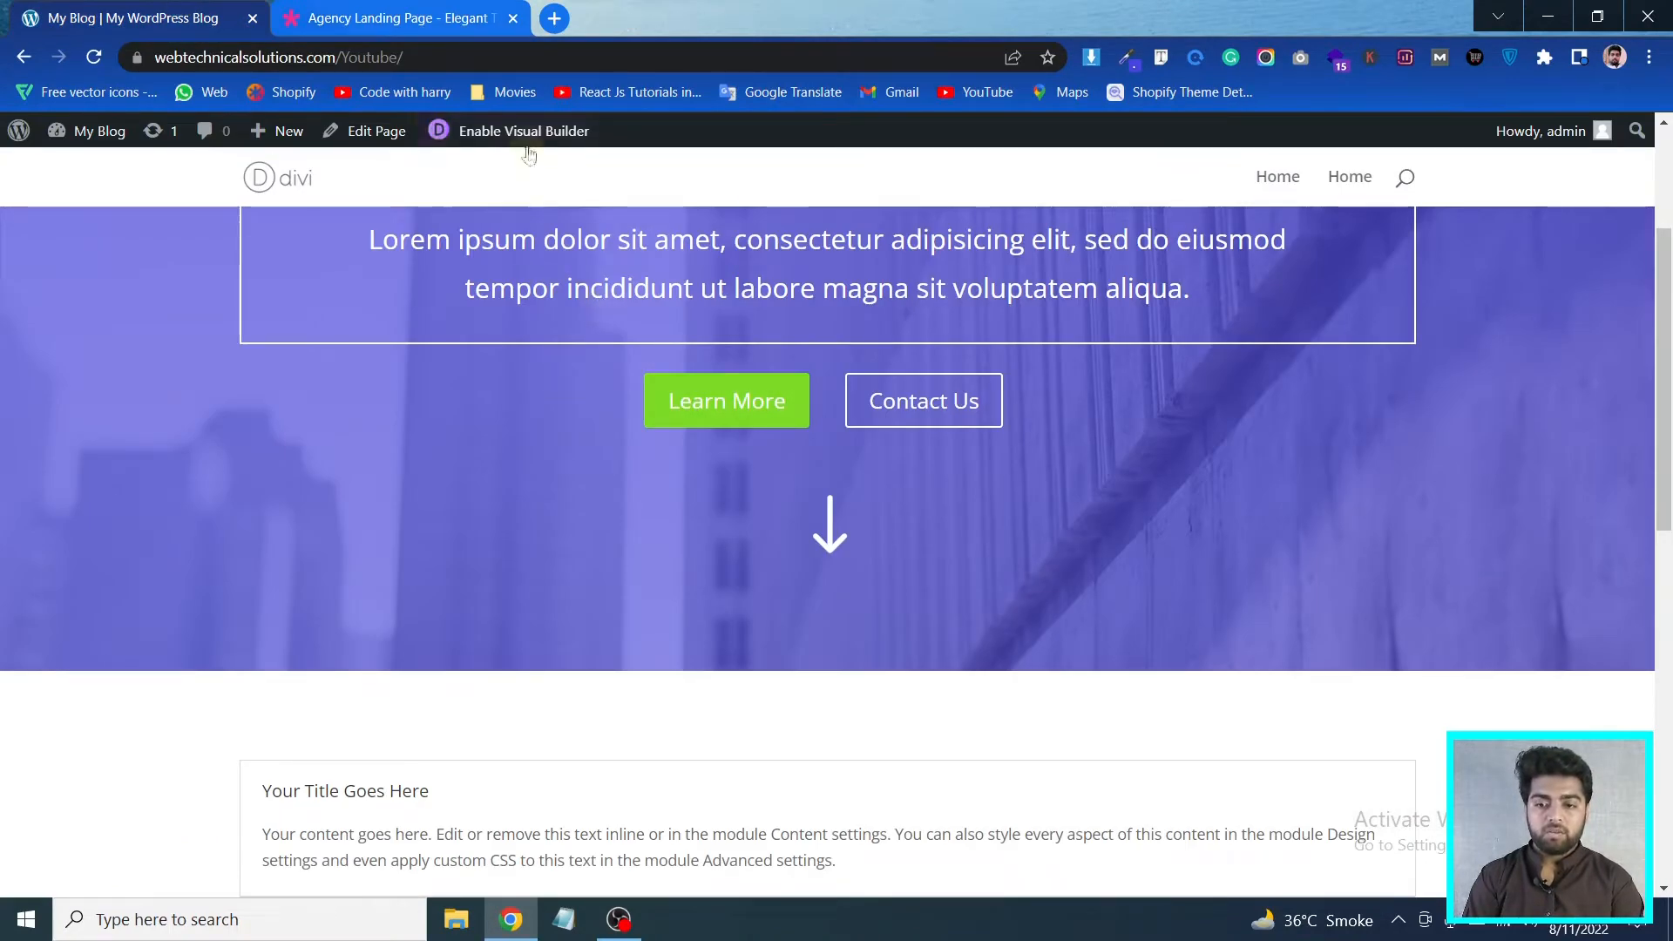
Enable the Visual Builder for the blog page and view the hero section of the Agency Landing Page demo
{"action": "left_click", "coordinate": [519, 130]}
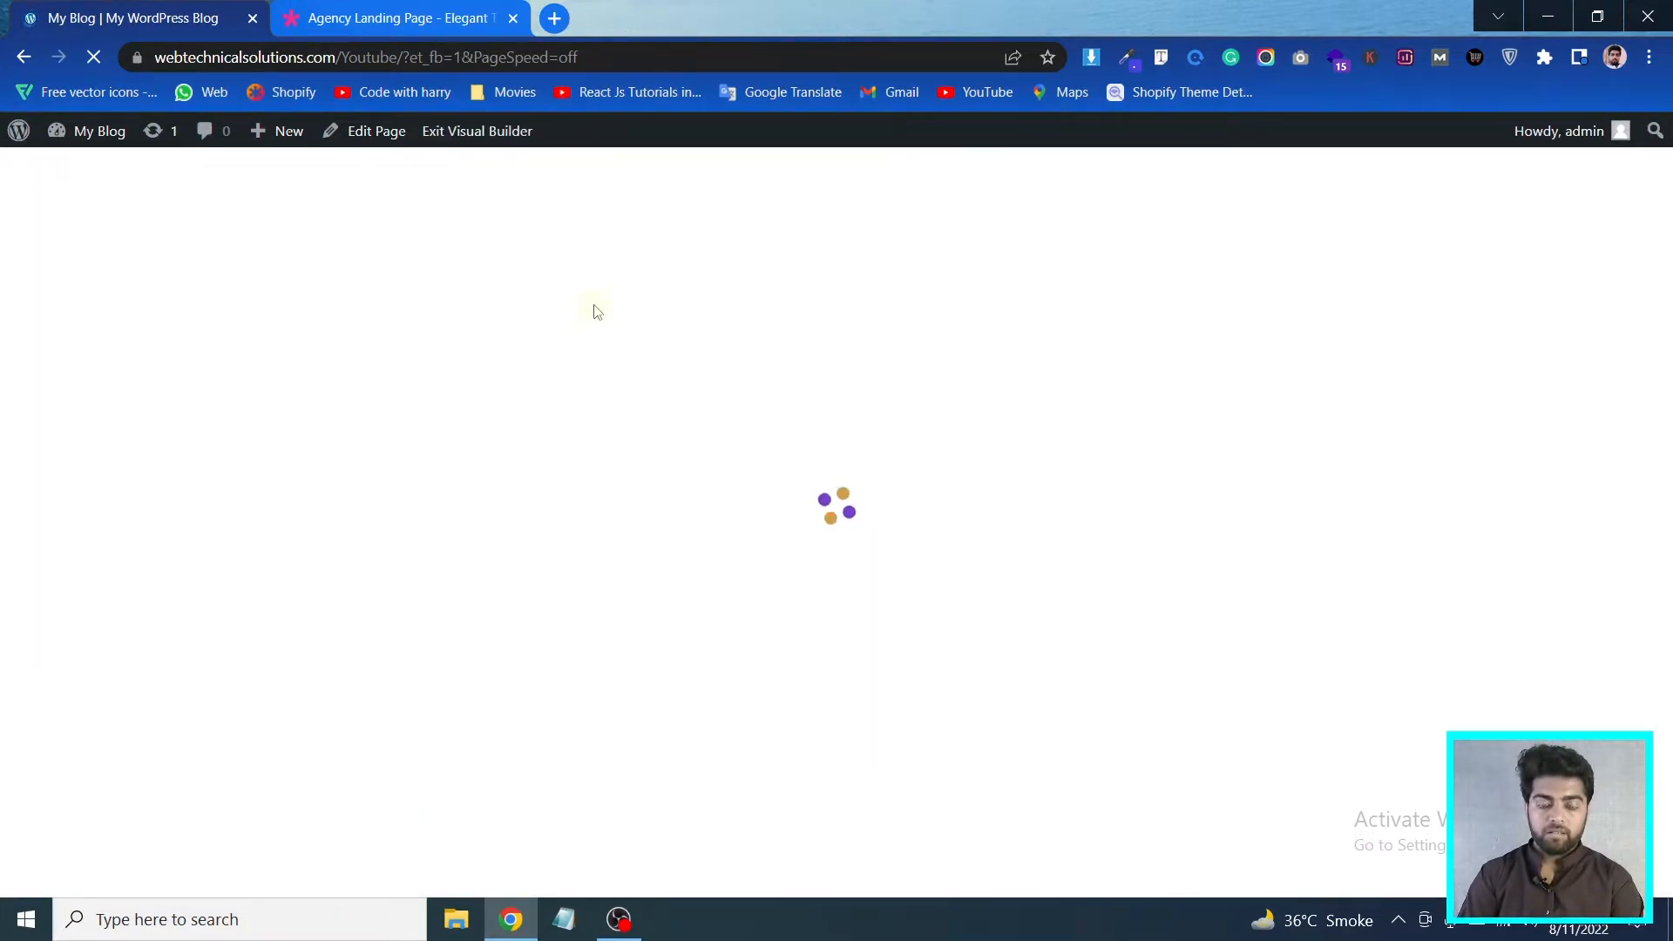
{"action": "left_click", "coordinate": [348, 12]}
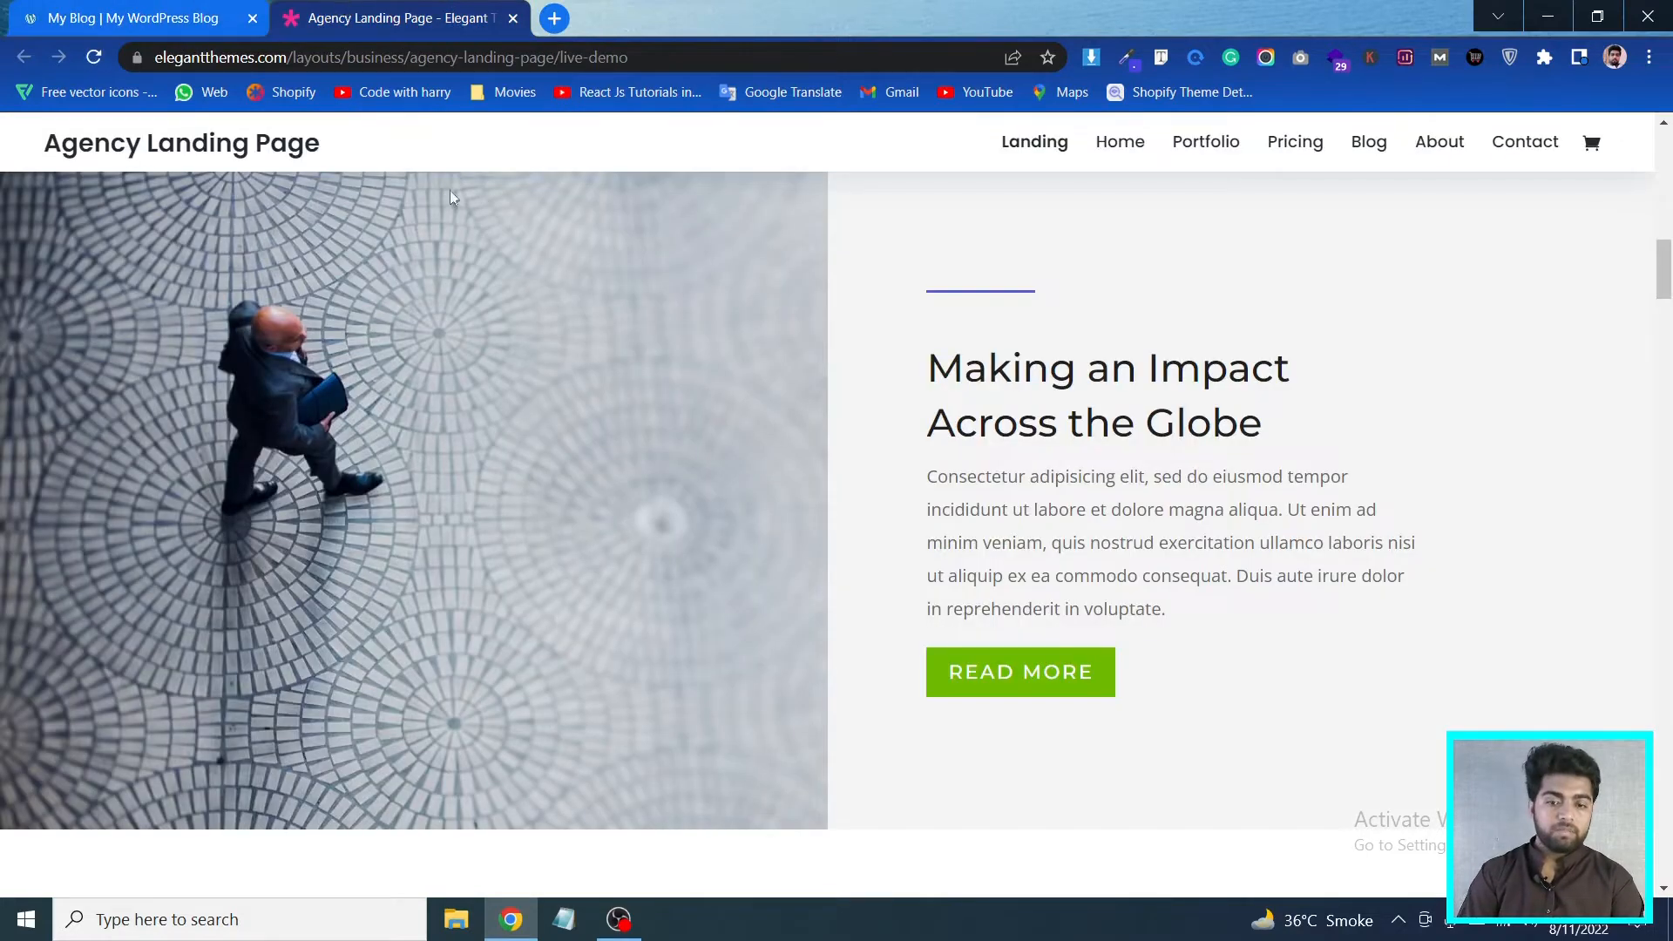
{"action": "scroll", "coordinate": [619, 466], "scroll_direction": "up", "scroll_amount": 15}
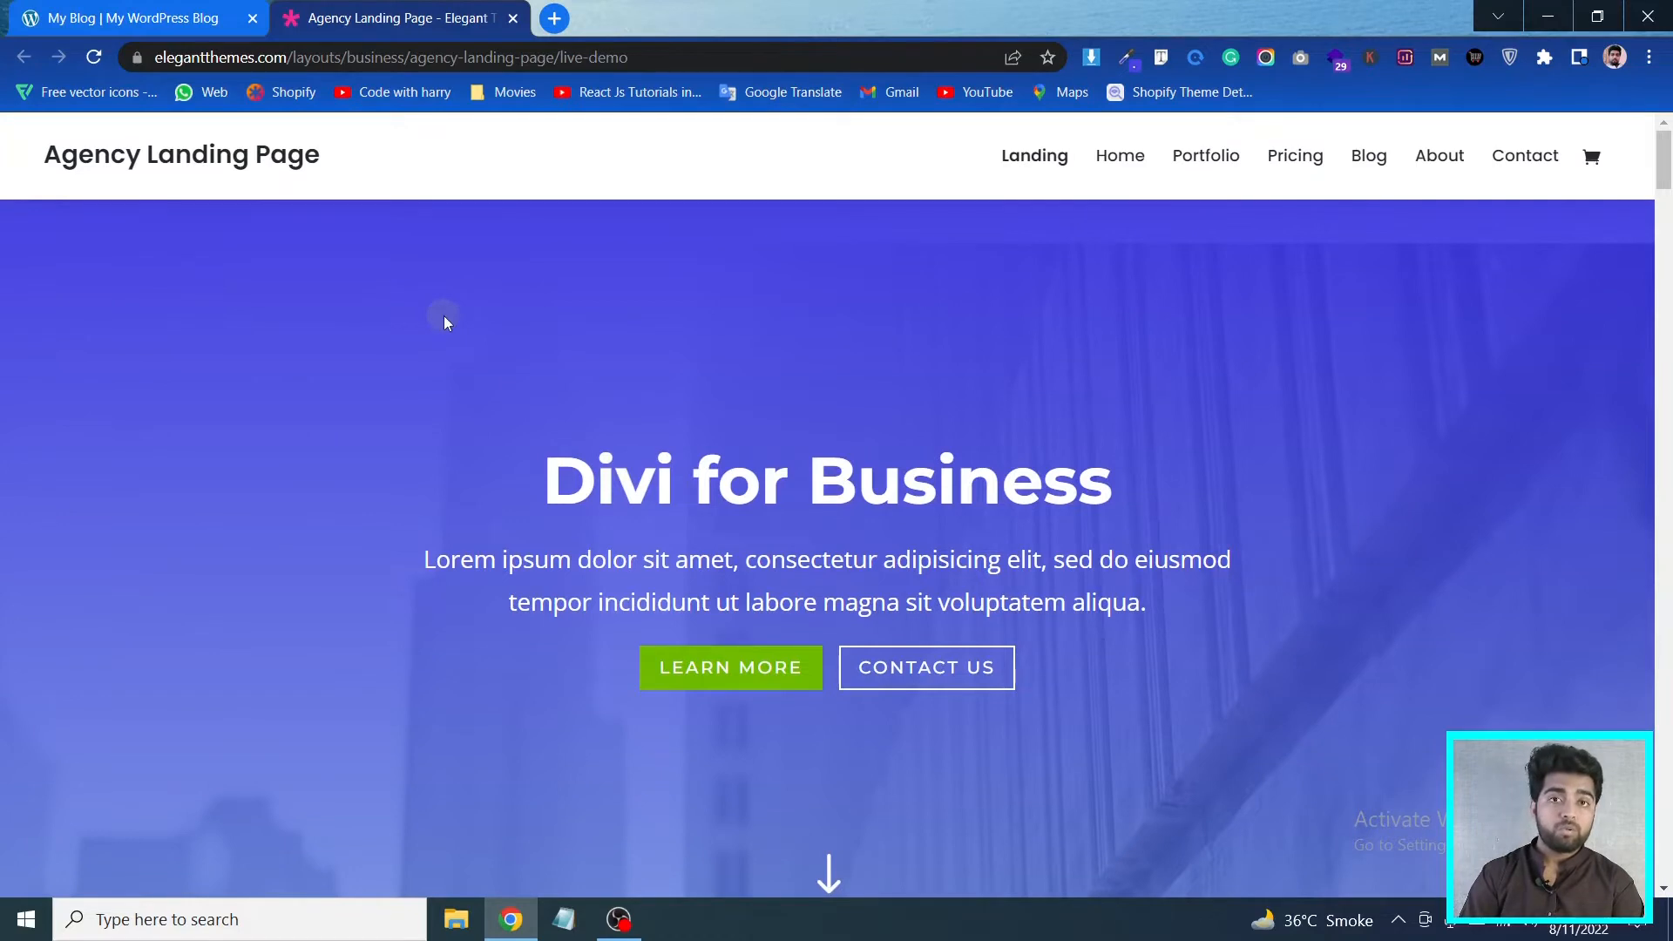
{"action": "left_click", "coordinate": [170, 9]}
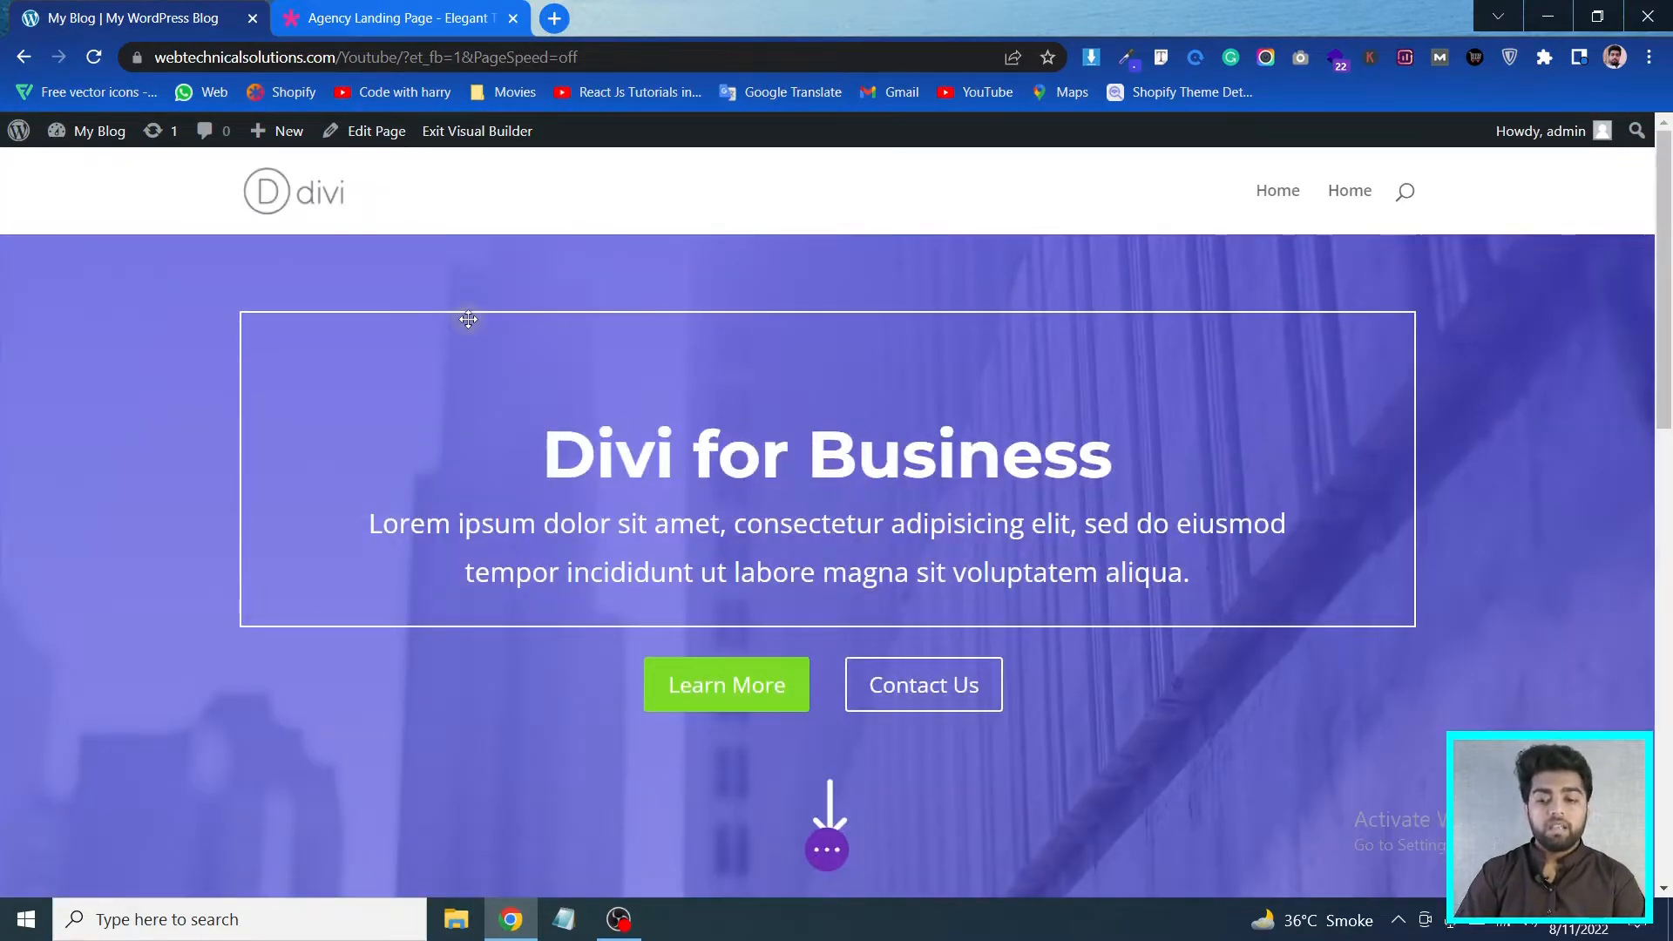
Delete the placeholder rows with the accordion, audio and bar counter modules from the section below the hero
{"action": "scroll", "coordinate": [493, 409], "scroll_direction": "down", "scroll_amount": 5}
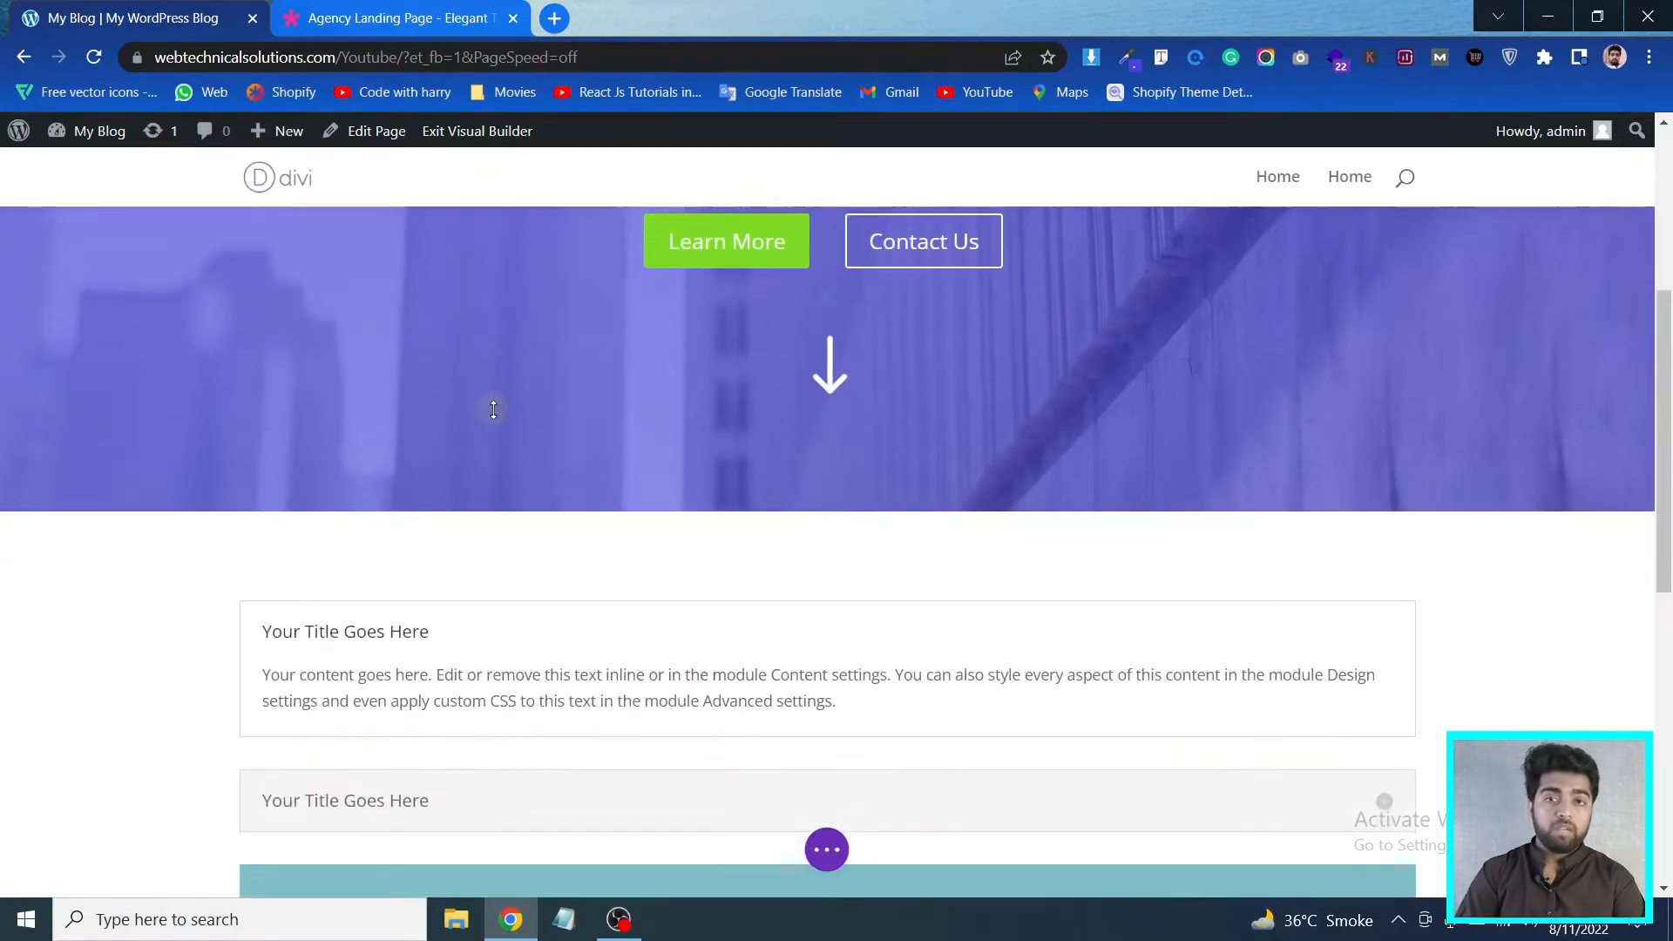
{"action": "scroll", "coordinate": [493, 410], "scroll_direction": "down", "scroll_amount": 2}
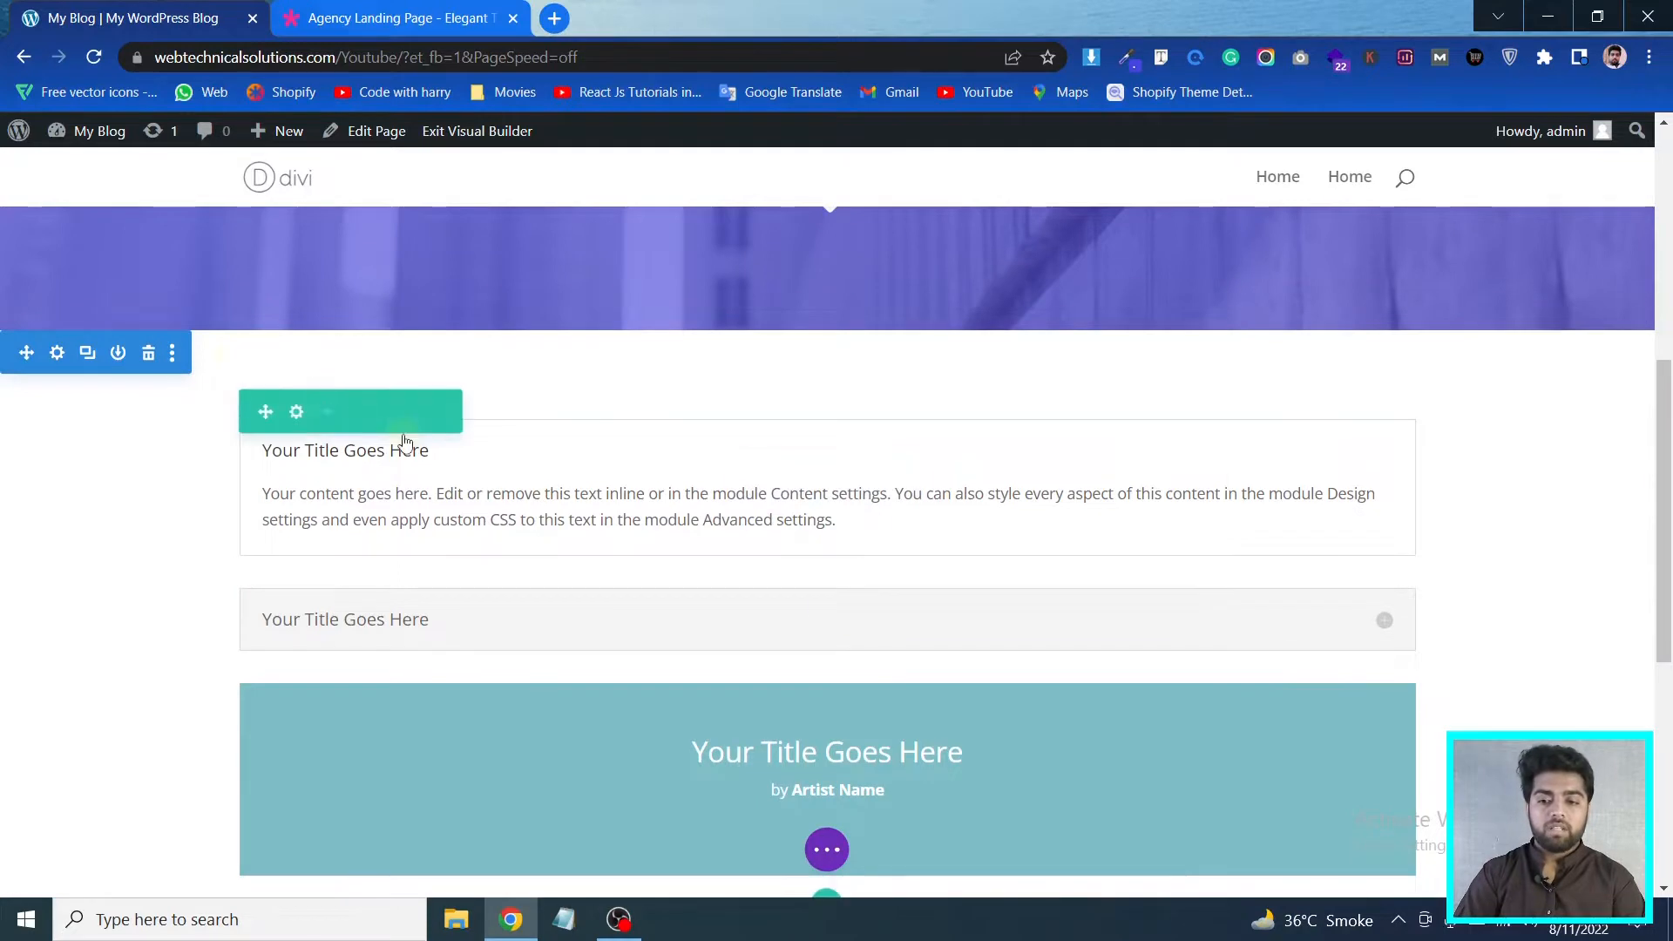
{"action": "left_click", "coordinate": [418, 412]}
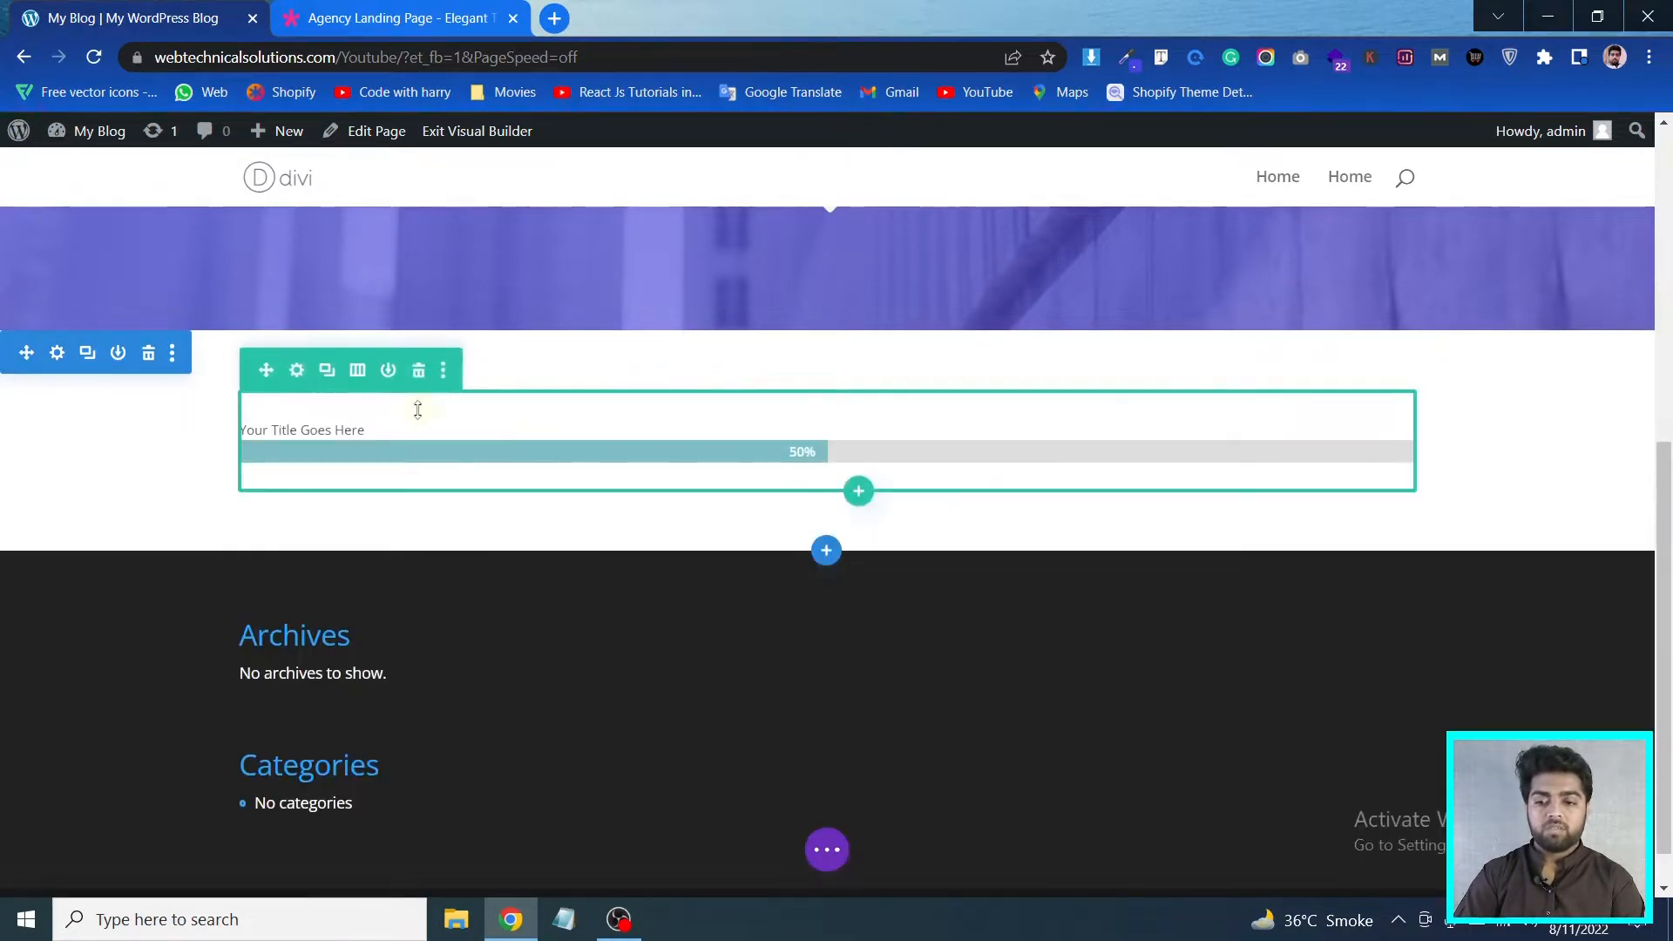
{"action": "left_click", "coordinate": [419, 372]}
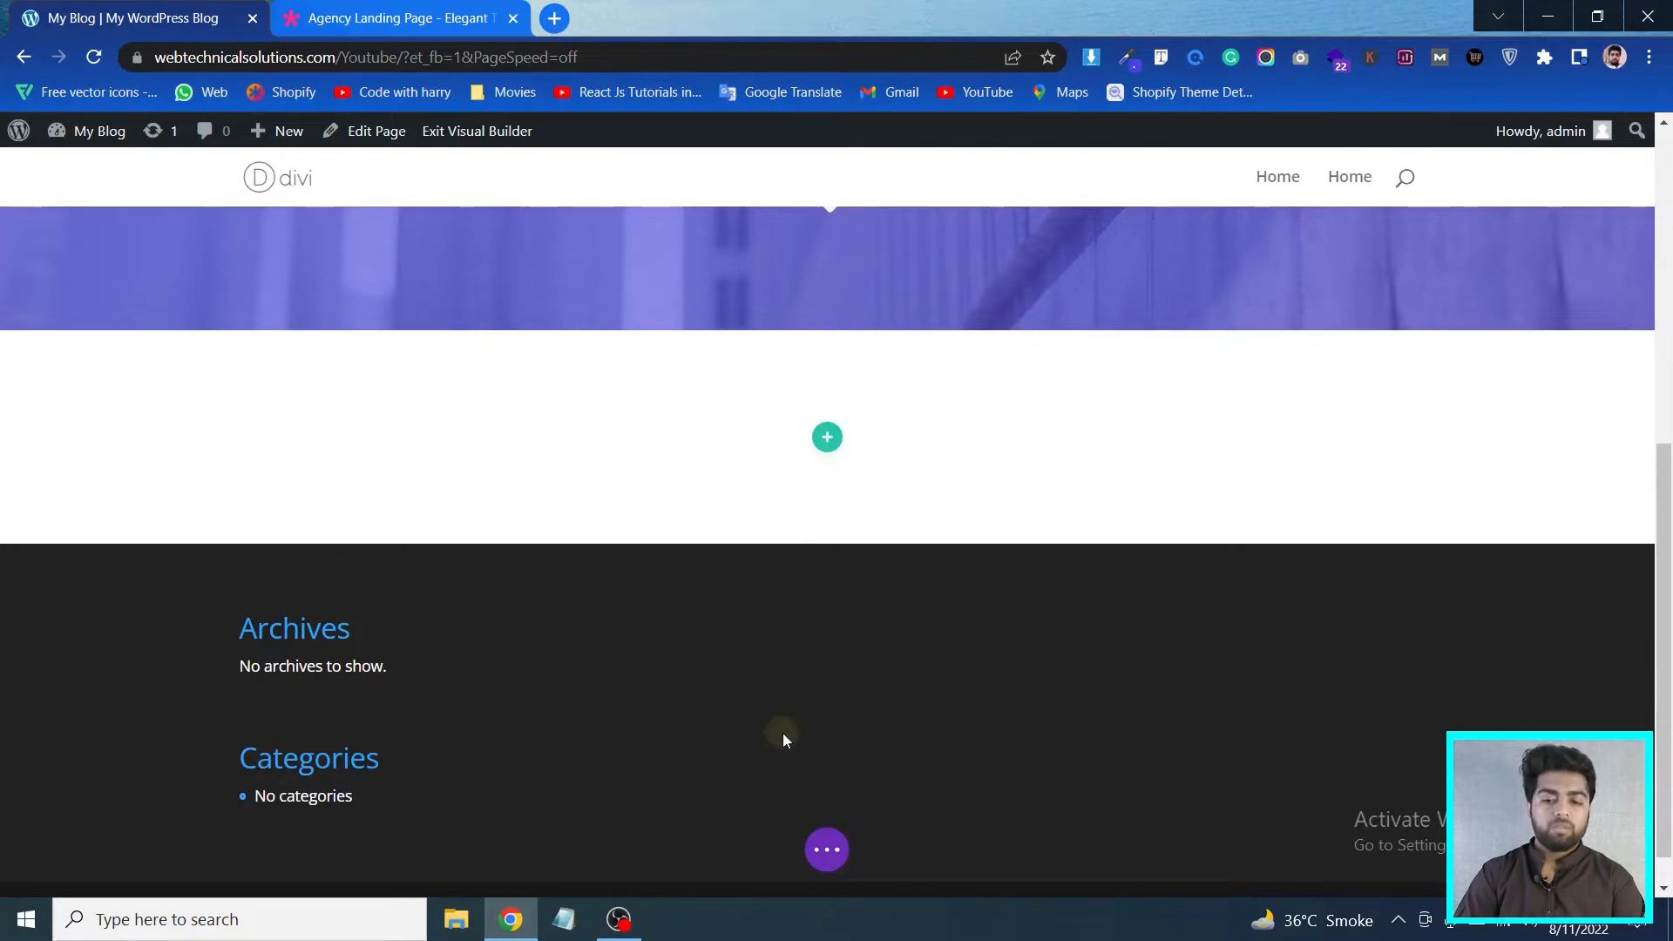
Examine the demo's section below the hero and compare its layout with the page being built
{"action": "scroll", "coordinate": [782, 734], "scroll_direction": "up", "scroll_amount": 10}
{"action": "left_click", "coordinate": [435, 32]}
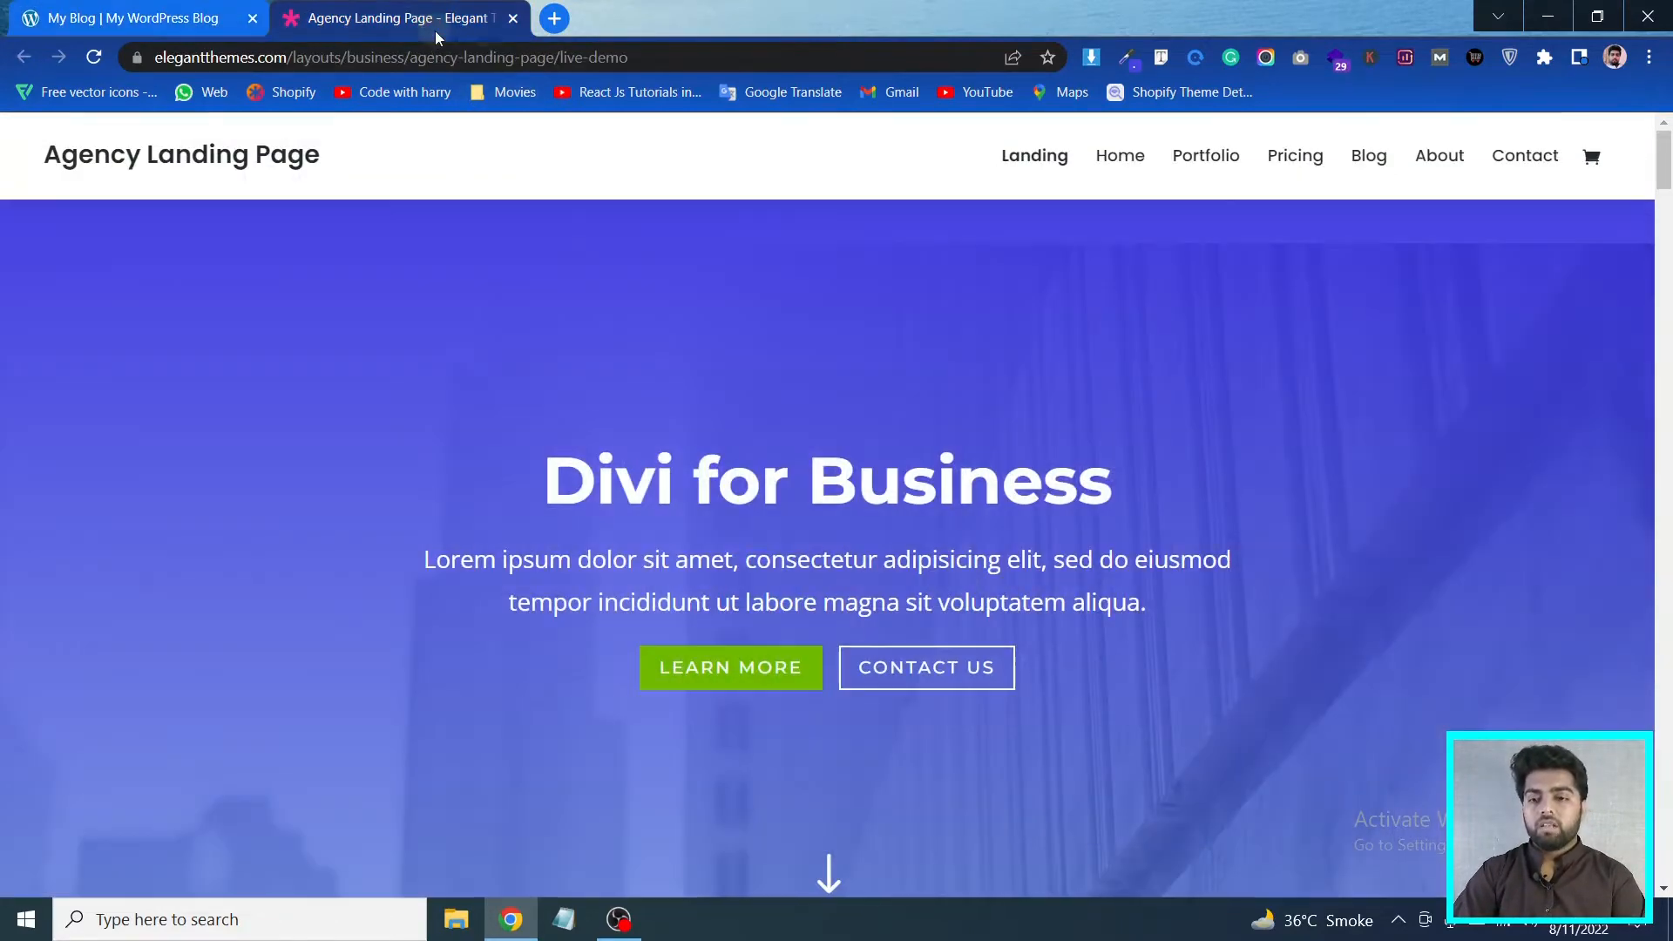
{"action": "scroll", "coordinate": [639, 345], "scroll_direction": "down", "scroll_amount": 6}
{"action": "scroll", "coordinate": [640, 345], "scroll_direction": "down", "scroll_amount": 1}
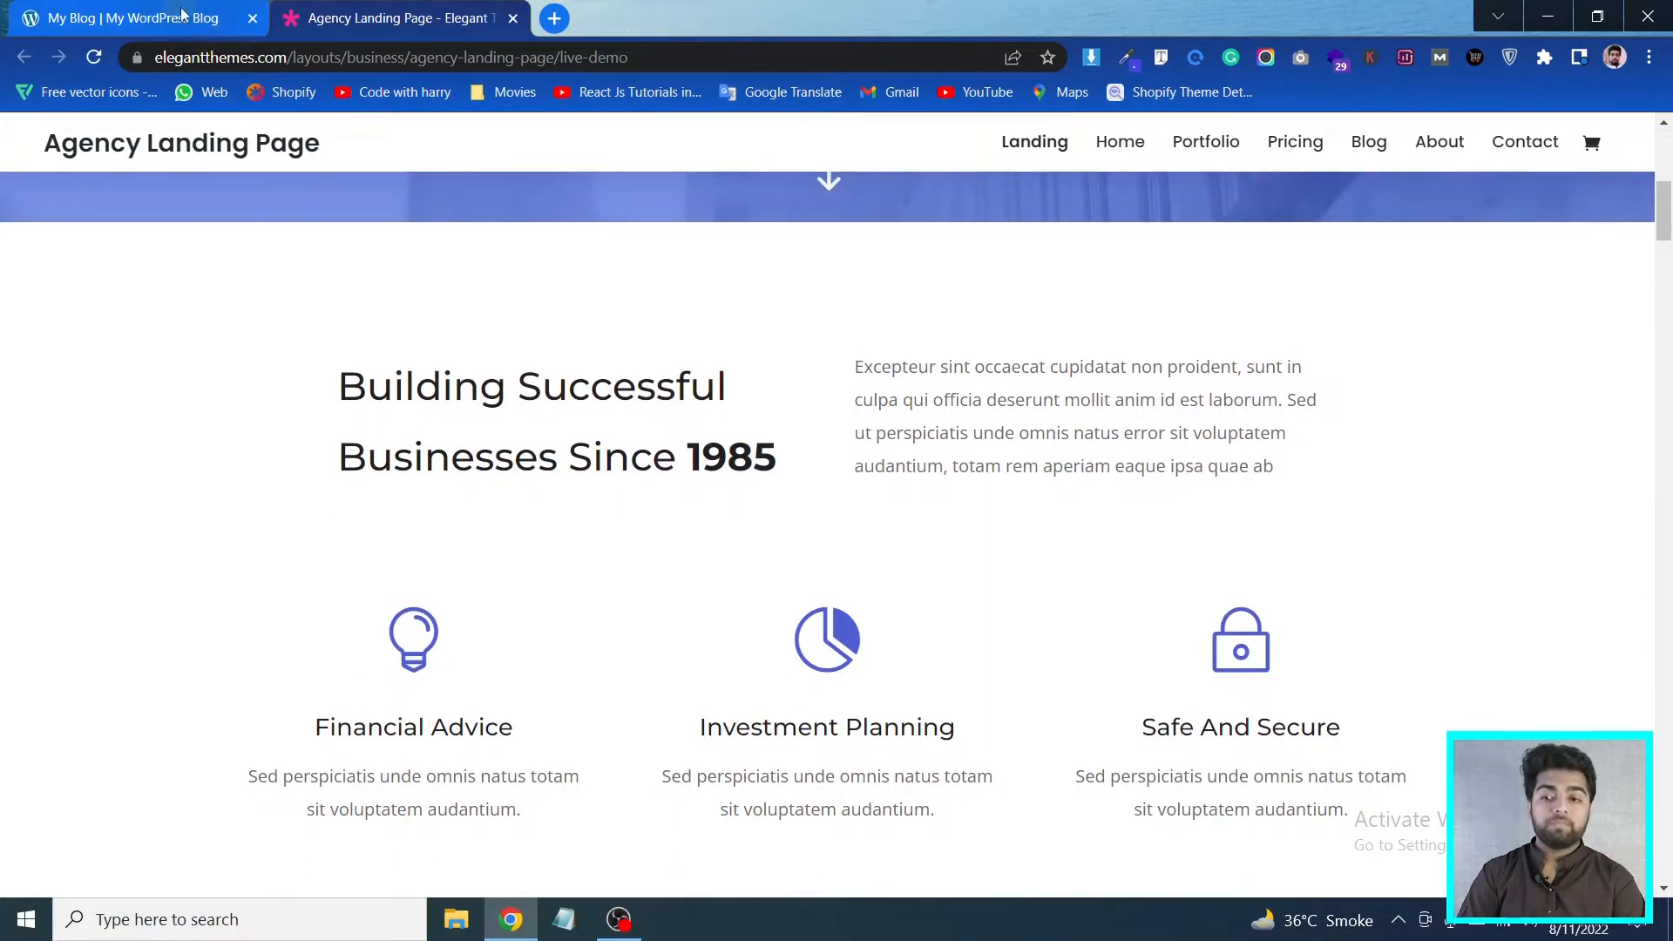
{"action": "left_click", "coordinate": [182, 14]}
{"action": "scroll", "coordinate": [484, 294], "scroll_direction": "down", "scroll_amount": 3}
{"action": "scroll", "coordinate": [465, 389], "scroll_direction": "up", "scroll_amount": 4}
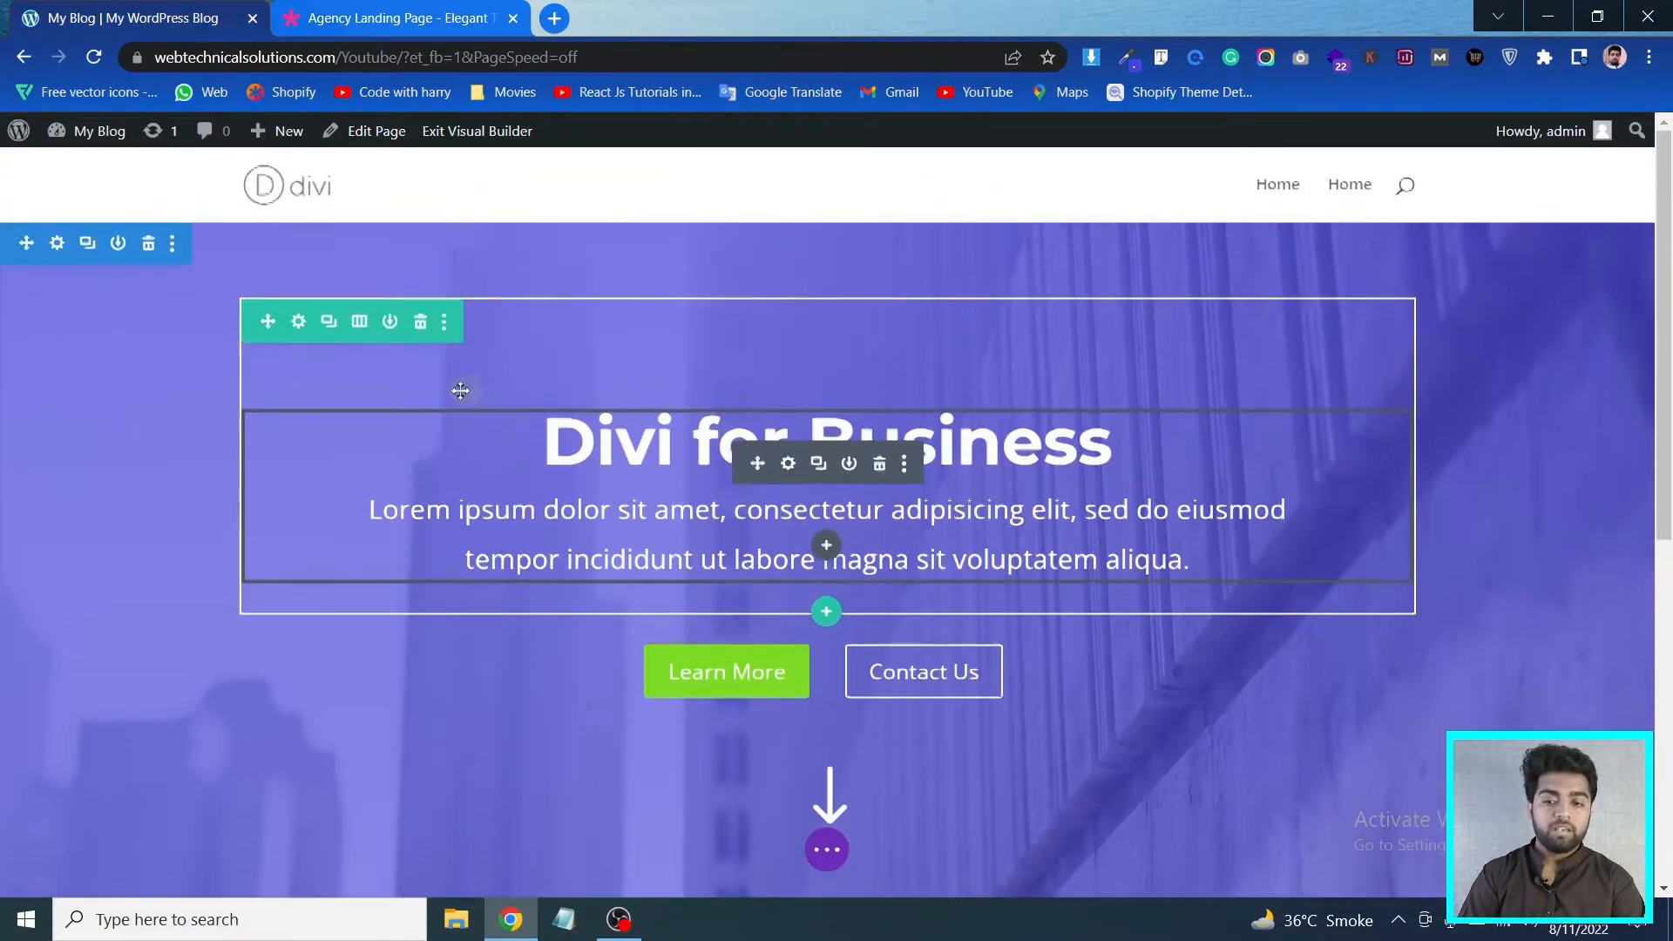
{"action": "left_click", "coordinate": [358, 336]}
{"action": "left_click", "coordinate": [539, 383]}
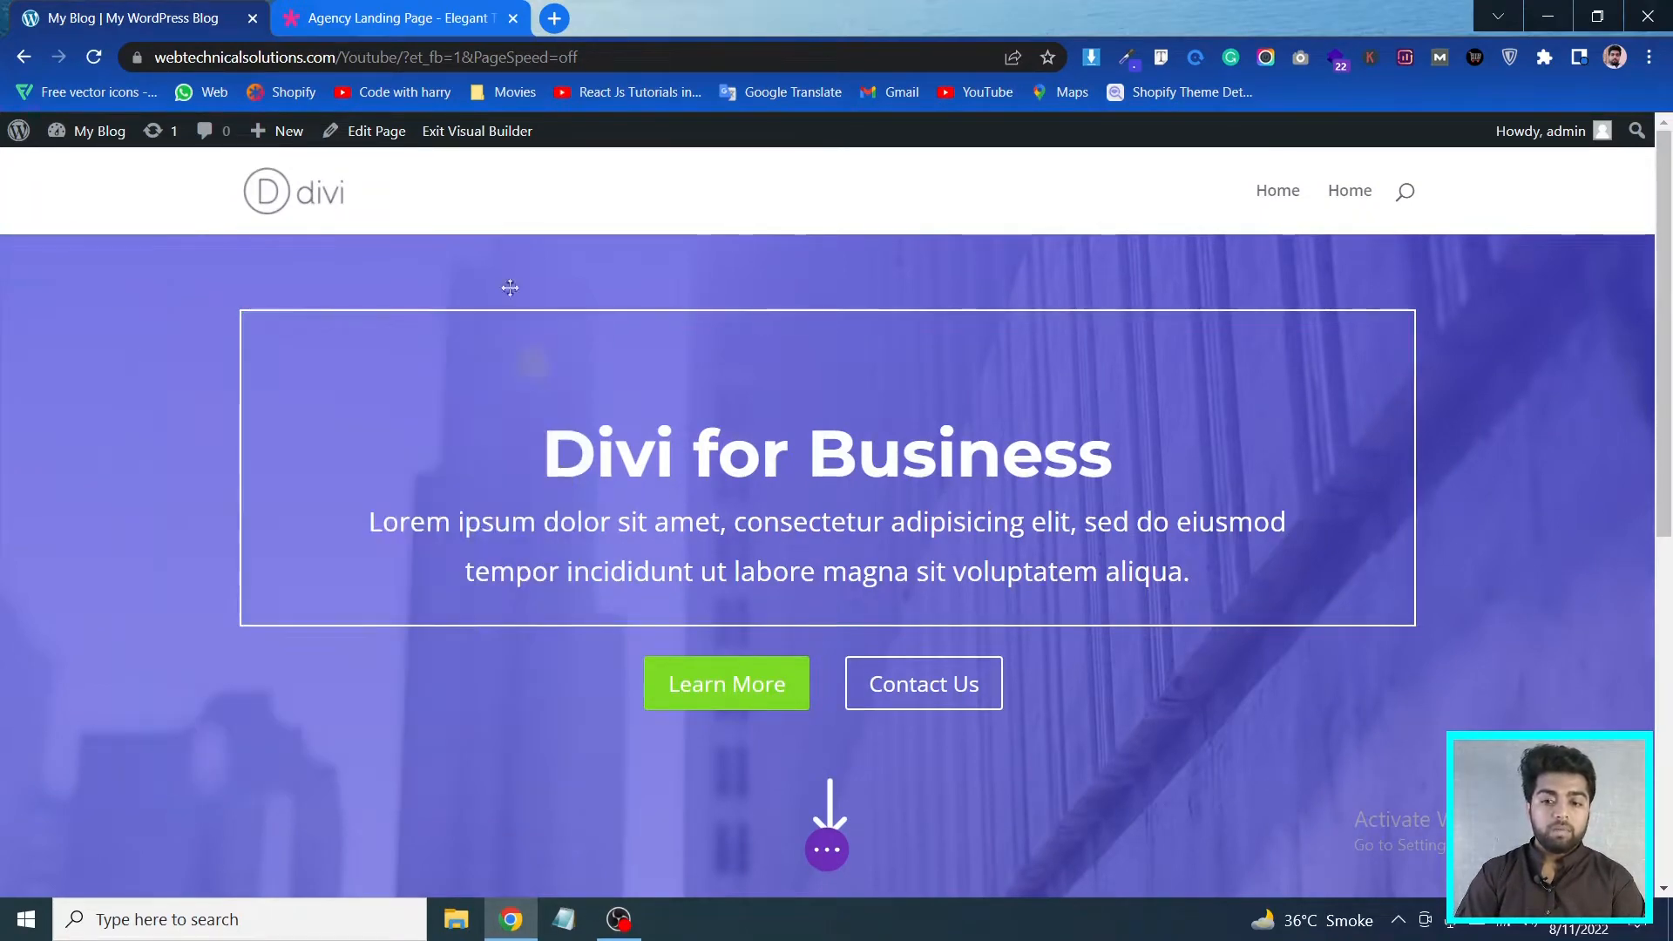
{"action": "left_click", "coordinate": [396, 16]}
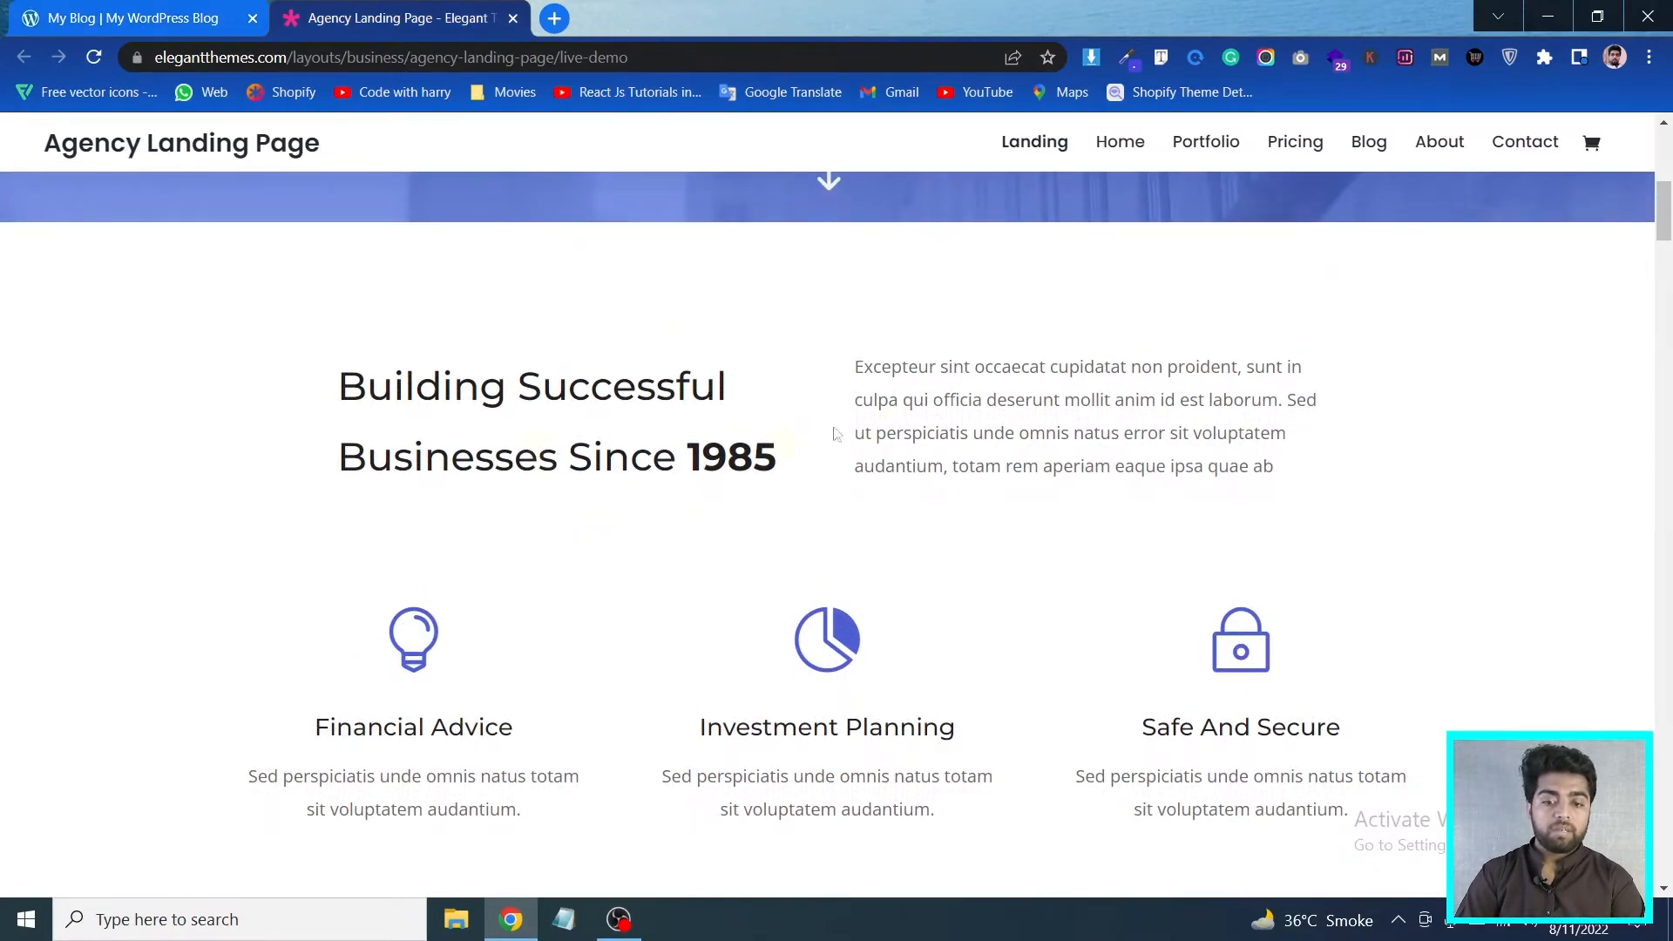
{"action": "left_click", "coordinate": [157, 10]}
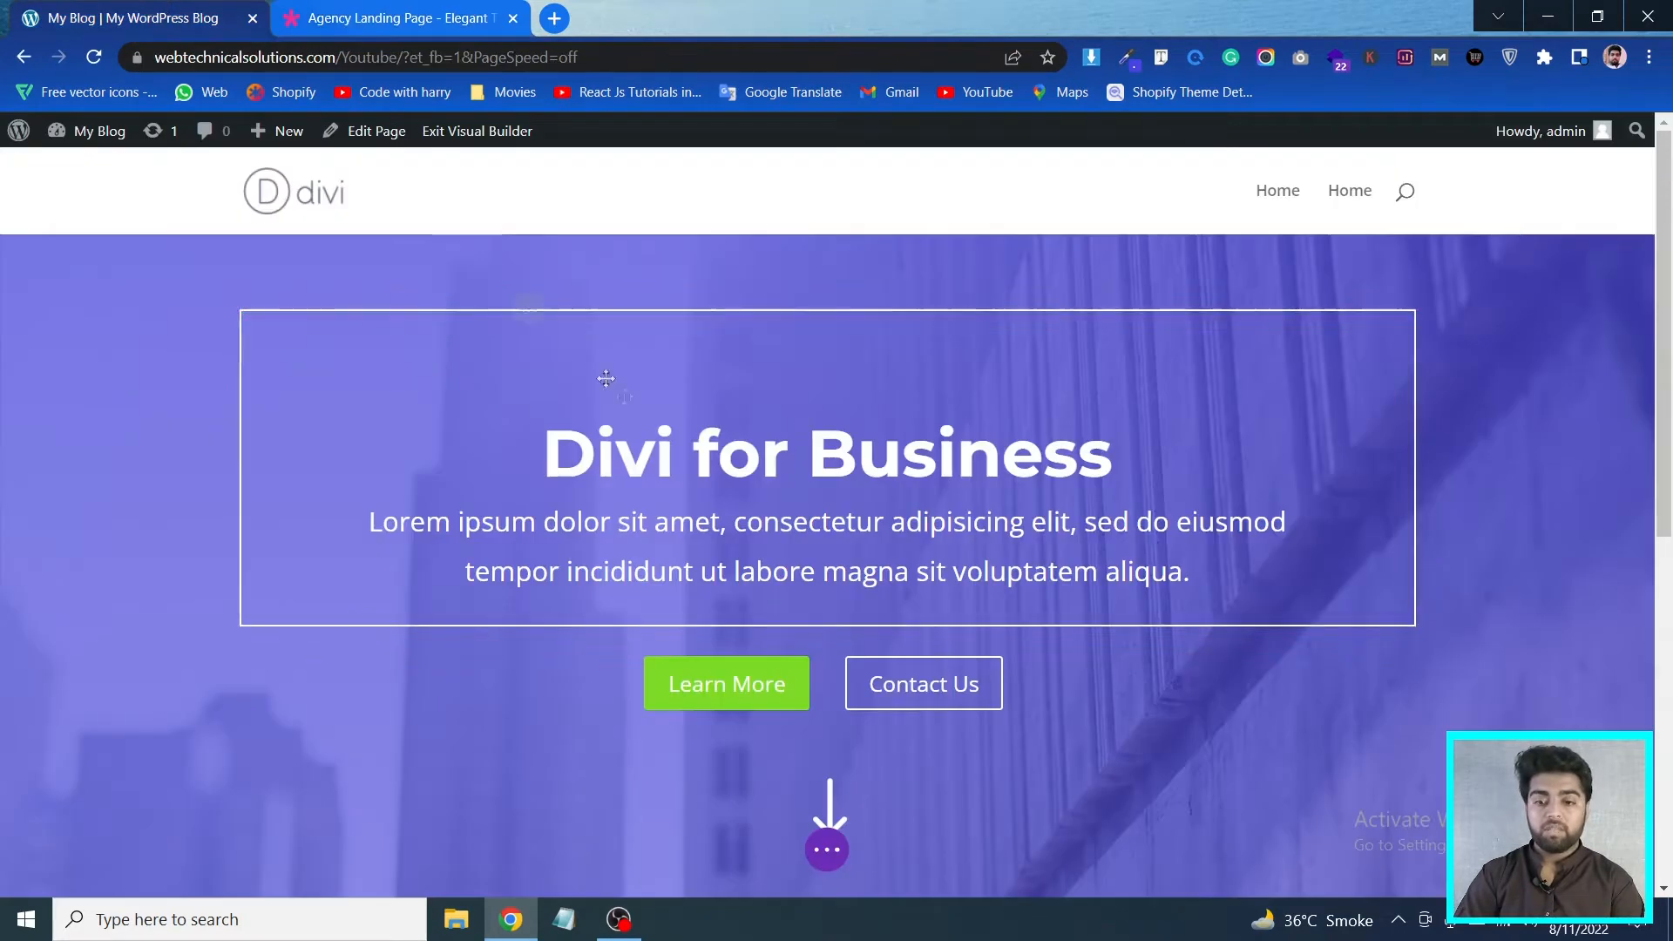
Insert a row with two equal columns into the empty section below the hero, matching the demo's layout
{"action": "scroll", "coordinate": [858, 575], "scroll_direction": "down", "scroll_amount": 5}
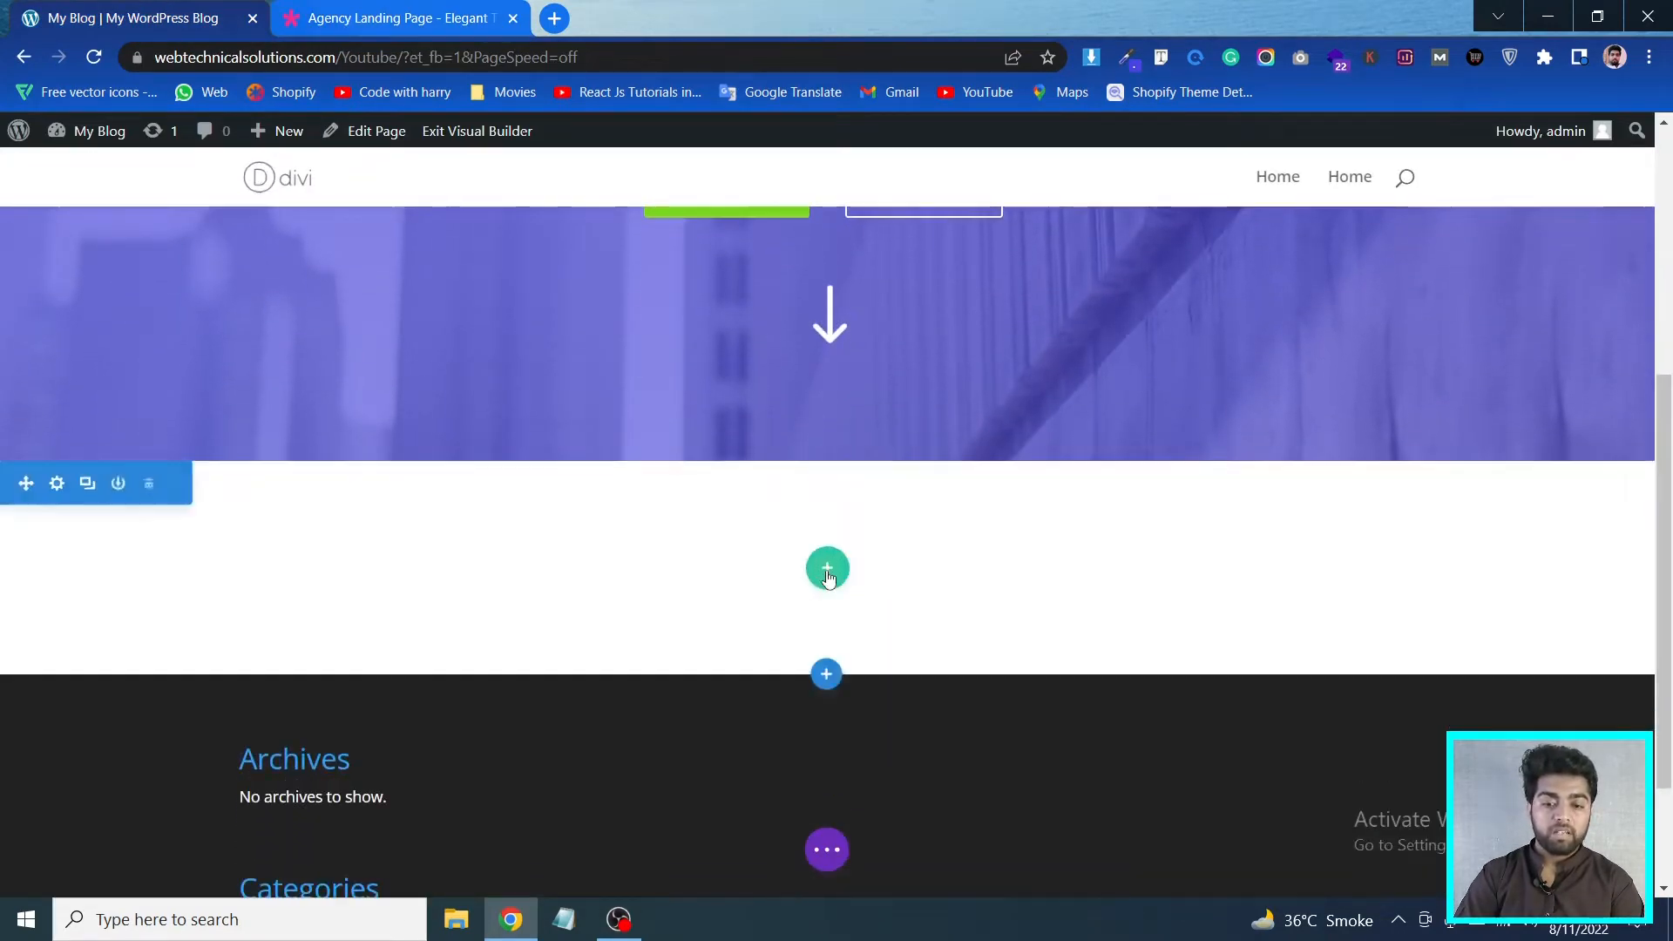
{"action": "left_click", "coordinate": [827, 570]}
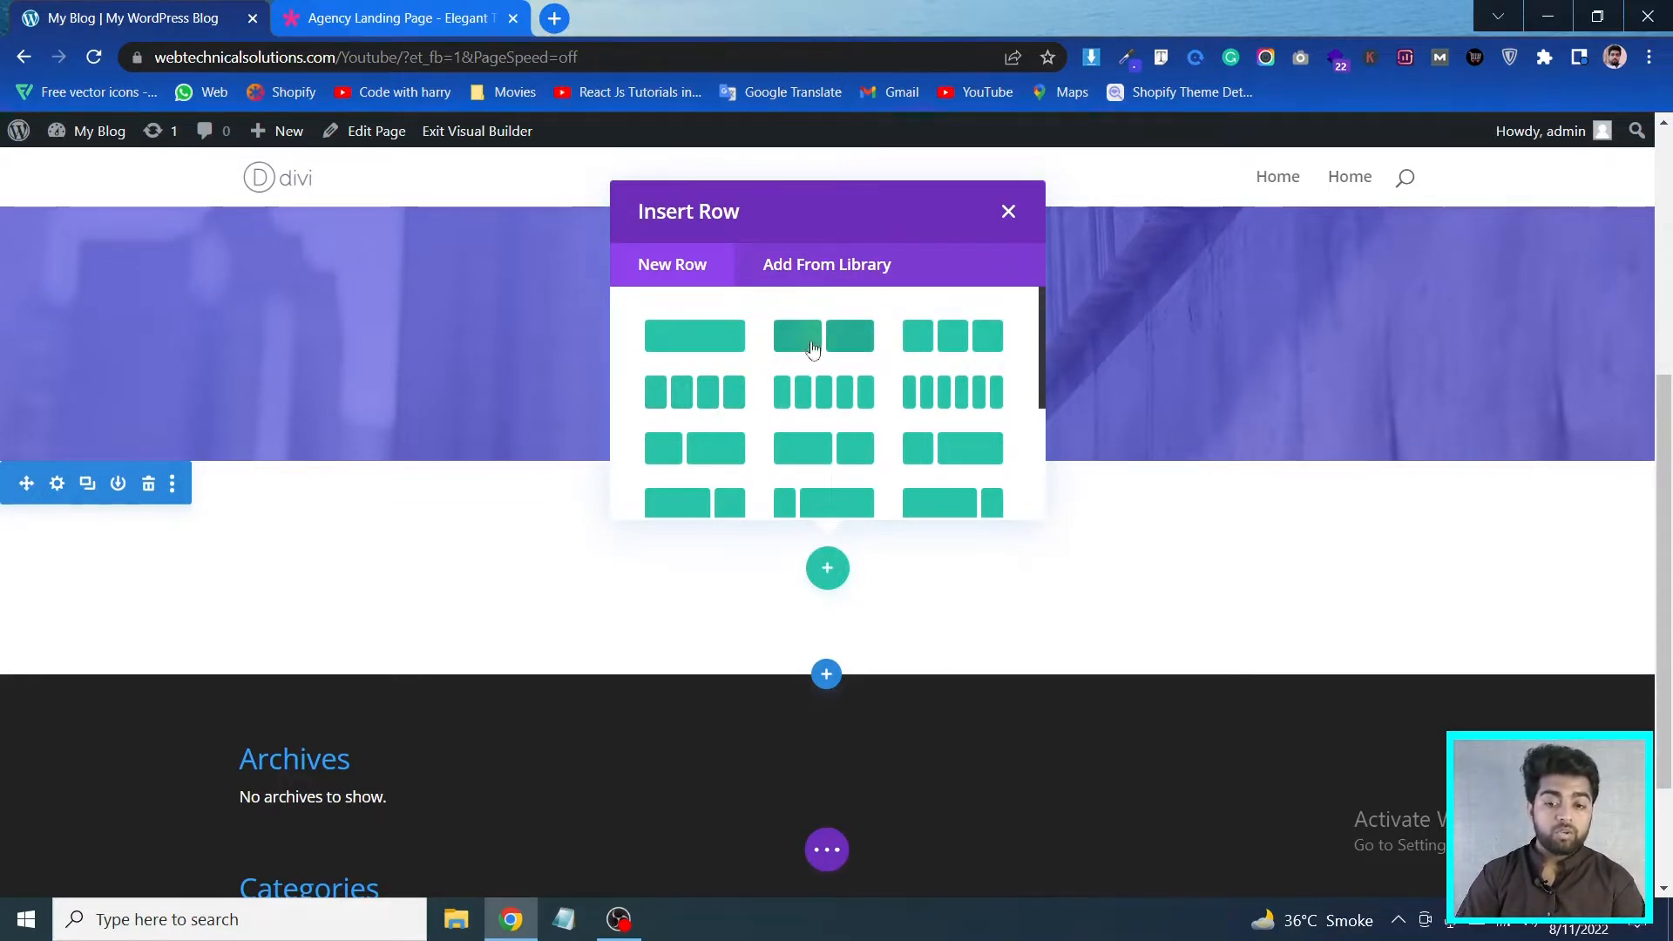
{"action": "key", "text": "ctrl+Tab"}
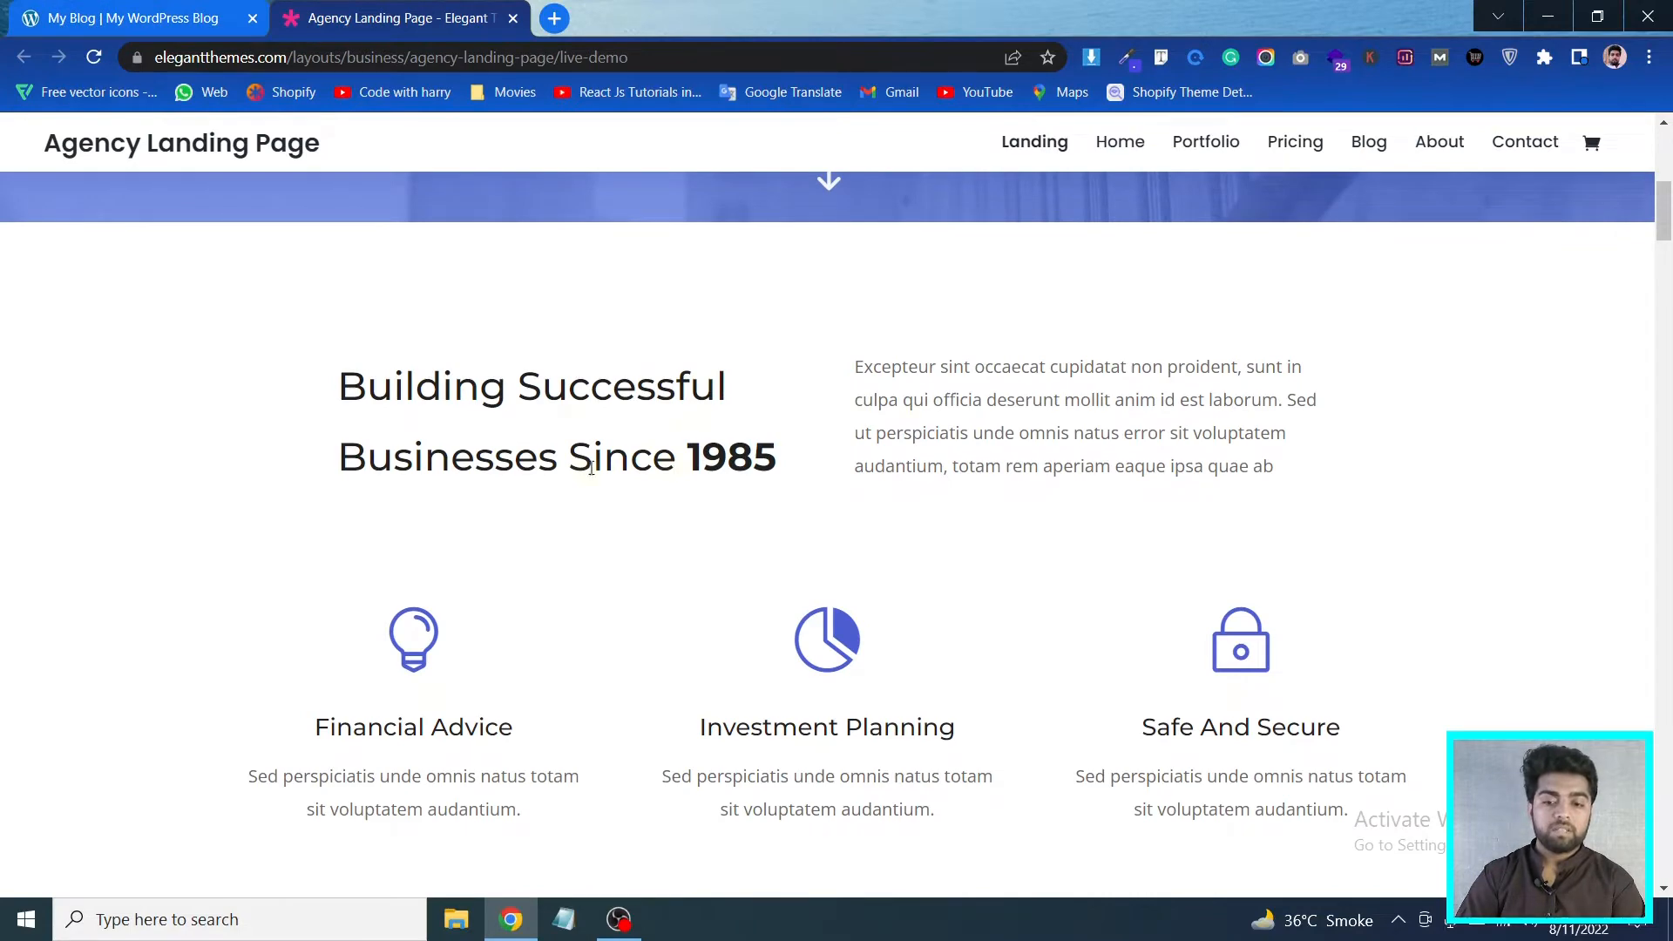
{"action": "left_click", "coordinate": [197, 9]}
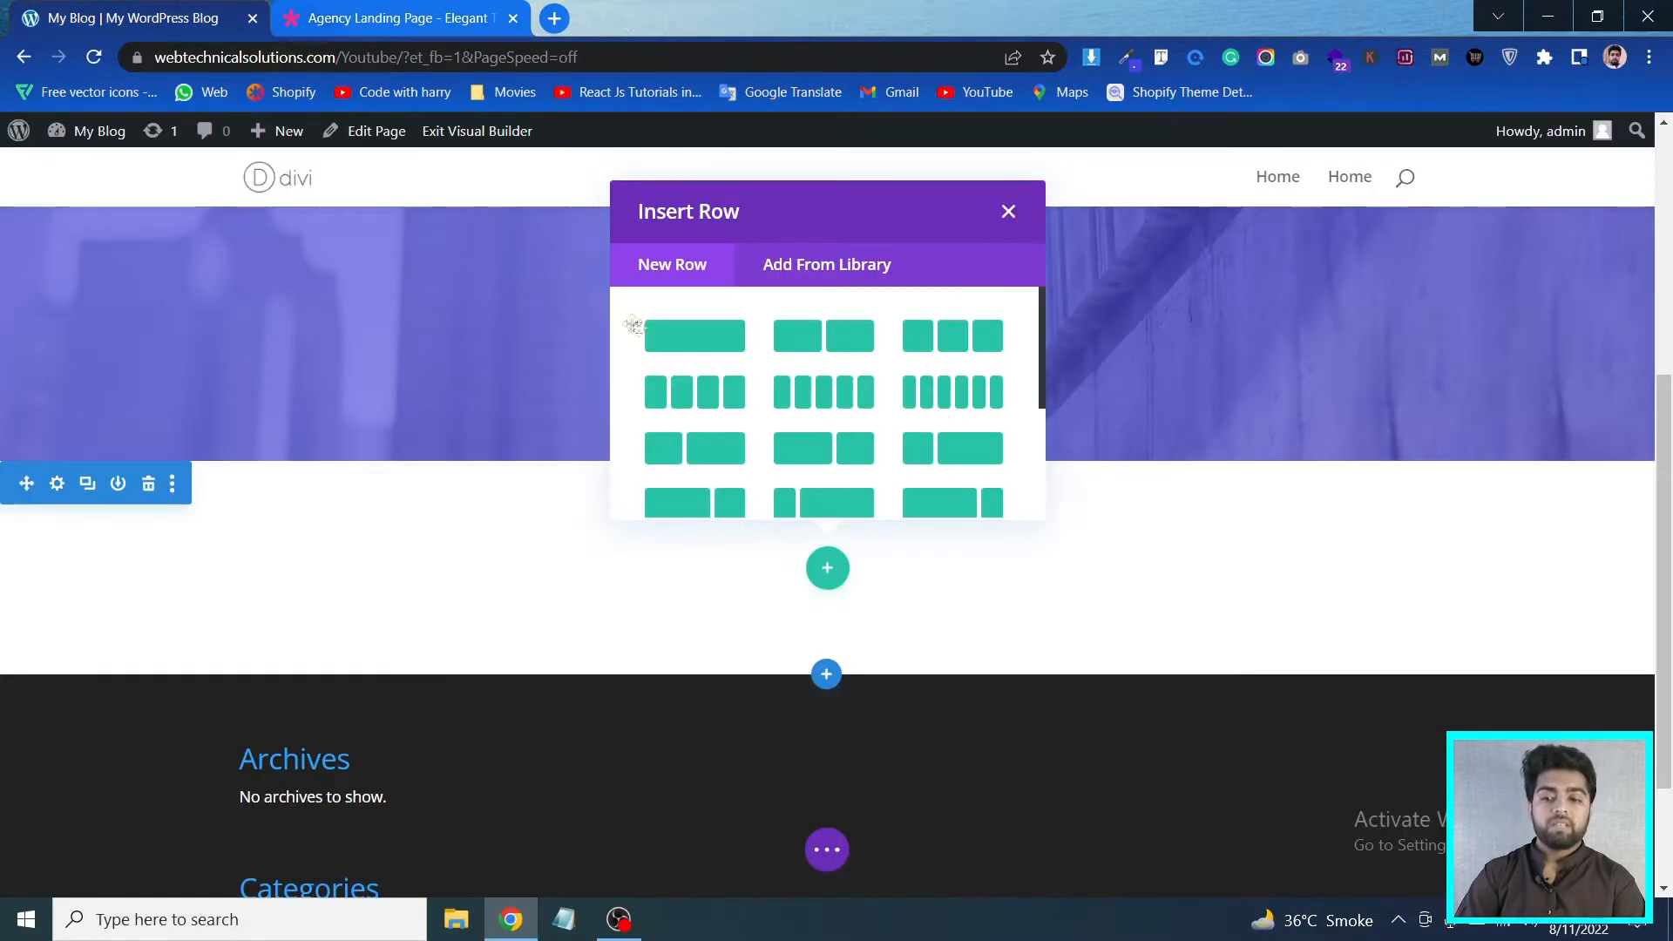
{"action": "left_click", "coordinate": [850, 344]}
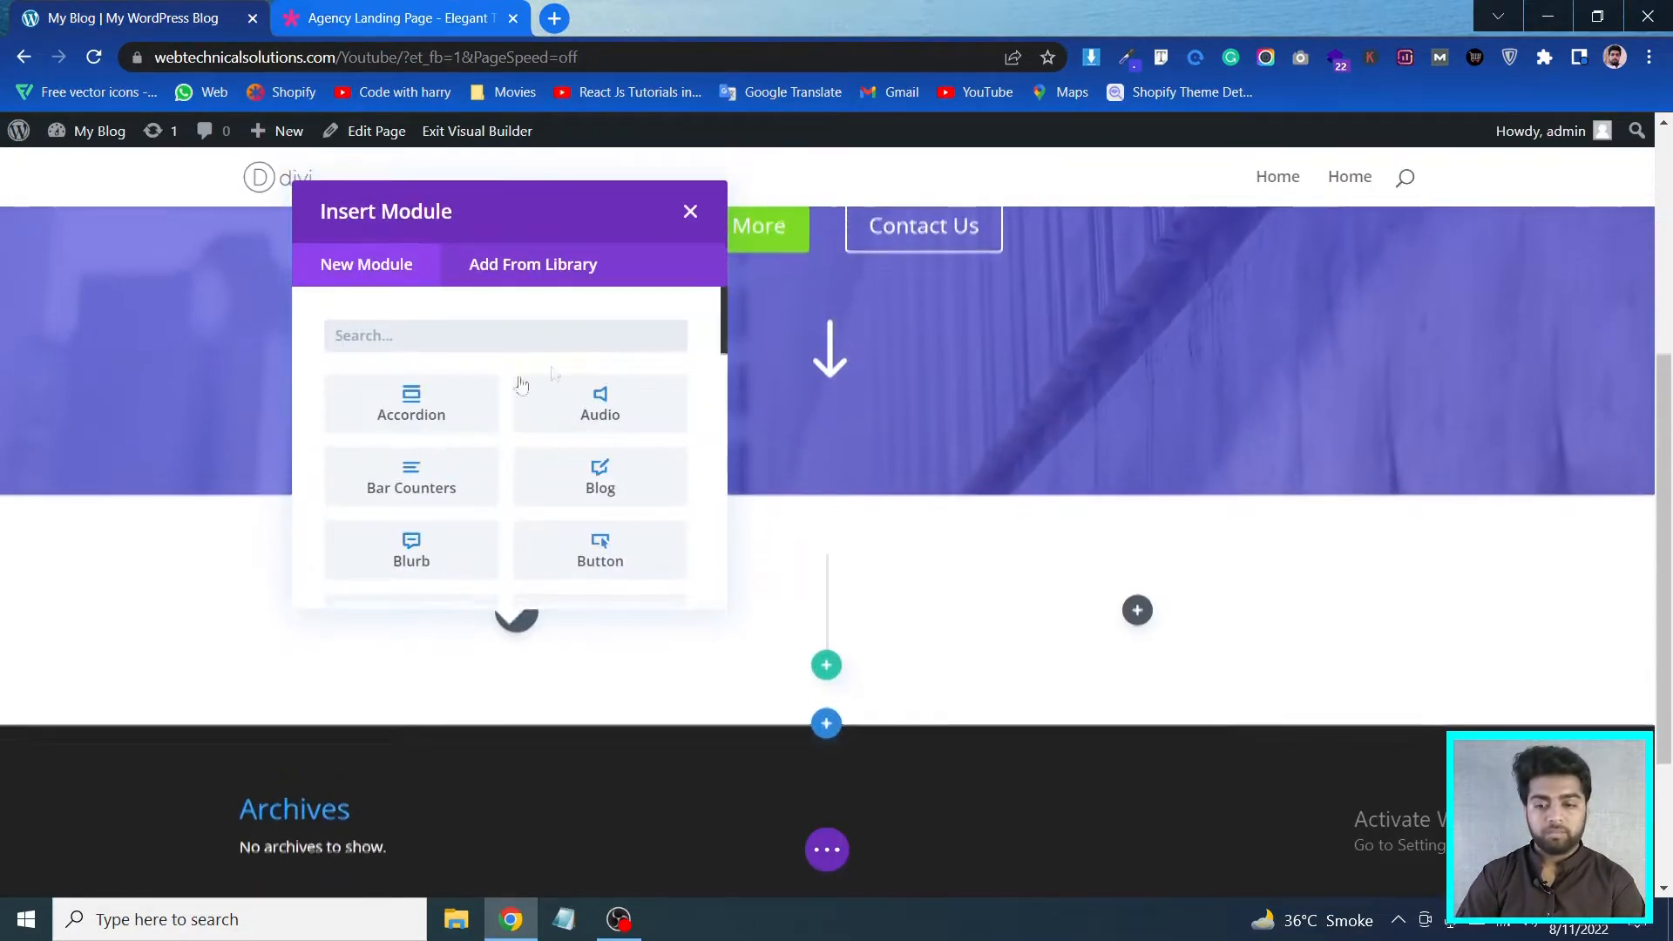
Add a Text module with its default content to the first column of the new row
{"action": "type", "text": "text"}
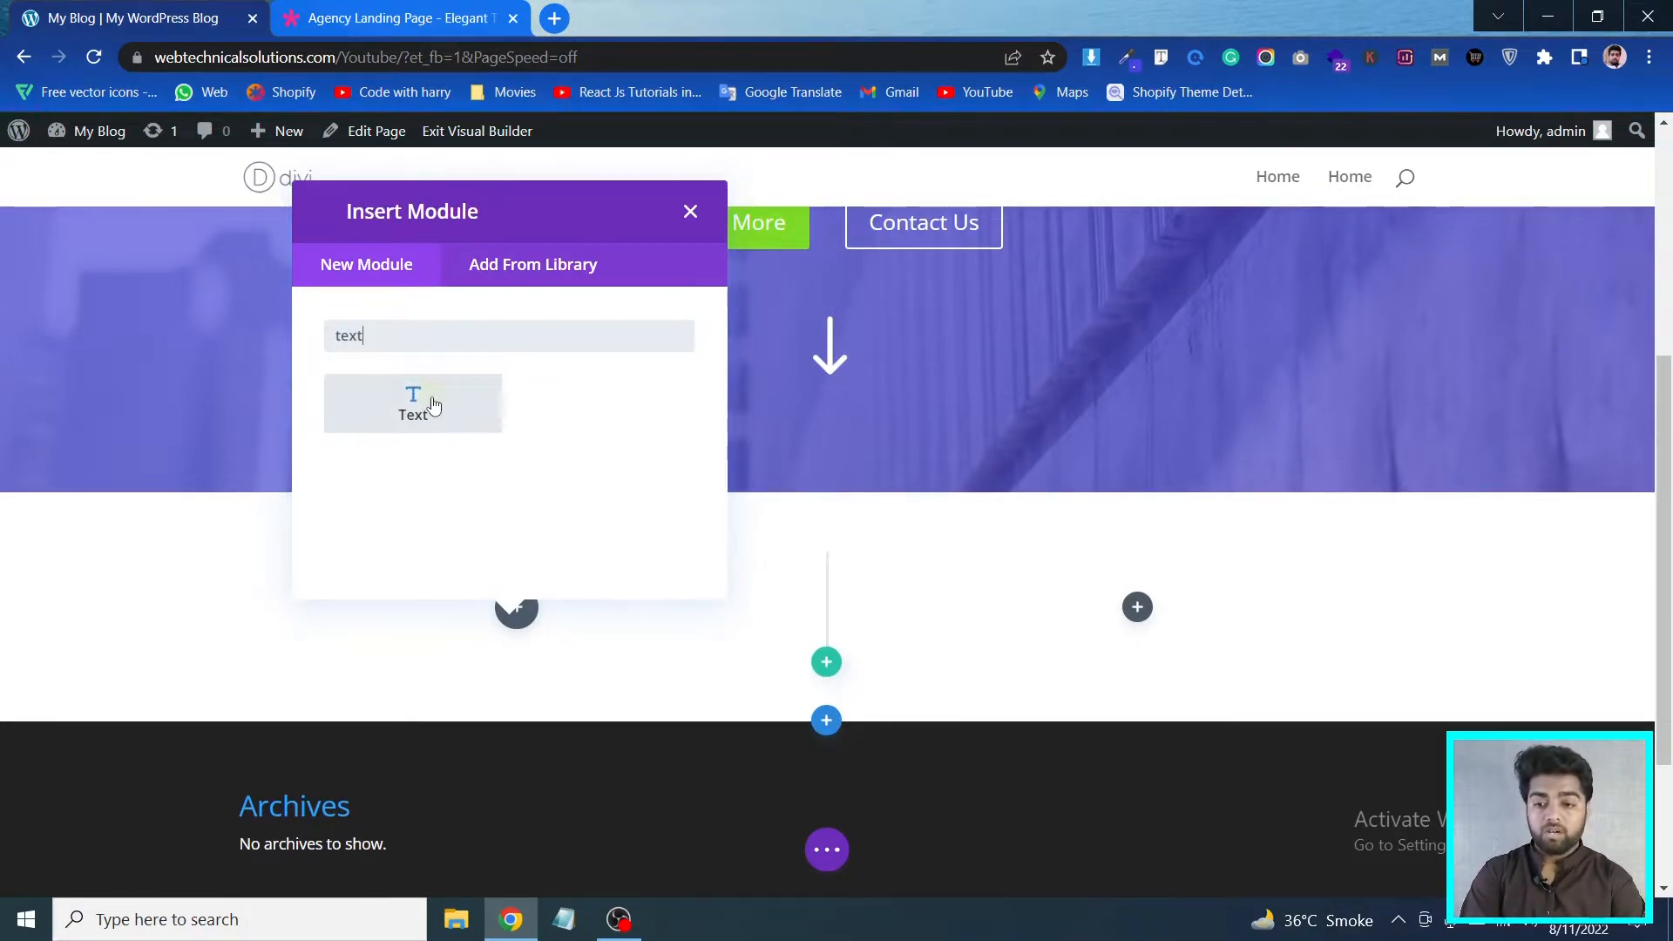
{"action": "left_click", "coordinate": [432, 405]}
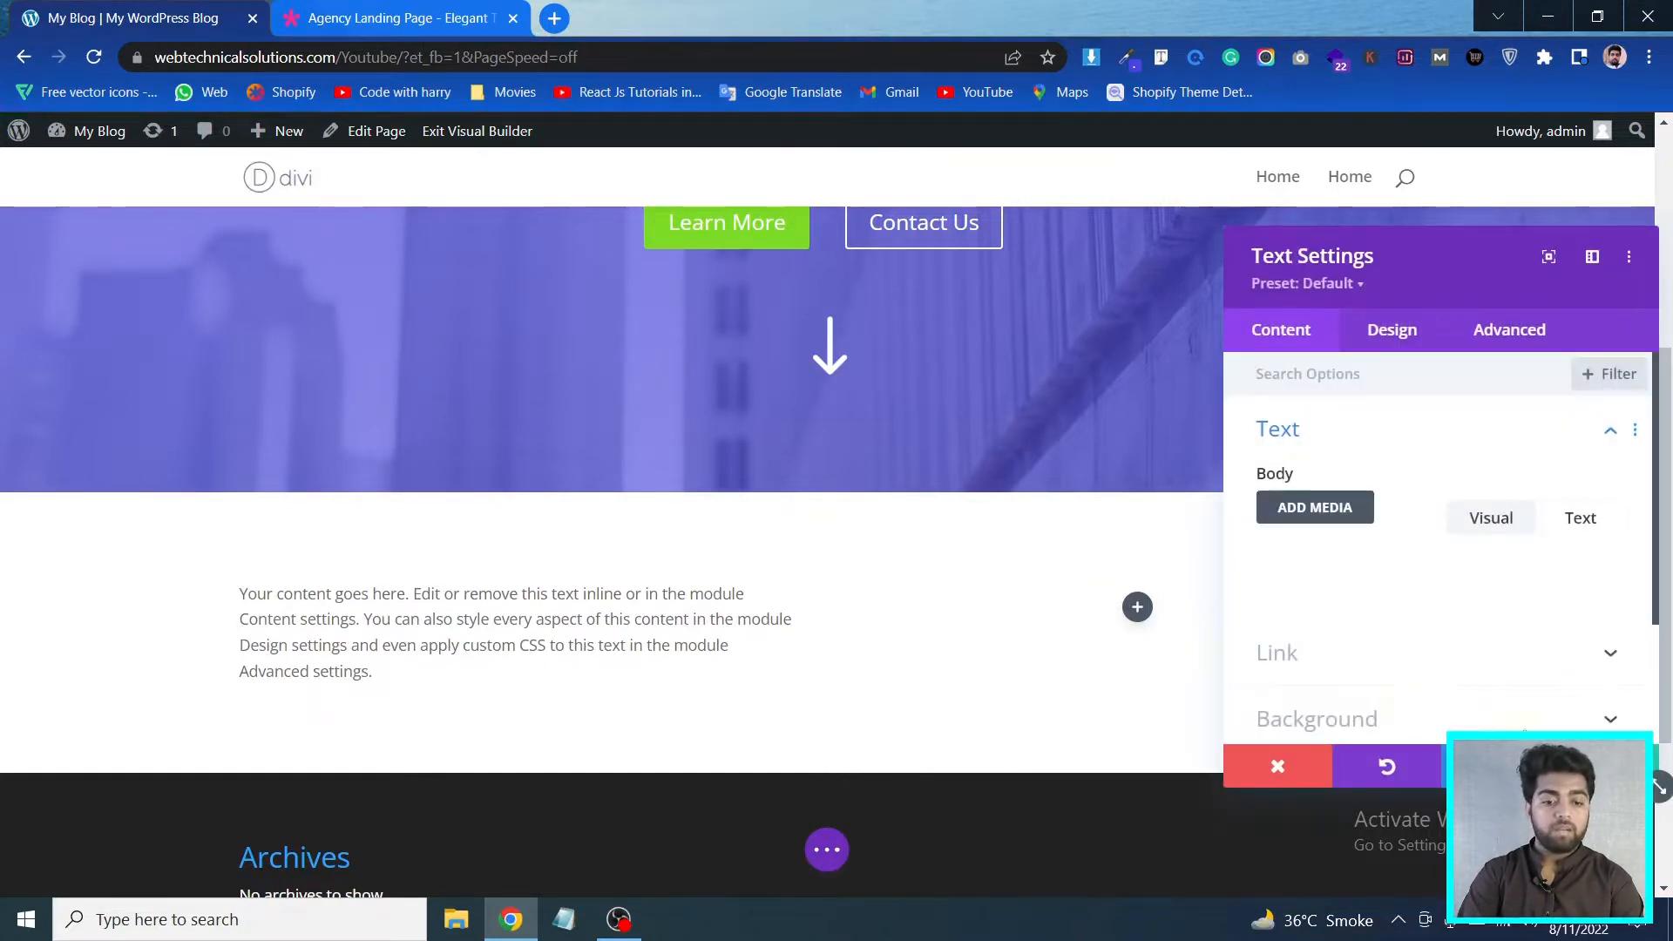
{"action": "left_click", "coordinate": [1215, 636]}
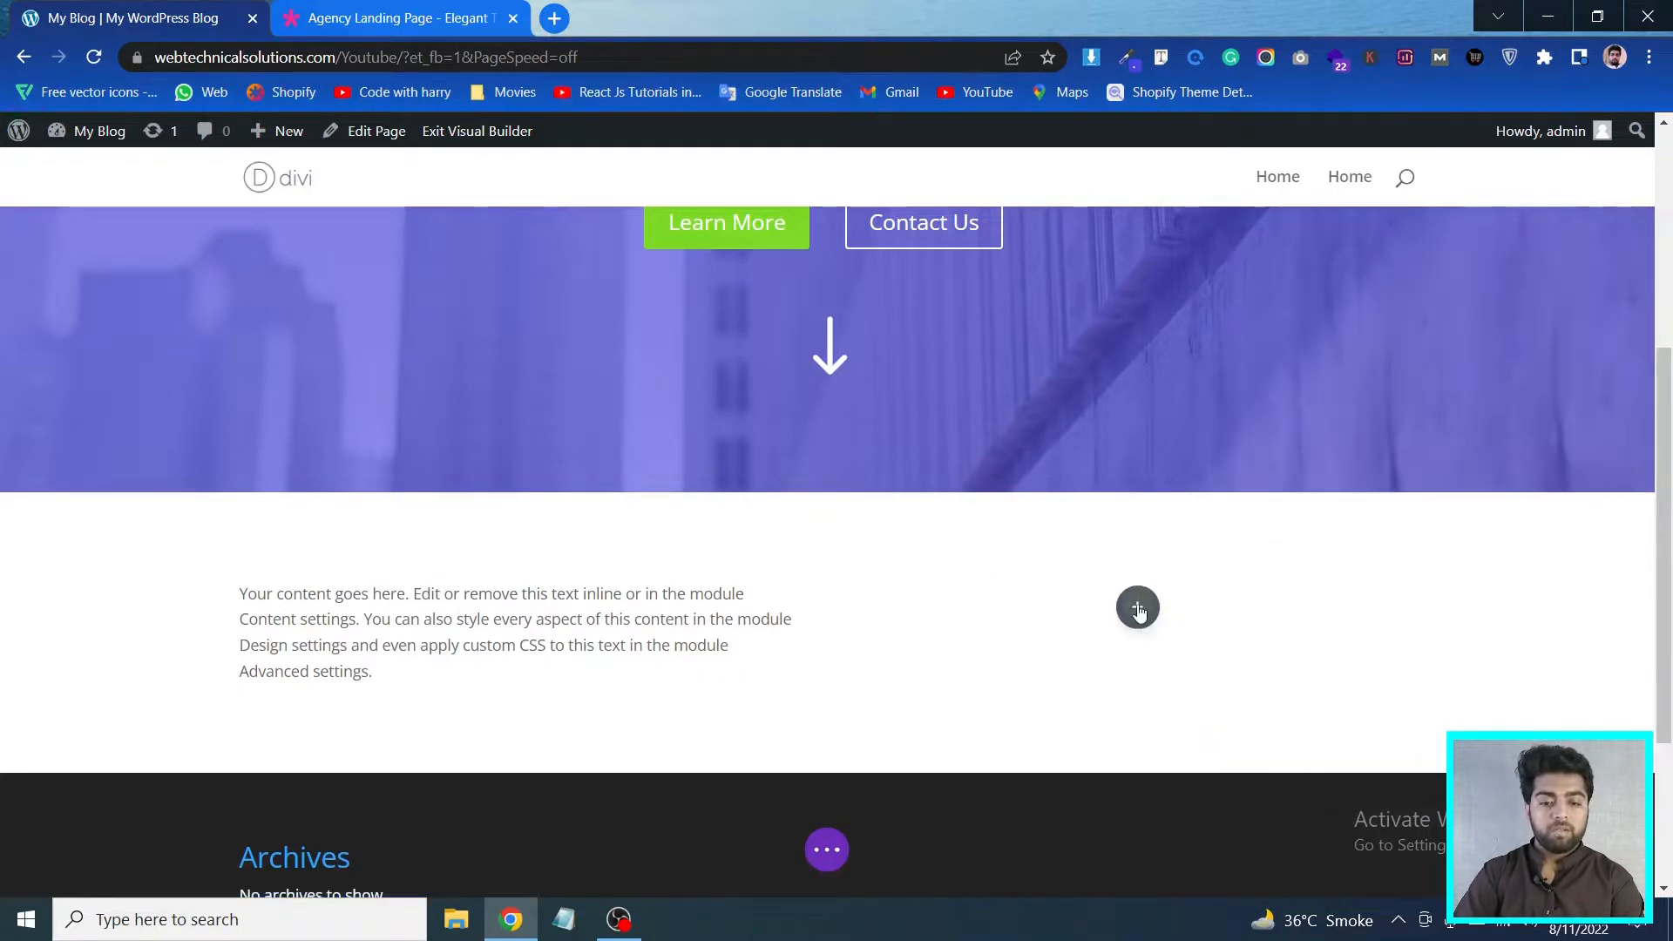
Add a Text module with its default content to the second column and save it
{"action": "left_click", "coordinate": [1136, 608]}
{"action": "type", "text": "text"}
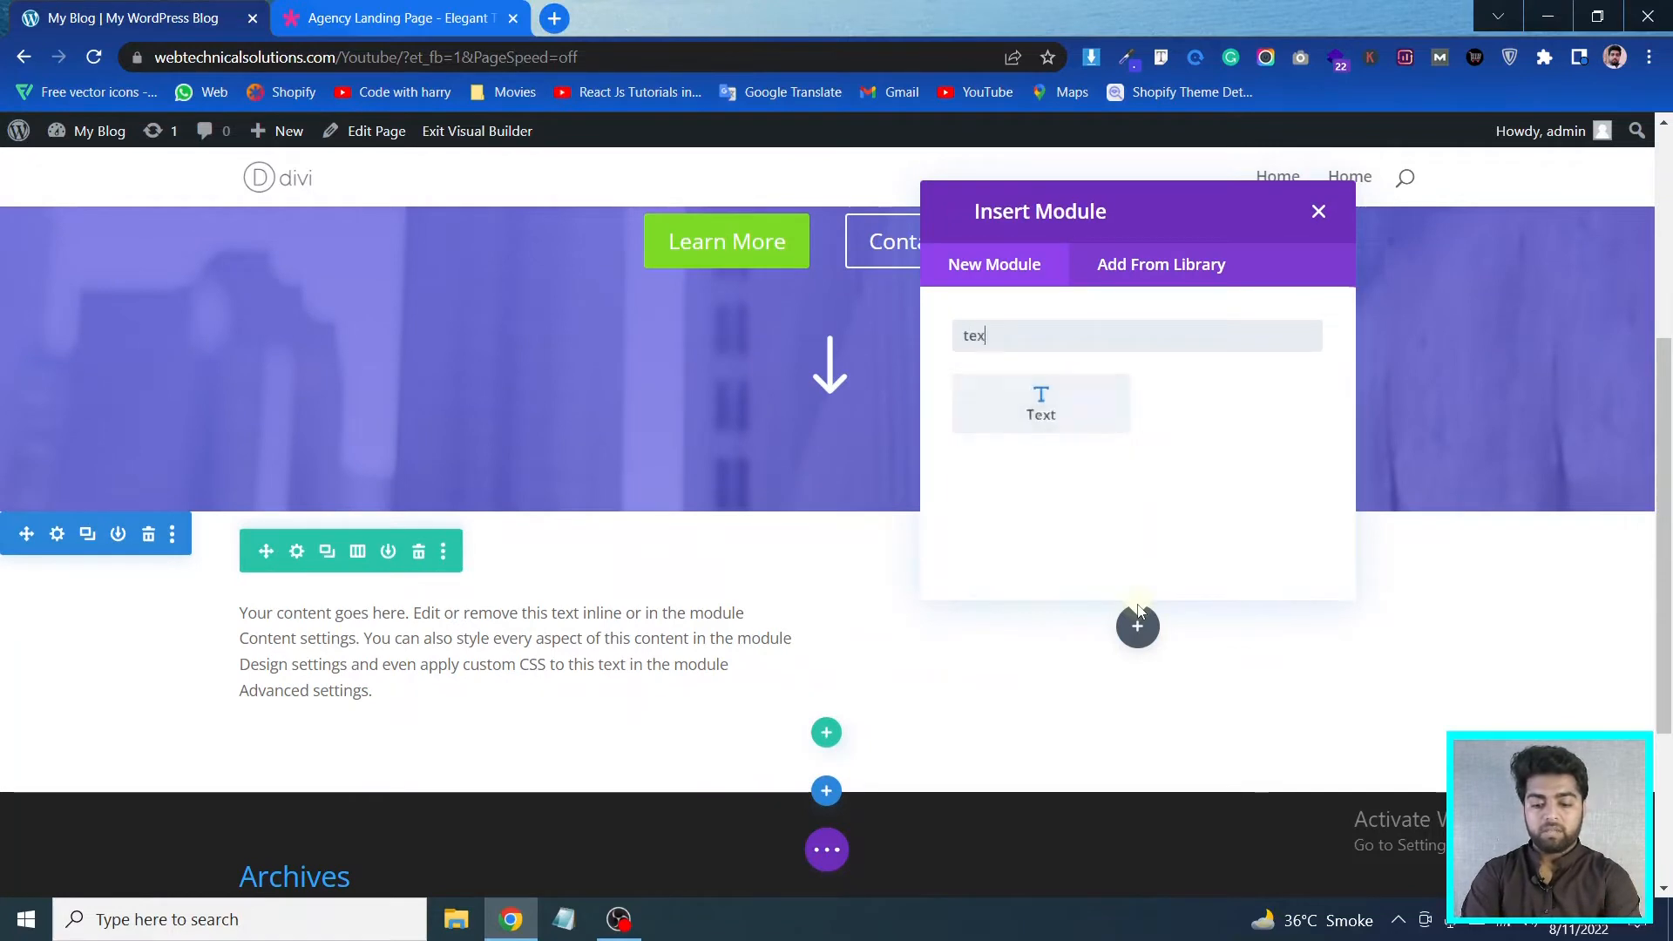
{"action": "left_click", "coordinate": [1037, 410]}
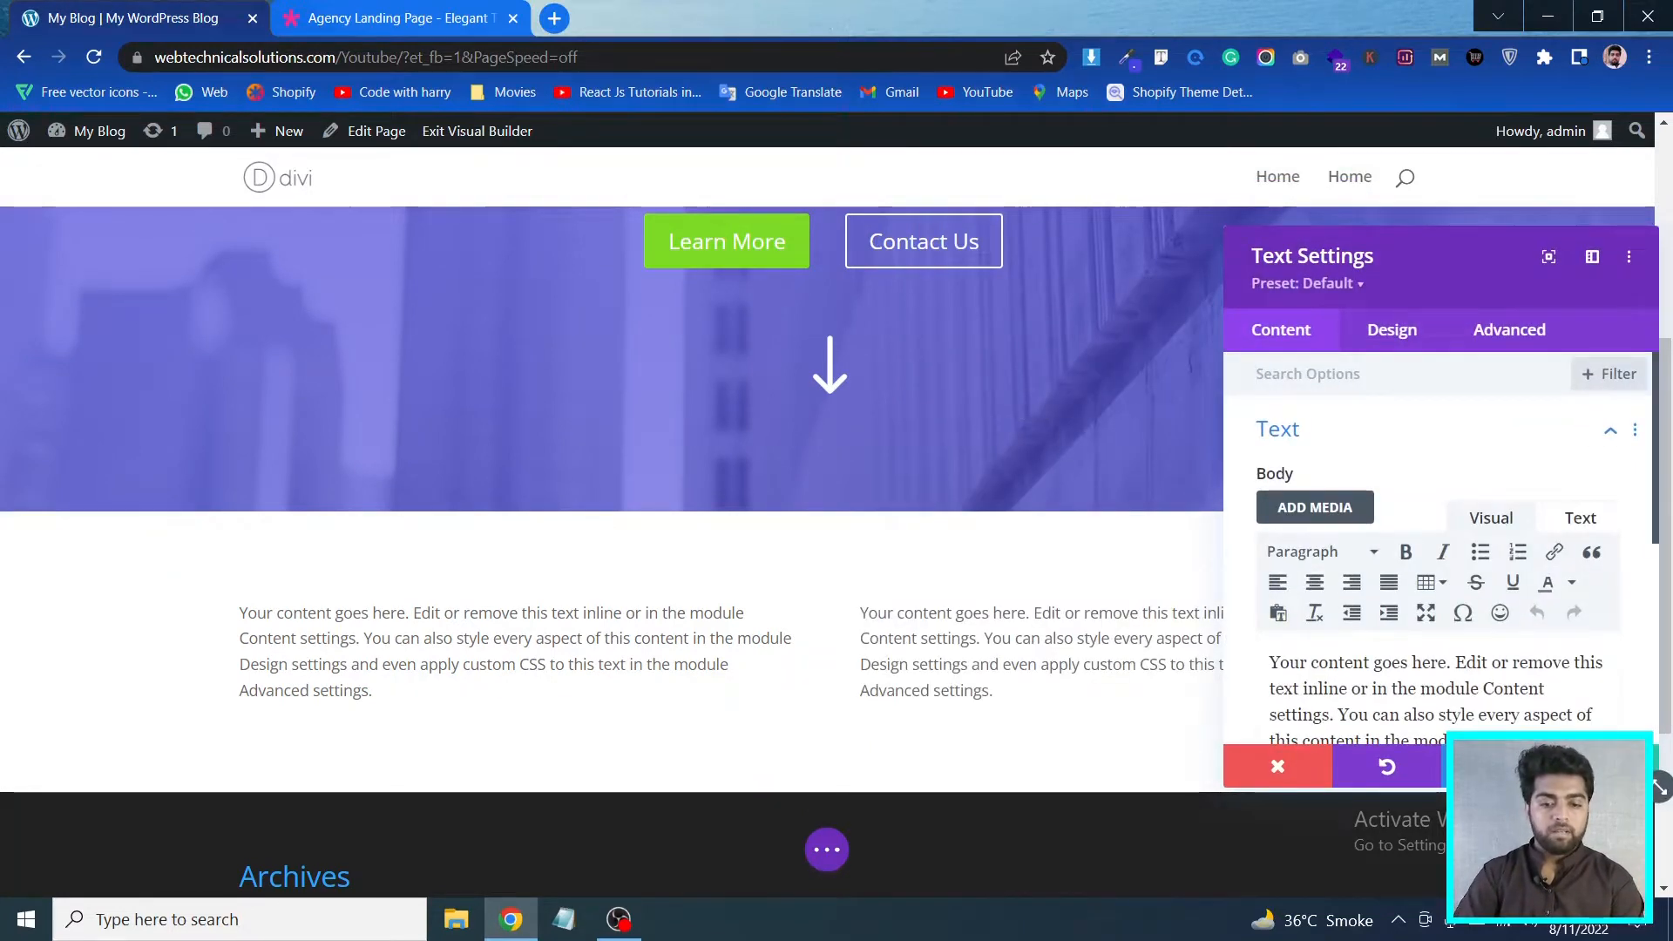
{"action": "left_click", "coordinate": [1604, 765]}
Locate the demo's "Building Successful Businesses Since 1985" heading and open blank.page in a new browser tab
{"action": "left_click", "coordinate": [378, 10]}
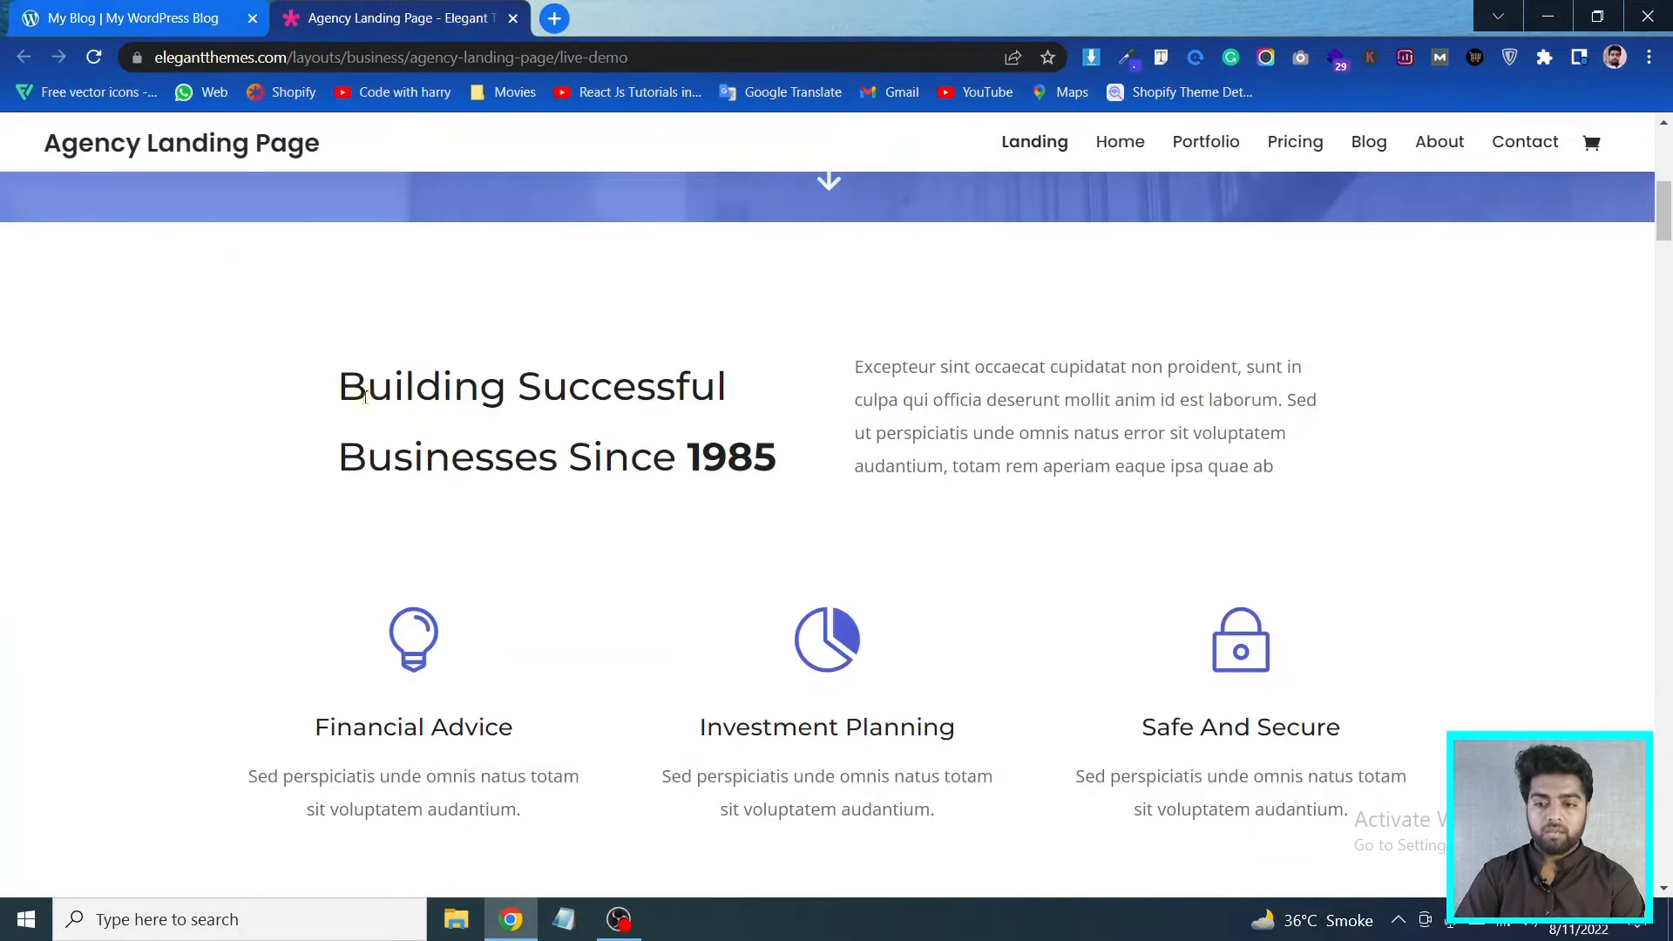
{"action": "left_click_drag", "start_coordinate": [329, 379], "coordinate": [829, 496]}
{"action": "left_click", "coordinate": [791, 466]}
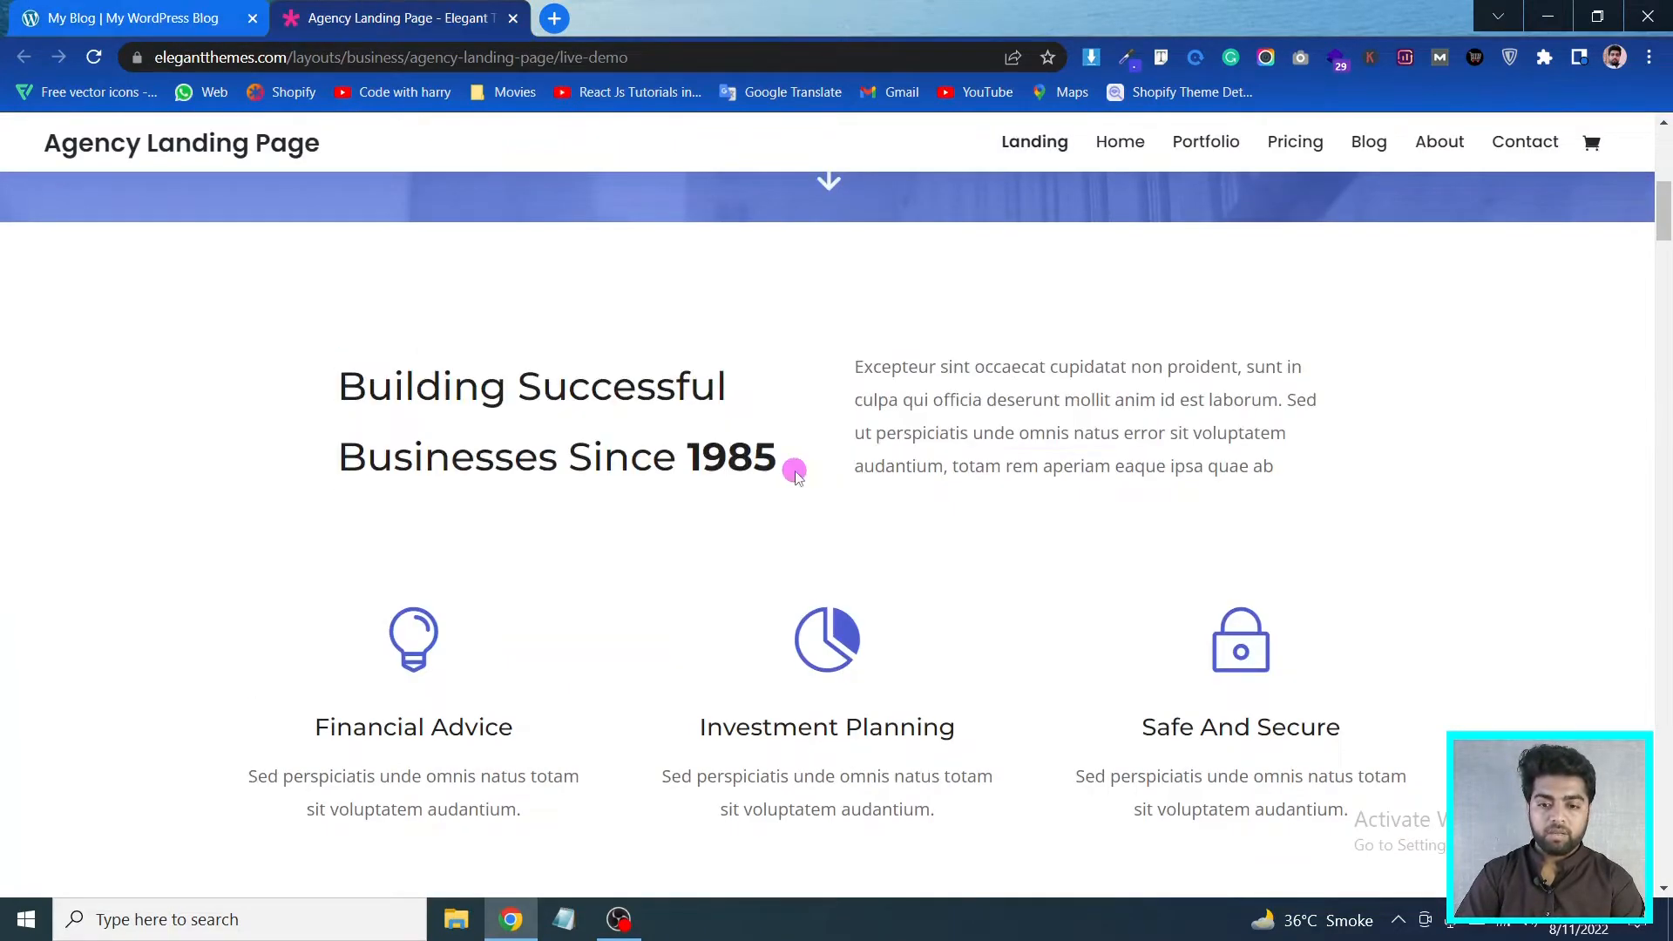
{"action": "left_click", "coordinate": [554, 18]}
{"action": "type", "text": "bl"}
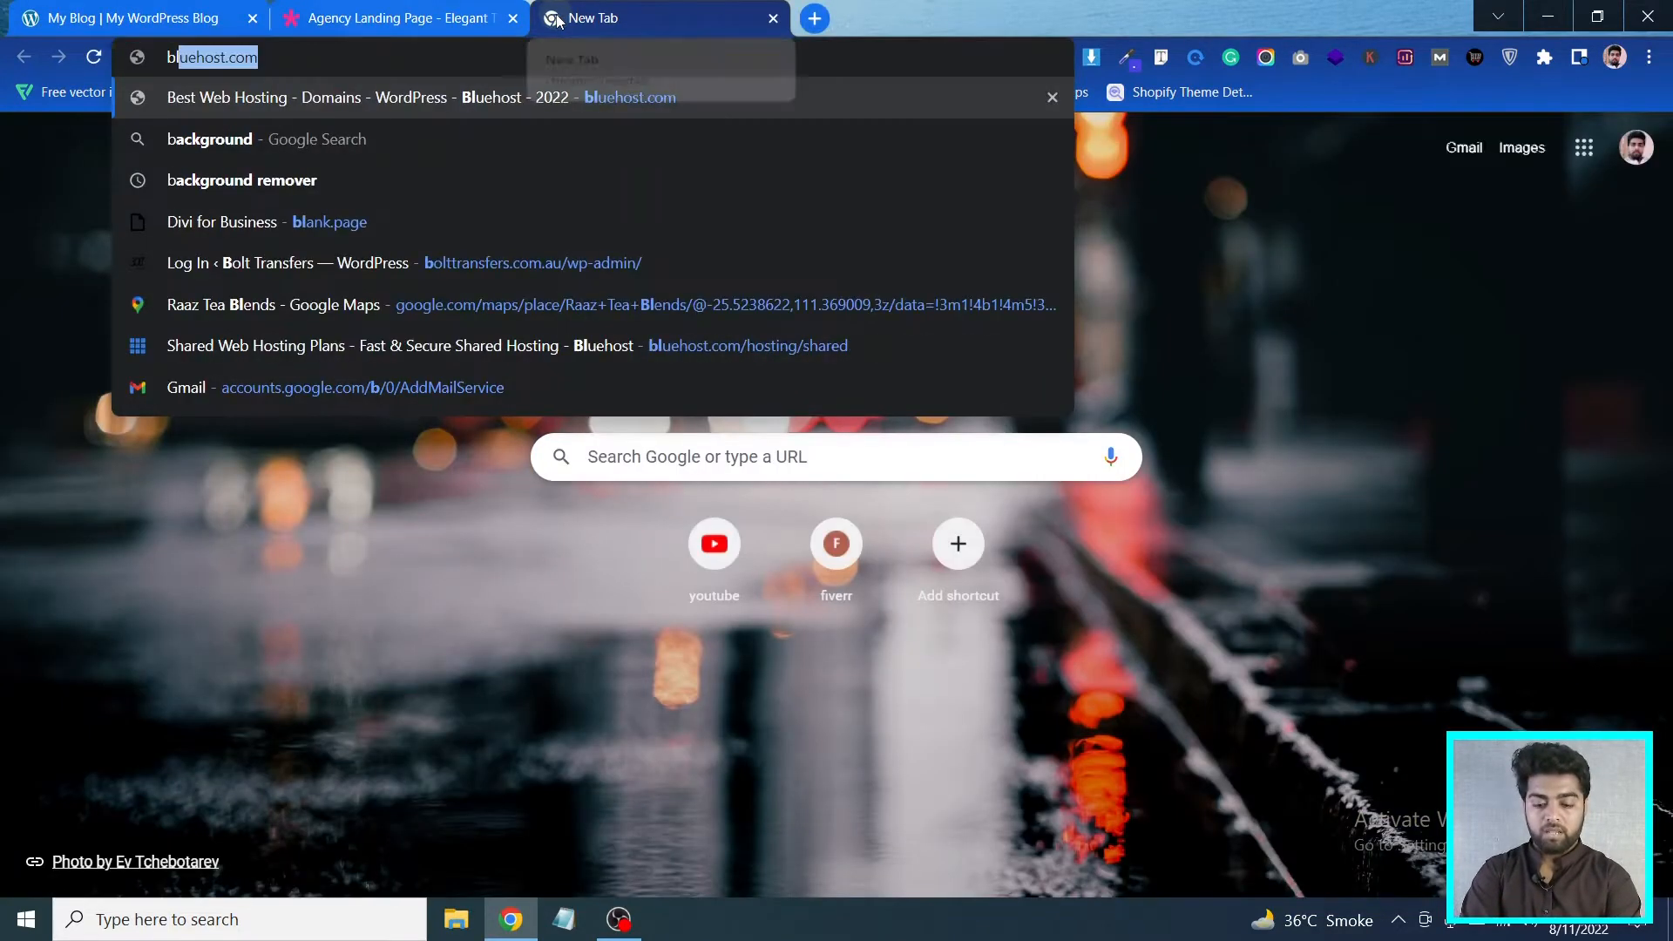
{"action": "type", "text": "an"}
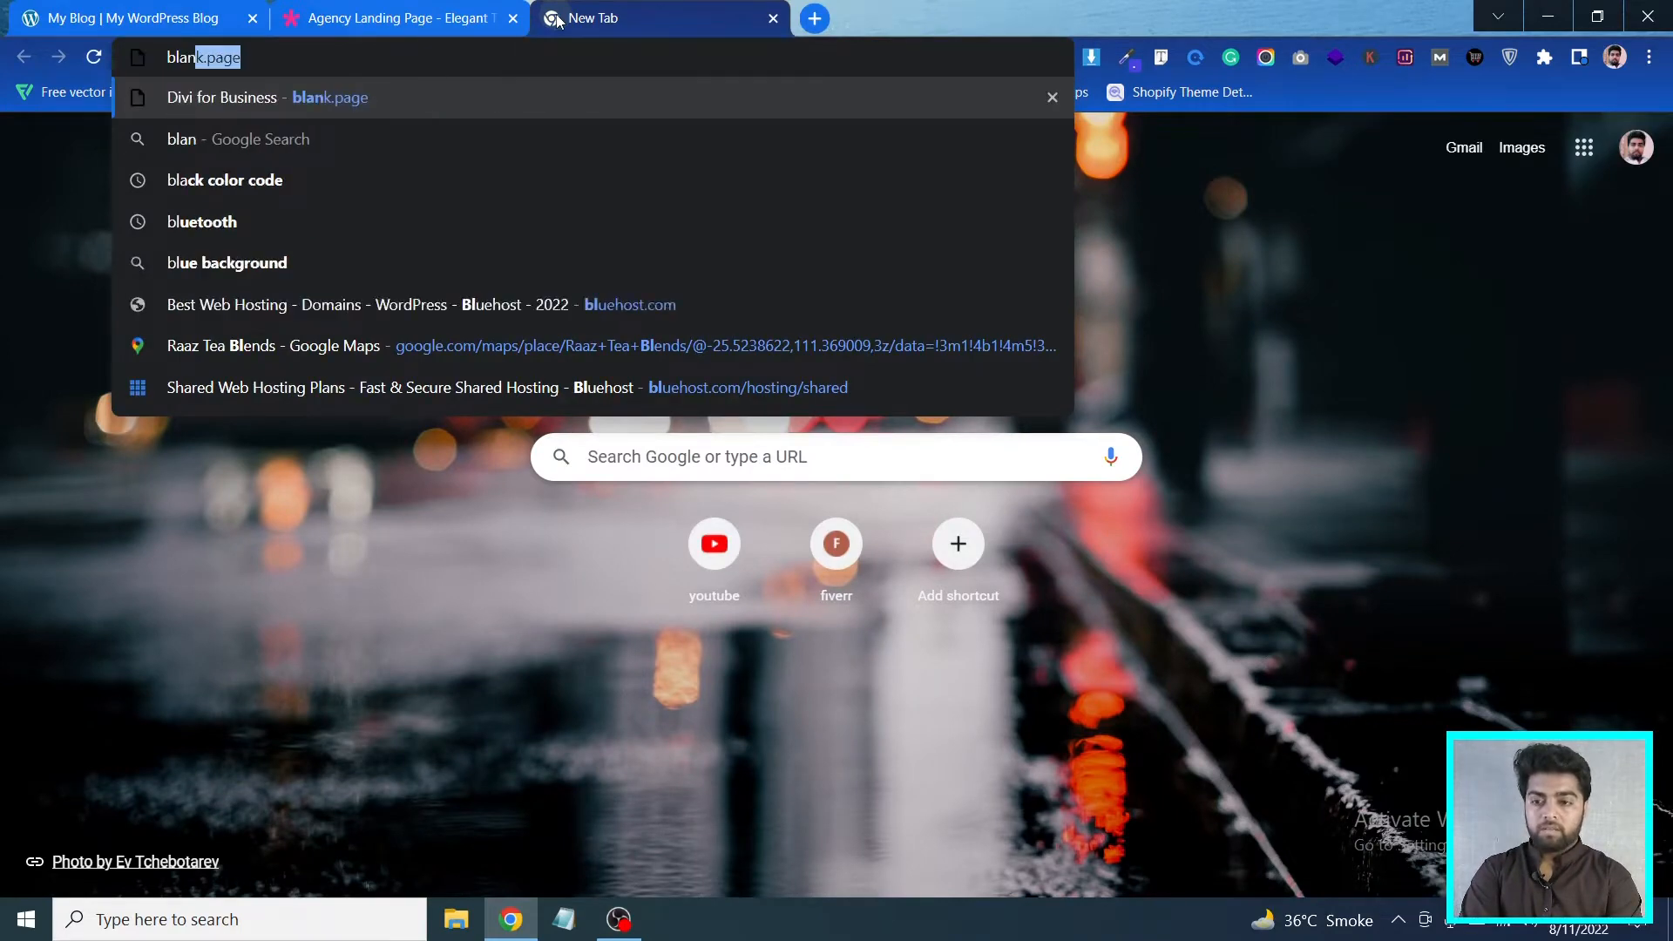
{"action": "key", "text": "Return"}
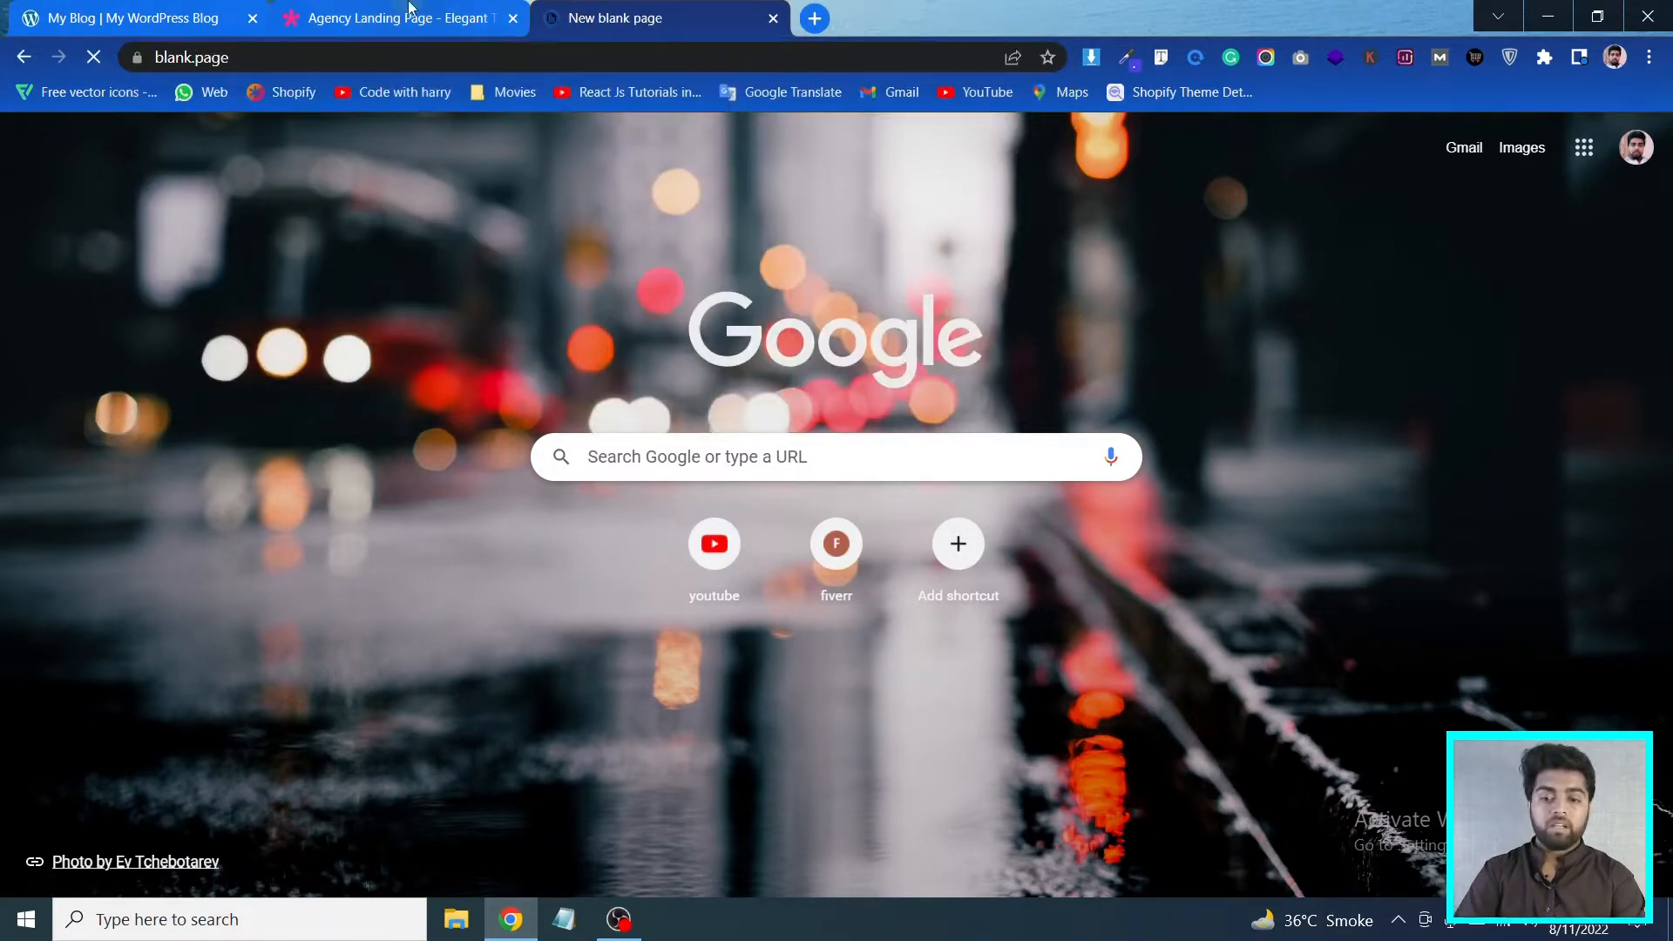
Copy the demo's "Building Successful Businesses Since 1985" heading into blank.page and copy it from there as plain text
{"action": "left_click", "coordinate": [411, 10]}
{"action": "left_click_drag", "start_coordinate": [338, 392], "coordinate": [768, 450]}
{"action": "key", "text": "ctrl+c"}
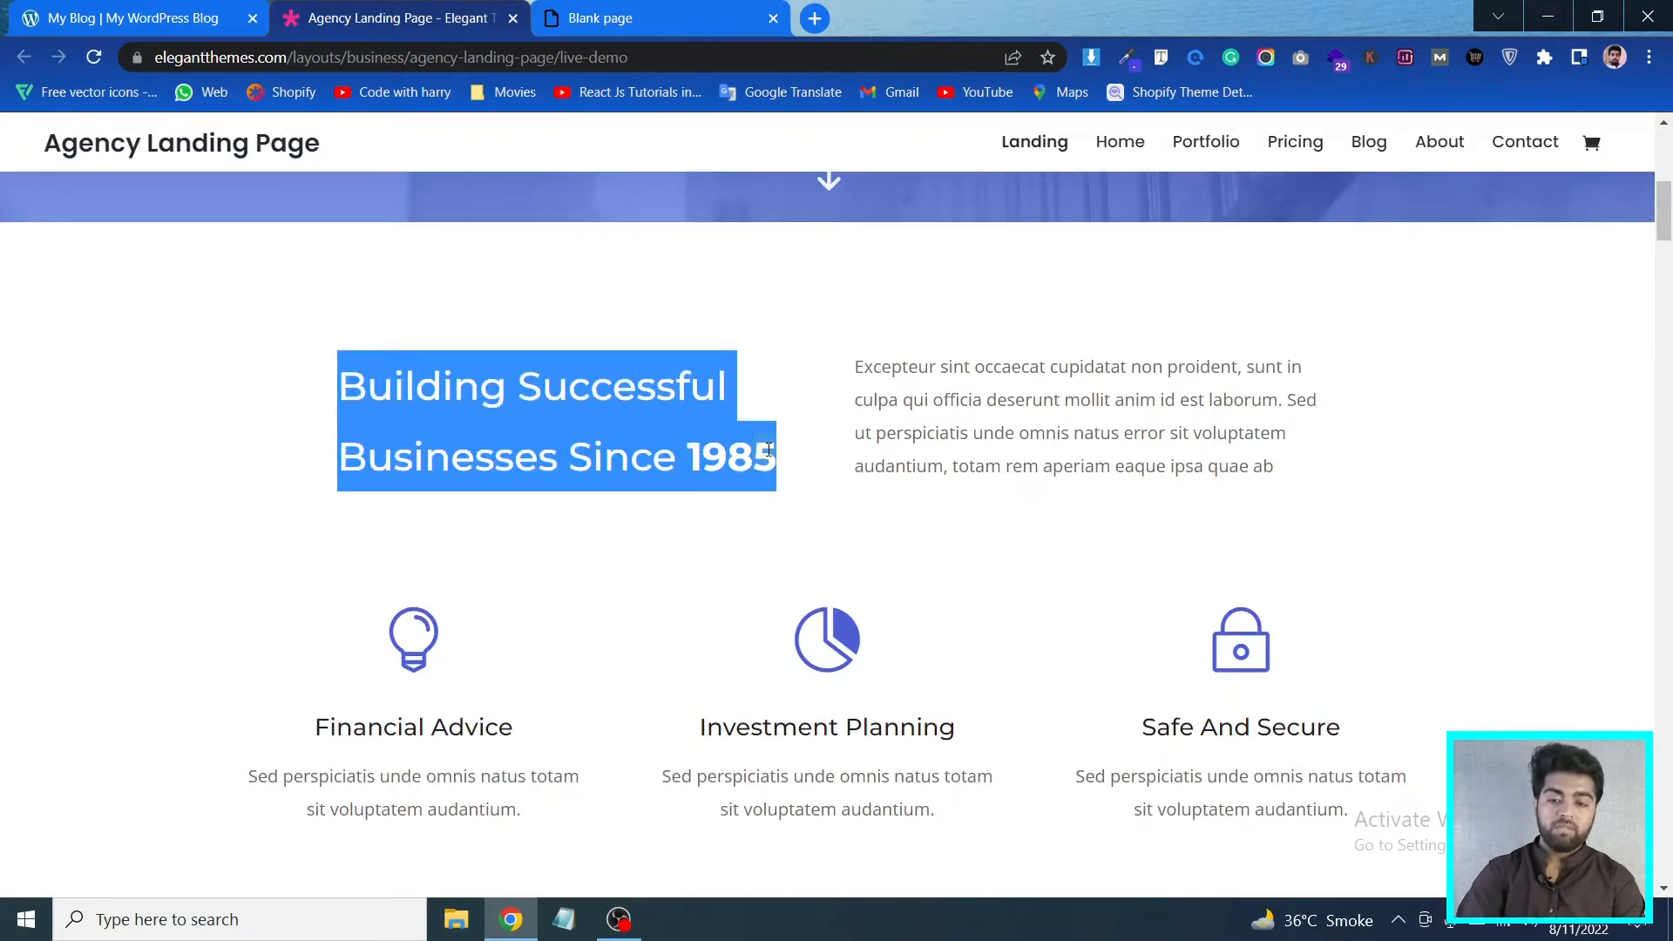
{"action": "left_click", "coordinate": [659, 7]}
{"action": "key", "text": "ctrl+v"}
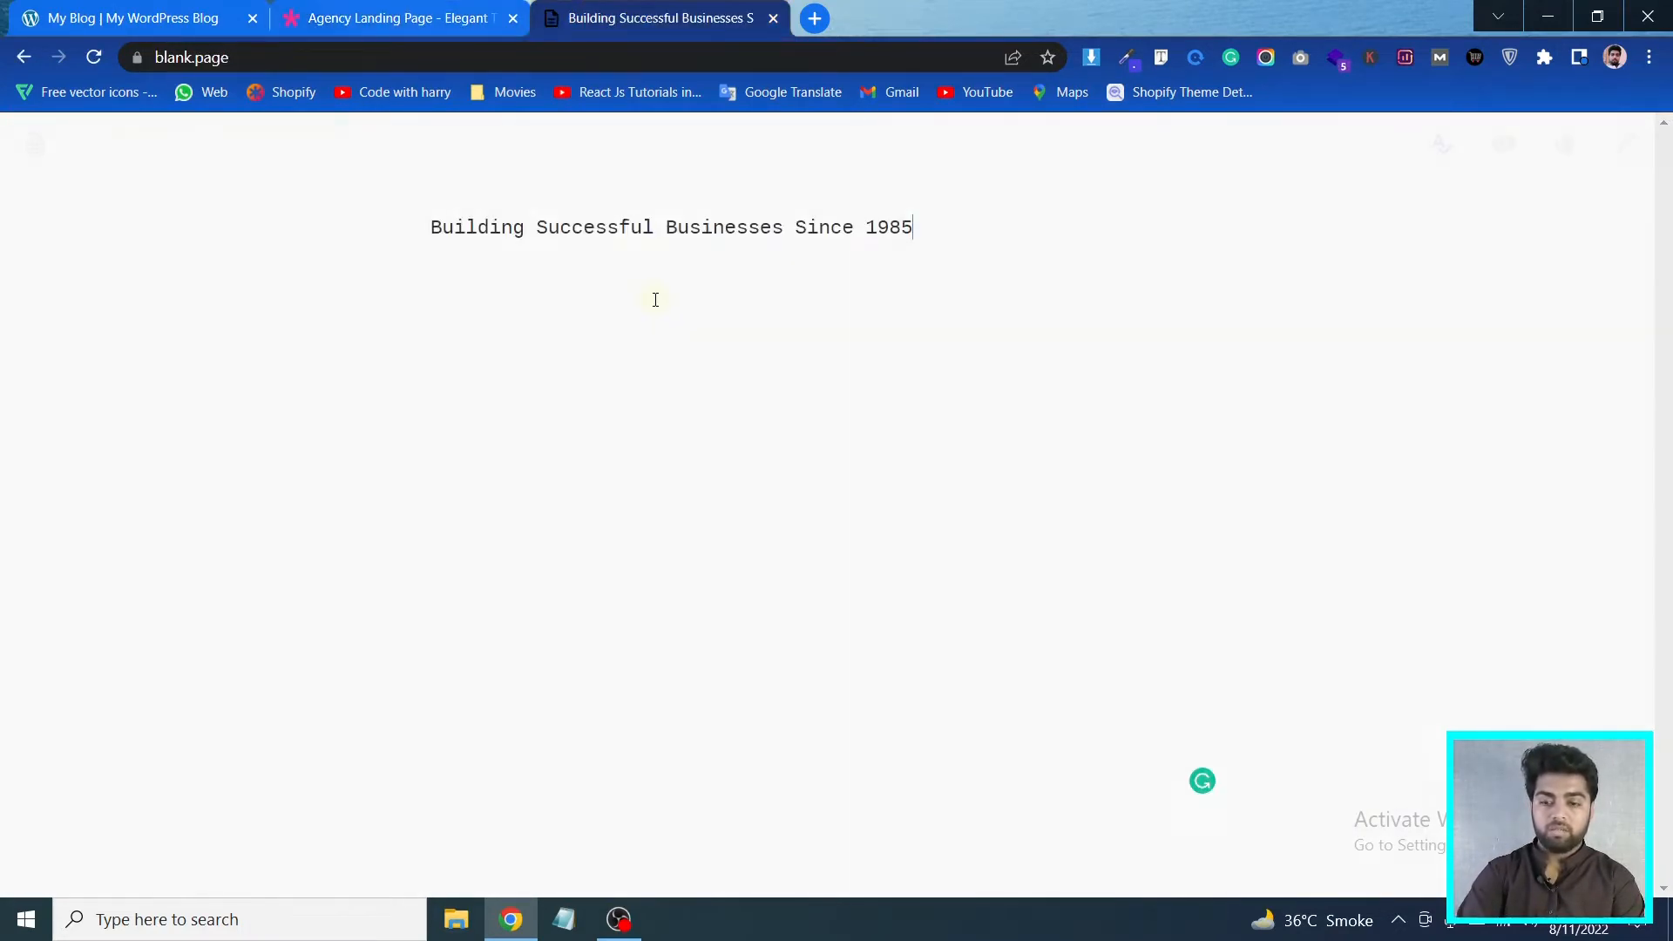
{"action": "key", "text": "ctrl+a"}
{"action": "key", "text": "ctrl+c"}
Replace the body of the first column's Text module with "Building Successful Businesses Since 1985"
{"action": "left_click", "coordinate": [131, 18]}
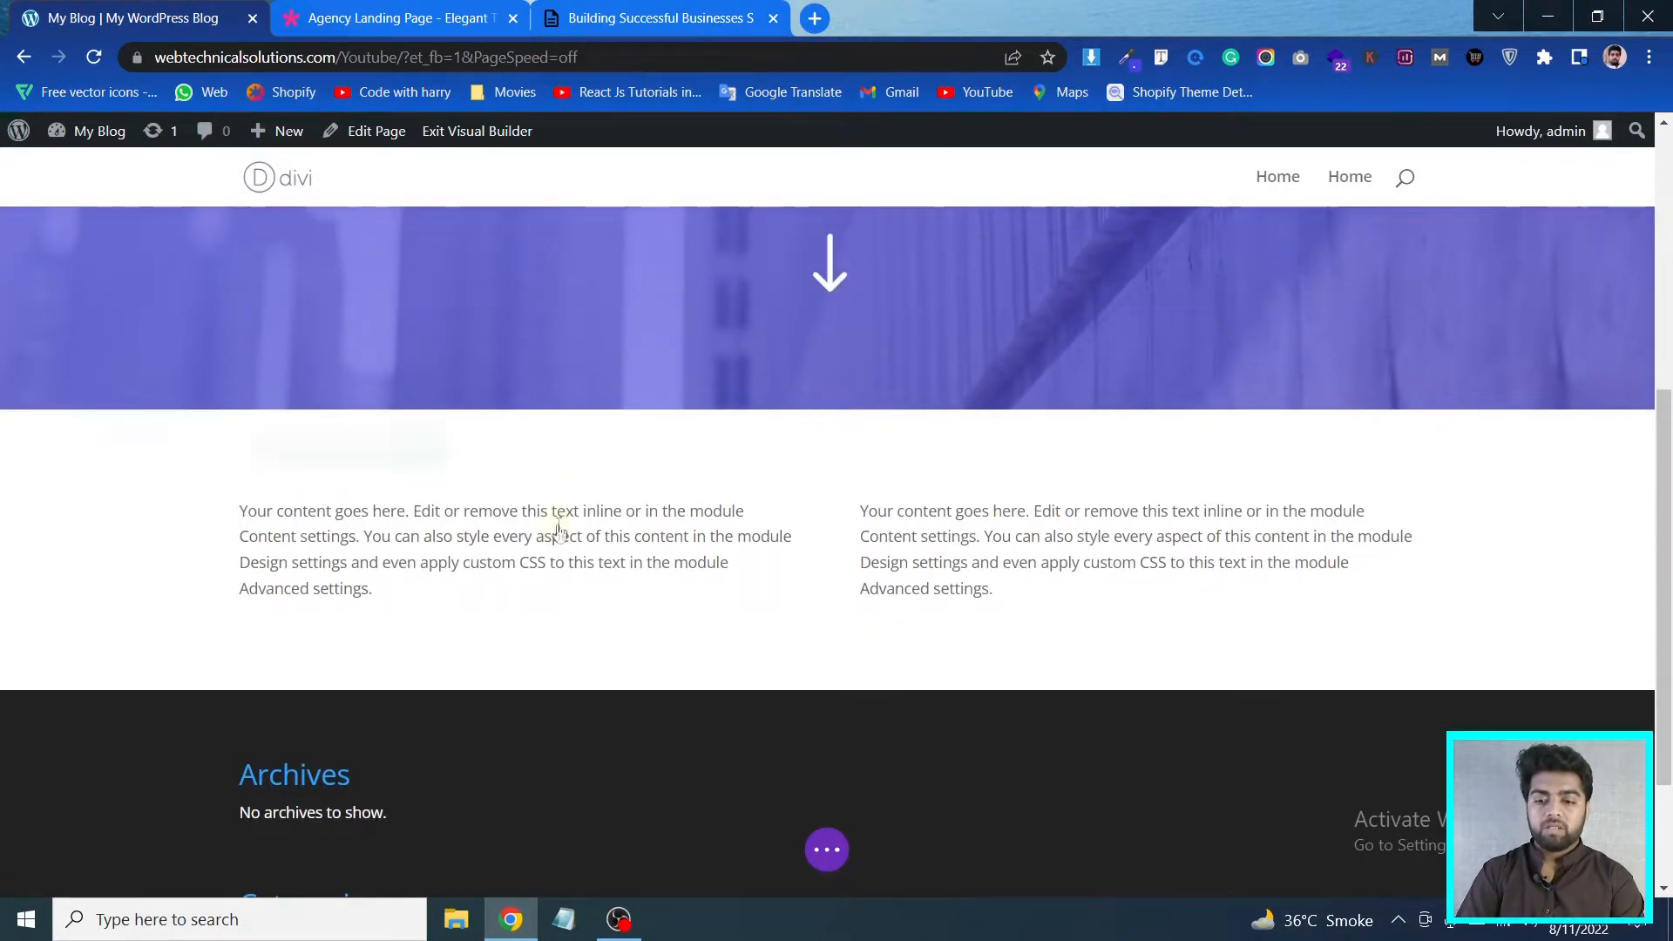
{"action": "left_click", "coordinate": [481, 510]}
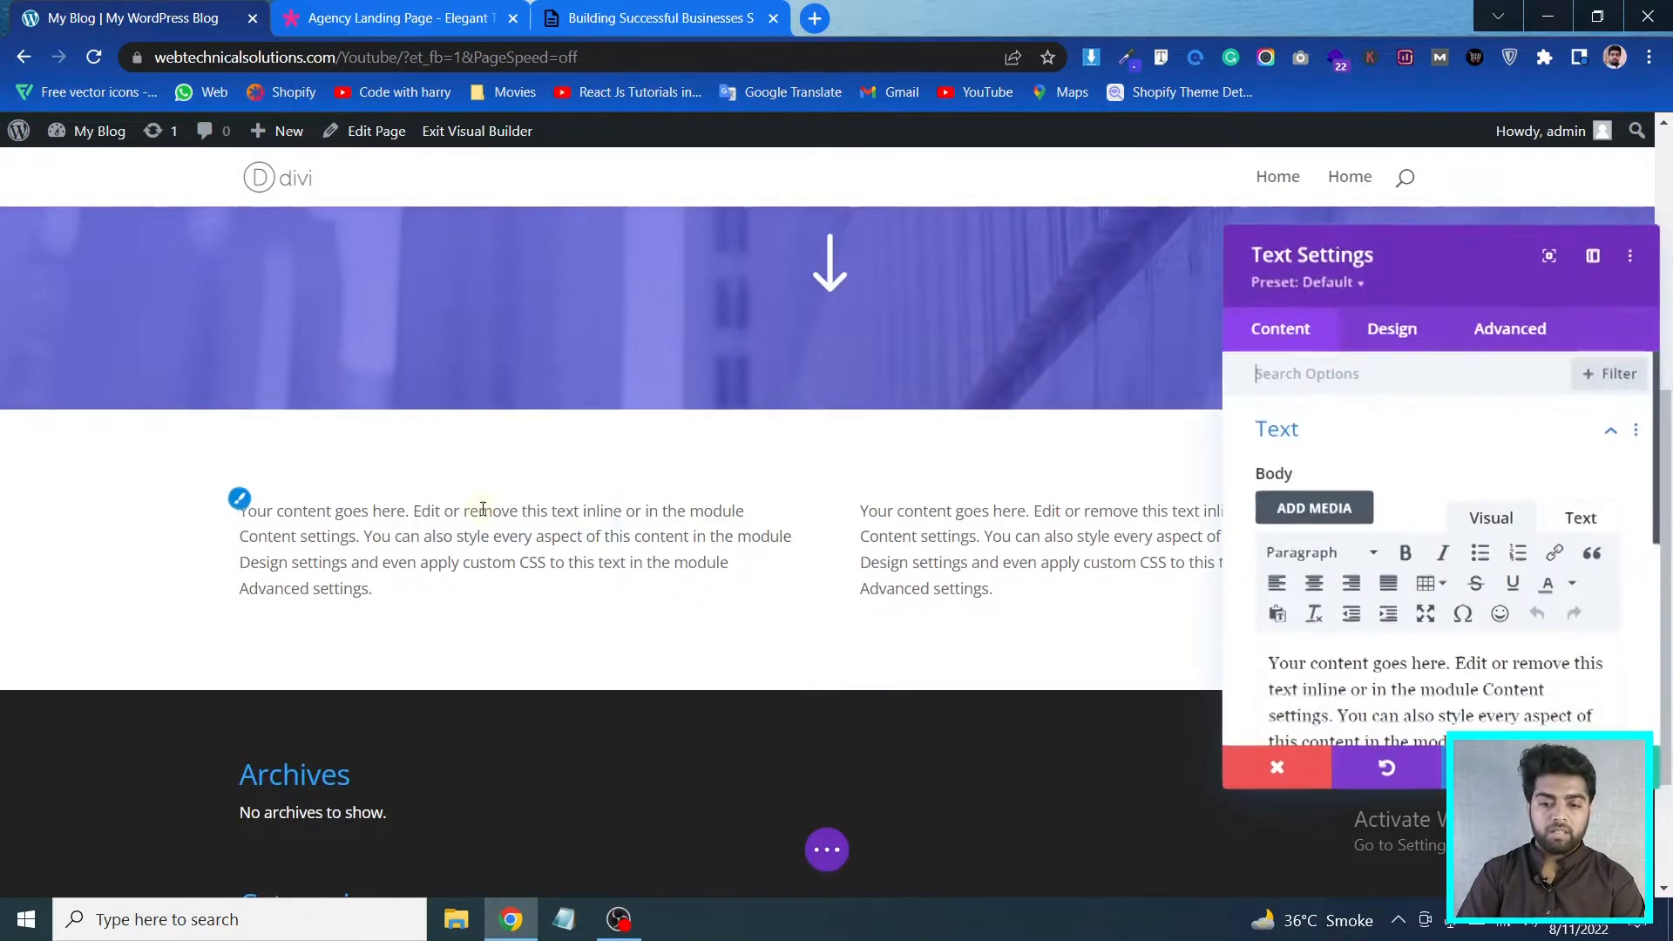
{"action": "key", "text": "ctrl+a"}
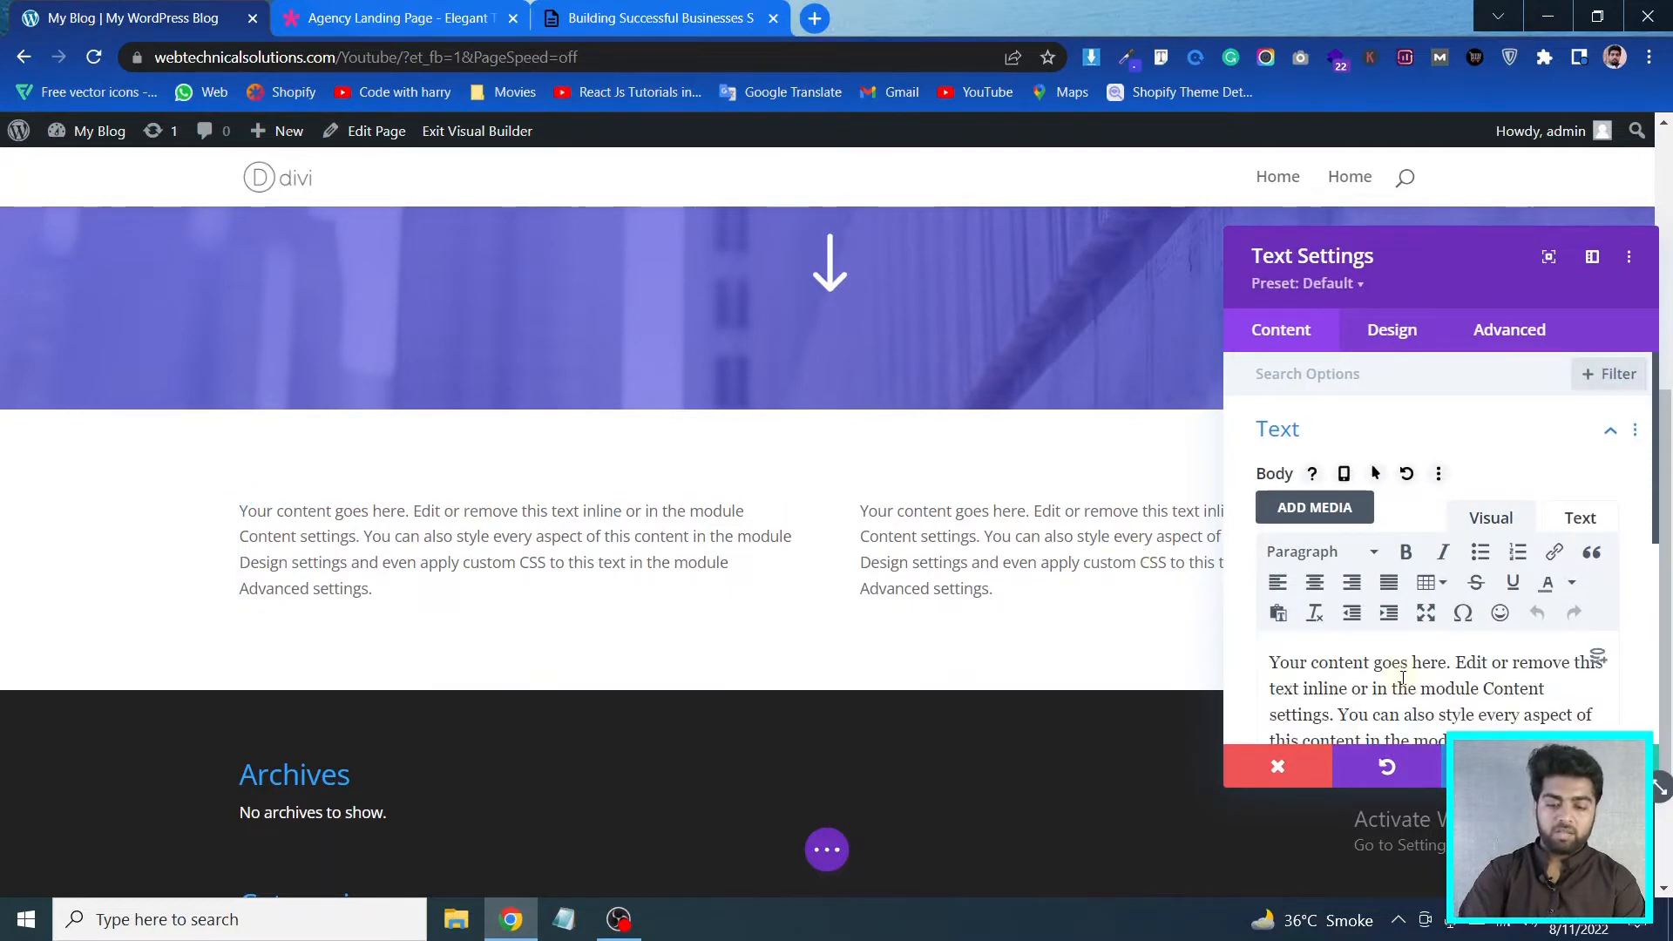
{"action": "key", "text": "ctrl+v"}
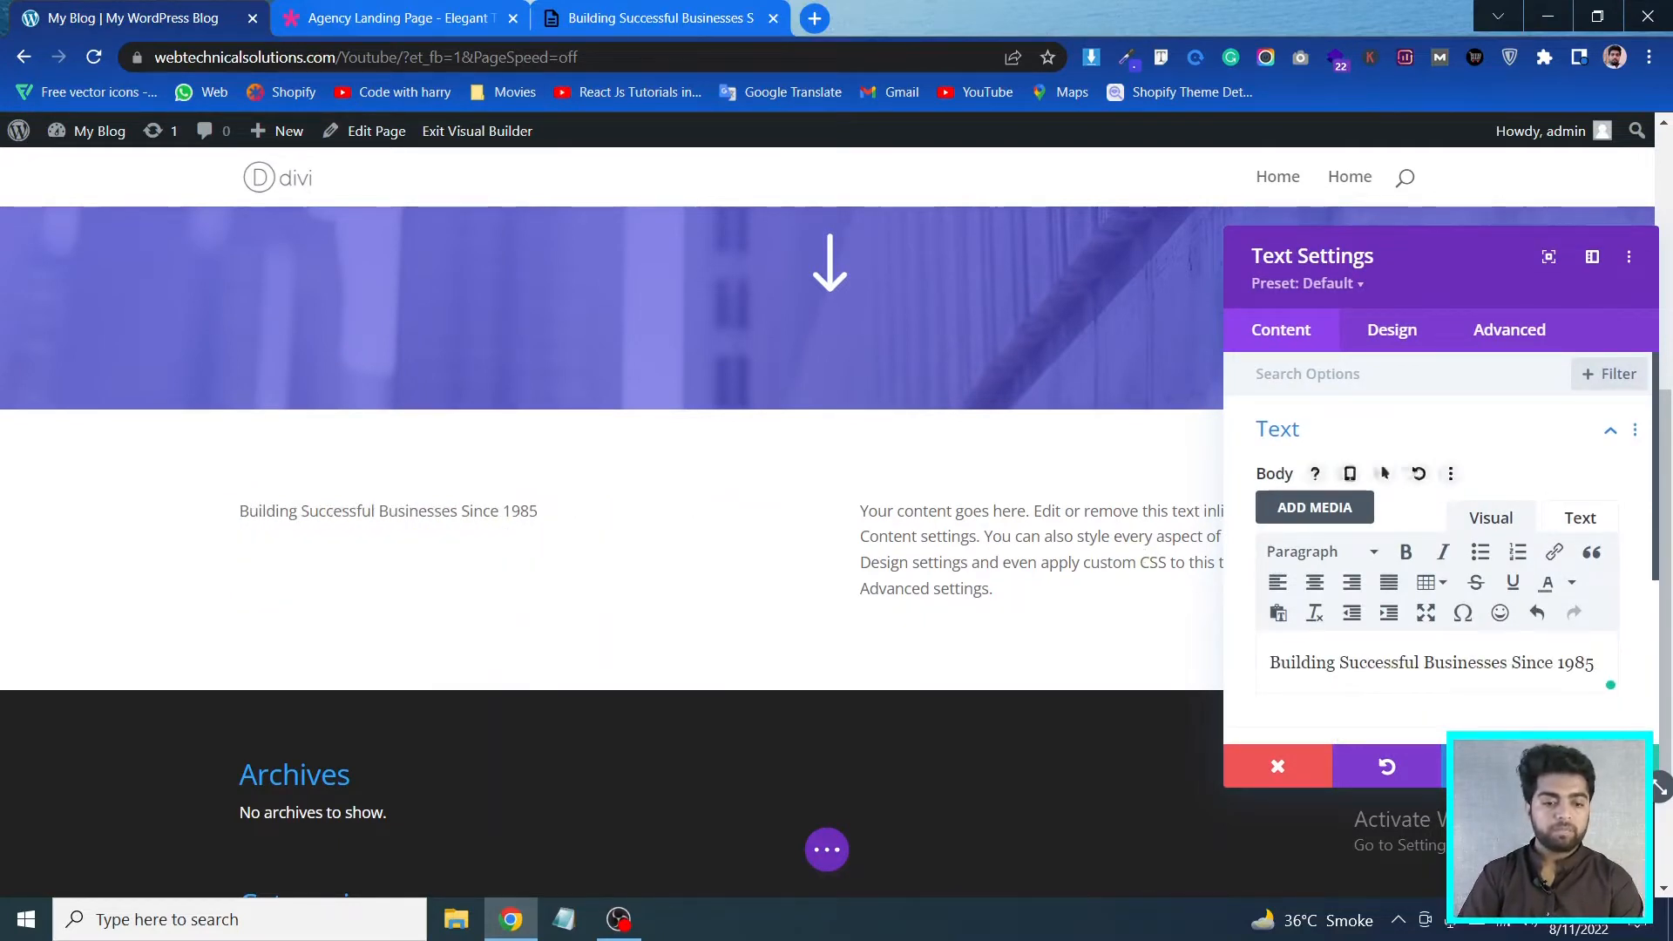
Save the first column's Text module and copy the demo's "Excepteur sint occaecat" paragraph beside the heading
{"action": "left_click", "coordinate": [1604, 766]}
{"action": "left_click", "coordinate": [403, 10]}
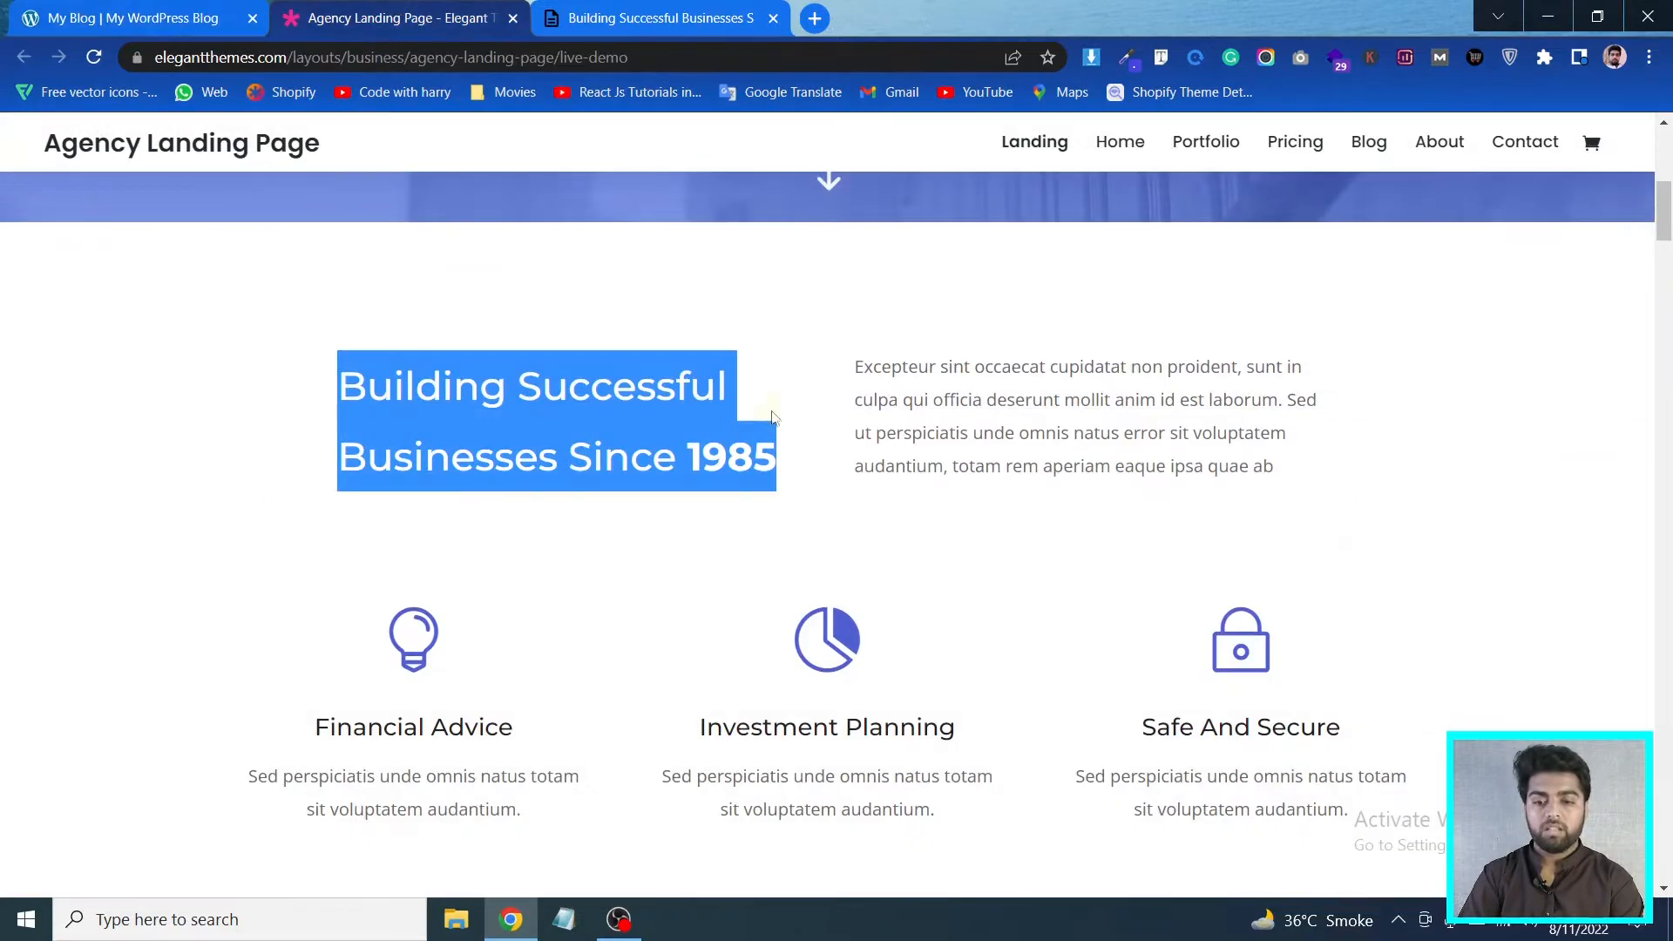
{"action": "left_click_drag", "start_coordinate": [854, 370], "coordinate": [1297, 492]}
{"action": "key", "text": "ctrl+c"}
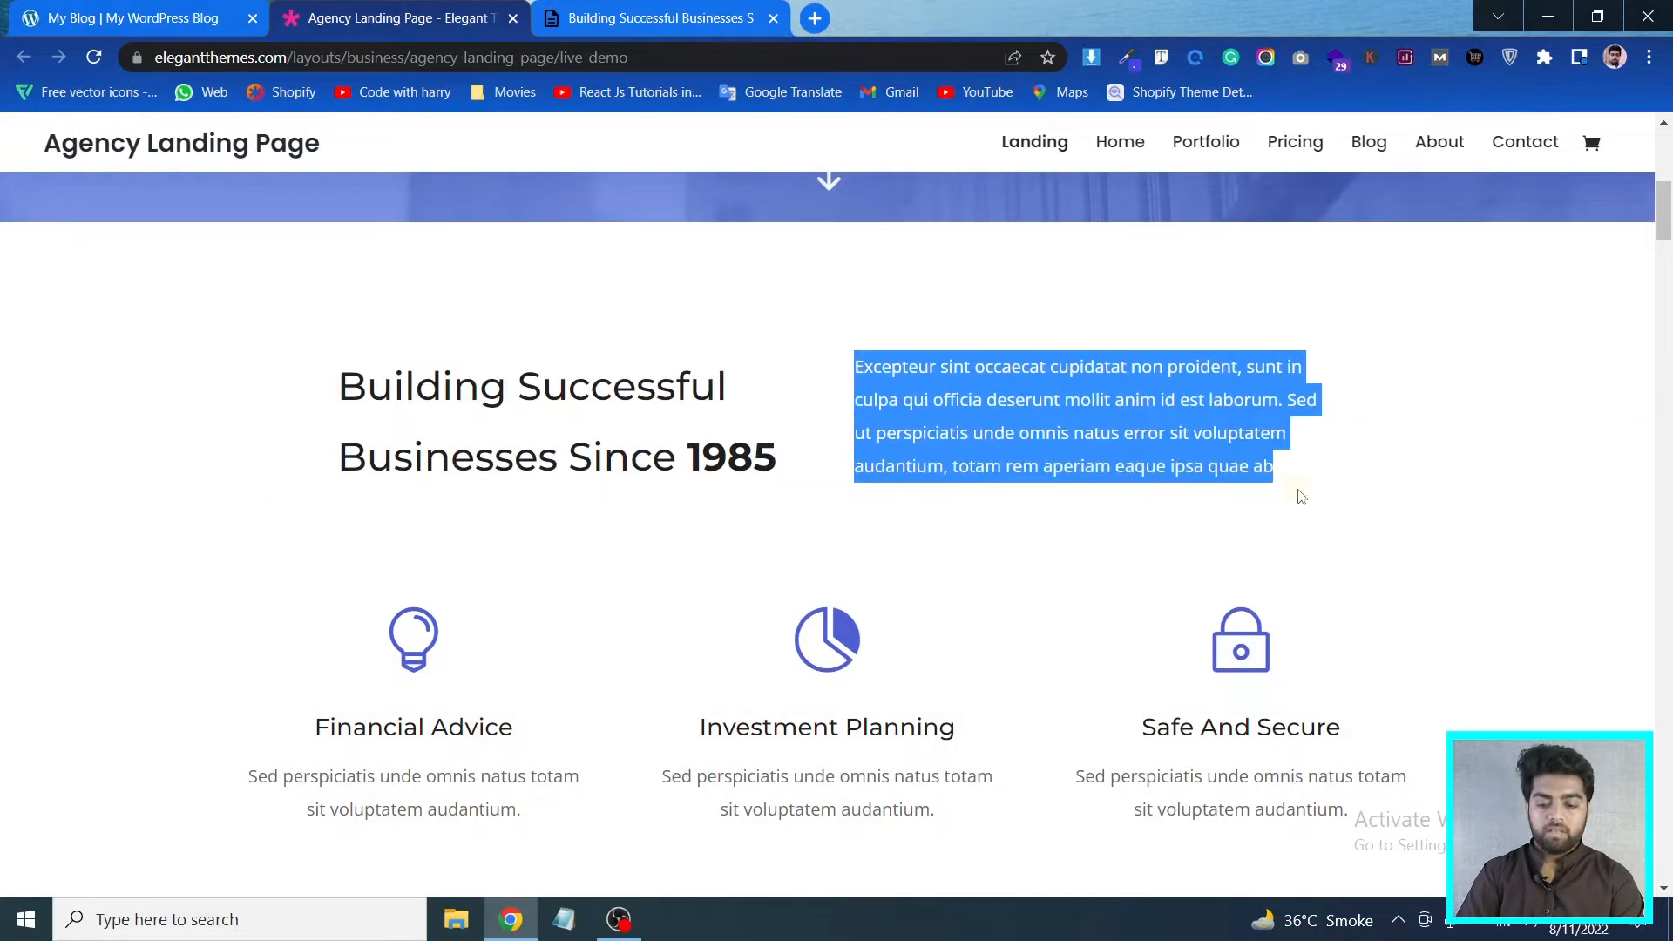
Replace the blank.page text with the copied demo paragraph, take it from there as plain text, and clear the page
{"action": "left_click", "coordinate": [714, 7]}
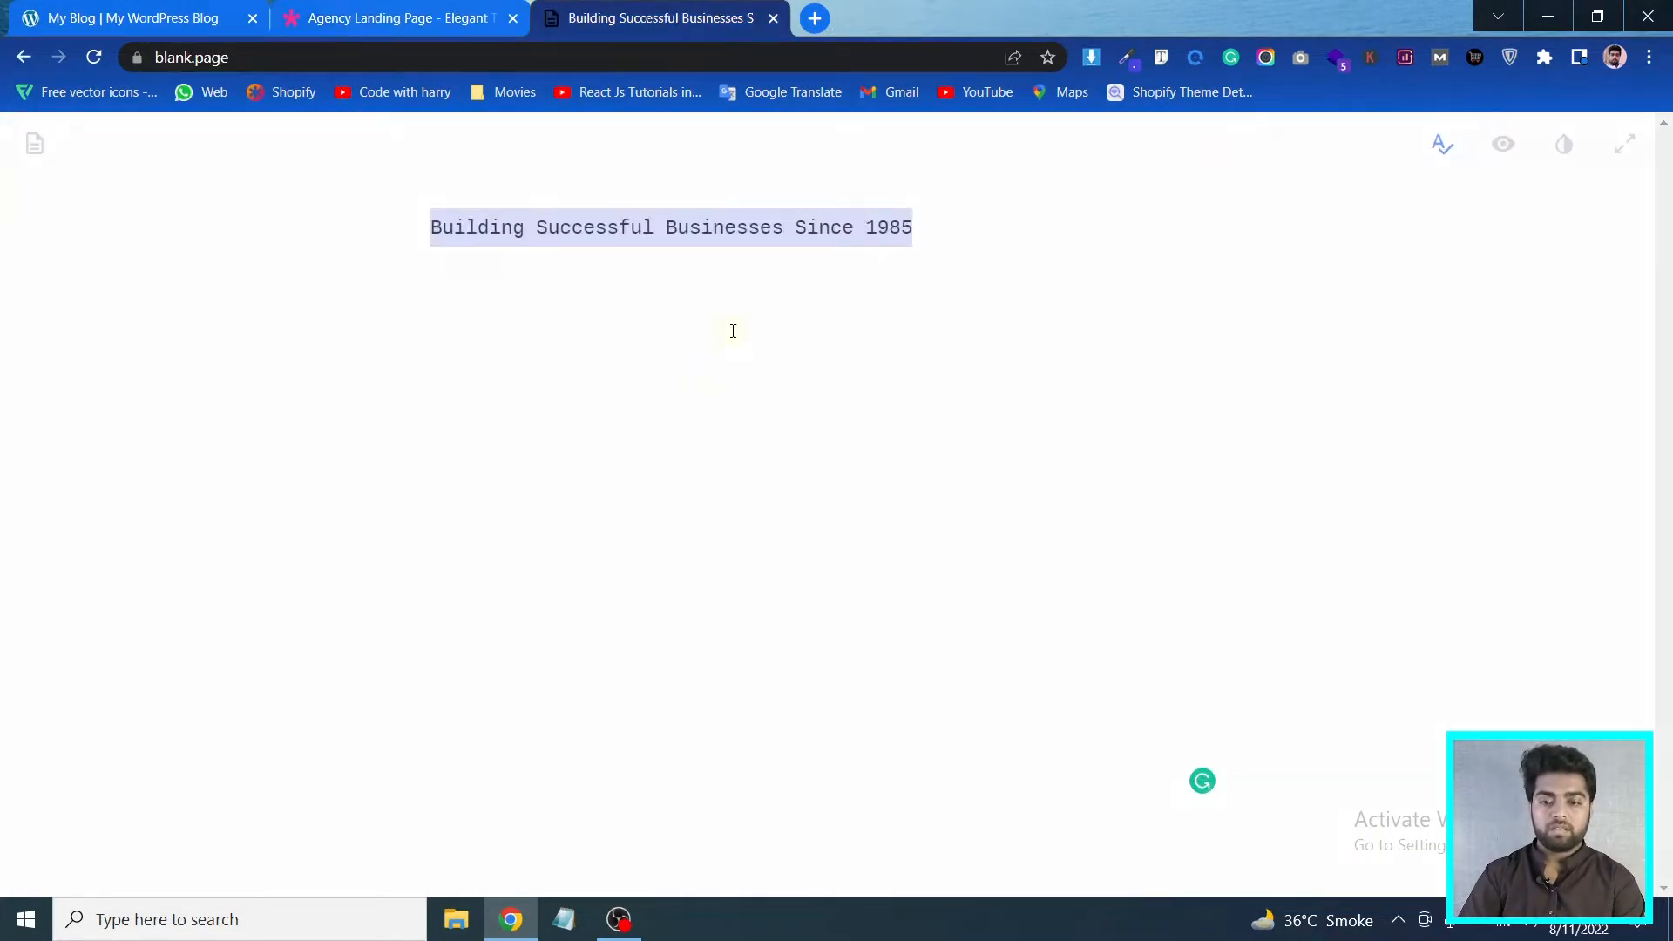
{"action": "left_click", "coordinate": [732, 328]}
{"action": "key", "text": "ctrl+a"}
{"action": "key", "text": "ctrl+v"}
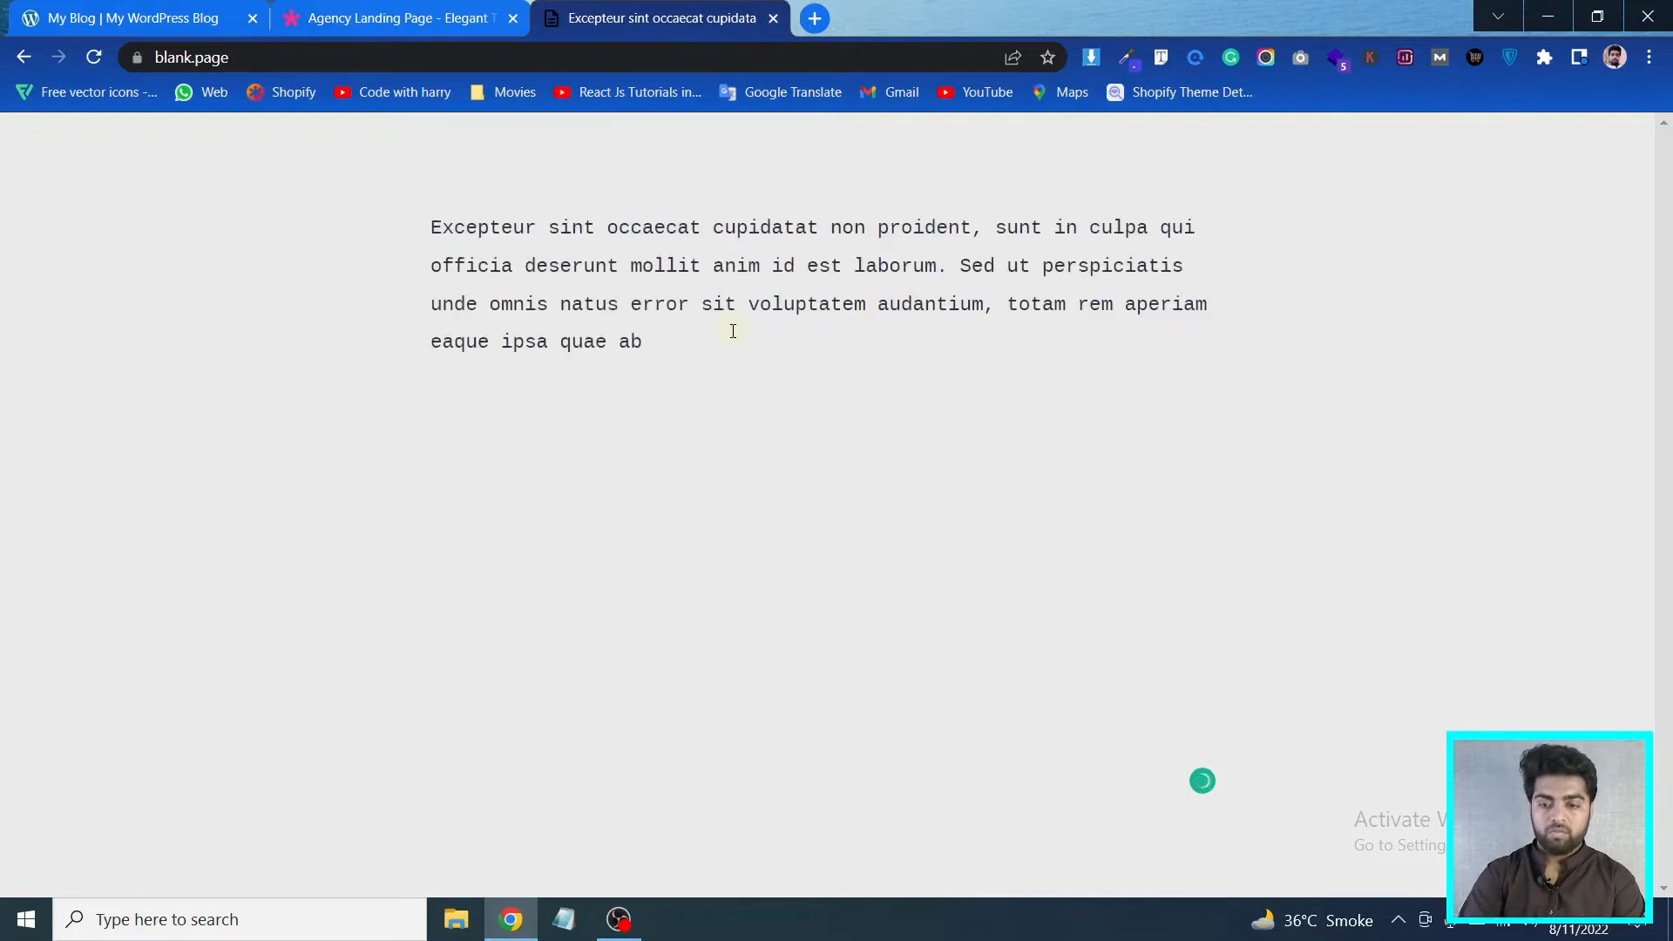
{"action": "key", "text": "ctrl+a"}
{"action": "key", "text": "BackSpace"}
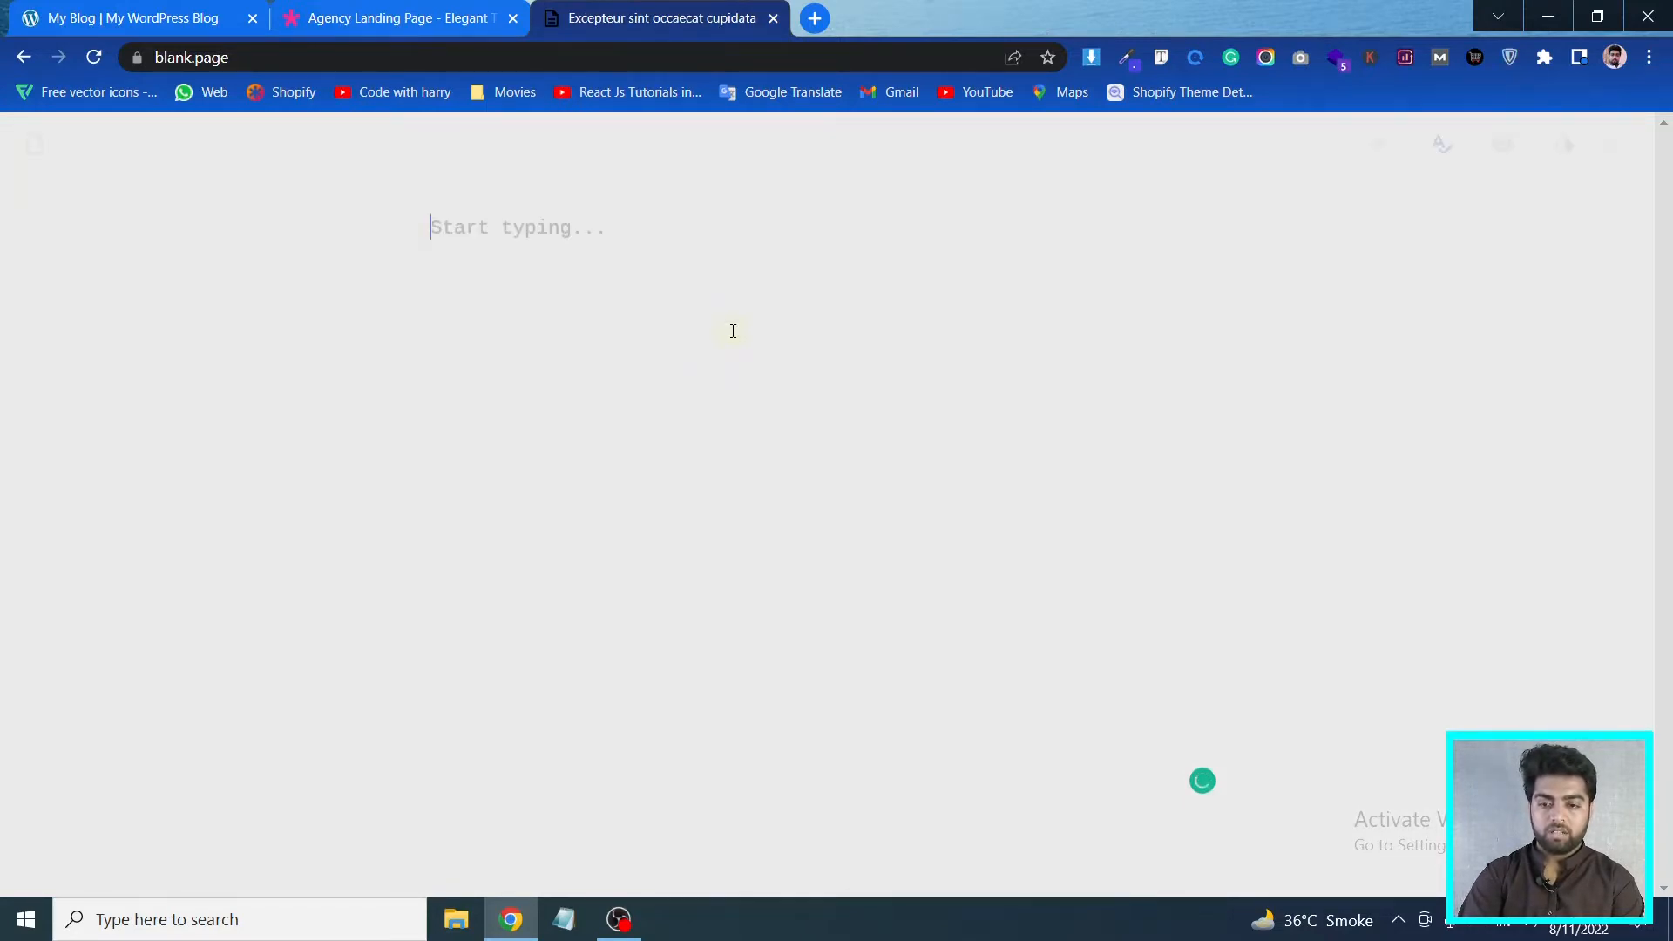
Replace the body of the second column's Text module with the demo's "Excepteur sint occaecat" paragraph and save it
{"action": "left_click", "coordinate": [384, 13]}
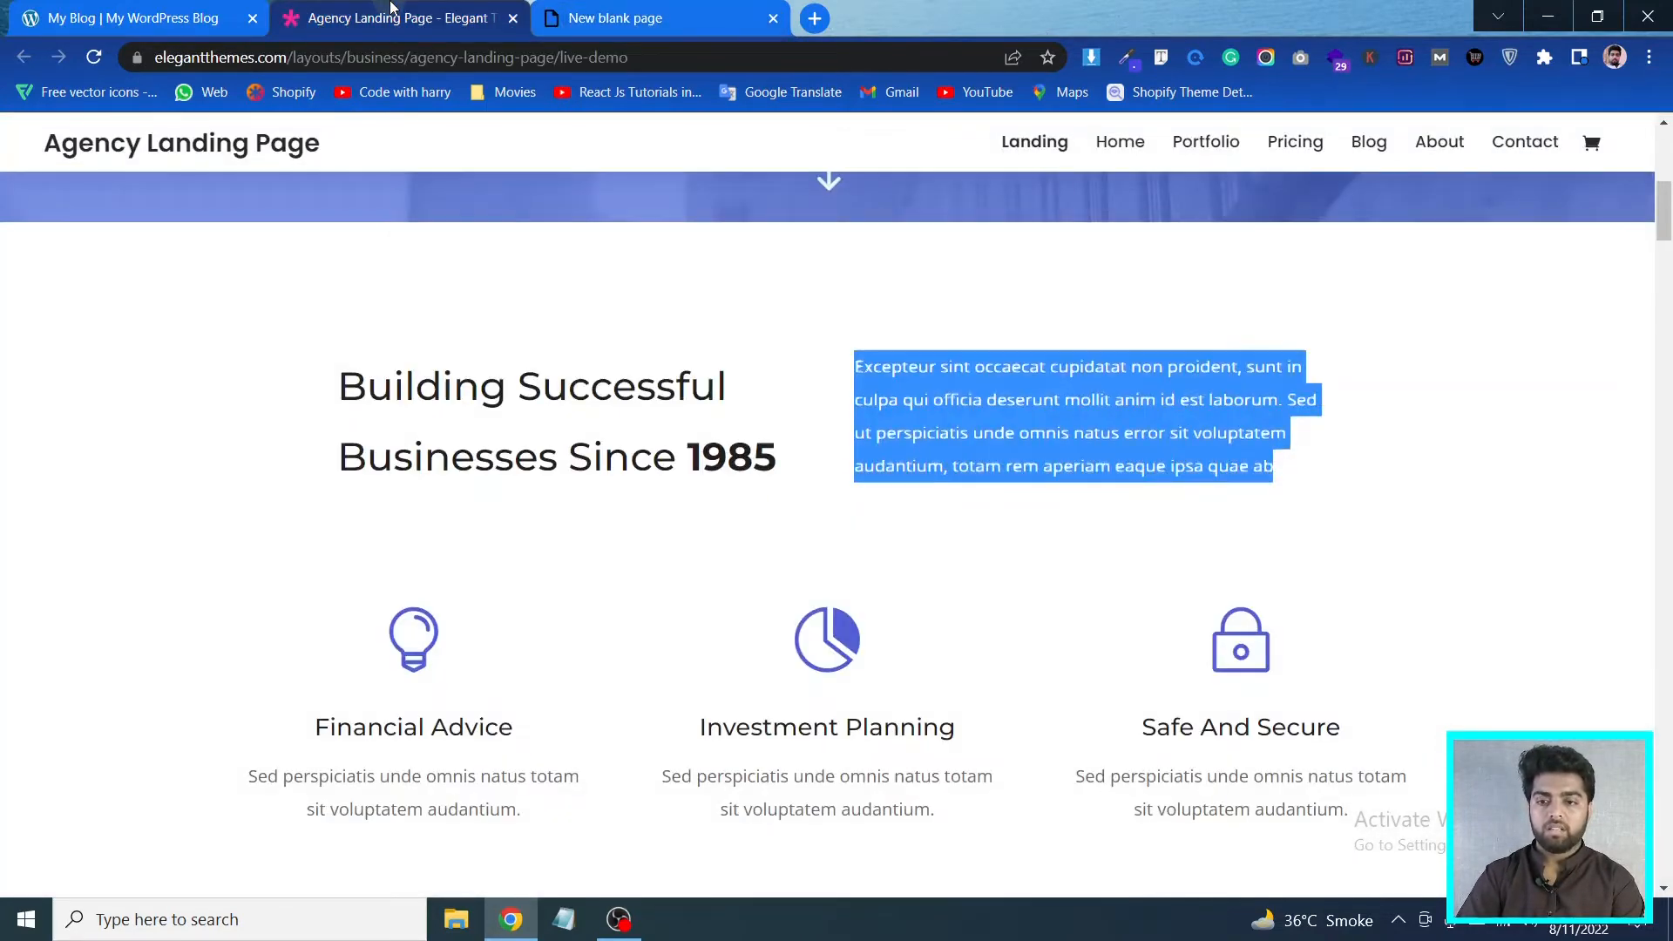
{"action": "left_click", "coordinate": [227, 11]}
{"action": "mouse_move", "coordinate": [988, 520]}
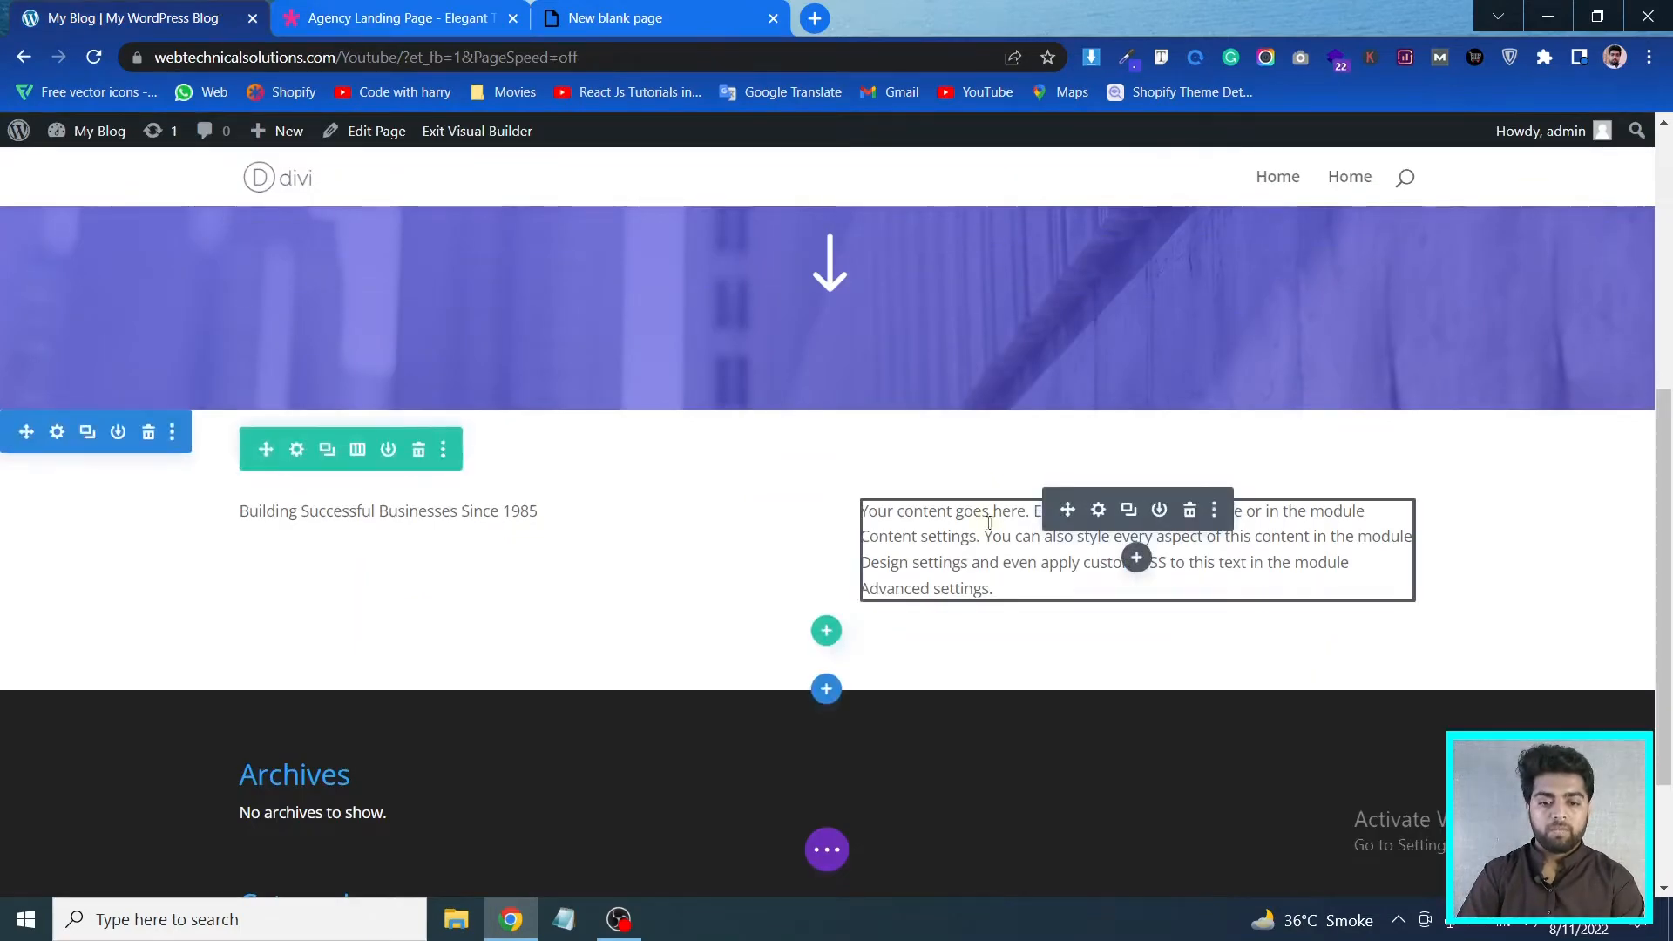
{"action": "left_click", "coordinate": [1097, 507]}
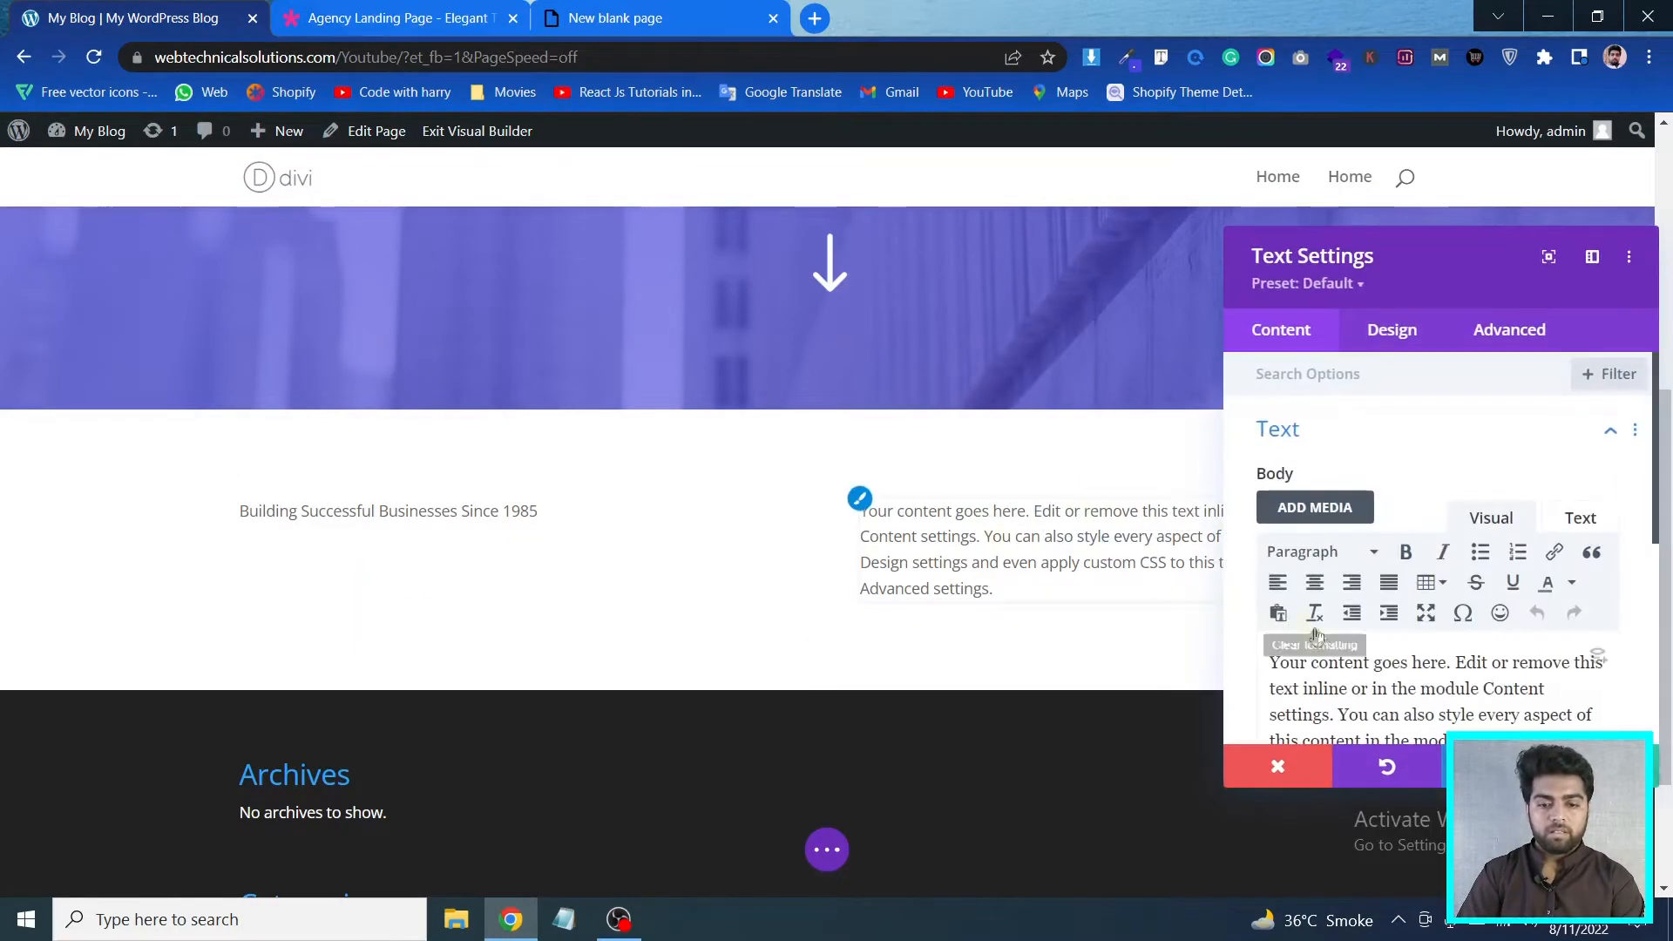
{"action": "left_click", "coordinate": [1368, 685]}
{"action": "key", "text": "ctrl+a"}
{"action": "key", "text": "ctrl+v"}
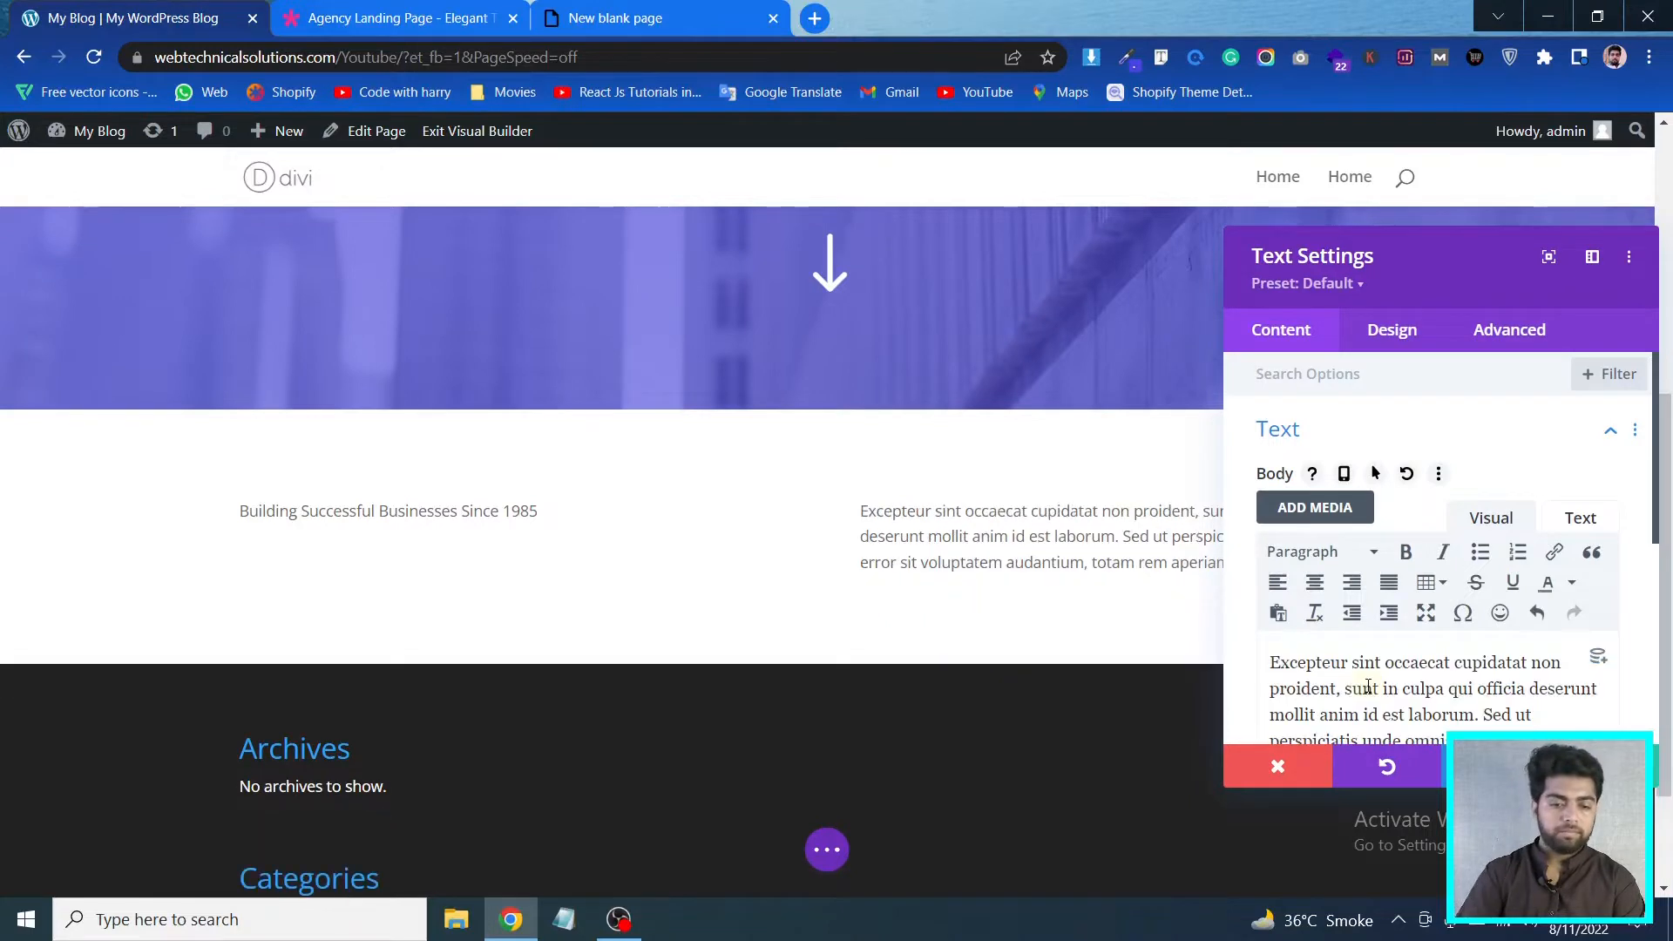
{"action": "left_click", "coordinate": [1604, 766]}
Inspect the font properties of the demo's "Building Successful Businesses Since 1985" heading with Font Finder
{"action": "mouse_move", "coordinate": [555, 469]}
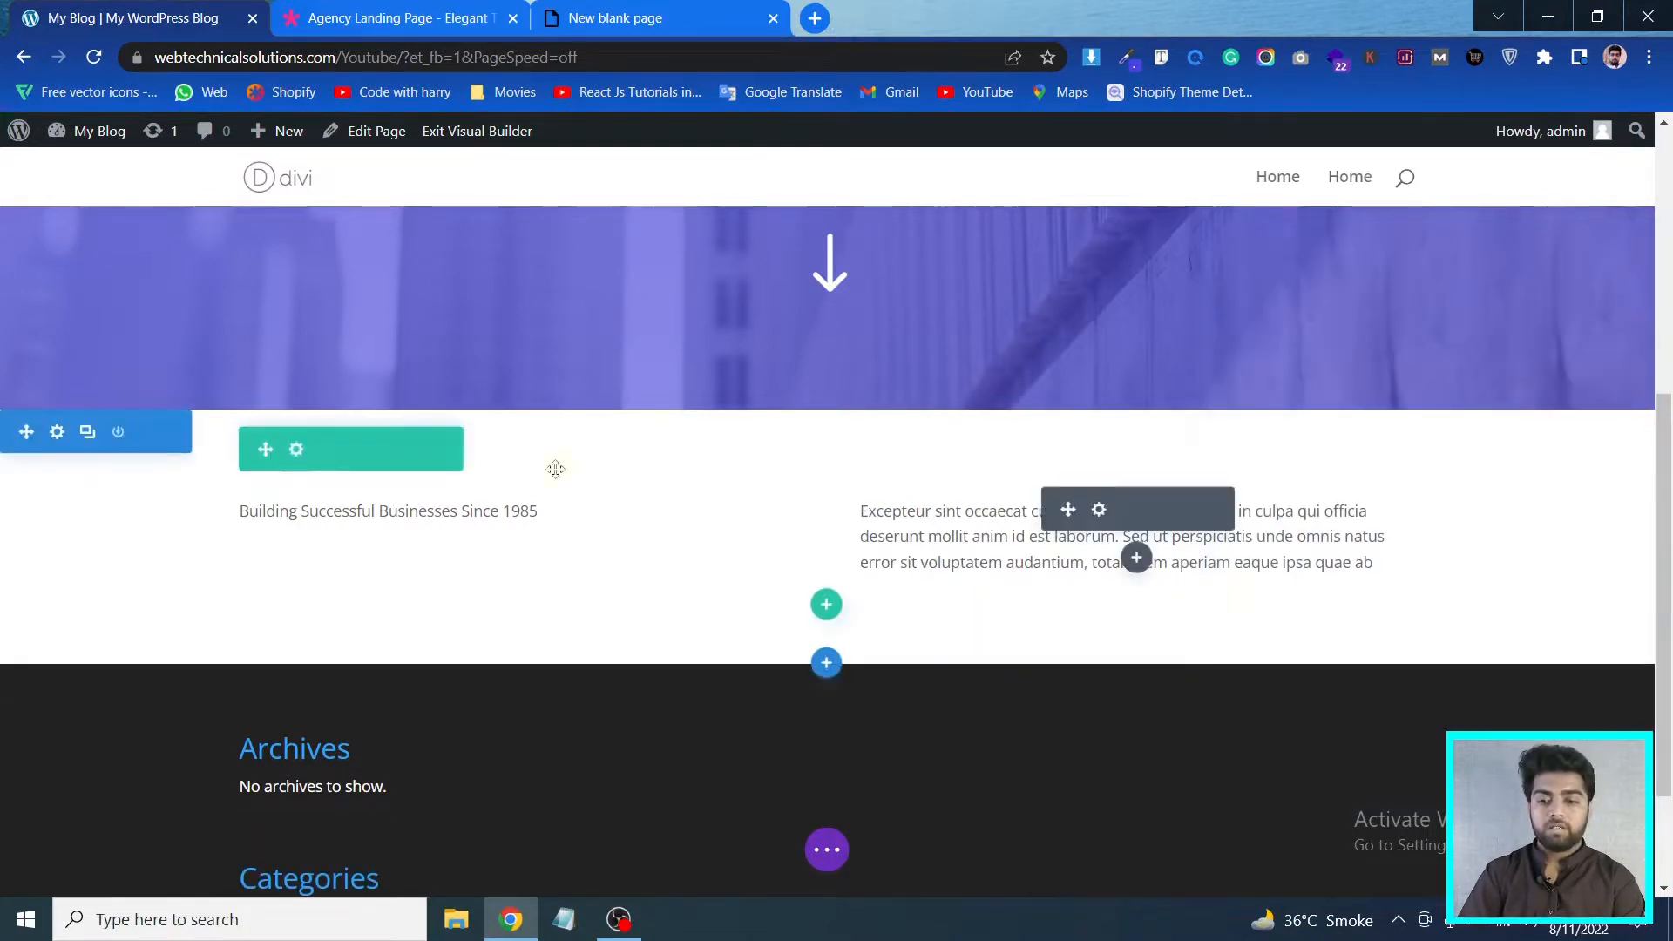
{"action": "left_click", "coordinate": [374, 7]}
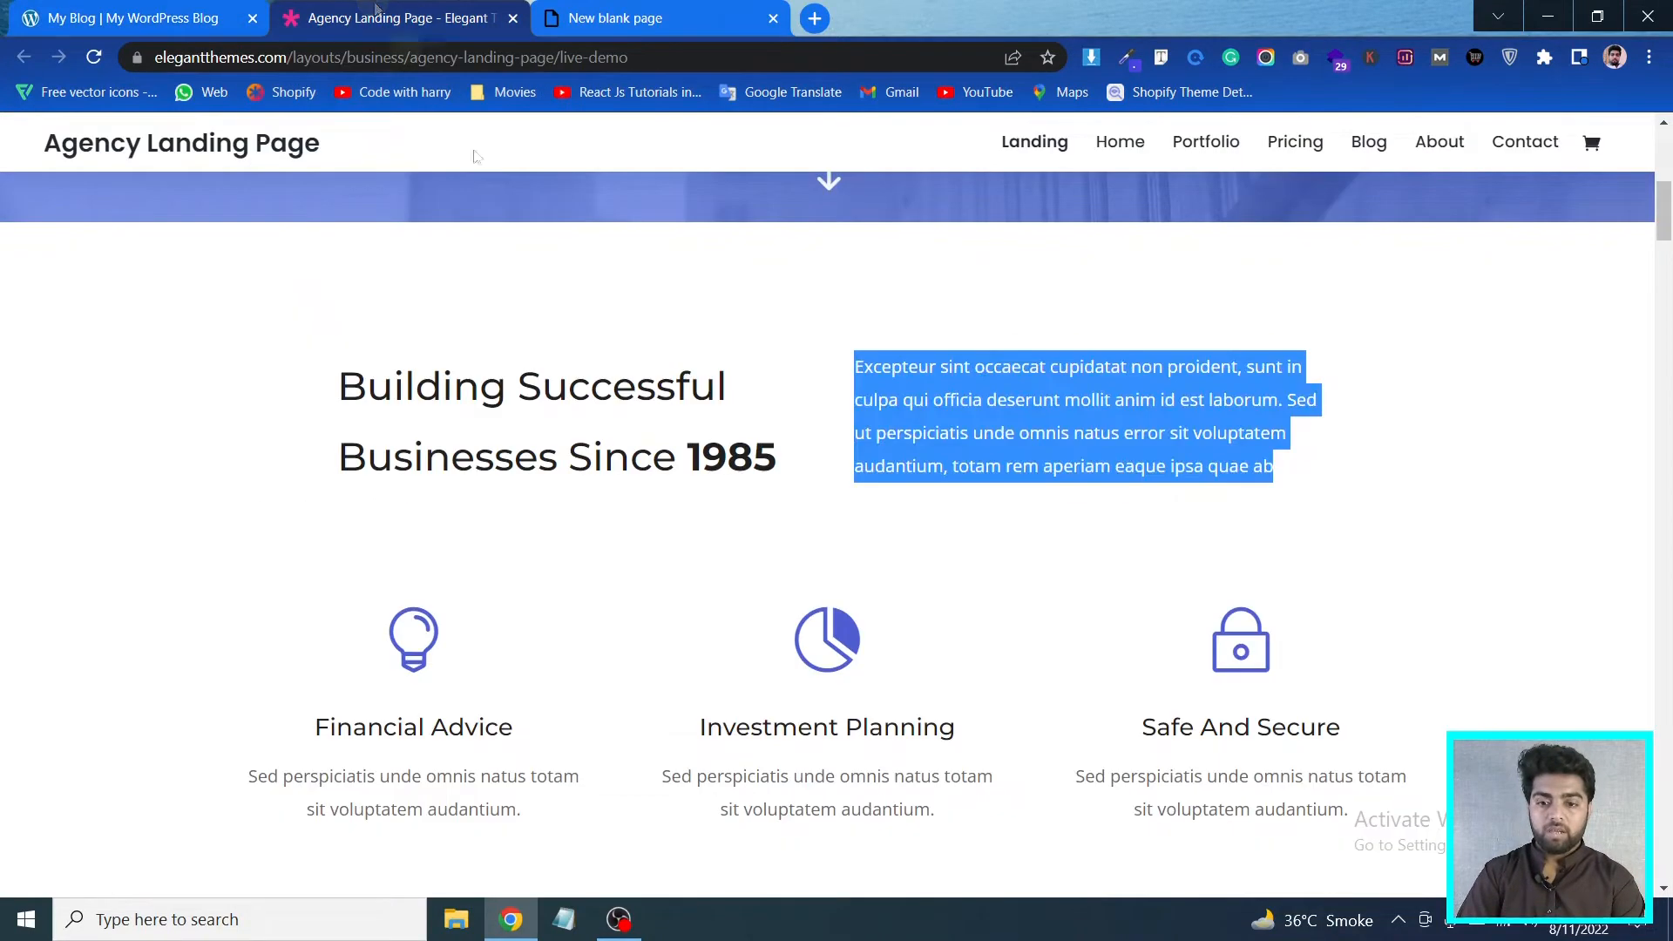
{"action": "left_click", "coordinate": [1162, 64]}
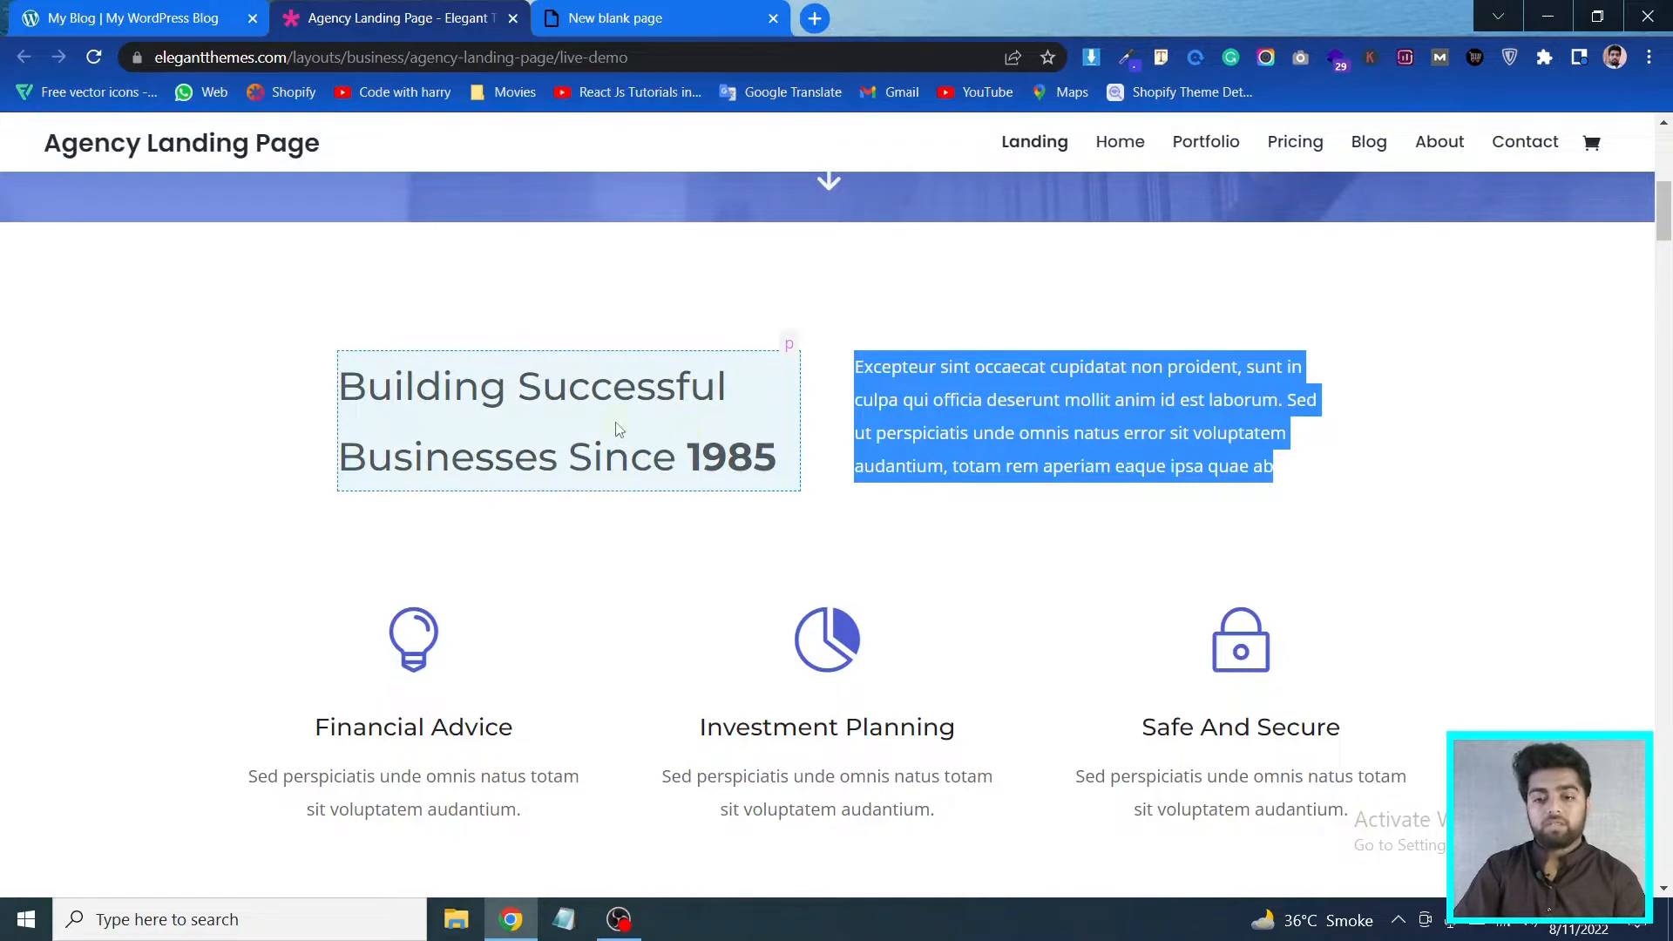
{"action": "left_click", "coordinate": [617, 429]}
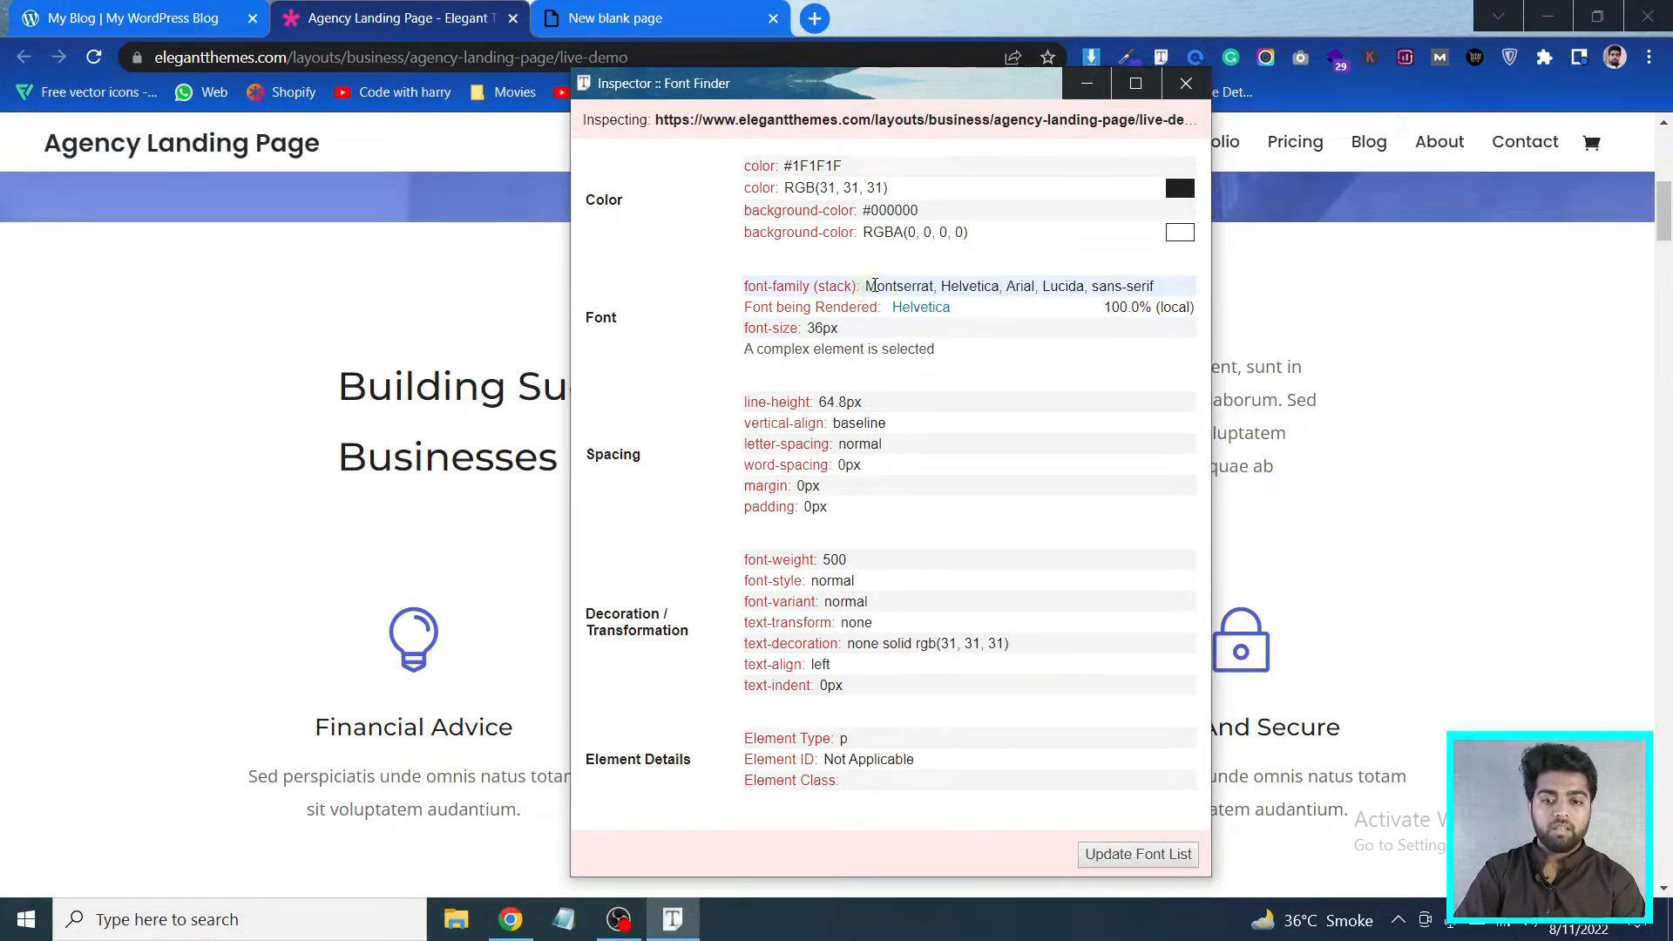
{"action": "left_click", "coordinate": [1185, 82]}
Open the settings of the "Building Successful Businesses Since 1985" Text module and return to its body content after viewing the design options
{"action": "left_click", "coordinate": [131, 16]}
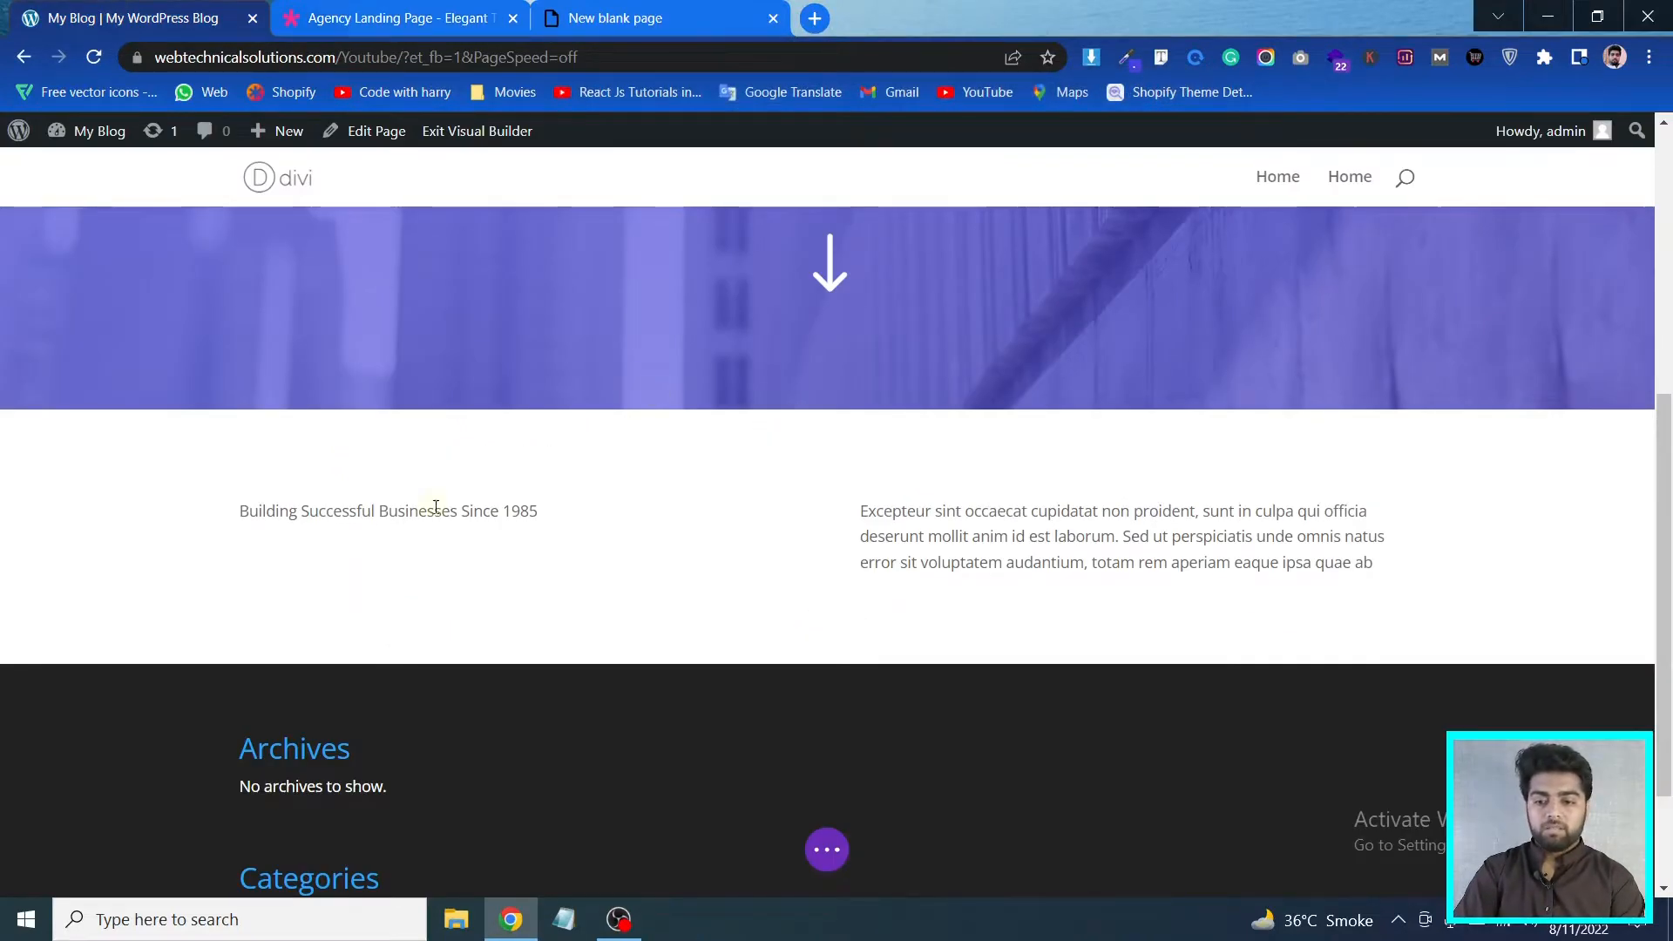
{"action": "left_click", "coordinate": [478, 509]}
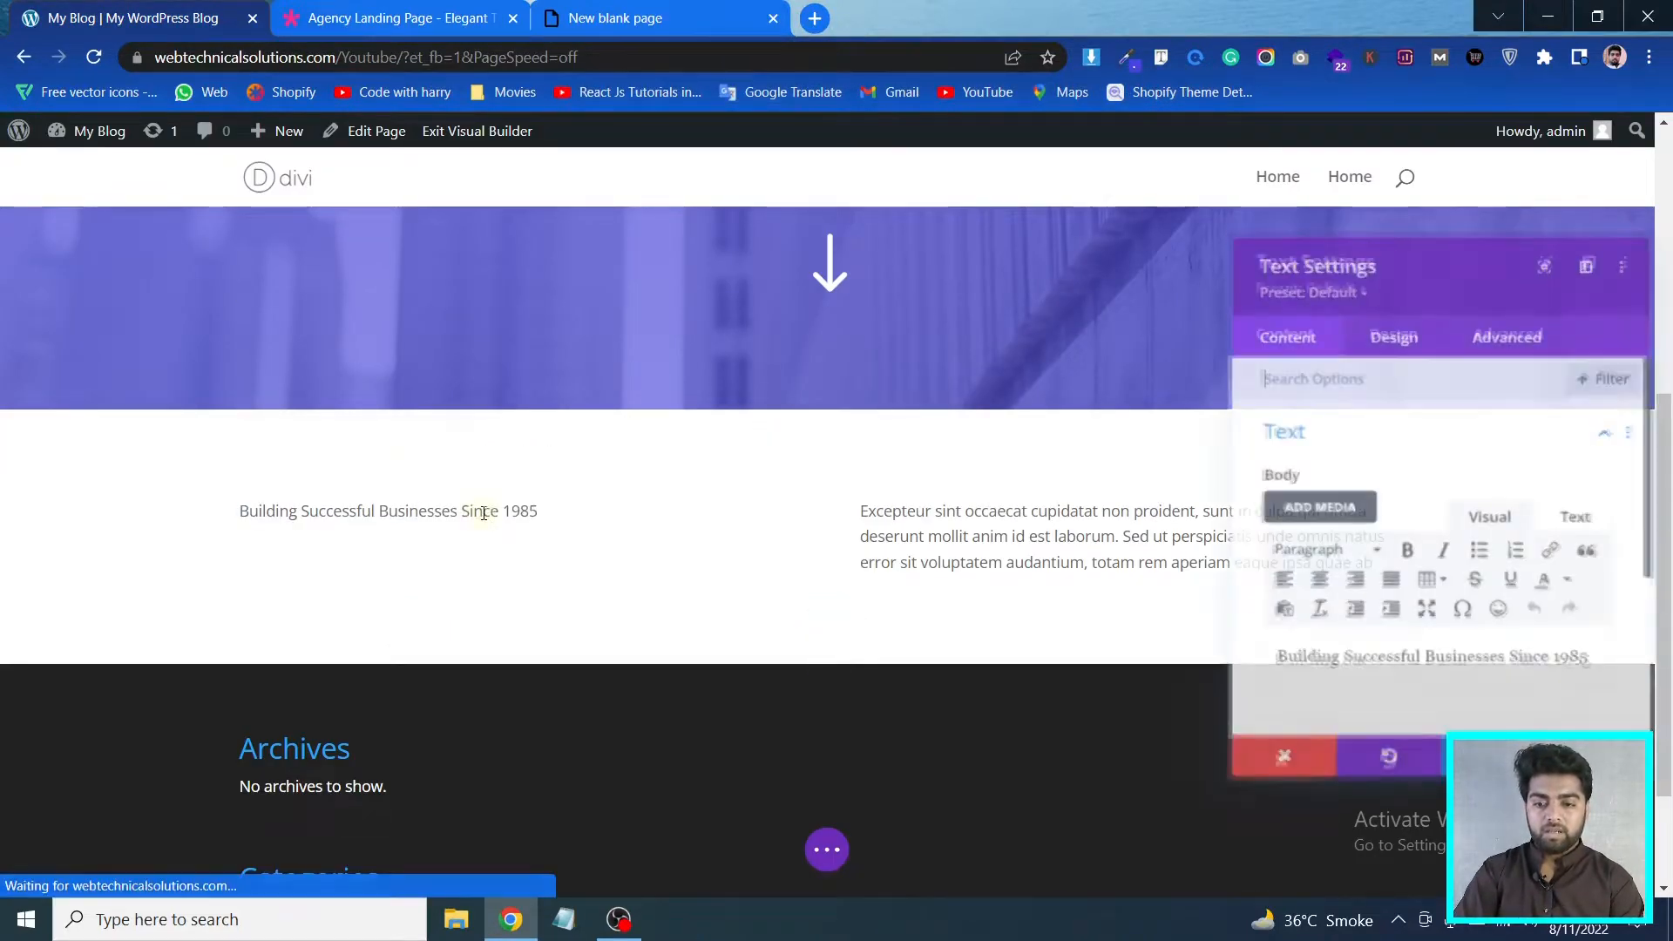
{"action": "left_click", "coordinate": [1389, 336]}
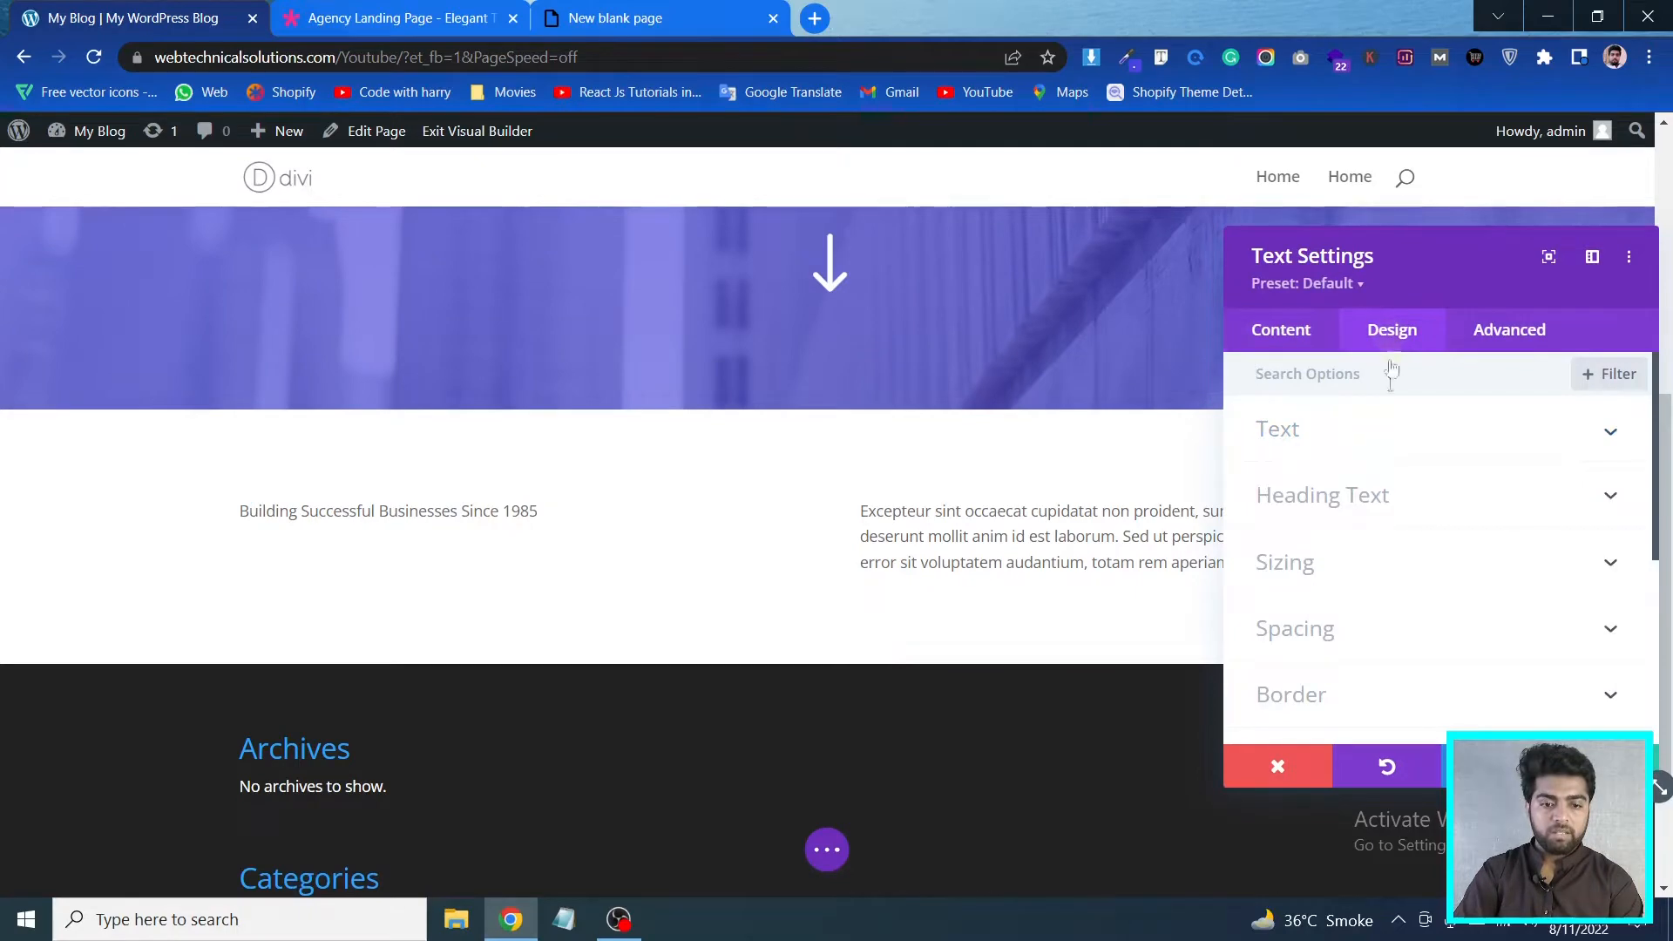
{"action": "left_click", "coordinate": [1285, 332]}
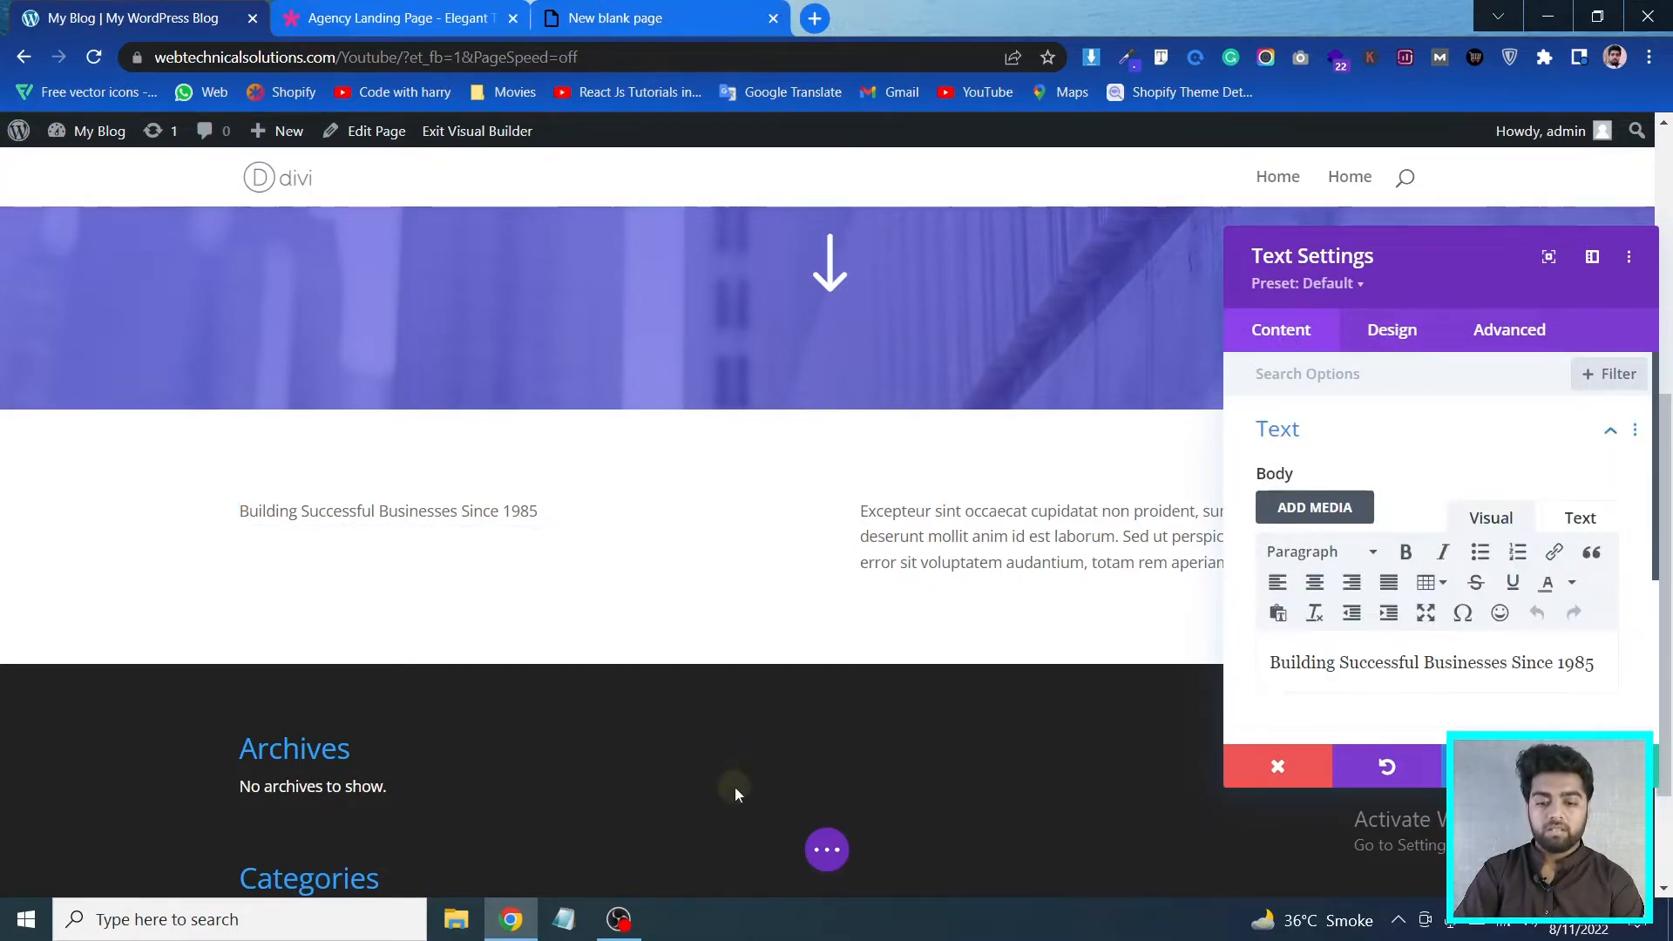
Inspect the demo heading again with Font Finder to check its font family, size and weight
{"action": "left_click", "coordinate": [392, 17]}
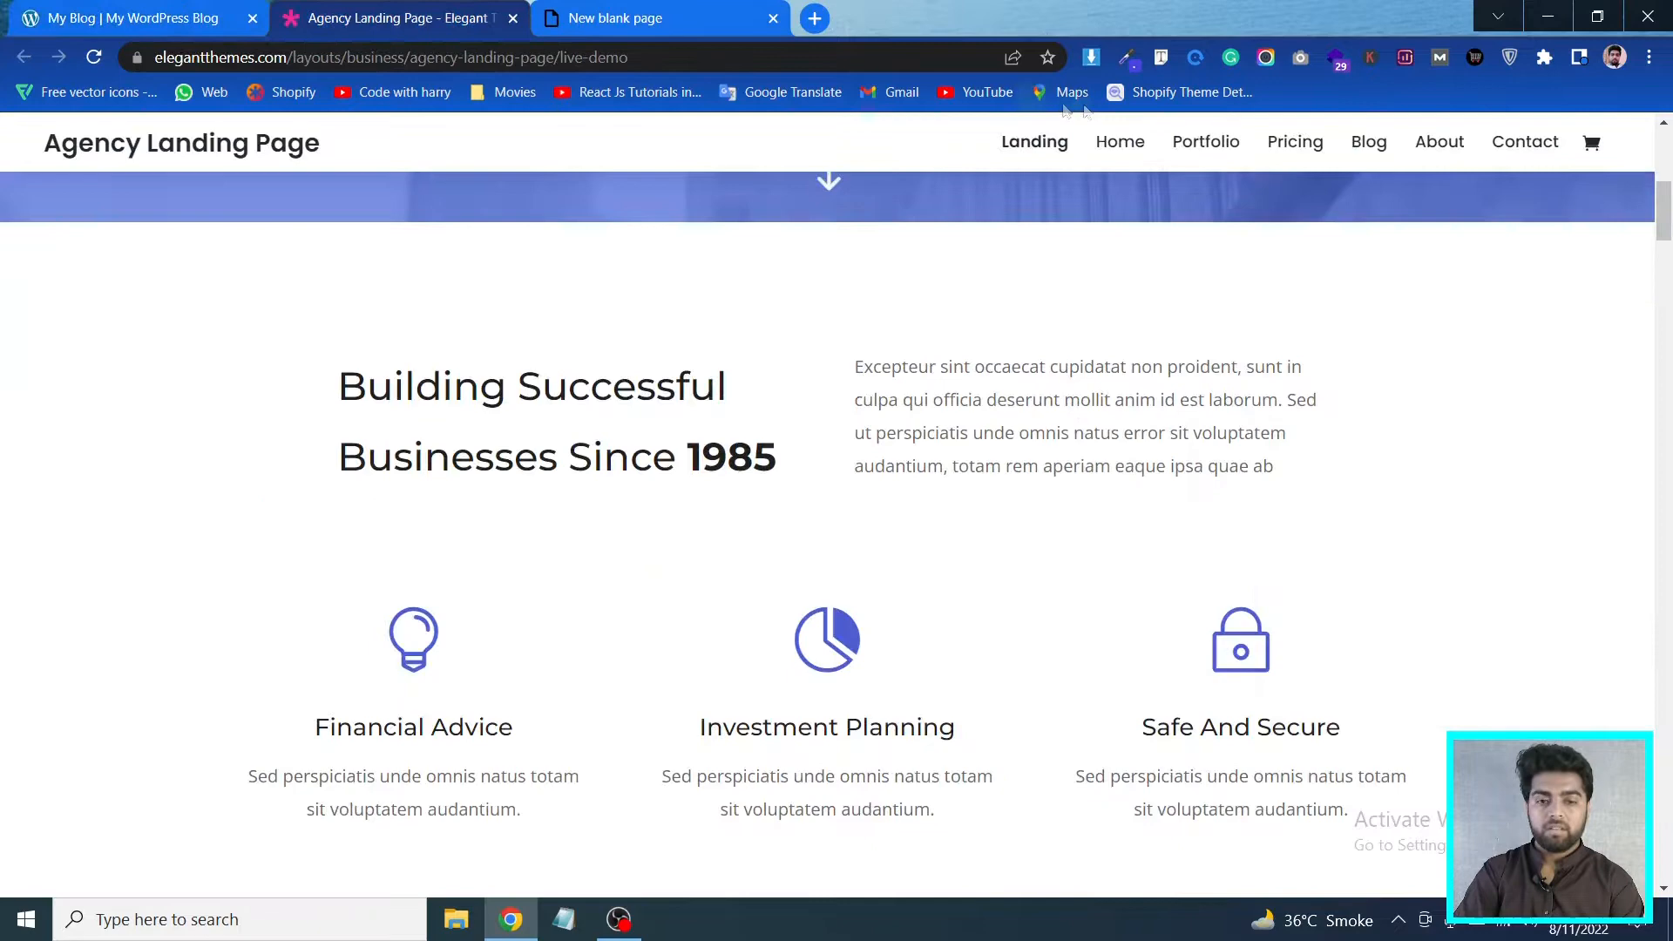
{"action": "left_click", "coordinate": [1160, 57]}
{"action": "left_click", "coordinate": [612, 392]}
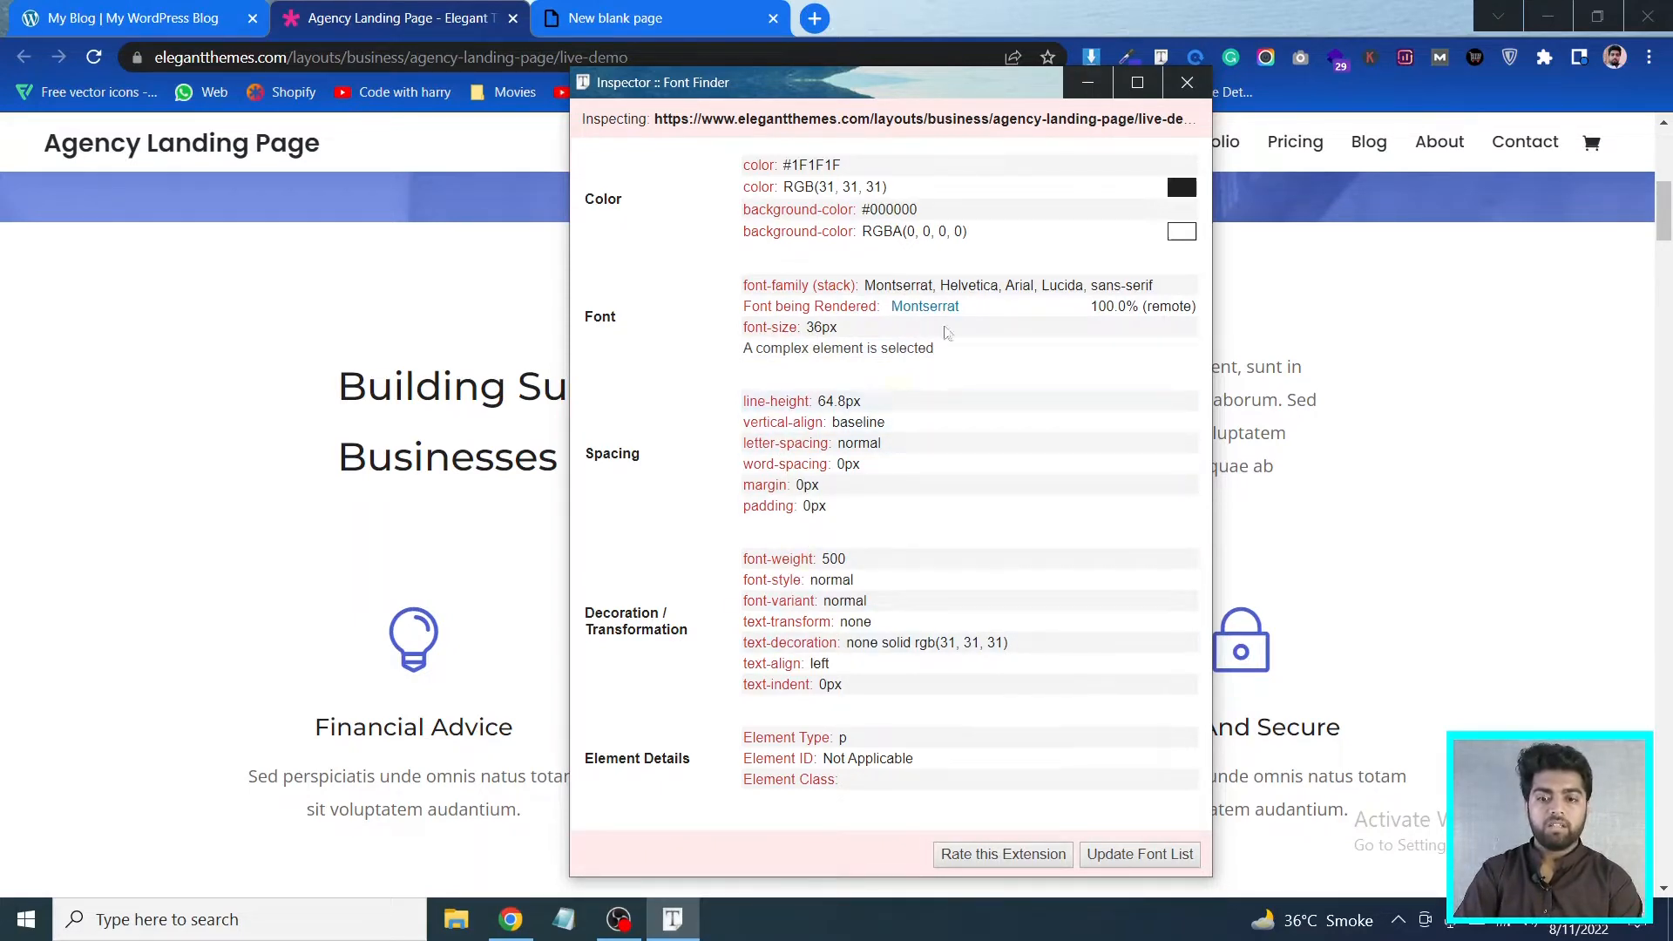
{"action": "left_click", "coordinate": [1184, 85]}
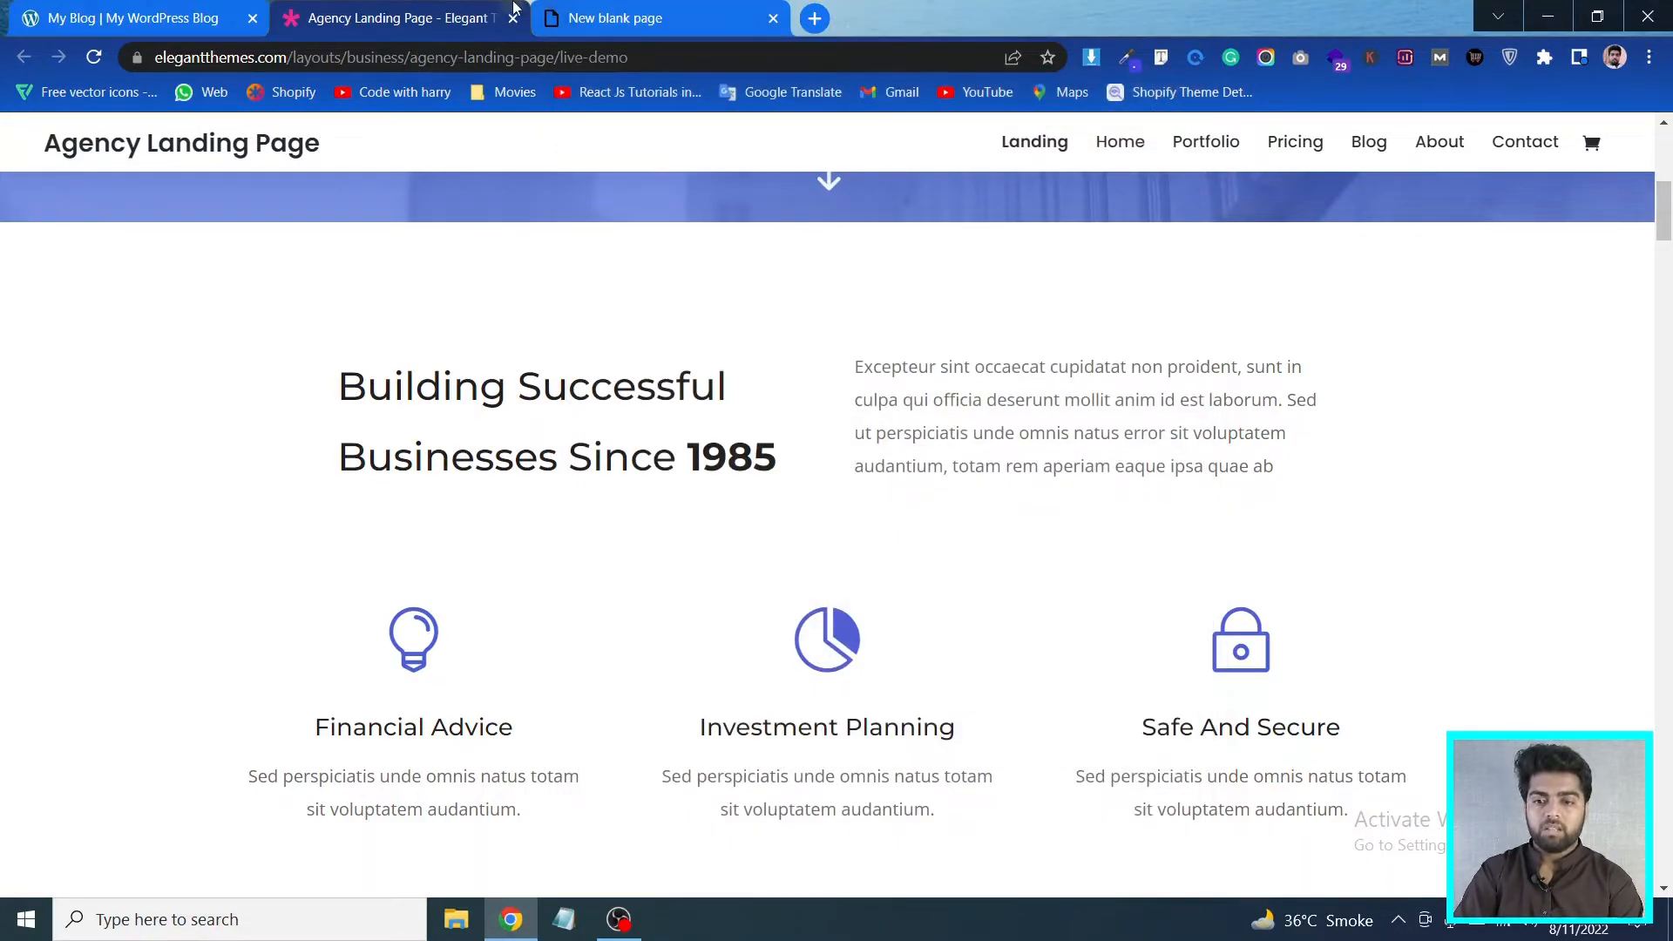
Format the first column's "Building Successful Businesses Since 1985" text as Heading 1
{"action": "left_click", "coordinate": [158, 9]}
{"action": "double_click", "coordinate": [1357, 659]}
{"action": "triple_click", "coordinate": [1357, 659]}
{"action": "left_click", "coordinate": [1363, 552]}
{"action": "left_click", "coordinate": [1331, 693]}
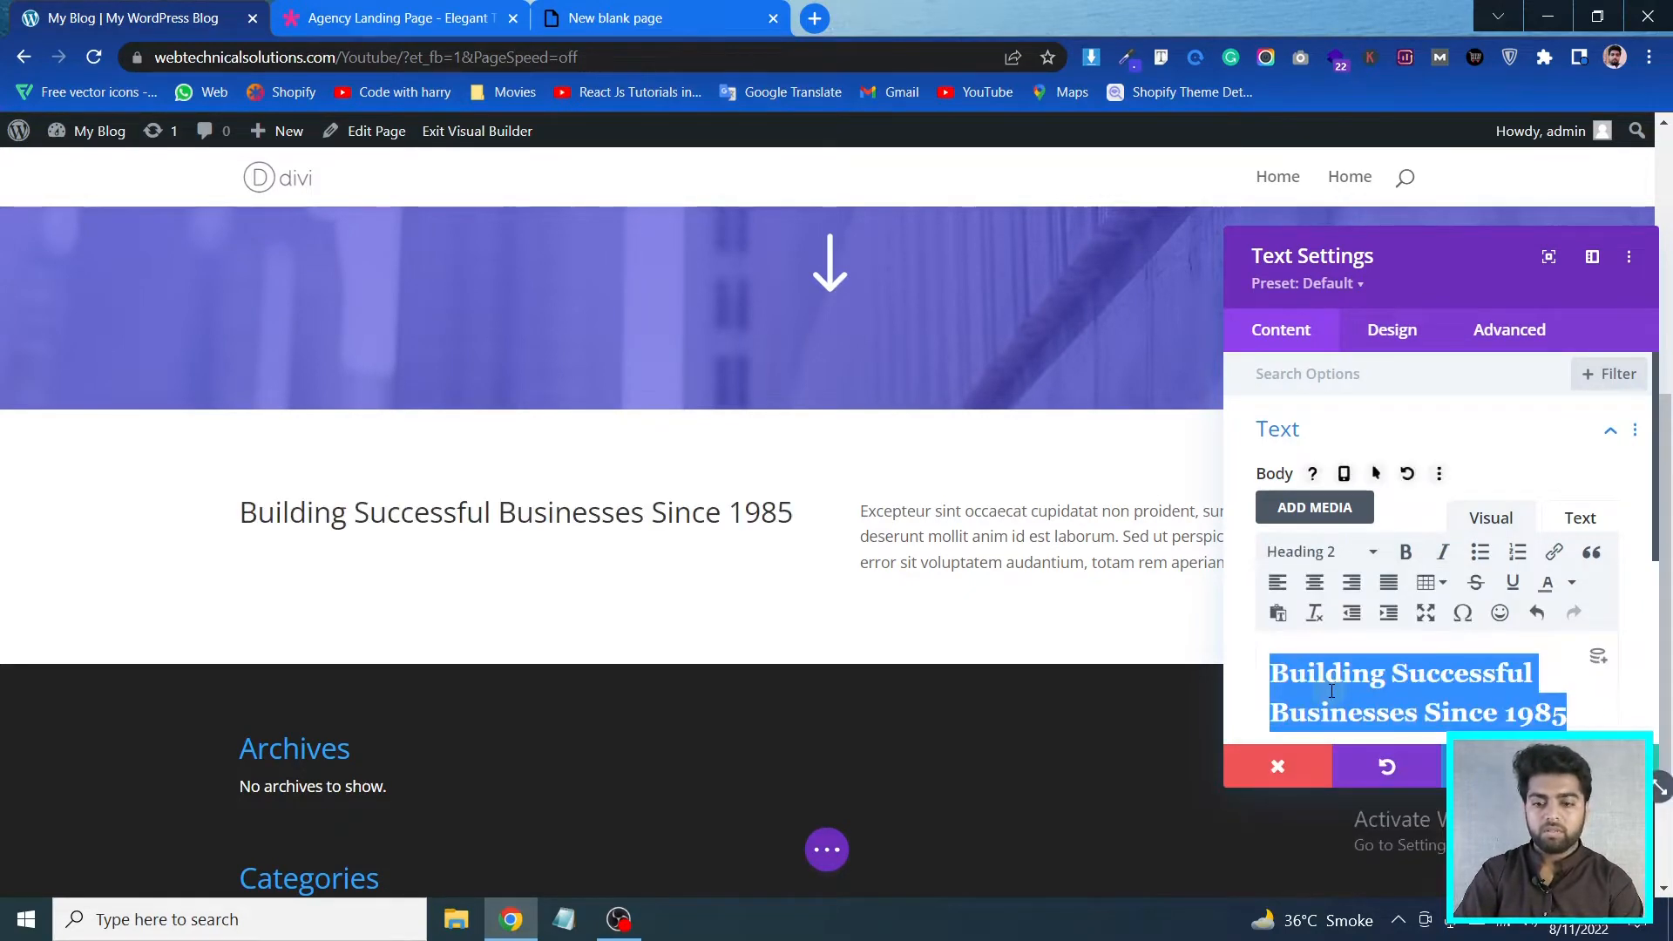
{"action": "left_click", "coordinate": [1364, 553]}
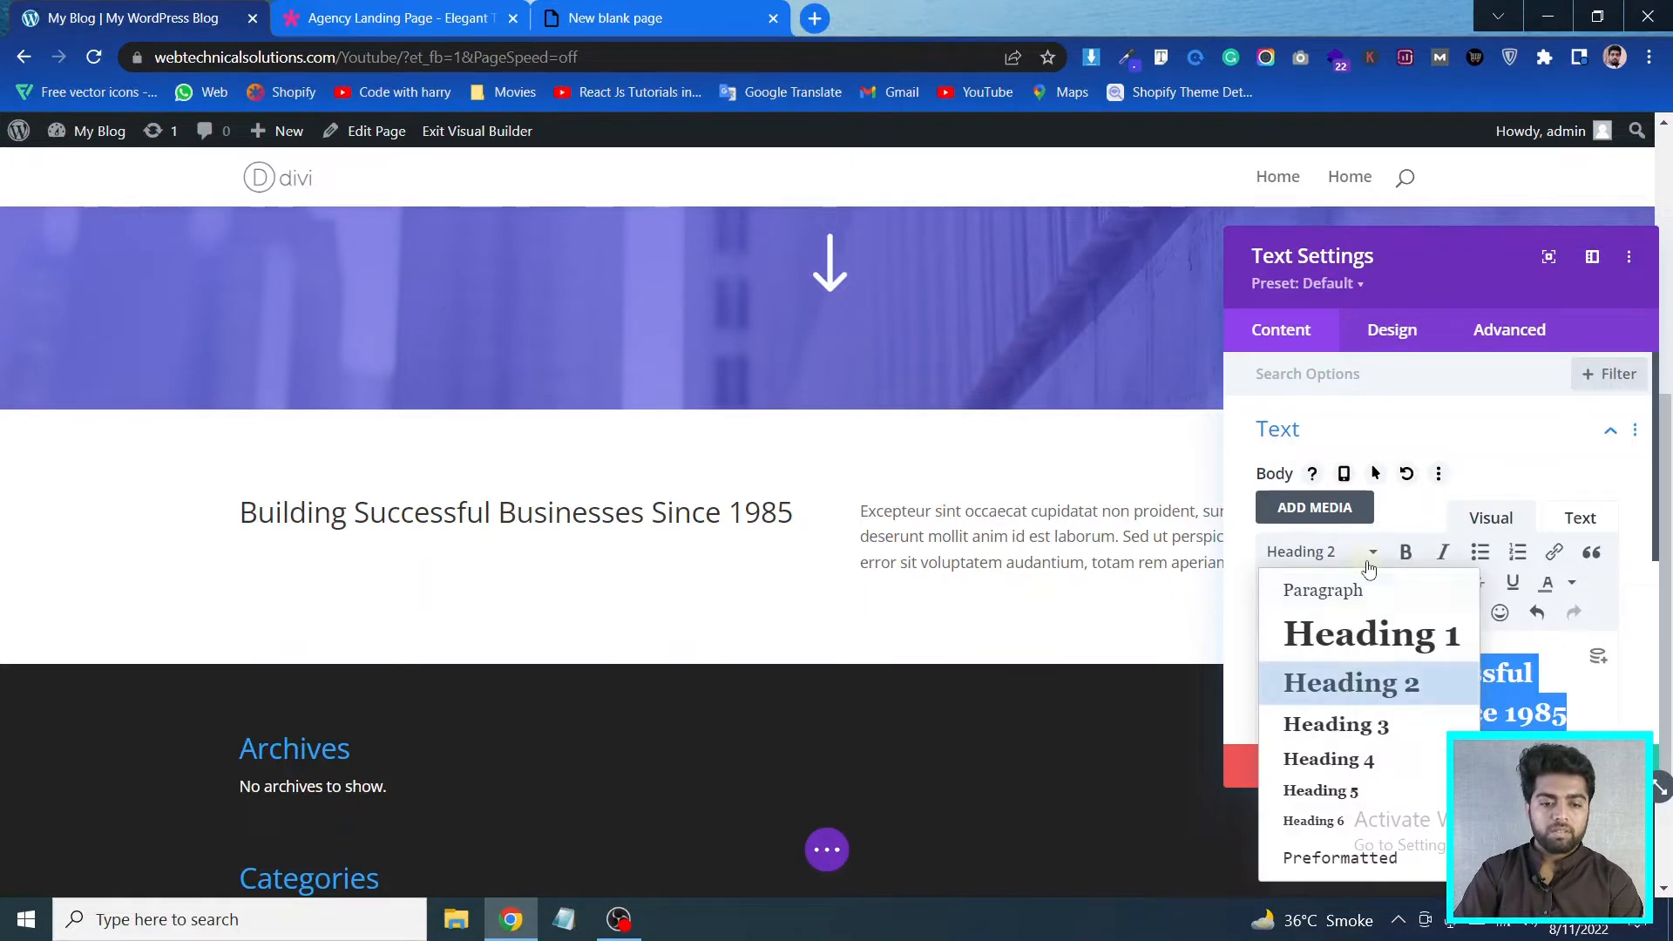
{"action": "left_click", "coordinate": [1354, 649]}
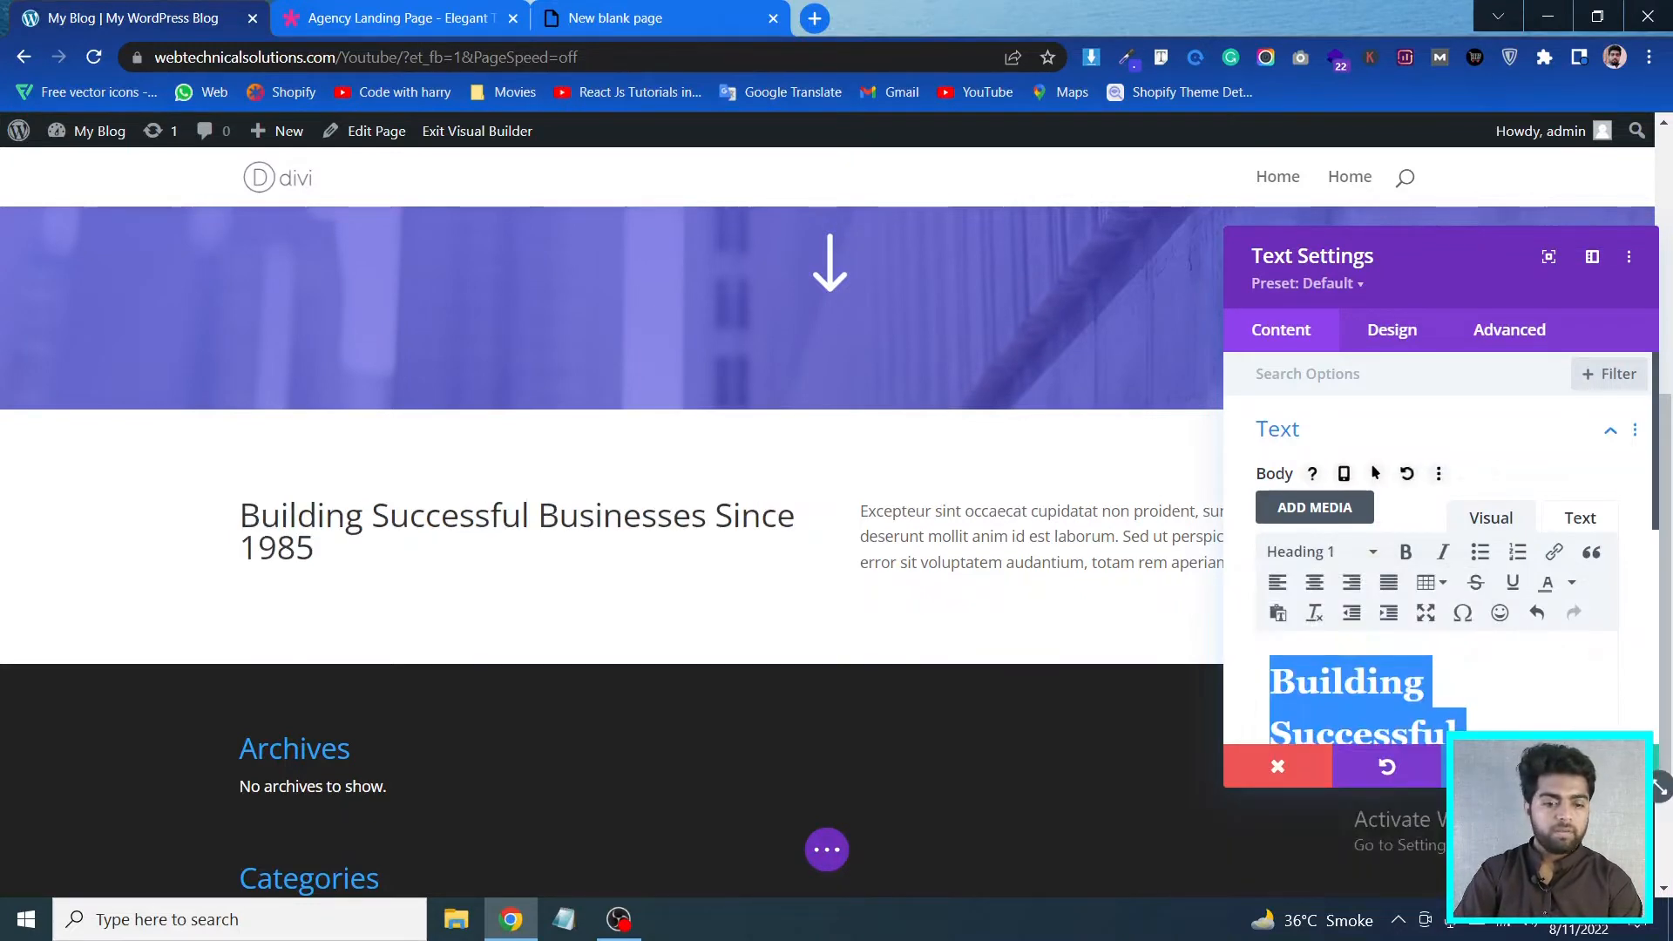
Open the Text module's Heading Text design options and look through the H1, H2 and H3 levels, returning to H1
{"action": "left_click", "coordinate": [1401, 336]}
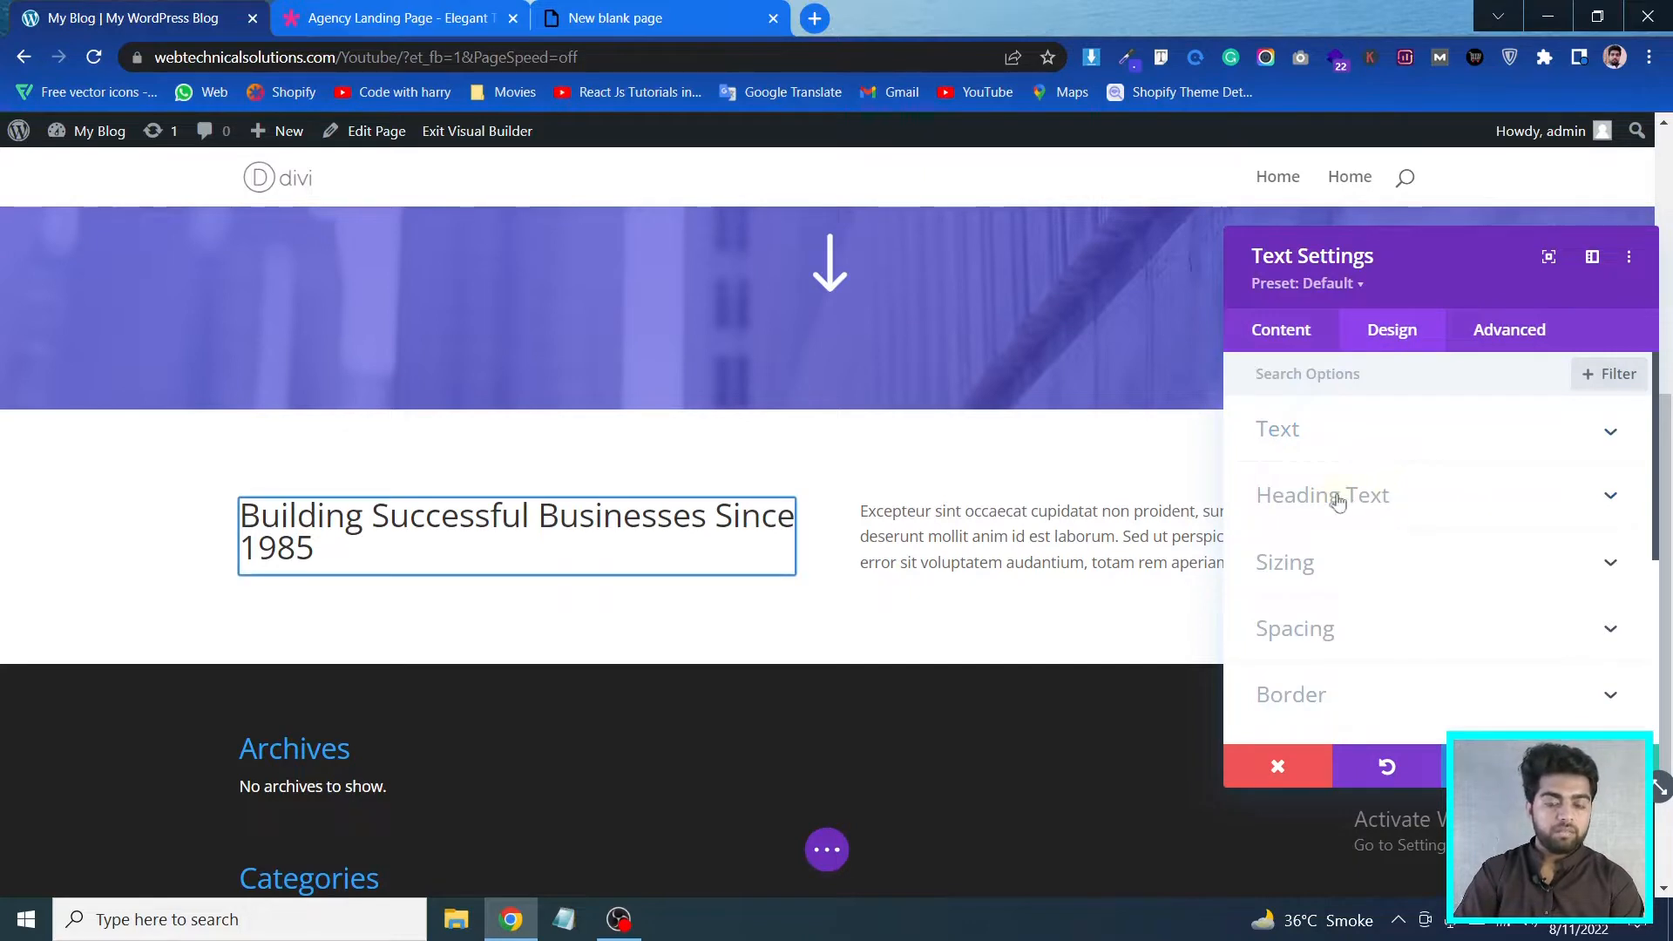
{"action": "left_click", "coordinate": [1397, 497]}
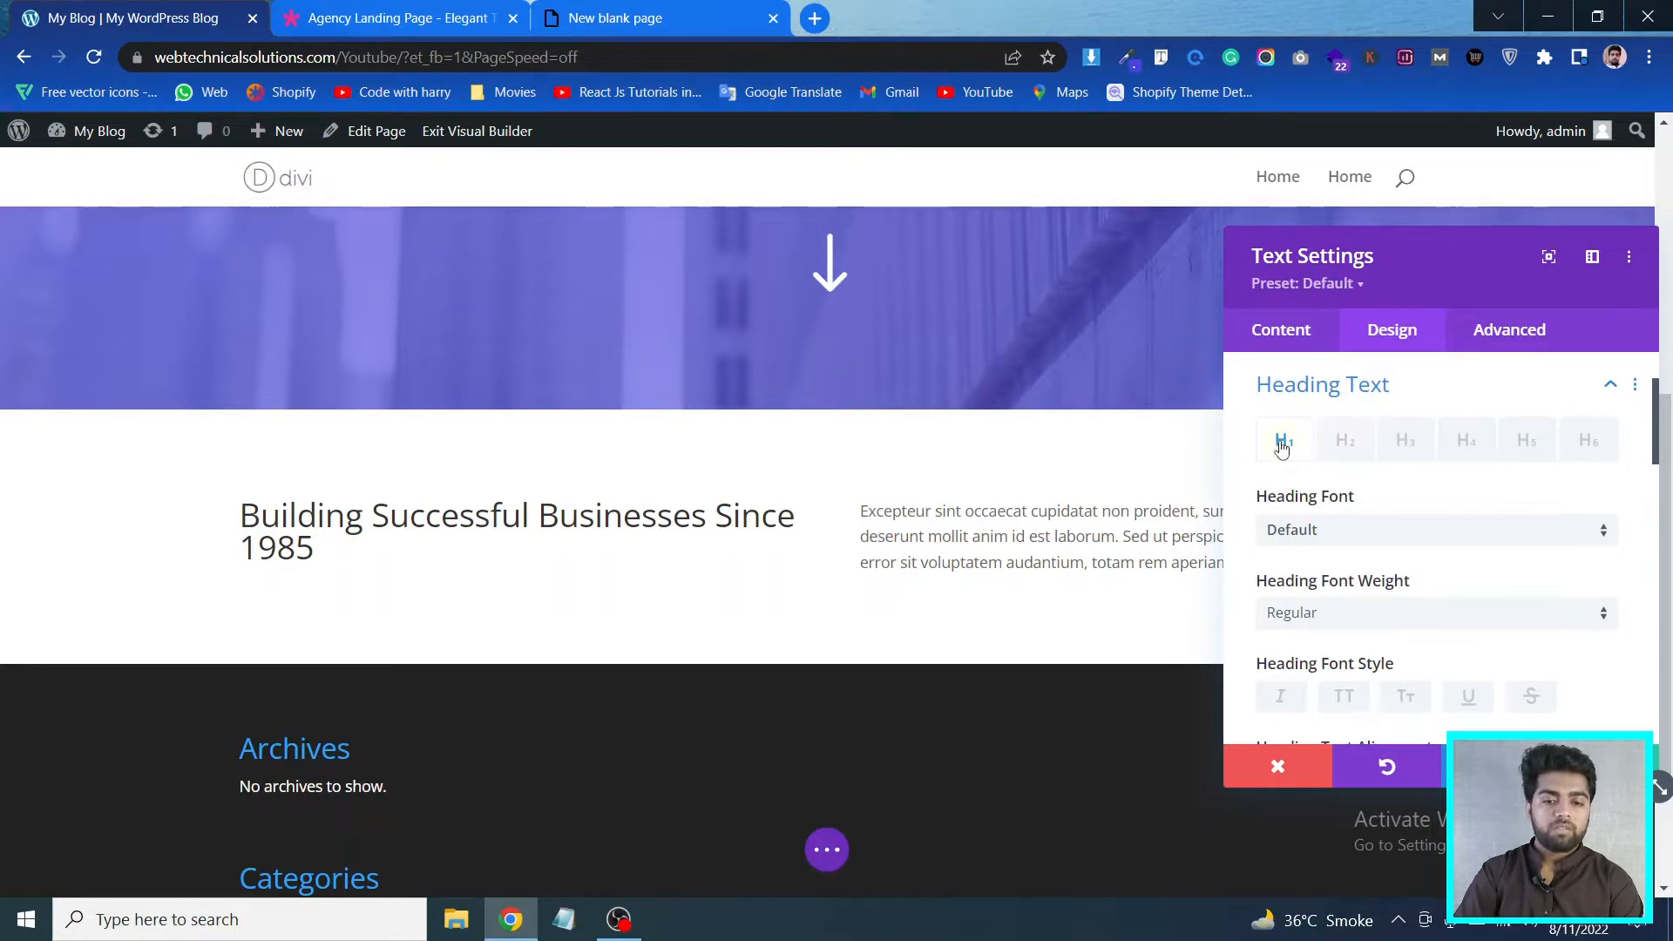
{"action": "left_click", "coordinate": [1408, 388]}
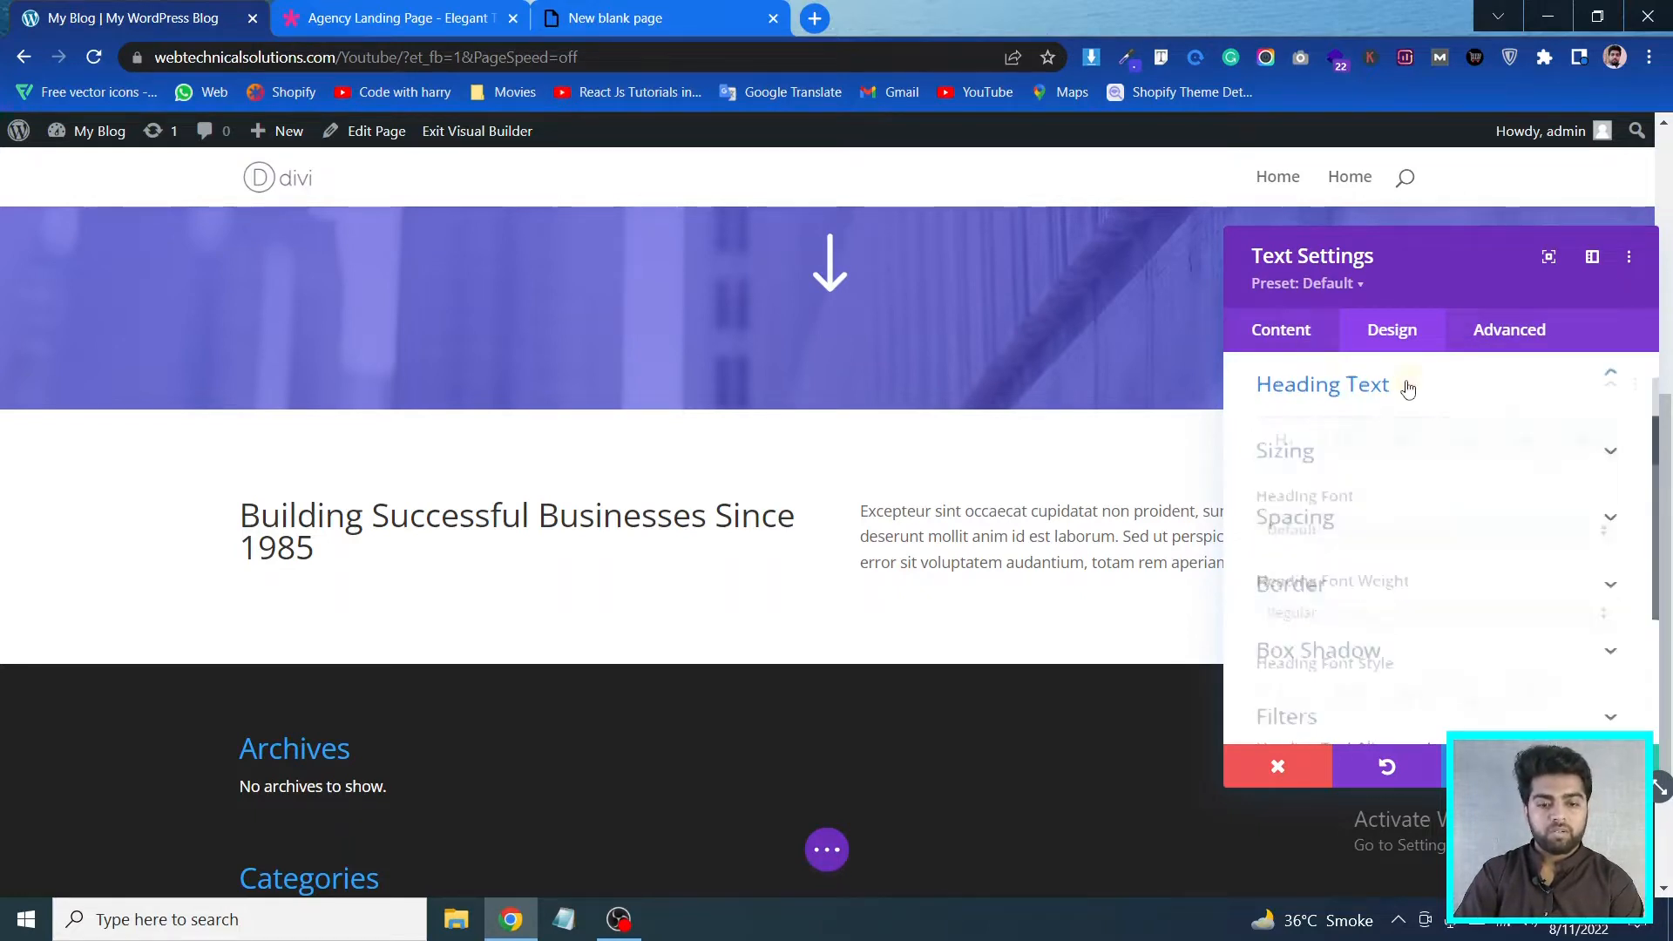
{"action": "scroll", "coordinate": [1372, 436], "scroll_direction": "up", "scroll_amount": 2}
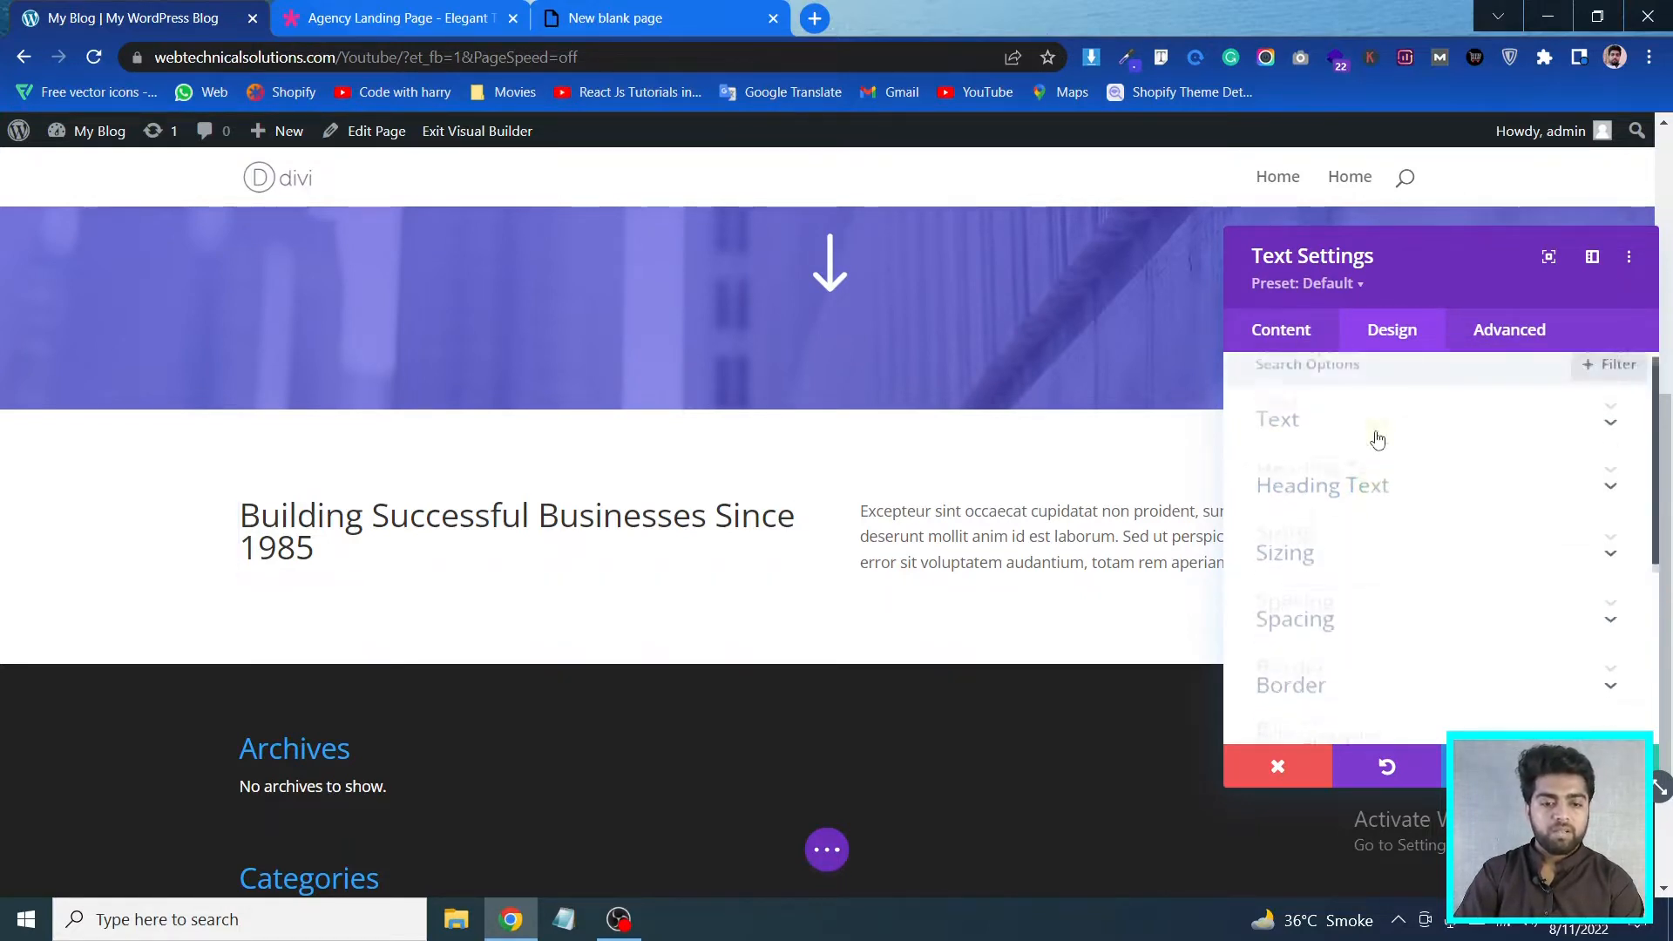
{"action": "left_click", "coordinate": [1346, 498]}
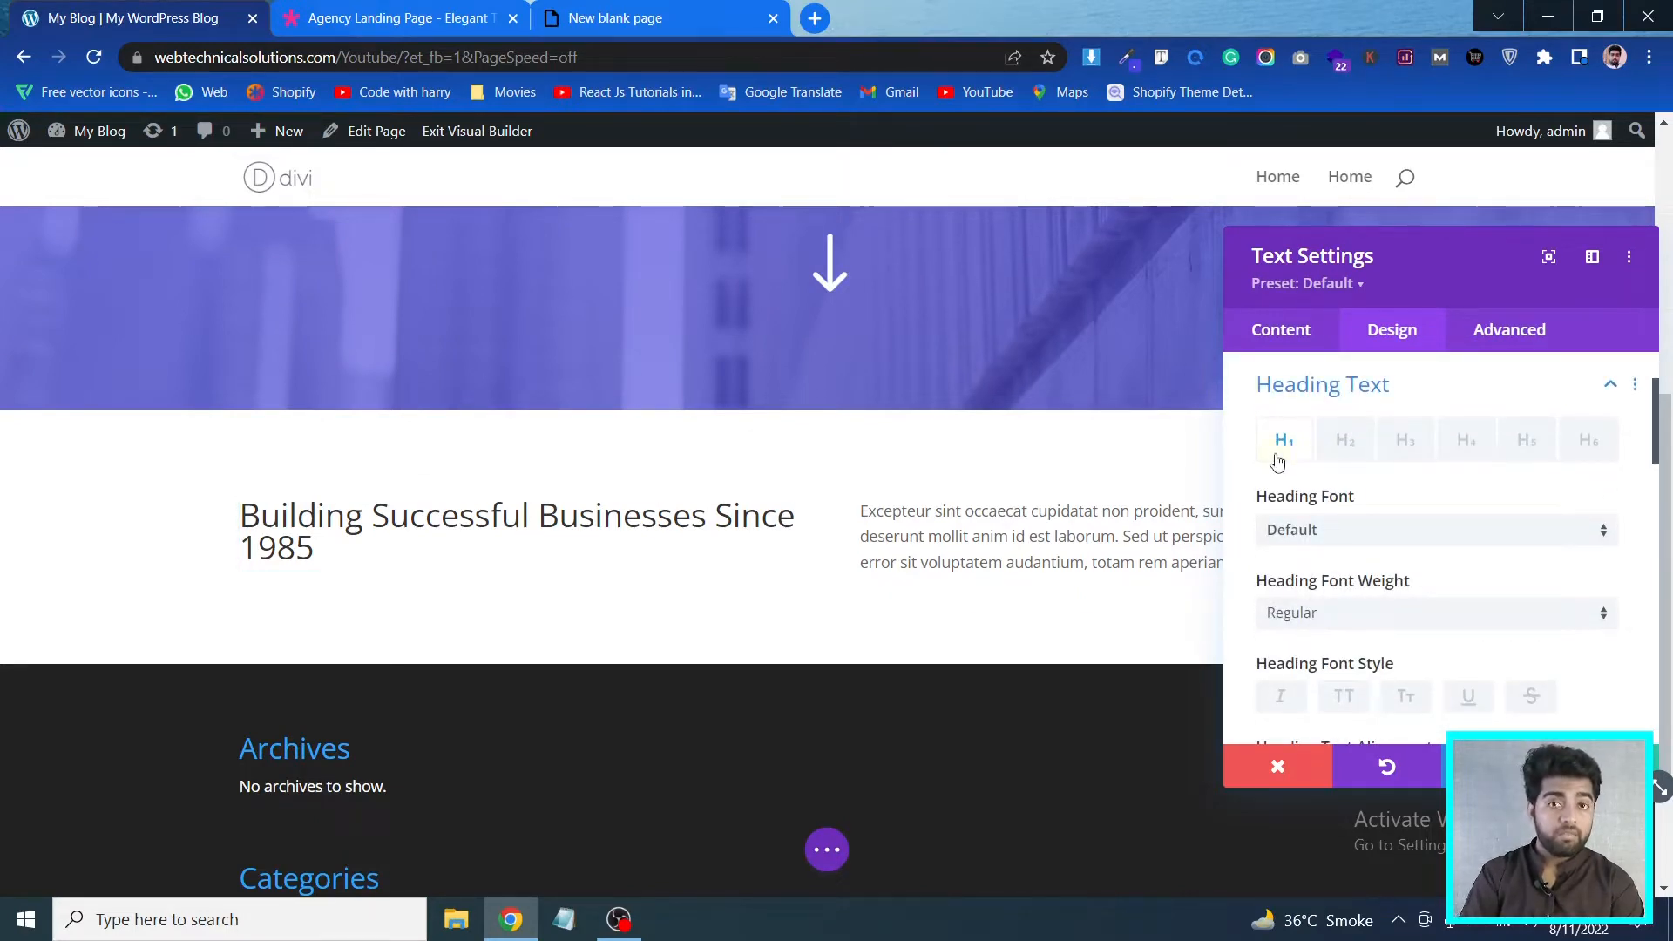
{"action": "left_click", "coordinate": [1341, 444]}
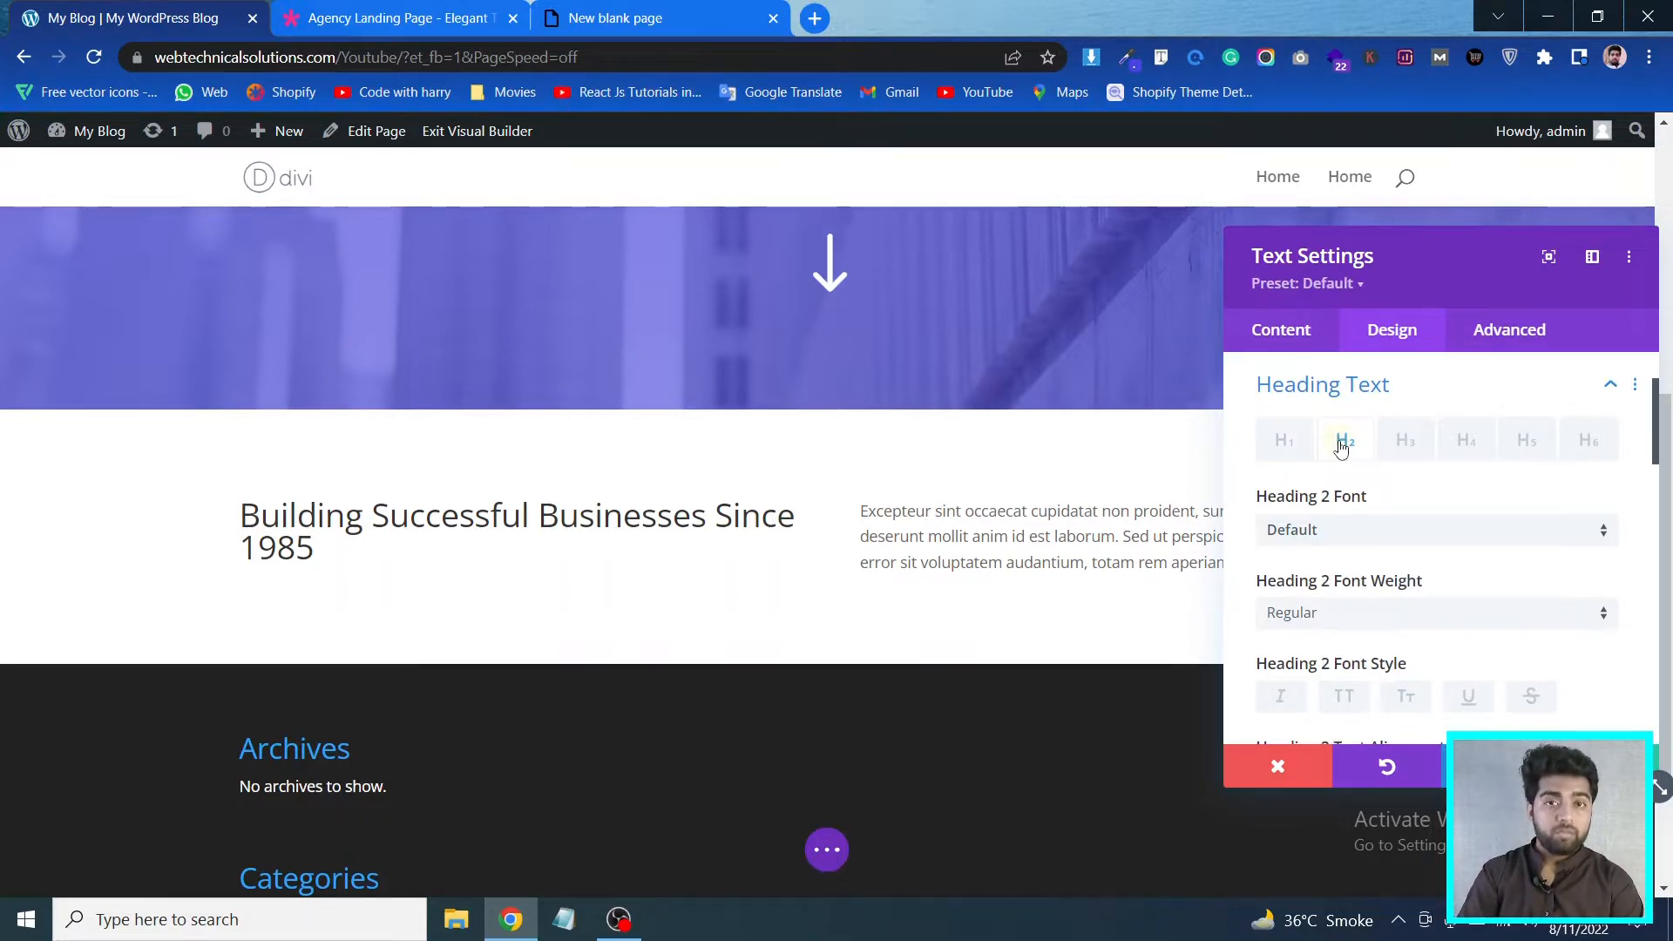
{"action": "left_click", "coordinate": [1400, 444]}
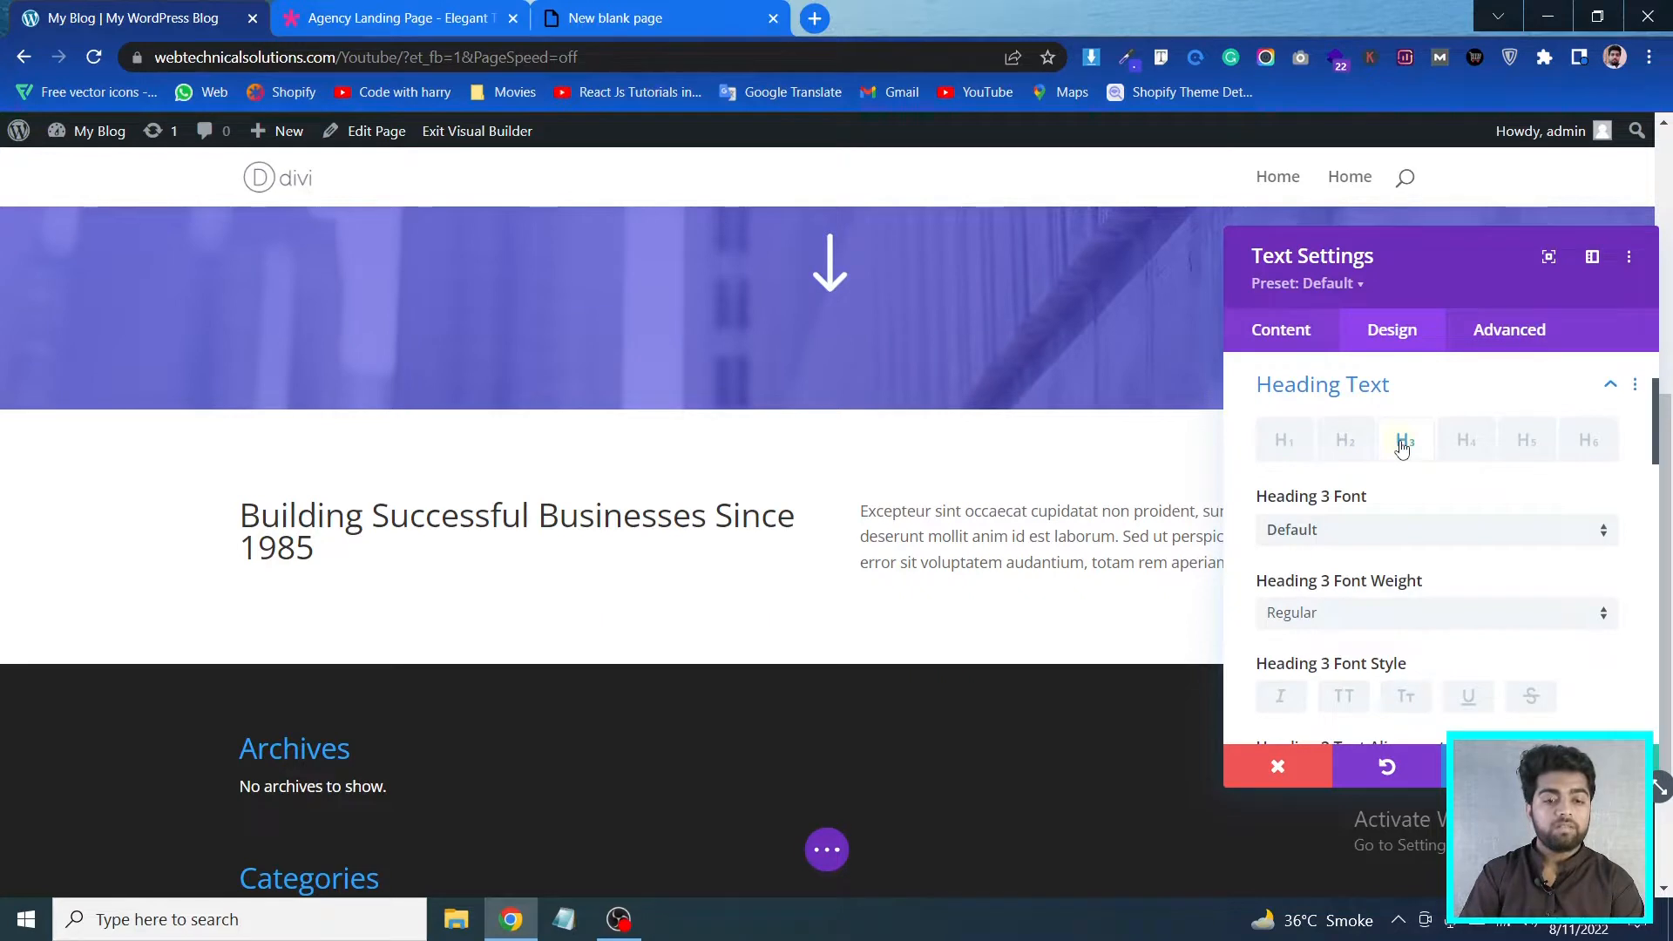
{"action": "left_click", "coordinate": [1281, 444]}
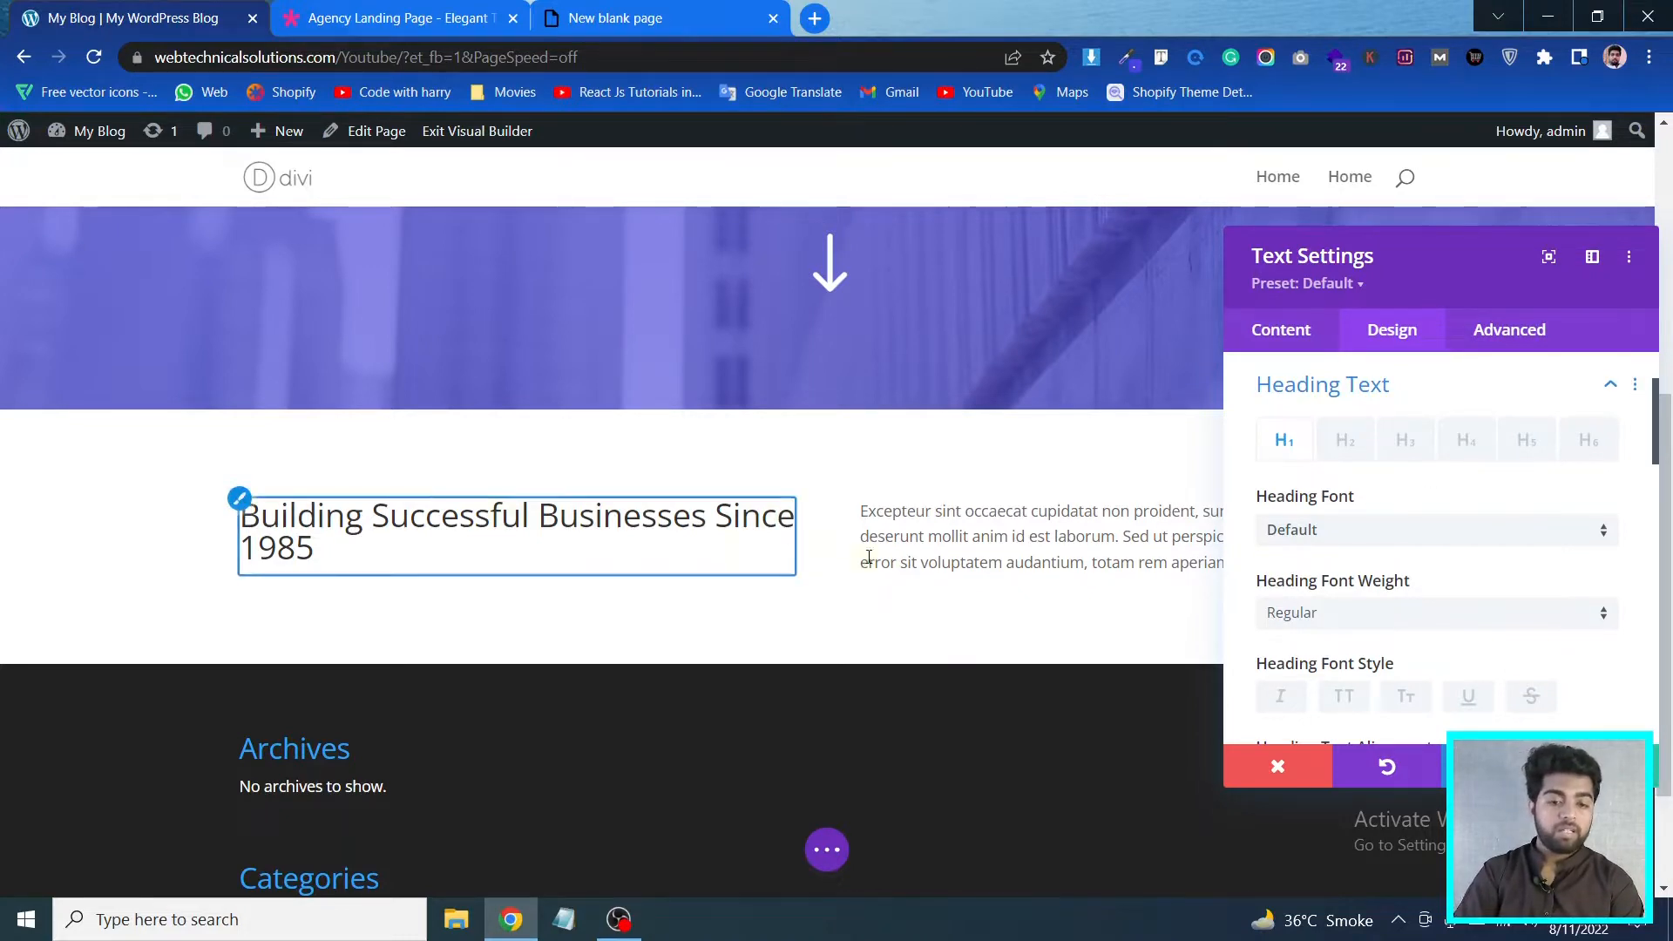
Set the H1 heading font of the first column's Text module to Montserrat
{"action": "left_click", "coordinate": [1344, 531]}
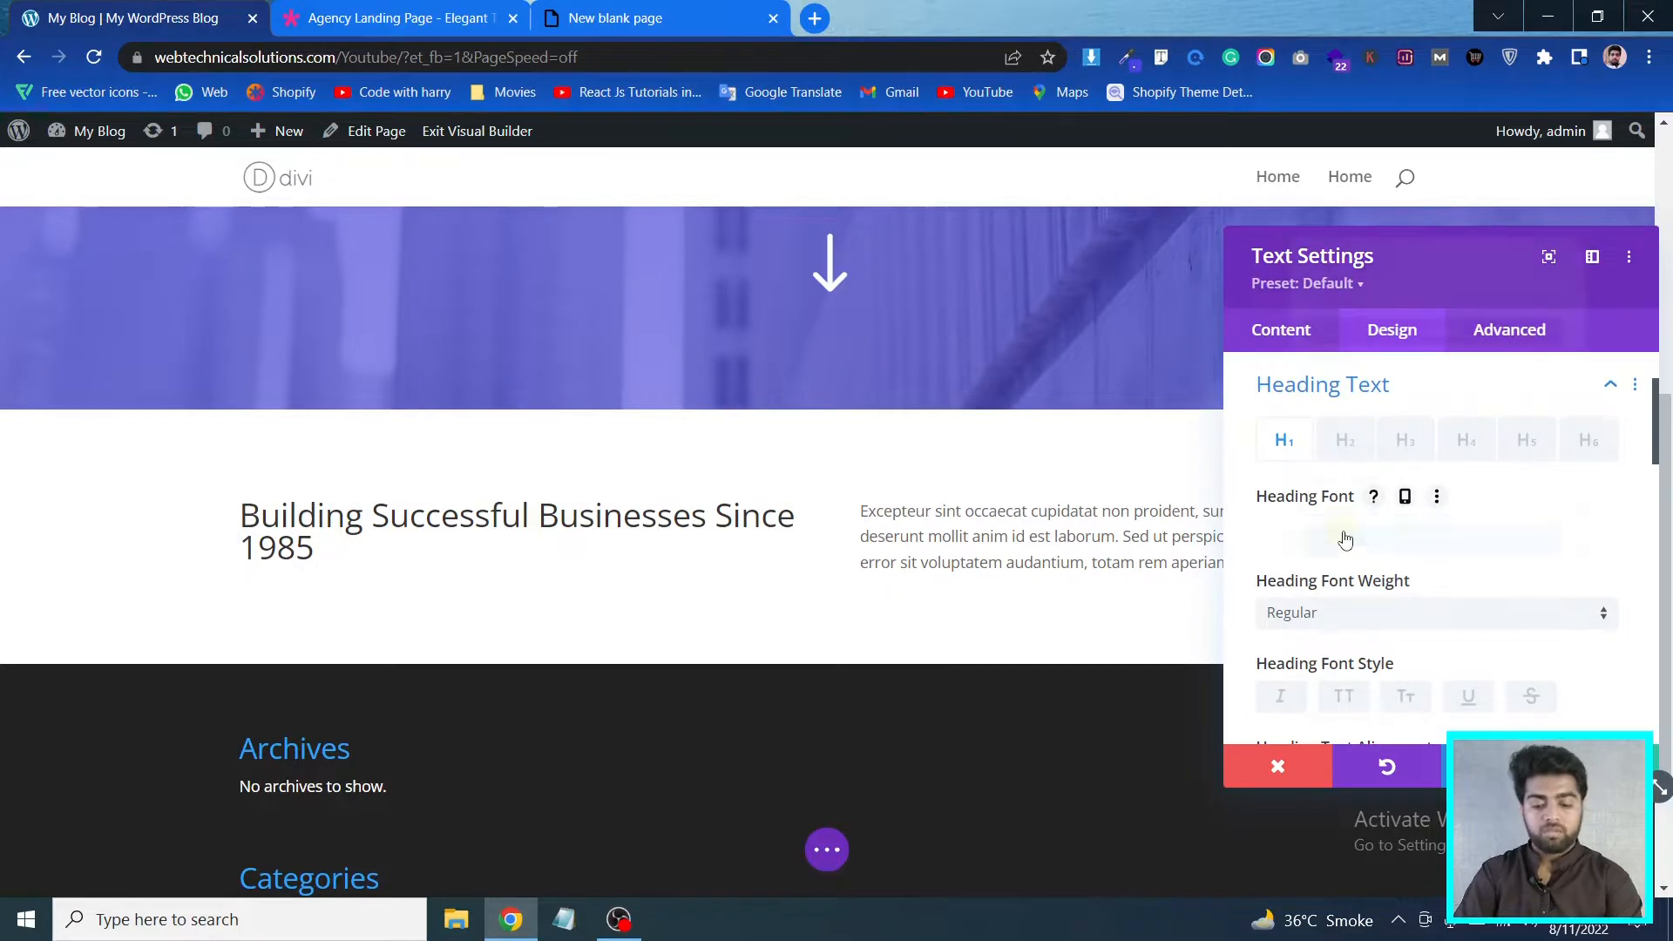
{"action": "type", "text": "mont"}
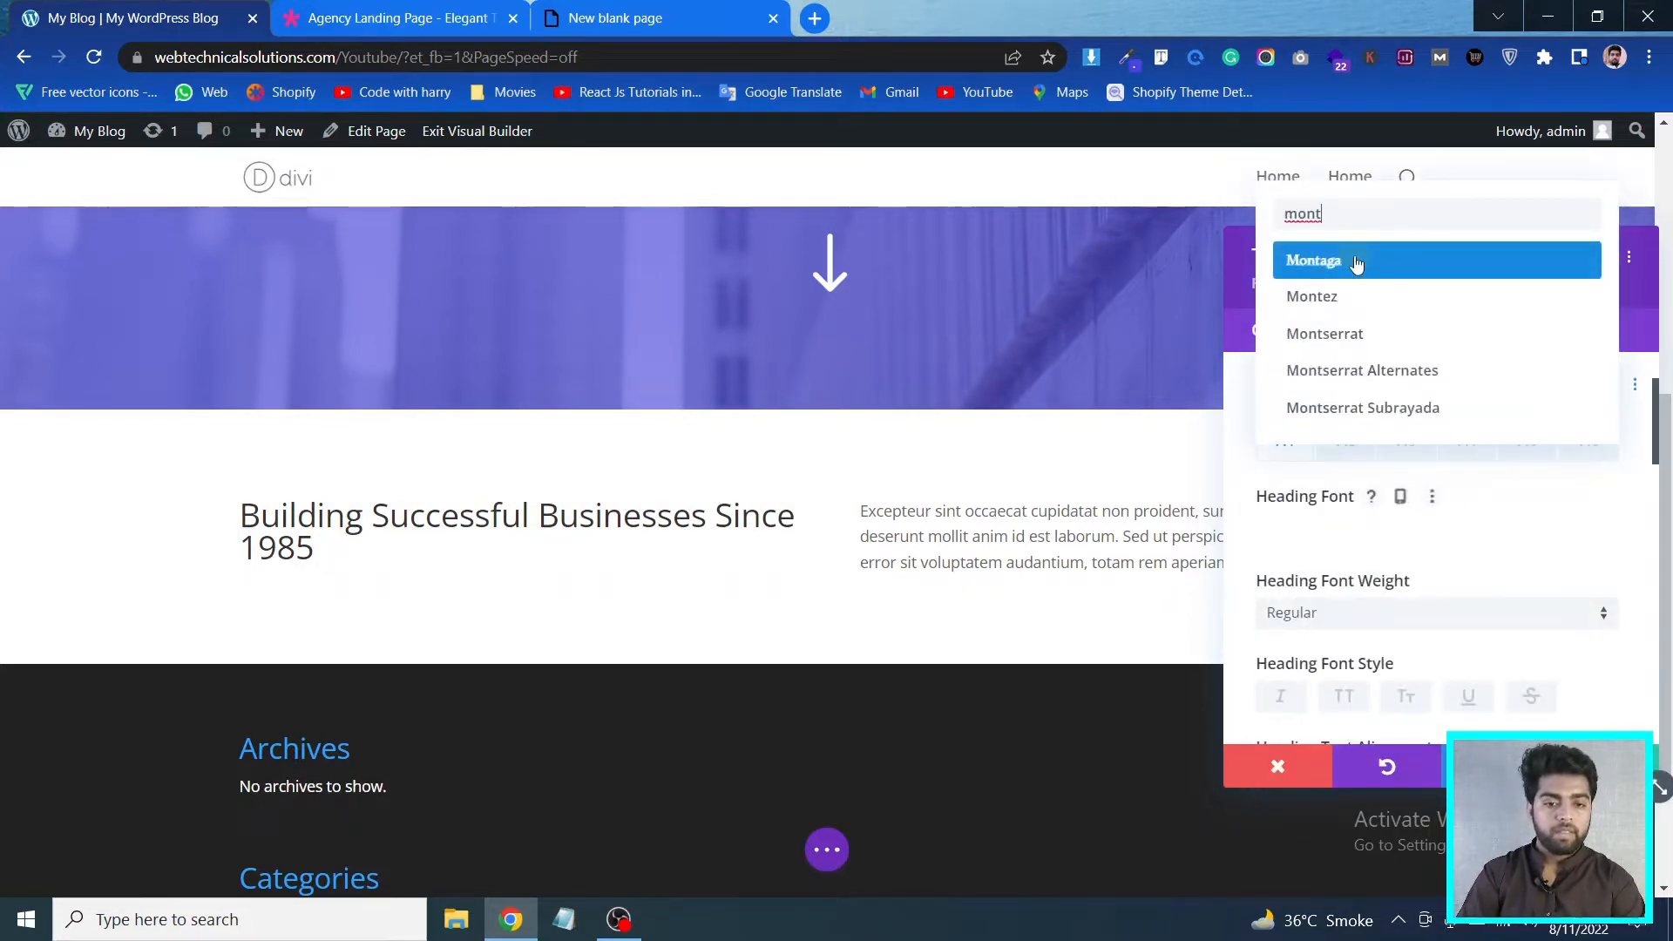
{"action": "left_click", "coordinate": [1363, 334]}
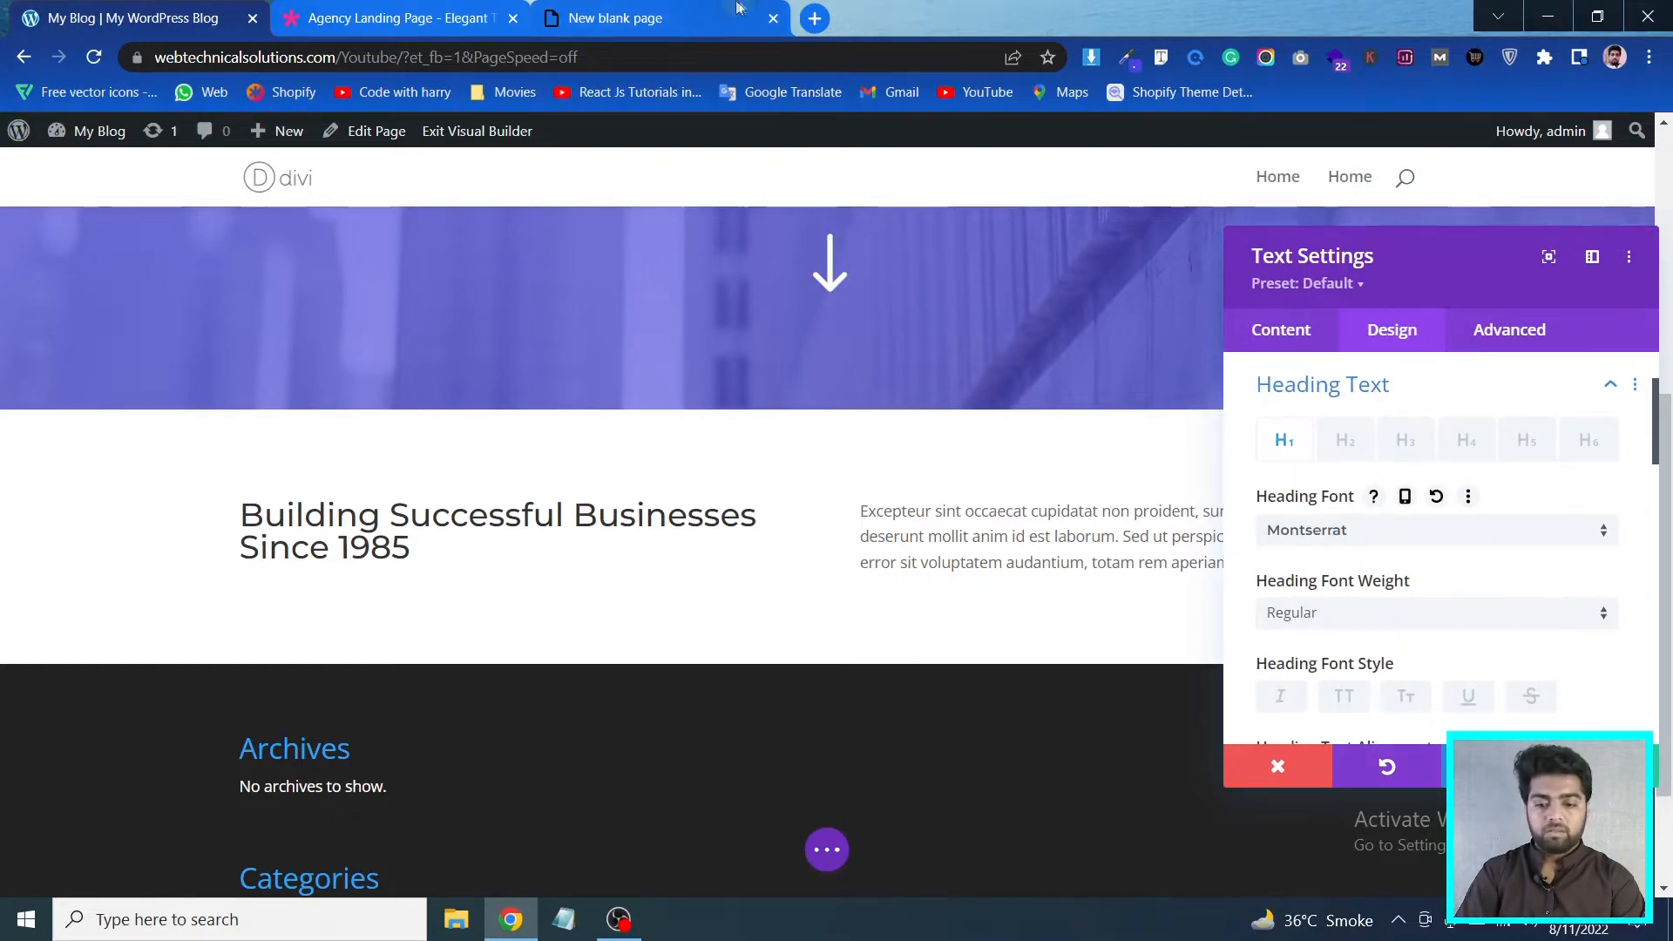
Set the H1 heading text size of the first column's Text module to 36px
{"action": "left_click", "coordinate": [473, 13]}
{"action": "left_click", "coordinate": [200, 11]}
{"action": "scroll", "coordinate": [1620, 684], "scroll_direction": "down", "scroll_amount": 4}
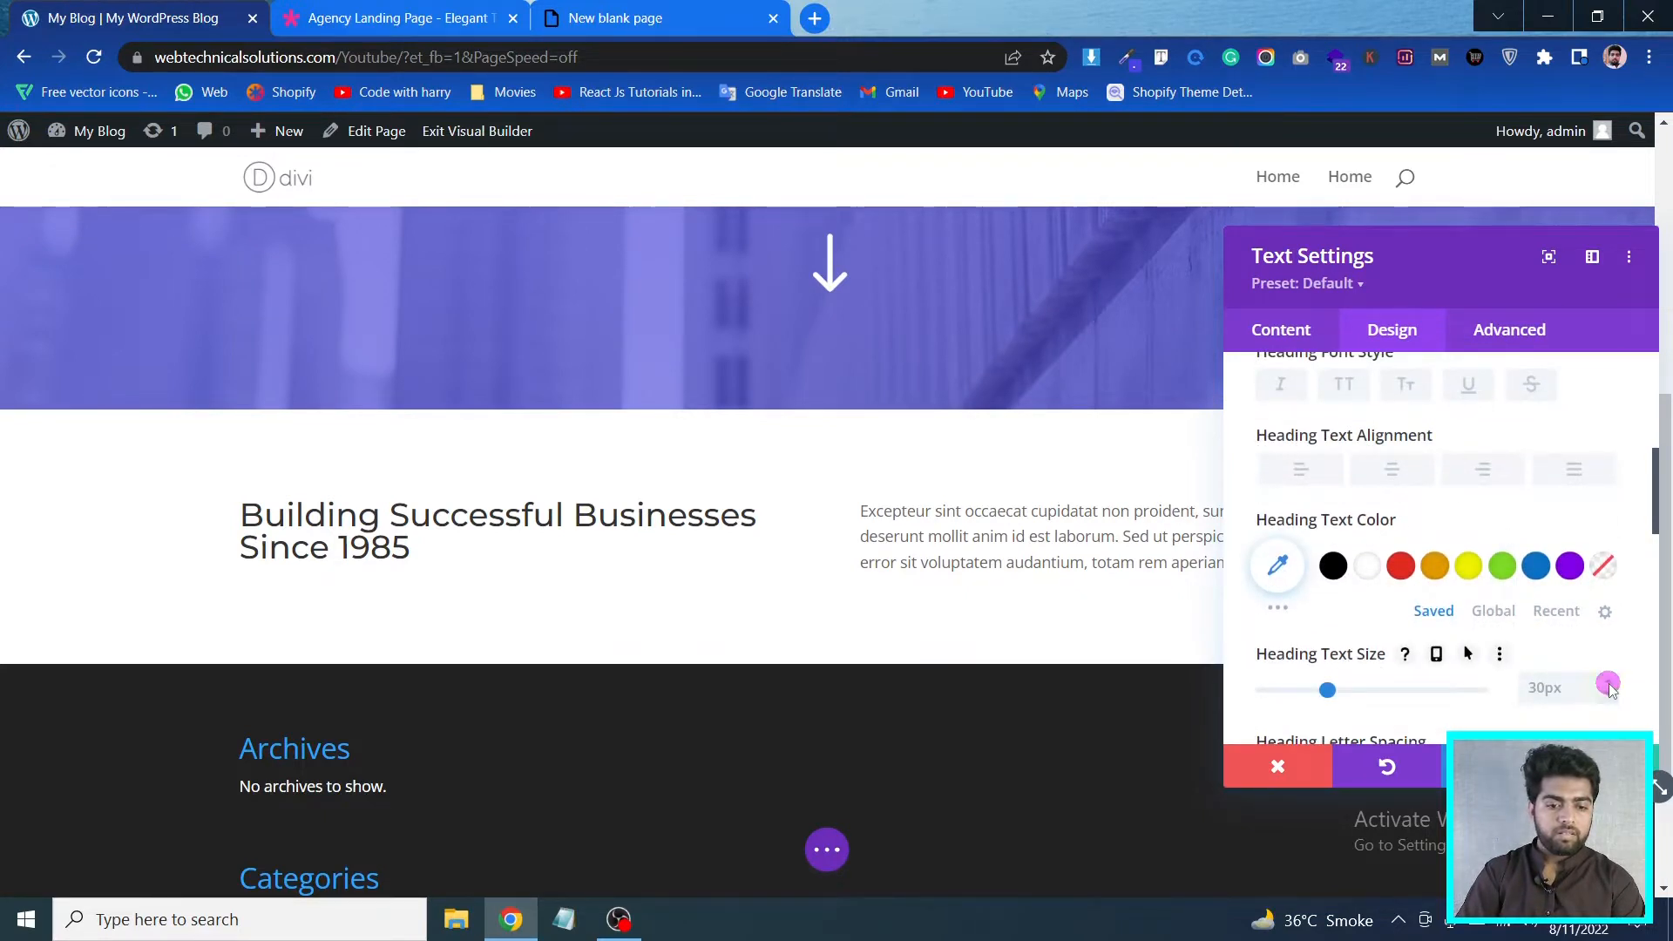
{"action": "left_click", "coordinate": [1609, 685]}
{"action": "left_click", "coordinate": [1609, 686]}
{"action": "left_click", "coordinate": [1609, 686]}
{"action": "left_click", "coordinate": [1609, 685]}
{"action": "left_click", "coordinate": [1609, 686]}
{"action": "left_click", "coordinate": [1609, 685]}
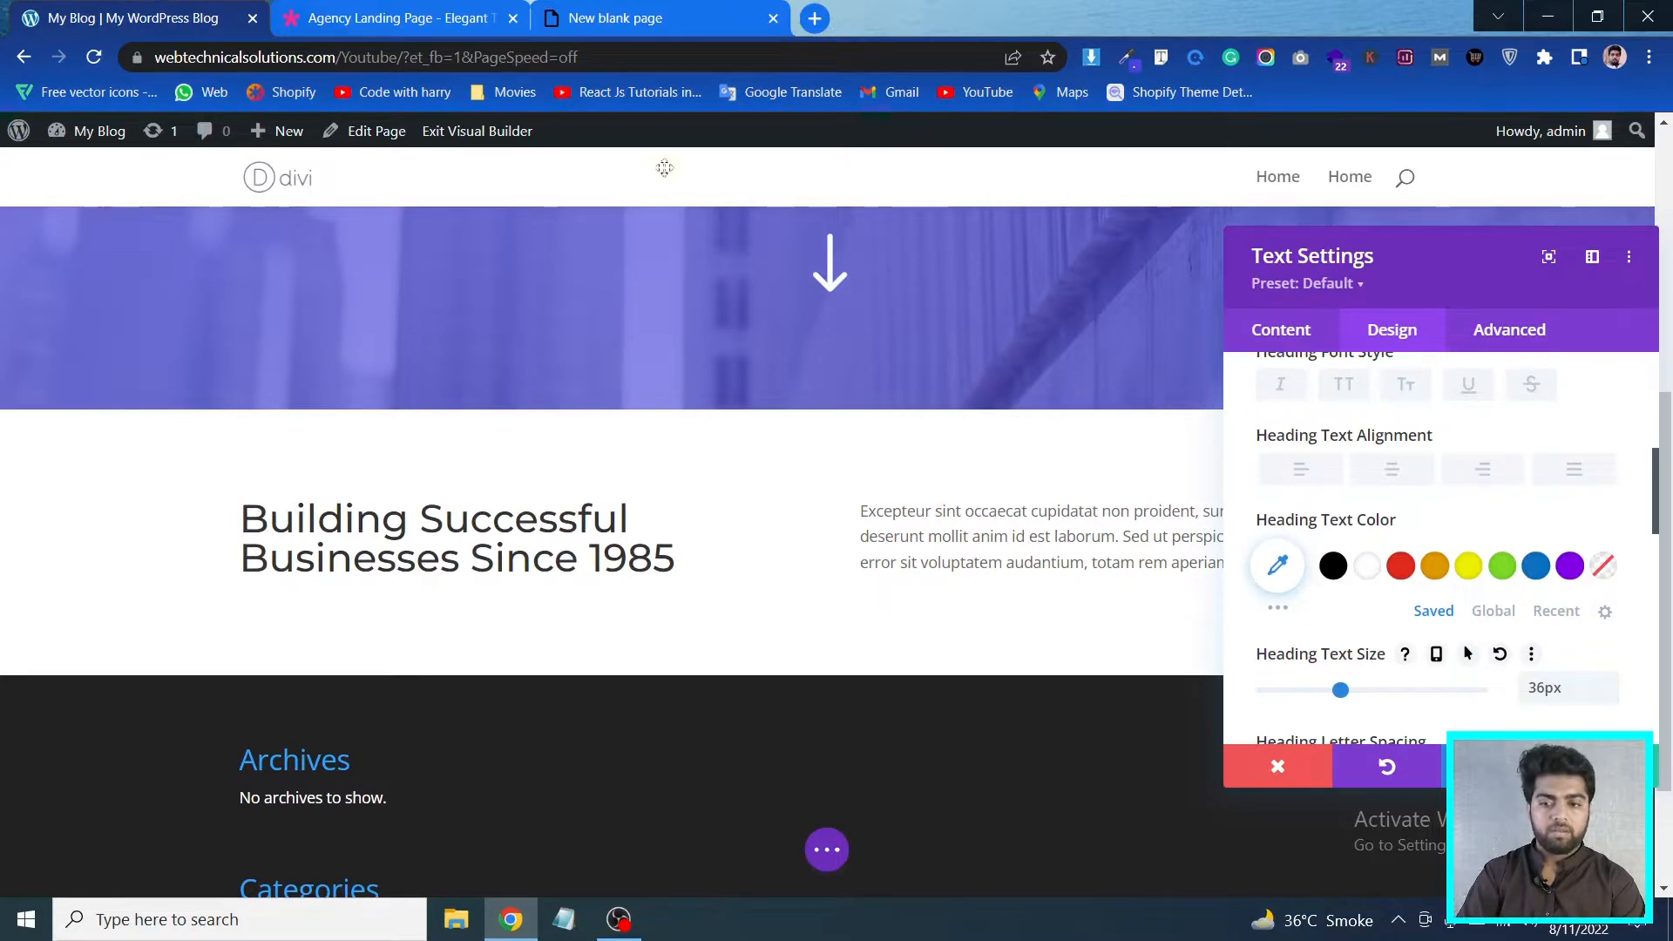
Inspect the demo's "Building Successful Businesses Since 1985" heading with Font Finder to check its line height
{"action": "key", "text": "ctrl+Tab"}
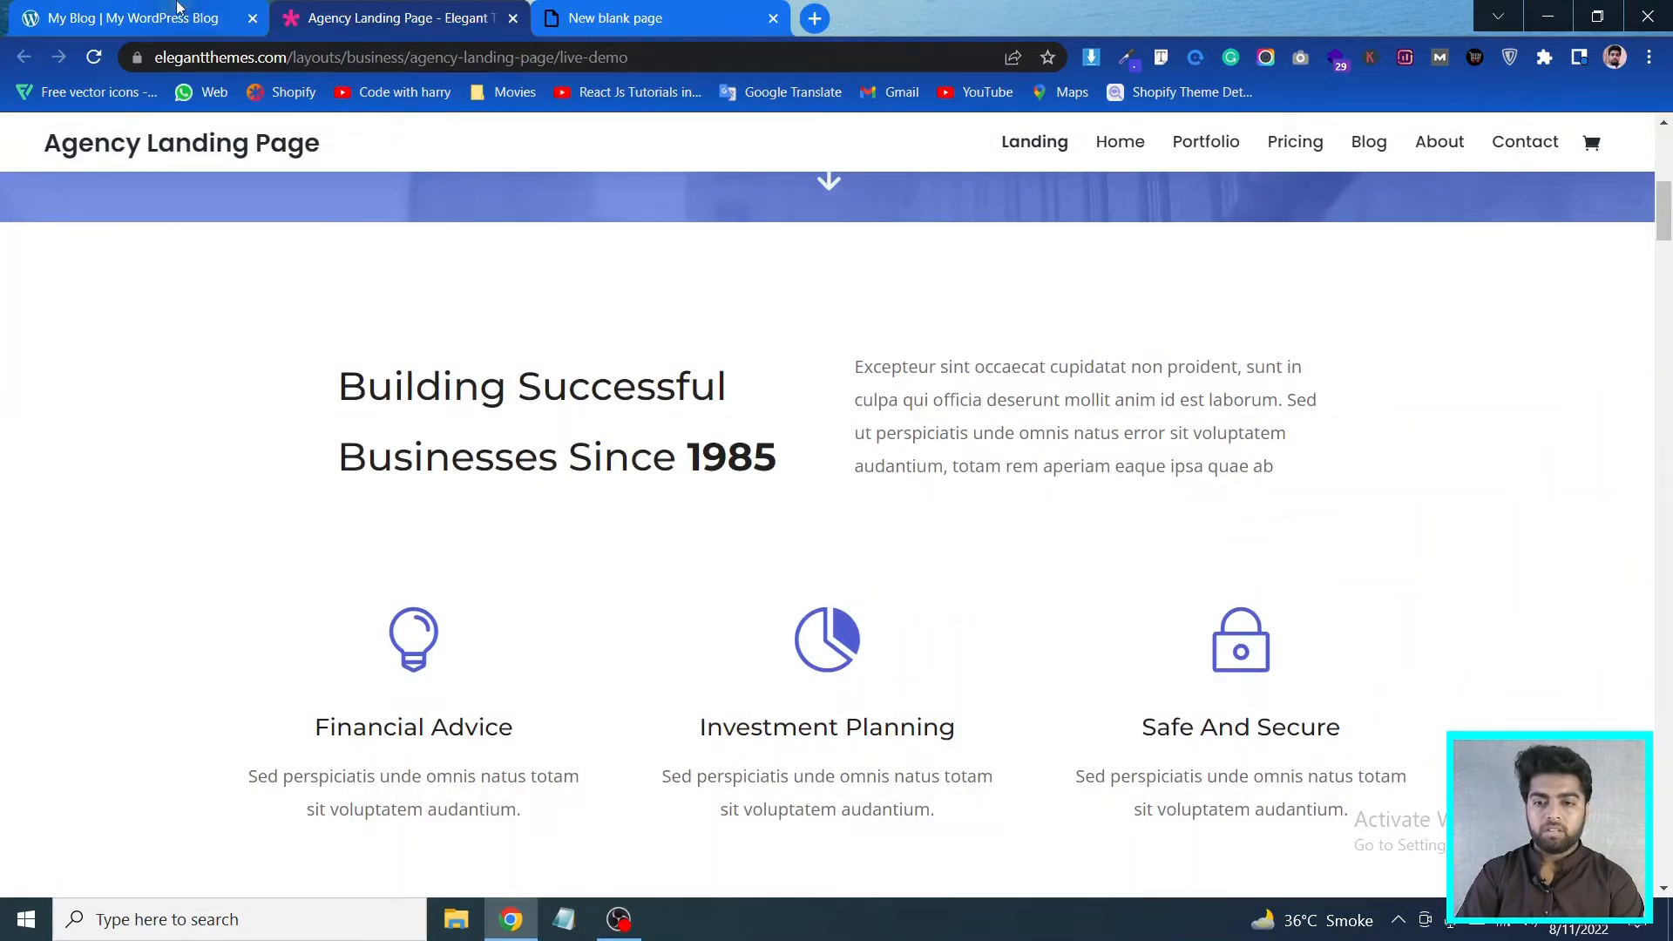
{"action": "left_click", "coordinate": [1160, 56]}
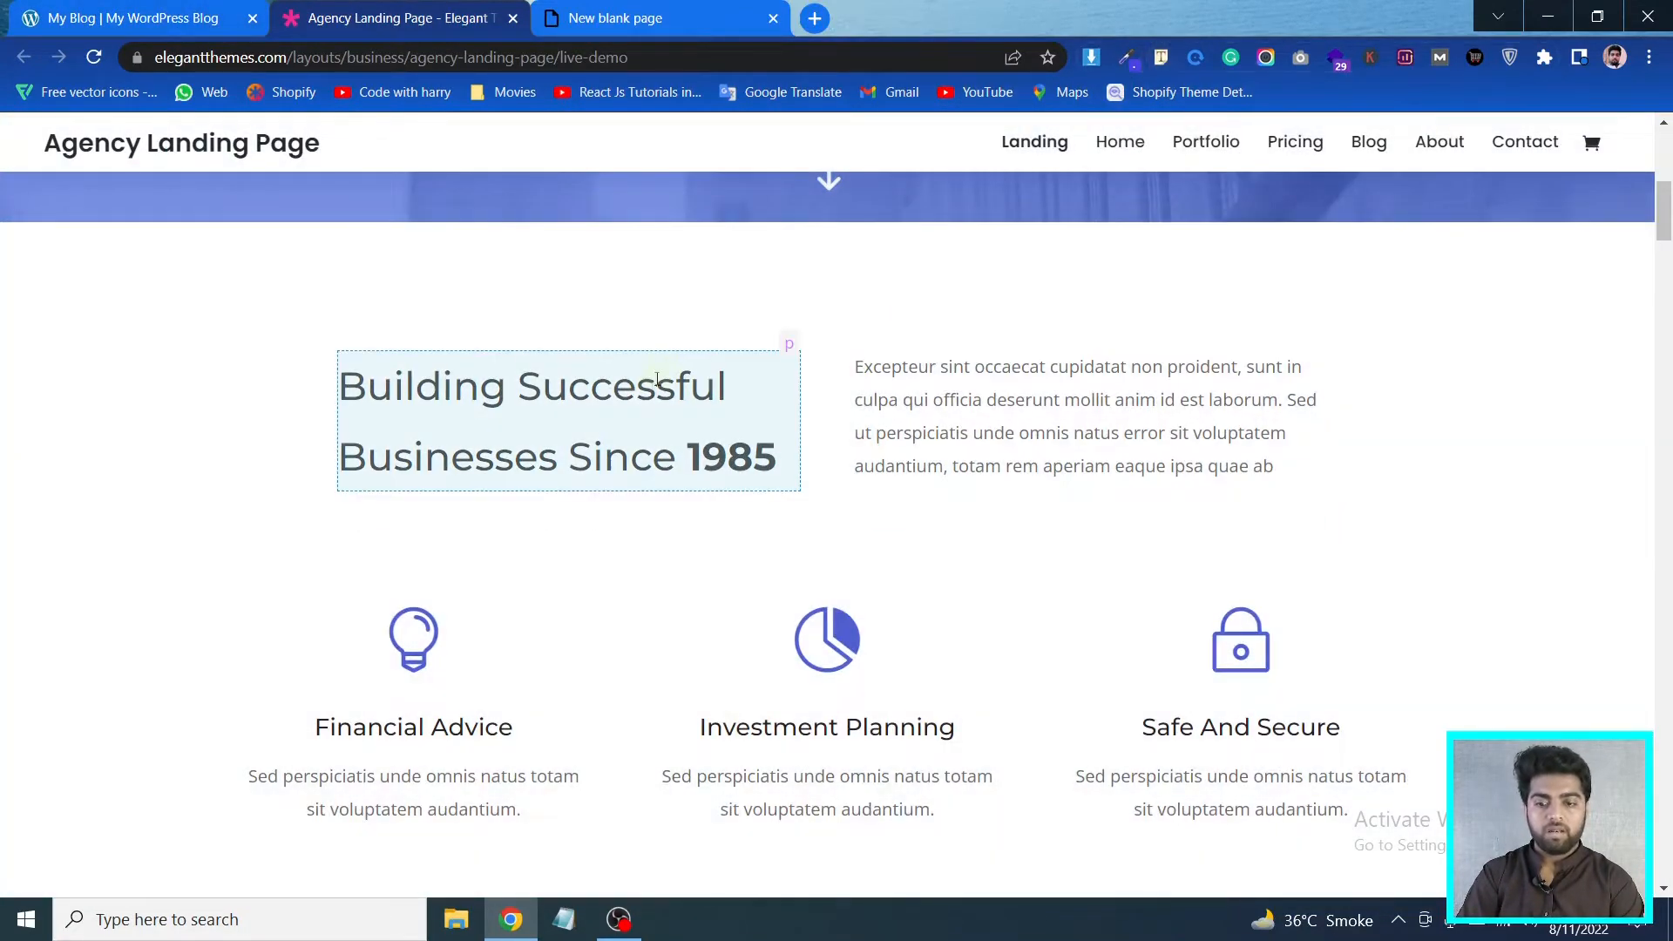
{"action": "left_click", "coordinate": [655, 383]}
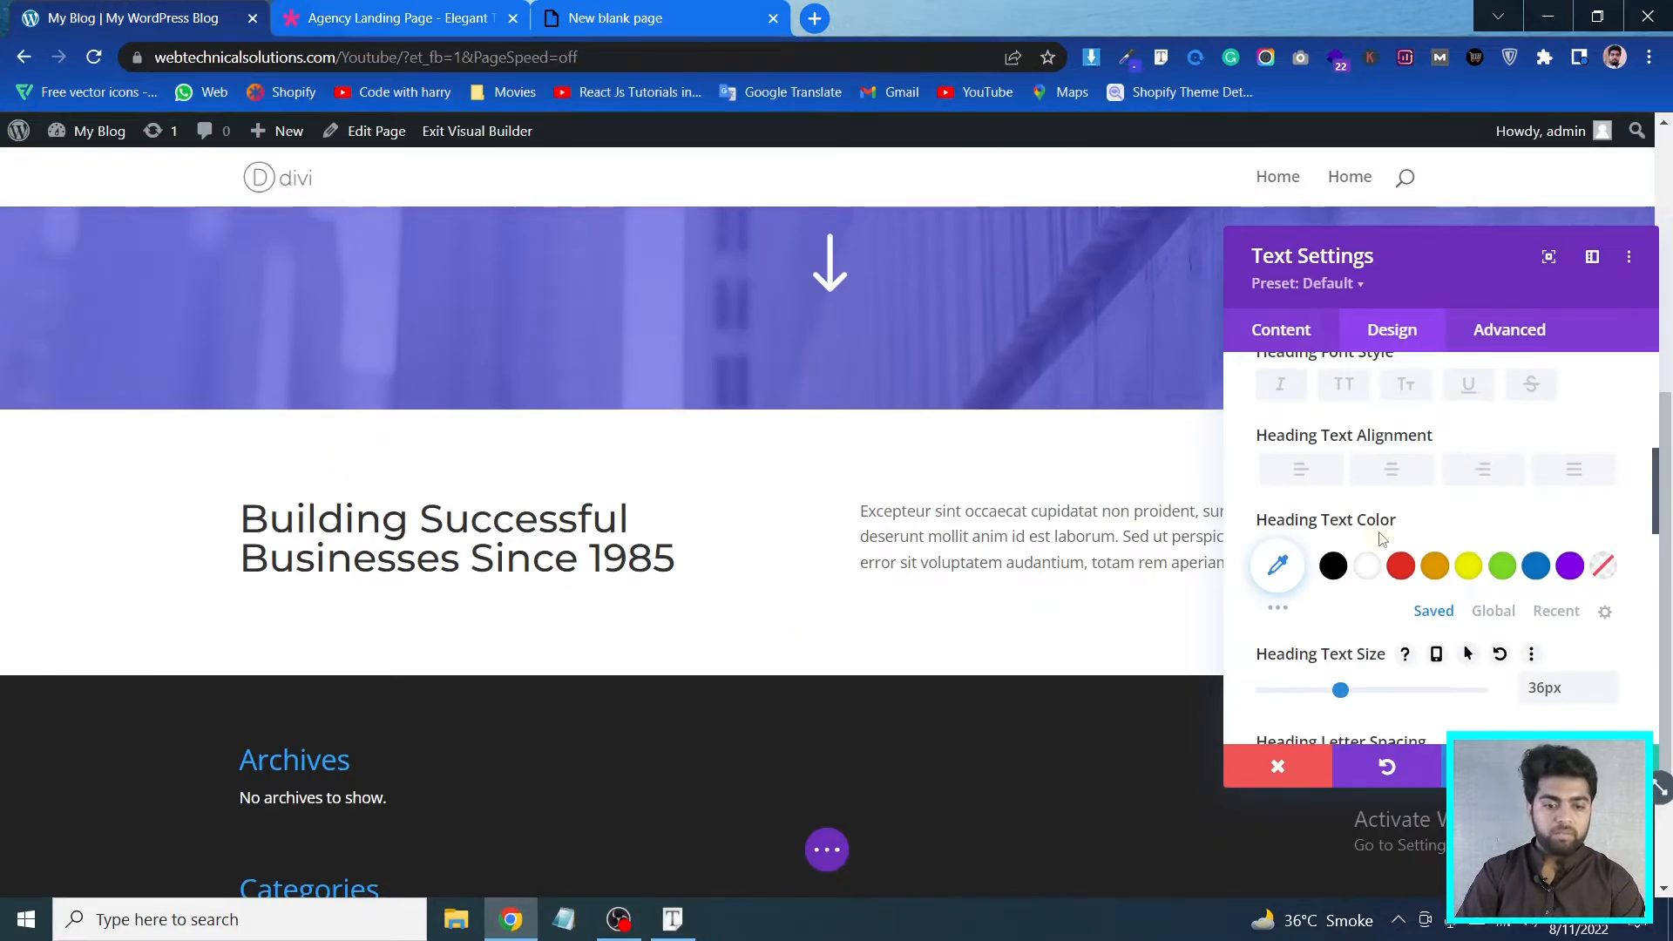
Set the H1 heading line height of the first column's Text module to 1.9em and compare it with the demo
{"action": "scroll", "coordinate": [1381, 538], "scroll_direction": "down", "scroll_amount": 3}
{"action": "scroll", "coordinate": [1381, 538], "scroll_direction": "down", "scroll_amount": 1}
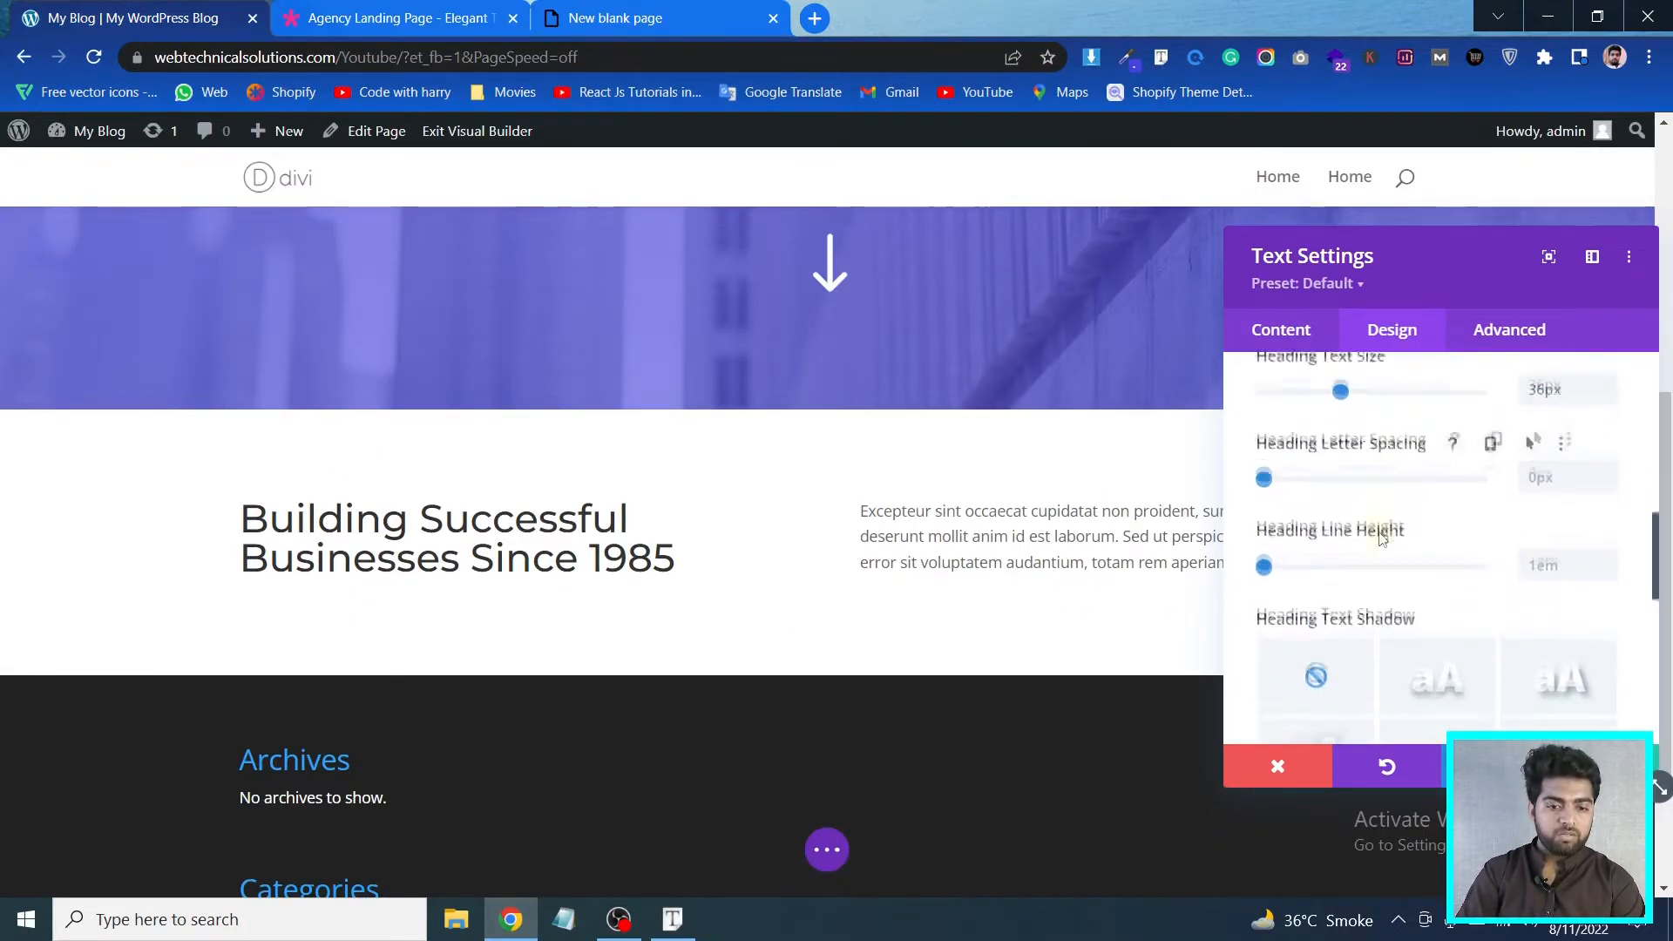
{"action": "left_click", "coordinate": [1609, 554]}
{"action": "left_click", "coordinate": [1609, 554]}
{"action": "left_click", "coordinate": [1609, 554]}
{"action": "left_click", "coordinate": [1609, 554]}
{"action": "left_click", "coordinate": [1609, 554]}
{"action": "left_click", "coordinate": [1609, 554]}
{"action": "left_click", "coordinate": [1609, 554]}
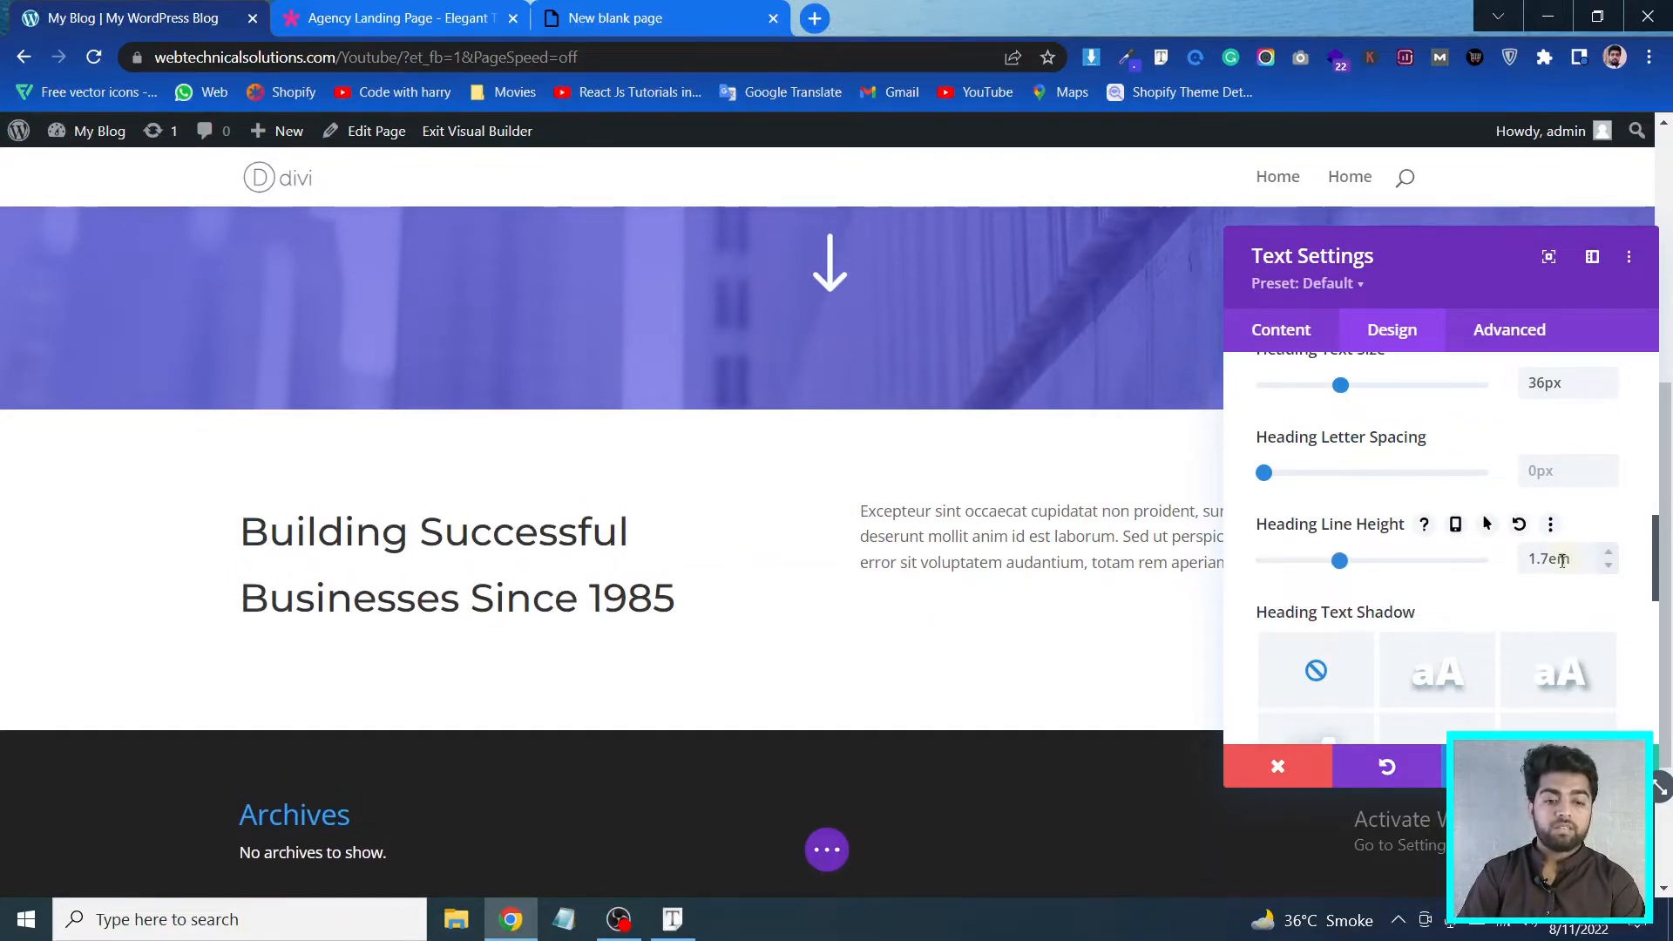
{"action": "left_click", "coordinate": [1610, 556]}
{"action": "left_click", "coordinate": [1609, 556]}
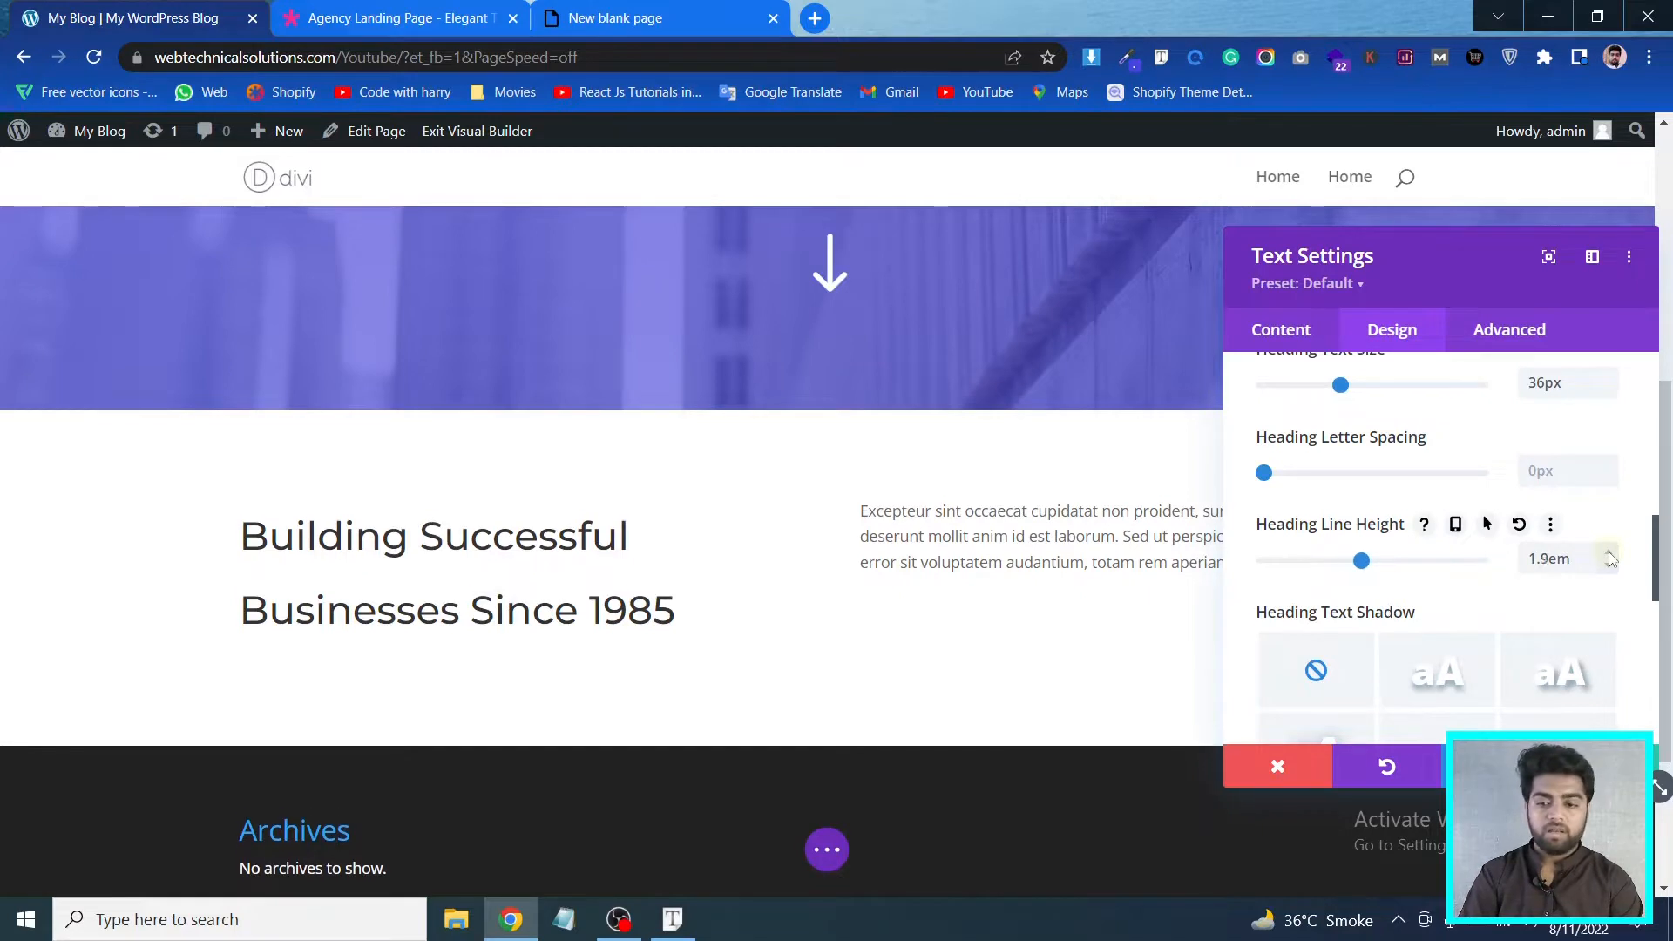
{"action": "left_click", "coordinate": [1609, 555]}
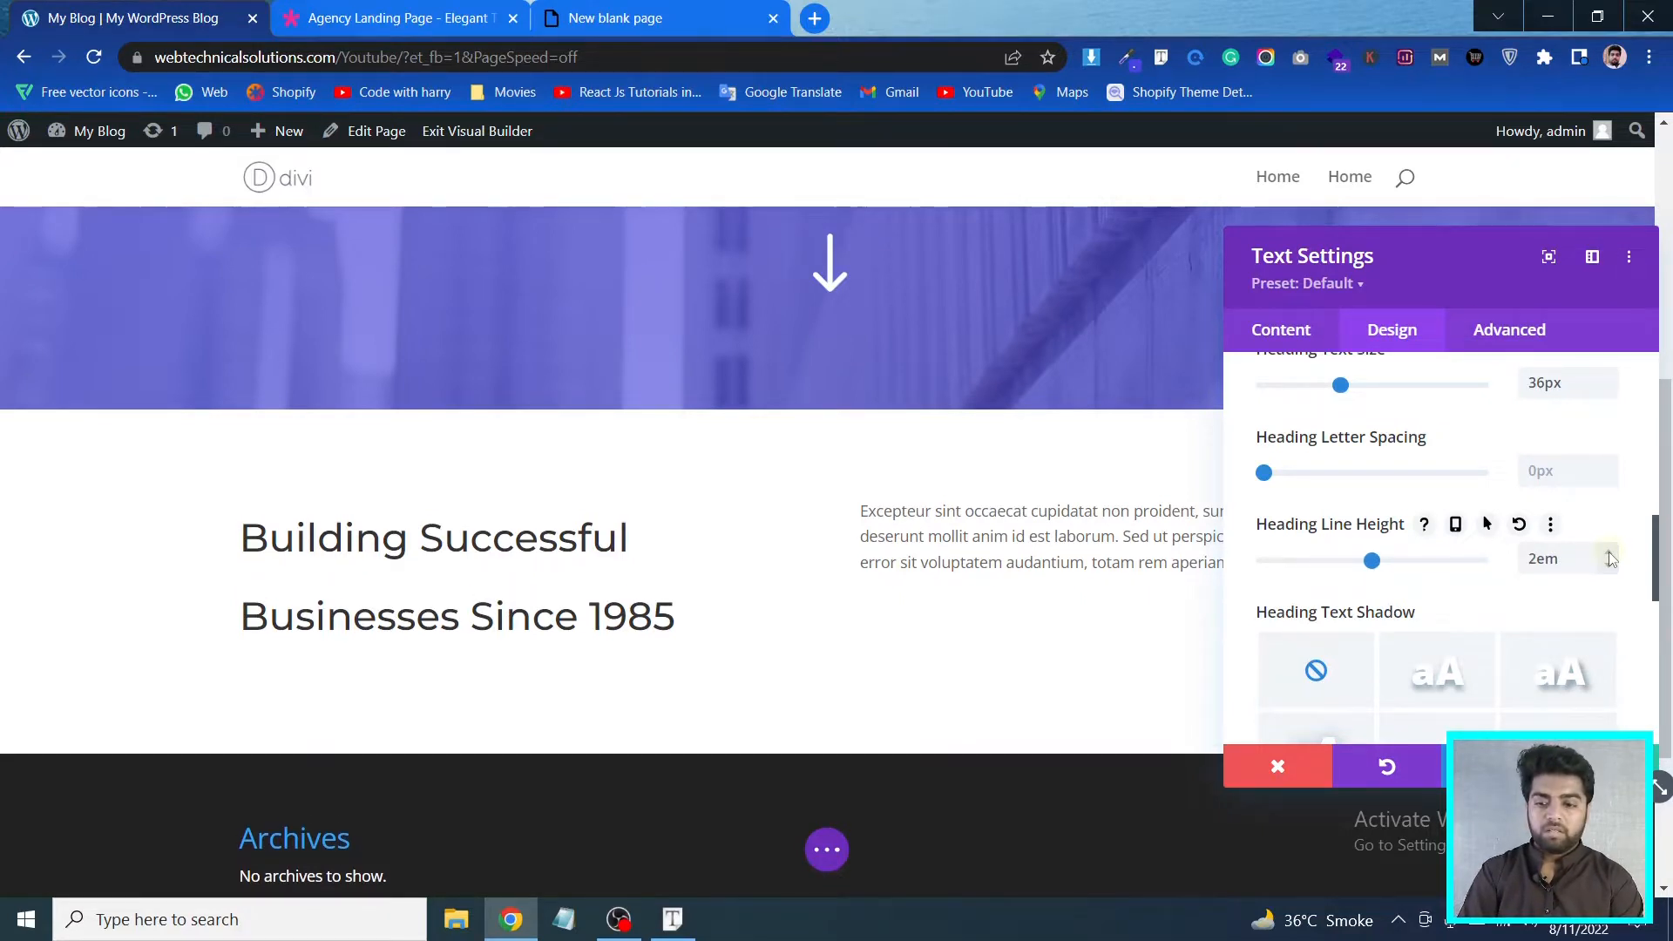
{"action": "left_click", "coordinate": [1609, 571]}
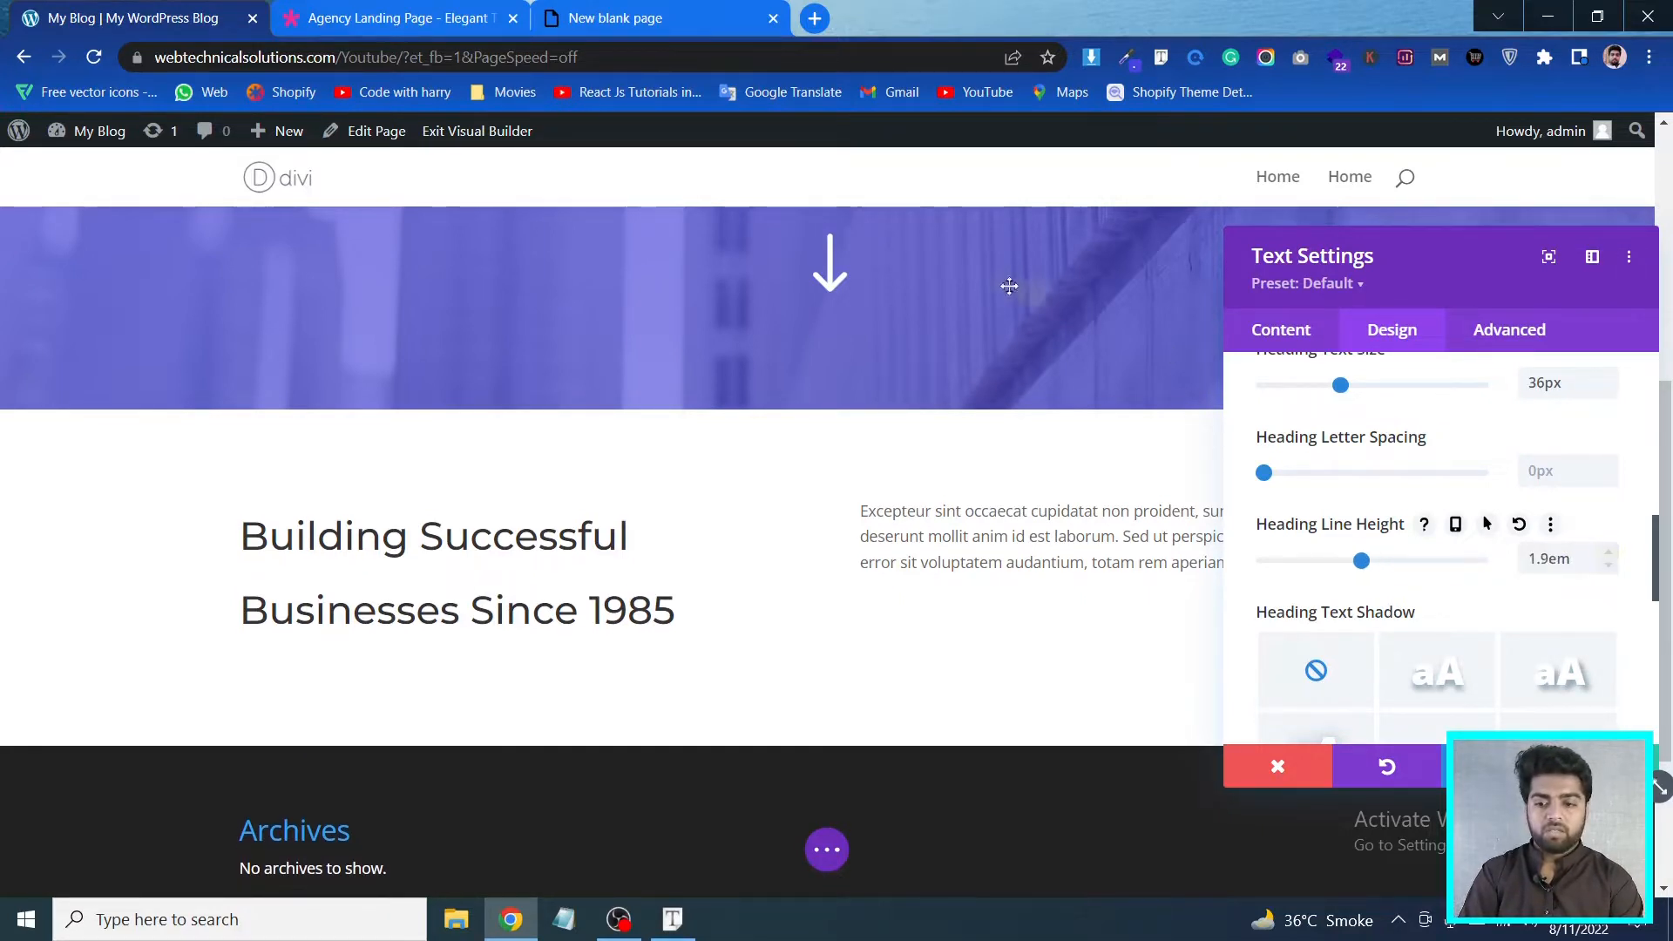
{"action": "left_click", "coordinate": [430, 9]}
{"action": "left_click", "coordinate": [183, 9]}
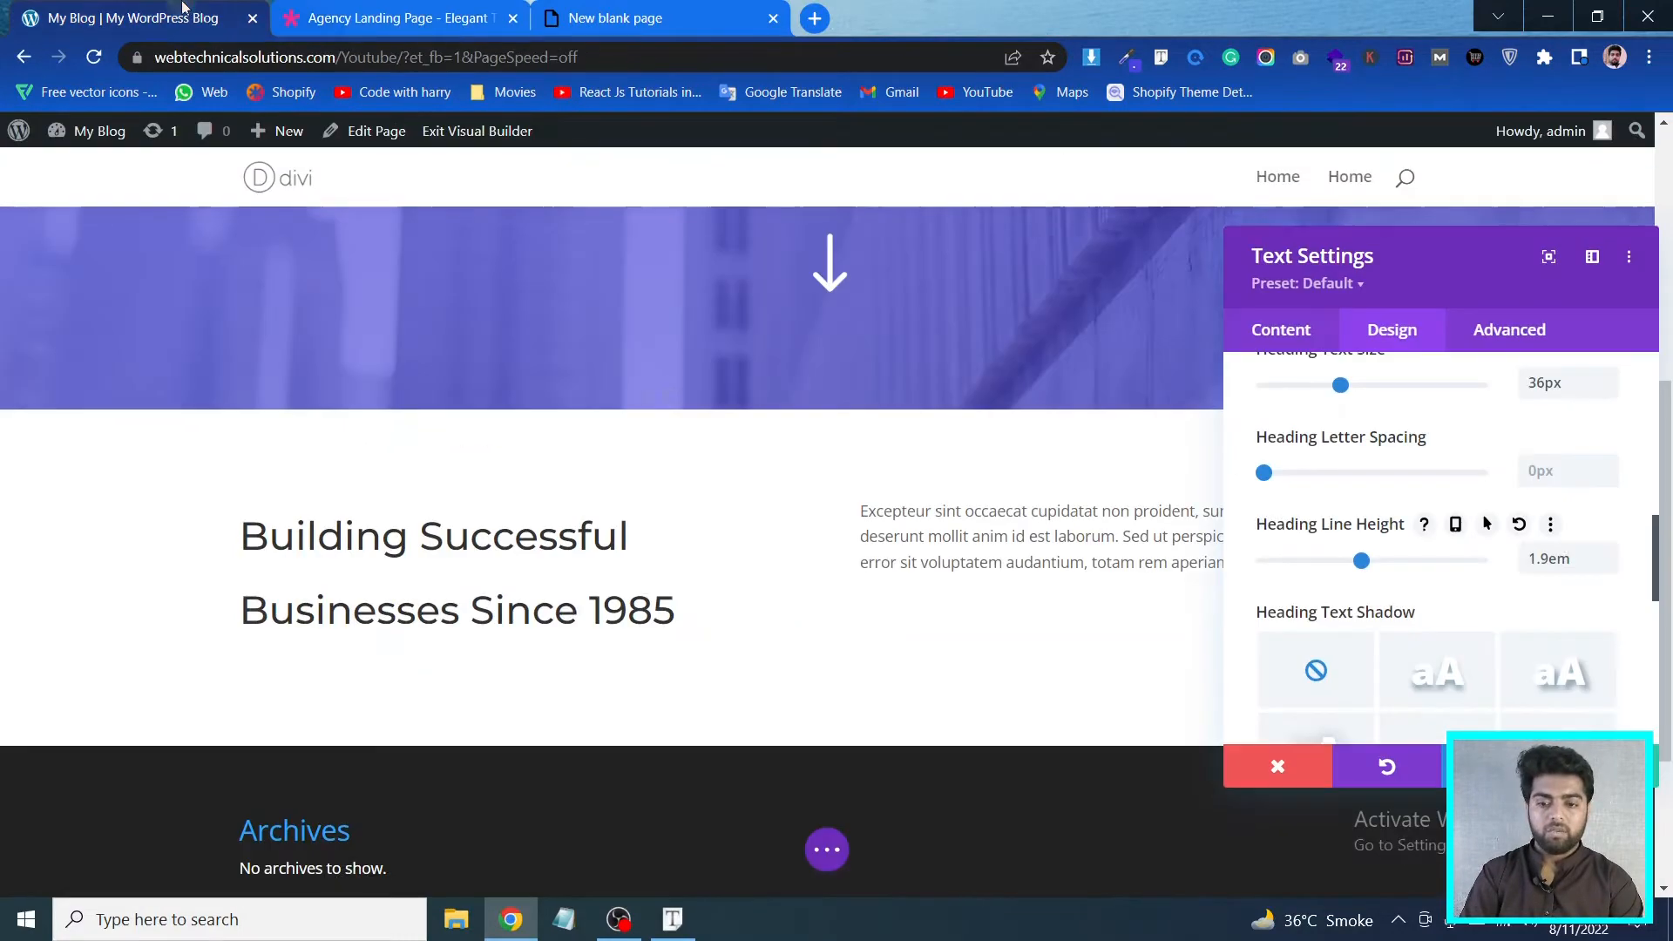
Make "1985" bold in the first column's heading as in the demo, and save the Text module's settings
{"action": "left_click", "coordinate": [371, 9]}
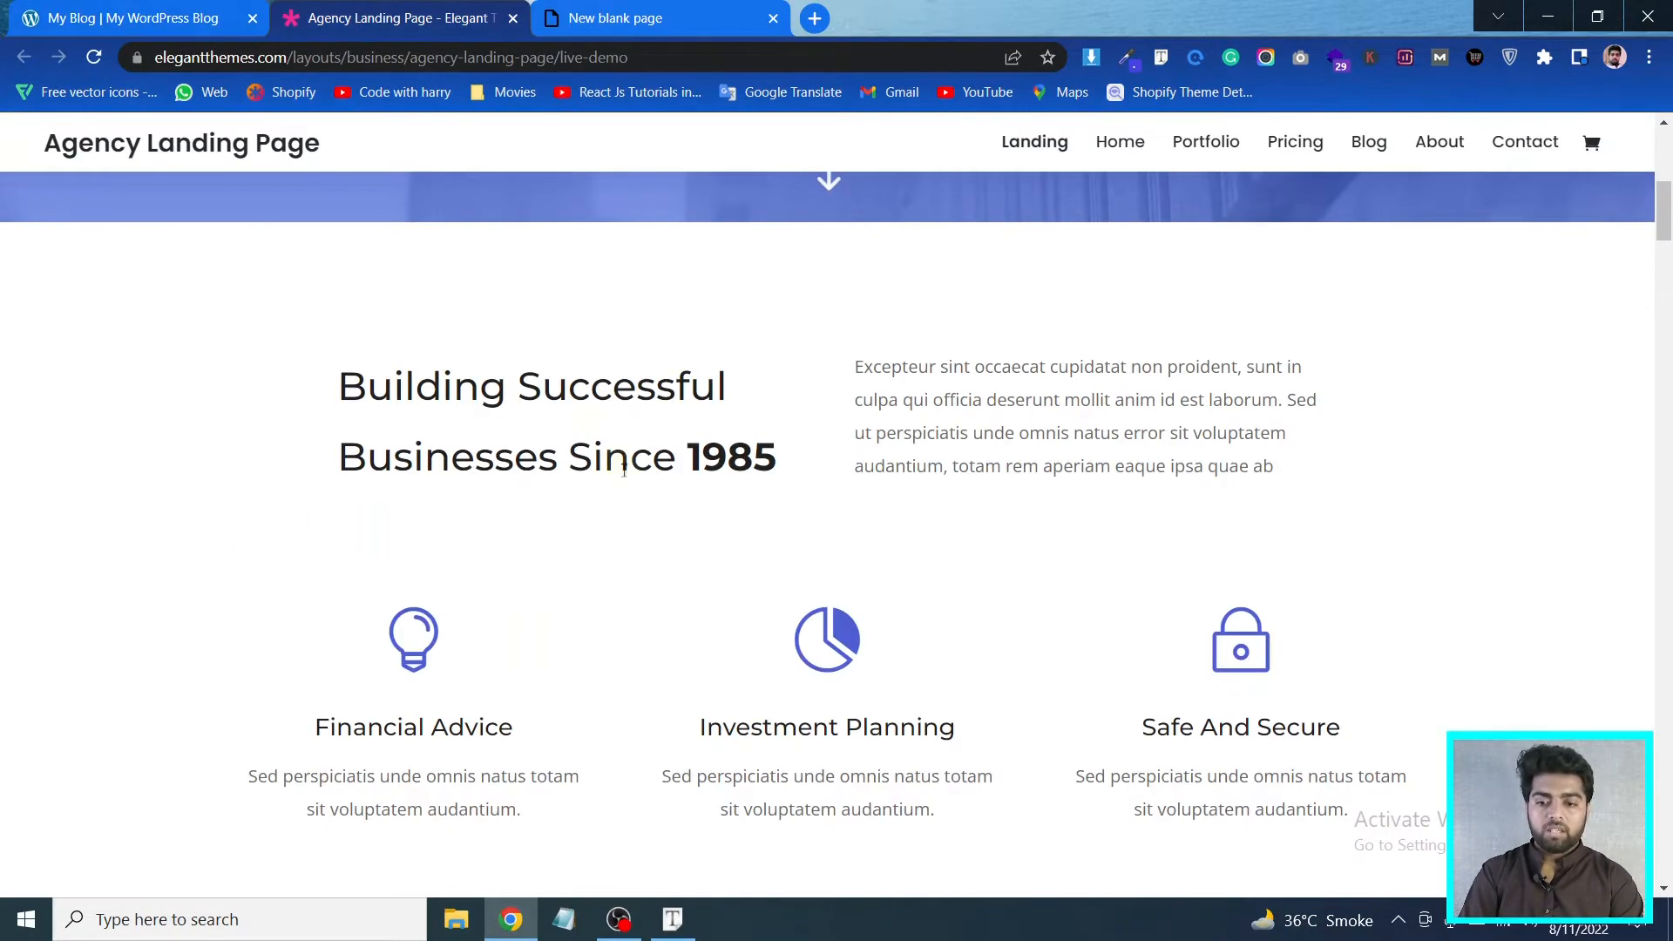
{"action": "left_click", "coordinate": [130, 17]}
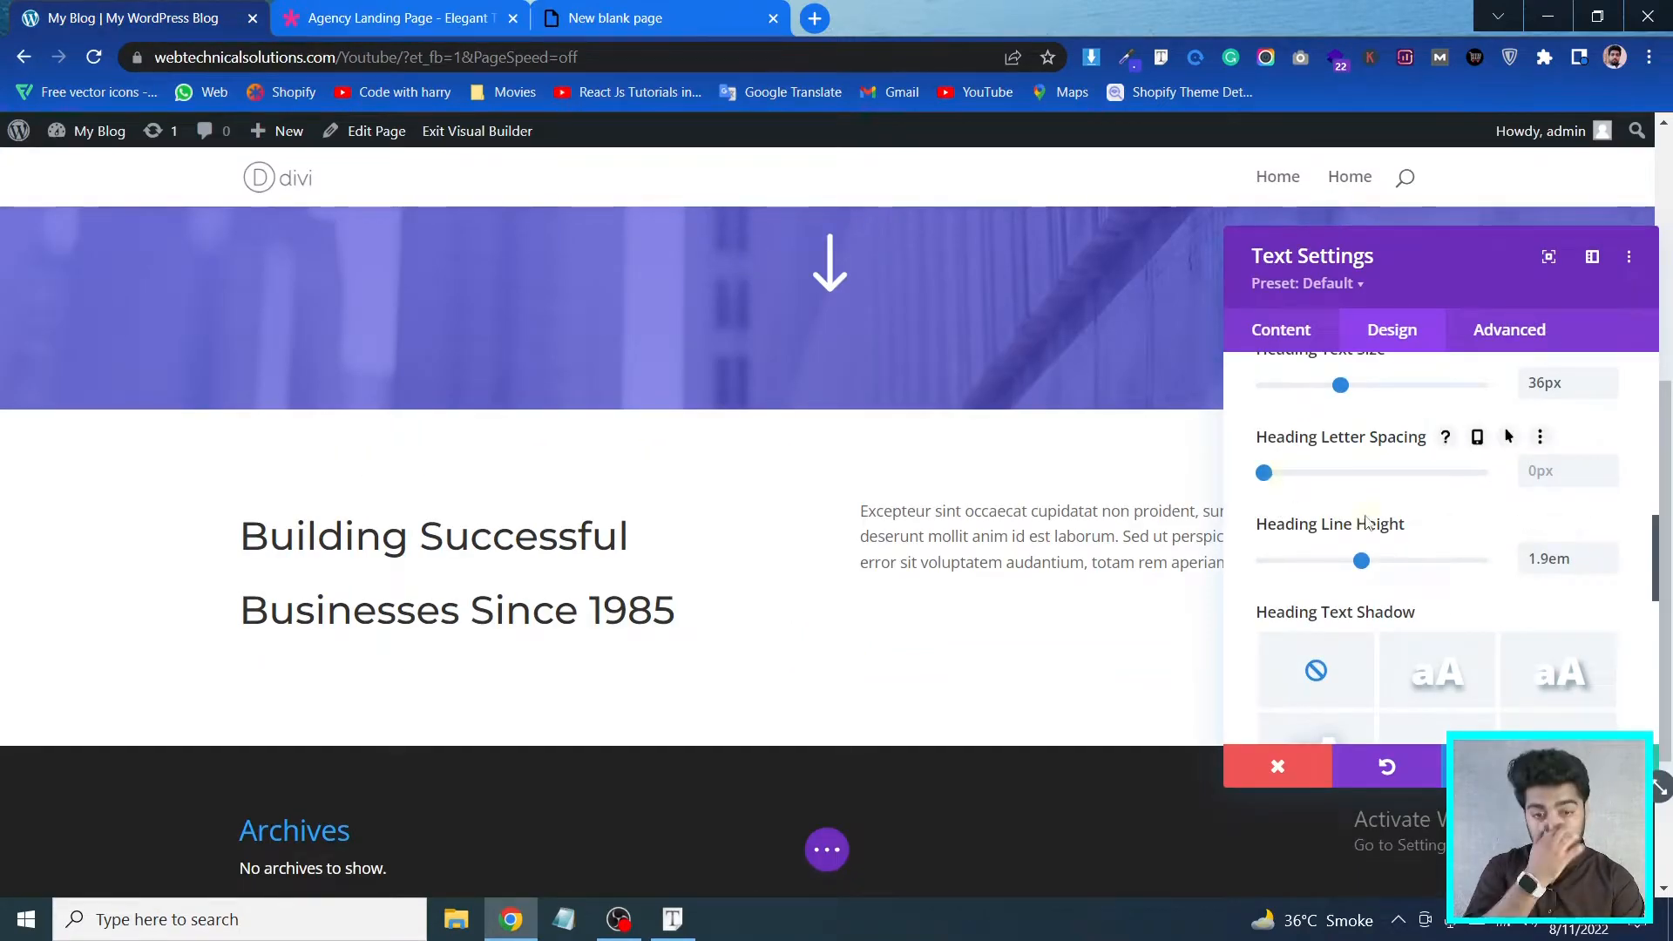
{"action": "scroll", "coordinate": [1365, 522], "scroll_direction": "up", "scroll_amount": 4}
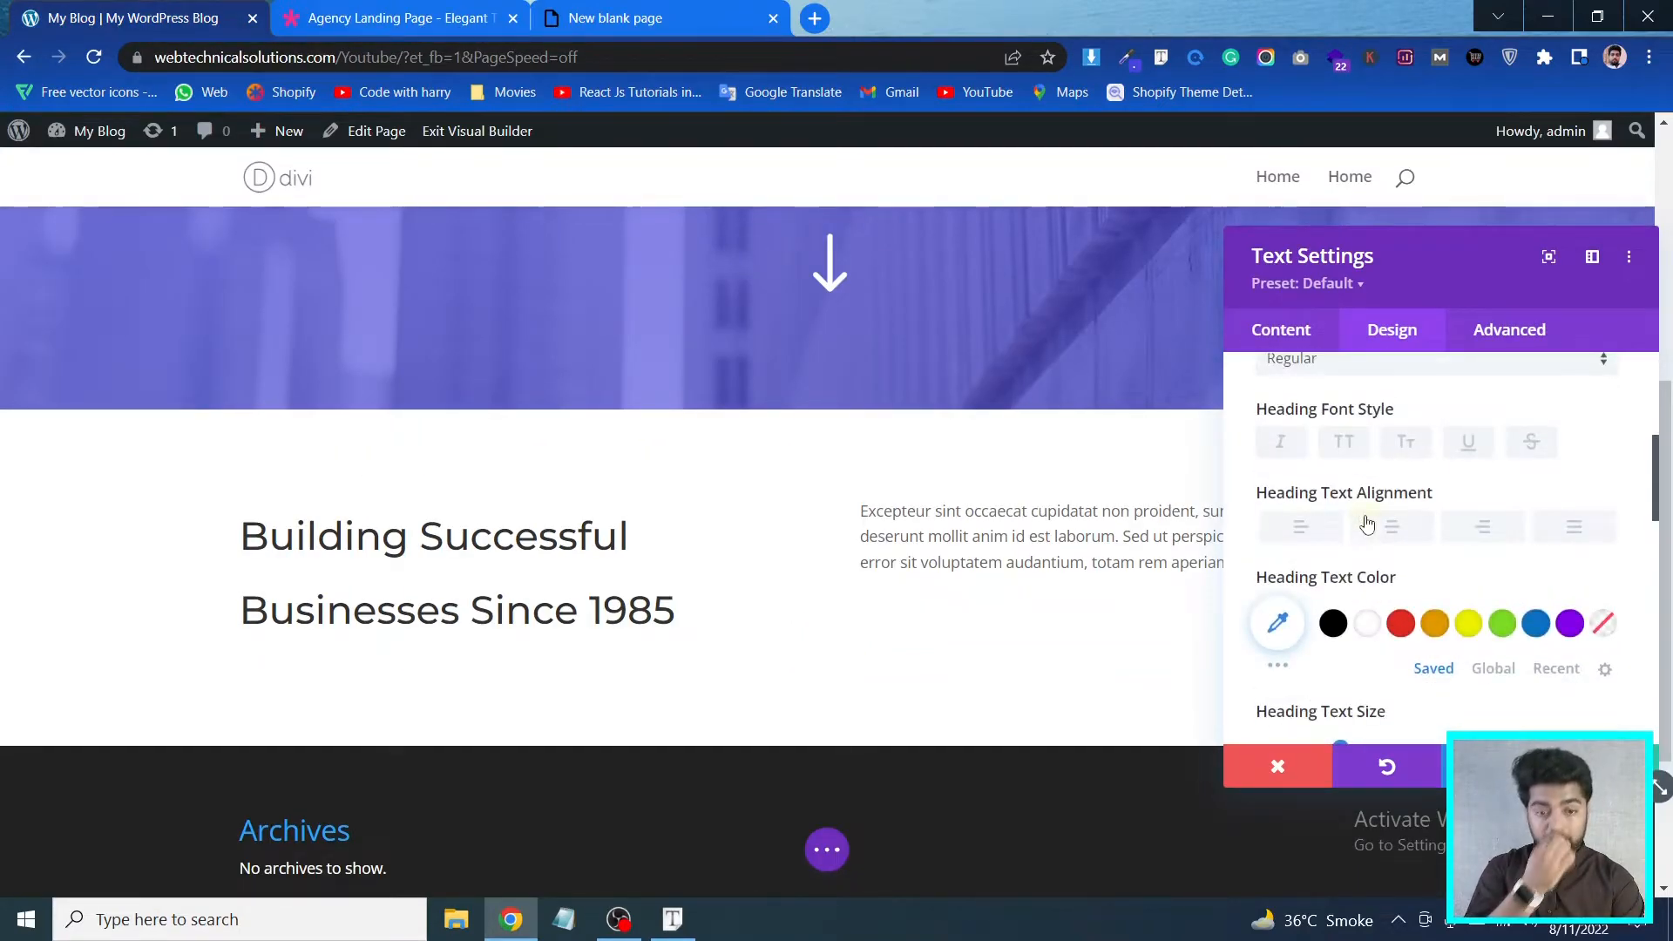
{"action": "left_click", "coordinate": [1280, 333]}
{"action": "left_click", "coordinate": [1378, 442]}
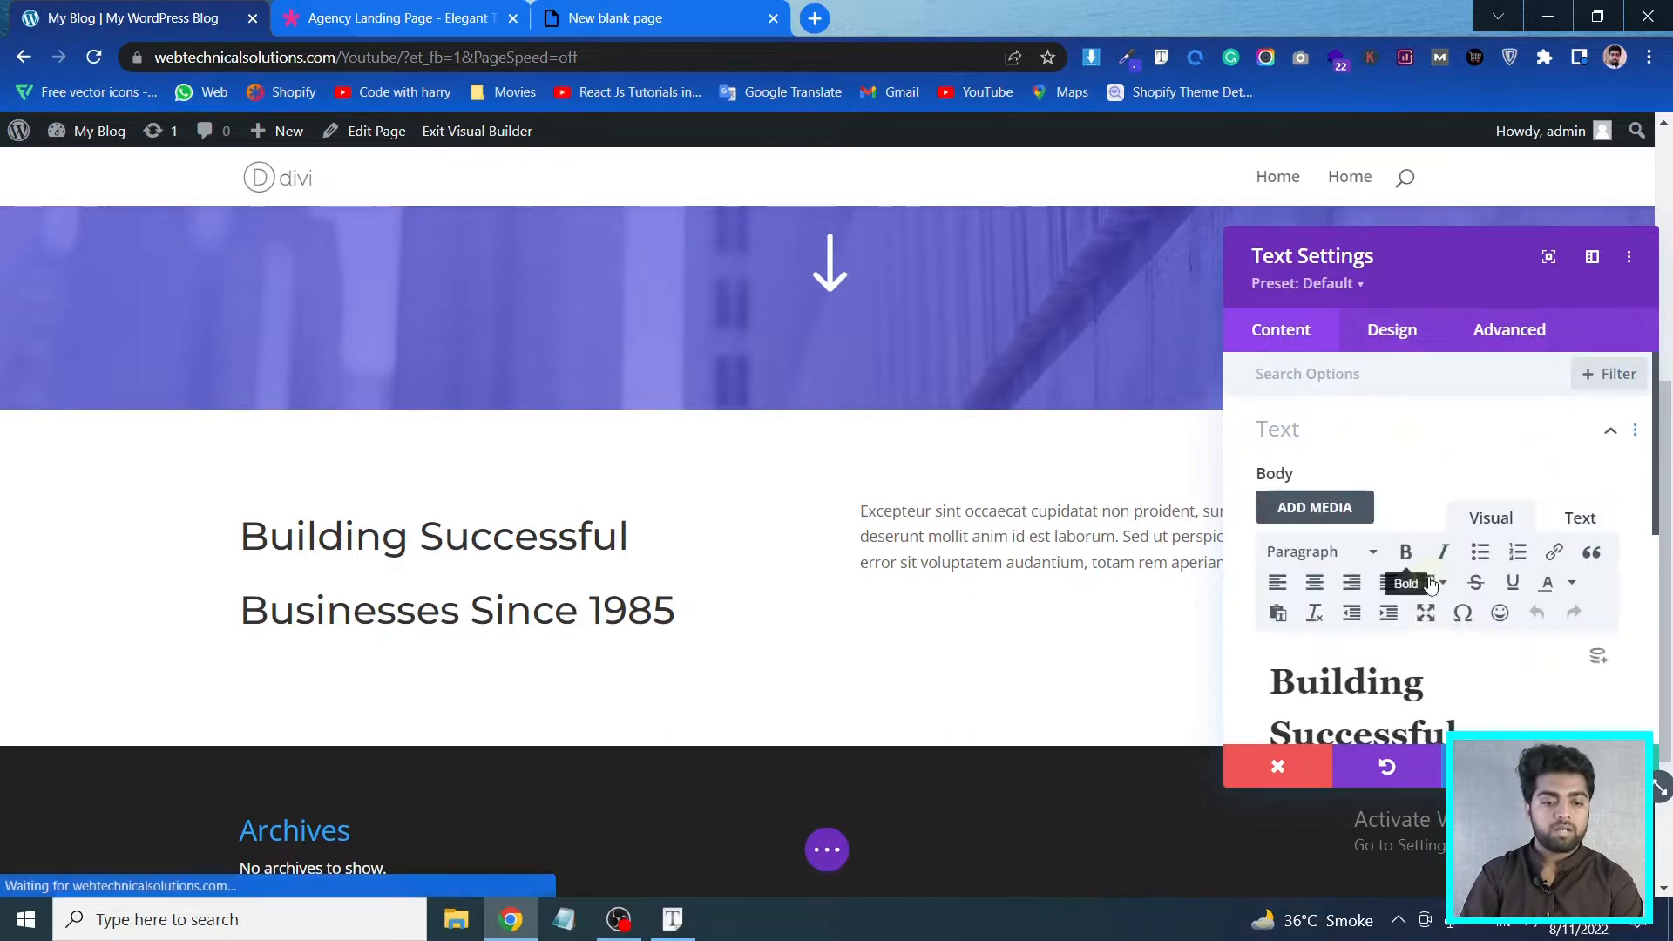
{"action": "scroll", "coordinate": [1411, 522], "scroll_direction": "down", "scroll_amount": 2}
{"action": "left_click_drag", "start_coordinate": [1353, 672], "coordinate": [1268, 678]}
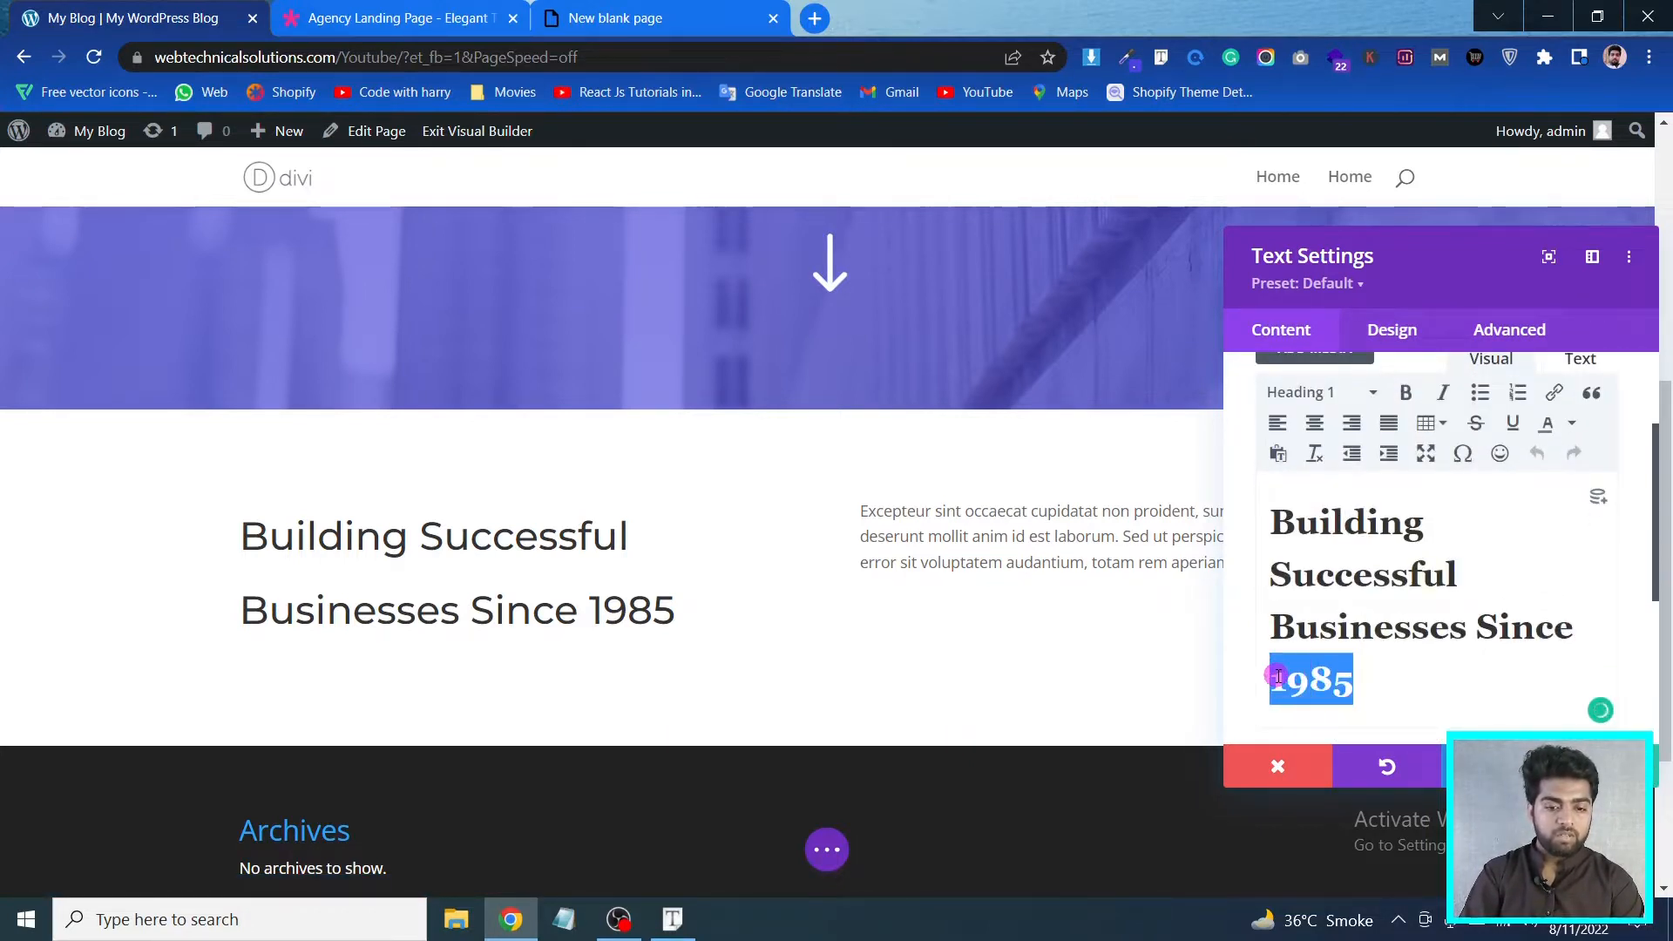
{"action": "left_click", "coordinate": [1406, 394]}
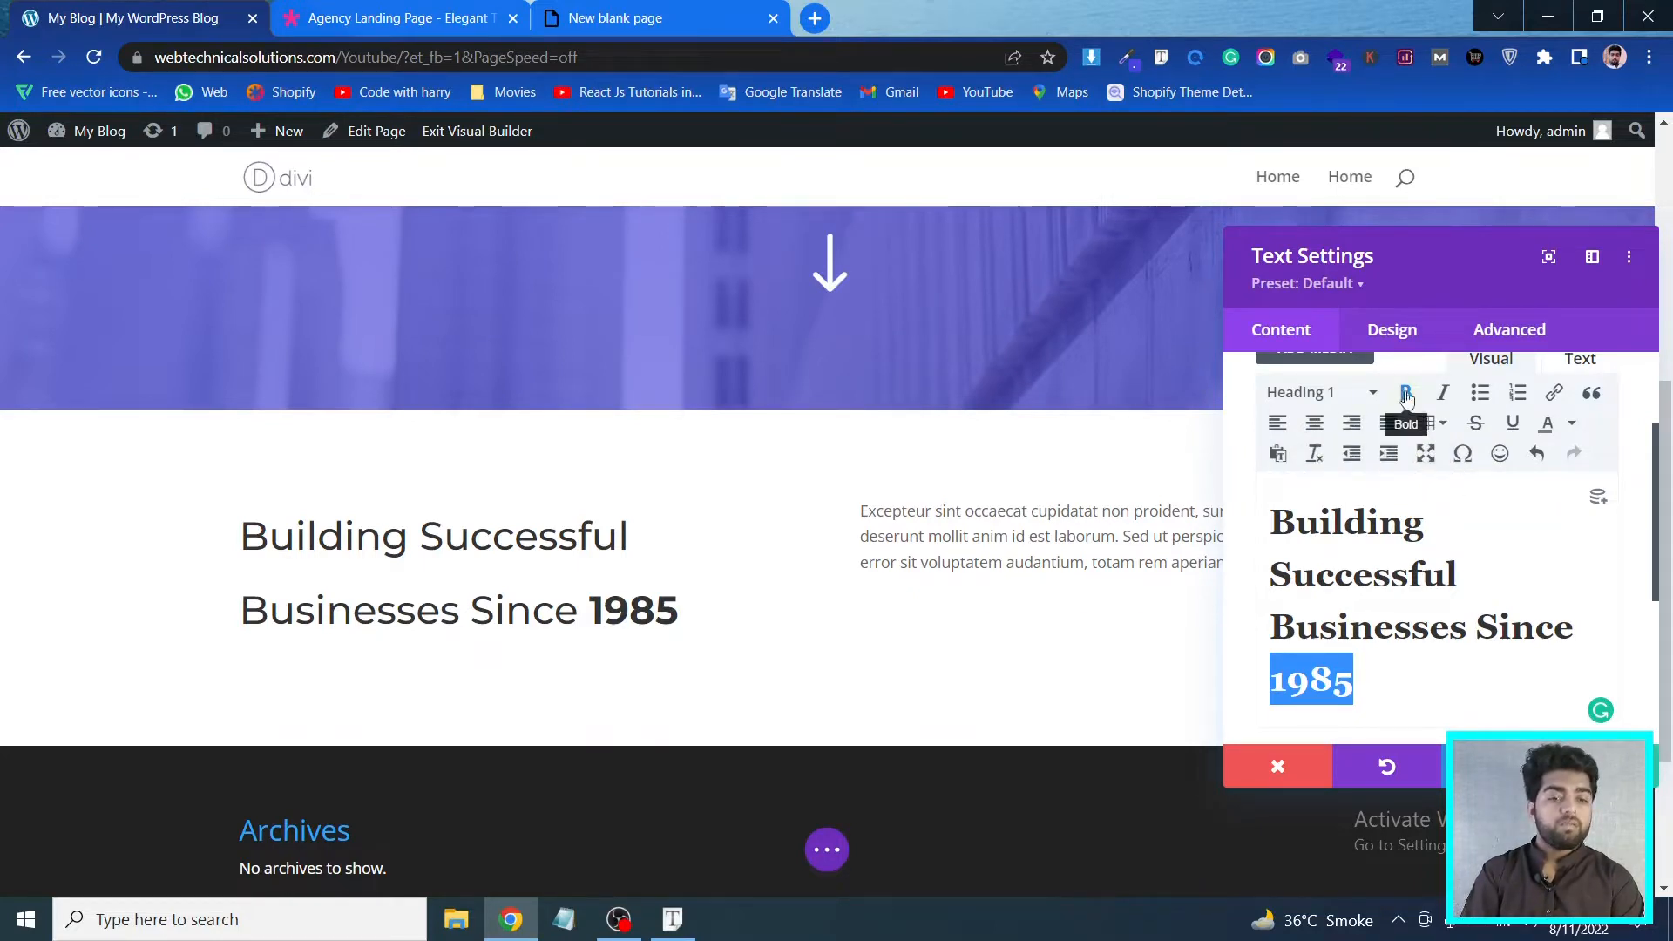
{"action": "left_click", "coordinate": [1546, 425]}
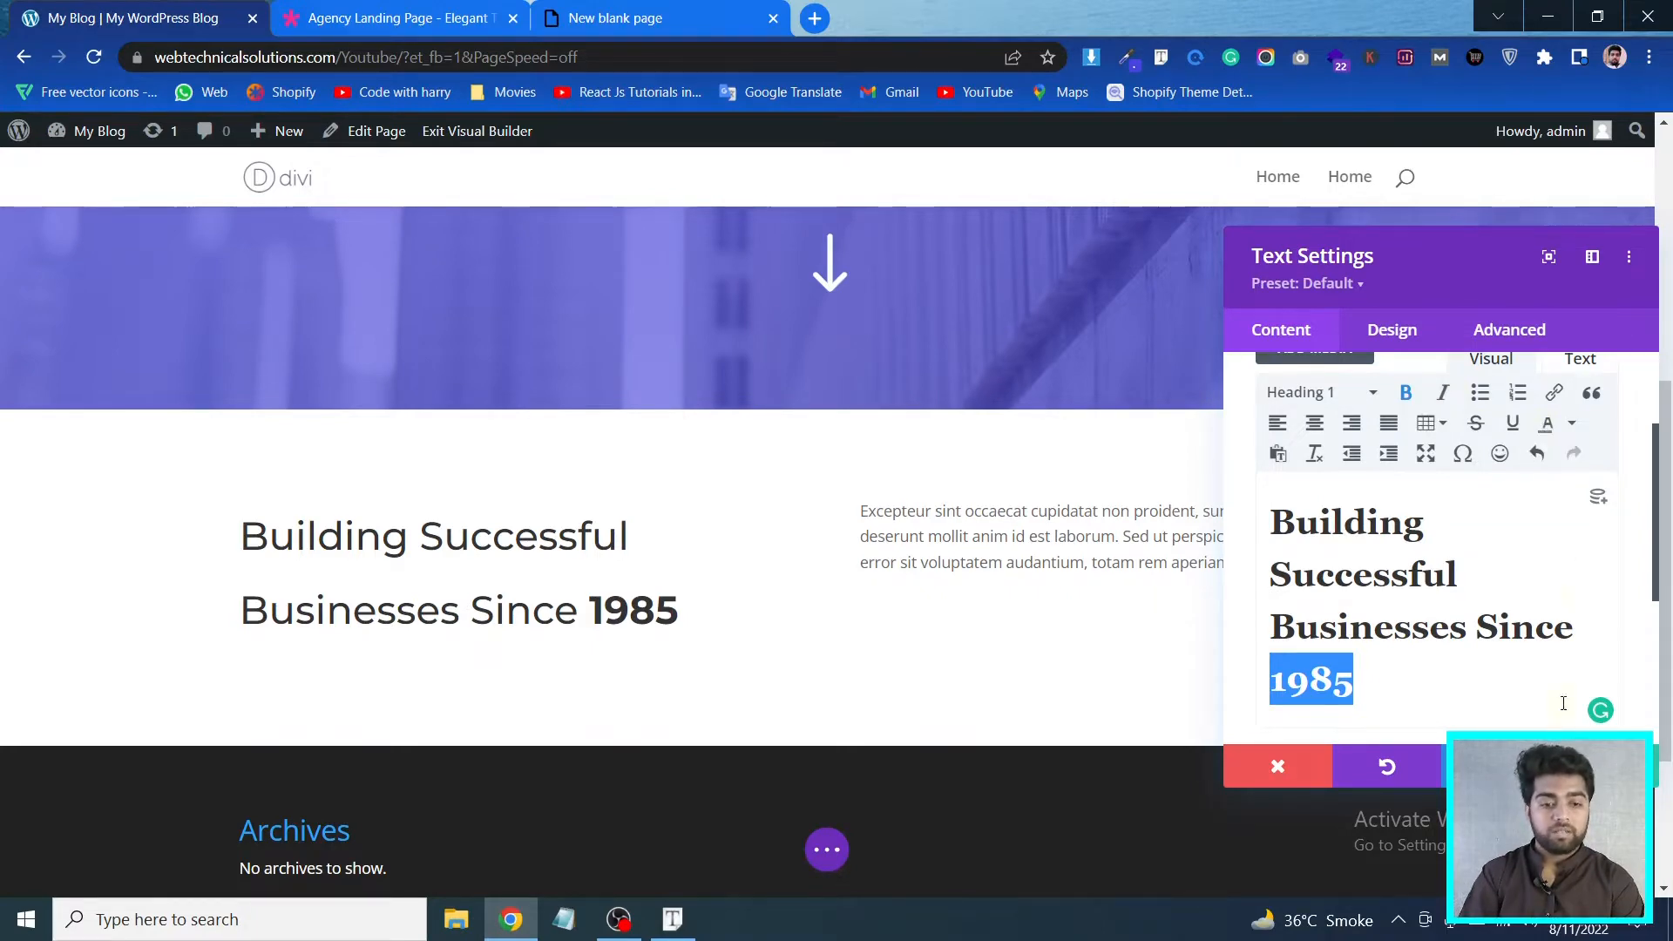
{"action": "left_click", "coordinate": [1604, 766]}
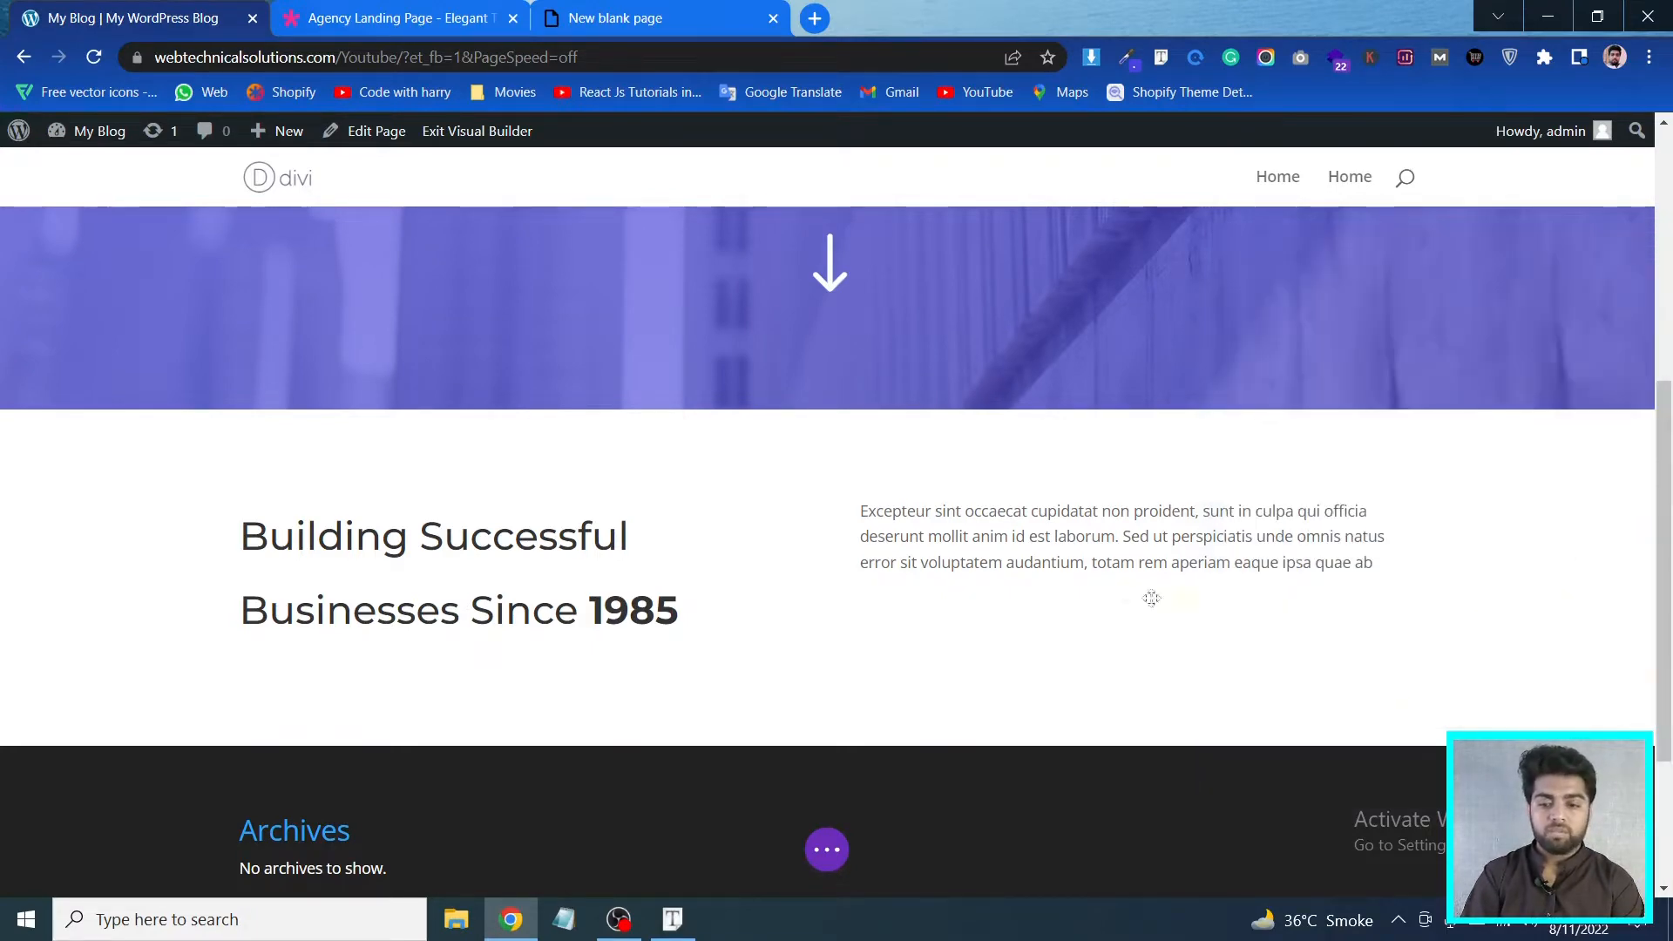
Inspect the demo's "Excepteur sint occaecat" paragraph with Font Finder to check its font family and size
{"action": "left_click", "coordinate": [407, 9]}
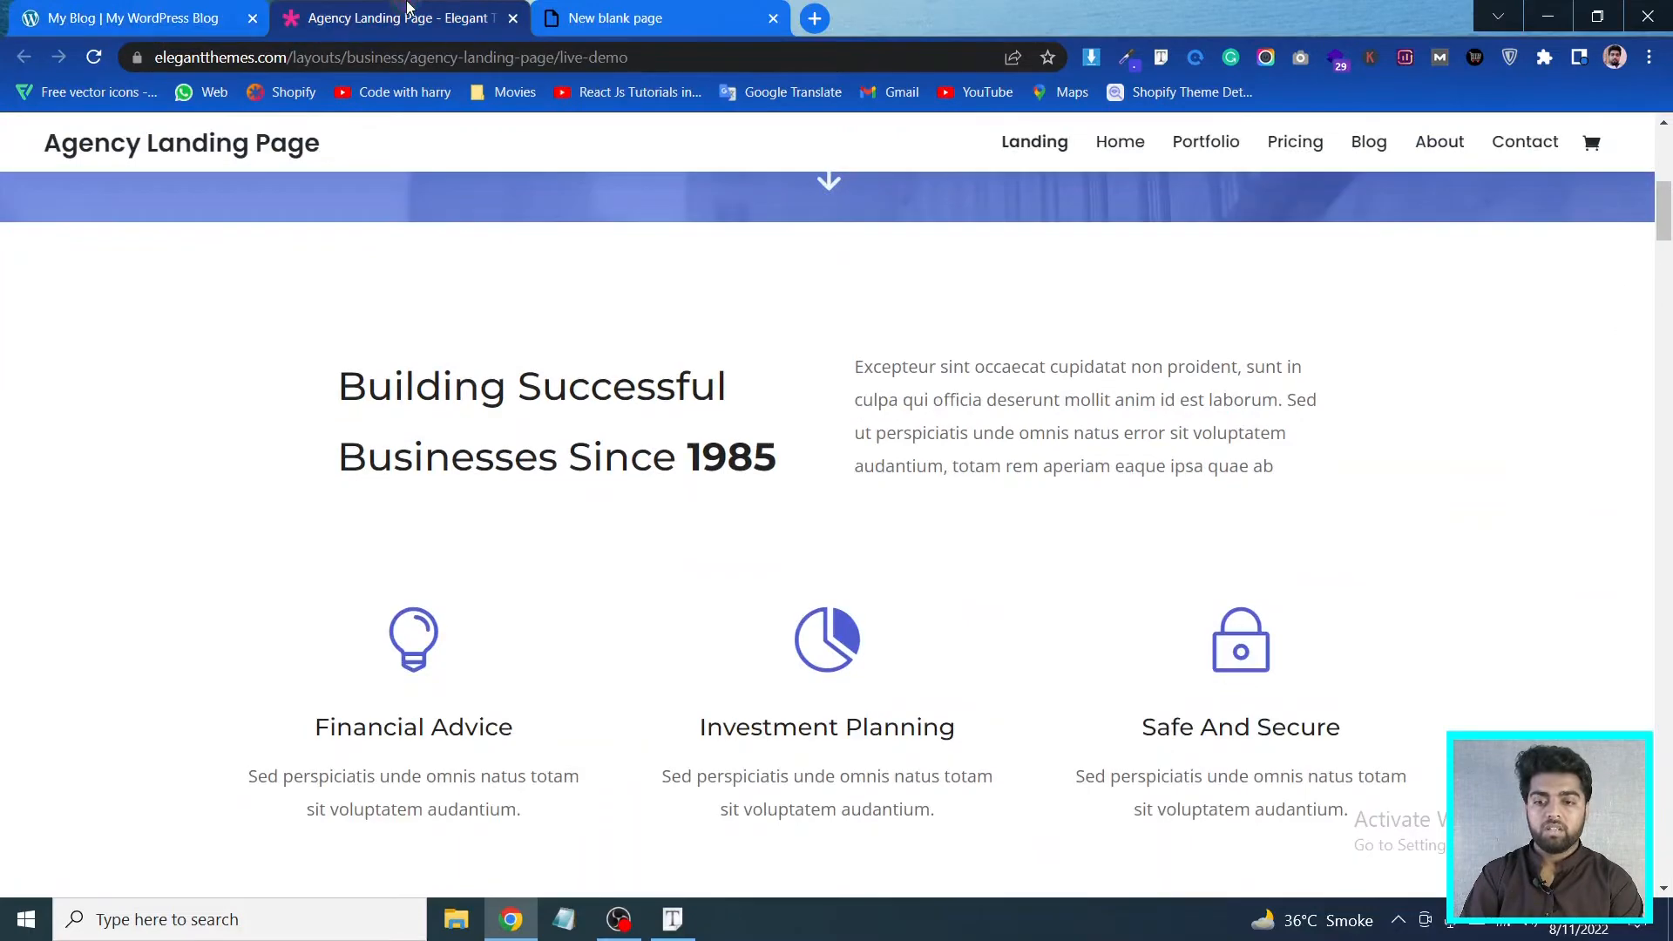
{"action": "left_click", "coordinate": [1161, 58]}
{"action": "left_click", "coordinate": [1045, 389]}
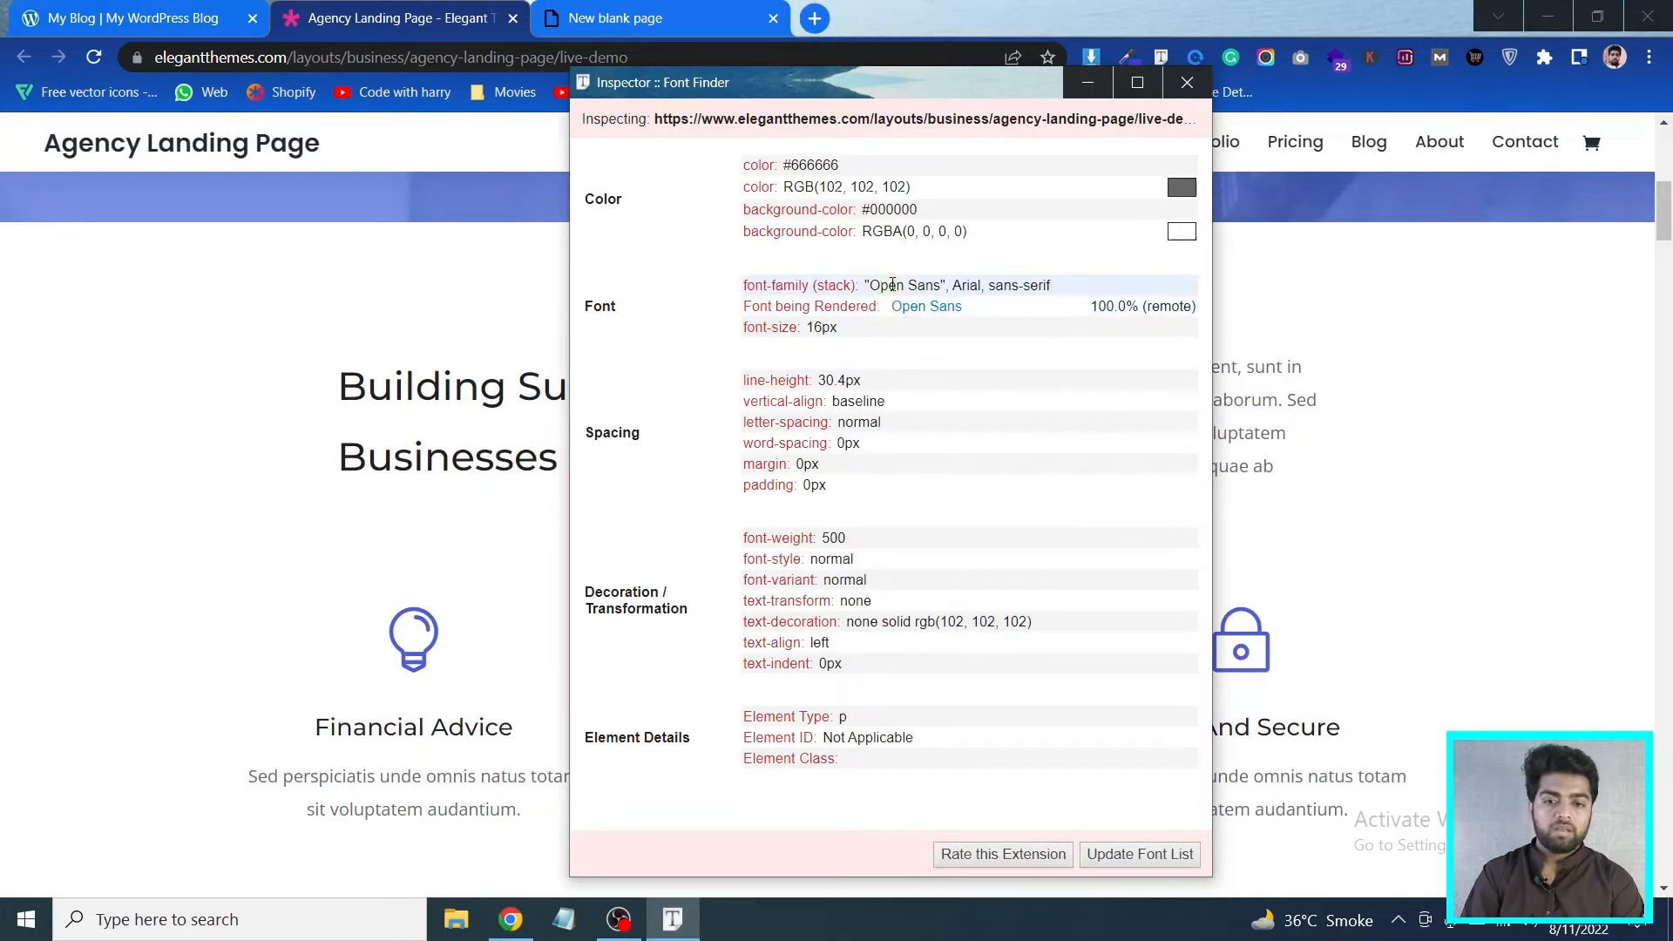
{"action": "left_click", "coordinate": [1186, 90]}
Open the second column's Text module design options and set the text font to Open Sans
{"action": "key", "text": "ctrl+1"}
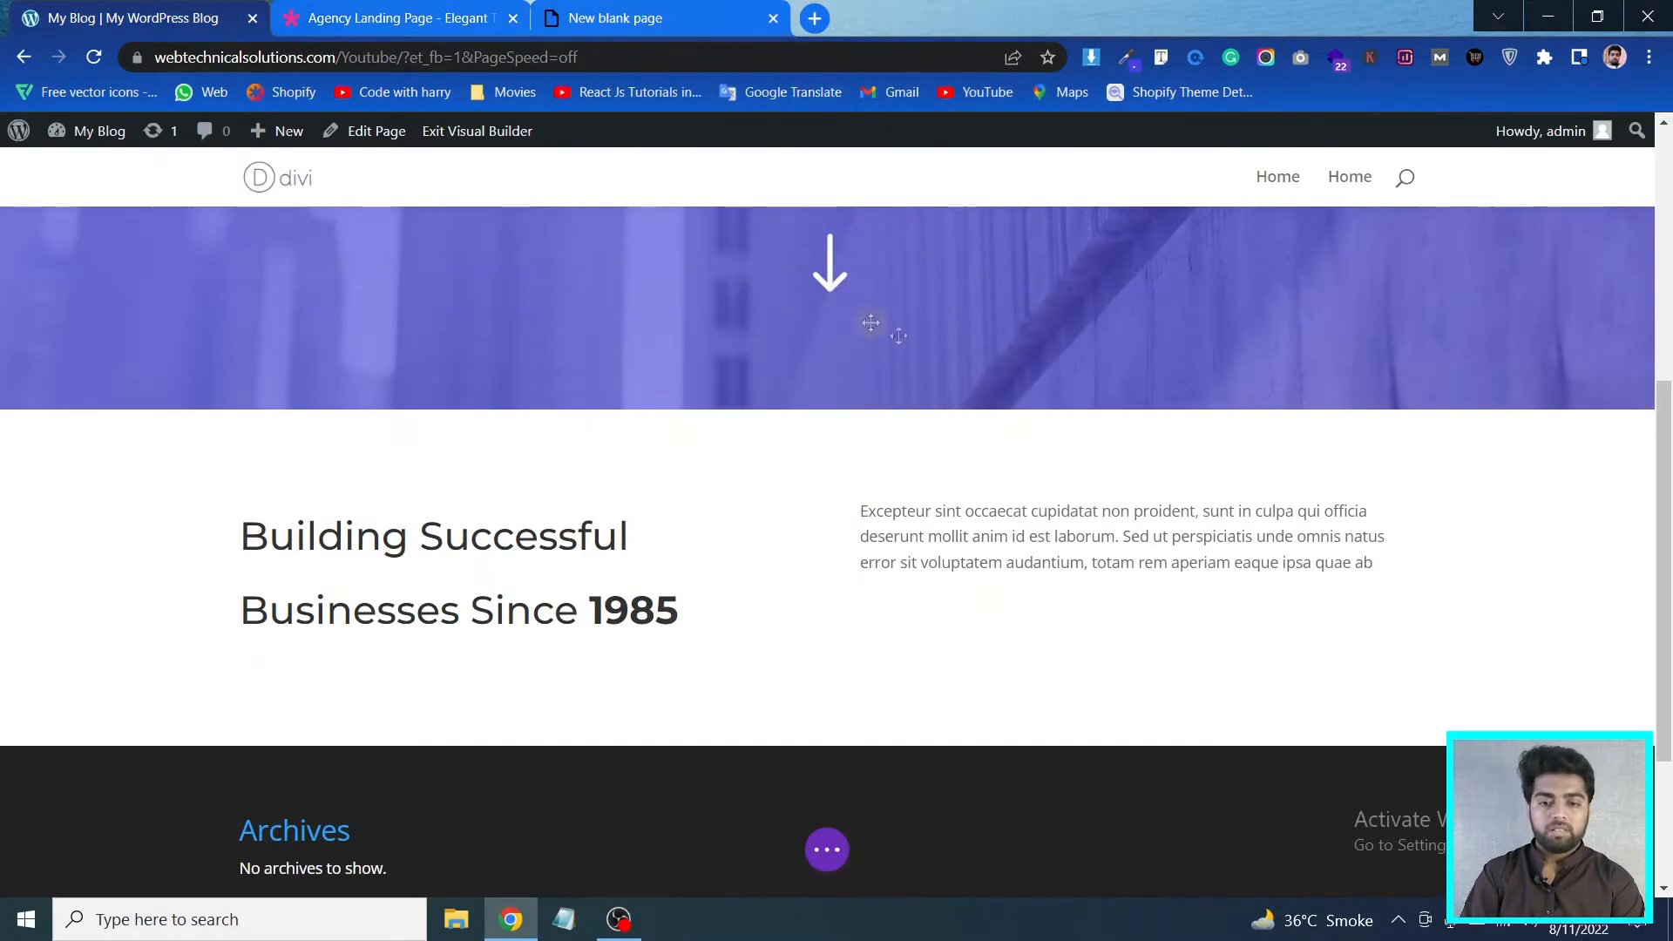
{"action": "left_click", "coordinate": [1100, 511]}
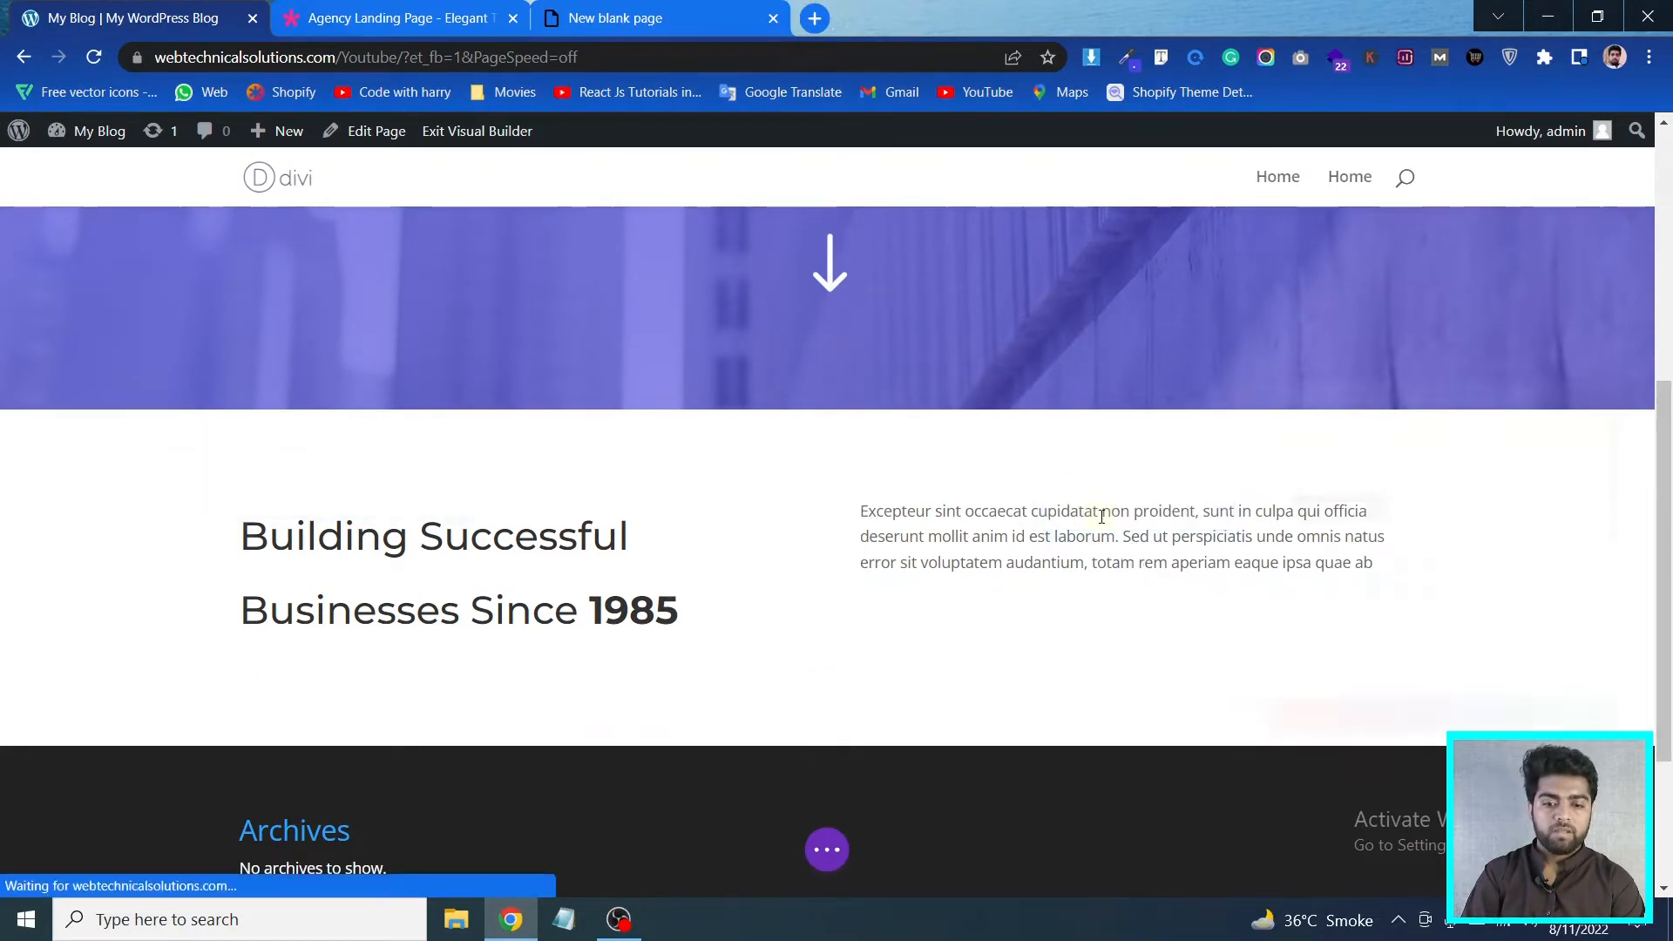
{"action": "left_click", "coordinate": [1391, 329]}
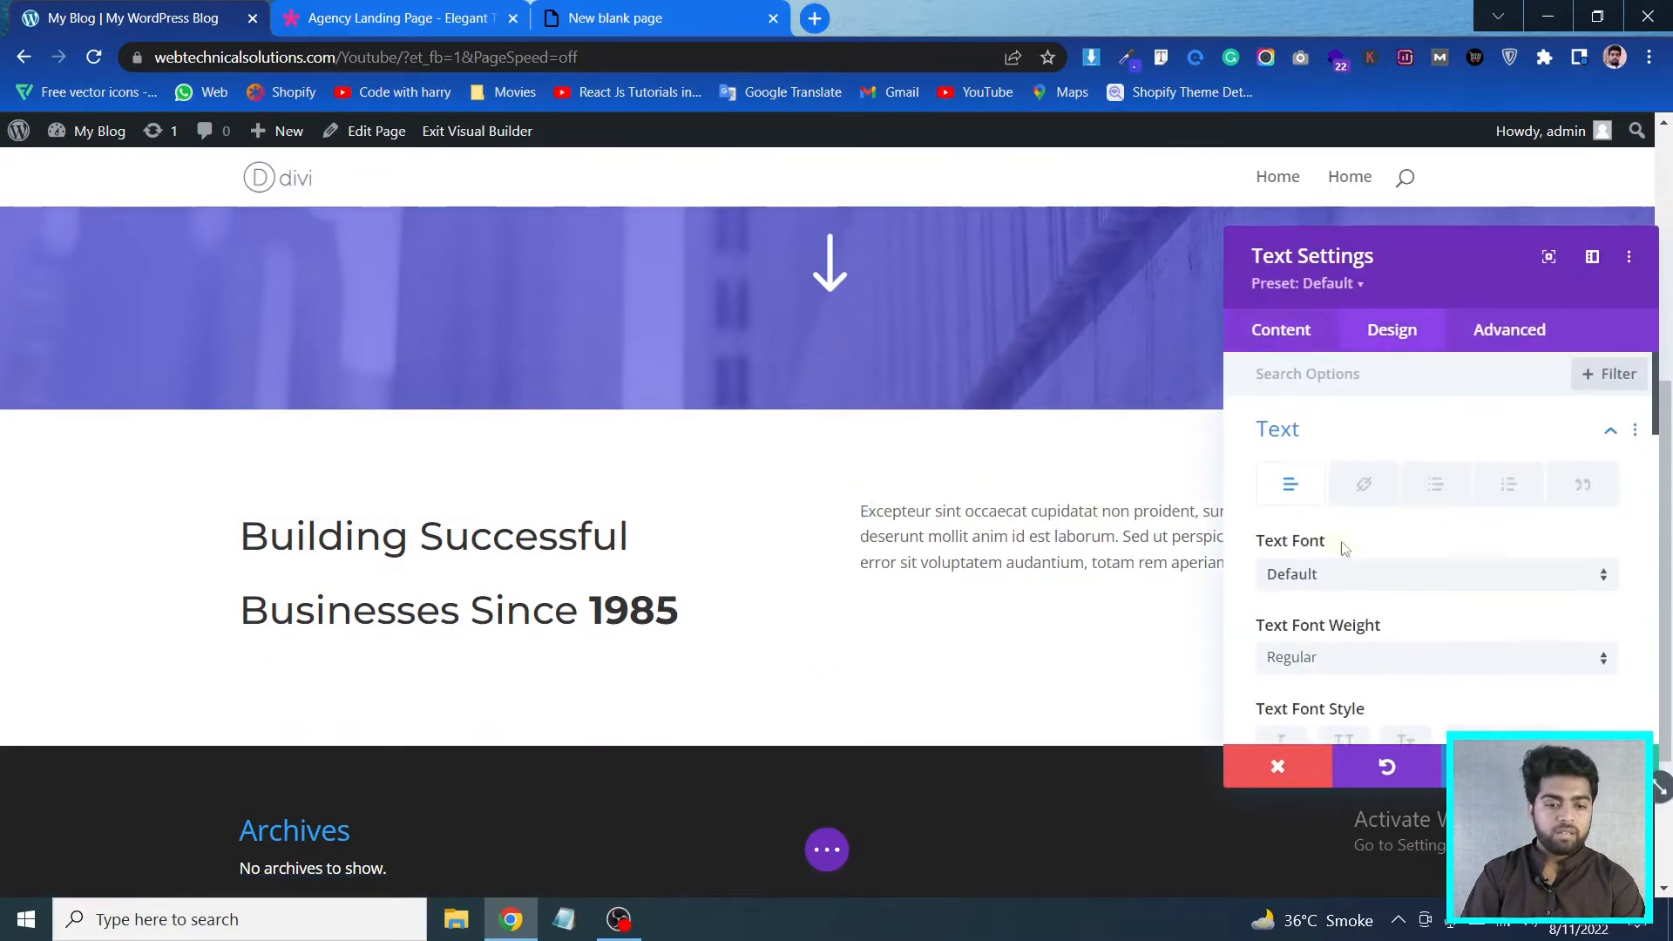
{"action": "left_click", "coordinate": [1385, 579]}
{"action": "type", "text": "op"}
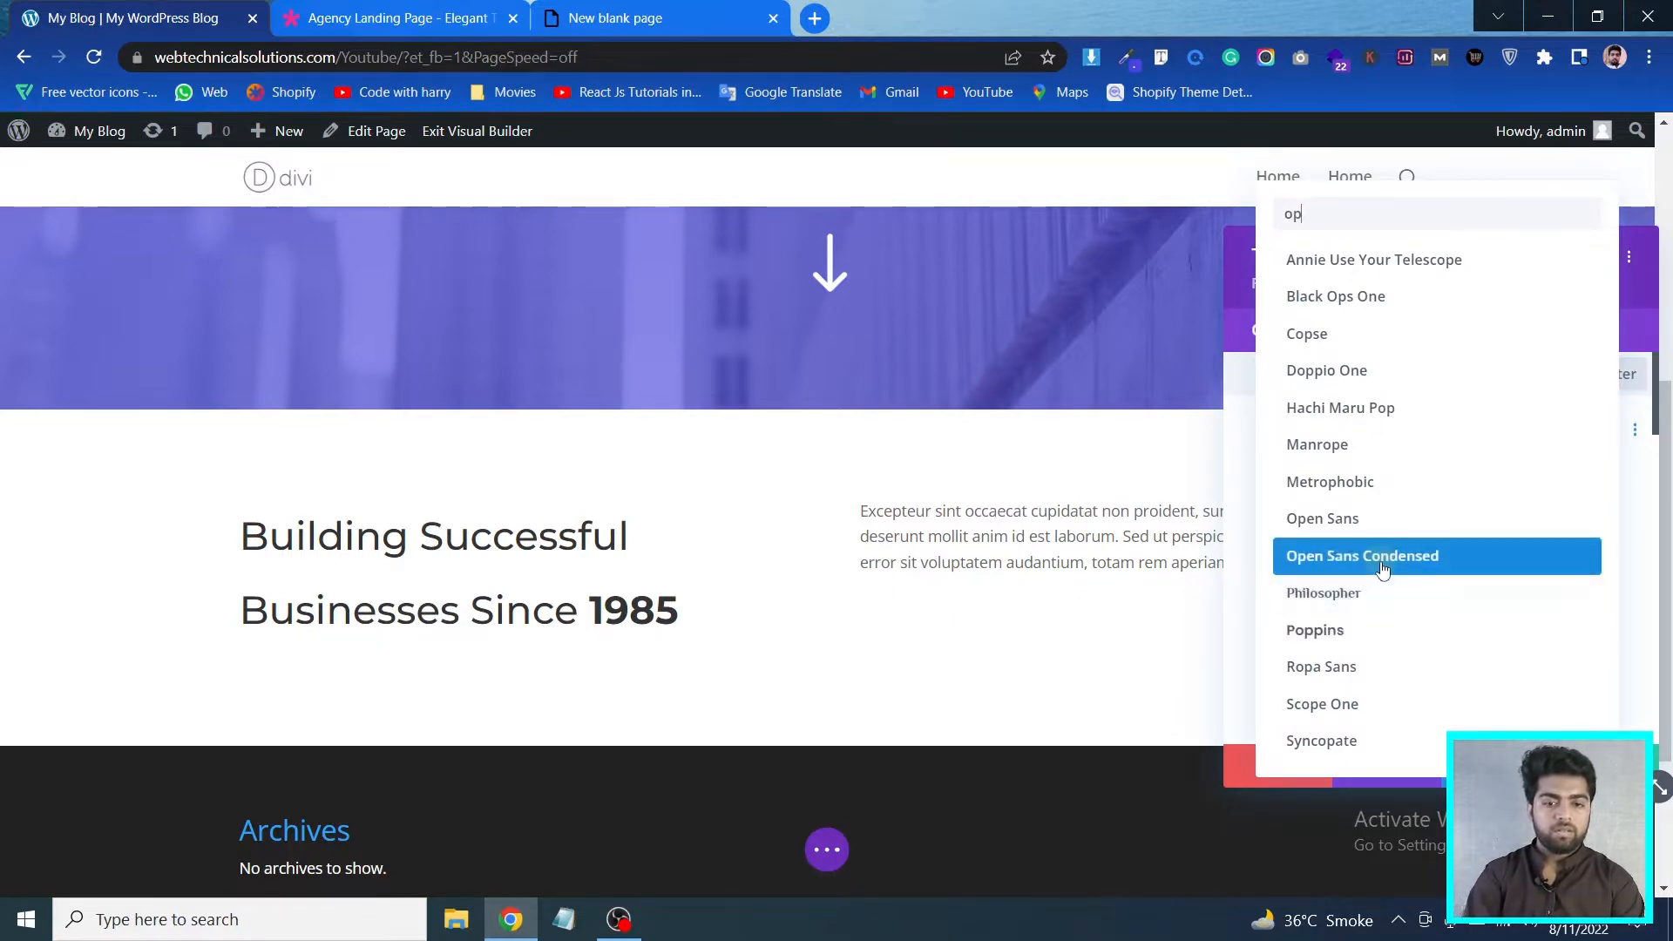
{"action": "type", "text": "en"}
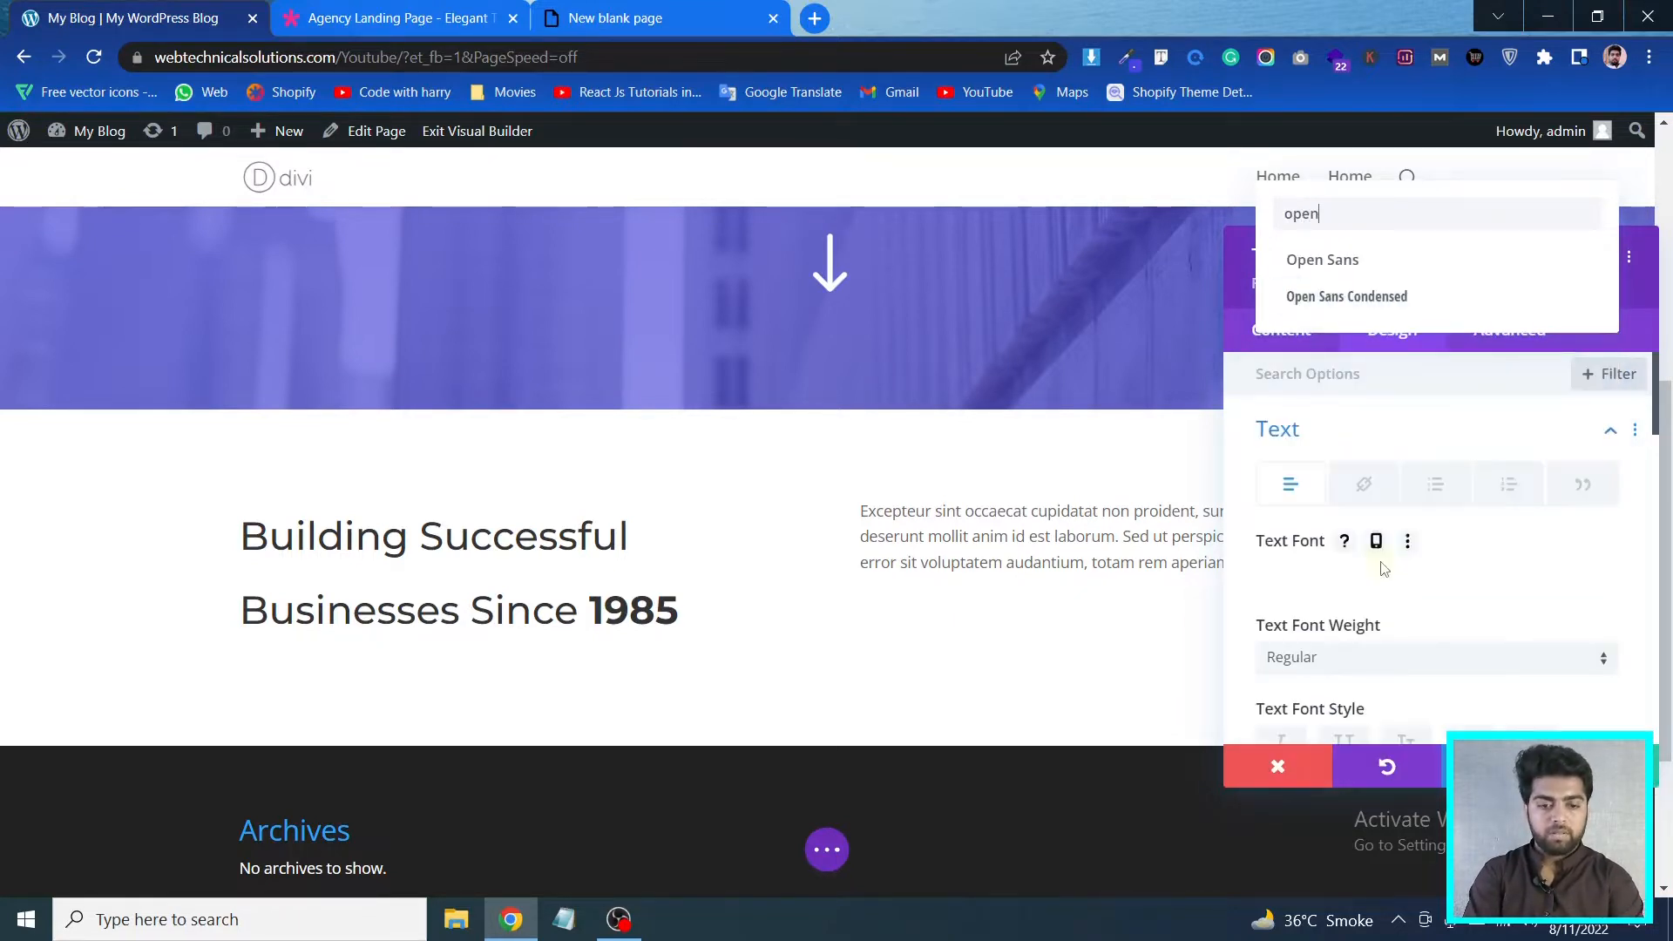
{"action": "left_click", "coordinate": [1356, 274]}
Set the second column's text size to 16px and compare the paragraph with the demo
{"action": "scroll", "coordinate": [1394, 477], "scroll_direction": "down", "scroll_amount": 3}
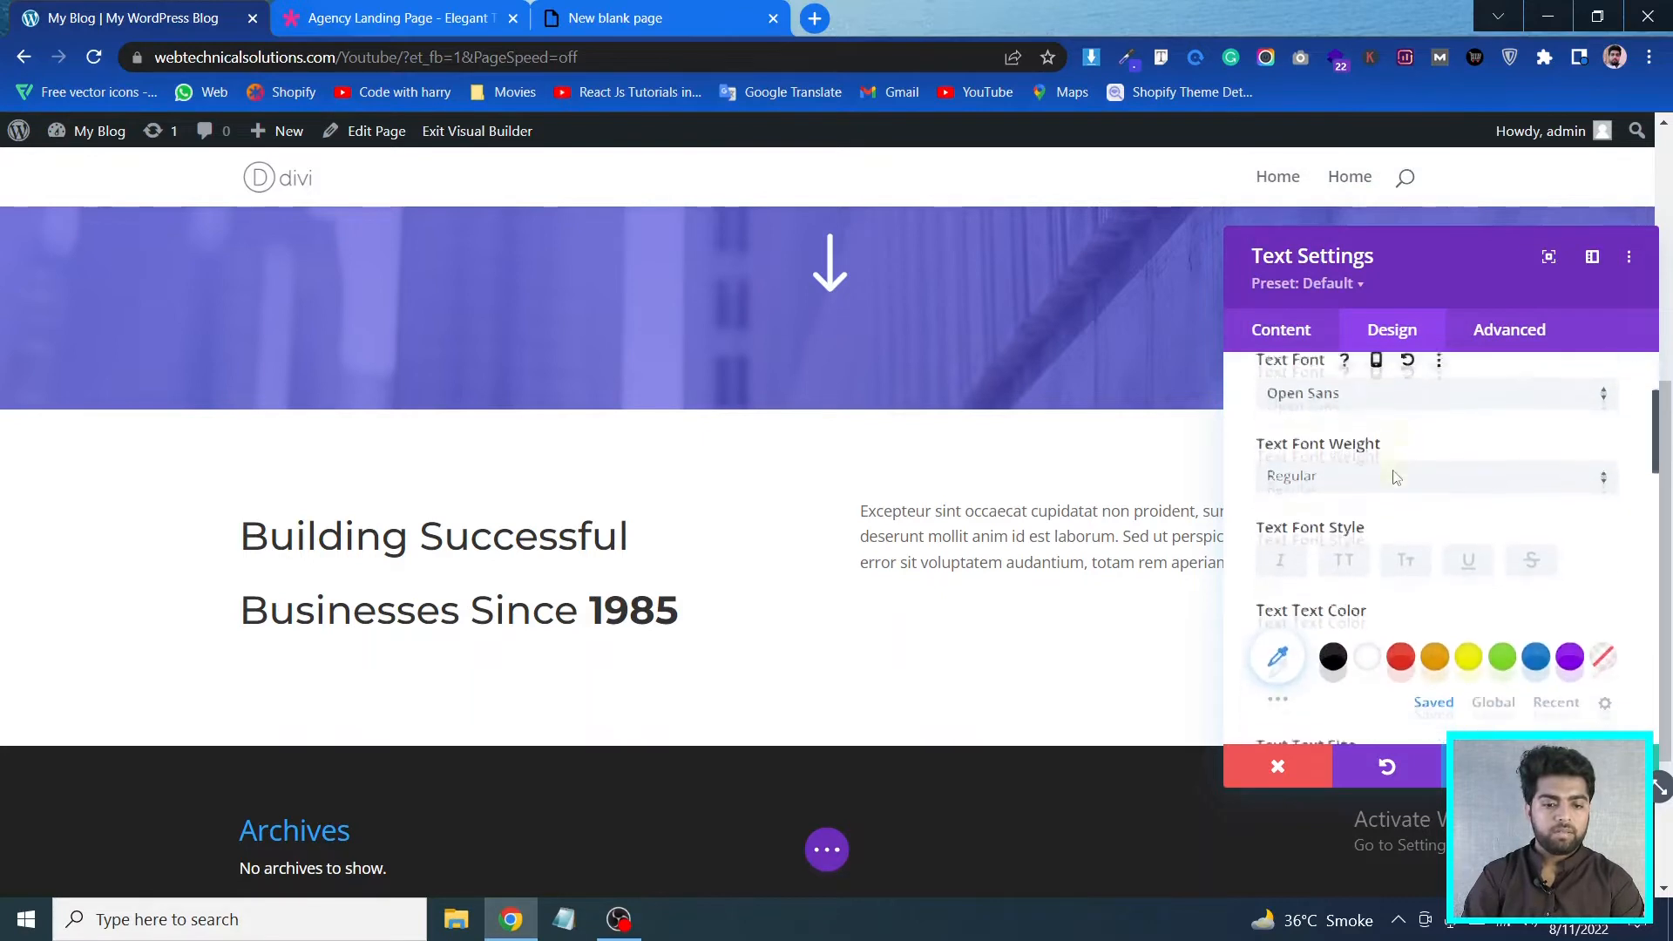
{"action": "scroll", "coordinate": [1394, 478], "scroll_direction": "down", "scroll_amount": 1}
{"action": "left_click", "coordinate": [1607, 612]}
{"action": "left_click", "coordinate": [1607, 612]}
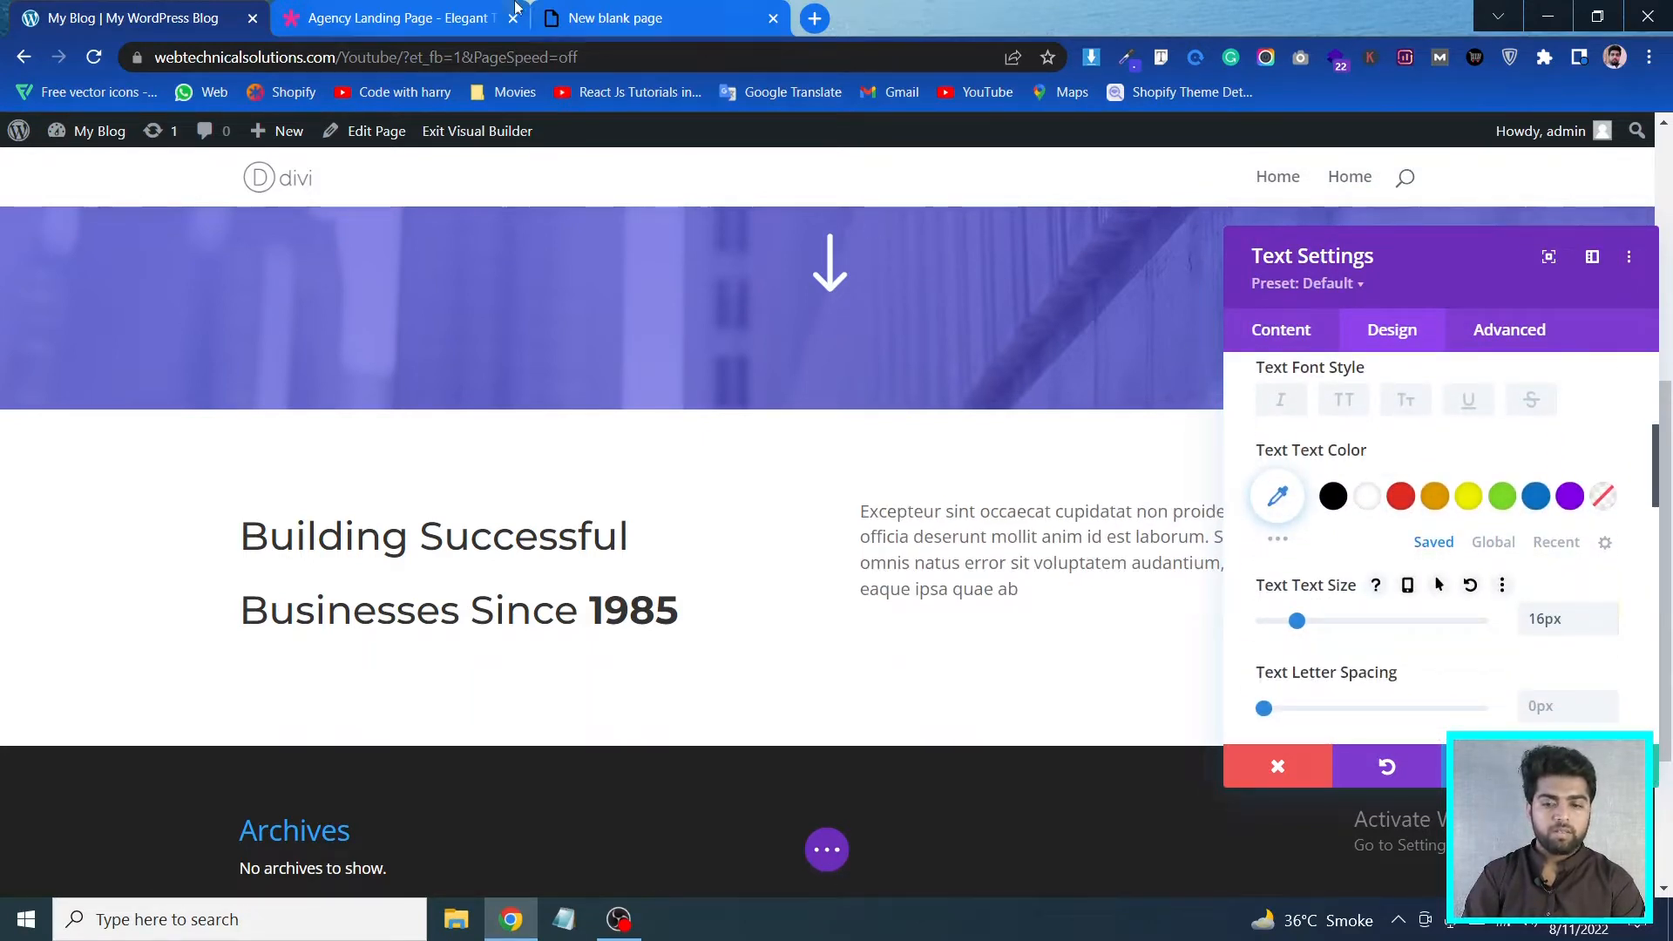
{"action": "left_click", "coordinate": [419, 17]}
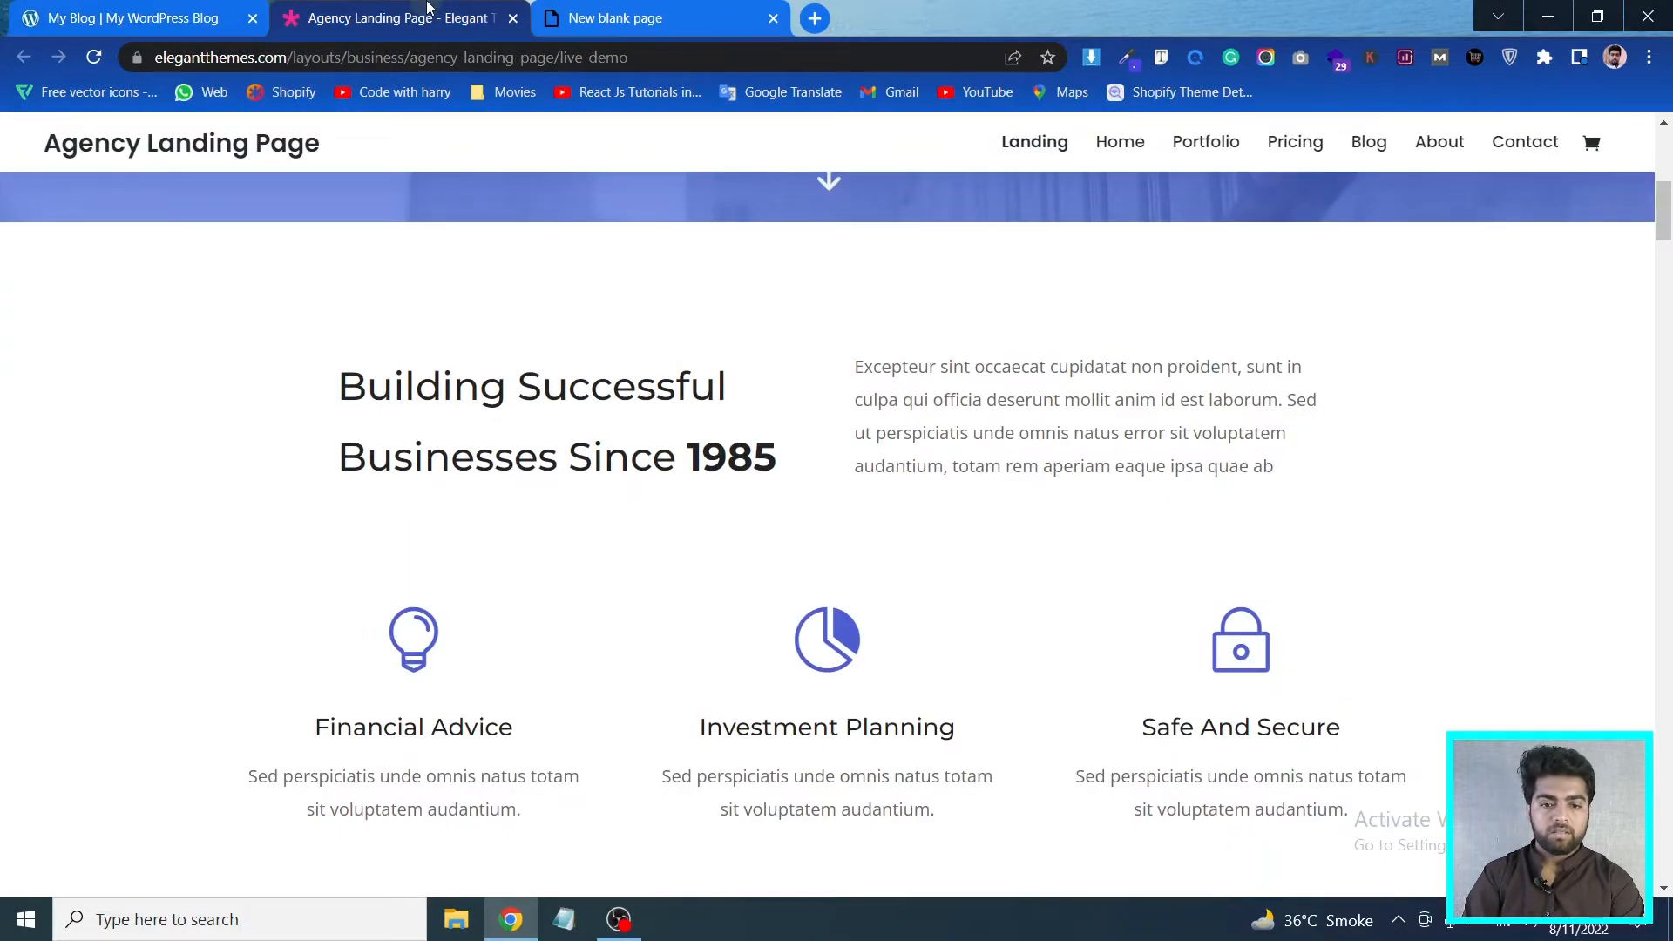
{"action": "left_click", "coordinate": [85, 9]}
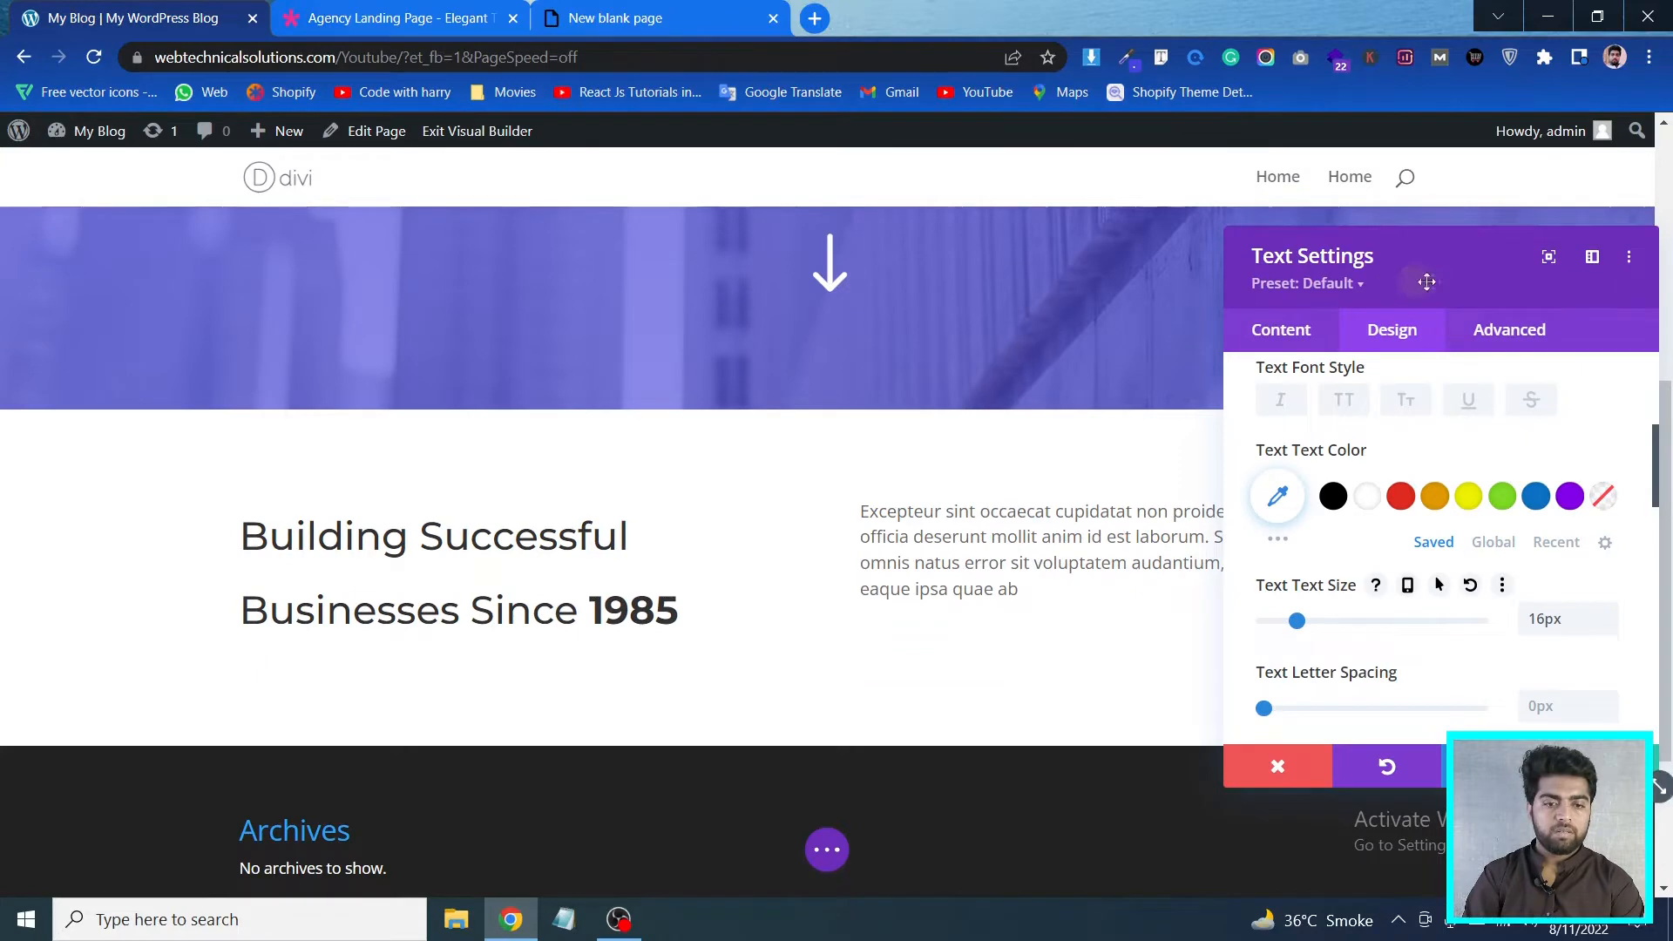
Try a 1px letter spacing on the second column's paragraph, compare it with the demo, and set it back to 0px
{"action": "left_click_drag", "start_coordinate": [578, 274], "coordinate": [452, 280]}
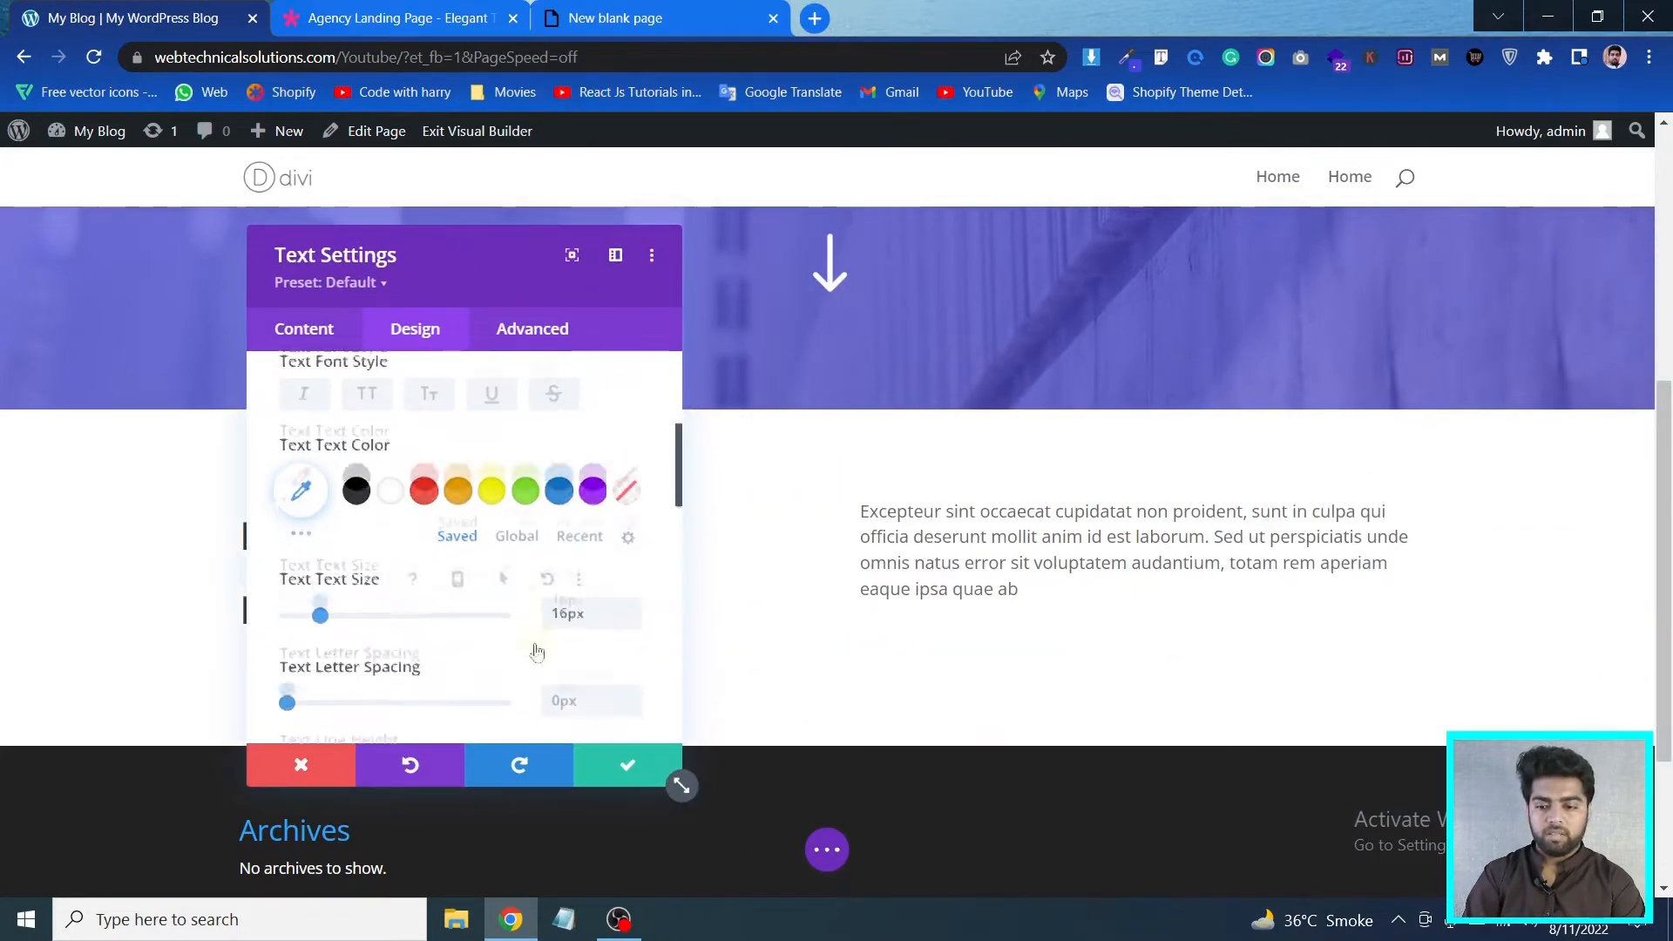
{"action": "scroll", "coordinate": [669, 541], "scroll_direction": "down", "scroll_amount": 3}
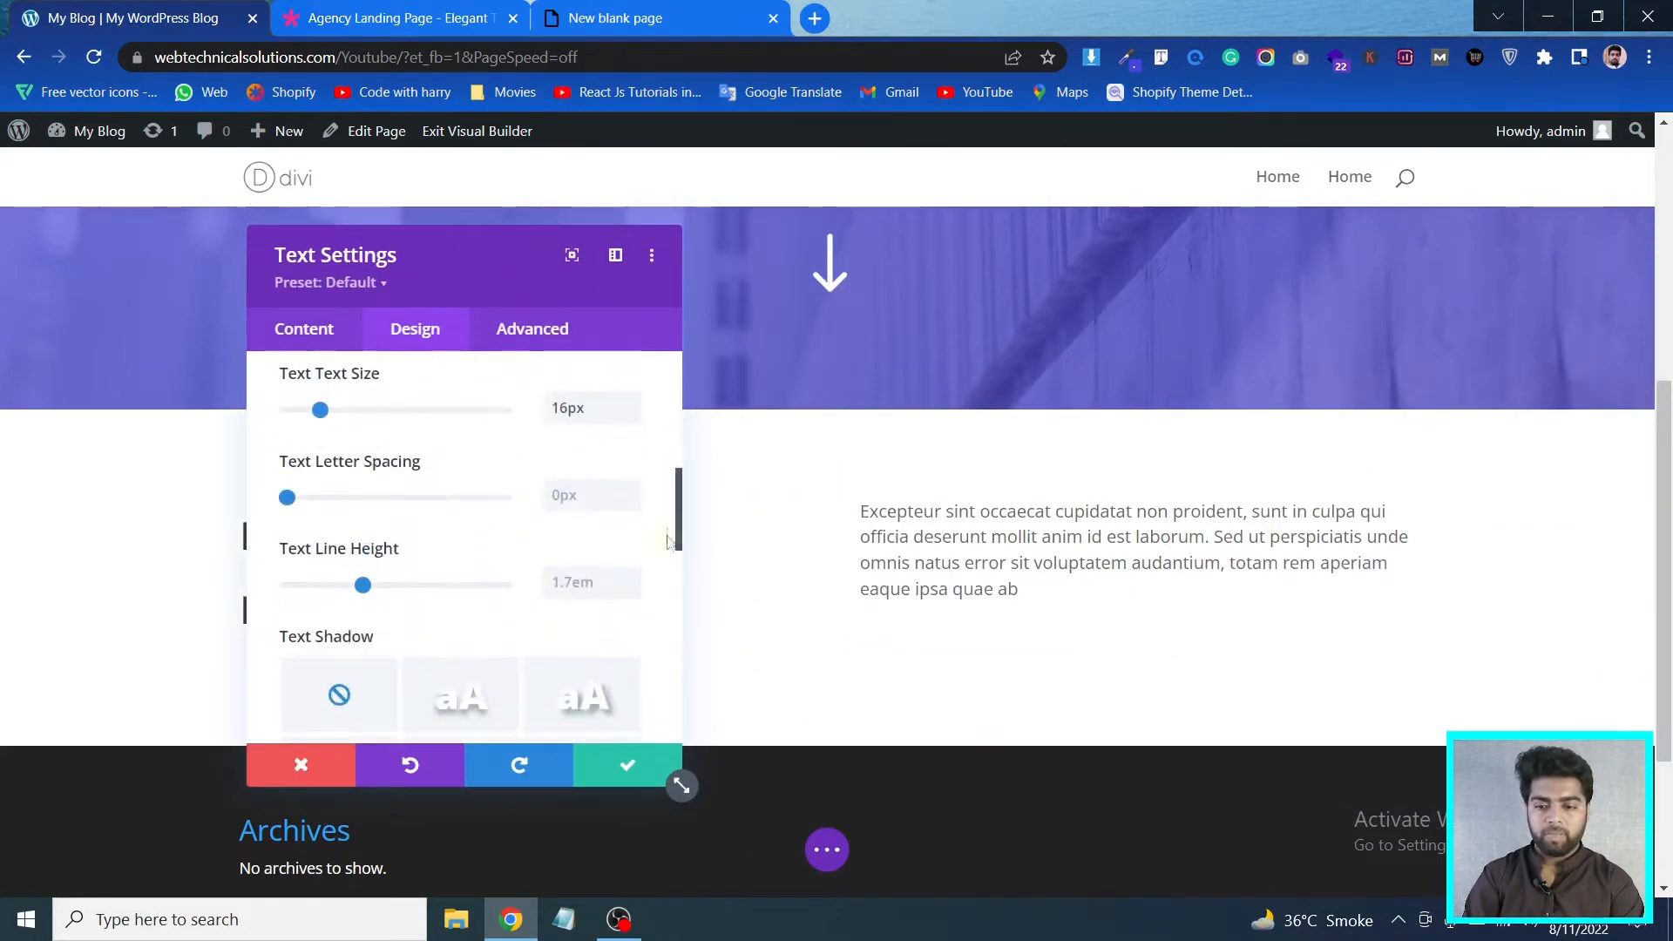
{"action": "left_click", "coordinate": [631, 493]}
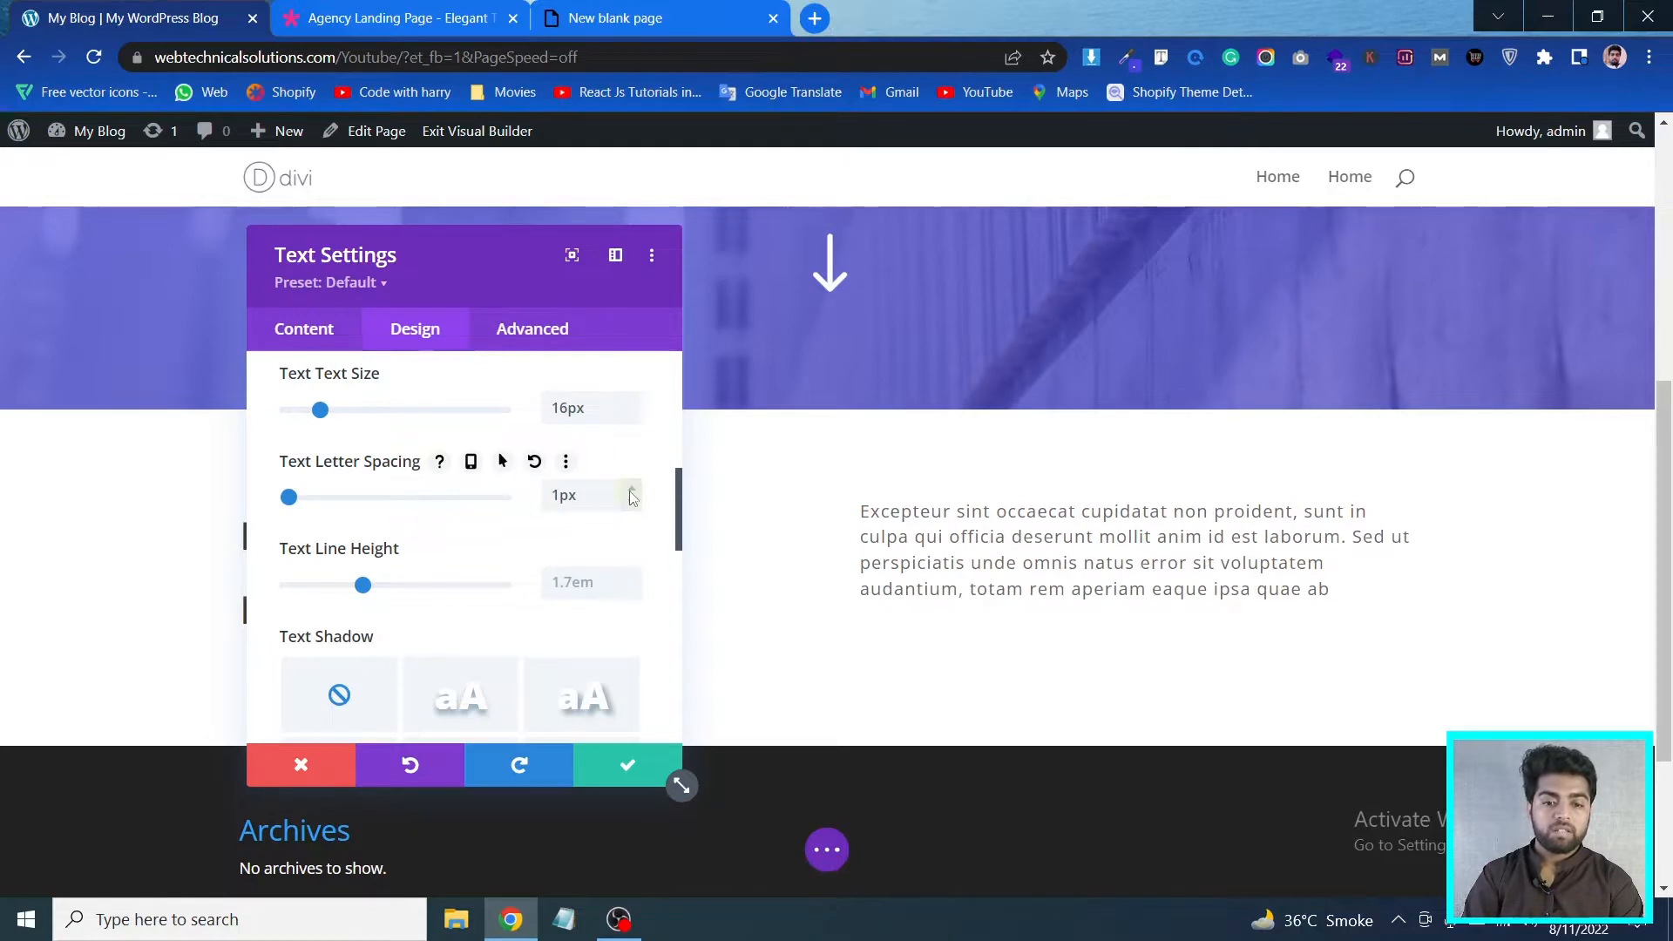
{"action": "left_click", "coordinate": [355, 9]}
{"action": "left_click", "coordinate": [156, 9]}
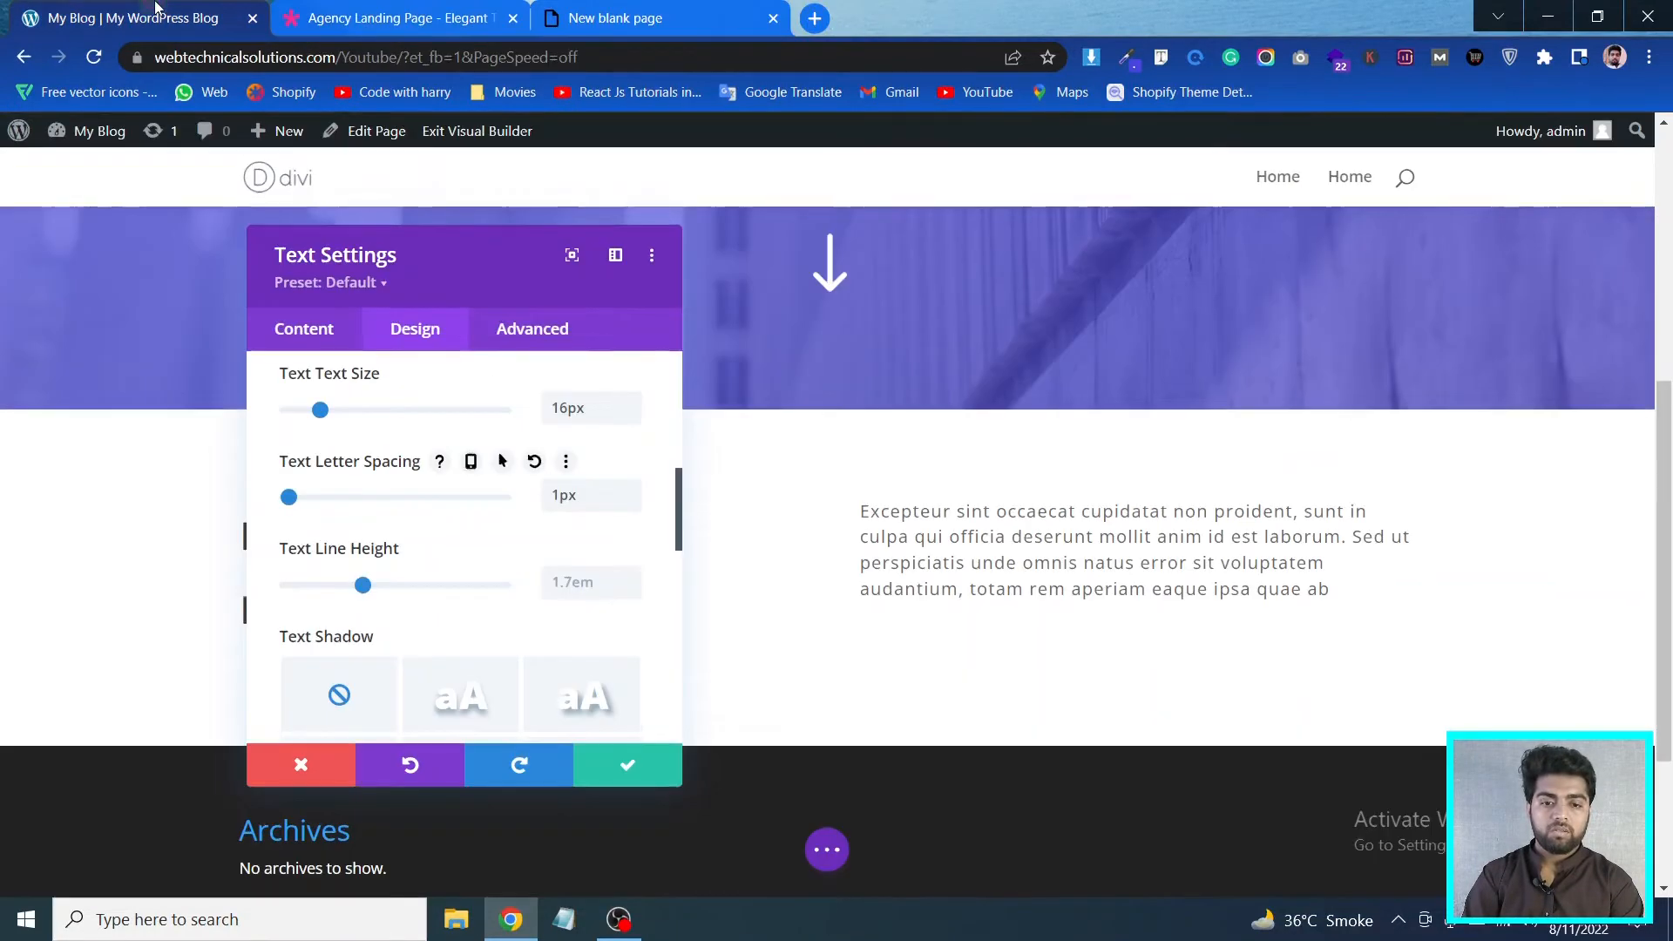
{"action": "left_click", "coordinate": [629, 503]}
{"action": "scroll", "coordinate": [623, 549], "scroll_direction": "up", "scroll_amount": 1}
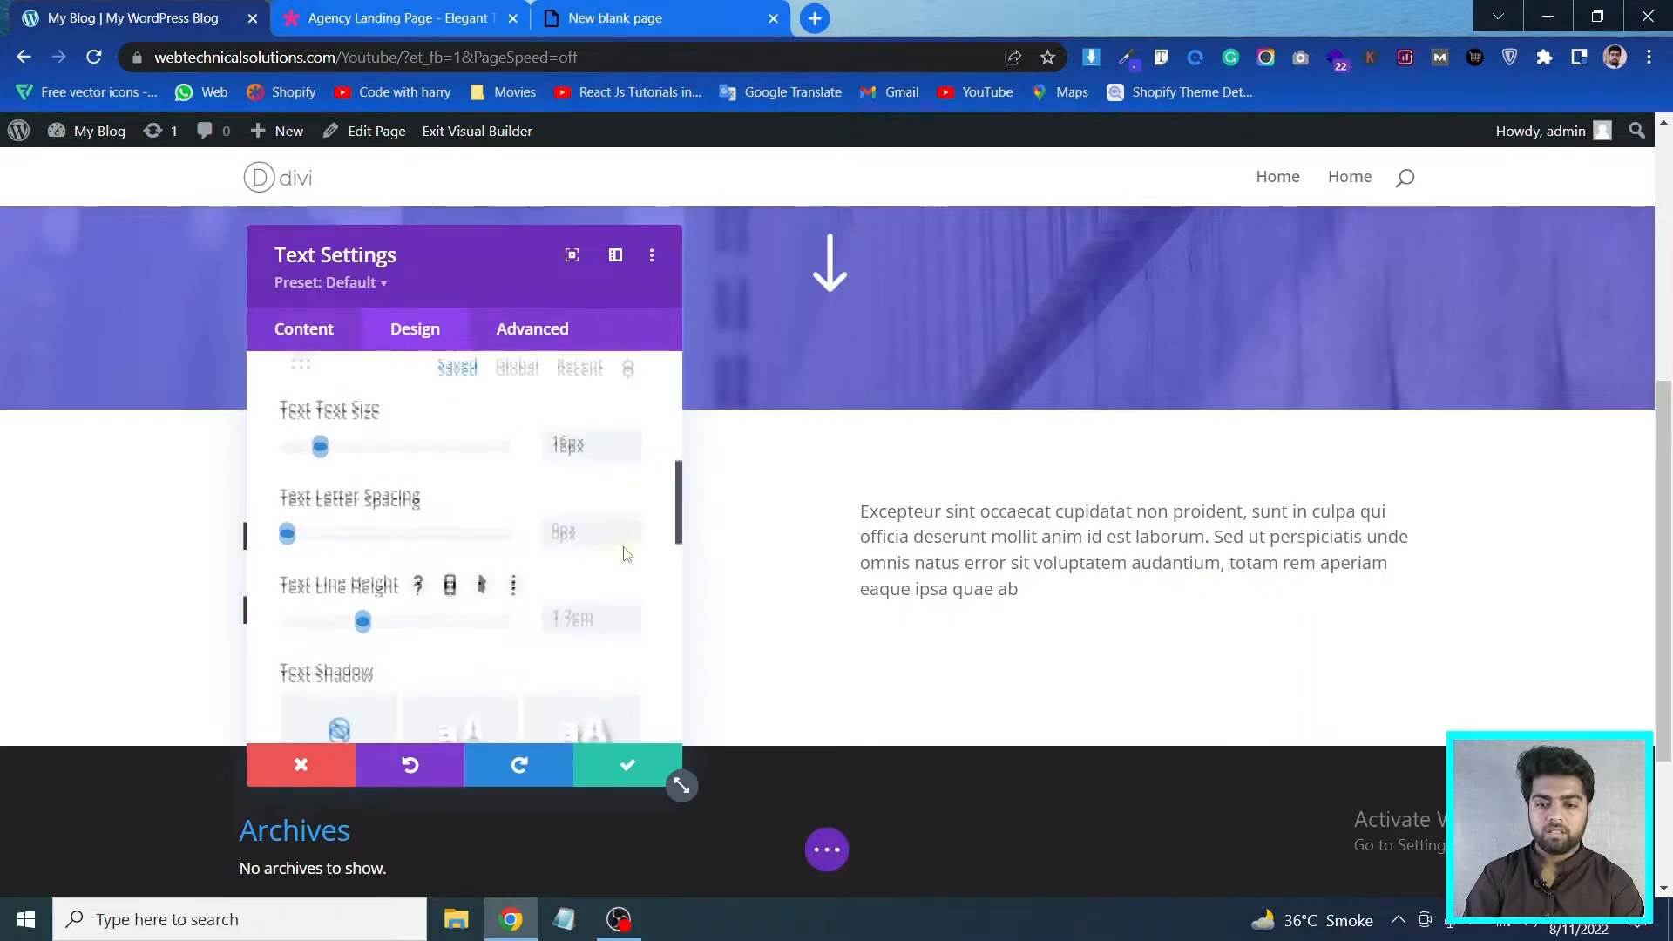
Try an 18px text size on the second column's paragraph and compare it with the demo
{"action": "left_click", "coordinate": [629, 442]}
{"action": "left_click", "coordinate": [630, 442]}
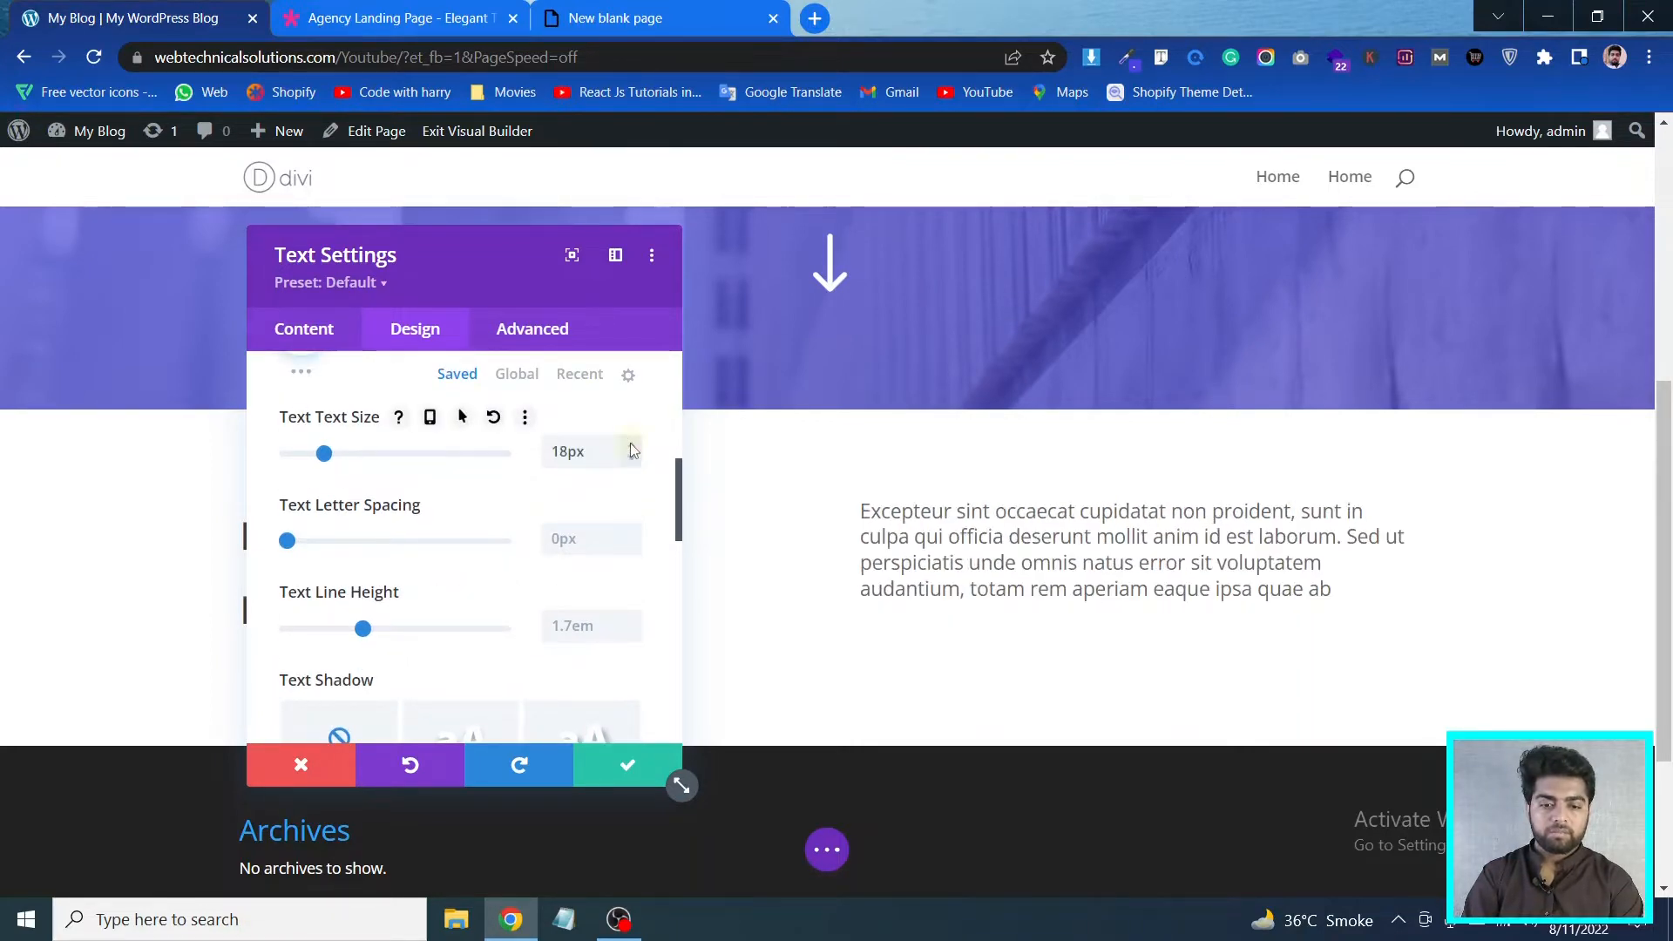
{"action": "left_click", "coordinate": [341, 9]}
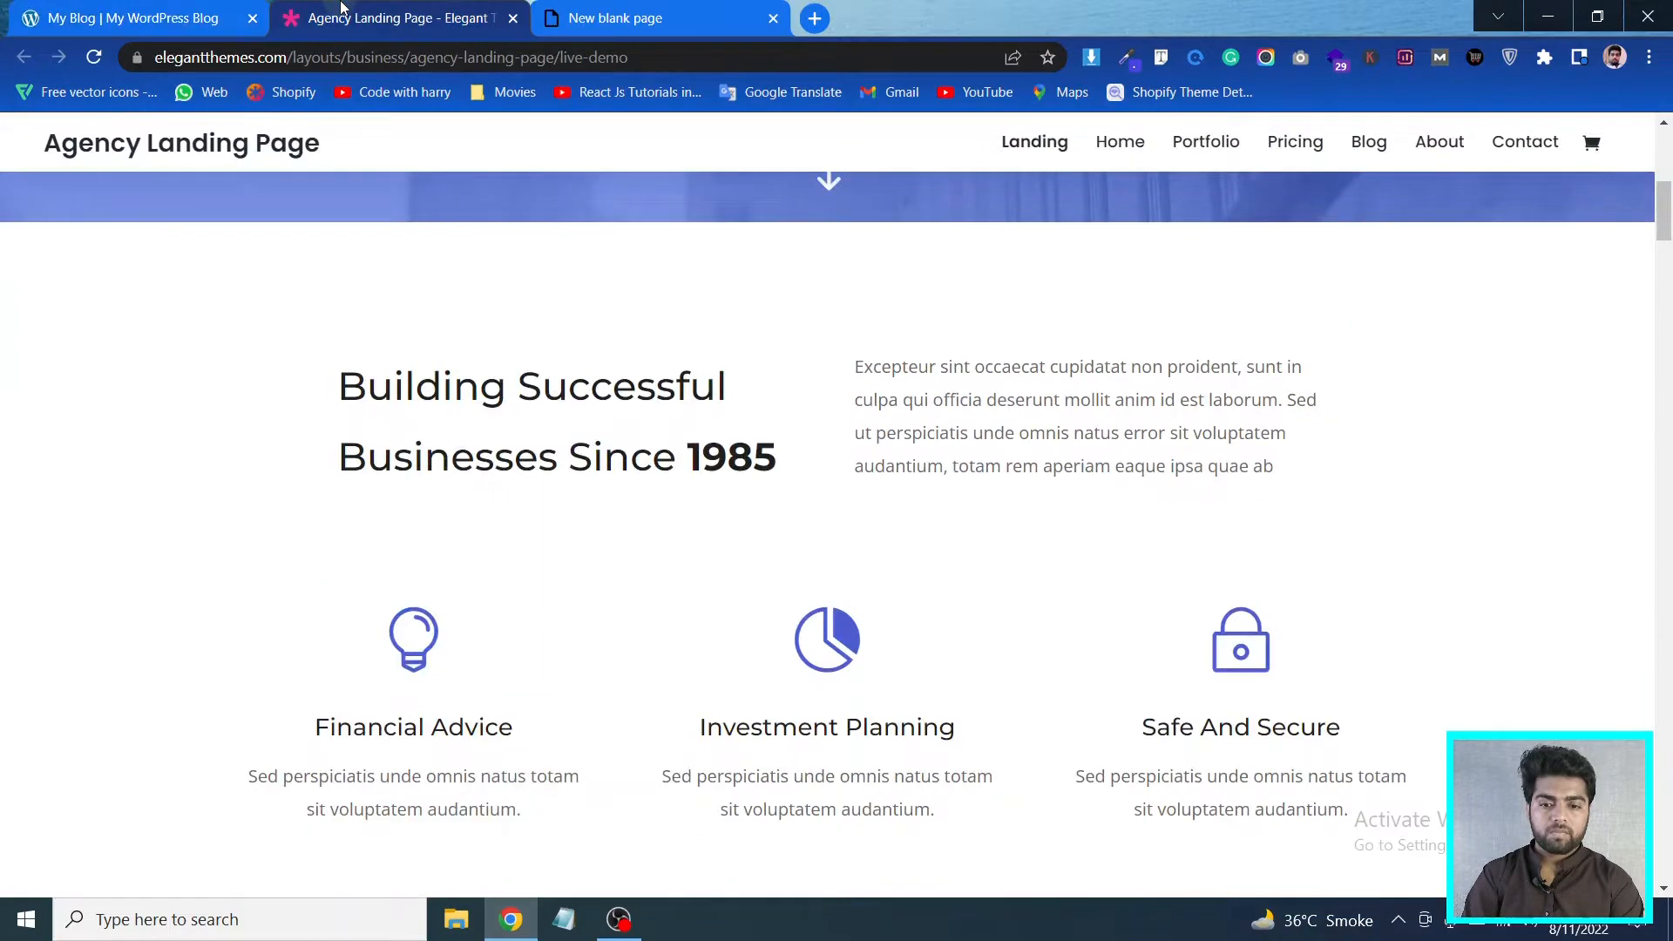
{"action": "left_click", "coordinate": [157, 10]}
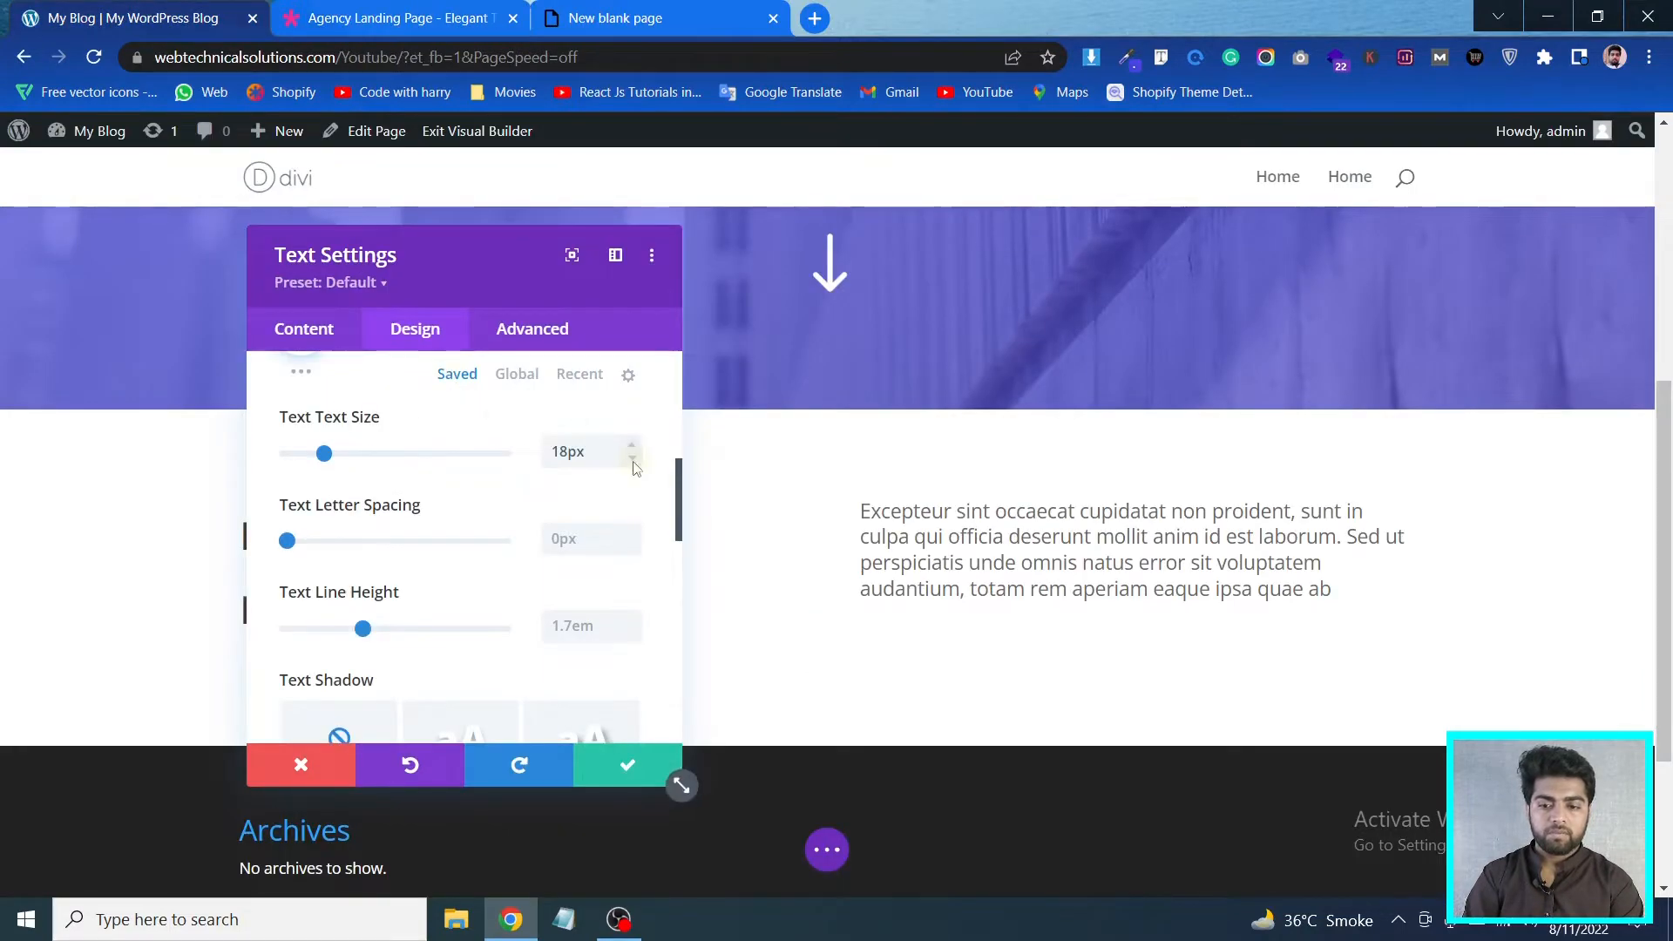
Set the second column's text size to 17px, save the module, and compare the section with the demo
{"action": "left_click", "coordinate": [631, 458]}
{"action": "scroll", "coordinate": [549, 476], "scroll_direction": "up", "scroll_amount": 3}
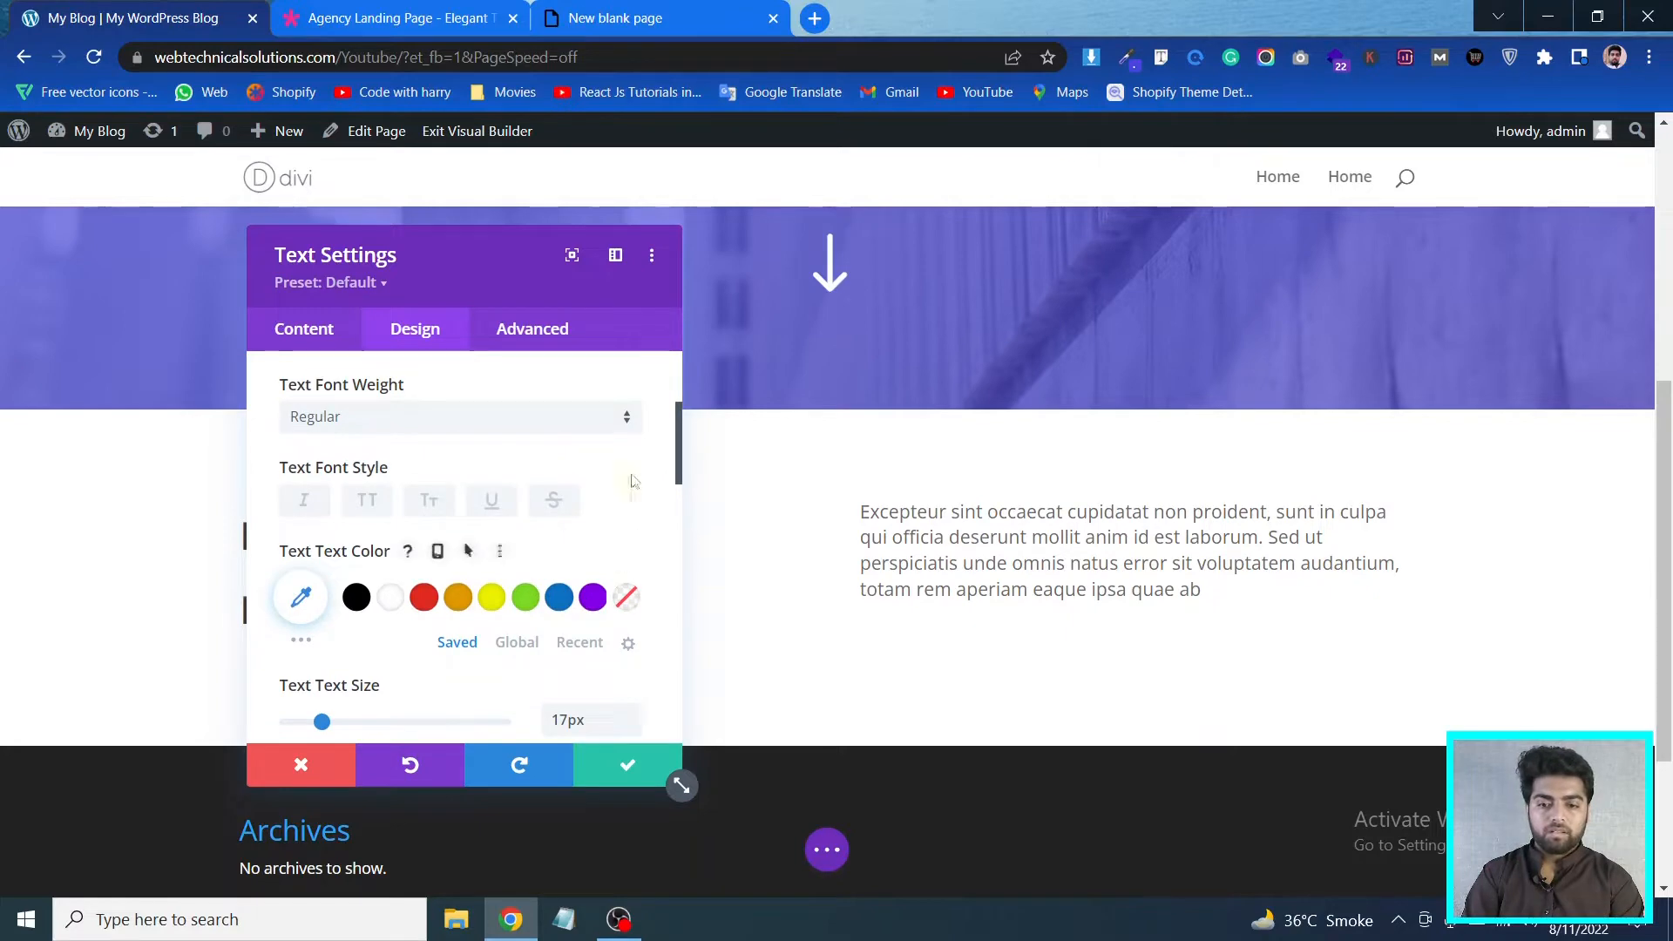
{"action": "left_click", "coordinate": [459, 7]}
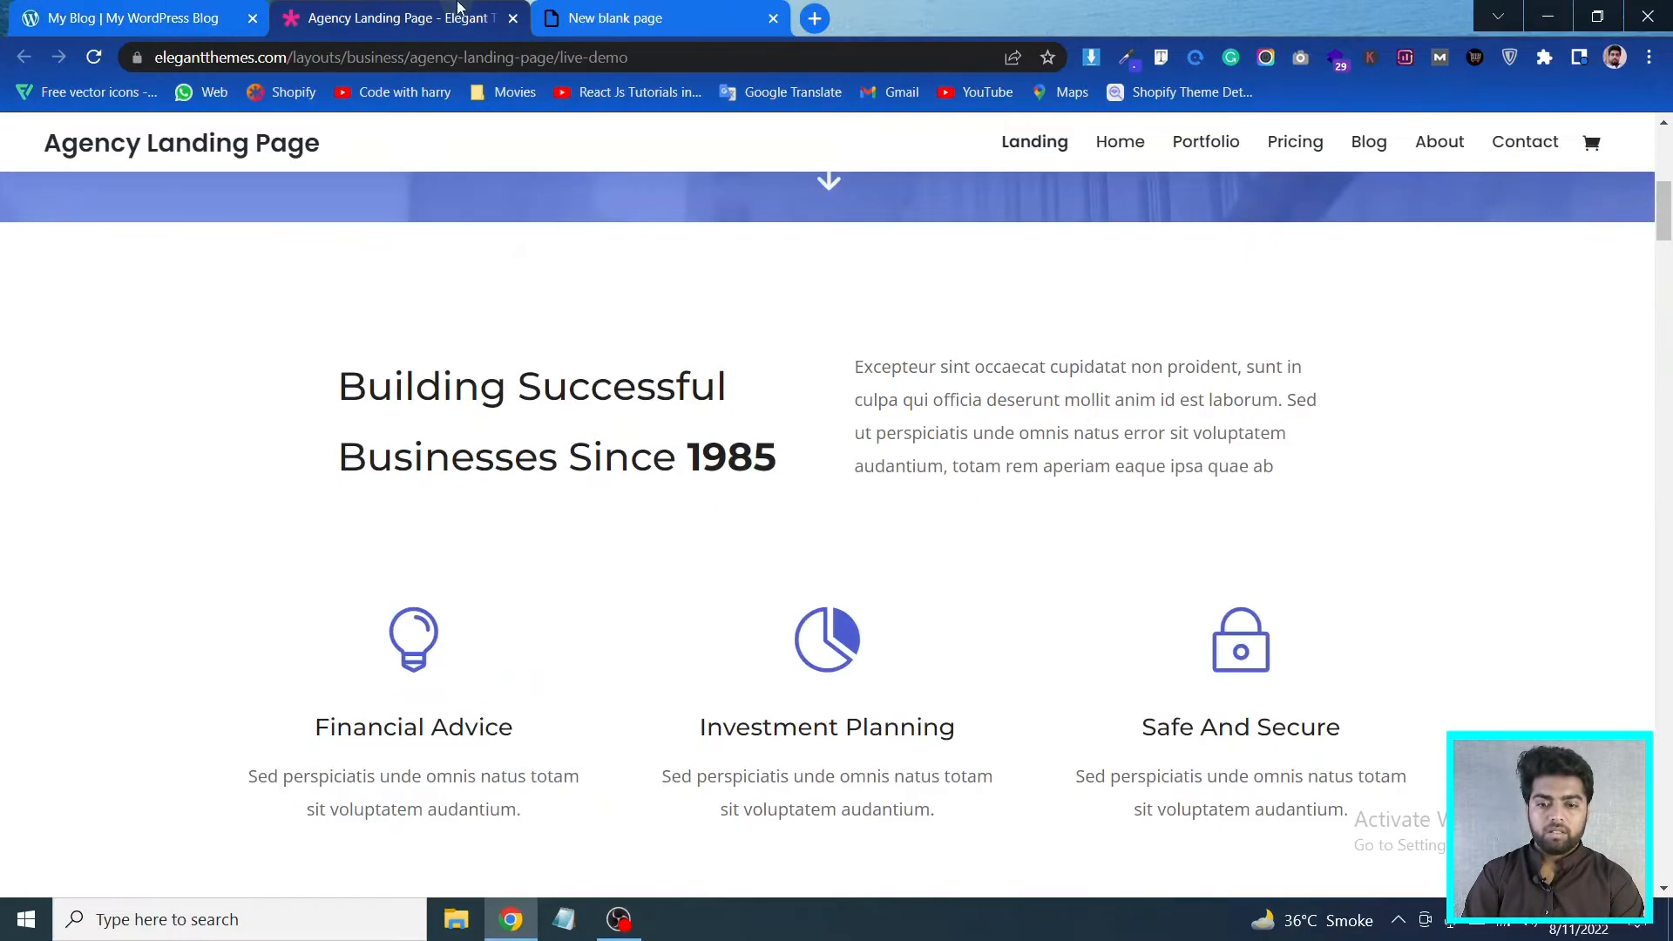
{"action": "left_click", "coordinate": [135, 7]}
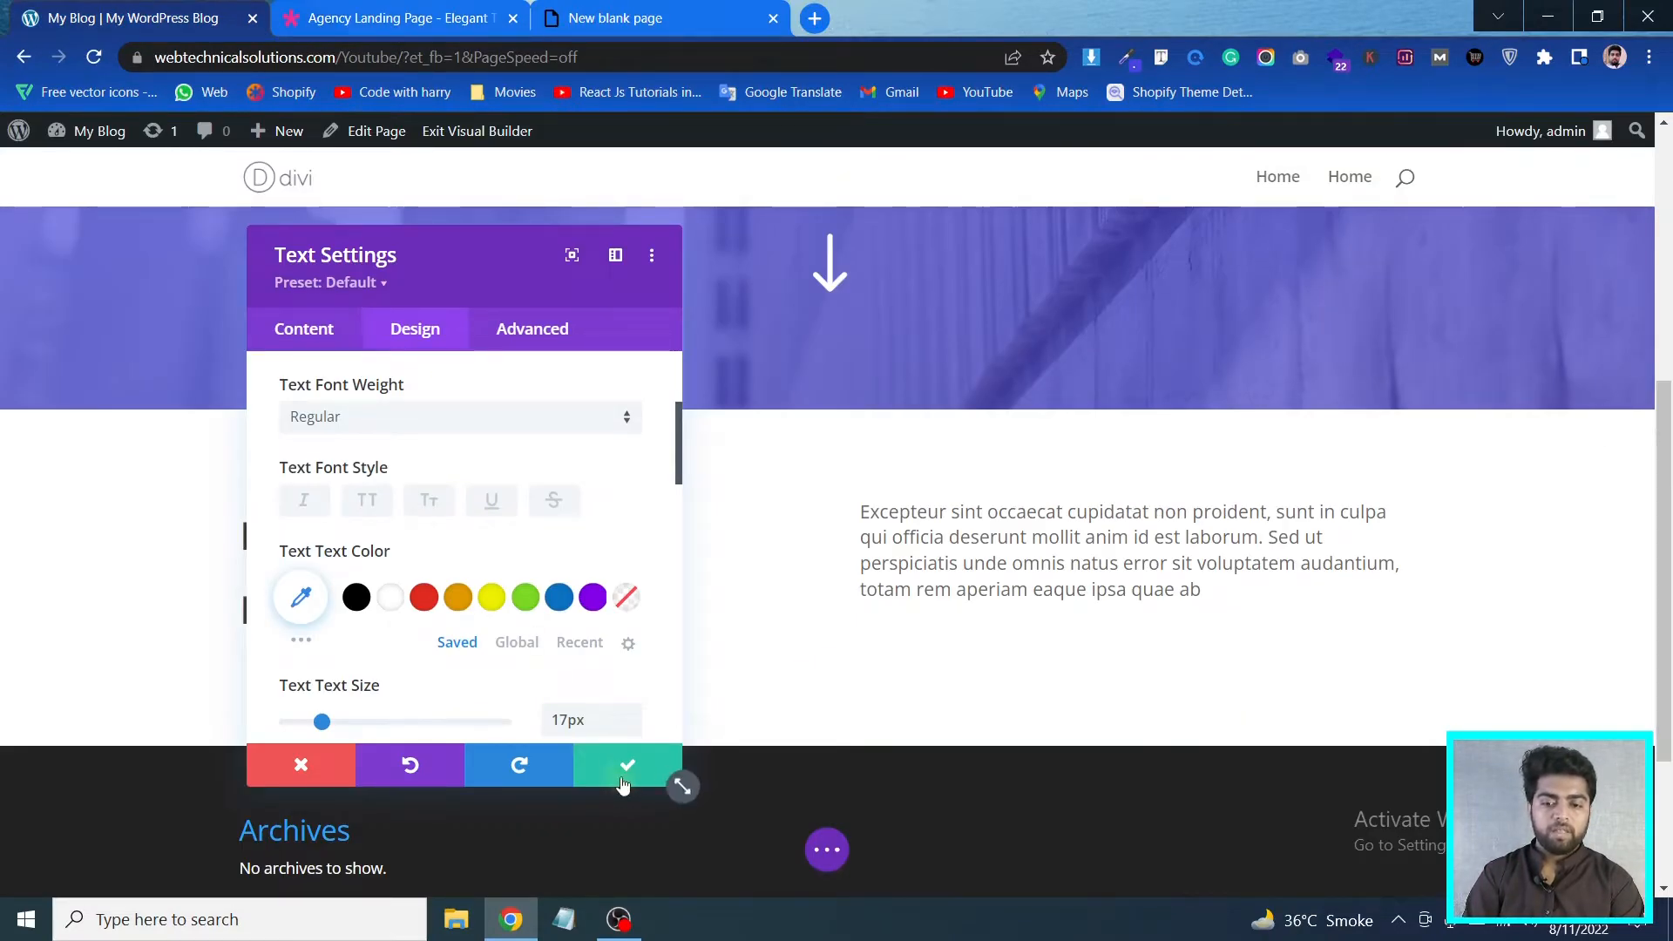
{"action": "left_click", "coordinate": [624, 767]}
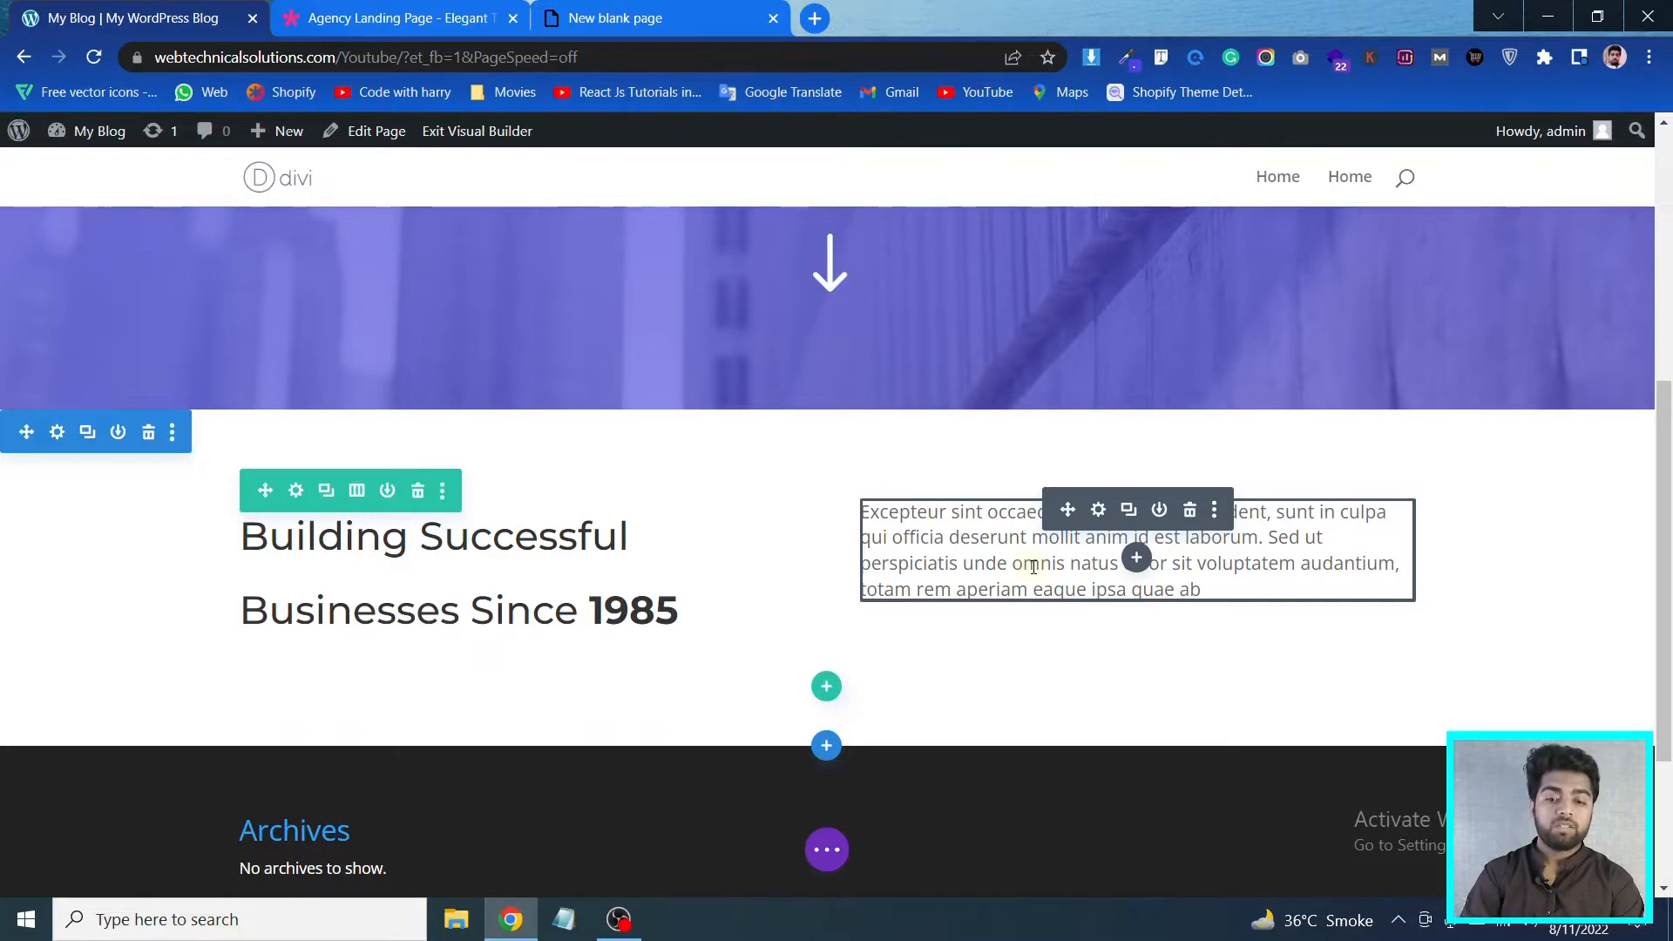
{"action": "left_click", "coordinate": [401, 17]}
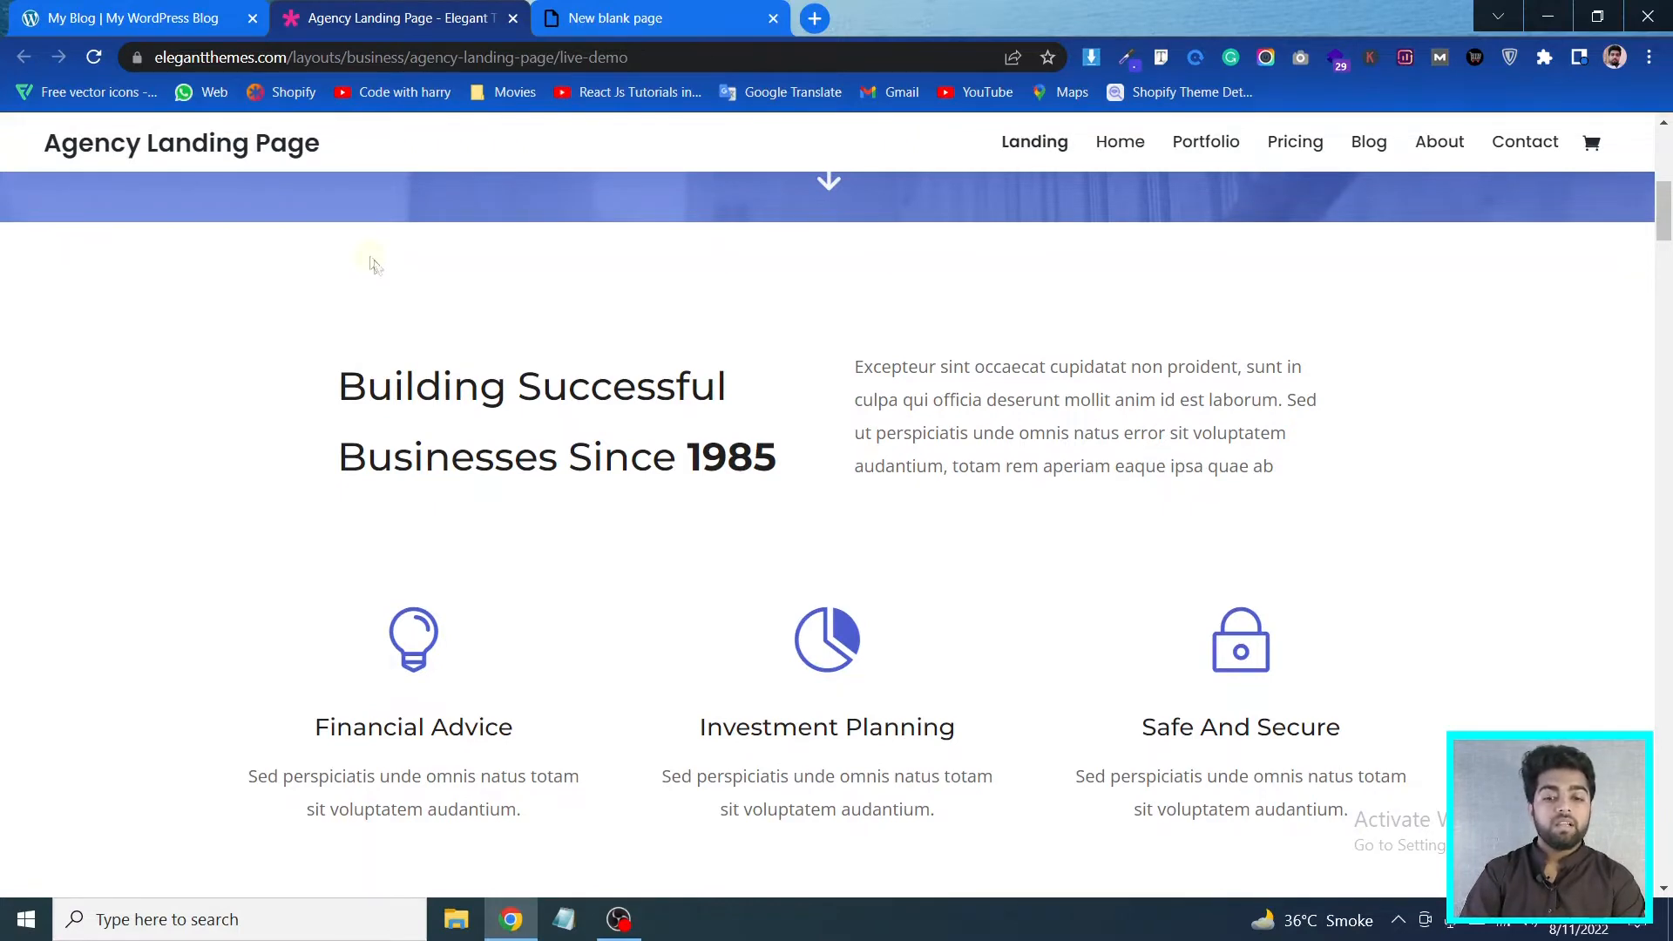
{"action": "left_click", "coordinate": [185, 10]}
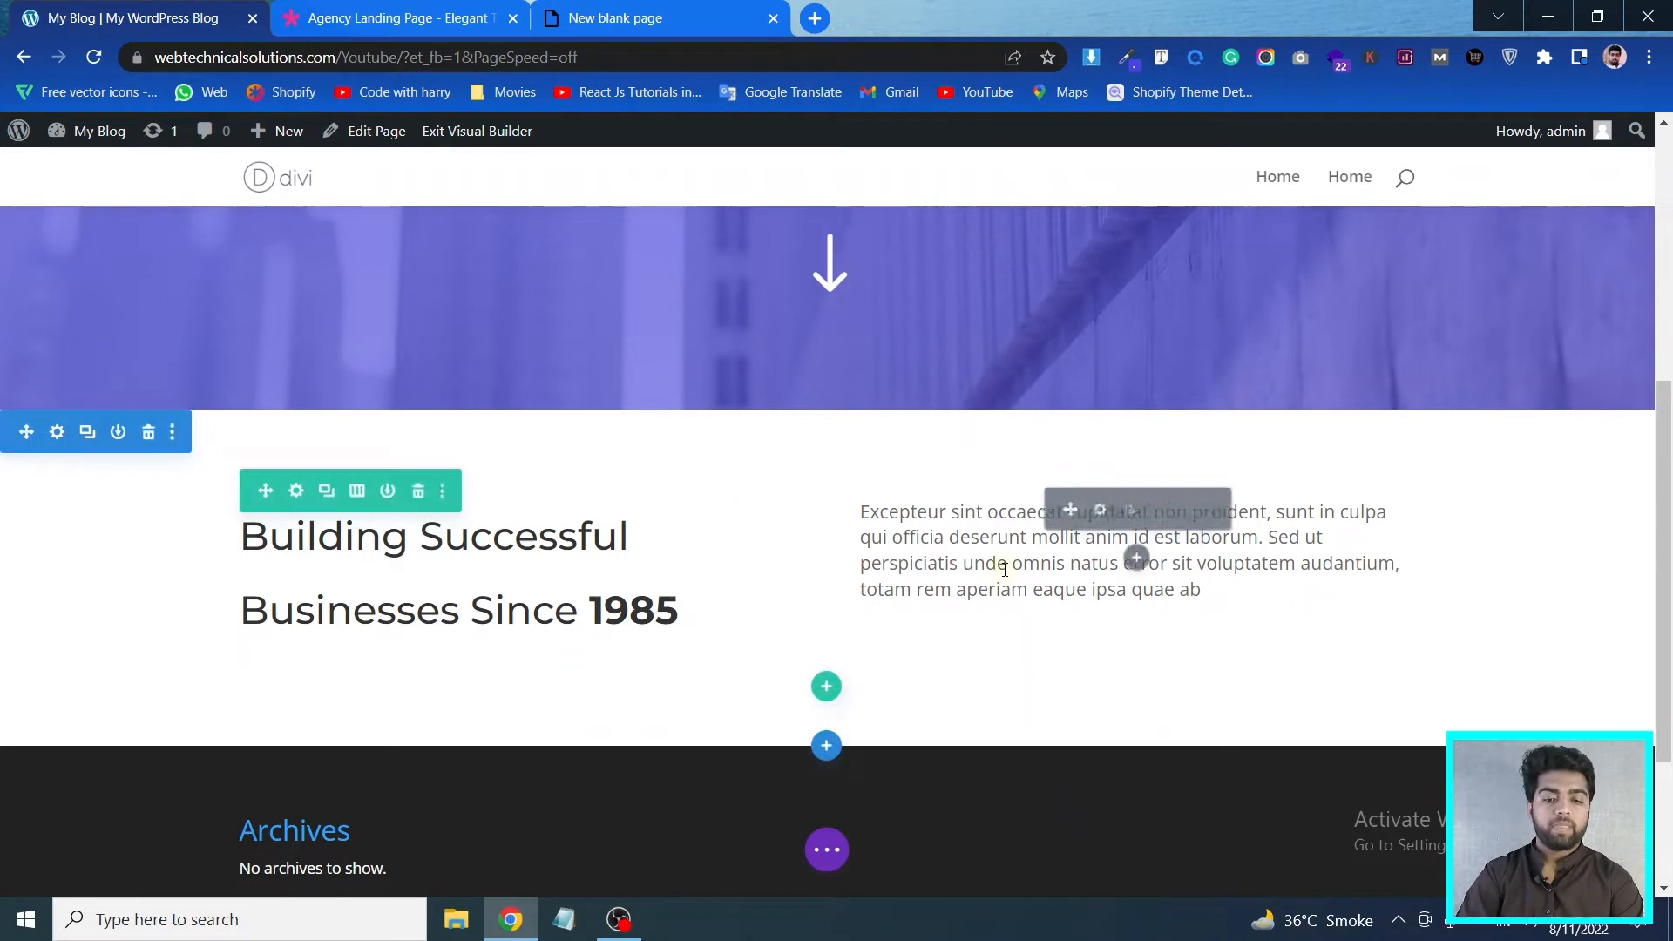
{"action": "left_click", "coordinate": [423, 12]}
{"action": "left_click", "coordinate": [131, 9]}
Set the second column's text line height to 1.8em, save the module, and compare the paragraph with the demo
{"action": "mouse_move", "coordinate": [1054, 512]}
{"action": "left_click", "coordinate": [1098, 514]}
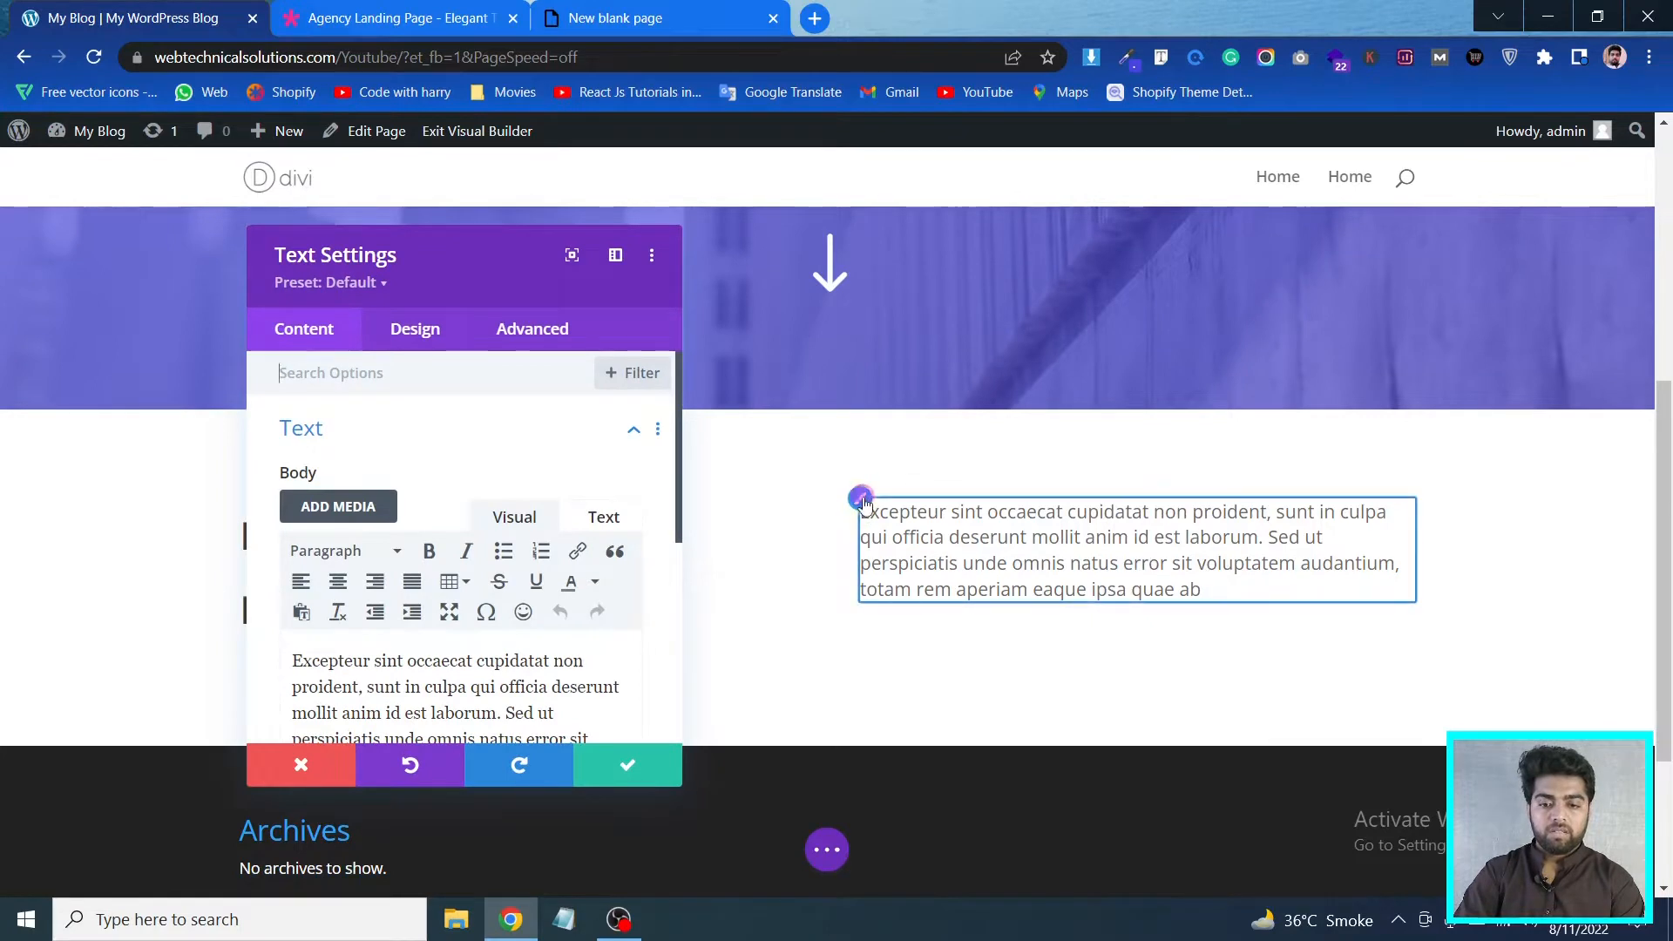
{"action": "left_click", "coordinate": [415, 329]}
{"action": "scroll", "coordinate": [490, 523], "scroll_direction": "down", "scroll_amount": 2}
{"action": "scroll", "coordinate": [490, 522], "scroll_direction": "down", "scroll_amount": 3}
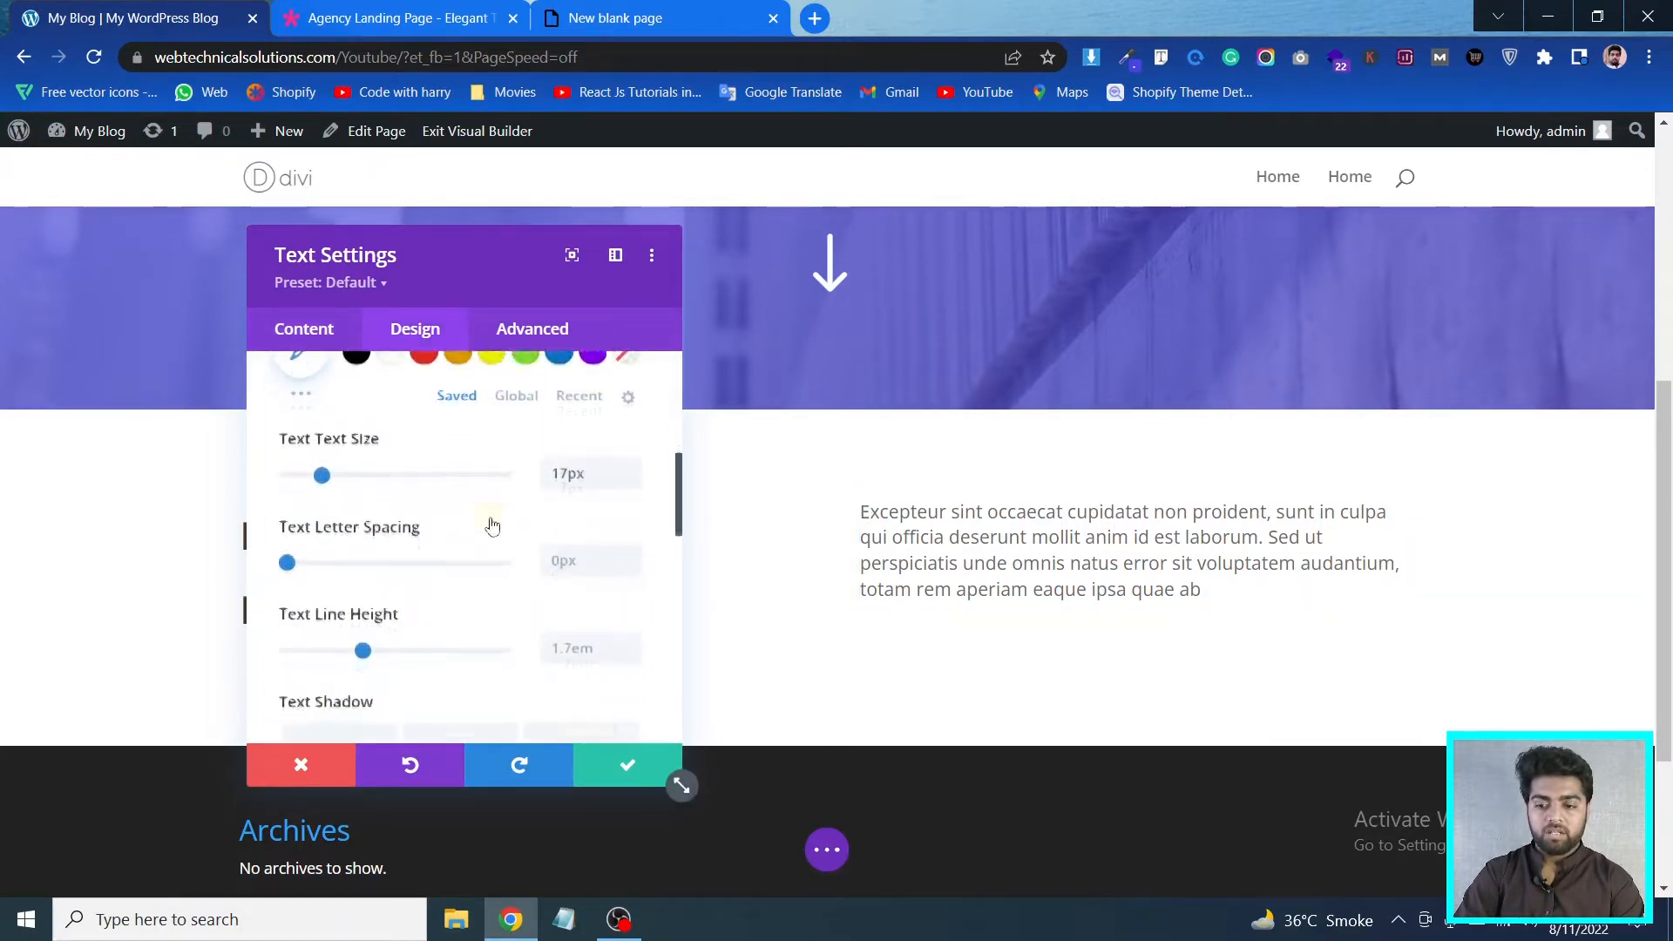
{"action": "left_click", "coordinate": [633, 593]}
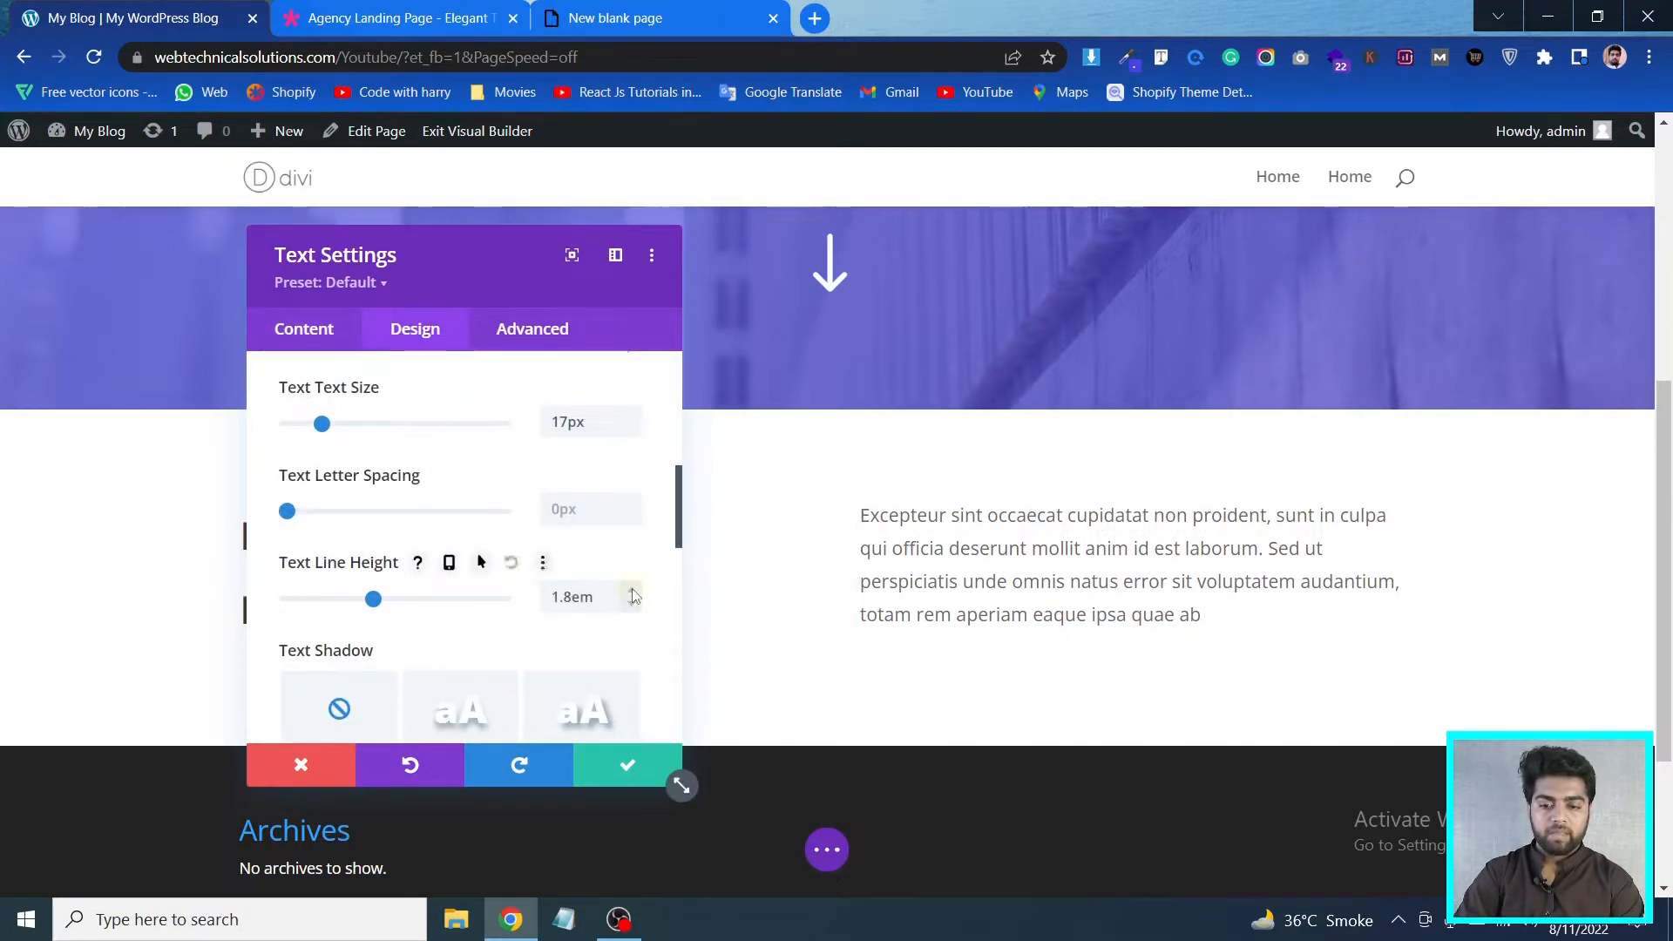
{"action": "left_click", "coordinate": [631, 768]}
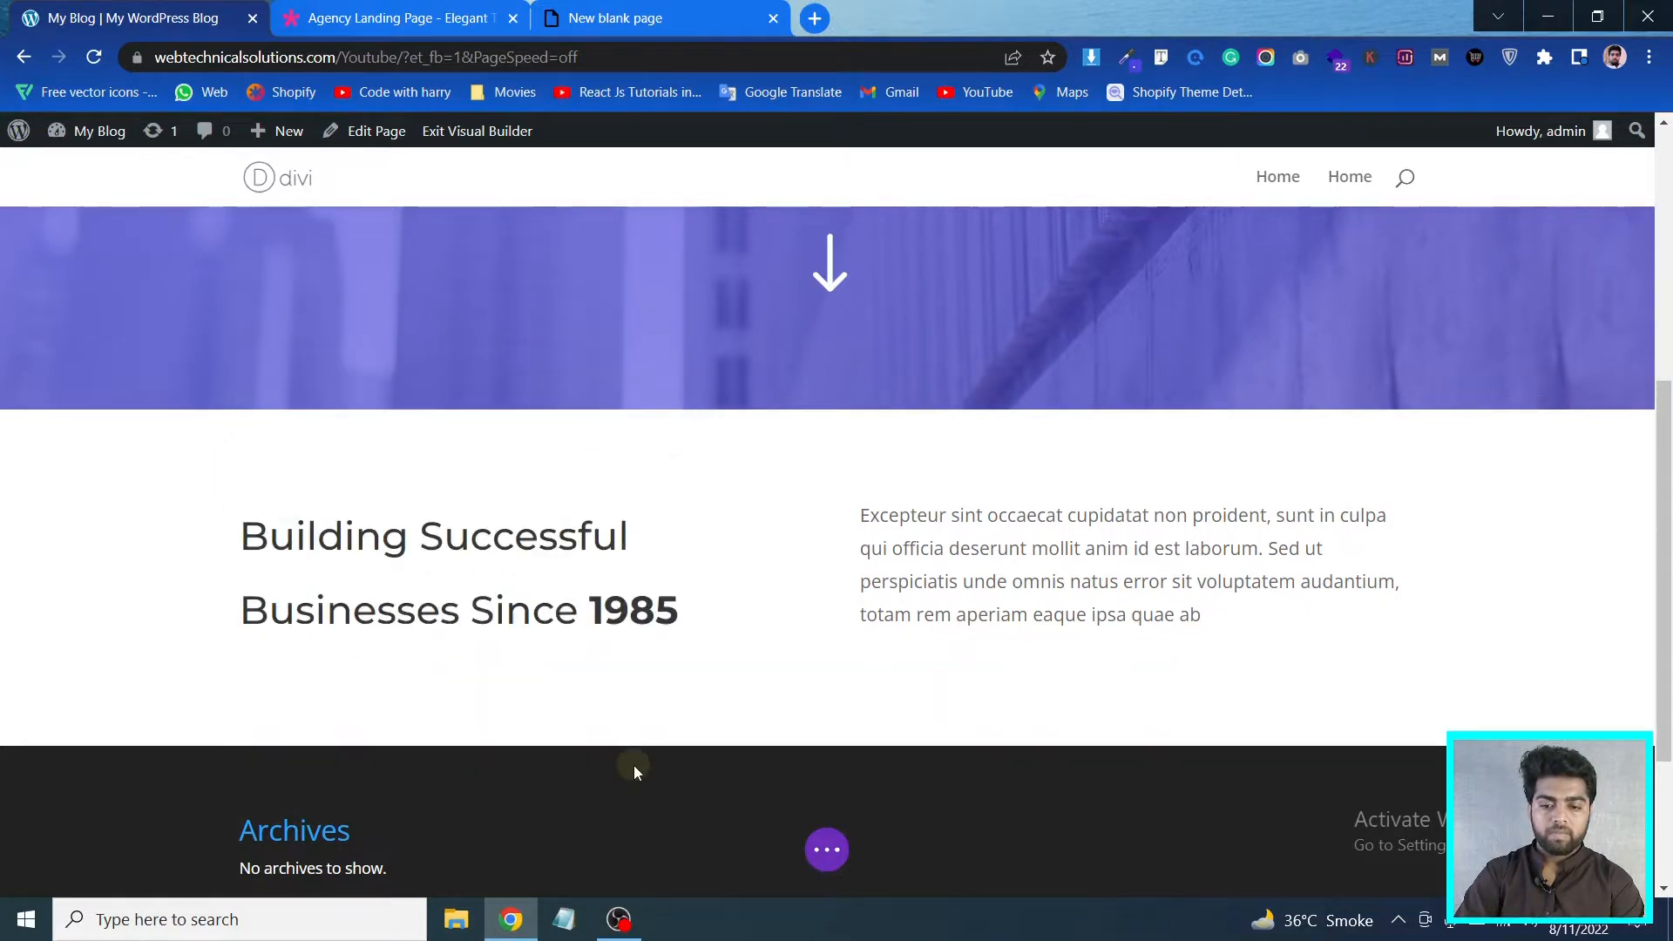
{"action": "left_click", "coordinate": [373, 10]}
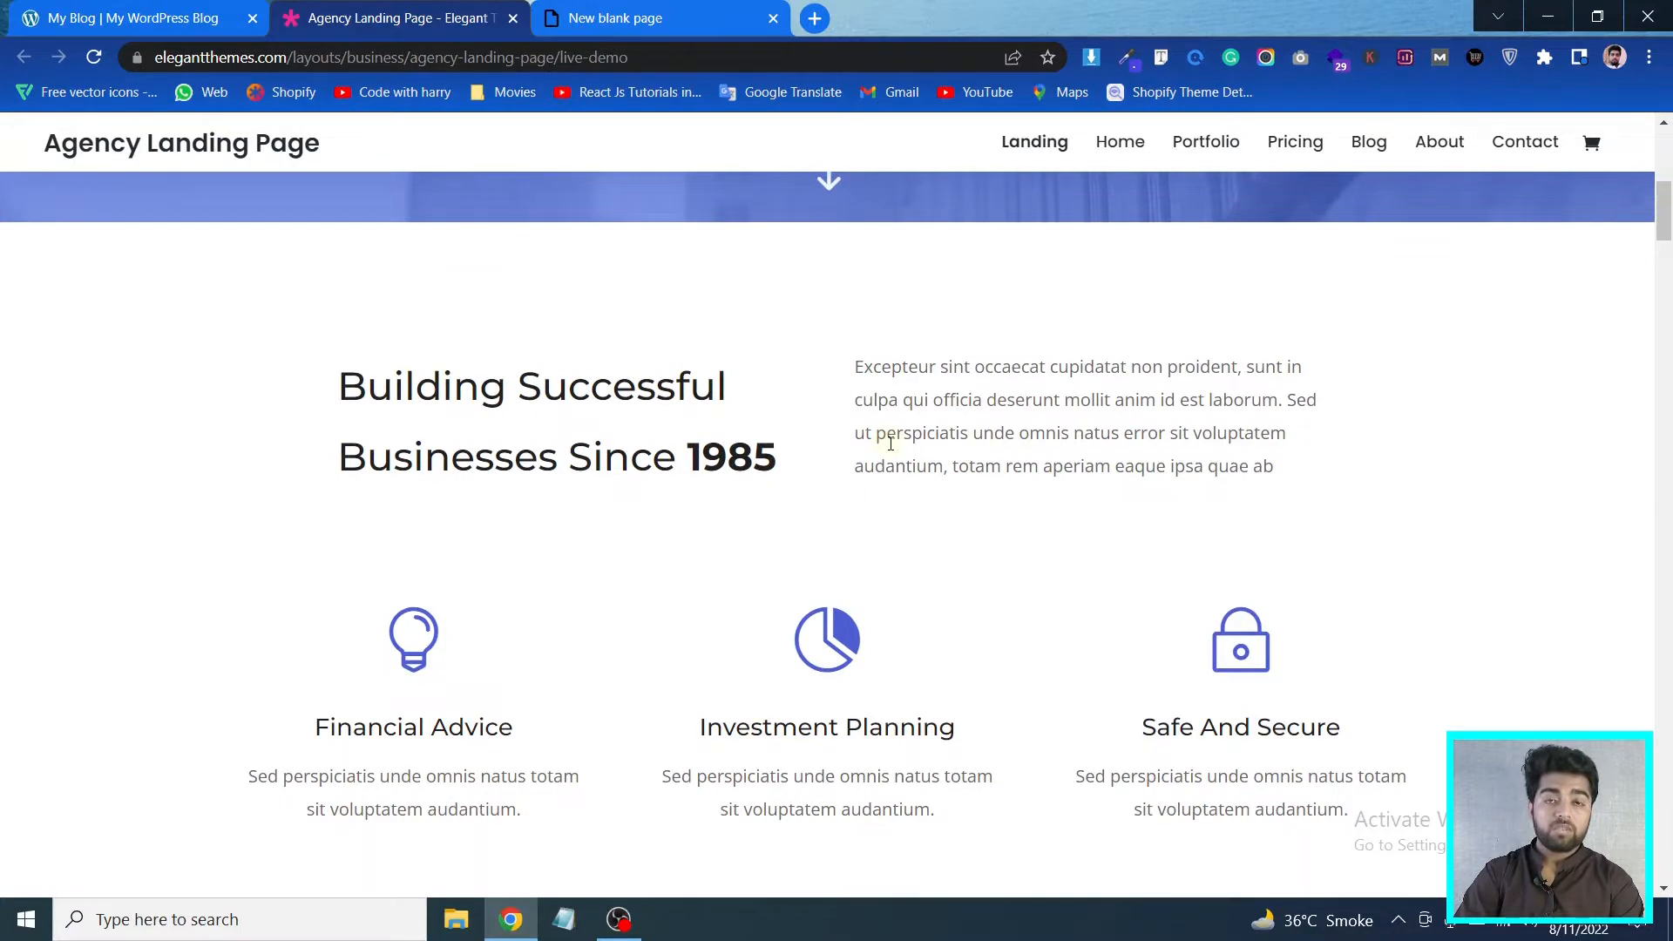
{"action": "left_click", "coordinate": [103, 9]}
{"action": "mouse_move", "coordinate": [557, 522]}
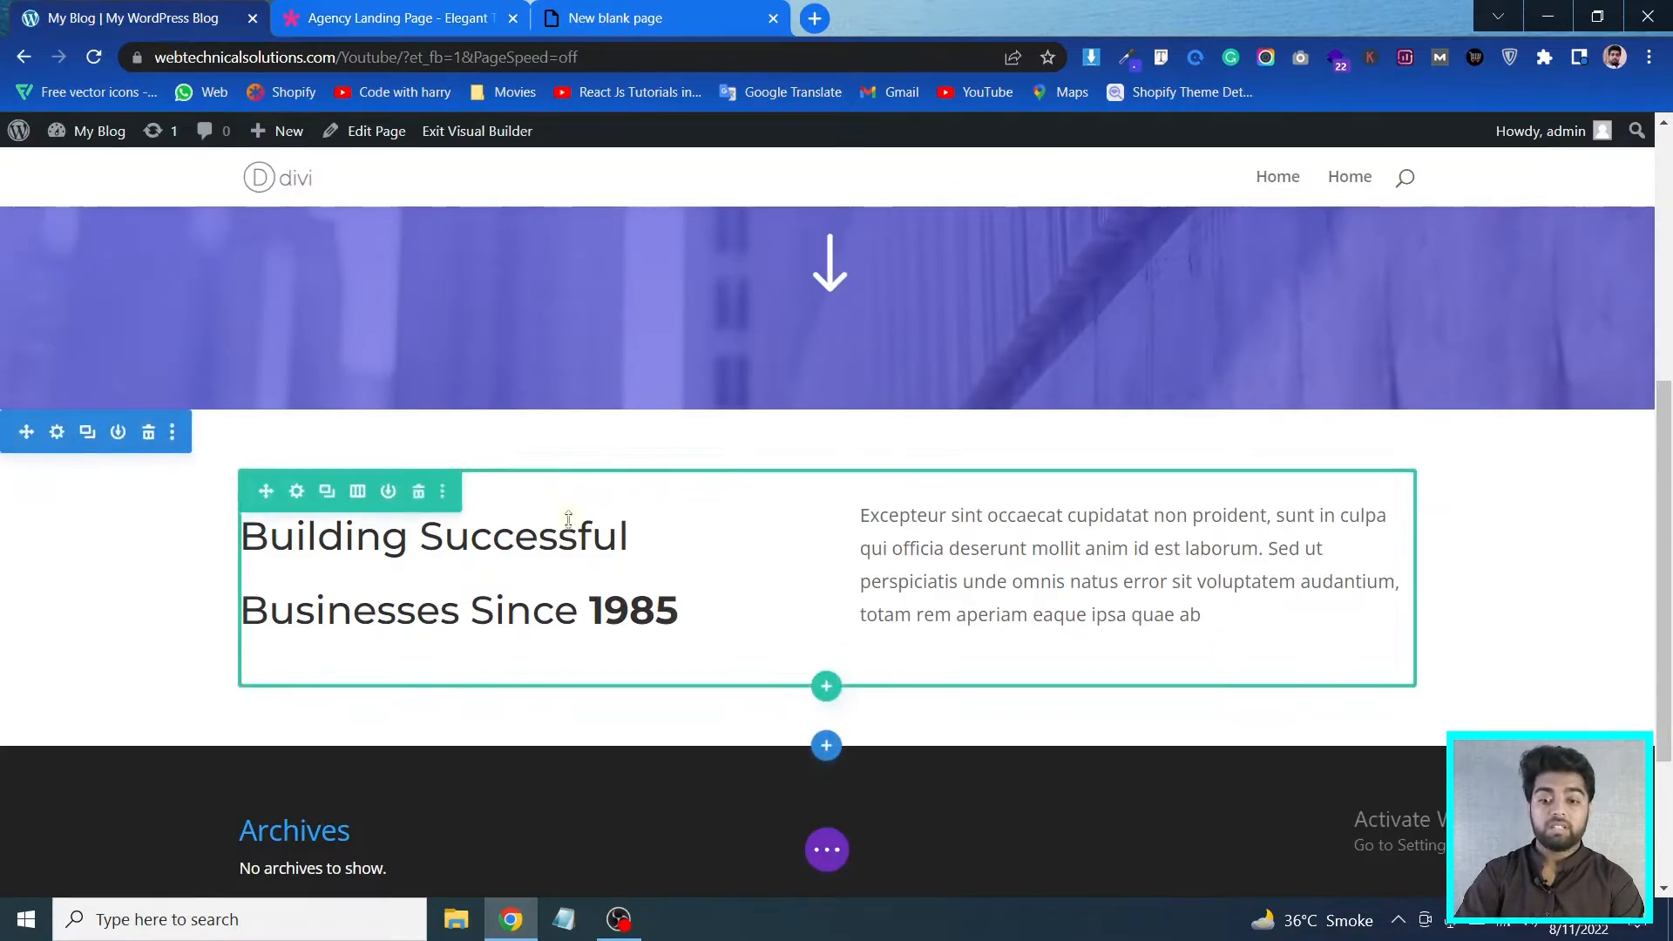
{"action": "left_click", "coordinate": [297, 491]}
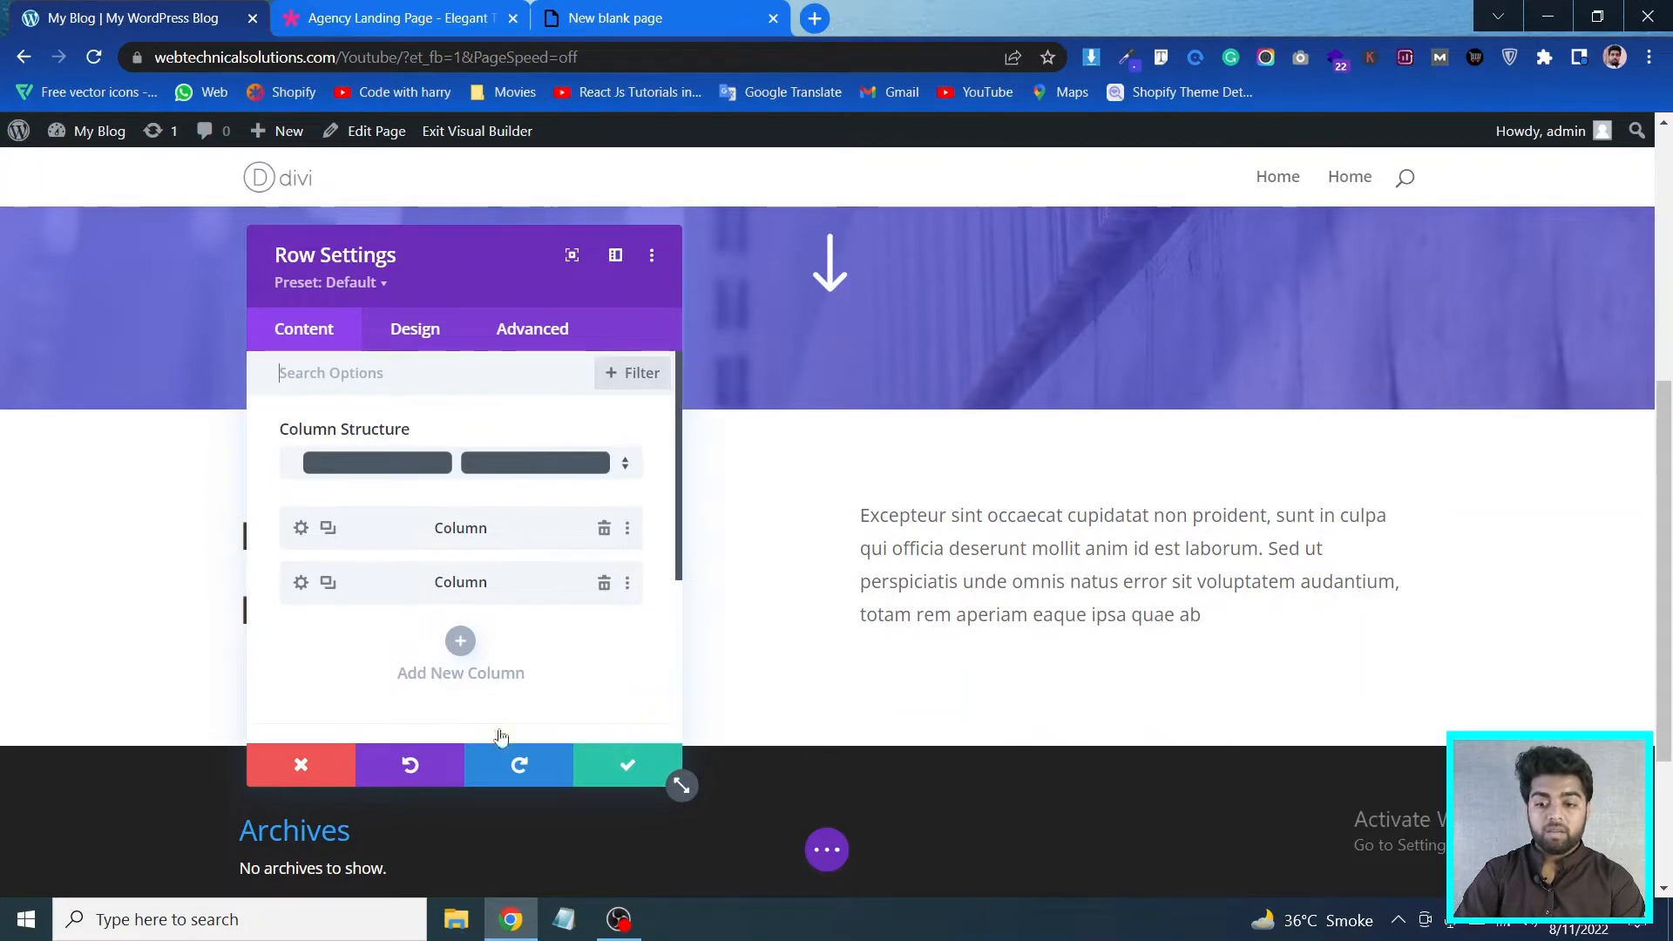
{"action": "left_click", "coordinate": [306, 765]}
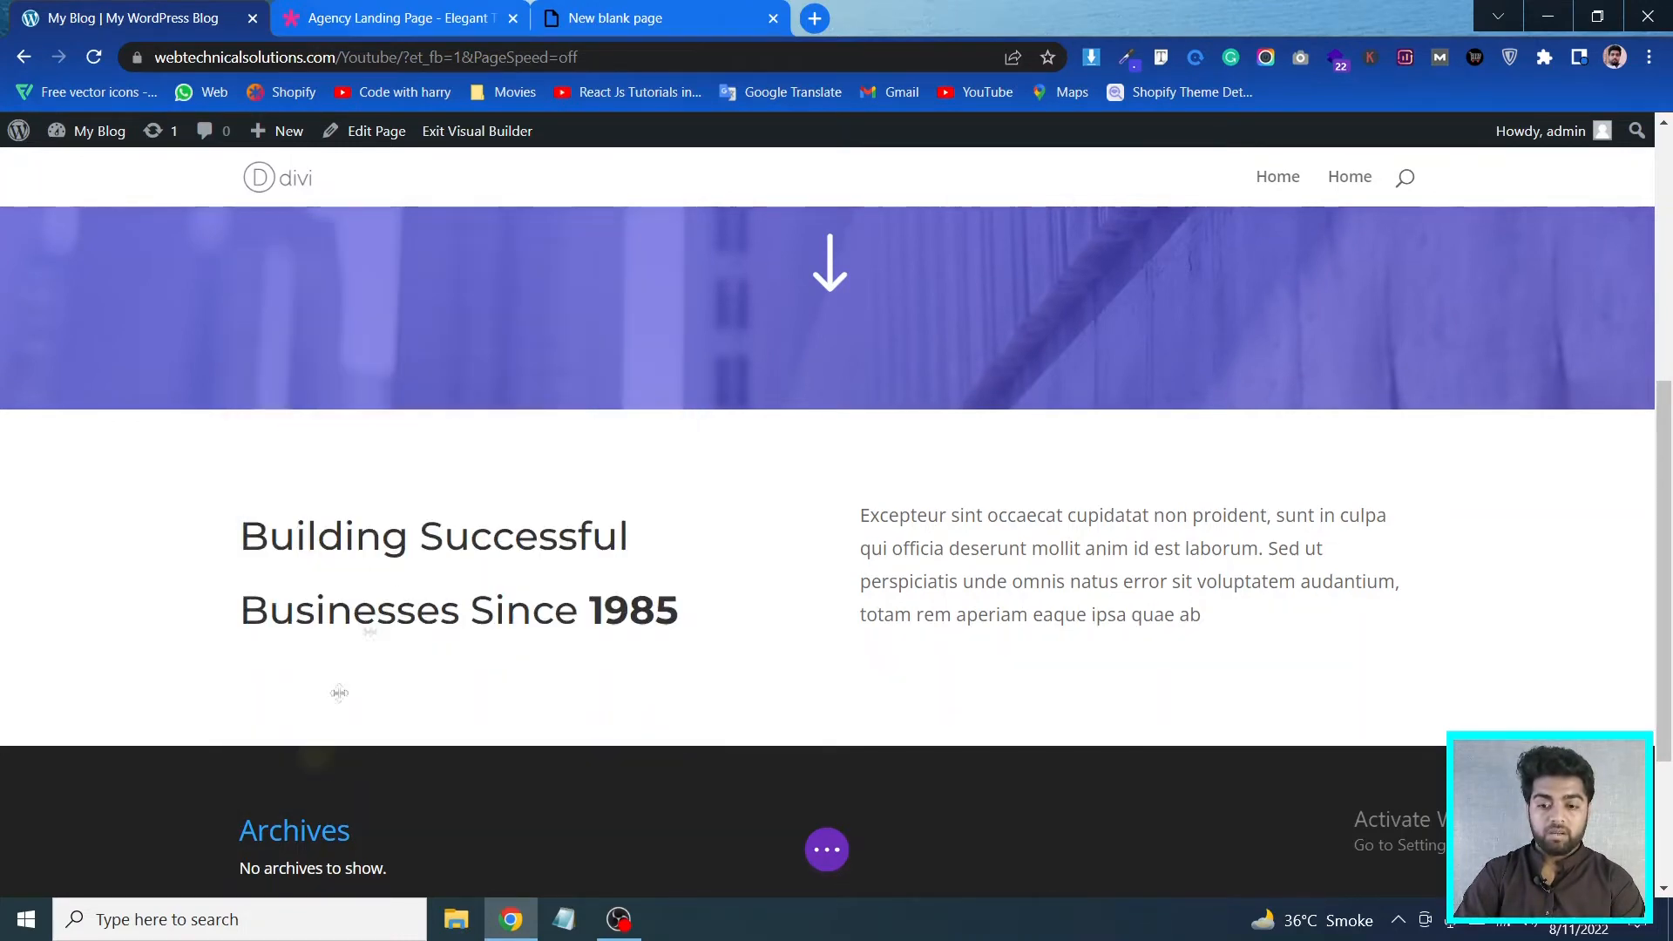
Enable the custom gutter width on the row holding the heading and paragraph, set it to 1, and save
{"action": "mouse_move", "coordinate": [341, 479]}
{"action": "left_click", "coordinate": [297, 492]}
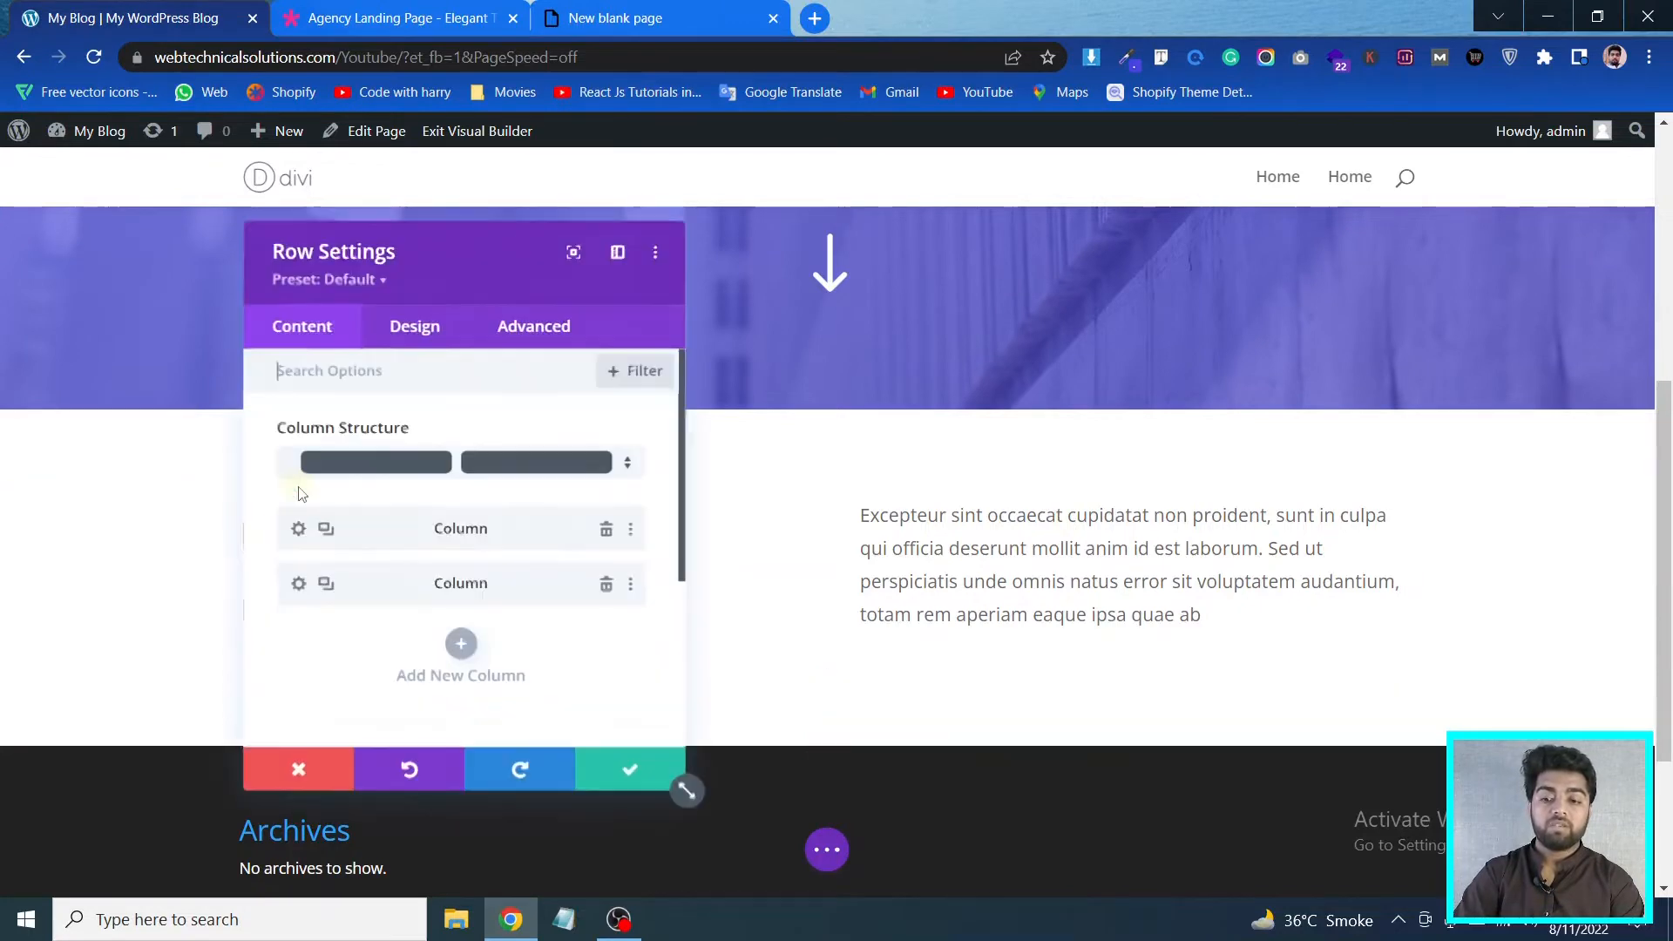
{"action": "left_click", "coordinate": [431, 324]}
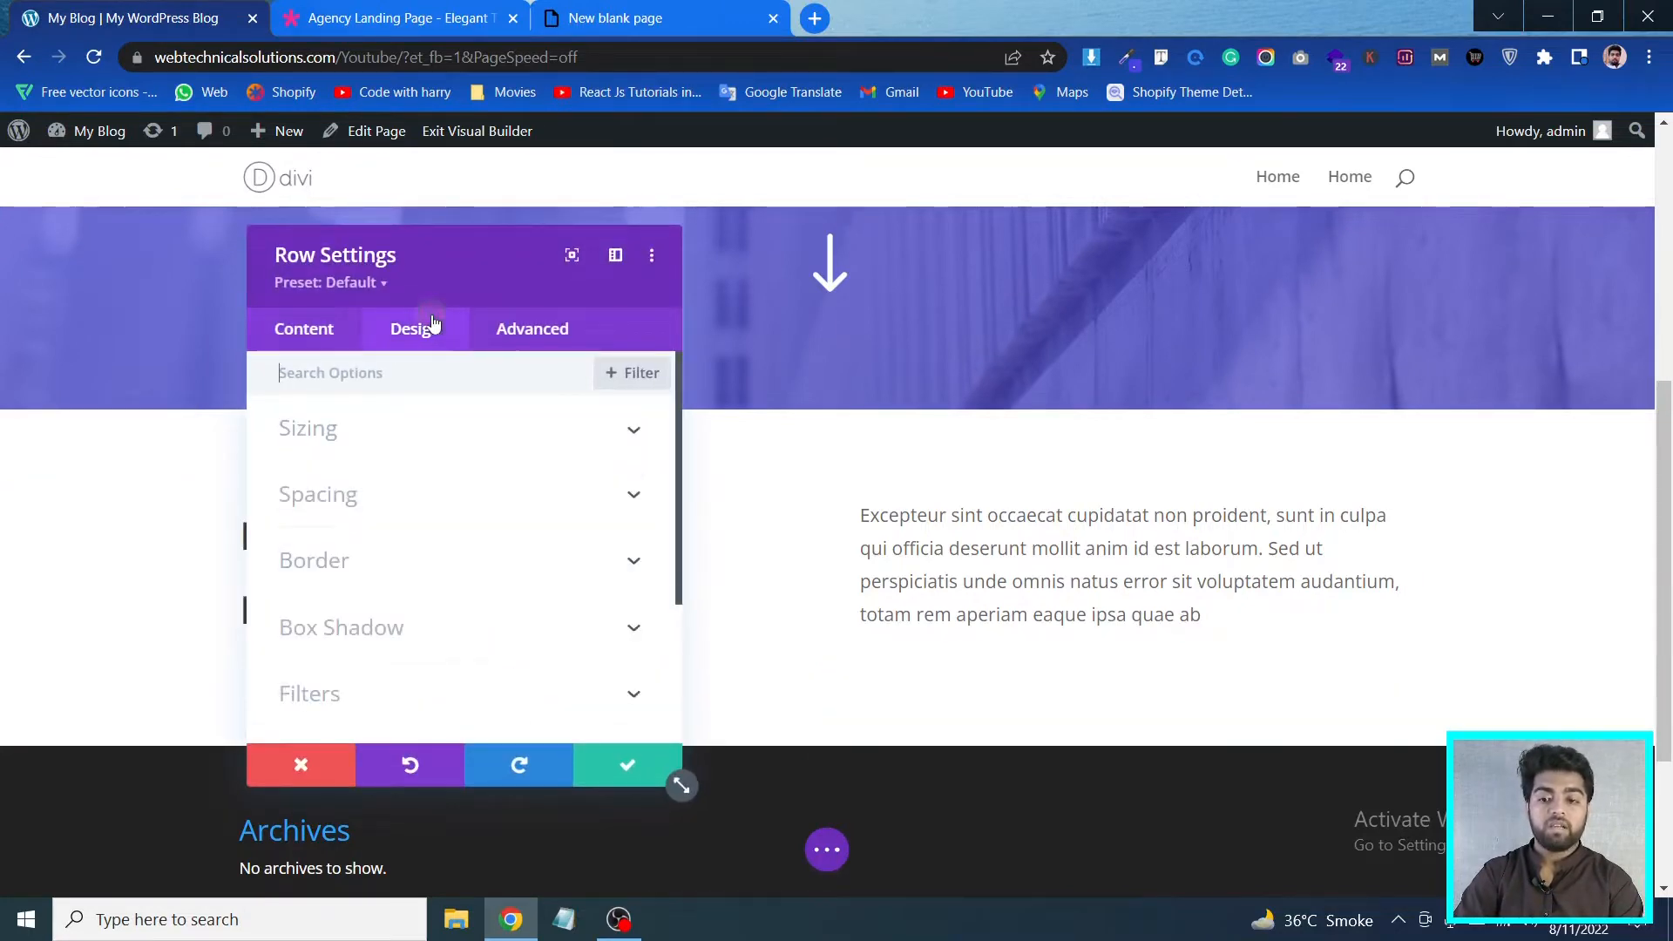
{"action": "left_click", "coordinate": [414, 427]}
{"action": "left_click", "coordinate": [320, 522]}
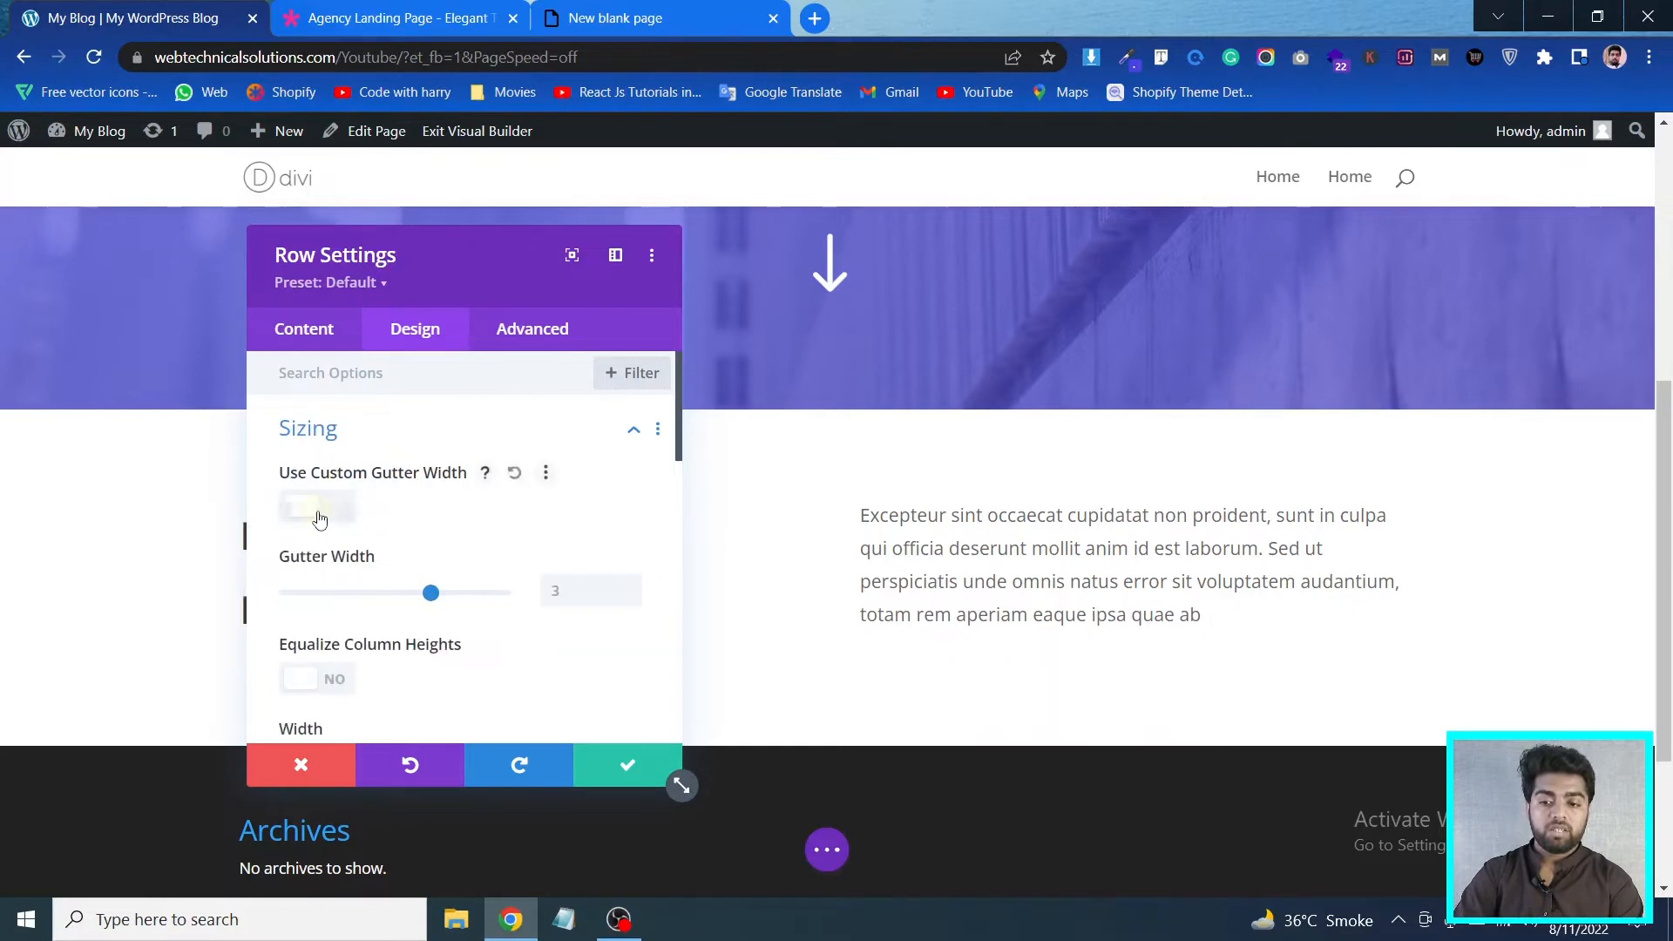
{"action": "scroll", "coordinate": [522, 535], "scroll_direction": "down", "scroll_amount": 1}
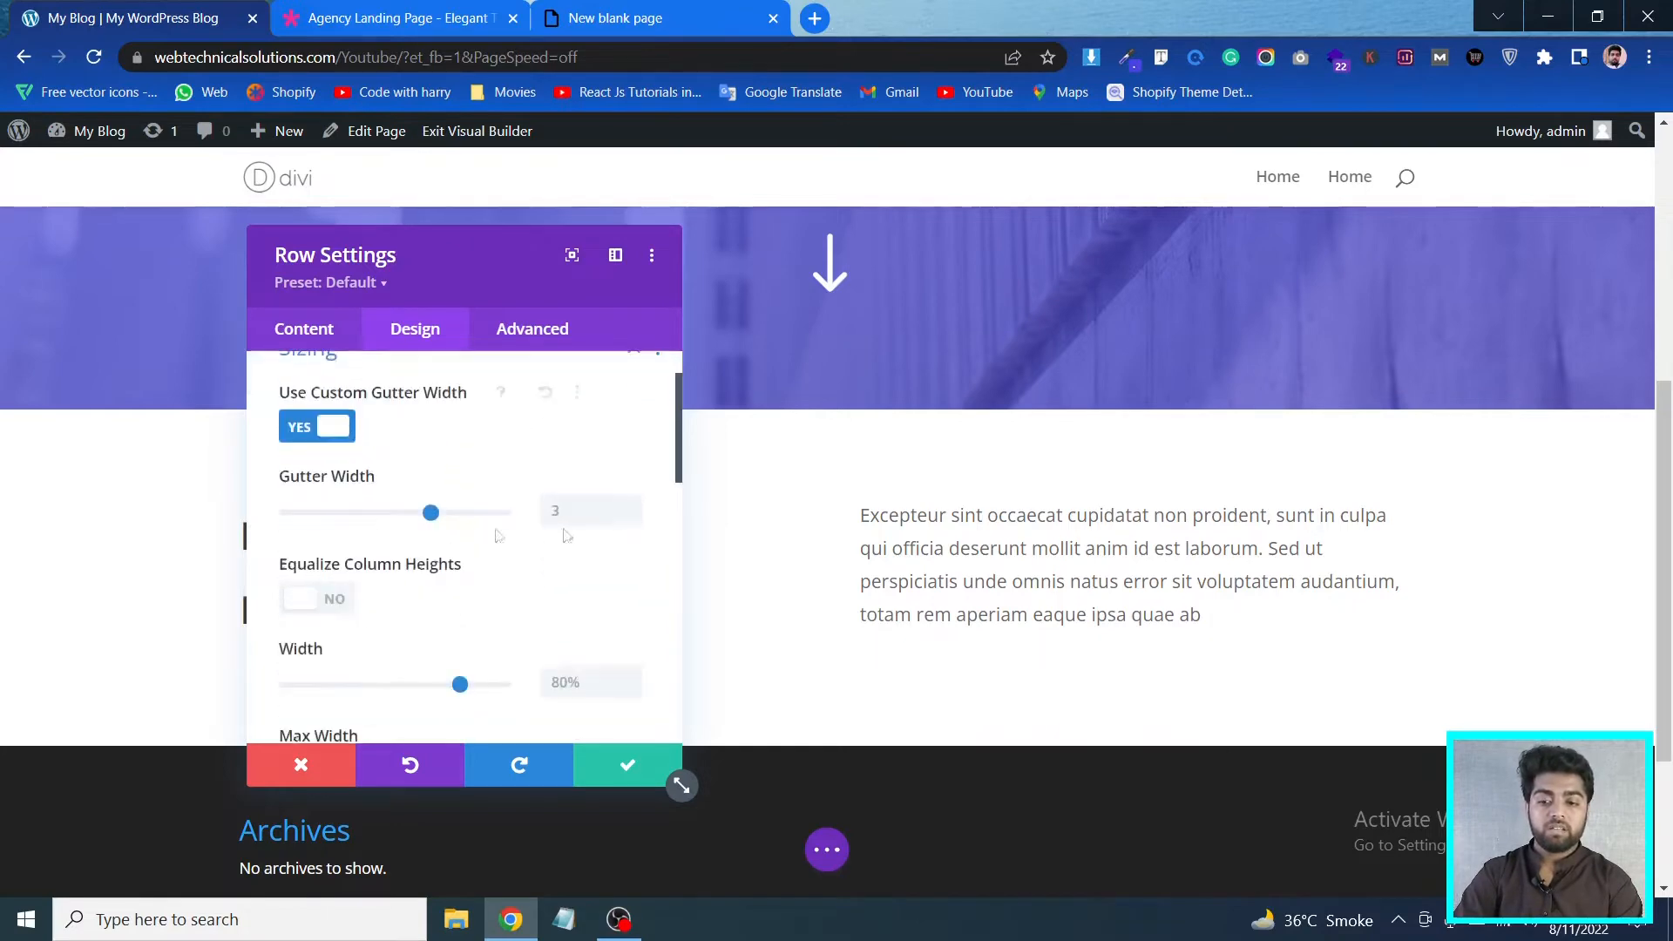
{"action": "left_click", "coordinate": [631, 517]}
{"action": "left_click_drag", "start_coordinate": [503, 266], "coordinate": [1346, 244]}
{"action": "left_click", "coordinate": [1474, 498]}
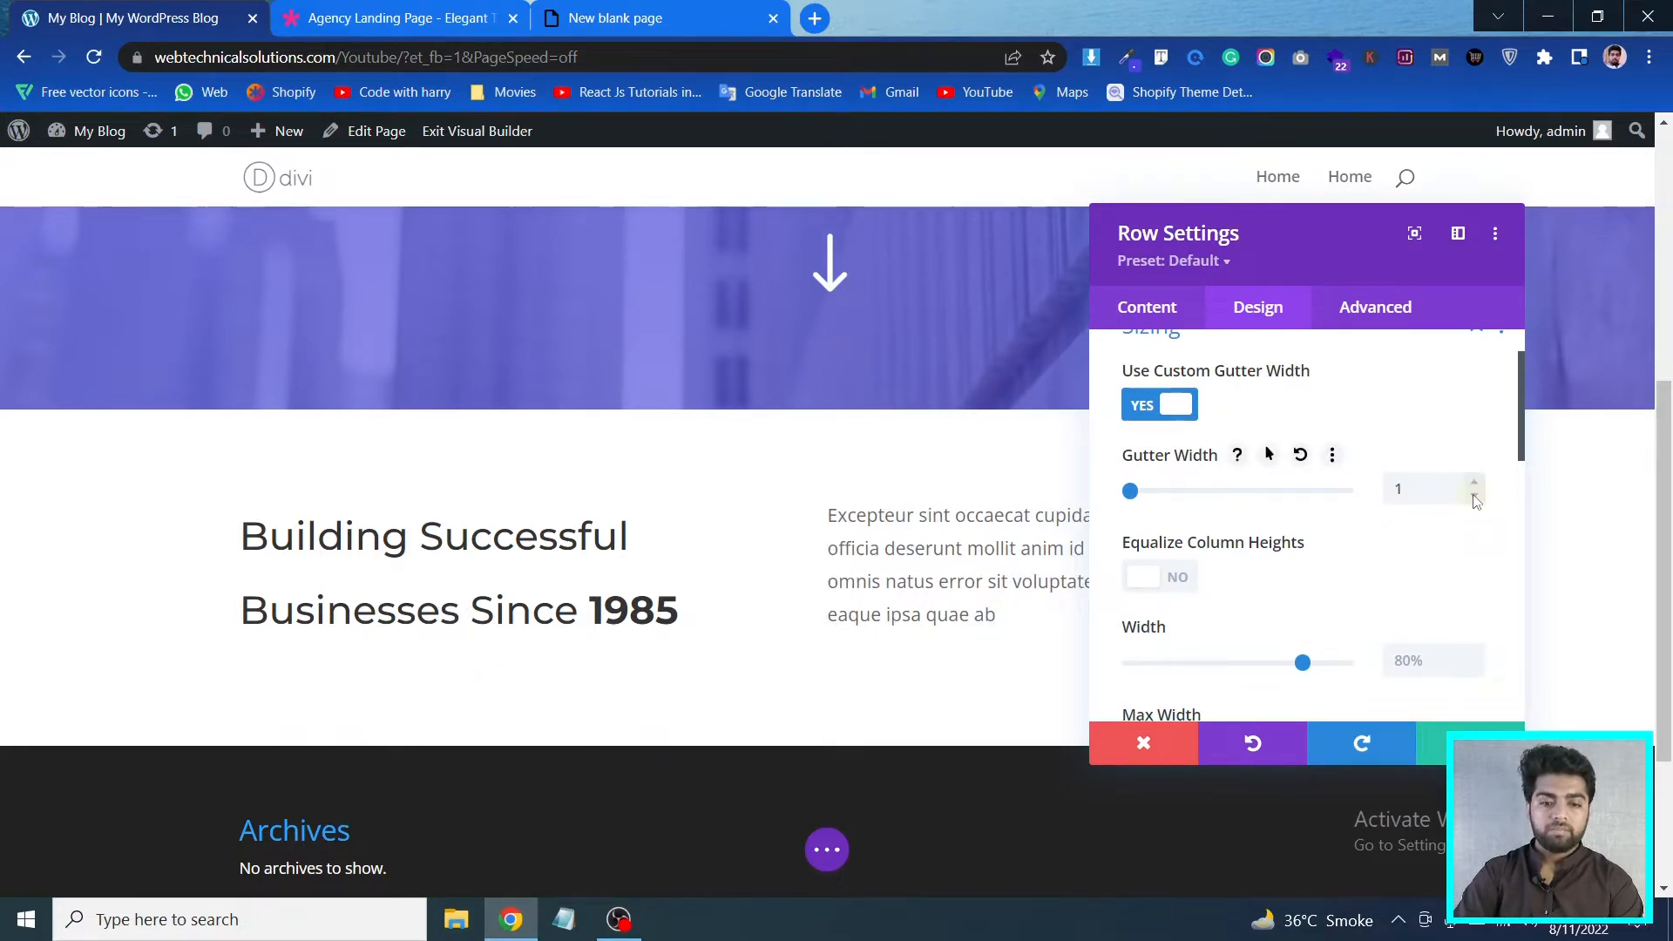
{"action": "left_click", "coordinate": [1470, 743]}
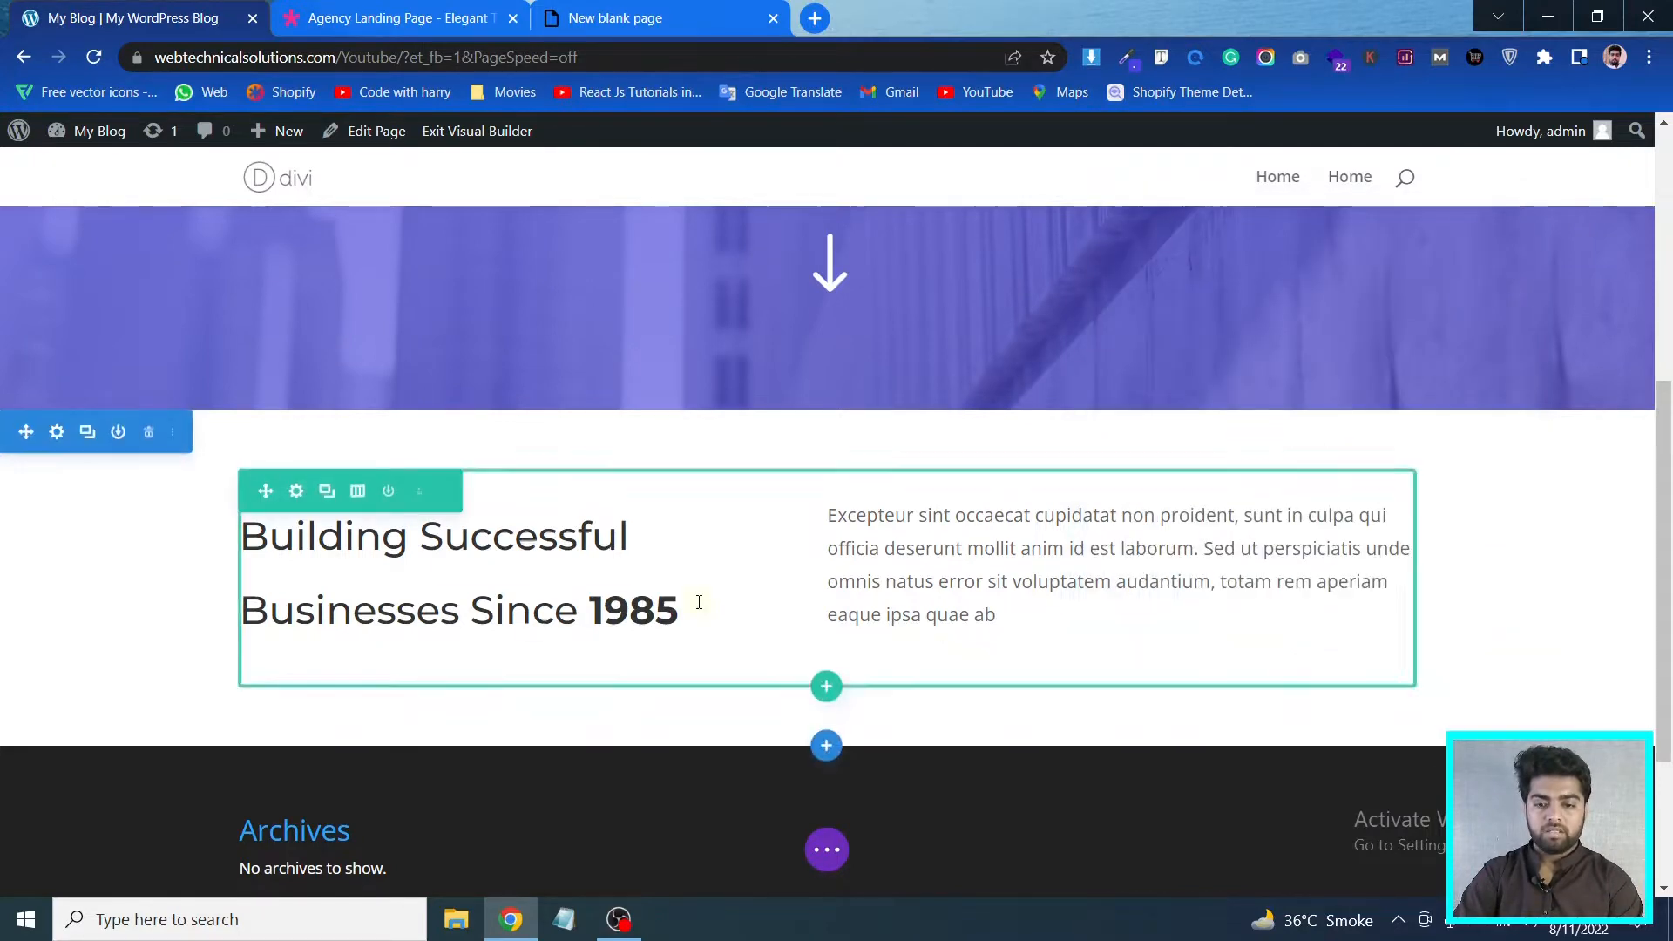
Compare the row's column spacing with the demo and examine the demo's three-feature row beneath it
{"action": "left_click", "coordinate": [406, 12]}
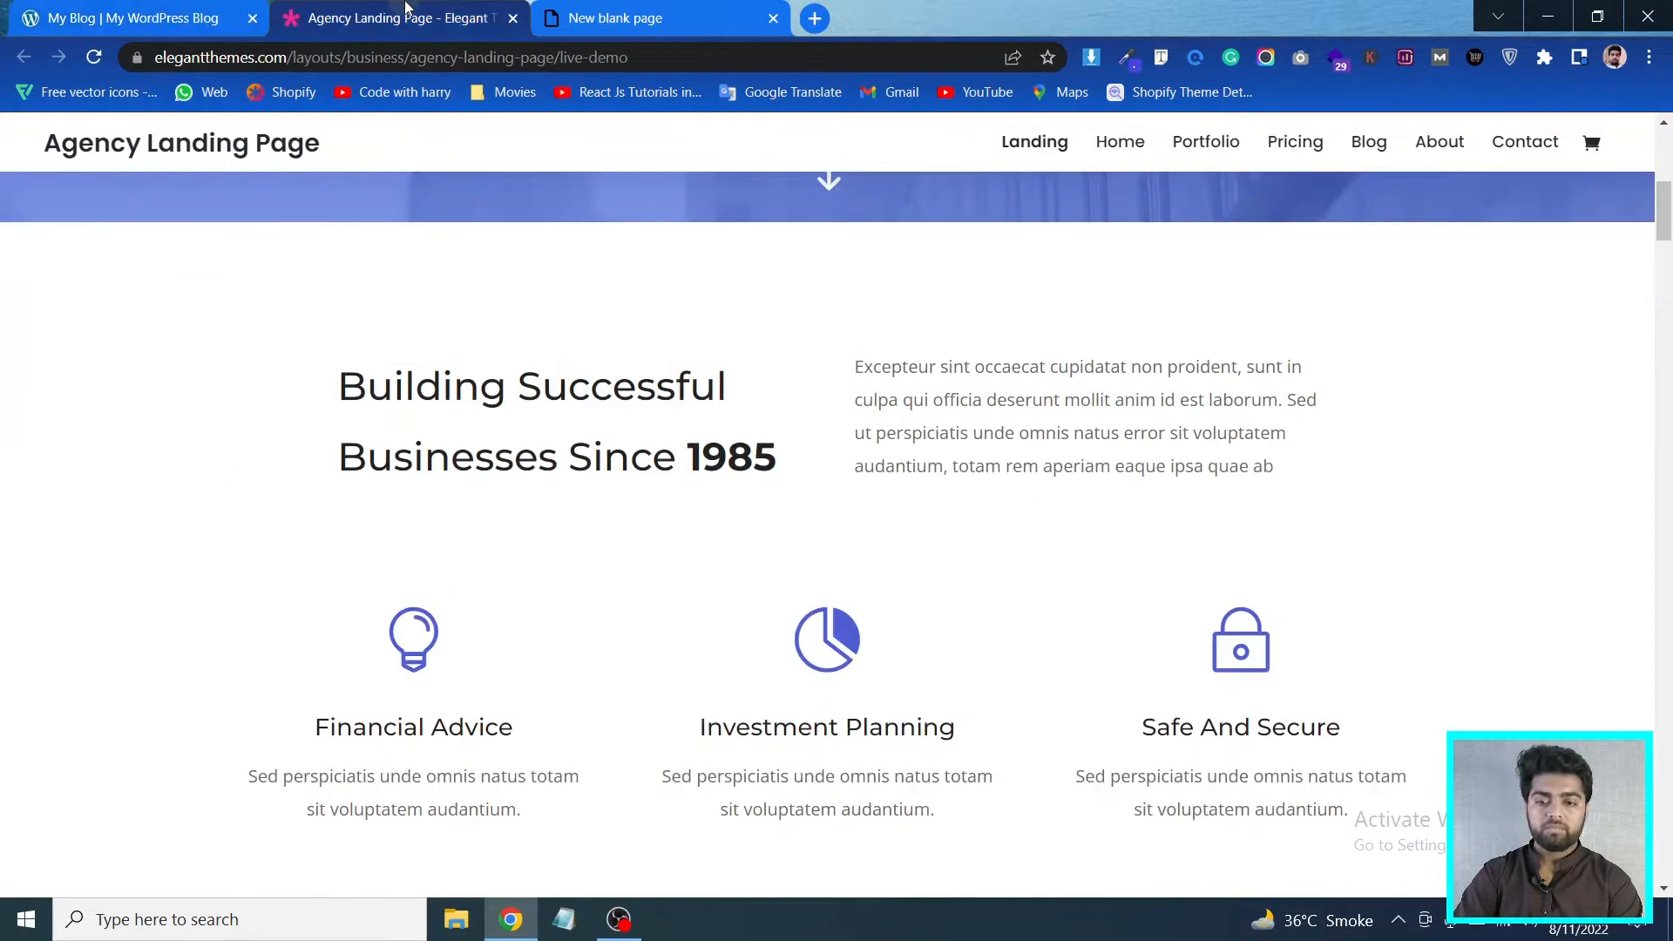
{"action": "left_click", "coordinate": [657, 7]}
{"action": "left_click", "coordinate": [130, 12]}
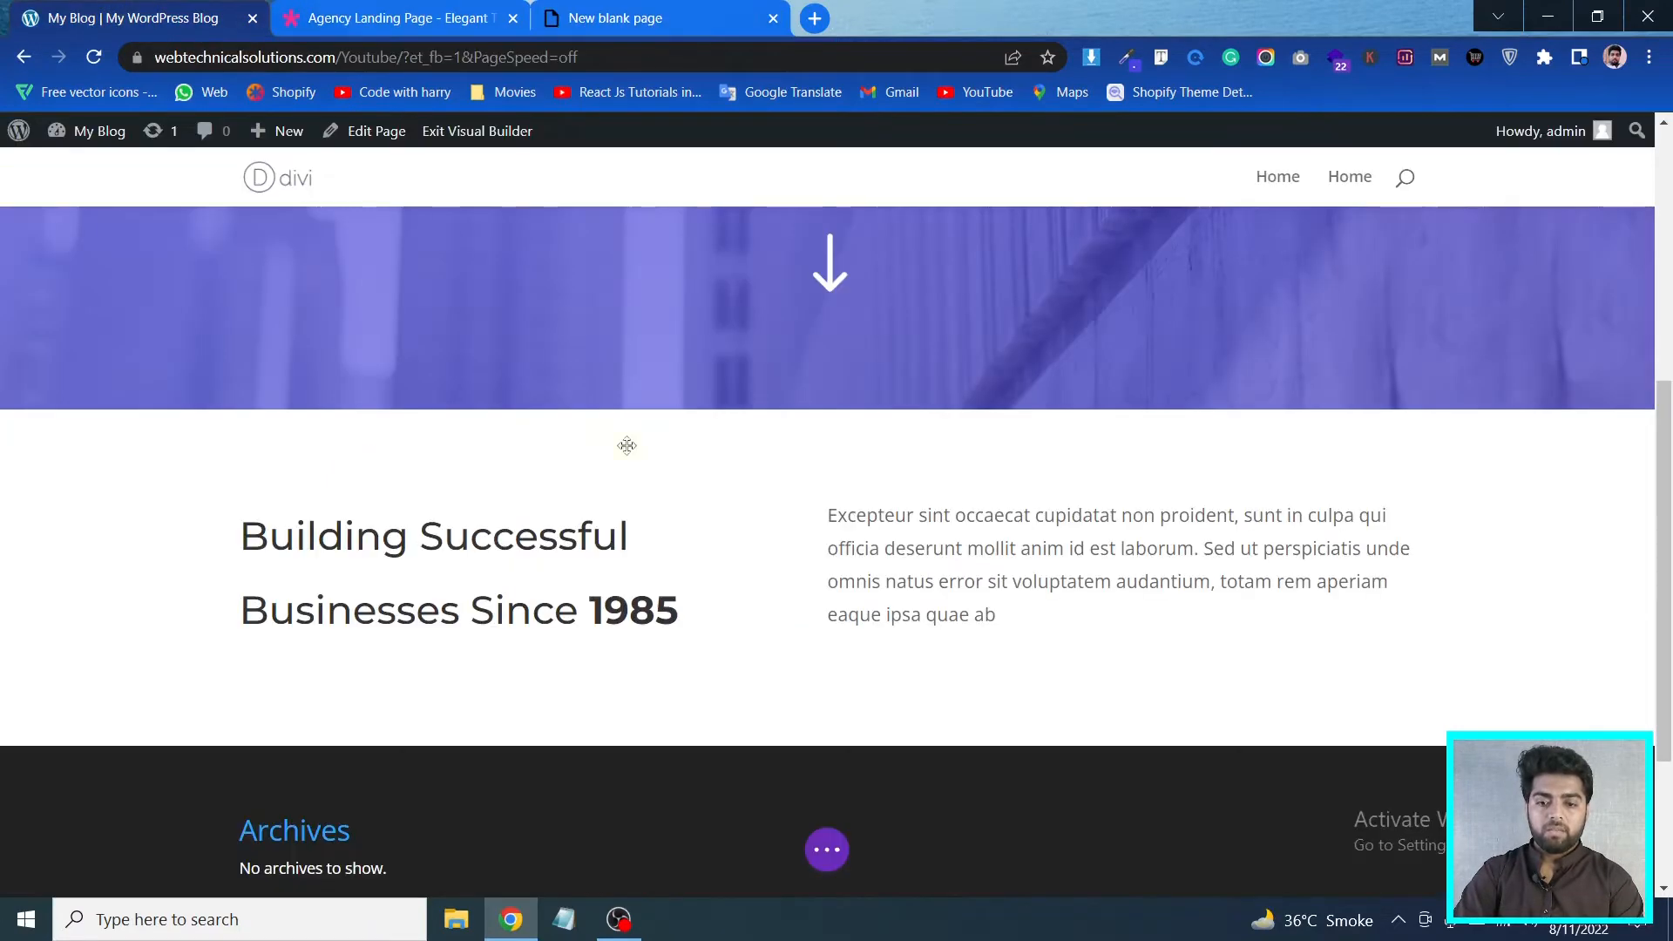
{"action": "scroll", "coordinate": [627, 445], "scroll_direction": "down", "scroll_amount": 3}
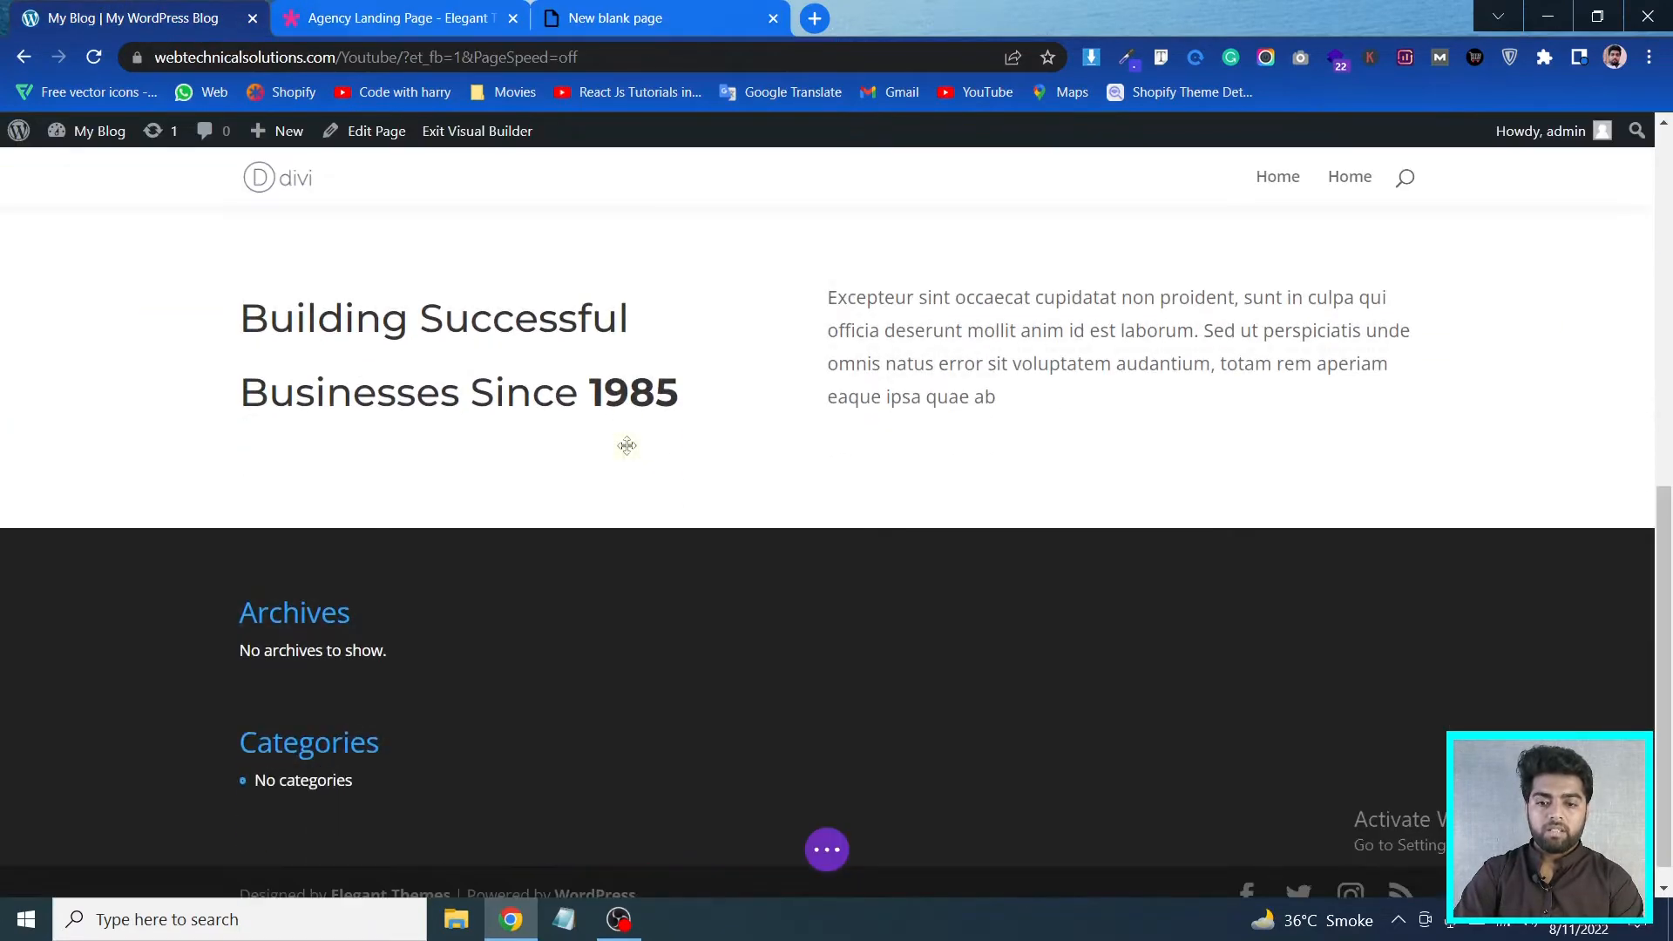
{"action": "left_click", "coordinate": [473, 7]}
{"action": "scroll", "coordinate": [882, 676], "scroll_direction": "down", "scroll_amount": 2}
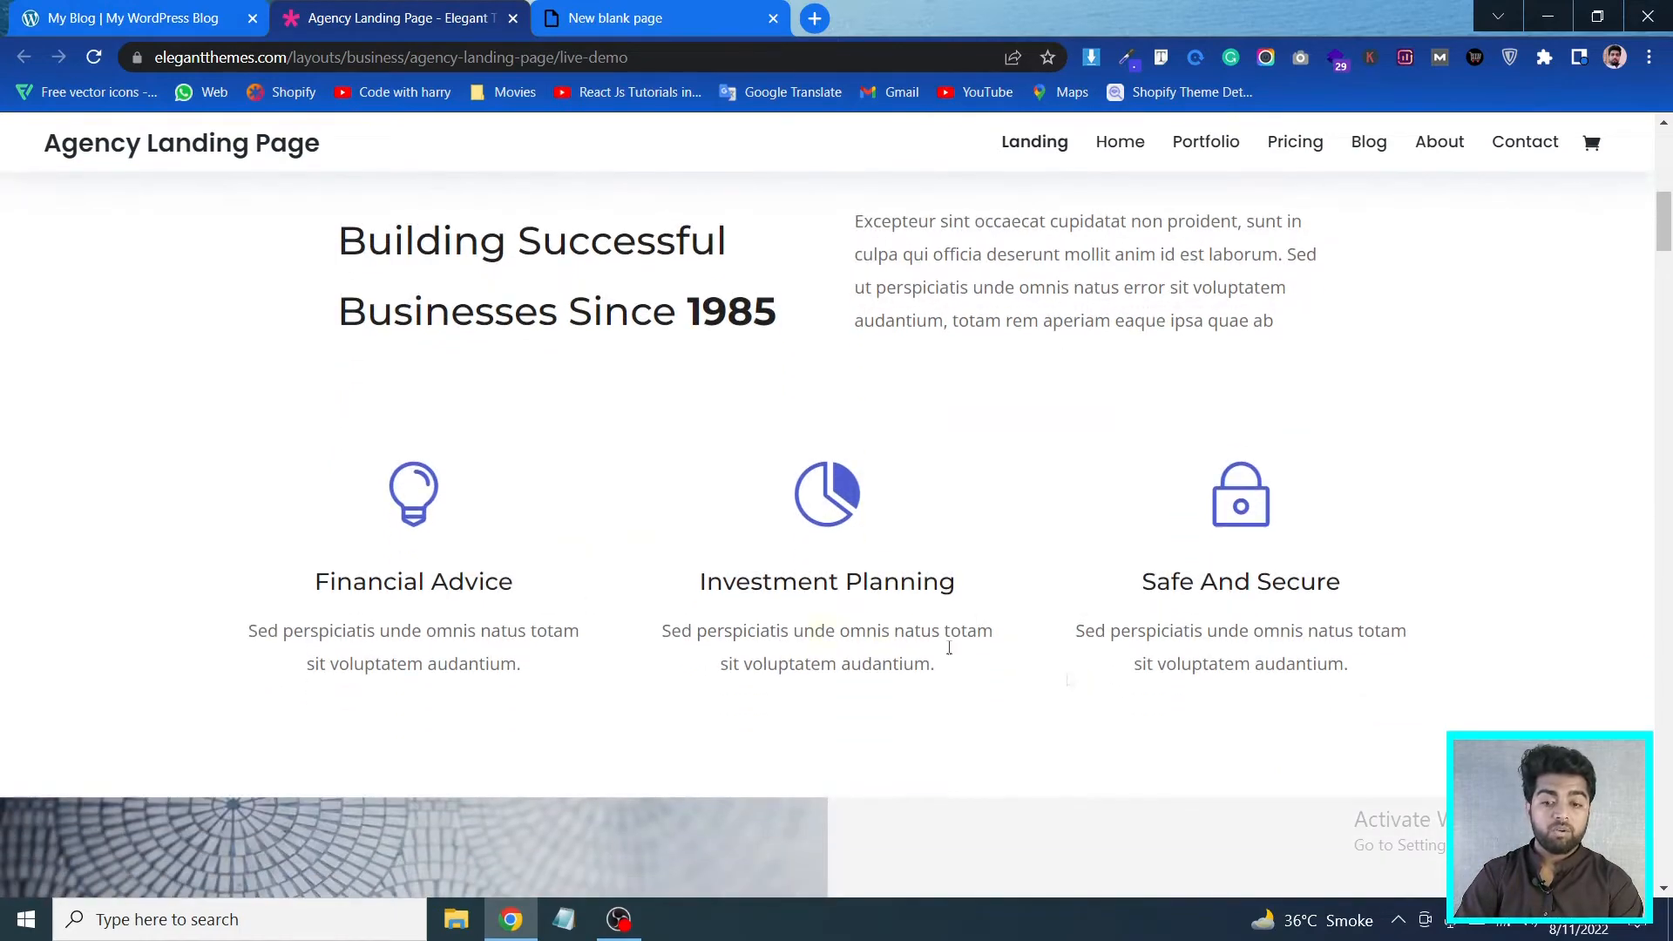
{"action": "scroll", "coordinate": [221, 472], "scroll_direction": "up", "scroll_amount": 2}
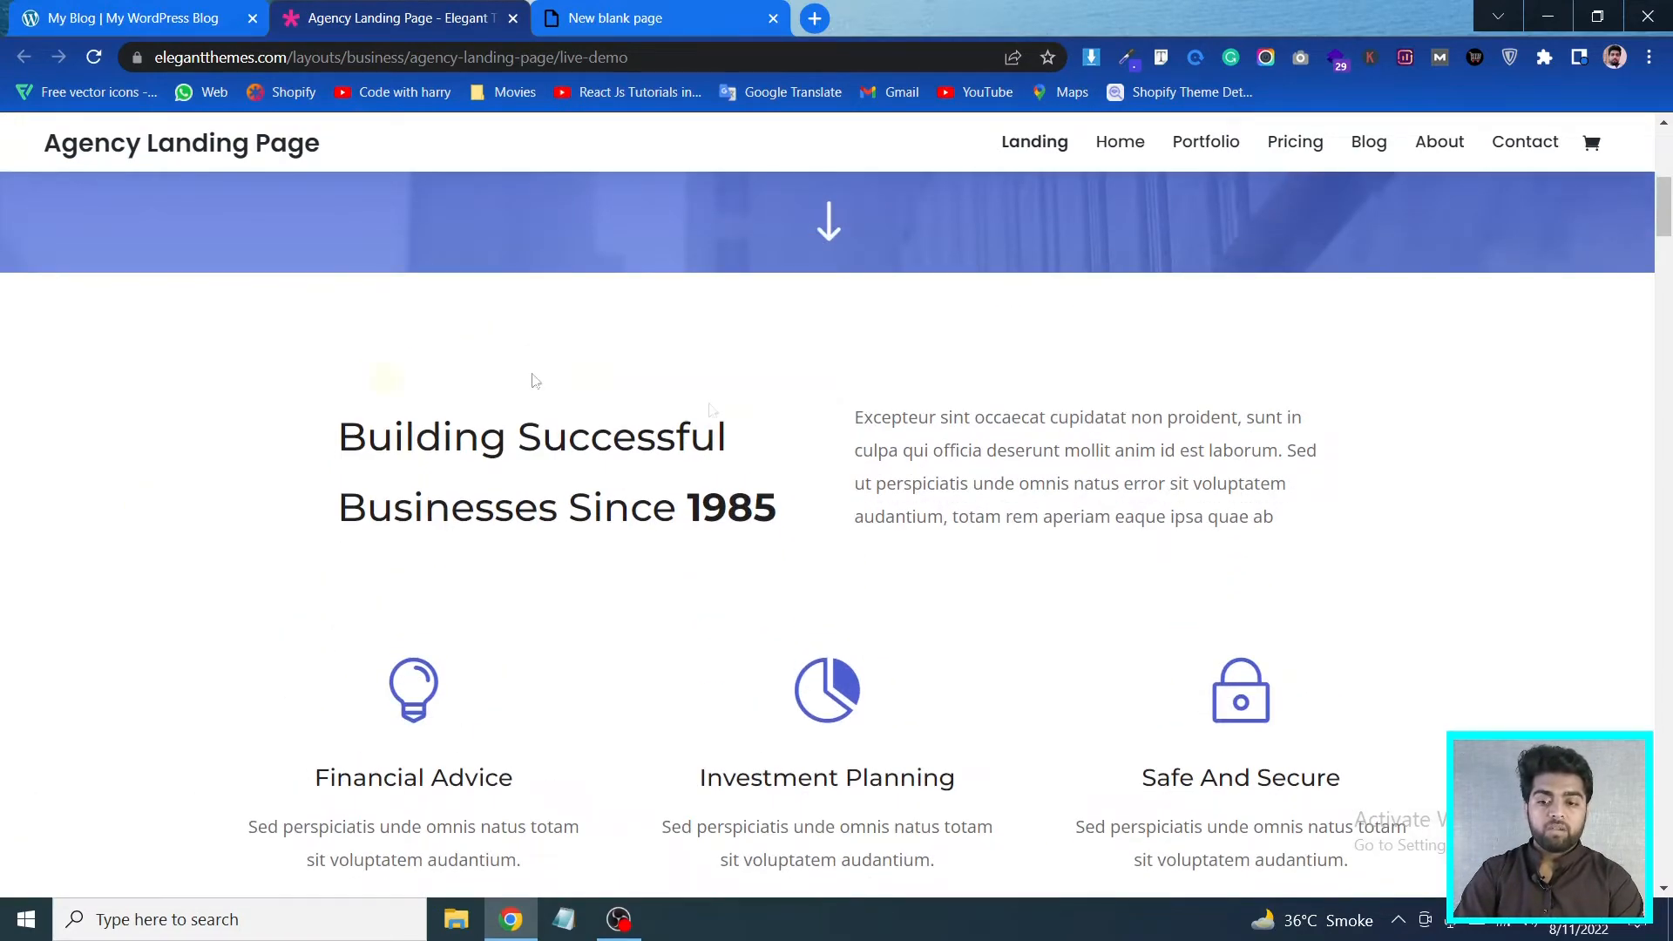
{"action": "left_click", "coordinate": [137, 7]}
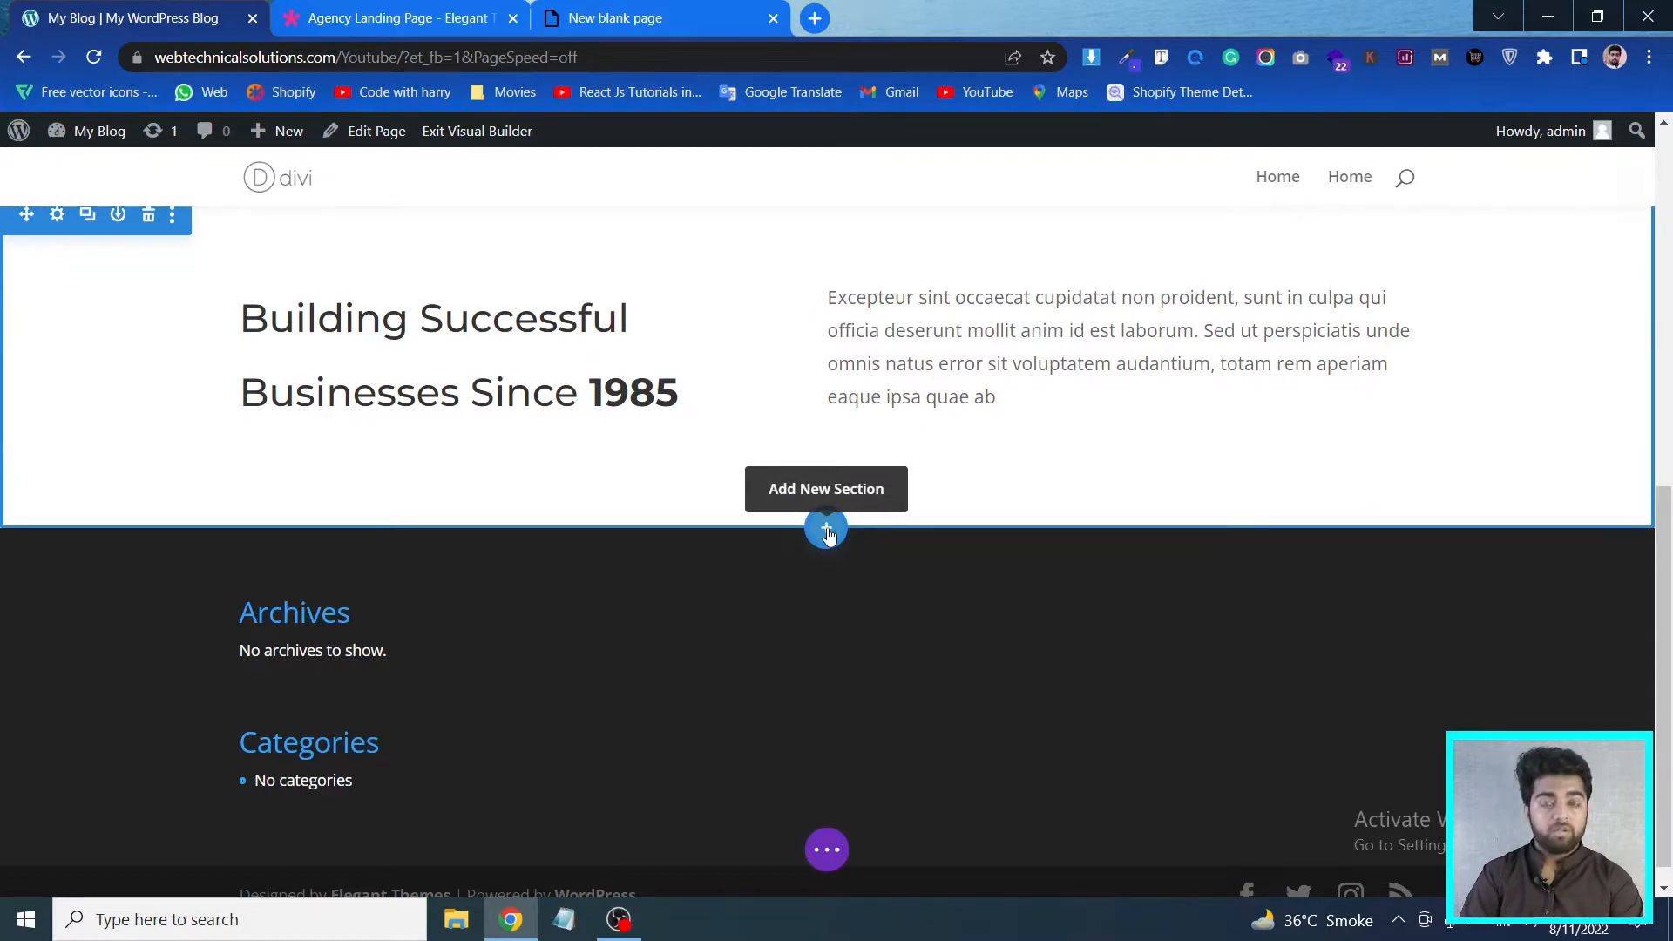
Insert a trial two-column row below the hero section's arrow and delete it again
{"action": "scroll", "coordinate": [828, 533], "scroll_direction": "up", "scroll_amount": 5}
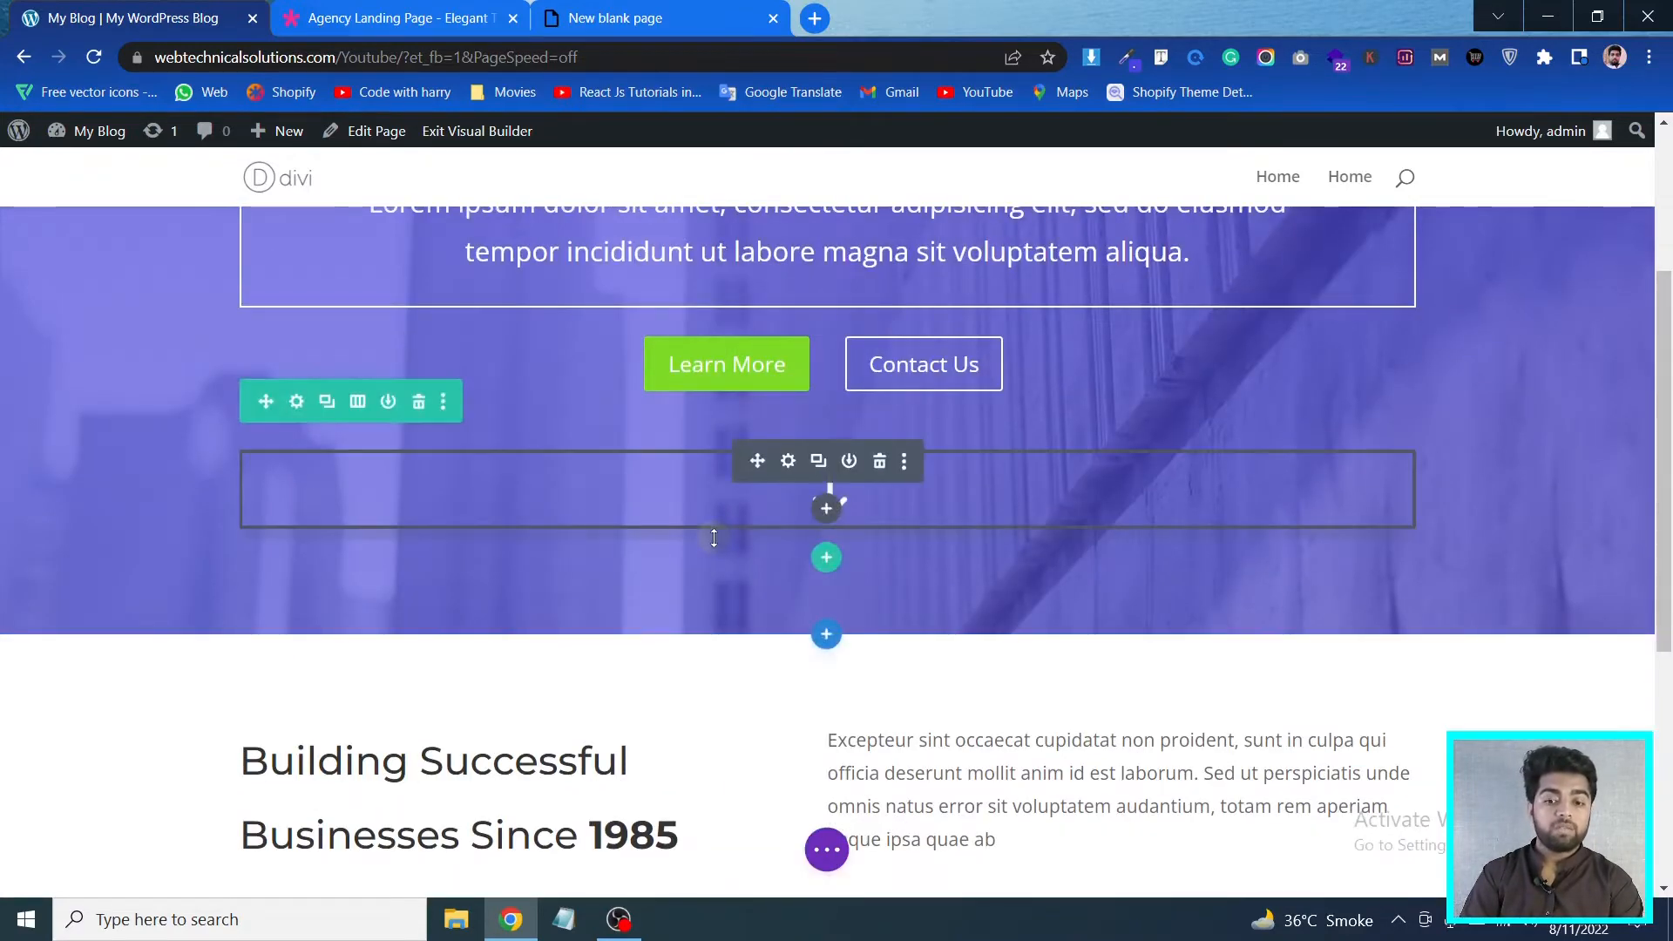
{"action": "left_click", "coordinate": [825, 562]}
{"action": "left_click", "coordinate": [807, 451]}
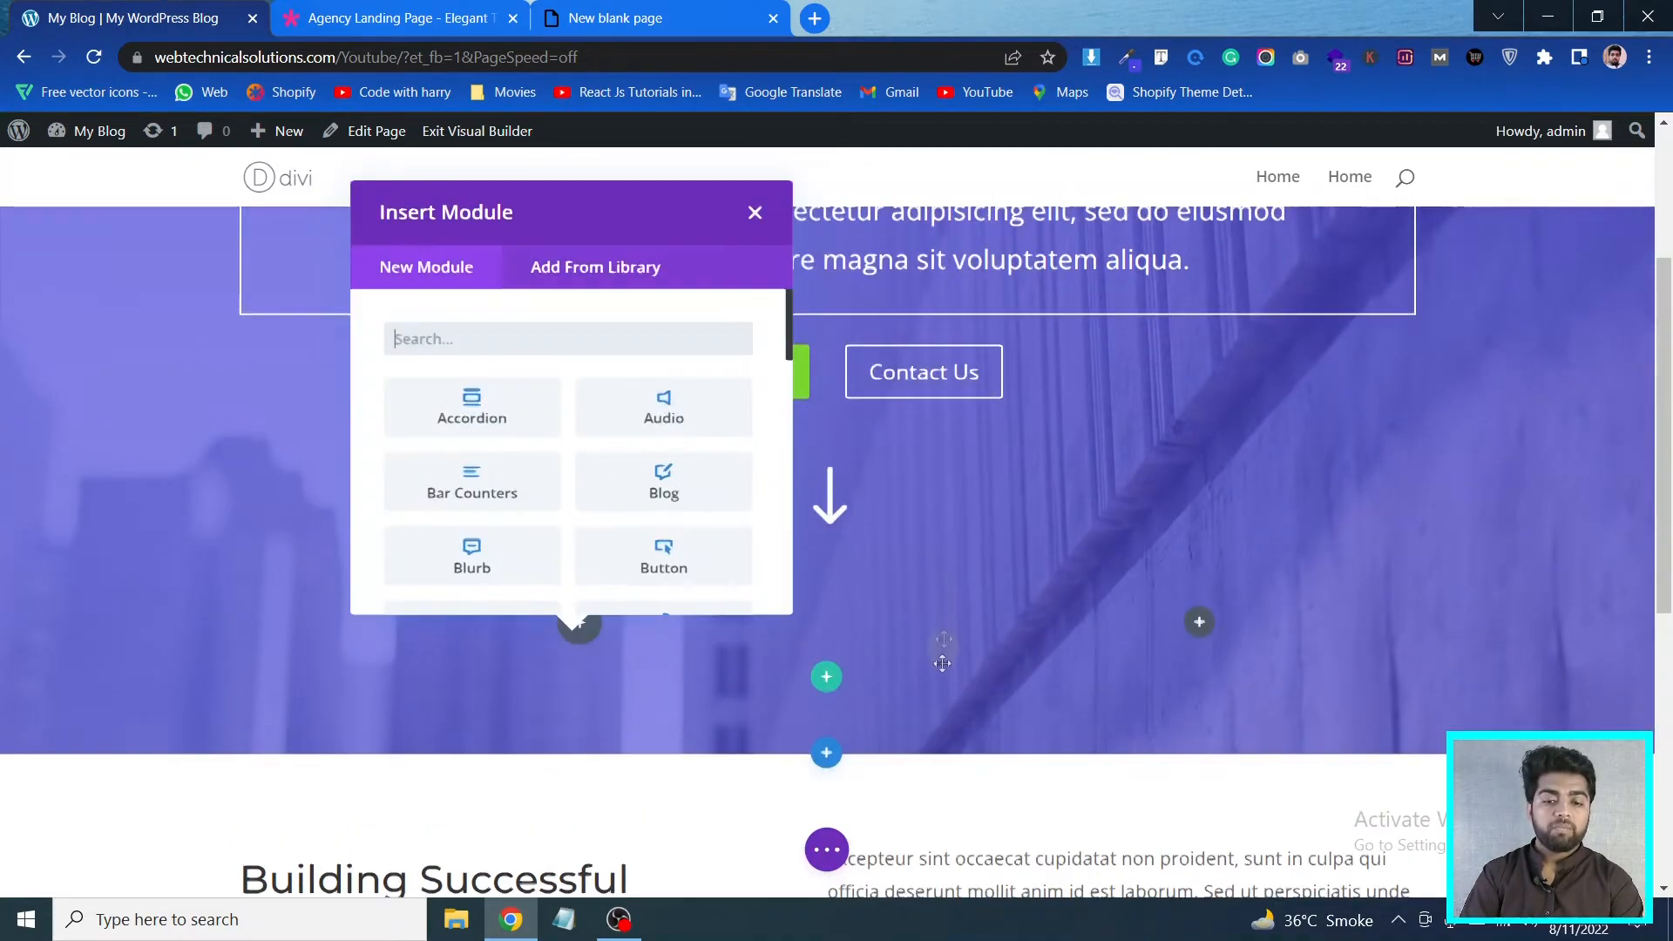
{"action": "left_click", "coordinate": [751, 212]}
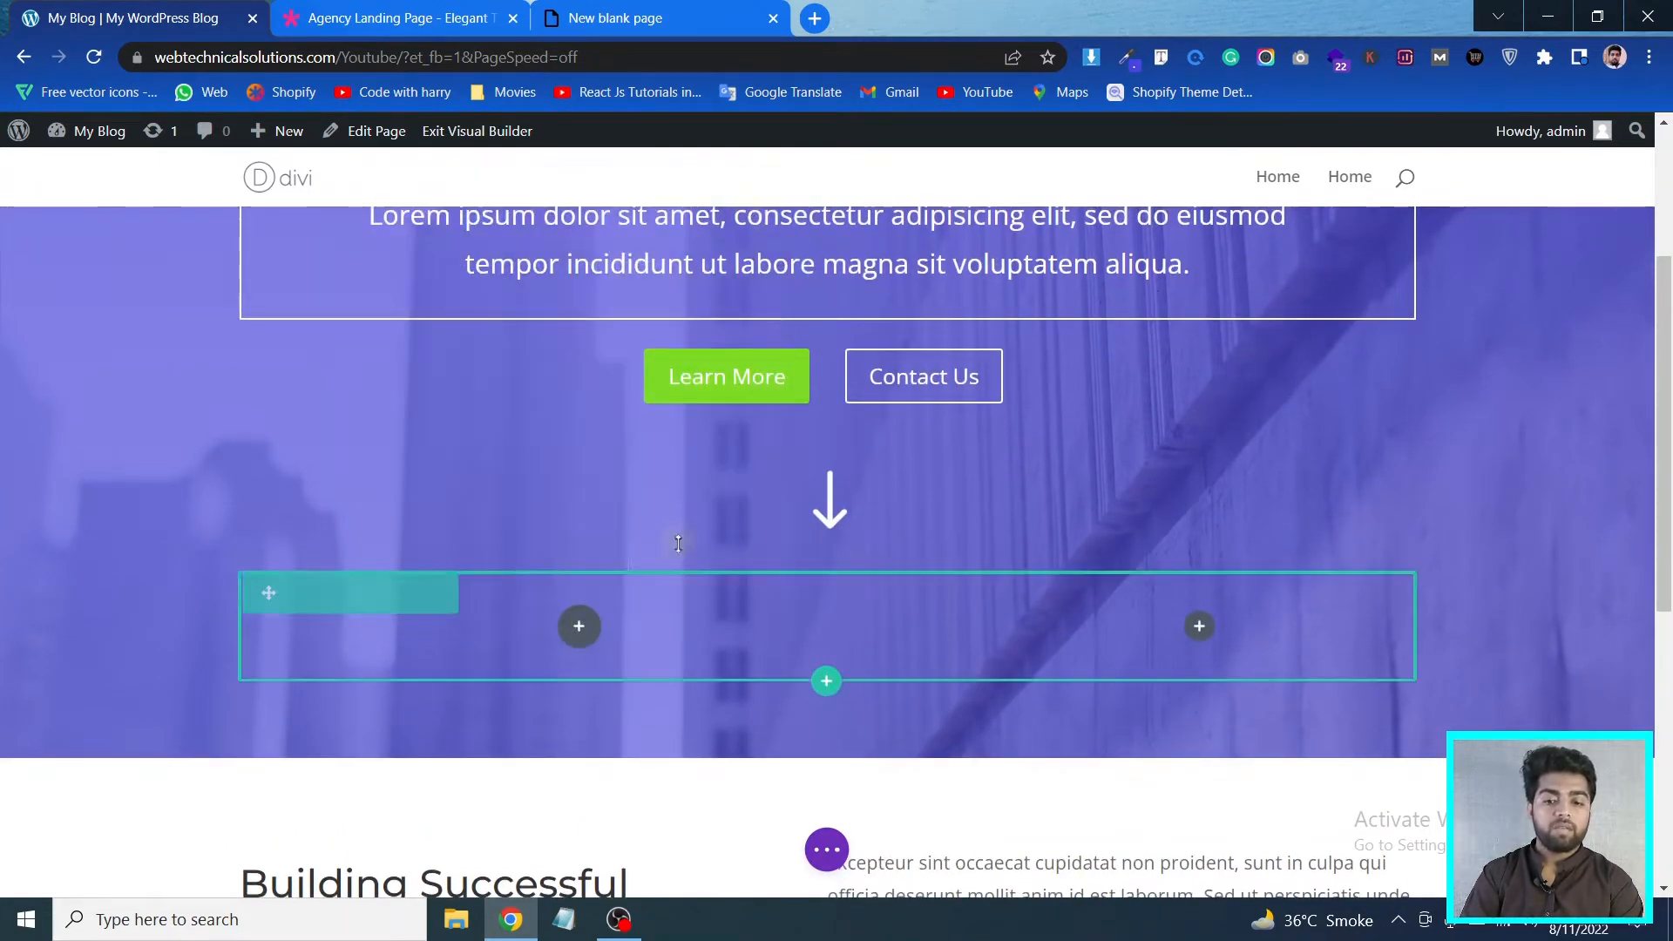
{"action": "left_click", "coordinate": [416, 594]}
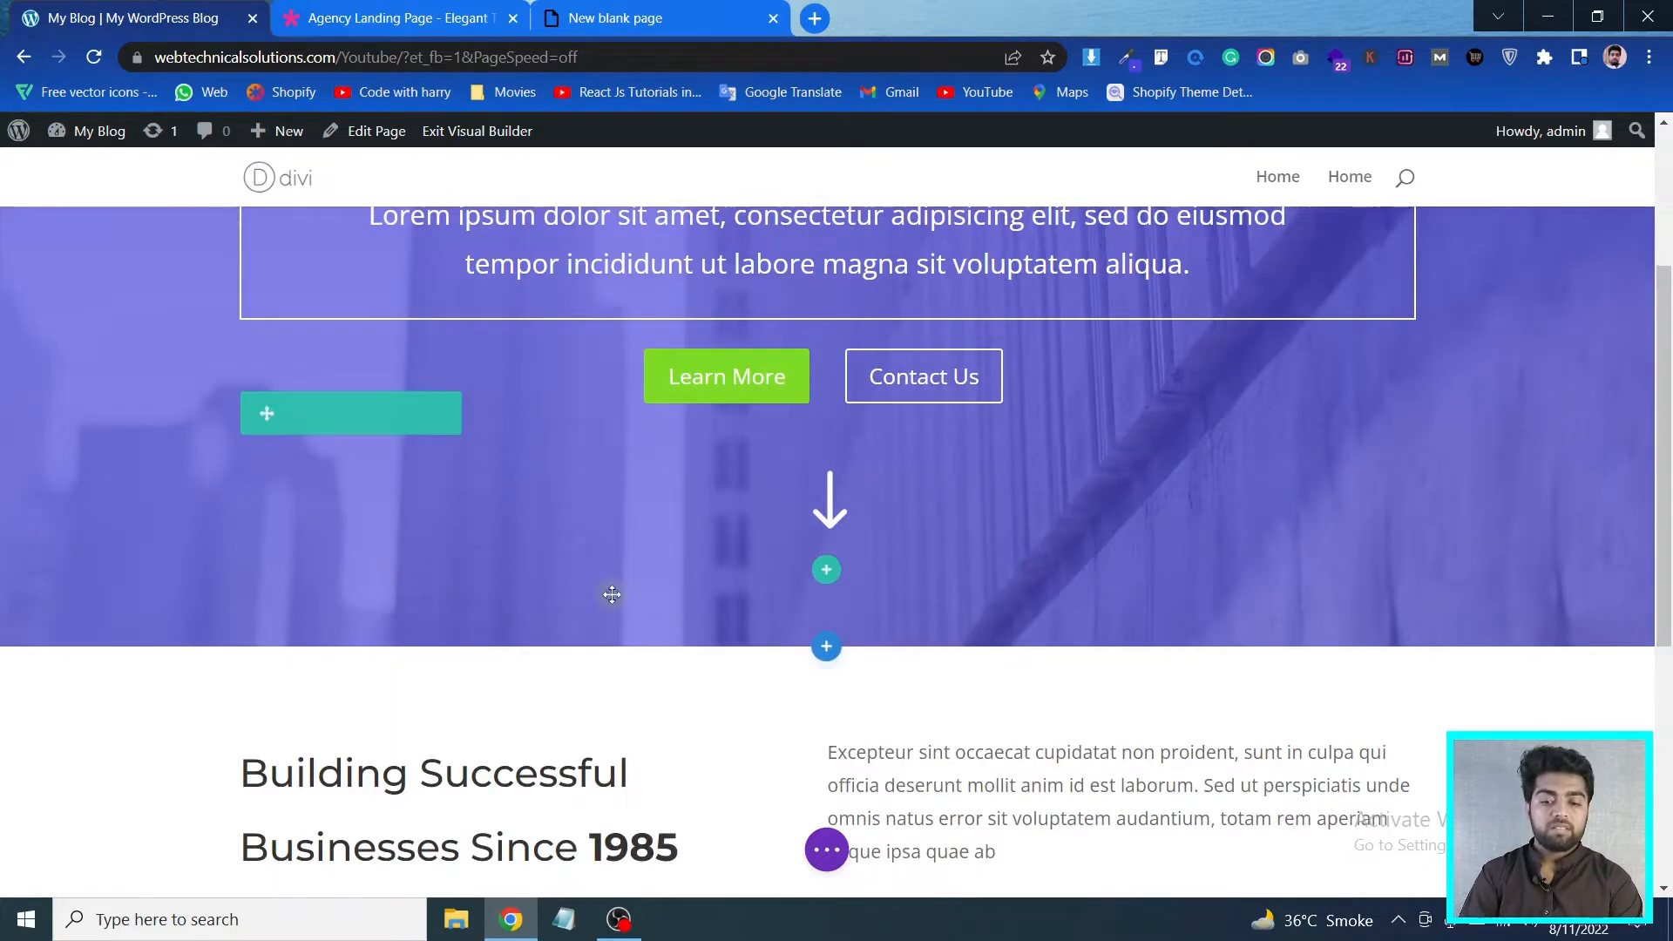
Insert a three-column row beneath the heading and paragraph row, and check the demo's three-feature row
{"action": "scroll", "coordinate": [609, 586], "scroll_direction": "down", "scroll_amount": 4}
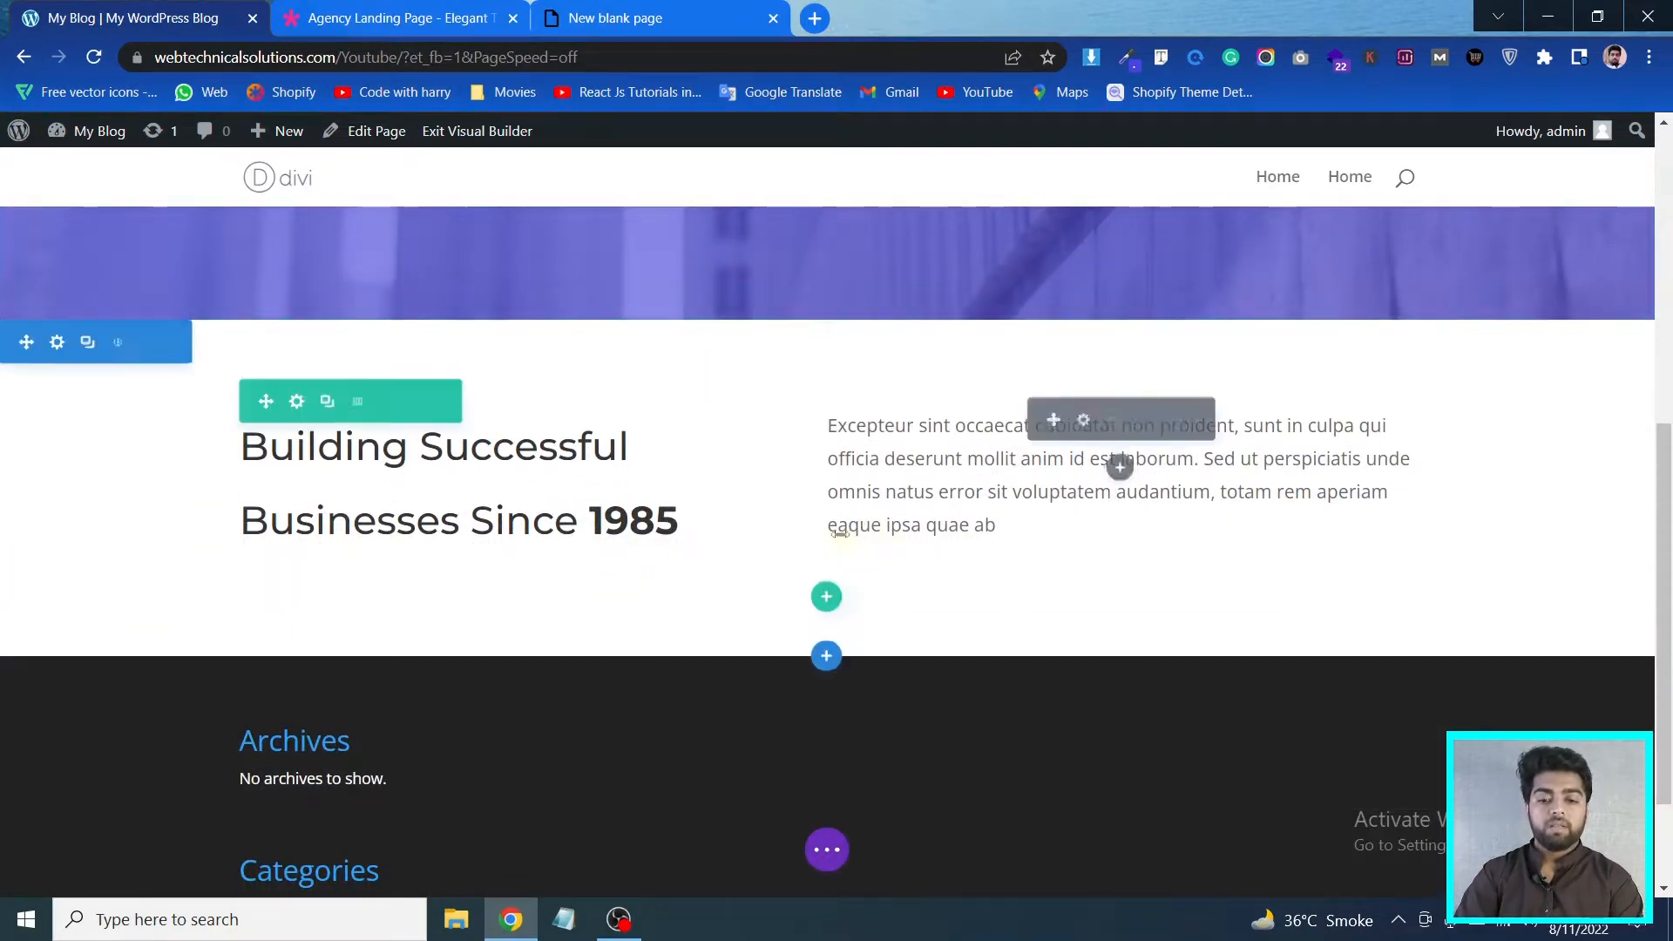
{"action": "left_click", "coordinate": [825, 596]}
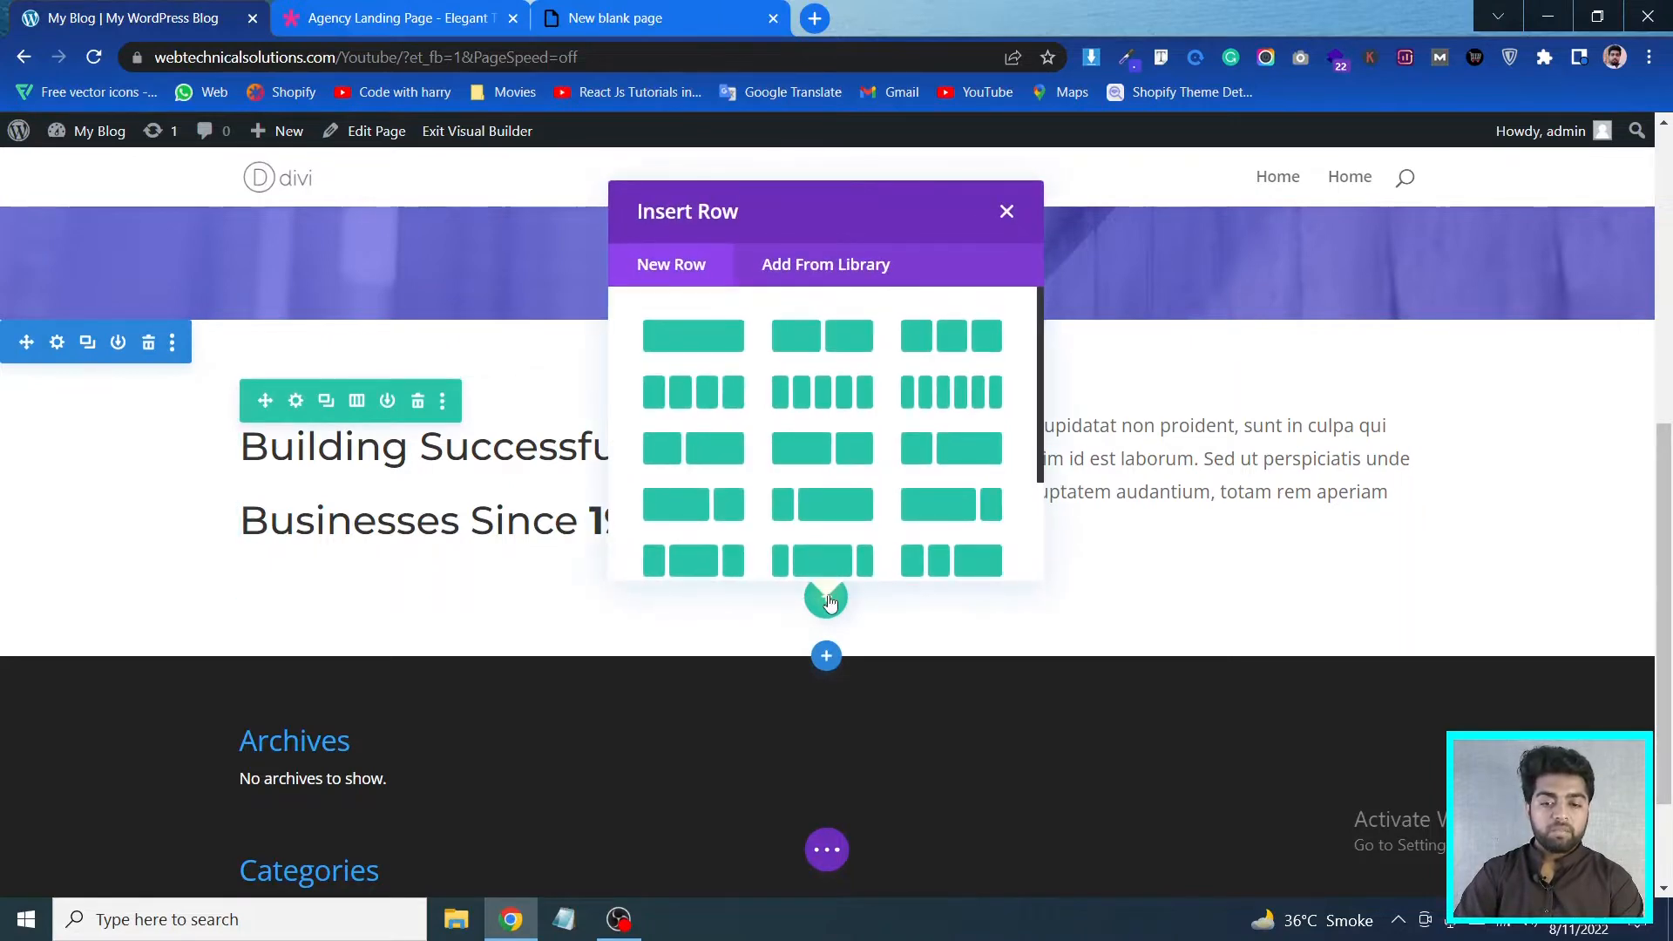
{"action": "left_click", "coordinate": [954, 348]}
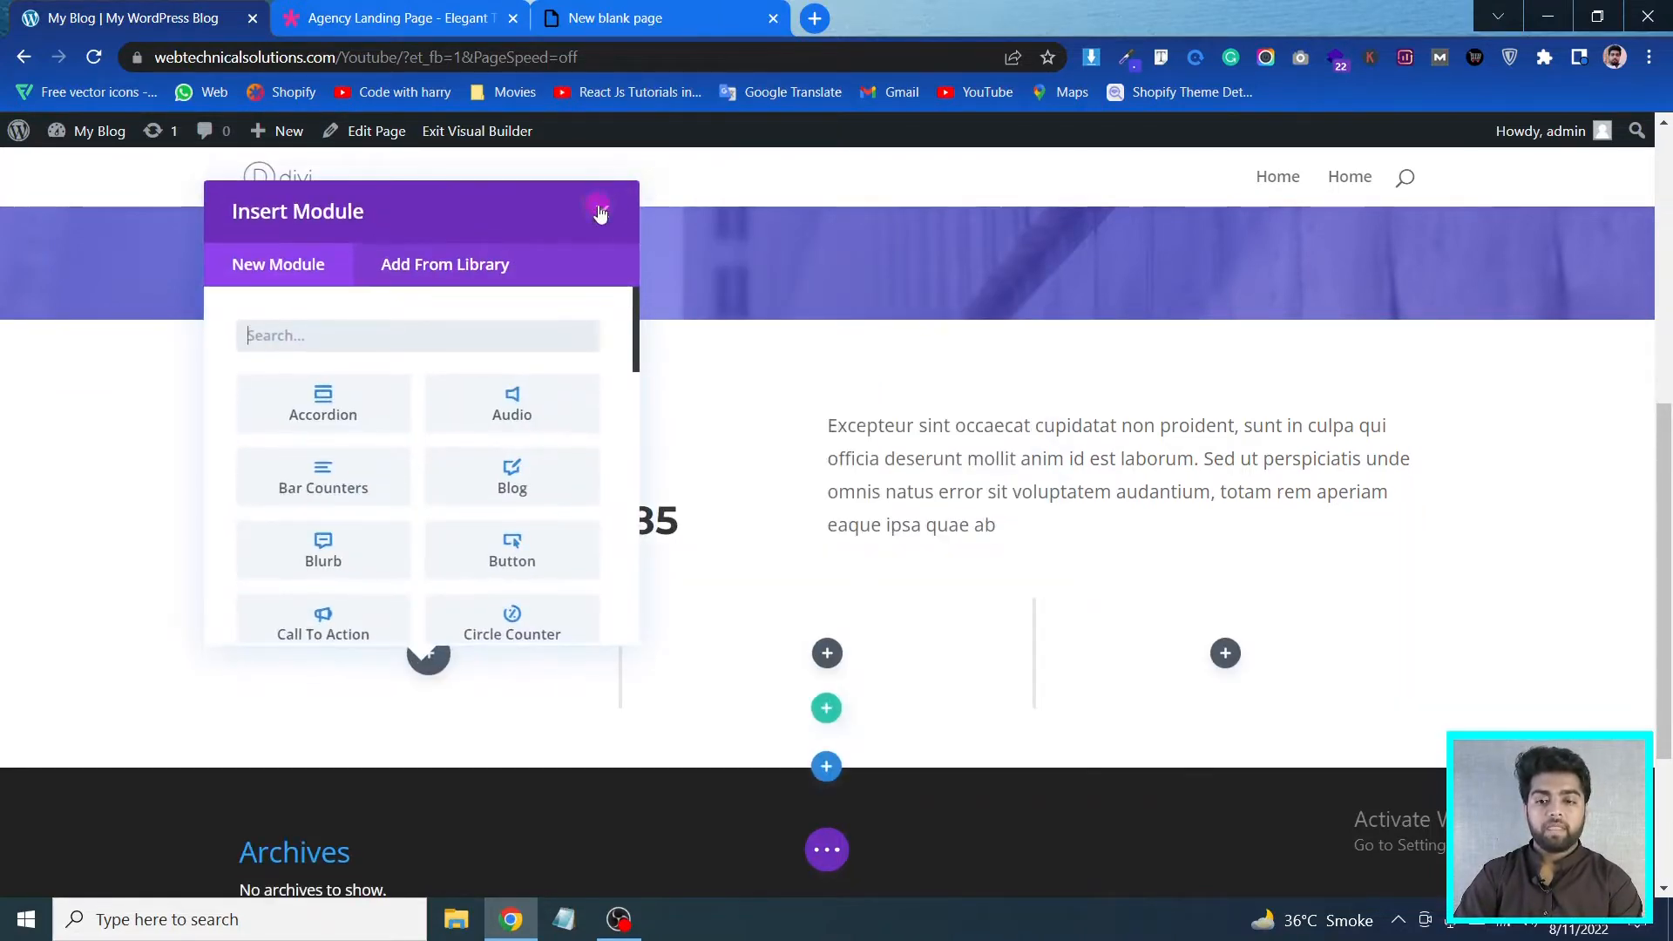
{"action": "left_click", "coordinate": [383, 17]}
{"action": "scroll", "coordinate": [583, 494], "scroll_direction": "down", "scroll_amount": 2}
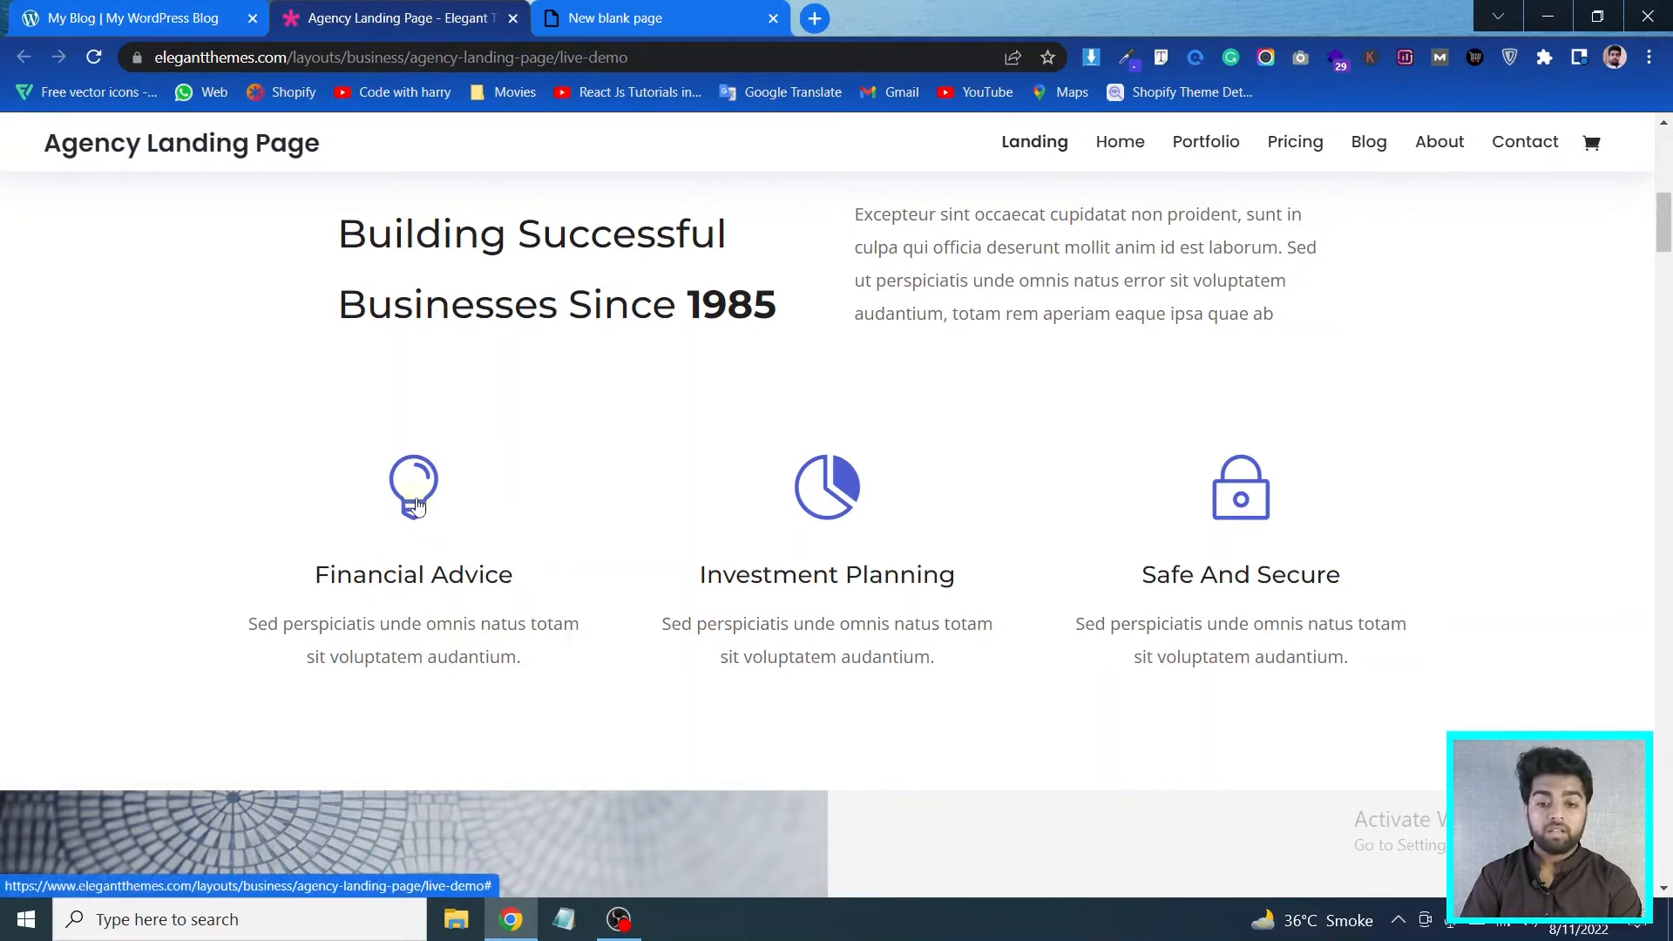
Add a Blurb module with default content to each of the new row's three columns, saving each one
{"action": "key", "text": "ctrl+shift+Tab"}
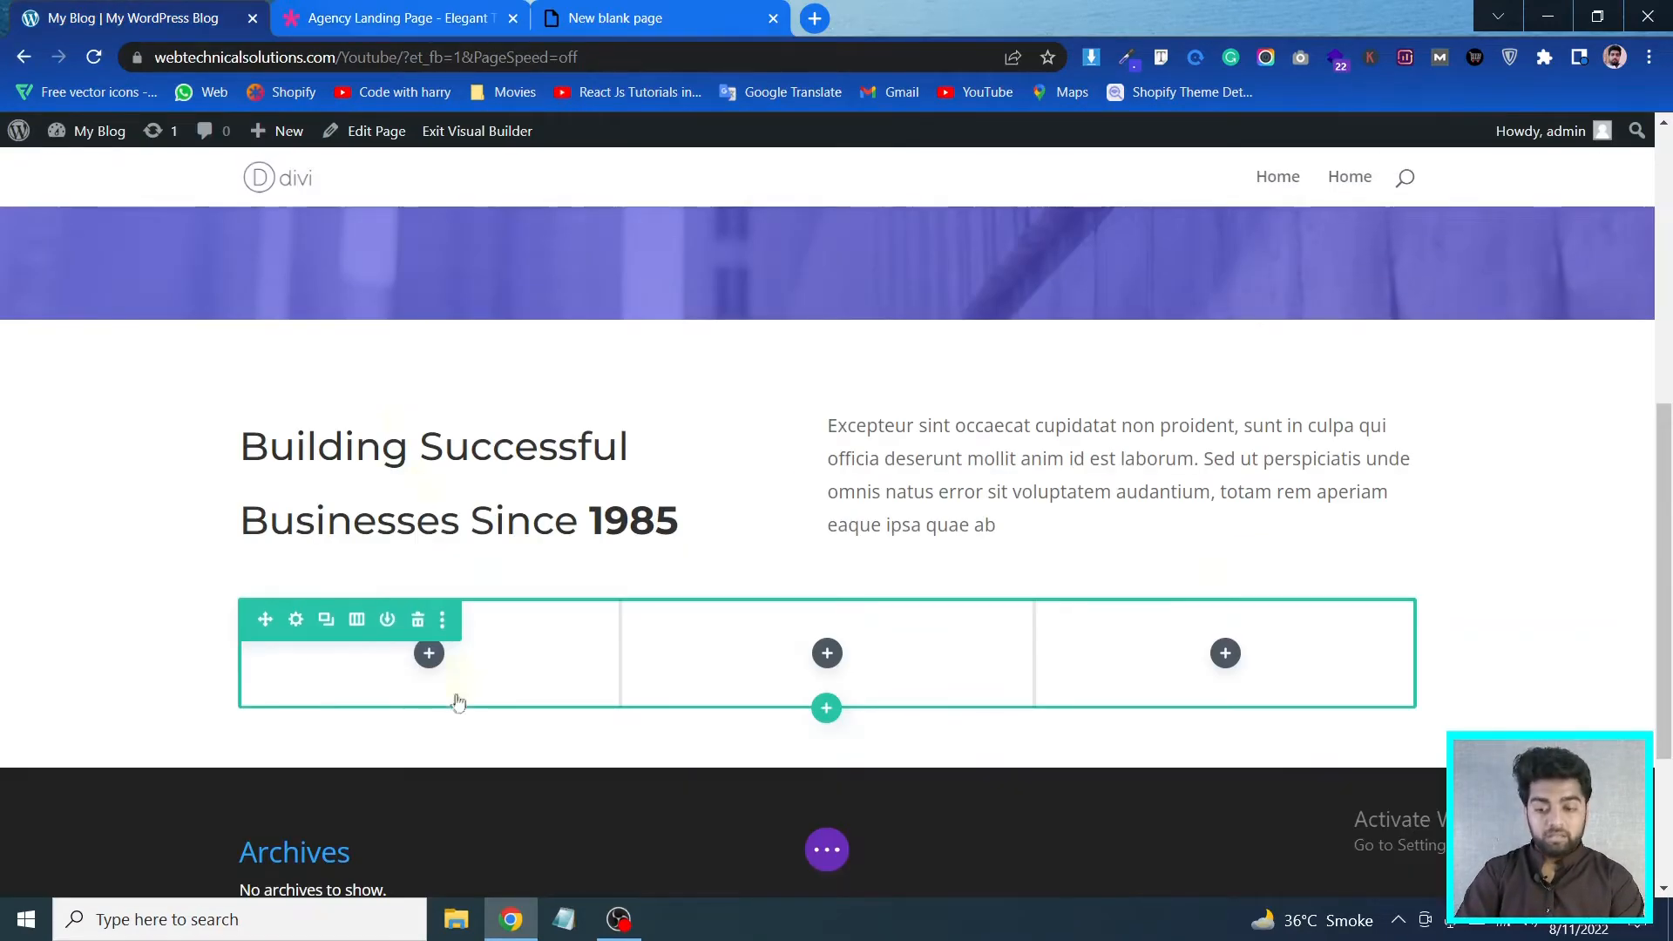
{"action": "left_click", "coordinate": [428, 652]}
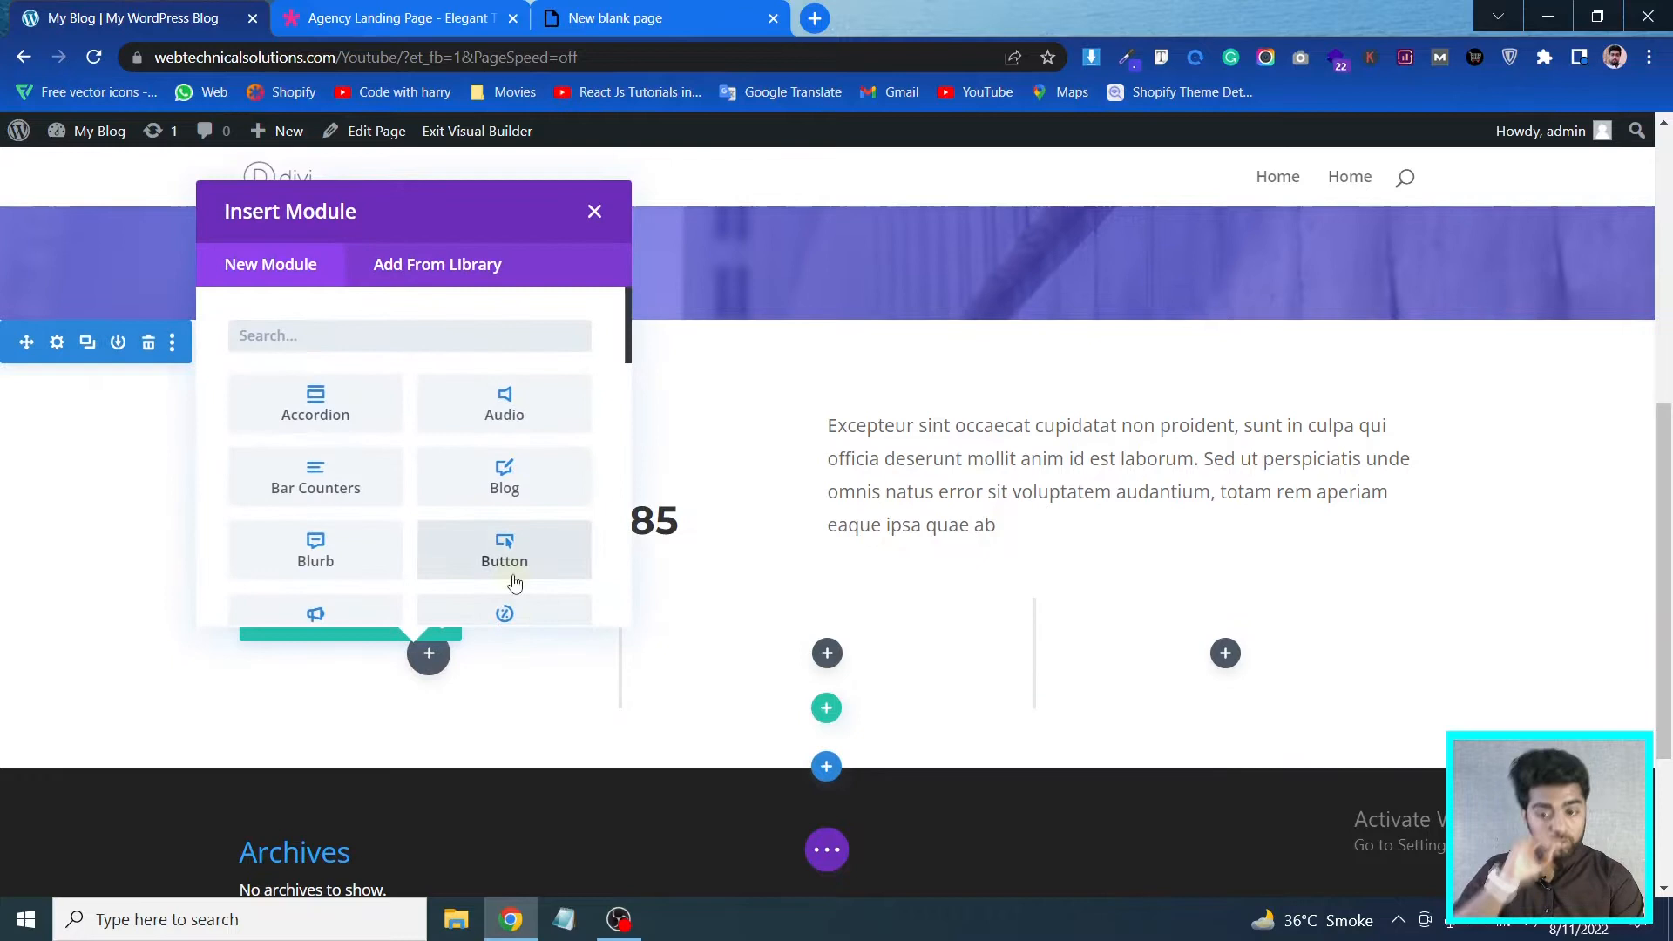
{"action": "left_click", "coordinate": [344, 564]}
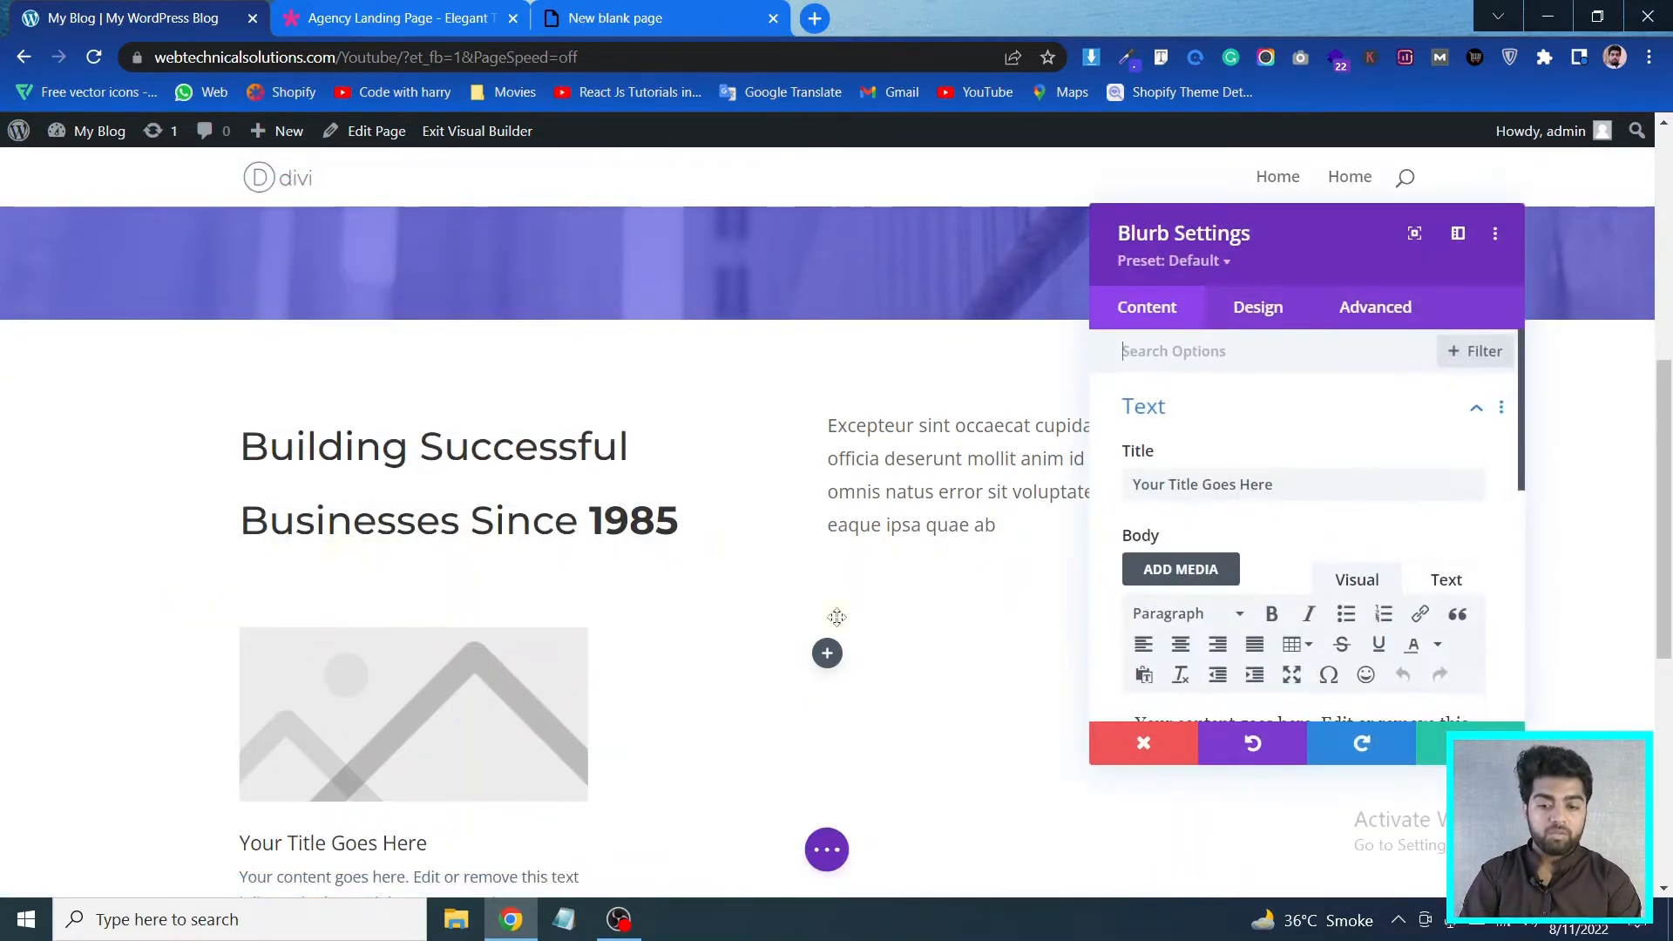
{"action": "left_click", "coordinate": [991, 667]}
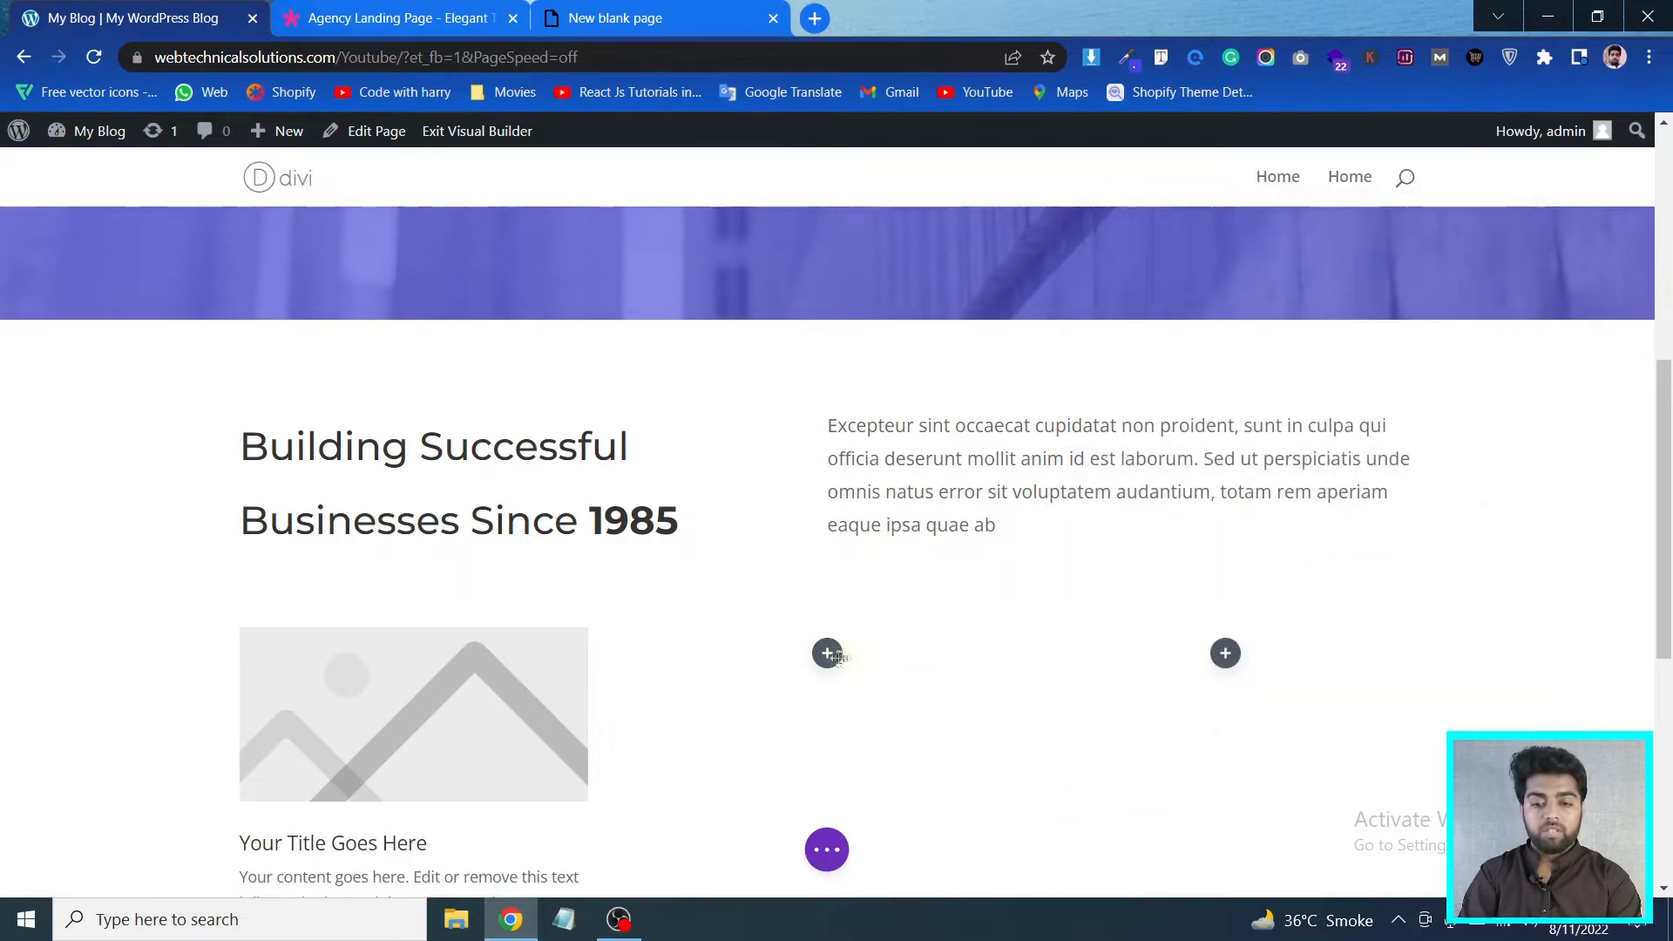
{"action": "left_click", "coordinate": [827, 652]}
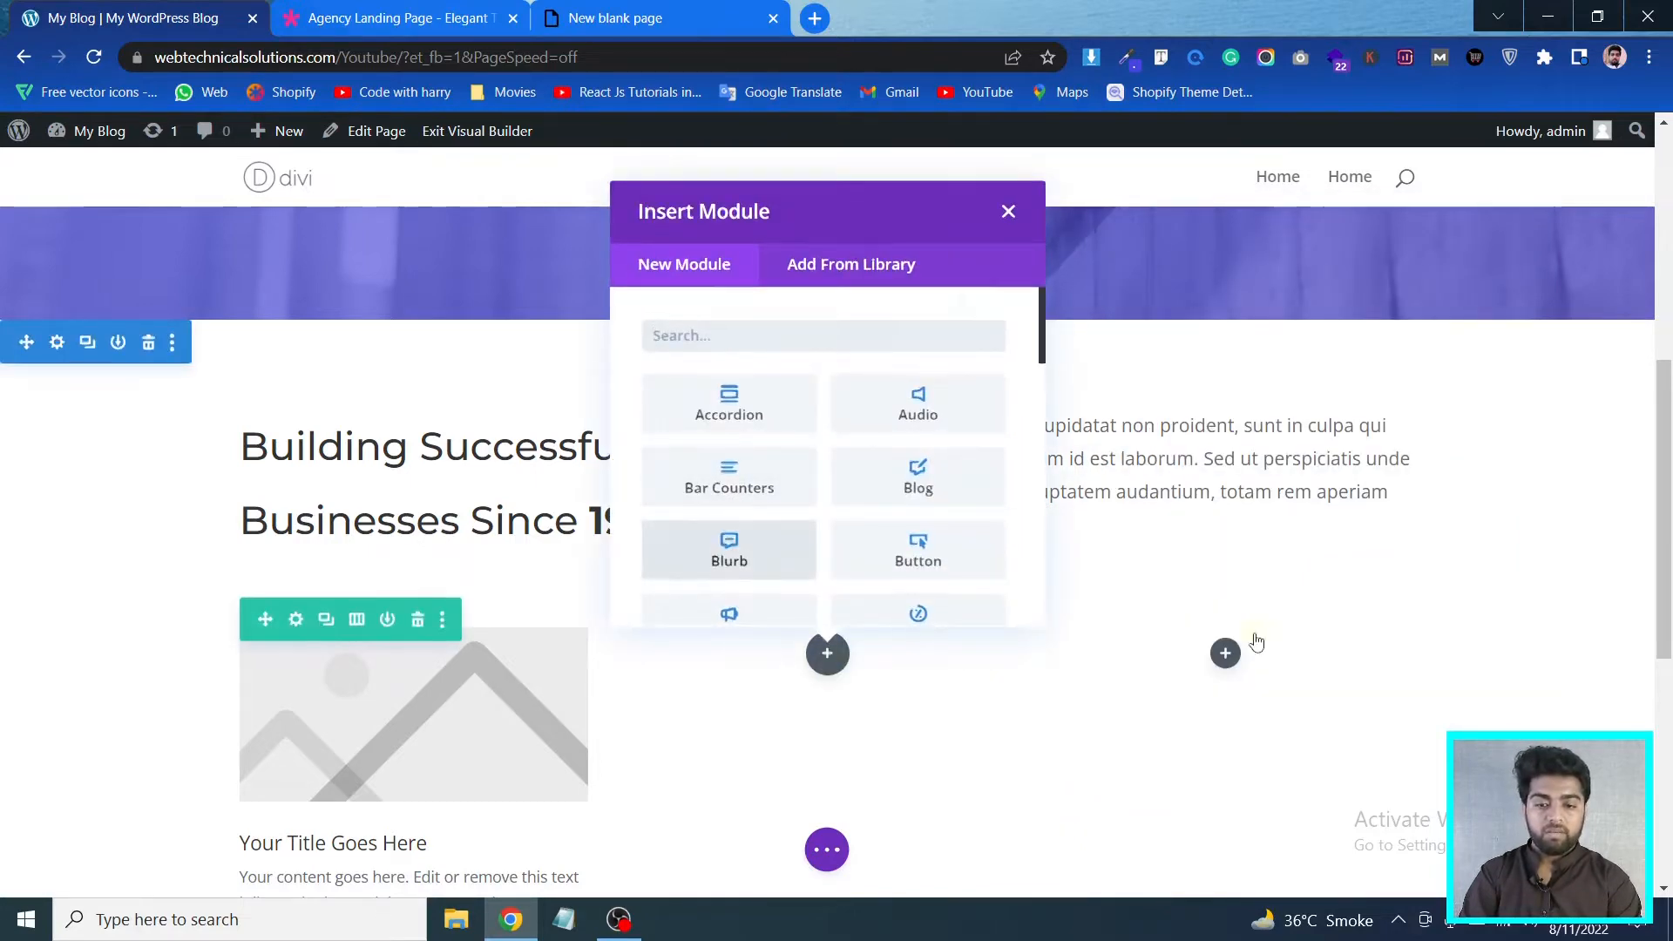
{"action": "left_click", "coordinate": [728, 549]}
{"action": "left_click", "coordinate": [1435, 723]}
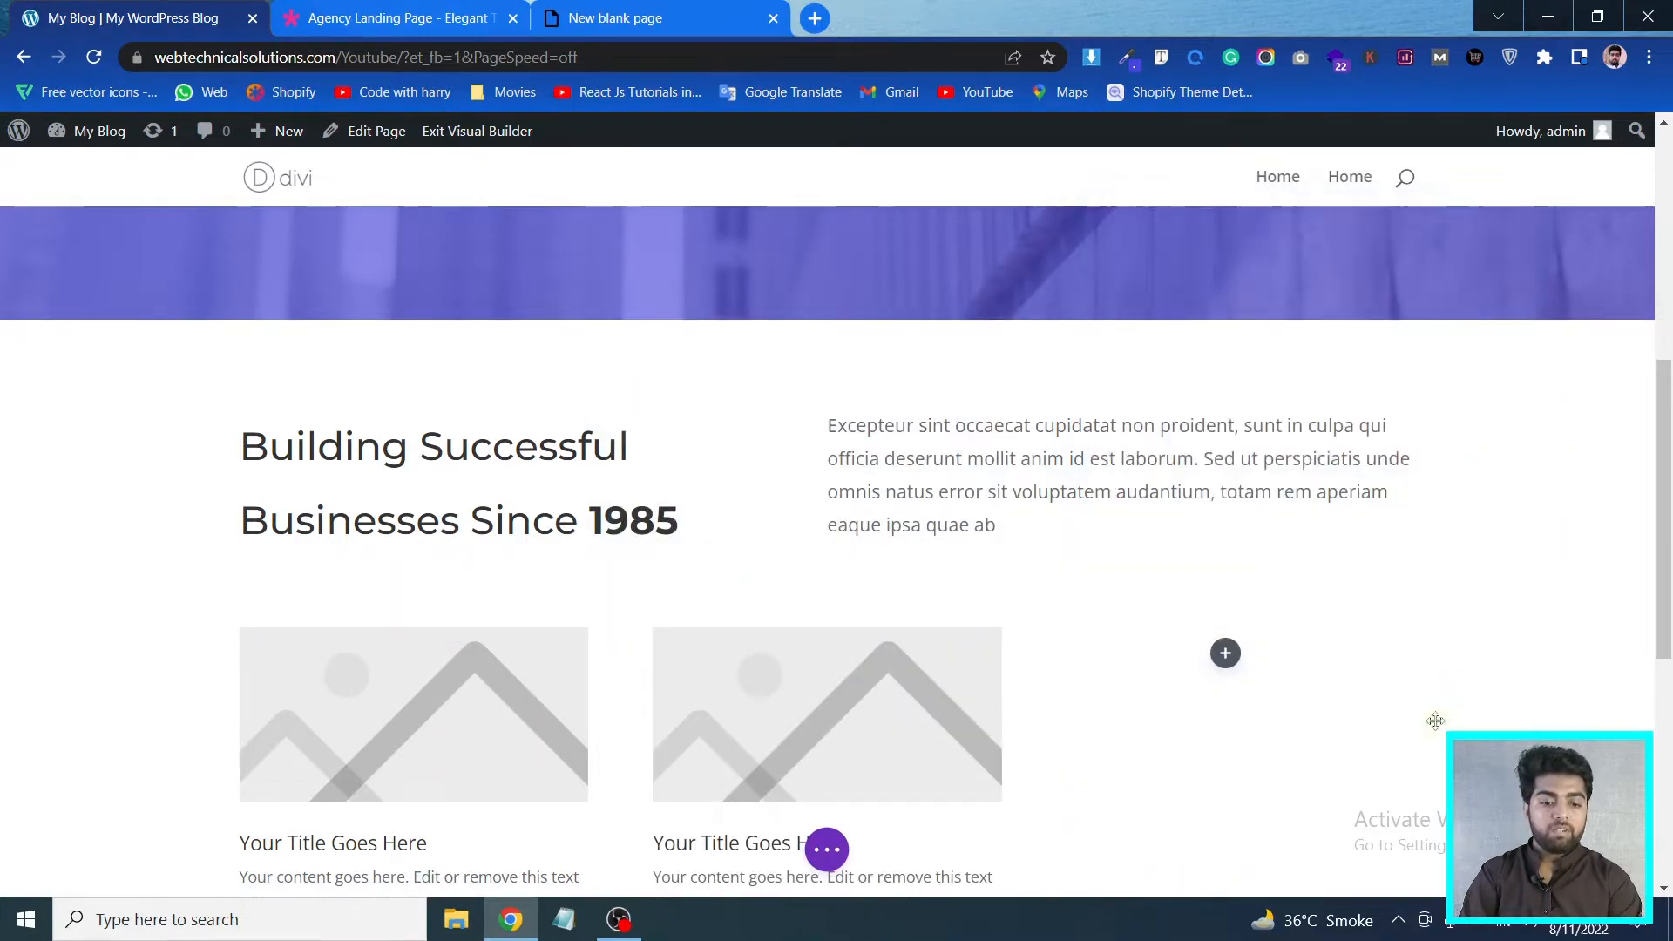
{"action": "left_click", "coordinate": [1225, 652]}
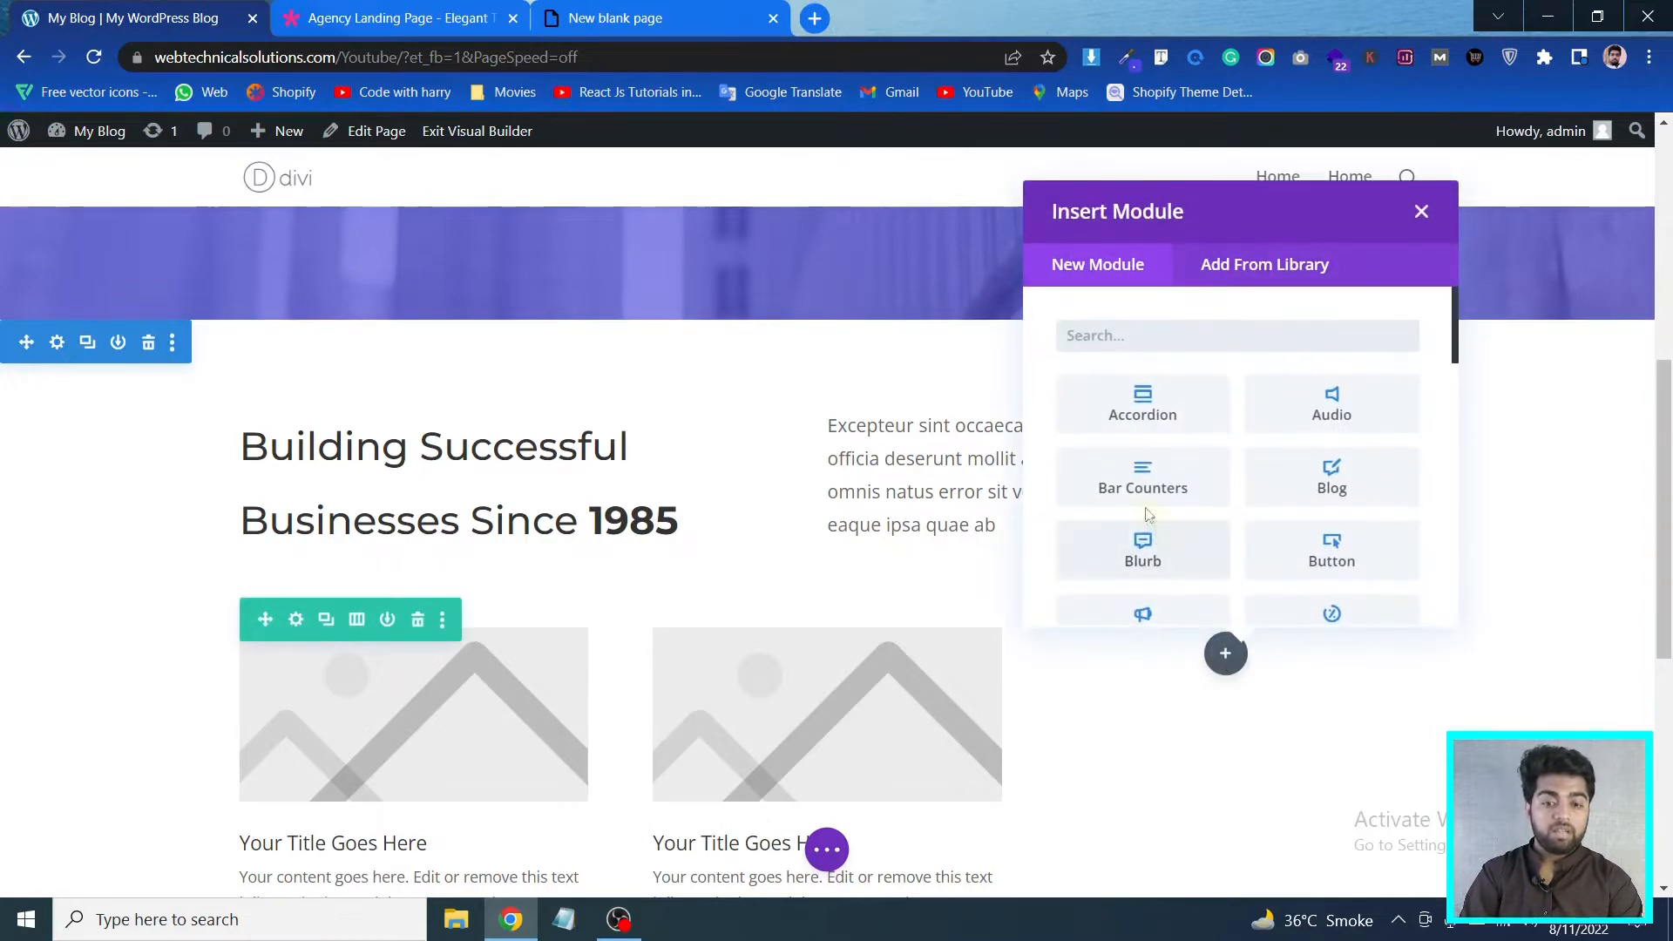
{"action": "left_click", "coordinate": [1150, 547]}
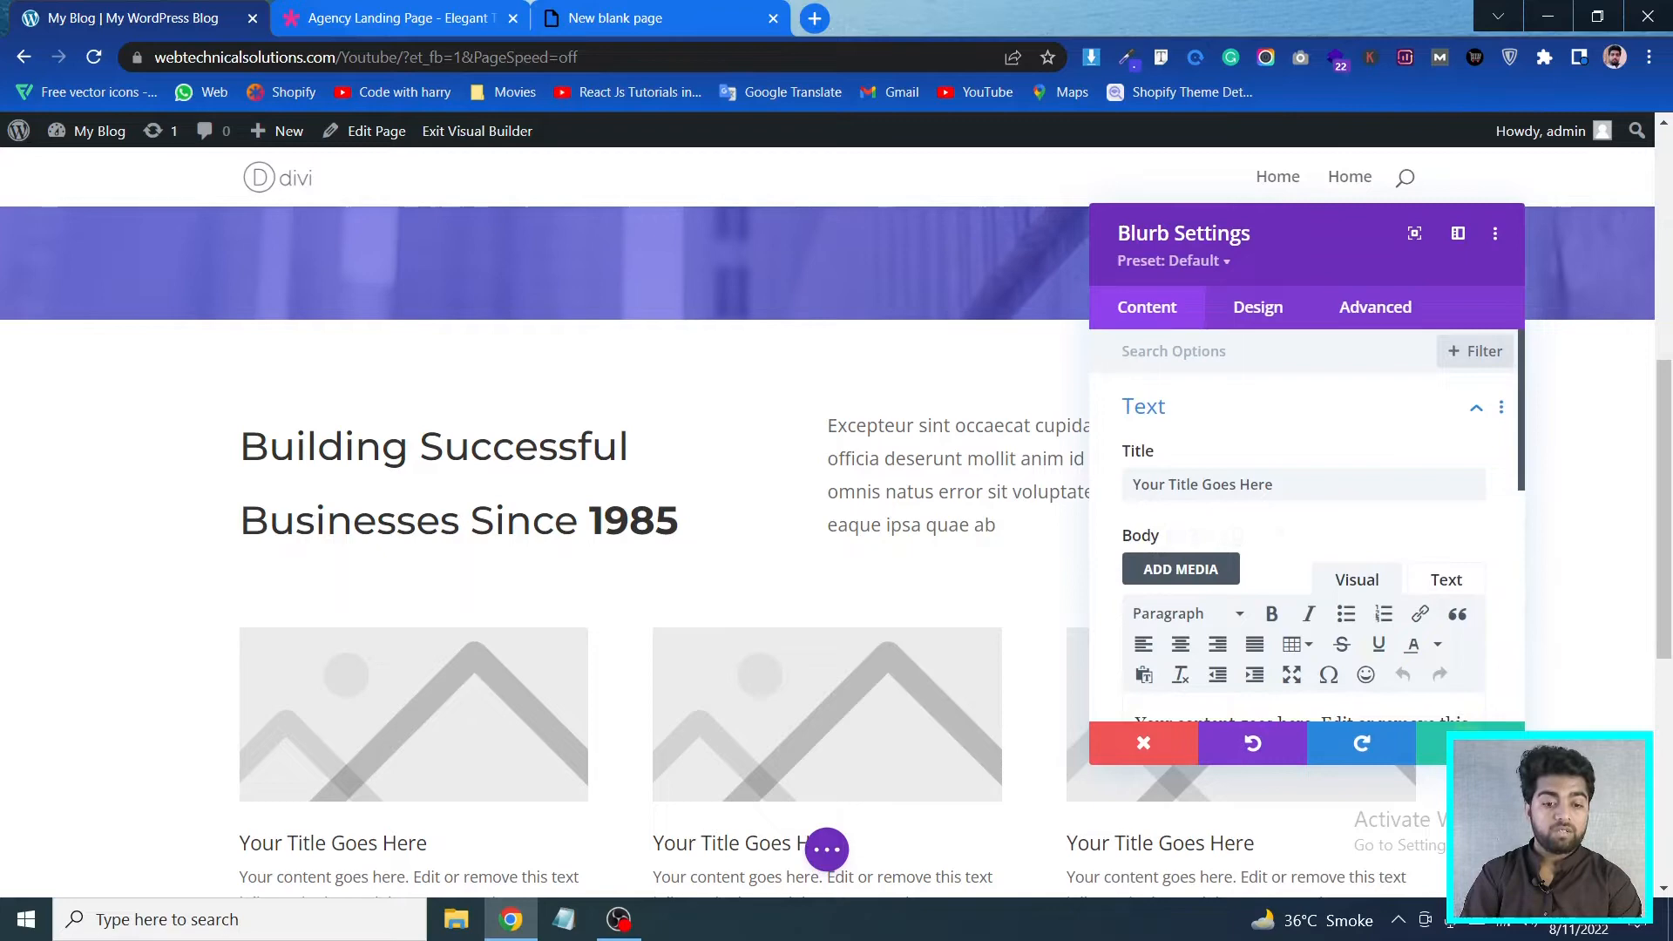
{"action": "left_click", "coordinate": [1437, 742]}
{"action": "scroll", "coordinate": [982, 568], "scroll_direction": "down", "scroll_amount": 3}
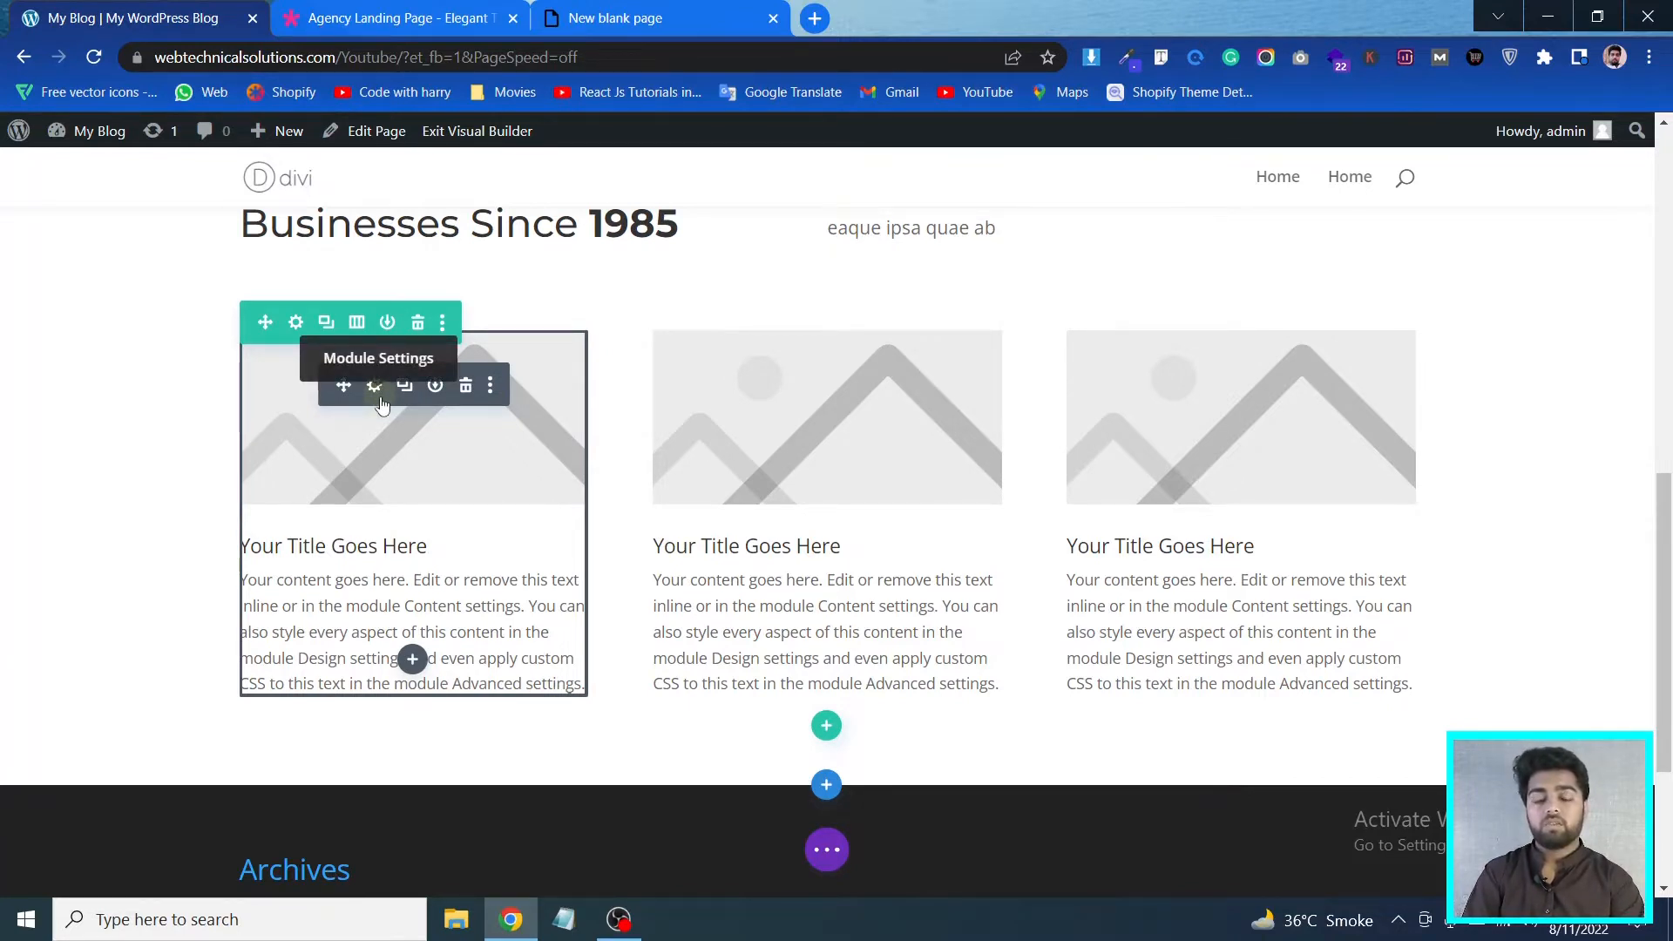
Look through the demo page's downloadable images in the image downloader extension for the three feature icons
{"action": "left_click", "coordinate": [381, 11]}
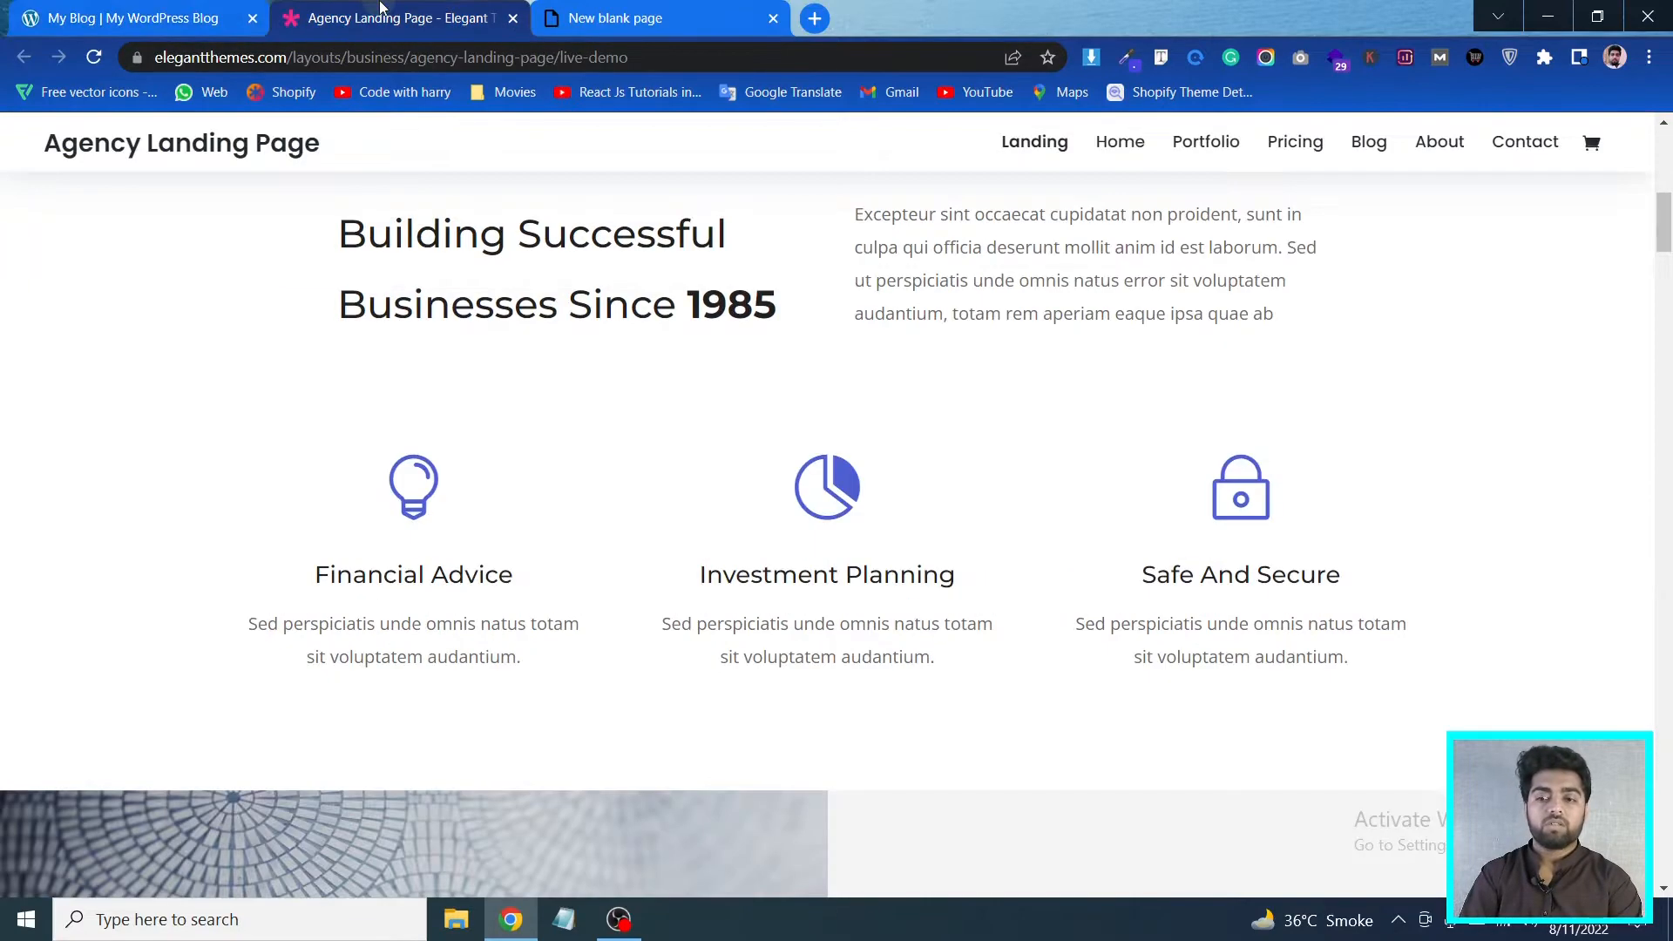
{"action": "left_click", "coordinate": [1091, 57]}
{"action": "scroll", "coordinate": [969, 420], "scroll_direction": "down", "scroll_amount": 10}
{"action": "scroll", "coordinate": [969, 420], "scroll_direction": "down", "scroll_amount": 5}
{"action": "scroll", "coordinate": [970, 421], "scroll_direction": "up", "scroll_amount": 8}
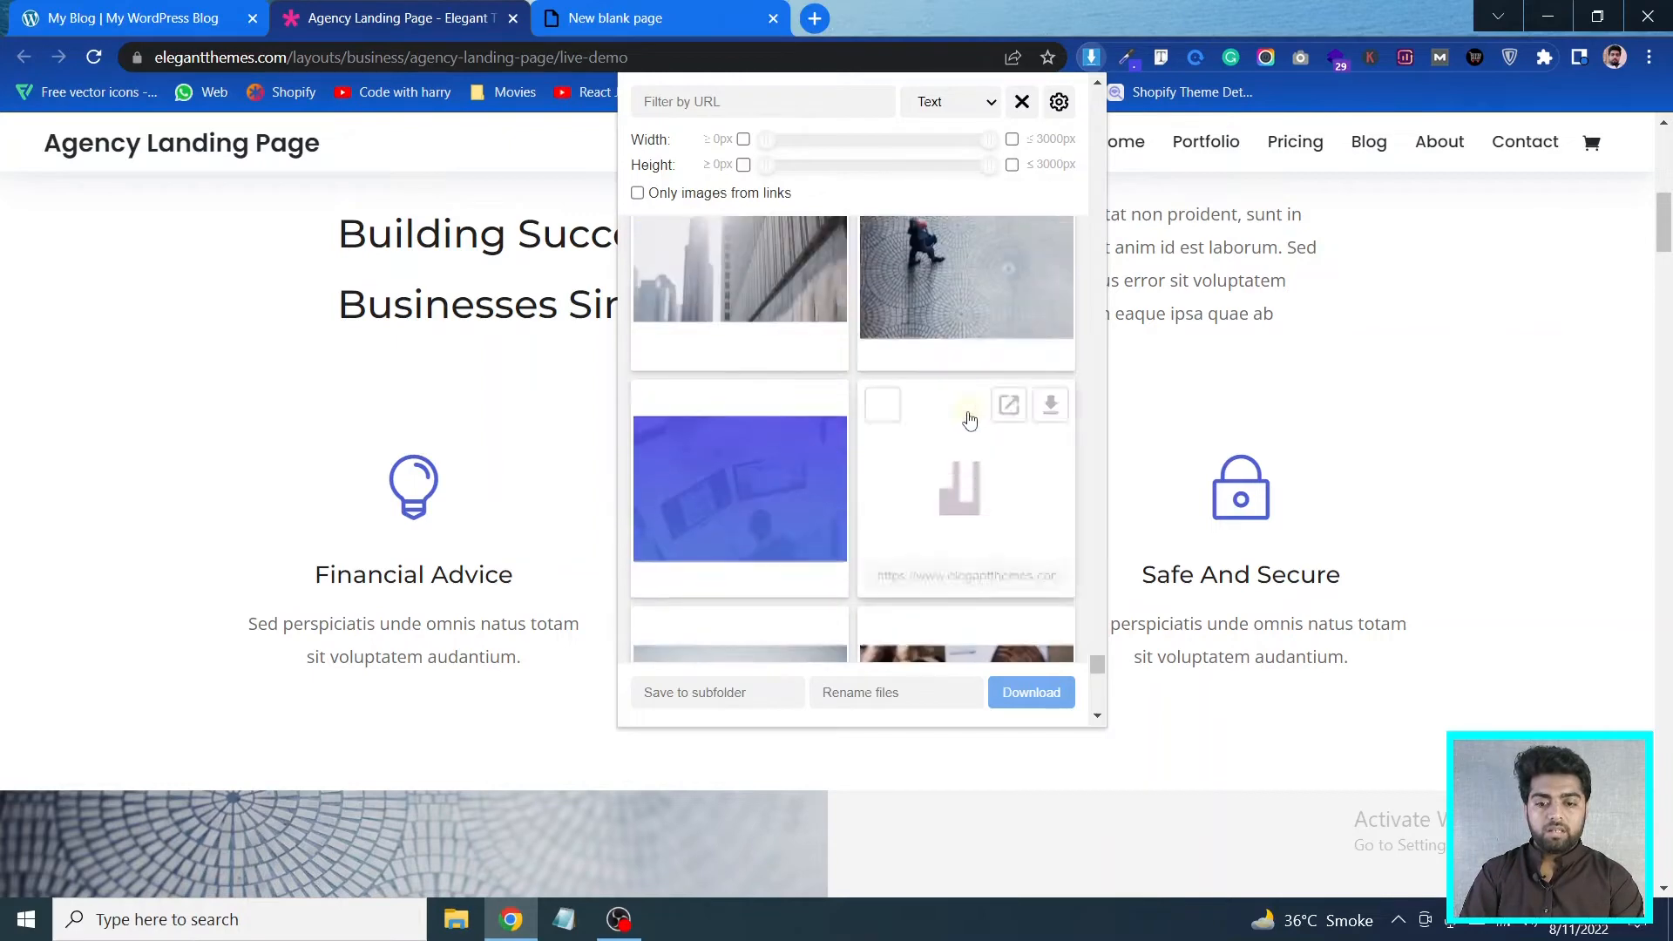
{"action": "scroll", "coordinate": [970, 421], "scroll_direction": "up", "scroll_amount": 8}
{"action": "scroll", "coordinate": [969, 421], "scroll_direction": "up", "scroll_amount": 6}
{"action": "scroll", "coordinate": [969, 420], "scroll_direction": "up", "scroll_amount": 5}
{"action": "scroll", "coordinate": [969, 420], "scroll_direction": "up", "scroll_amount": 5}
{"action": "scroll", "coordinate": [970, 421], "scroll_direction": "up", "scroll_amount": 8}
{"action": "scroll", "coordinate": [970, 421], "scroll_direction": "up", "scroll_amount": 7}
{"action": "scroll", "coordinate": [970, 421], "scroll_direction": "down", "scroll_amount": 20}
{"action": "scroll", "coordinate": [970, 421], "scroll_direction": "down", "scroll_amount": 15}
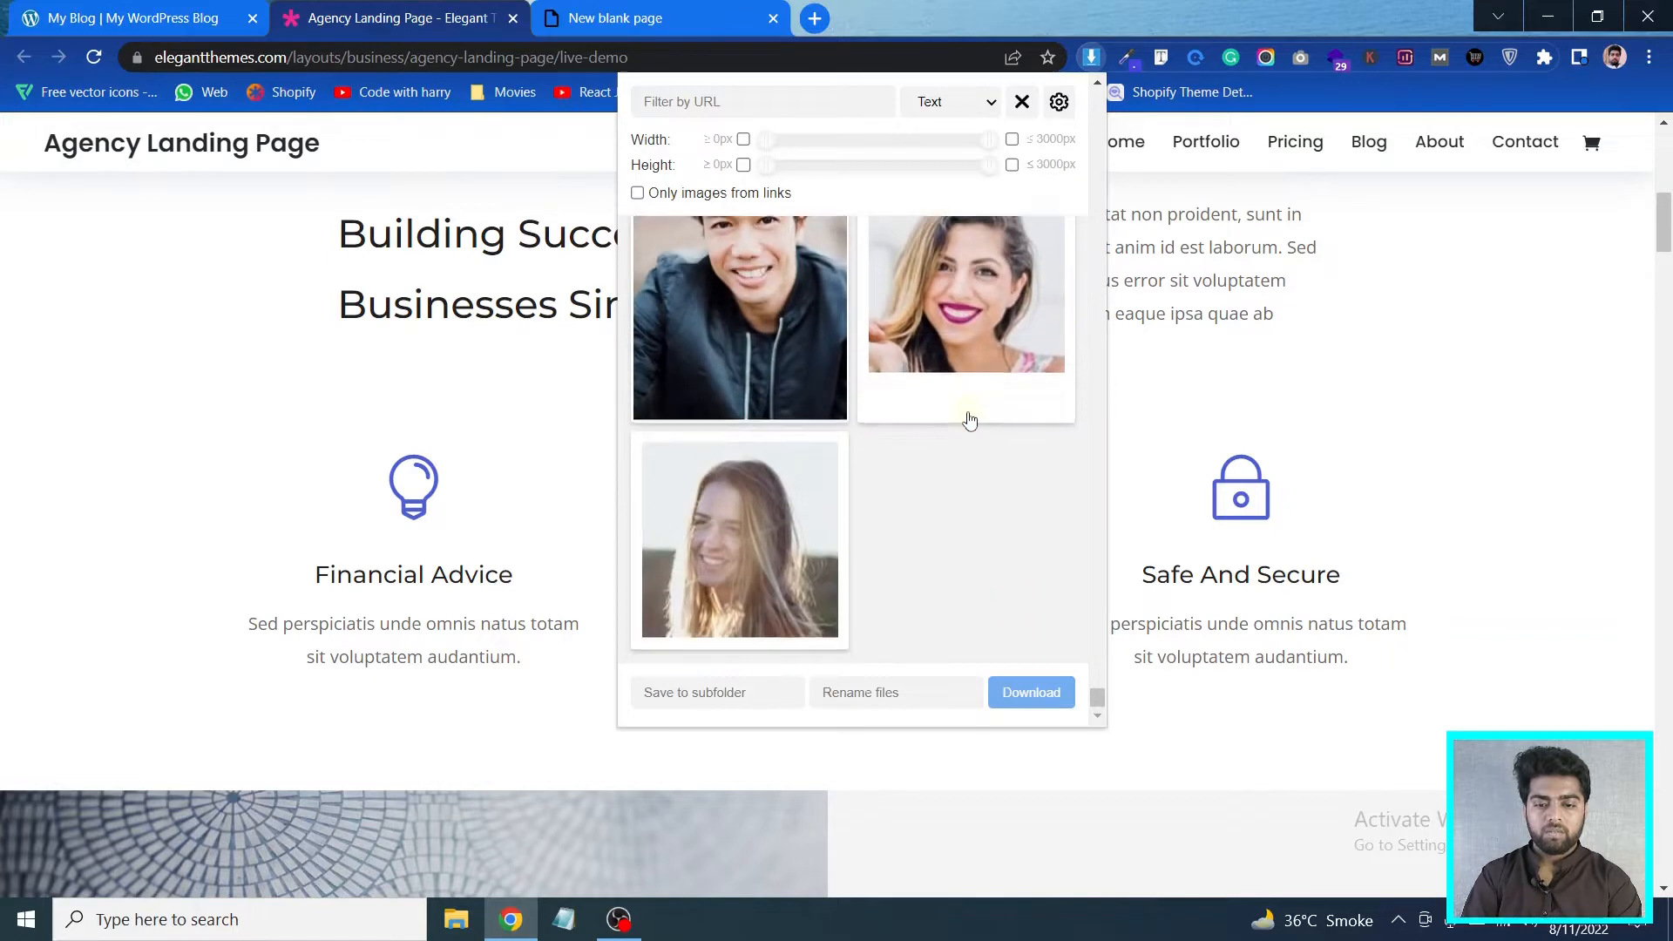
{"action": "scroll", "coordinate": [970, 421], "scroll_direction": "up", "scroll_amount": 5}
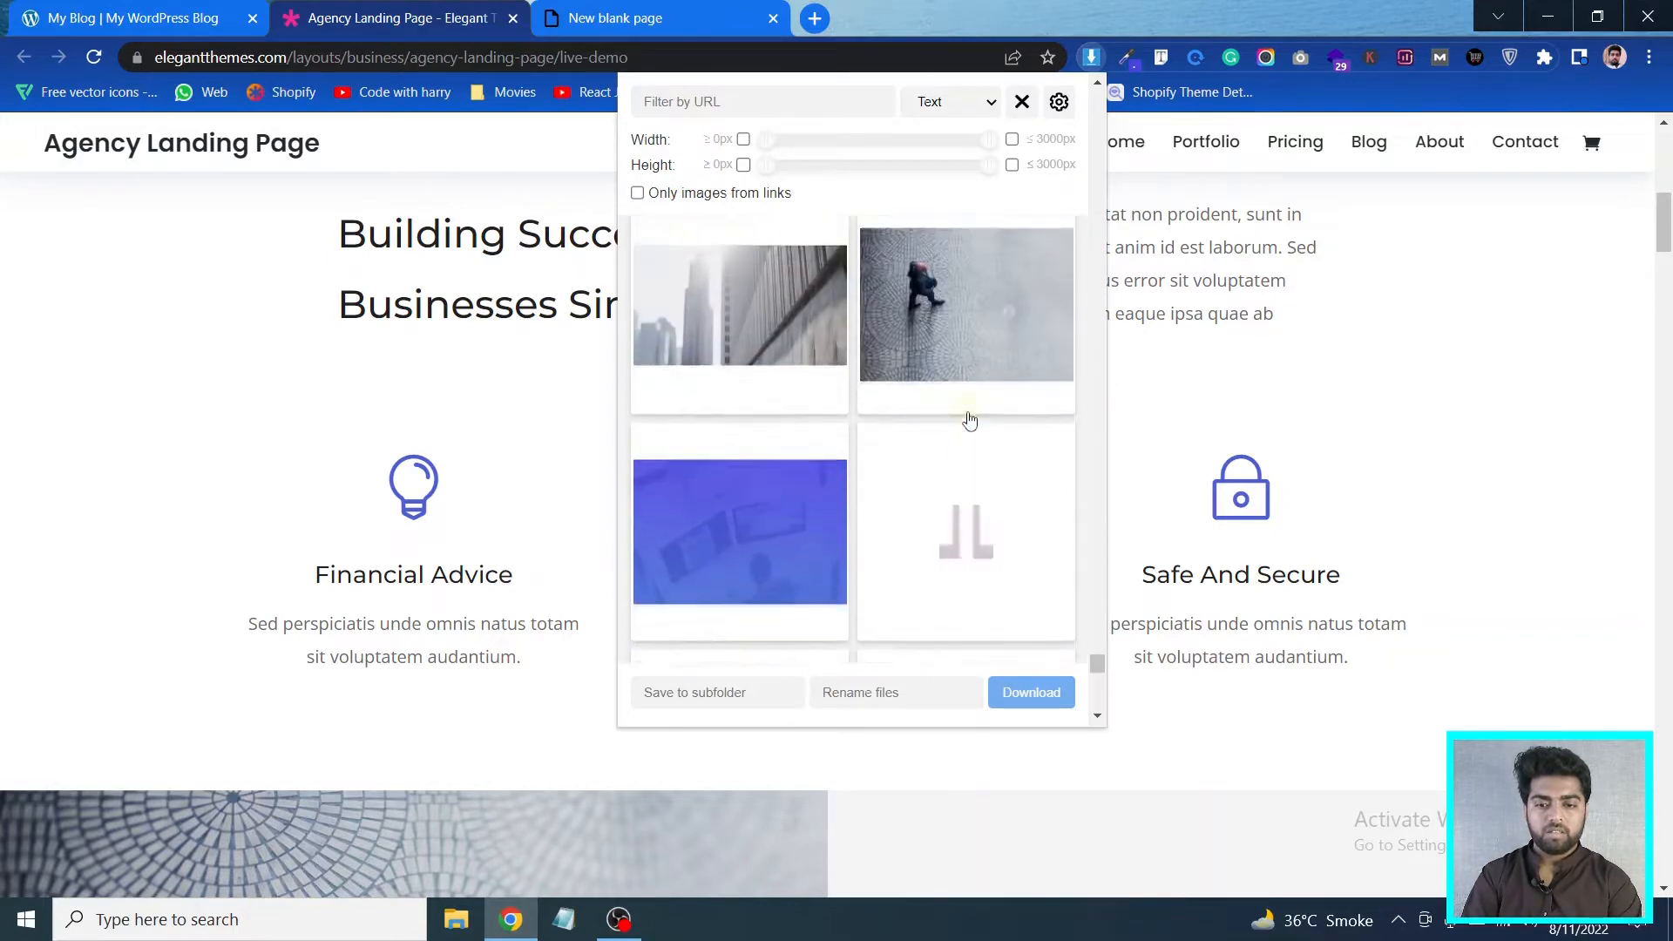
{"action": "scroll", "coordinate": [970, 421], "scroll_direction": "up", "scroll_amount": 3}
{"action": "left_click", "coordinate": [1237, 772]}
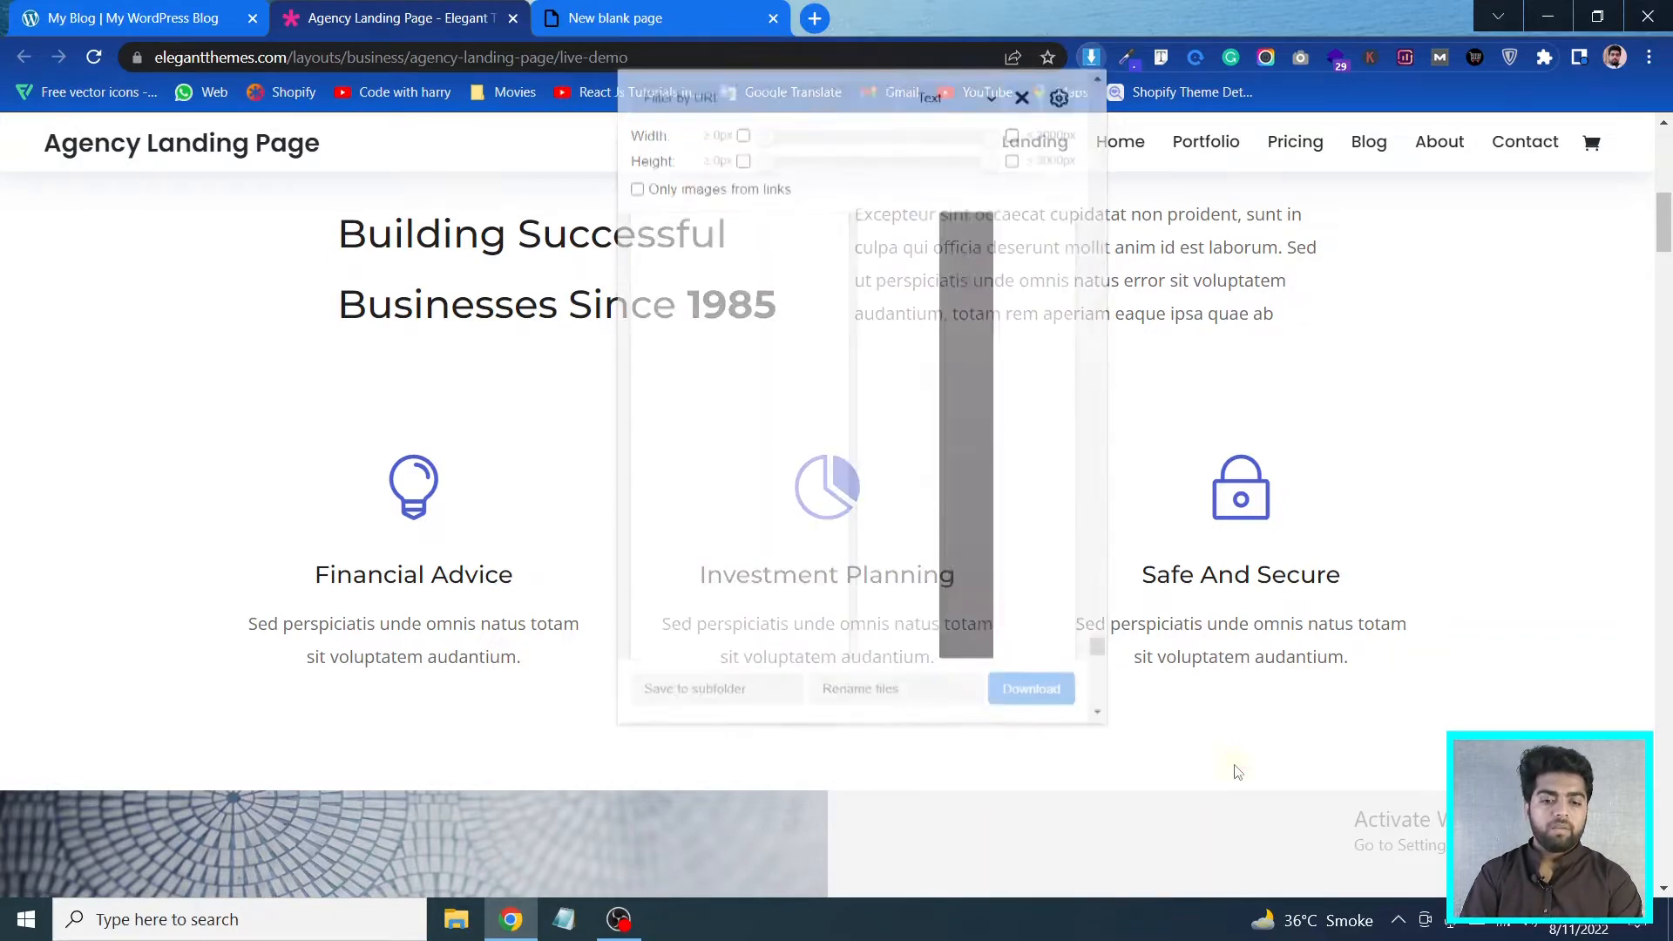
Switch to Flaticon in a new browser tab, search for lock icons, and view the outlined padlock with a keyhole
{"action": "left_click", "coordinate": [817, 21]}
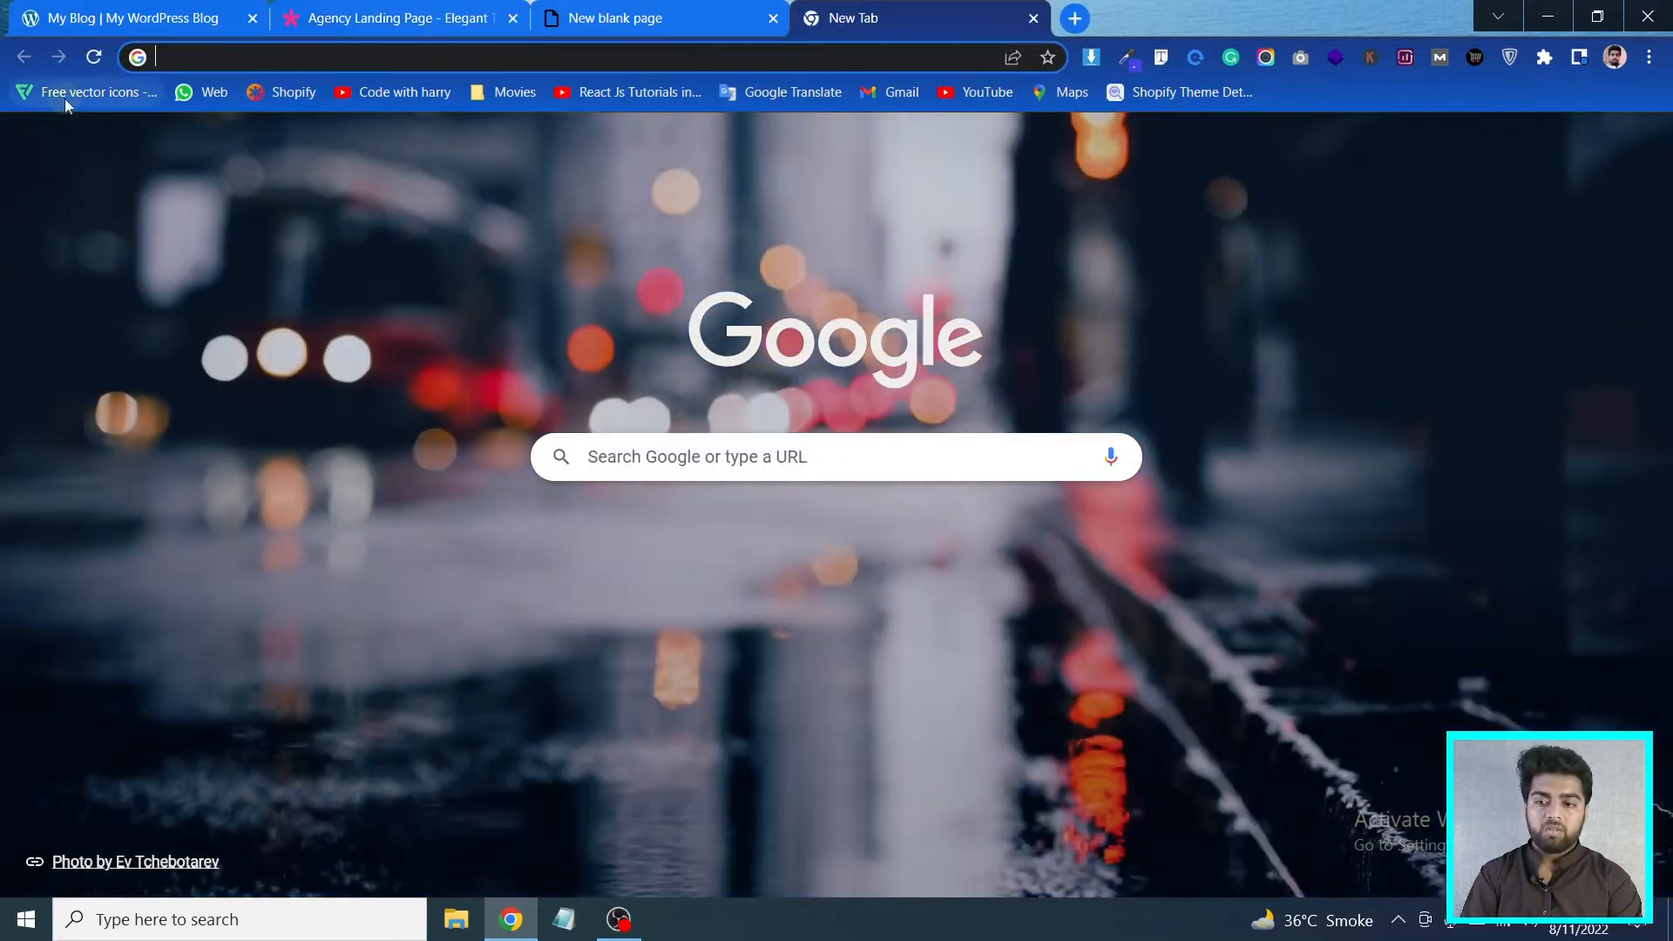
{"action": "left_click", "coordinate": [65, 93]}
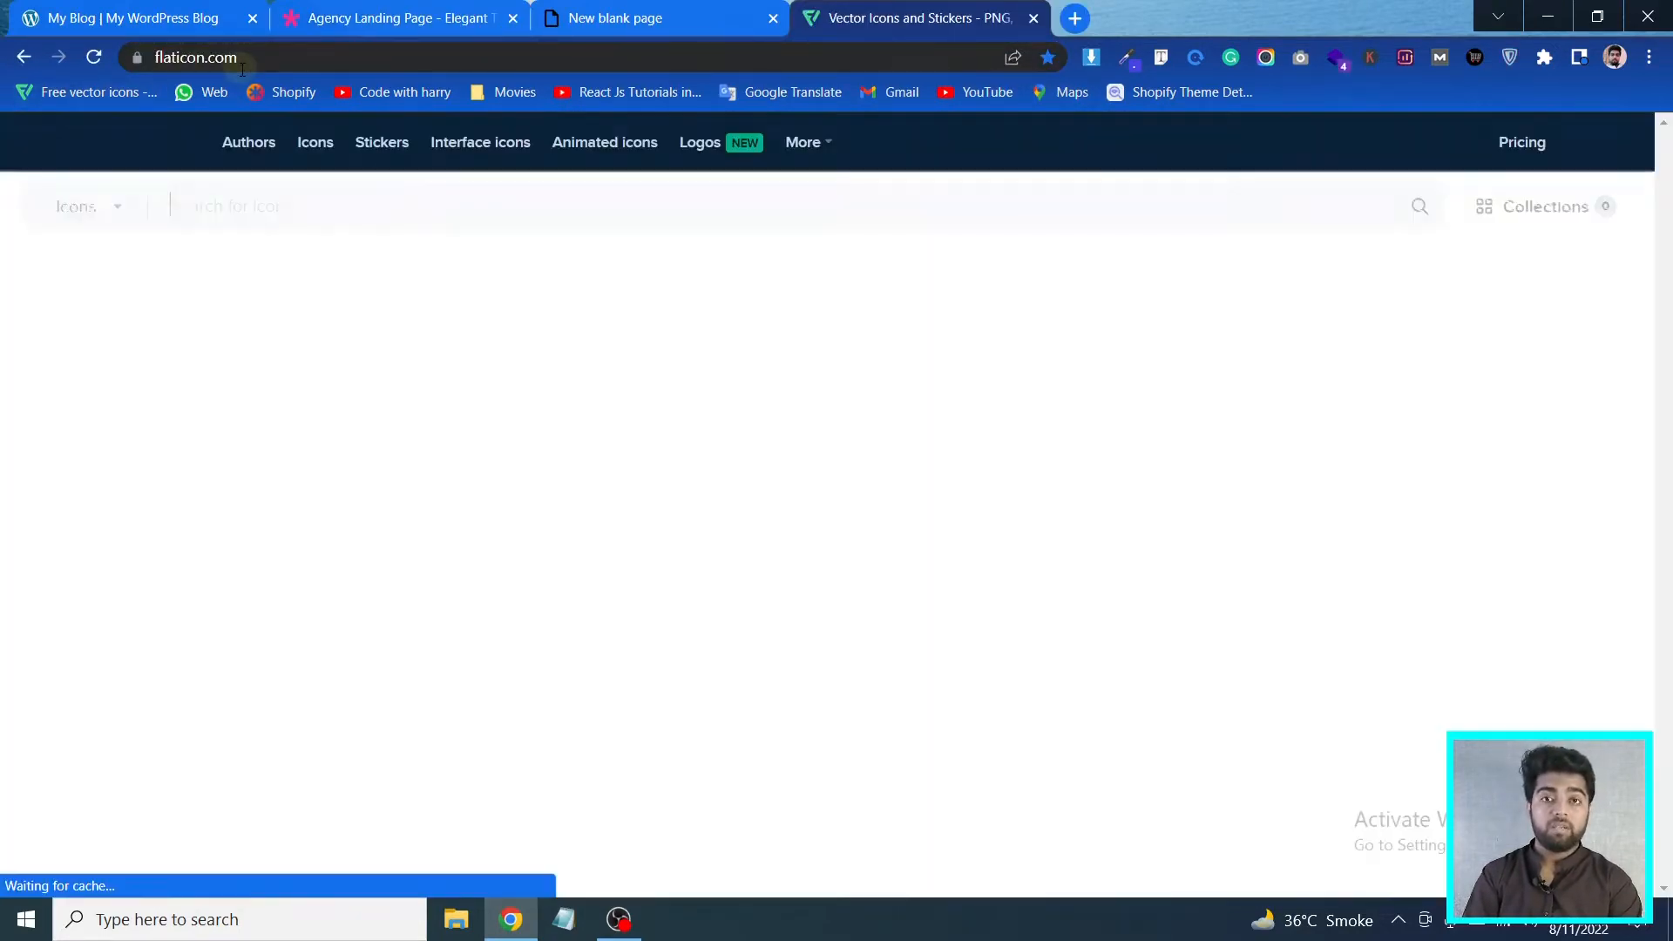
{"action": "left_click", "coordinate": [306, 200]}
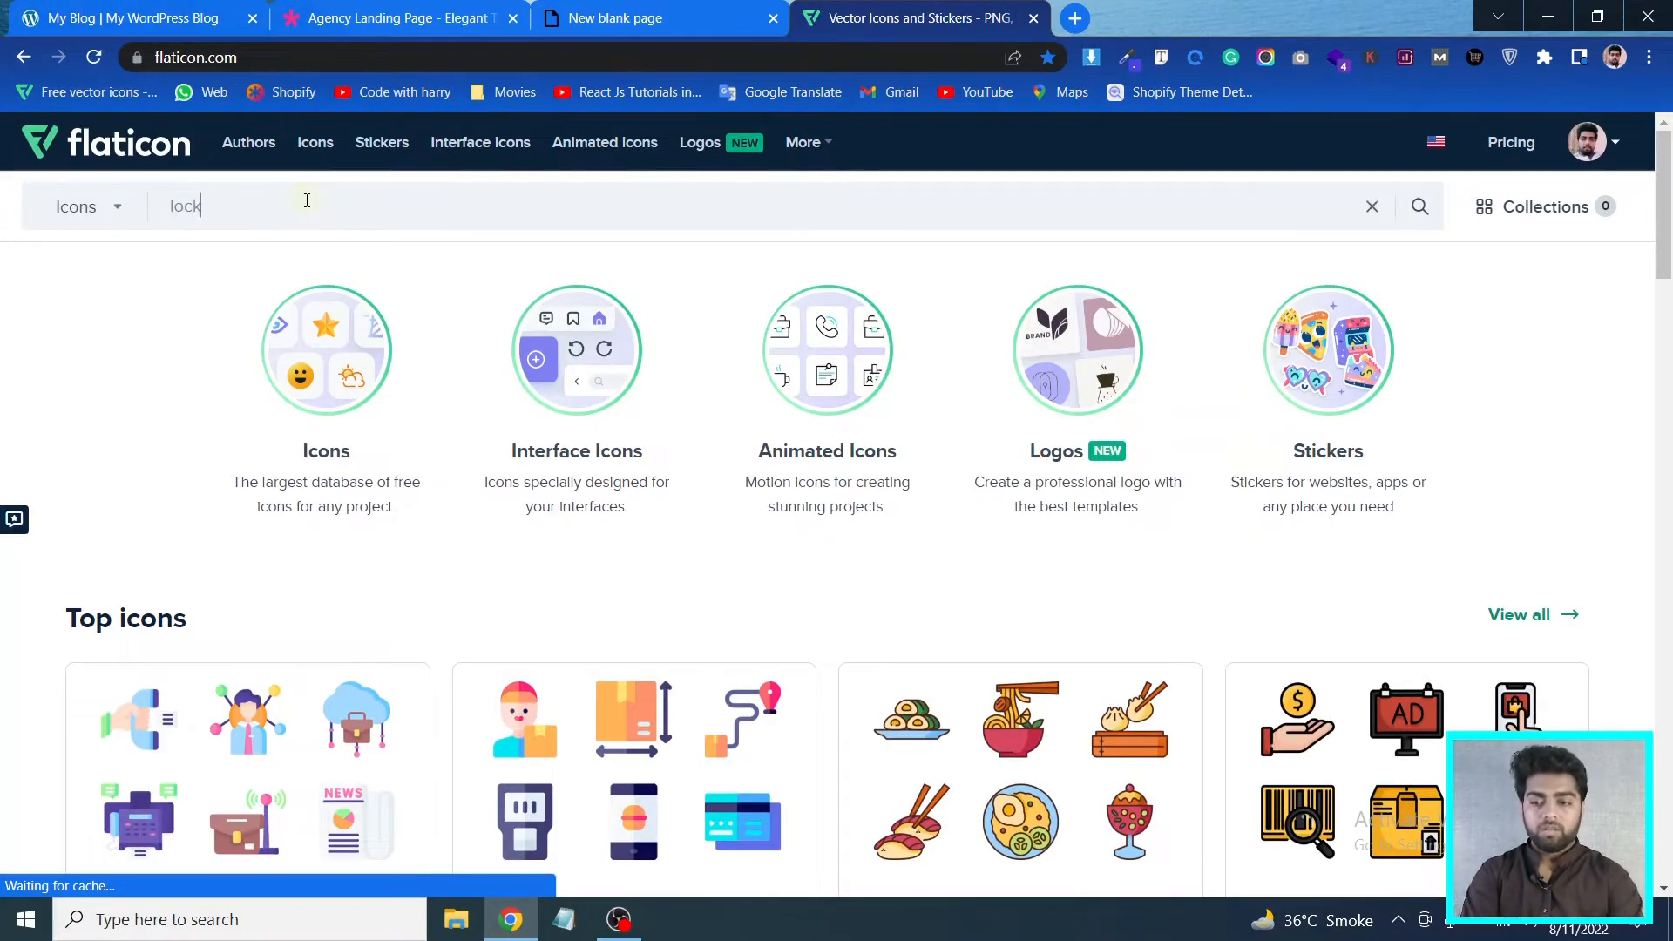
{"action": "key", "text": "Return"}
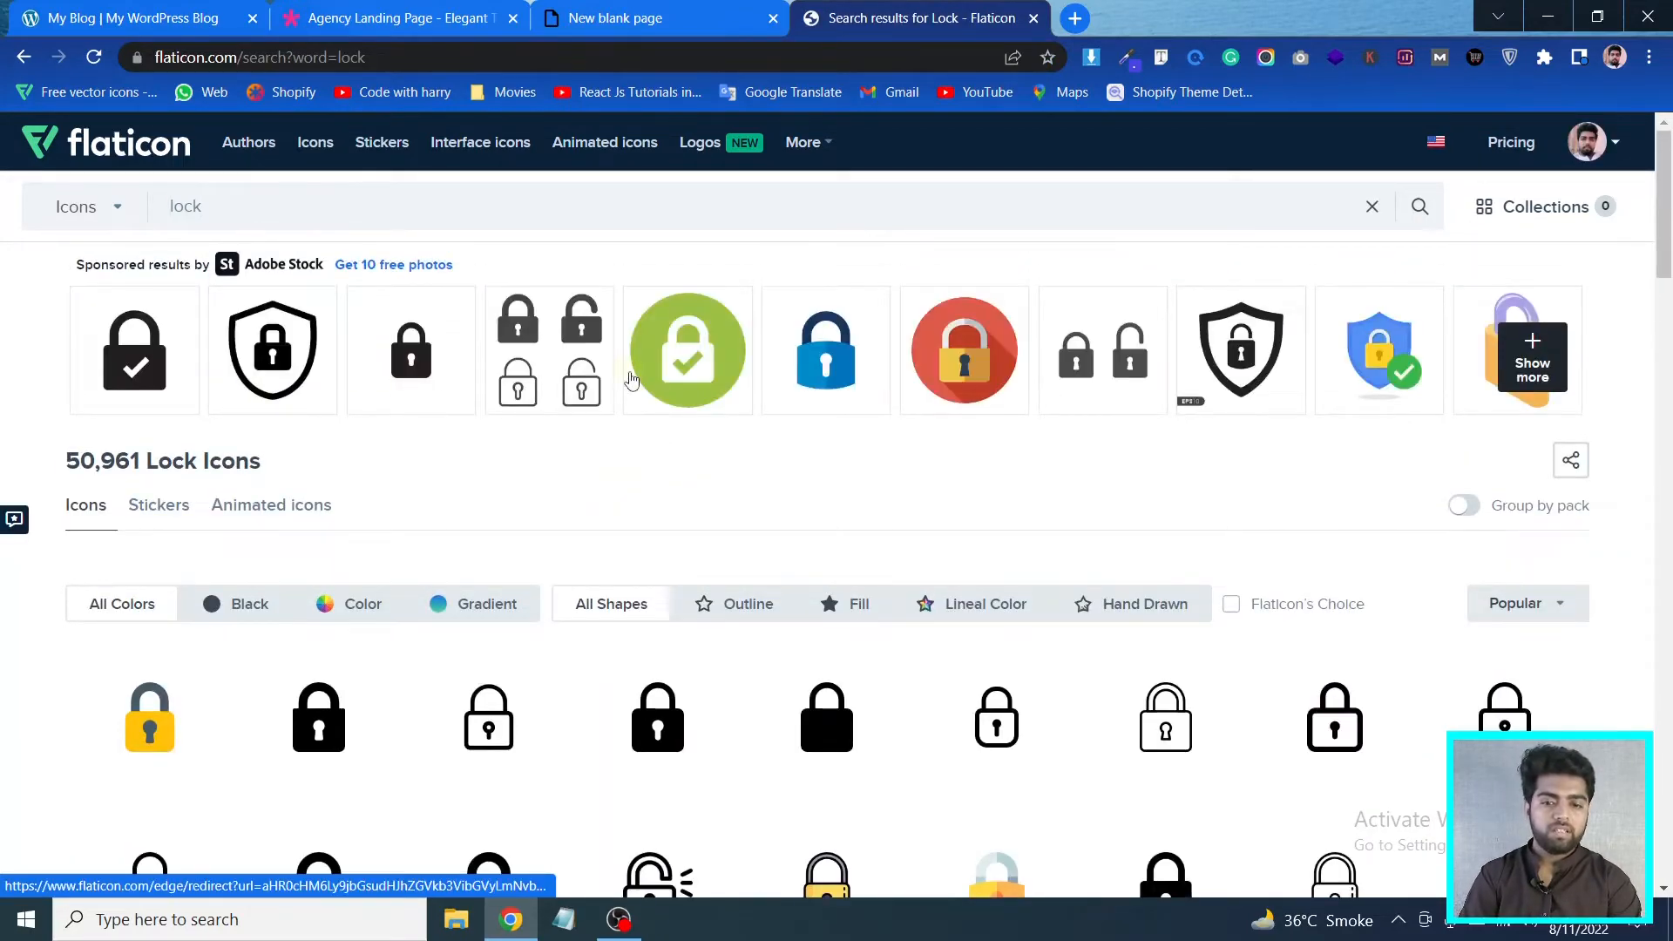
{"action": "left_click", "coordinate": [156, 346]}
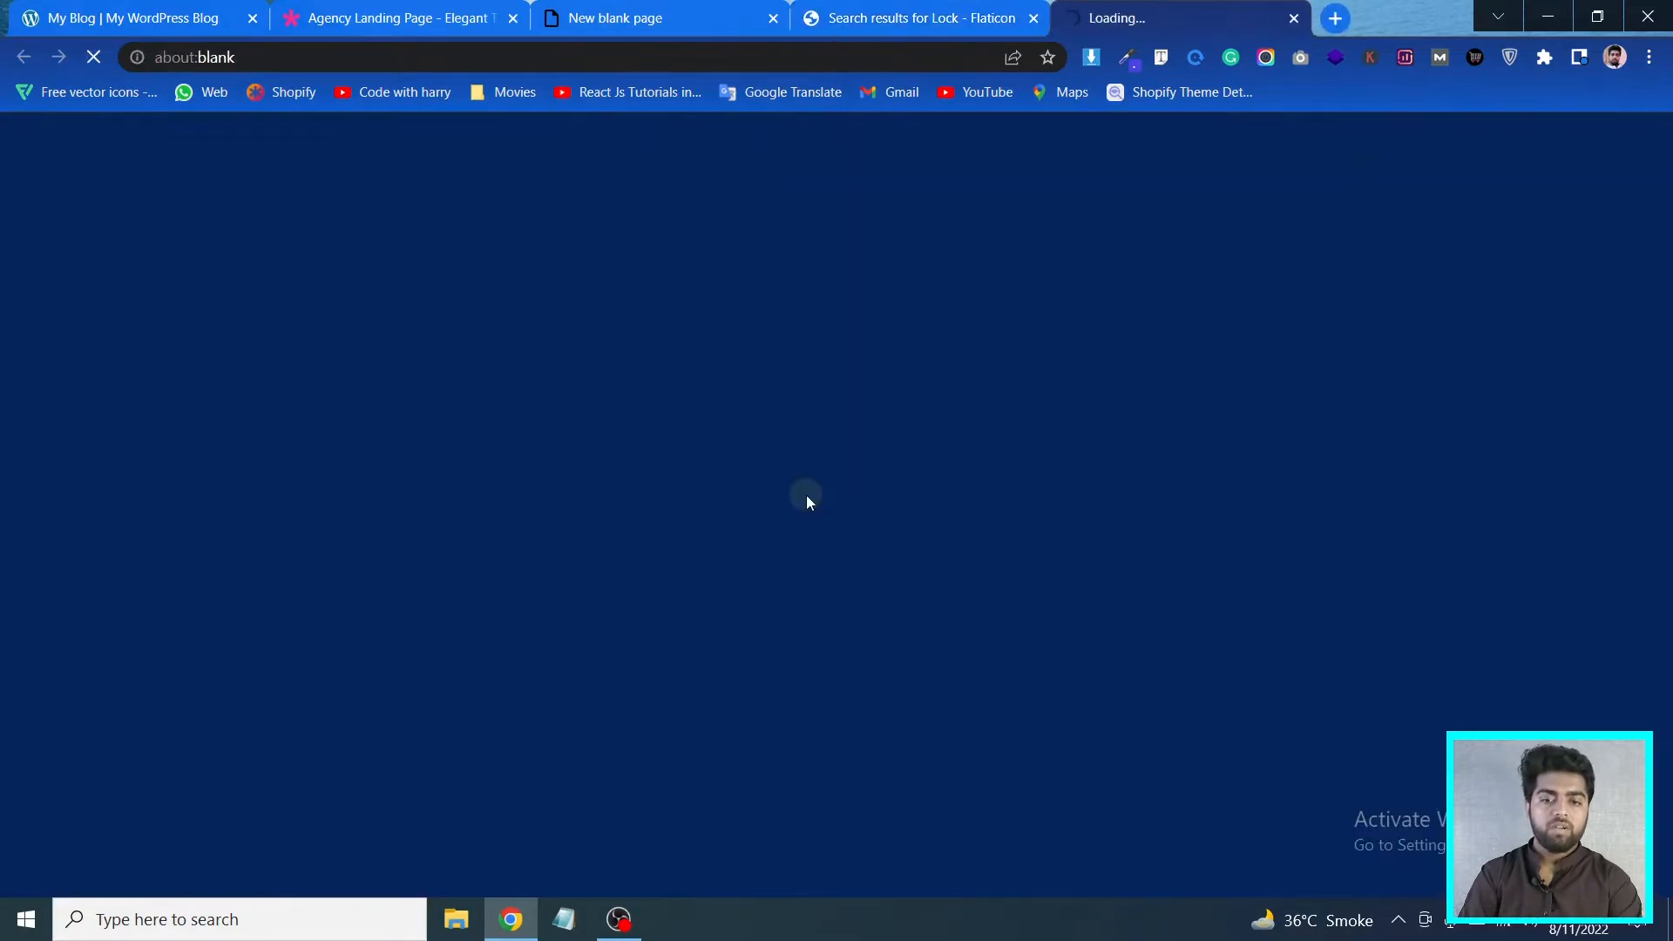
{"action": "left_click", "coordinate": [900, 7]}
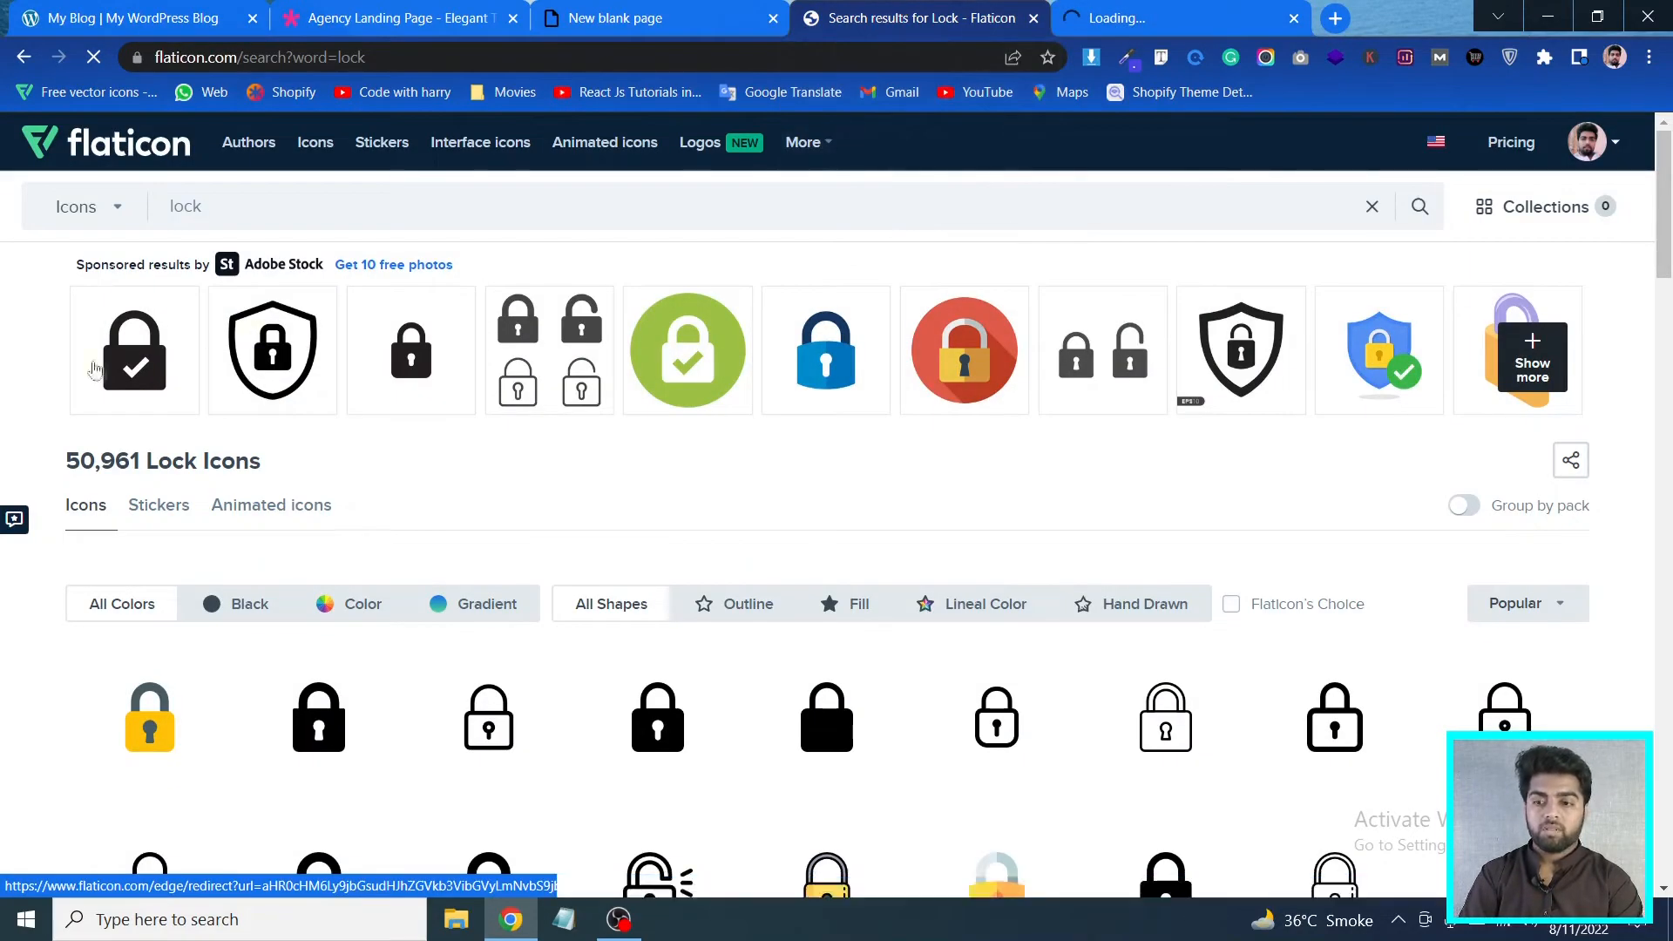
{"action": "scroll", "coordinate": [342, 549], "scroll_direction": "down", "scroll_amount": 2}
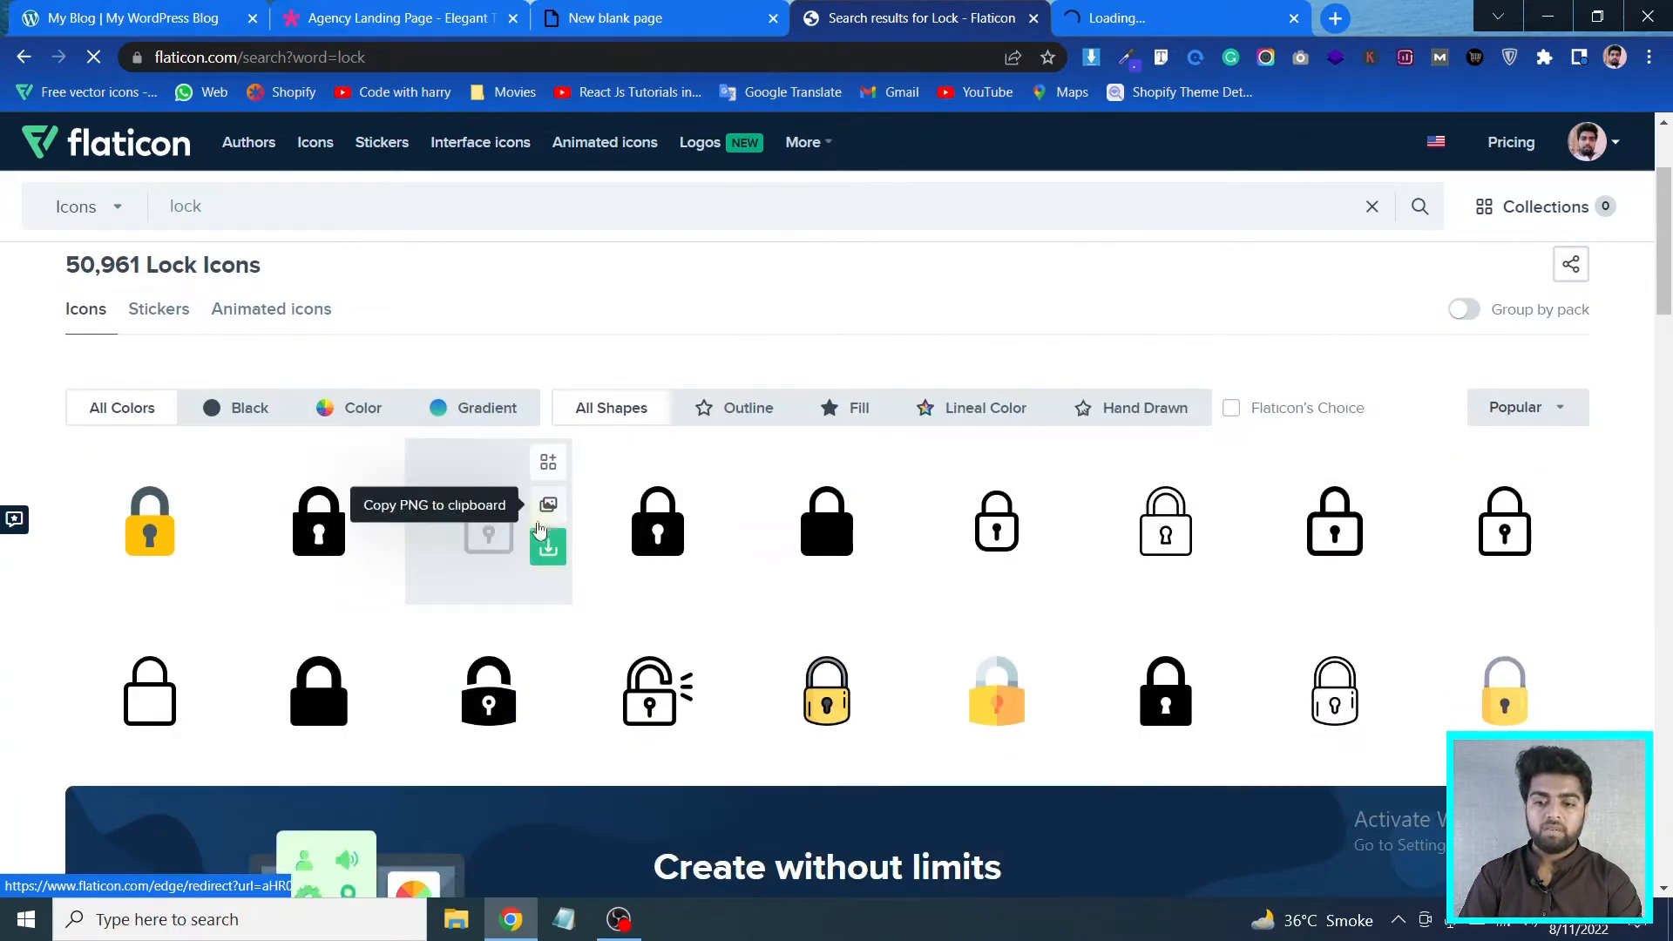
{"action": "left_click", "coordinate": [465, 540]}
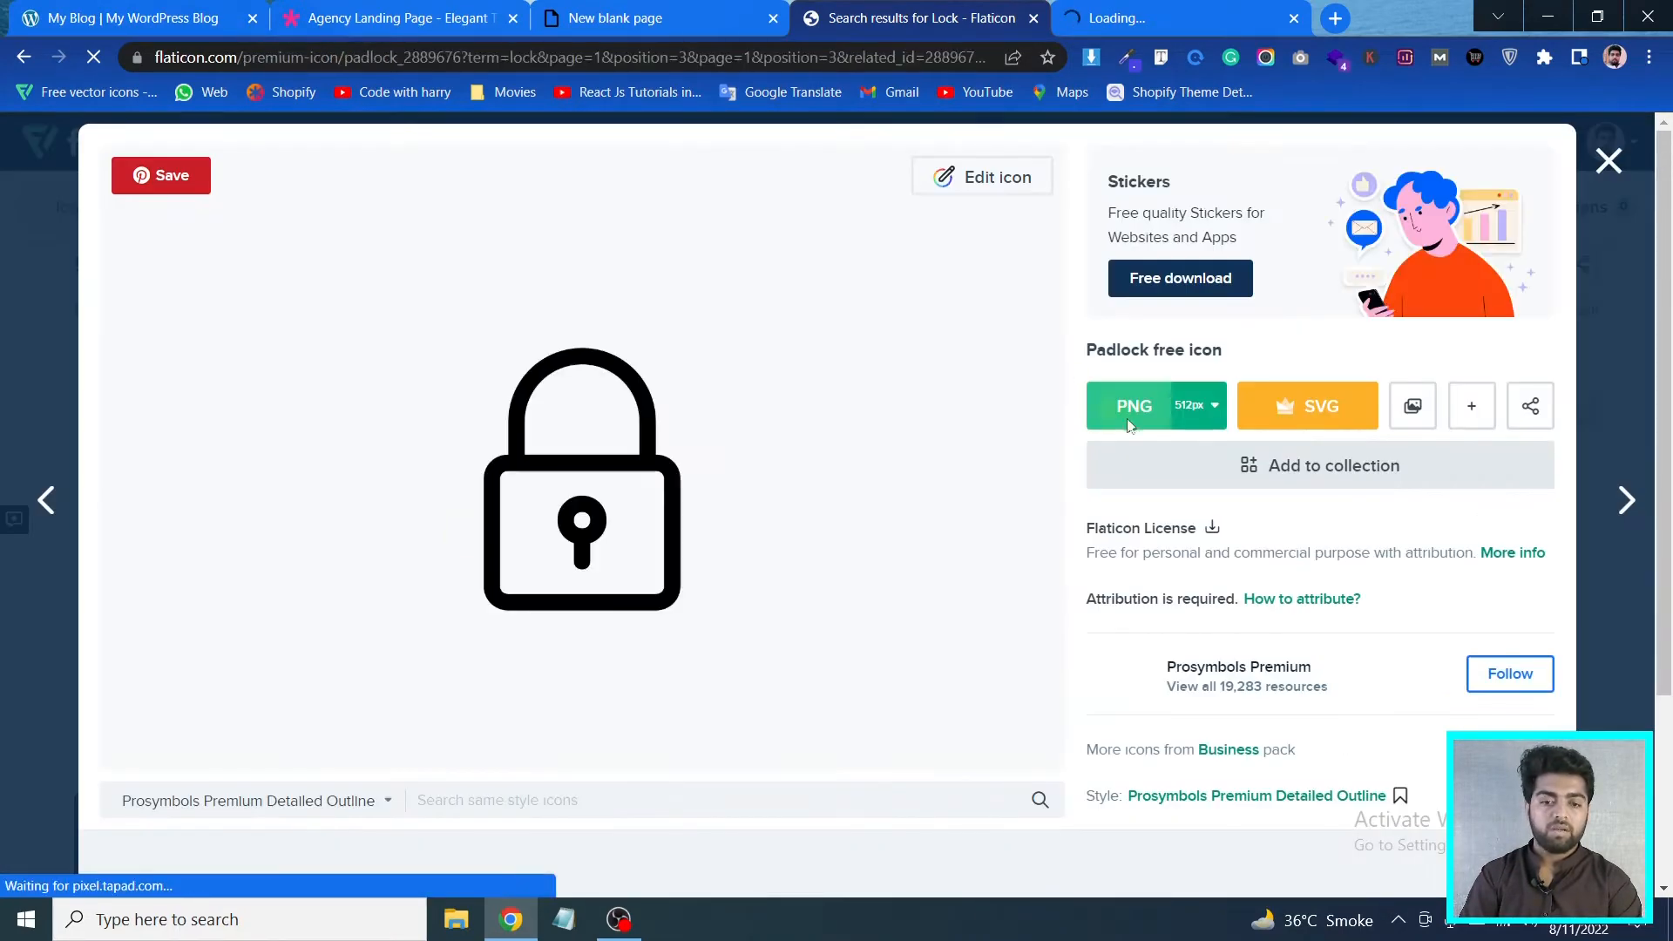
Replace the first column's blurb title with "Financial Advice", copied from the demo's first feature
{"action": "left_click", "coordinate": [97, 6]}
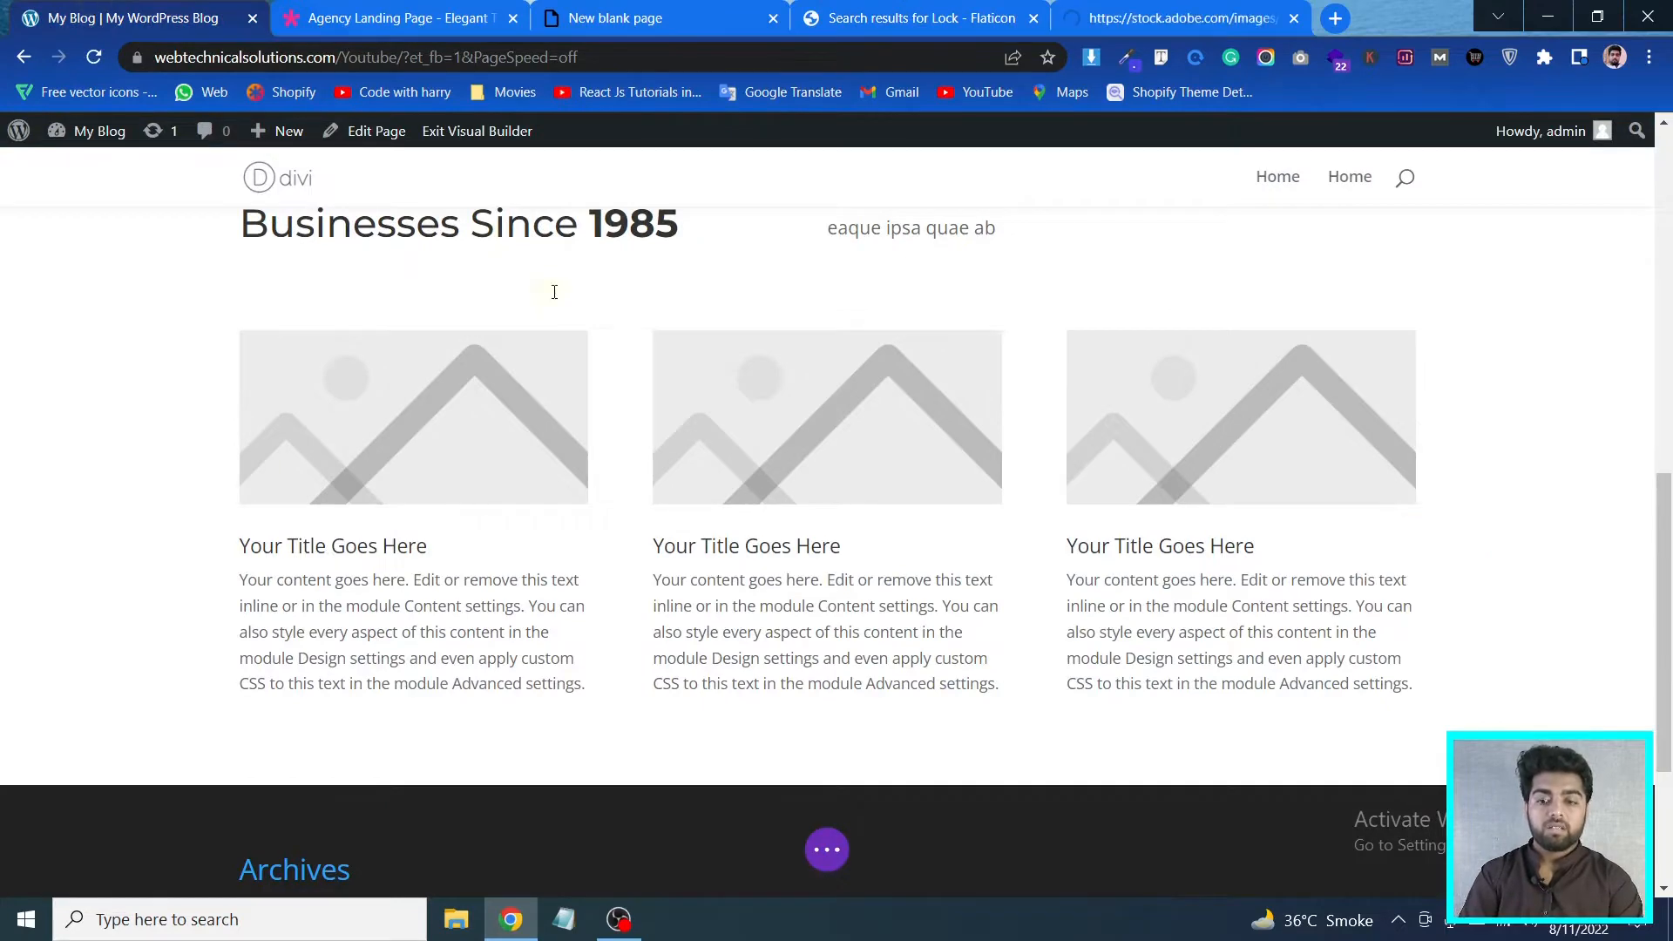
{"action": "left_click", "coordinate": [391, 8]}
{"action": "left_click", "coordinate": [131, 11]}
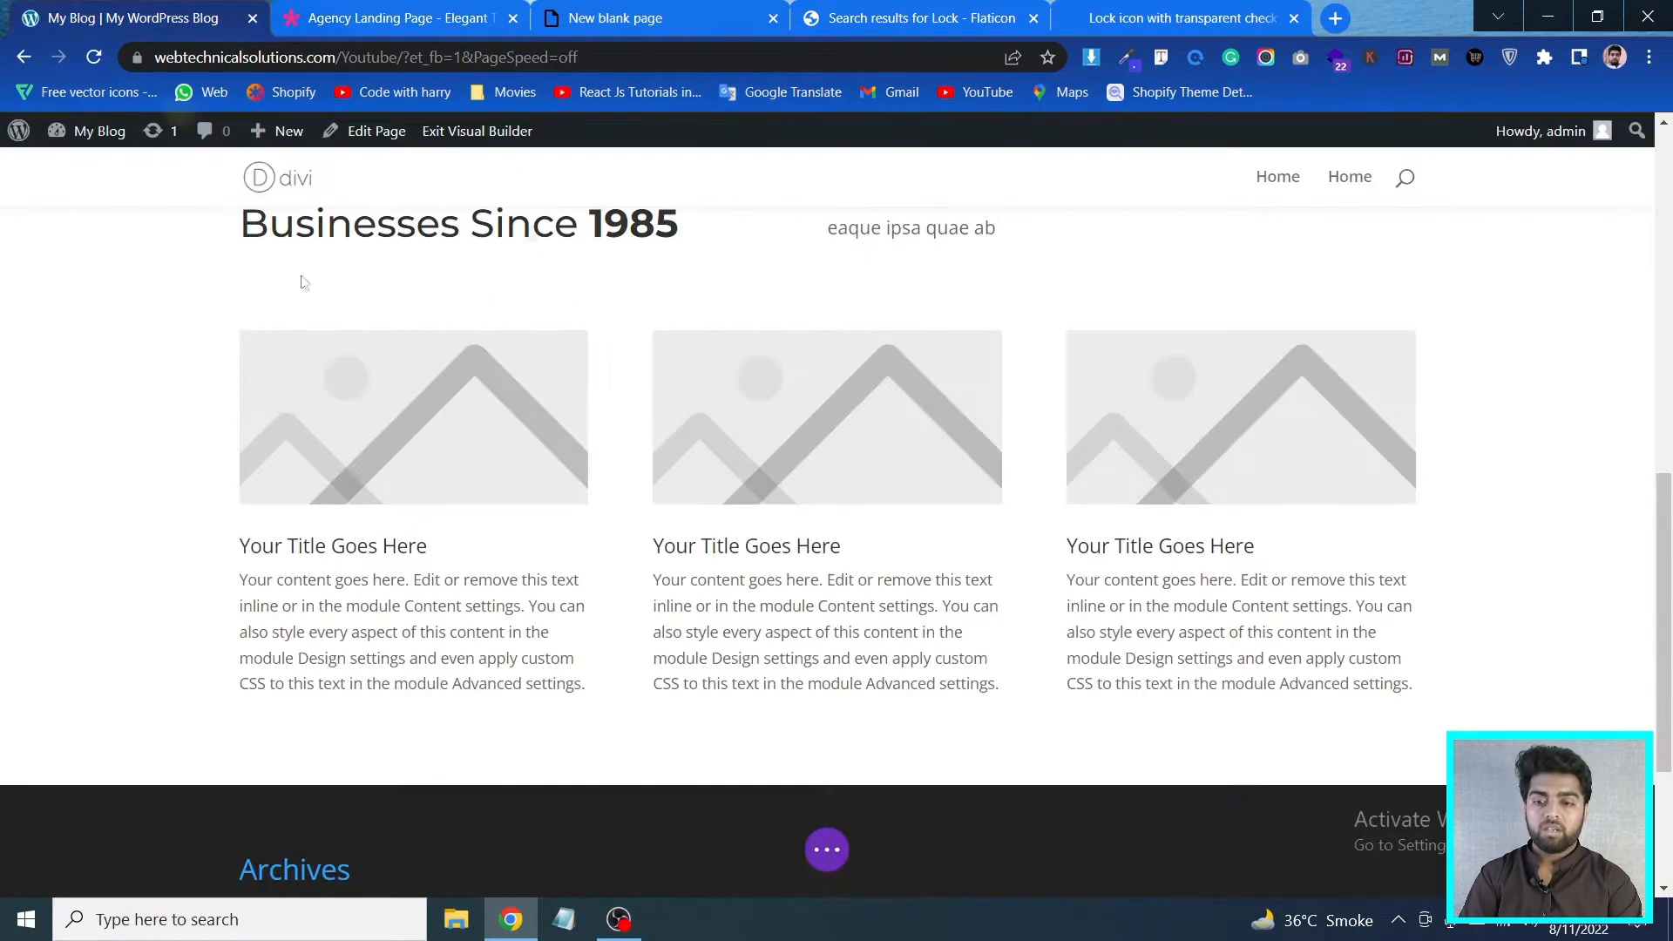
{"action": "mouse_move", "coordinate": [397, 396]}
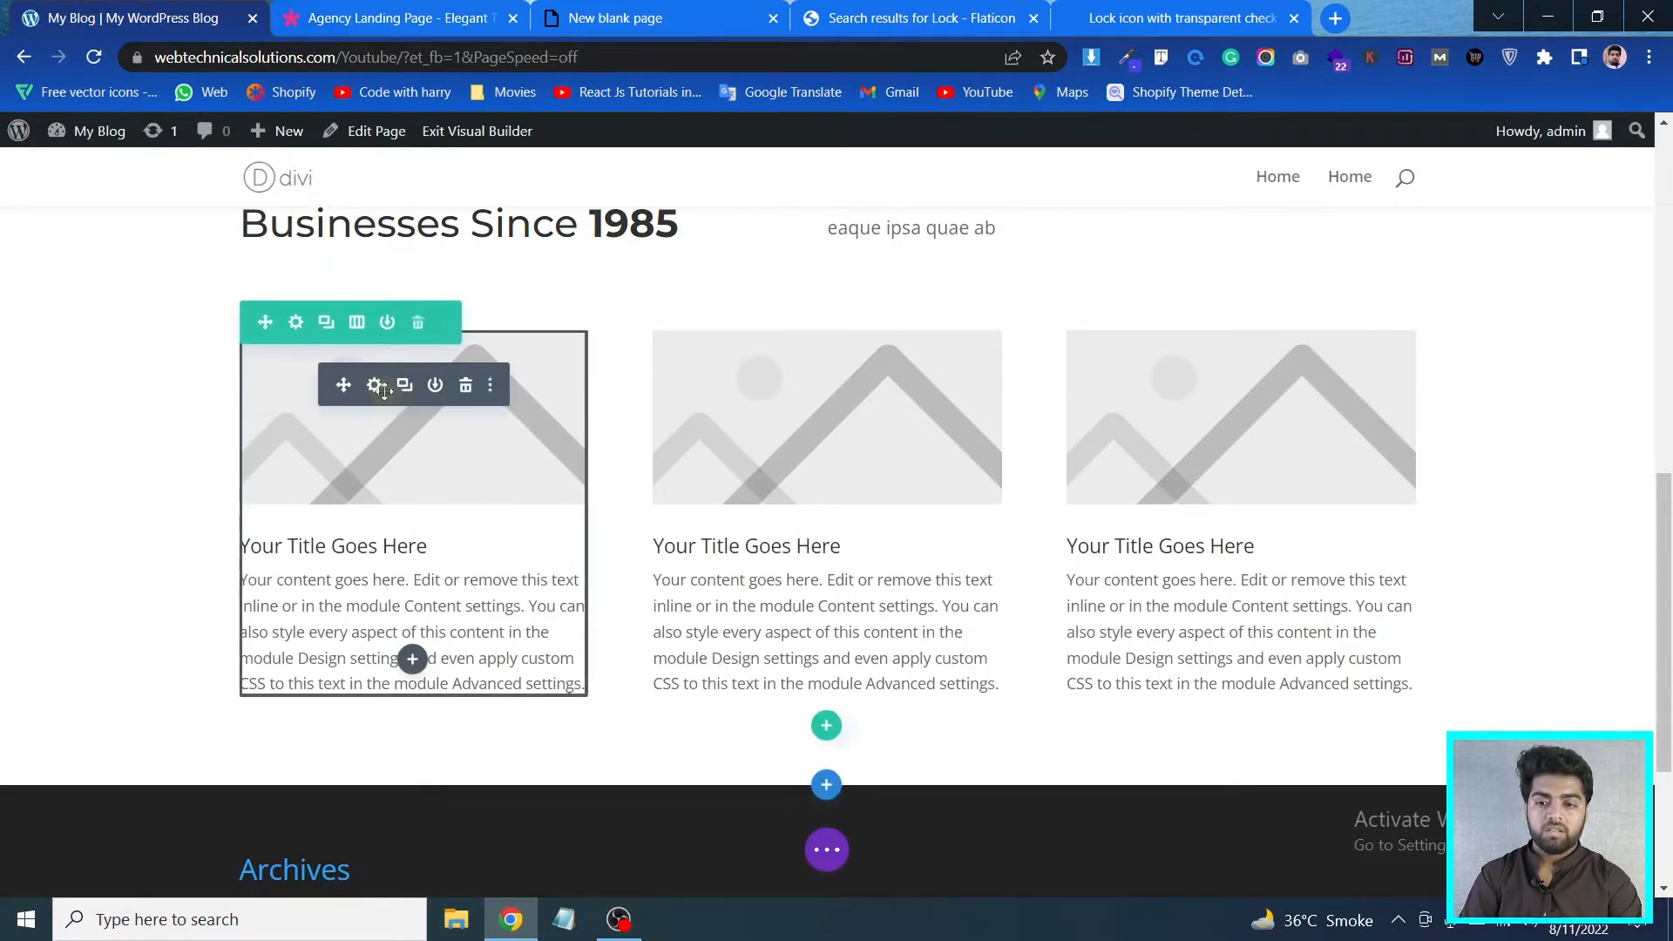
{"action": "left_click", "coordinate": [375, 387]}
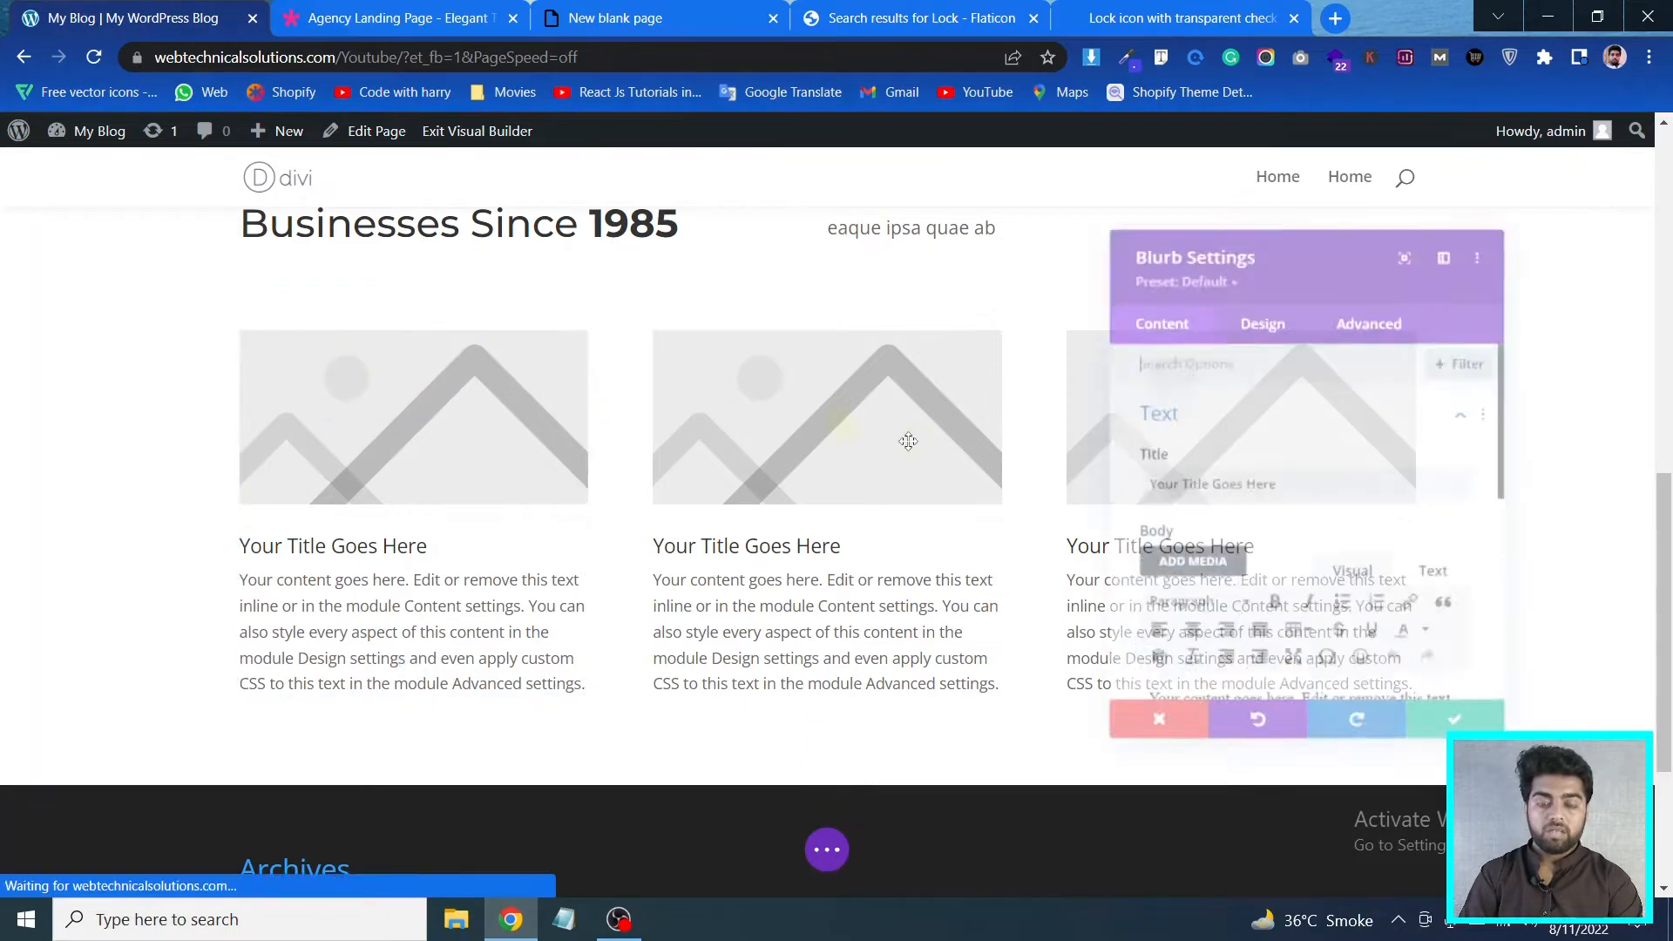
{"action": "left_click", "coordinate": [438, 11]}
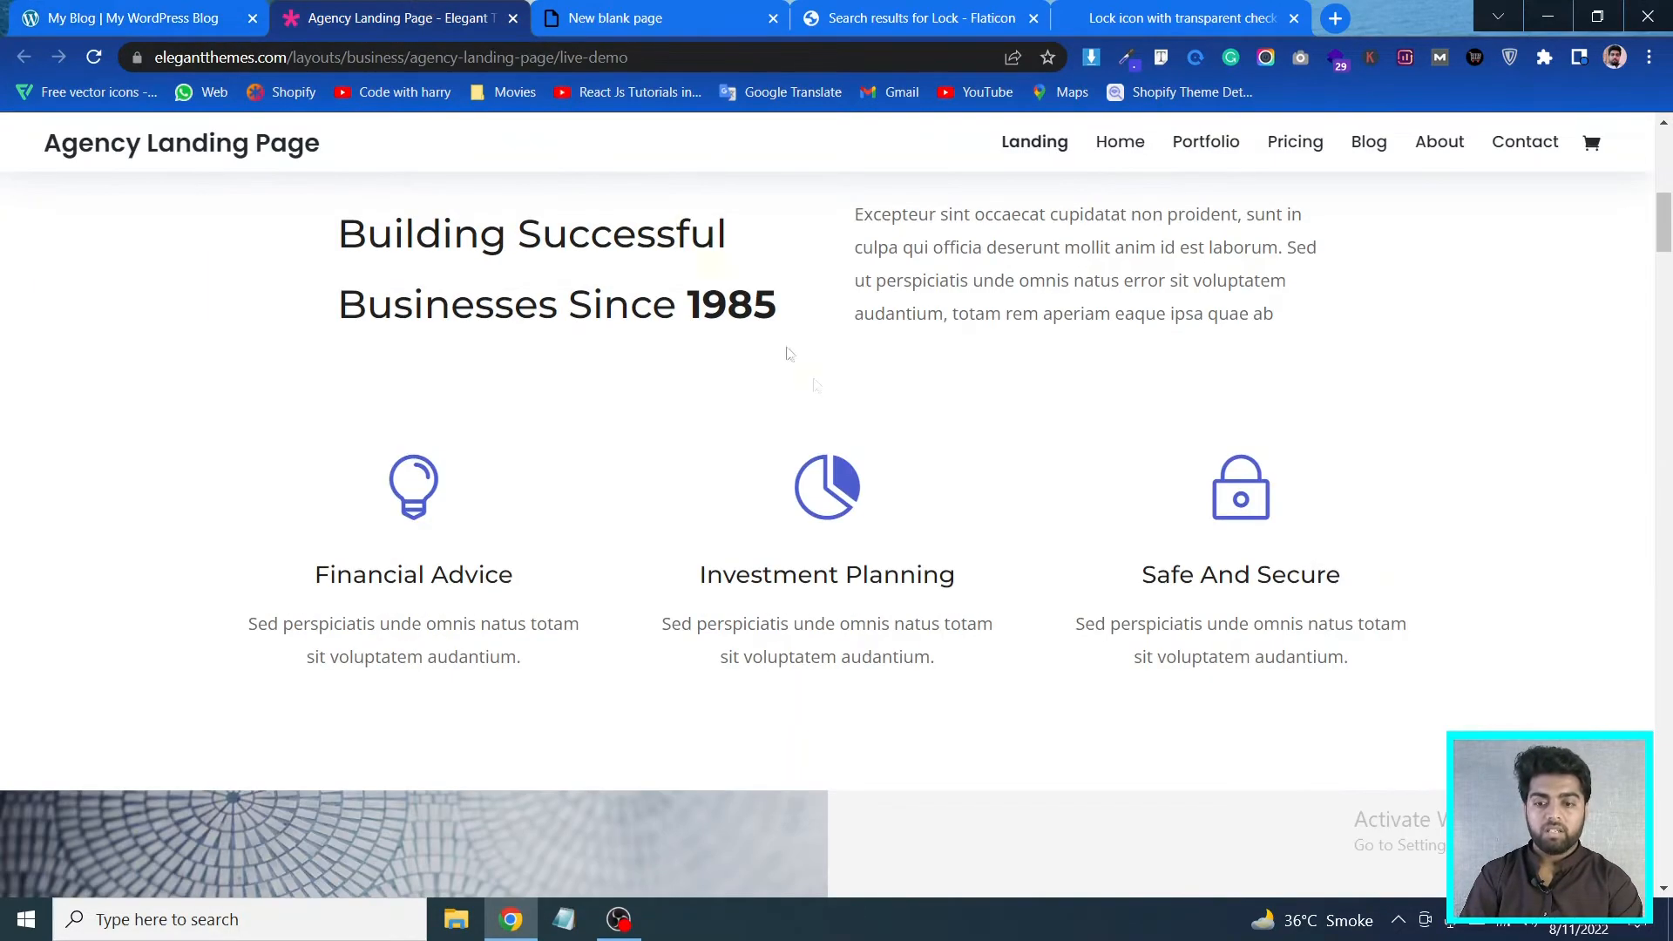
{"action": "left_click_drag", "start_coordinate": [522, 586], "coordinate": [291, 586]}
{"action": "key", "text": "ctrl+c"}
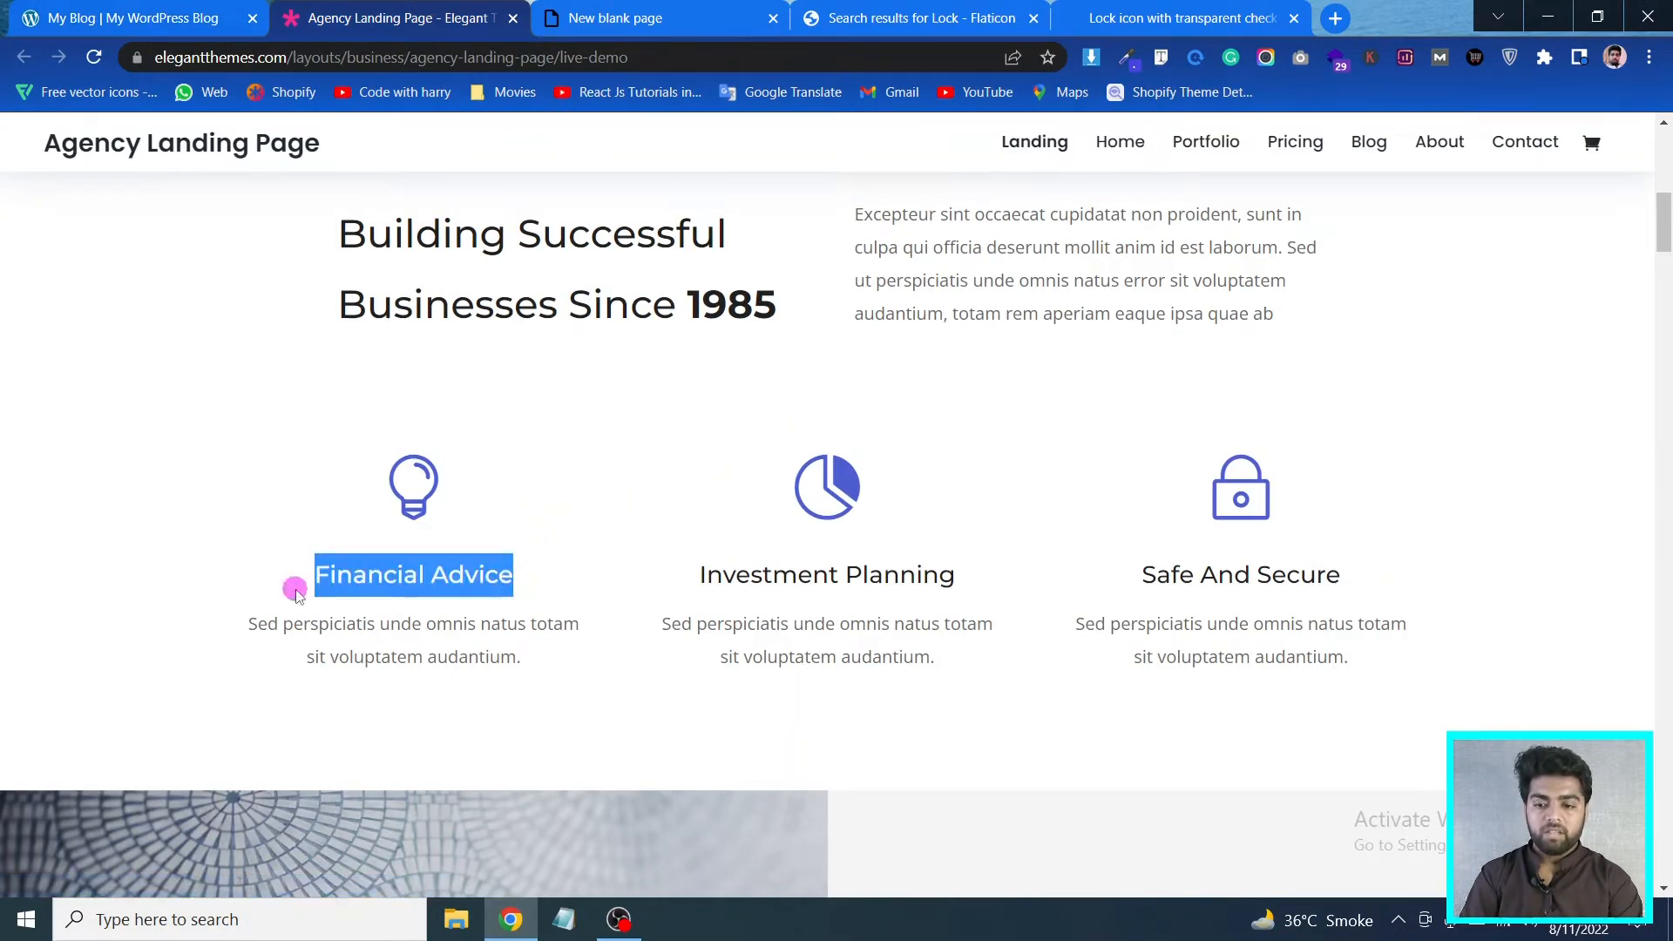
{"action": "left_click", "coordinate": [94, 12]}
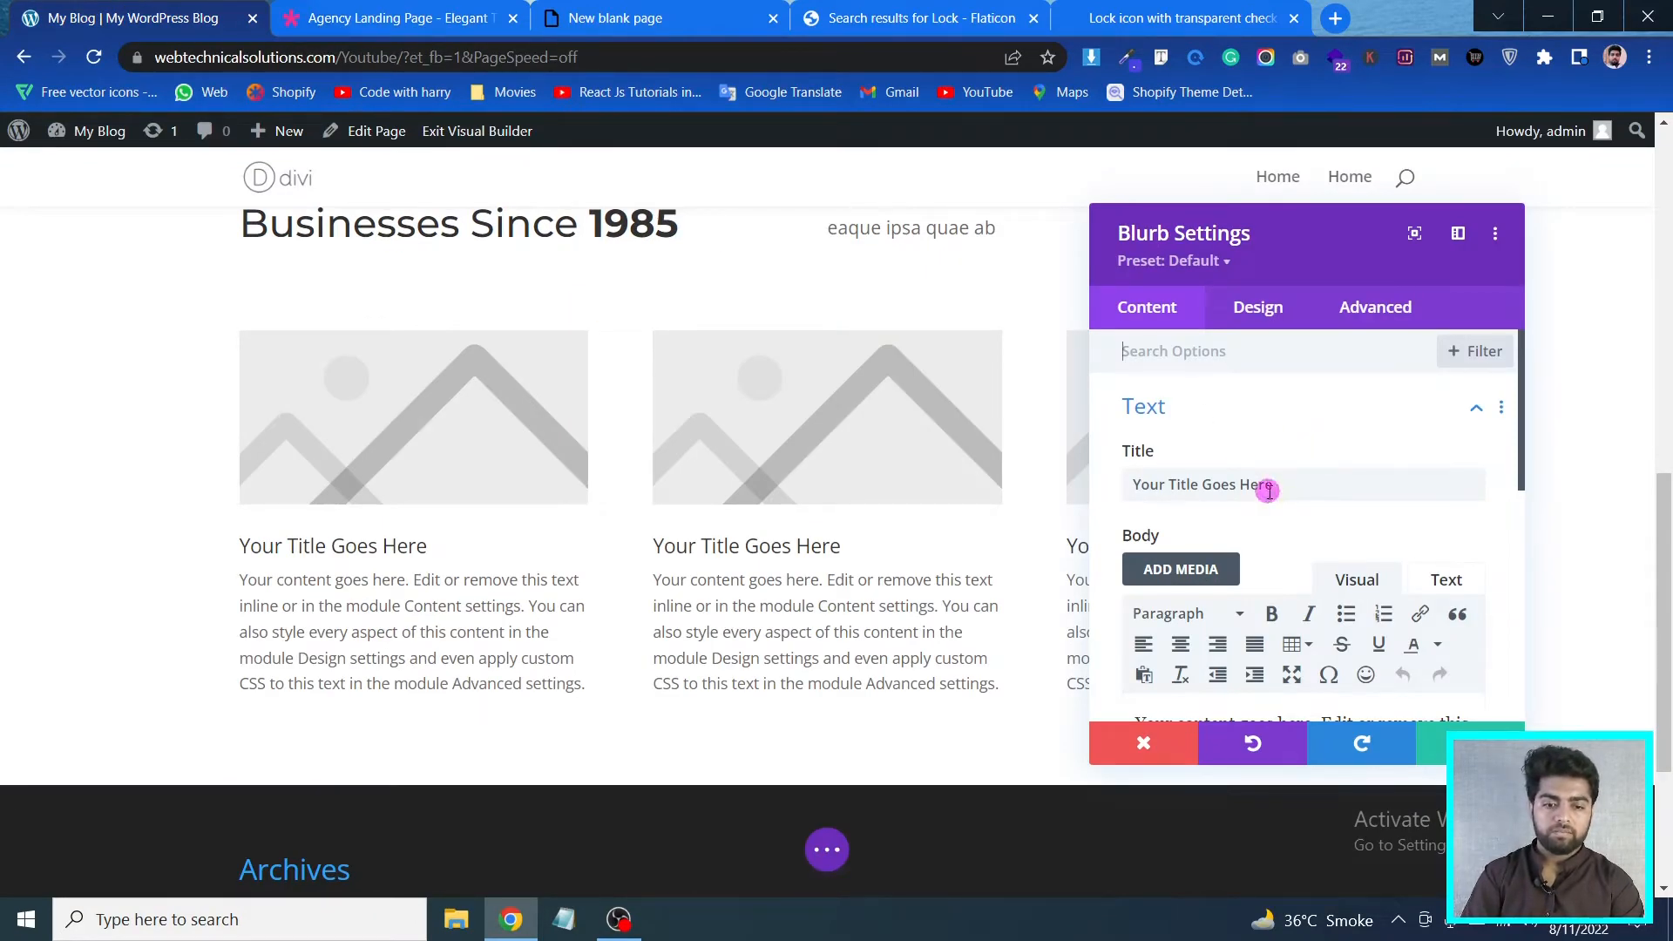
{"action": "key", "text": "ctrl+a"}
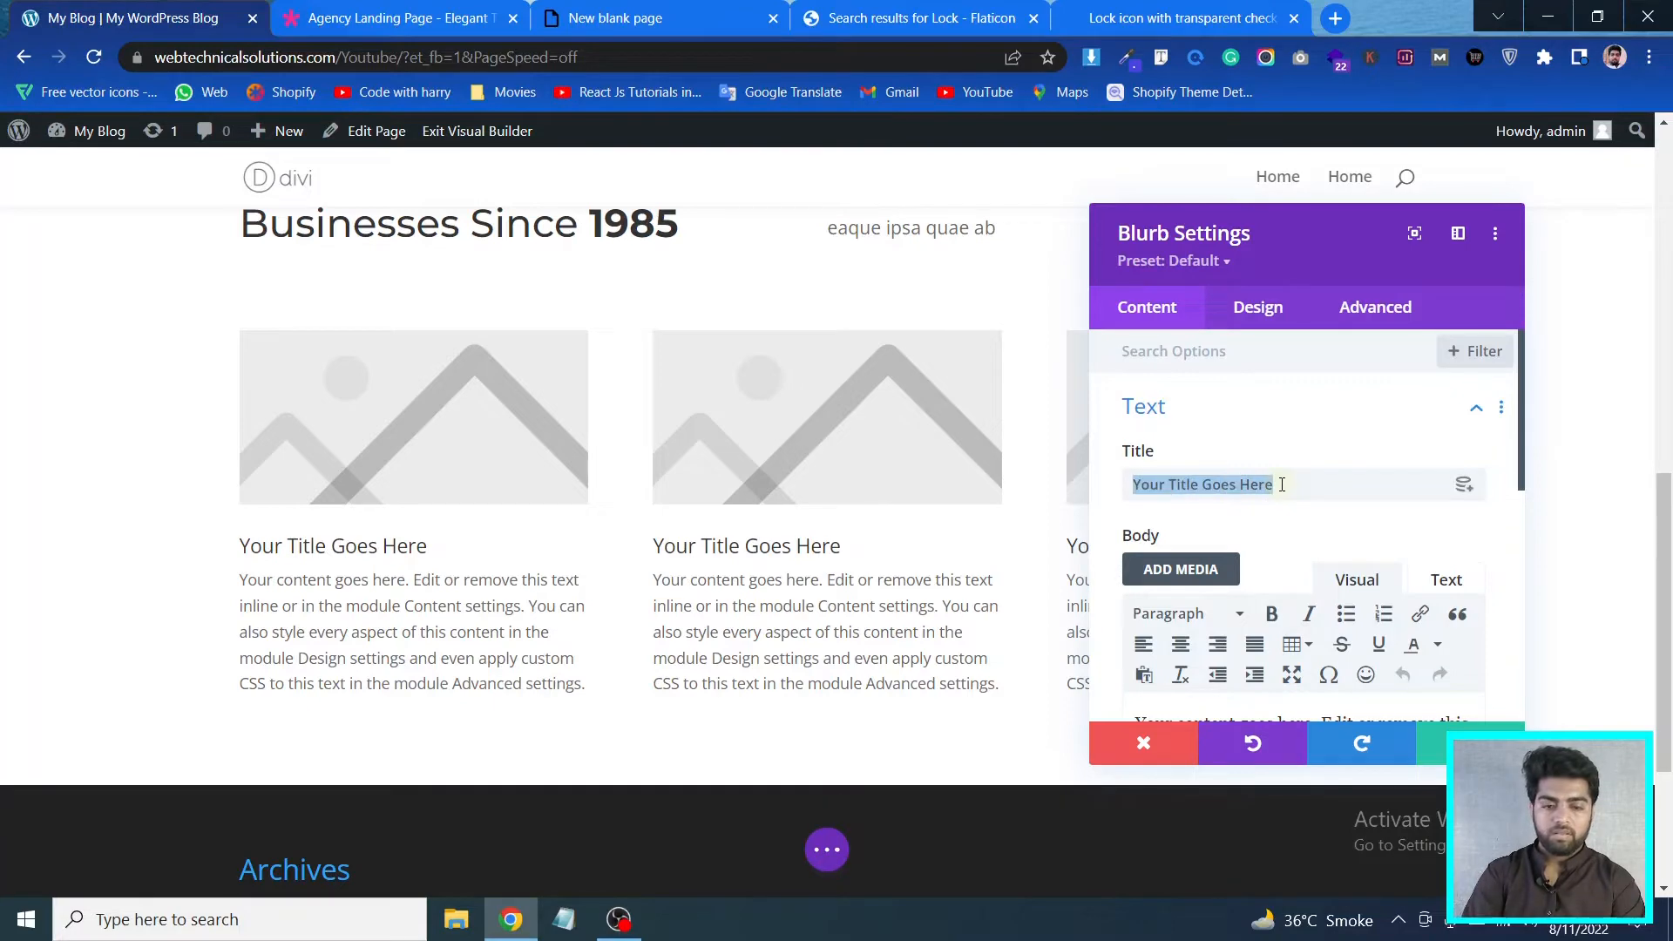
{"action": "key", "text": "ctrl+v"}
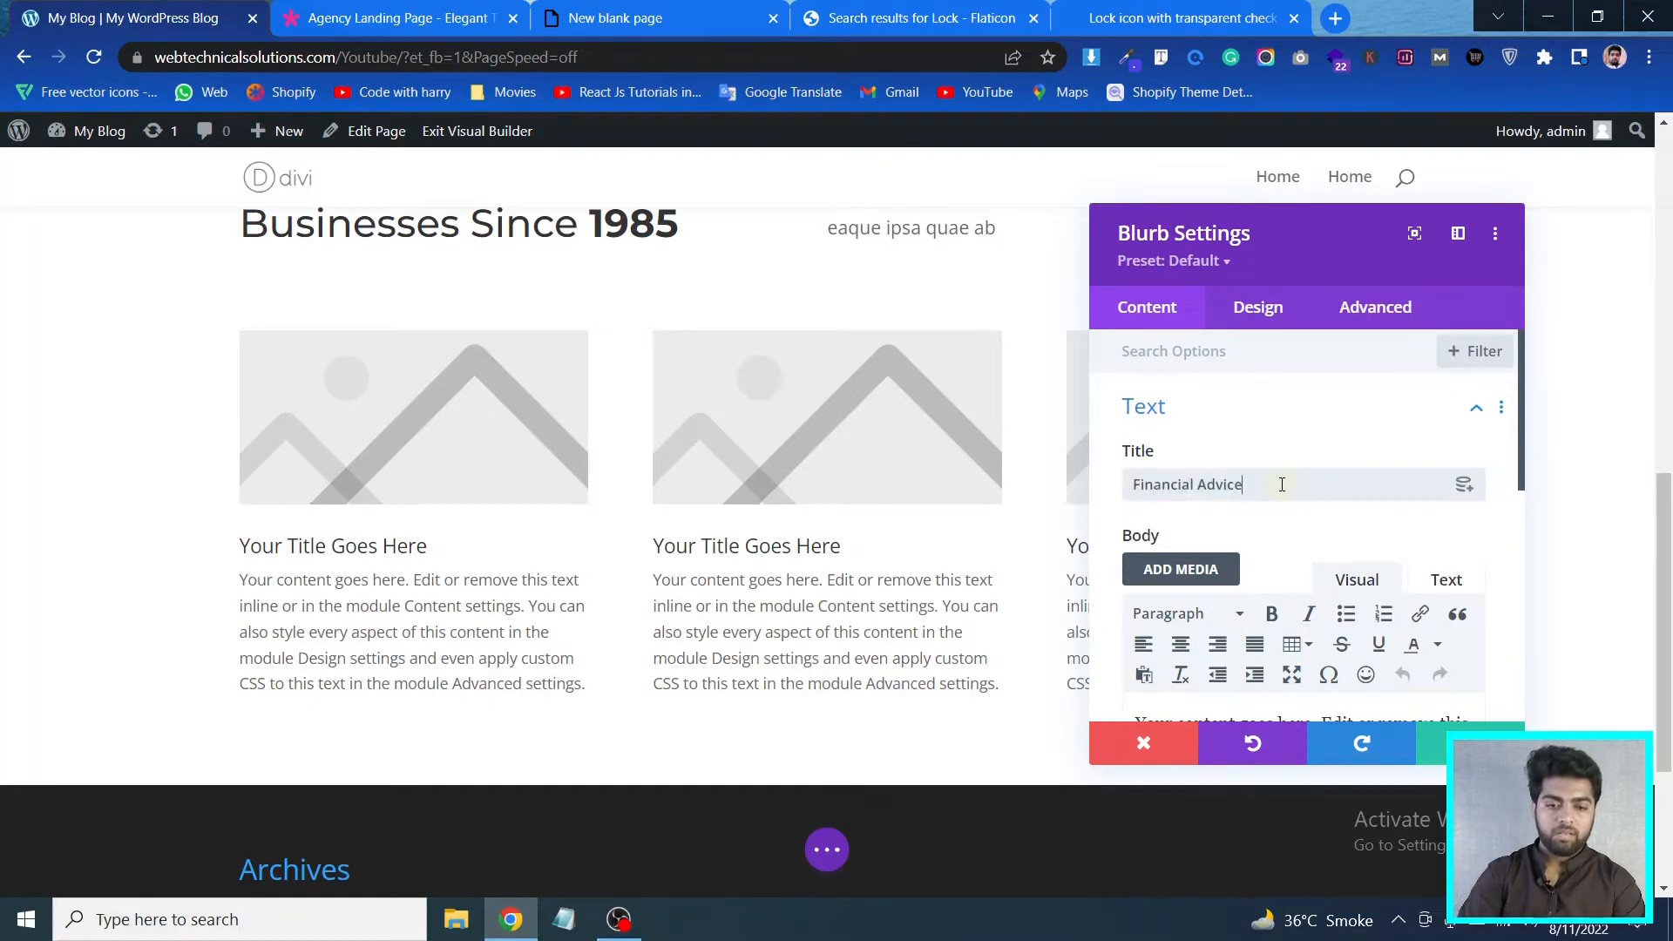
Replace the Financial Advice blurb's body with "Sed perspiciatis unde omnis natus totam sit voluptatem audantium.", copied from the demo, and save the module
{"action": "left_click", "coordinate": [383, 7]}
{"action": "left_click_drag", "start_coordinate": [532, 662], "coordinate": [252, 625]}
{"action": "key", "text": "ctrl+c"}
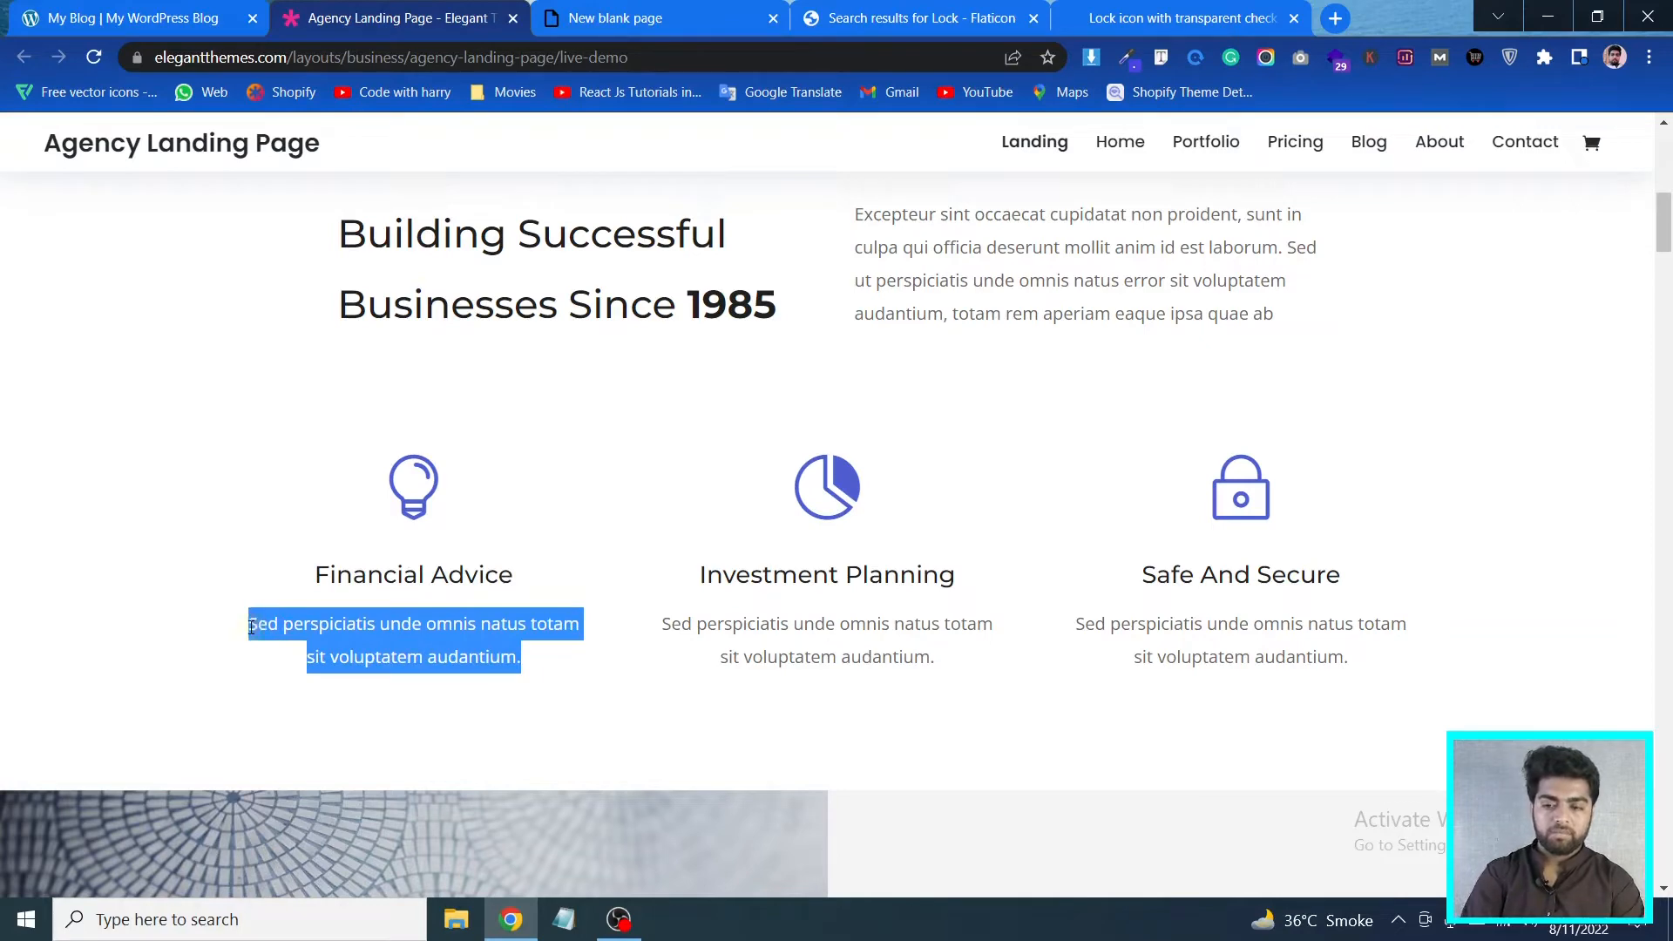
{"action": "left_click", "coordinate": [52, 18]}
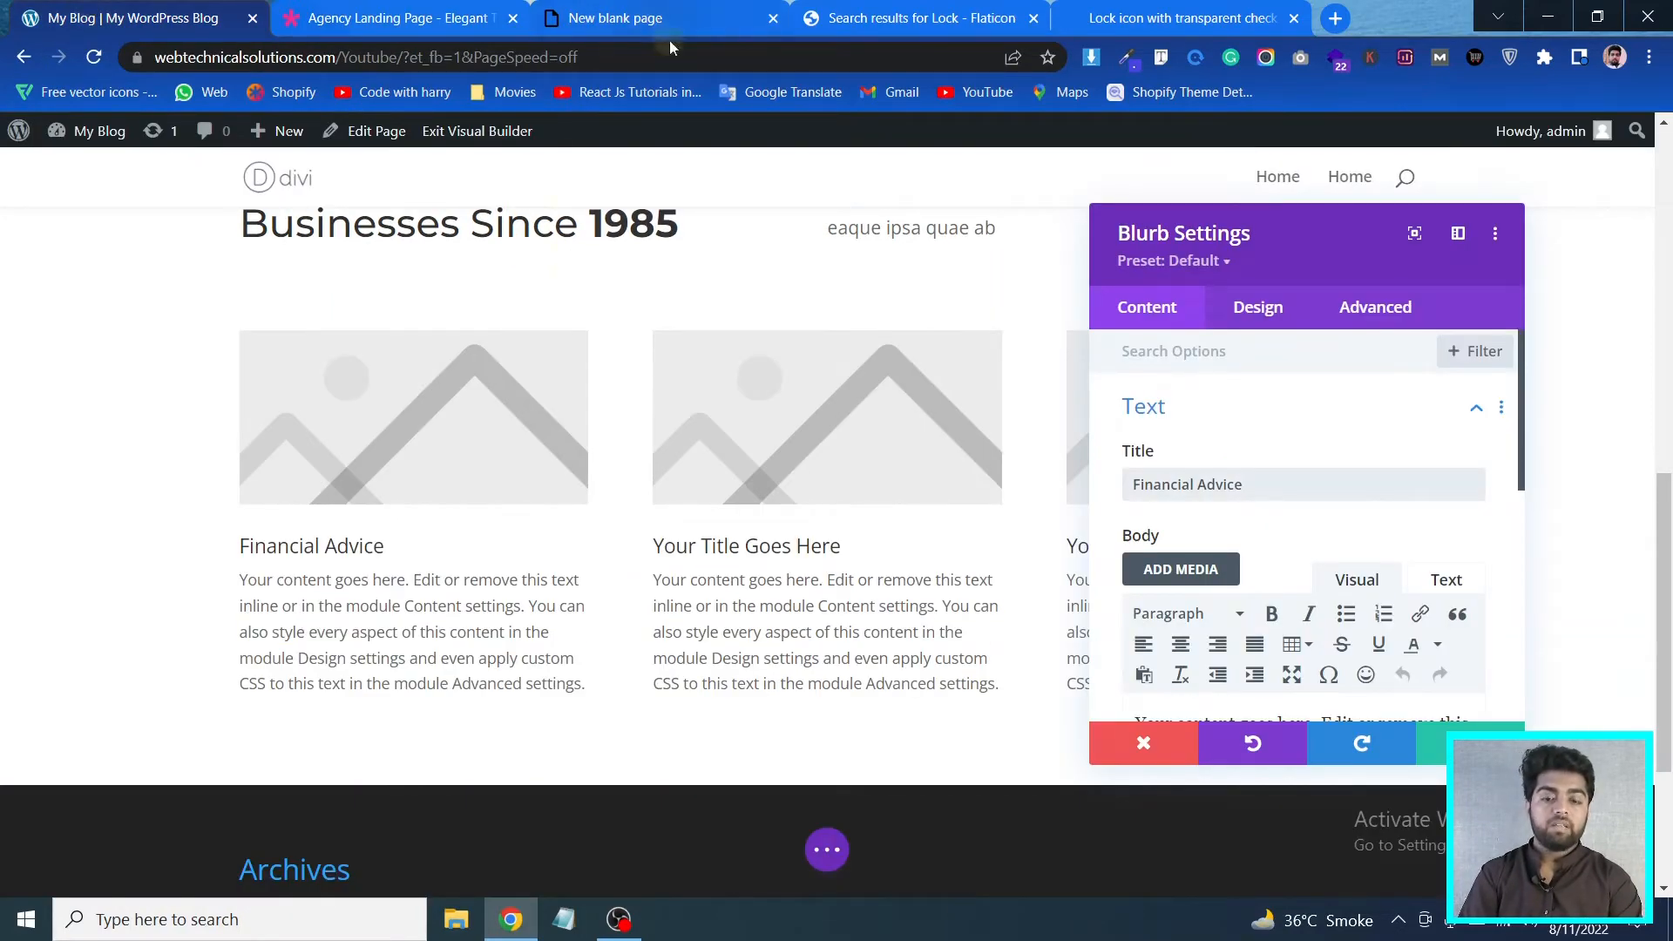
{"action": "scroll", "coordinate": [1342, 610], "scroll_direction": "down", "scroll_amount": 2}
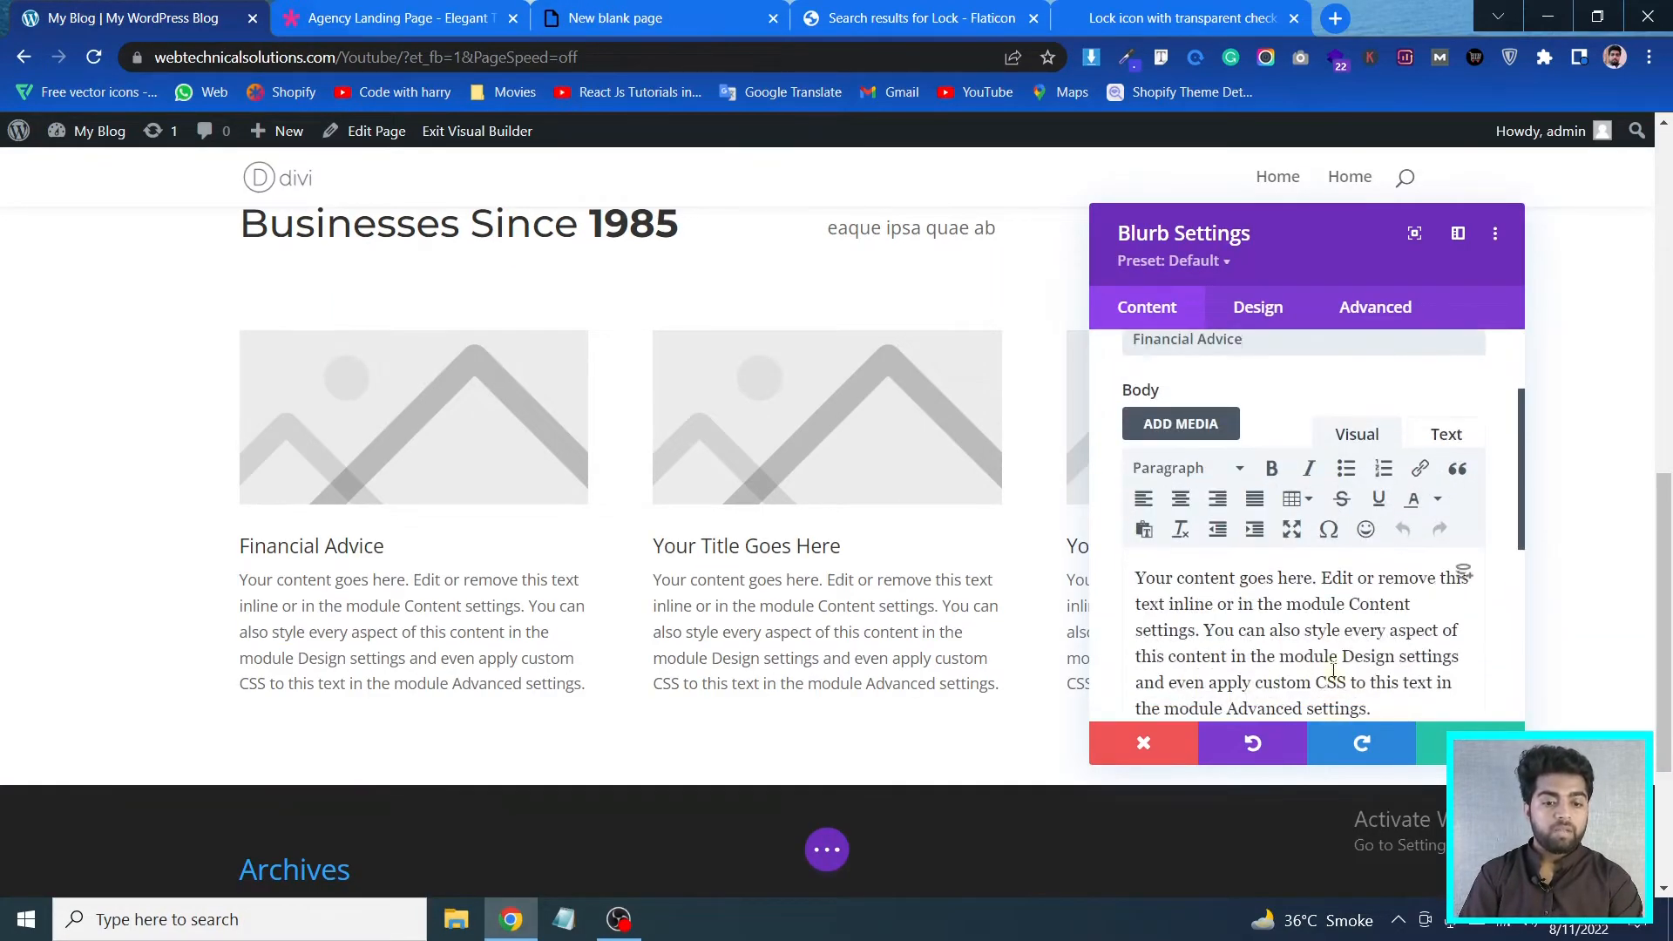
{"action": "left_click", "coordinate": [1445, 435]}
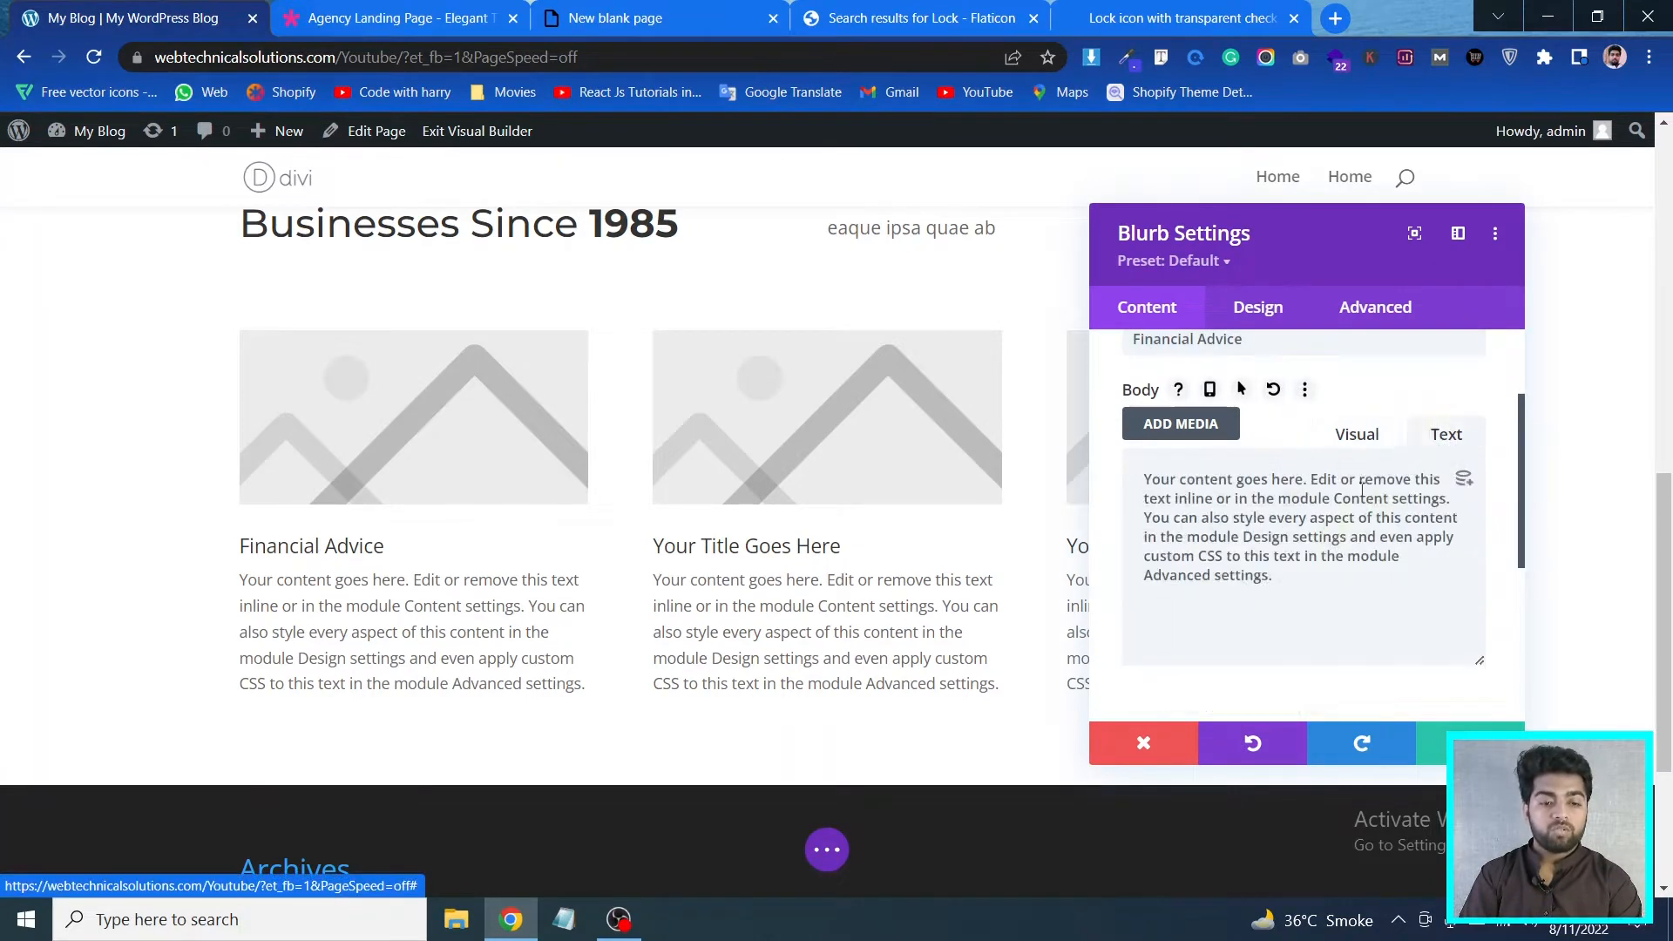
{"action": "key", "text": "ctrl+a"}
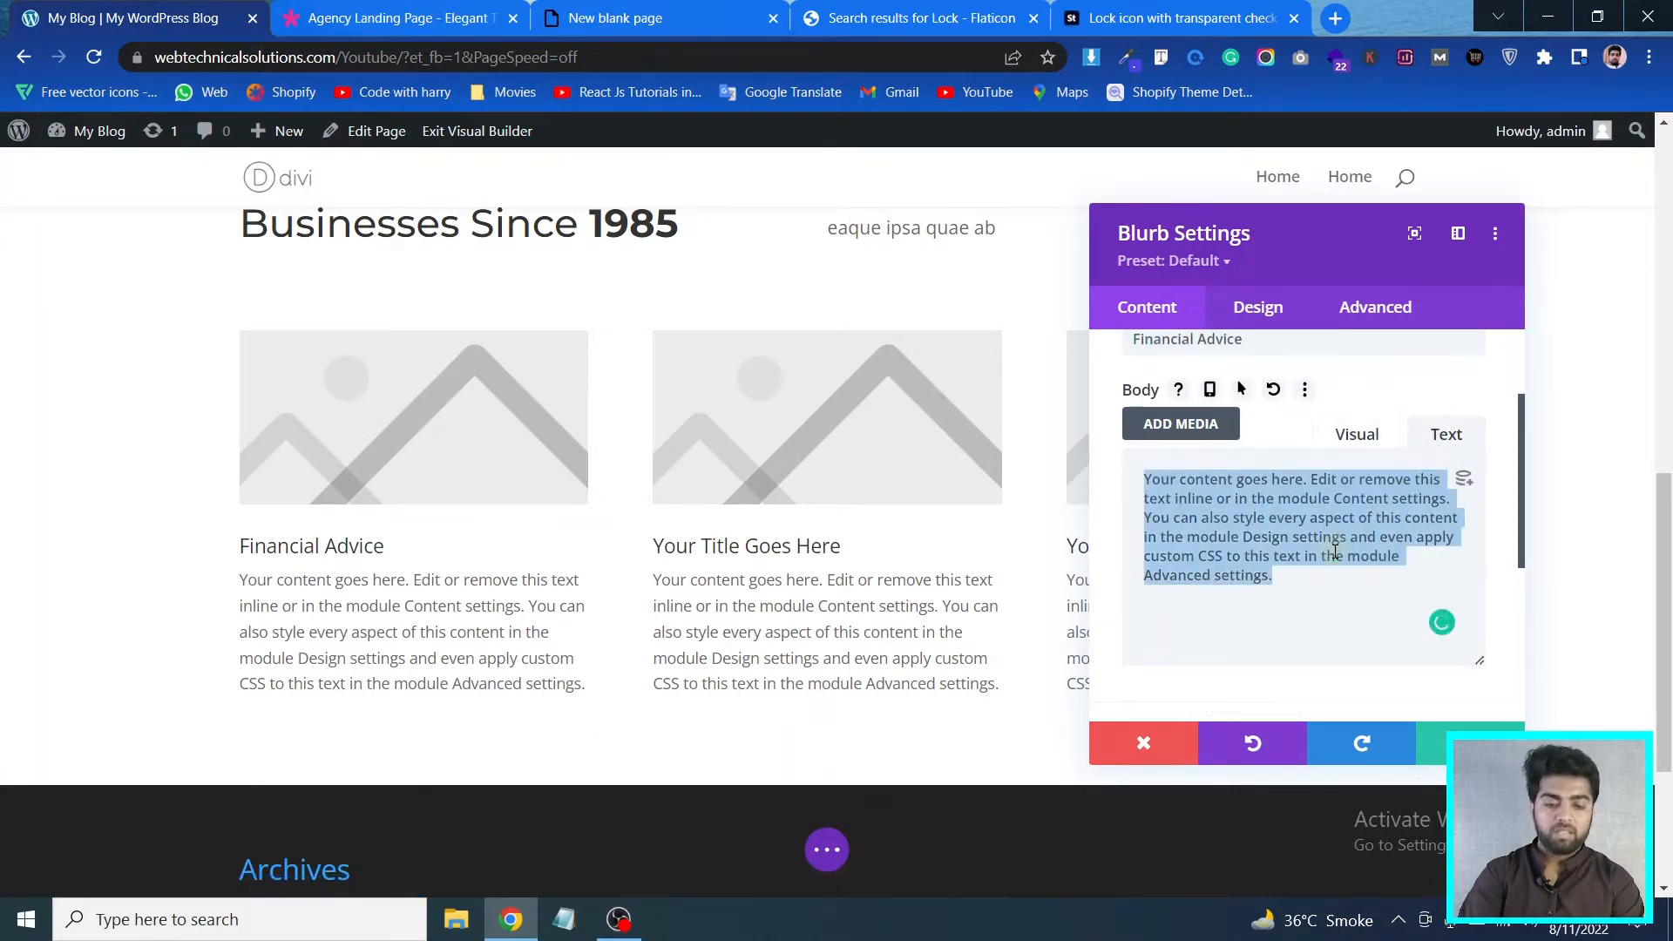
{"action": "key", "text": "ctrl+v"}
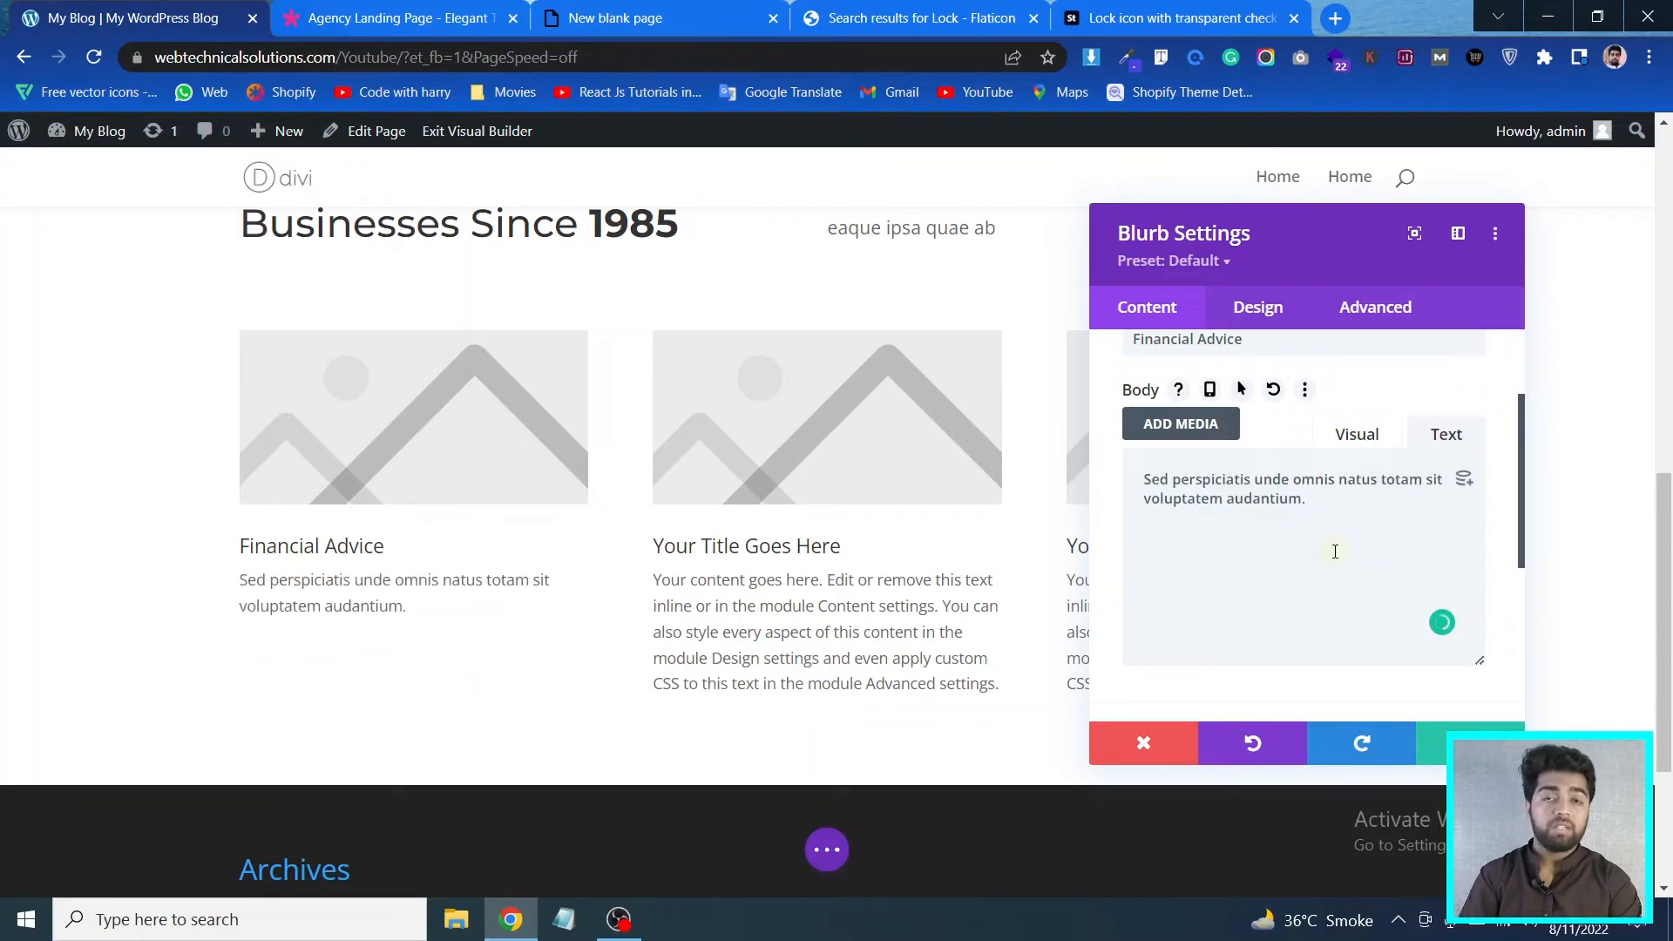
{"action": "left_click", "coordinate": [1429, 746]}
Replace the second column's blurb title with "Investment Planning", copied from the demo's second feature
{"action": "left_click", "coordinate": [413, 11]}
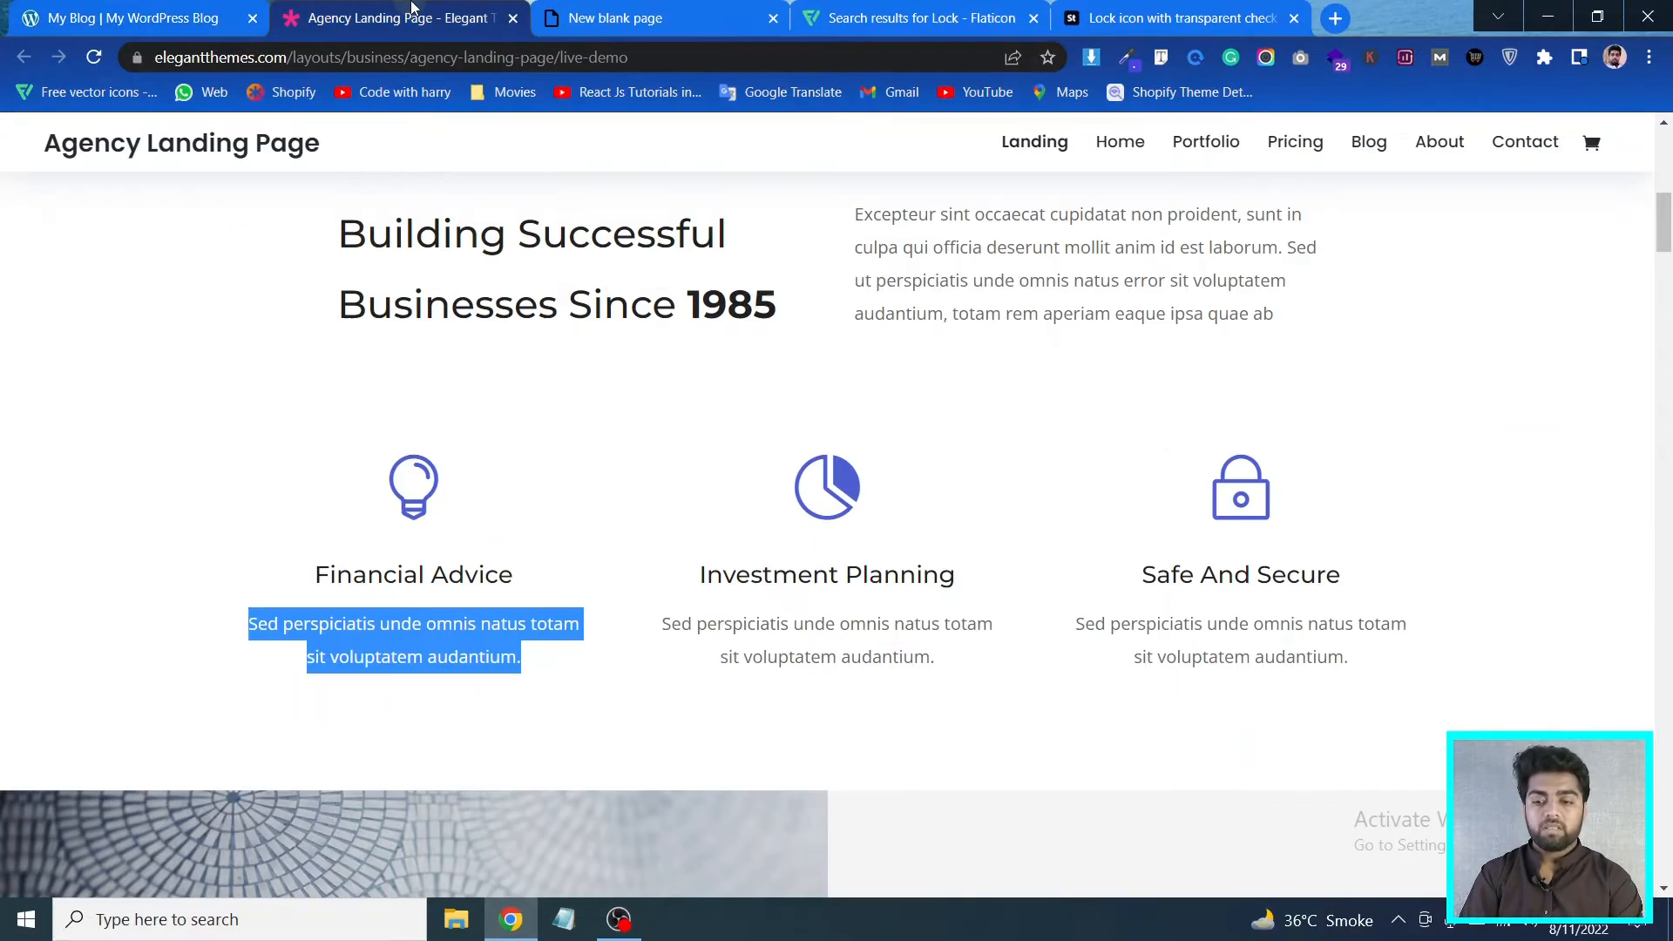
{"action": "left_click", "coordinate": [781, 582]}
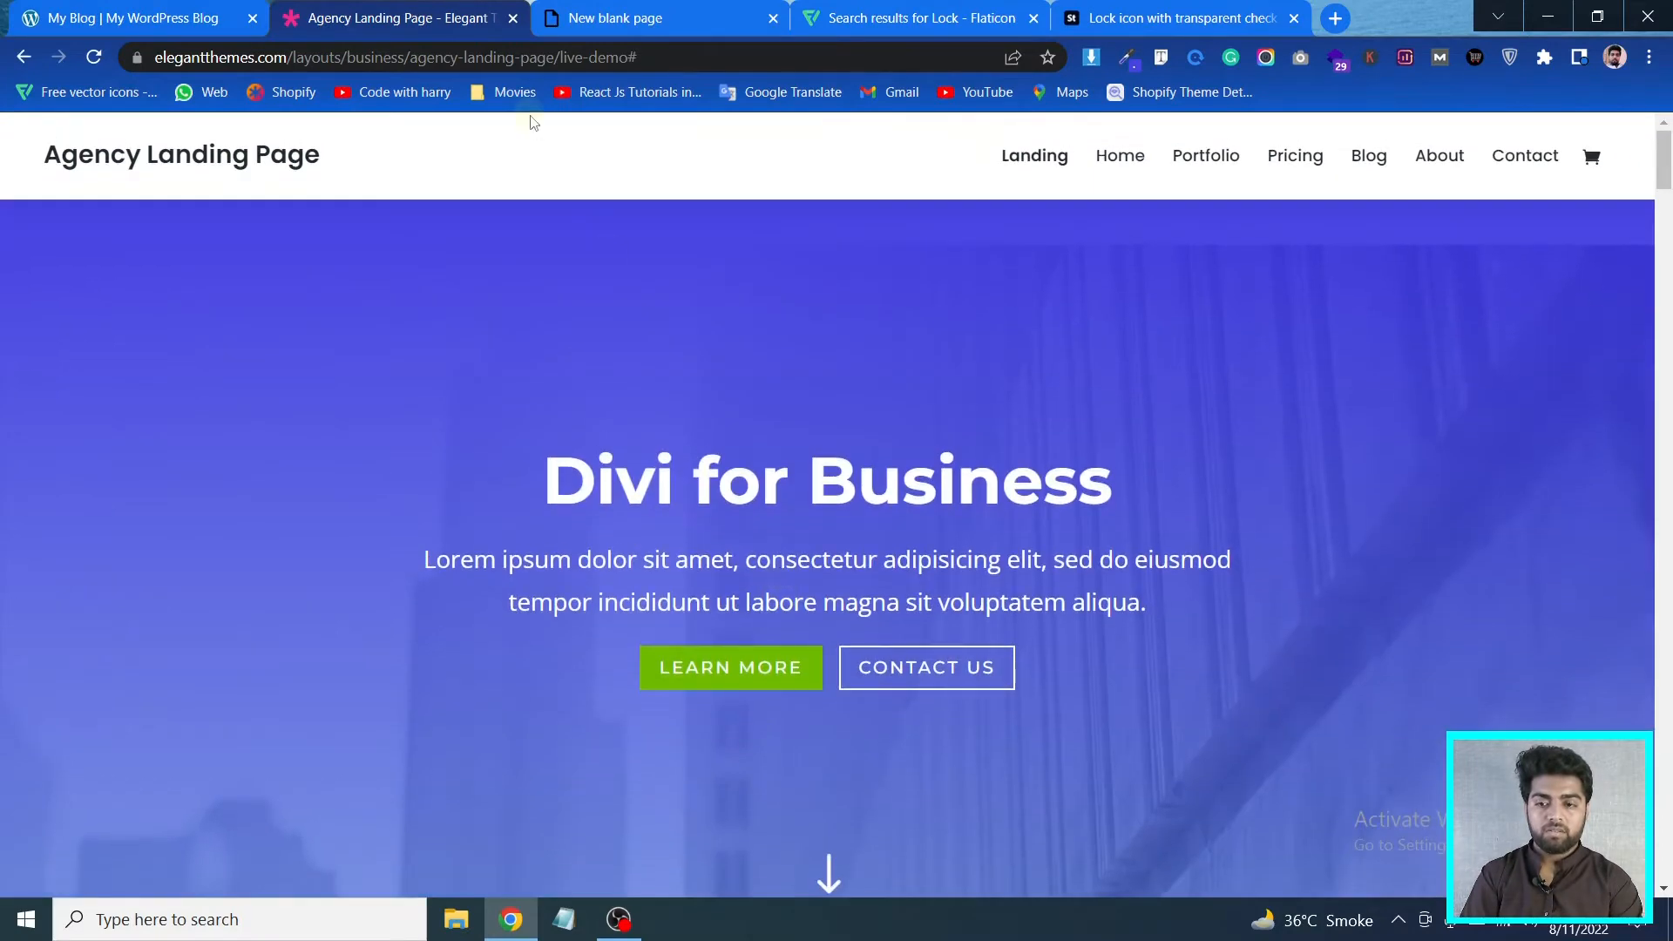
{"action": "scroll", "coordinate": [582, 383], "scroll_direction": "down", "scroll_amount": 5}
{"action": "scroll", "coordinate": [609, 426], "scroll_direction": "down", "scroll_amount": 3}
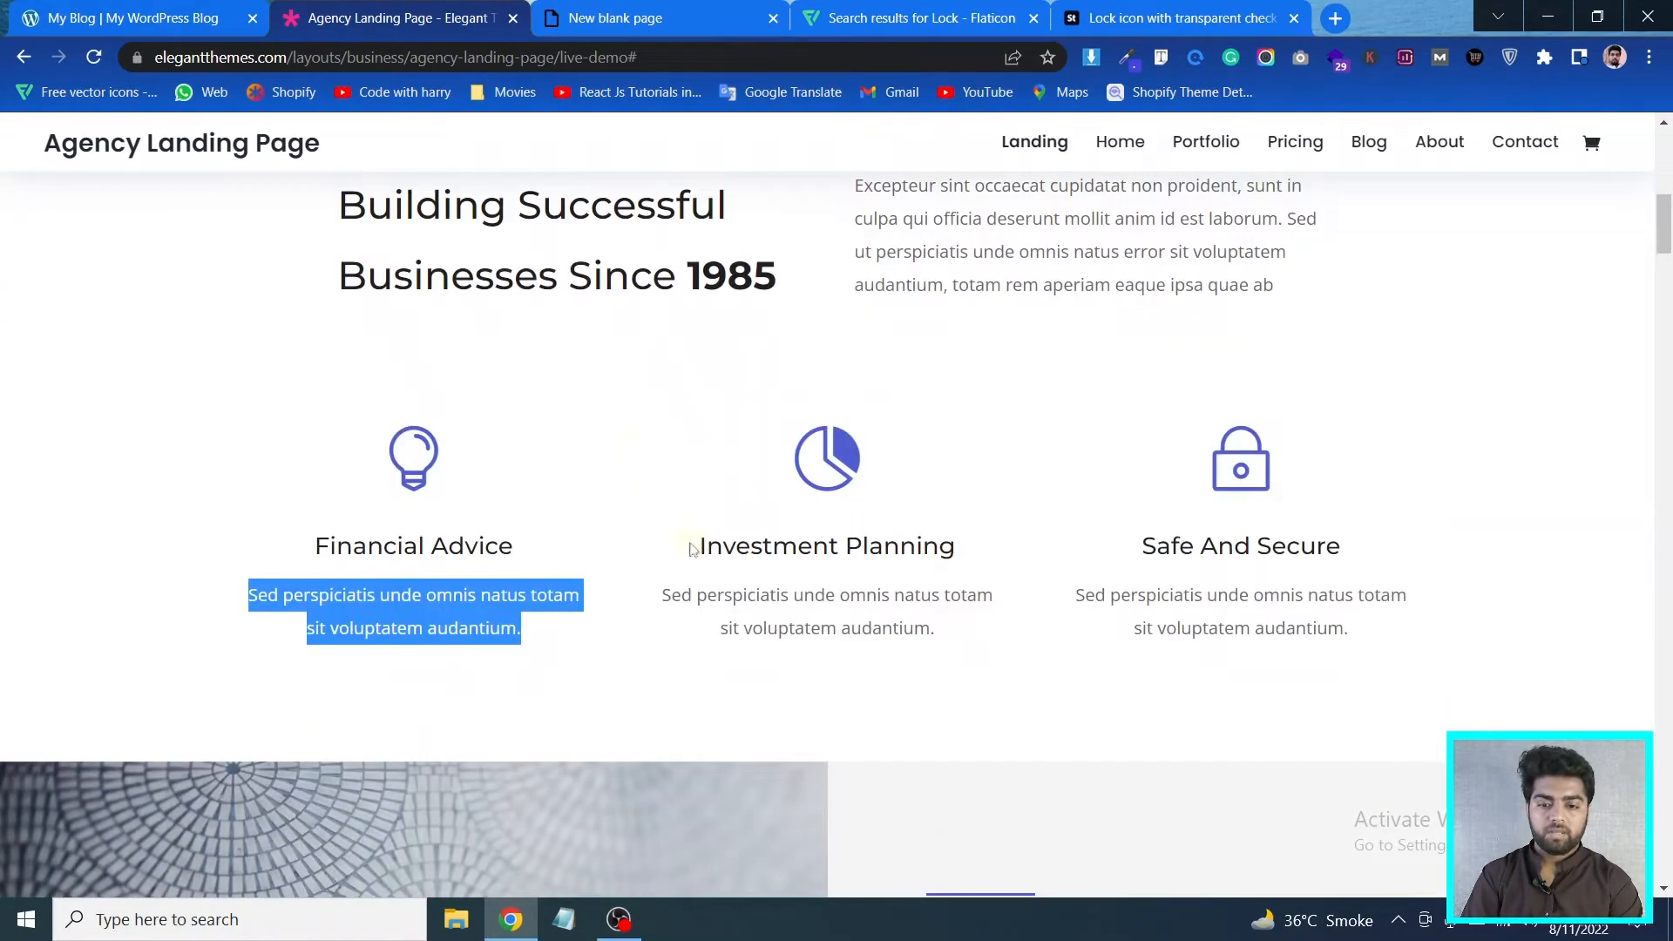
{"action": "mouse_move", "coordinate": [694, 547]}
{"action": "left_mouse_down"}
{"action": "mouse_move", "coordinate": [963, 562]}
{"action": "mouse_move", "coordinate": [668, 547]}
{"action": "left_mouse_up"}
{"action": "key", "text": "ctrl+c"}
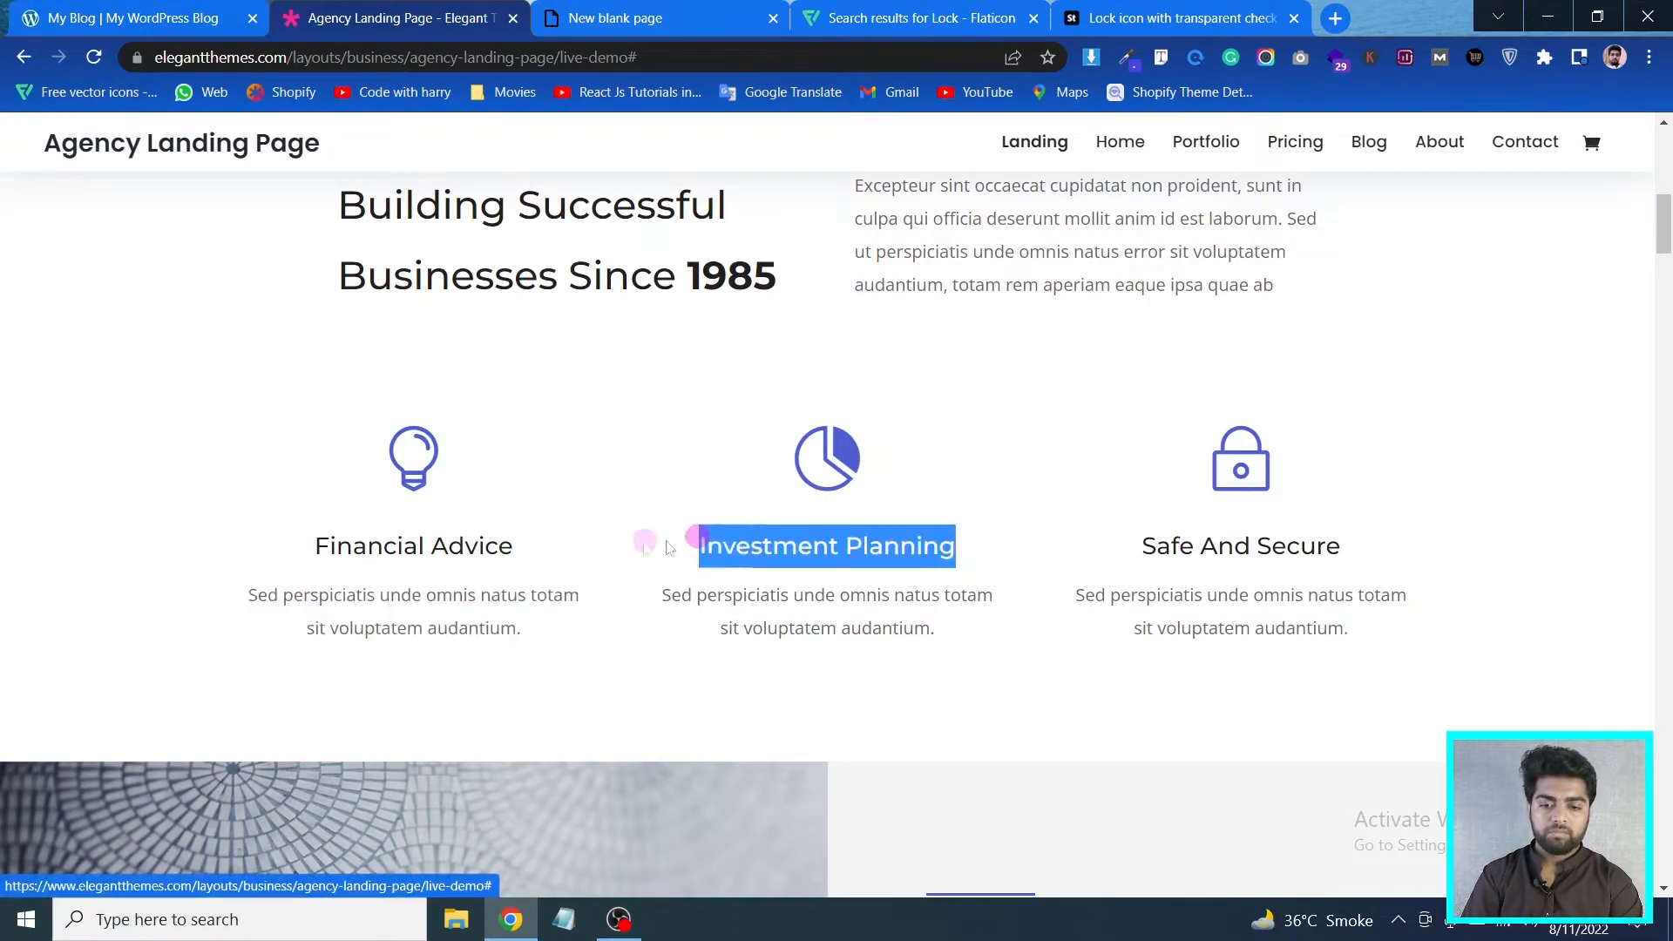
{"action": "left_click", "coordinate": [233, 9]}
{"action": "mouse_move", "coordinate": [814, 338]}
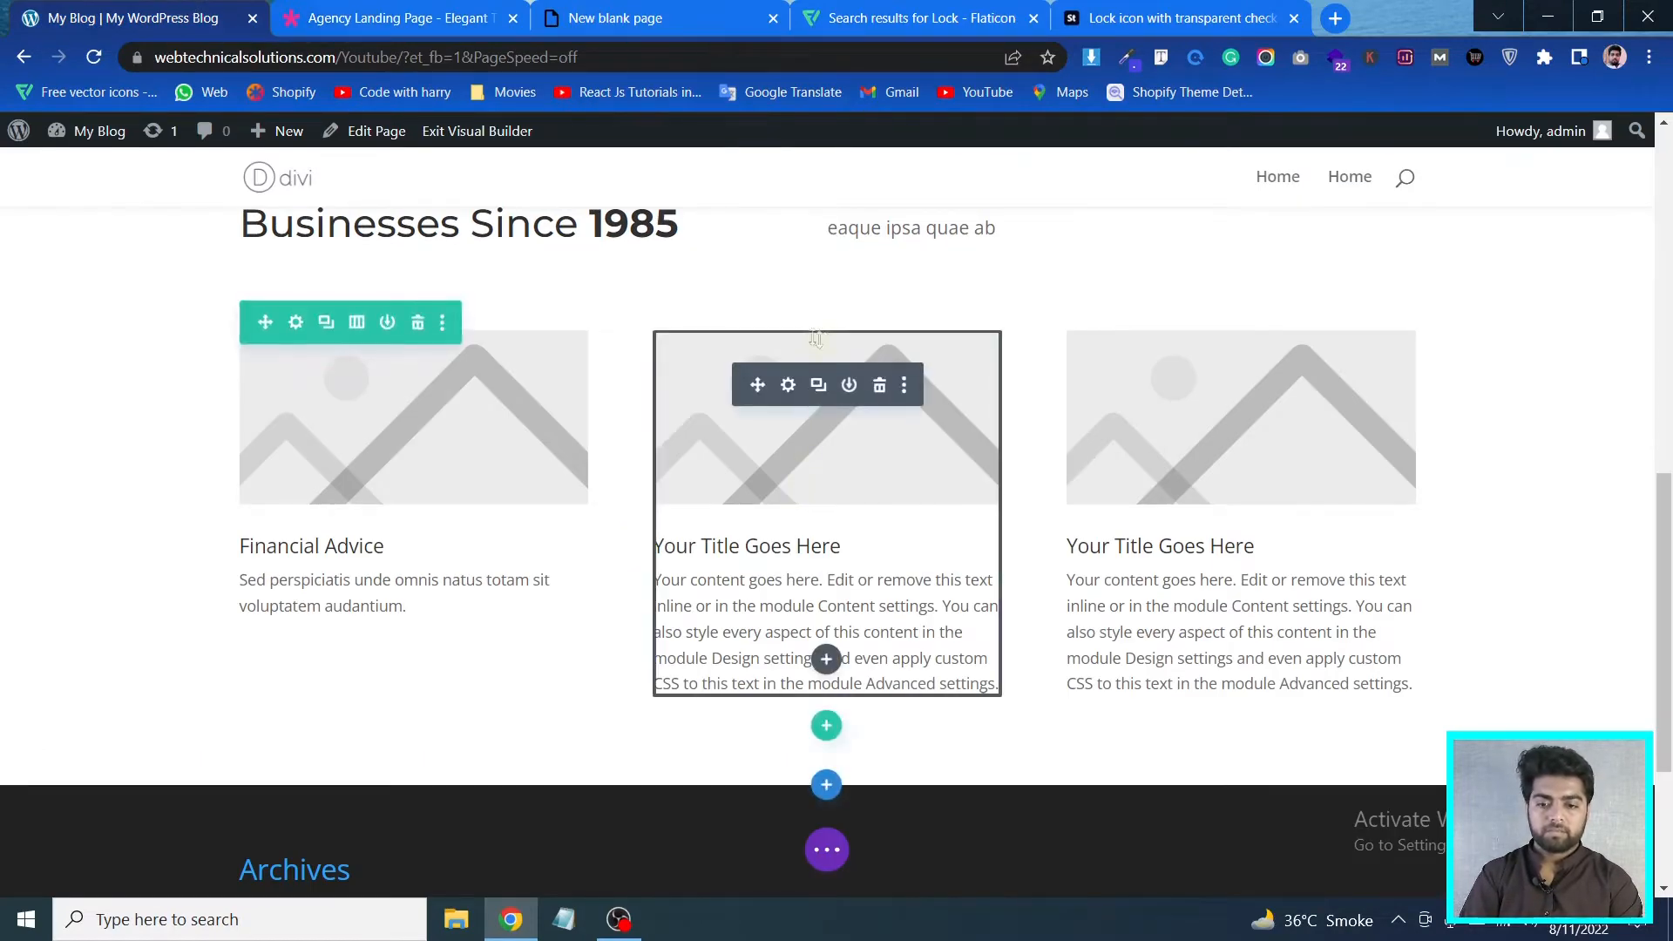
{"action": "left_click", "coordinate": [788, 385]}
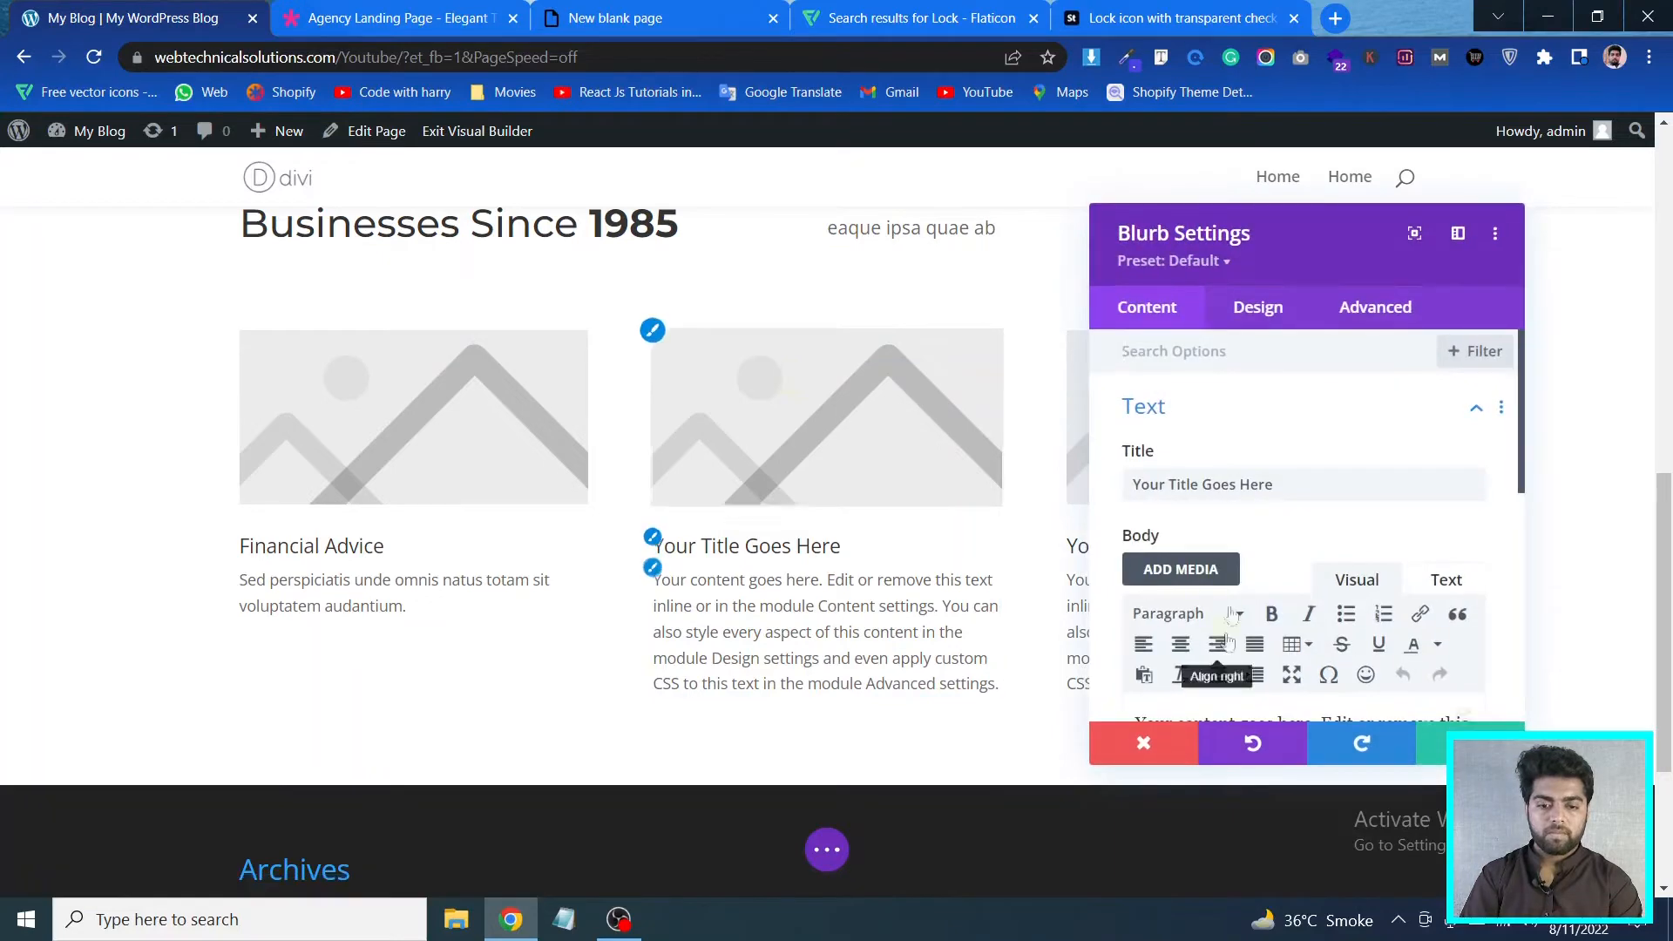
{"action": "left_click", "coordinate": [1281, 486]}
{"action": "triple_click", "coordinate": [1283, 489]}
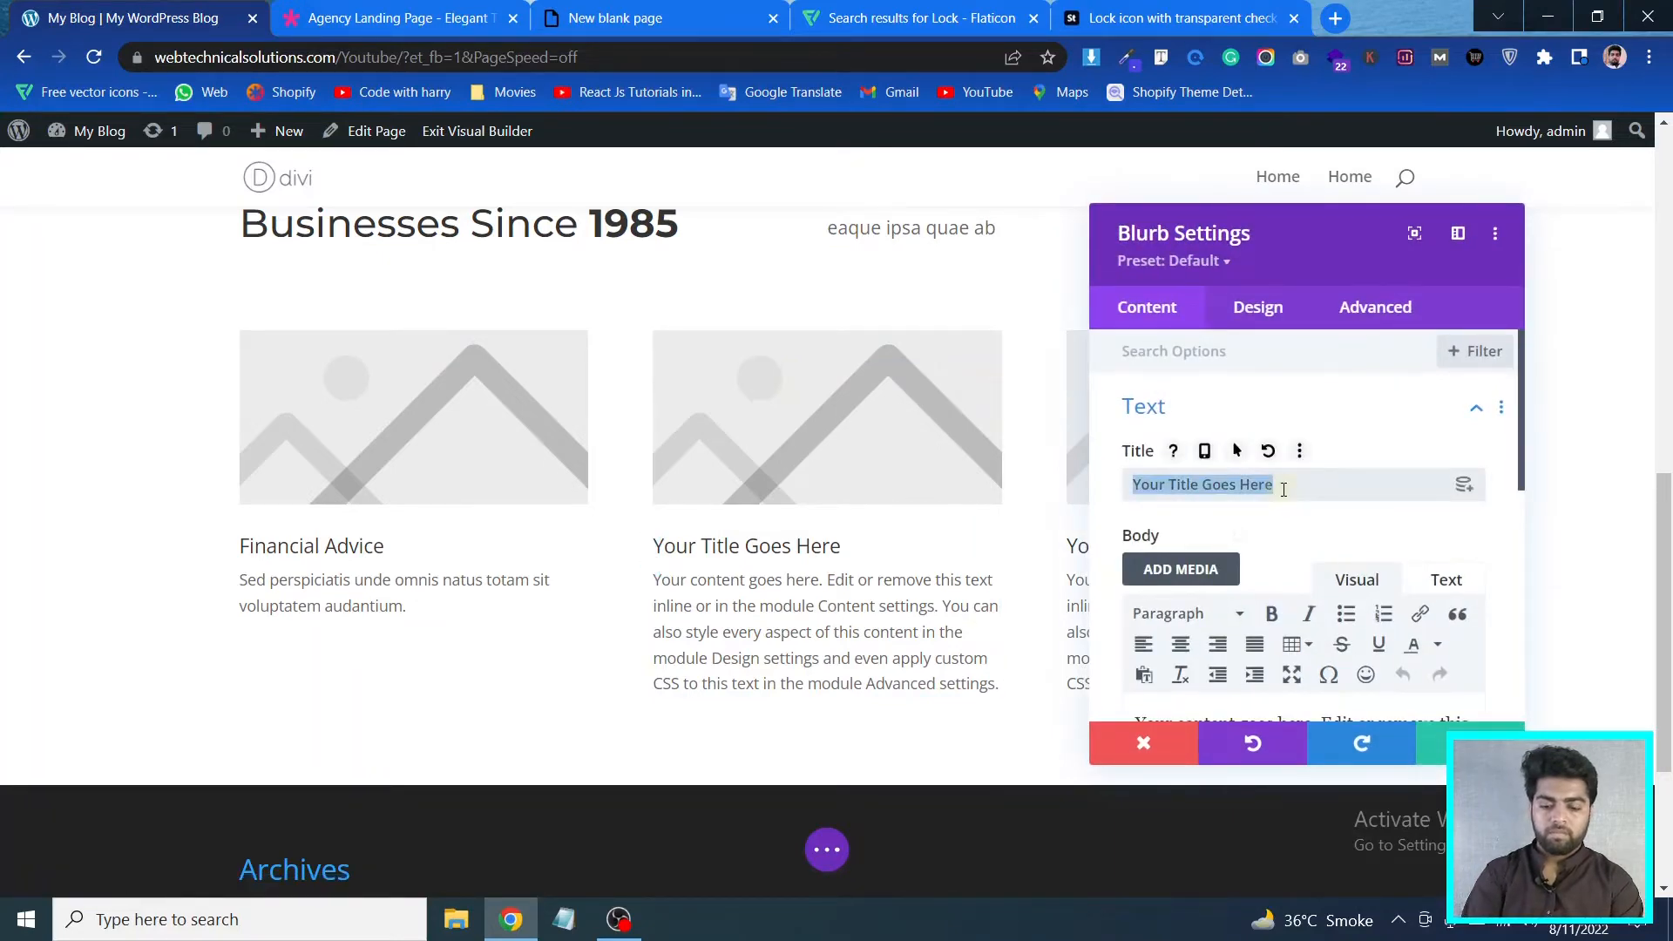
{"action": "key", "text": "ctrl+v"}
Replace the Investment Planning blurb's body with the demo's matching "Sed perspiciatis unde omnis natus totam sit voluptatem audantium." text and save the module
{"action": "left_click", "coordinate": [430, 10]}
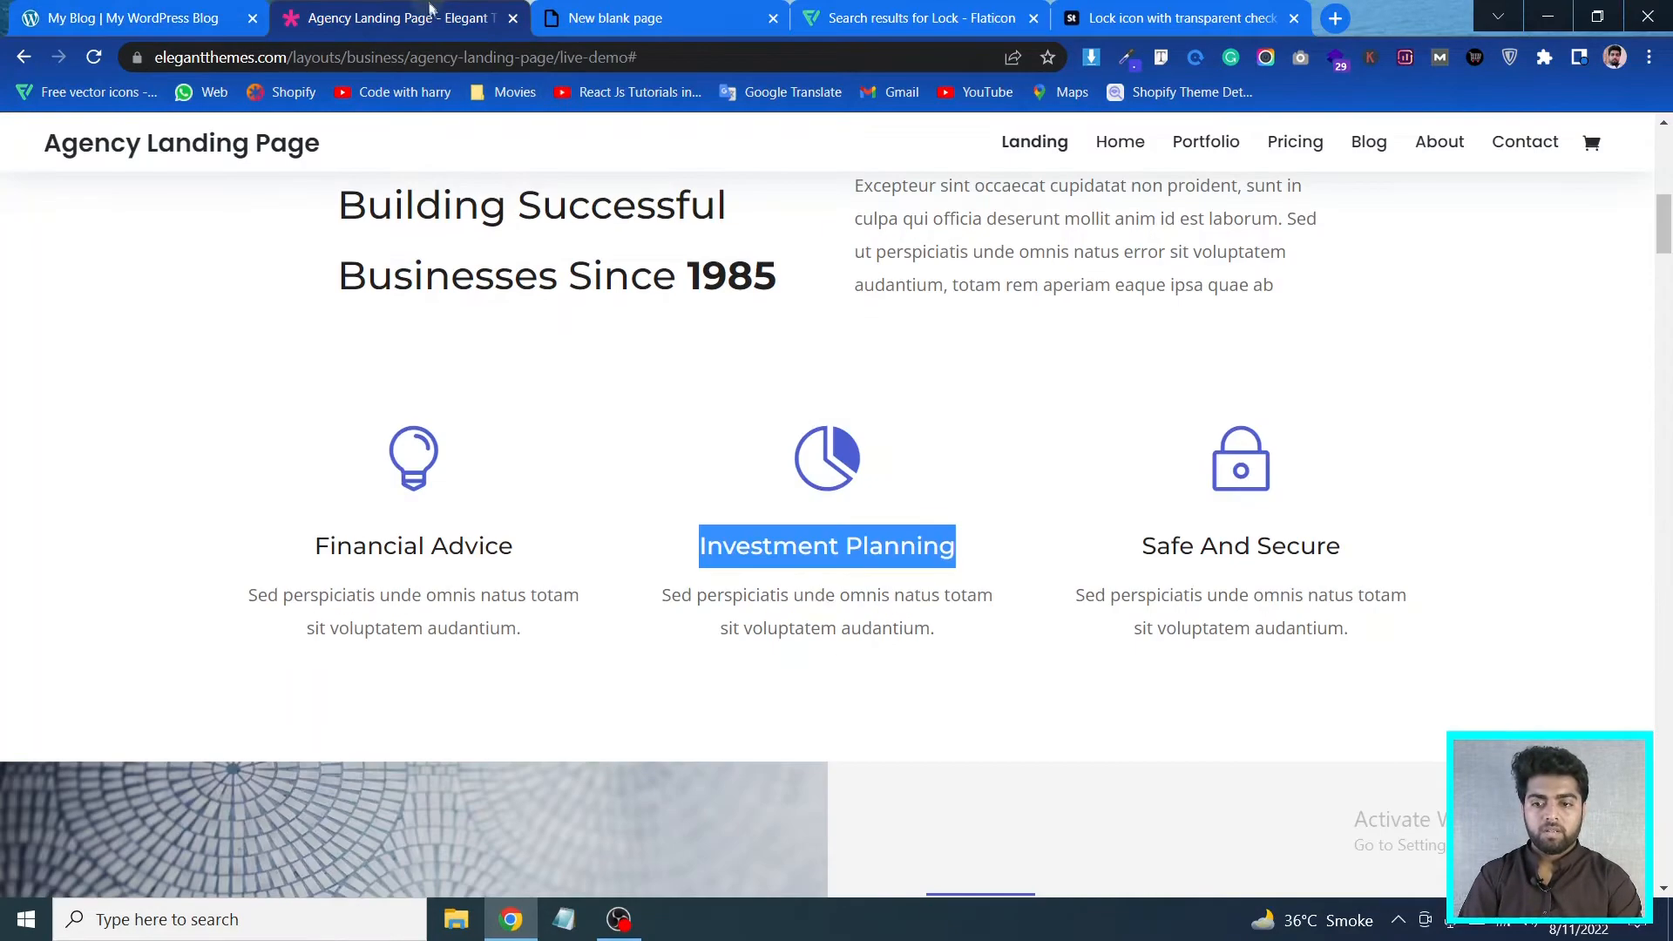
{"action": "triple_click", "coordinate": [875, 615]}
{"action": "key", "text": "ctrl+c"}
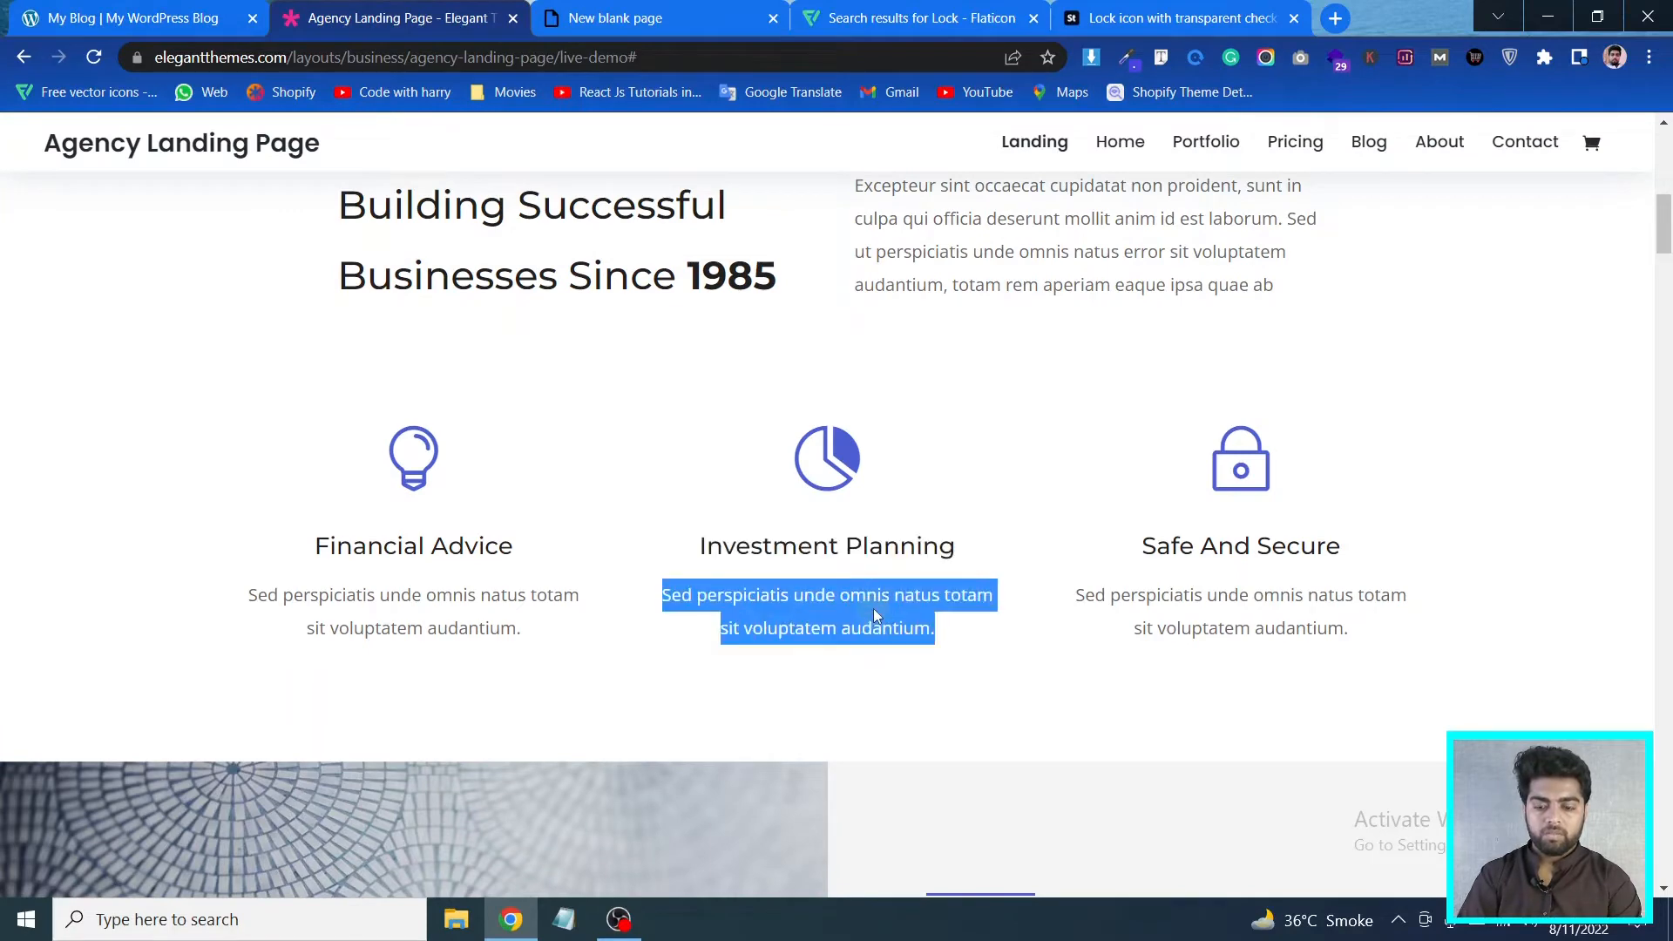
{"action": "left_click", "coordinate": [87, 9]}
{"action": "scroll", "coordinate": [1457, 449], "scroll_direction": "down", "scroll_amount": 2}
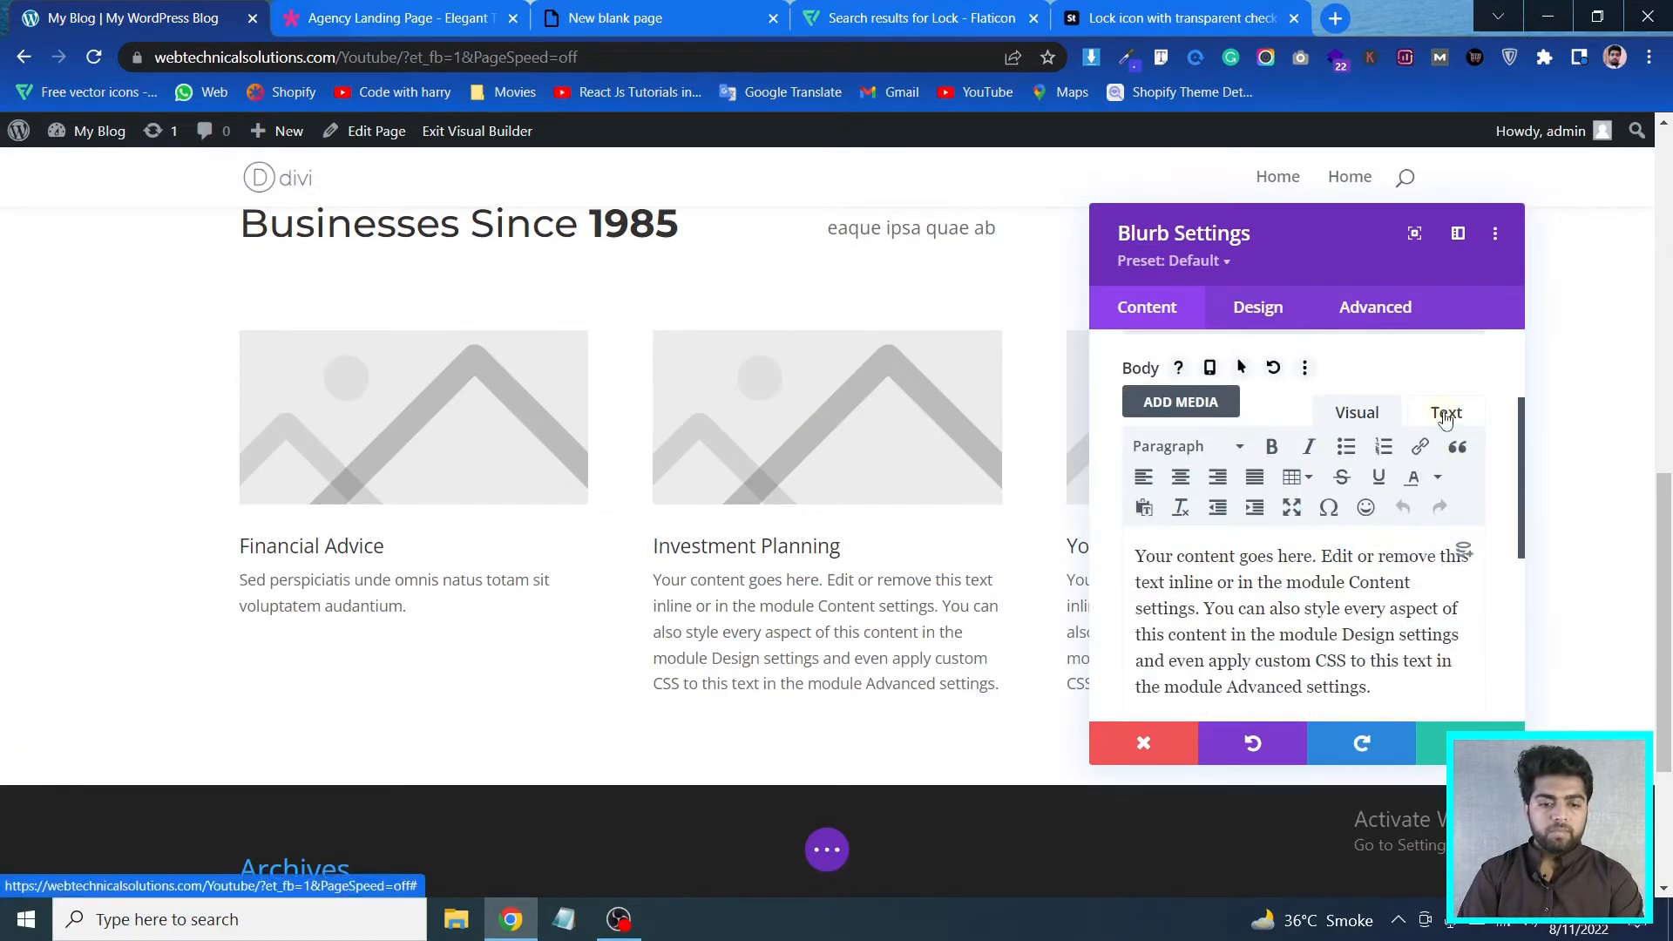
{"action": "left_click", "coordinate": [1446, 413]}
{"action": "left_click", "coordinate": [1282, 587]}
{"action": "key", "text": "ctrl+a"}
{"action": "key", "text": "ctrl+v"}
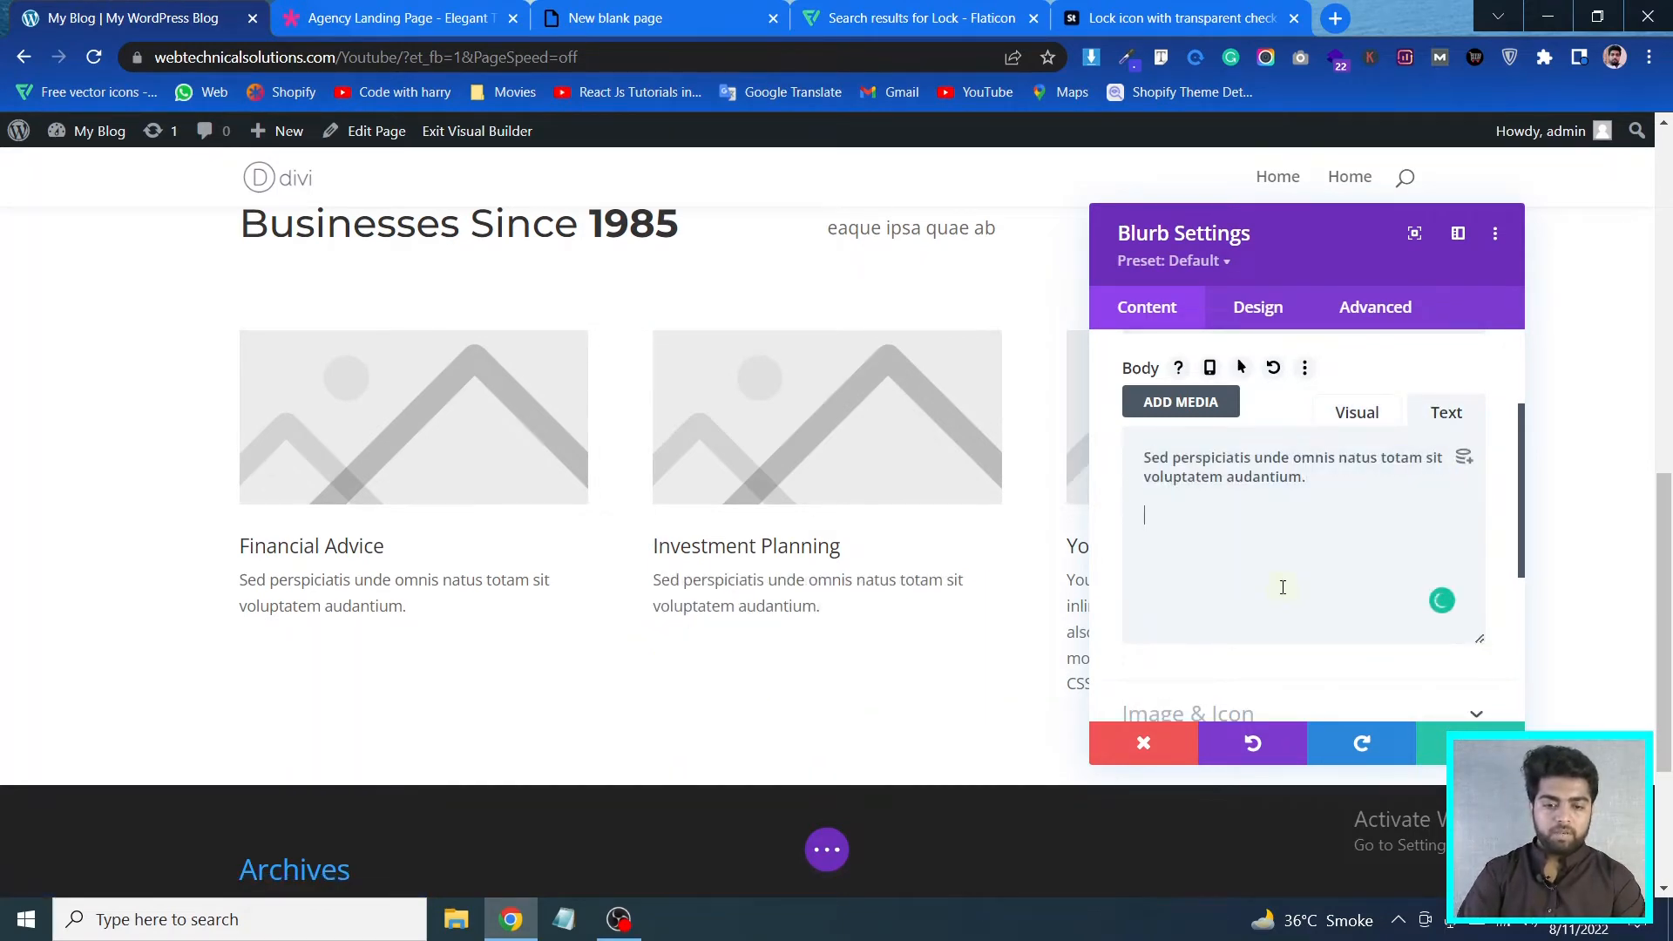
{"action": "left_click", "coordinate": [1481, 741]}
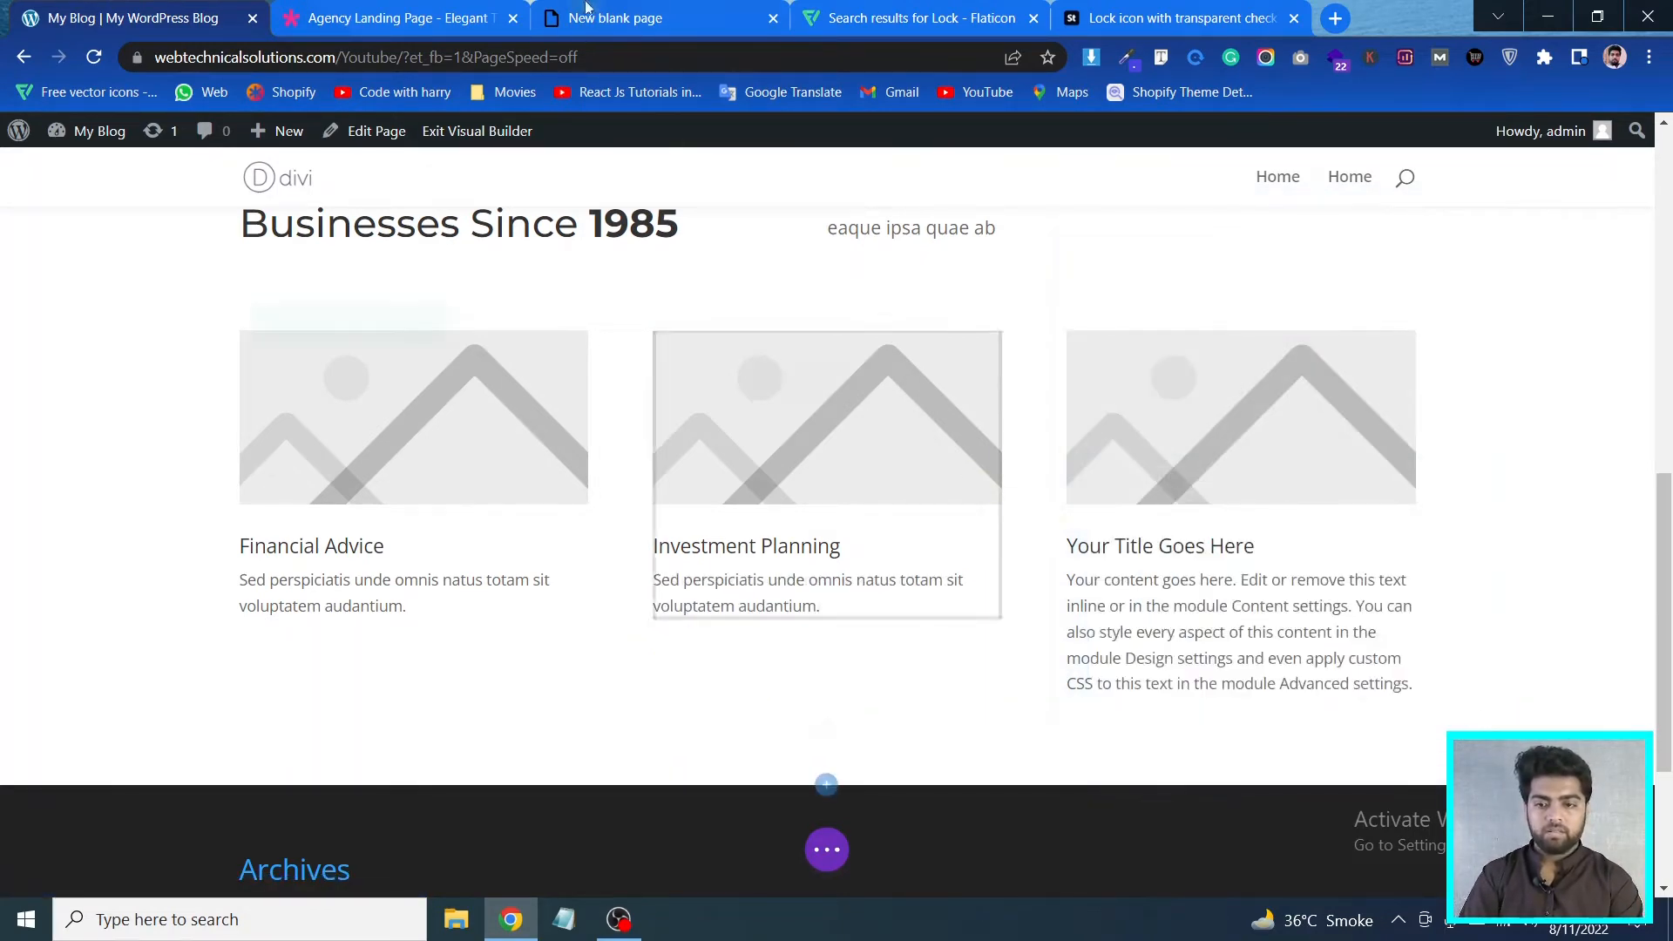
Replace the third column's blurb title with "Safe And Secure", copied from the demo's third feature
{"action": "left_click", "coordinate": [400, 17]}
{"action": "left_click_drag", "start_coordinate": [1377, 565], "coordinate": [1131, 559]}
{"action": "key", "text": "ctrl+c"}
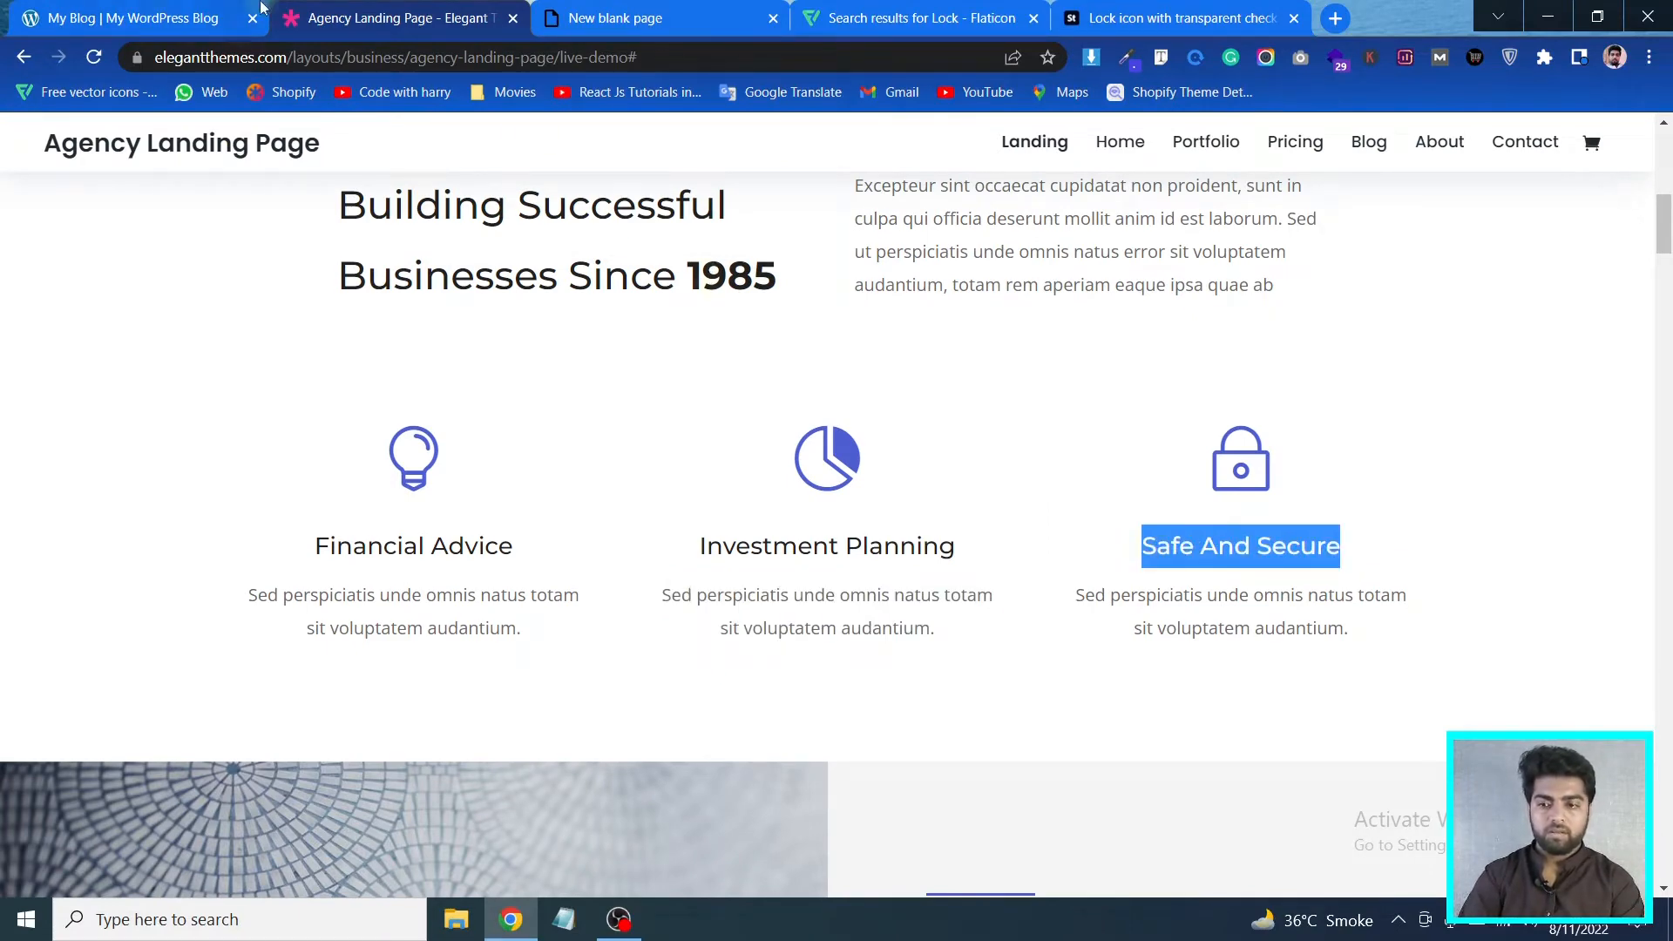
{"action": "left_click", "coordinate": [170, 9]}
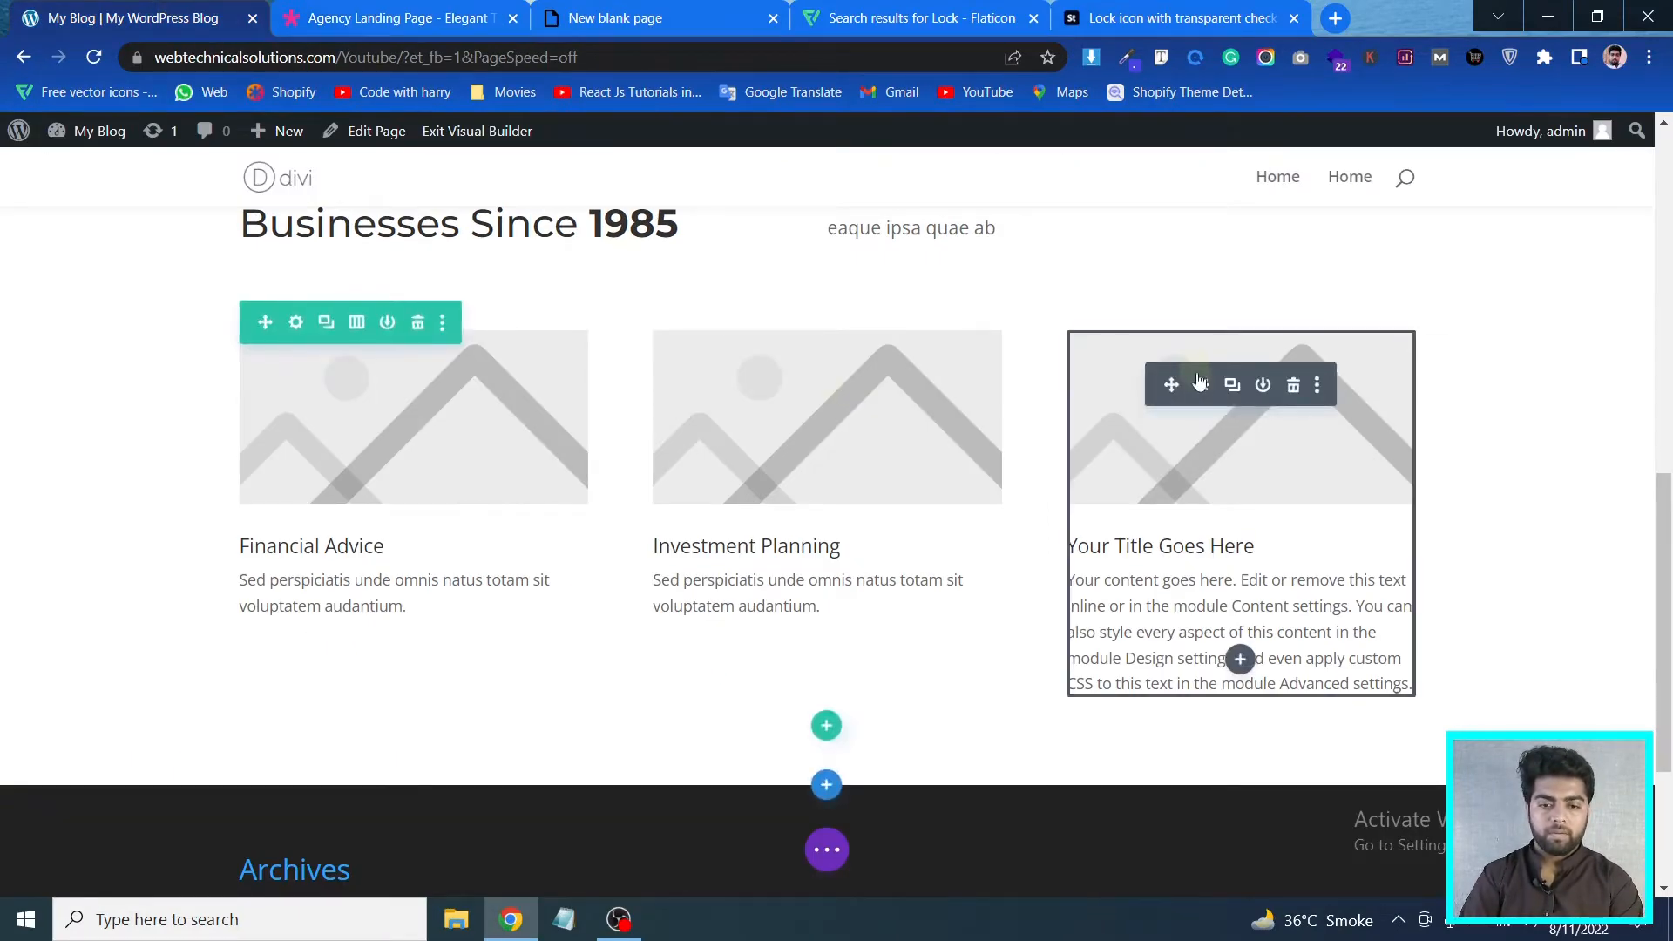
{"action": "left_click", "coordinate": [1200, 383]}
{"action": "triple_click", "coordinate": [1309, 479]}
{"action": "key", "text": "ctrl+v"}
Replace the Safe And Secure blurb's body with the demo's matching "Sed perspiciatis unde omnis natus totam sit voluptatem audantium." text and save the module
{"action": "left_click", "coordinate": [401, 18]}
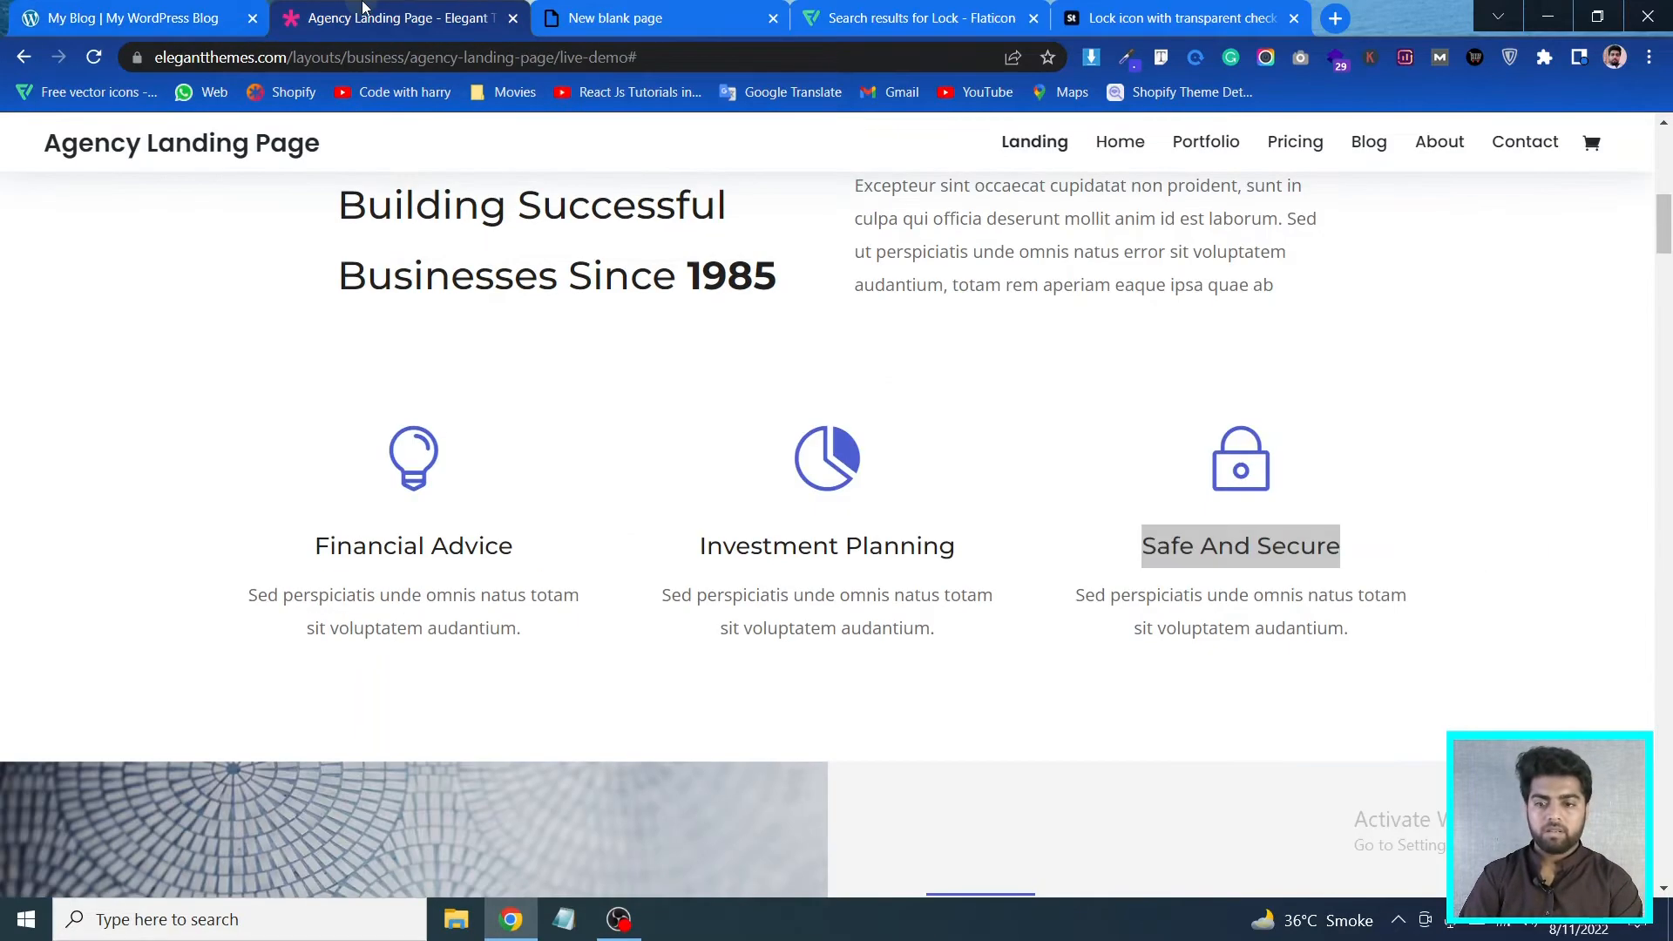
{"action": "triple_click", "coordinate": [1258, 599]}
{"action": "key", "text": "ctrl+c"}
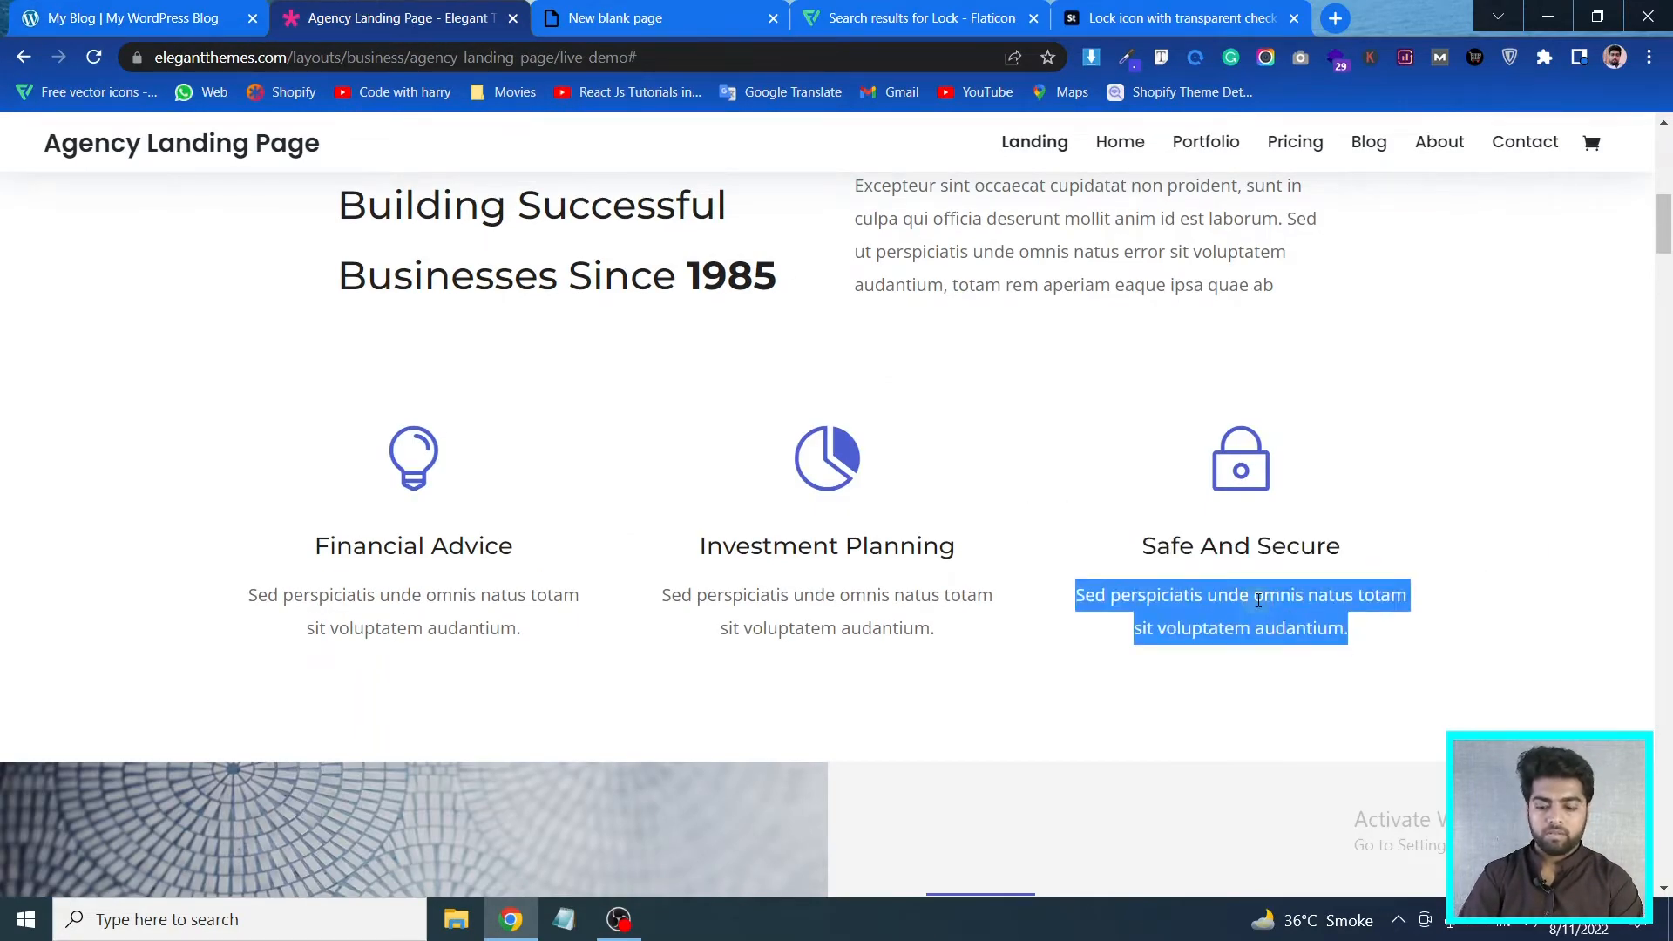
{"action": "left_click", "coordinate": [209, 16]}
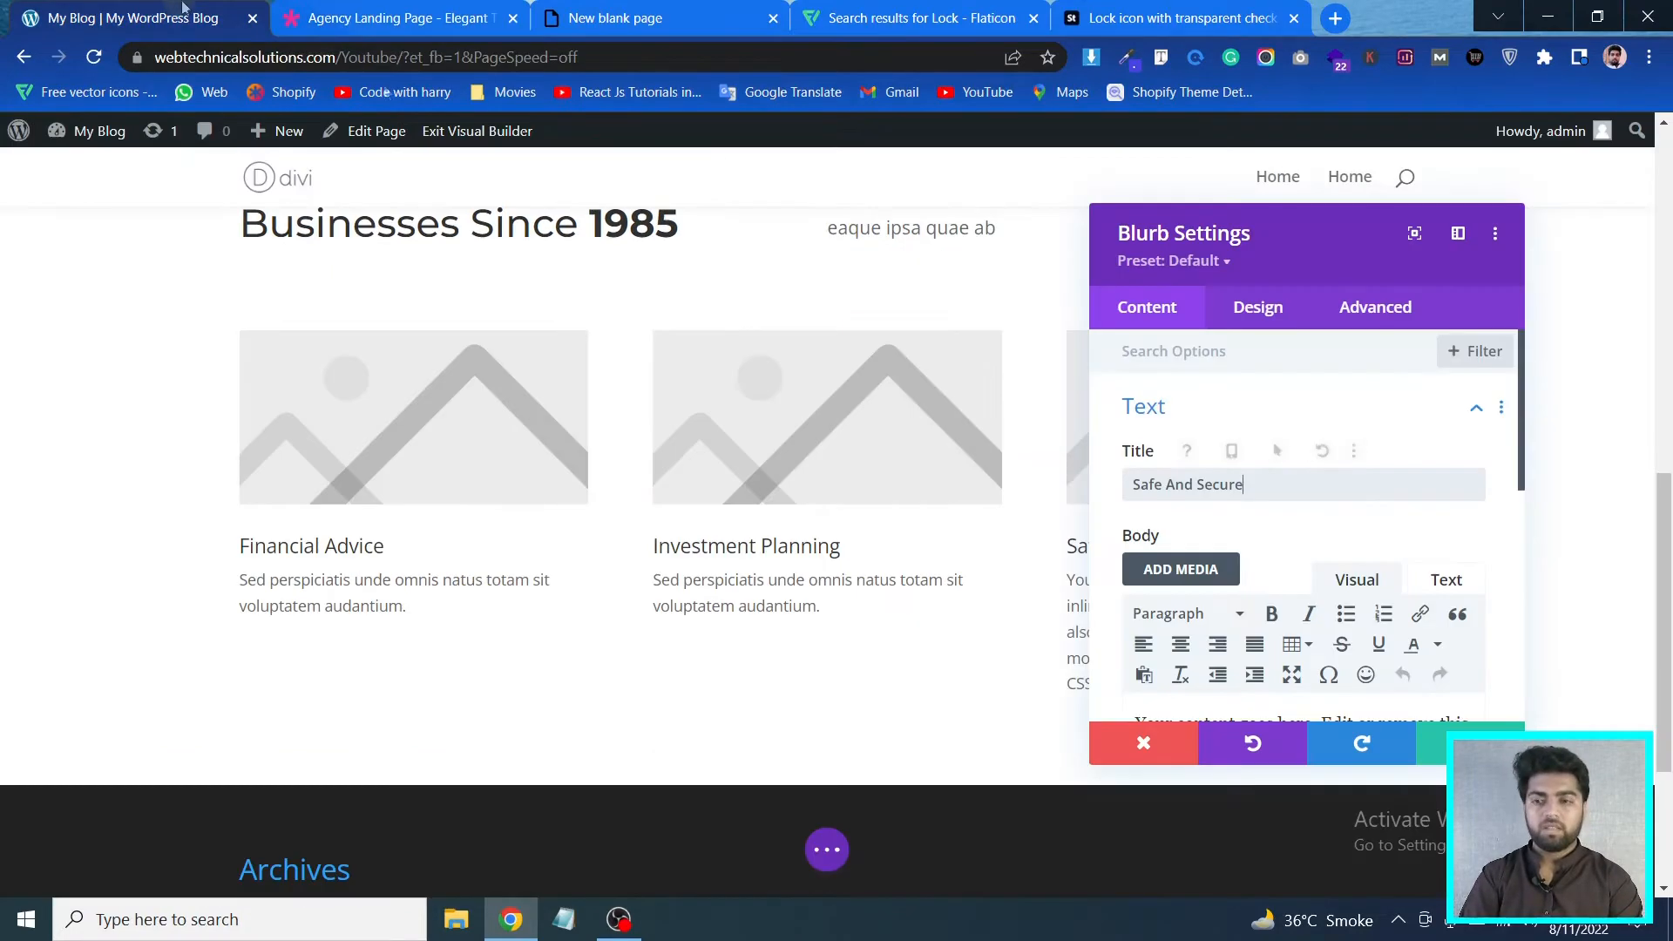
{"action": "scroll", "coordinate": [1156, 573], "scroll_direction": "down", "scroll_amount": 2}
{"action": "left_click", "coordinate": [1445, 463]}
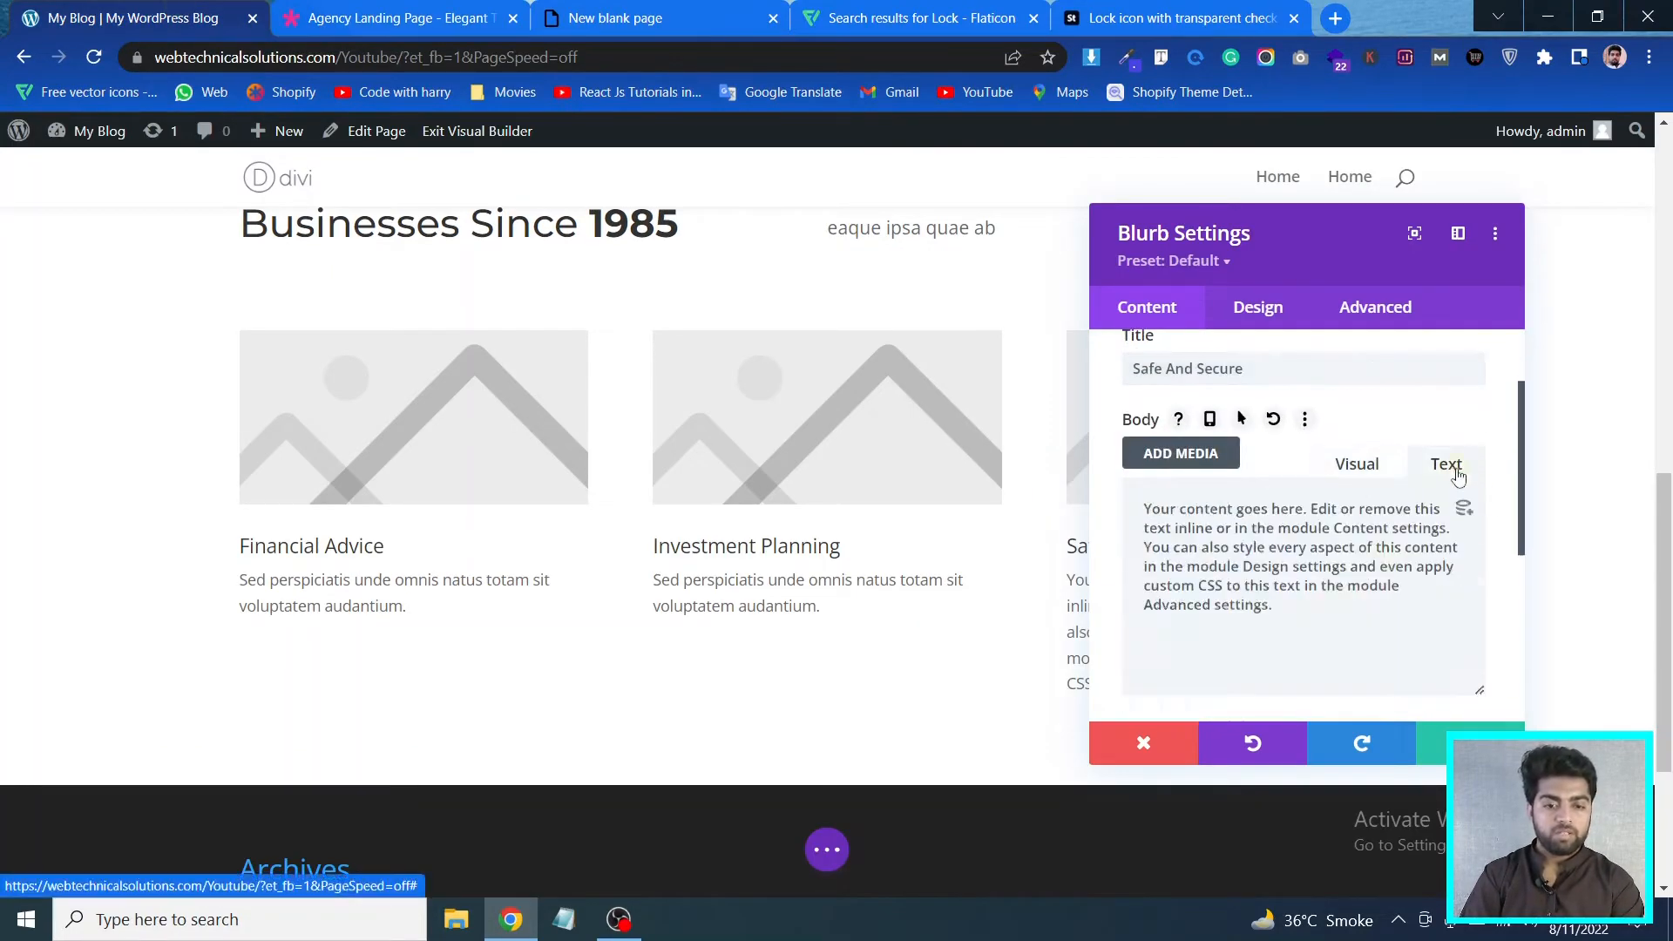
{"action": "key", "text": "ctrl+a"}
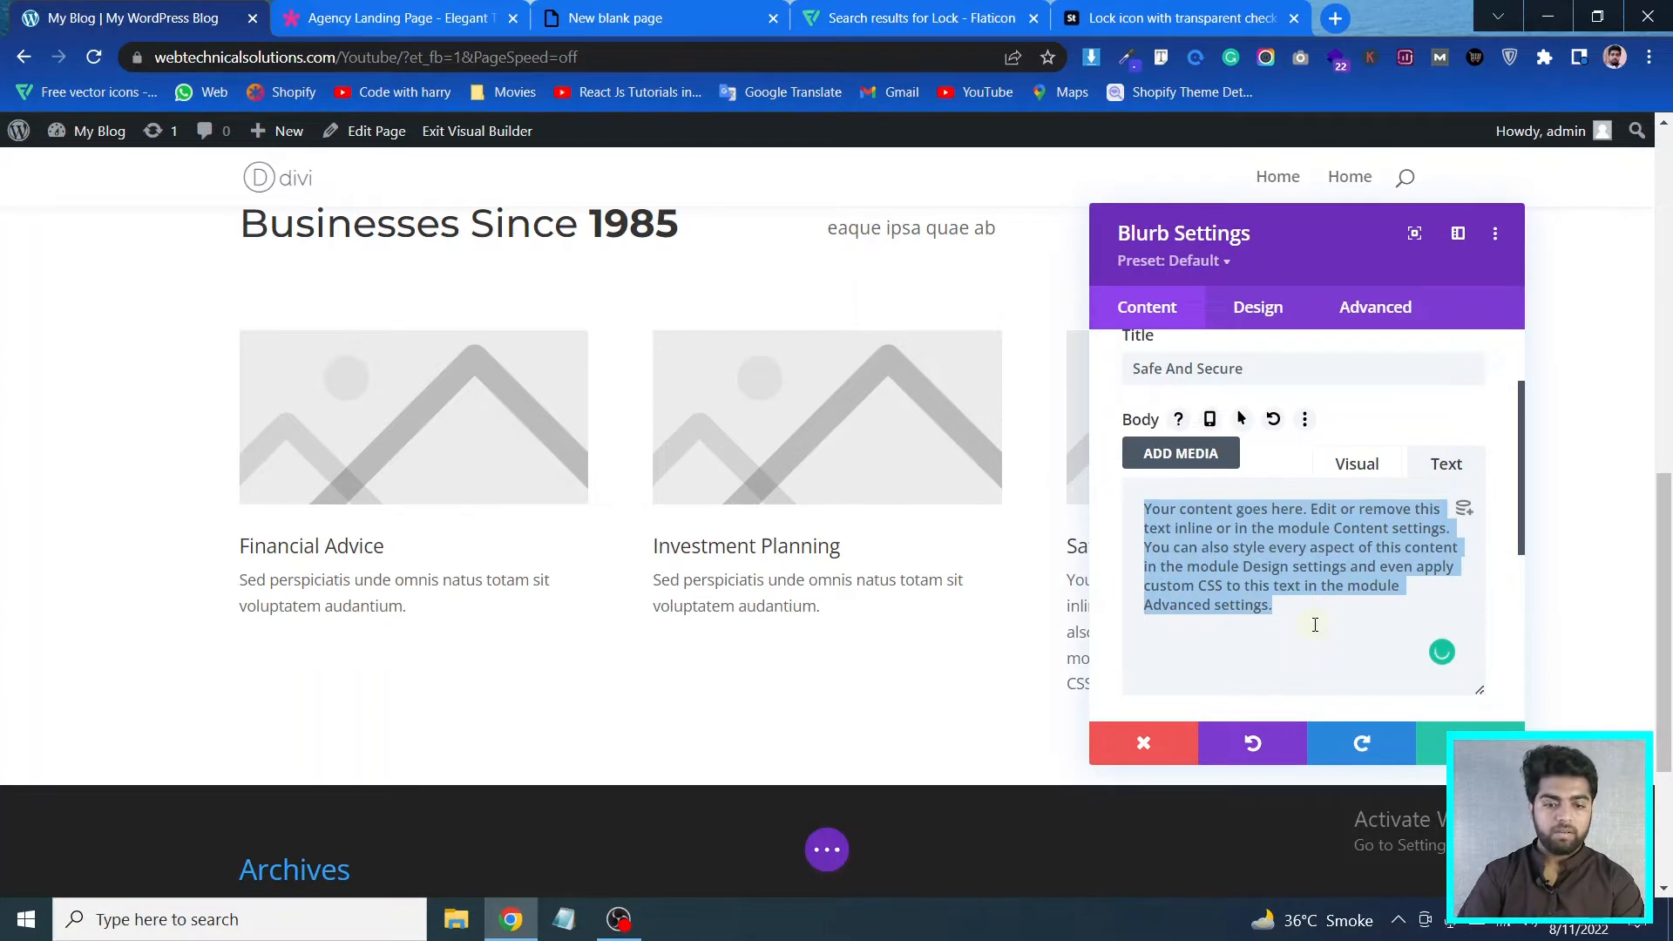
{"action": "key", "text": "ctrl+v"}
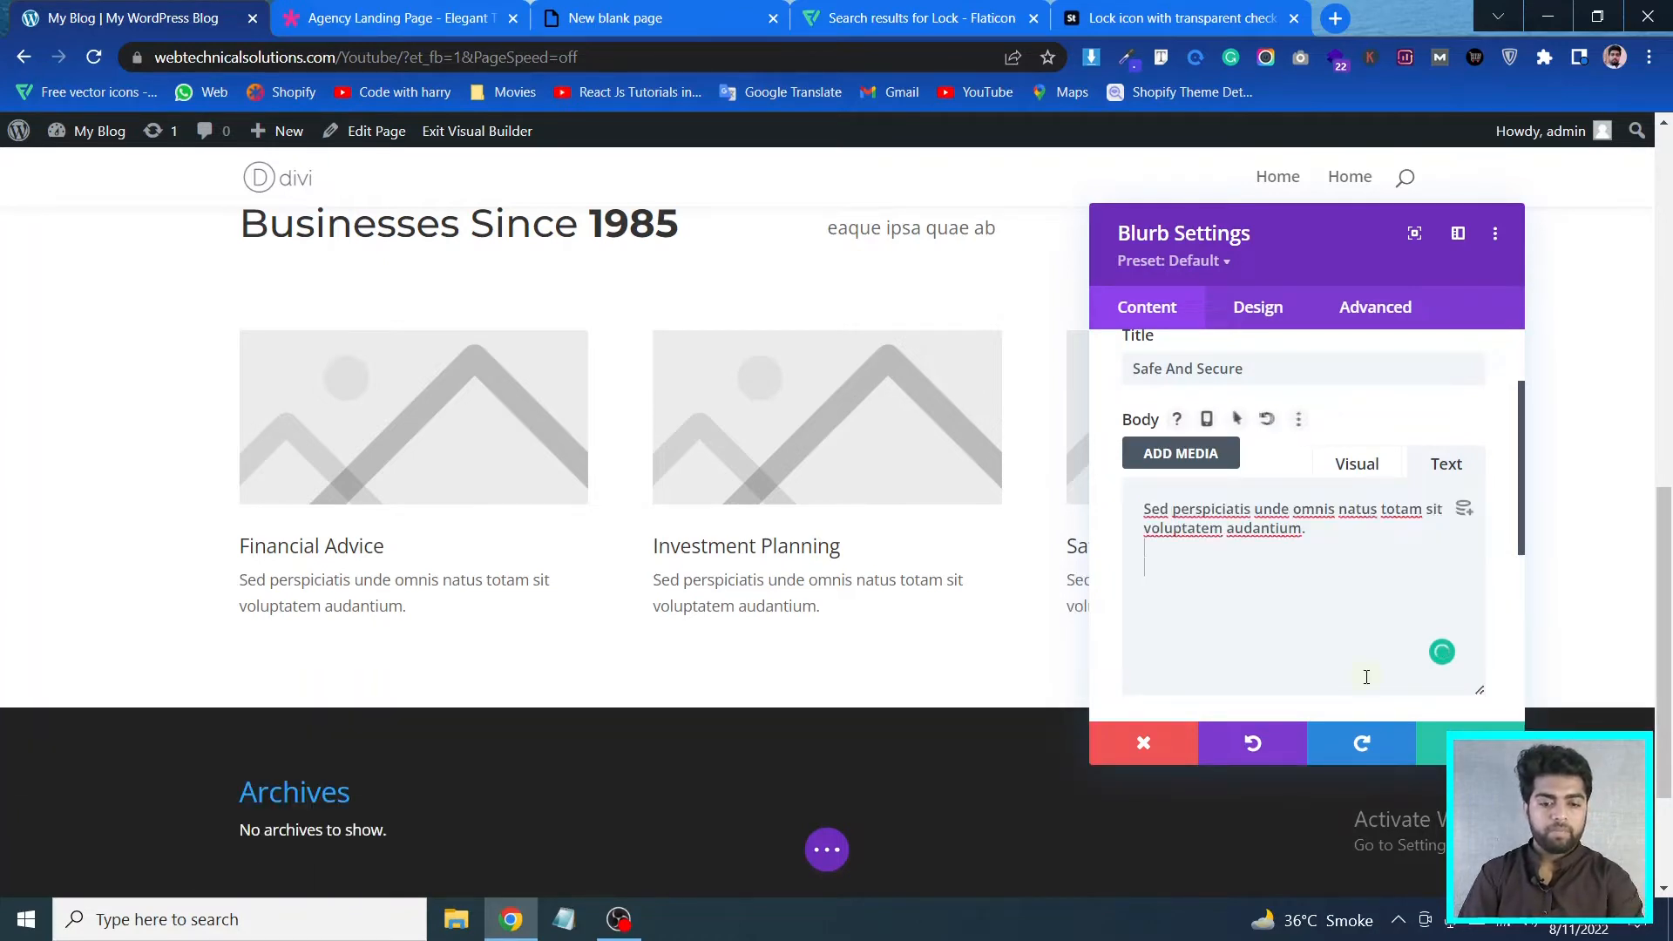
{"action": "left_click", "coordinate": [1436, 737]}
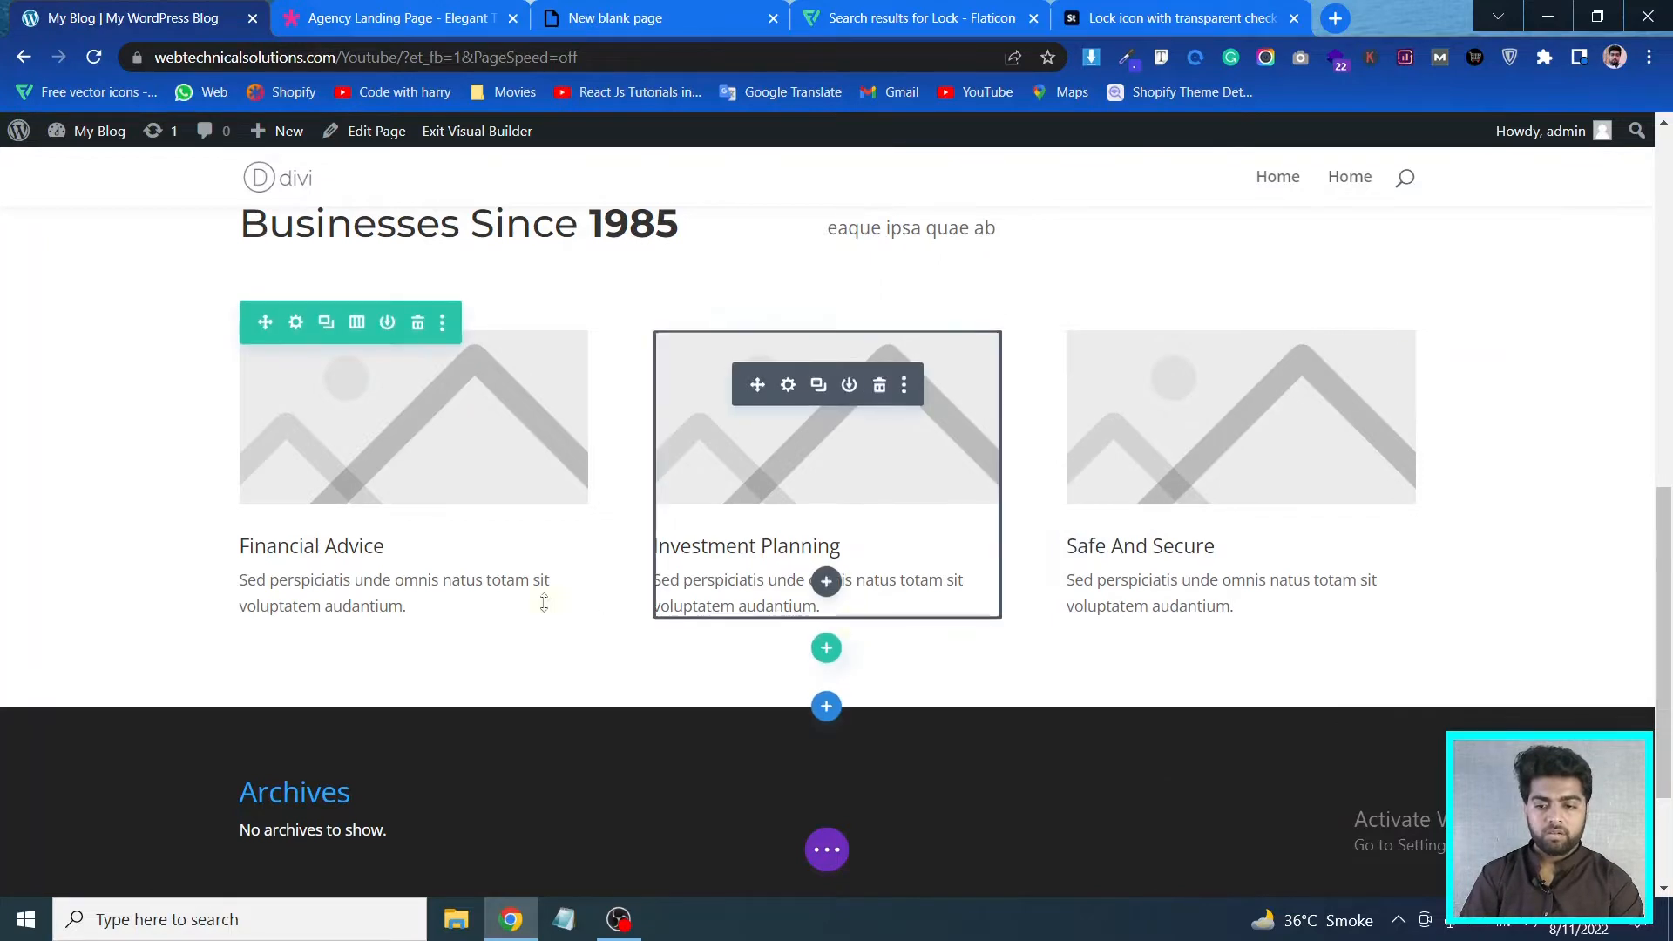
Close the blank page, Flaticon and lock icon browser tabs, check the demo page, and return to the Divi builder
{"action": "left_click", "coordinate": [689, 7]}
{"action": "left_click", "coordinate": [773, 18]}
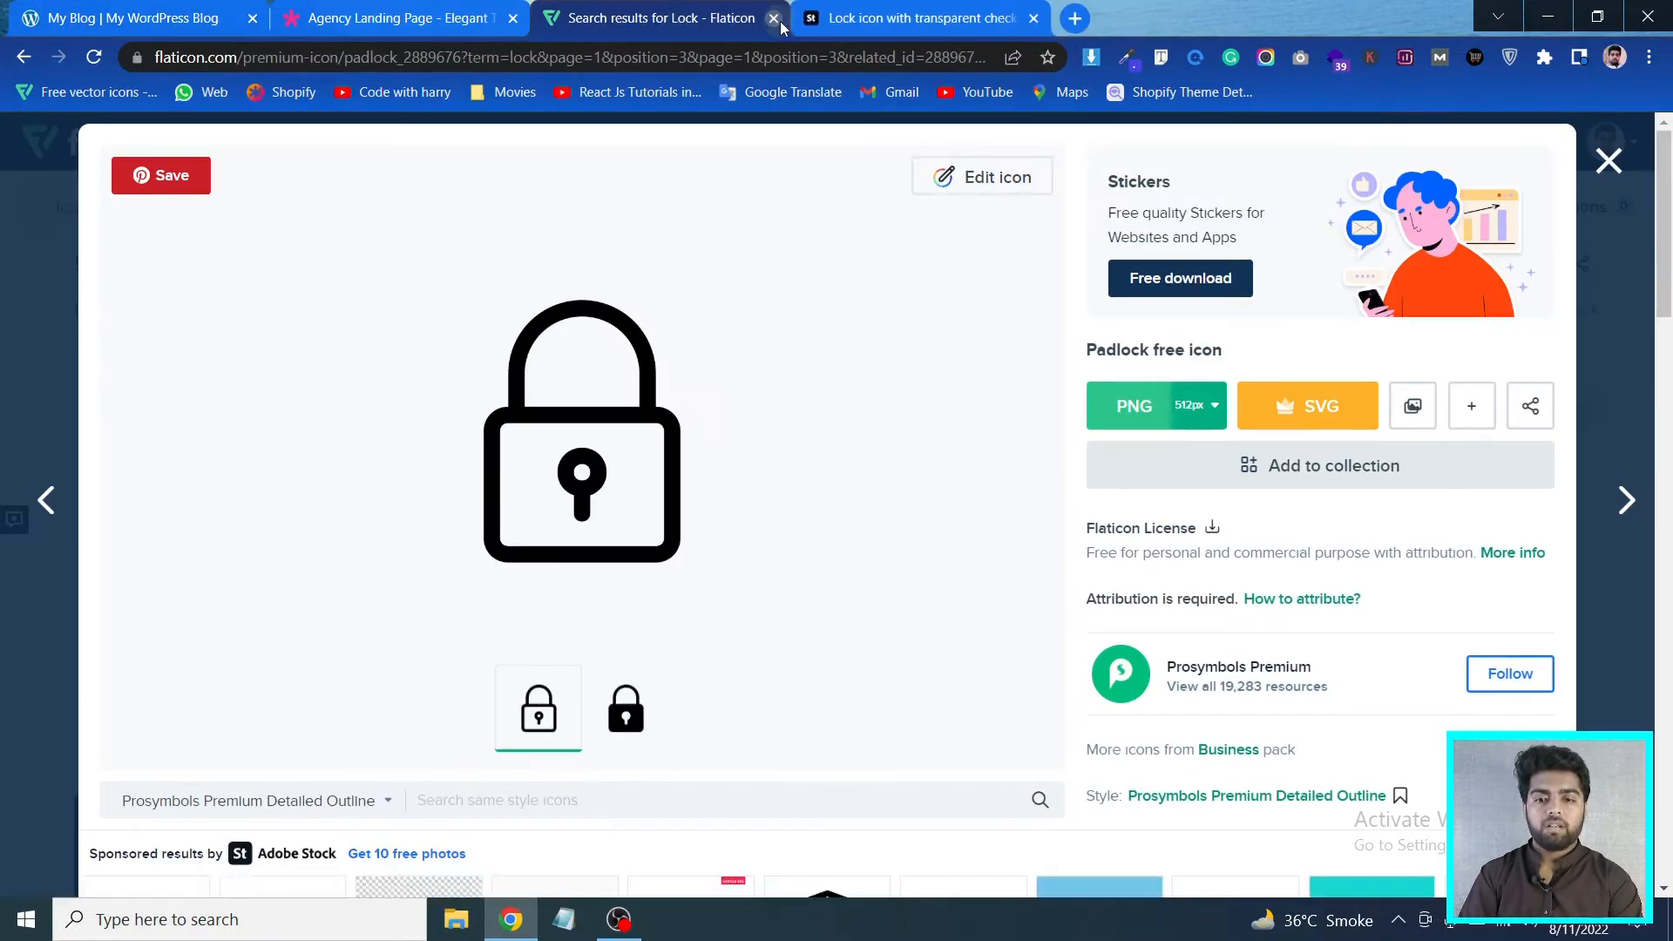
{"action": "left_click", "coordinate": [773, 18]}
{"action": "left_click", "coordinate": [773, 18]}
{"action": "left_click", "coordinate": [165, 7]}
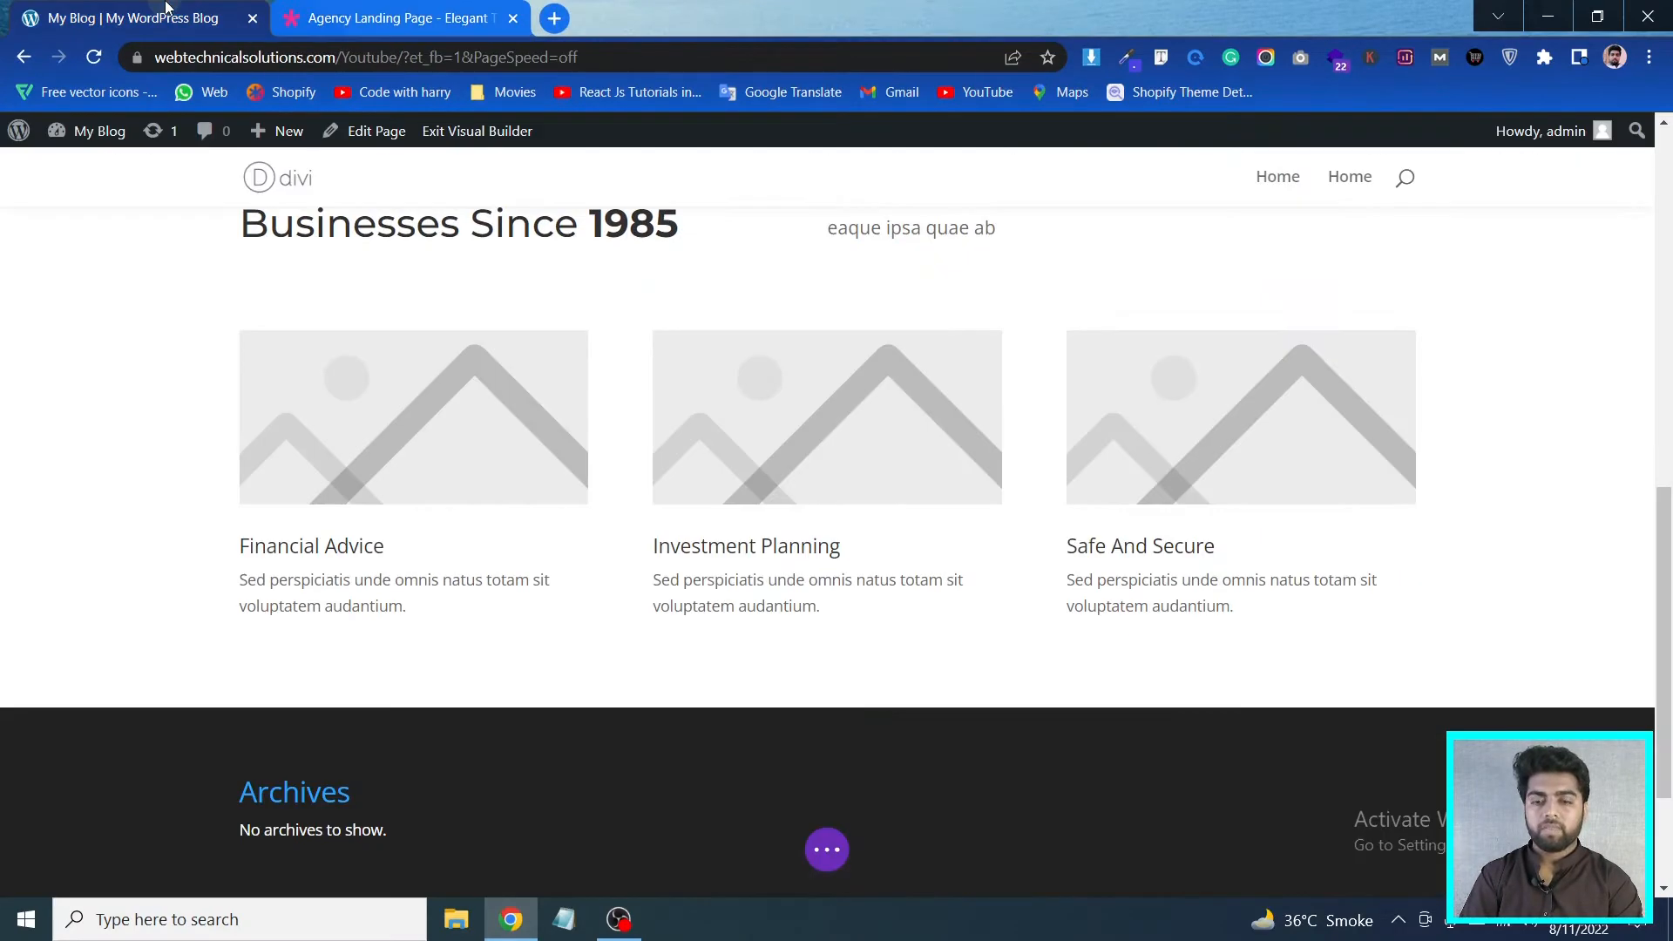
{"action": "left_click", "coordinate": [340, 10]}
{"action": "left_click", "coordinate": [130, 18]}
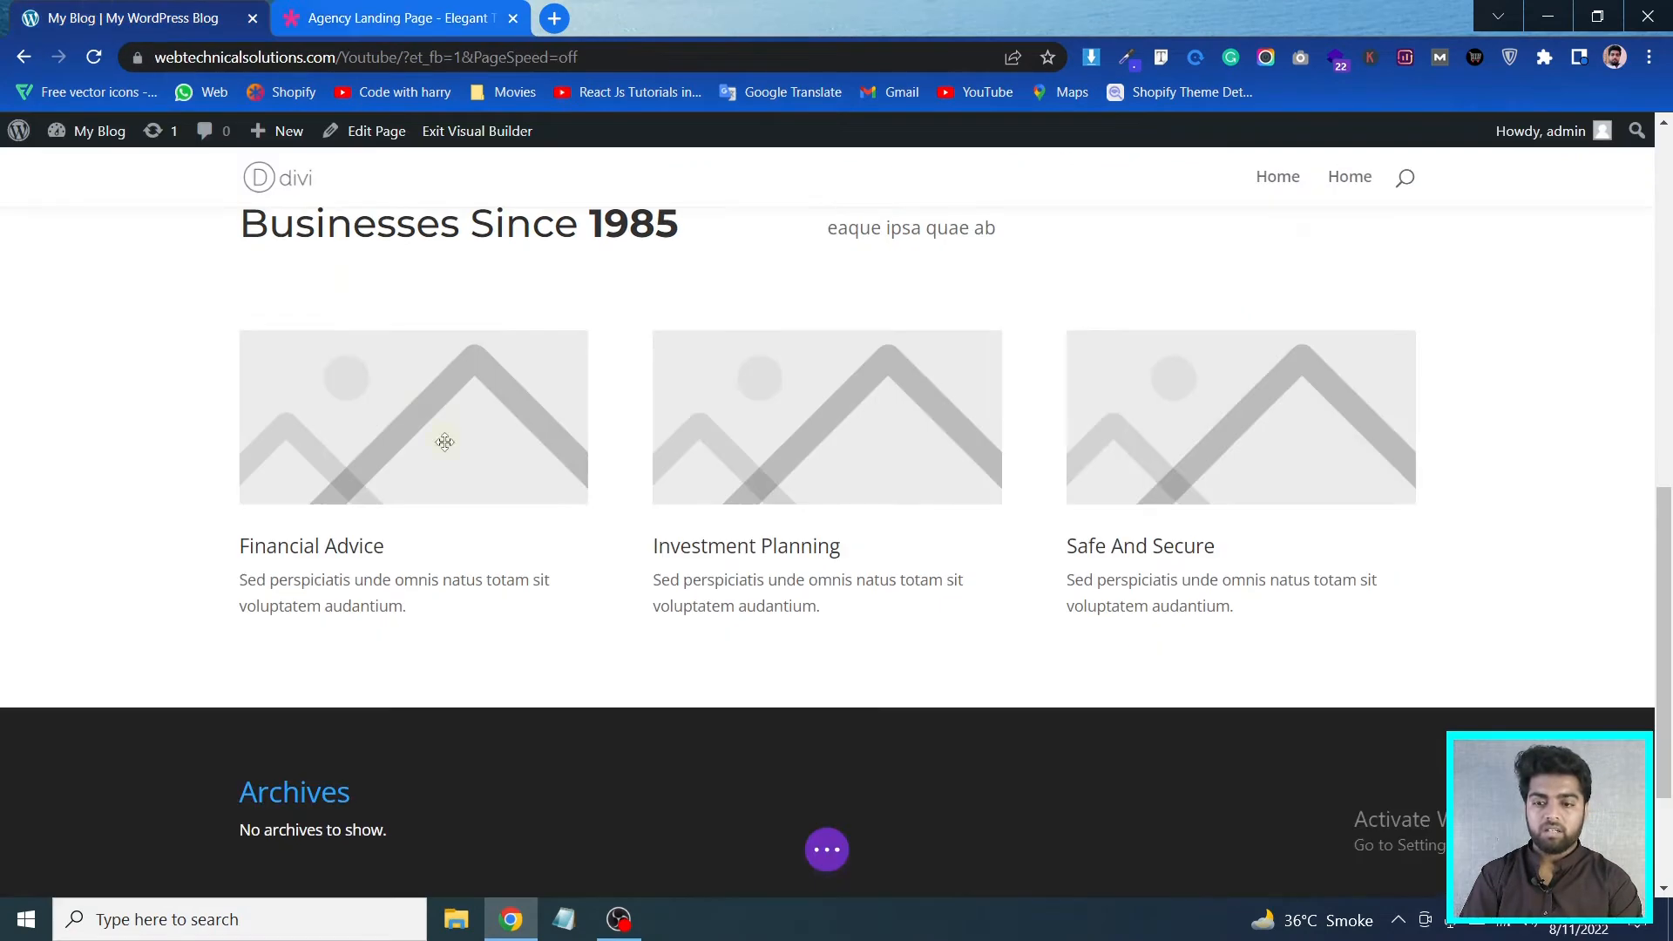
Set the Financial Advice blurb to use an icon instead of its placeholder image and show the available icons
{"action": "left_click", "coordinate": [372, 392]}
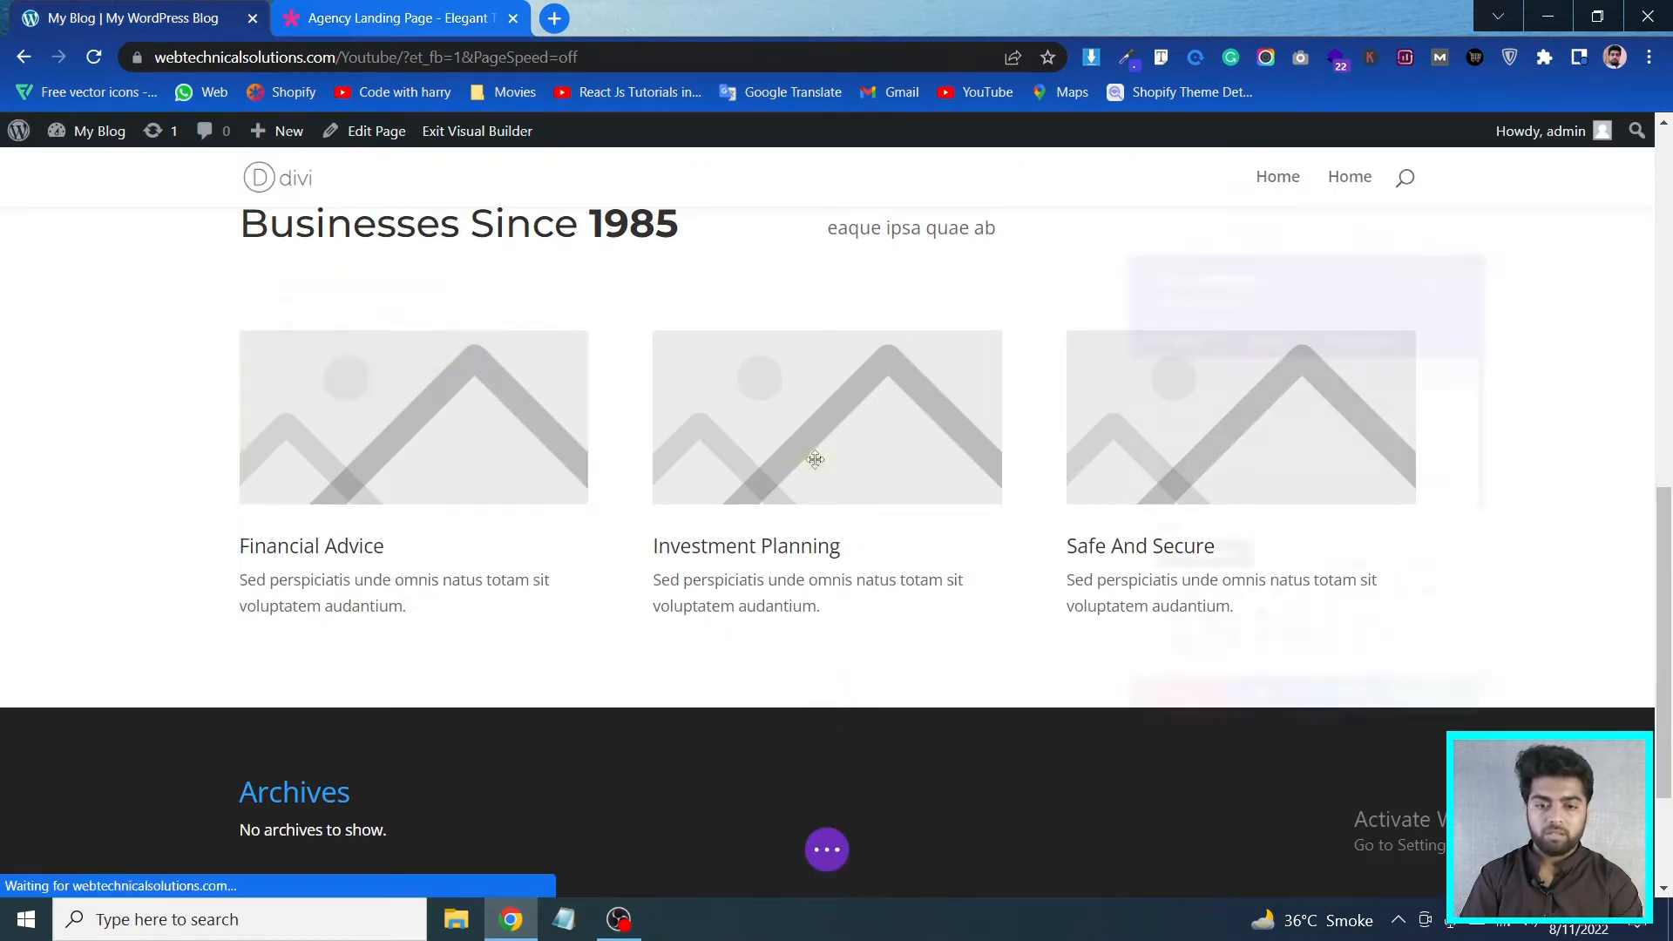
{"action": "scroll", "coordinate": [1325, 545], "scroll_direction": "down", "scroll_amount": 2}
{"action": "scroll", "coordinate": [1326, 547], "scroll_direction": "down", "scroll_amount": 2}
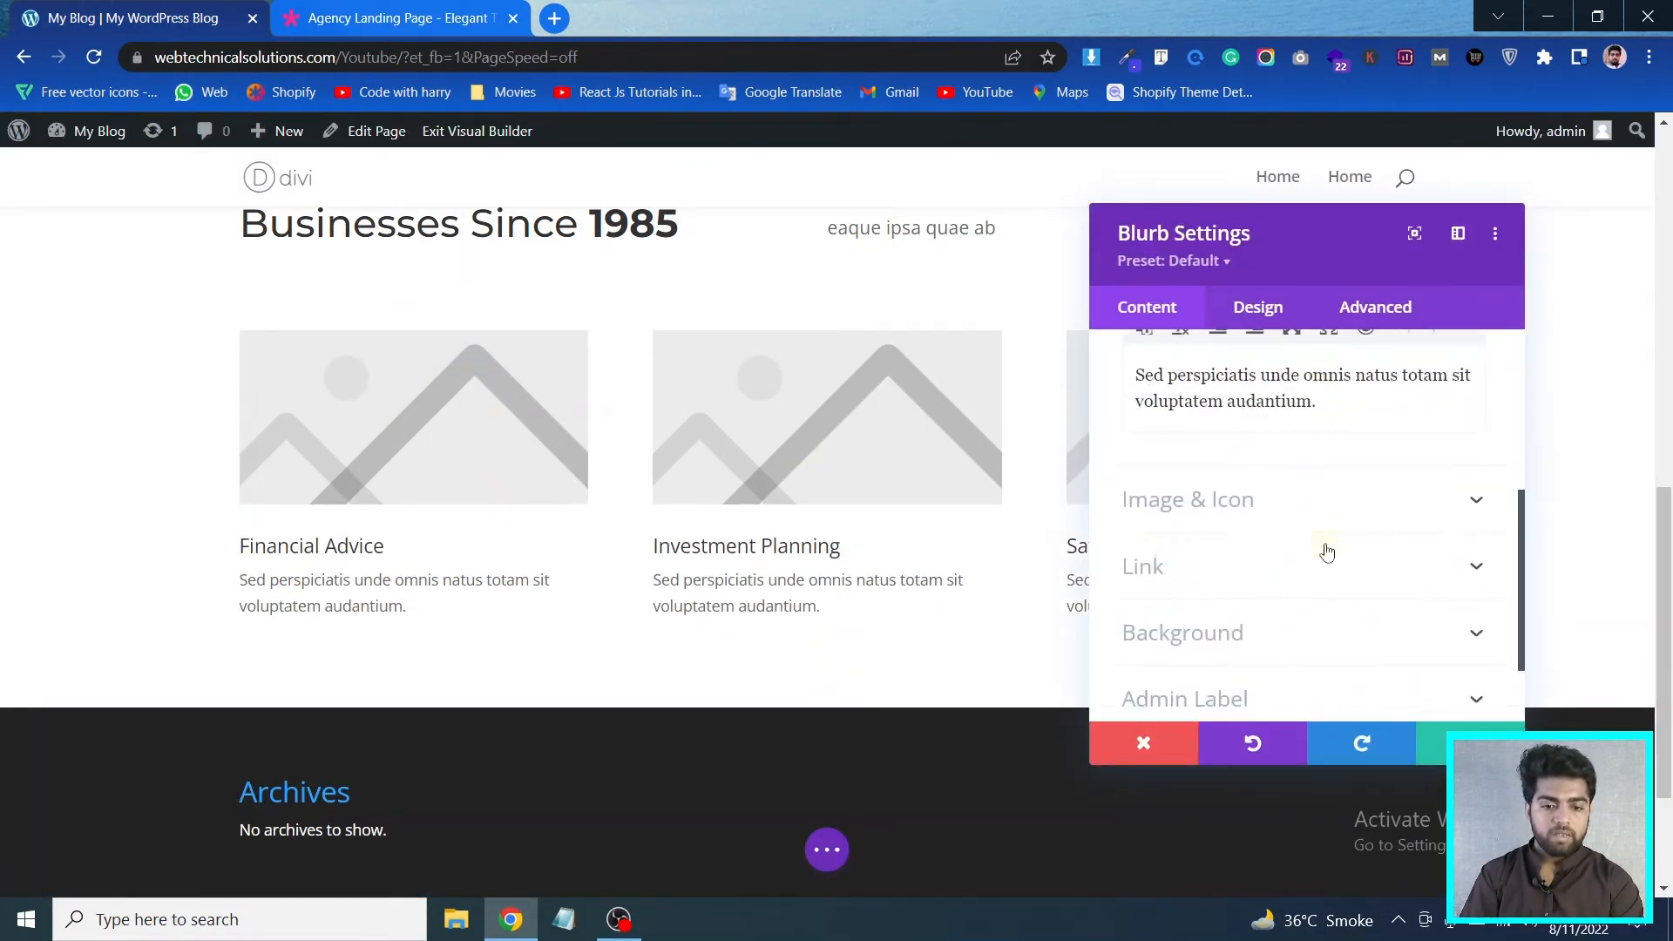
{"action": "left_click", "coordinate": [1354, 524]}
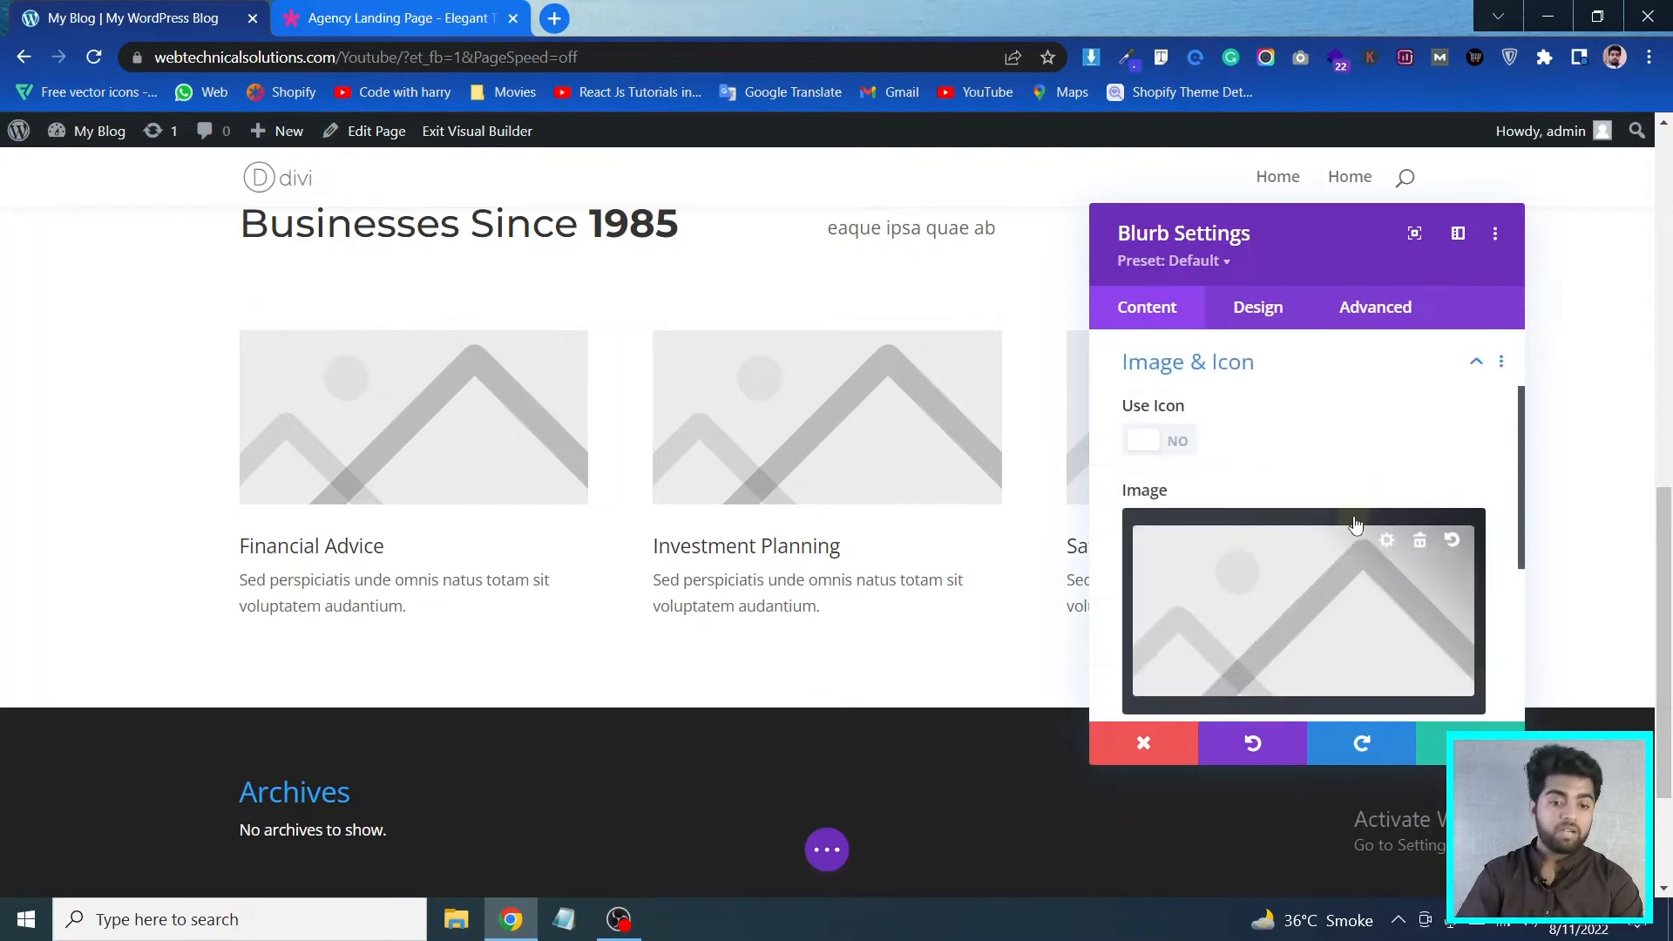
{"action": "left_click", "coordinate": [1168, 441]}
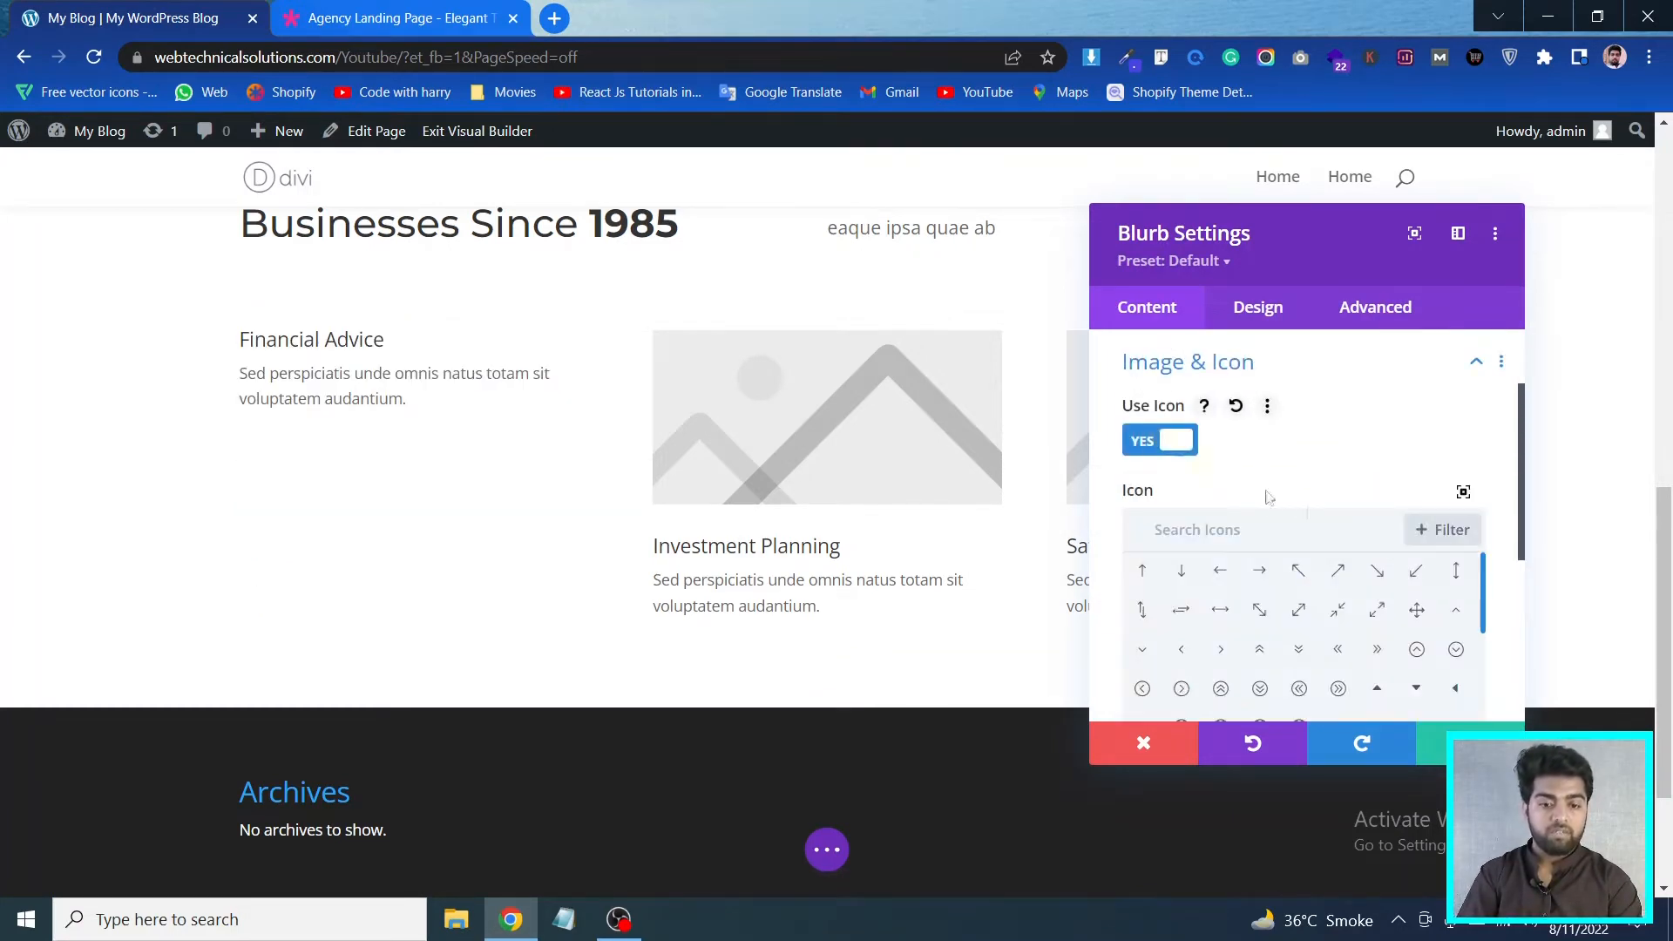
{"action": "scroll", "coordinate": [1414, 509], "scroll_direction": "down", "scroll_amount": 1}
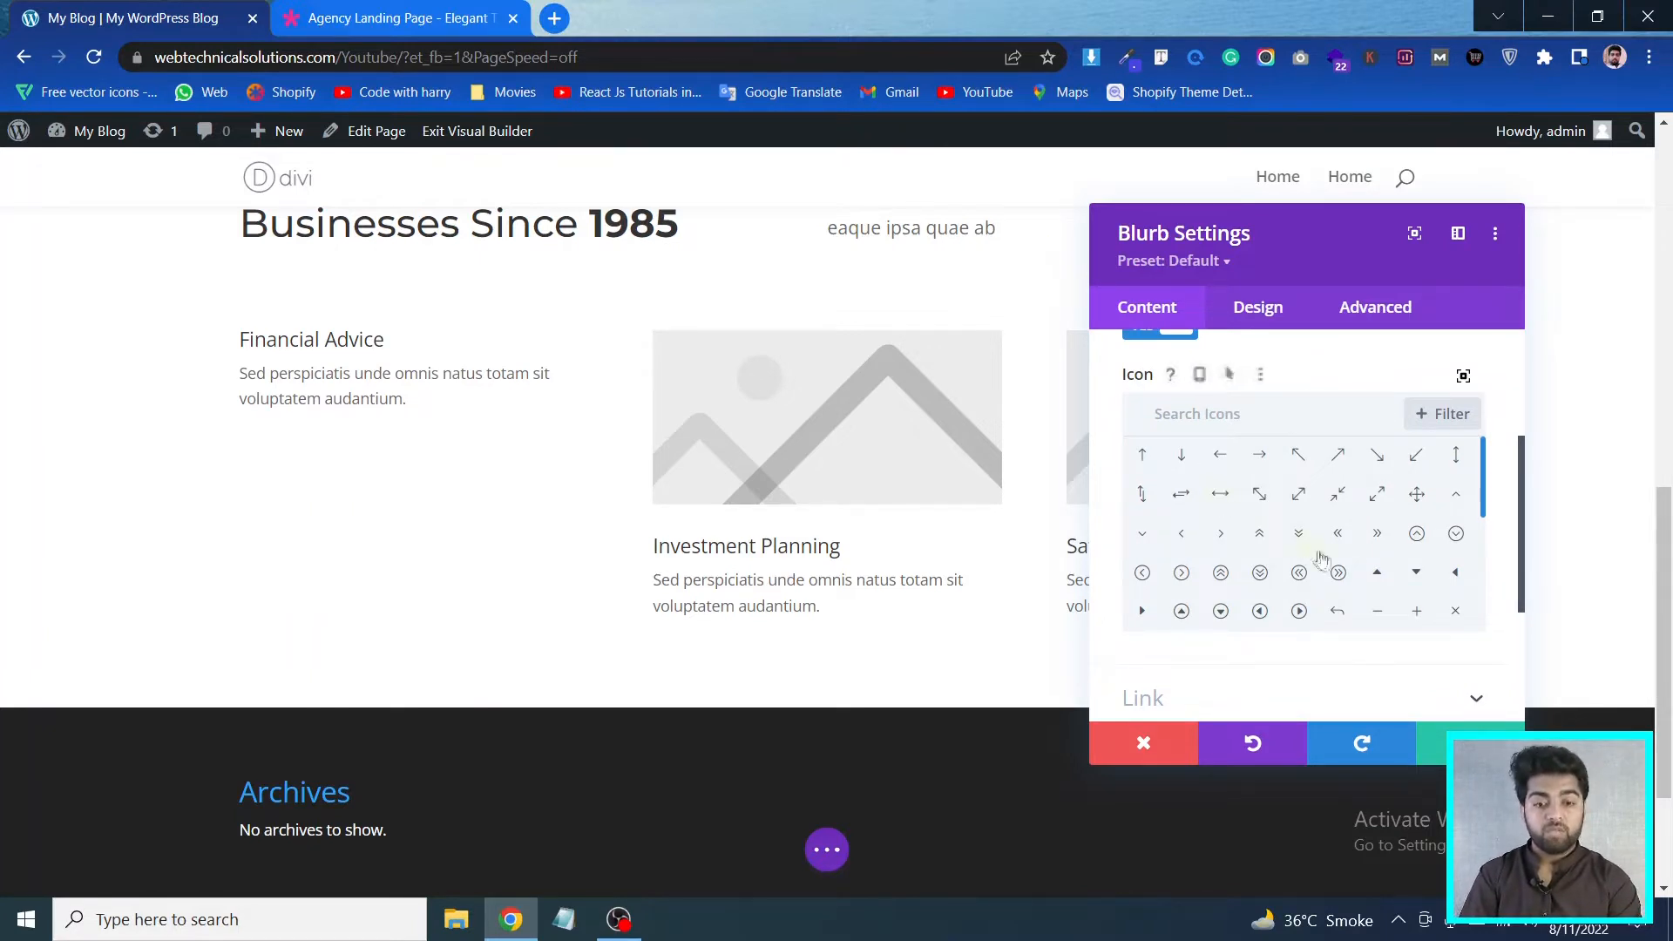
Choose the light bulb icon for the Financial Advice blurb and save the module
{"action": "scroll", "coordinate": [1323, 559], "scroll_direction": "down", "scroll_amount": 1}
{"action": "scroll", "coordinate": [1323, 559], "scroll_direction": "down", "scroll_amount": 1}
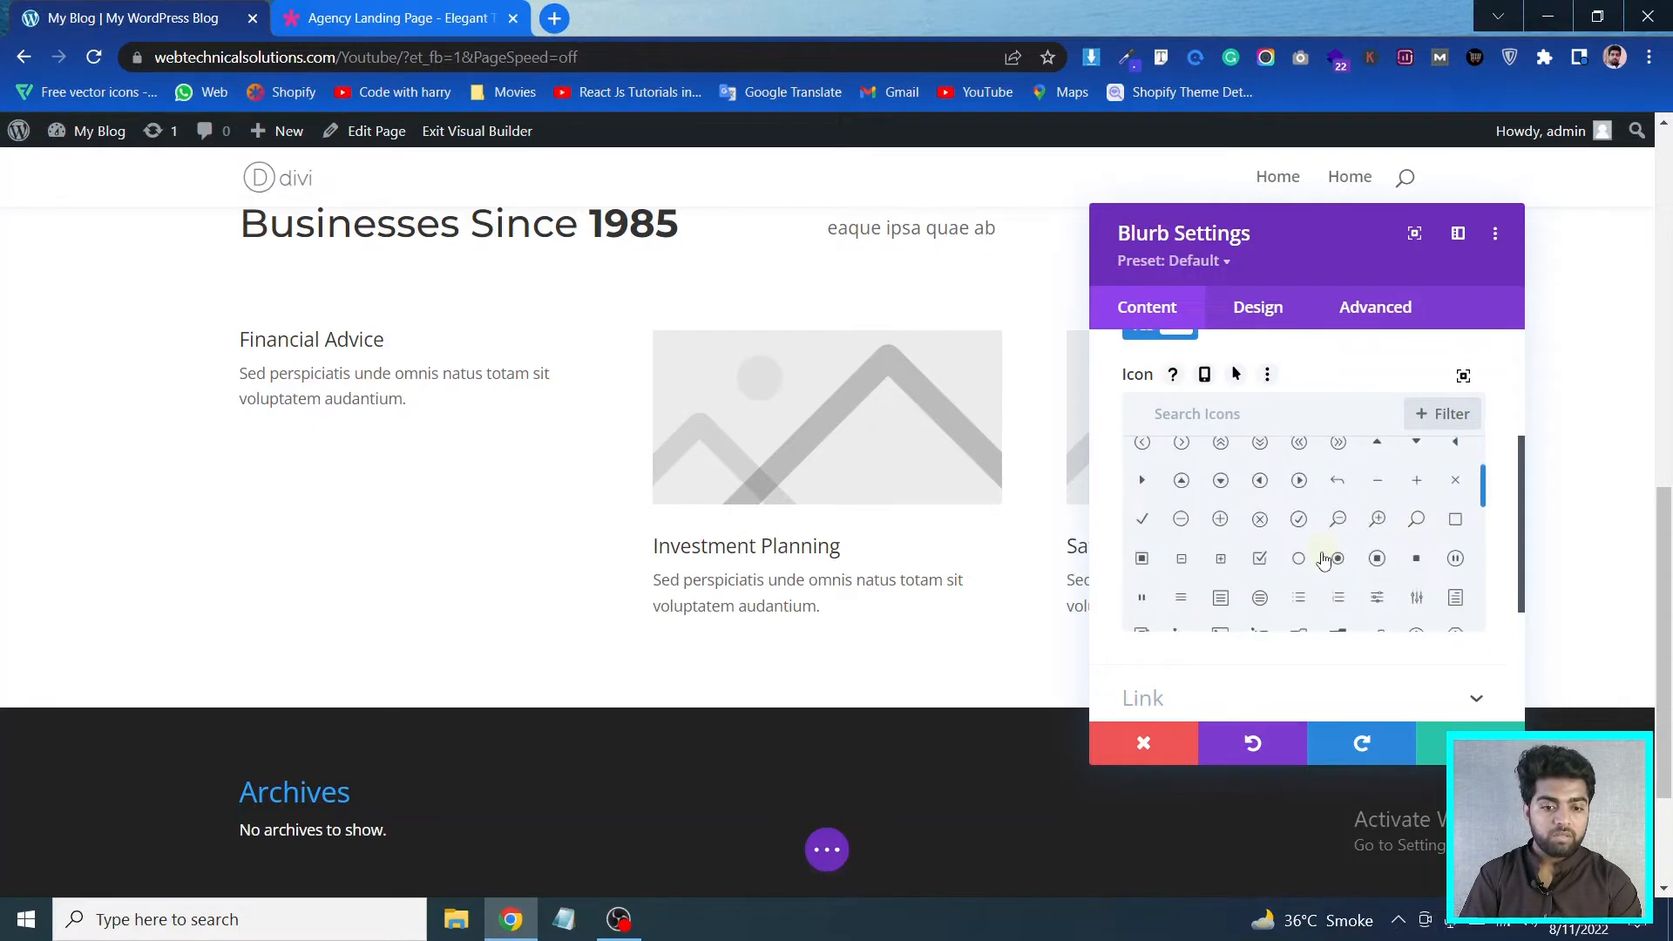
{"action": "scroll", "coordinate": [1323, 559], "scroll_direction": "down", "scroll_amount": 3}
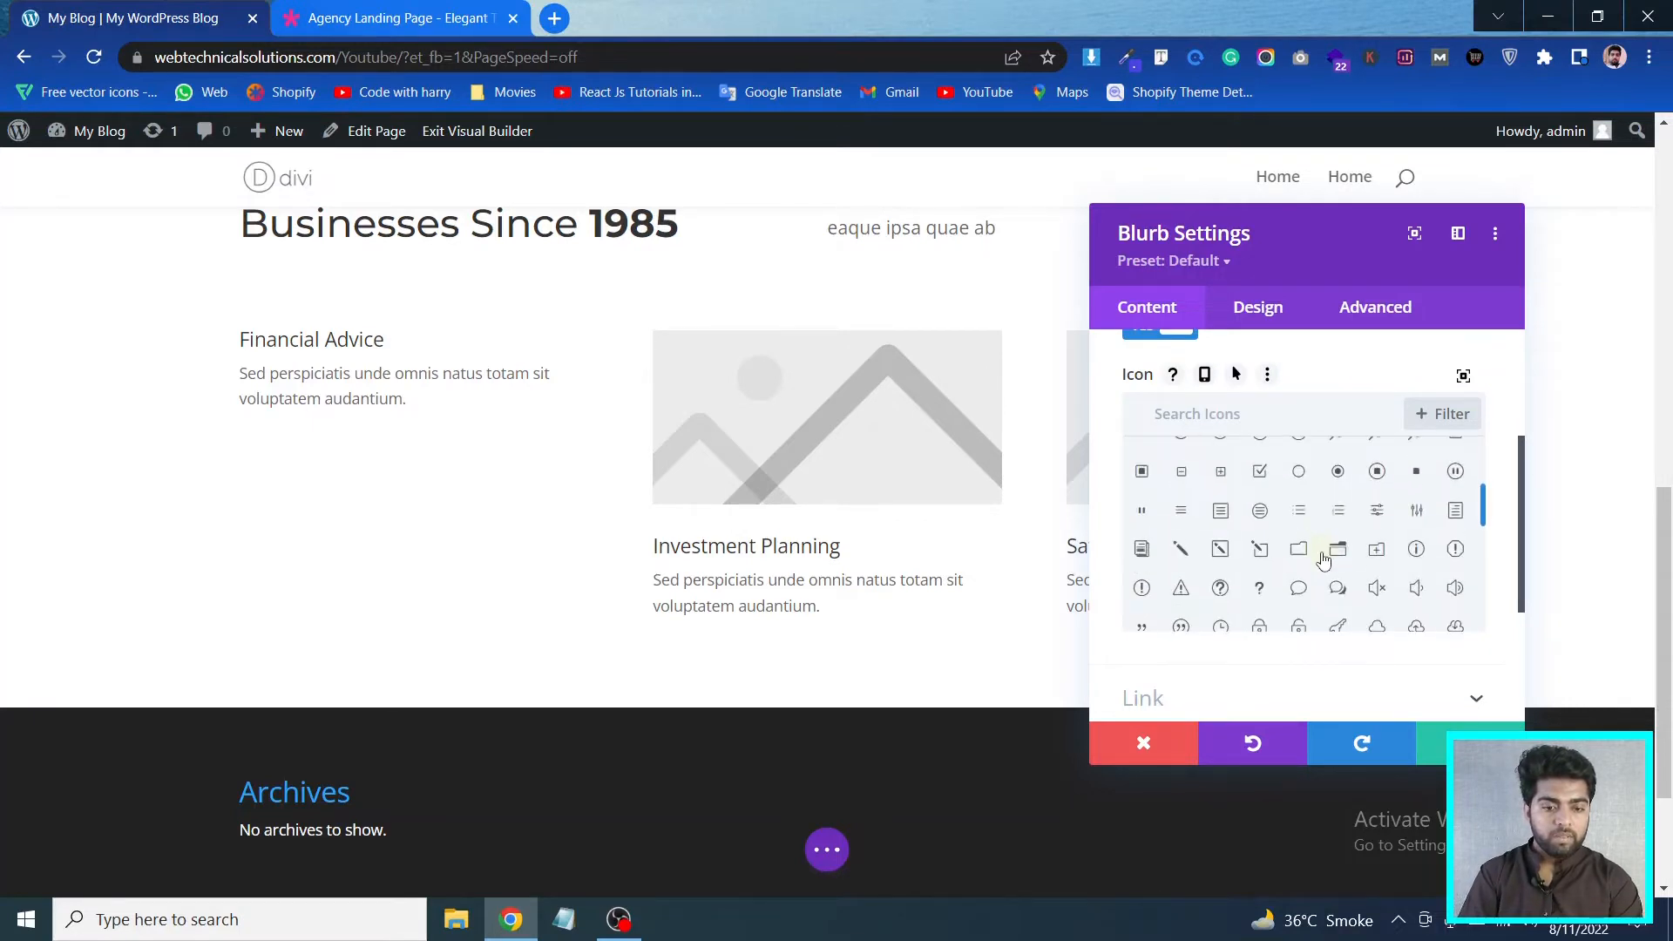
{"action": "scroll", "coordinate": [1323, 560], "scroll_direction": "down", "scroll_amount": 1}
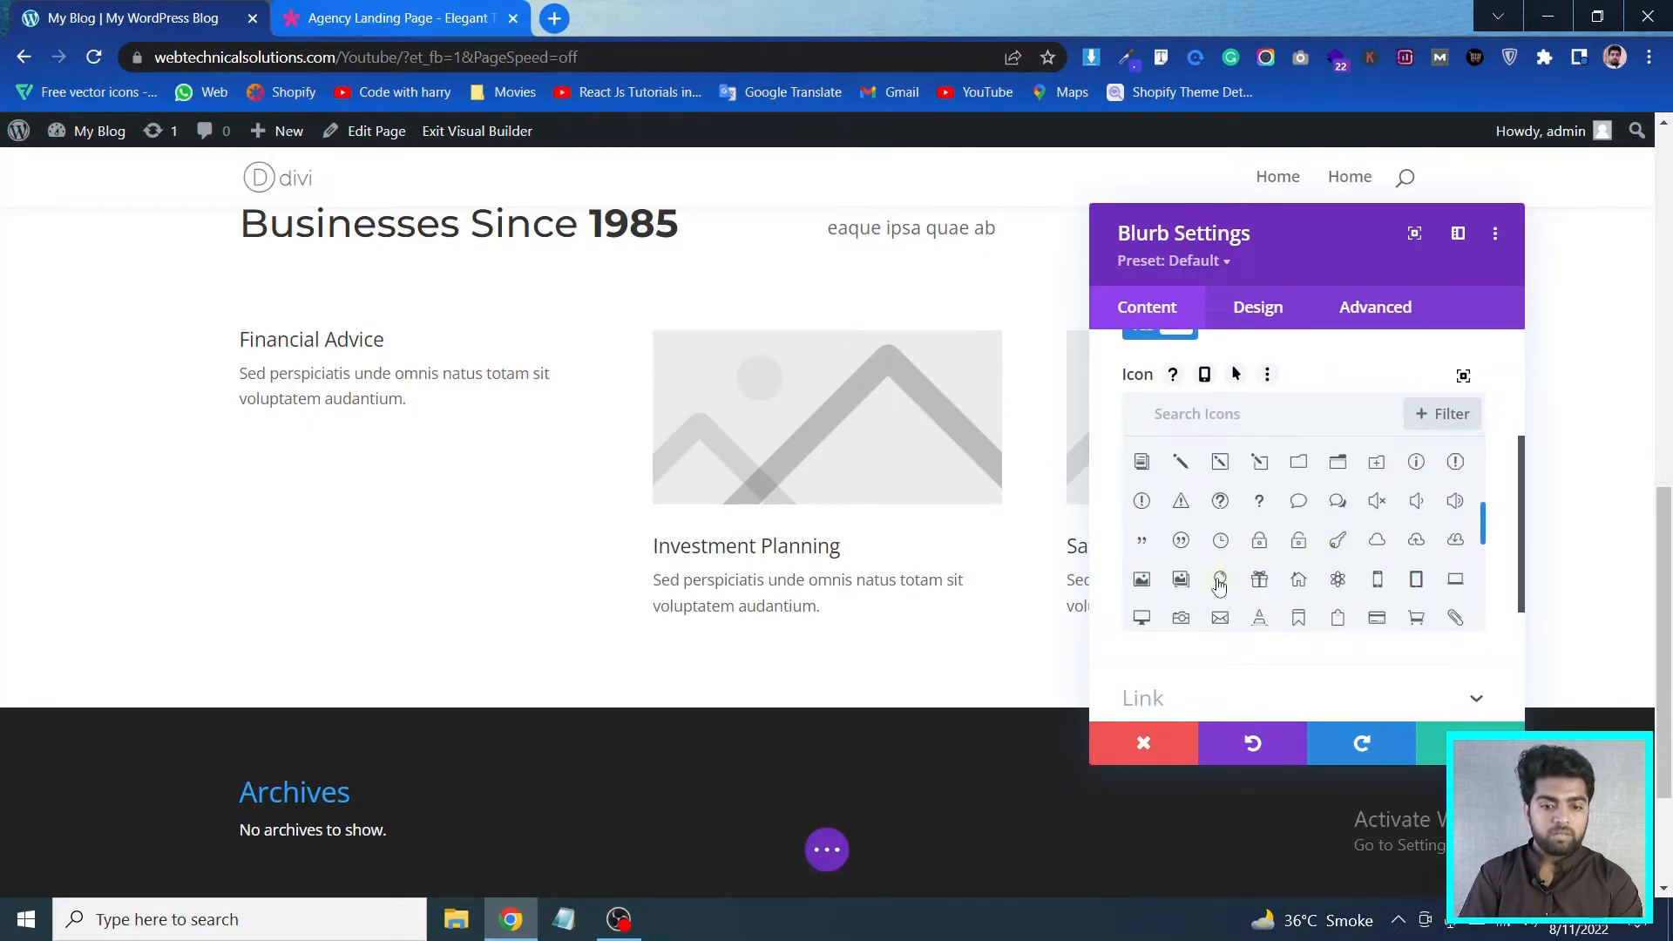
{"action": "left_click", "coordinate": [1220, 582]}
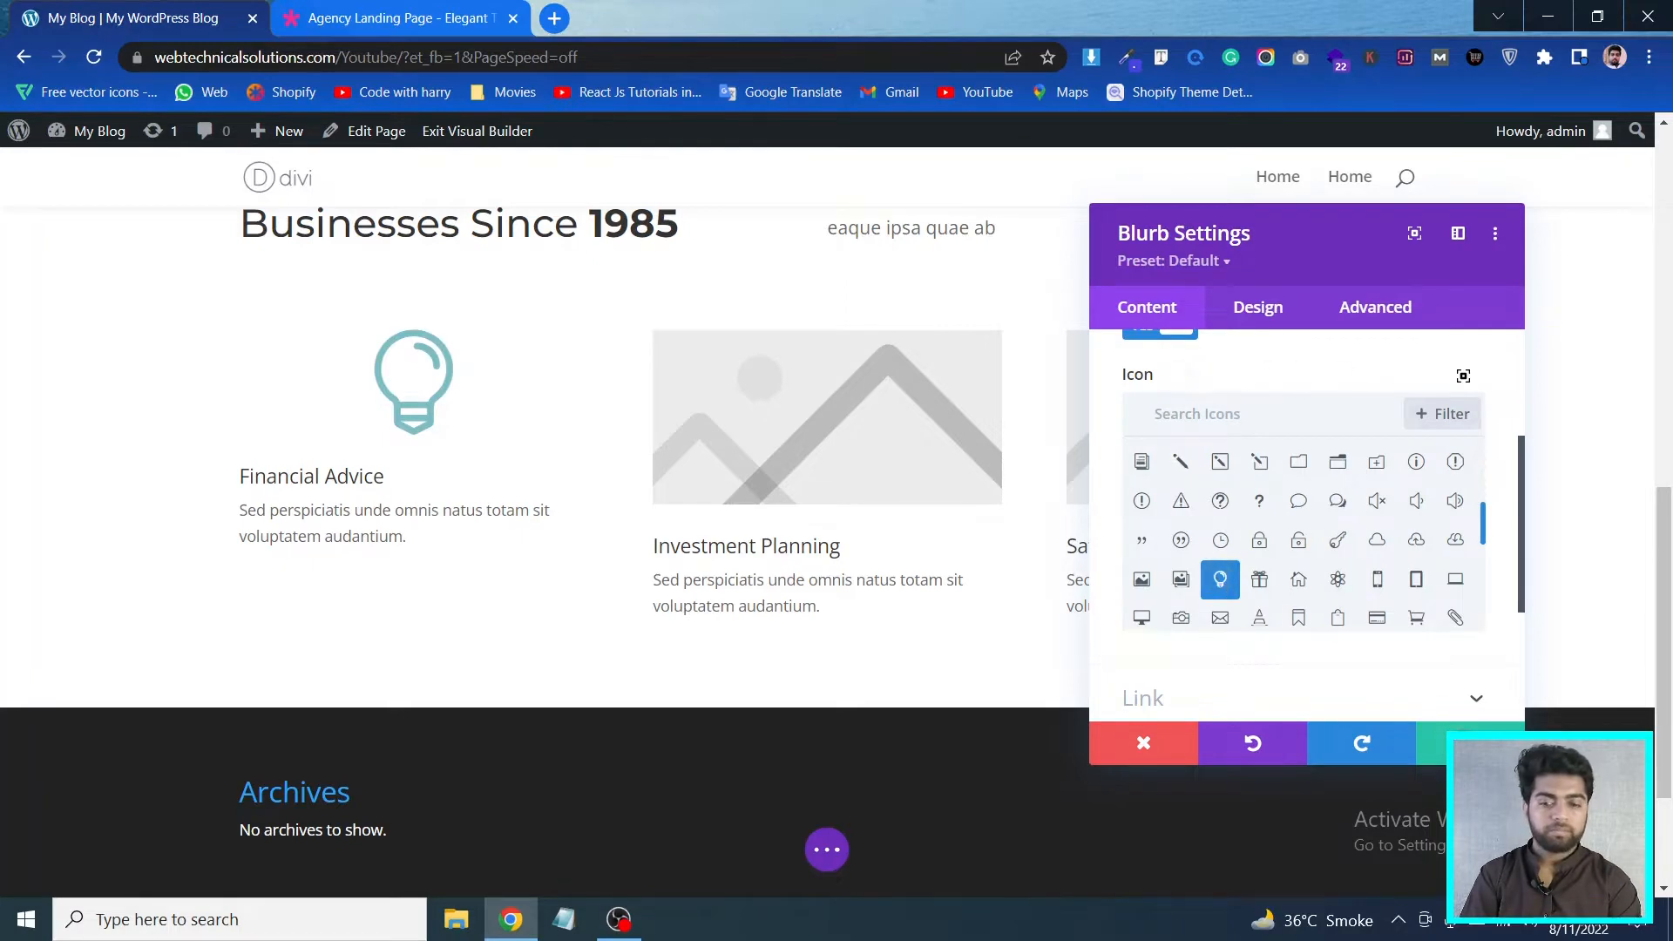
{"action": "left_click", "coordinate": [1441, 745]}
Check the demo's feature icons and set the Investment Planning blurb to use an icon instead of its placeholder image
{"action": "left_click", "coordinate": [330, 10]}
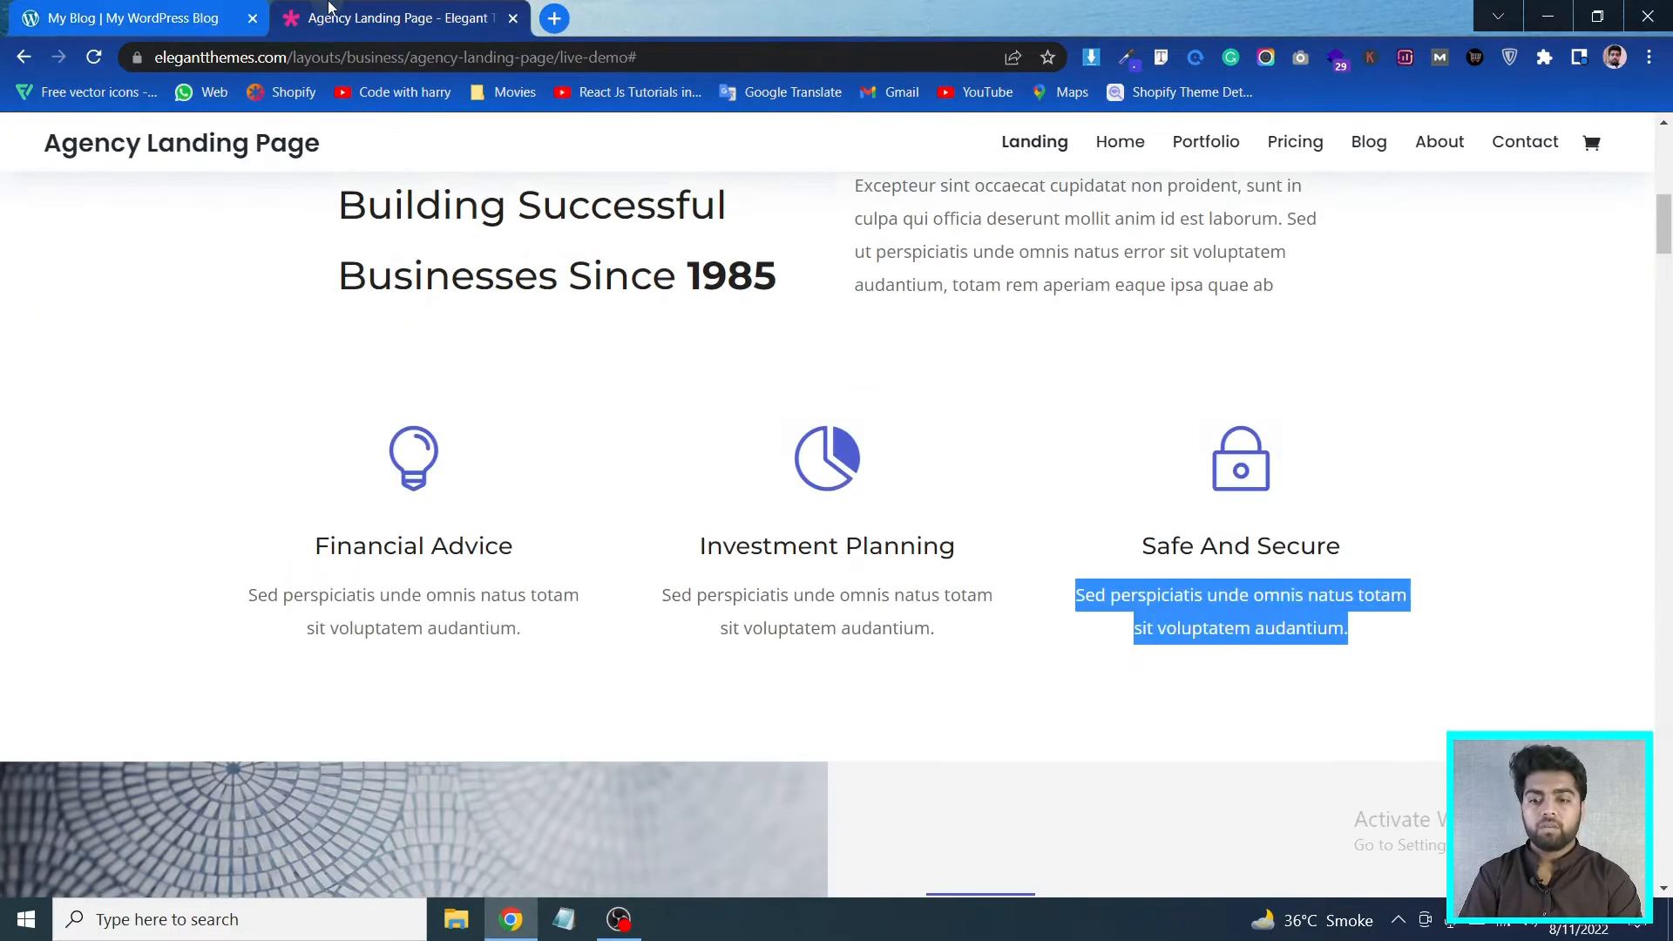
{"action": "left_click", "coordinate": [84, 7]}
{"action": "mouse_move", "coordinate": [784, 442]}
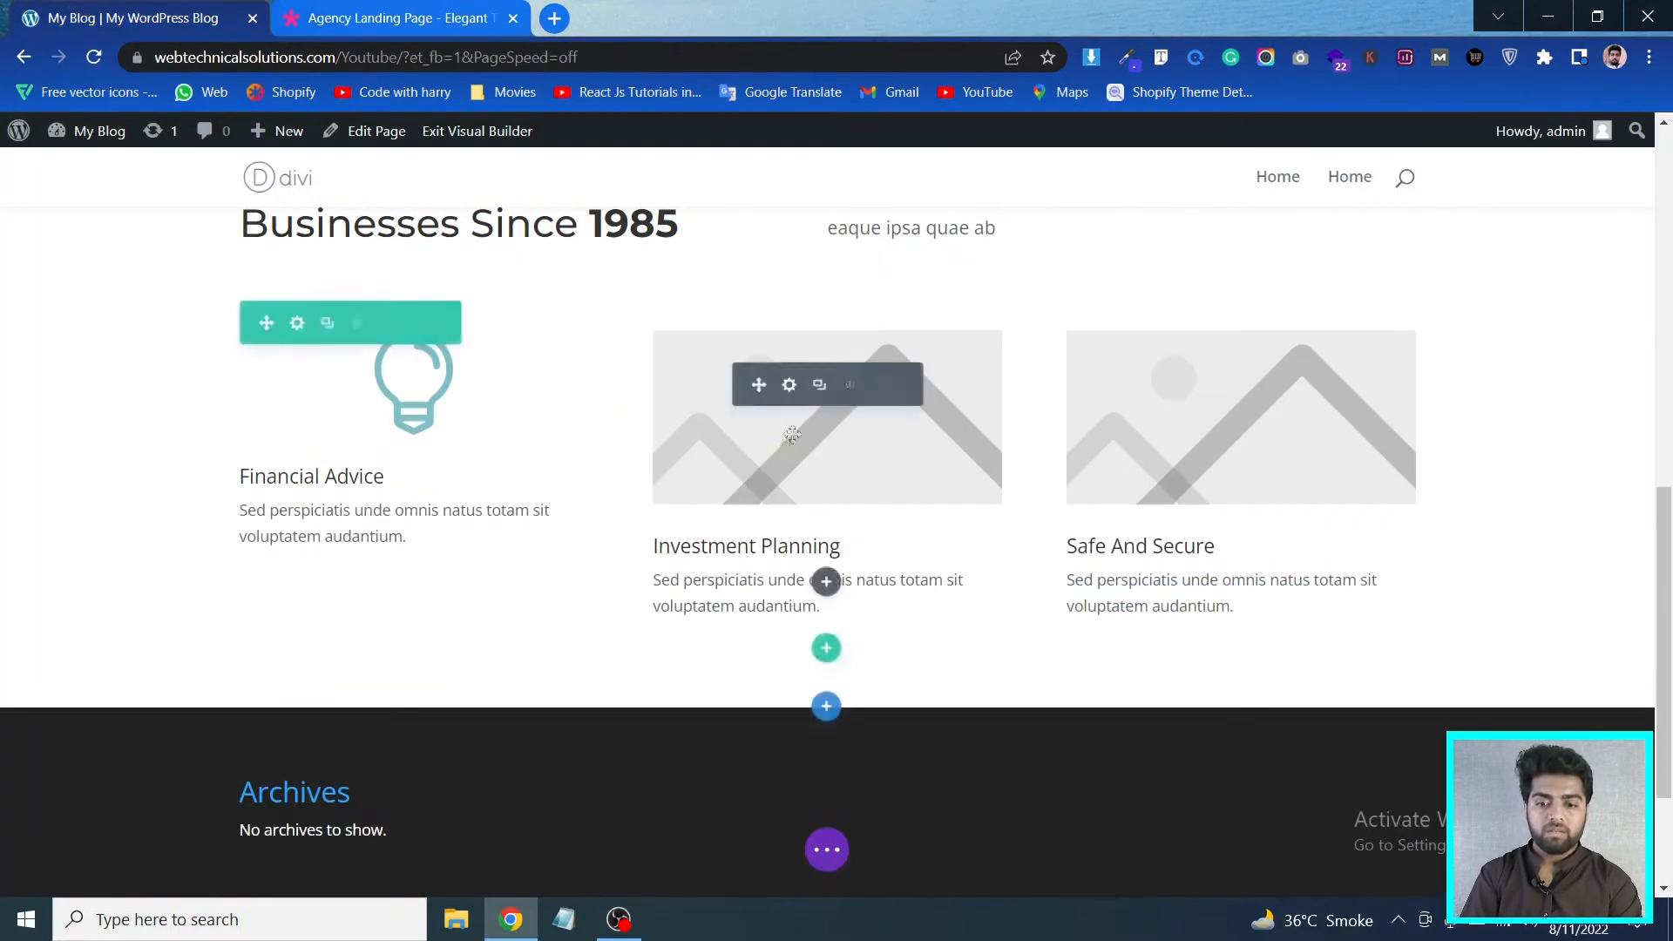
{"action": "left_click", "coordinate": [788, 386]}
{"action": "scroll", "coordinate": [1350, 566], "scroll_direction": "down", "scroll_amount": 5}
{"action": "left_click", "coordinate": [1421, 514]}
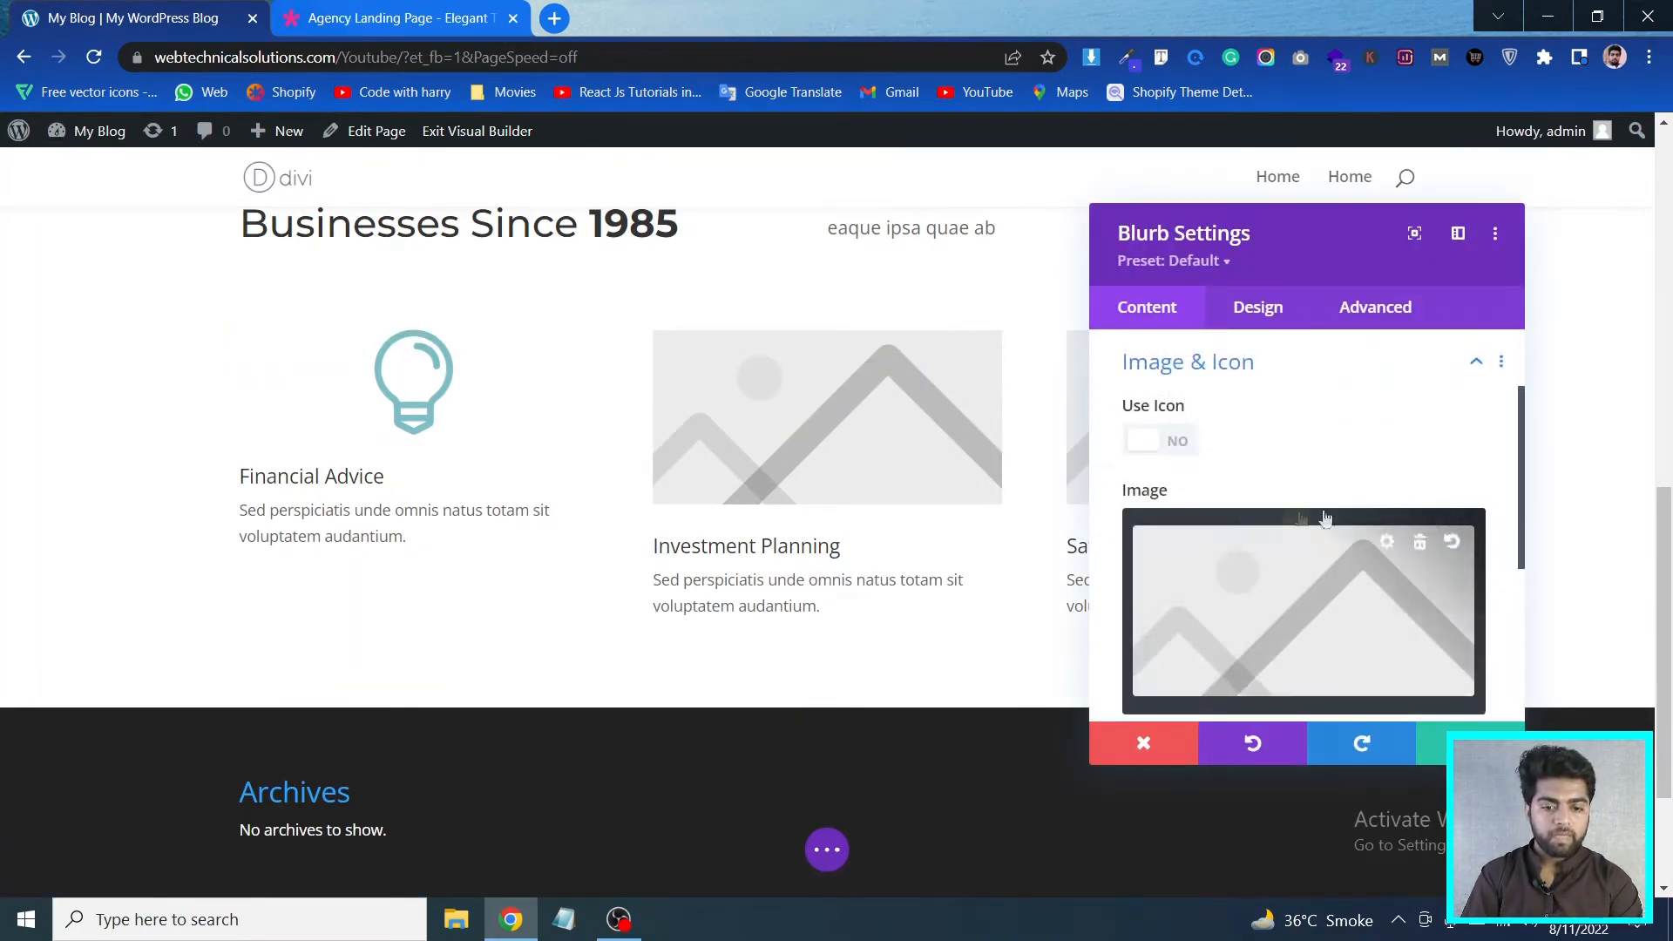
{"action": "left_click", "coordinate": [1141, 444]}
Choose the pie chart icon for the Investment Planning blurb and save the module
{"action": "scroll", "coordinate": [1389, 600], "scroll_direction": "down", "scroll_amount": 1}
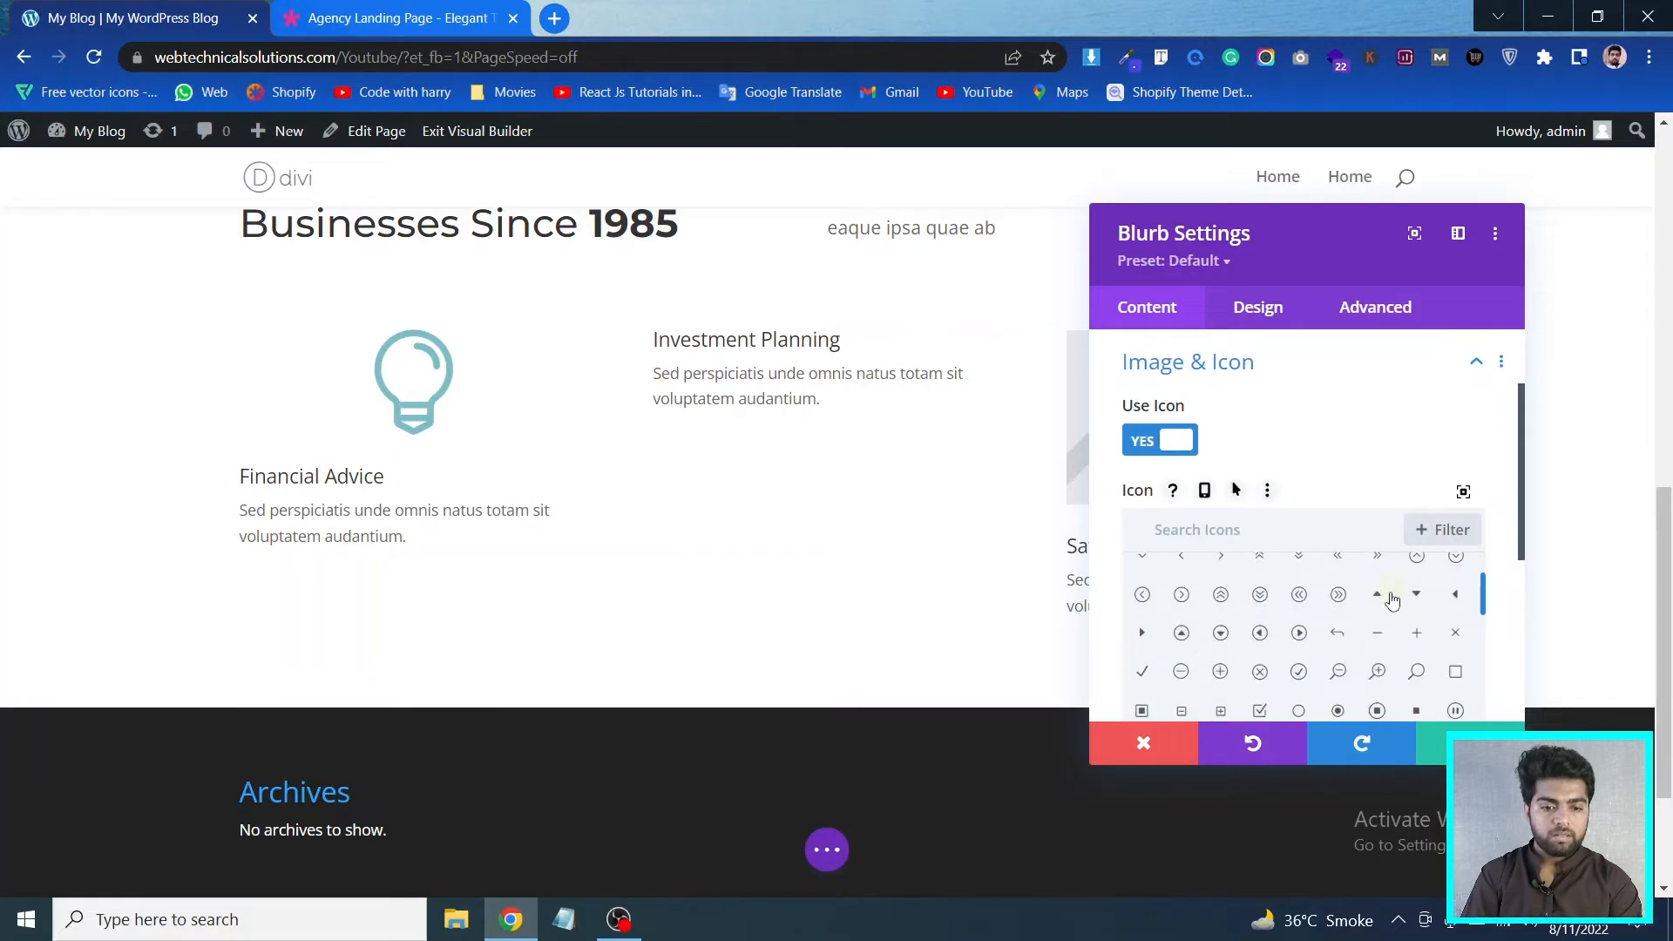
{"action": "scroll", "coordinate": [1359, 622], "scroll_direction": "down", "scroll_amount": 1}
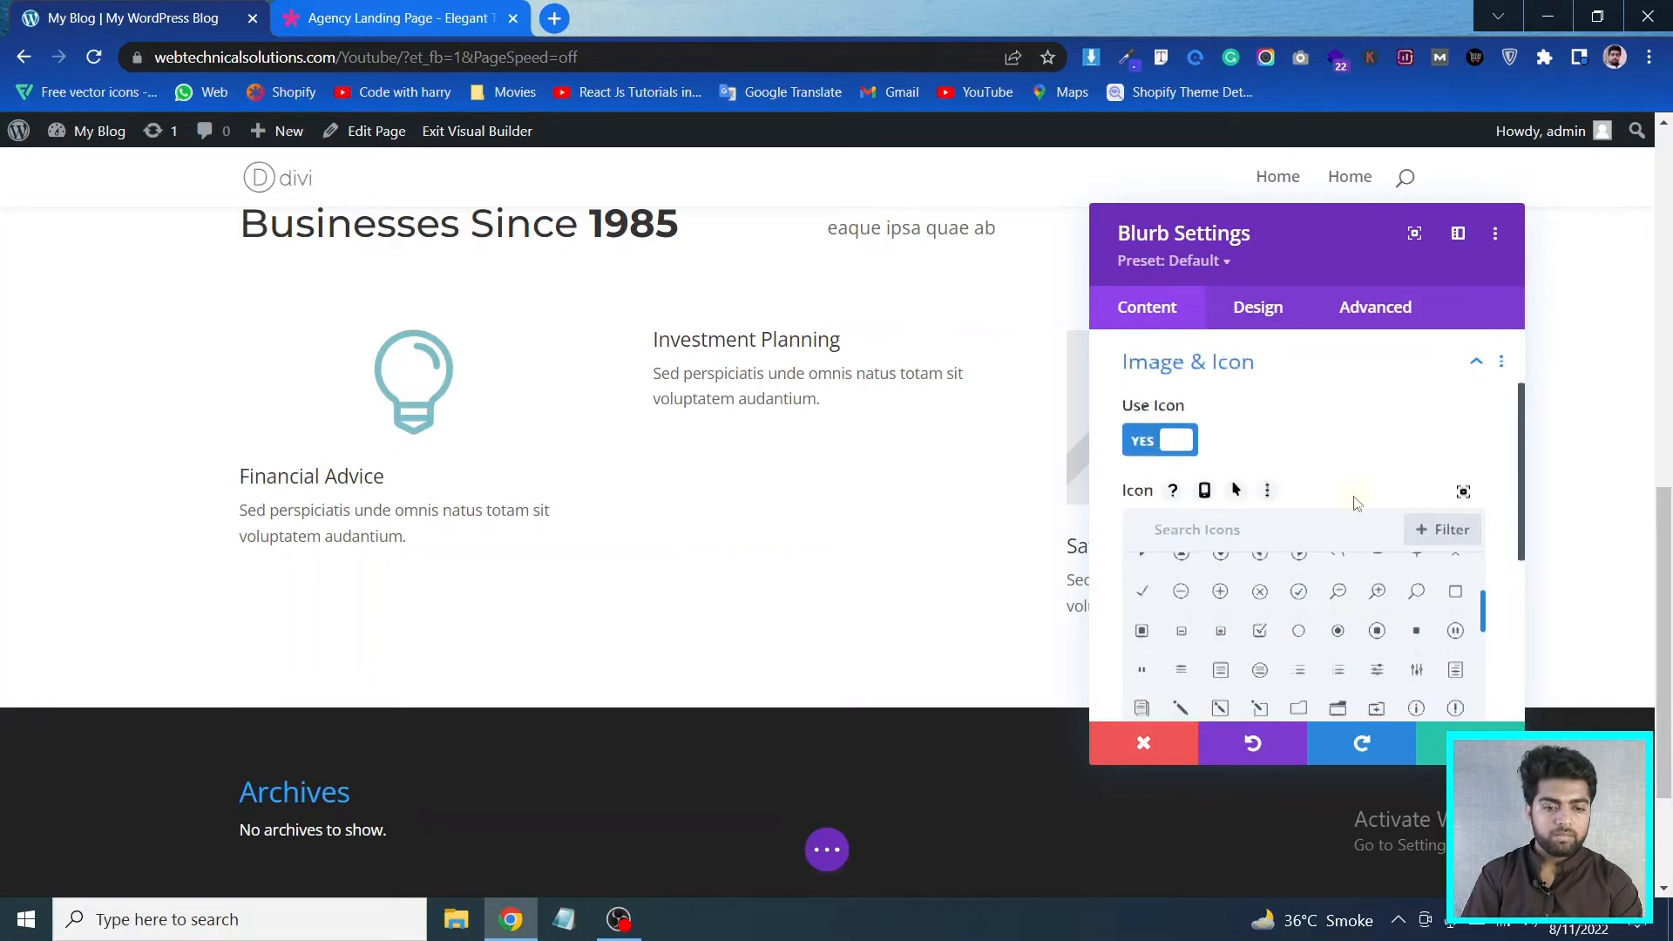
{"action": "scroll", "coordinate": [1355, 503], "scroll_direction": "down", "scroll_amount": 1}
{"action": "scroll", "coordinate": [1356, 535], "scroll_direction": "down", "scroll_amount": 2}
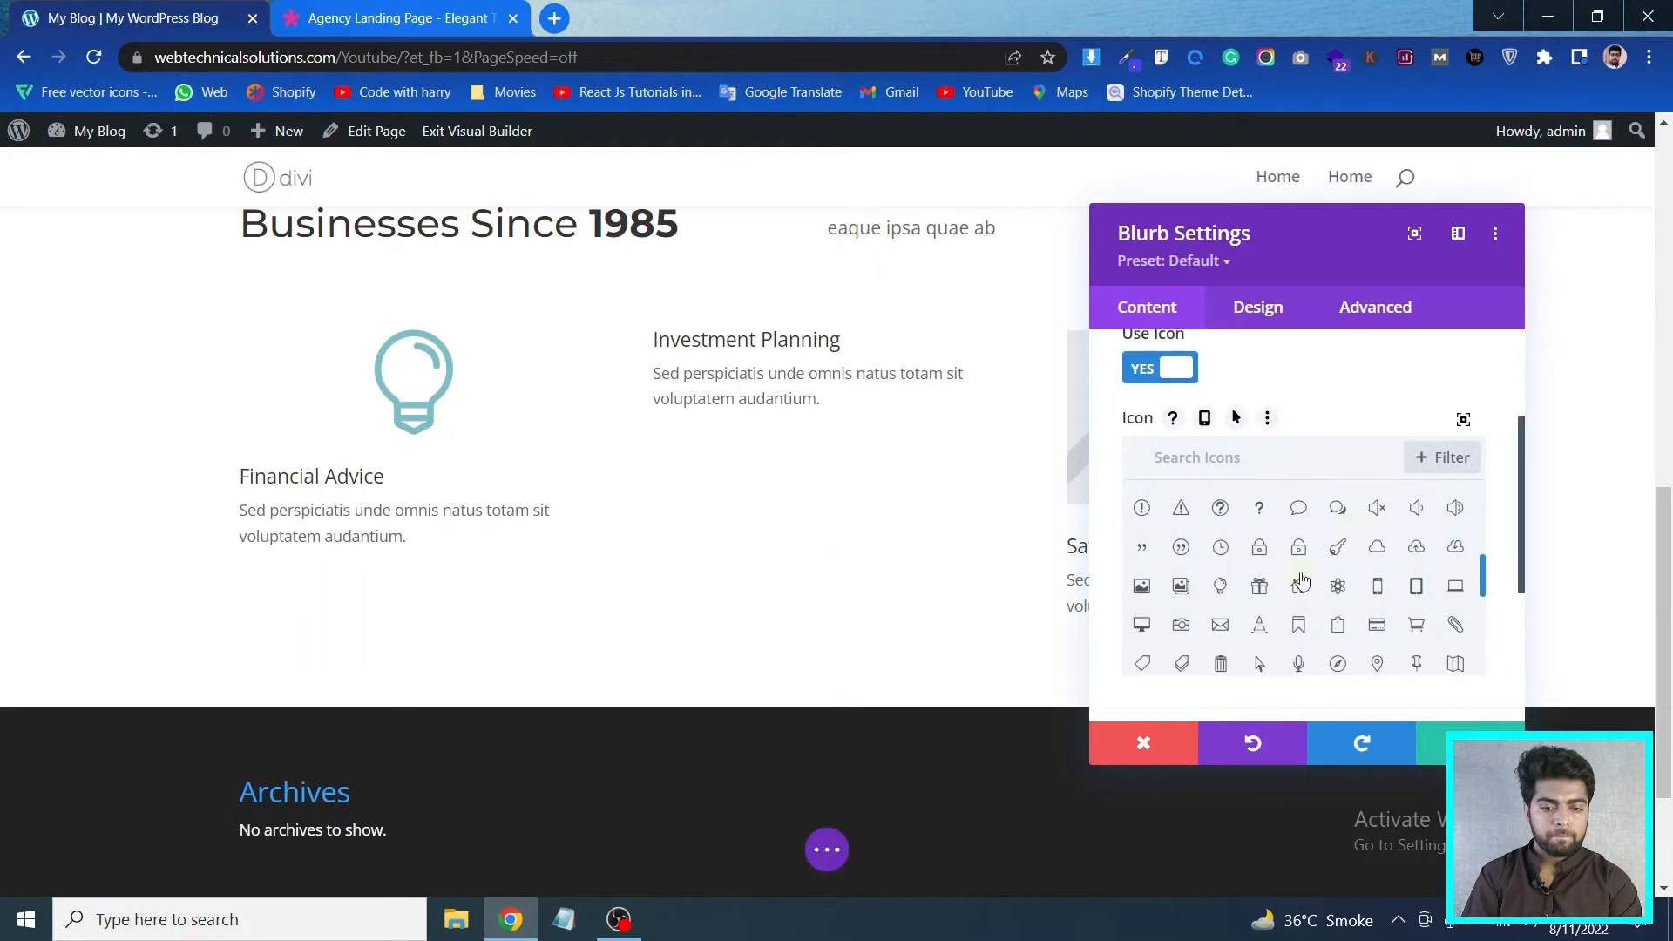
{"action": "scroll", "coordinate": [1301, 581], "scroll_direction": "down", "scroll_amount": 1}
{"action": "scroll", "coordinate": [1301, 581], "scroll_direction": "down", "scroll_amount": 1}
{"action": "scroll", "coordinate": [1301, 581], "scroll_direction": "down", "scroll_amount": 1}
{"action": "left_click", "coordinate": [1142, 568]}
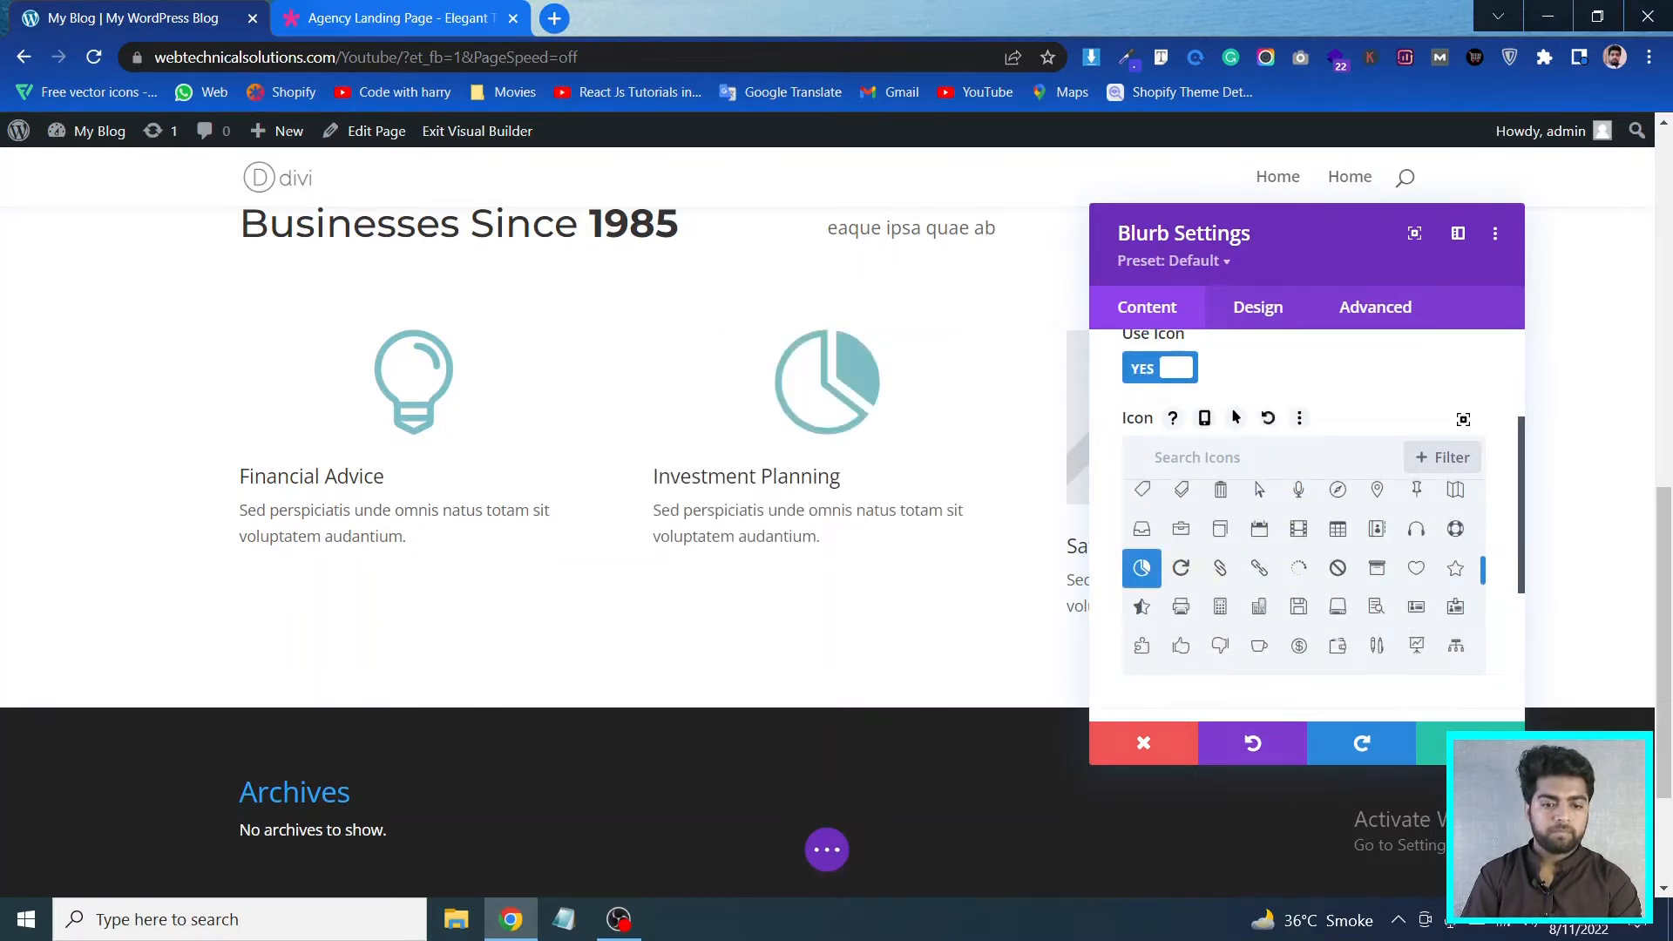
{"action": "left_click", "coordinate": [1463, 742]}
Set the Safe And Secure blurb to use an icon instead of its placeholder image
{"action": "left_click", "coordinate": [419, 17]}
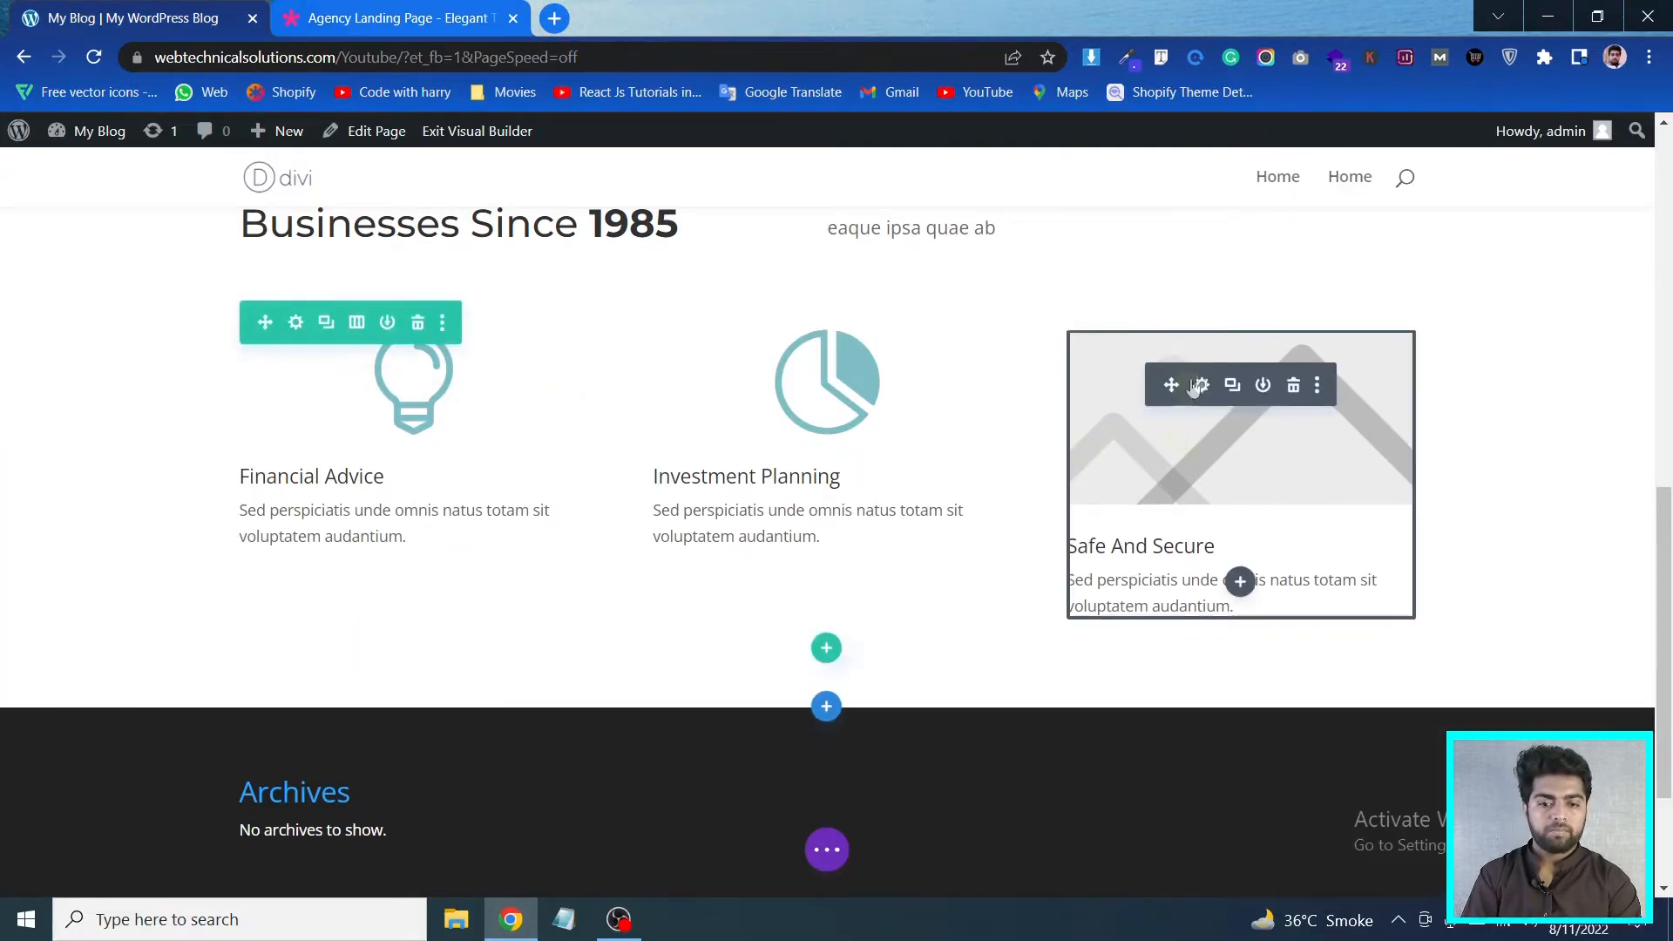
{"action": "left_click", "coordinate": [1204, 385]}
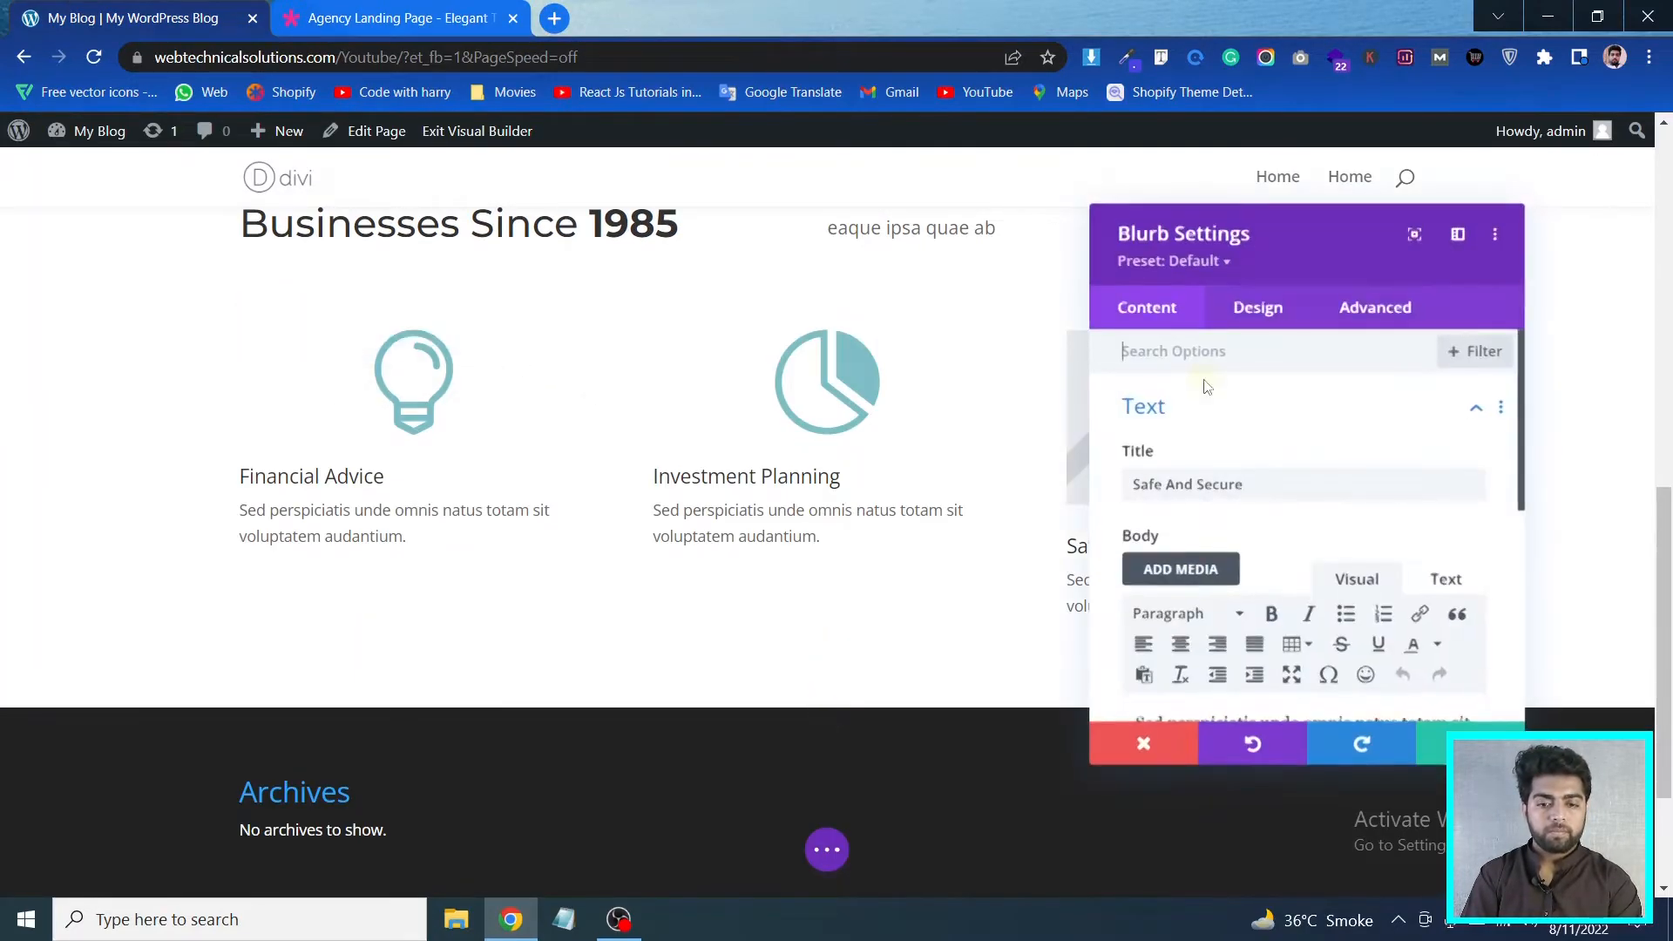
{"action": "scroll", "coordinate": [1303, 627], "scroll_direction": "down", "scroll_amount": 3}
{"action": "left_click", "coordinate": [1291, 616]}
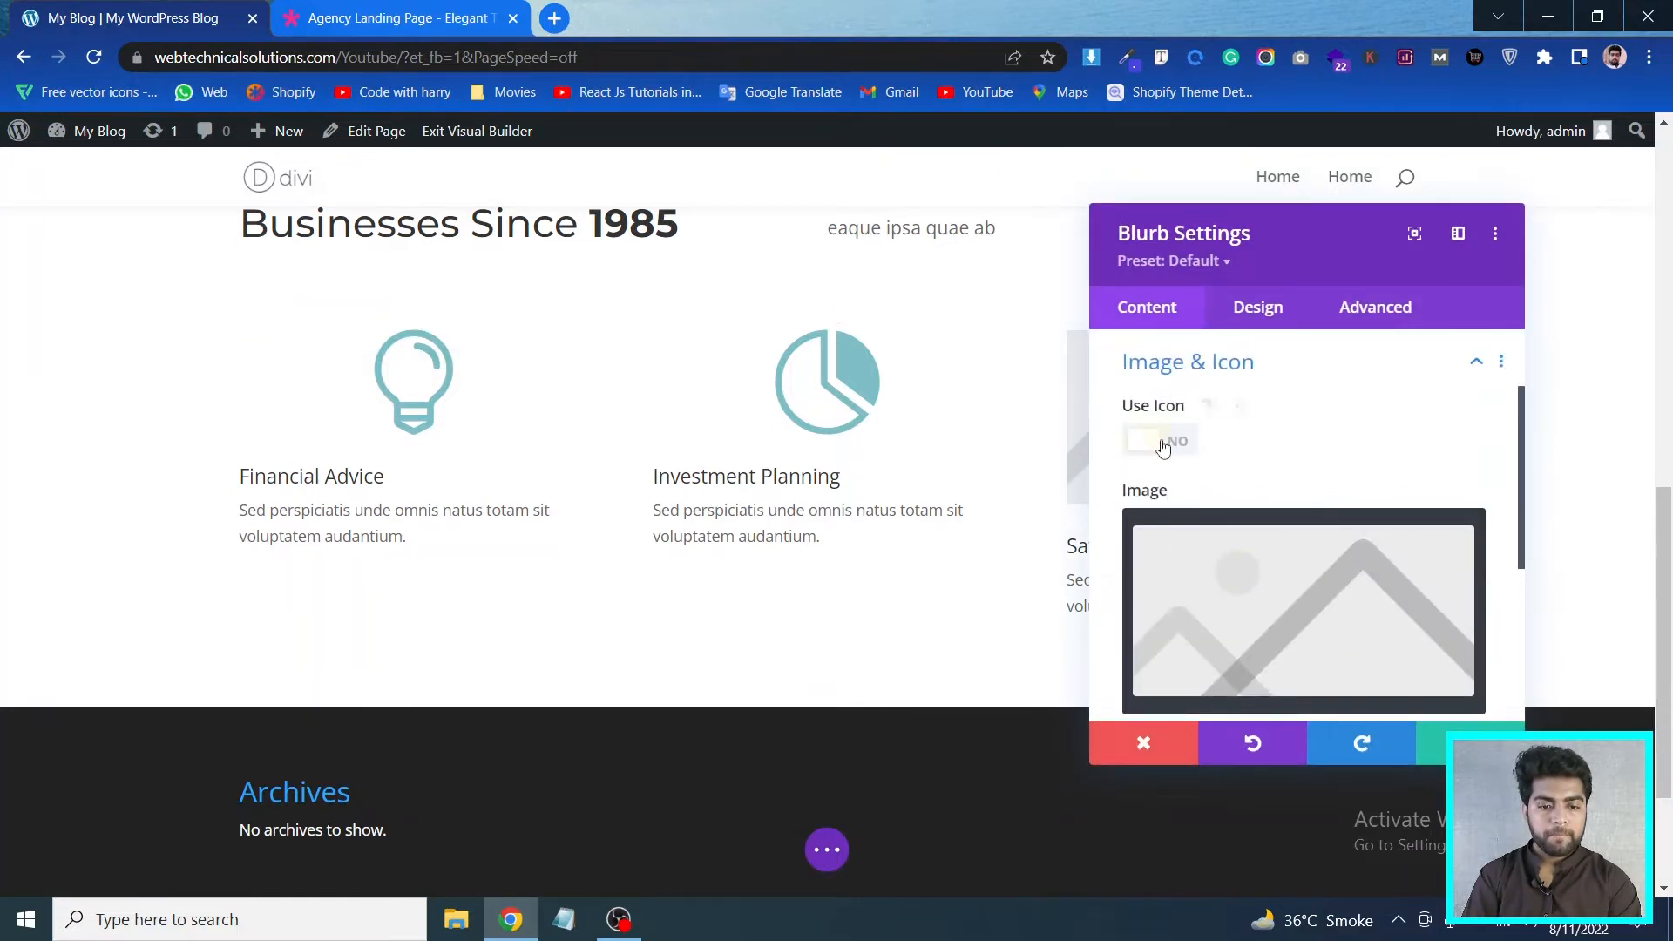
{"action": "left_click", "coordinate": [1166, 440]}
Find the closed padlock icon matching the demo, apply it to the Safe And Secure blurb and save the module
{"action": "scroll", "coordinate": [1388, 590], "scroll_direction": "down", "scroll_amount": 1}
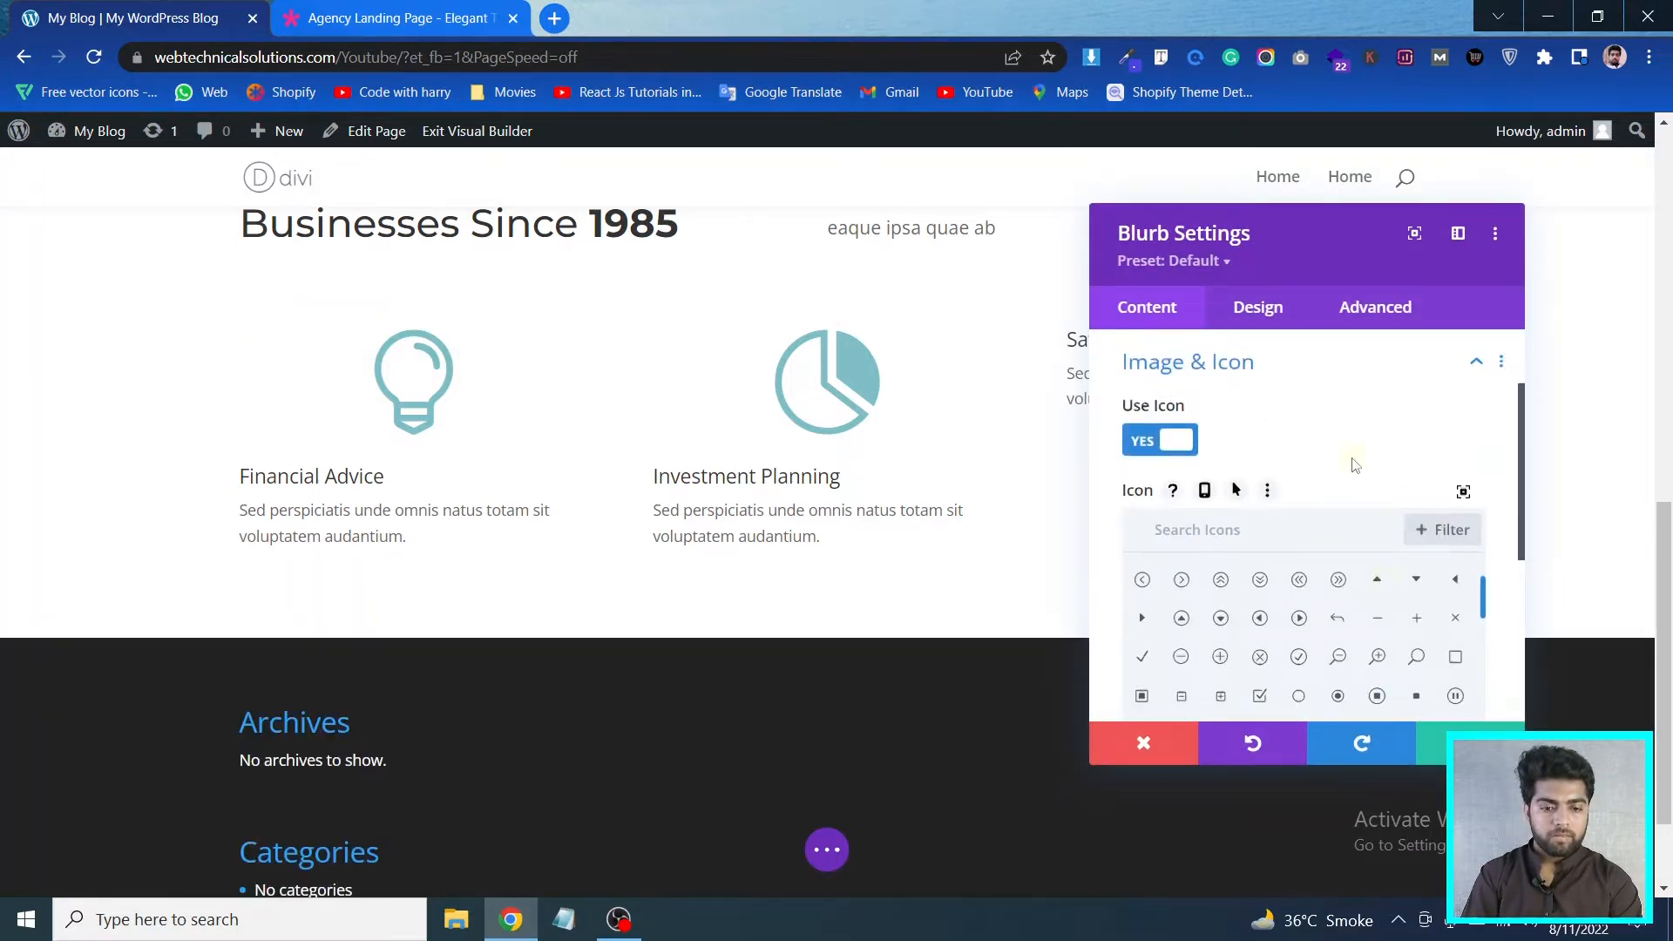
{"action": "scroll", "coordinate": [1354, 466], "scroll_direction": "down", "scroll_amount": 2}
{"action": "scroll", "coordinate": [1342, 496], "scroll_direction": "down", "scroll_amount": 3}
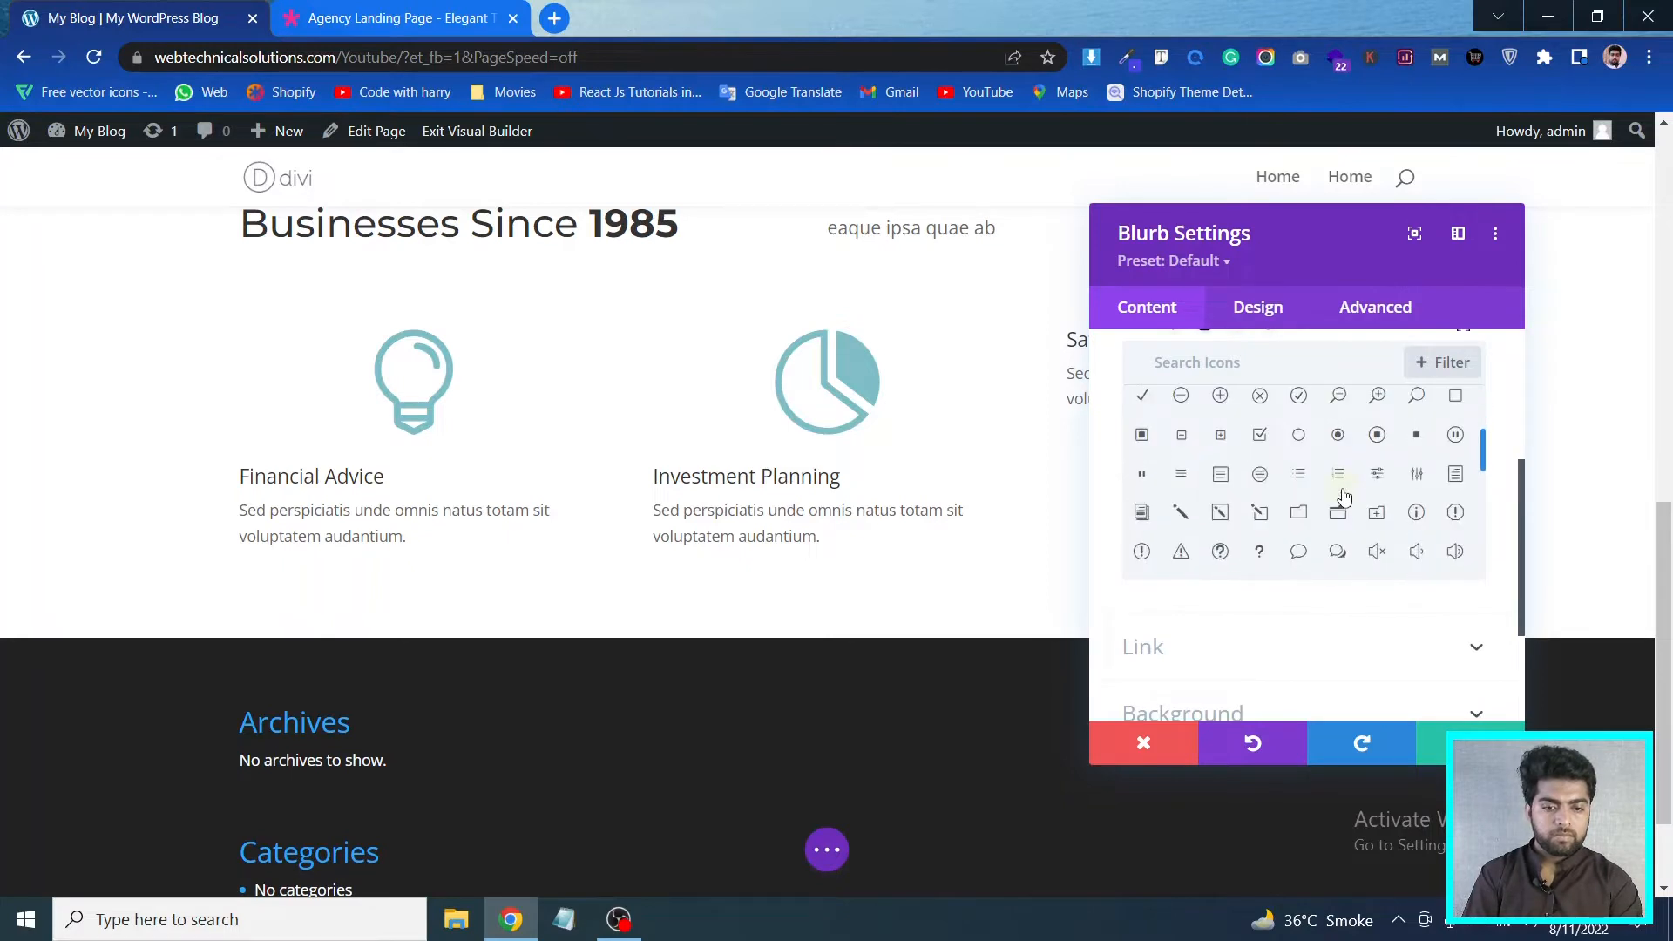
{"action": "scroll", "coordinate": [1343, 495], "scroll_direction": "down", "scroll_amount": 3}
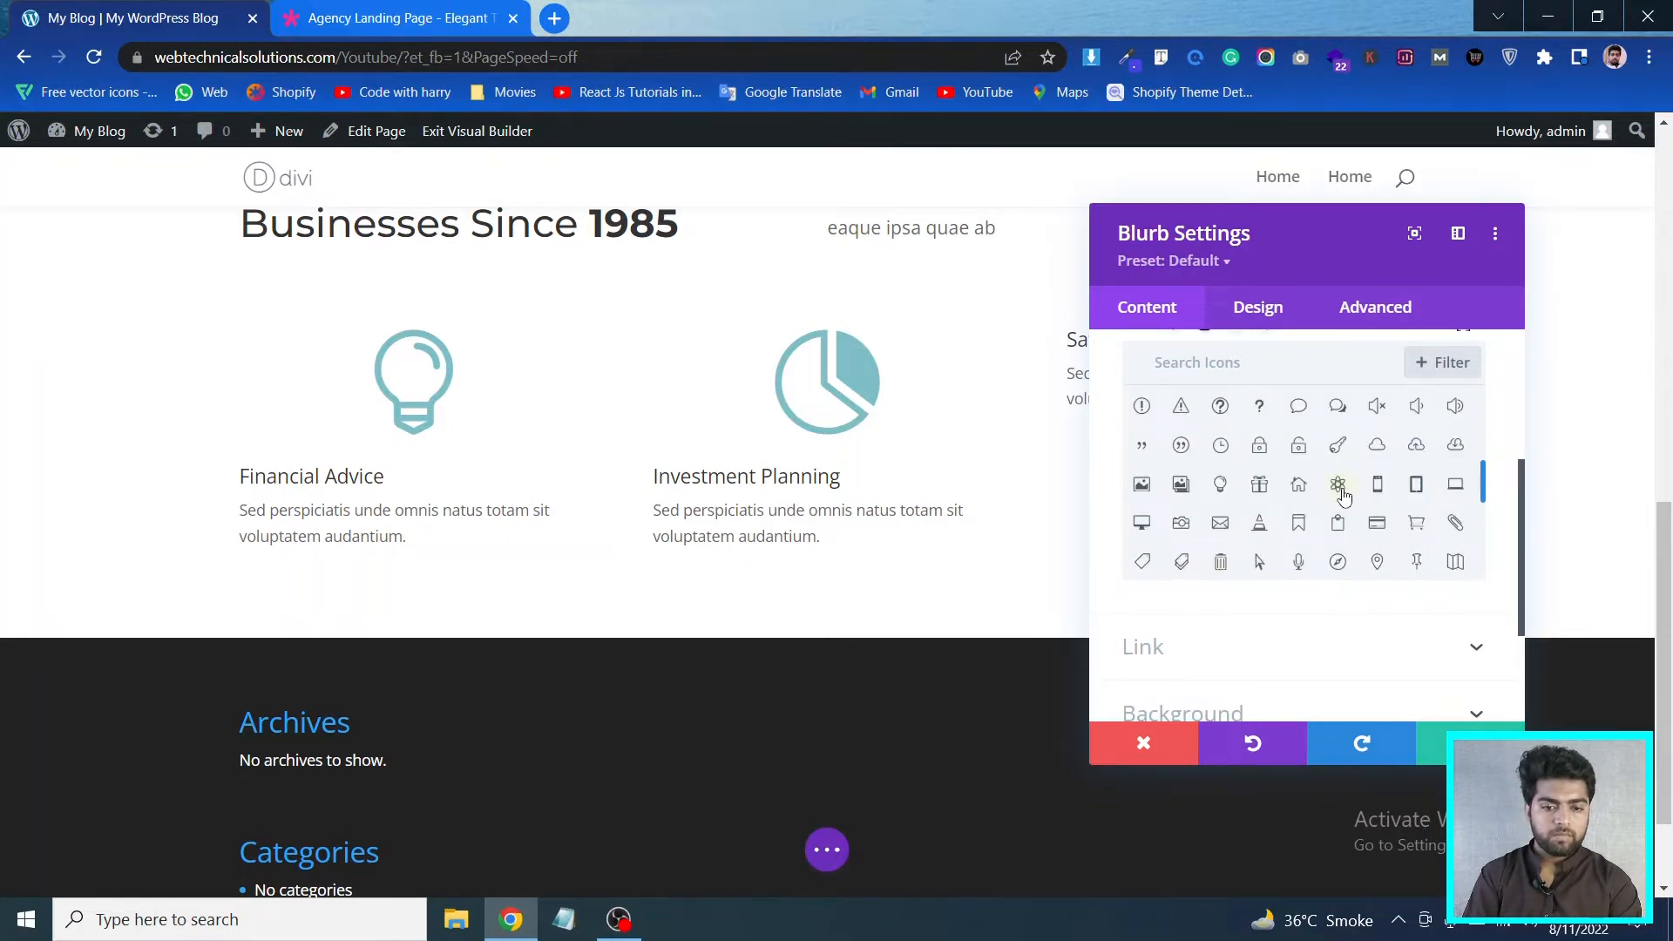
{"action": "scroll", "coordinate": [1342, 496], "scroll_direction": "down", "scroll_amount": 2}
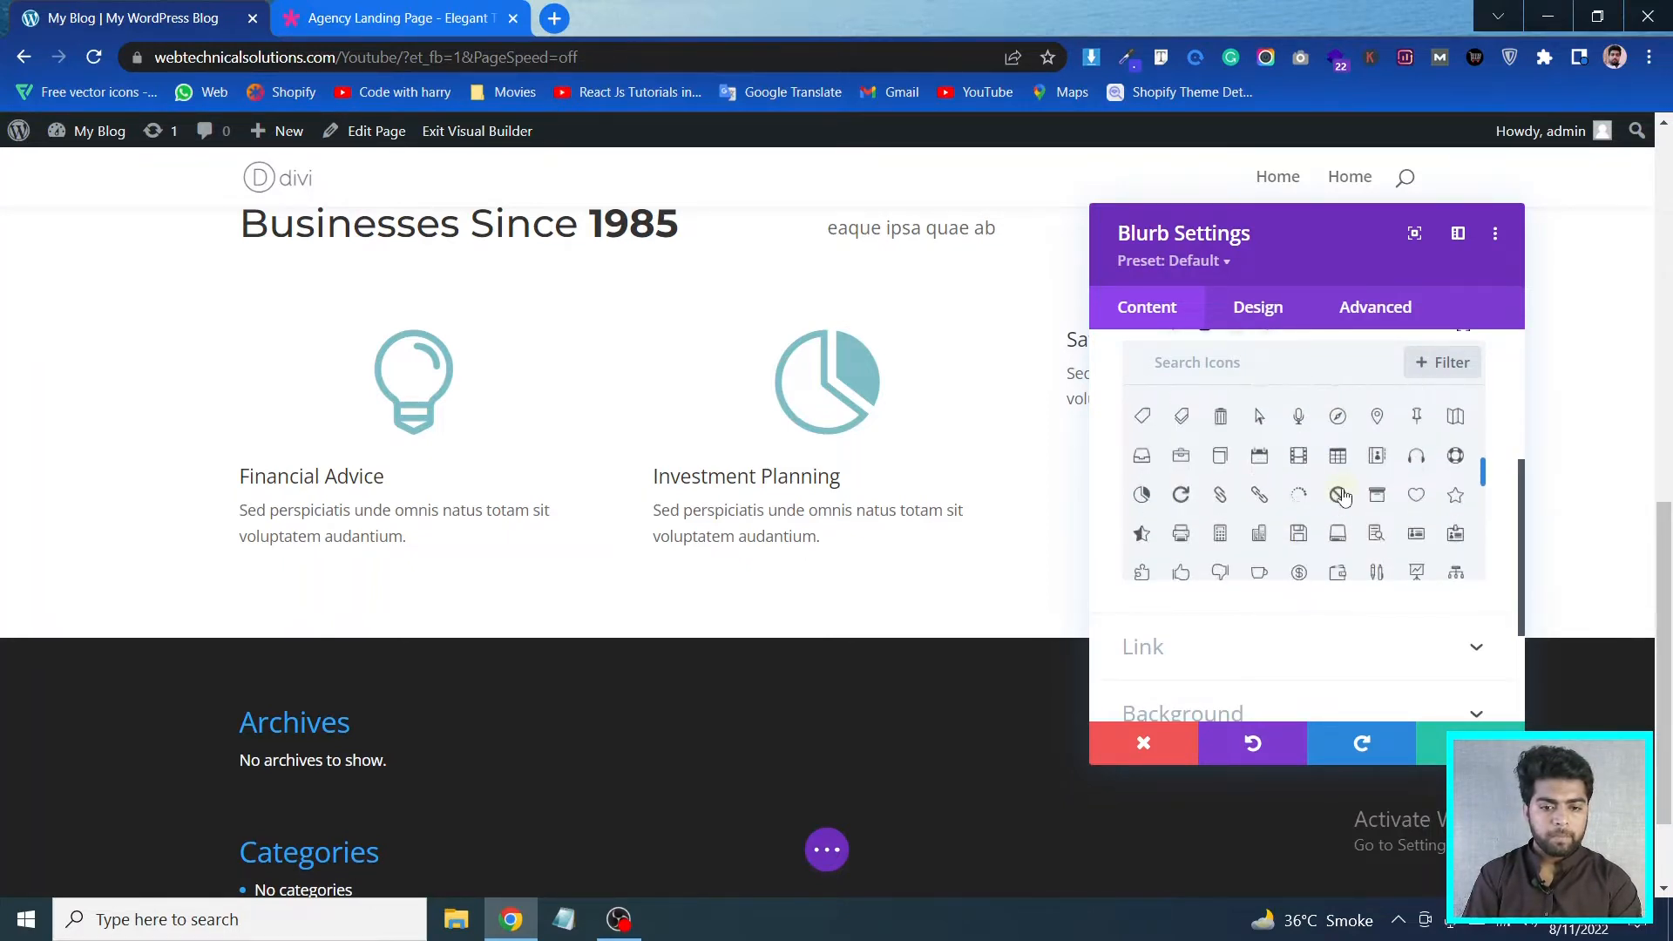
{"action": "scroll", "coordinate": [1343, 496], "scroll_direction": "down", "scroll_amount": 2}
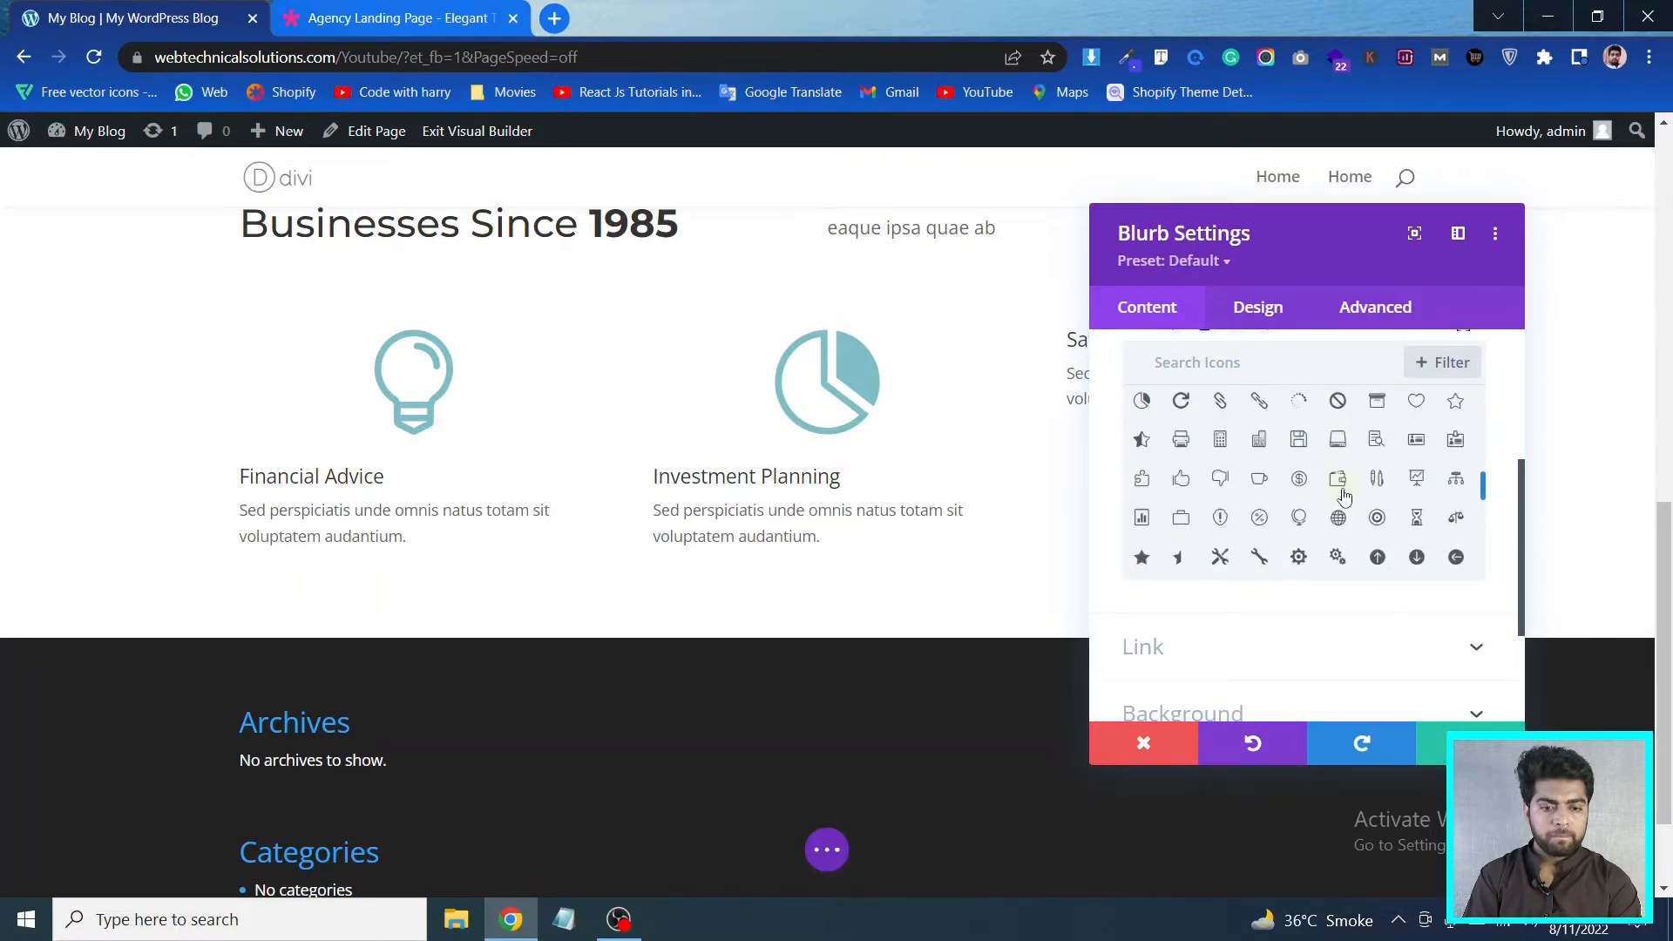
{"action": "scroll", "coordinate": [1342, 495], "scroll_direction": "down", "scroll_amount": 3}
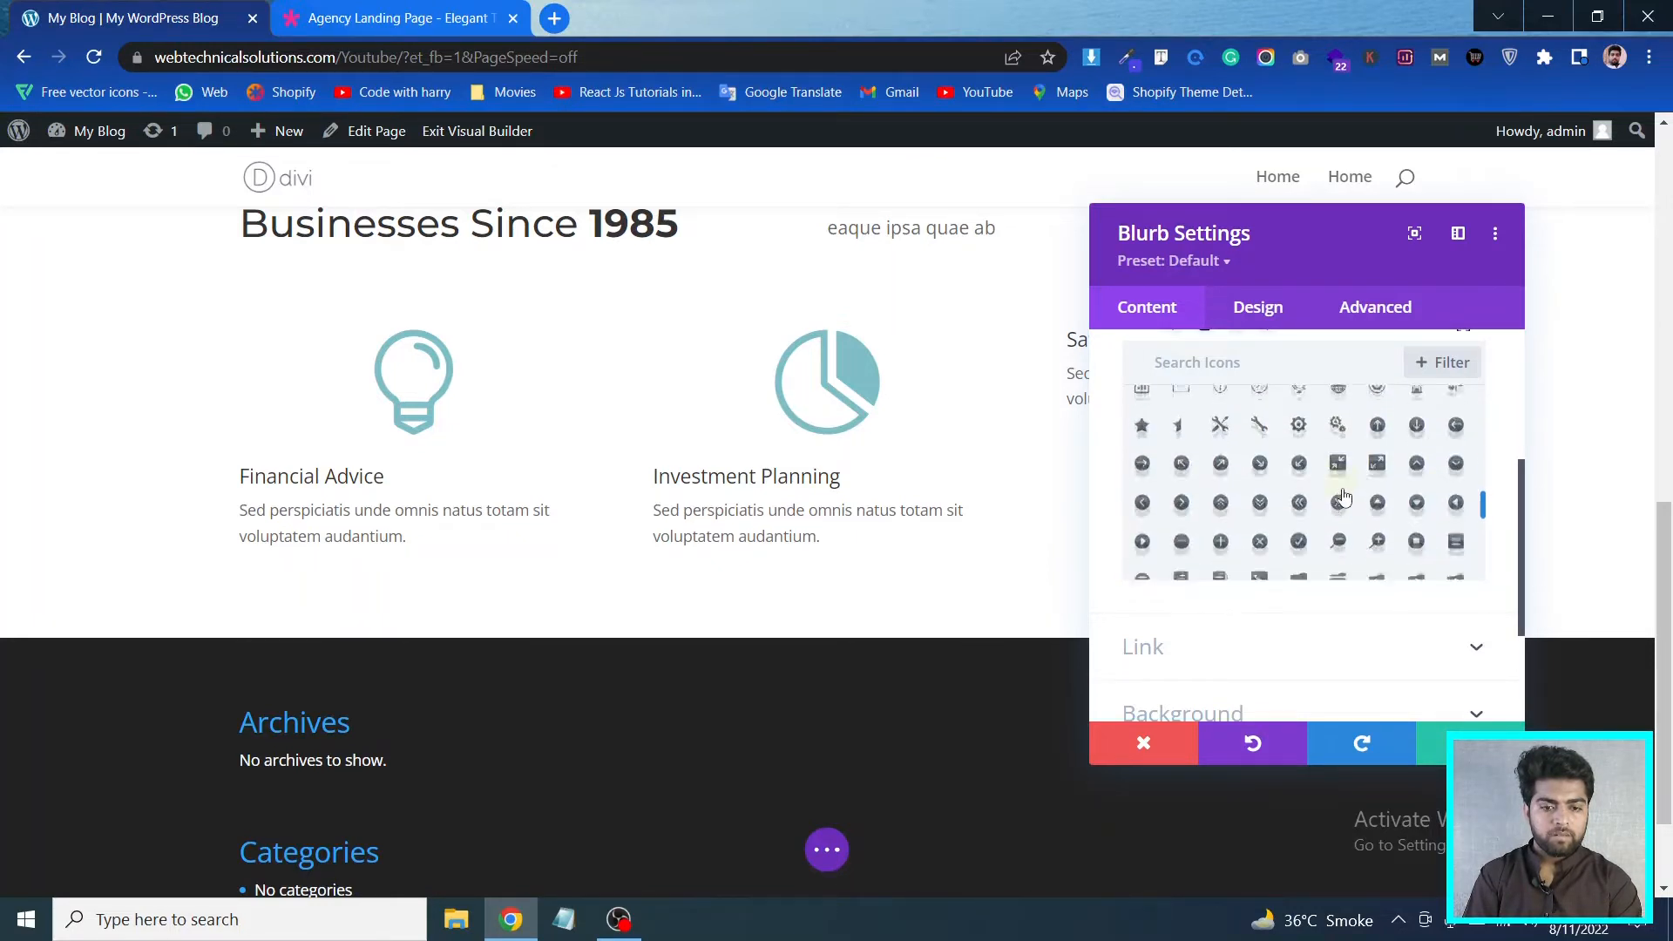
{"action": "scroll", "coordinate": [1343, 496], "scroll_direction": "up", "scroll_amount": 2}
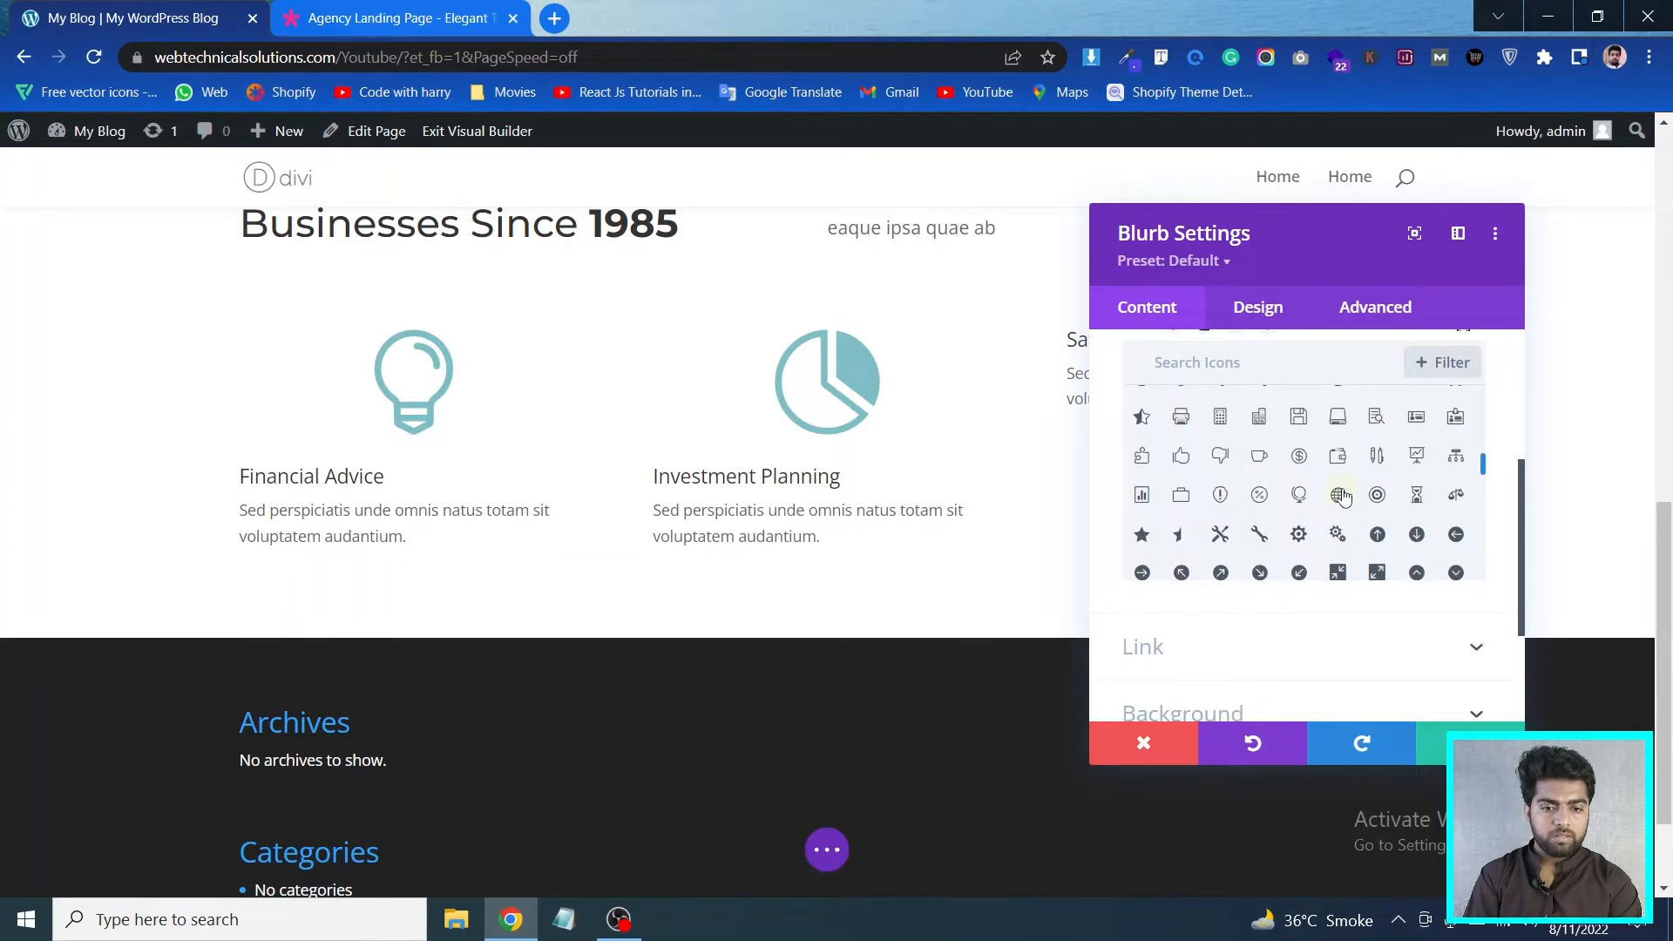
{"action": "scroll", "coordinate": [1343, 496], "scroll_direction": "up", "scroll_amount": 2}
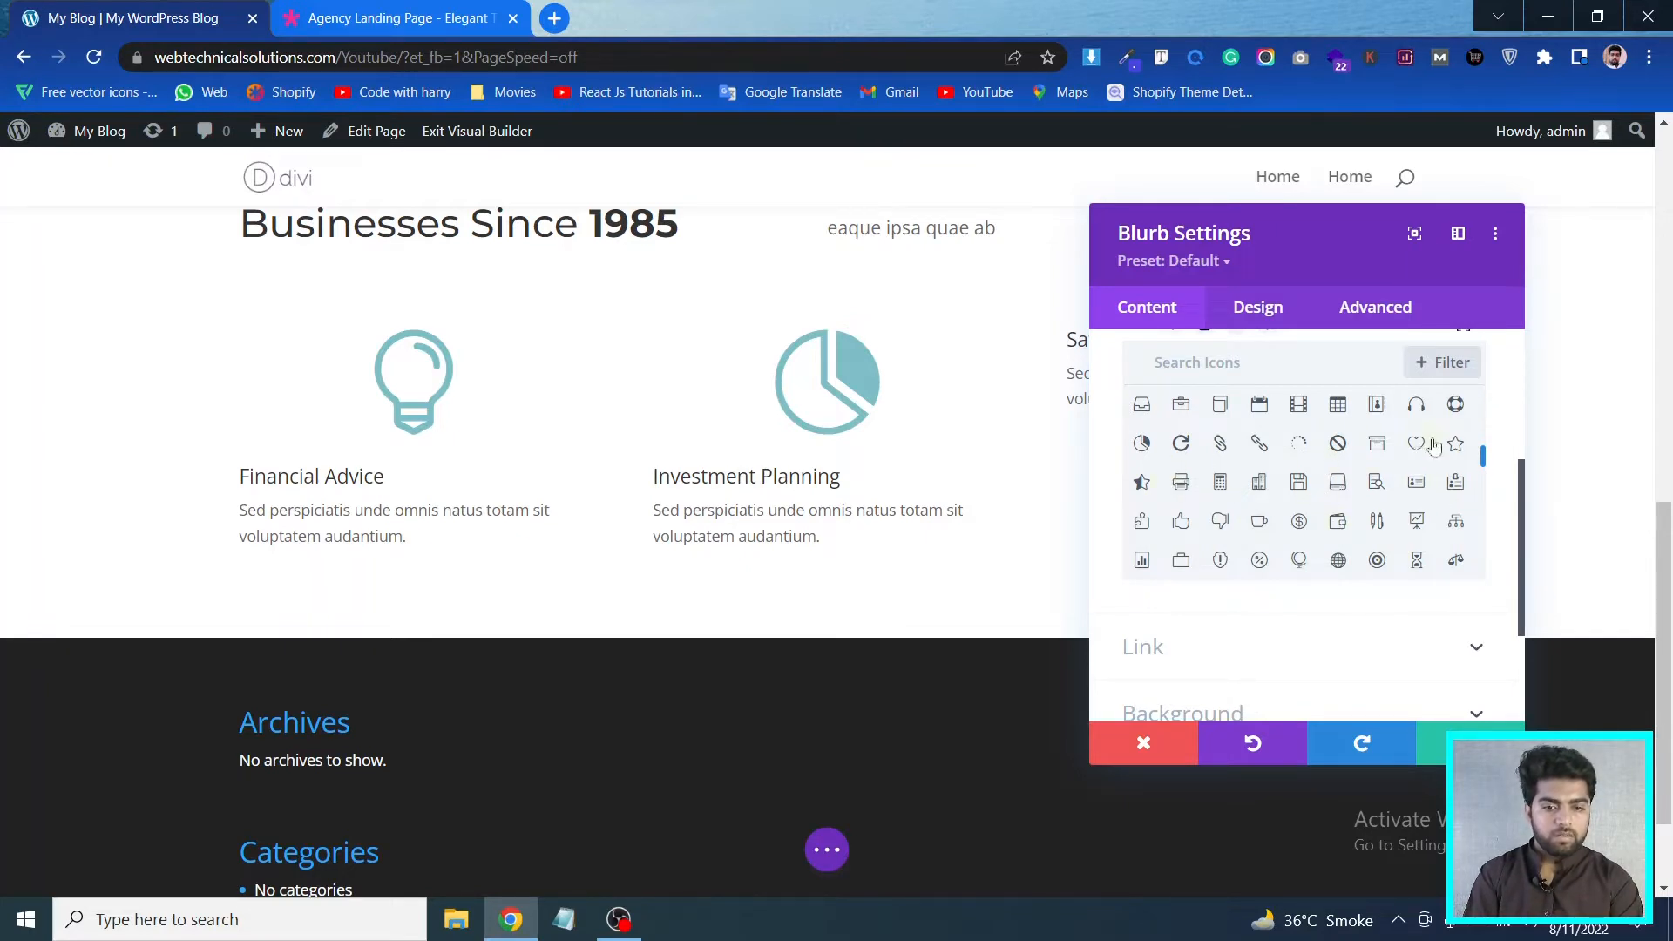
{"action": "scroll", "coordinate": [1280, 471], "scroll_direction": "up", "scroll_amount": 3}
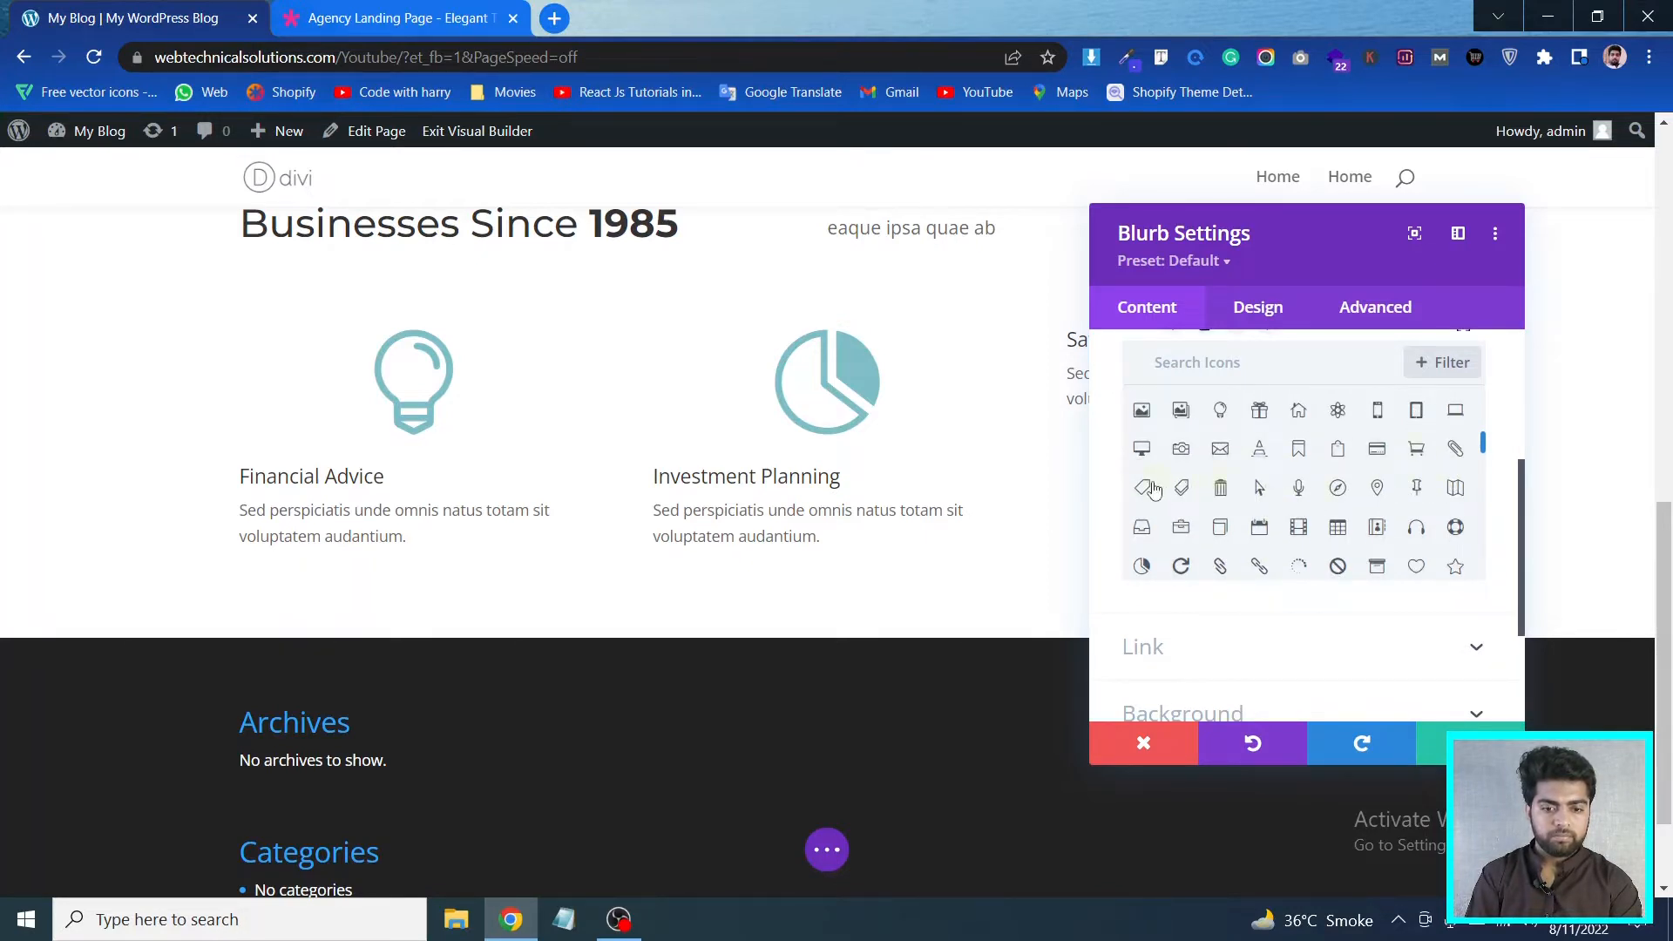
{"action": "scroll", "coordinate": [1152, 490], "scroll_direction": "up", "scroll_amount": 2}
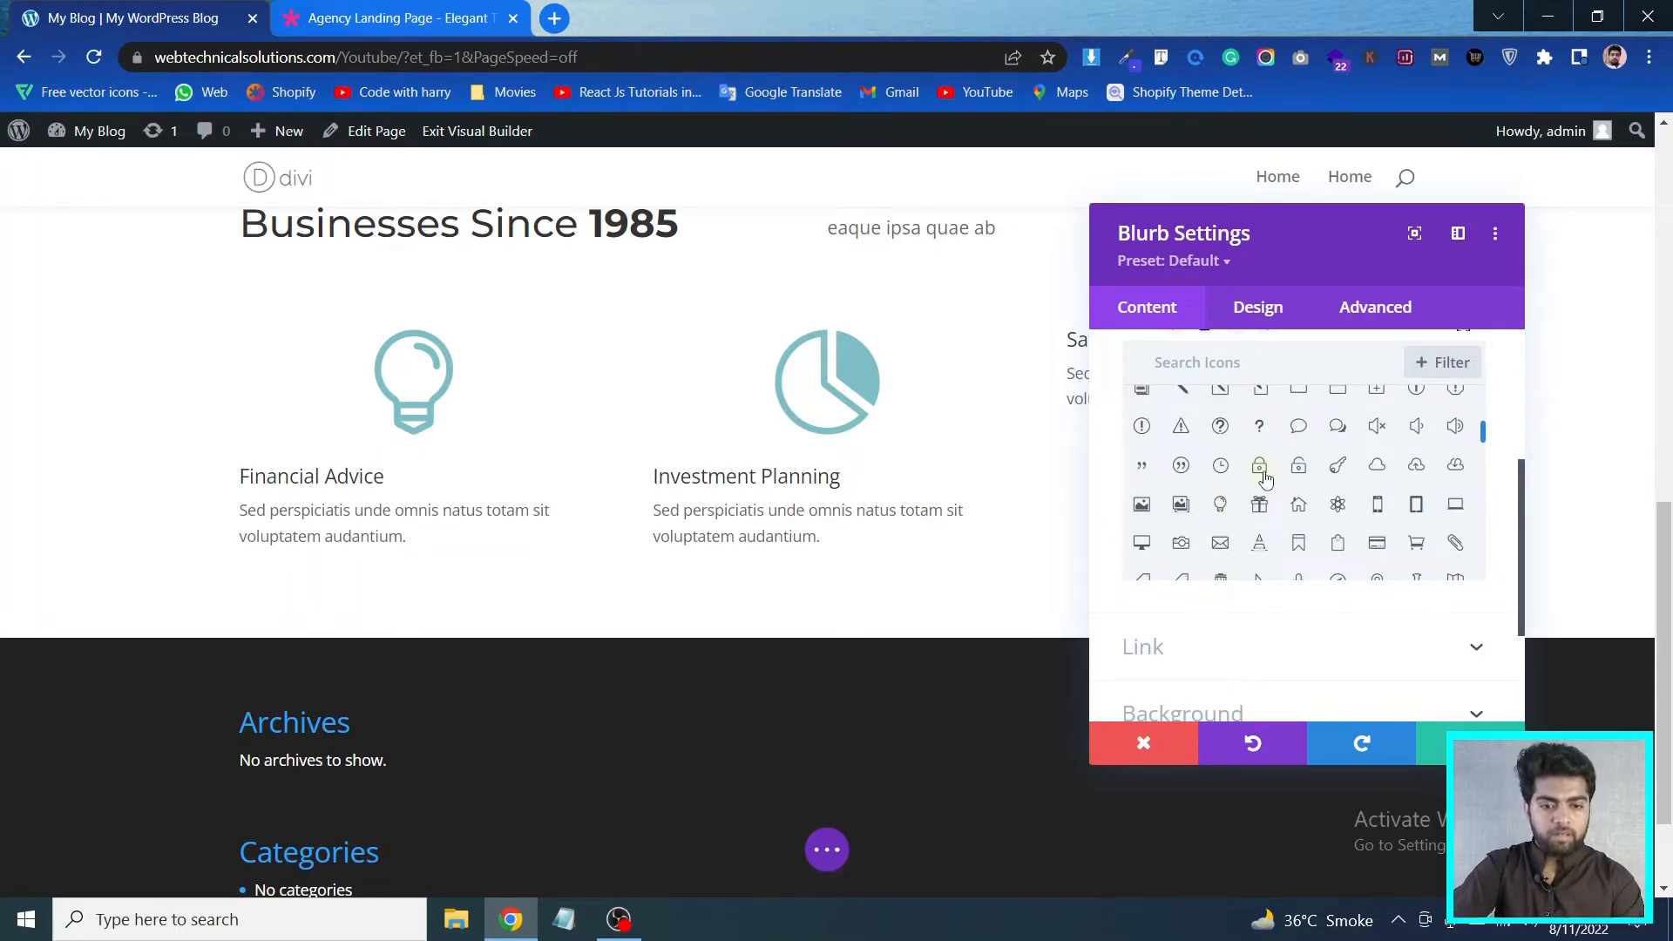
{"action": "left_click", "coordinate": [381, 11]}
{"action": "left_click", "coordinate": [102, 7]}
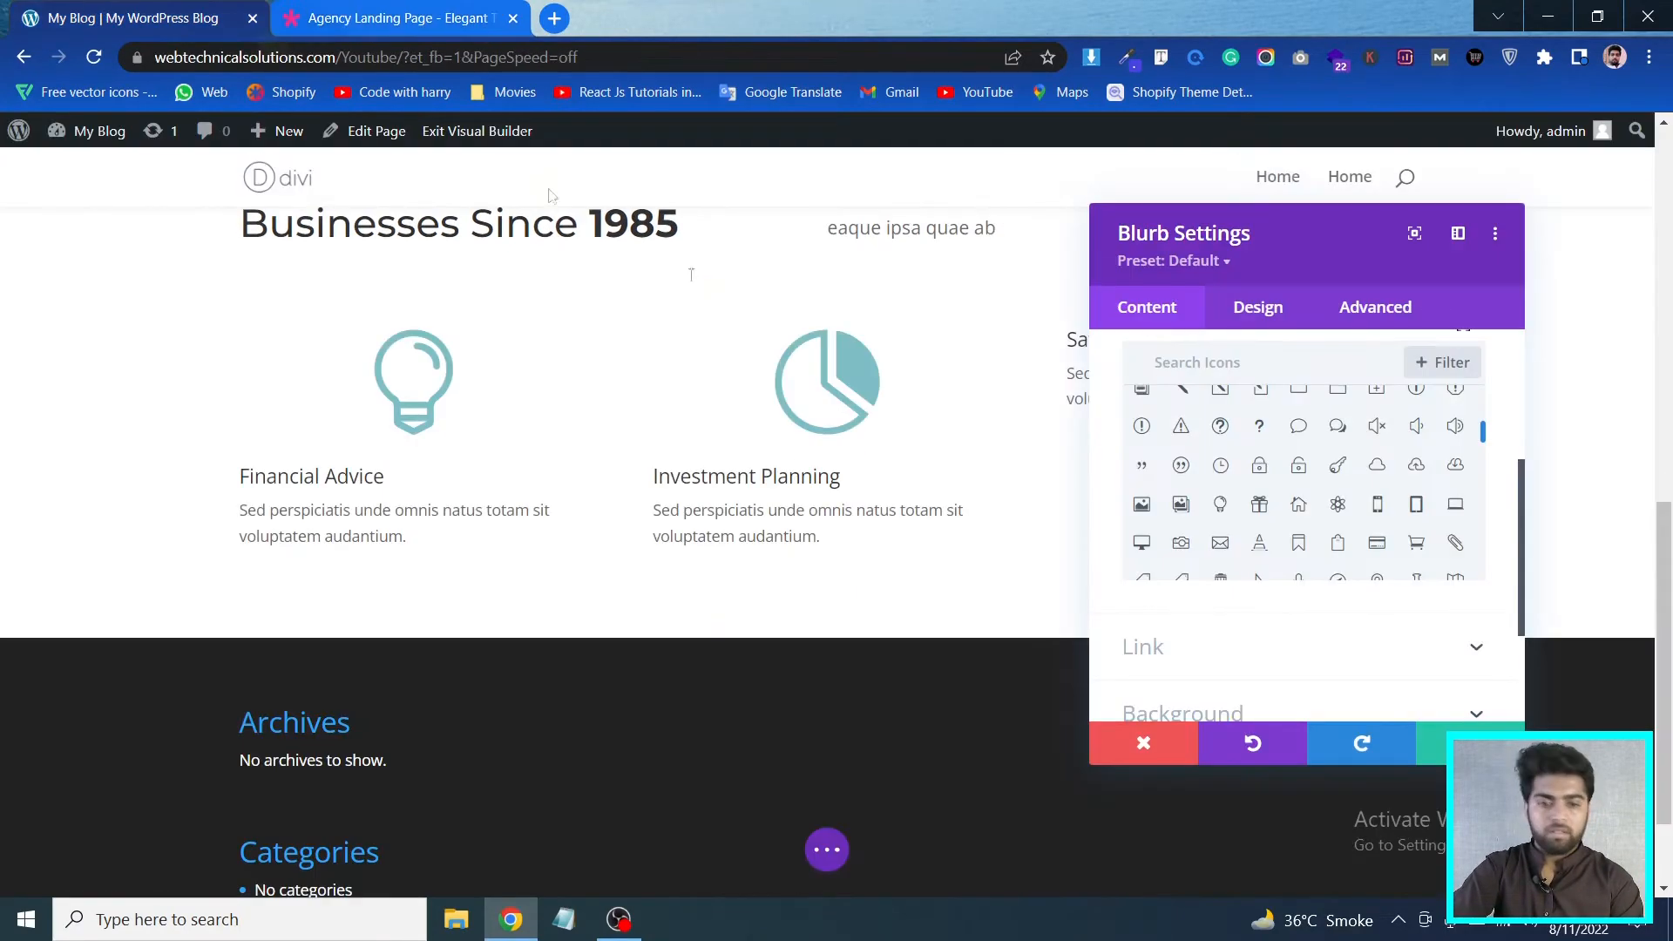
{"action": "left_click", "coordinate": [1256, 473]}
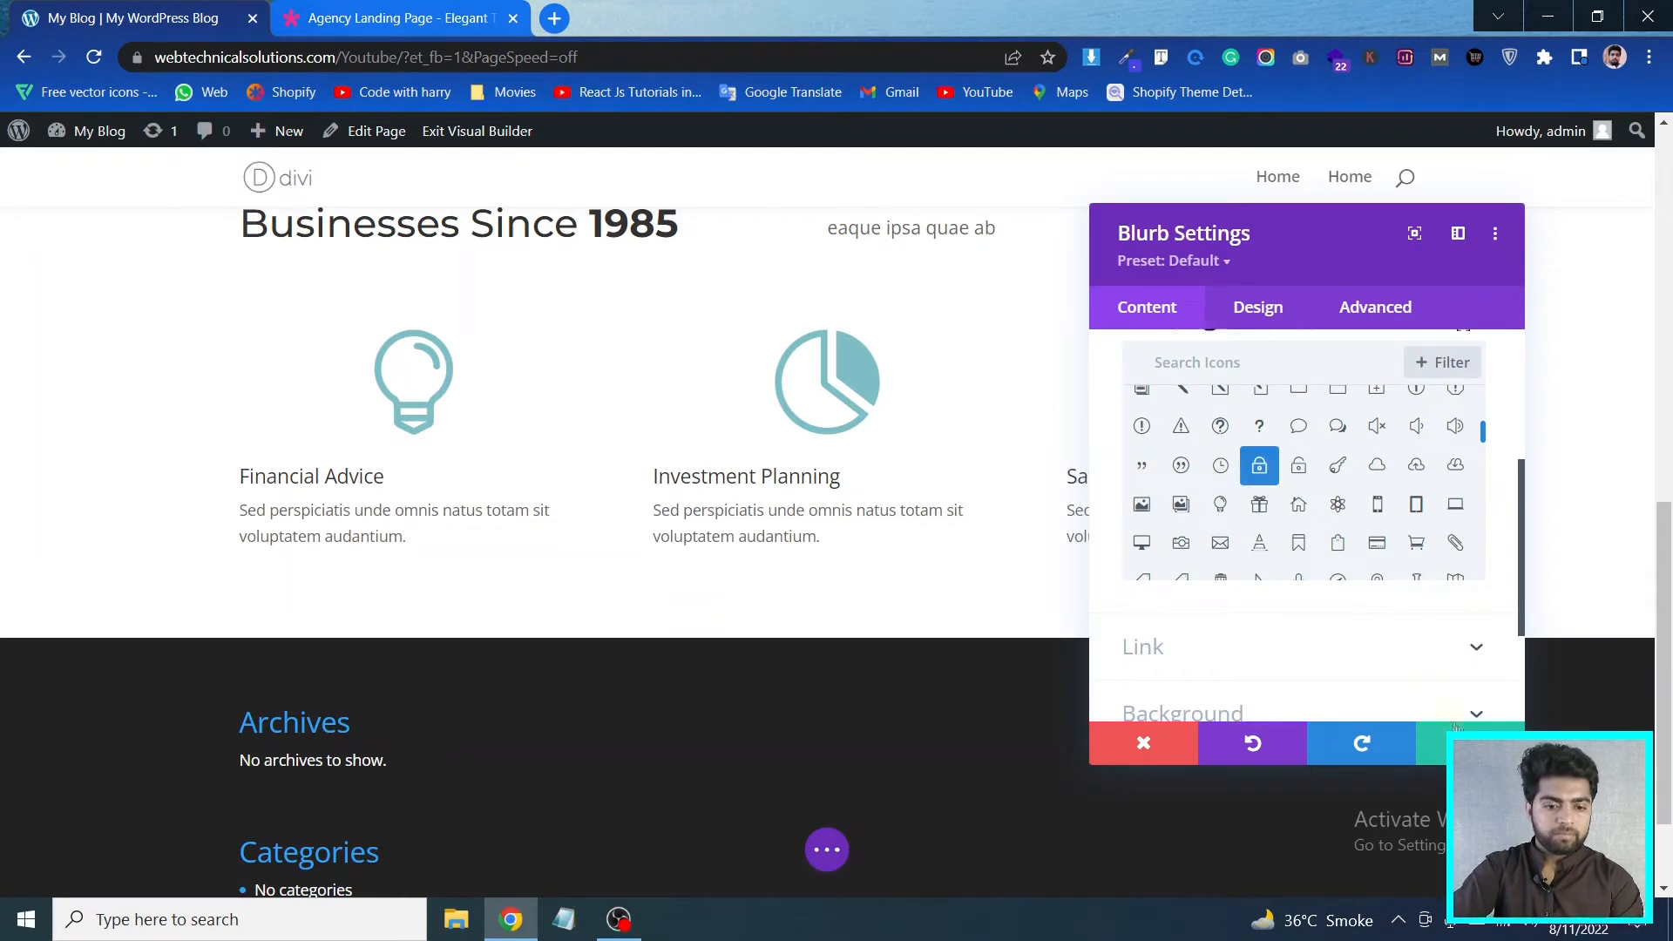
{"action": "left_click", "coordinate": [1432, 742]}
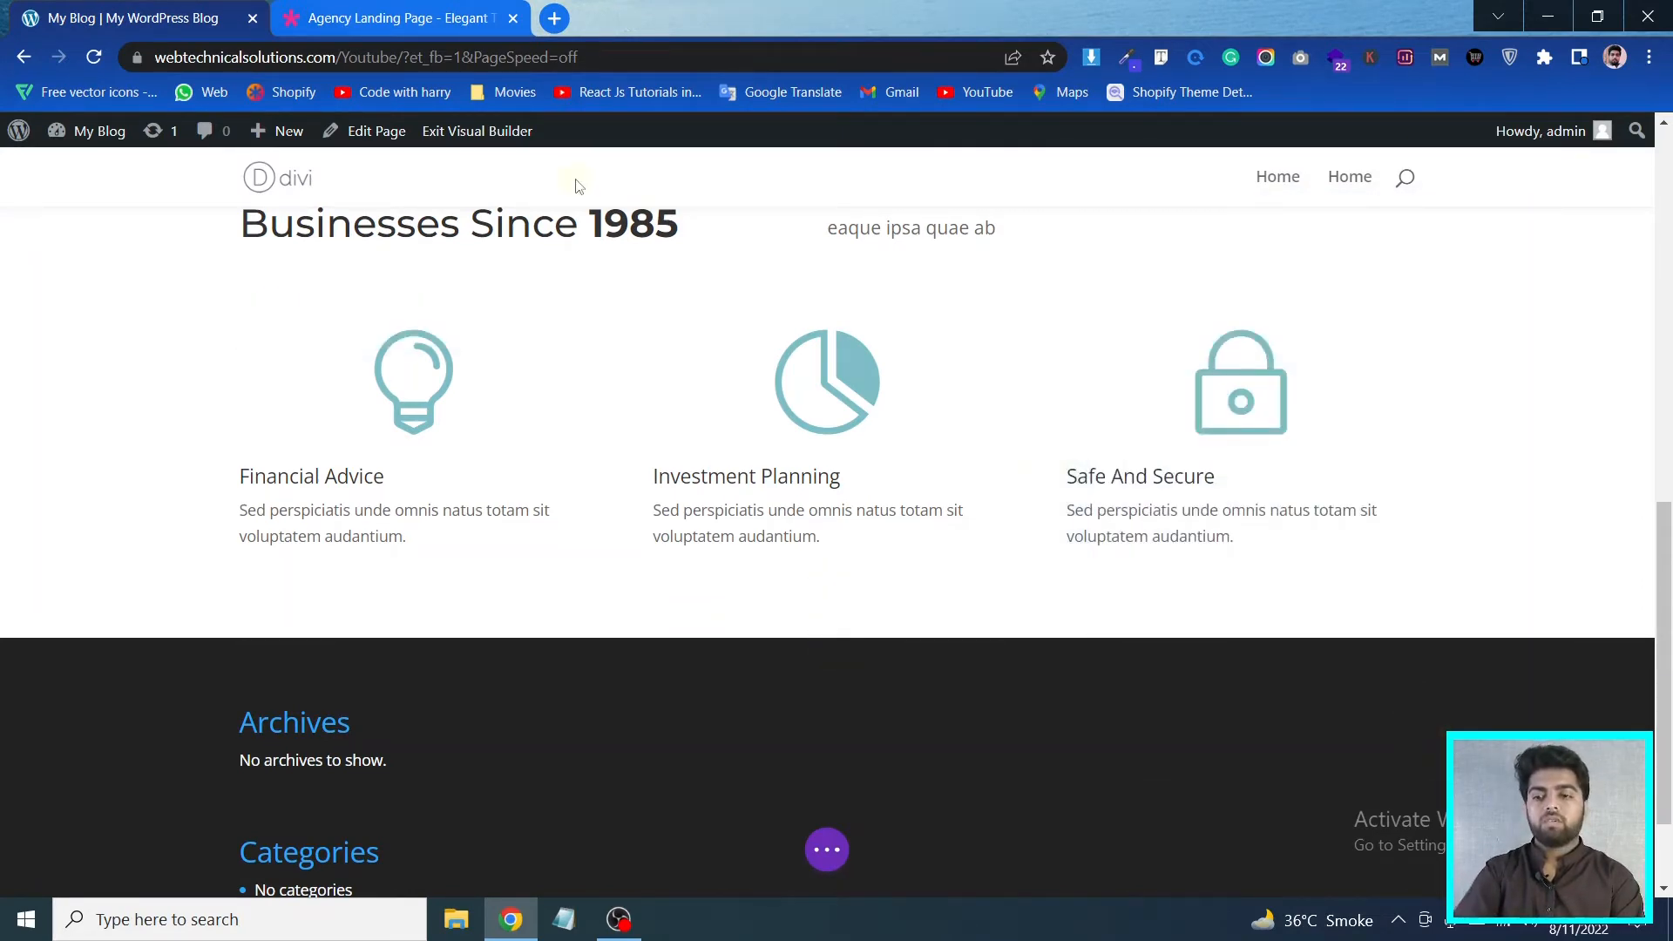
Center-align the Financial Advice blurb's title and body text to match the demo's feature layout
{"action": "left_click", "coordinate": [418, 18]}
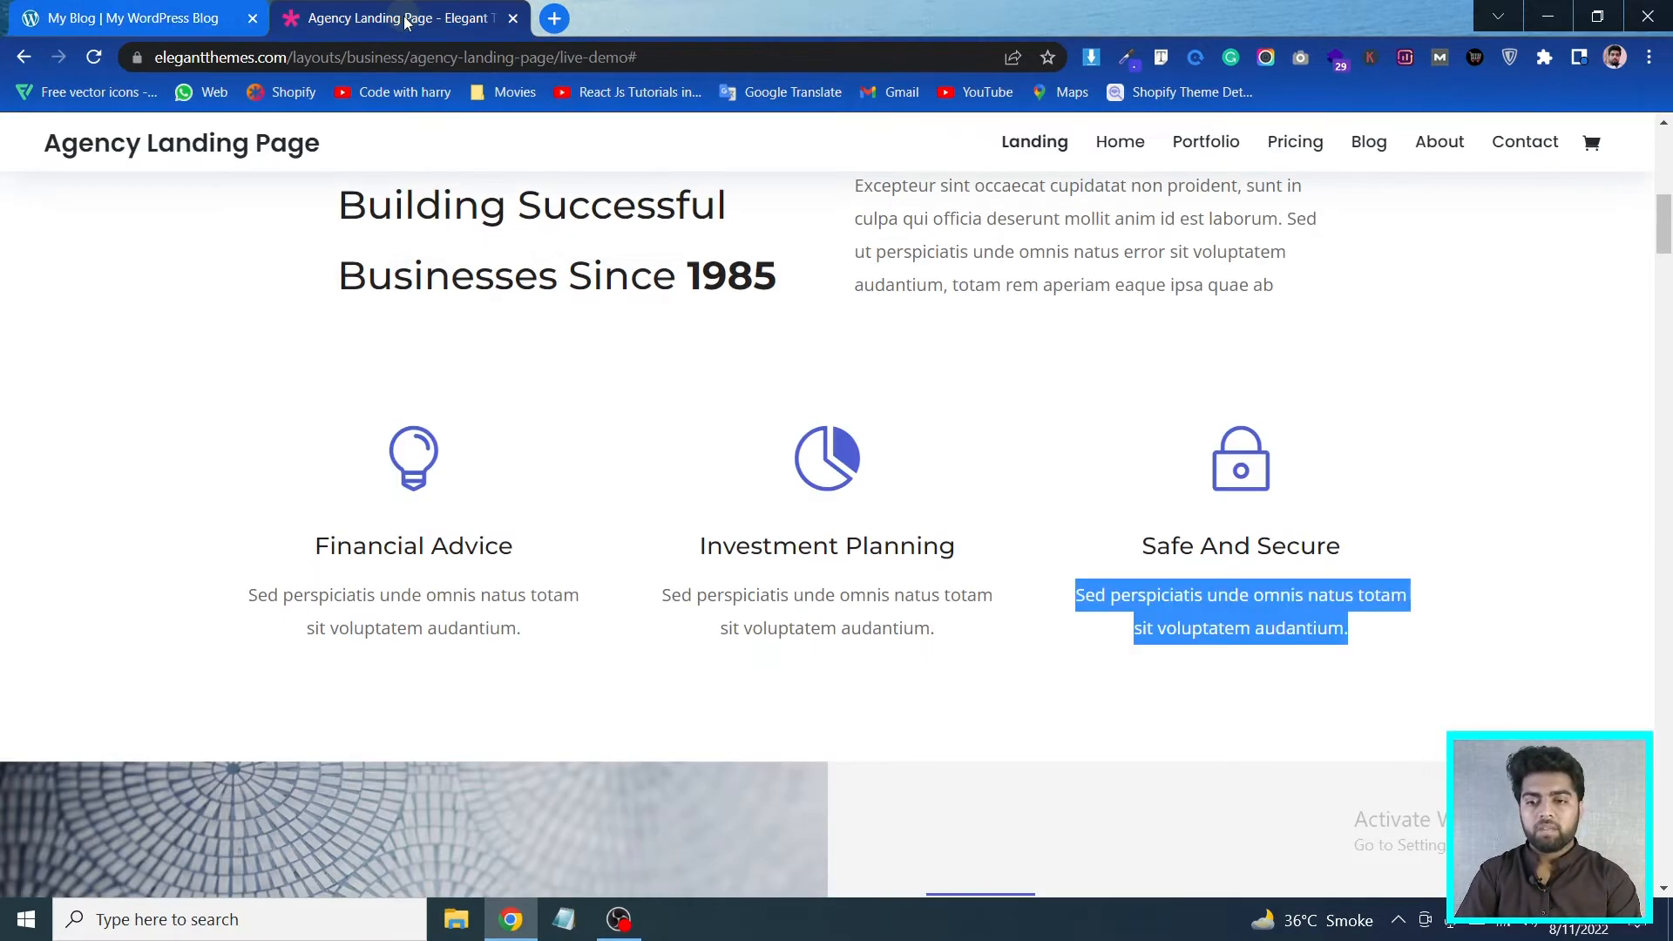
{"action": "left_click", "coordinate": [113, 18]}
{"action": "mouse_move", "coordinate": [415, 455]}
{"action": "left_click", "coordinate": [374, 385]}
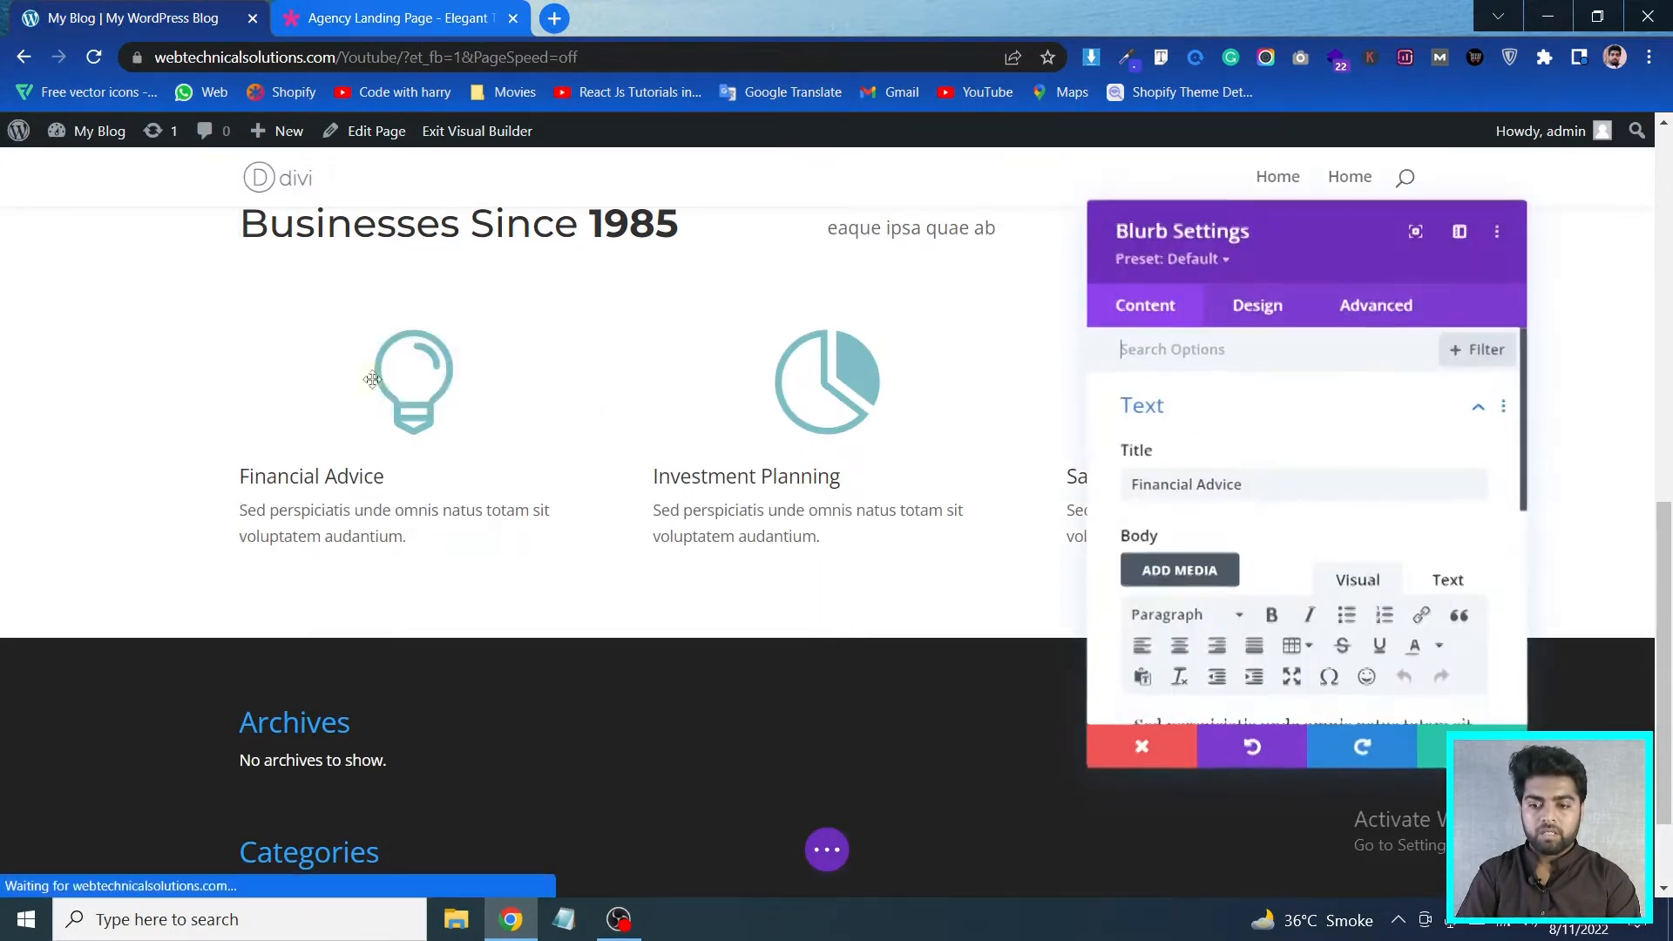
{"action": "left_click", "coordinate": [1258, 307]}
{"action": "left_click", "coordinate": [1168, 369]}
{"action": "scroll", "coordinate": [1272, 523], "scroll_direction": "down", "scroll_amount": 3}
{"action": "left_click", "coordinate": [1261, 494]}
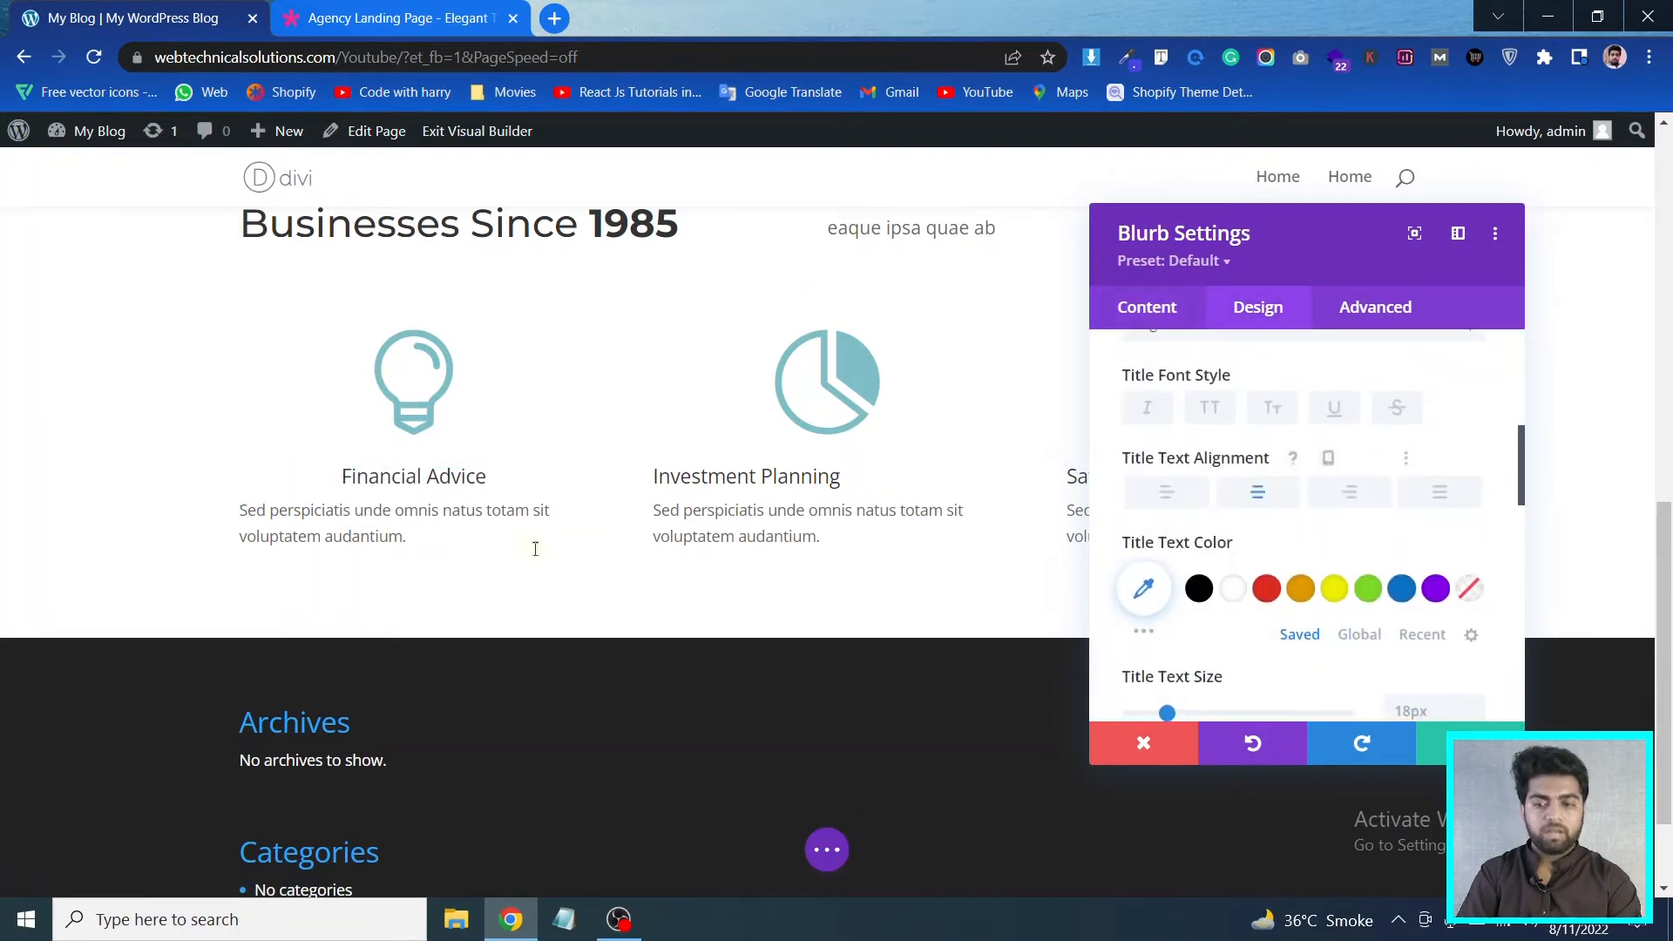
{"action": "scroll", "coordinate": [1284, 534], "scroll_direction": "down", "scroll_amount": 3}
{"action": "left_click", "coordinate": [1257, 547]}
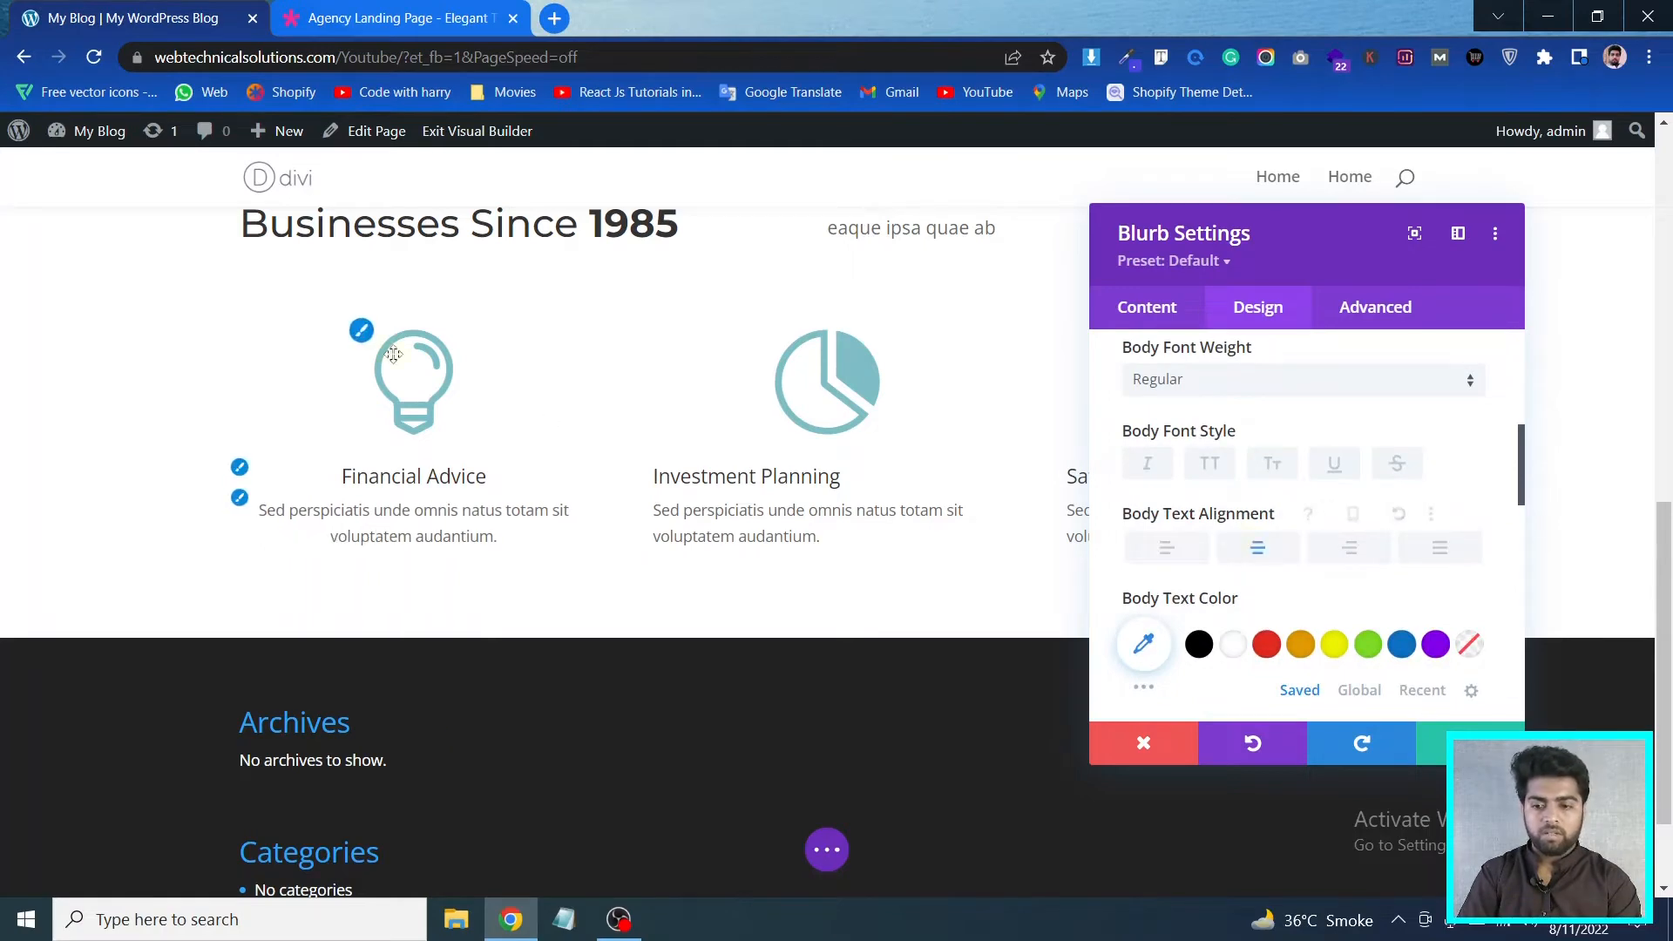
Sample the color of the demo's Investment Planning pie chart icon with the page color picker, copying it to the clipboard
{"action": "left_click", "coordinate": [372, 11]}
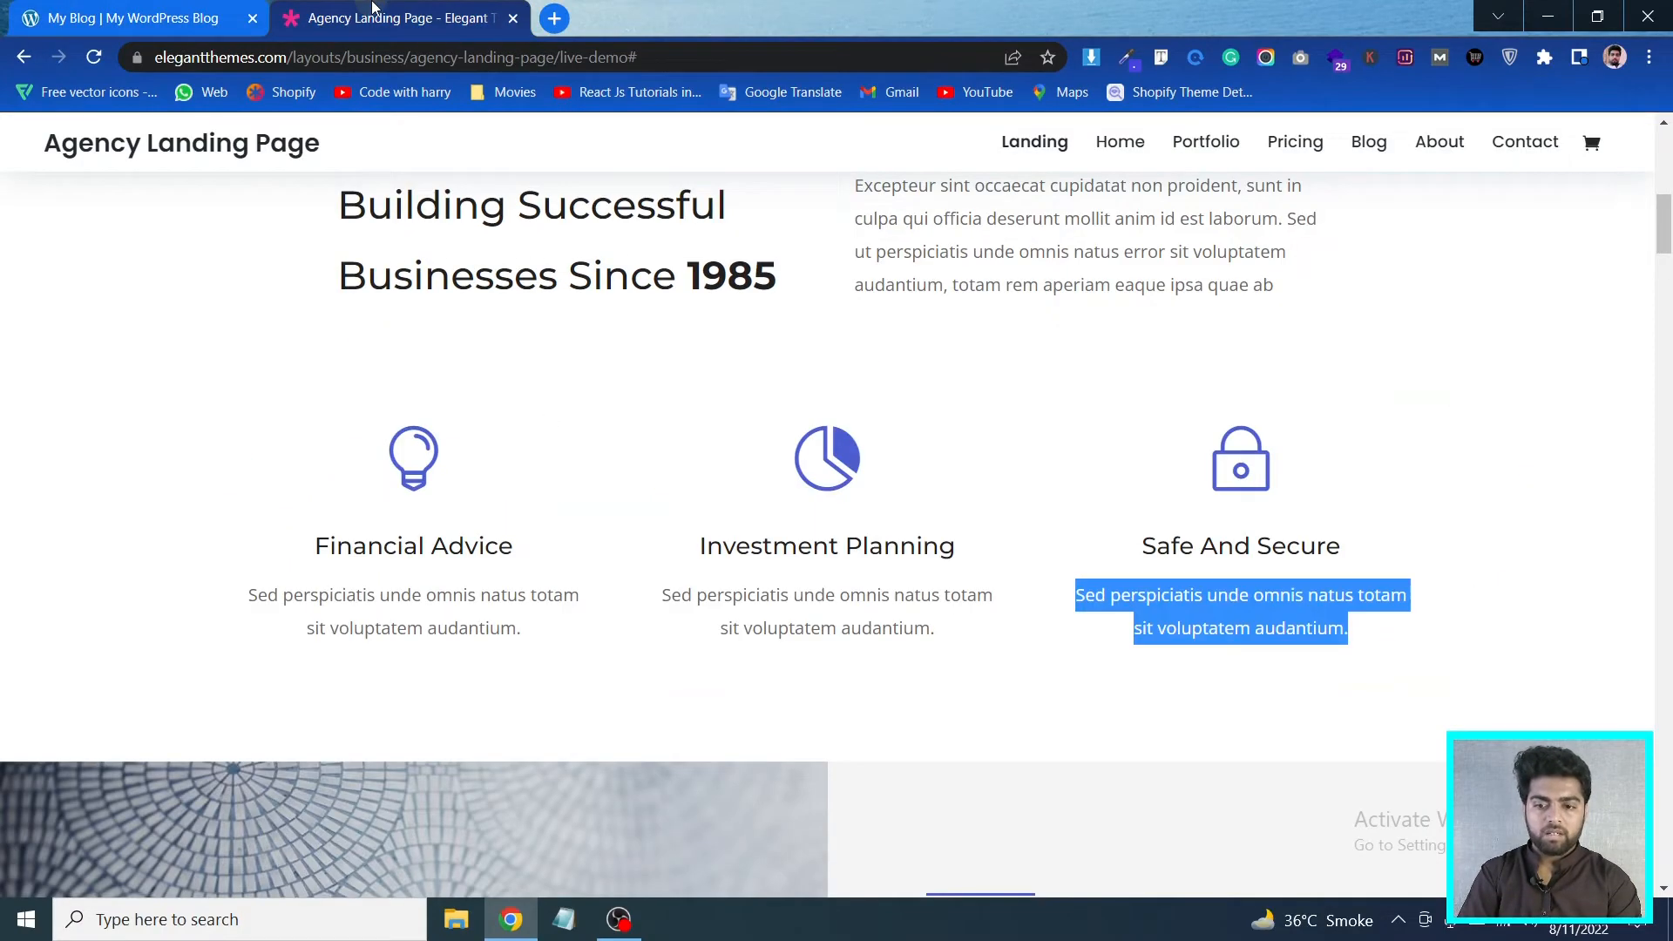
{"action": "left_click", "coordinate": [1126, 57]}
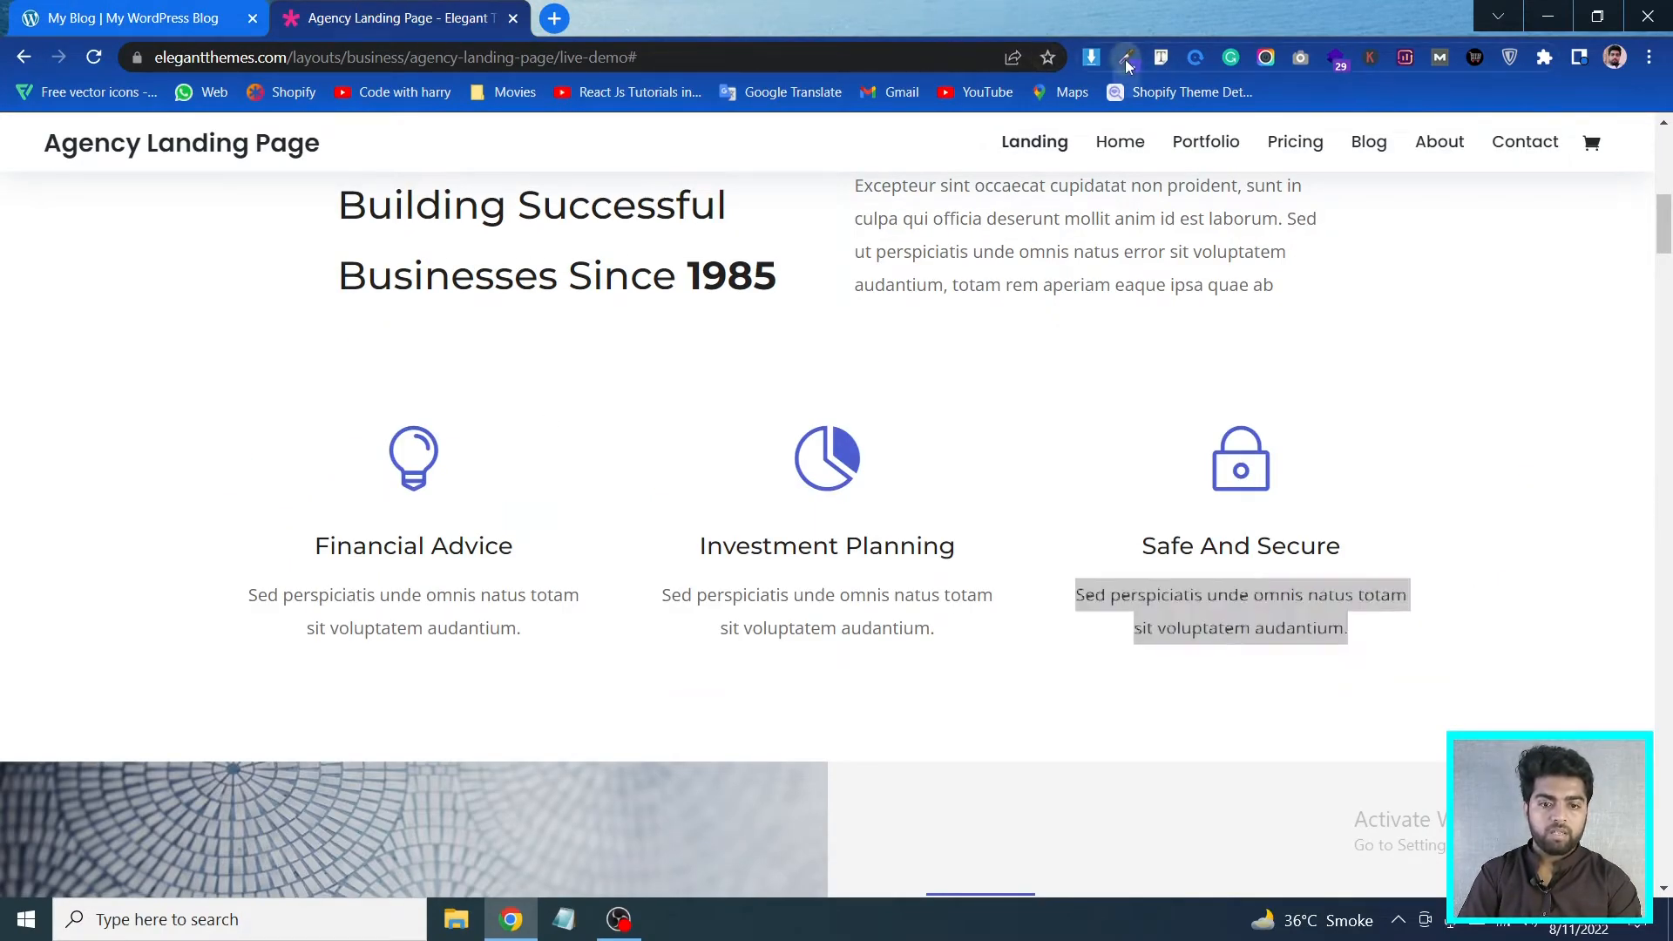
{"action": "left_click", "coordinate": [1081, 88]}
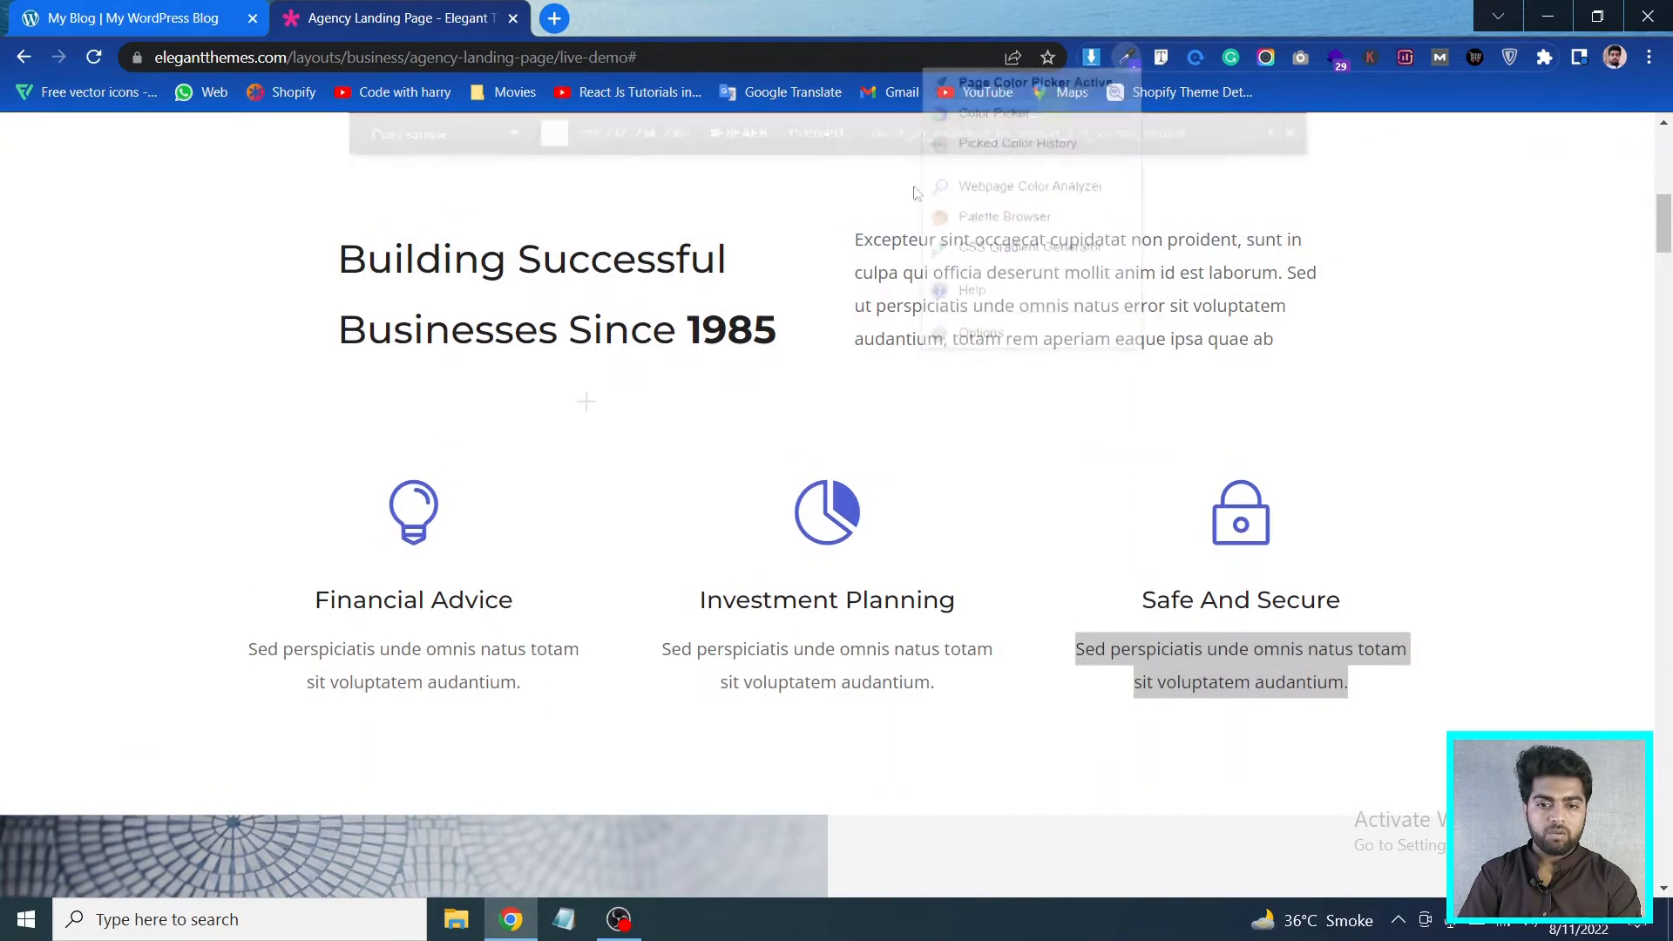
{"action": "left_click", "coordinate": [842, 501]}
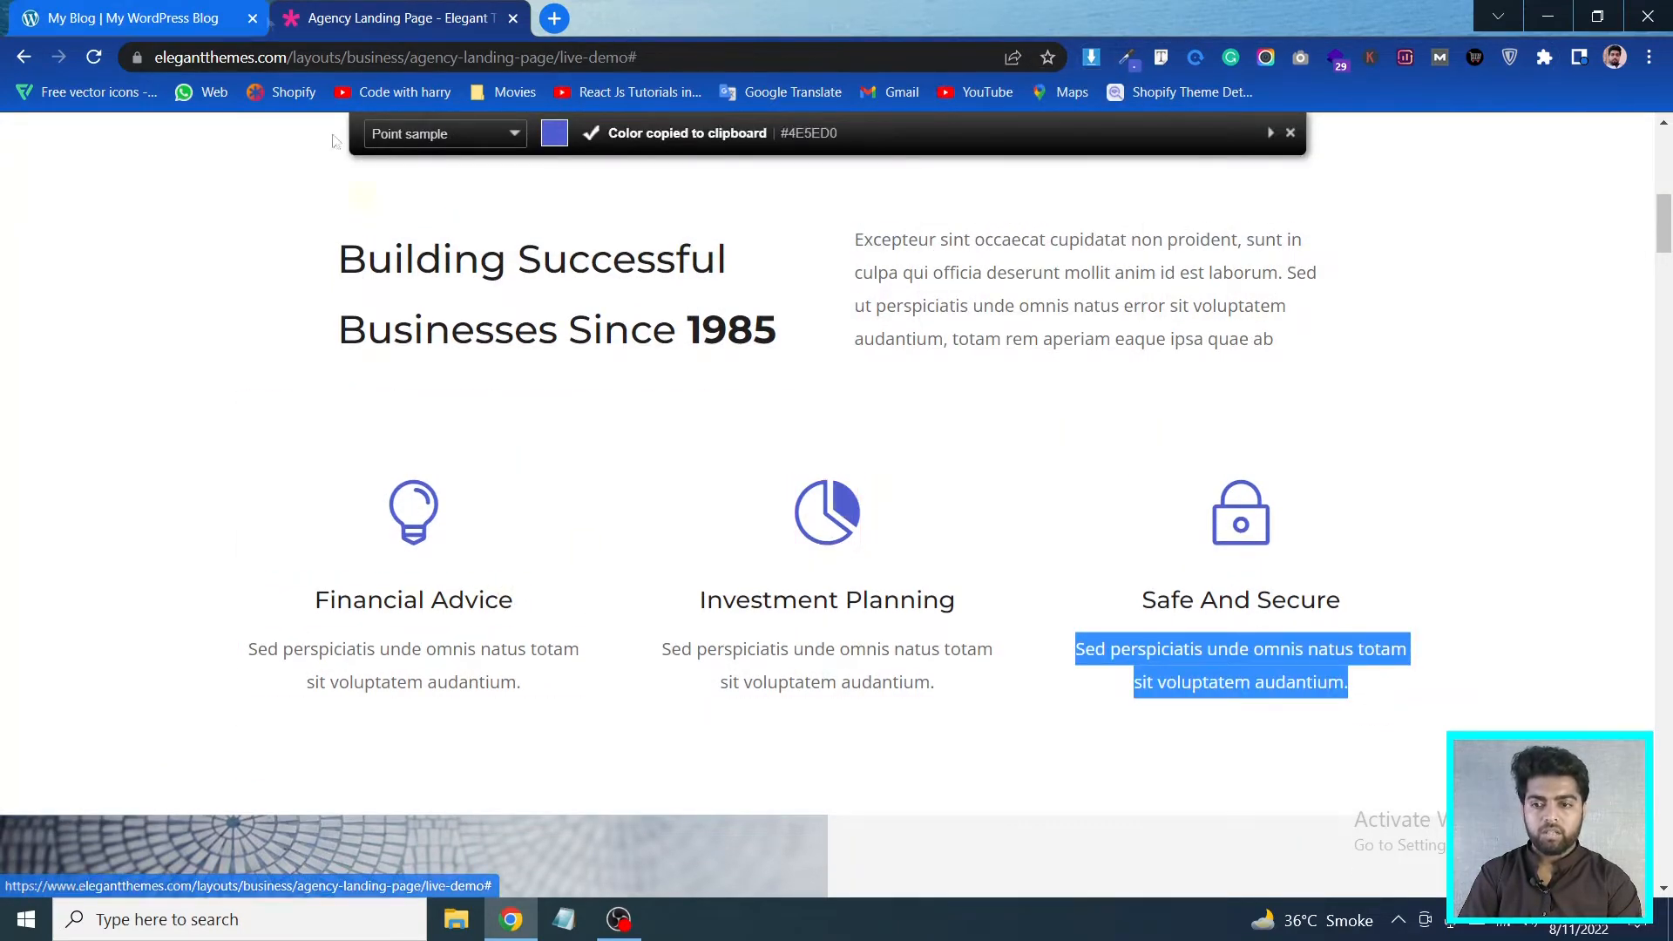
Switch back to the Divi page and set the Financial Advice blurb's icon color to the sampled #4E5ED0
{"action": "key", "text": "ctrl+shift+Tab"}
{"action": "left_click", "coordinate": [1143, 496]}
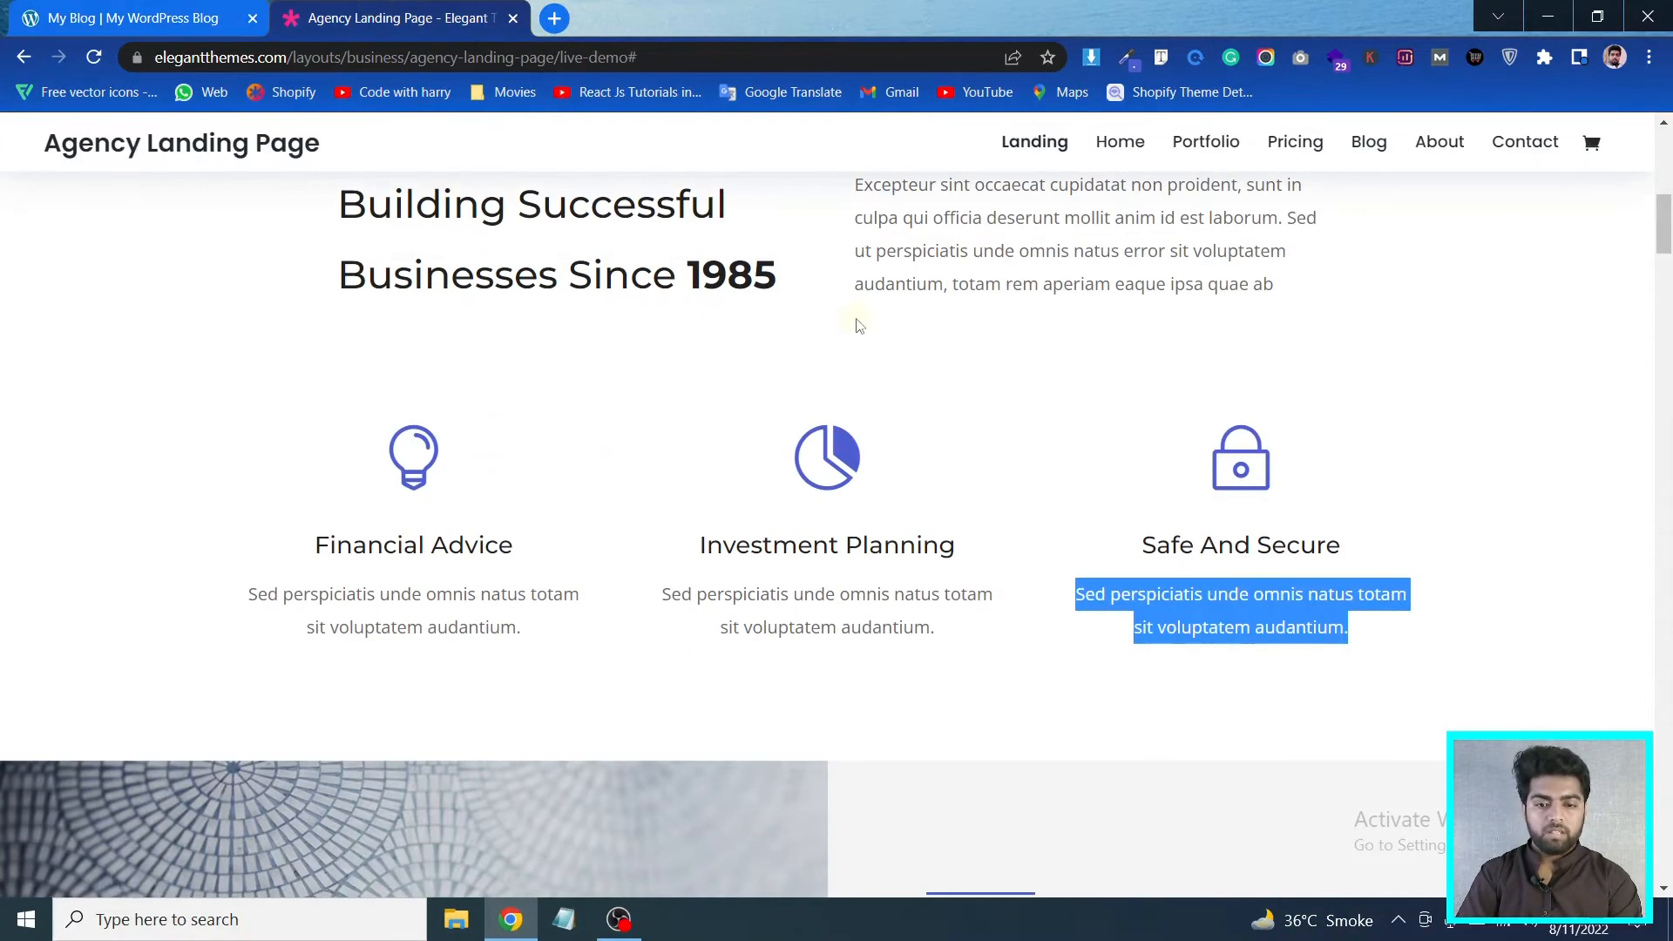
Inspect the demo's Financial Advice title with Font Finder for its font and size, close the inspector and return to the Divi page
{"action": "left_click", "coordinate": [858, 325]}
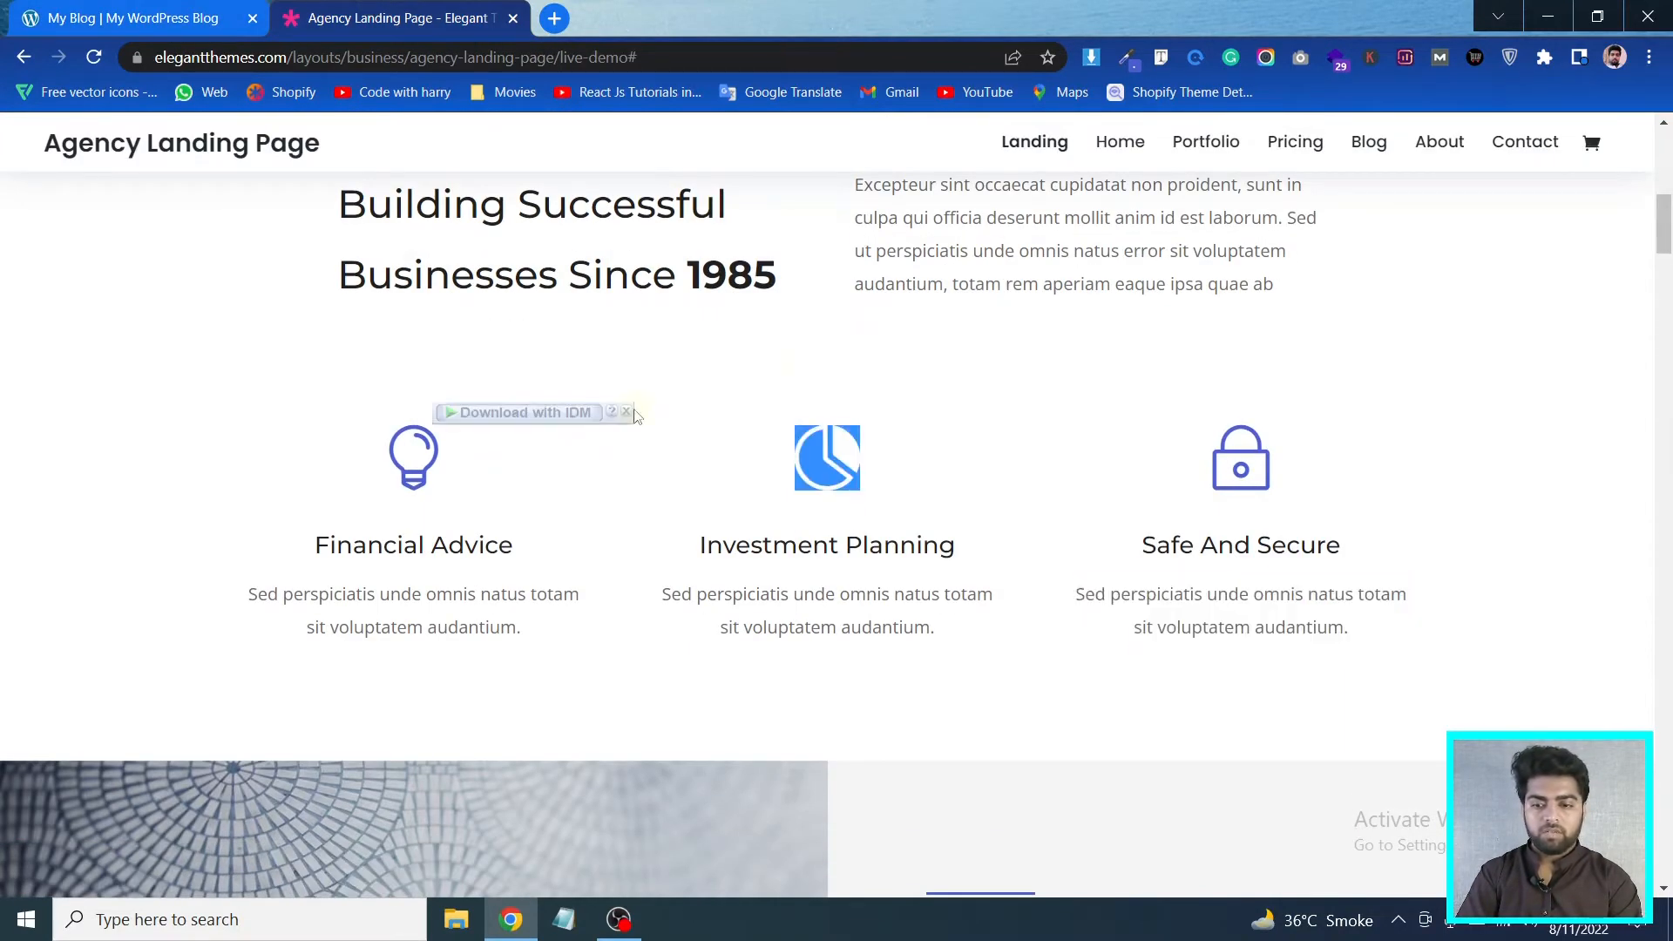
{"action": "left_click", "coordinate": [1131, 52]}
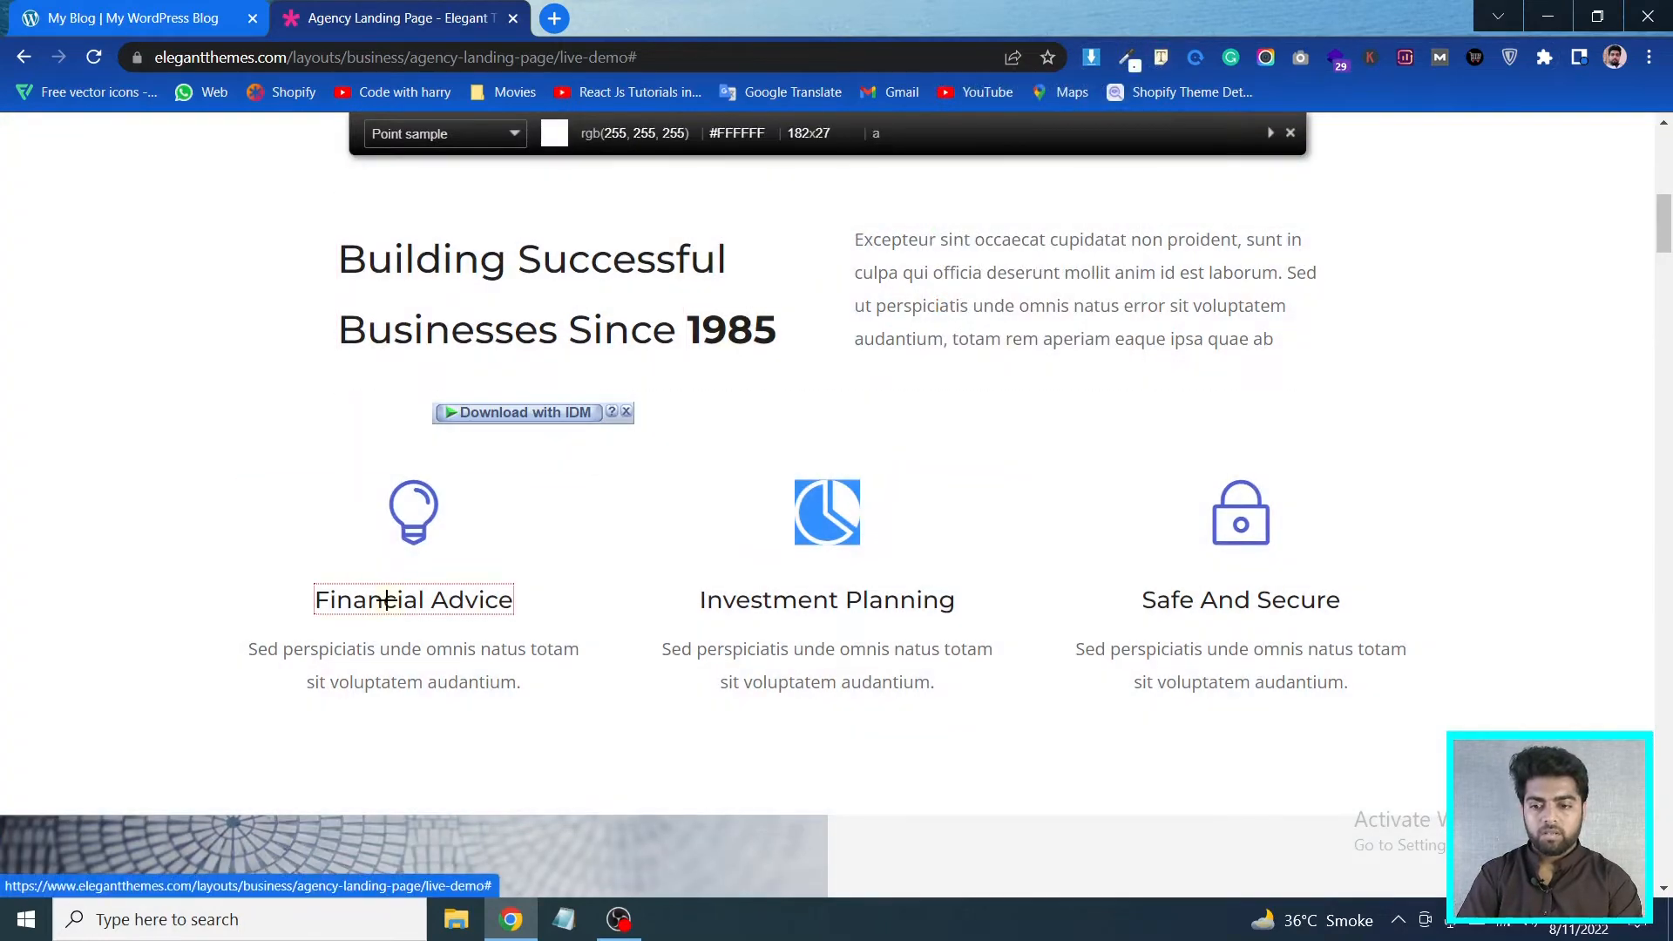
{"action": "left_click", "coordinate": [1161, 57]}
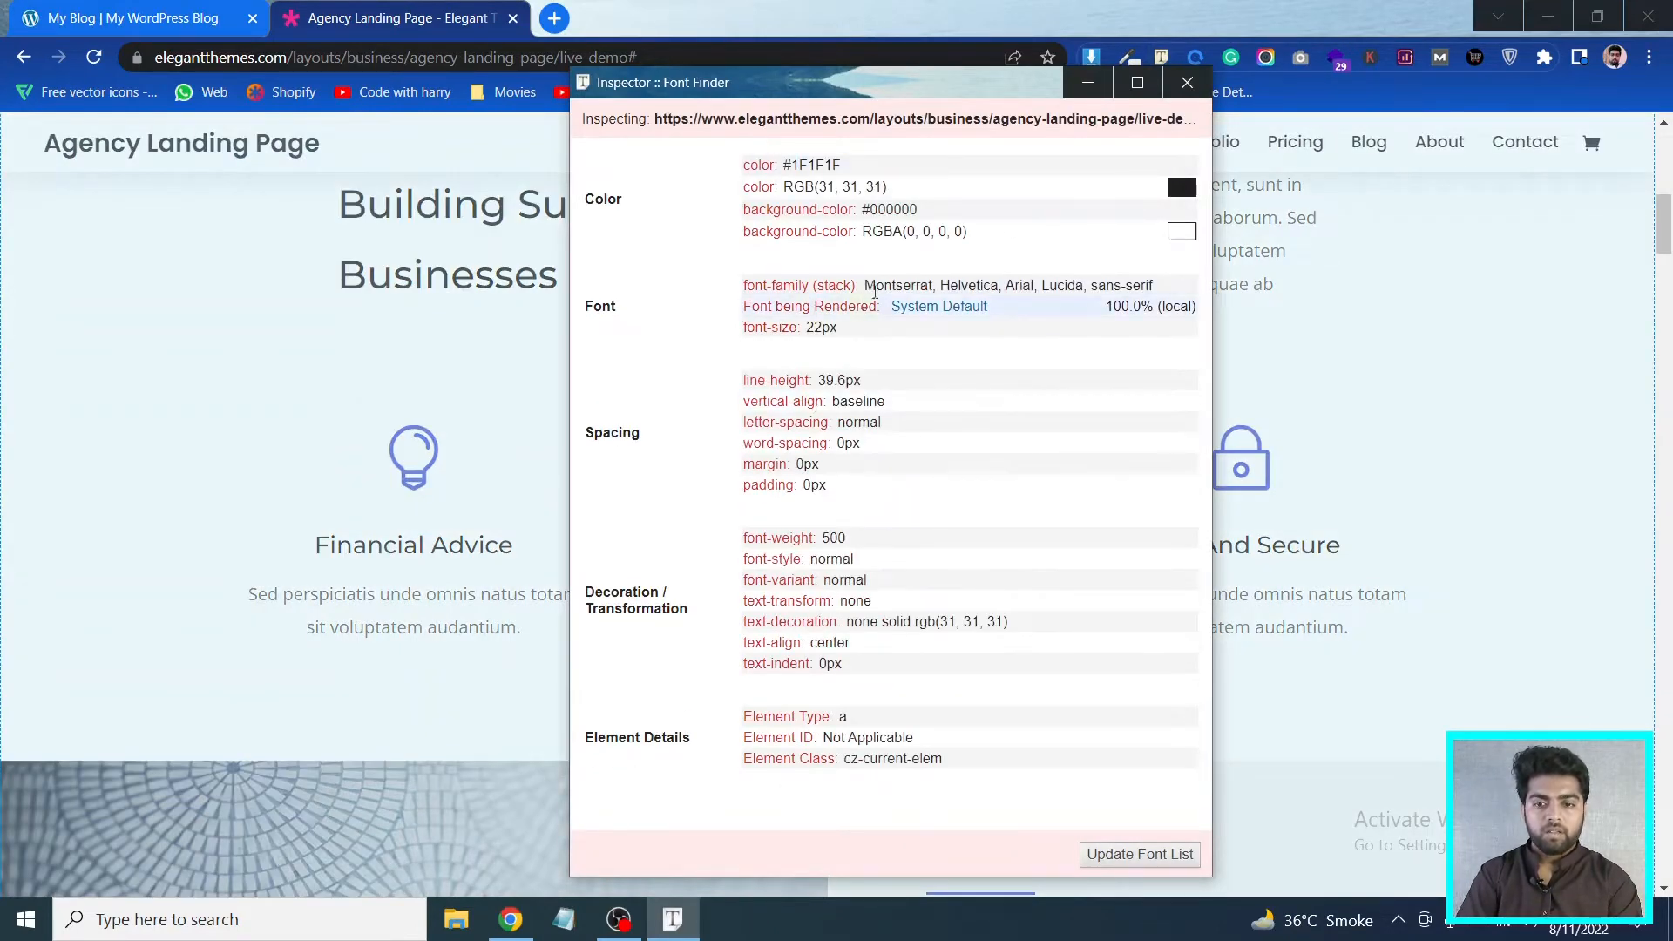
{"action": "left_click", "coordinate": [1185, 87]}
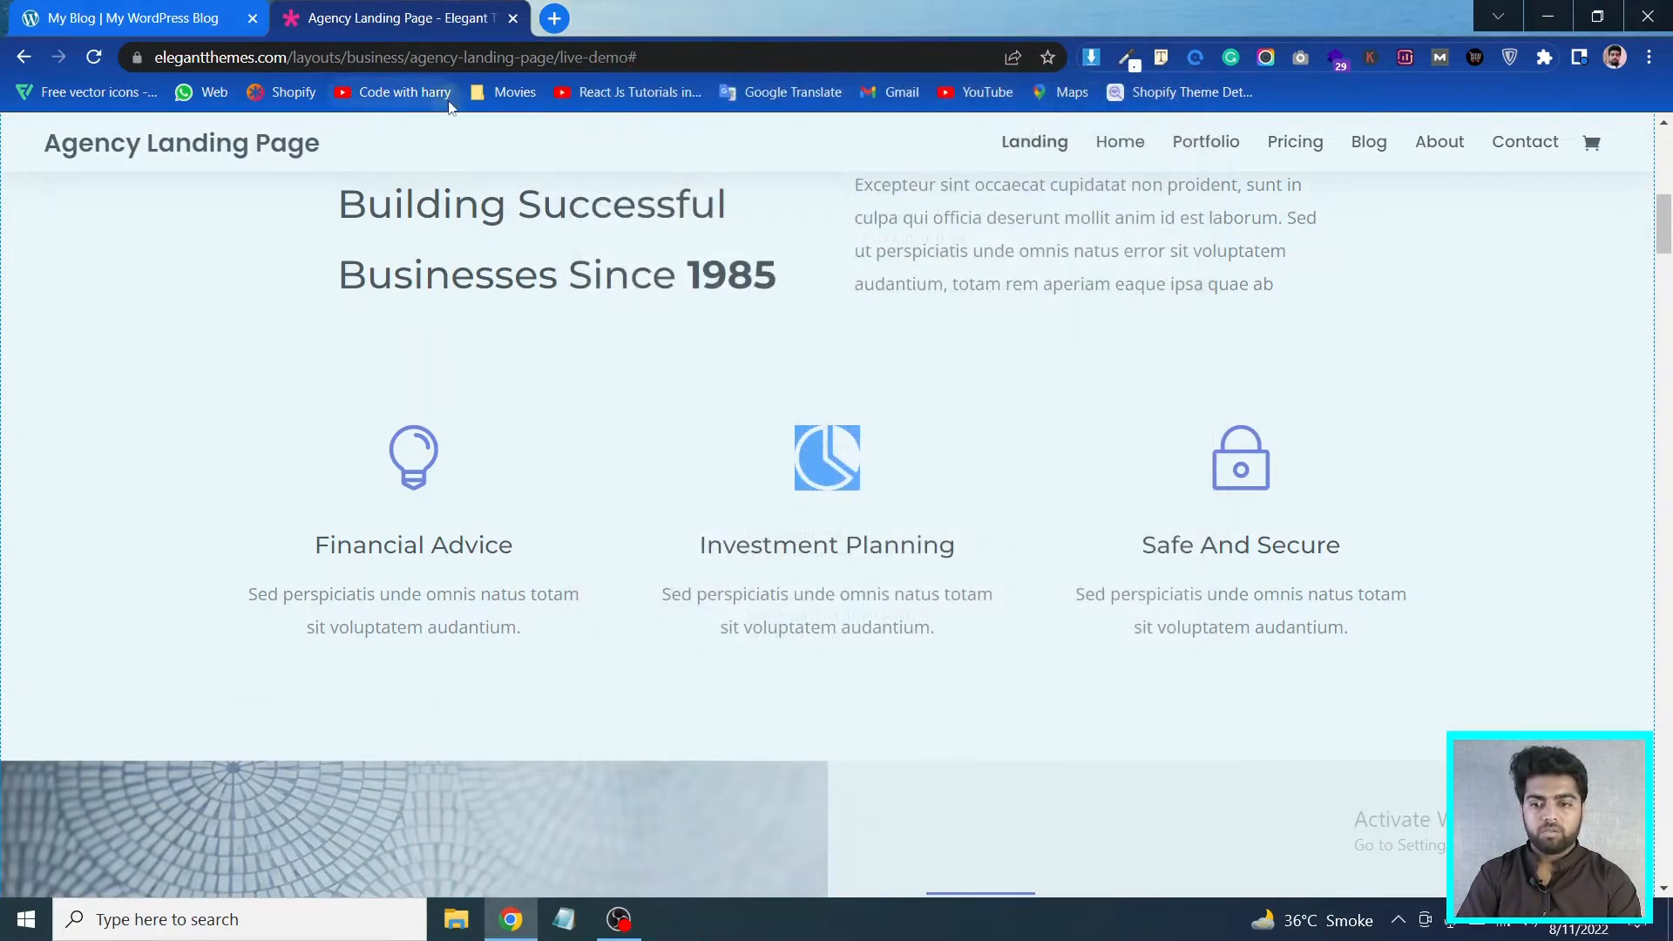
{"action": "left_click", "coordinate": [131, 17]}
{"action": "left_click", "coordinate": [383, 18]}
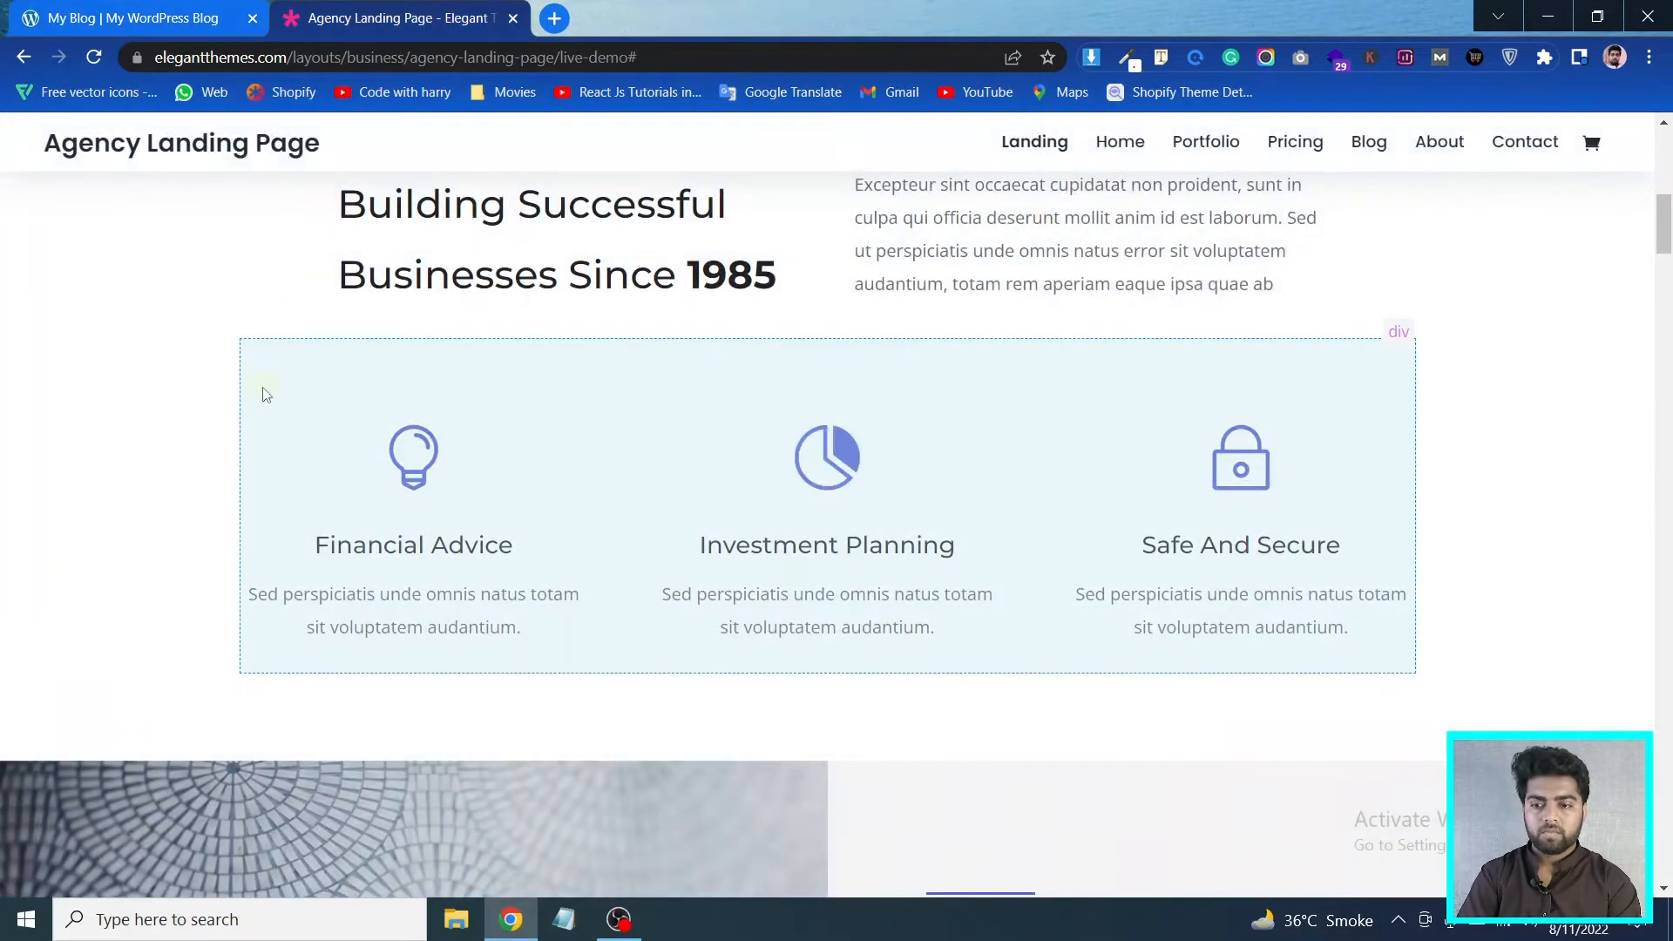
{"action": "left_click", "coordinate": [165, 349]}
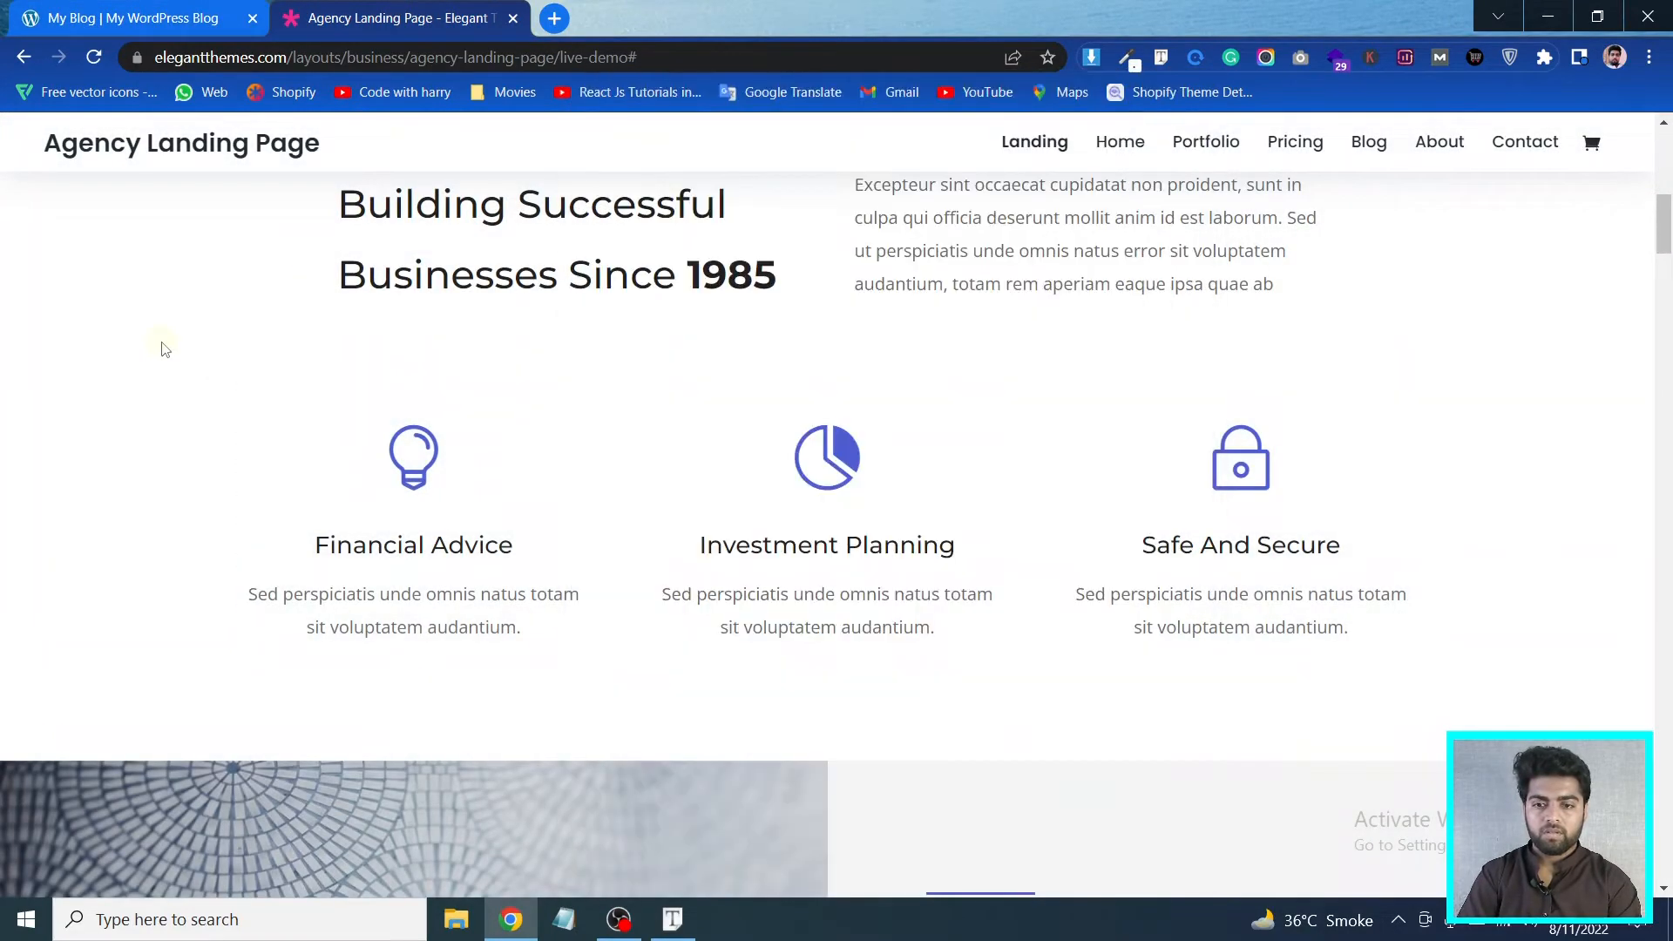
{"action": "left_click", "coordinate": [122, 18]}
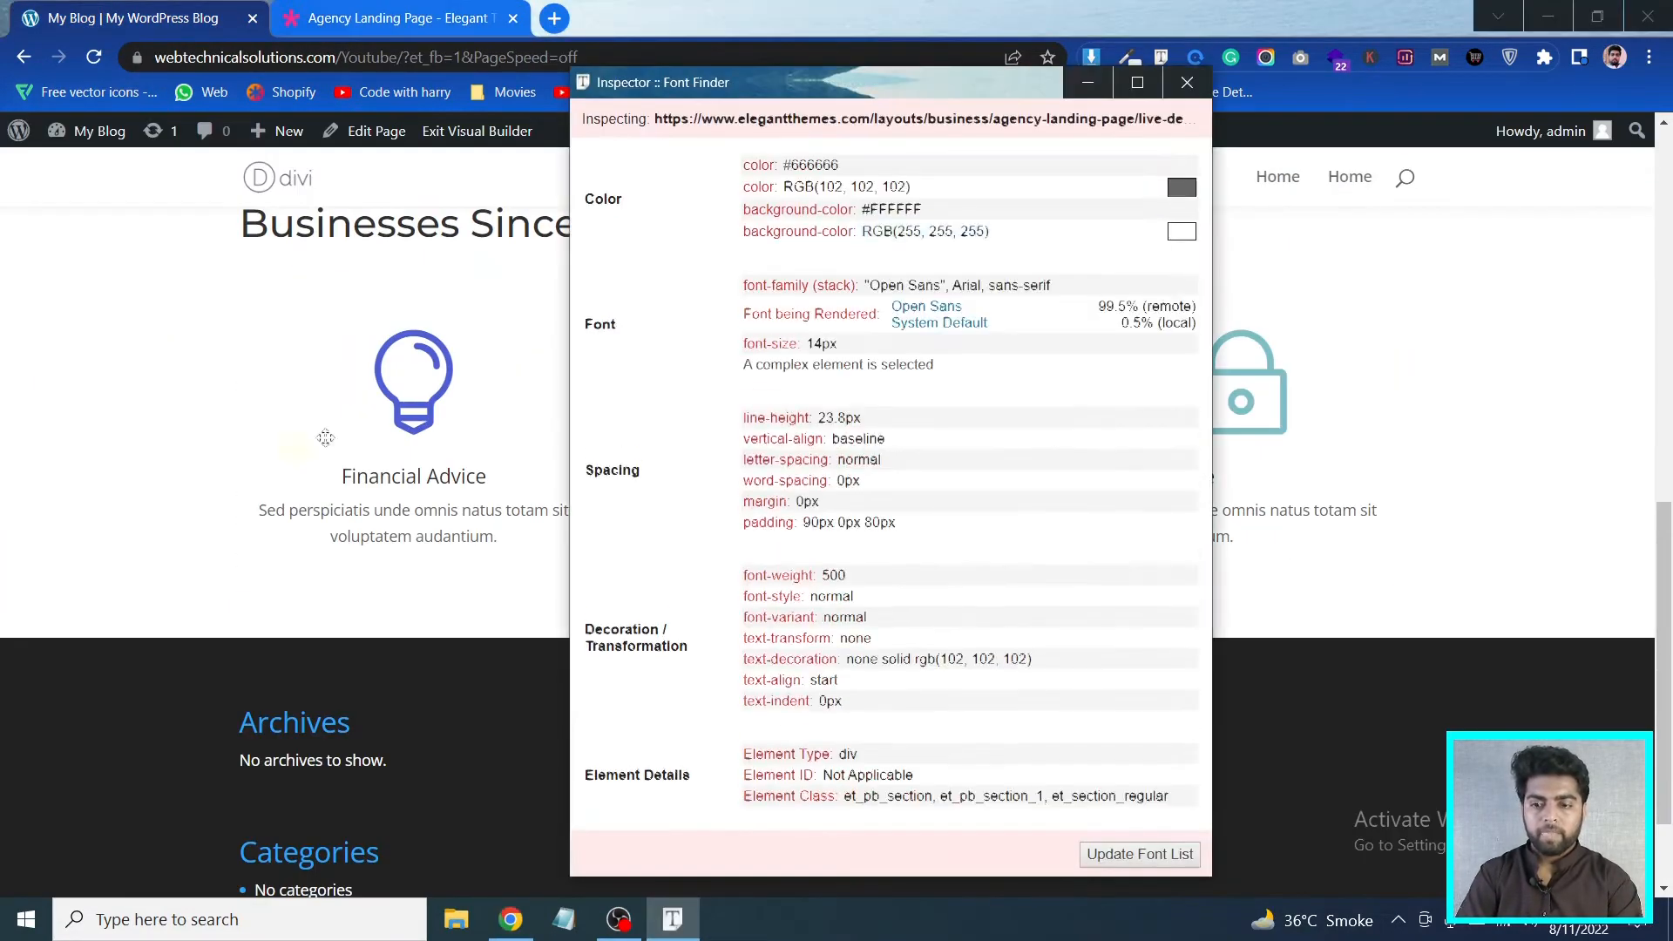
{"action": "left_click", "coordinate": [1187, 82]}
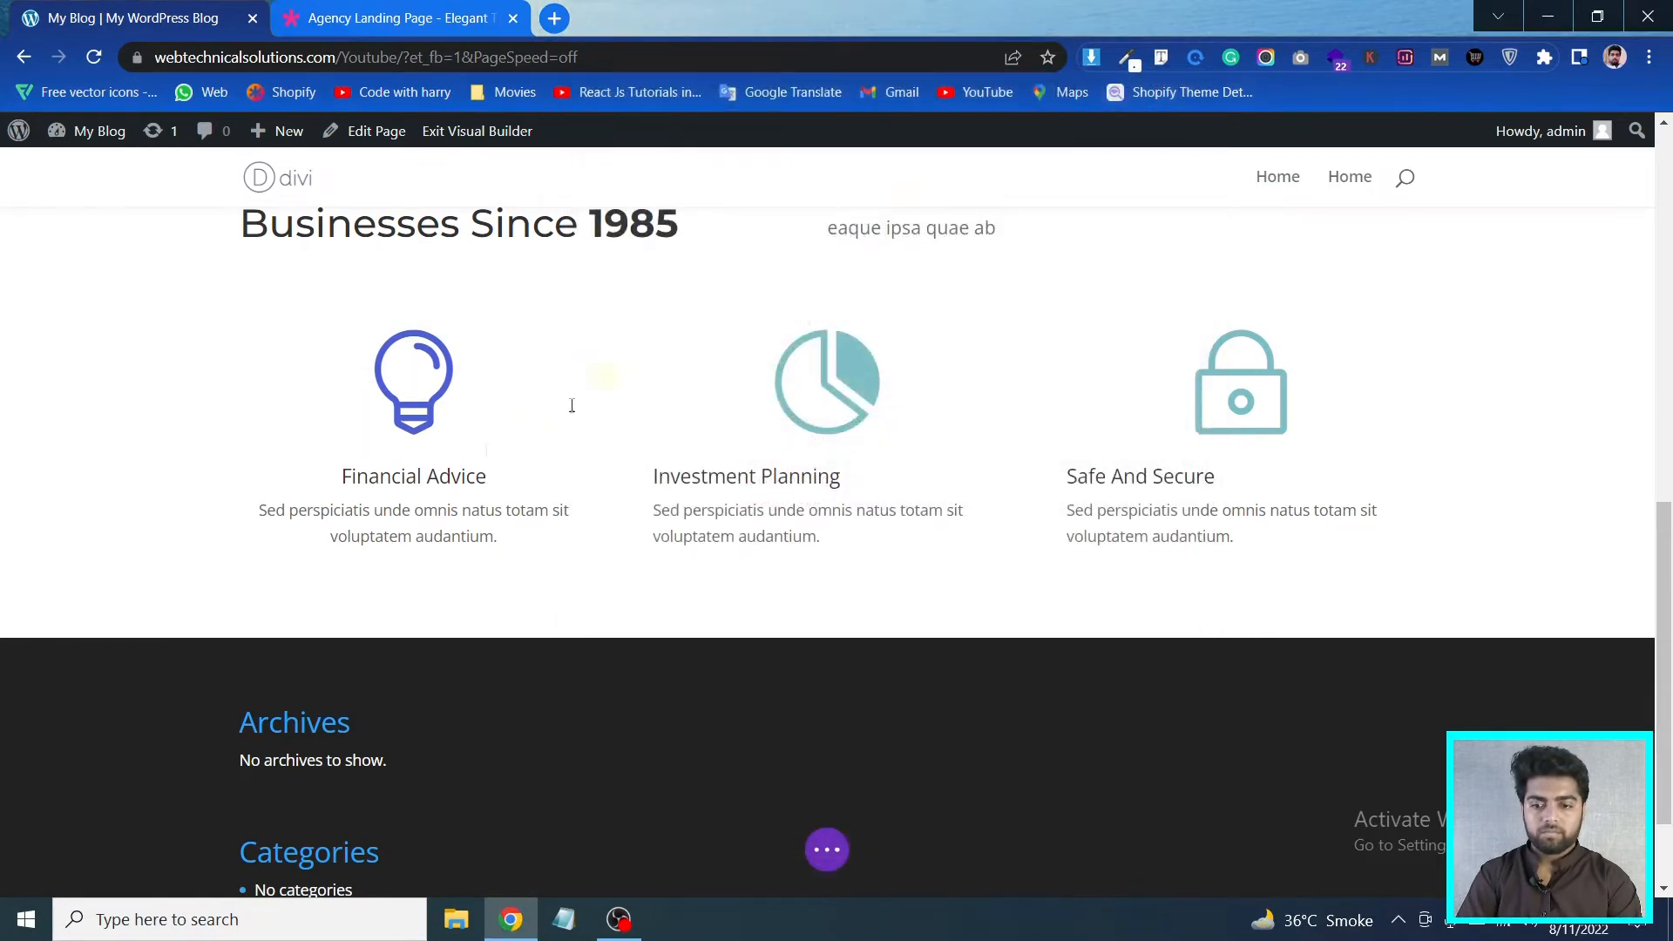
Set the Financial Advice blurb's title font to Montserrat
{"action": "left_click", "coordinate": [375, 386]}
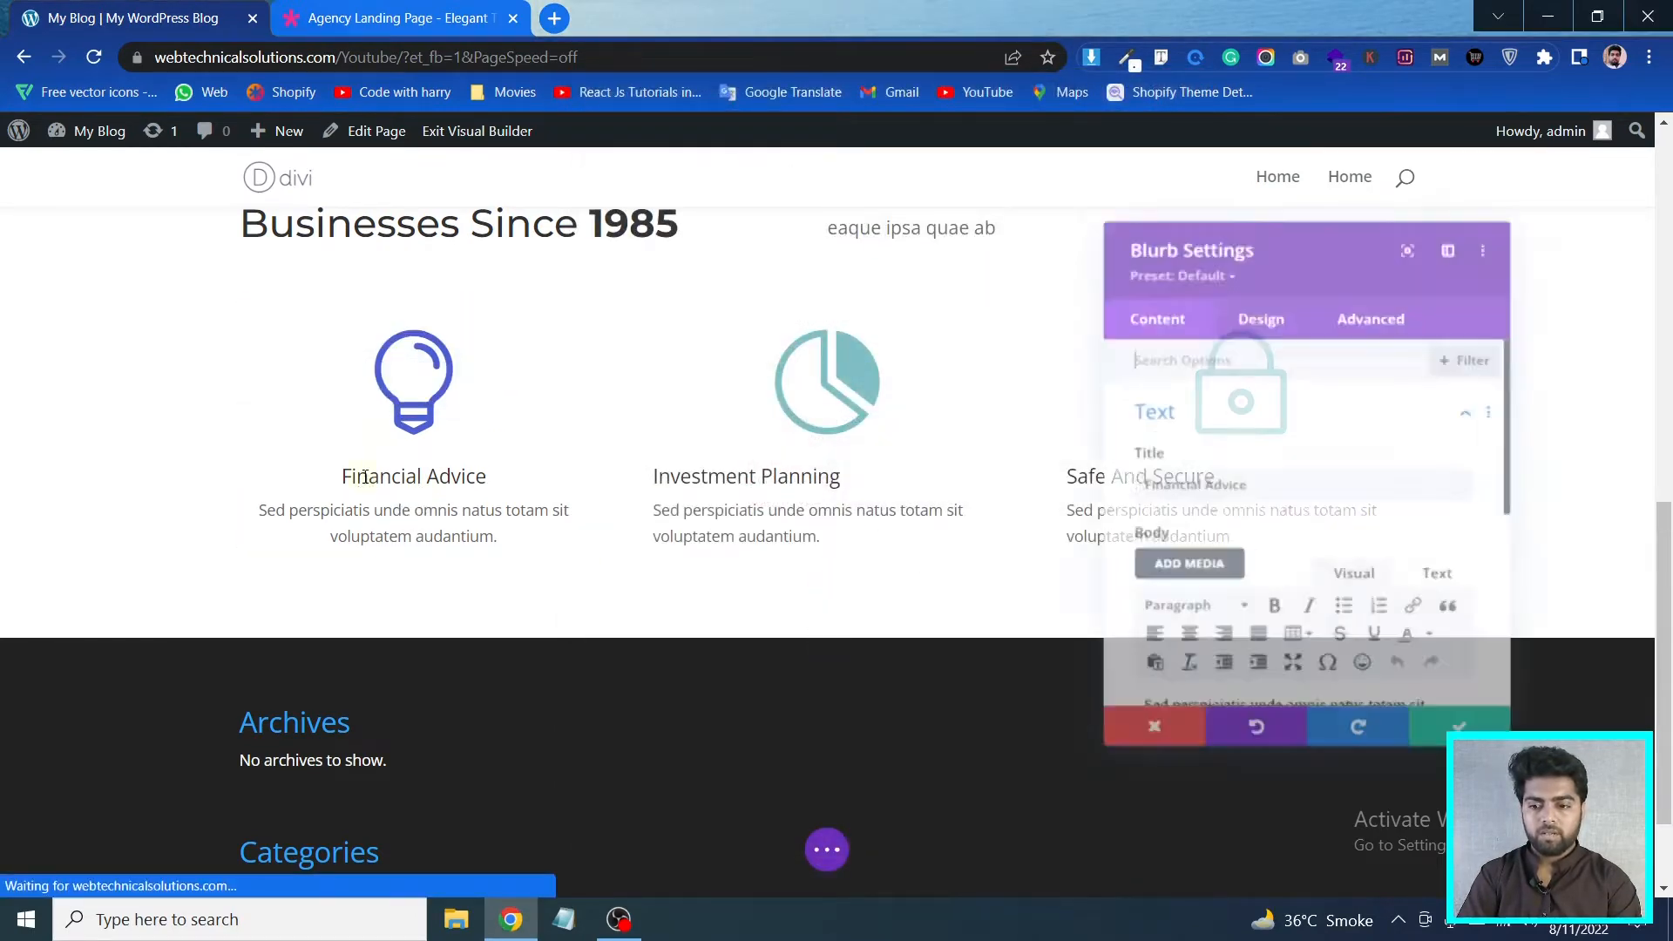
{"action": "left_click", "coordinate": [1258, 308]}
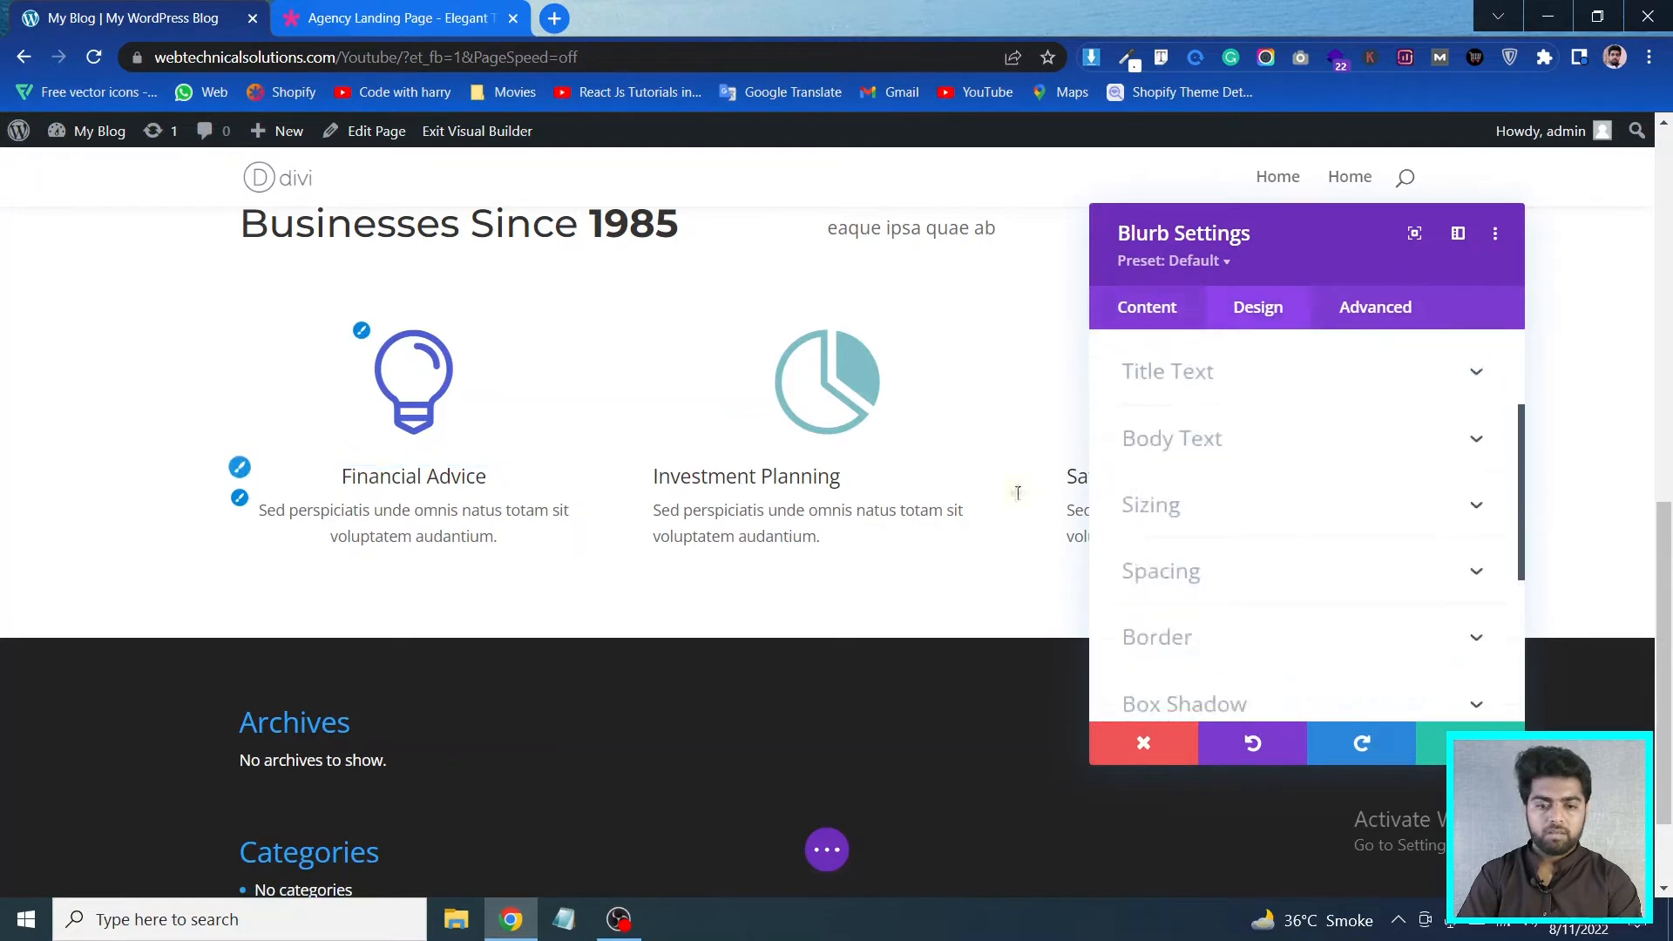
{"action": "left_click", "coordinate": [1168, 370]}
{"action": "left_click", "coordinate": [1304, 522]}
{"action": "type", "text": "mon"}
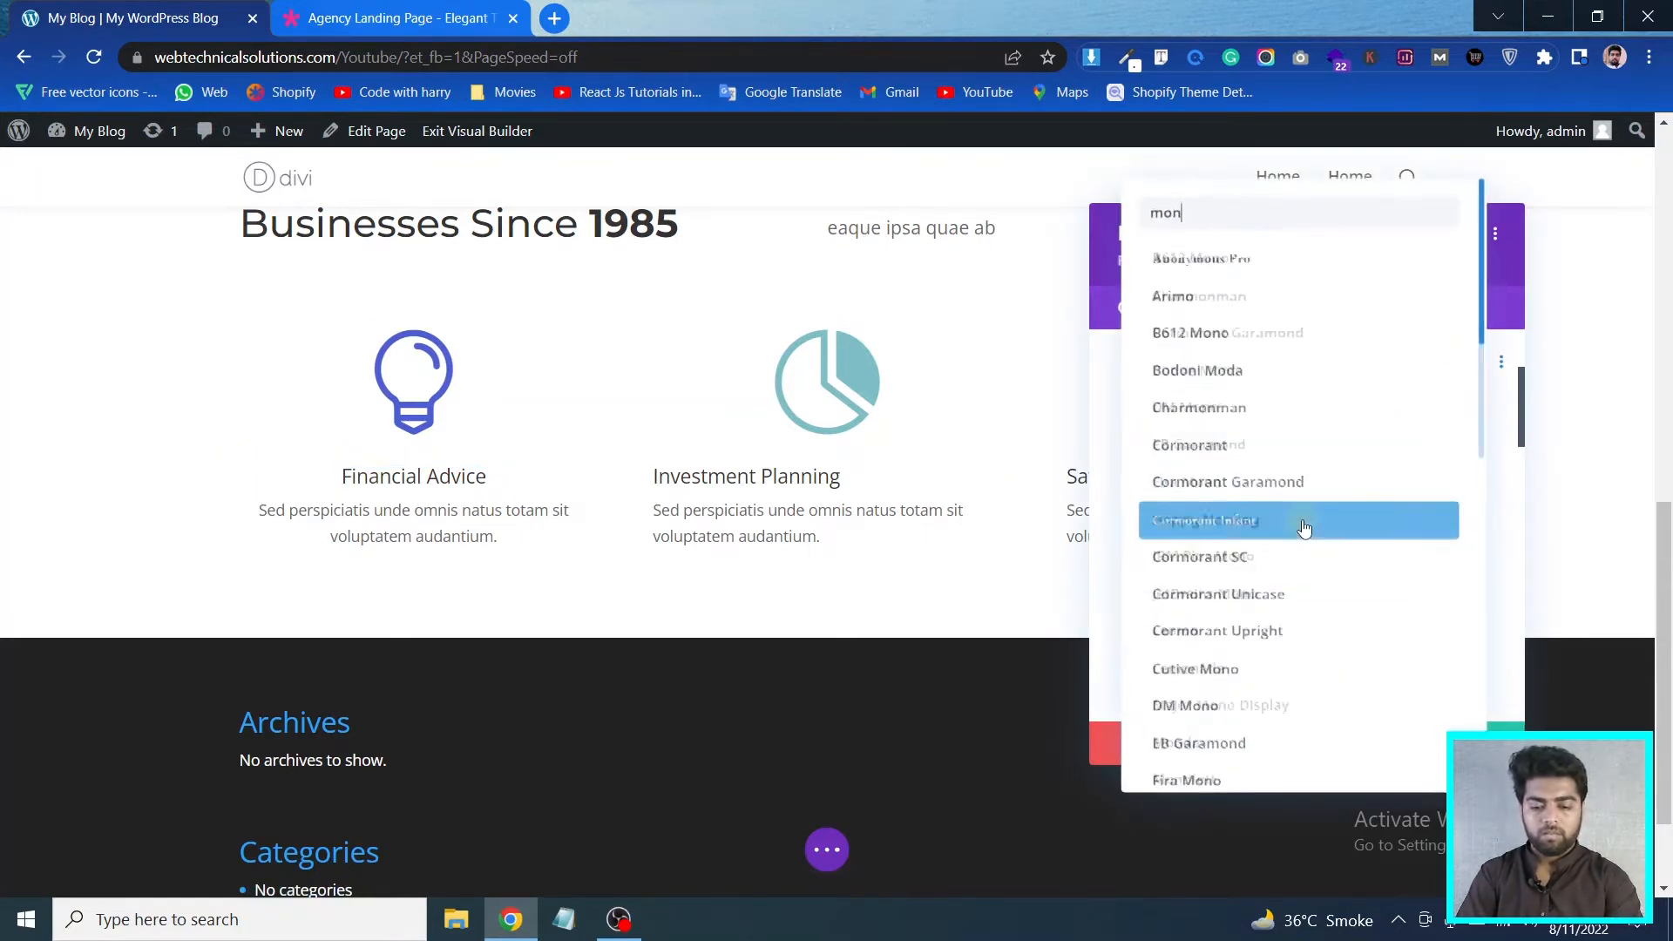
{"action": "type", "text": "t"}
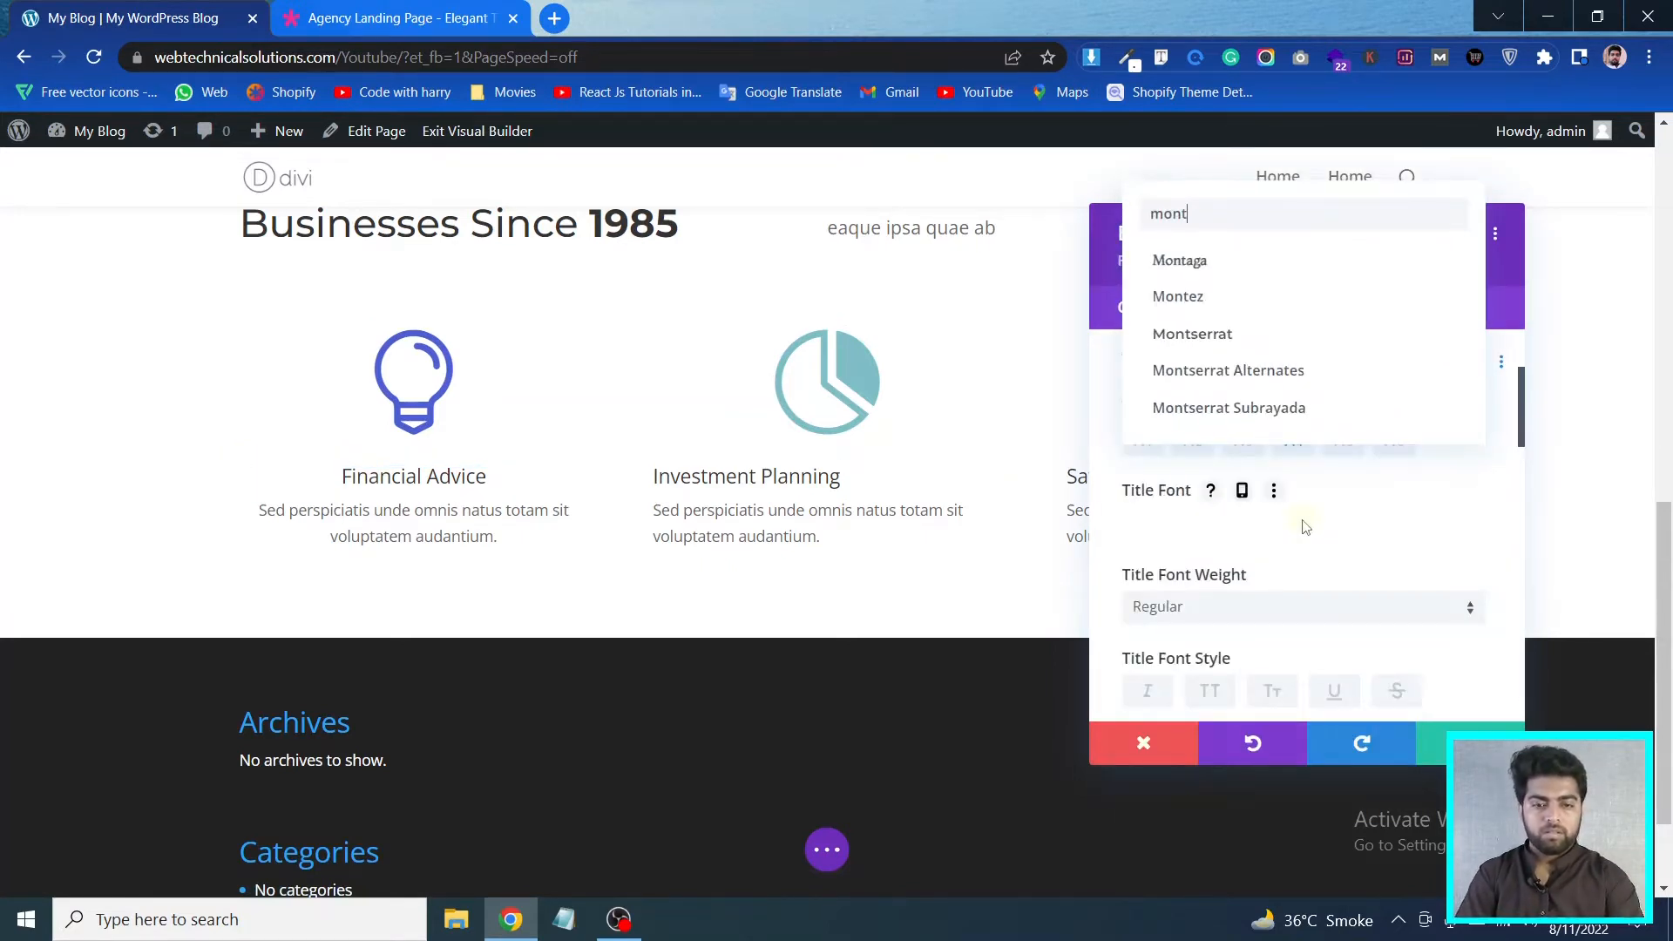
{"action": "left_click", "coordinate": [1223, 331]}
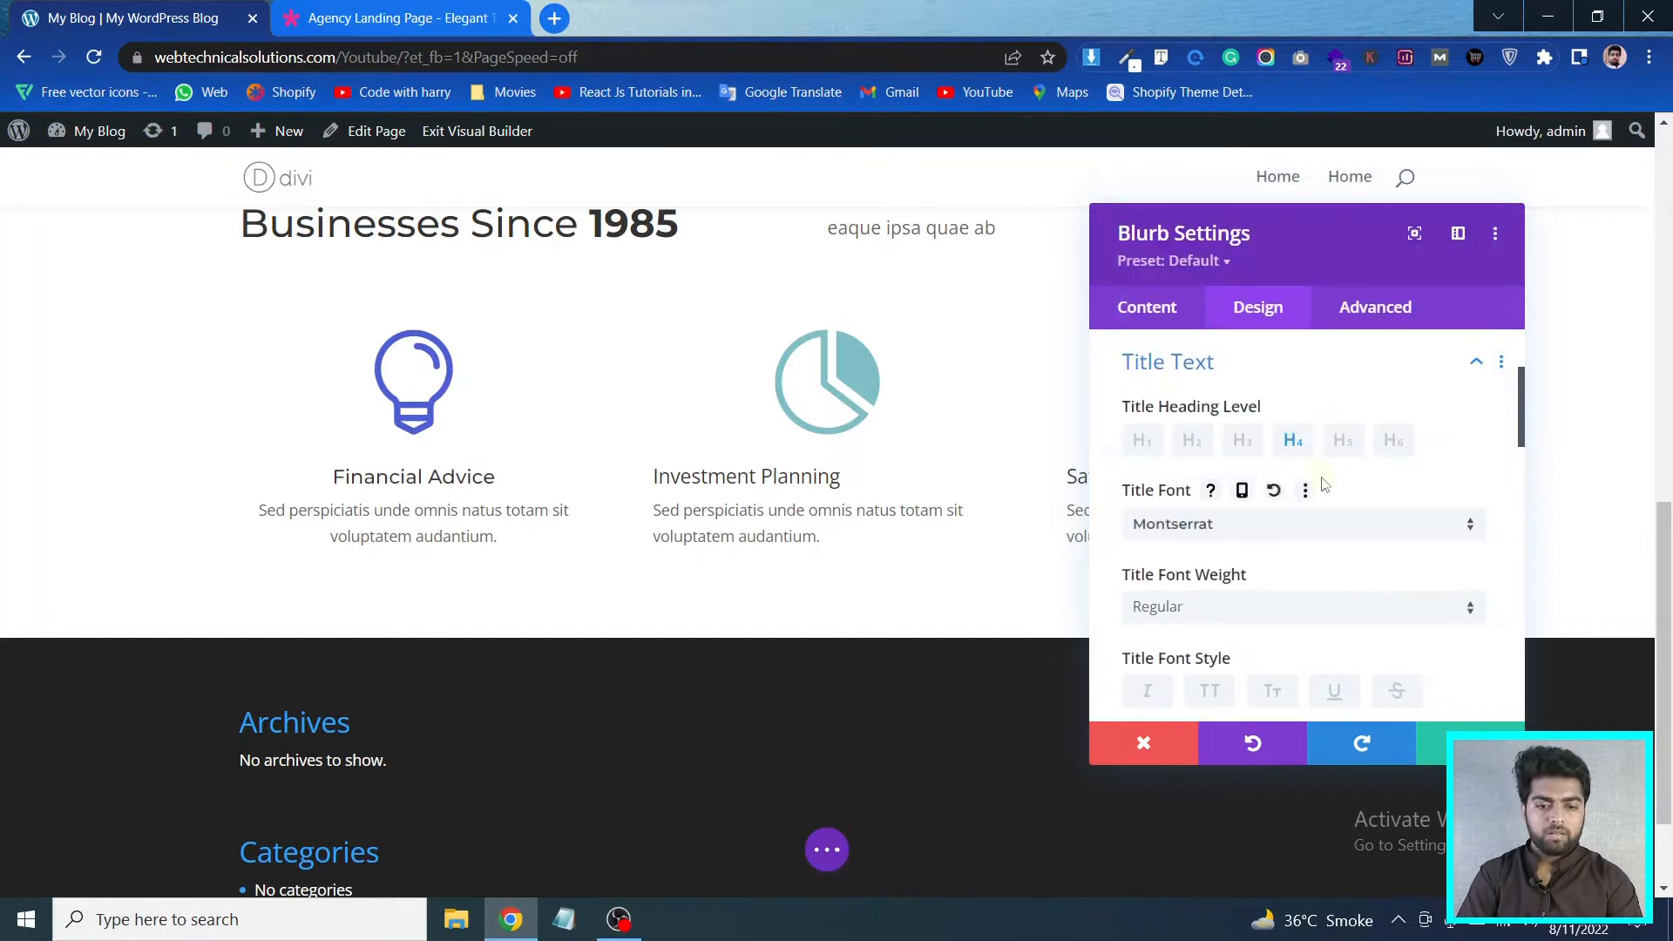
Set the Financial Advice blurb's title text size to 20px and save the module
{"action": "scroll", "coordinate": [1318, 481], "scroll_direction": "down", "scroll_amount": 4}
{"action": "left_click", "coordinate": [1478, 669]}
{"action": "left_click", "coordinate": [1479, 671]}
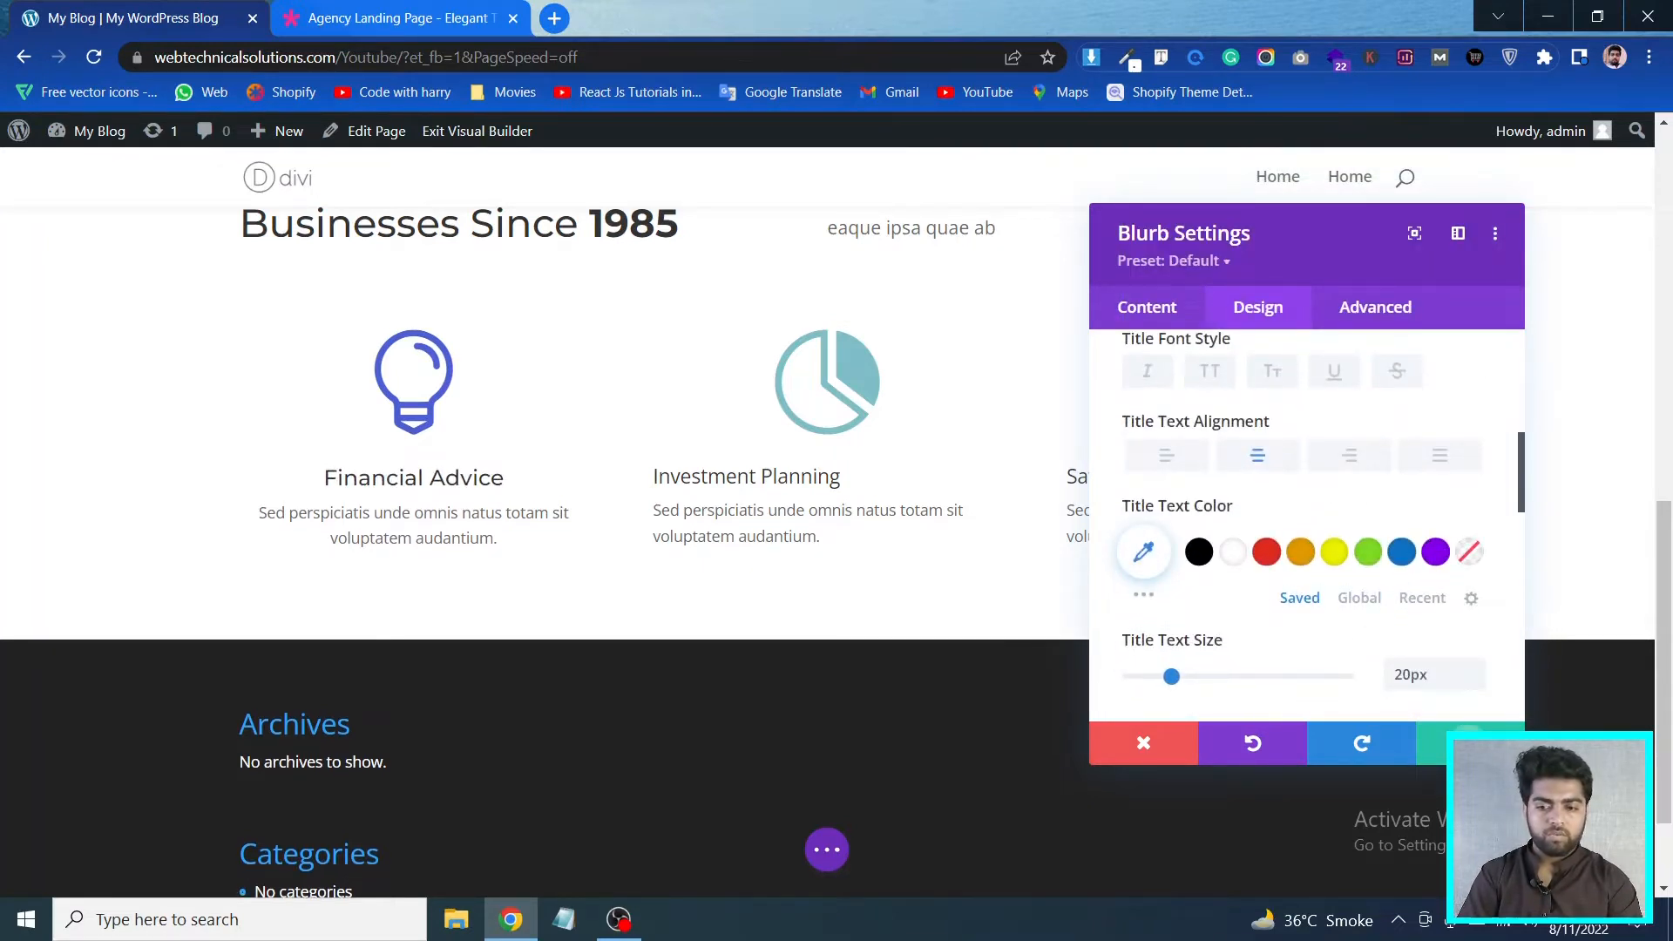
{"action": "left_click", "coordinate": [1470, 743]}
Compare the blurb with the demo, reopen the Financial Advice blurb's settings and set its body font to Open Sans
{"action": "left_click", "coordinate": [422, 10]}
{"action": "left_click", "coordinate": [177, 12]}
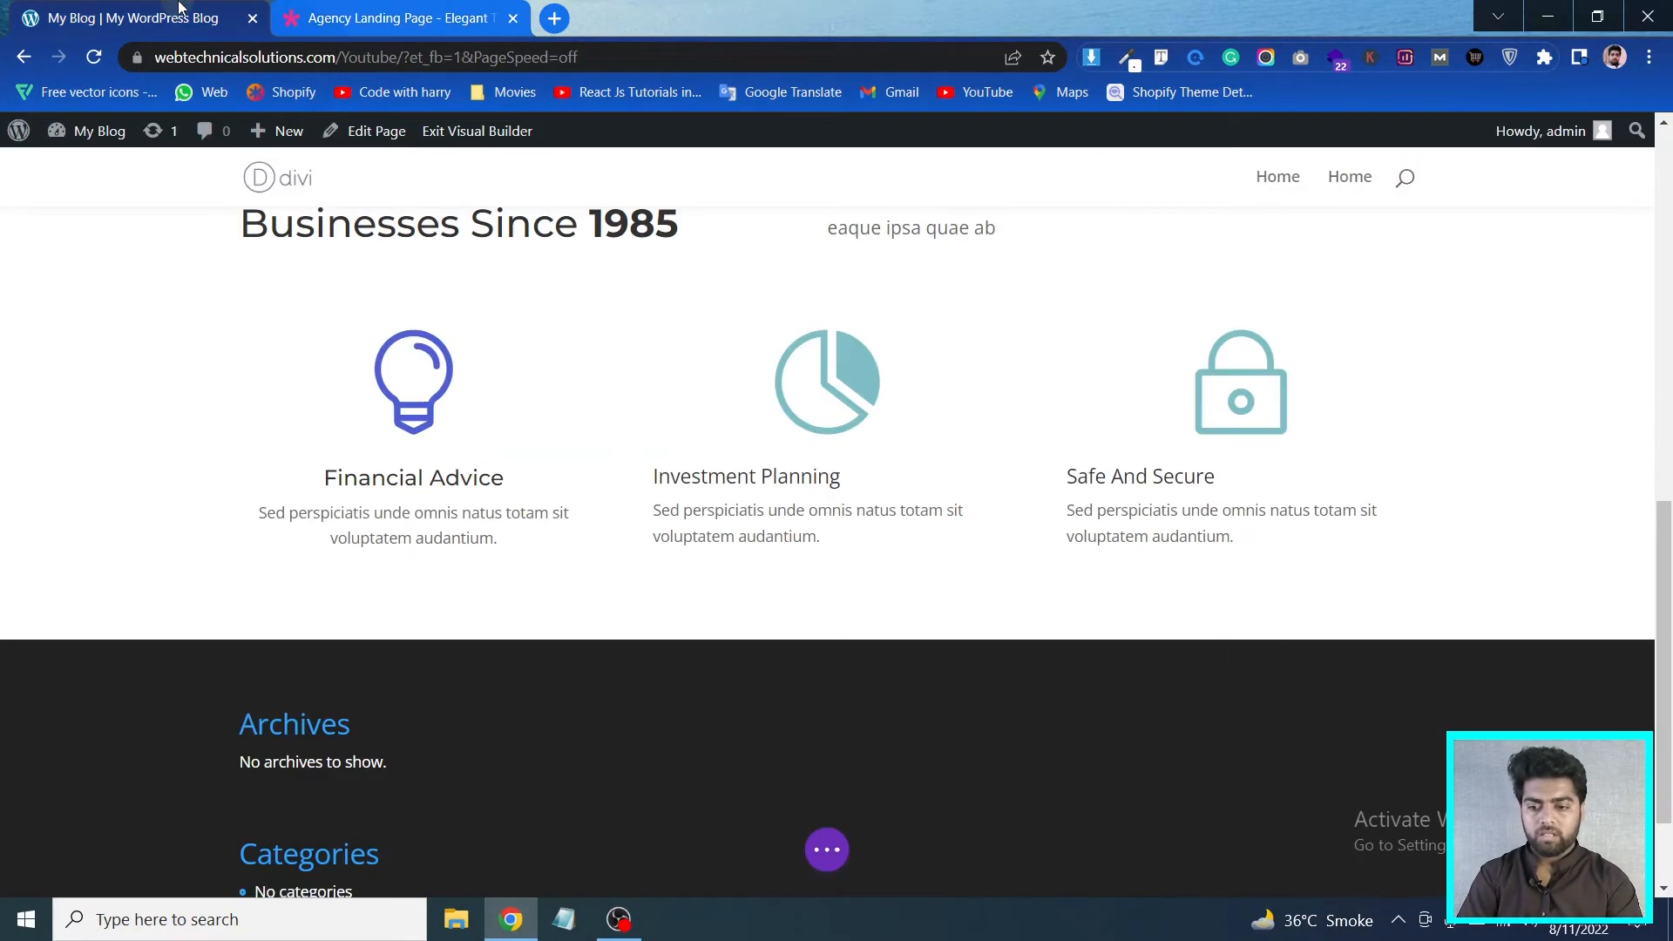
{"action": "left_click", "coordinate": [375, 385]}
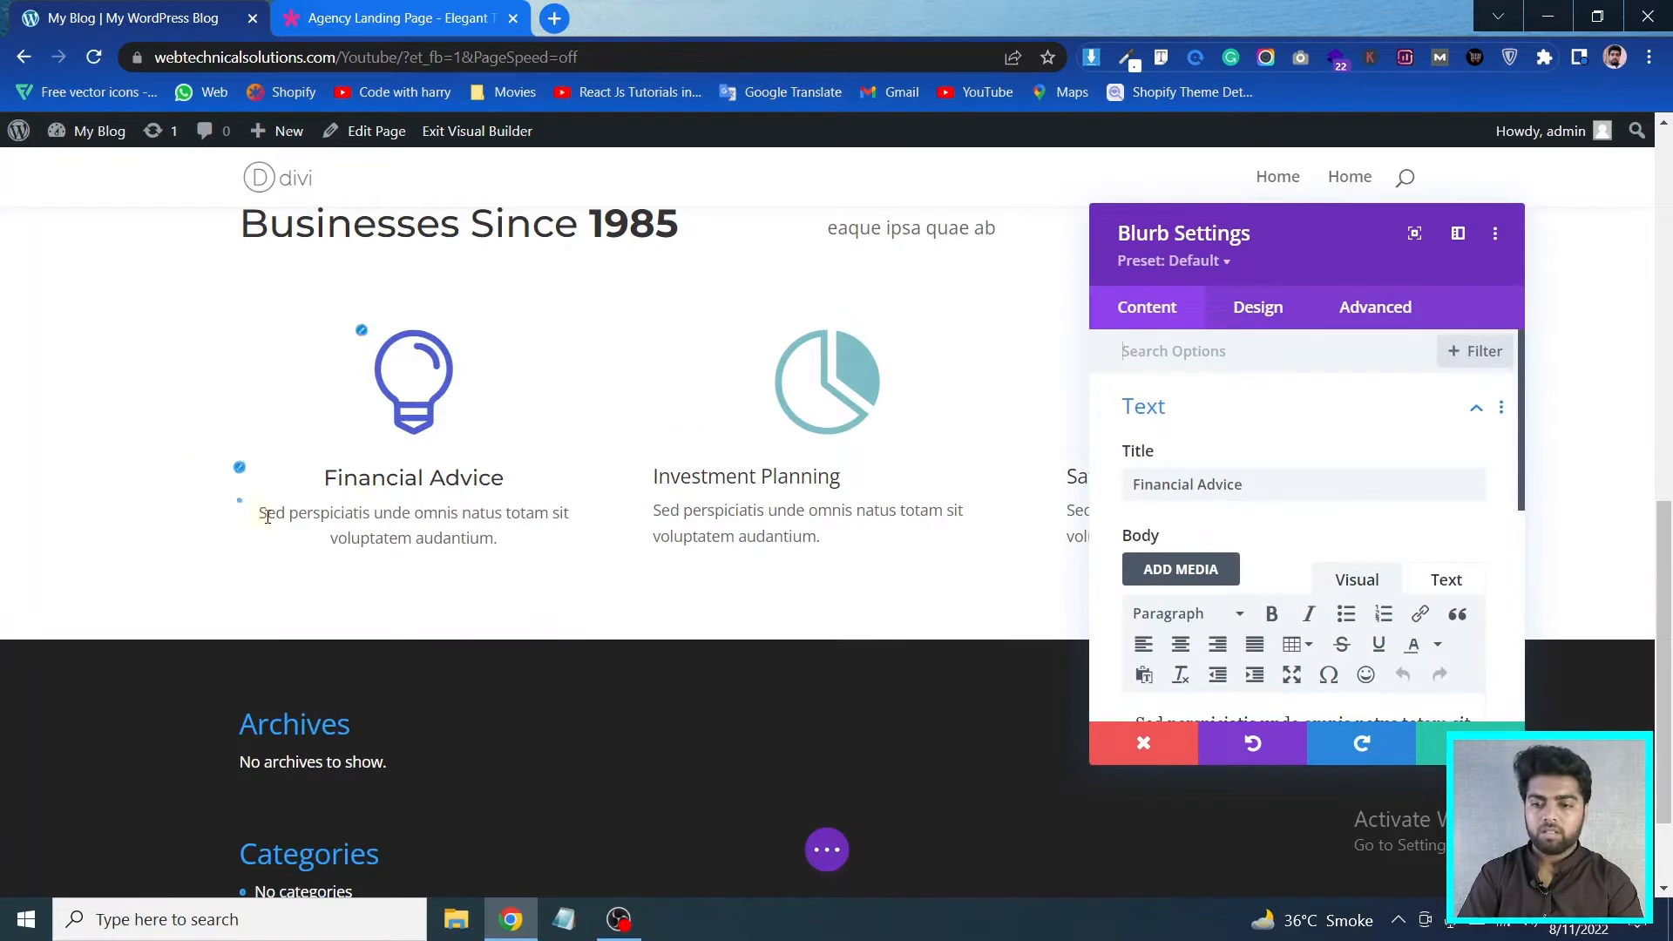
{"action": "left_click", "coordinate": [414, 524]}
{"action": "scroll", "coordinate": [1277, 454], "scroll_direction": "down", "scroll_amount": 3}
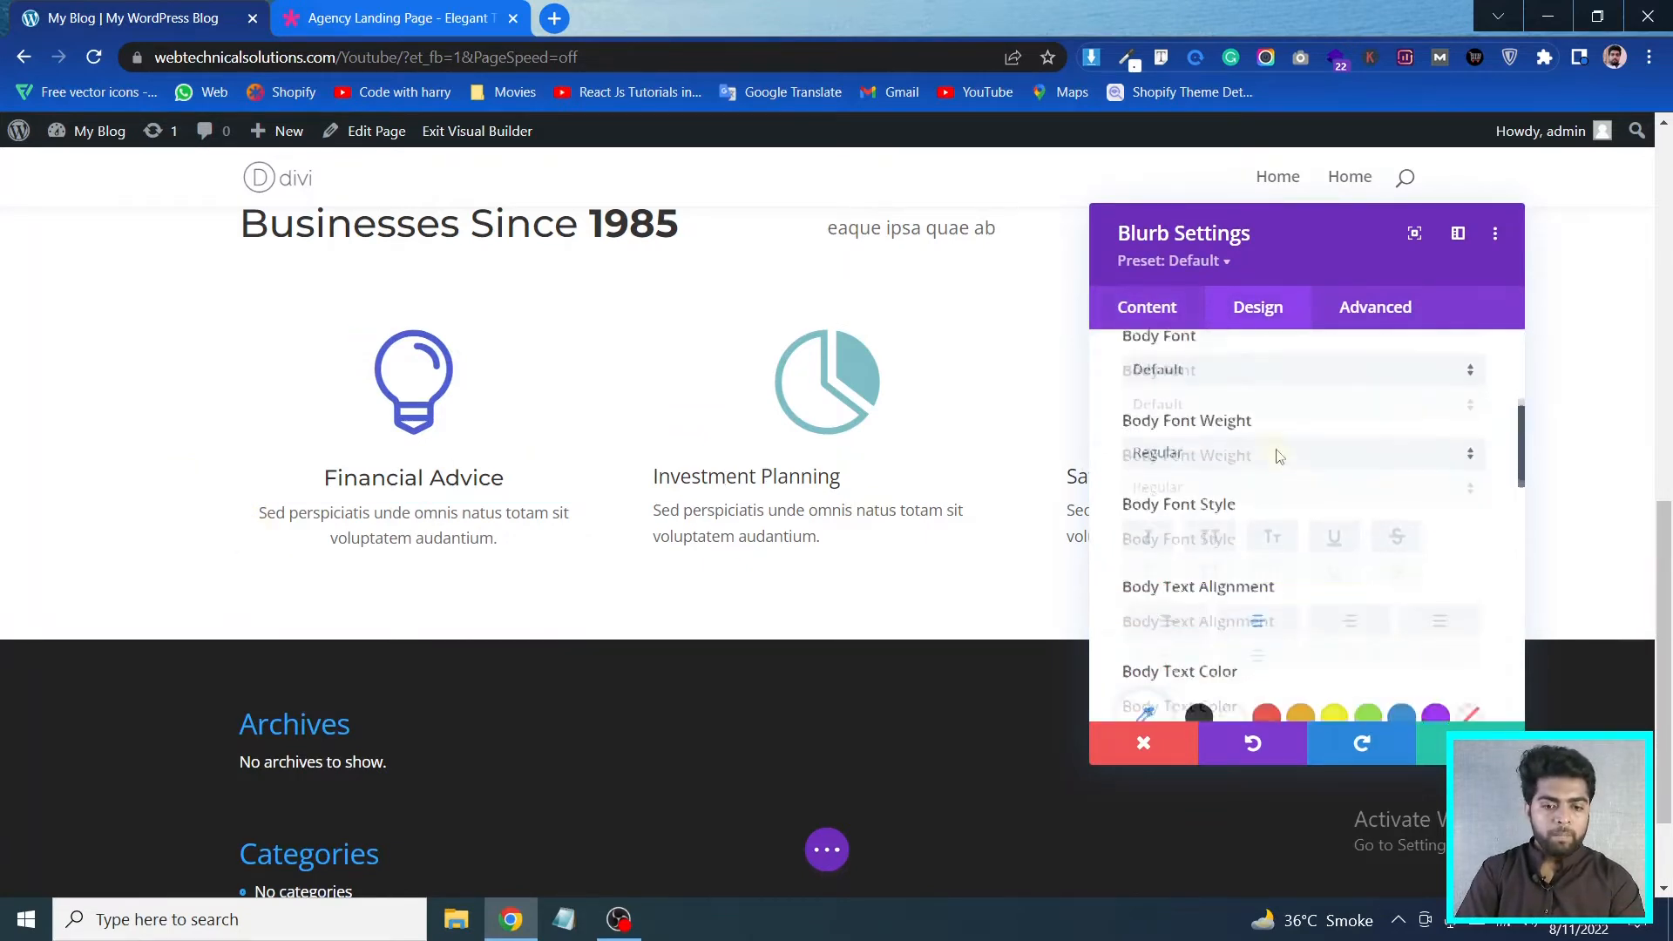
{"action": "scroll", "coordinate": [1359, 459], "scroll_direction": "up", "scroll_amount": 2}
{"action": "left_click", "coordinate": [1370, 435]}
{"action": "type", "text": "open"}
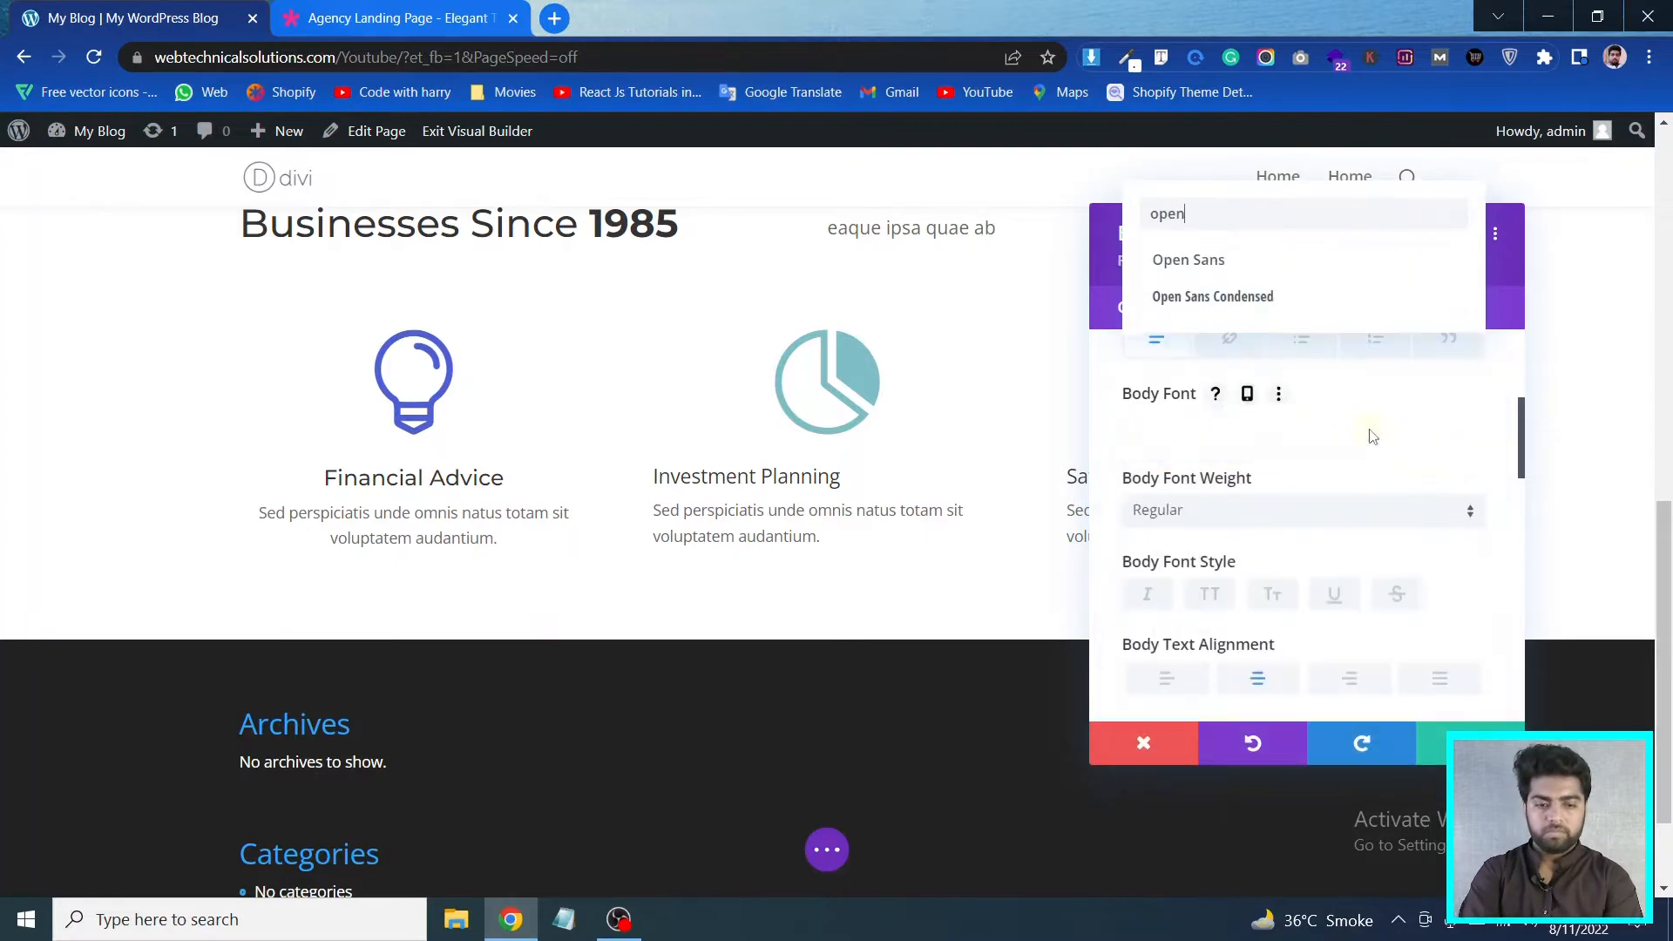
{"action": "left_click", "coordinate": [1271, 258]}
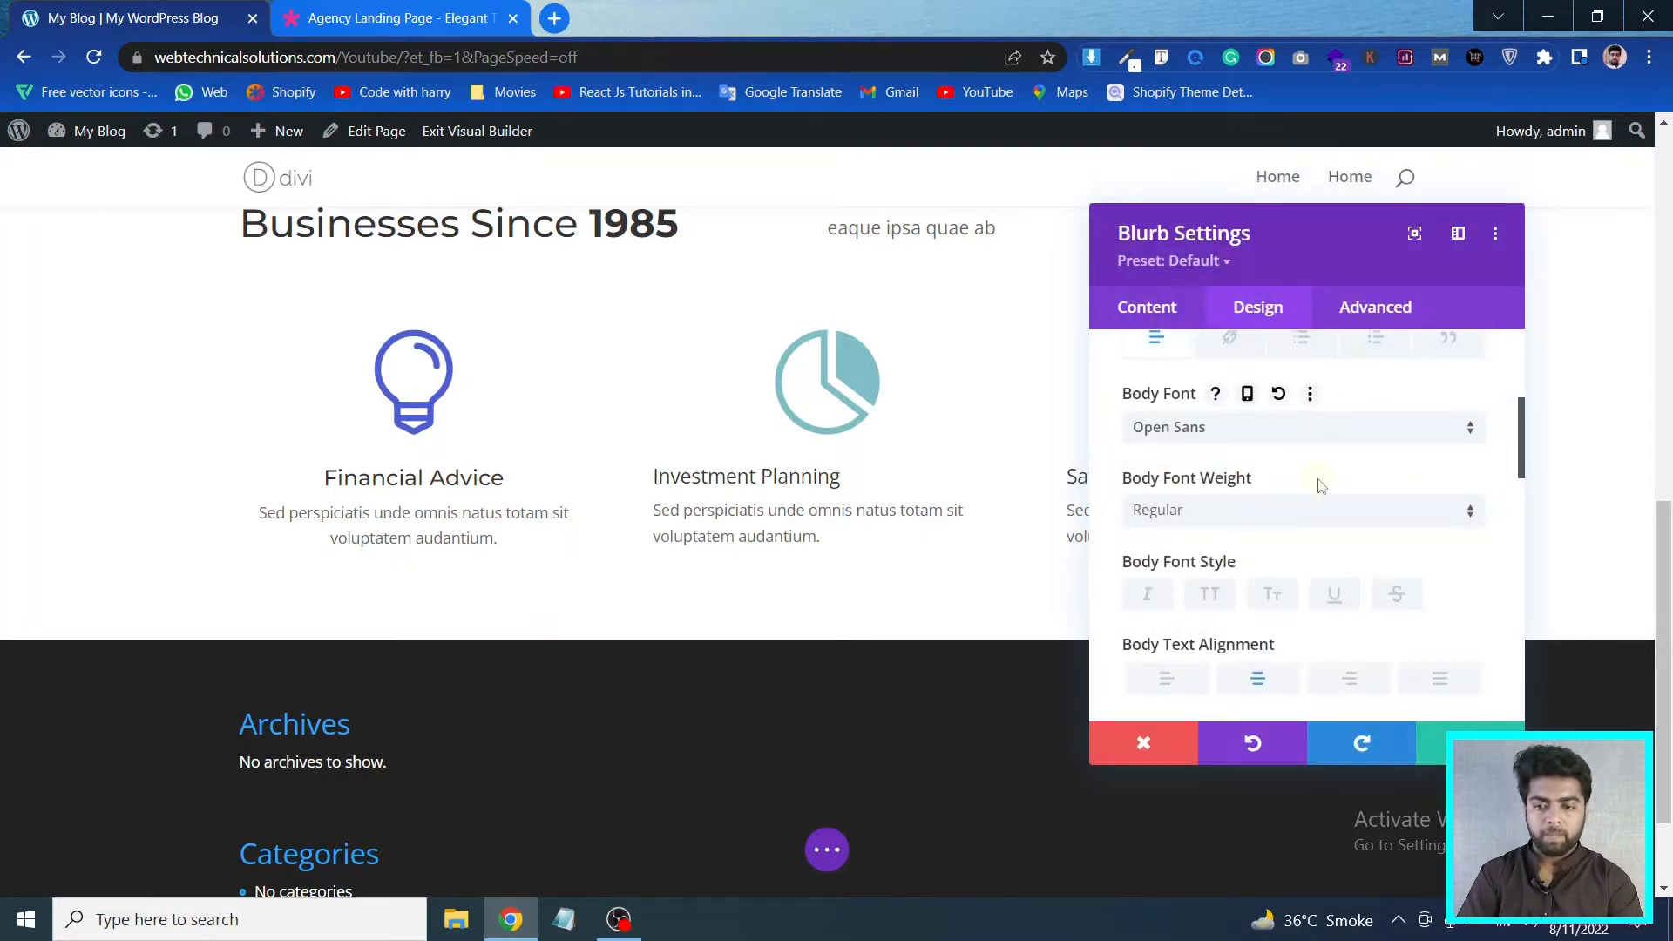
Set the Financial Advice blurb's body text size to 15px
{"action": "scroll", "coordinate": [1314, 483], "scroll_direction": "down", "scroll_amount": 3}
{"action": "scroll", "coordinate": [1350, 549], "scroll_direction": "down", "scroll_amount": 5}
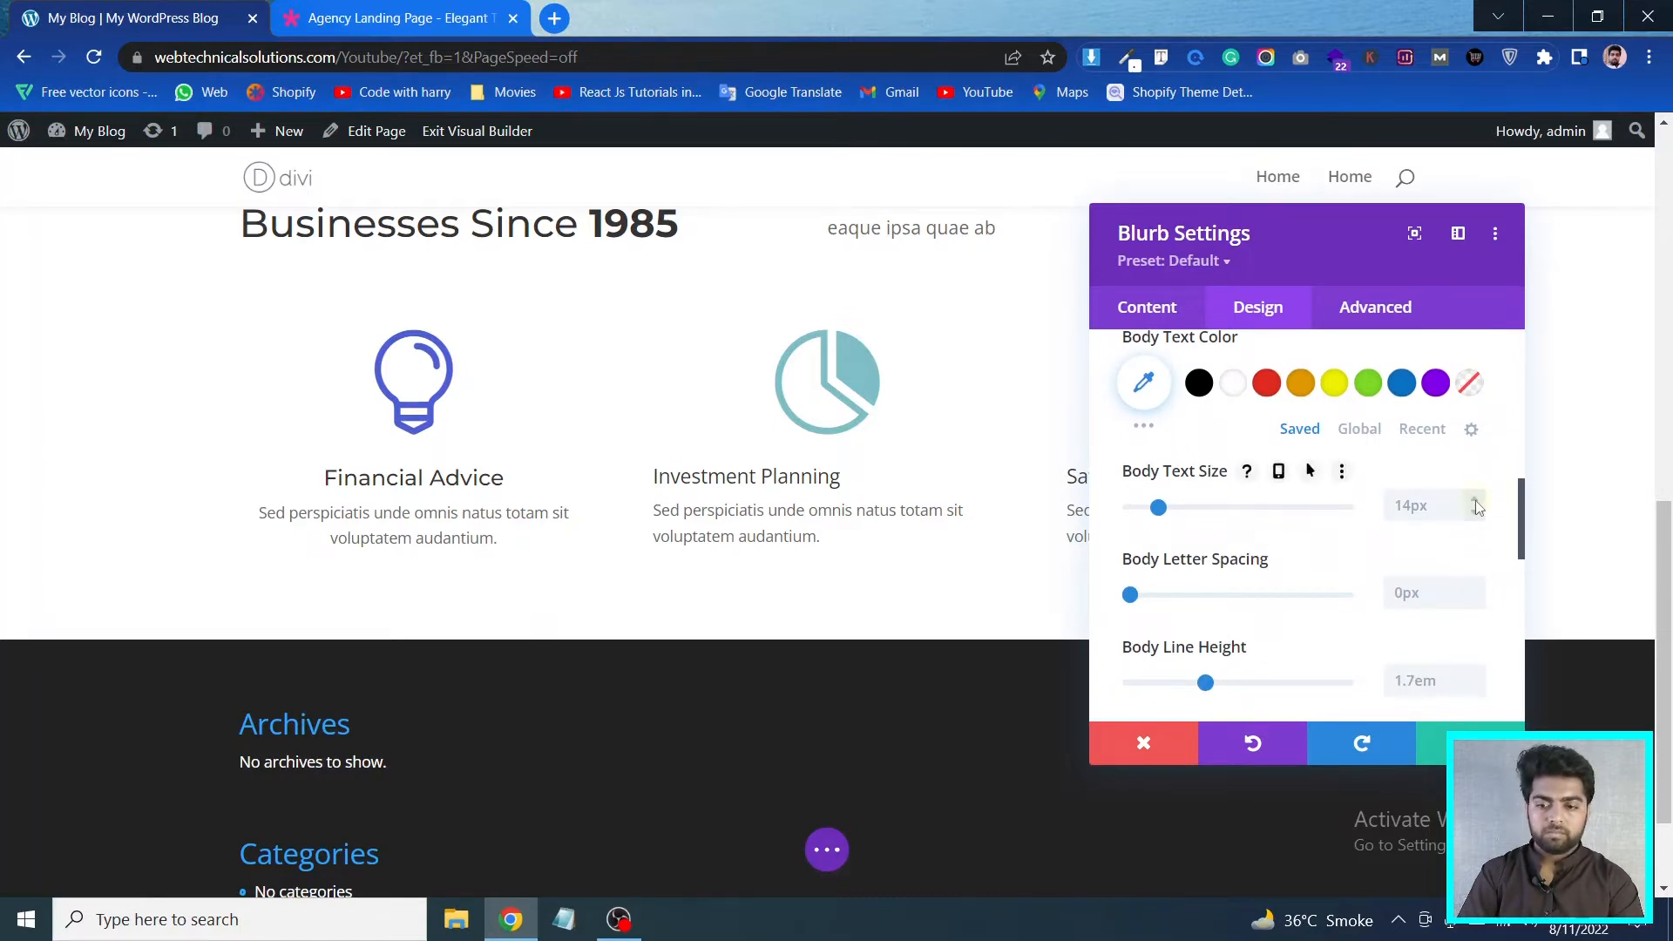
{"action": "left_click", "coordinate": [1476, 503]}
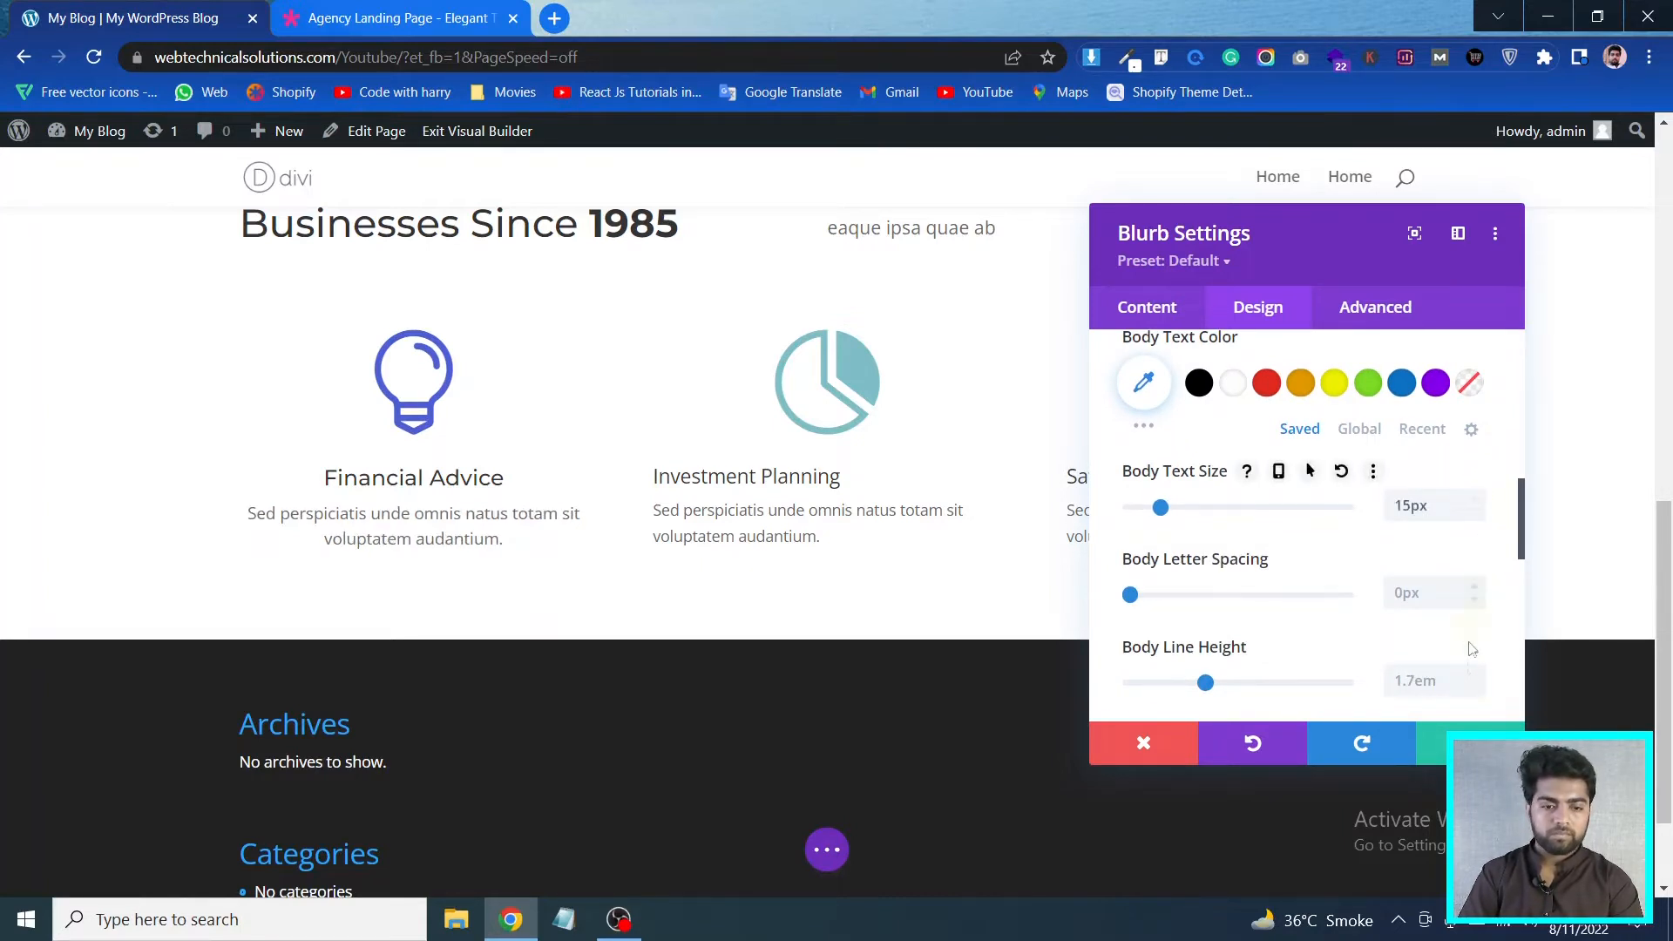
Set the Financial Advice blurb's body line height to 1.8em and save its settings
{"action": "left_click", "coordinate": [1474, 675]}
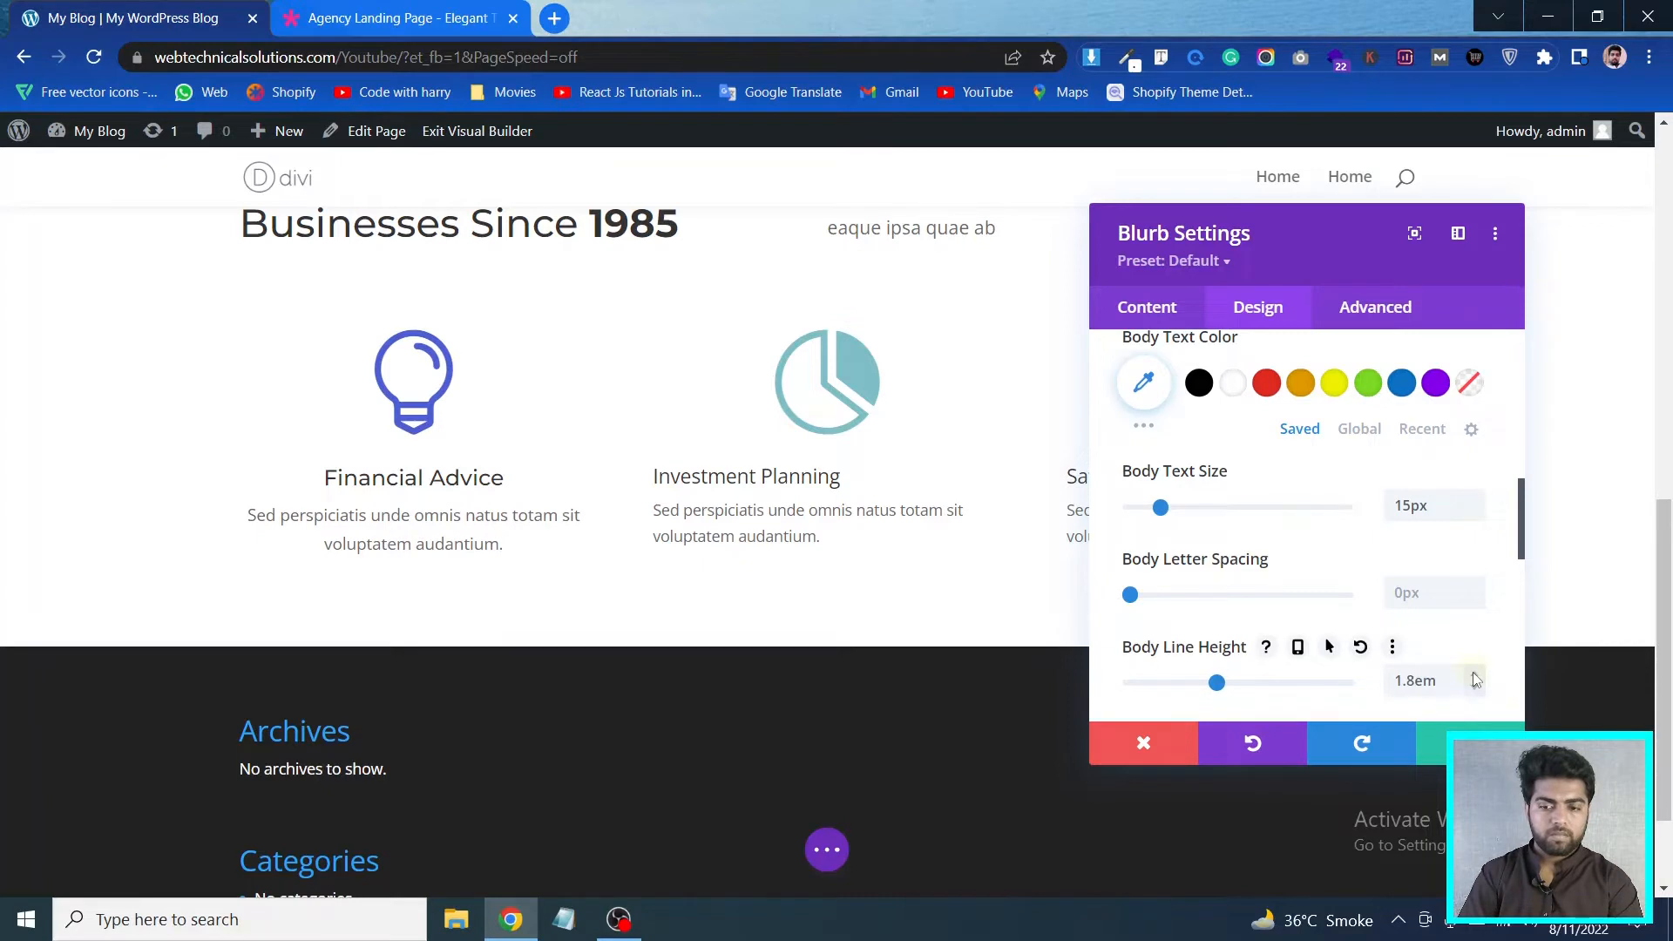
{"action": "left_click", "coordinate": [1469, 743]}
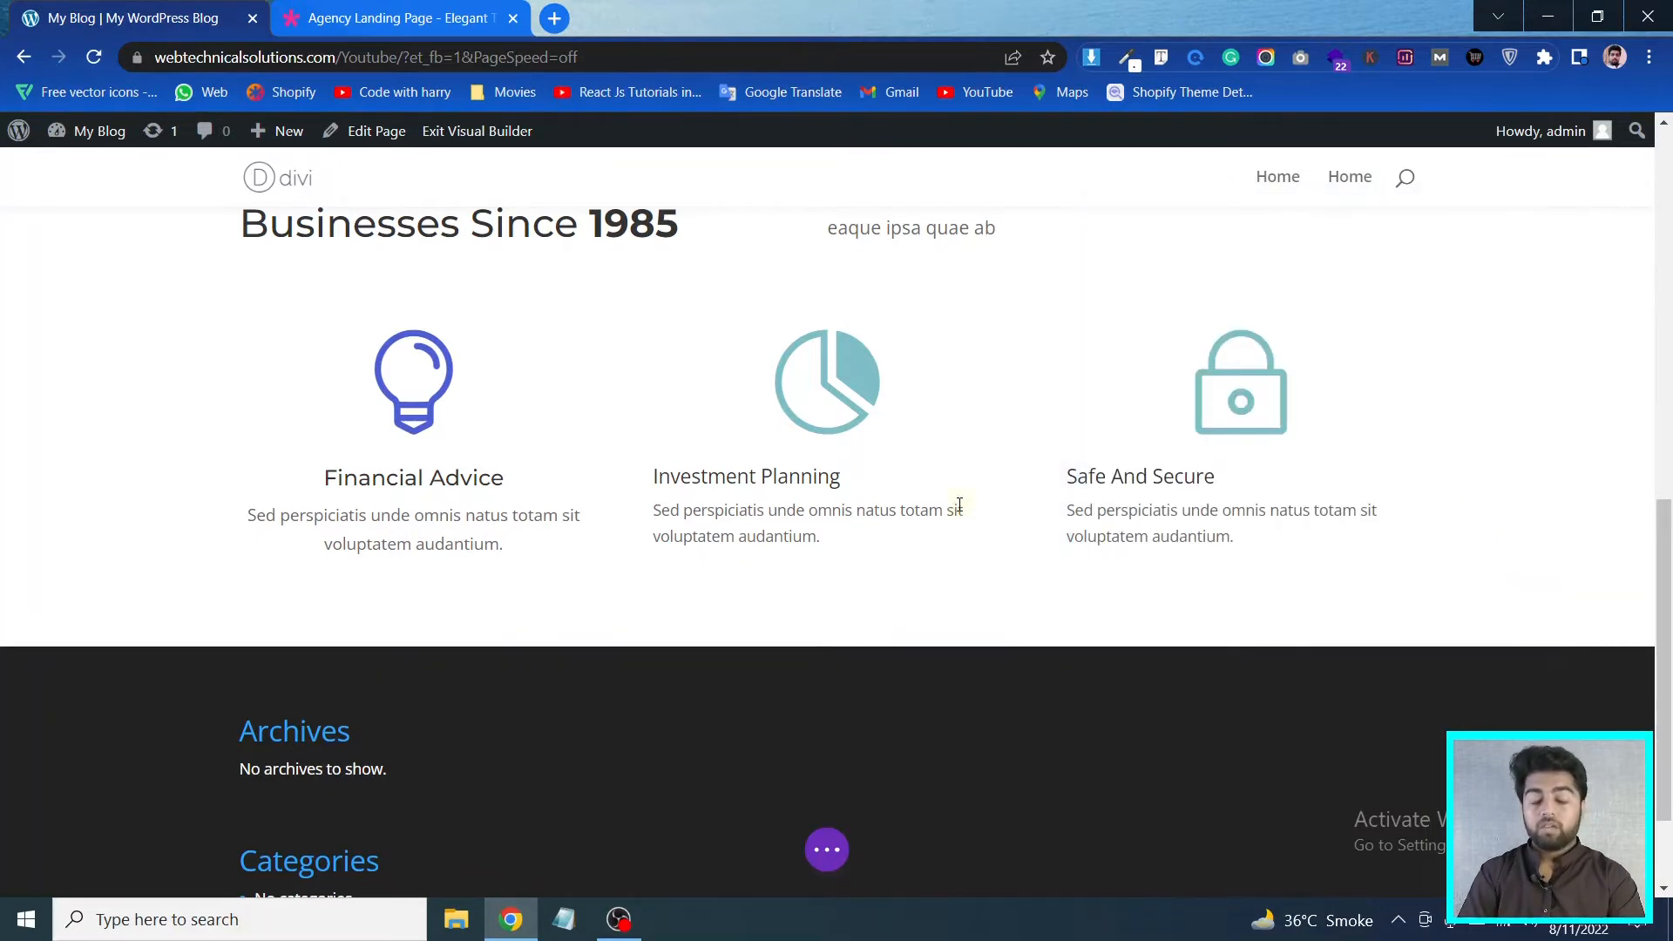
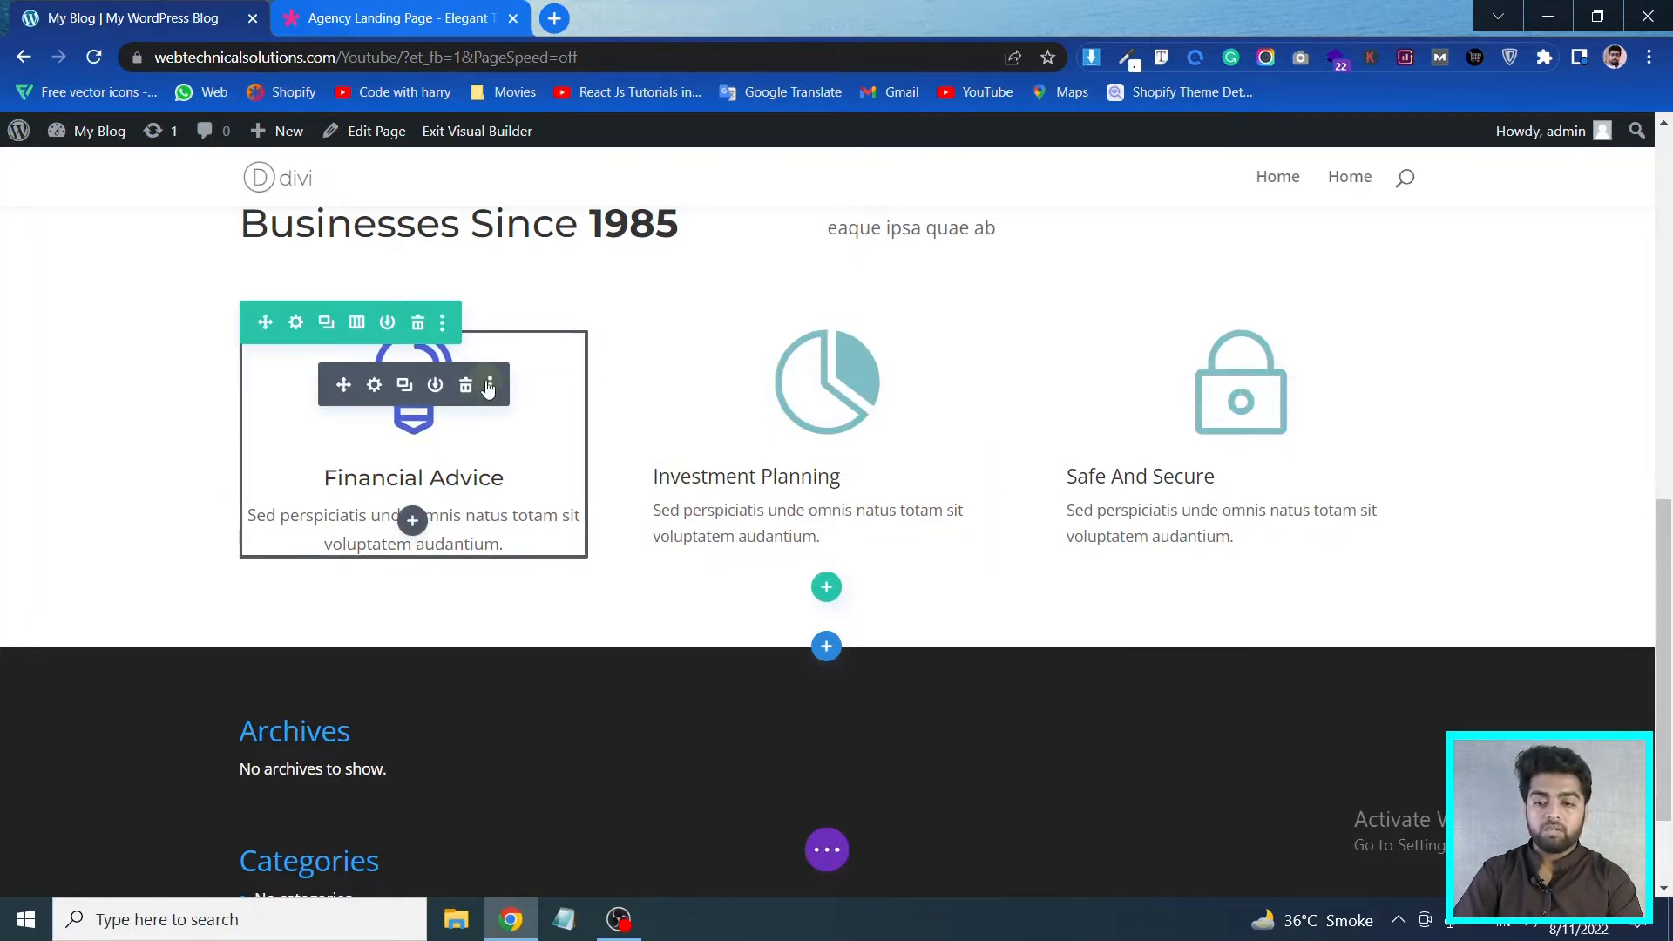
Copy the Financial Advice blurb's module styles and paste them onto the Investment Planning and Safe And Secure blurbs
{"action": "left_click", "coordinate": [487, 388]}
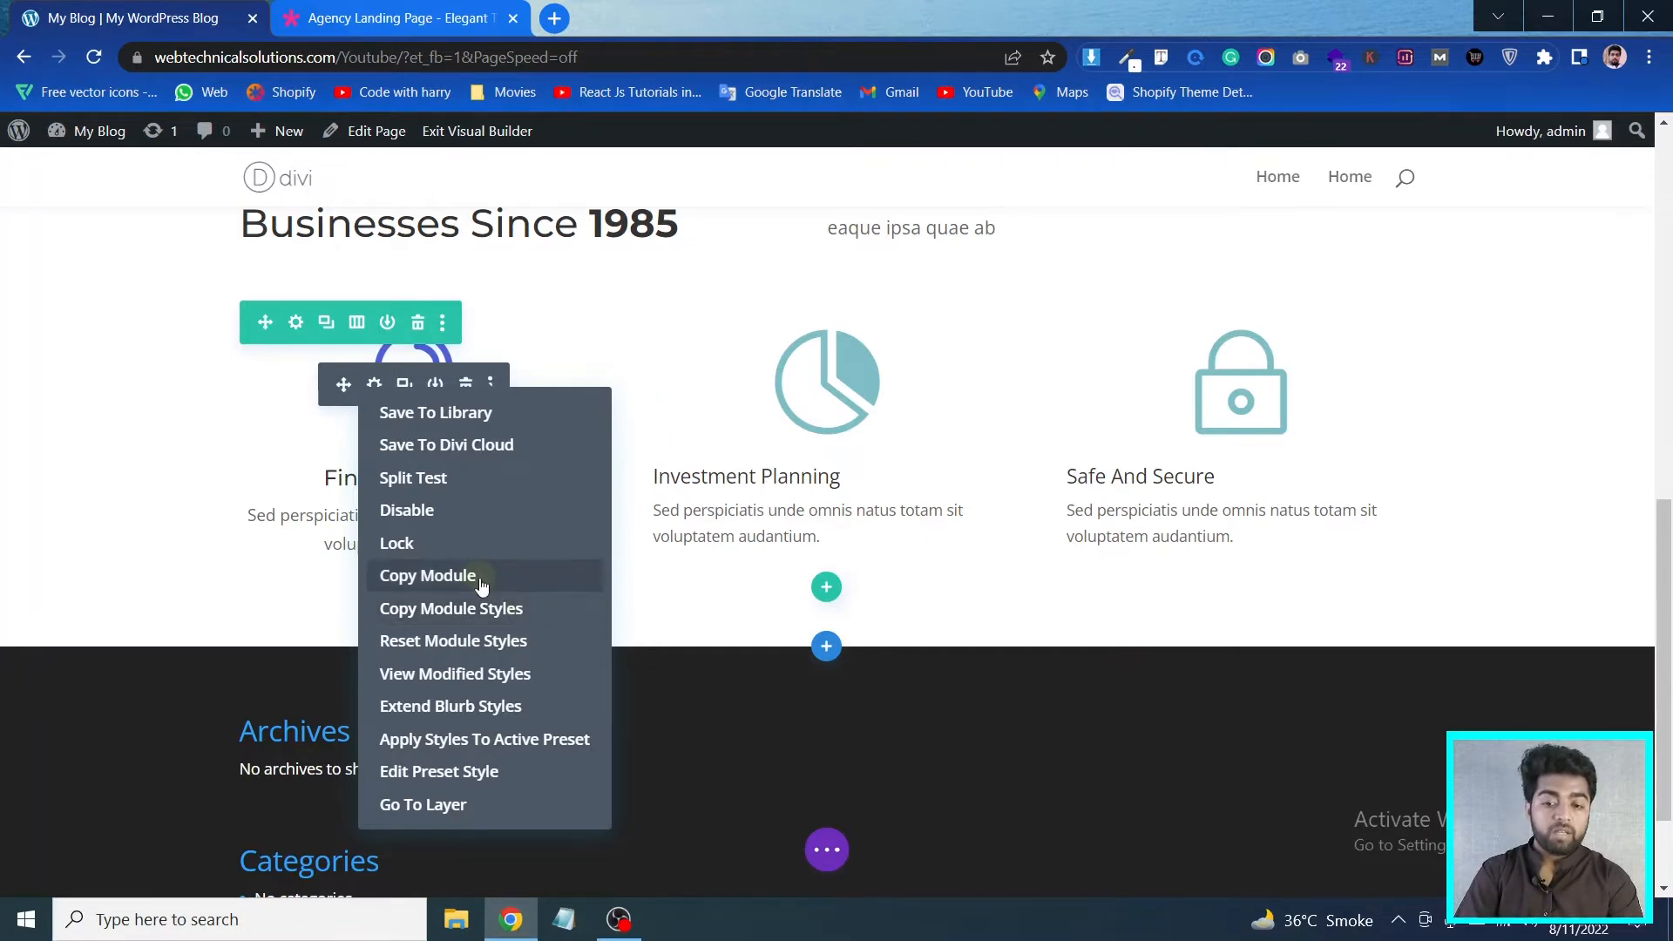
{"action": "left_click", "coordinate": [523, 608]}
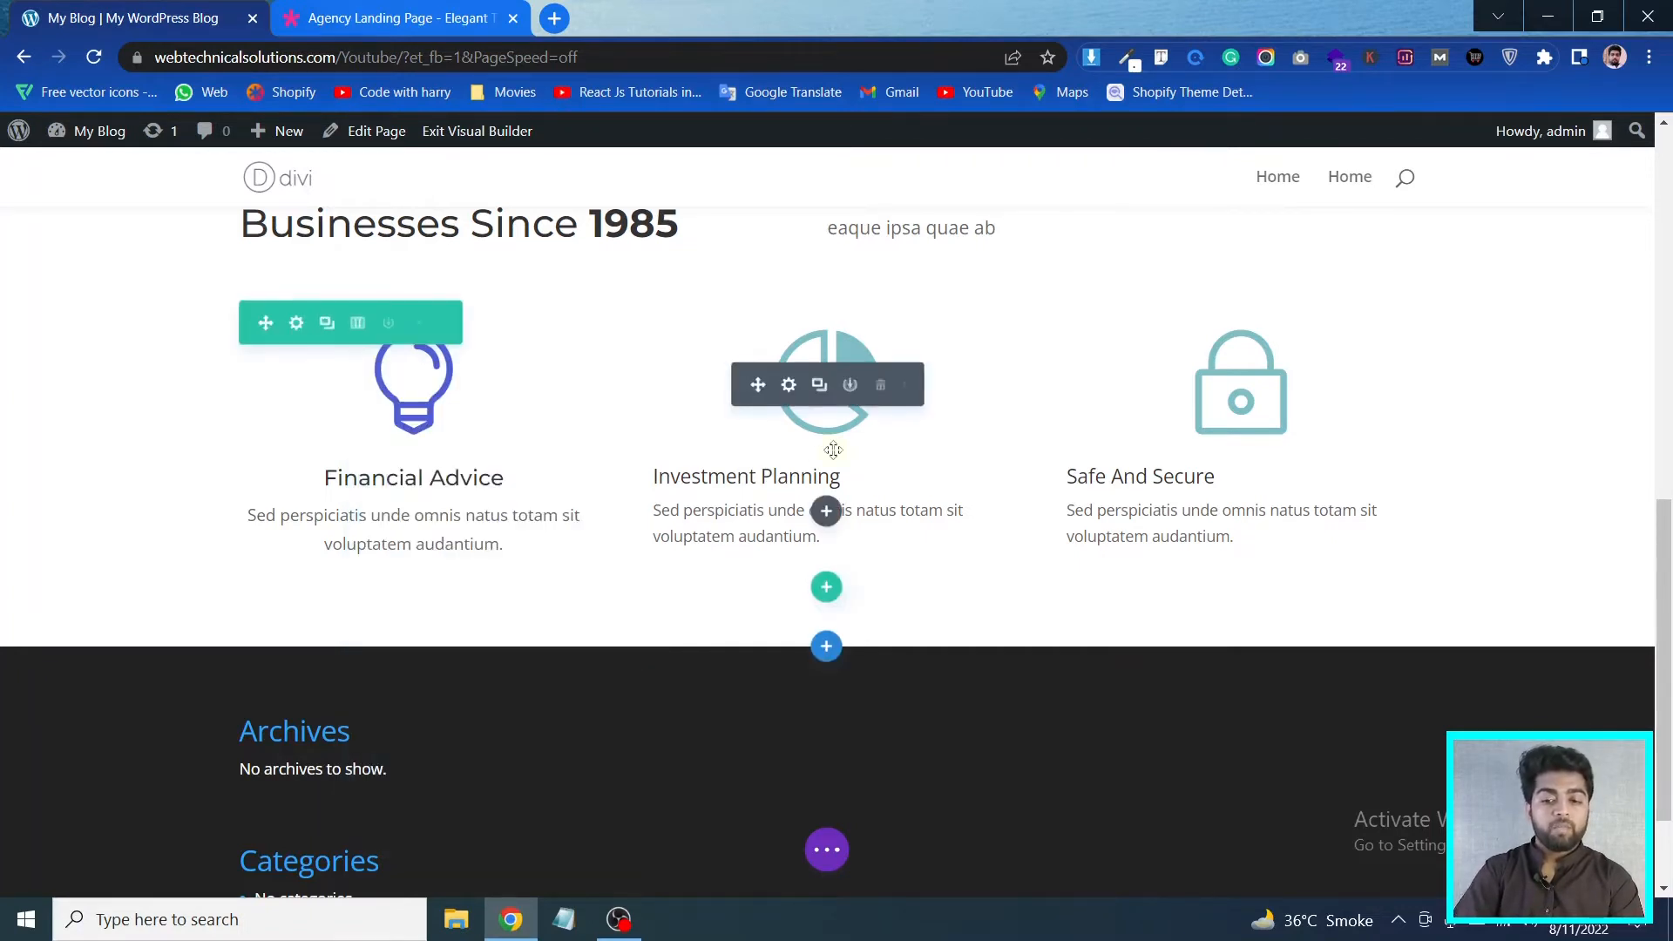
{"action": "left_click", "coordinate": [904, 386]}
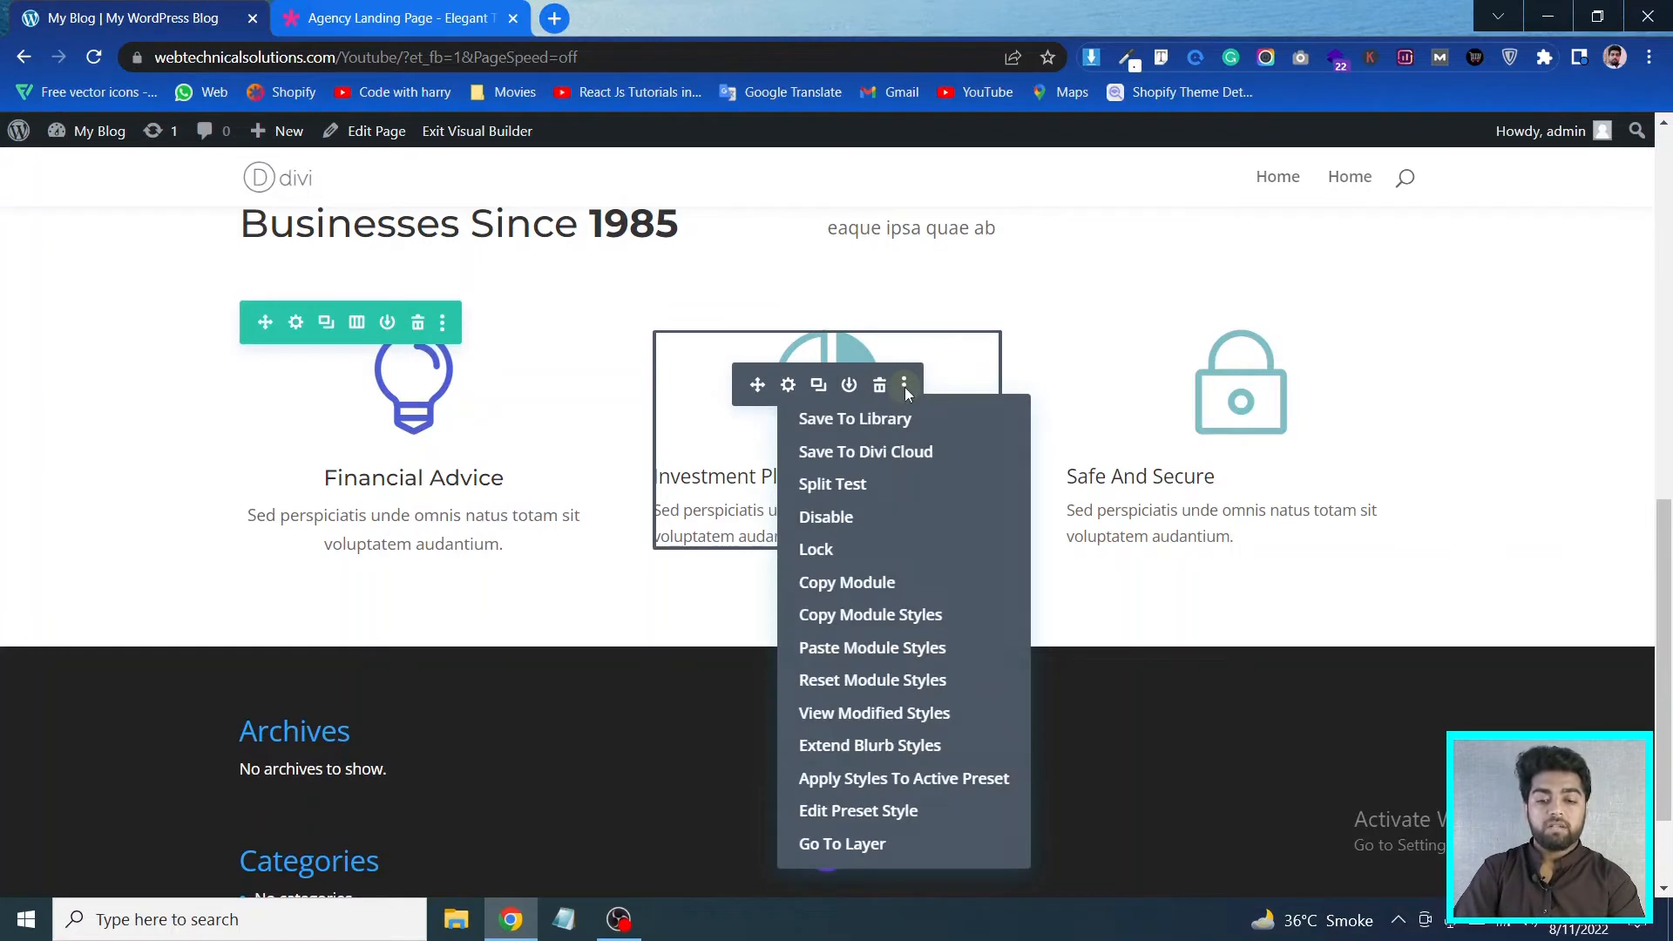
{"action": "left_click", "coordinate": [872, 648]}
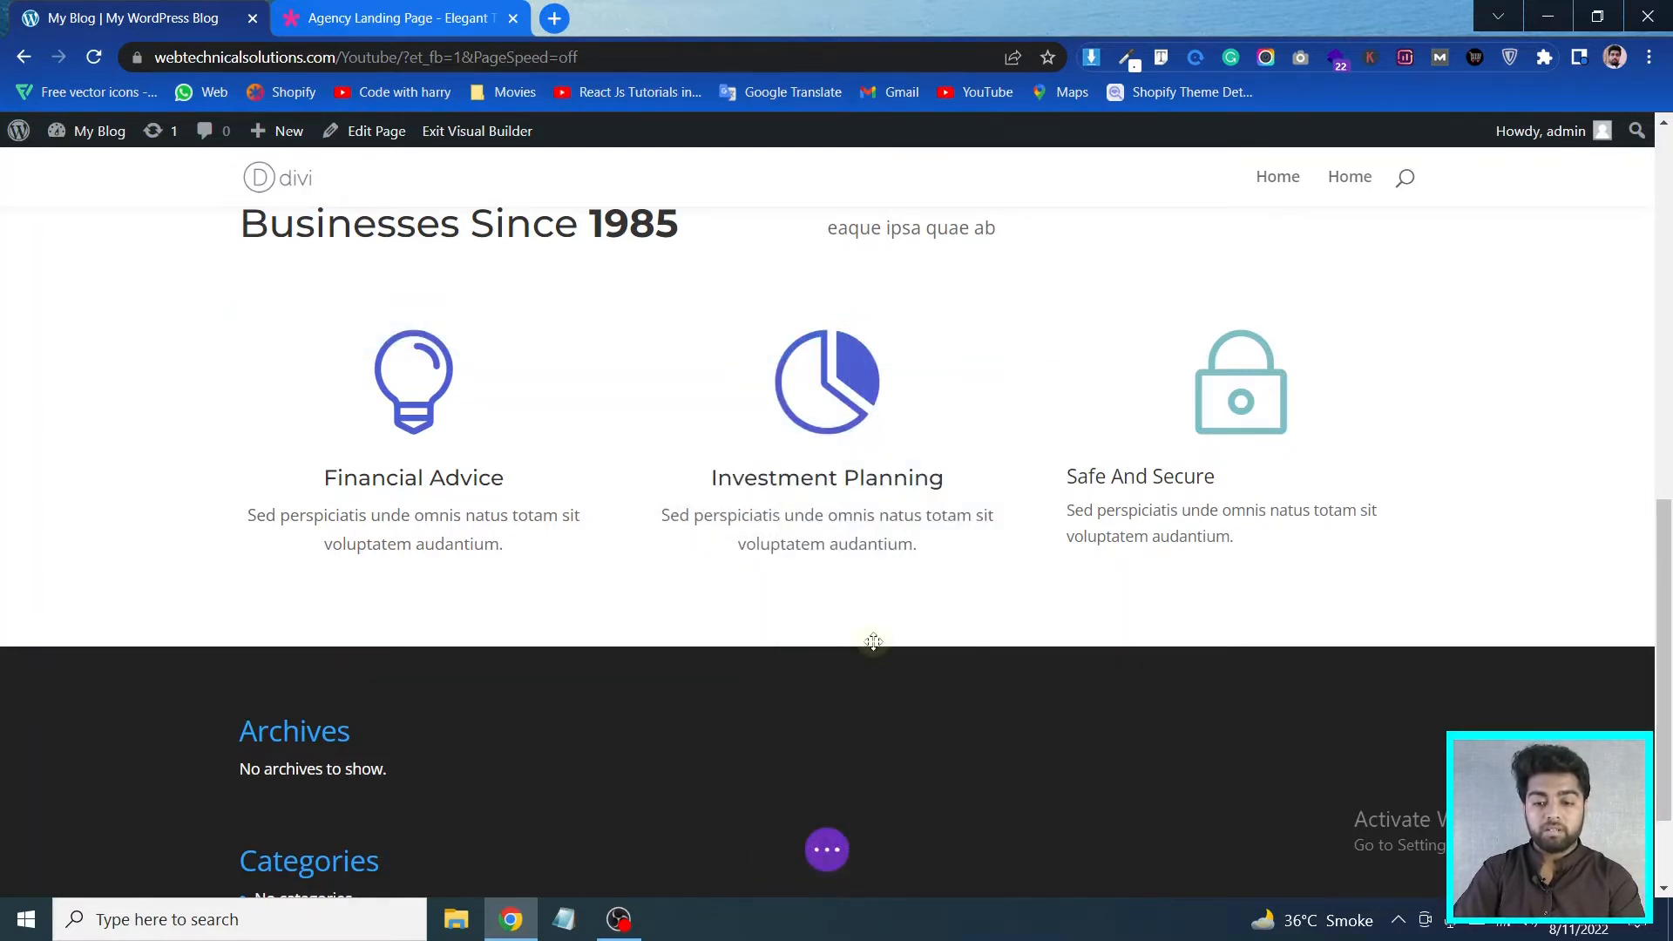
{"action": "left_click", "coordinate": [1321, 383]}
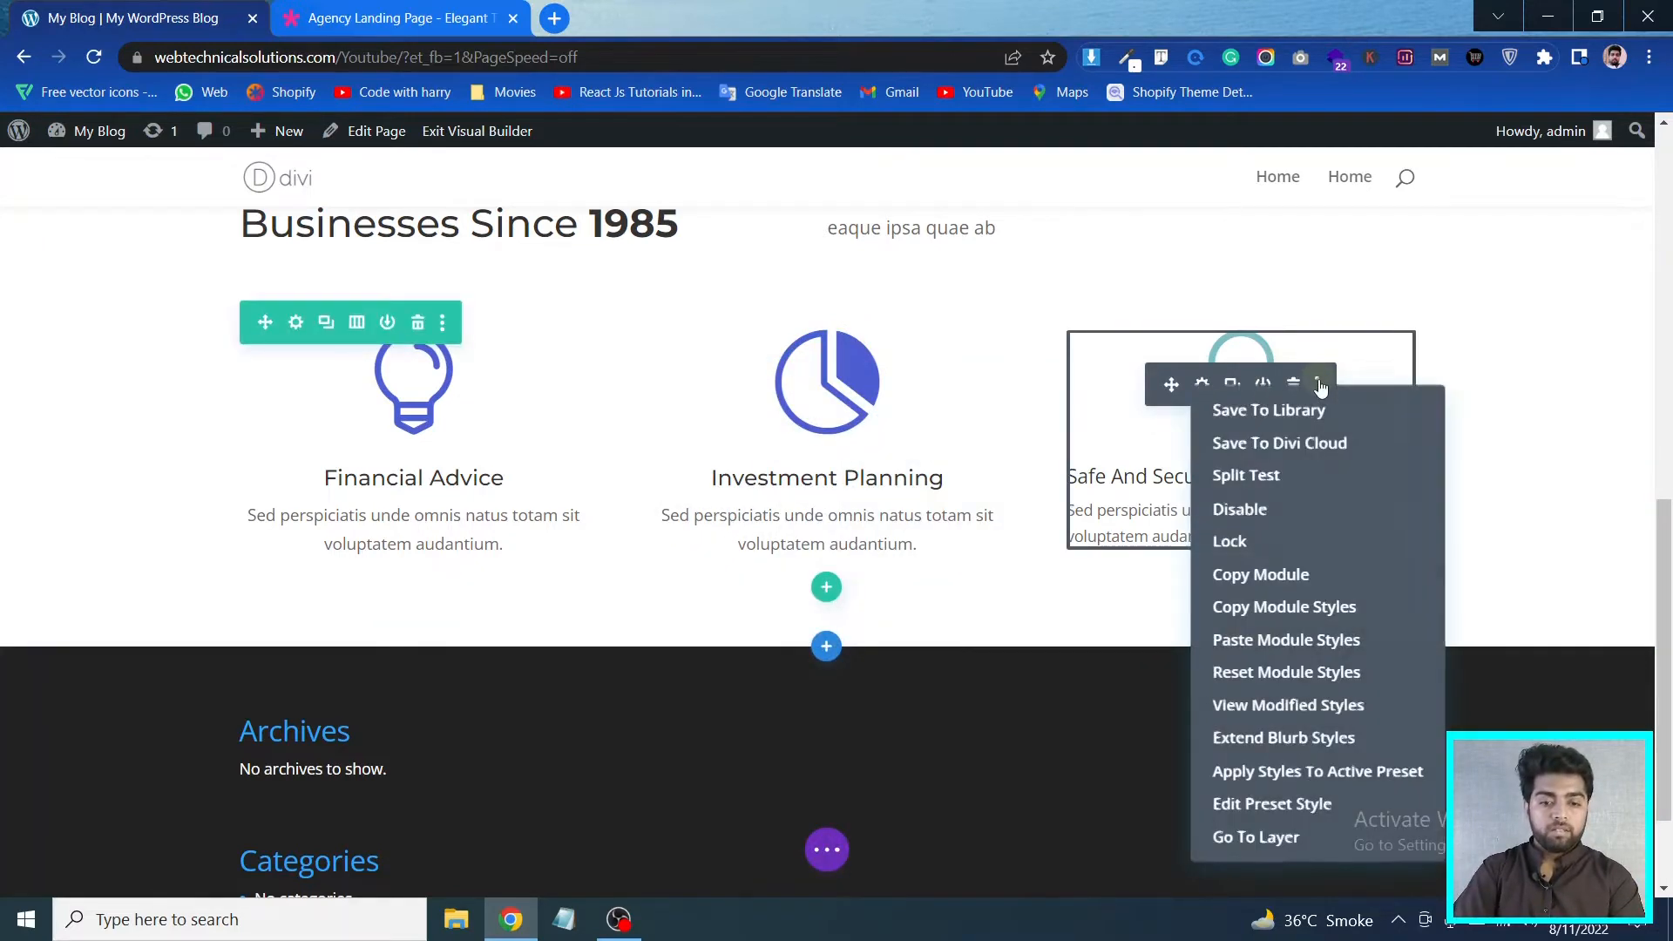
{"action": "left_click", "coordinate": [1243, 636]}
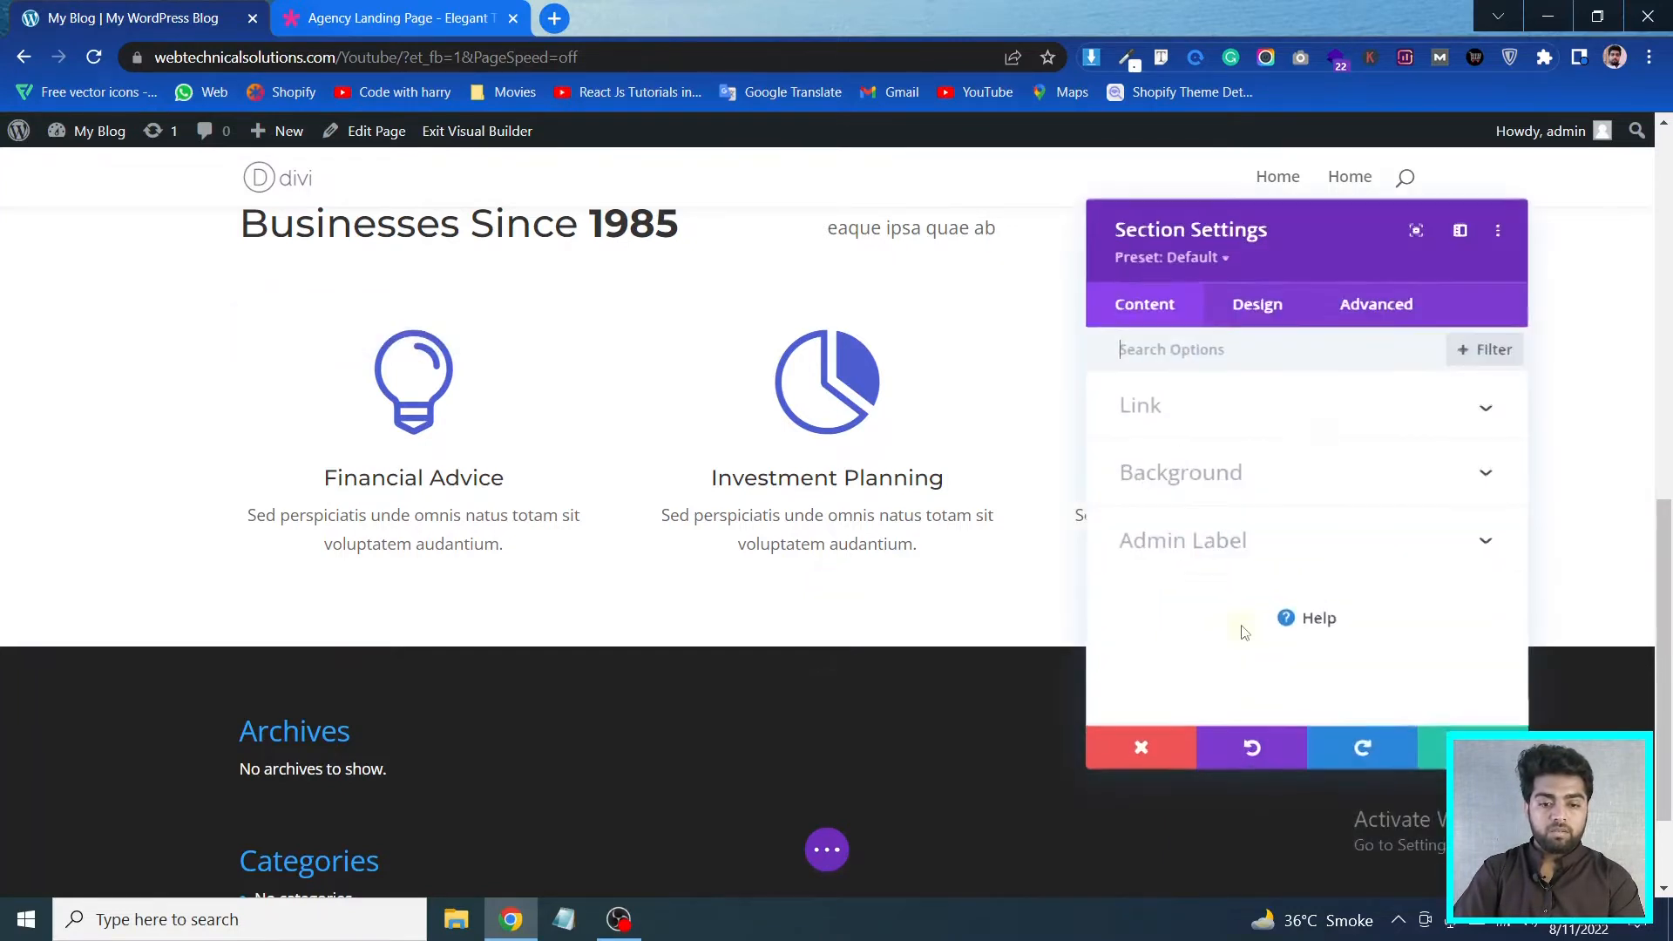
{"action": "left_click", "coordinate": [1442, 747]}
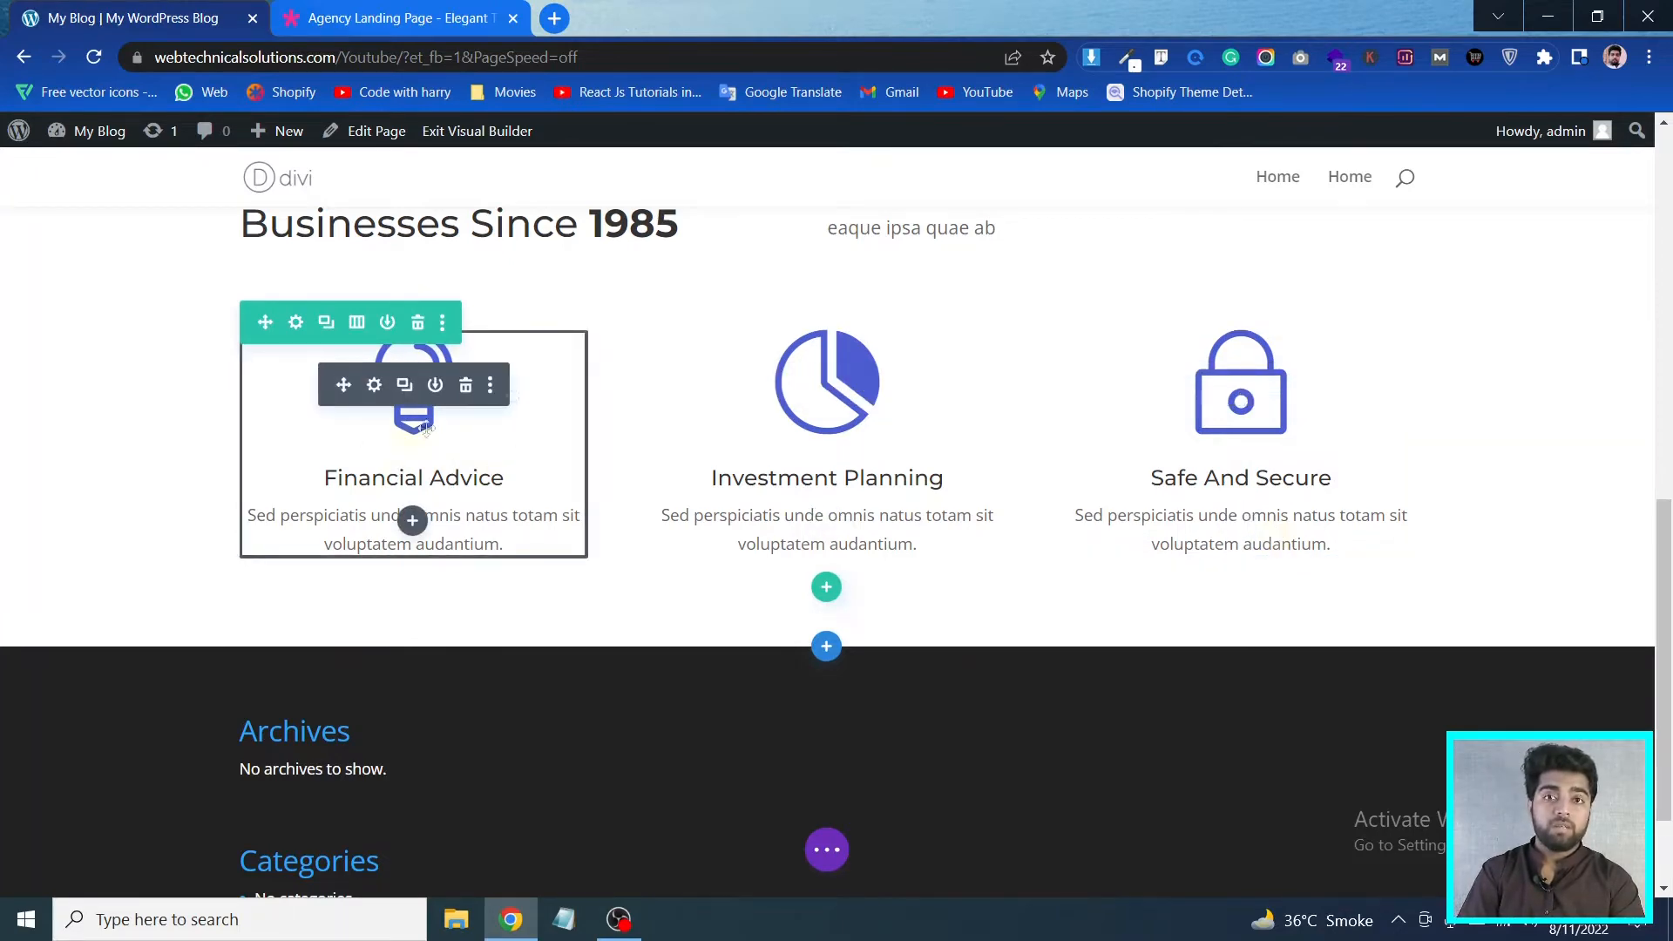
Review the built sections and compare the three blurbs with those on the Agency Landing Page demo
{"action": "scroll", "coordinate": [1189, 447], "scroll_direction": "up", "scroll_amount": 3}
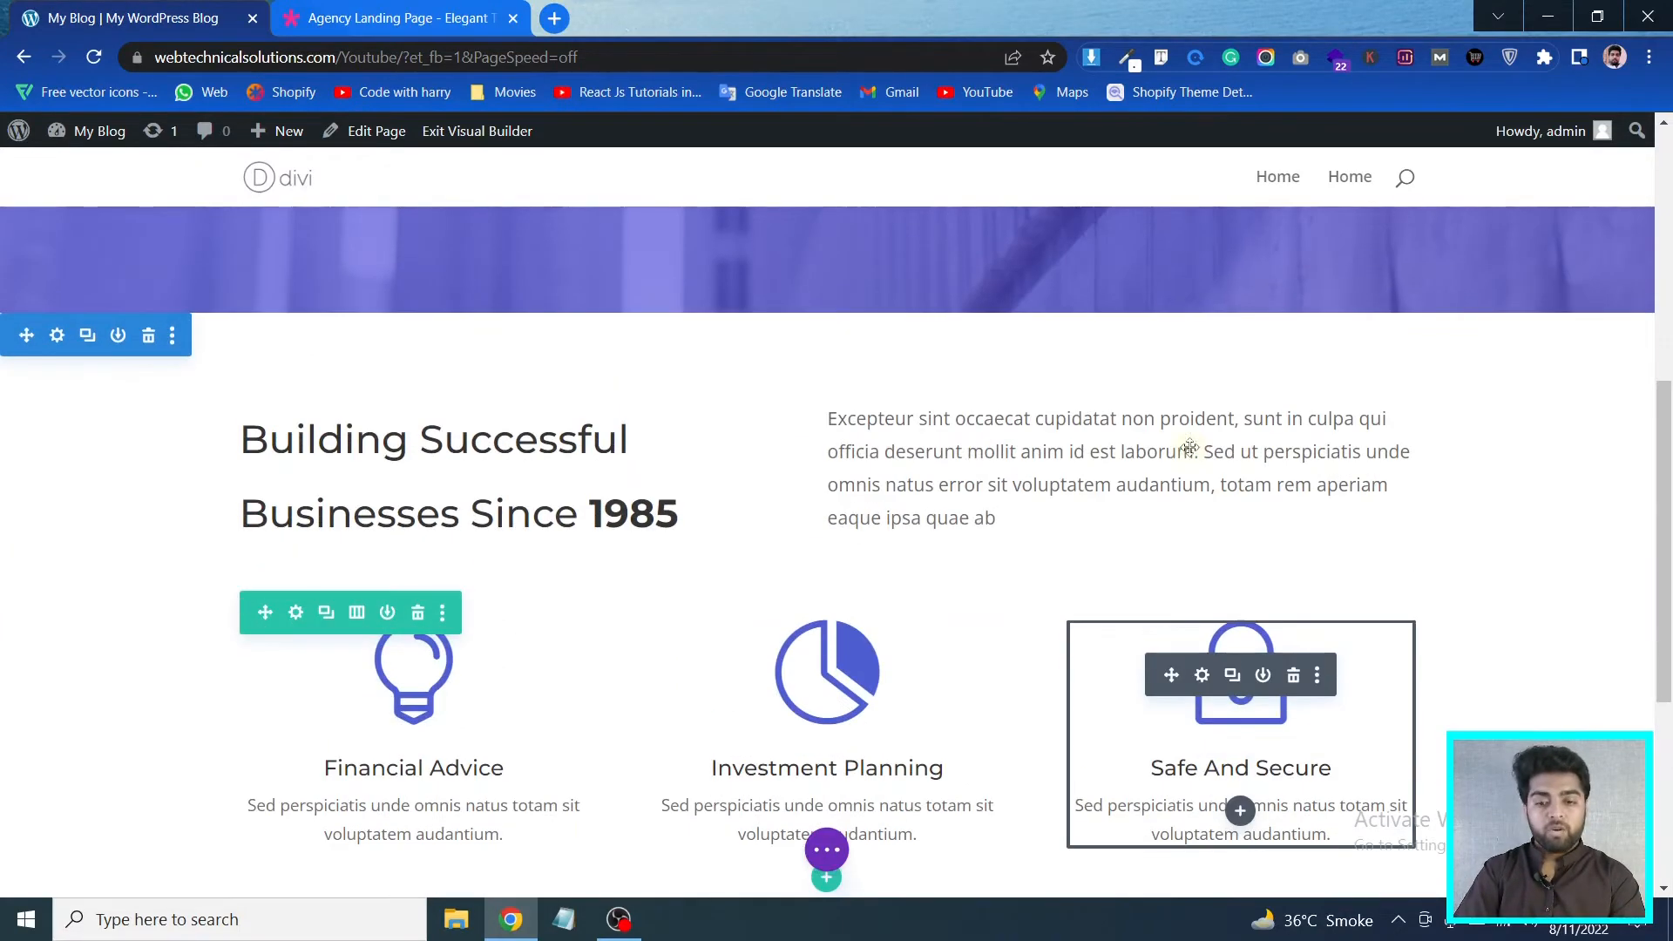
{"action": "scroll", "coordinate": [1189, 447], "scroll_direction": "up", "scroll_amount": 7}
{"action": "scroll", "coordinate": [1191, 448], "scroll_direction": "down", "scroll_amount": 3}
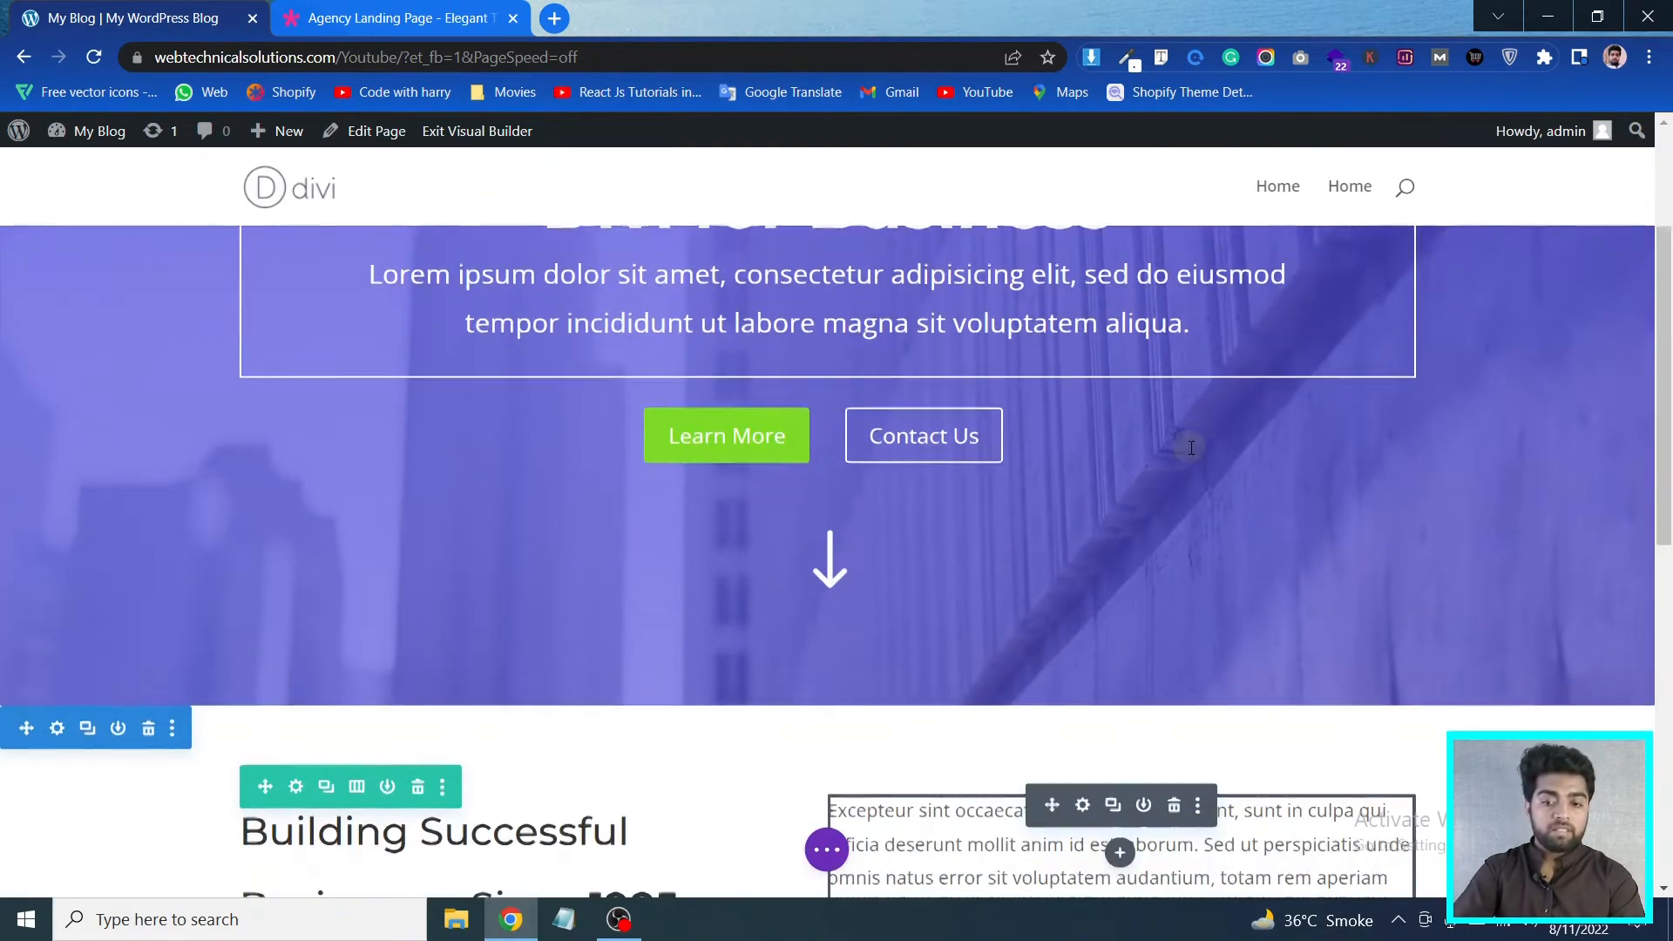
{"action": "scroll", "coordinate": [1191, 447], "scroll_direction": "down", "scroll_amount": 6}
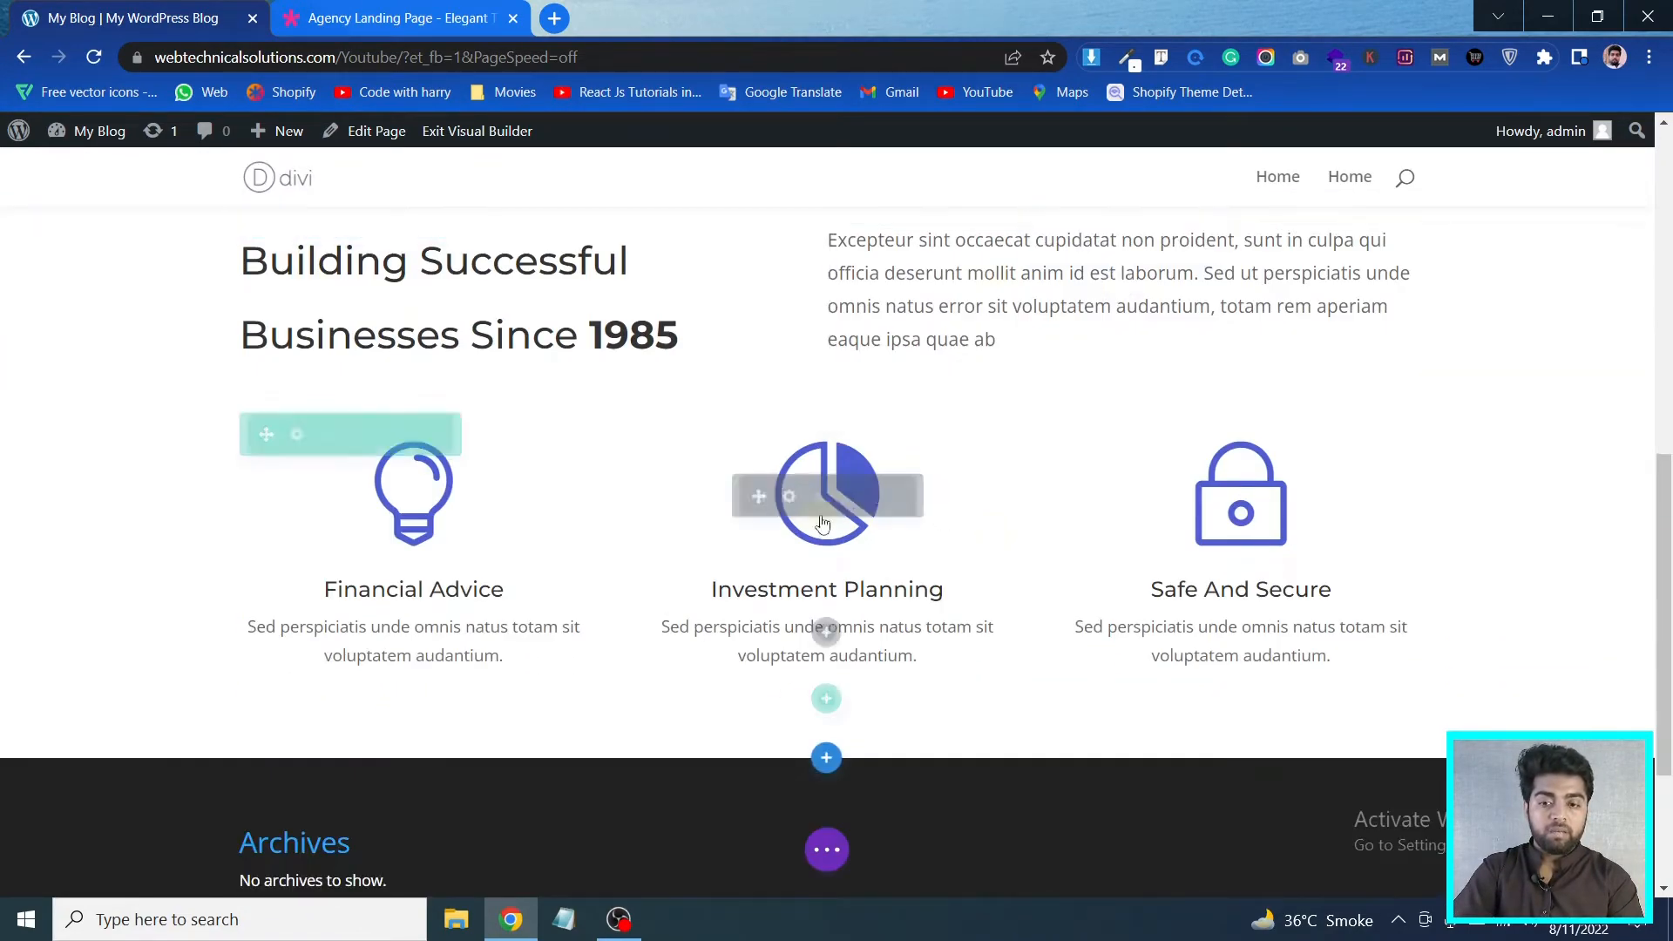
{"action": "key", "text": "ctrl+Tab"}
{"action": "scroll", "coordinate": [773, 441], "scroll_direction": "down", "scroll_amount": 2}
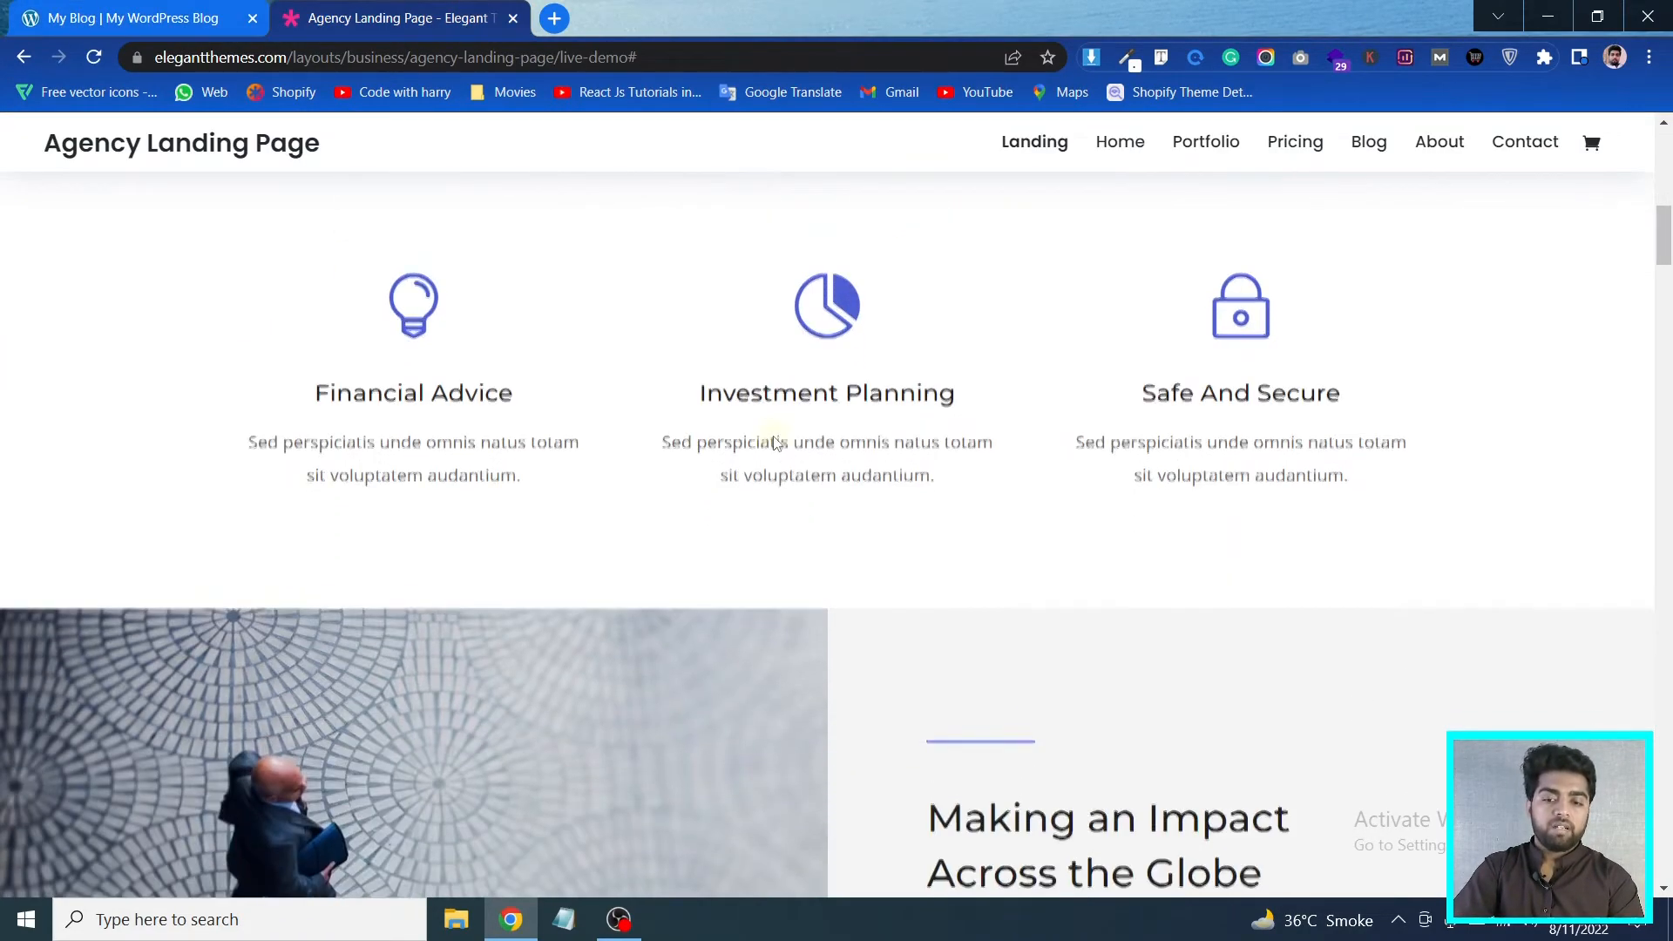
{"action": "scroll", "coordinate": [317, 201], "scroll_direction": "up", "scroll_amount": 1}
{"action": "key", "text": "ctrl+Tab"}
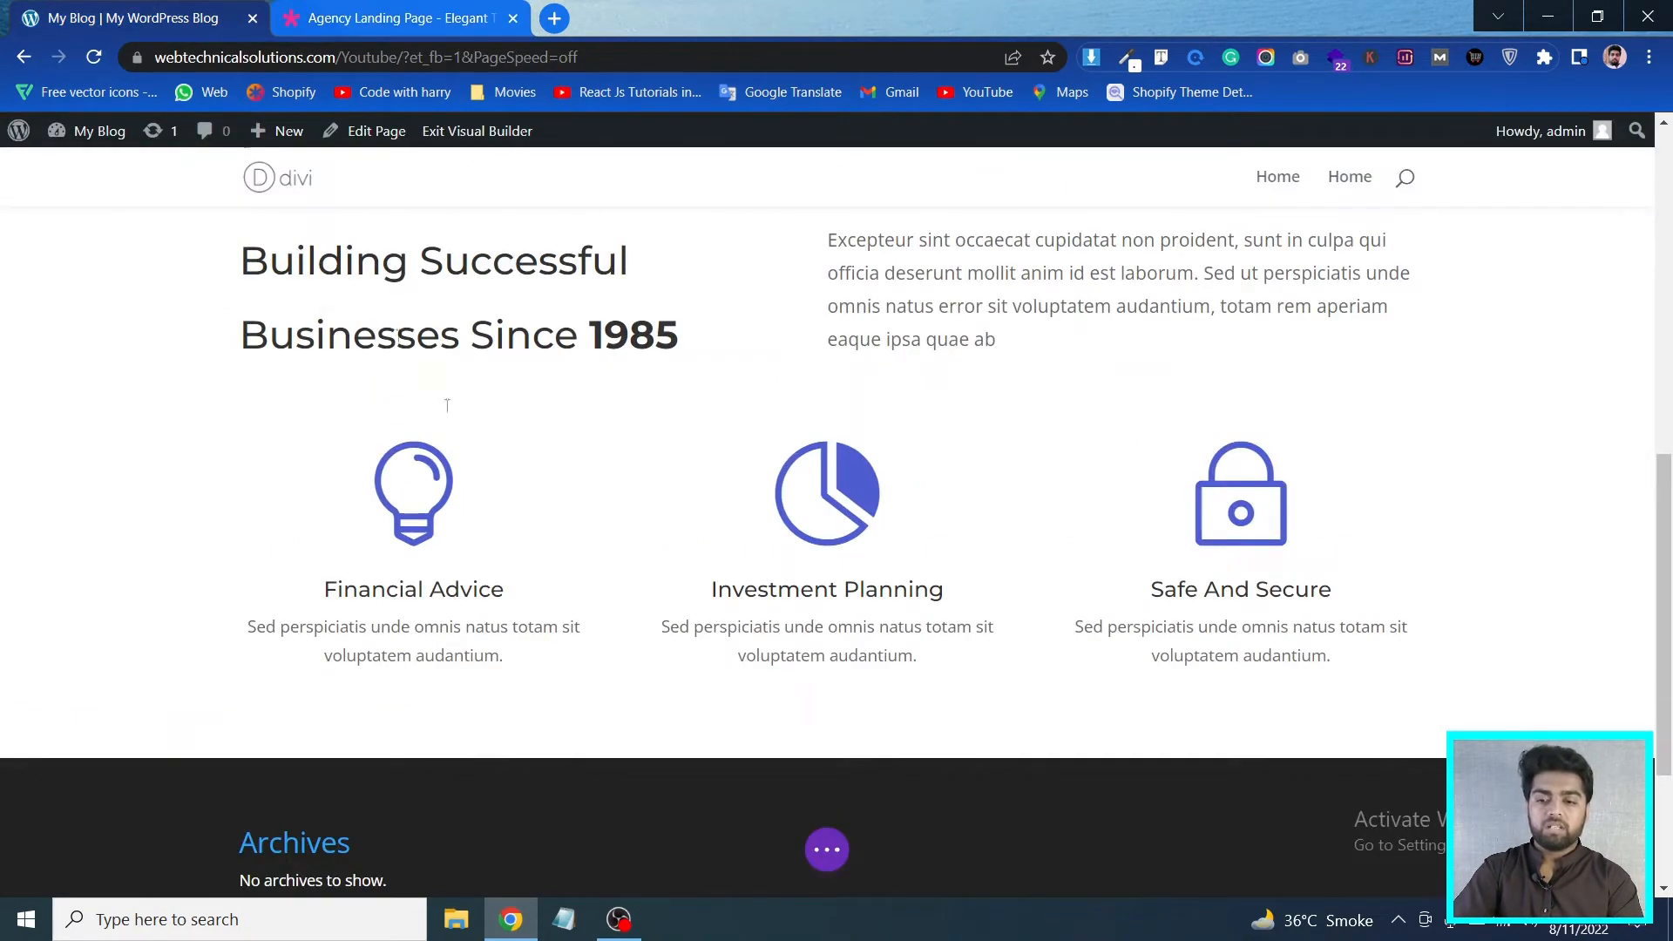
Set the Financial Advice blurb's icon width to 70px and save its settings
{"action": "left_click", "coordinate": [378, 496]}
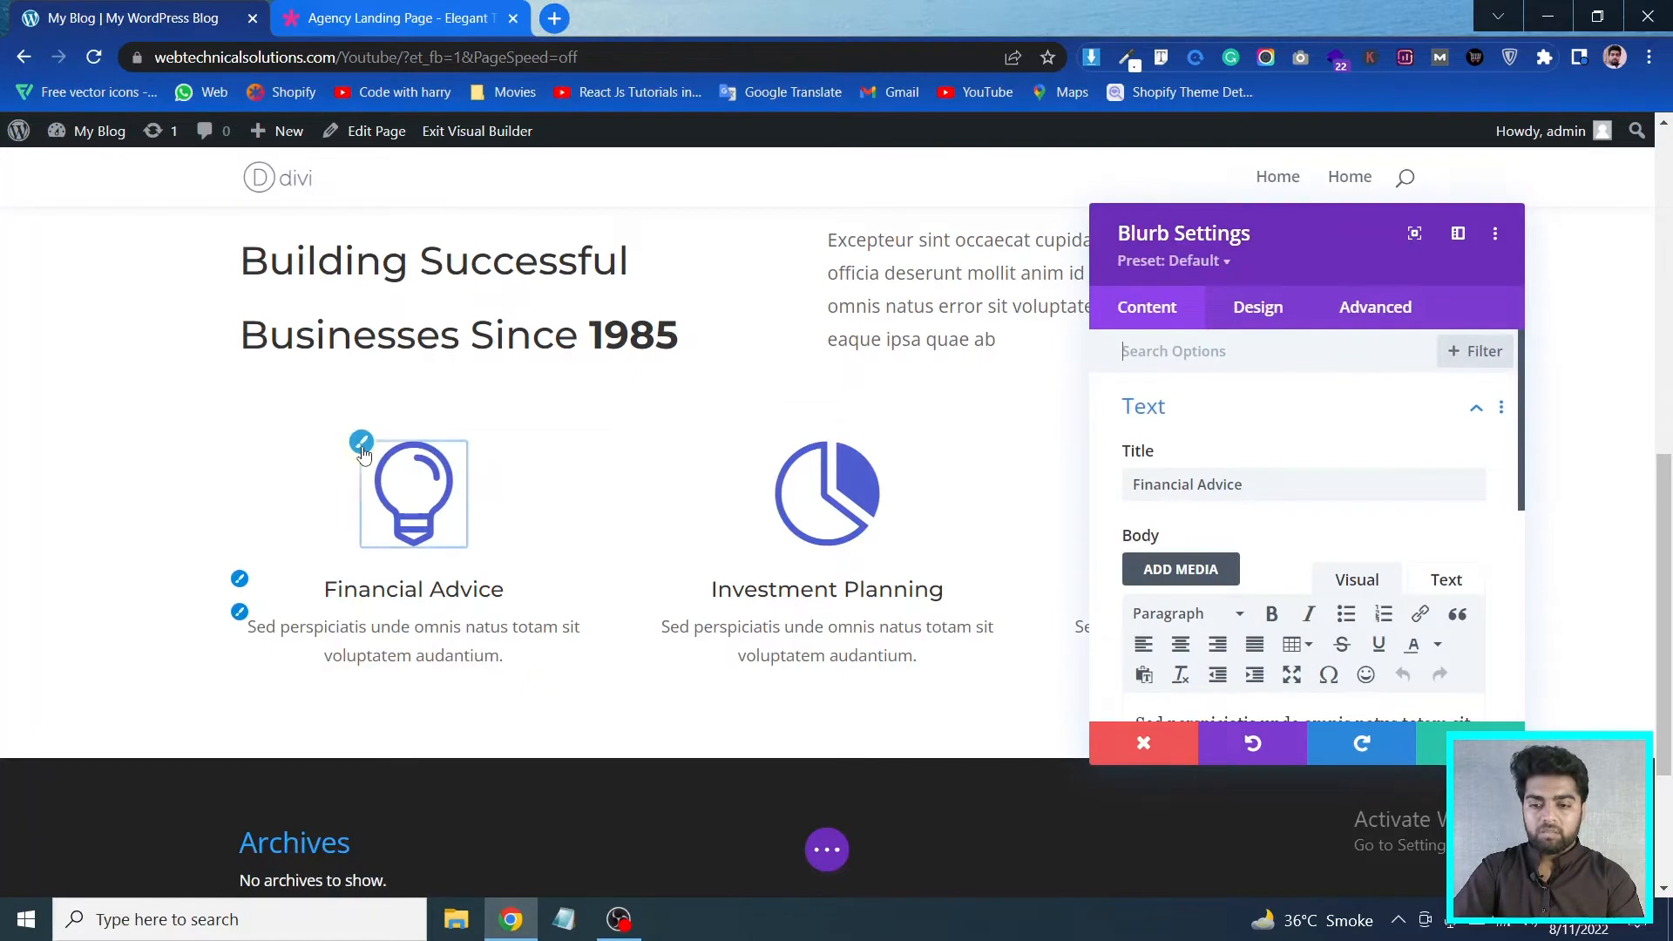
{"action": "left_click", "coordinate": [362, 446]}
{"action": "scroll", "coordinate": [1334, 547], "scroll_direction": "down", "scroll_amount": 4}
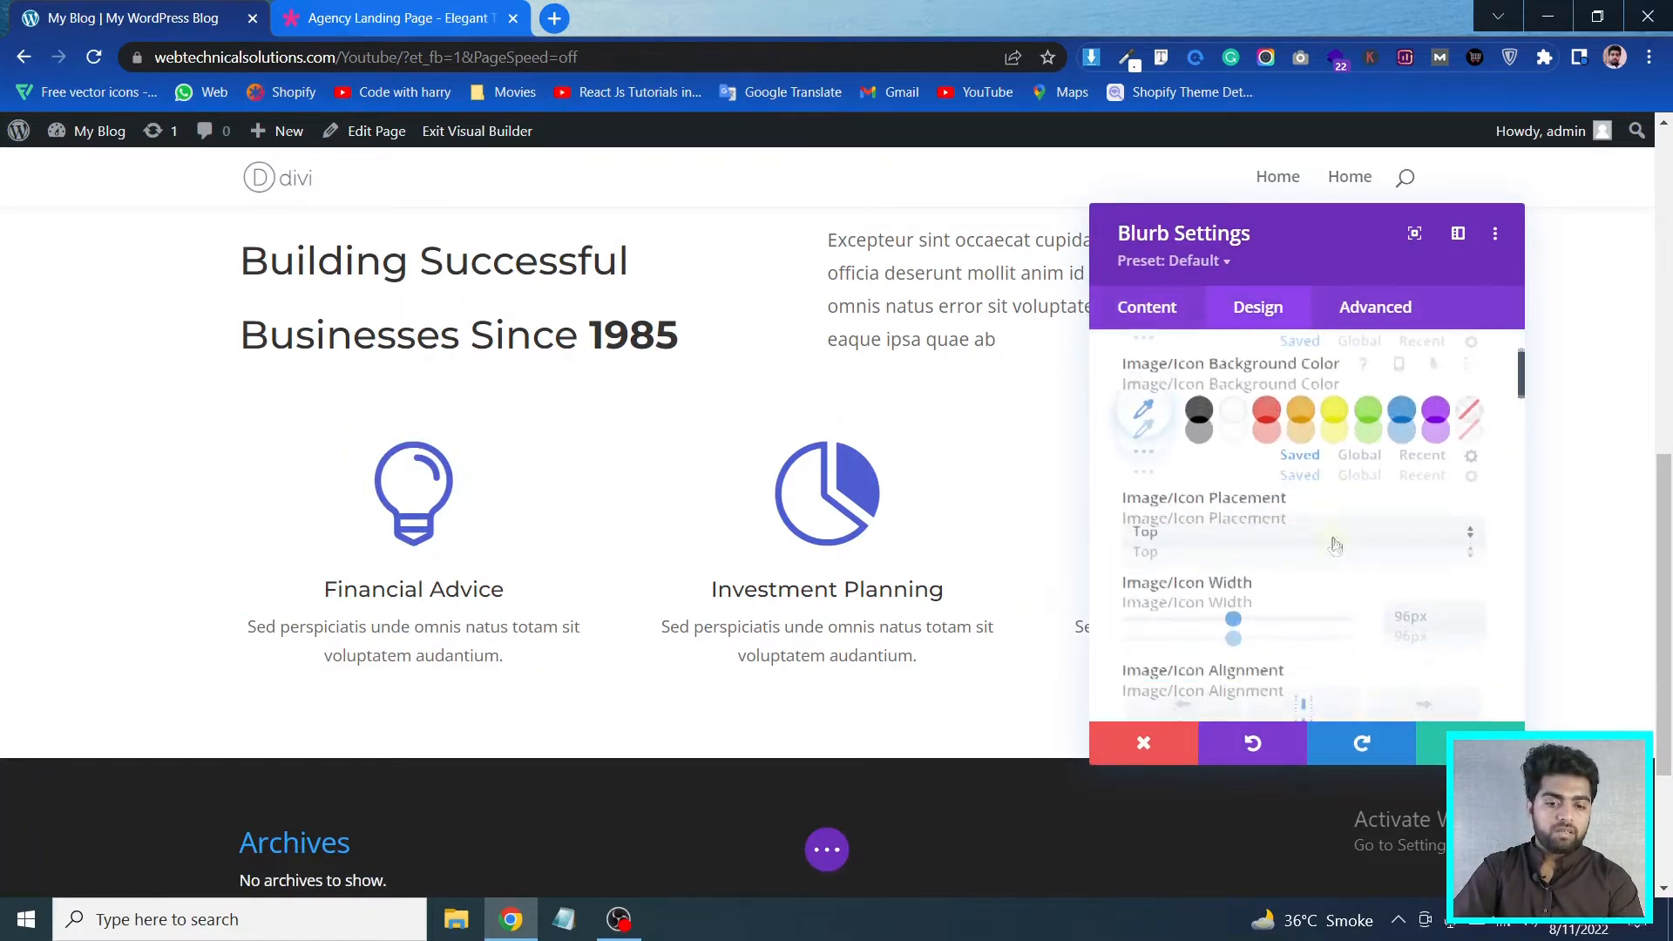
{"action": "left_click", "coordinate": [1474, 504]}
{"action": "left_click", "coordinate": [1474, 504]}
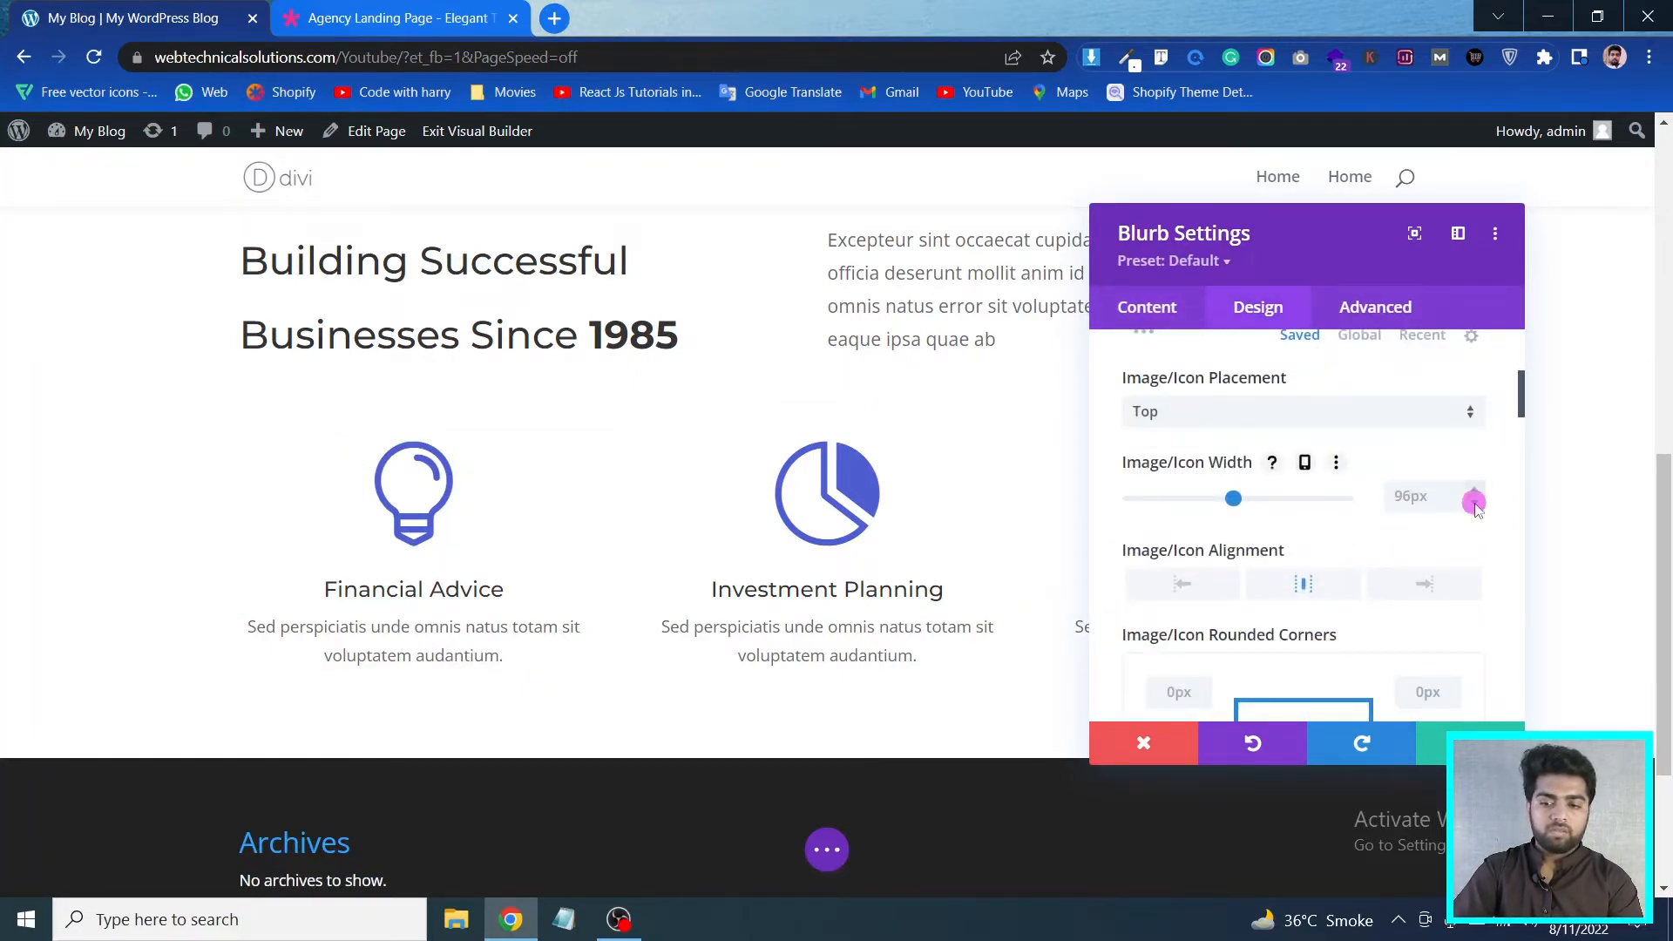
{"action": "left_click", "coordinate": [1474, 504]}
{"action": "left_click", "coordinate": [1474, 505]}
{"action": "left_click", "coordinate": [1475, 504]}
{"action": "left_click", "coordinate": [1475, 504]}
{"action": "left_click", "coordinate": [1474, 504]}
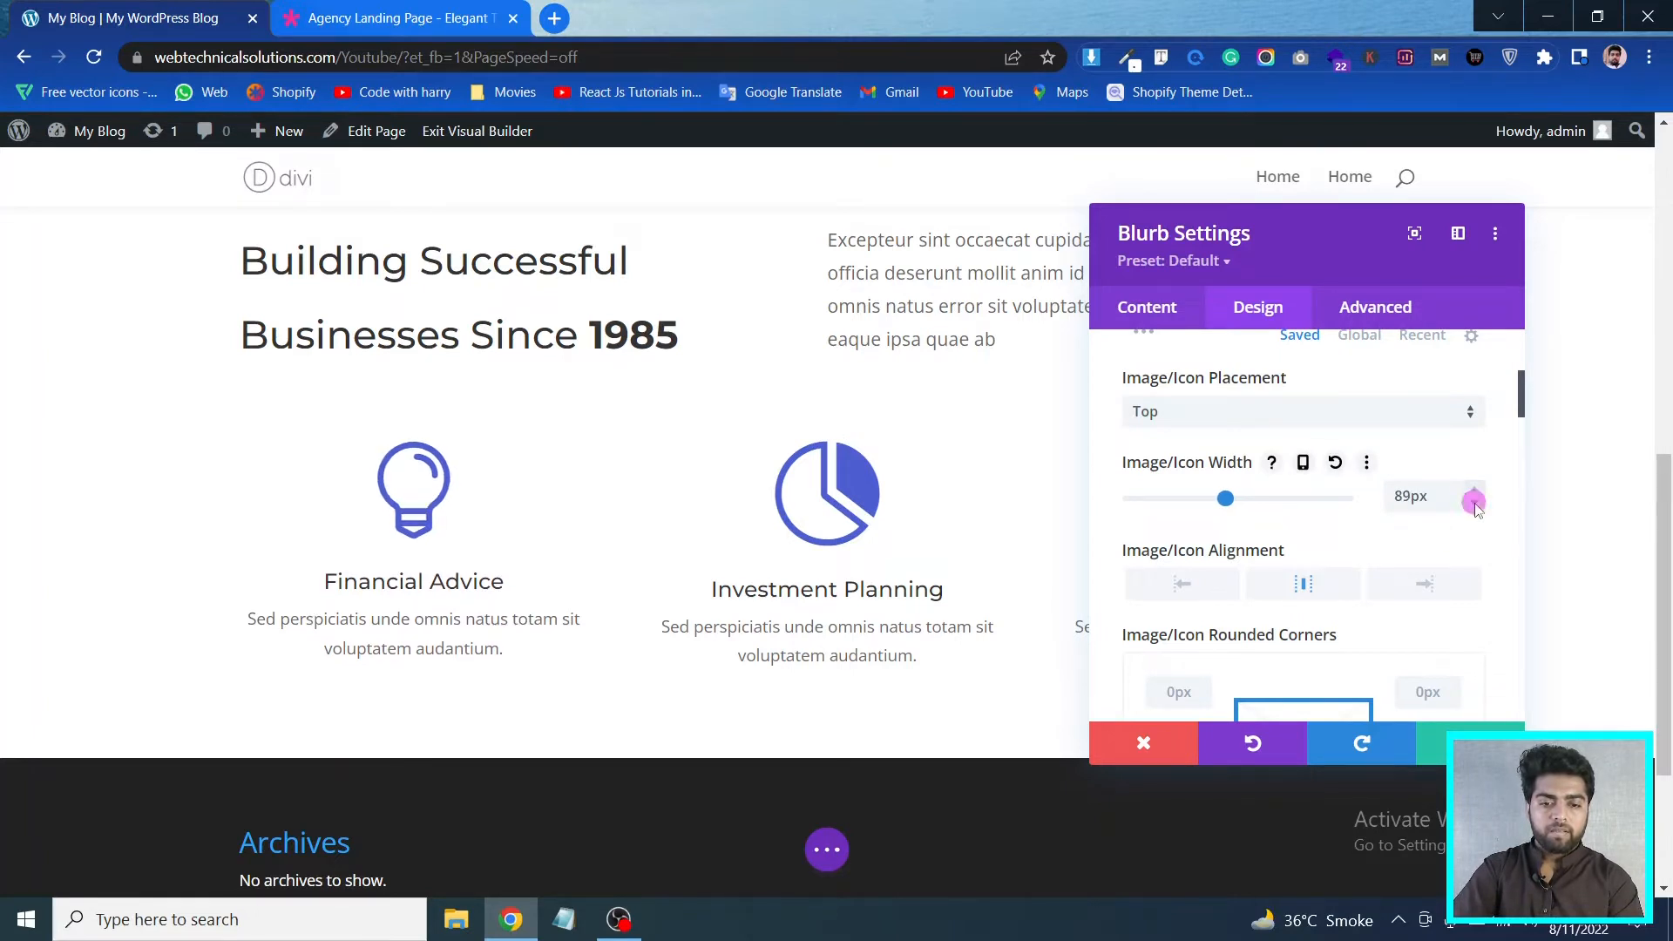
{"action": "left_click", "coordinate": [1475, 504]}
{"action": "left_click", "coordinate": [1475, 504]}
{"action": "left_click", "coordinate": [1475, 505]}
{"action": "left_click", "coordinate": [1475, 504]}
{"action": "left_click", "coordinate": [1475, 504]}
{"action": "left_click", "coordinate": [1475, 504]}
{"action": "left_click", "coordinate": [1474, 505]}
{"action": "left_click", "coordinate": [1475, 504]}
{"action": "left_click", "coordinate": [1474, 504]}
{"action": "left_click", "coordinate": [1475, 504]}
{"action": "left_click", "coordinate": [1475, 504]}
{"action": "left_click", "coordinate": [1475, 504]}
{"action": "left_click", "coordinate": [1474, 505]}
{"action": "left_click", "coordinate": [1475, 504]}
{"action": "left_click", "coordinate": [1474, 504]}
{"action": "left_click", "coordinate": [1475, 504]}
{"action": "left_click", "coordinate": [1475, 504]}
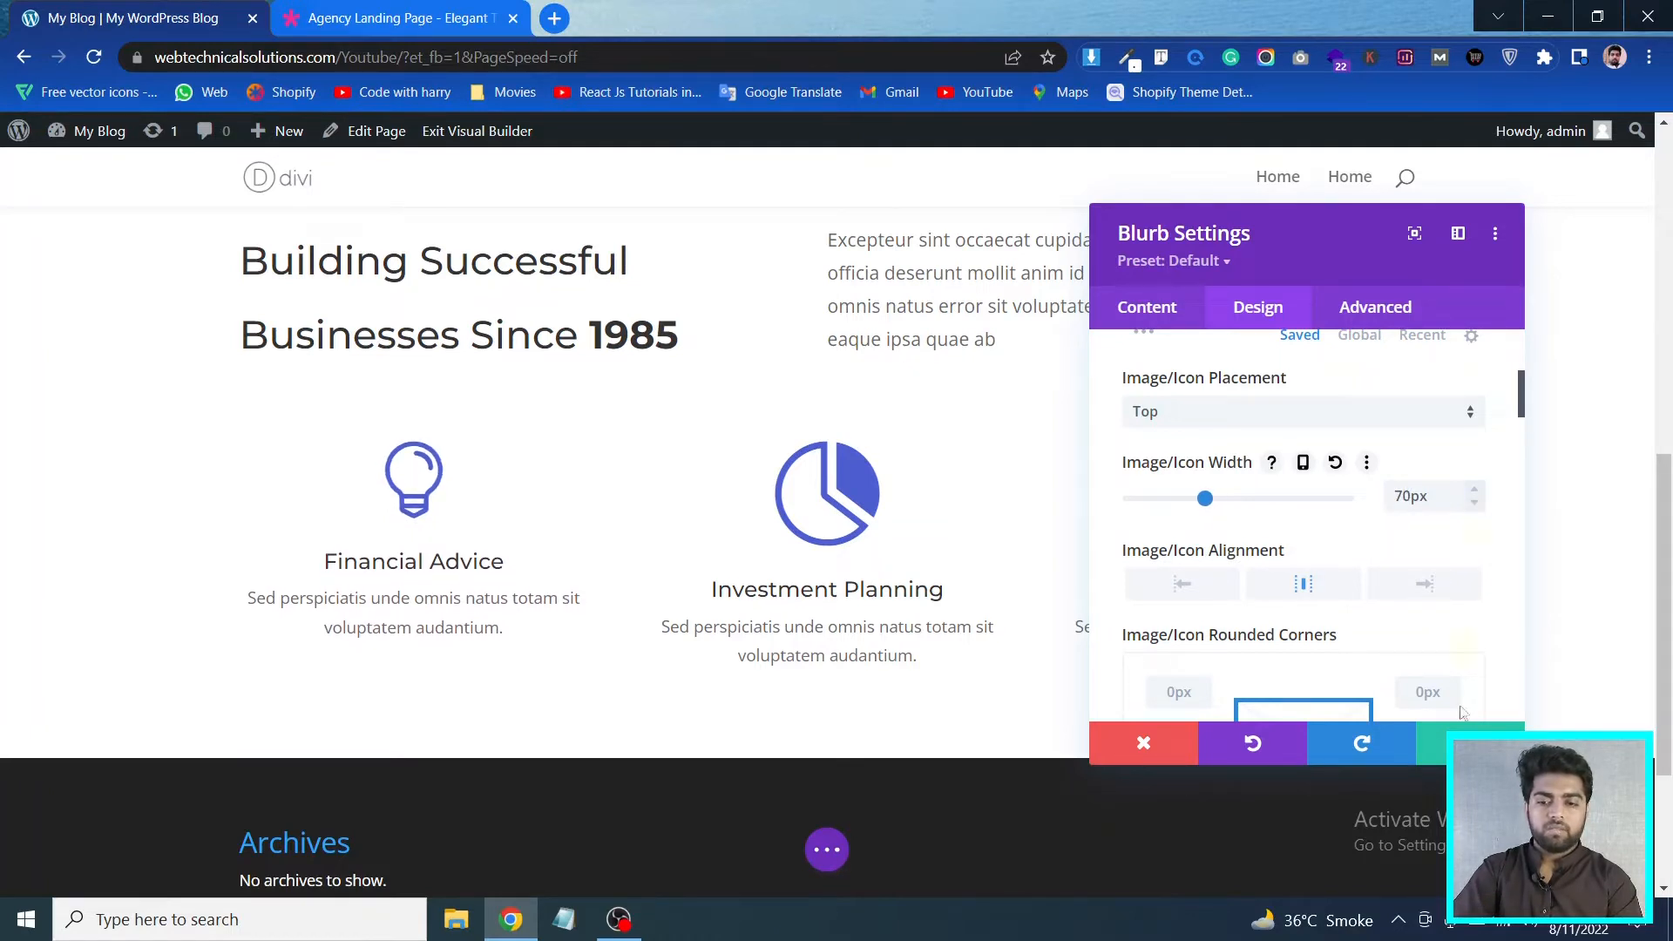
{"action": "left_click", "coordinate": [1442, 745]}
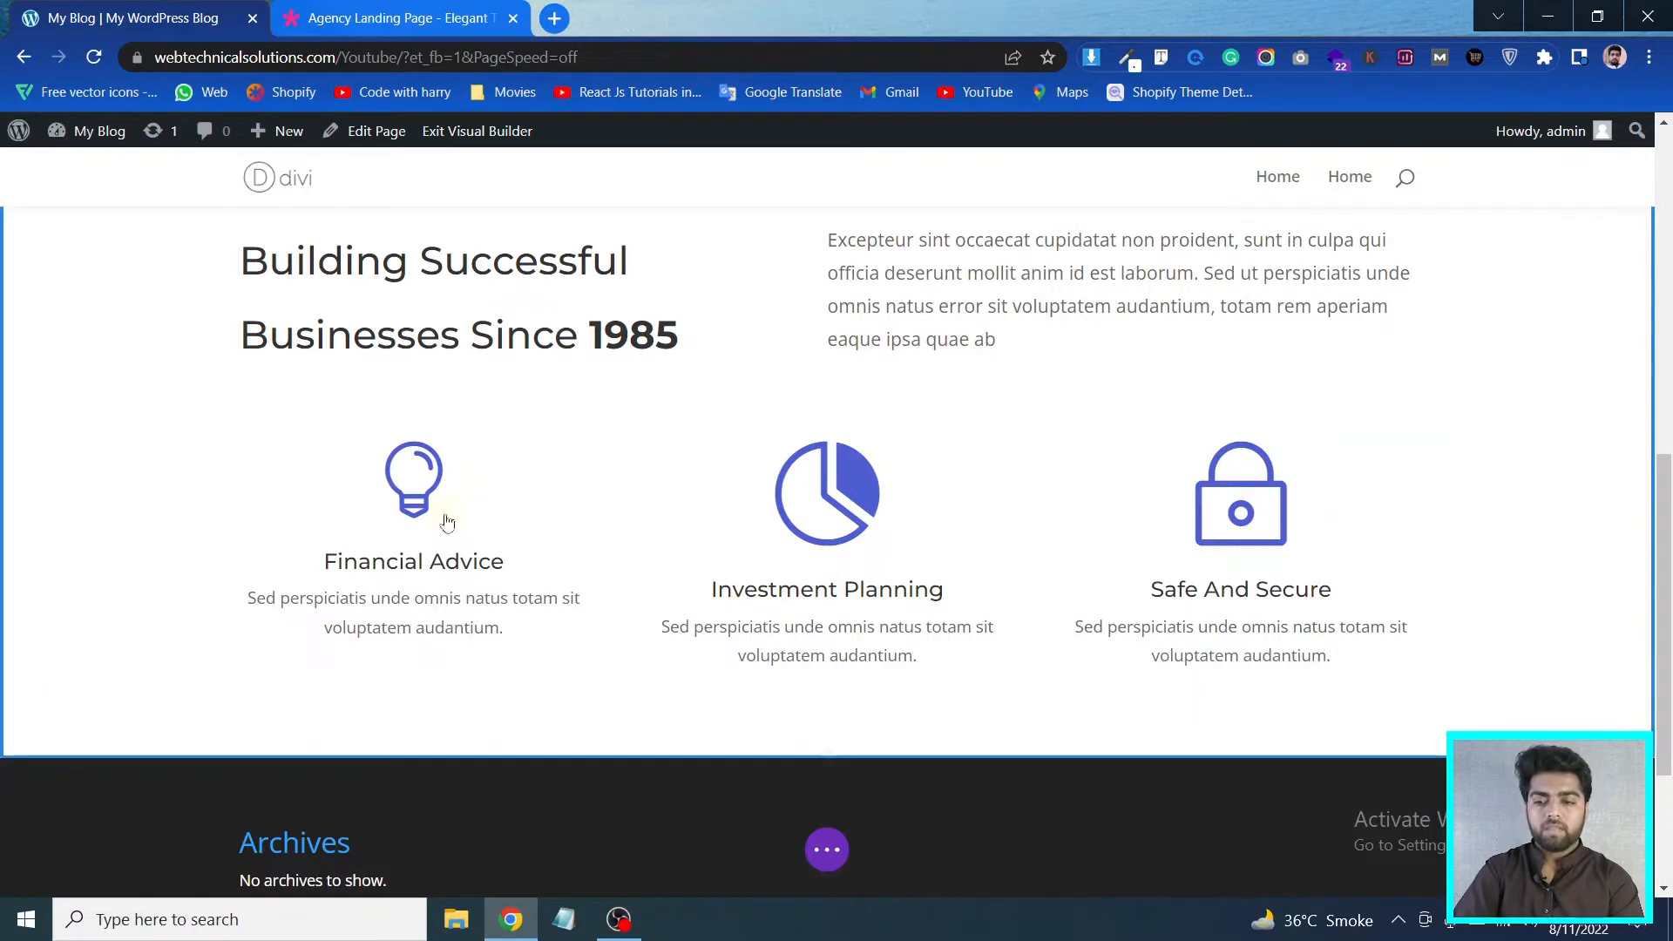
Apply the Financial Advice blurb's resized-icon styles to the other two blurbs by copying and pasting its module styles
{"action": "left_click", "coordinate": [490, 496]}
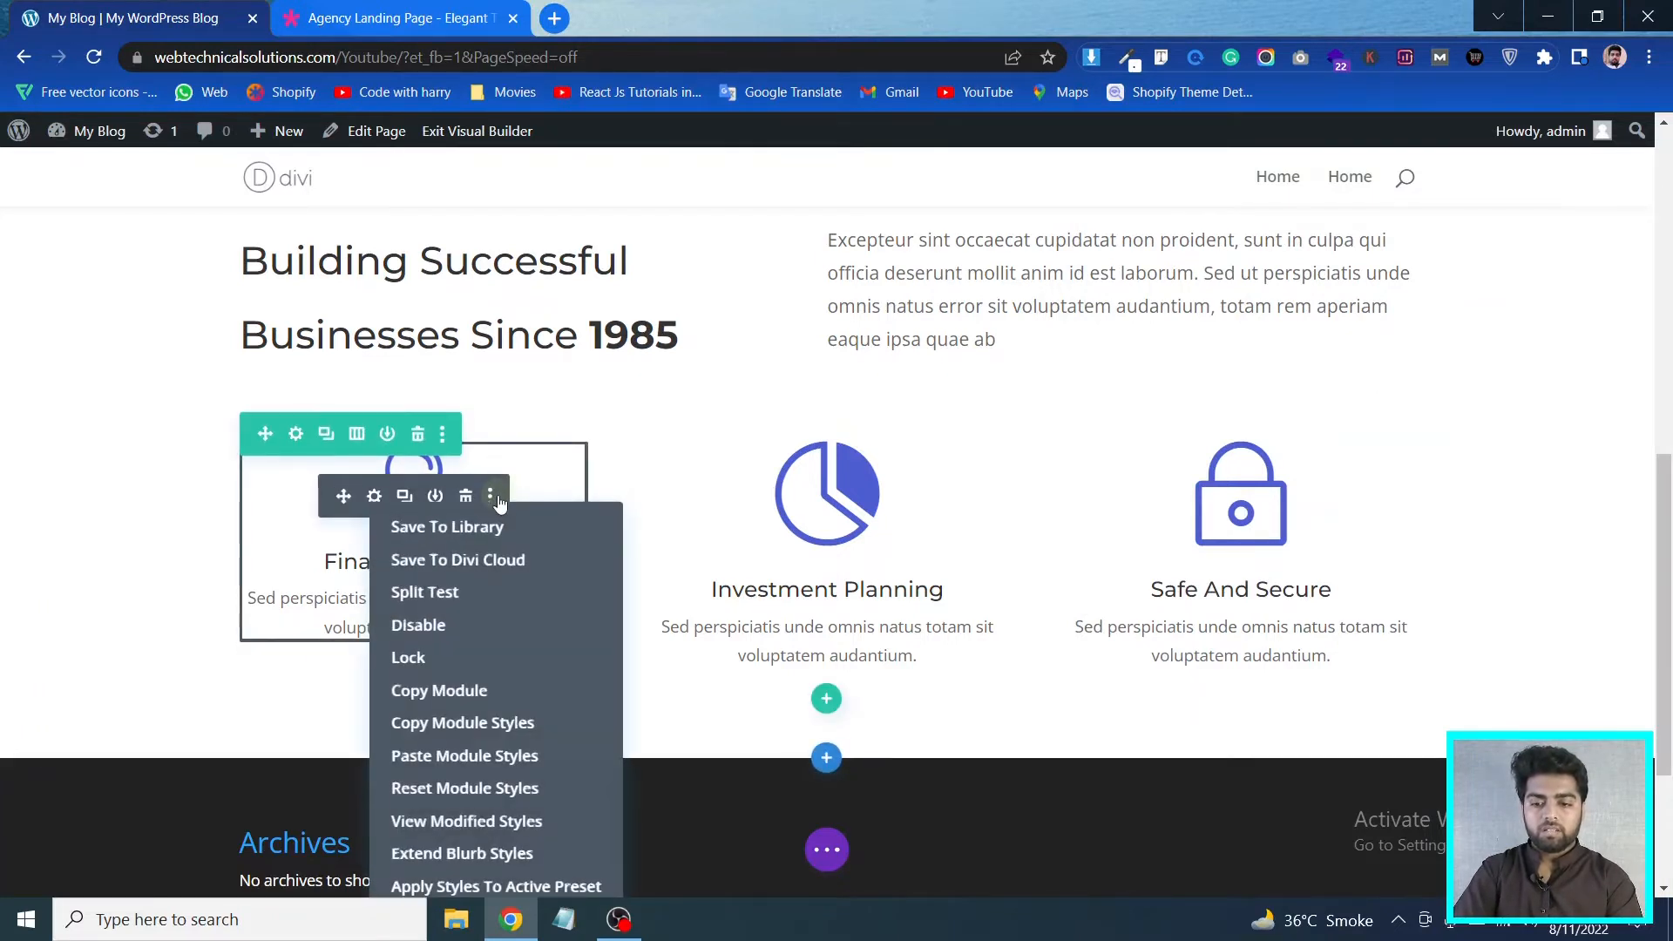
{"action": "left_click", "coordinate": [475, 722]}
{"action": "left_click", "coordinate": [903, 495]}
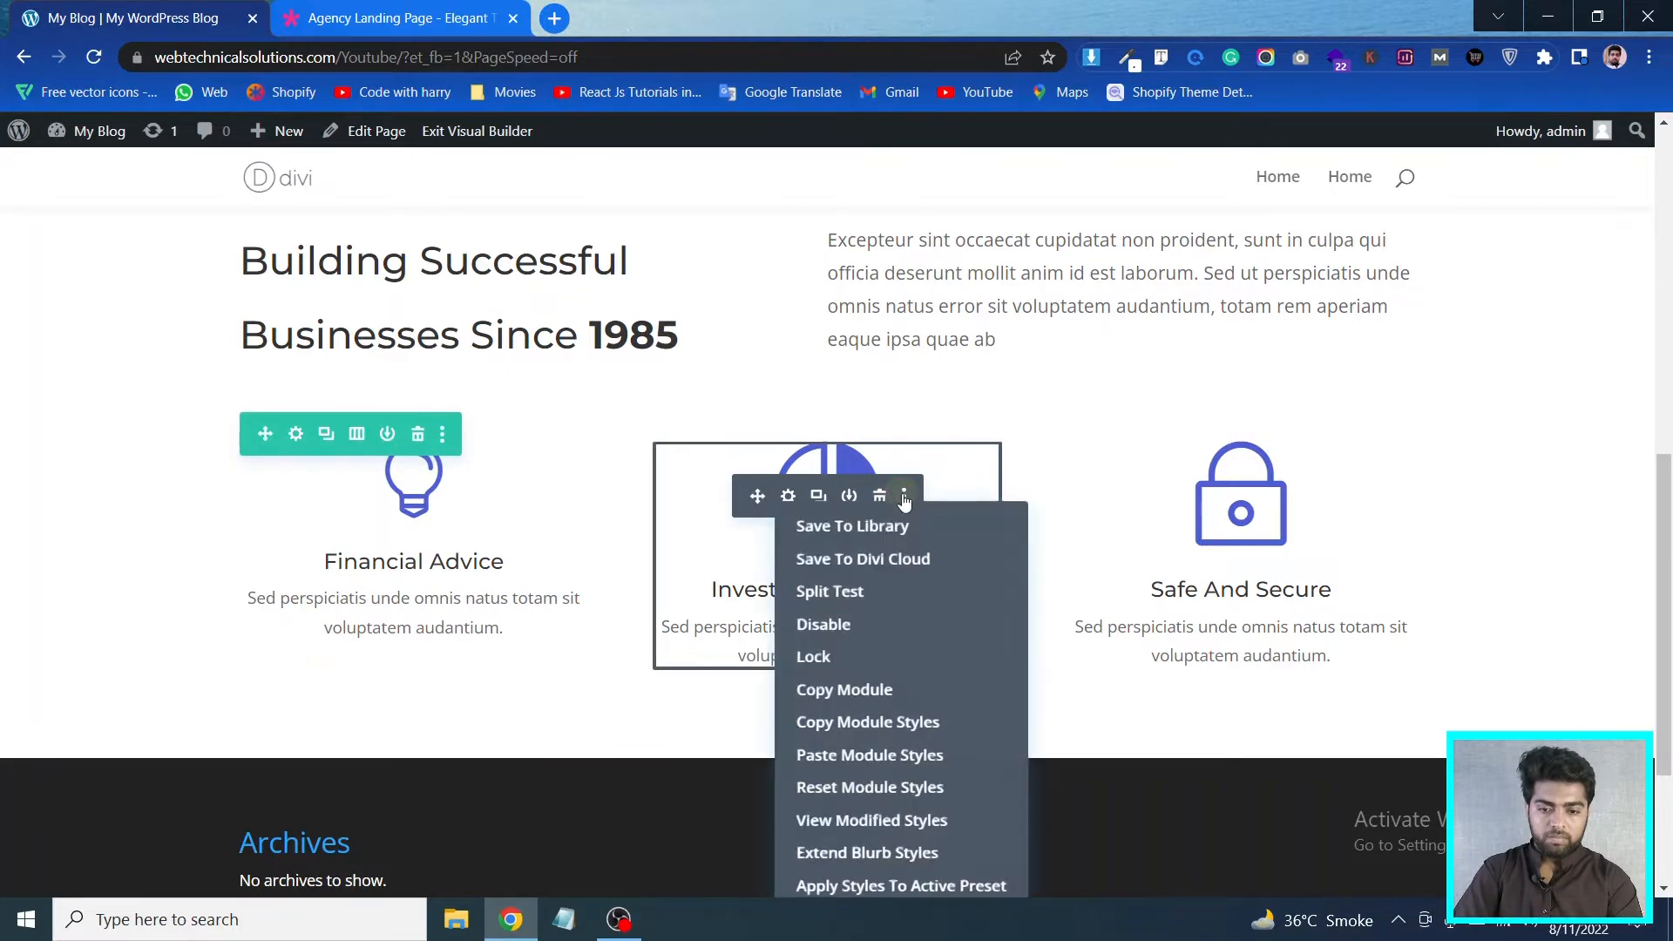
{"action": "left_click", "coordinate": [871, 754]}
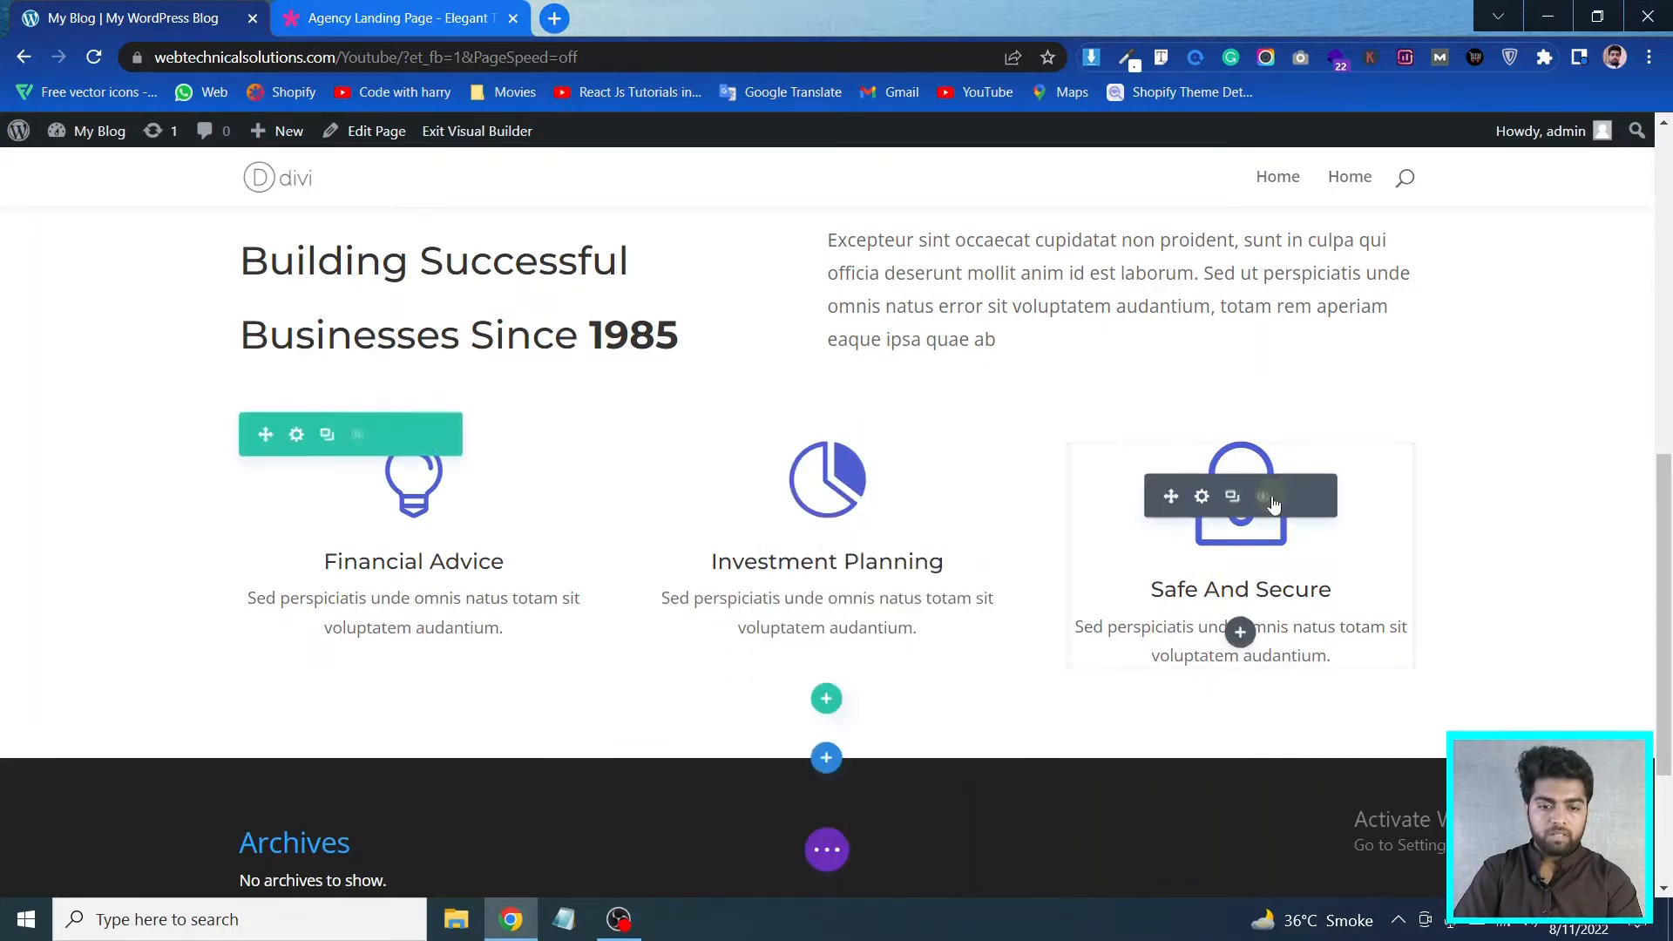
{"action": "left_click", "coordinate": [1318, 499]}
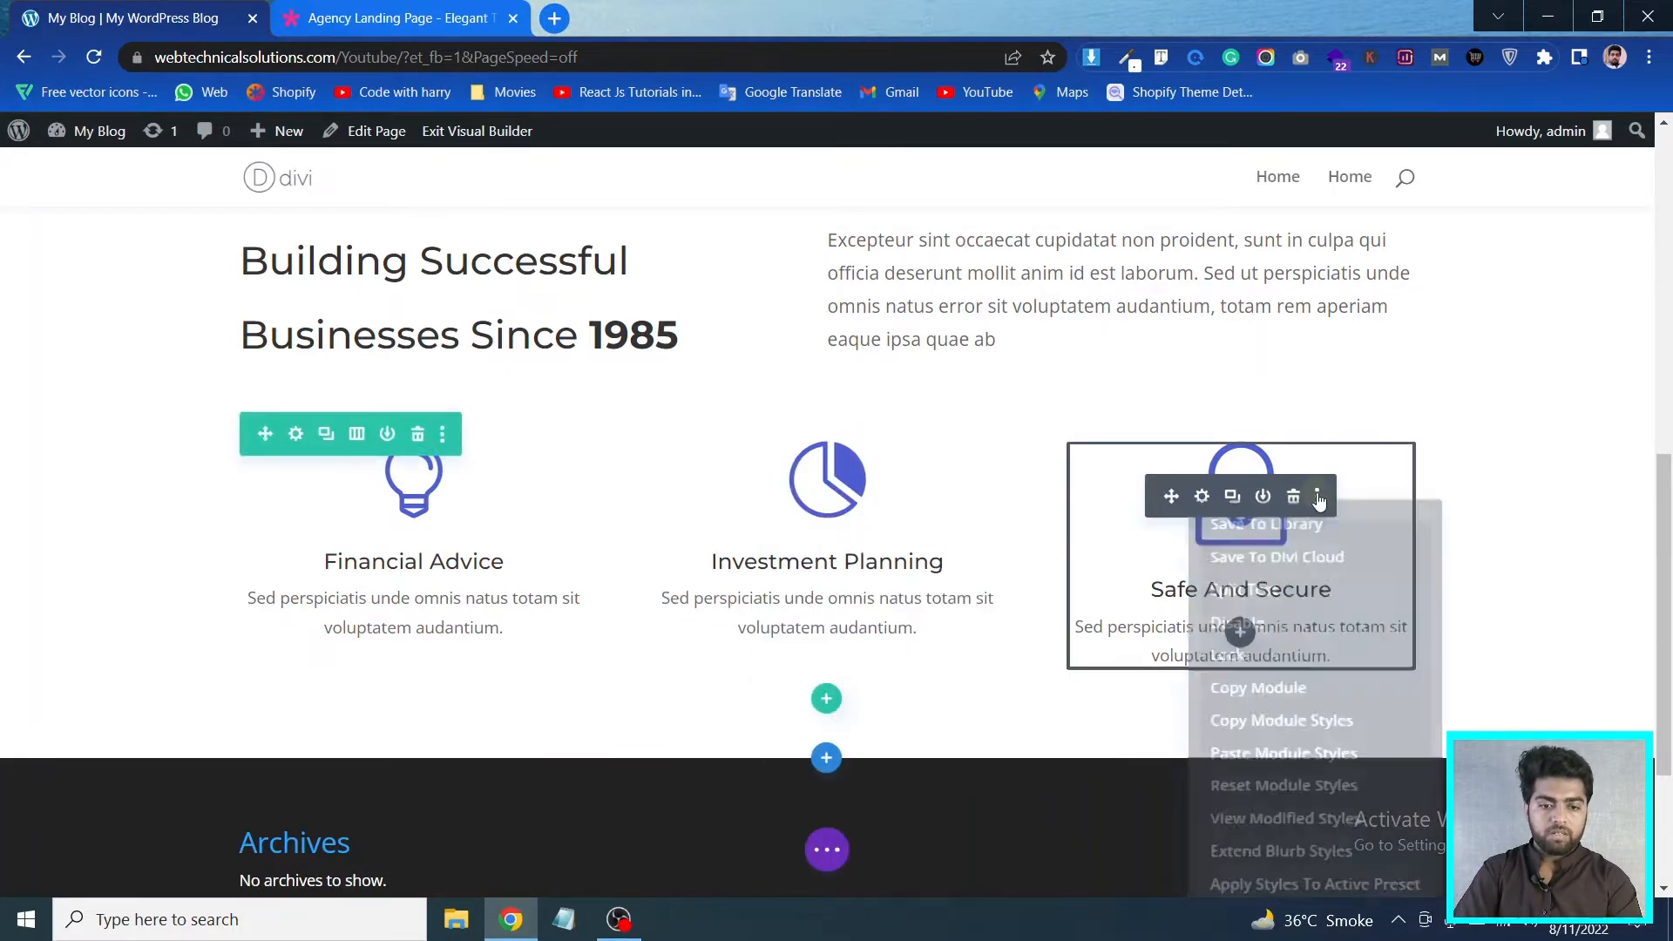
{"action": "left_click", "coordinate": [1265, 754]}
Following the demo's Making an Impact Across the Globe section, add a regular section with a two-equal-column row below the blurbs
{"action": "scroll", "coordinate": [930, 554], "scroll_direction": "down", "scroll_amount": 1}
{"action": "left_click", "coordinate": [407, 10]}
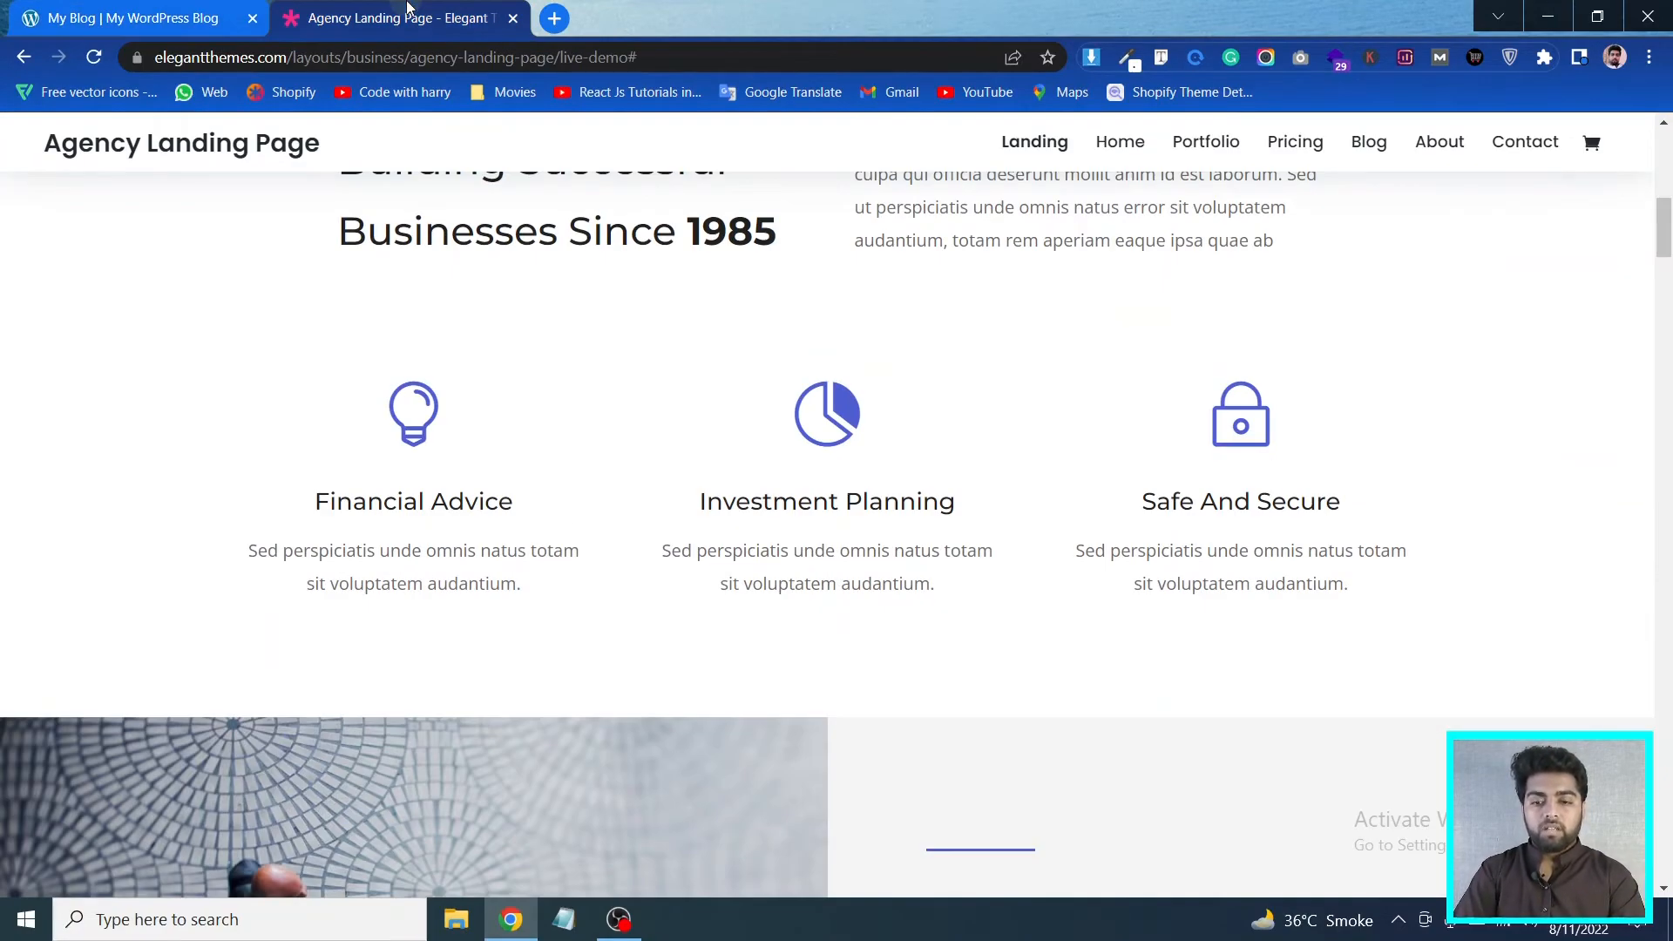
{"action": "scroll", "coordinate": [592, 425], "scroll_direction": "down", "scroll_amount": 6}
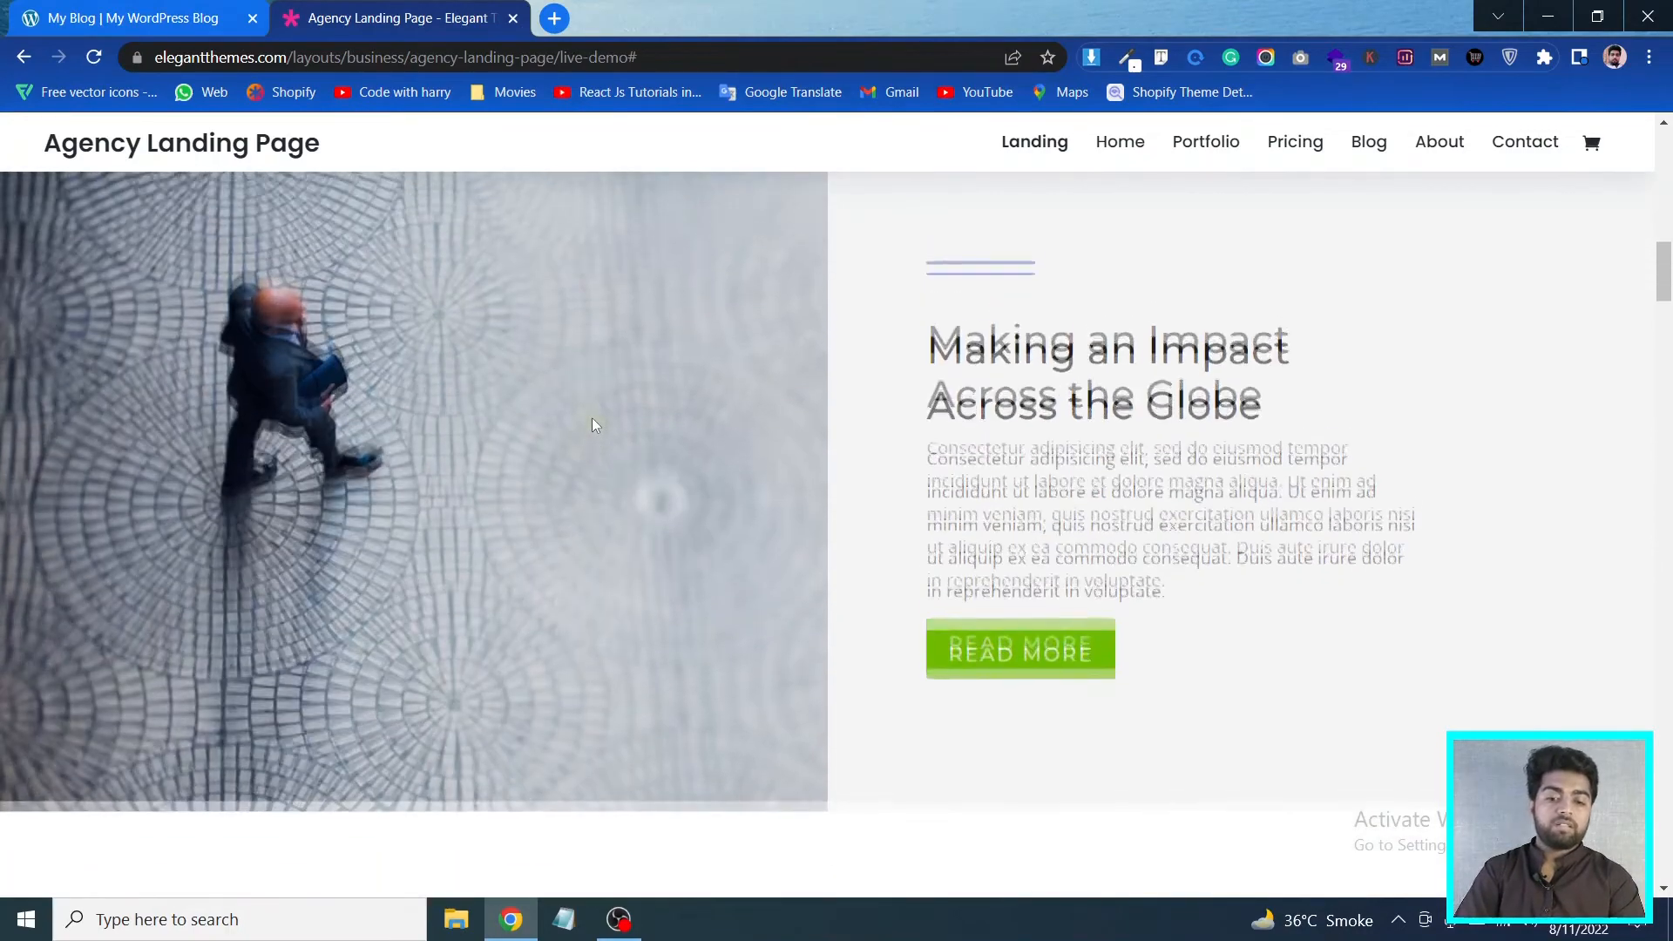
{"action": "right_click", "coordinate": [592, 425]}
{"action": "left_click", "coordinate": [201, 7]}
{"action": "left_click", "coordinate": [201, 7]}
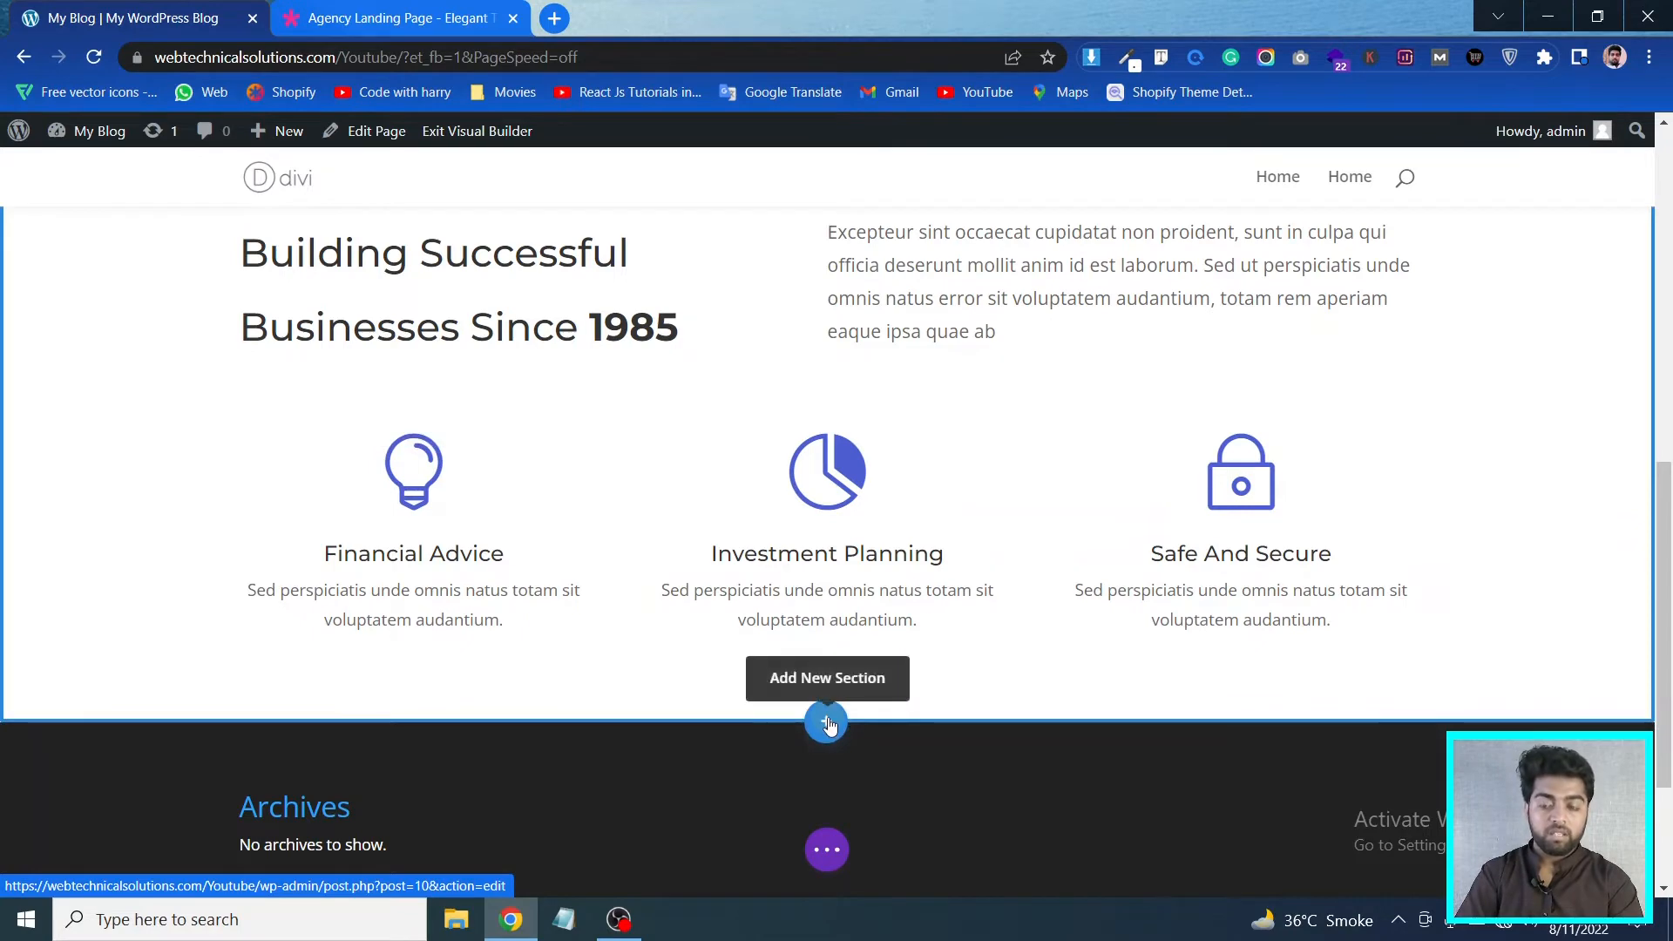
{"action": "left_click", "coordinate": [827, 723]}
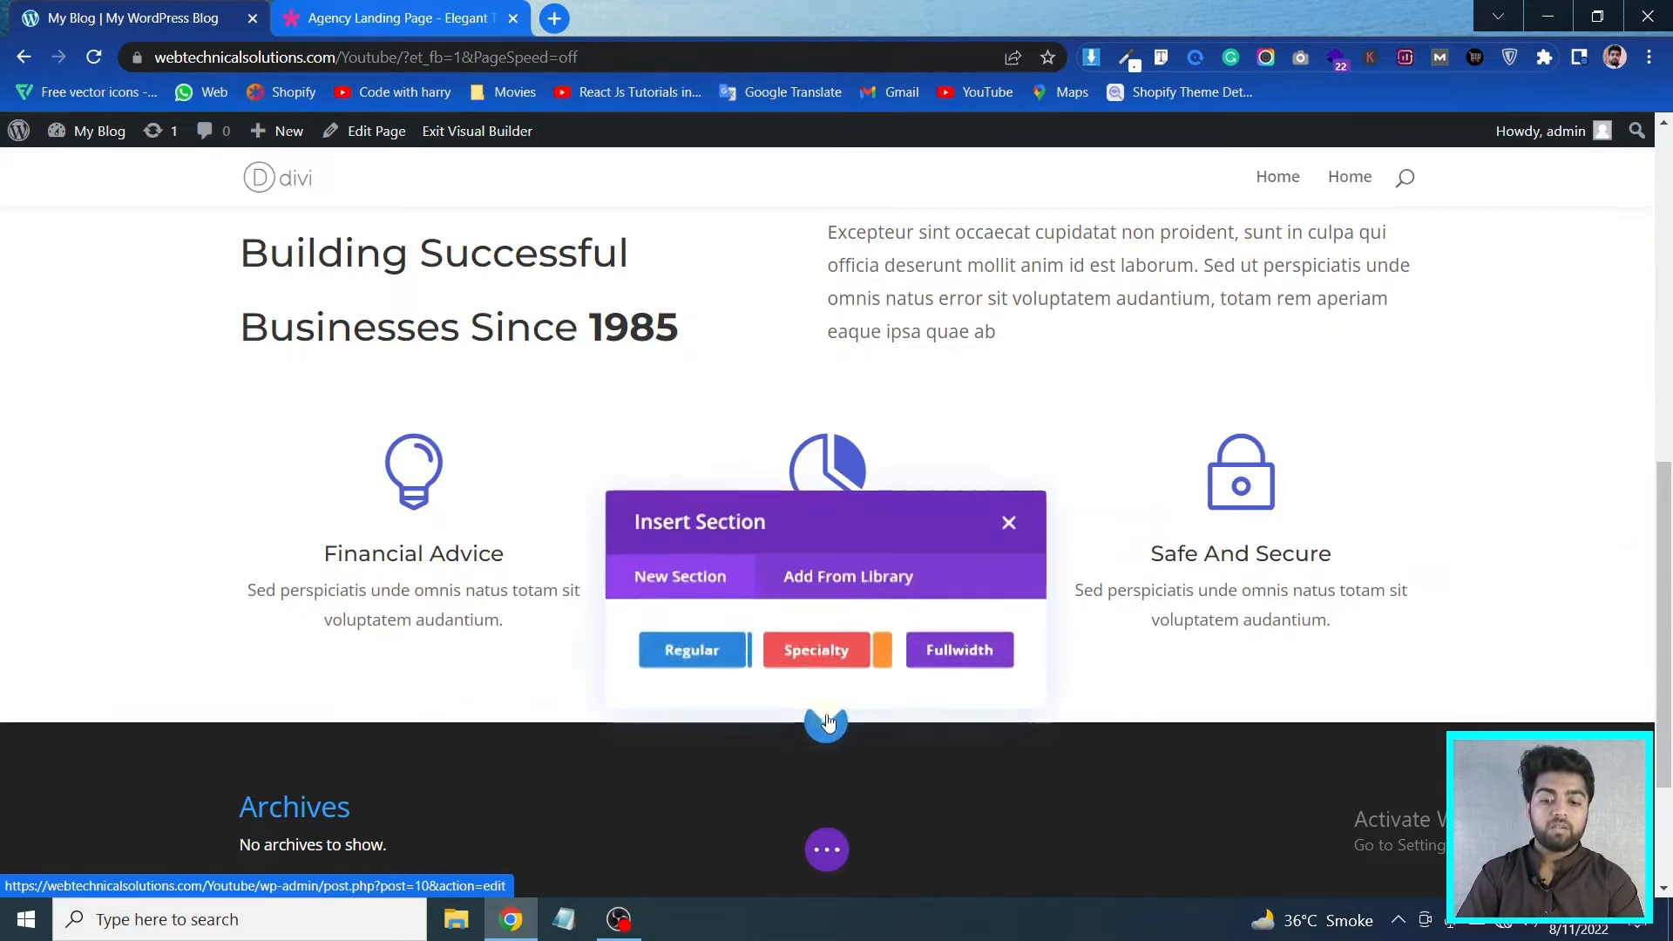
{"action": "key", "text": "ctrl+Tab"}
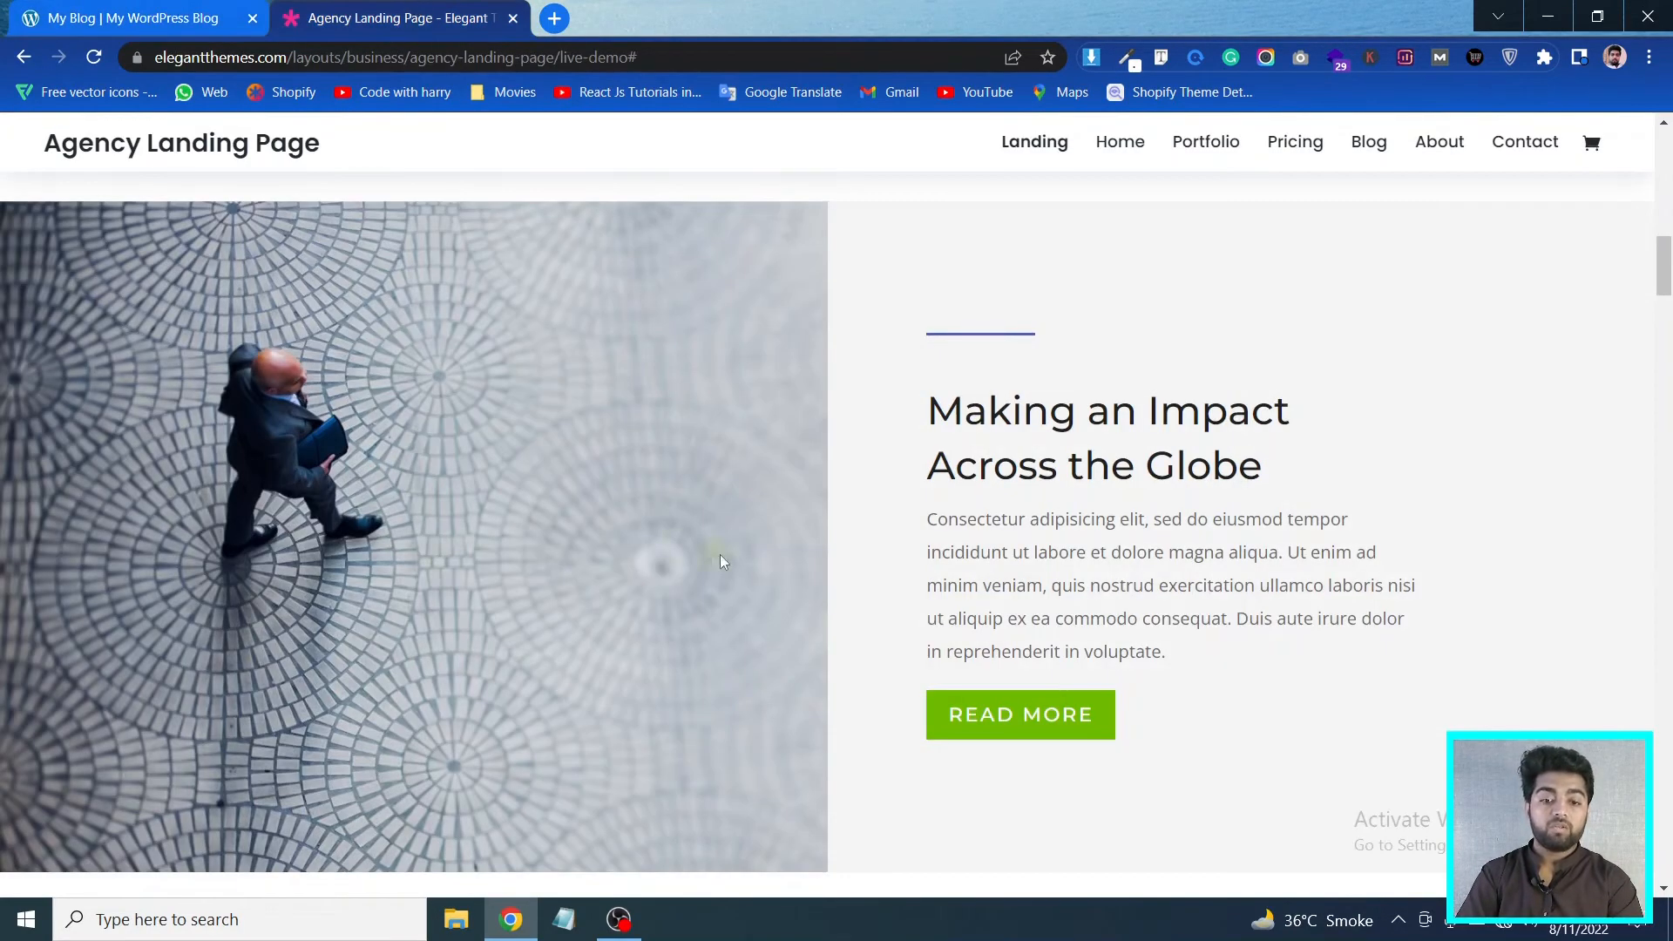
{"action": "scroll", "coordinate": [890, 339], "scroll_direction": "up", "scroll_amount": 3}
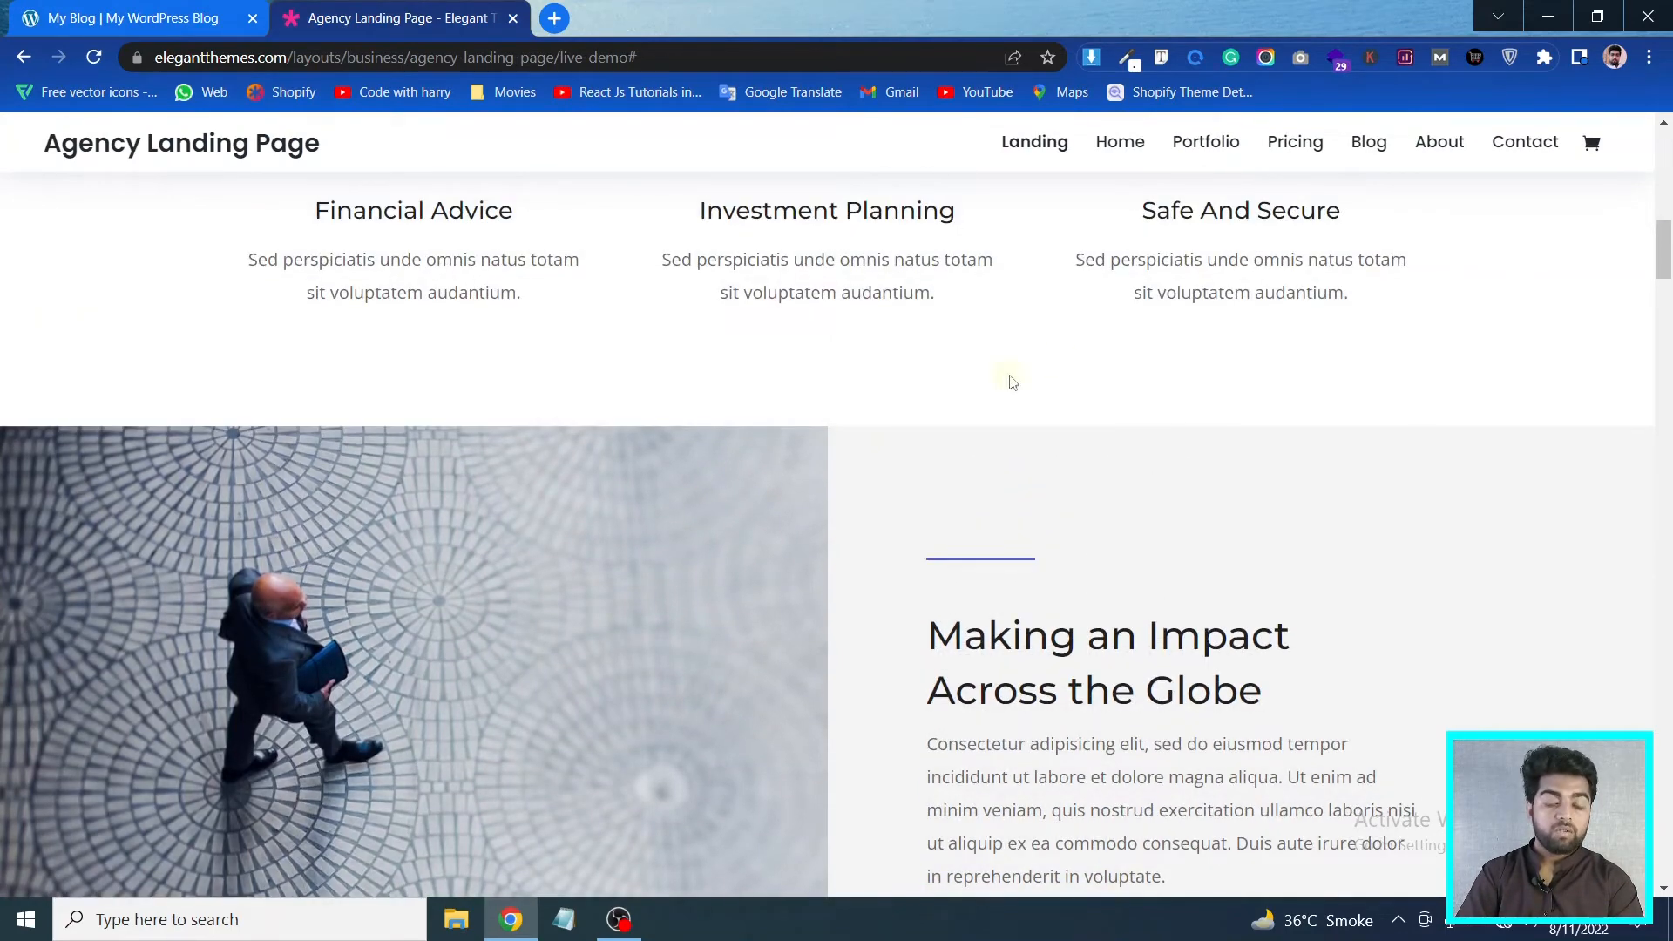
{"action": "left_click", "coordinate": [213, 12]}
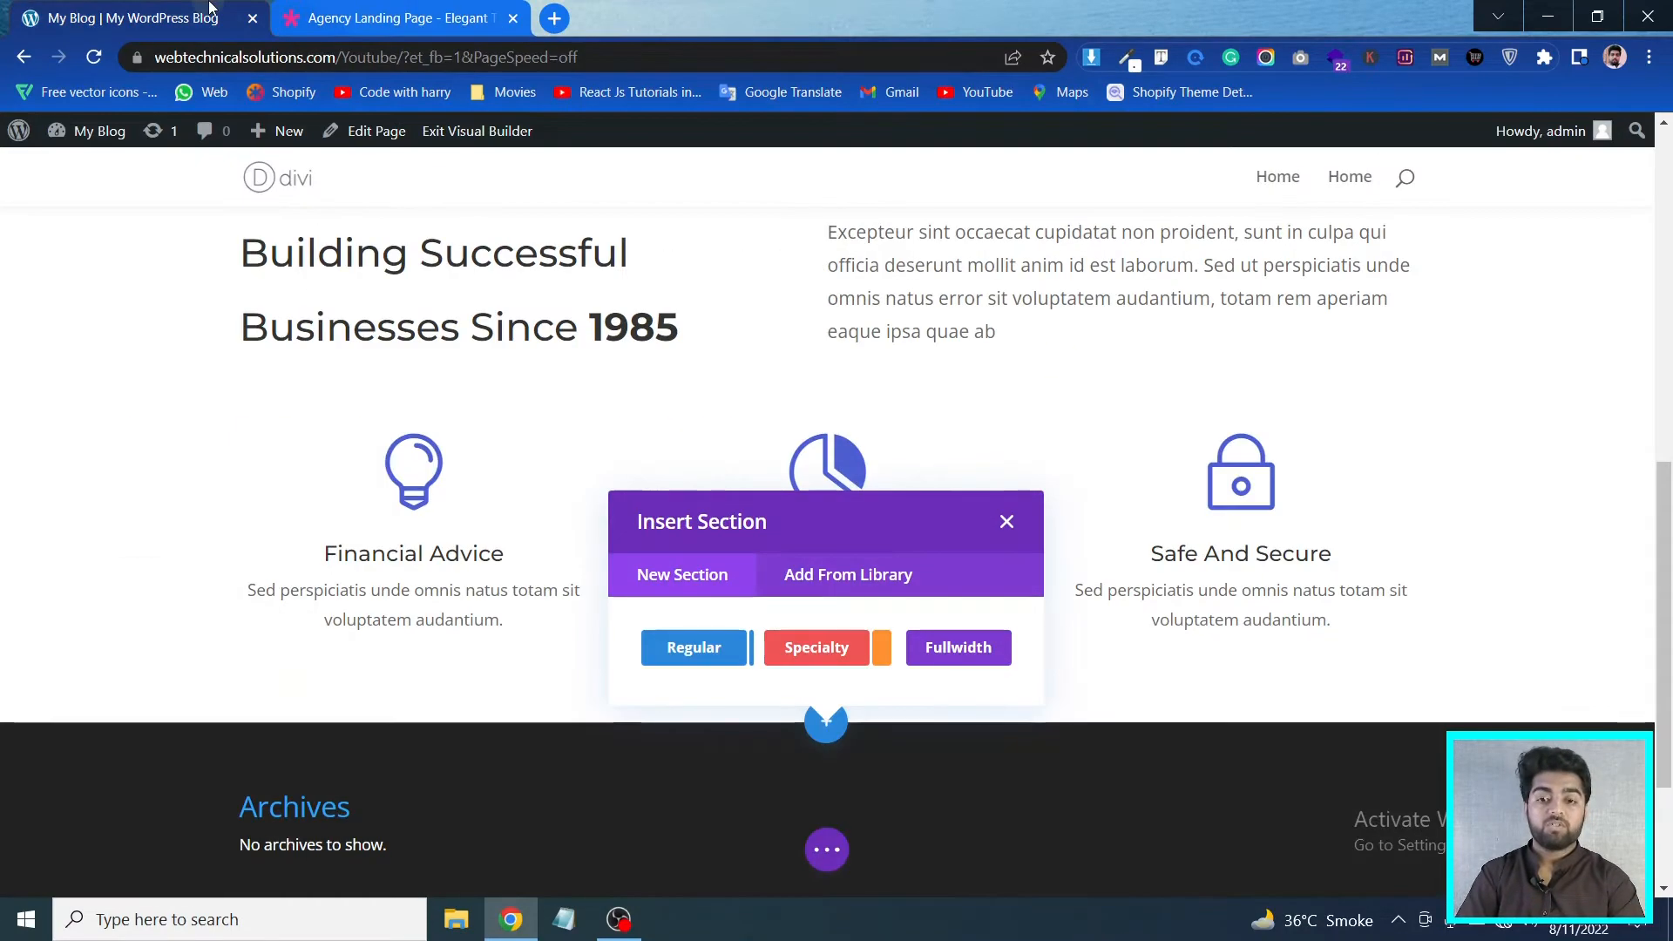
{"action": "left_click", "coordinate": [697, 649]}
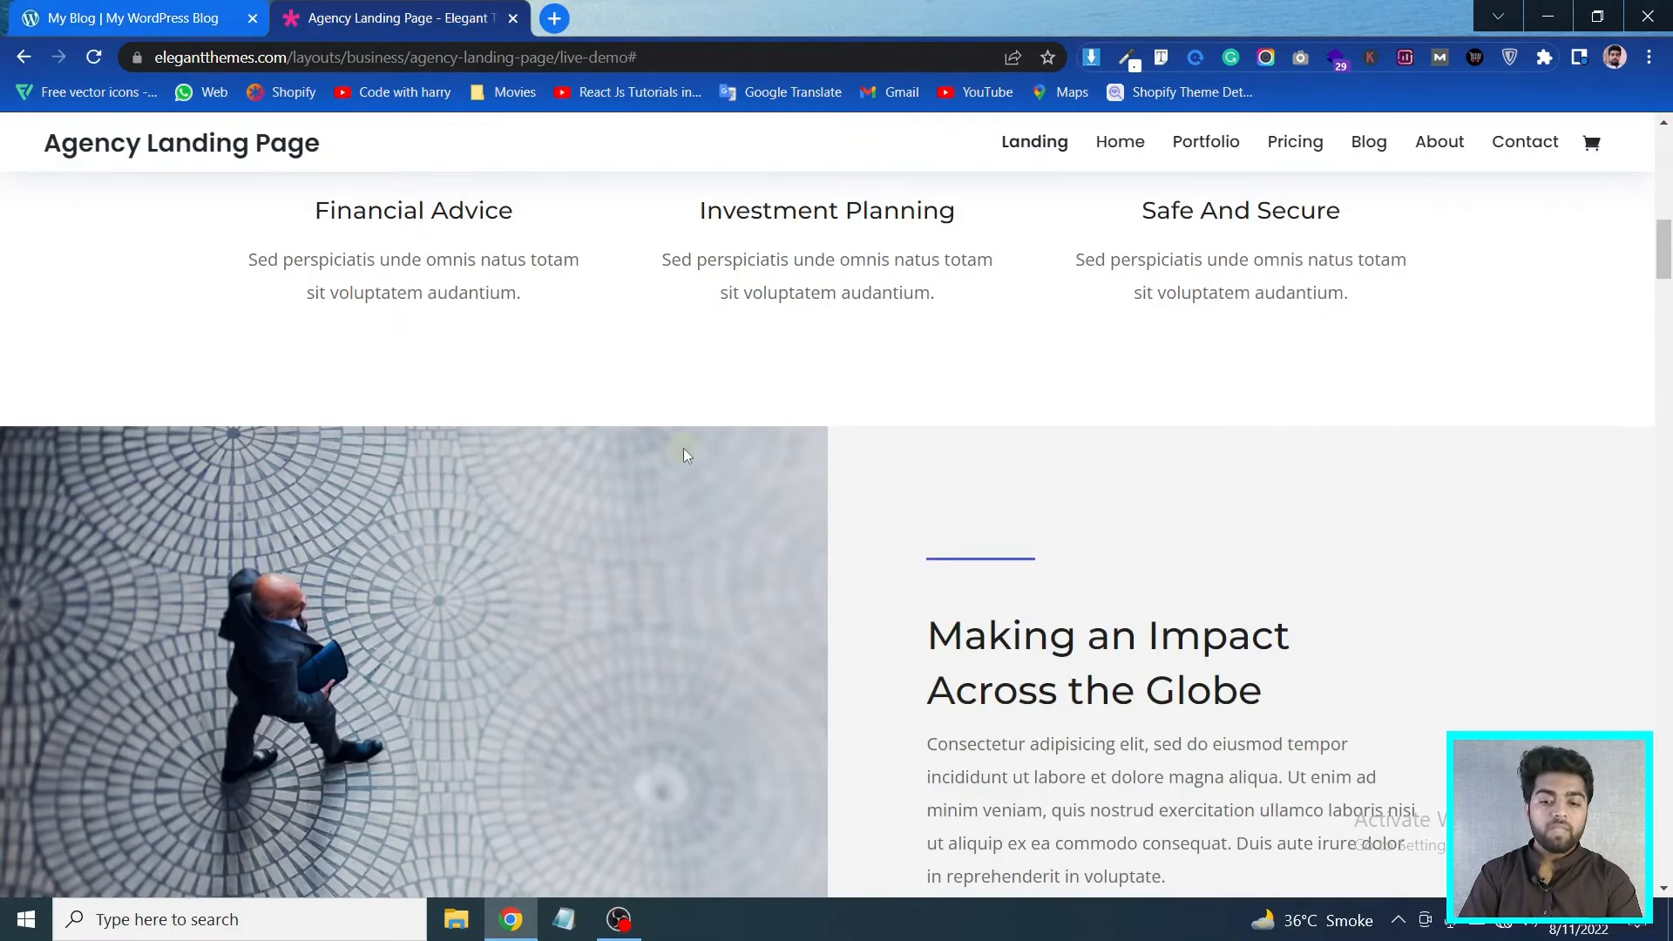
{"action": "scroll", "coordinate": [683, 448], "scroll_direction": "down", "scroll_amount": 2}
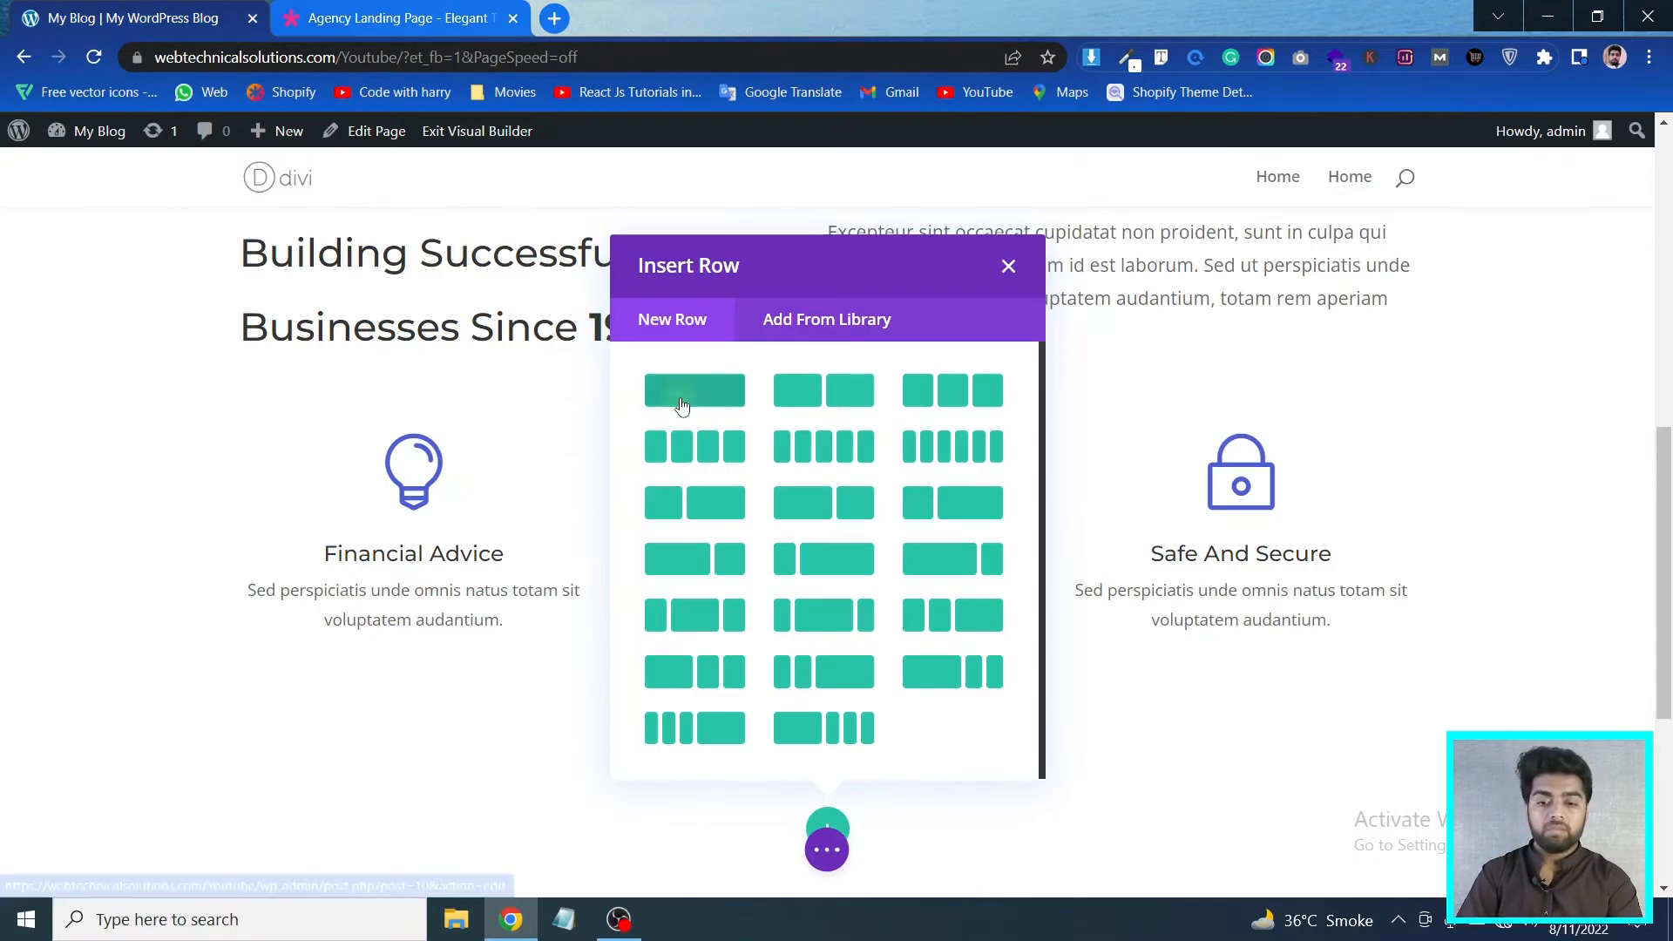
{"action": "left_click", "coordinate": [817, 400]}
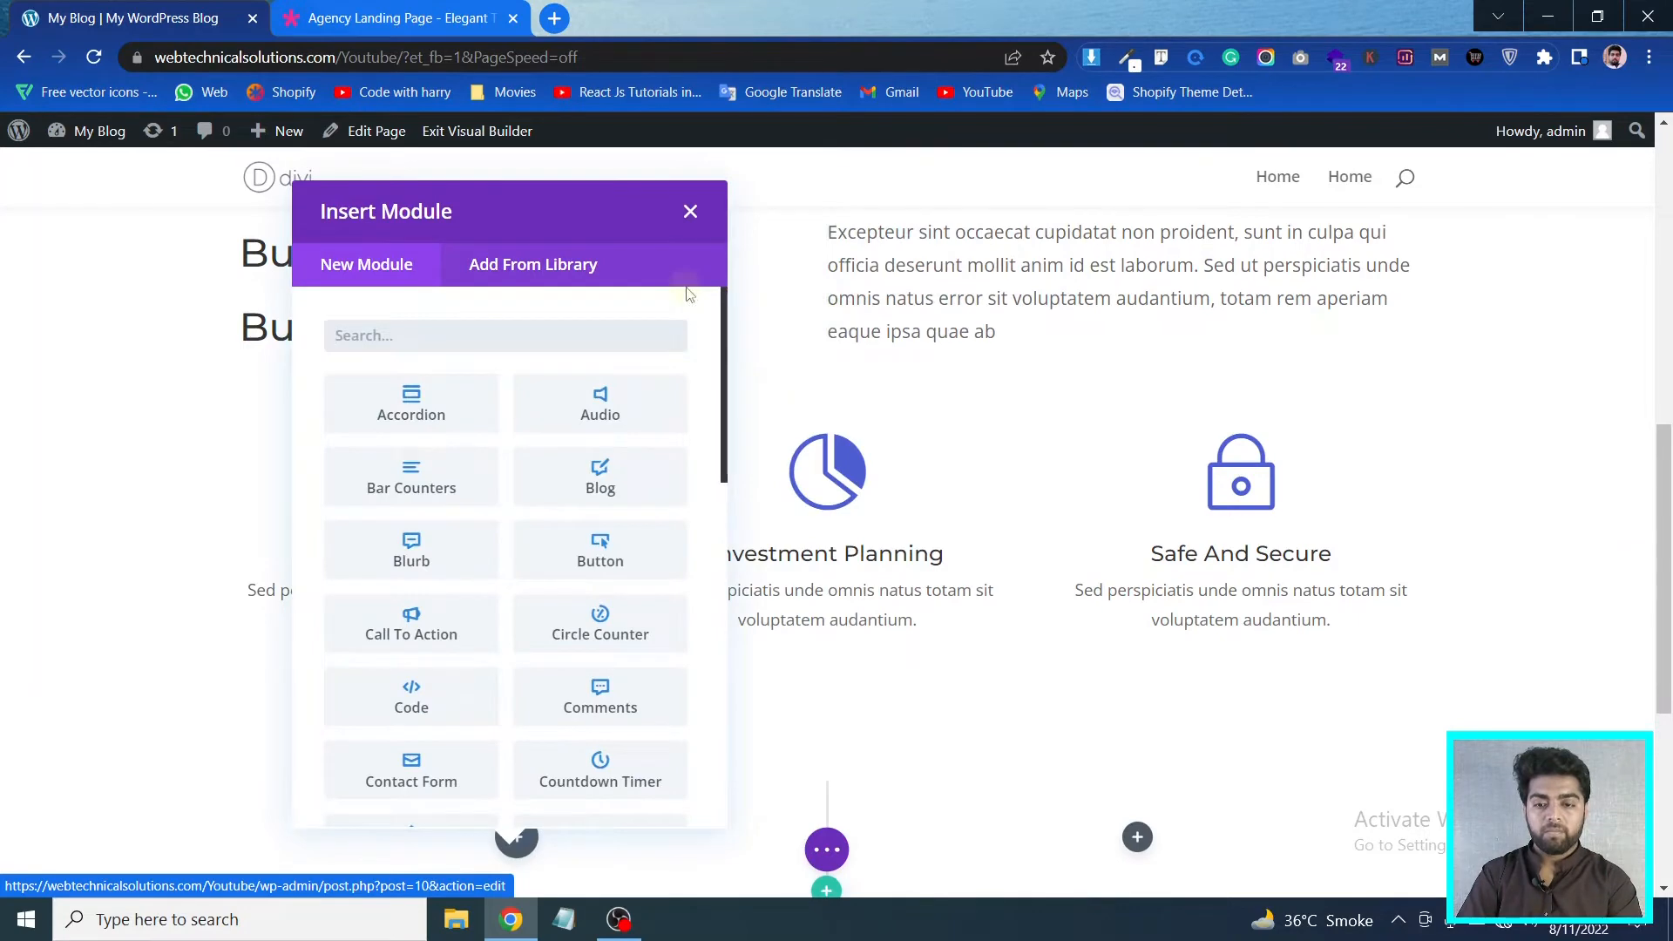
Insert an Image module with the placeholder picture into the first column of the new two-column row and save it
{"action": "scroll", "coordinate": [674, 410], "scroll_direction": "down", "scroll_amount": 2}
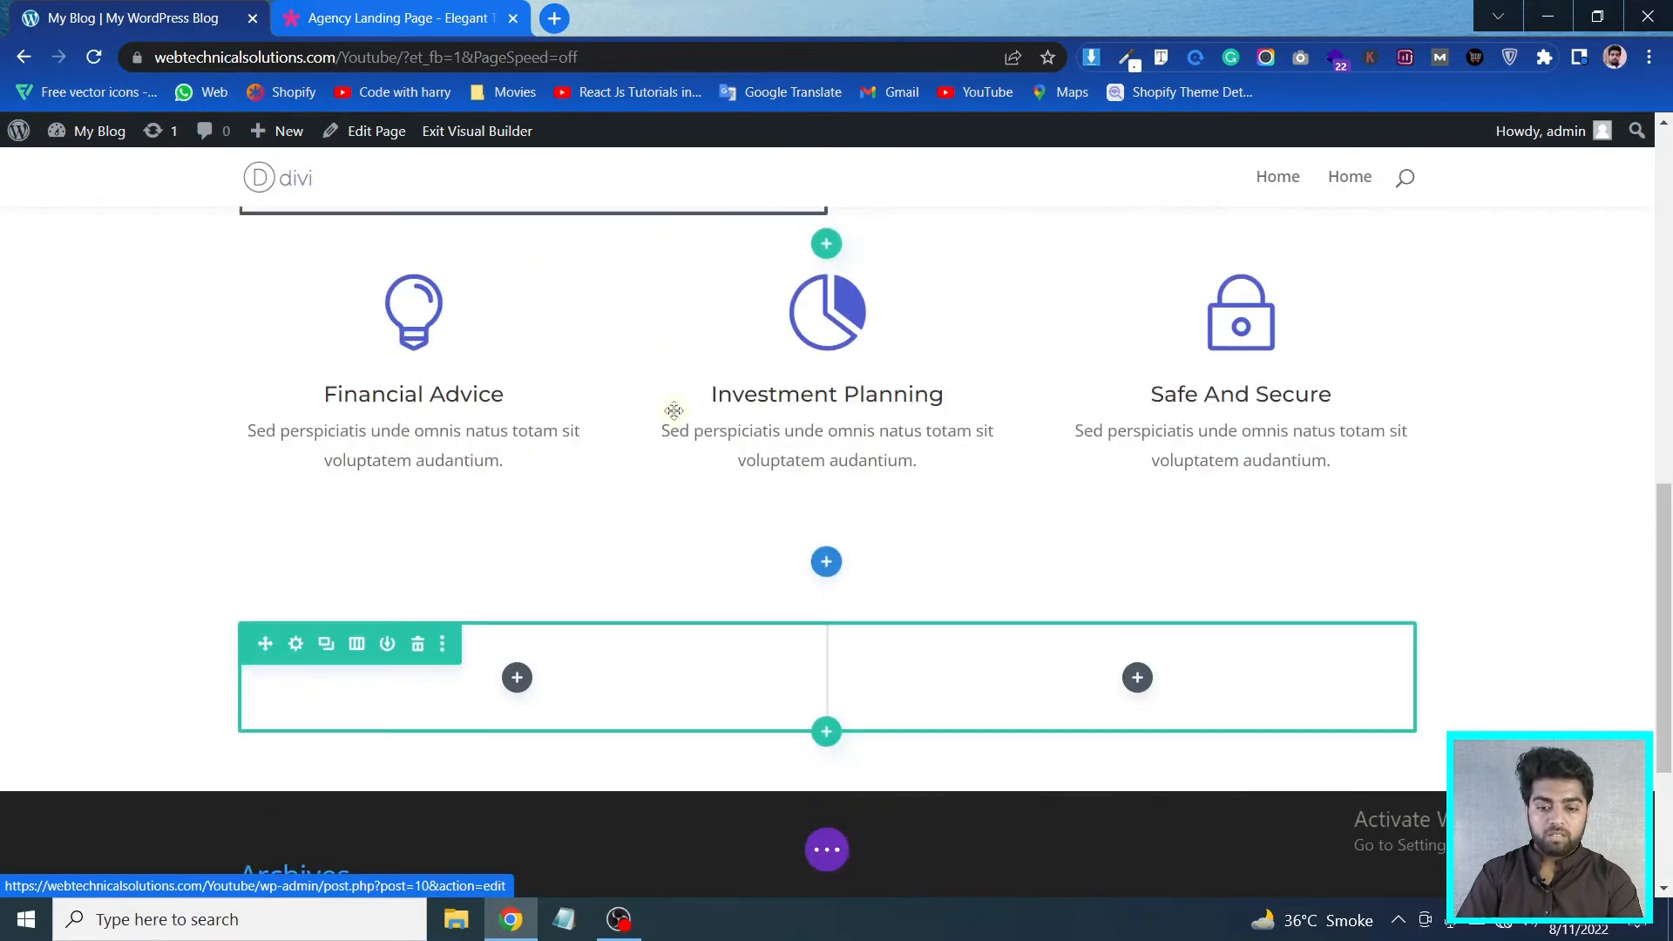
{"action": "left_click", "coordinate": [361, 16]}
{"action": "left_click", "coordinate": [51, 9]}
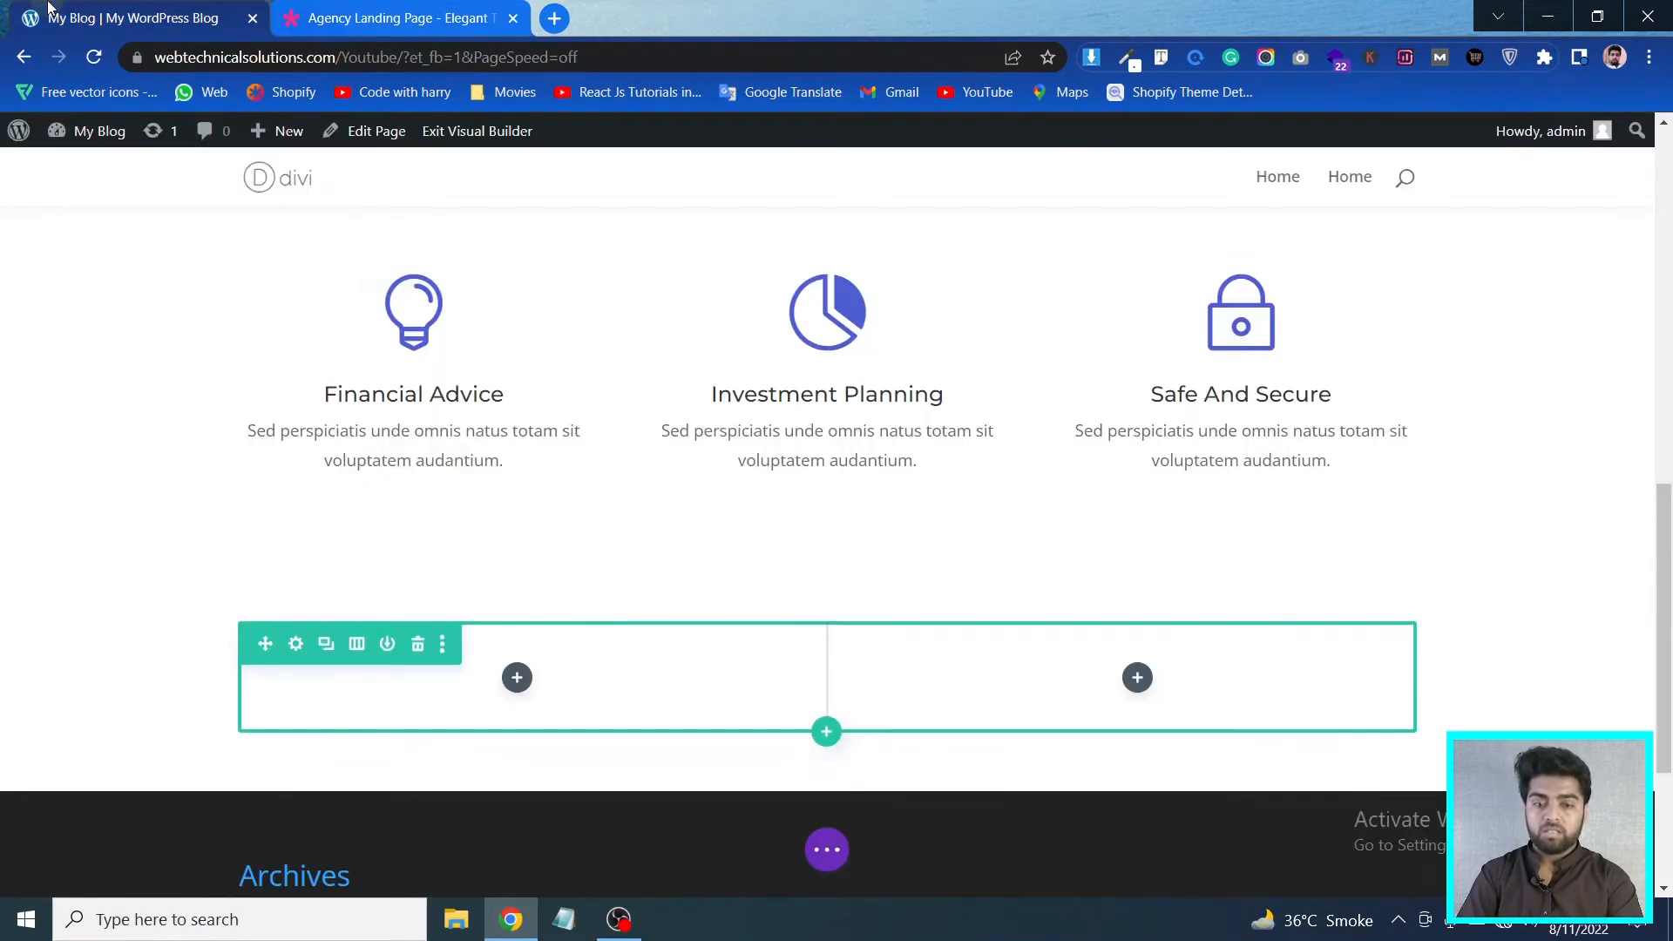
{"action": "scroll", "coordinate": [373, 292], "scroll_direction": "down", "scroll_amount": 2}
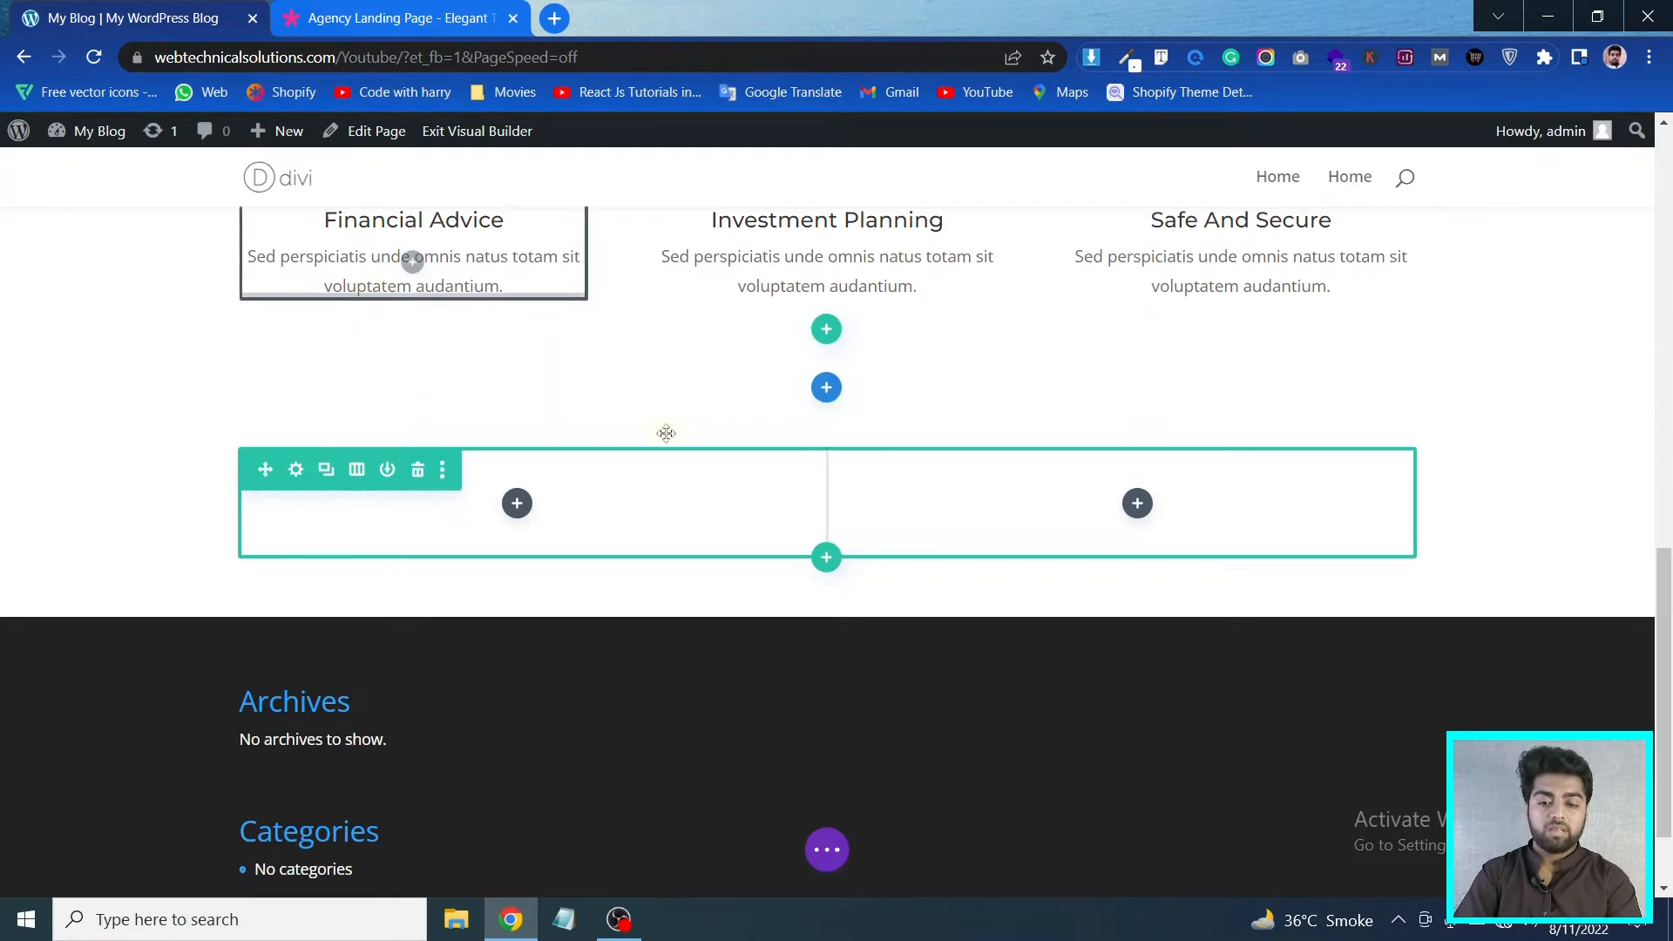
{"action": "left_click", "coordinate": [516, 503]}
{"action": "type", "text": "im"}
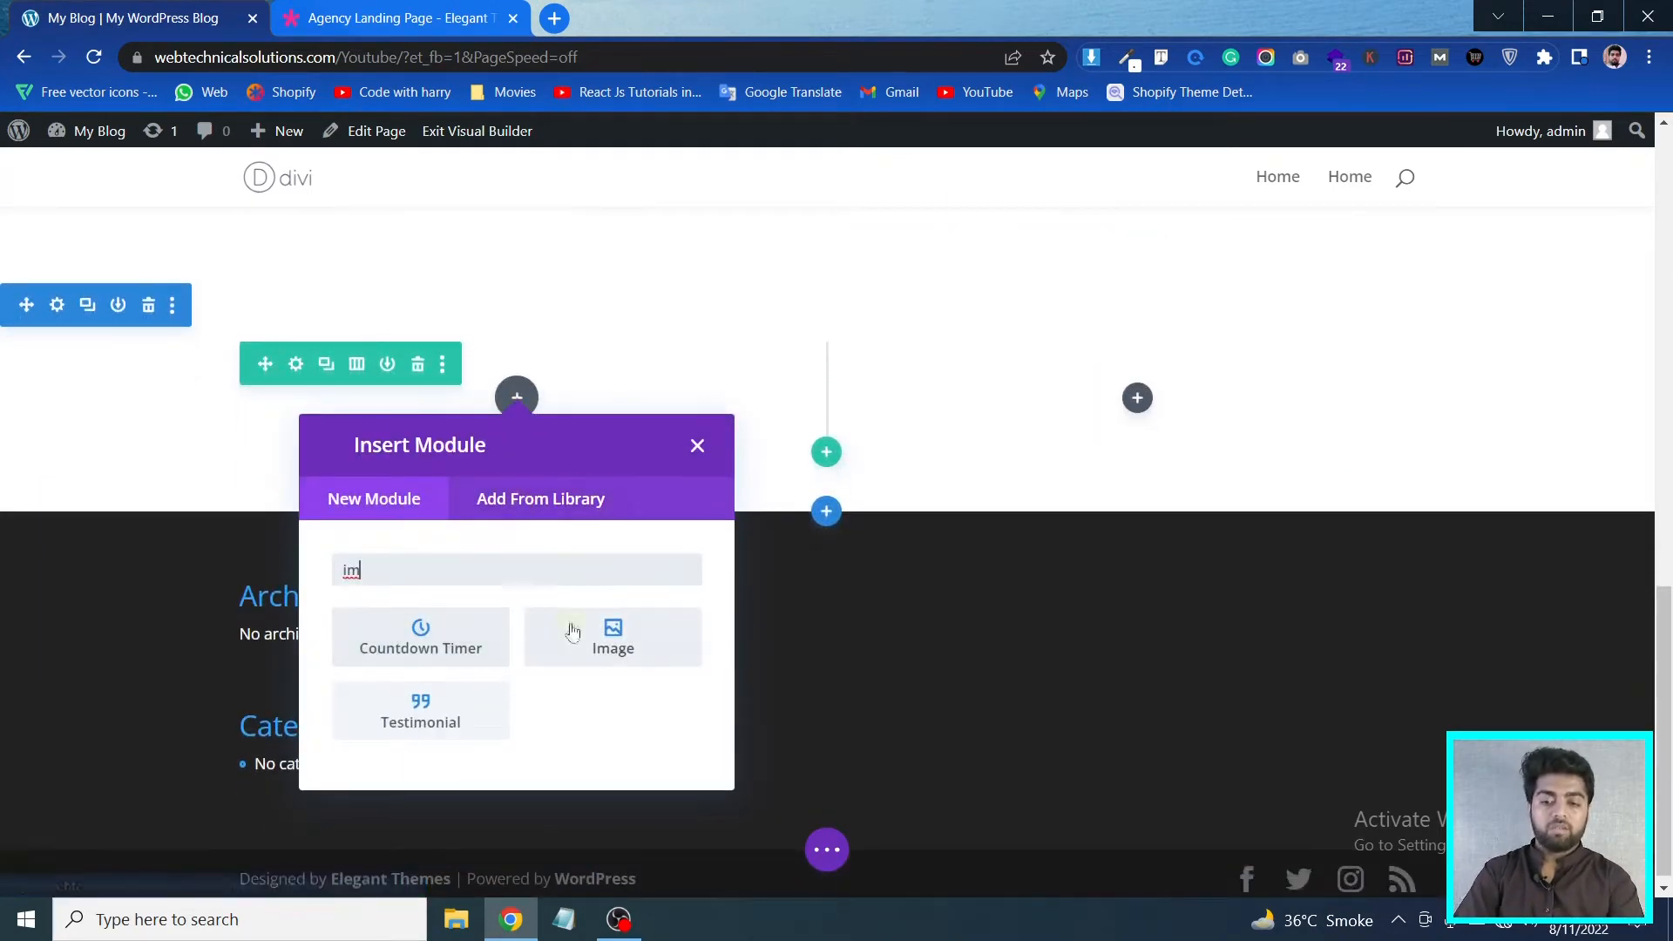
{"action": "left_click", "coordinate": [572, 632]}
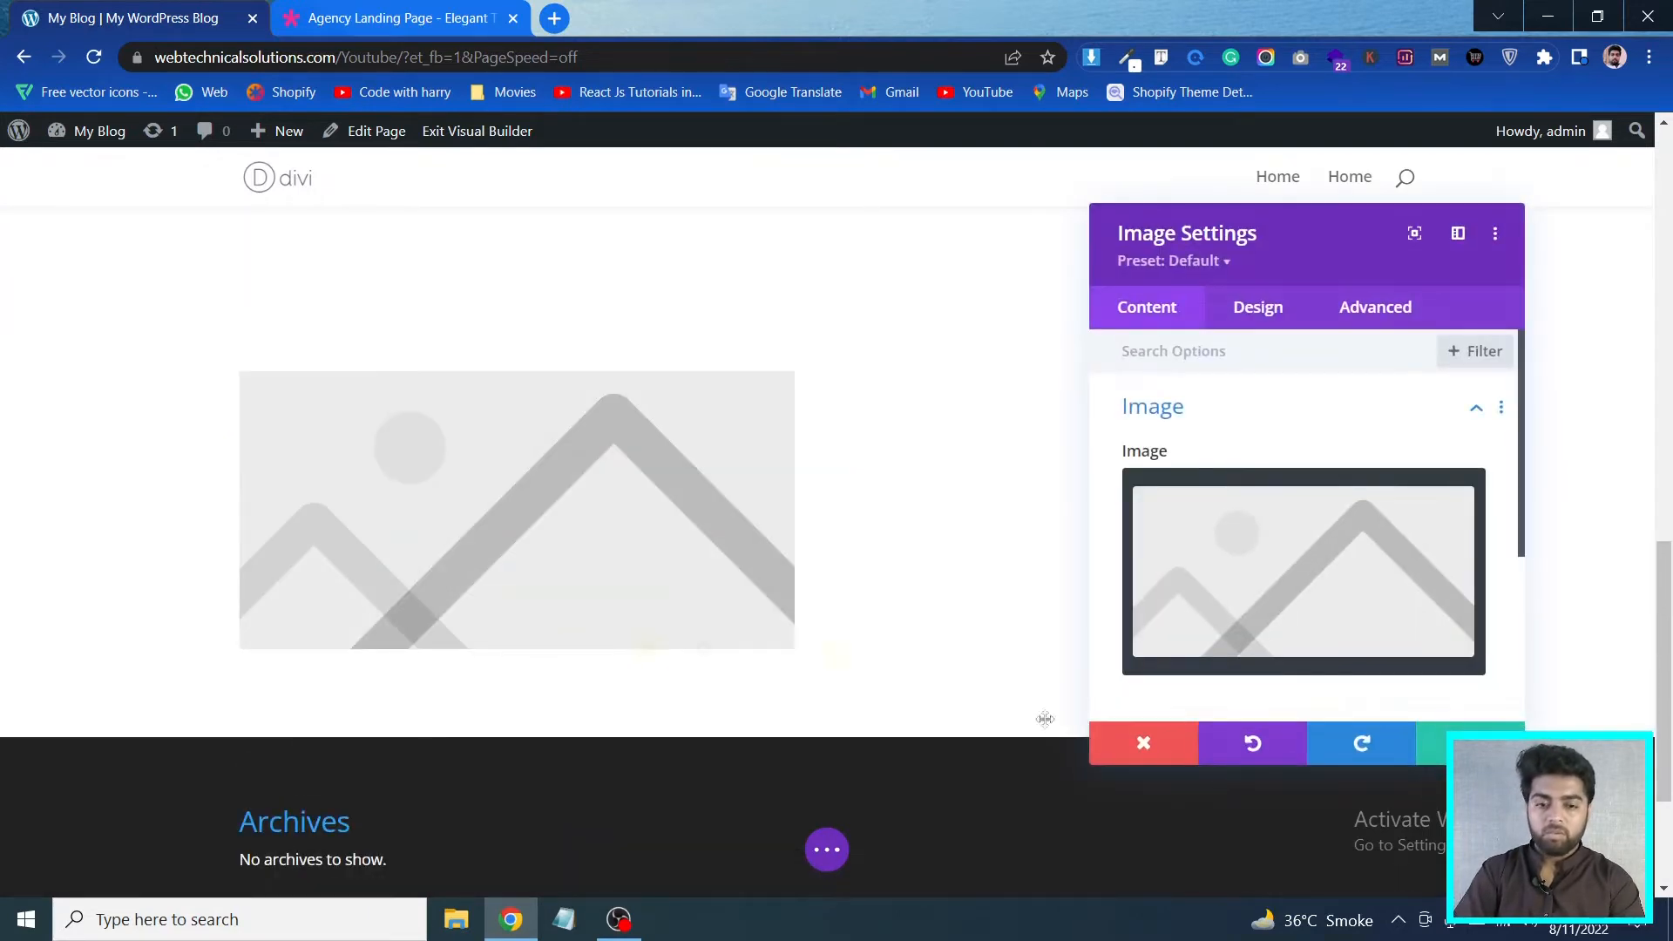
{"action": "left_click", "coordinate": [1465, 743]}
Insert a Text module with its default content into the second column beside the placeholder image
{"action": "left_click", "coordinate": [1137, 398]}
{"action": "type", "text": "tex"}
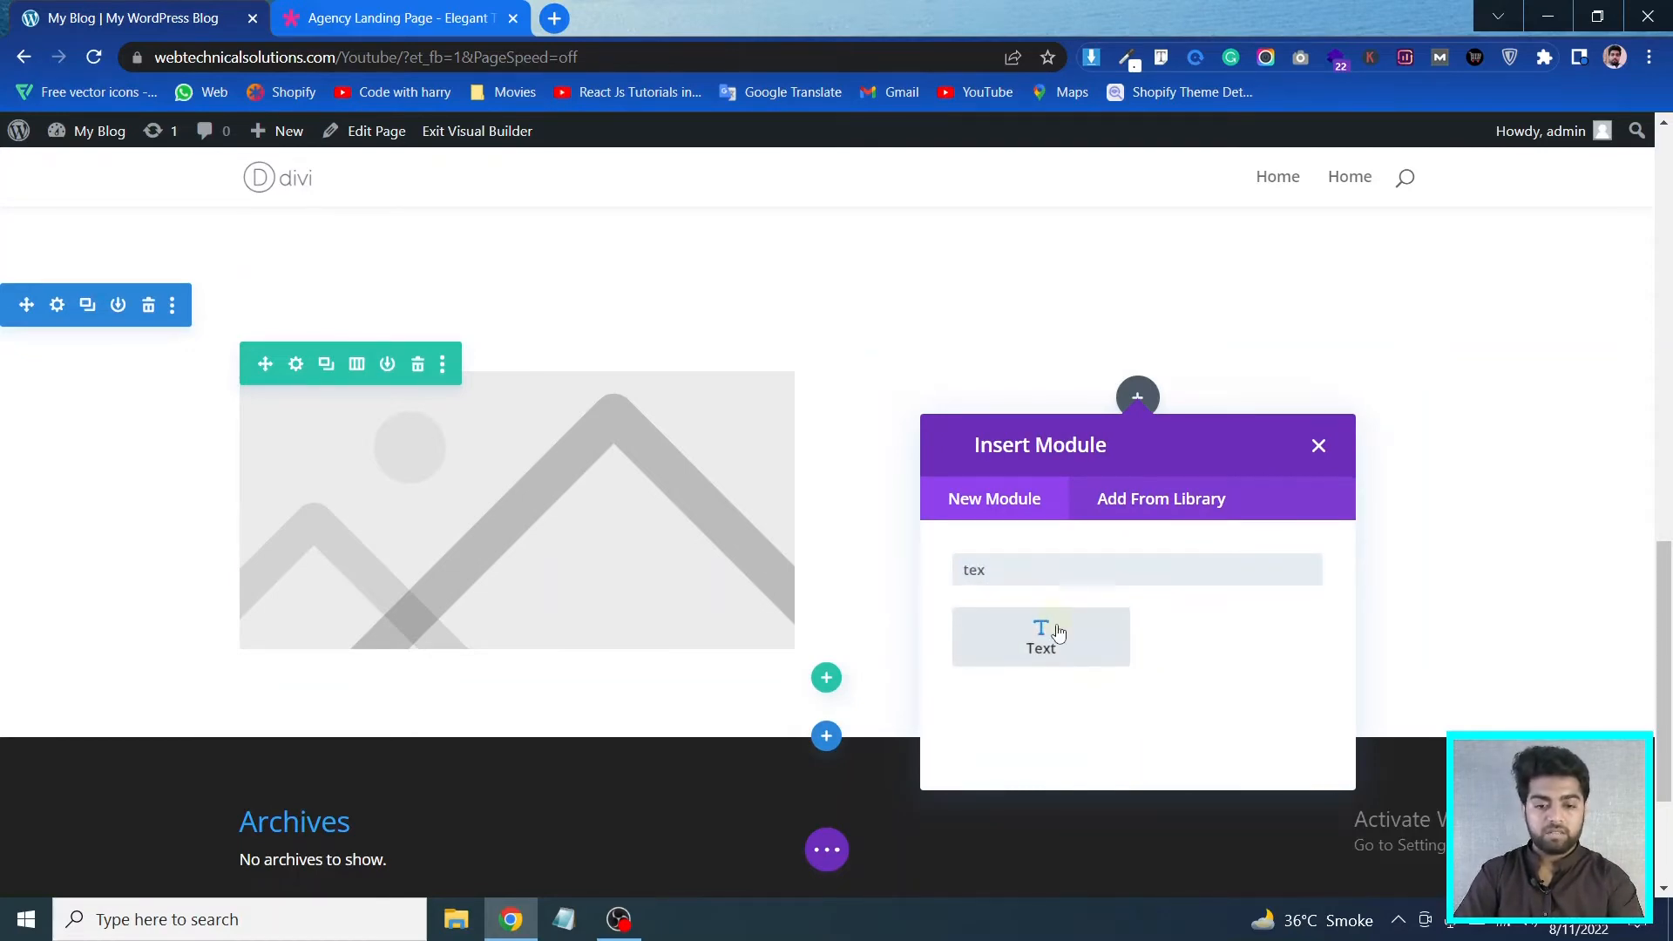
{"action": "left_click", "coordinate": [1057, 632]}
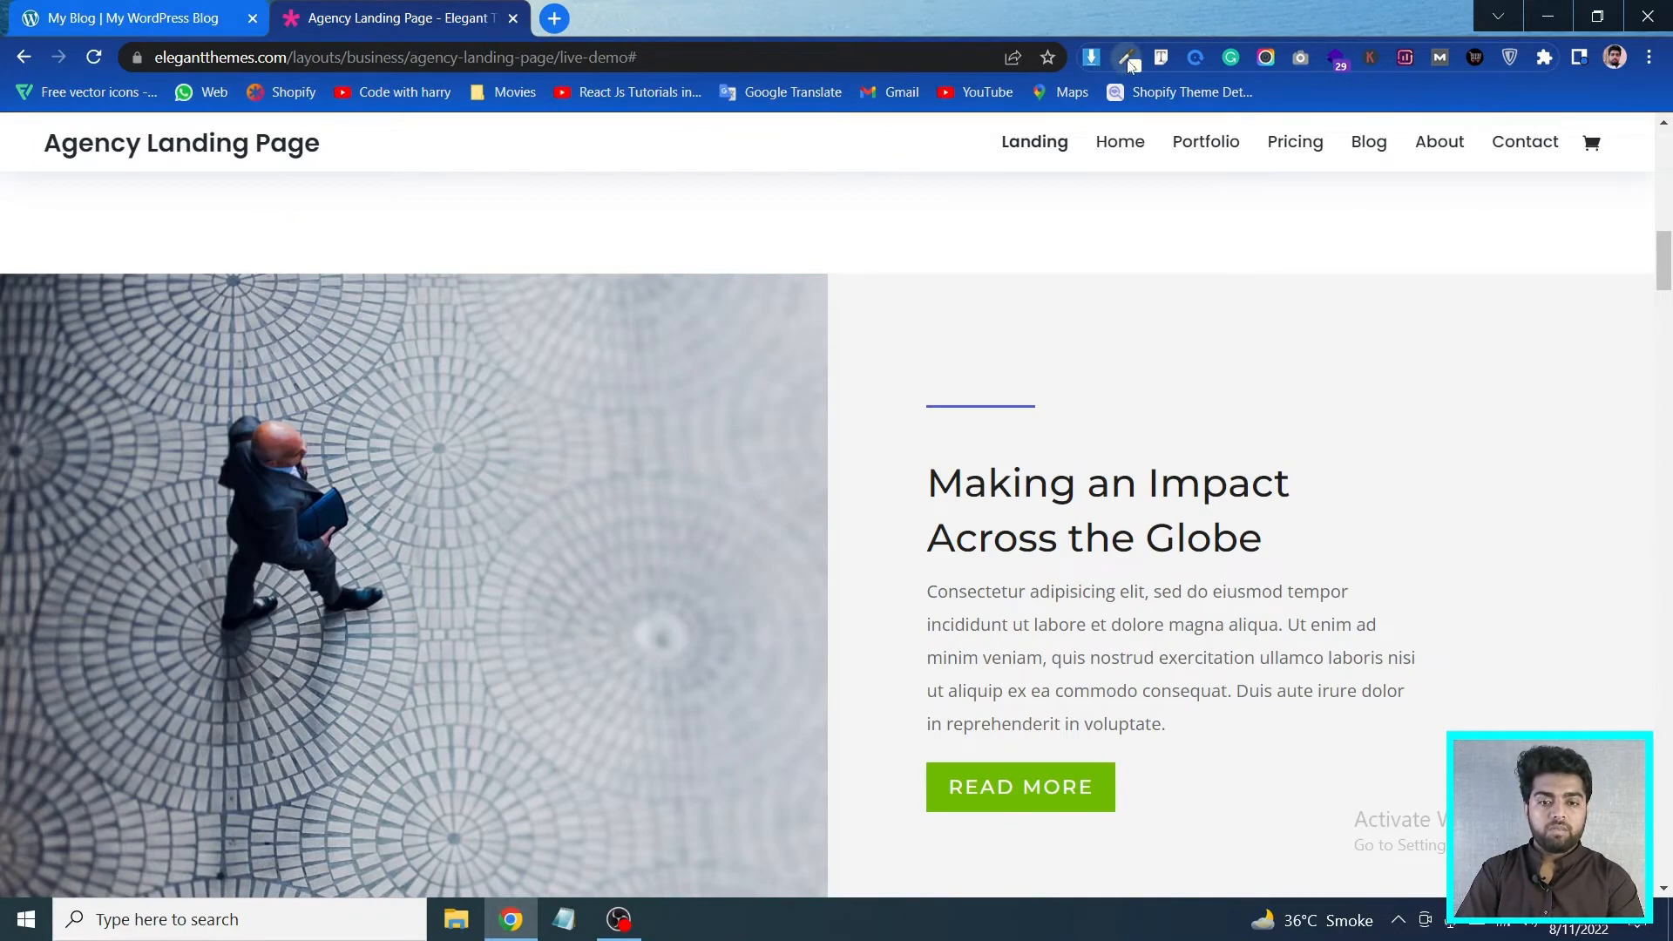
Download the walking businessman photo of the demo's Making an Impact Across the Globe section with the image downloader extension
{"action": "left_click", "coordinate": [1092, 58]}
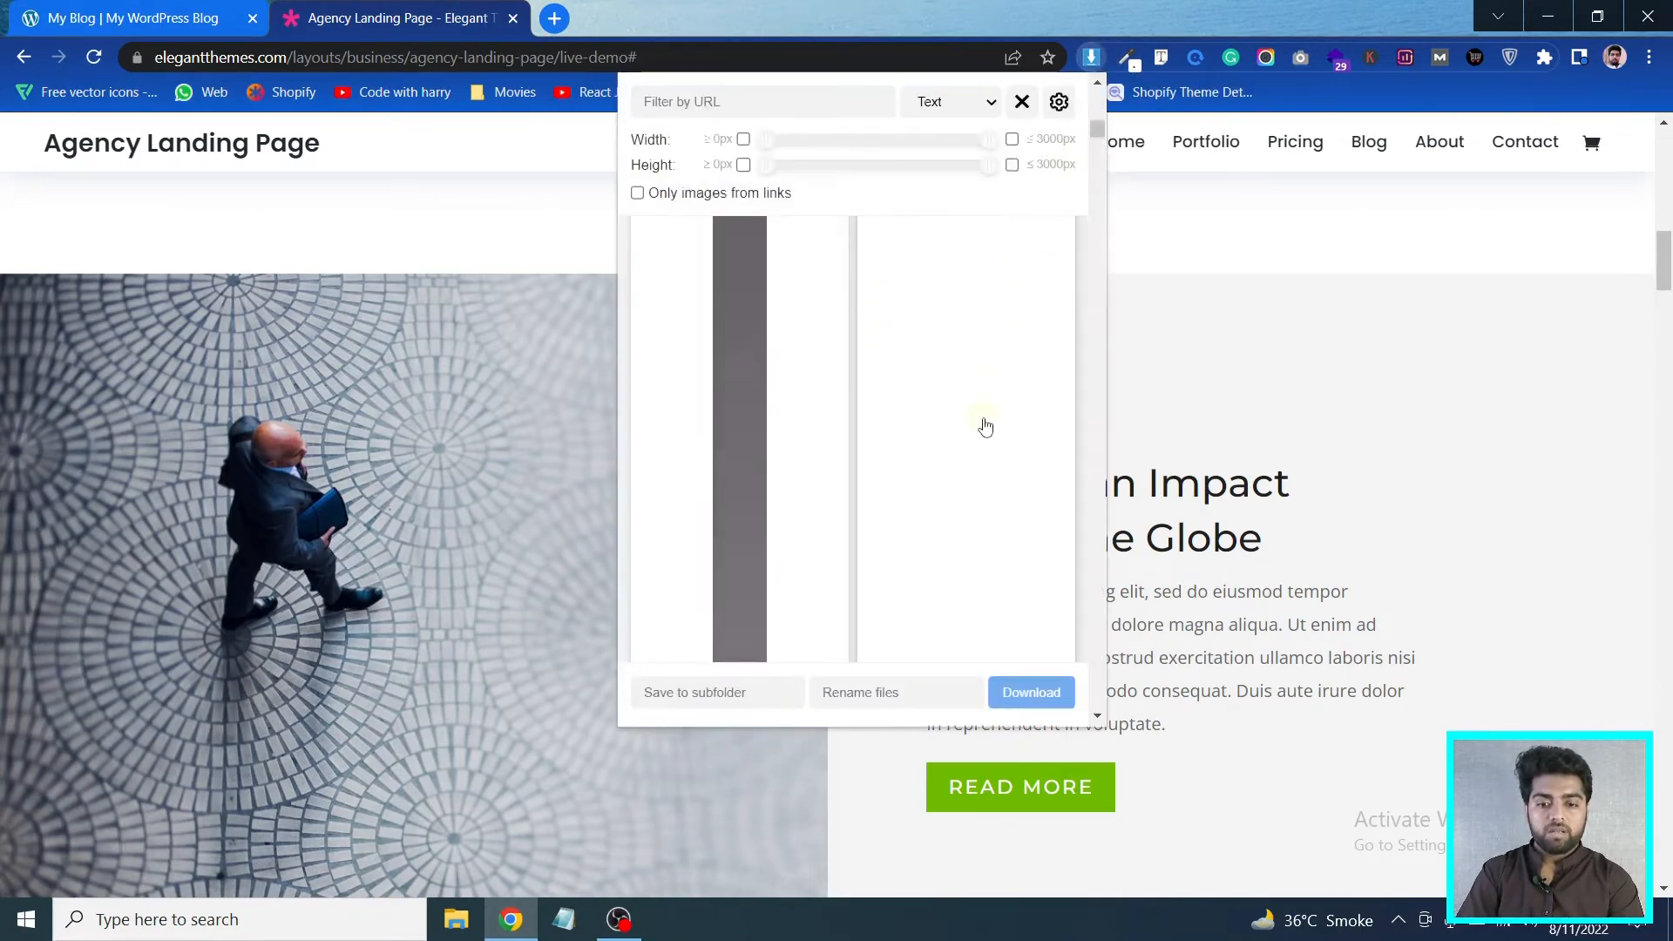
{"action": "scroll", "coordinate": [985, 426], "scroll_direction": "down", "scroll_amount": 10}
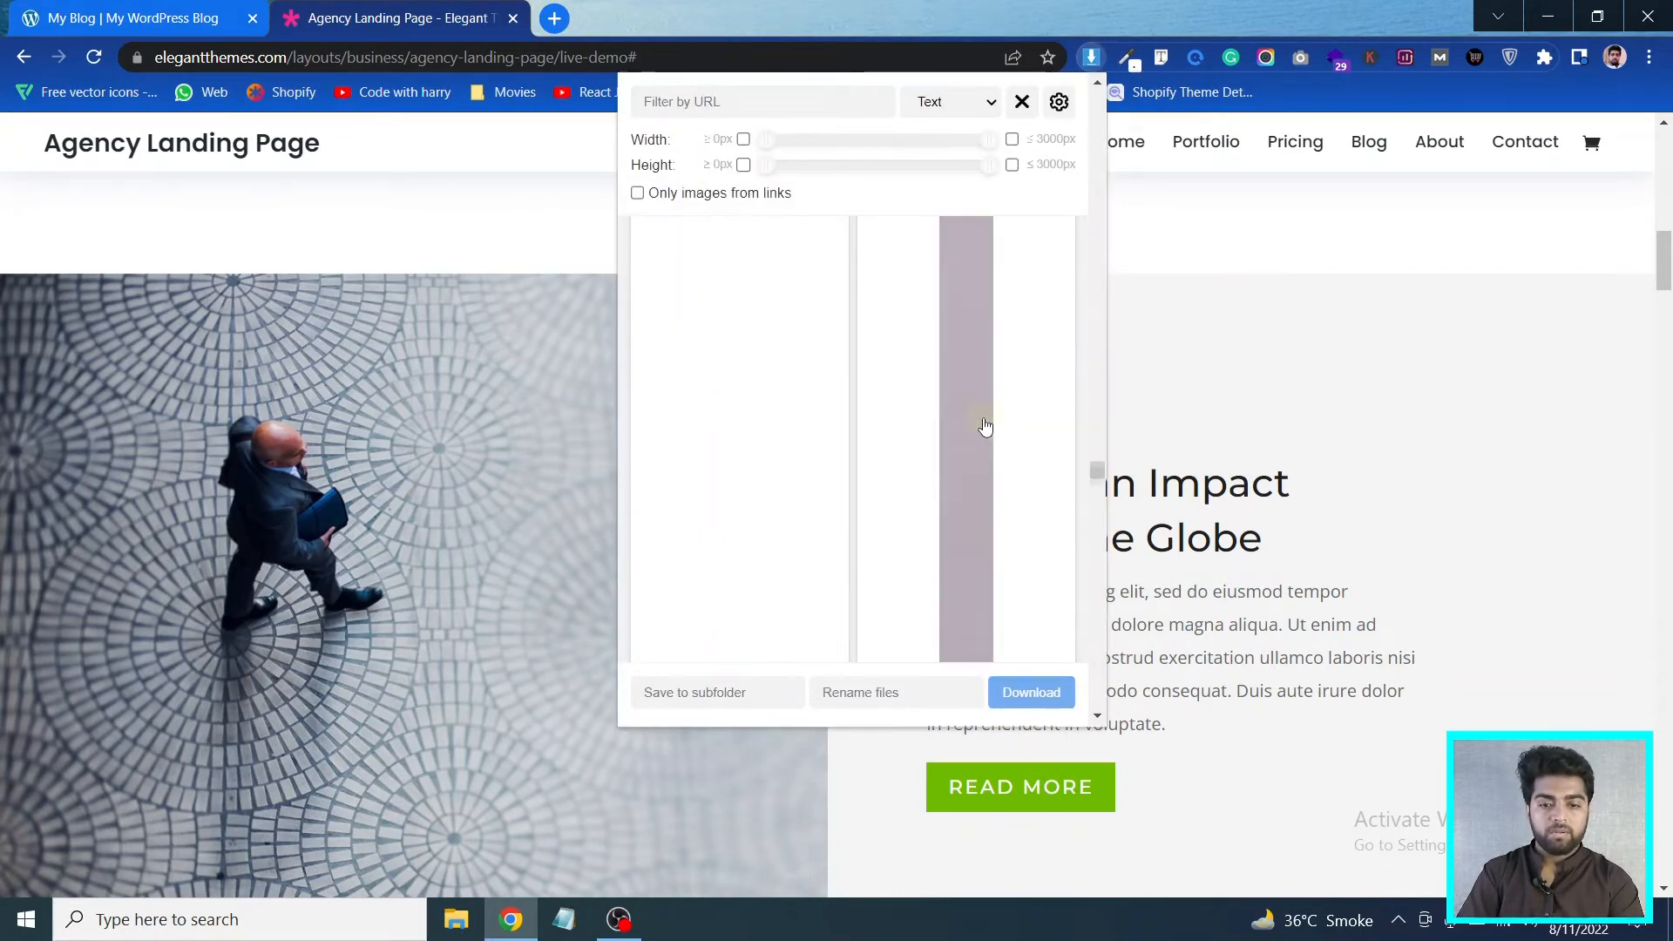
{"action": "scroll", "coordinate": [985, 426], "scroll_direction": "down", "scroll_amount": 5}
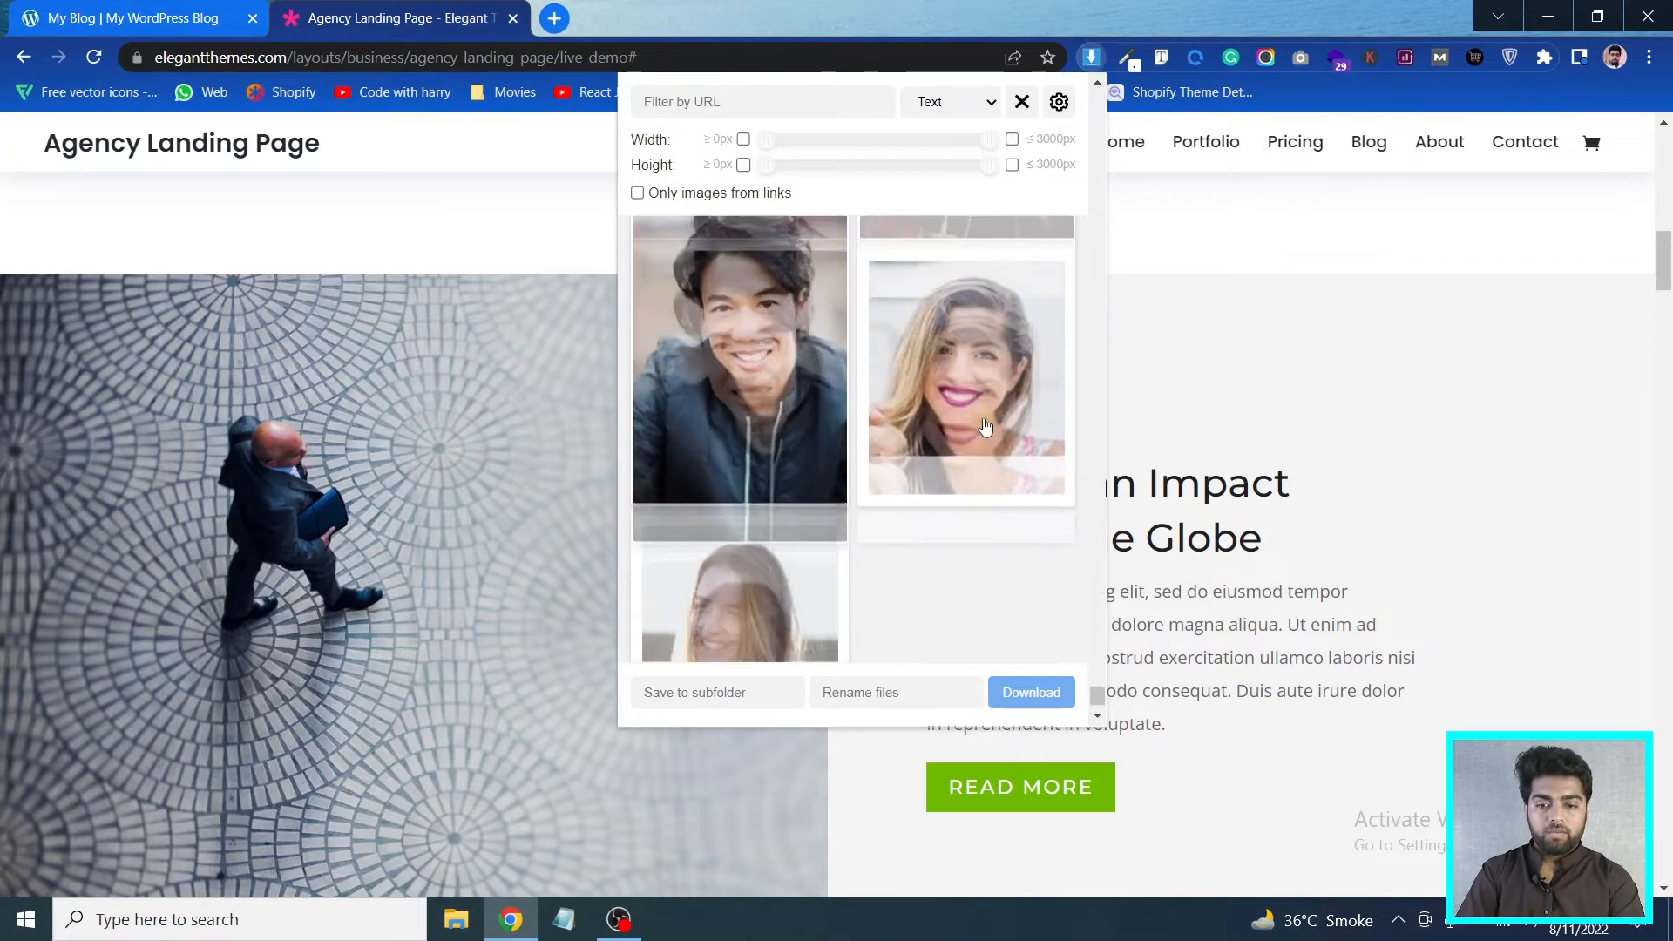
{"action": "scroll", "coordinate": [985, 426], "scroll_direction": "up", "scroll_amount": 5}
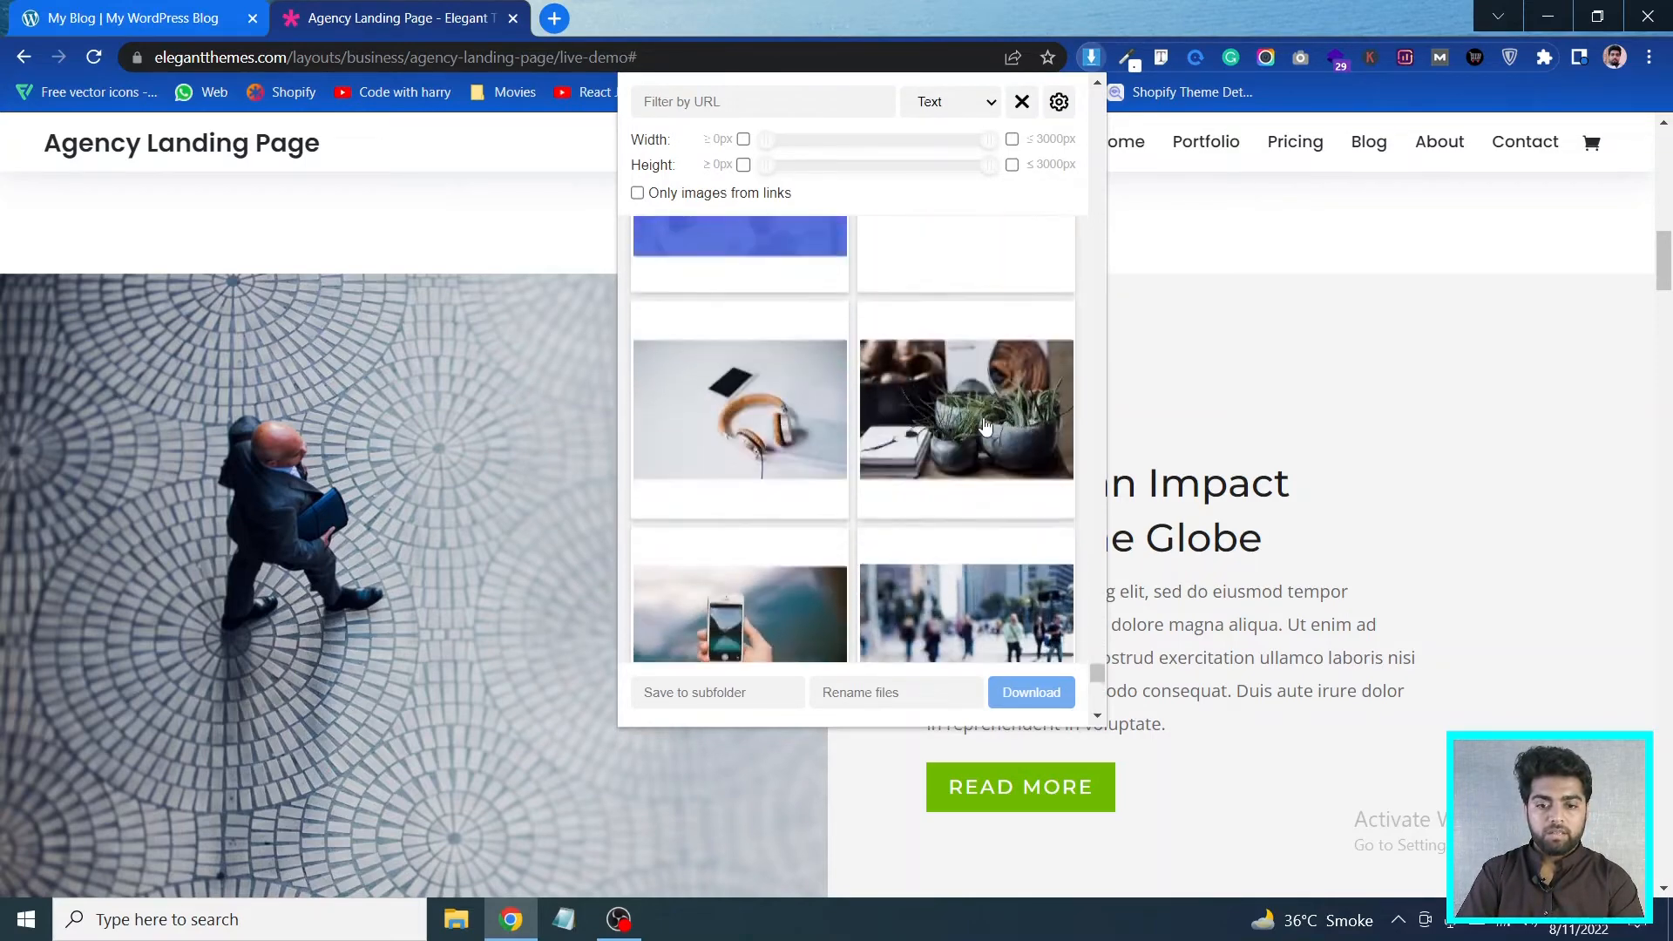
{"action": "scroll", "coordinate": [985, 426], "scroll_direction": "up", "scroll_amount": 2}
{"action": "mouse_move", "coordinate": [1052, 399]}
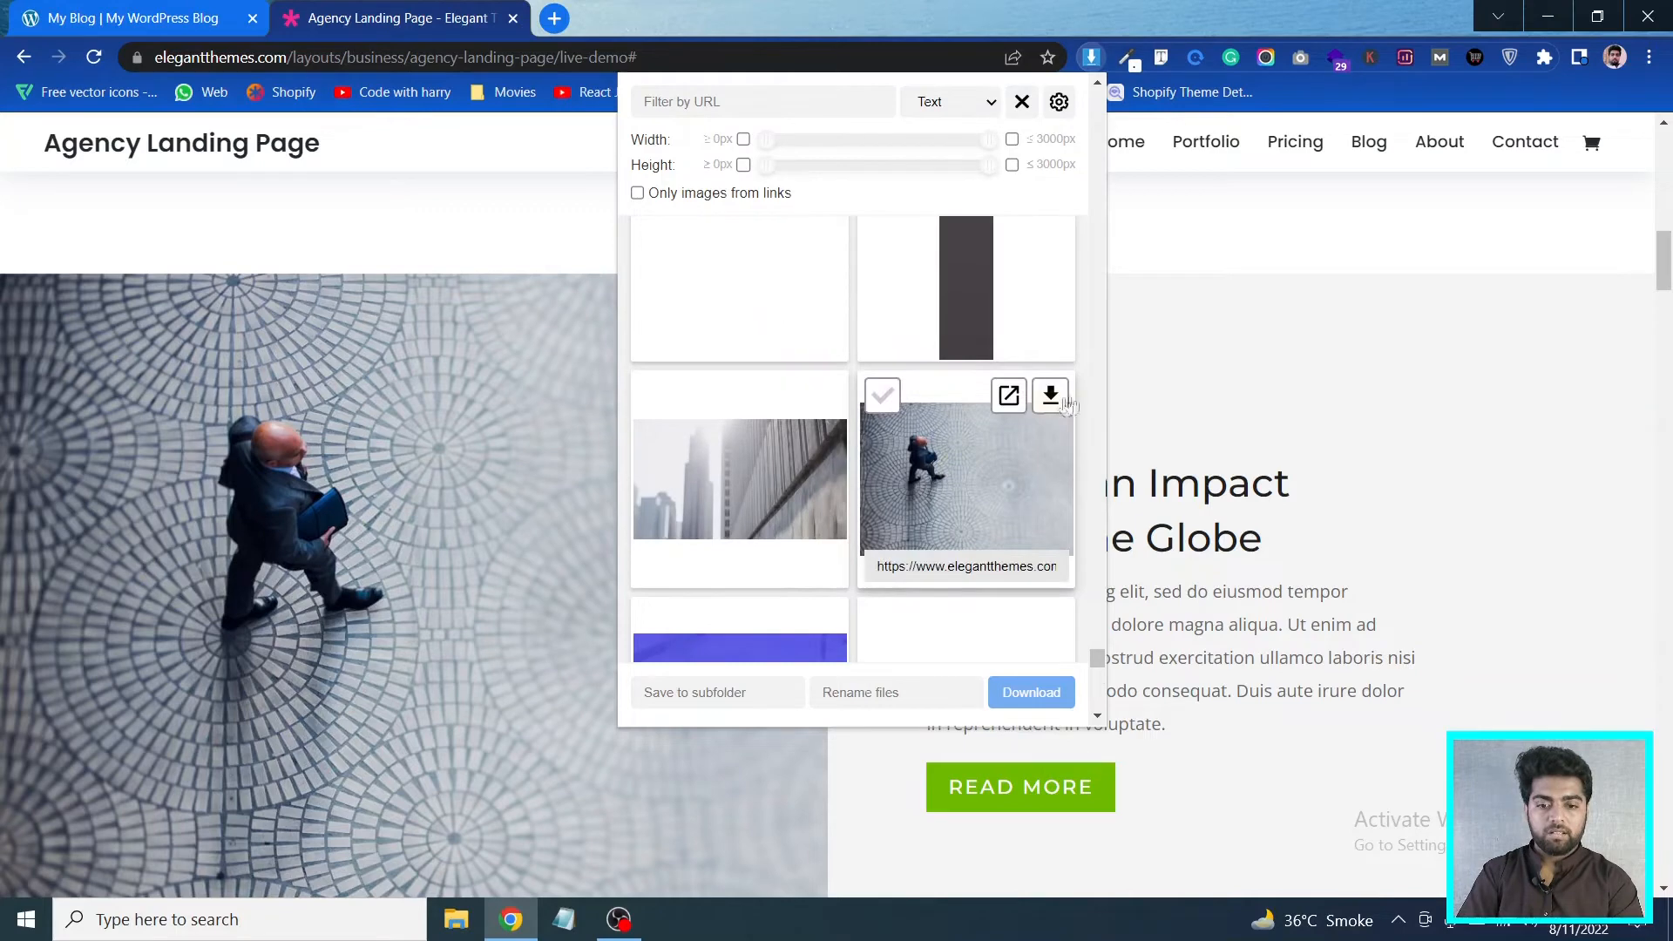
{"action": "left_click", "coordinate": [1050, 396]}
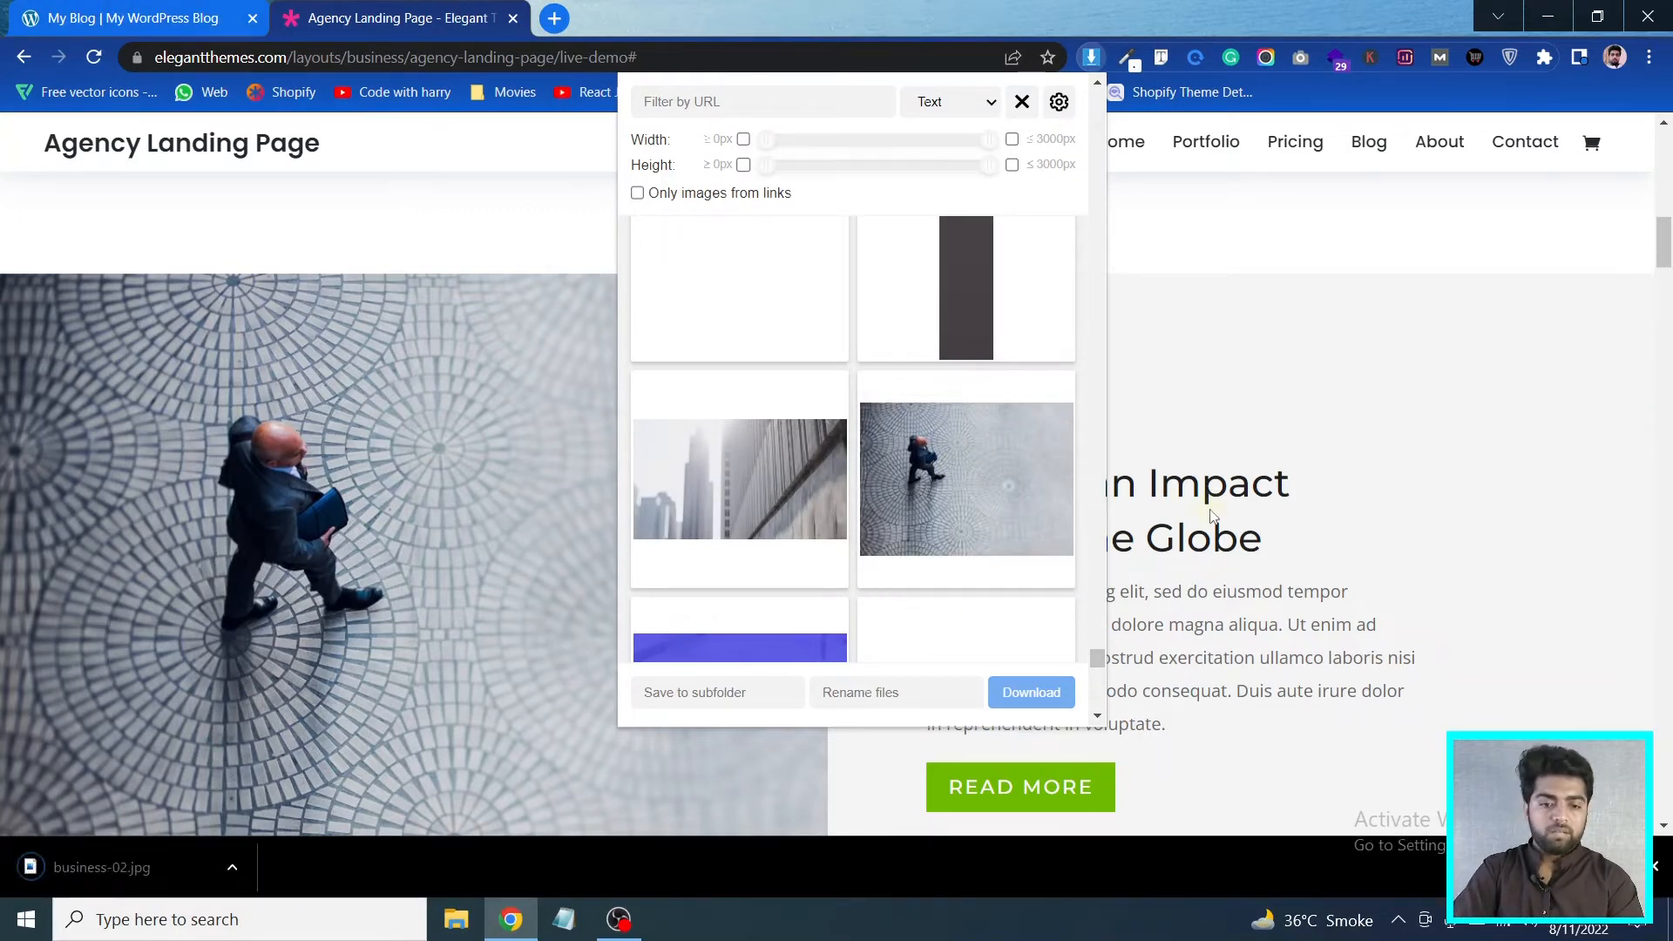
{"action": "left_click", "coordinate": [1346, 529]}
{"action": "left_click_drag", "start_coordinate": [1267, 545], "coordinate": [898, 494]}
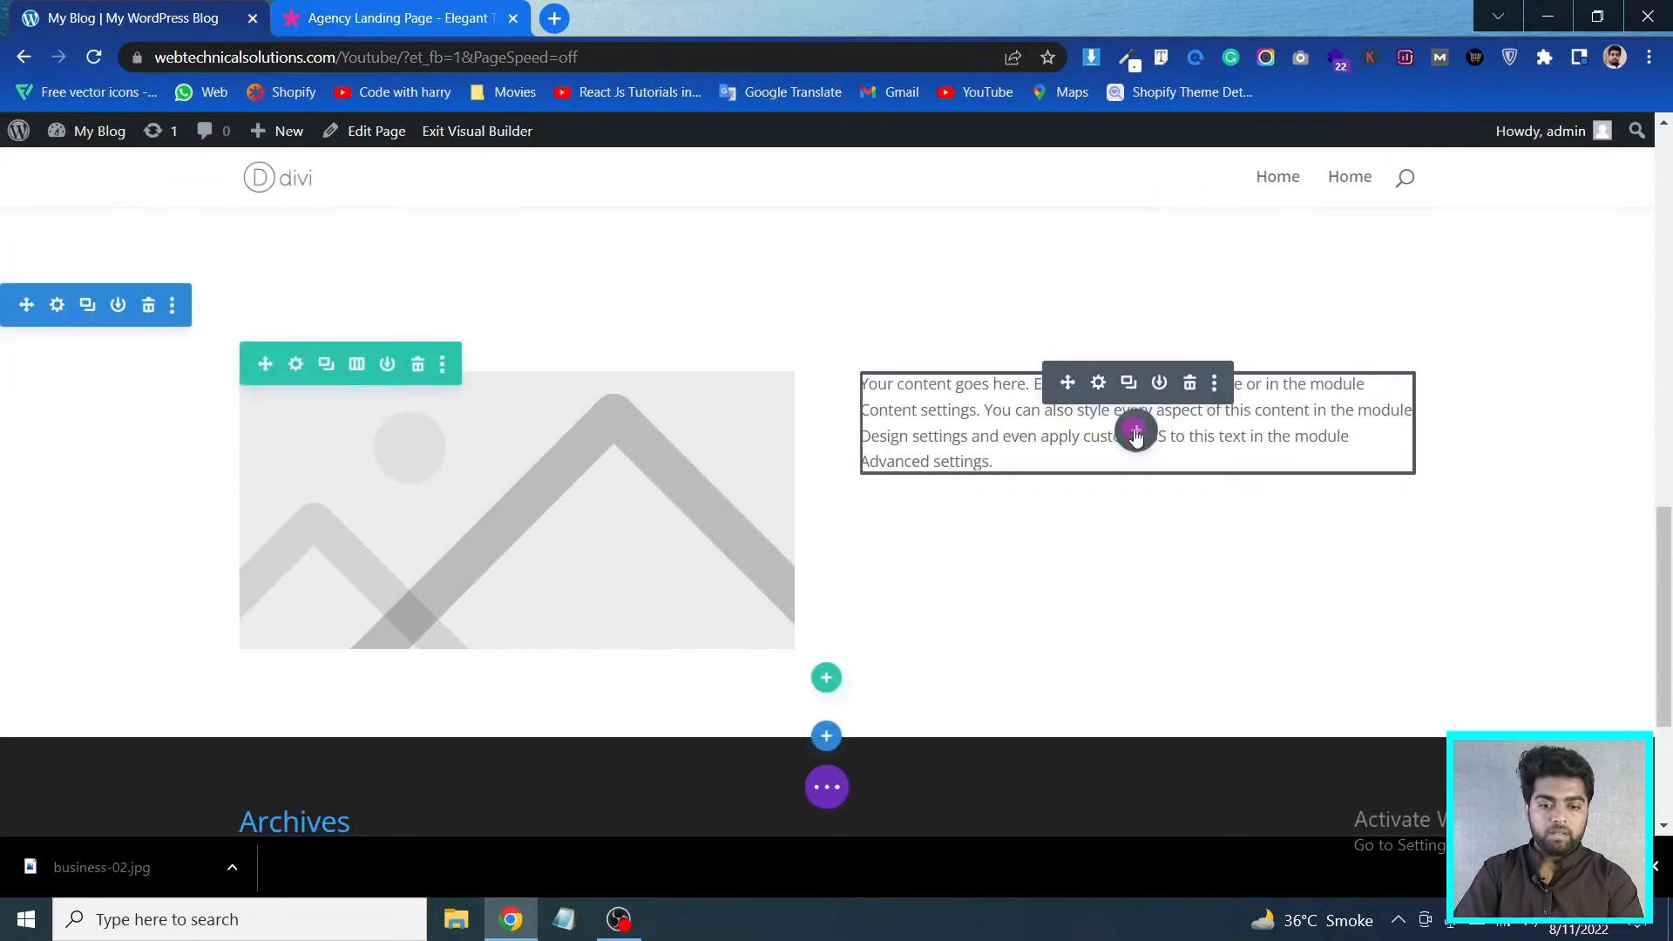
Add a Divider module with default settings to the second column and move it above the text module
{"action": "left_click", "coordinate": [1135, 433]}
{"action": "type", "text": "br"}
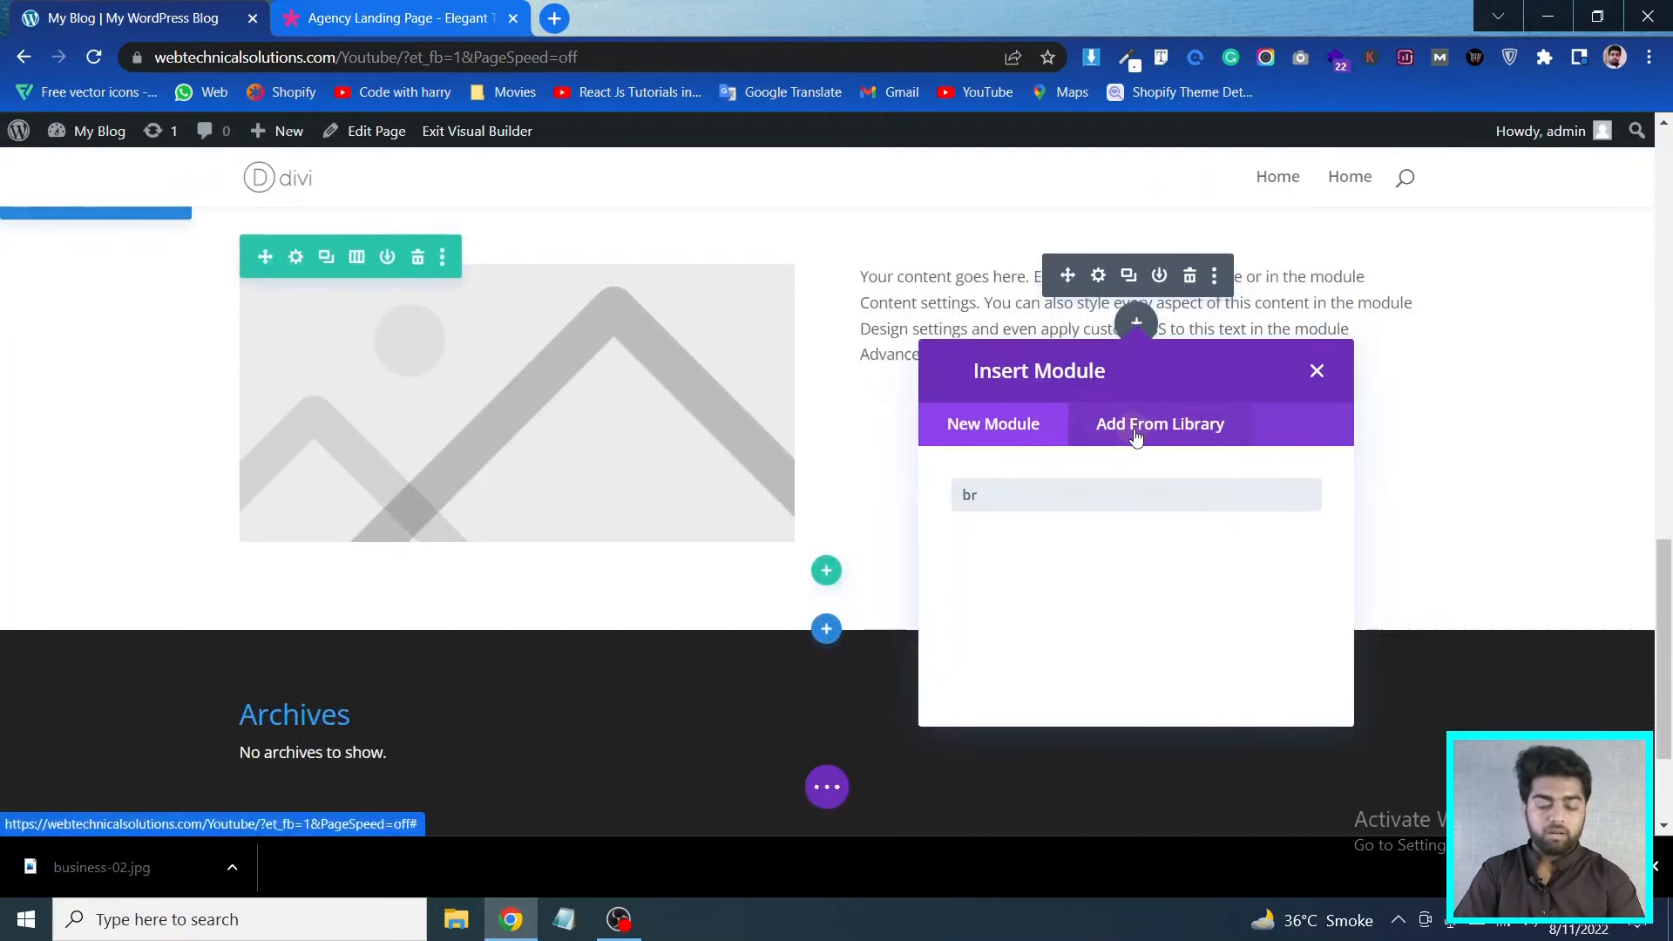
{"action": "key", "text": "BackSpace"}
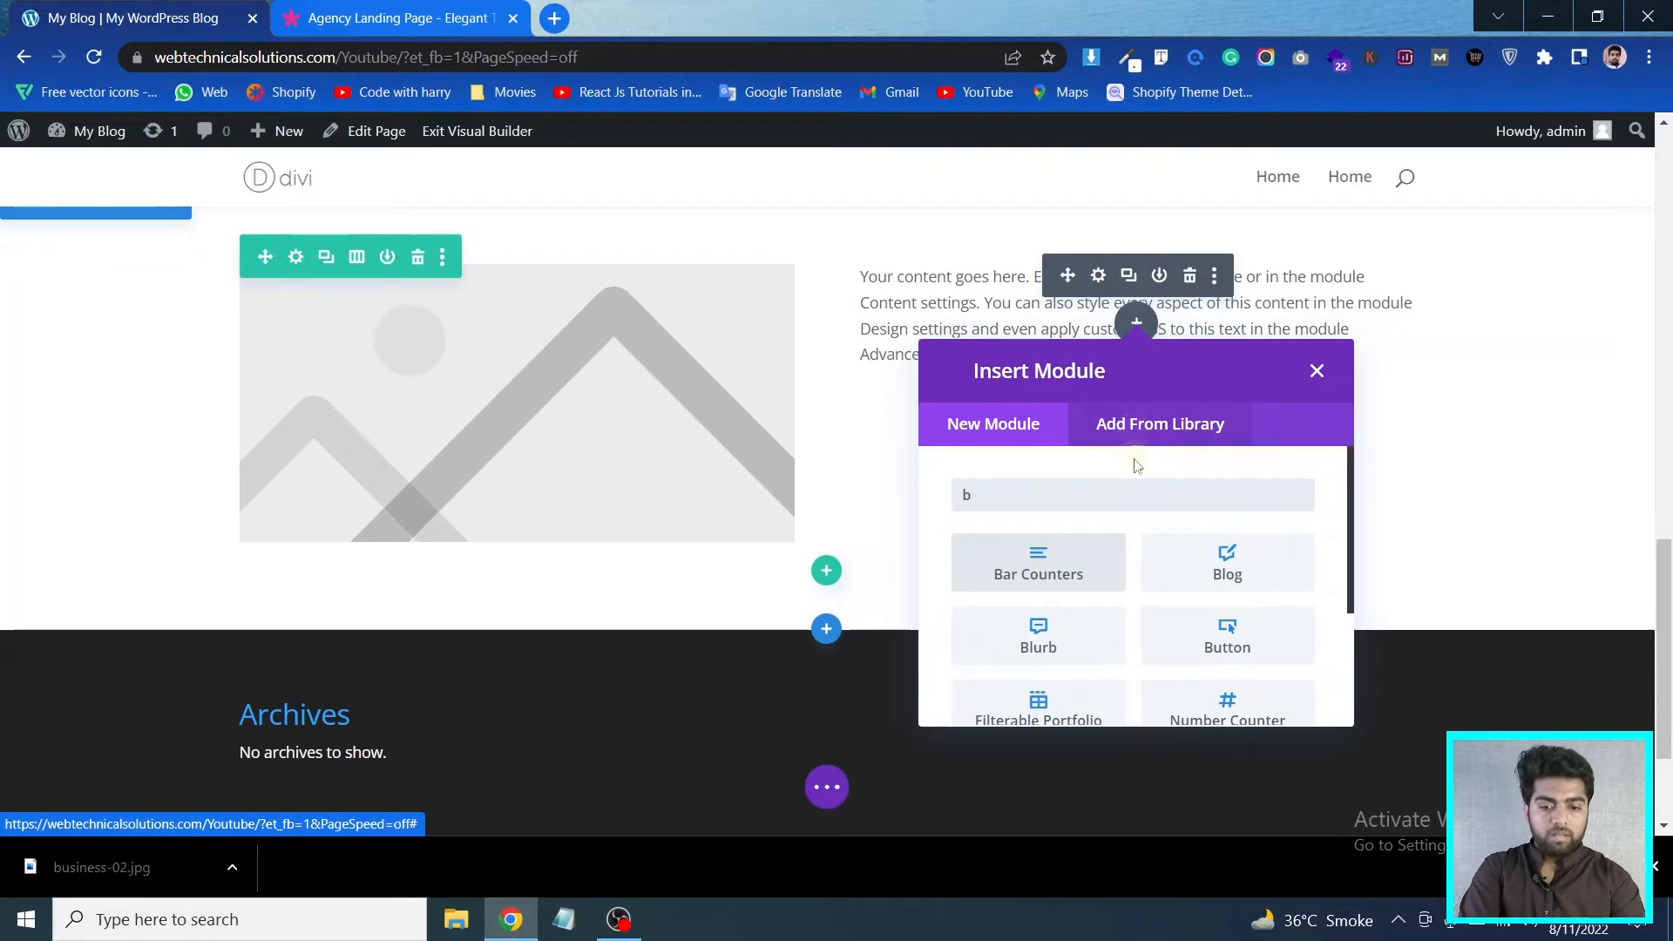
{"action": "key", "text": "BackSpace"}
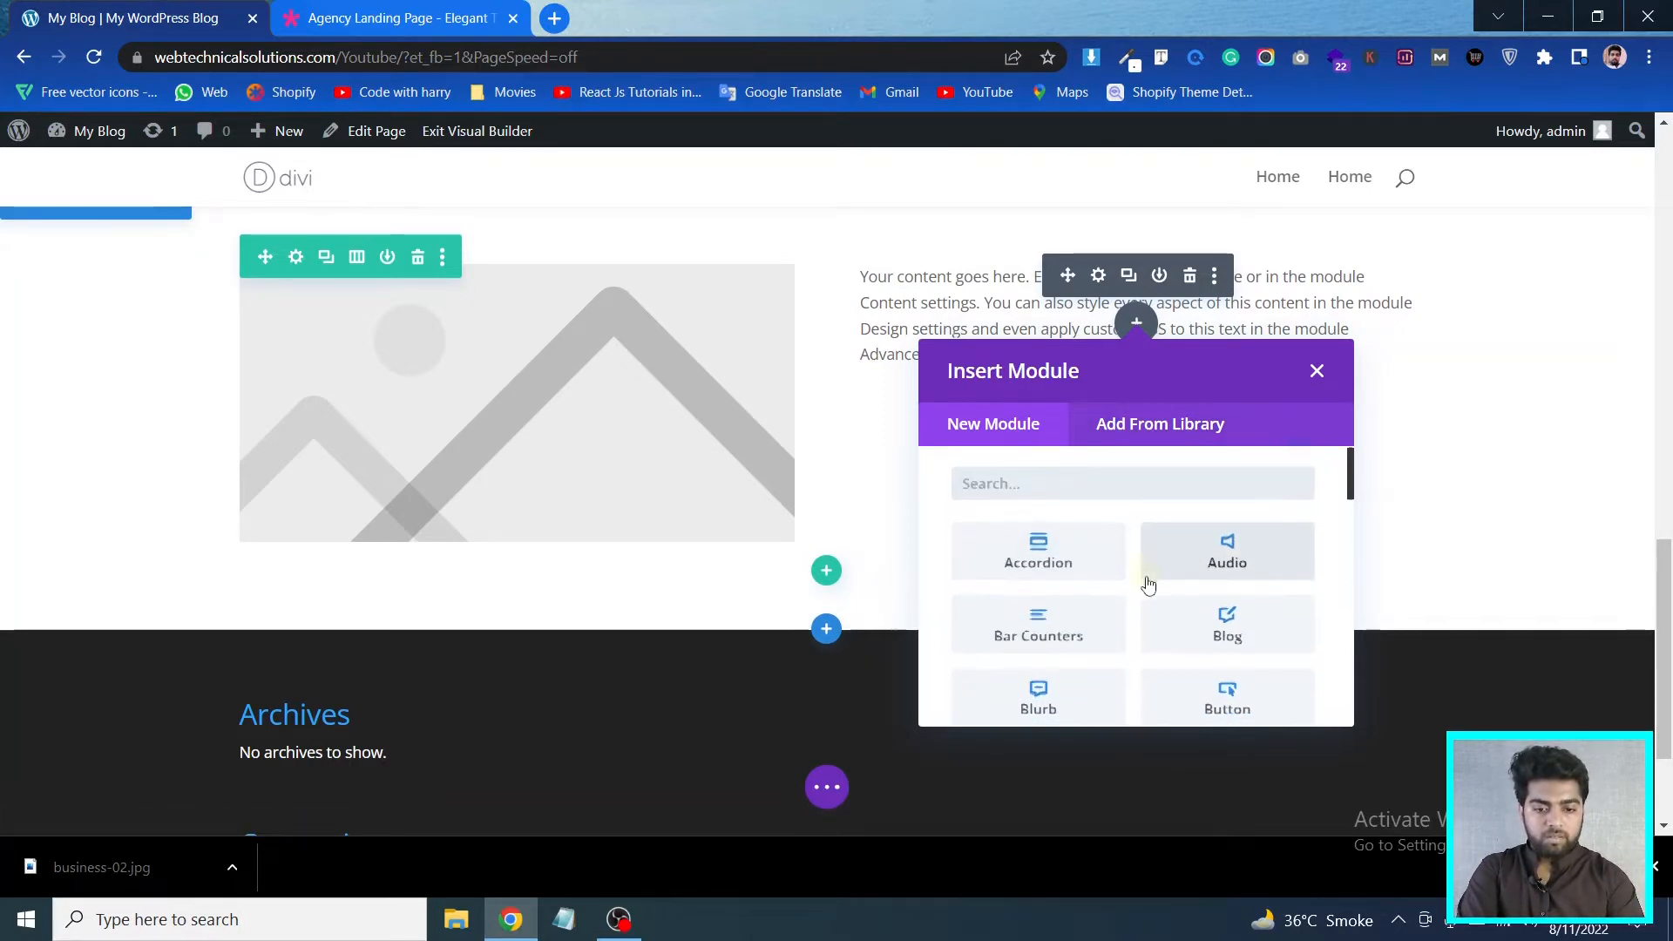
{"action": "scroll", "coordinate": [1148, 584], "scroll_direction": "down", "scroll_amount": 3}
{"action": "scroll", "coordinate": [1148, 585], "scroll_direction": "down", "scroll_amount": 1}
{"action": "scroll", "coordinate": [1044, 612], "scroll_direction": "down", "scroll_amount": 1}
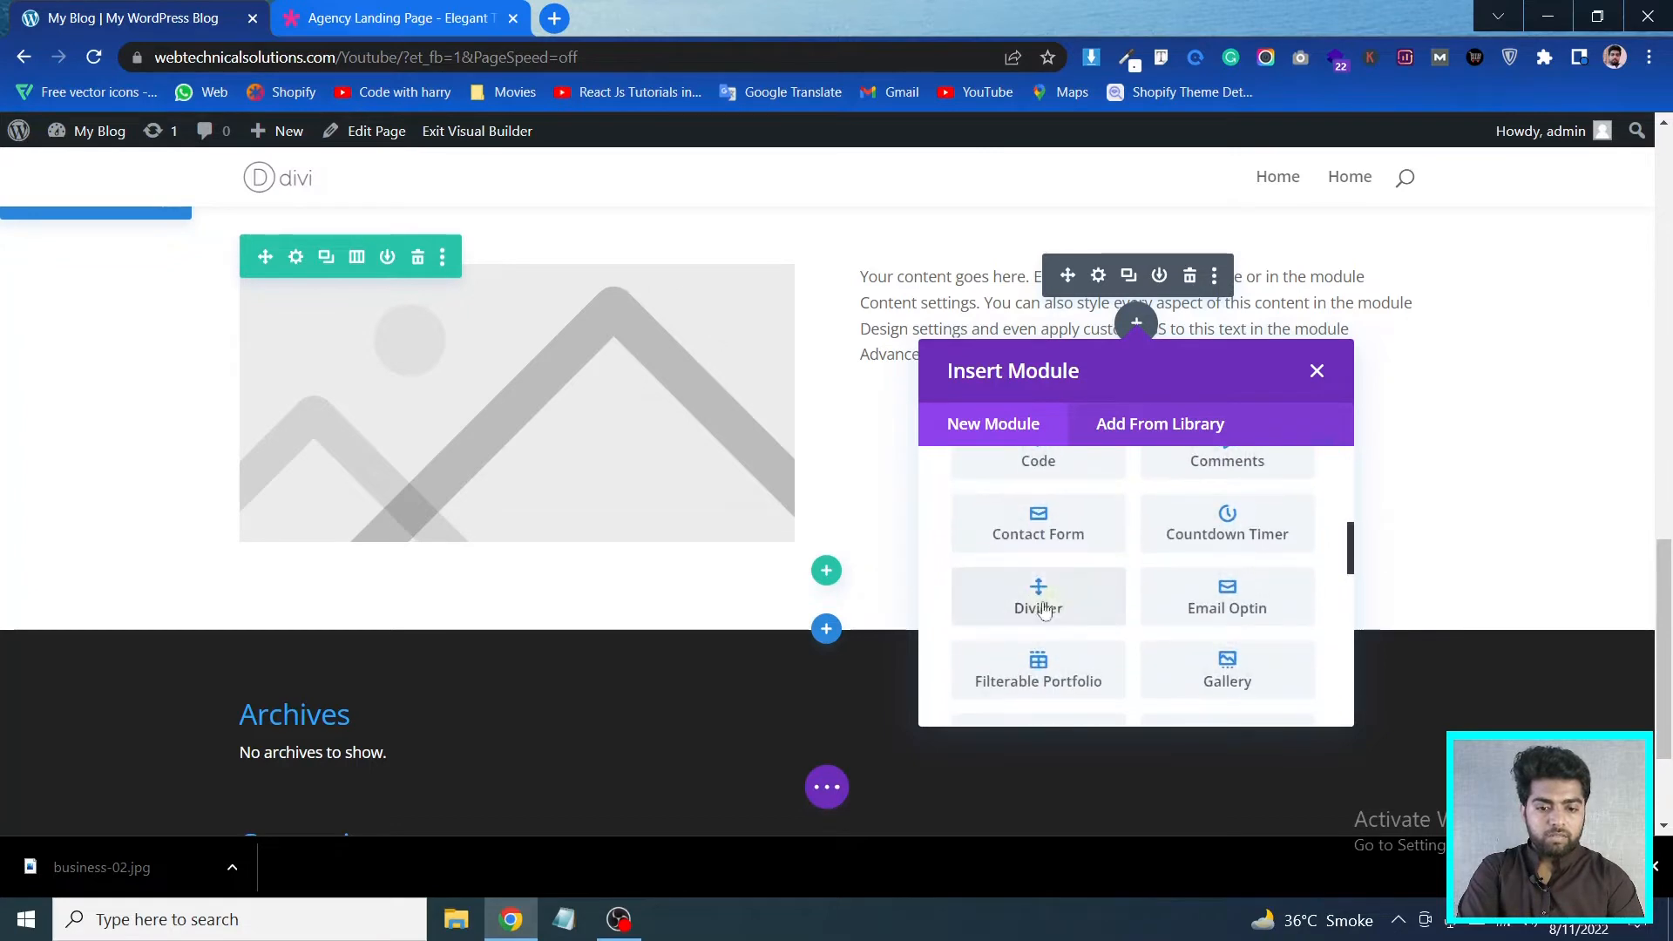
{"action": "left_click", "coordinate": [1044, 612]}
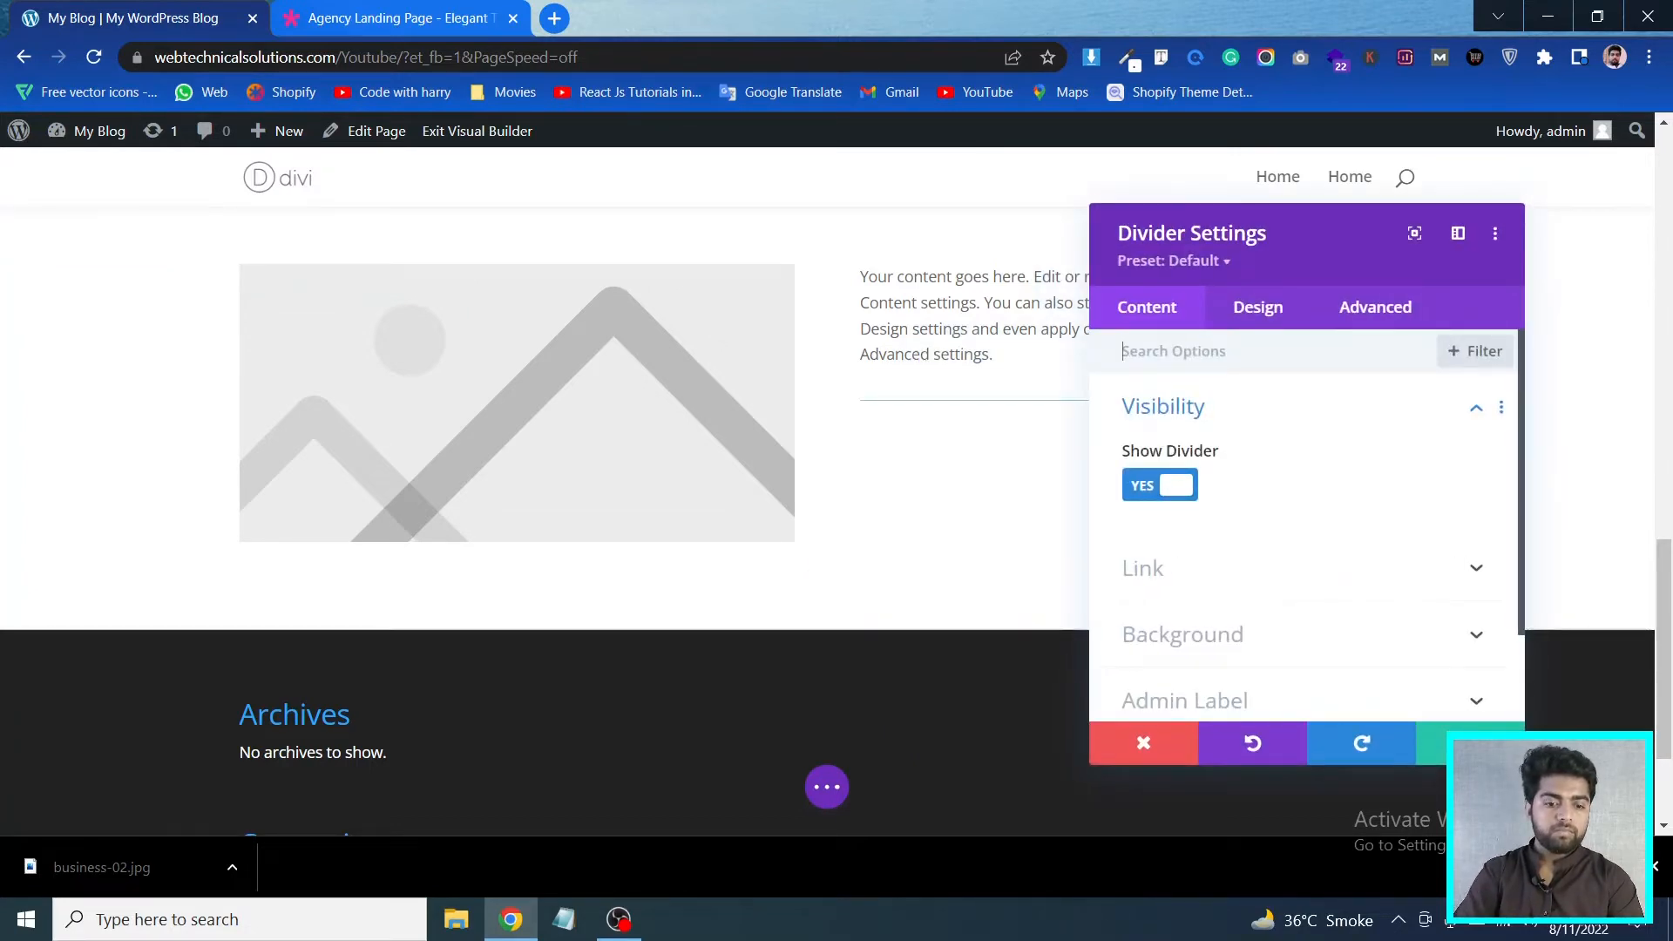
{"action": "left_click", "coordinate": [1470, 743]}
{"action": "mouse_move", "coordinate": [1070, 407]}
{"action": "left_click_drag", "start_coordinate": [1070, 407], "coordinate": [1099, 371]}
{"action": "left_click", "coordinate": [1098, 370]}
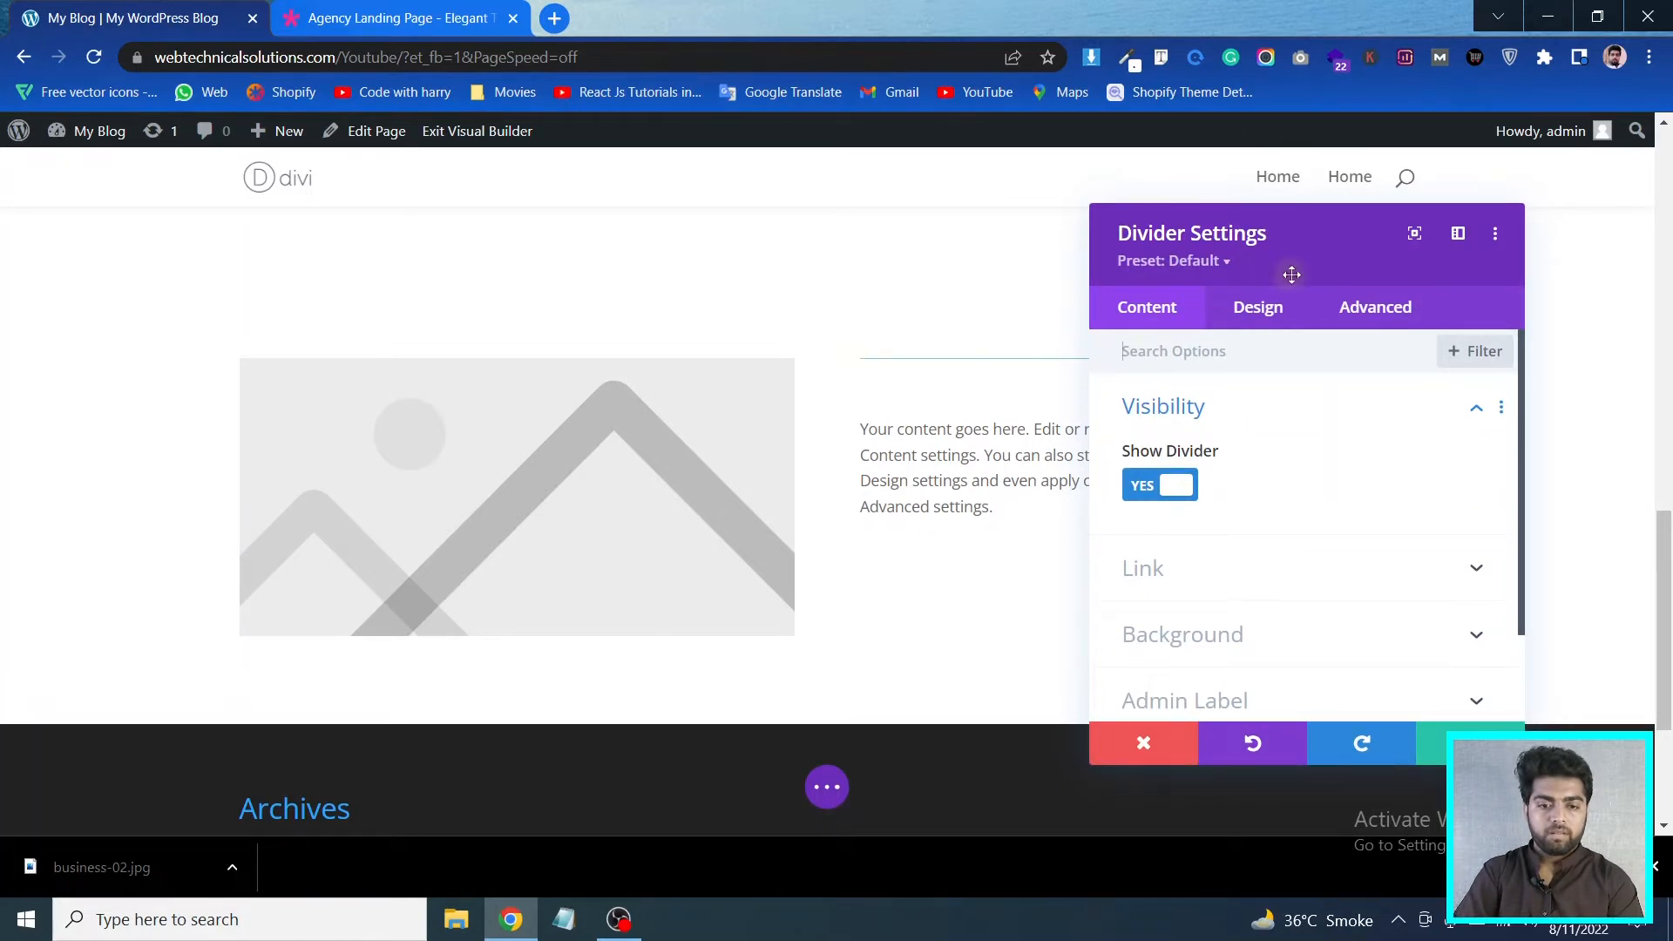
{"action": "left_click", "coordinate": [1262, 311]}
{"action": "left_click", "coordinate": [1239, 410]}
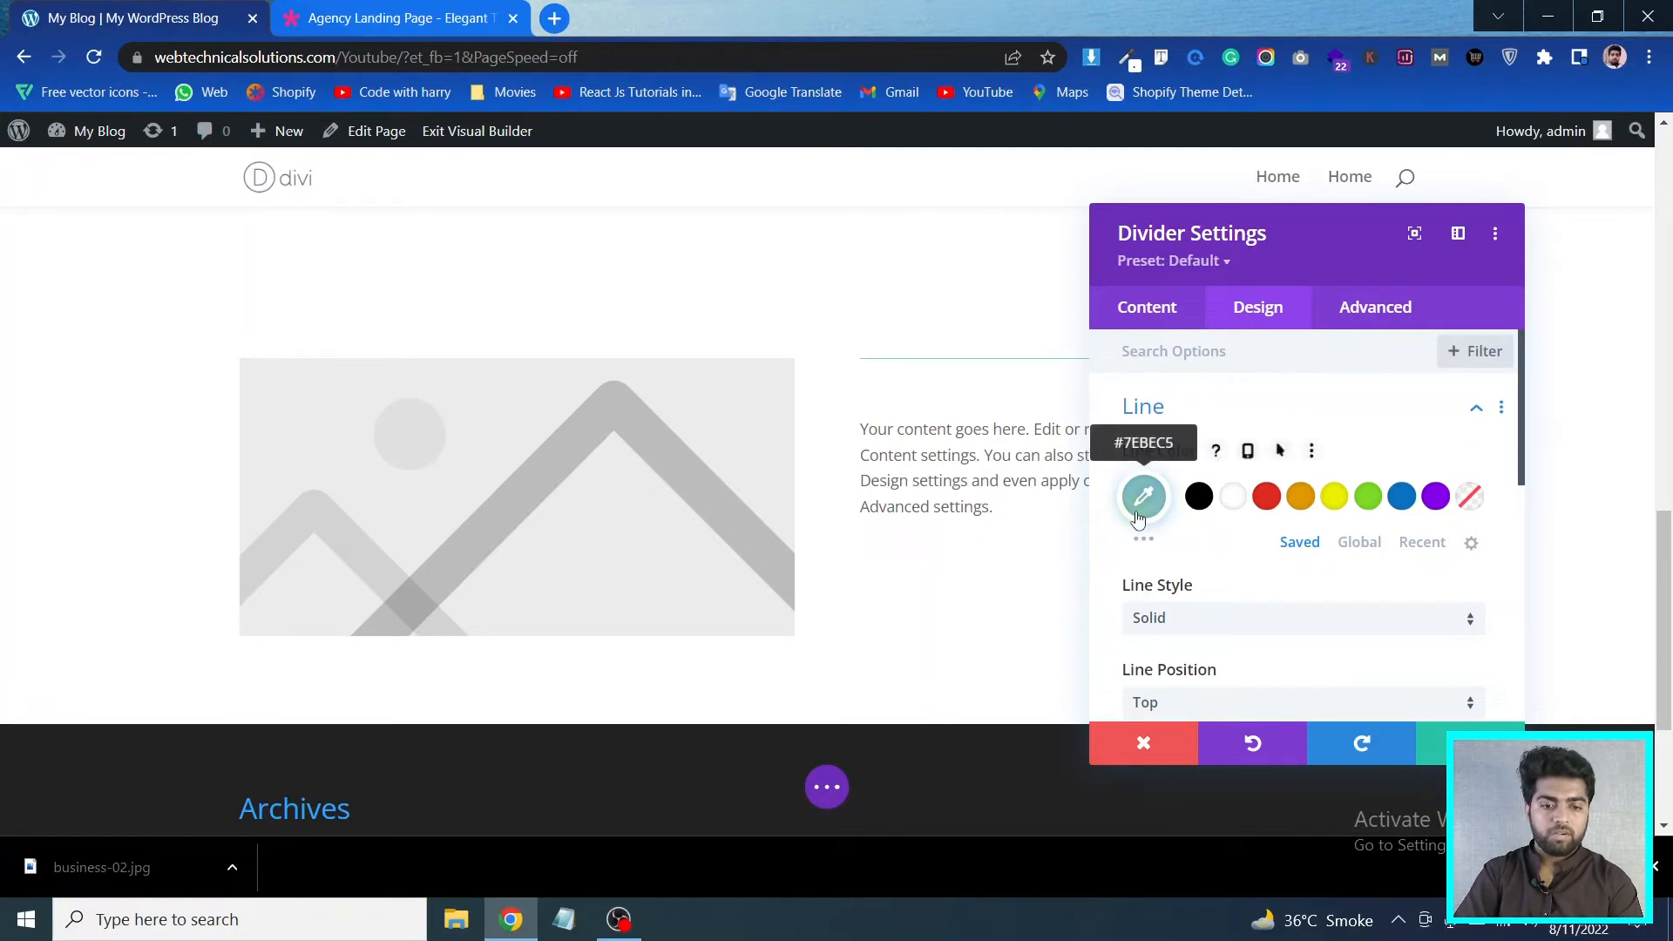
{"action": "left_click", "coordinate": [1138, 518]}
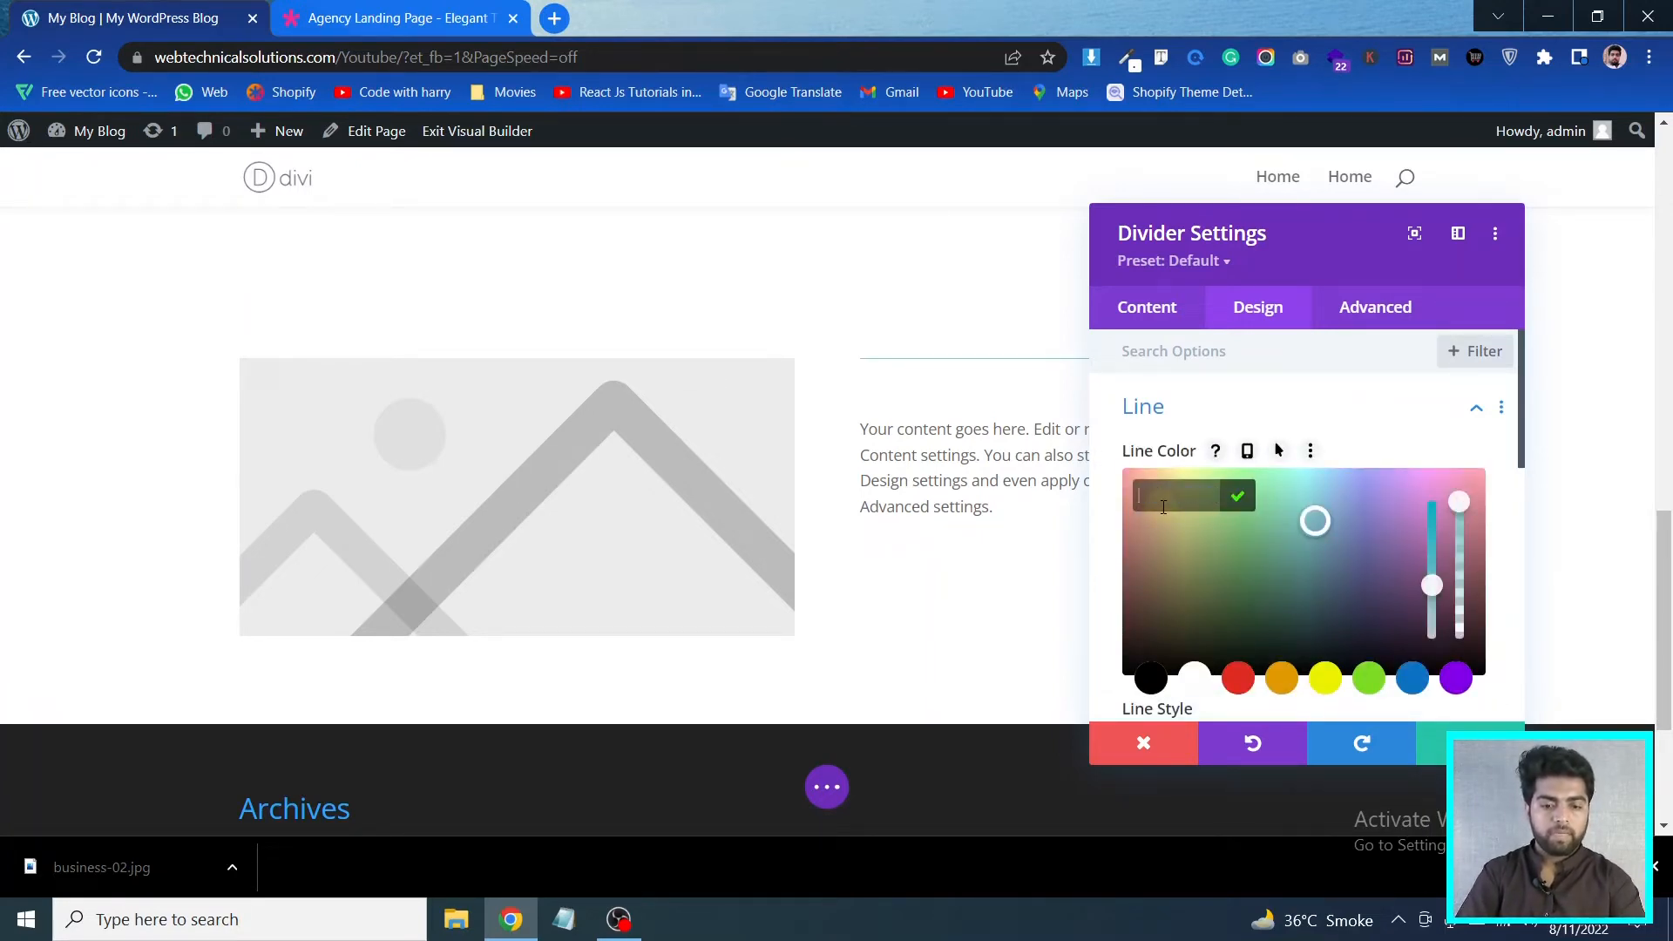
{"action": "left_click", "coordinate": [1444, 737]}
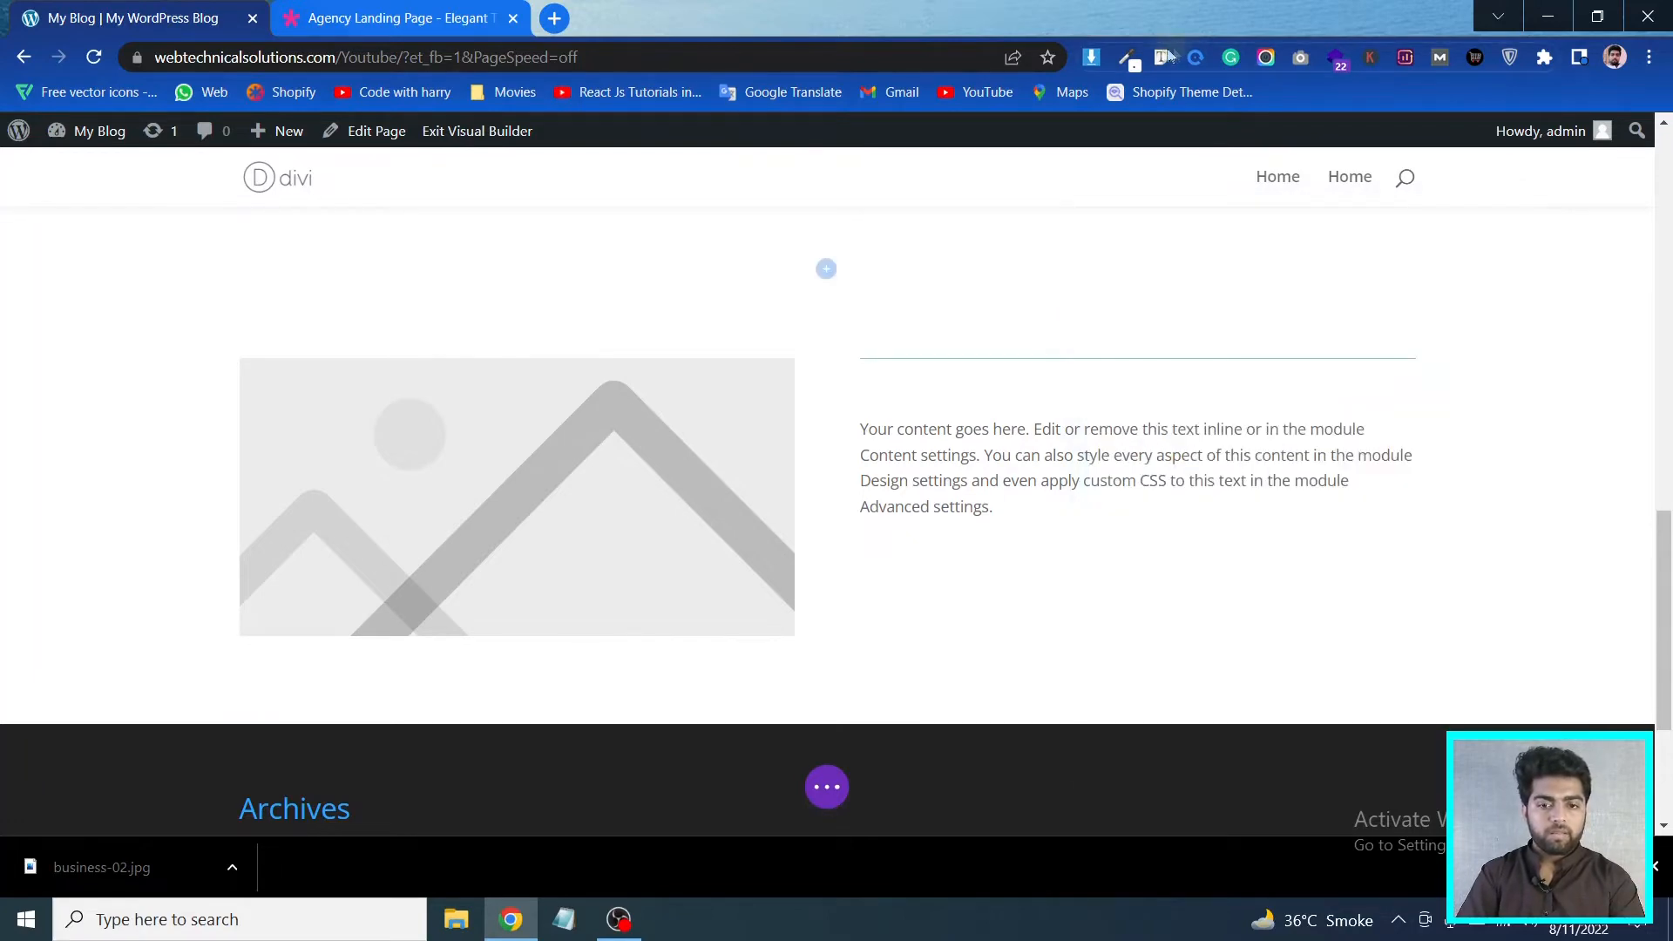
Pick the blue used by the blurb icons from the color picker extension's history and copy its hex code 4e5ed0
{"action": "left_click", "coordinate": [1127, 57]}
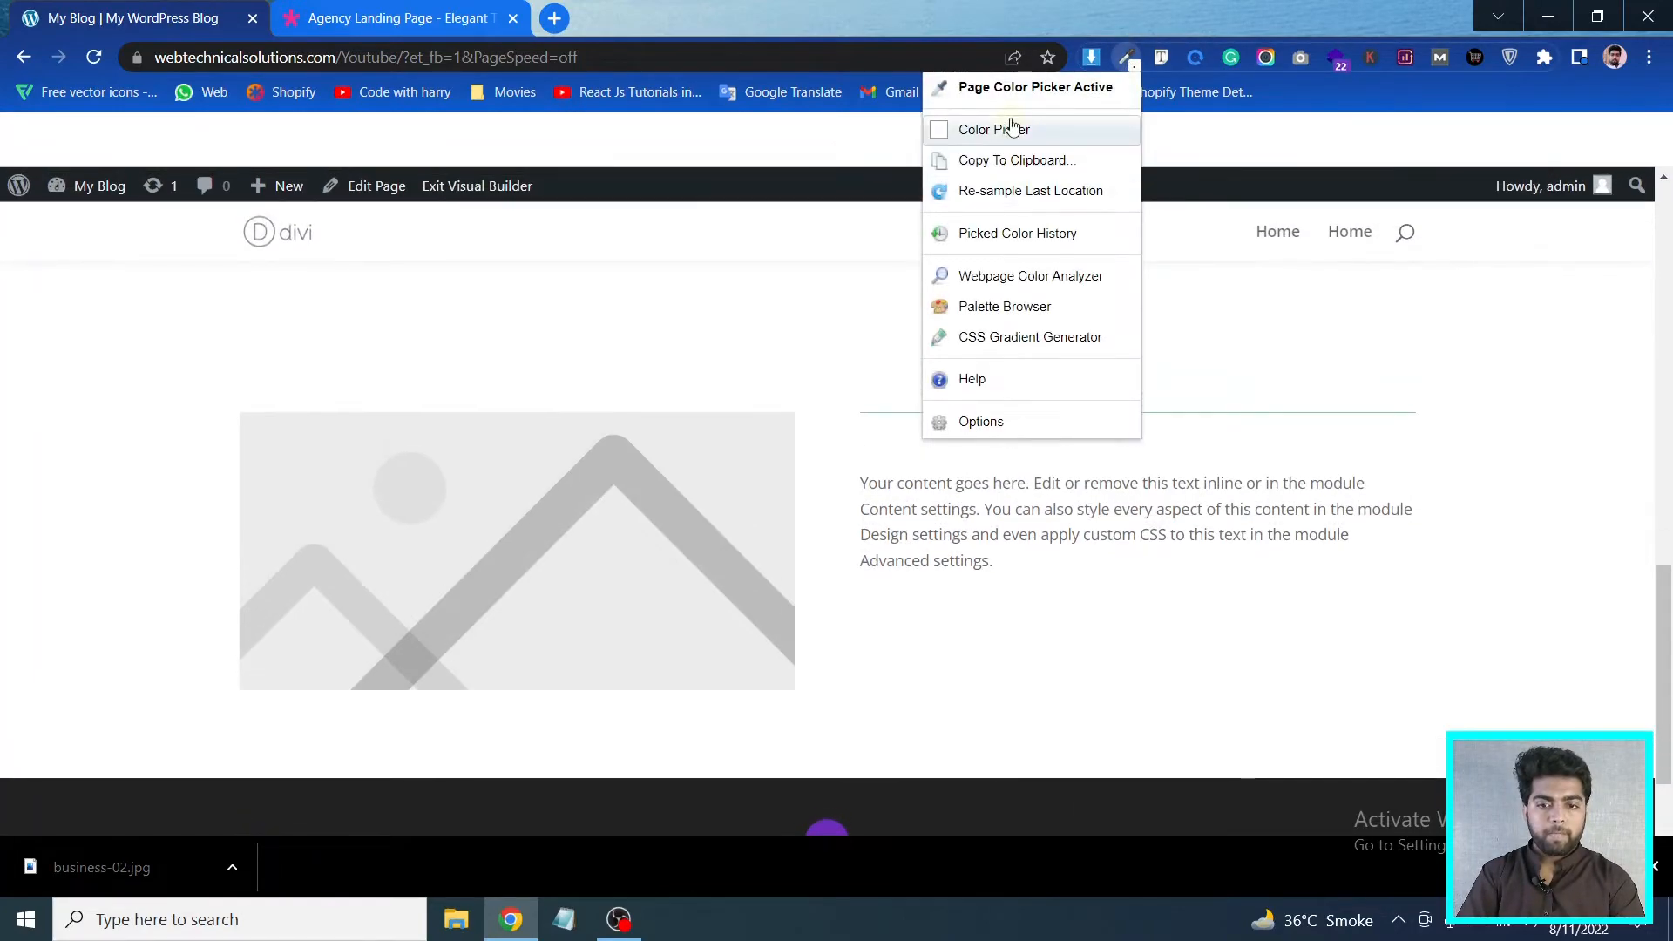
{"action": "left_click", "coordinate": [1010, 128]}
{"action": "left_click", "coordinate": [1045, 200]}
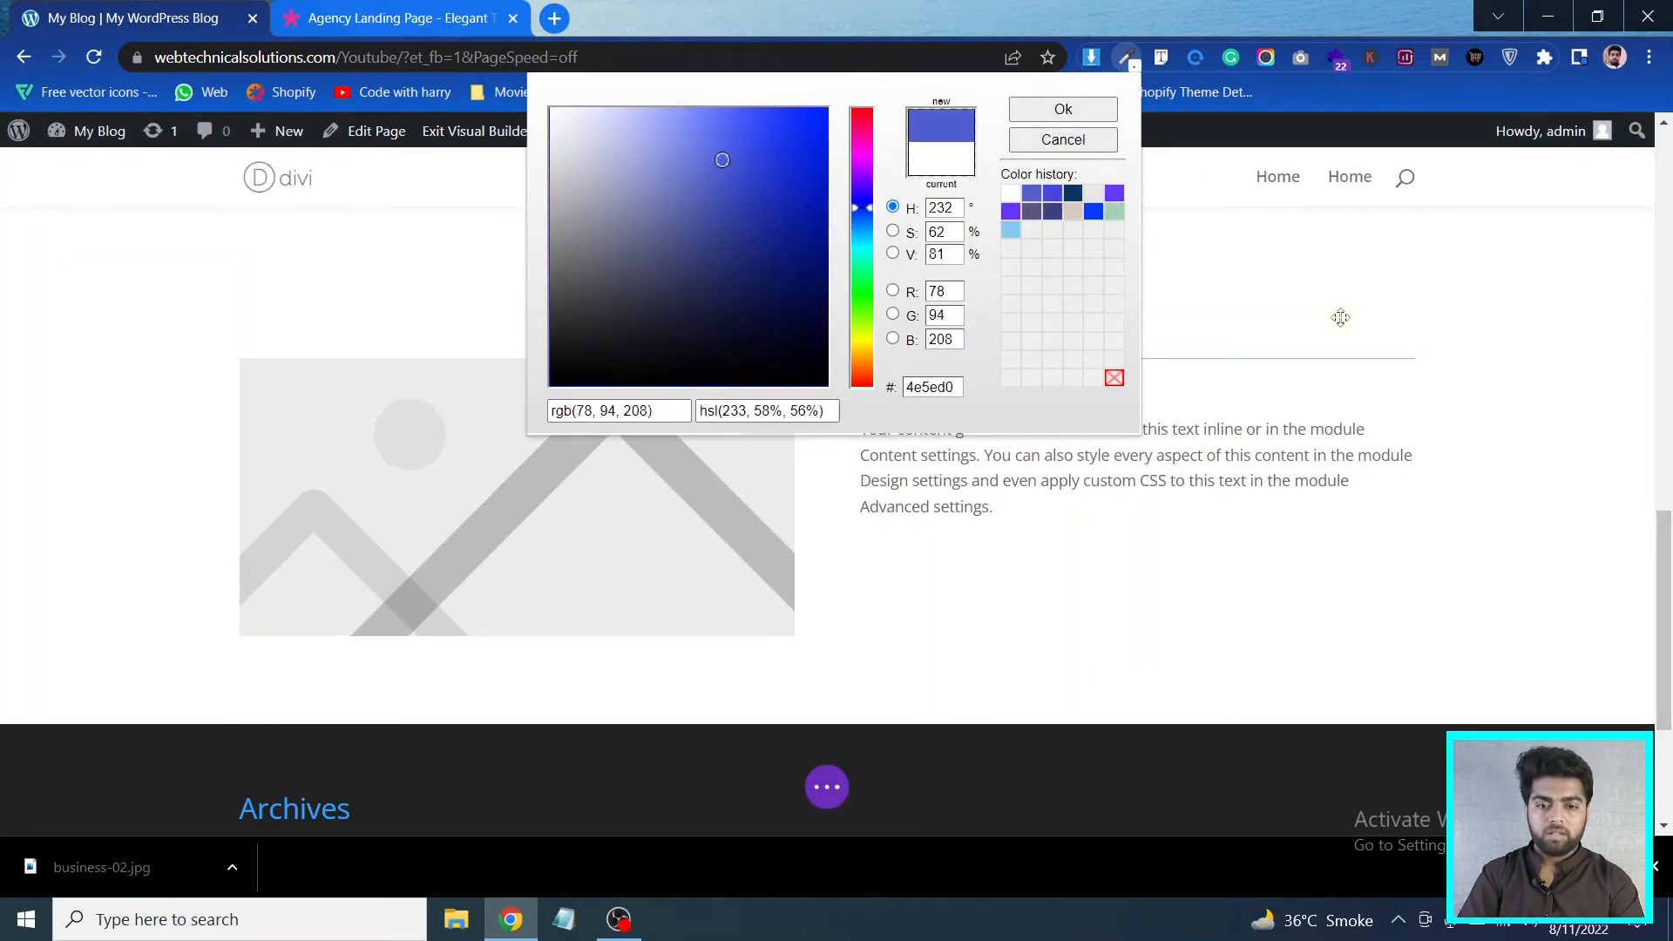
{"action": "scroll", "coordinate": [1071, 187], "scroll_direction": "up", "scroll_amount": 3}
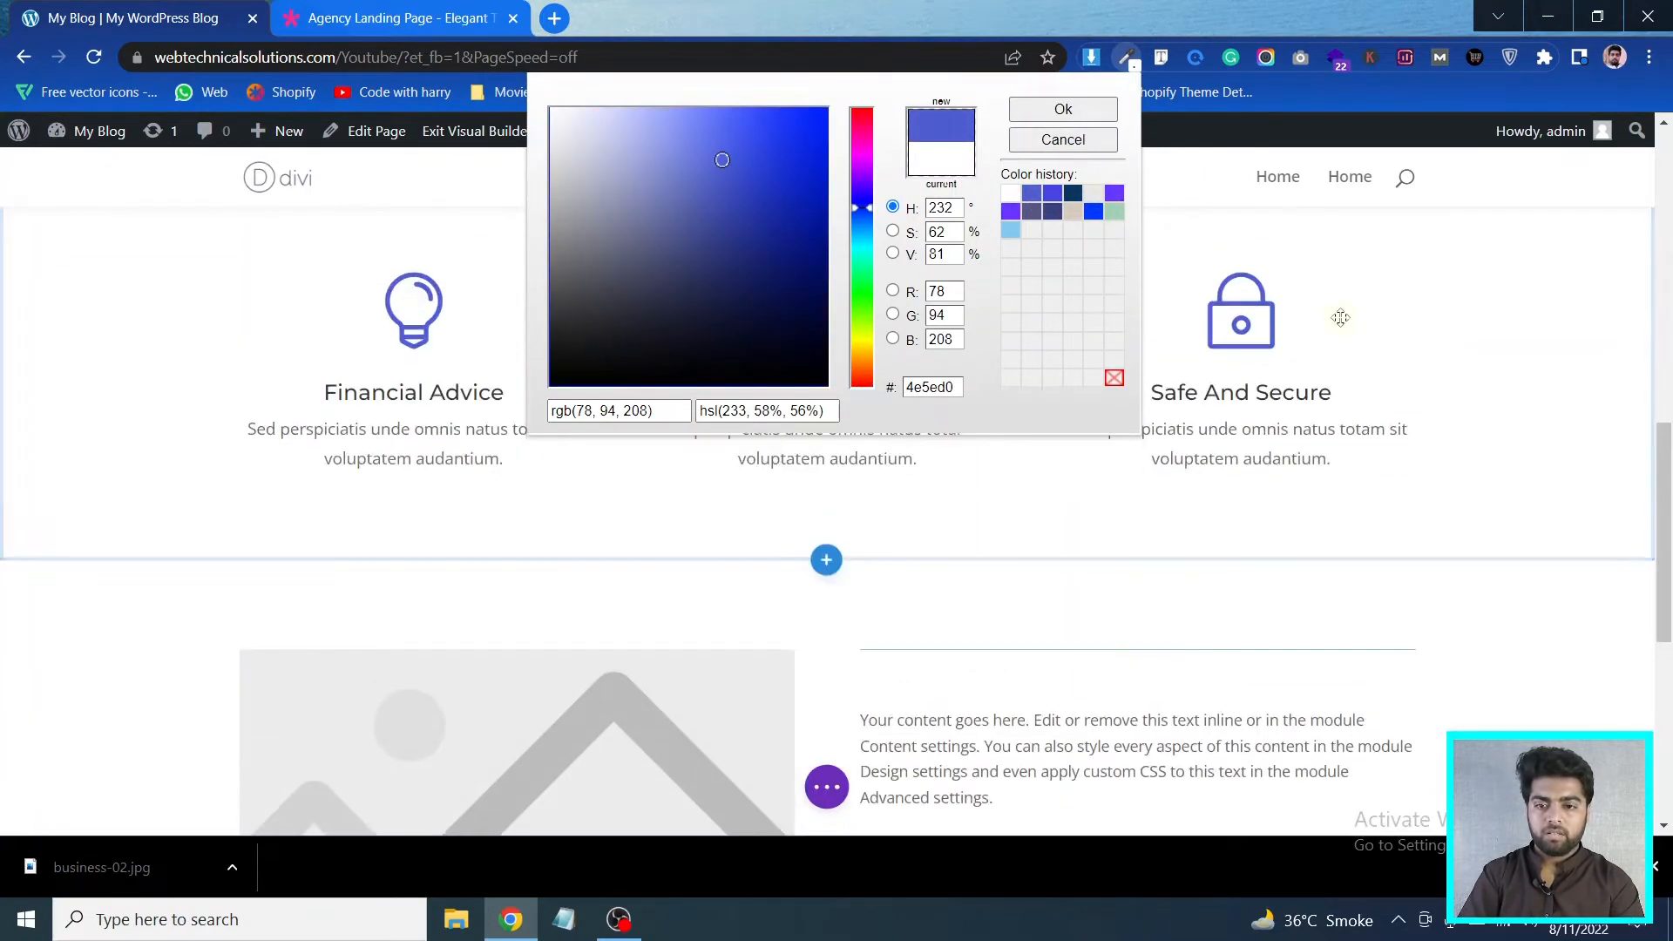
{"action": "double_click", "coordinate": [931, 388]}
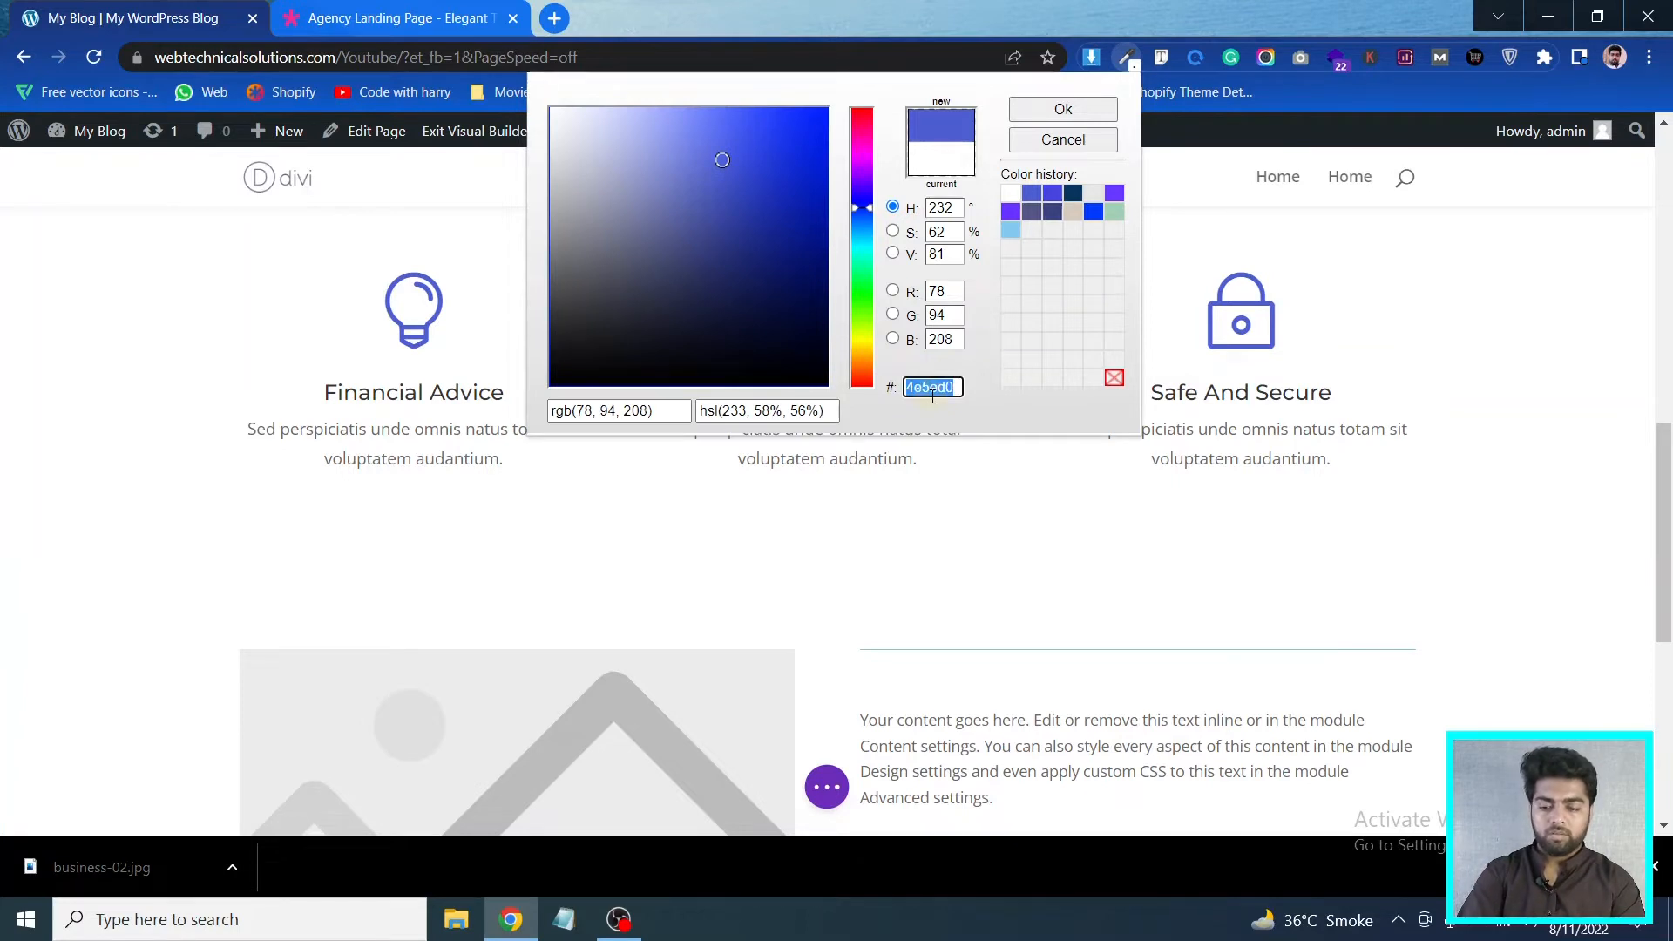
Set the line color of the divider above the text module to #4e5ed0
{"action": "left_click", "coordinate": [1043, 646]}
{"action": "mouse_move", "coordinate": [1066, 665]}
{"action": "left_click", "coordinate": [1096, 661]}
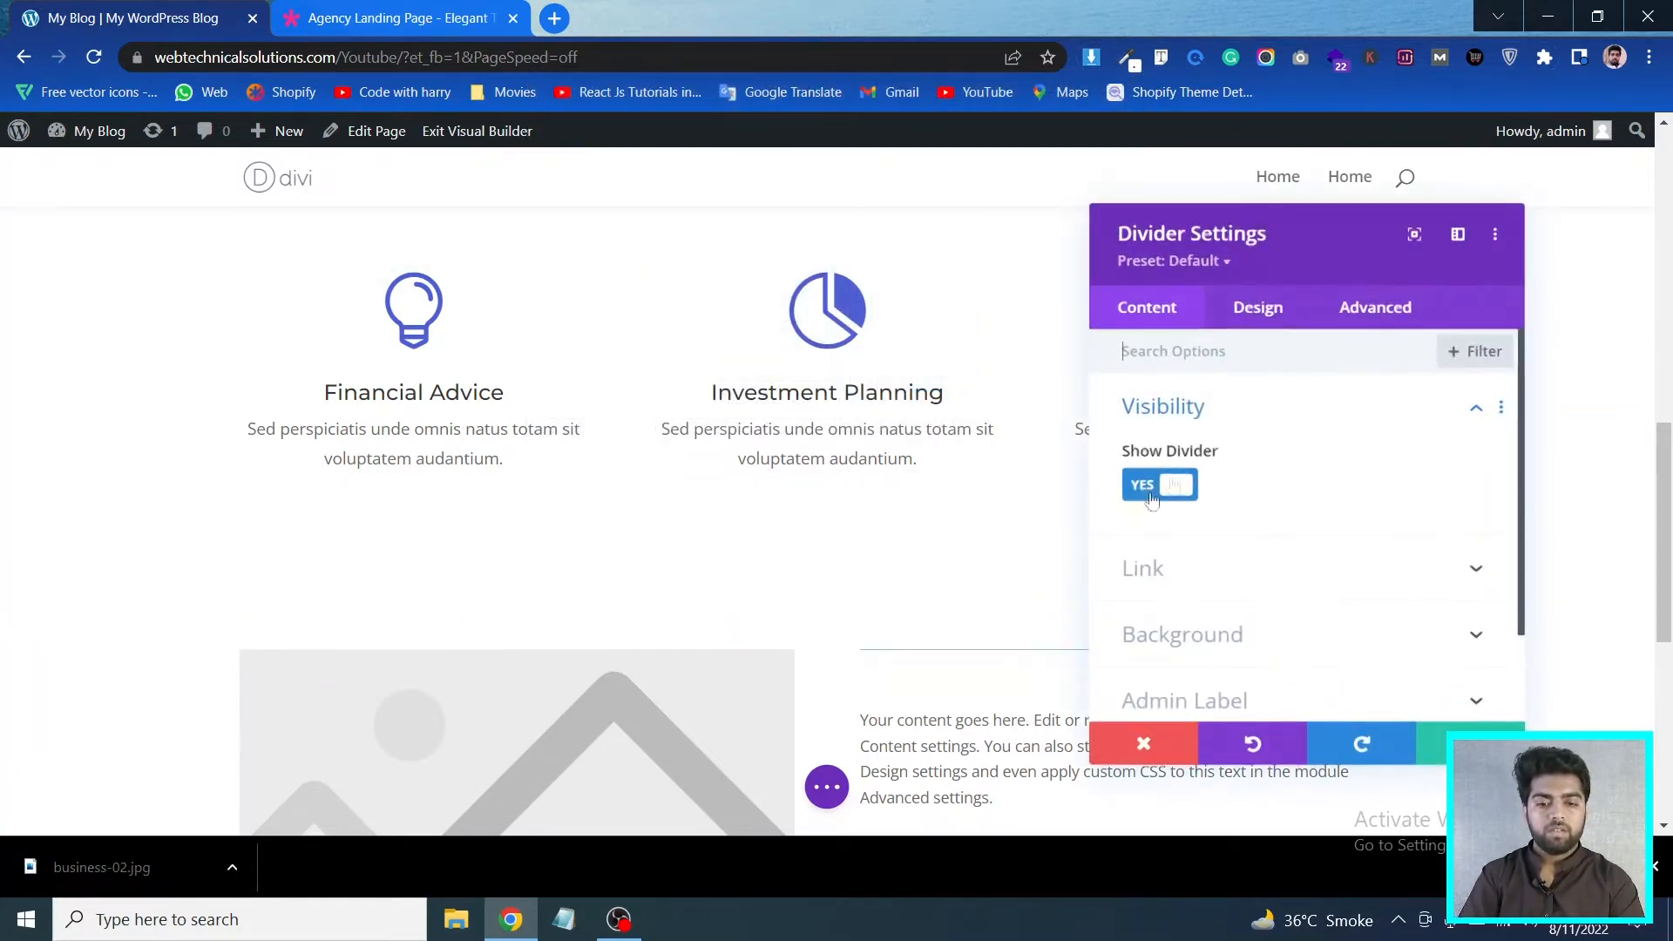
{"action": "left_click", "coordinate": [1263, 307]}
{"action": "left_click", "coordinate": [1197, 406]}
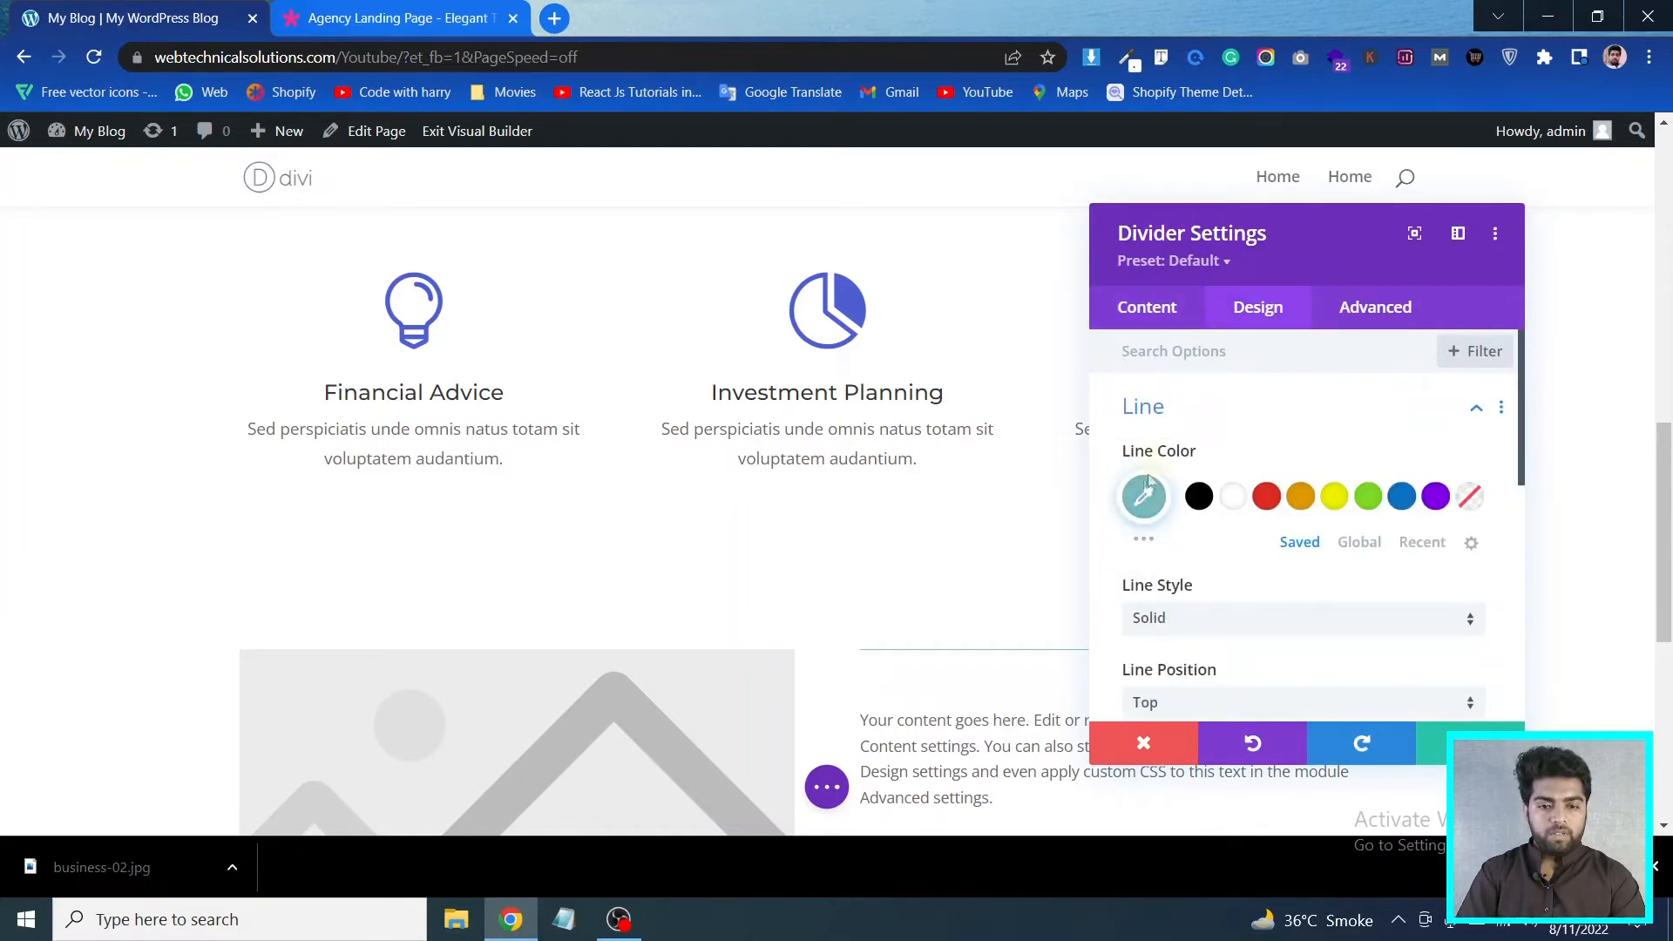
{"action": "left_click", "coordinate": [1141, 492]}
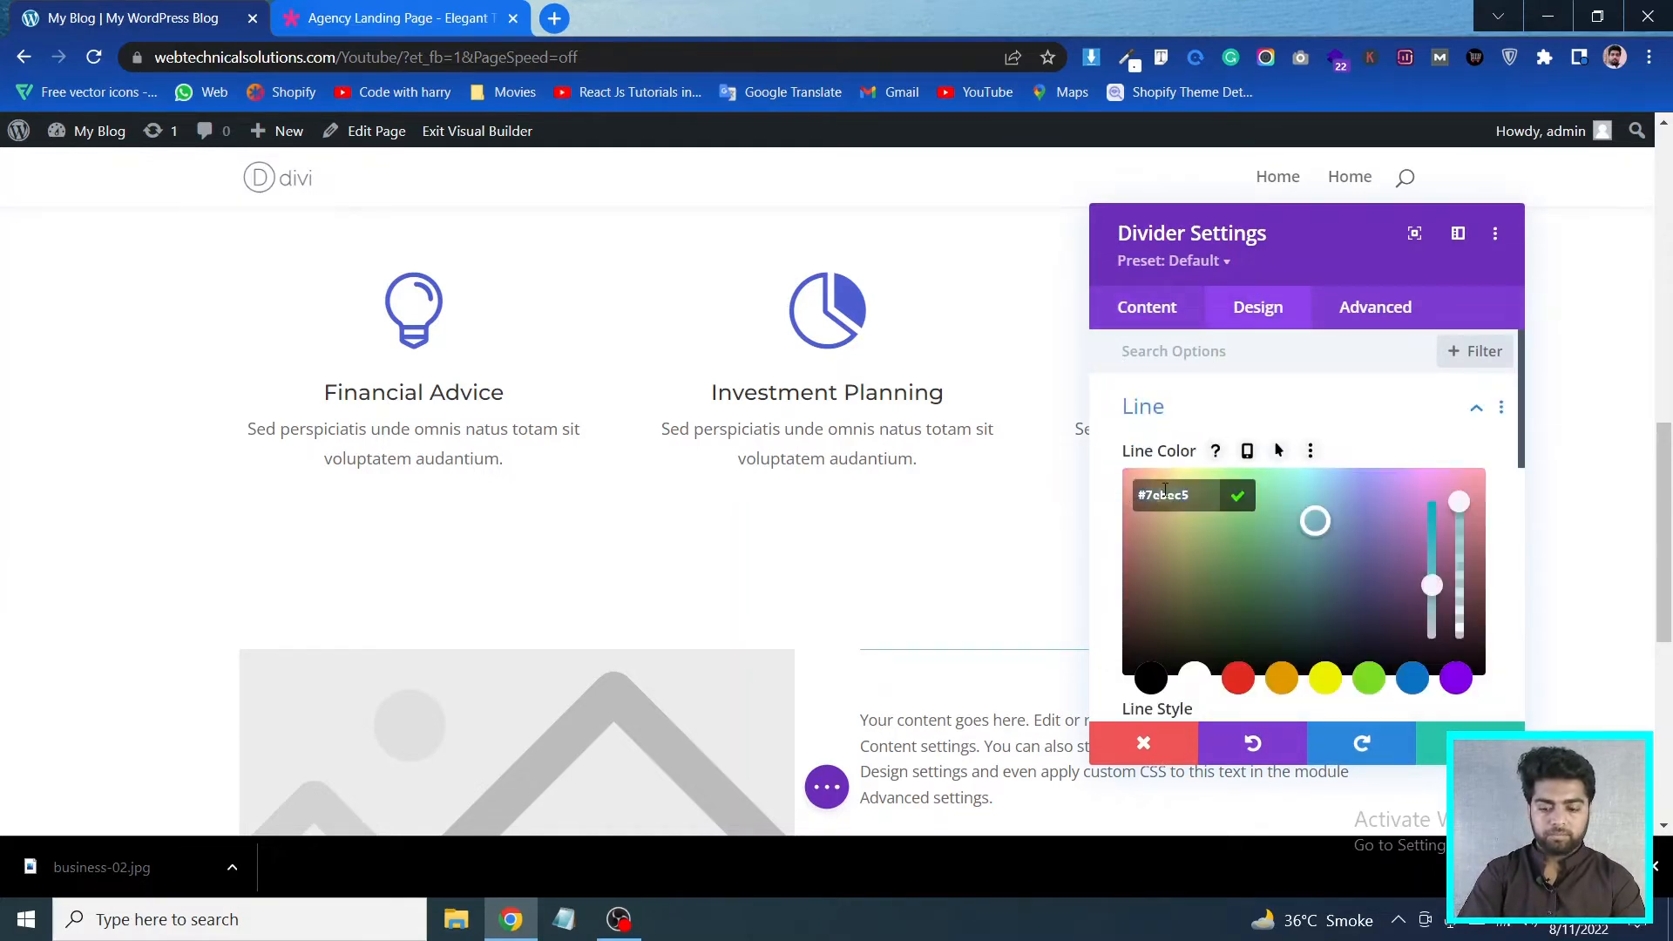
{"action": "scroll", "coordinate": [1348, 396], "scroll_direction": "down", "scroll_amount": 3}
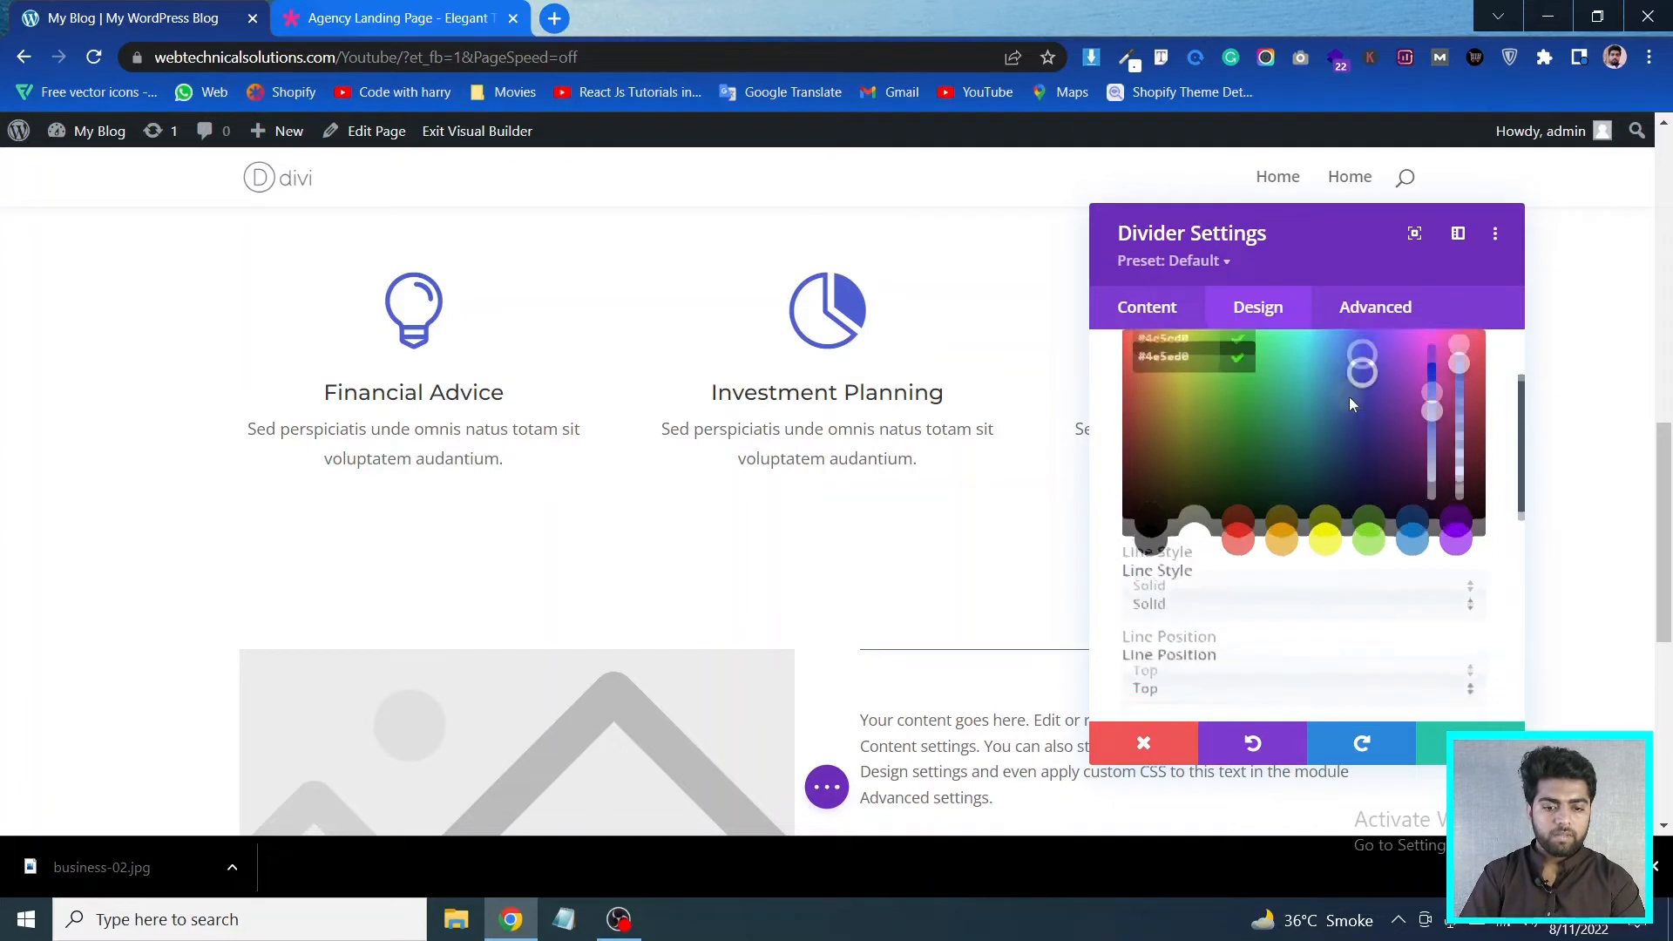
Set the divider's weight to 3px, comparing it with the line on the demo page
{"action": "scroll", "coordinate": [1385, 598], "scroll_direction": "down", "scroll_amount": 3}
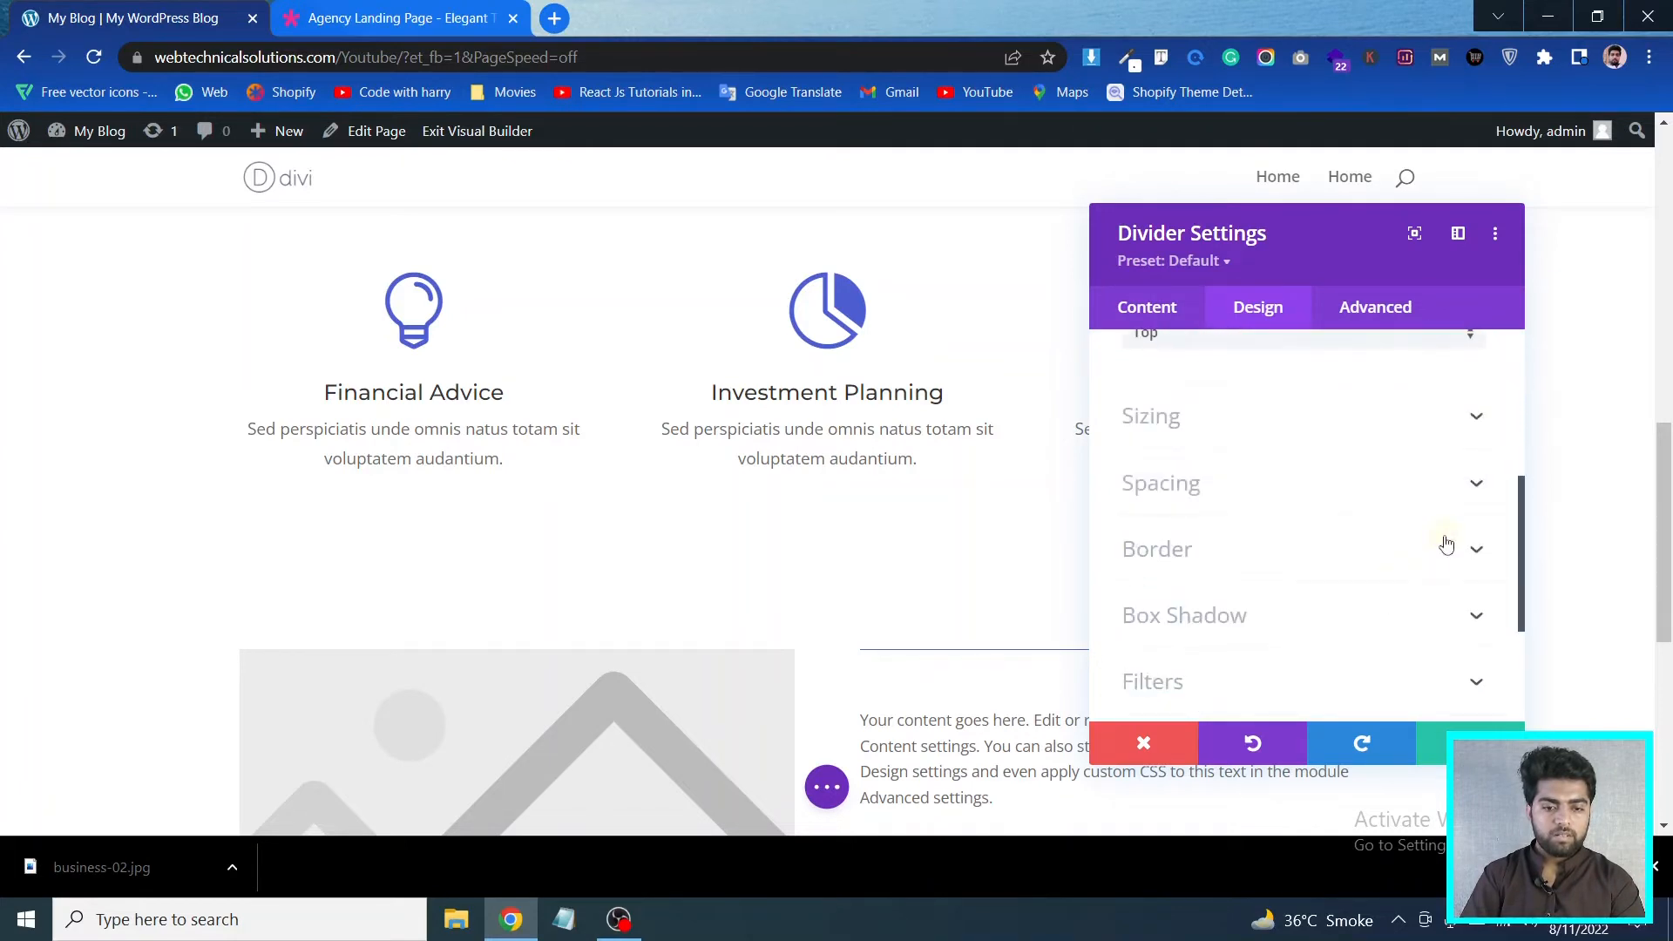
{"action": "scroll", "coordinate": [1333, 486], "scroll_direction": "up", "scroll_amount": 6}
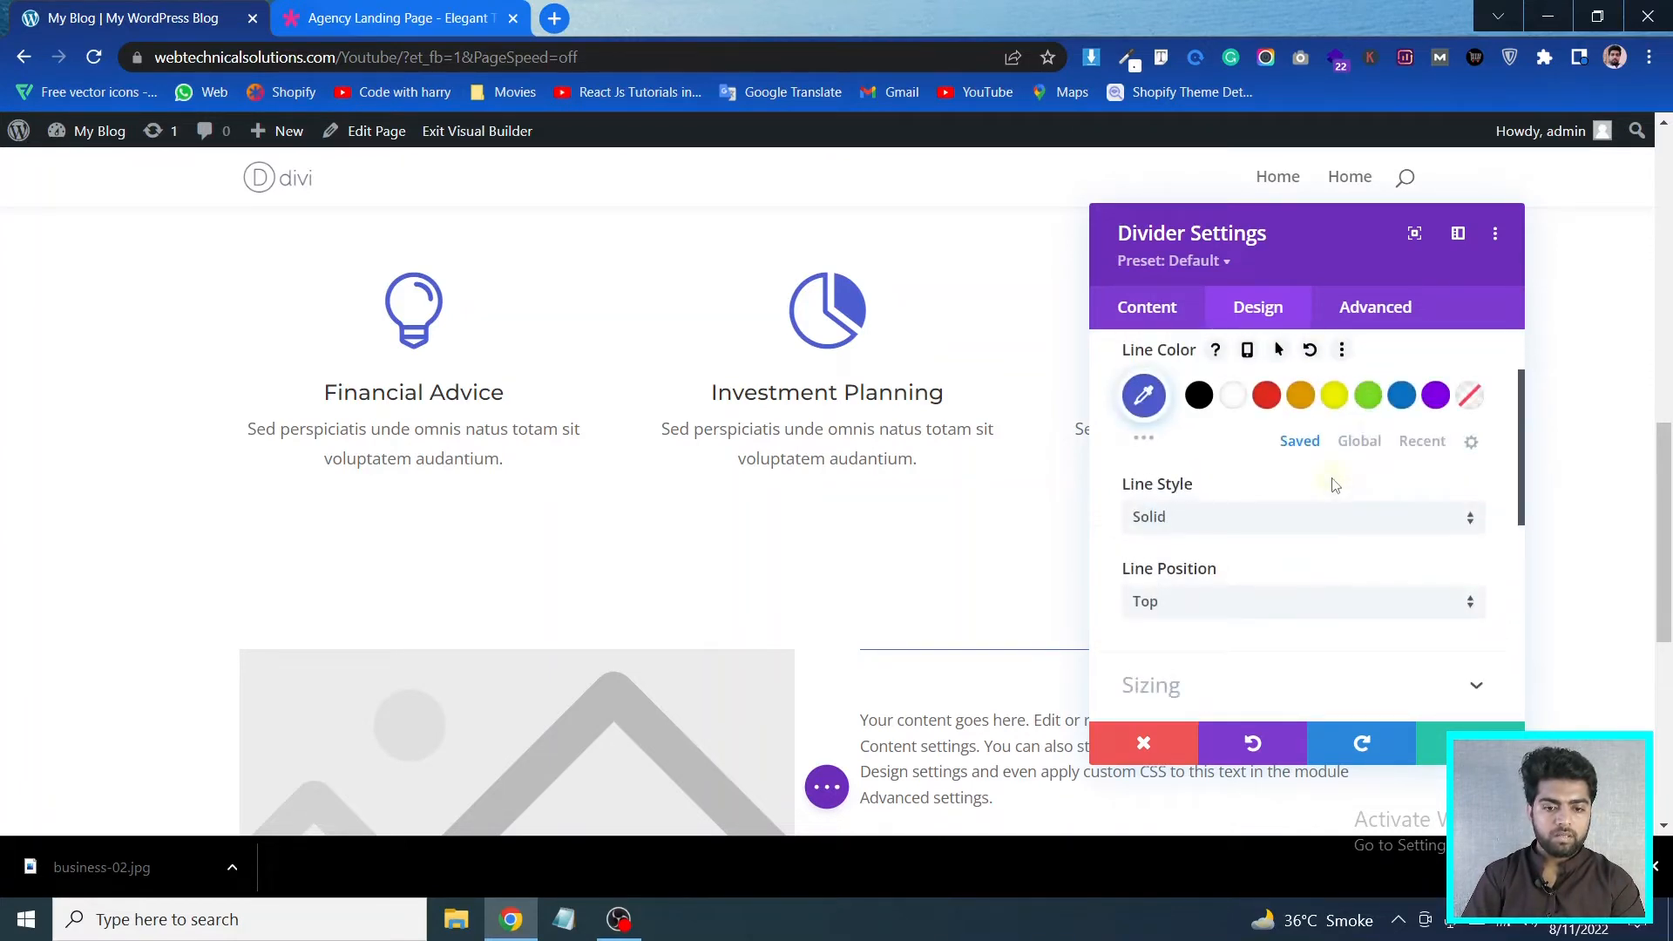
{"action": "left_click", "coordinate": [1436, 411]}
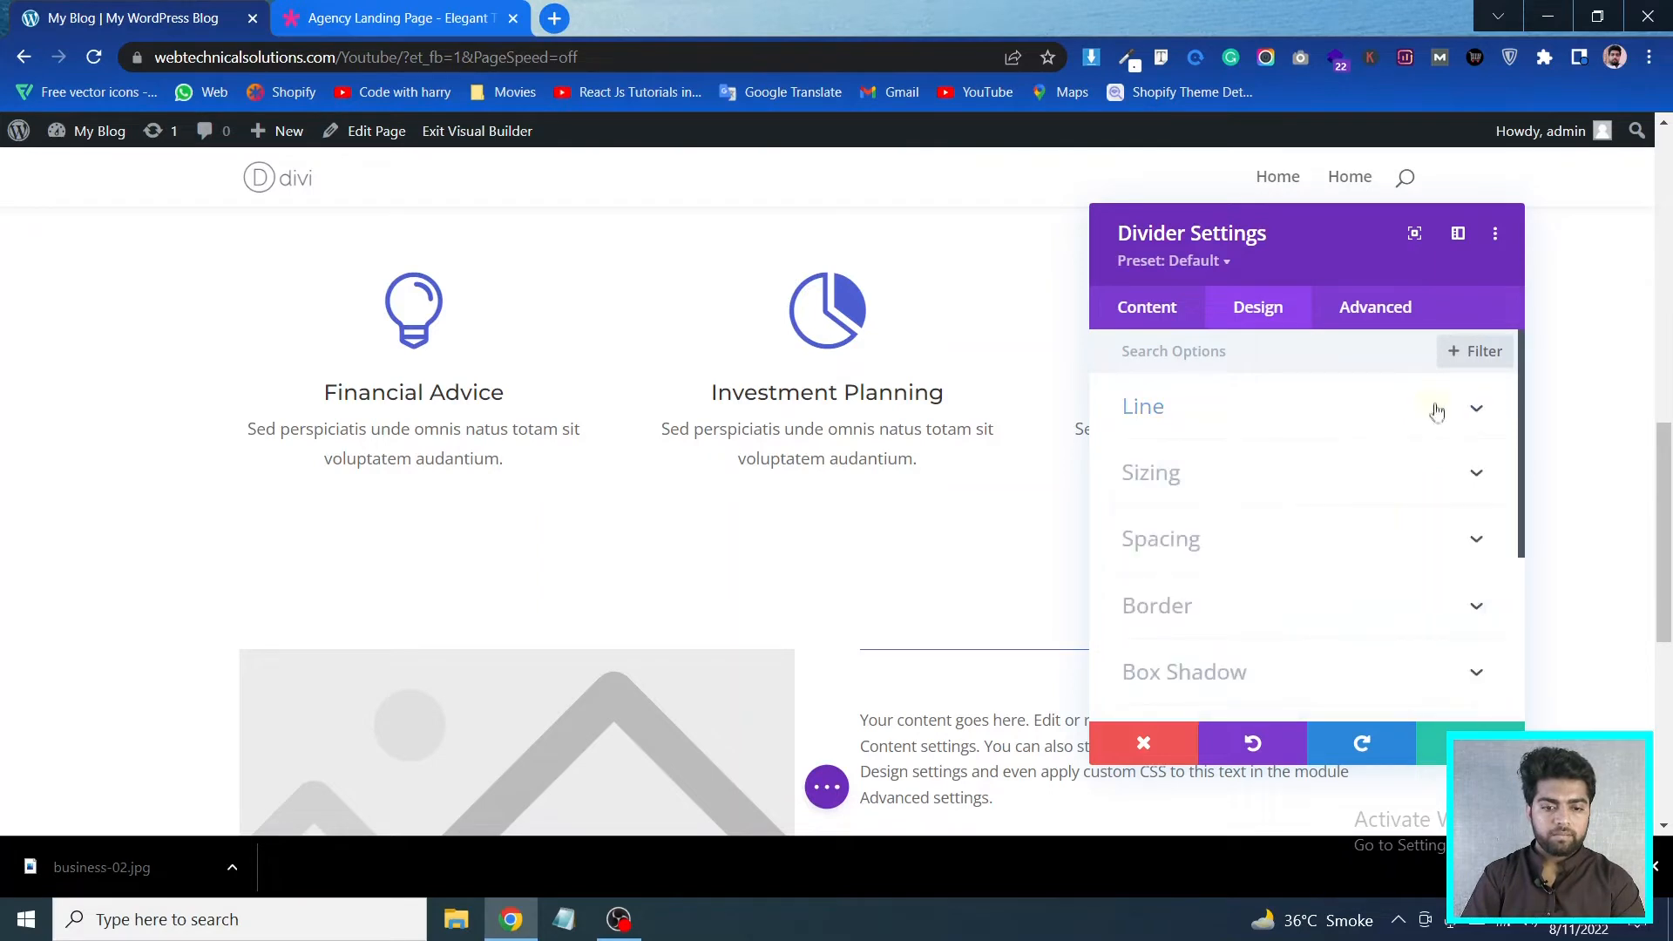
{"action": "left_click", "coordinate": [1370, 490]}
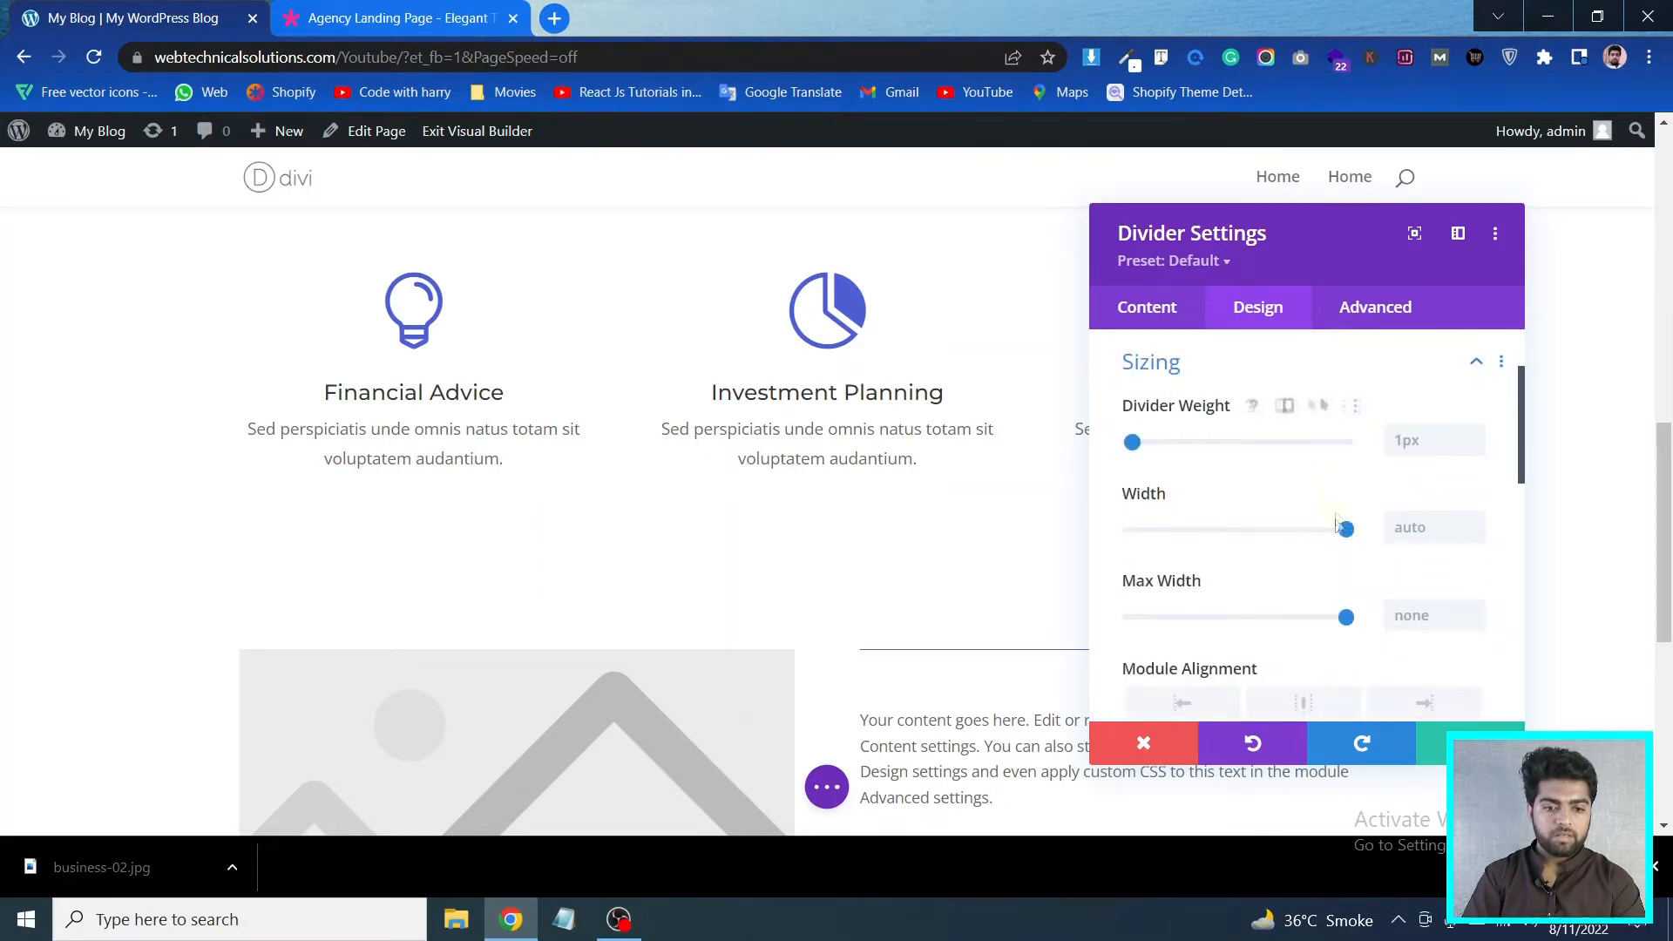
{"action": "left_click_drag", "start_coordinate": [1131, 442], "coordinate": [1161, 443]}
{"action": "left_click", "coordinate": [1474, 447]}
{"action": "left_click", "coordinate": [1474, 447]}
{"action": "left_click", "coordinate": [1474, 447]}
{"action": "left_click", "coordinate": [1474, 447]}
{"action": "left_click", "coordinate": [1474, 447]}
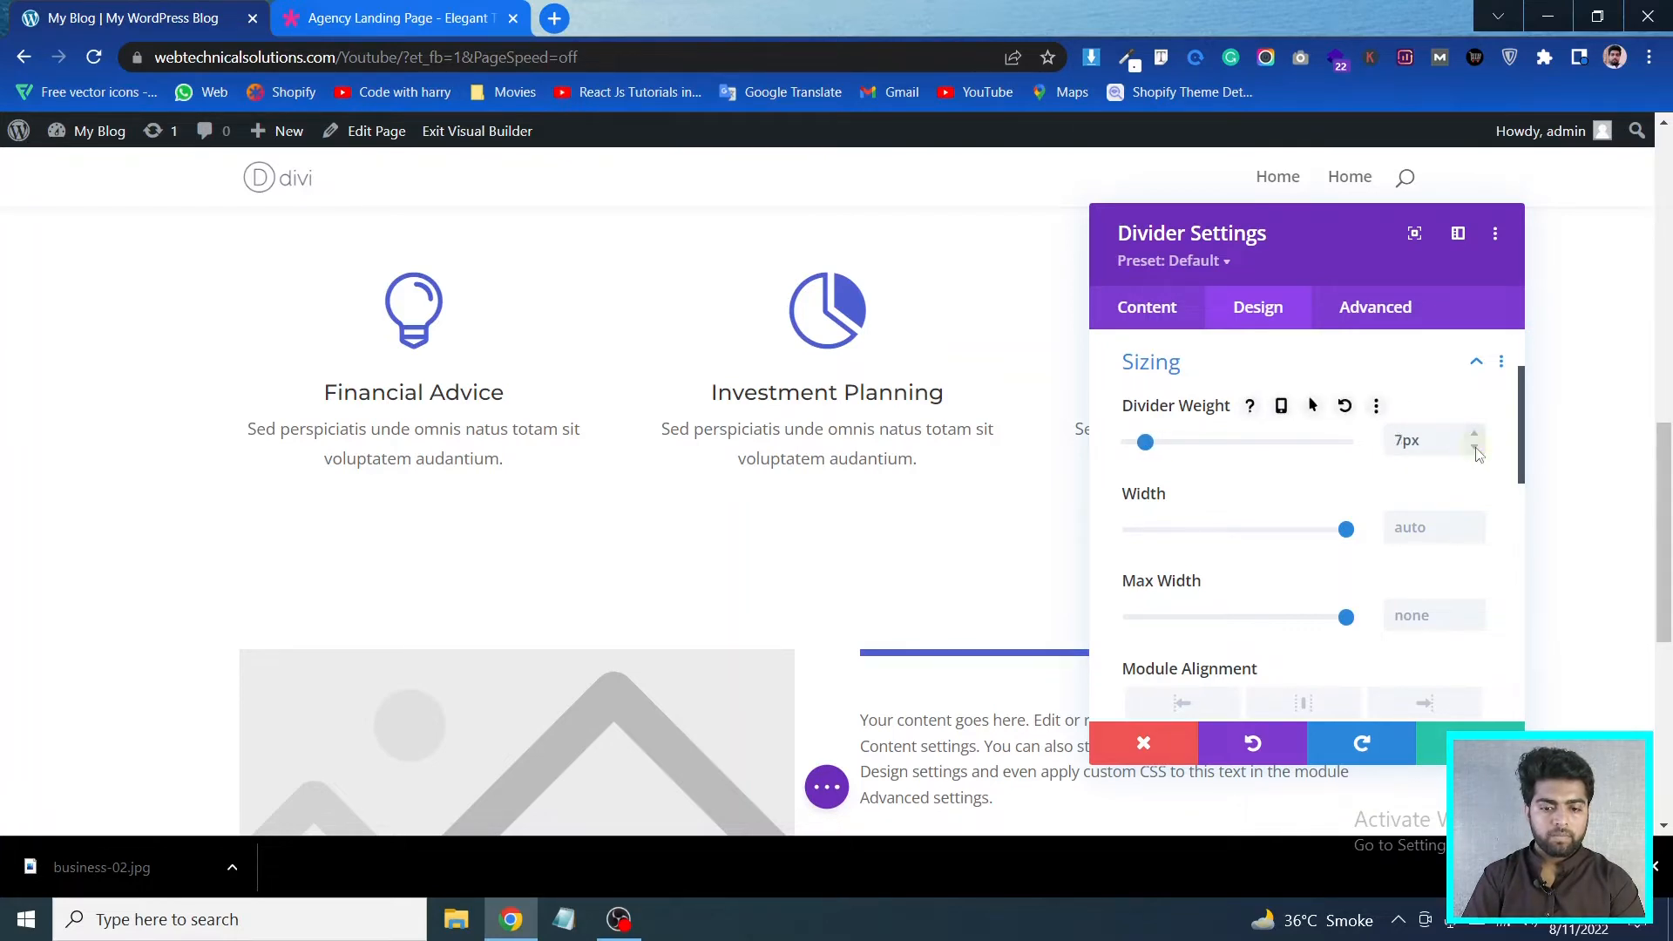
{"action": "left_click", "coordinate": [1474, 447]}
{"action": "left_click", "coordinate": [383, 17]}
{"action": "left_click", "coordinate": [116, 11]}
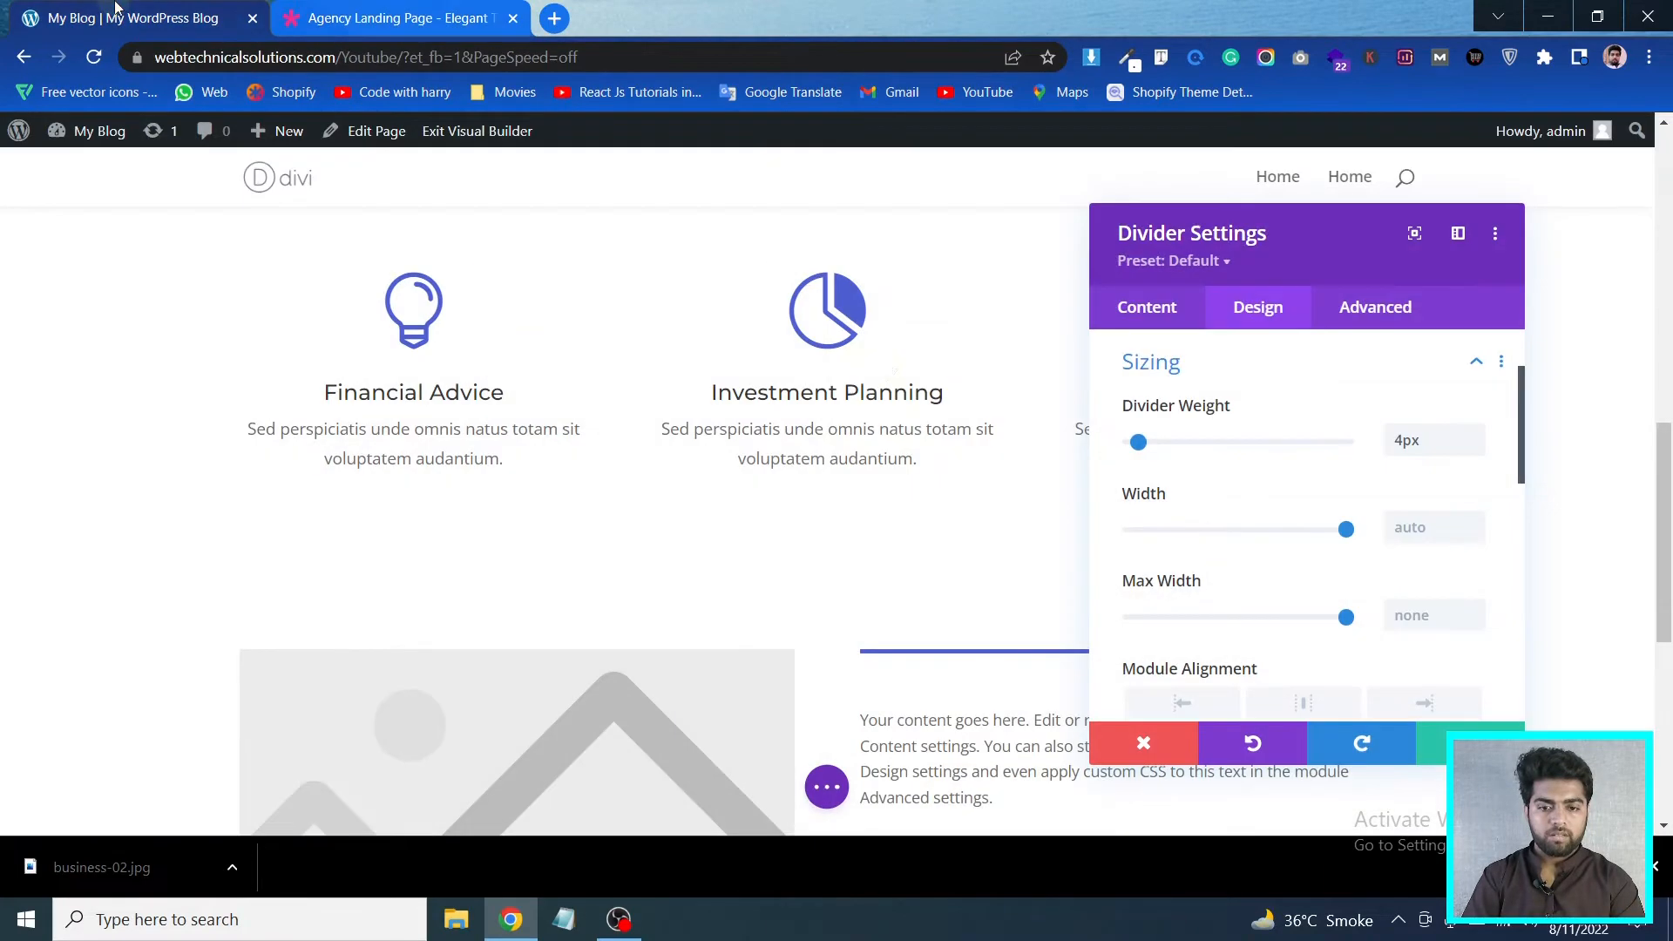
{"action": "left_click", "coordinate": [1474, 447]}
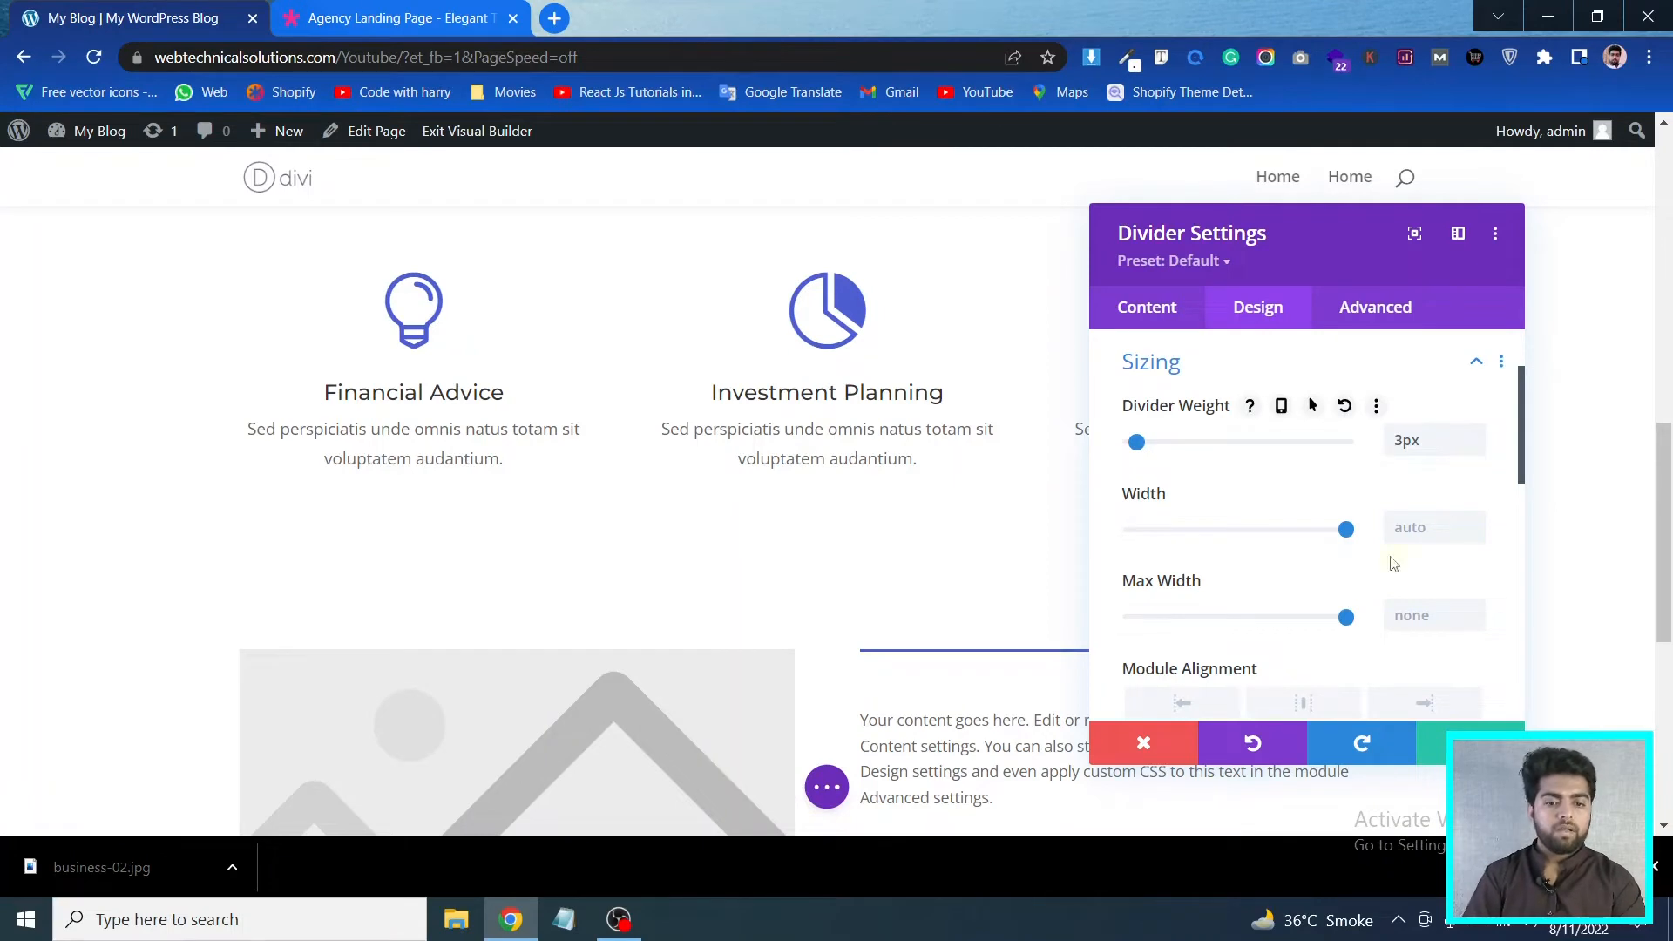
Set the divider's width to 18% to match the demo's short line, and save the divider settings
{"action": "left_click_drag", "start_coordinate": [1346, 530], "coordinate": [1157, 546]}
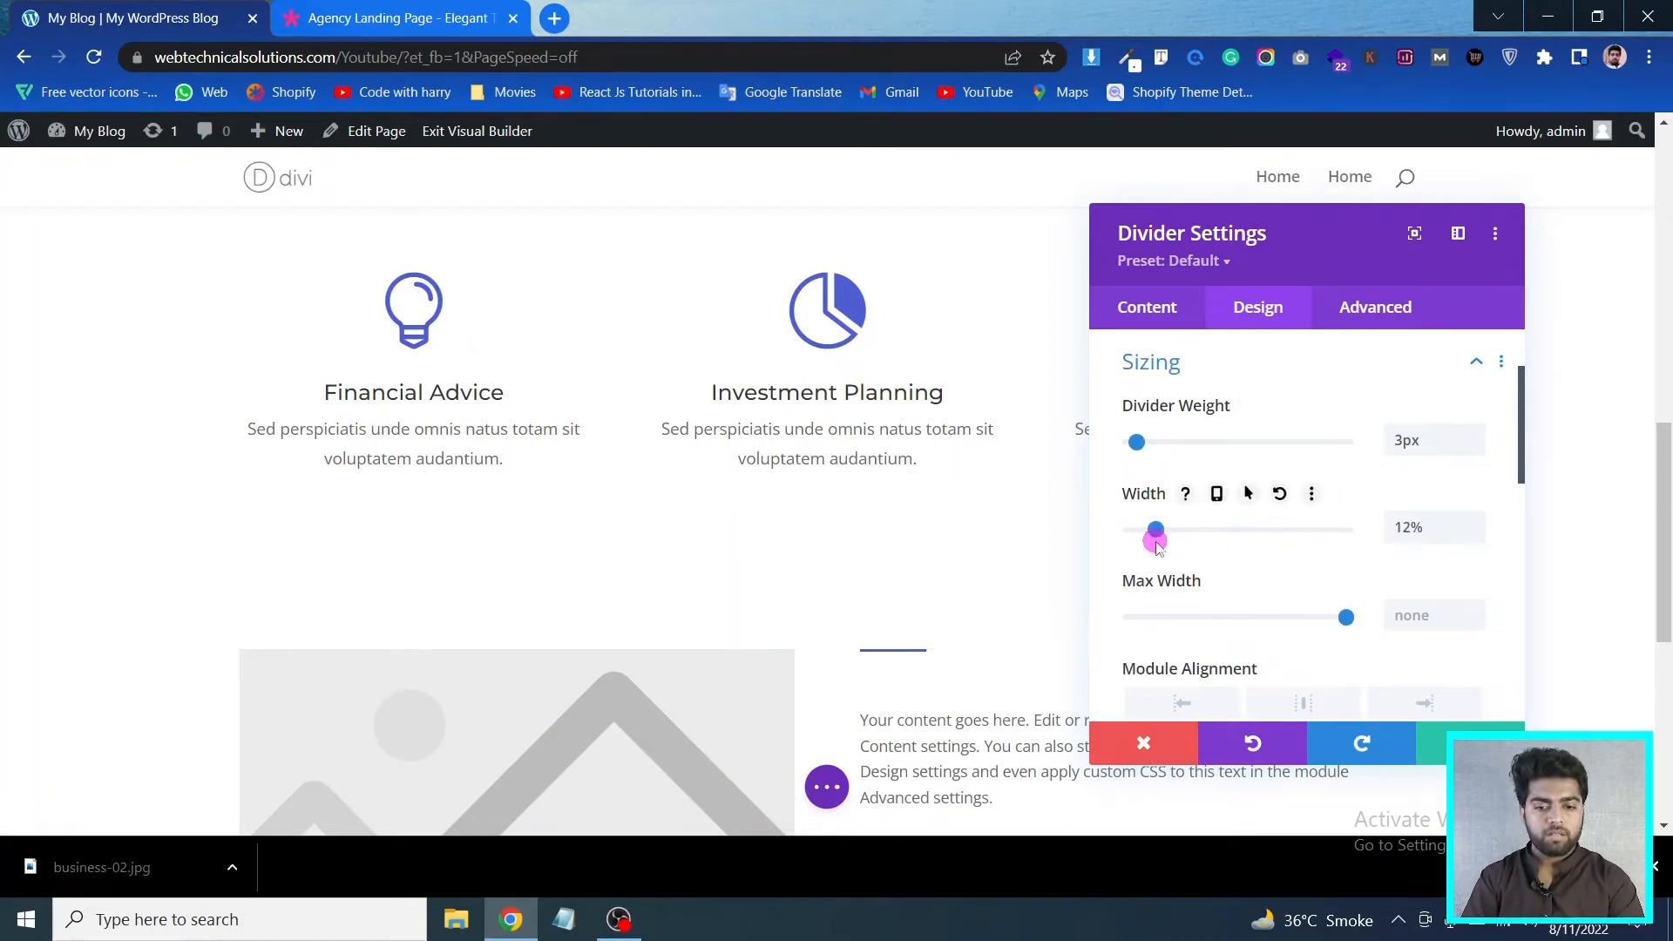
{"action": "left_click", "coordinate": [390, 9]}
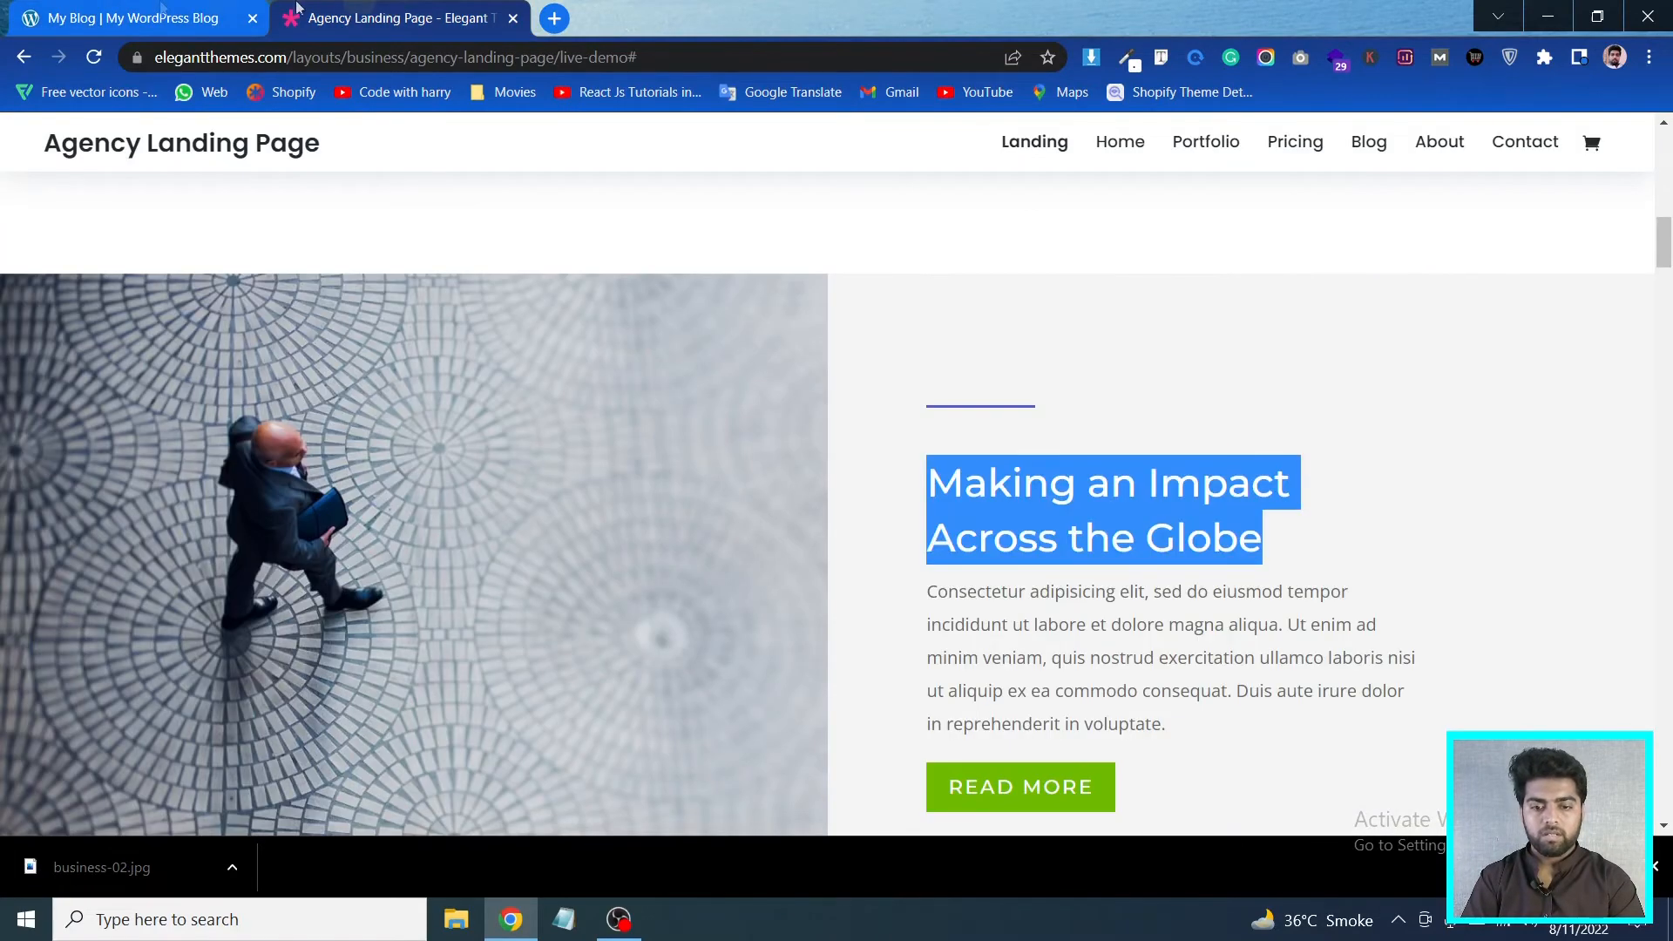
{"action": "left_click", "coordinate": [162, 16]}
{"action": "left_click", "coordinate": [1477, 524]}
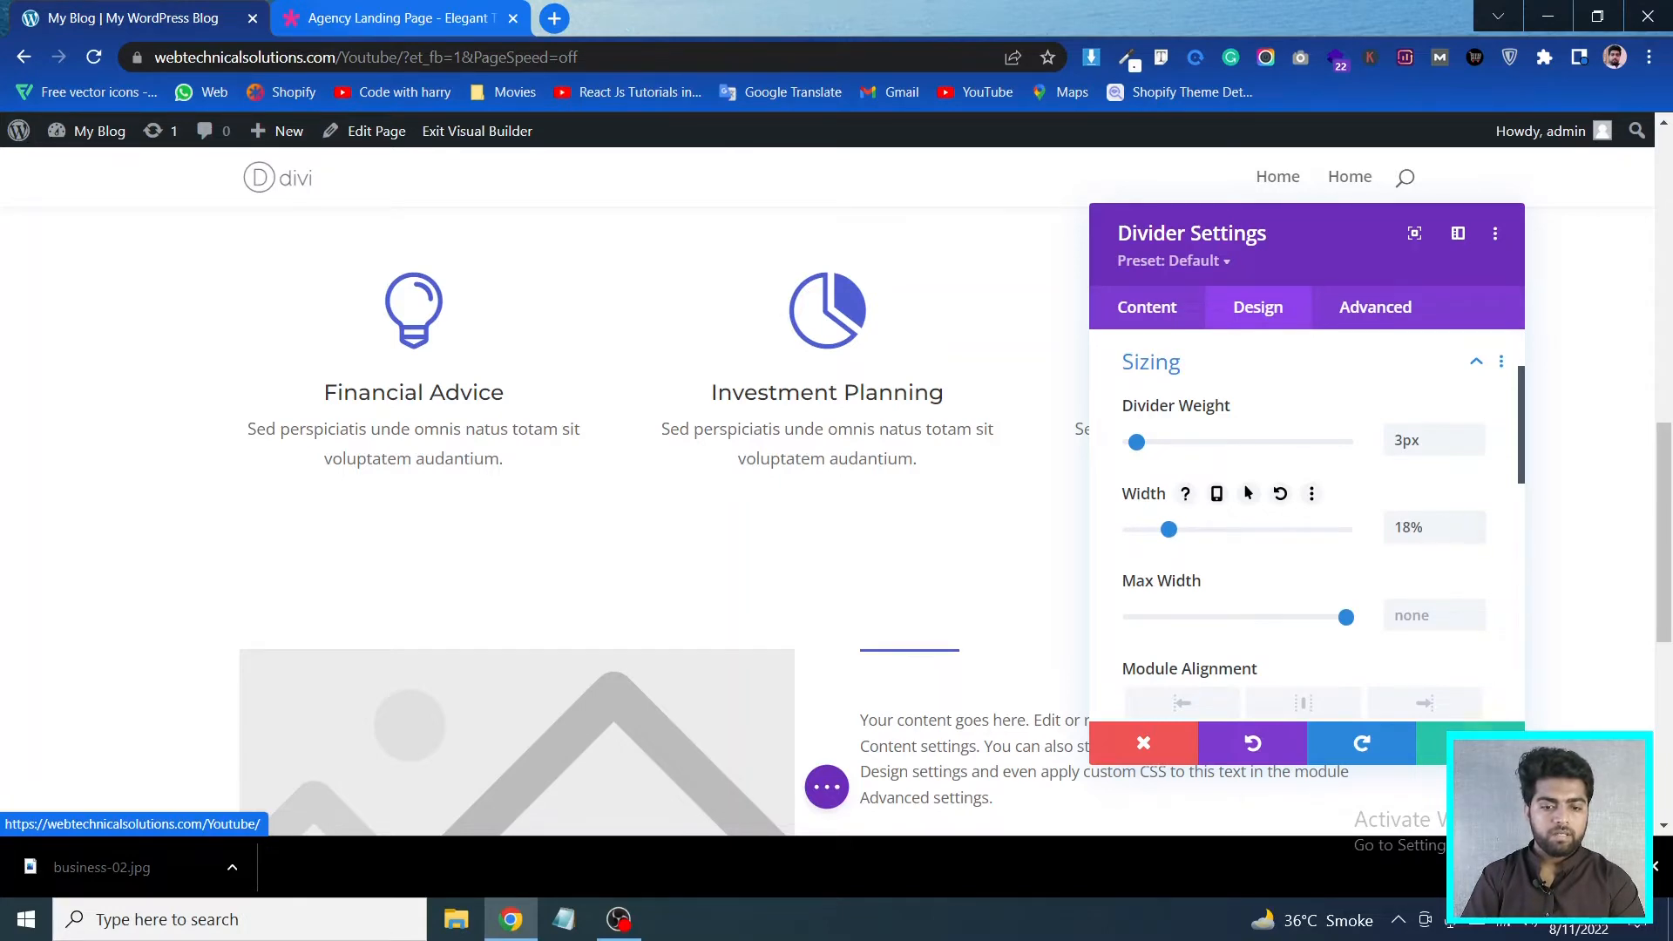
{"action": "left_click", "coordinate": [1469, 744]}
{"action": "scroll", "coordinate": [1071, 537], "scroll_direction": "down", "scroll_amount": 2}
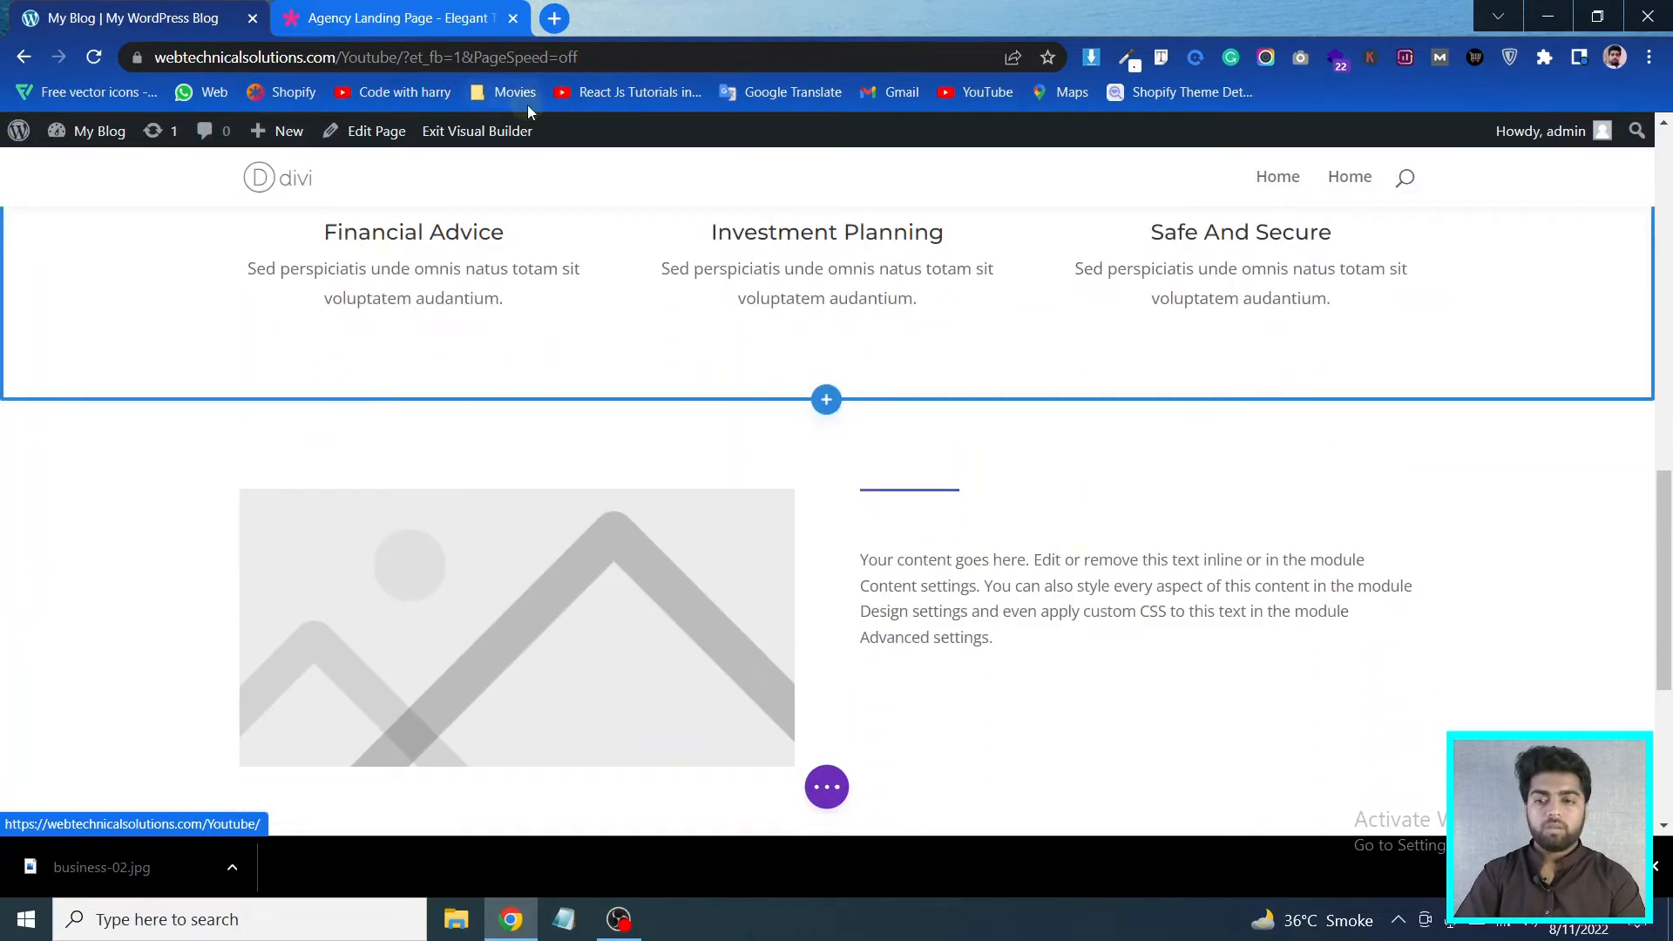
Copy the heading "Making an Impact Across the Globe" from the demo and replace the text module's placeholder body with it
{"action": "left_click", "coordinate": [405, 12]}
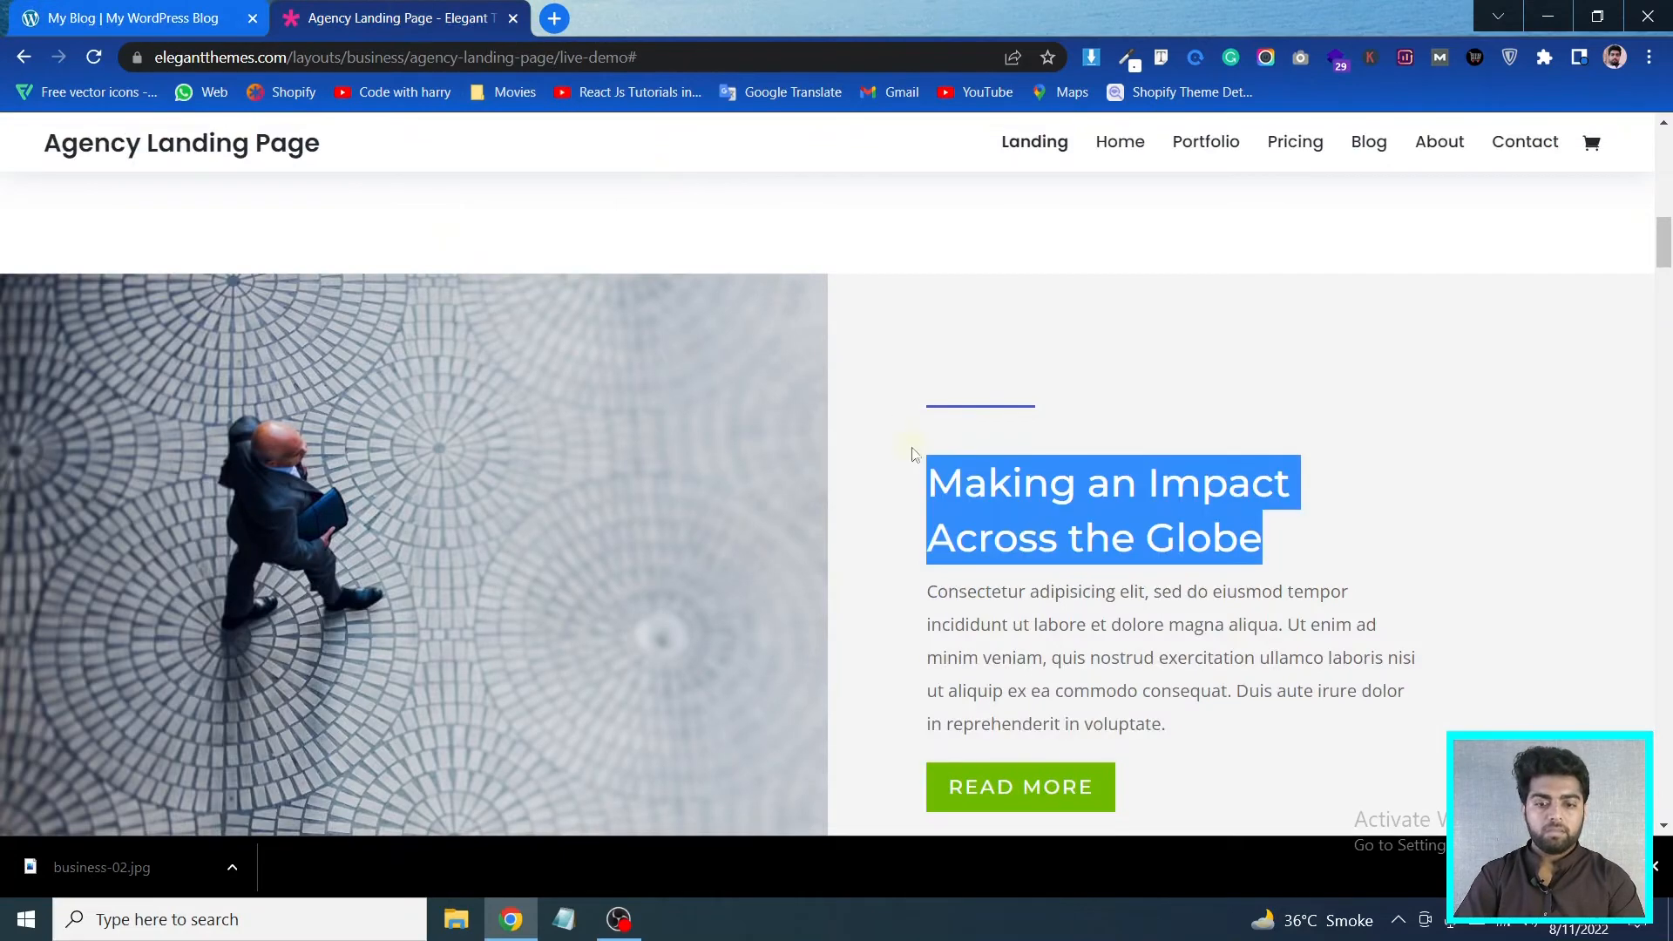
{"action": "right_click", "coordinate": [1037, 543]}
{"action": "left_click", "coordinate": [1072, 553]}
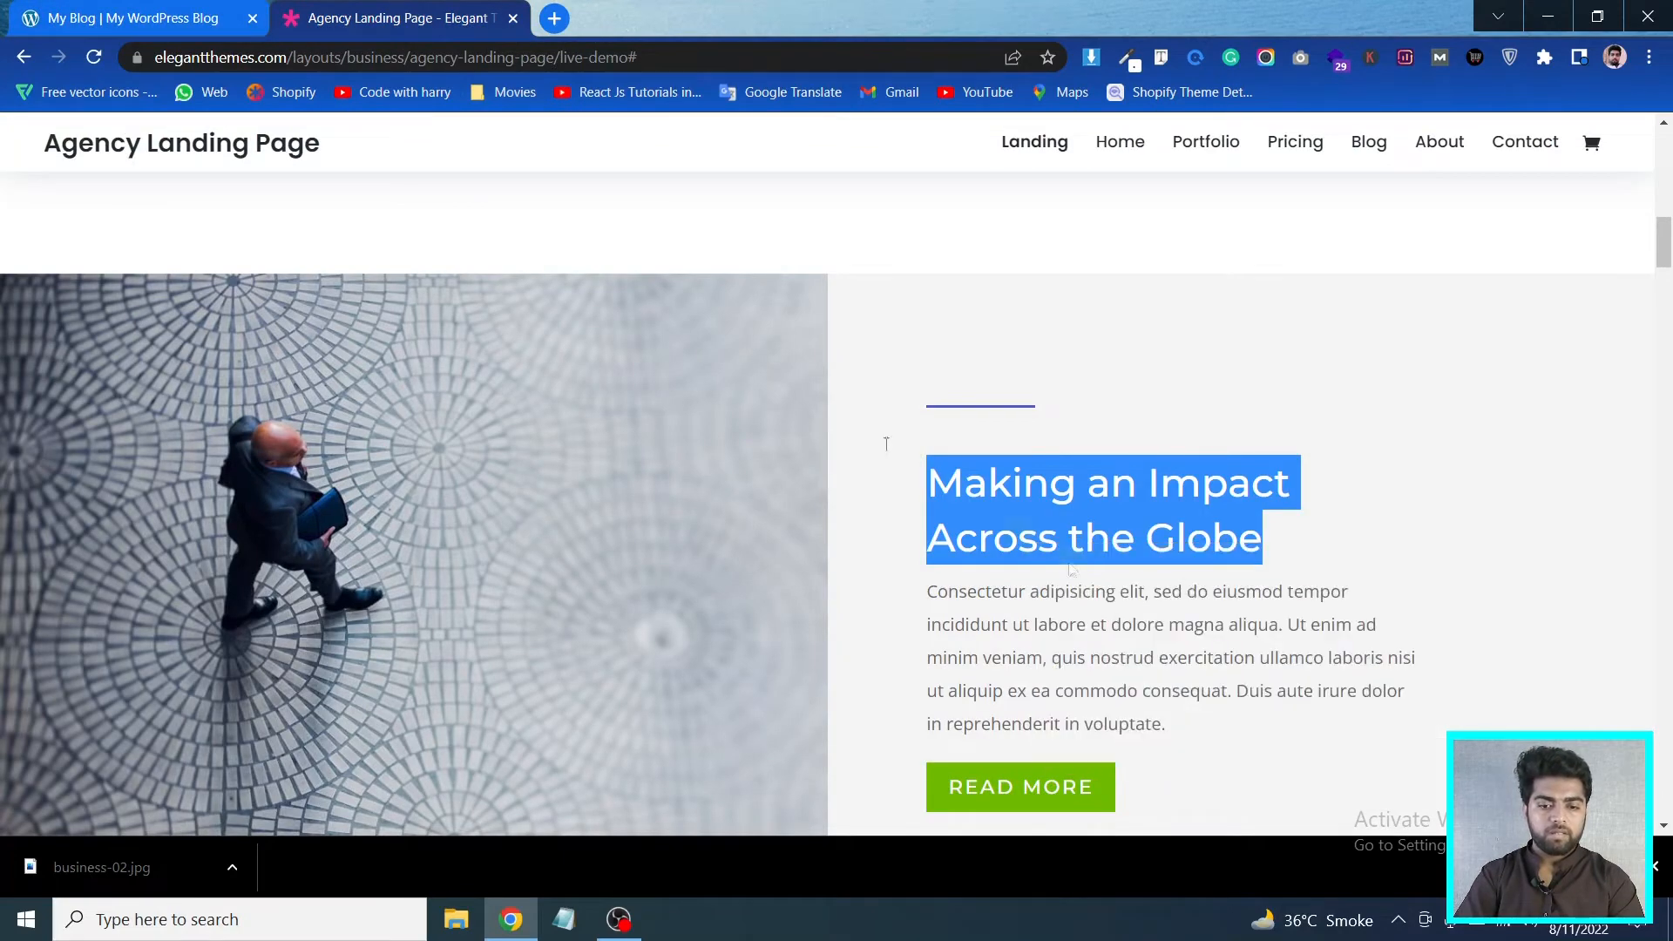
{"action": "left_click", "coordinate": [167, 11]}
{"action": "mouse_move", "coordinate": [1084, 608]}
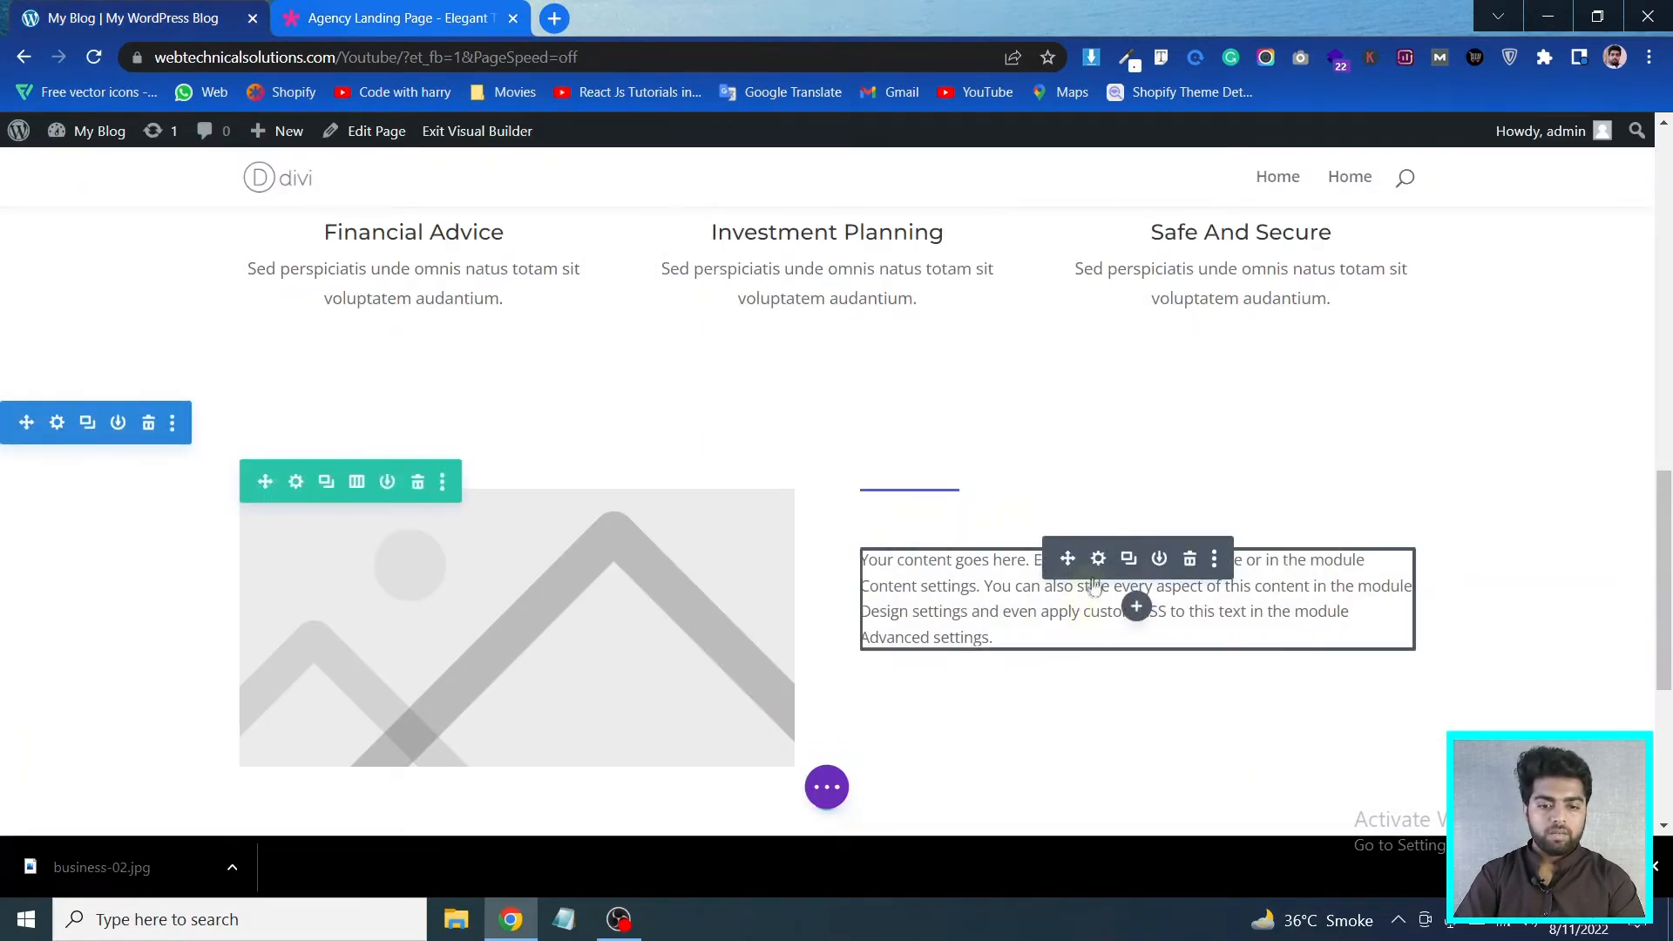
{"action": "left_click", "coordinate": [1098, 559]}
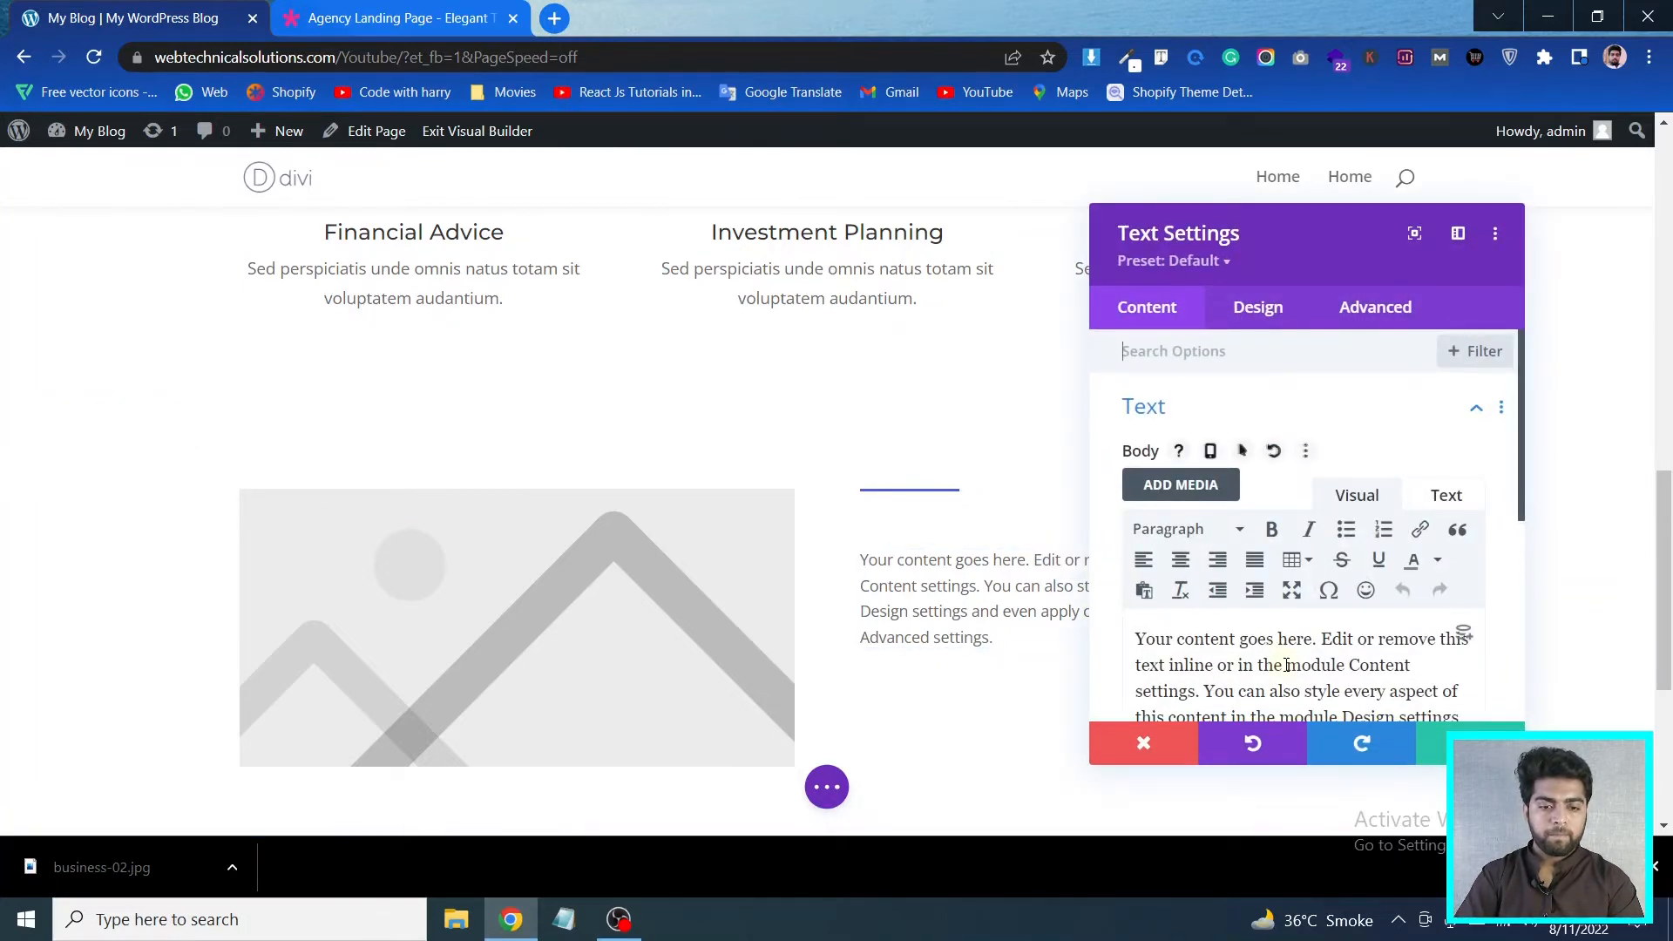
{"action": "key", "text": "ctrl+a"}
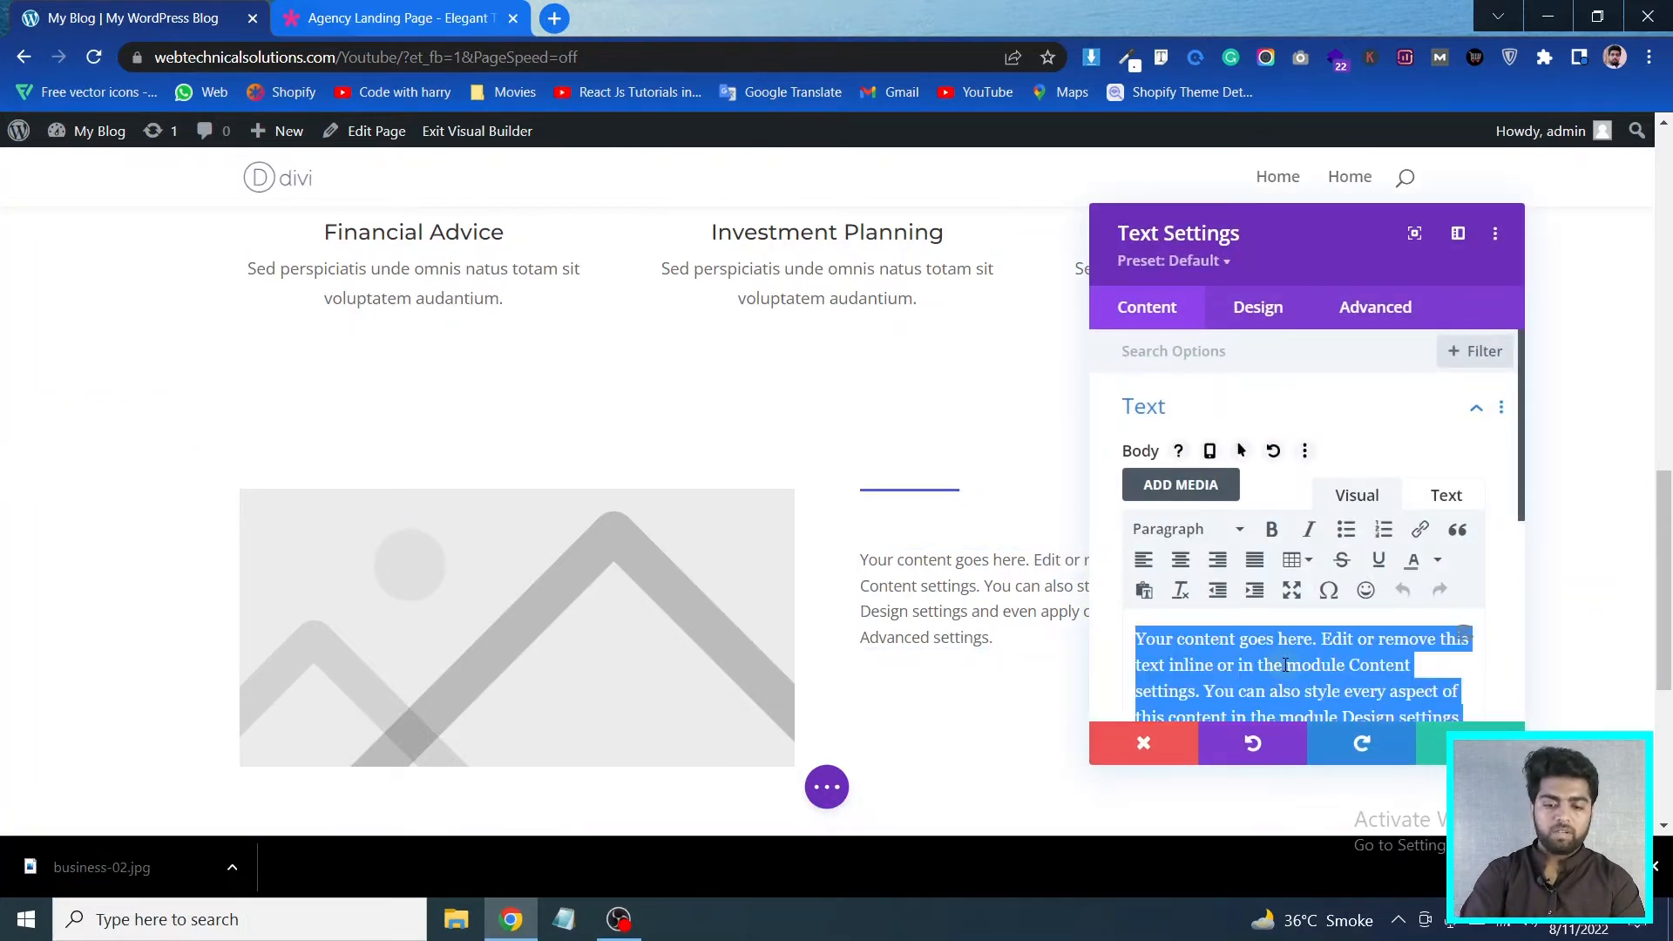
{"action": "type", "text": "Making an Impact Across the Globe"}
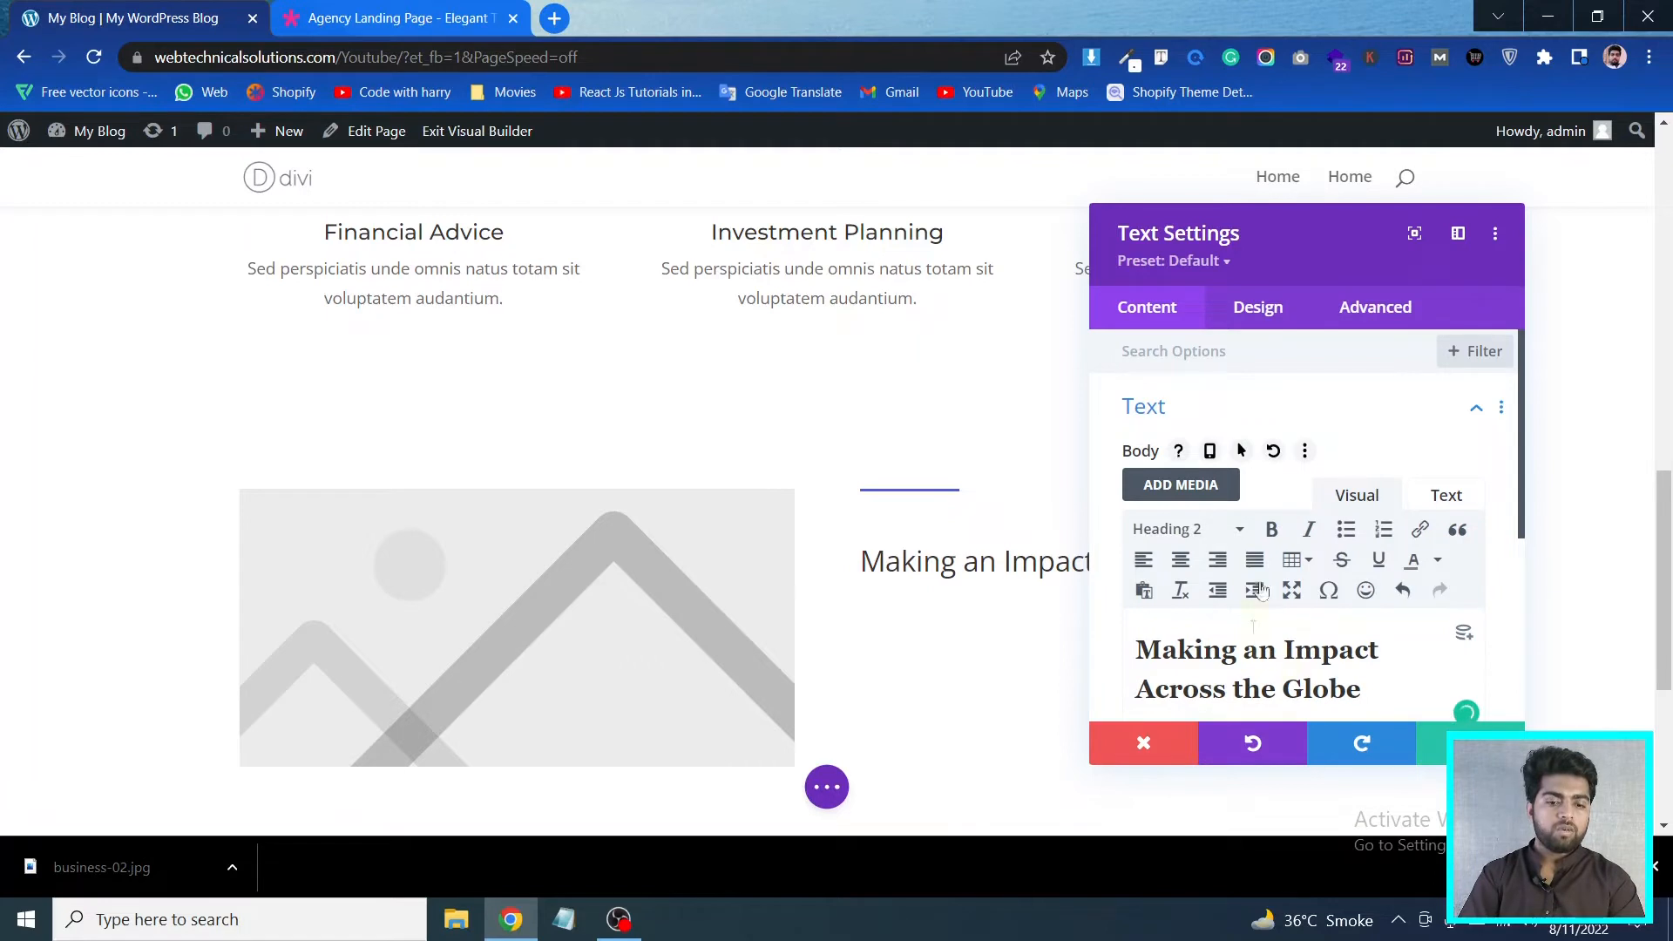
Check the text module's Heading 2 design options and paste the copied heading over the body content again
{"action": "left_click", "coordinate": [862, 553]}
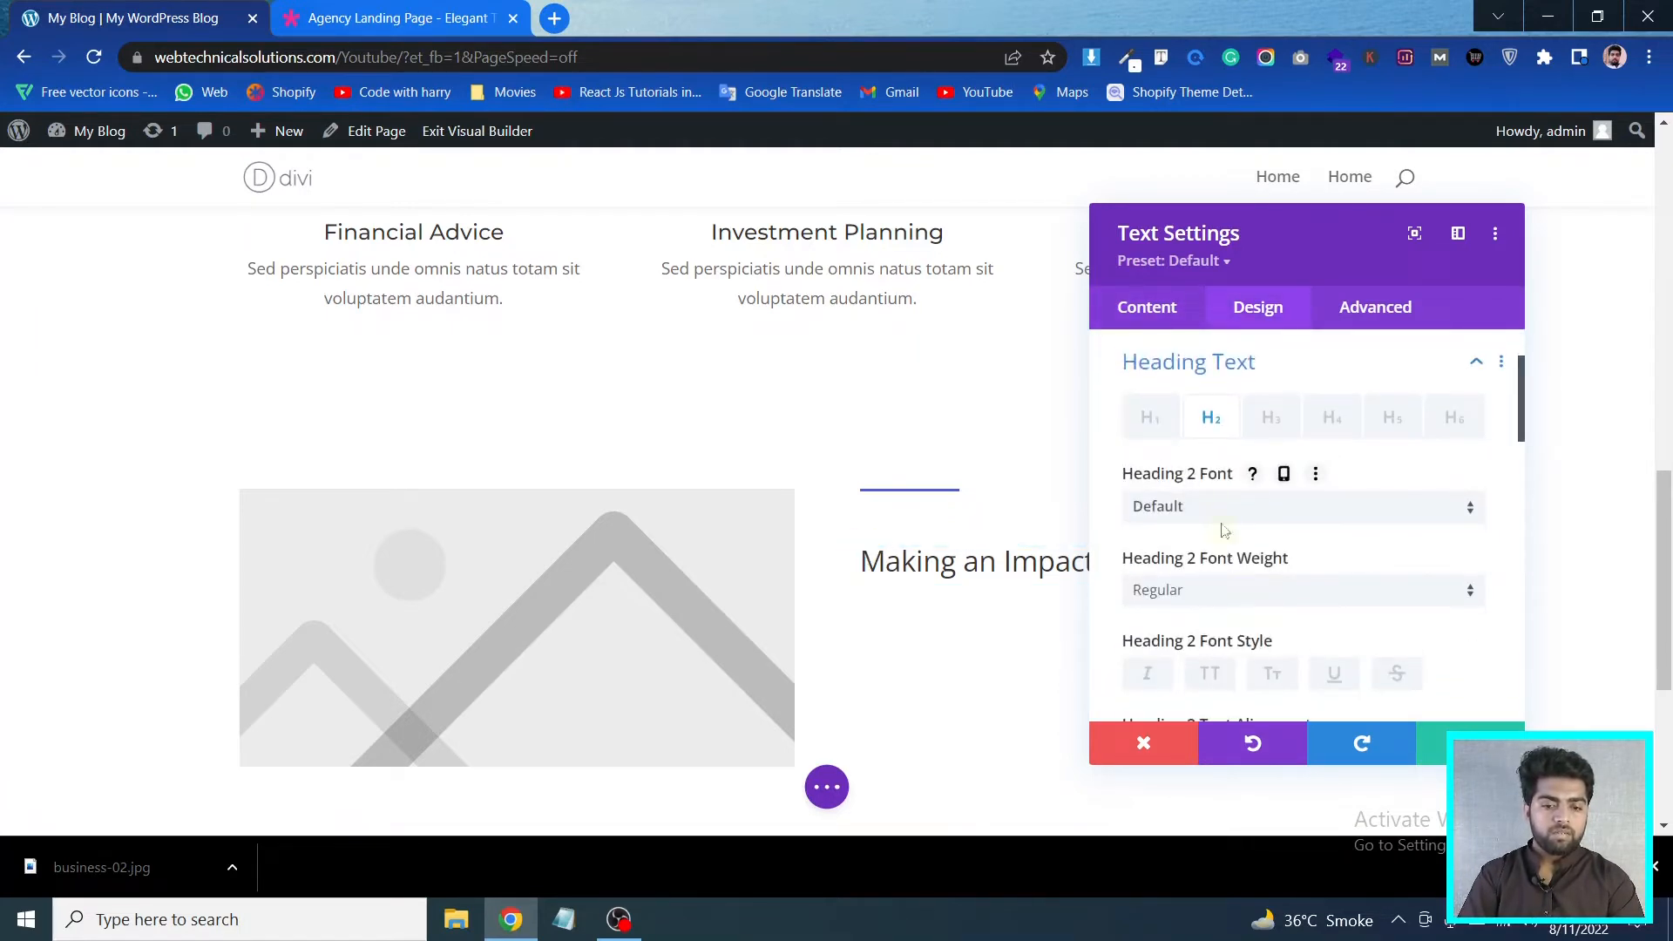
{"action": "left_click", "coordinate": [1146, 312]}
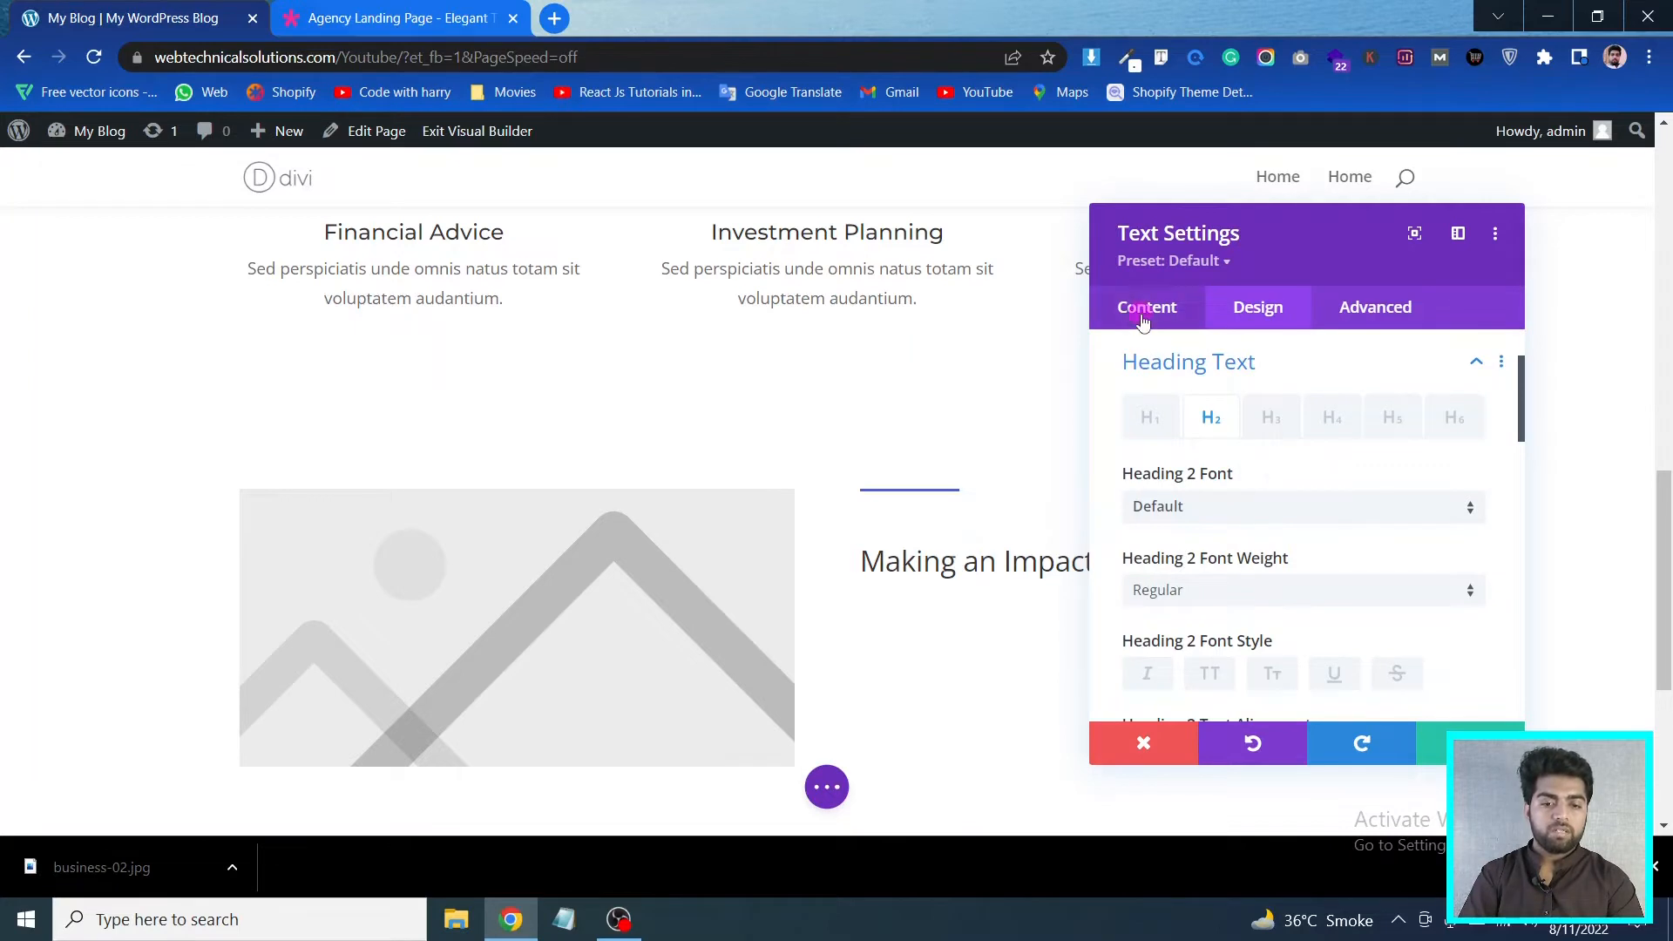
{"action": "left_click", "coordinate": [1201, 419]}
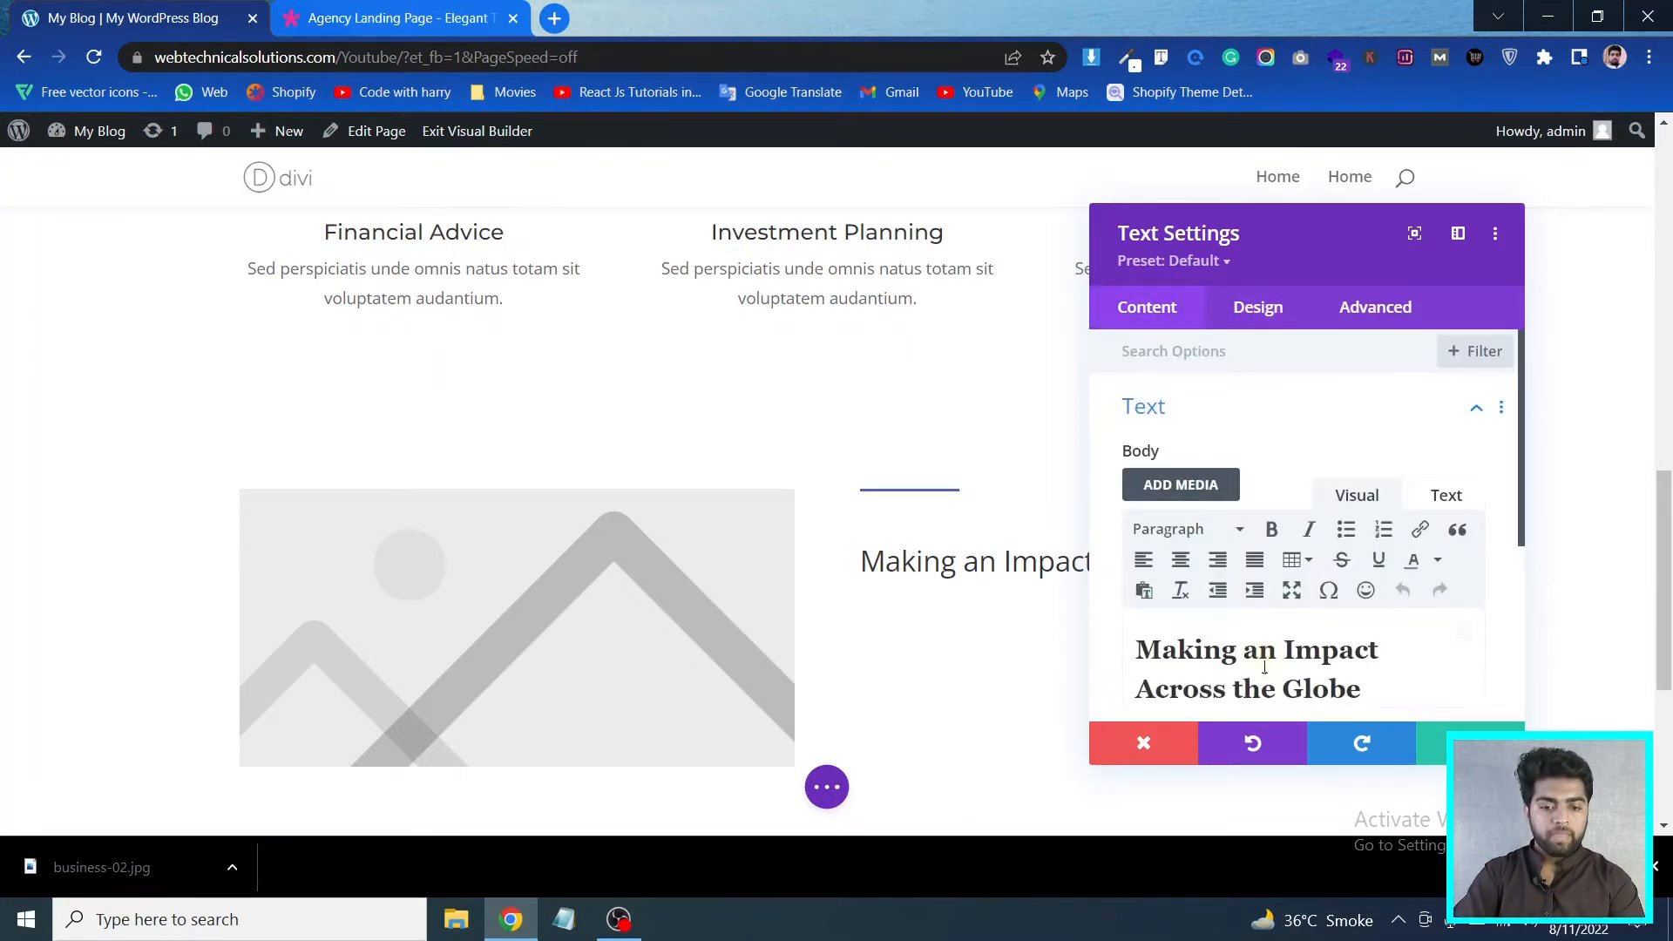
{"action": "left_click", "coordinate": [1255, 686]}
{"action": "triple_click", "coordinate": [1261, 680]}
{"action": "type", "text": "Making an Impact Across the Globe"}
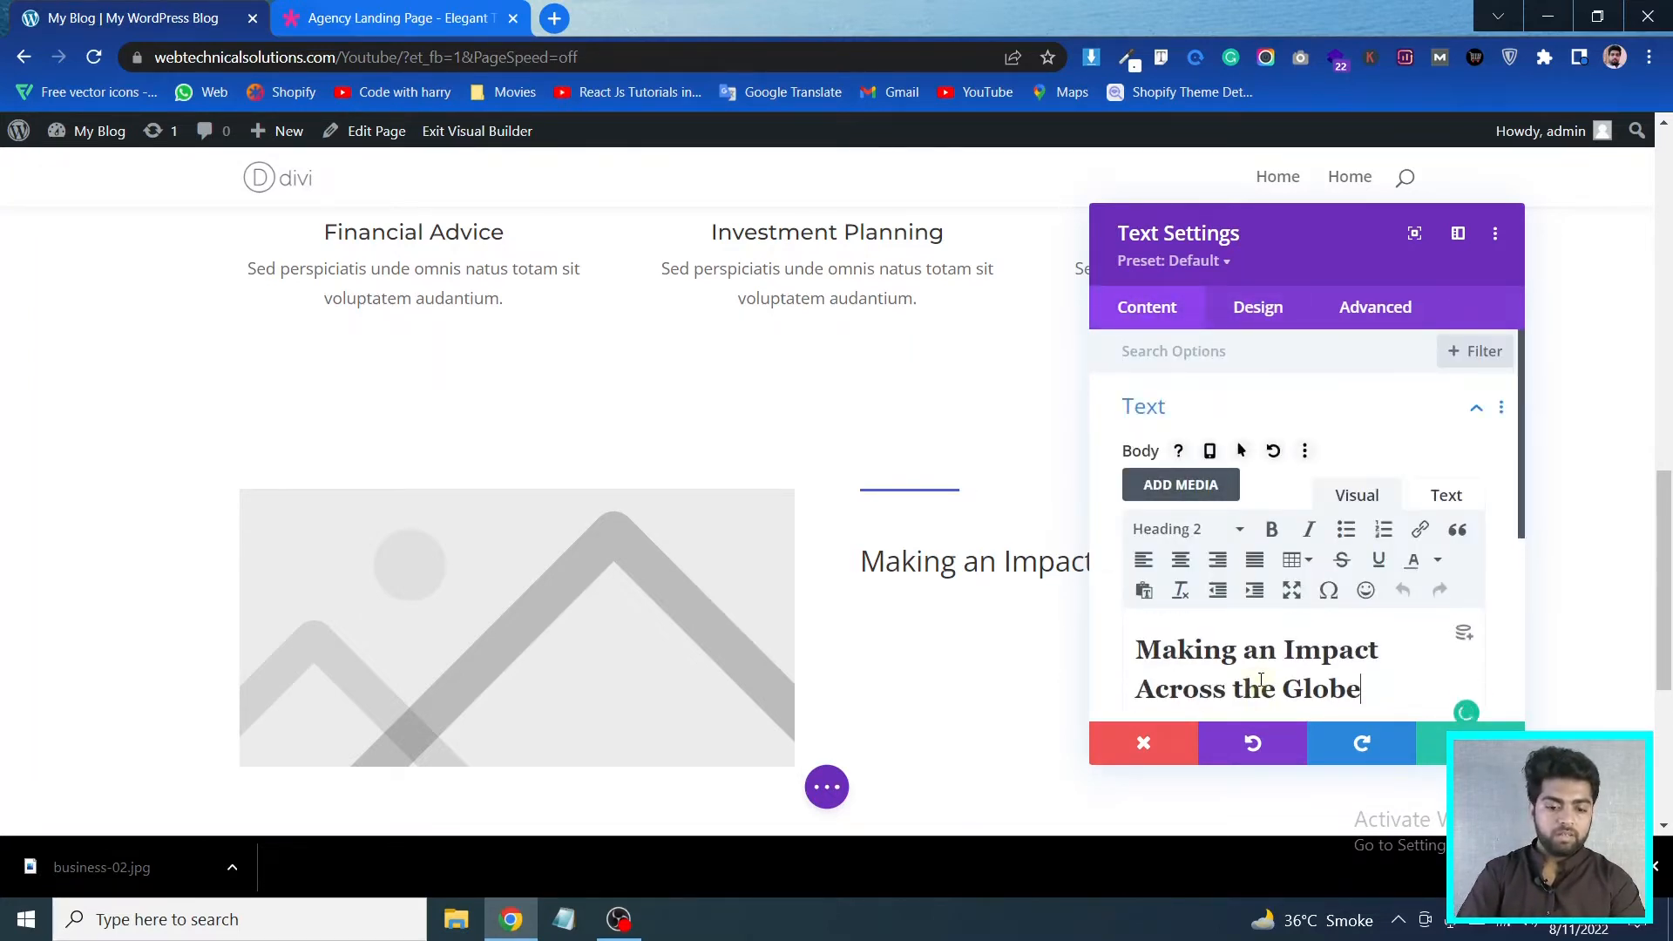
Clear the text module's body and insert "Making an Impact Across the Globe" unformatted in the plain text editor
{"action": "key", "text": "ctrl+a"}
{"action": "key", "text": "BackSpace"}
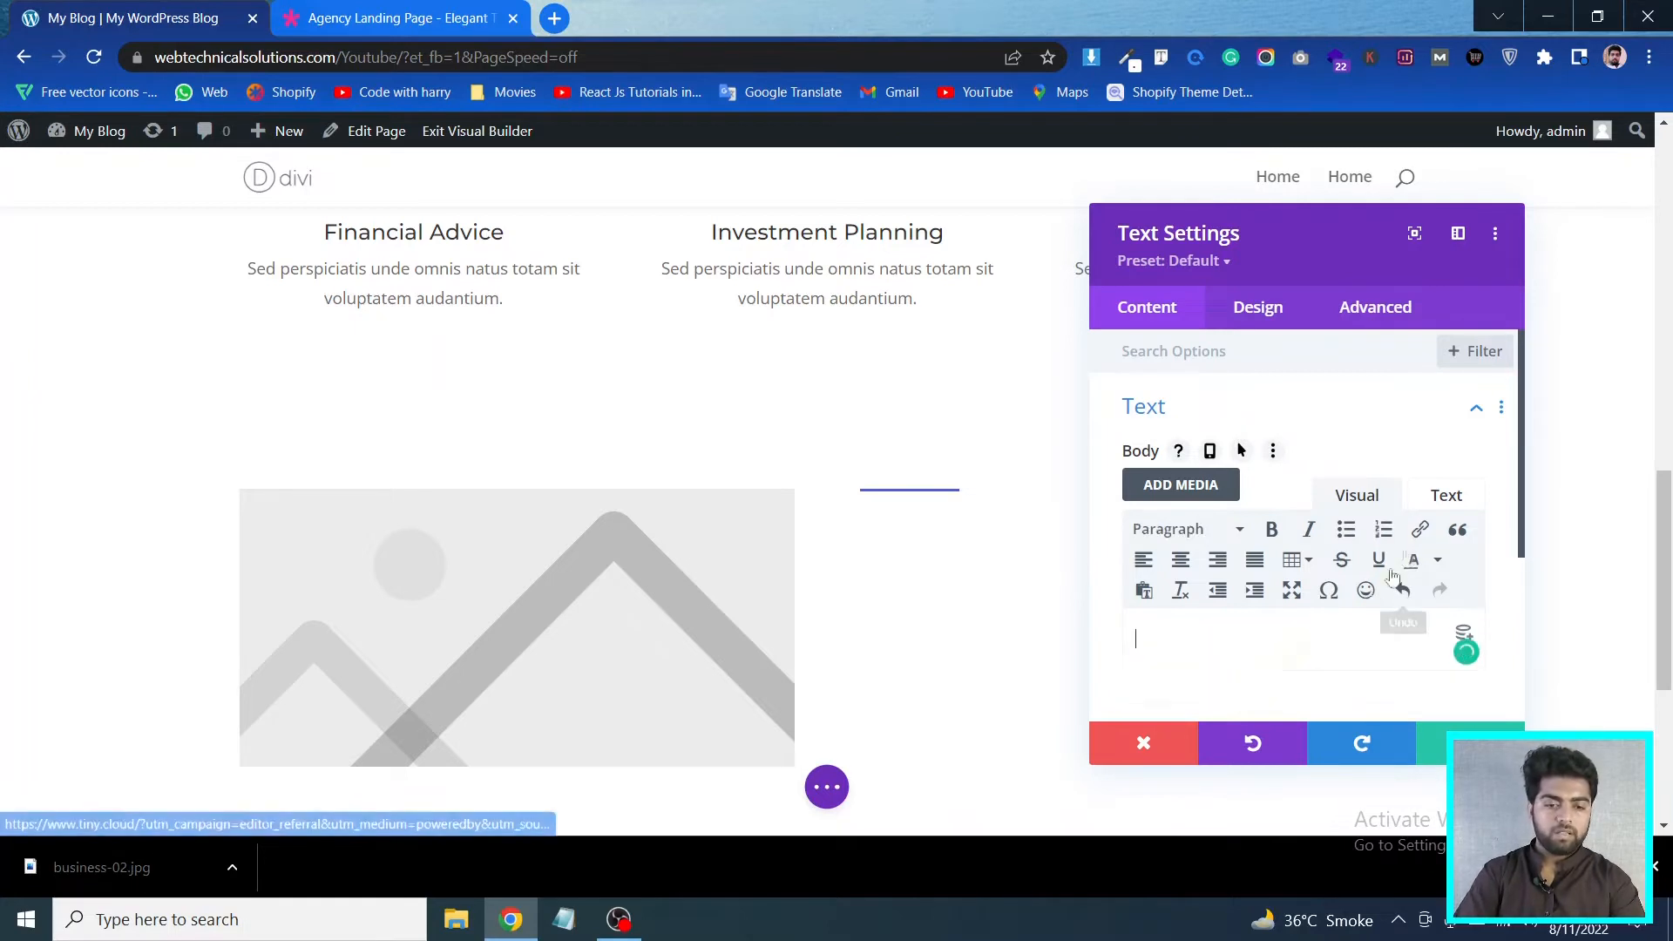
{"action": "left_click", "coordinate": [1442, 499]}
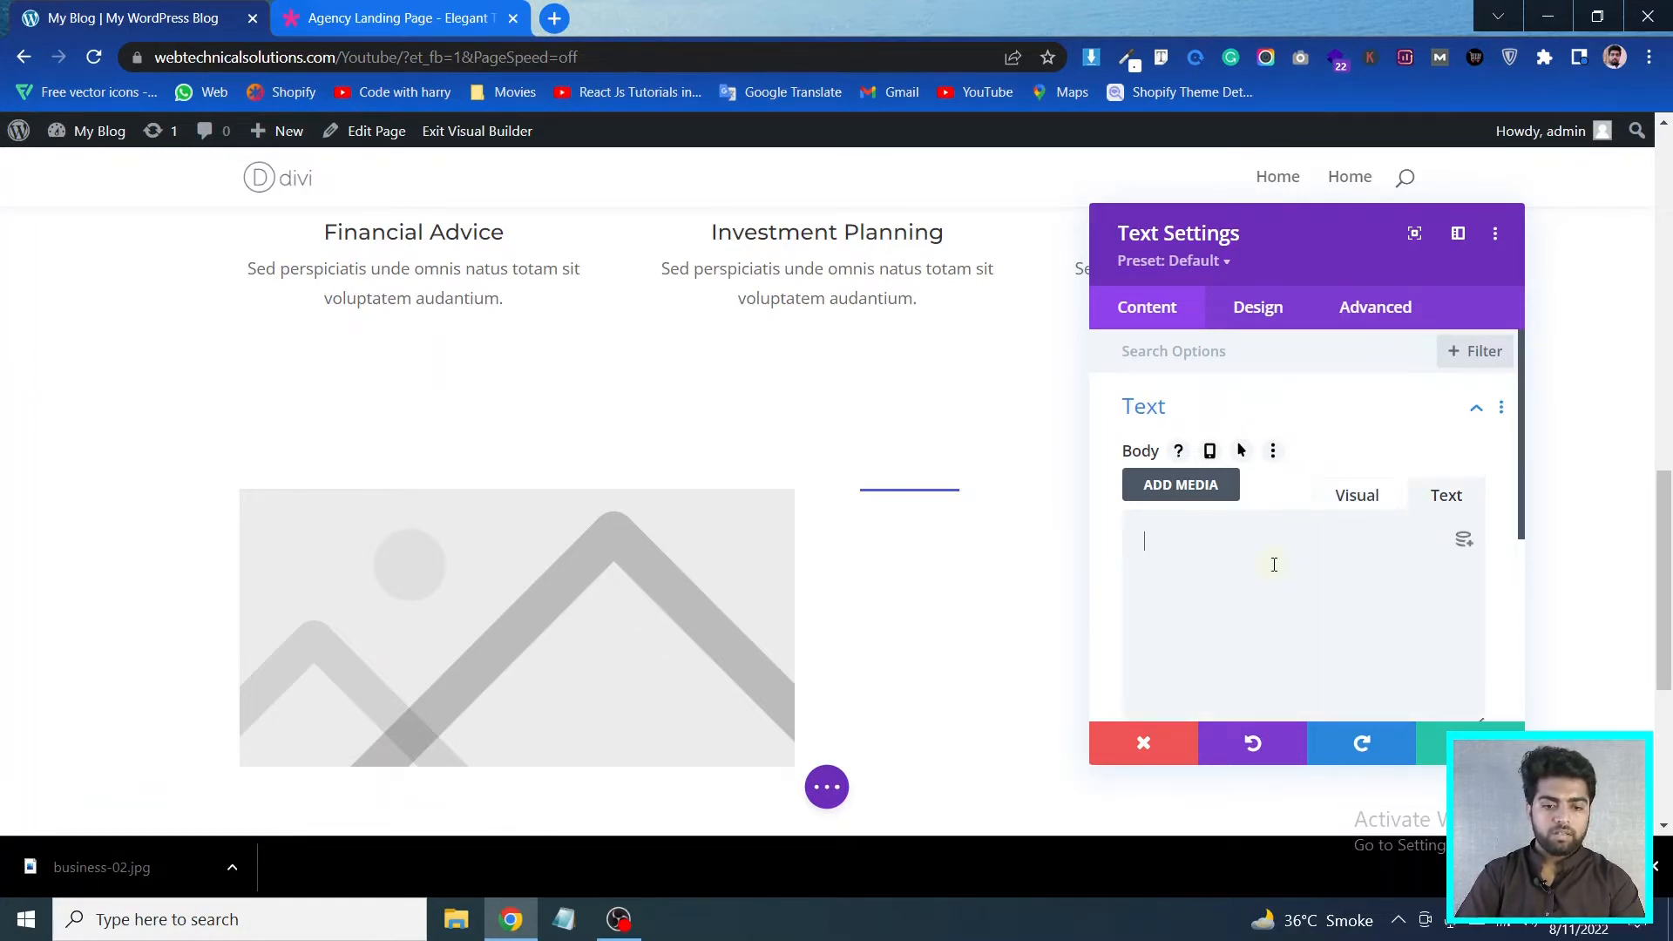
{"action": "type", "text": "Making an Impact Across the Globe"}
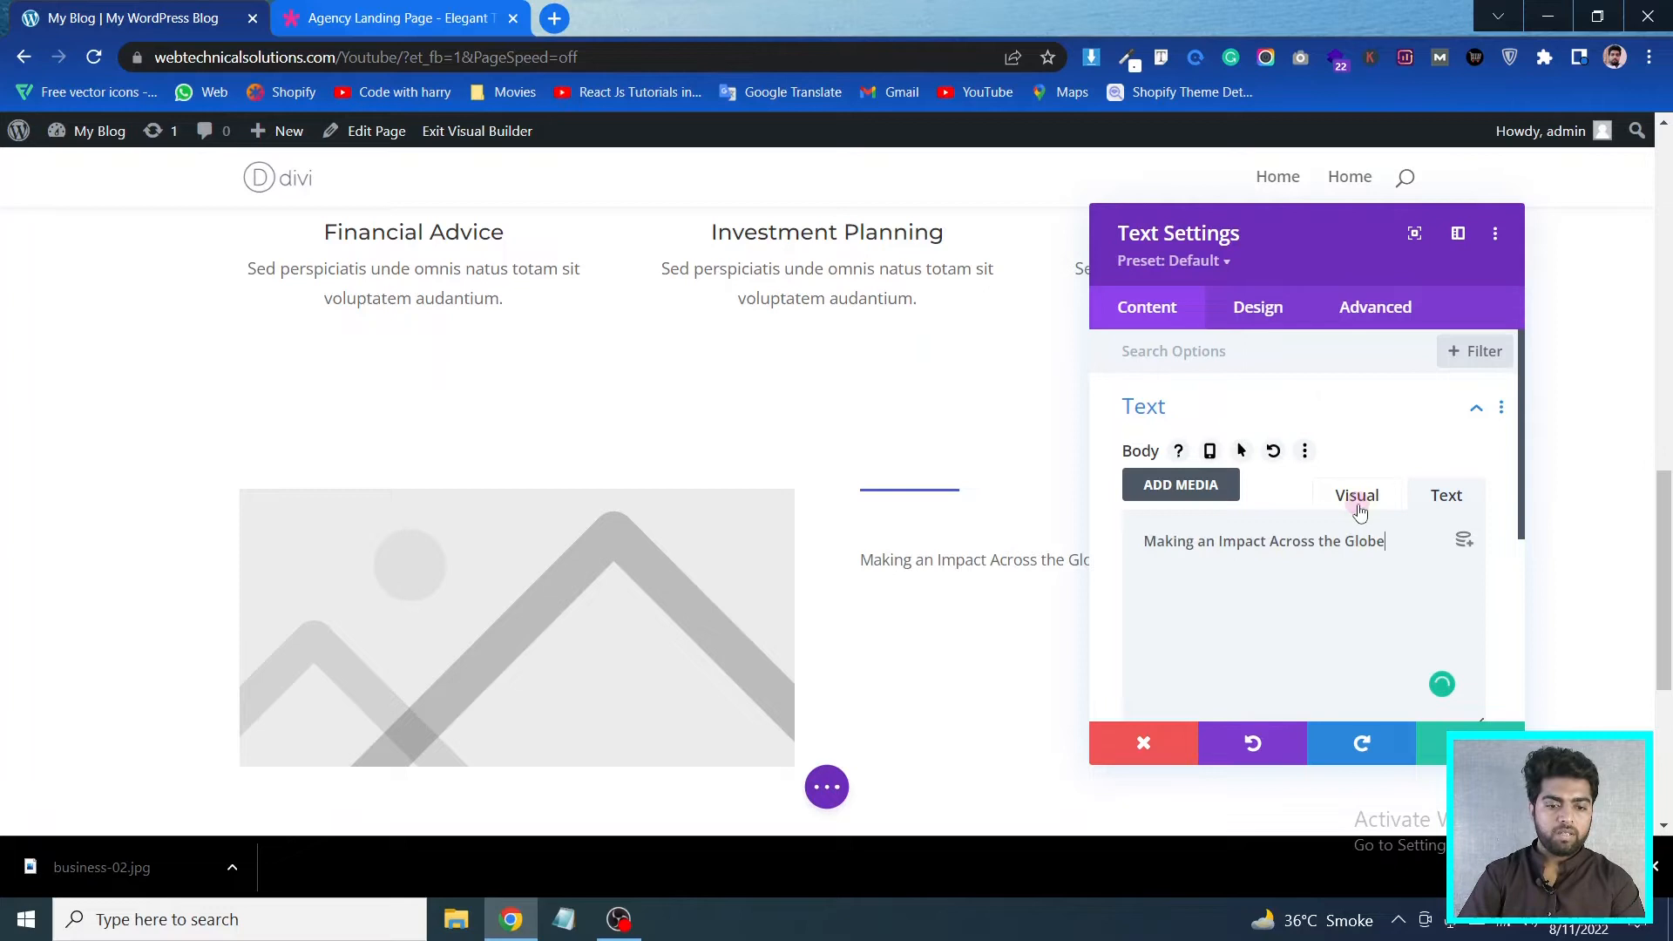
Format the line "Making an Impact Across the Globe" as Heading 2 in the visual editor
{"action": "left_click", "coordinate": [1356, 496]}
{"action": "triple_click", "coordinate": [1299, 638]}
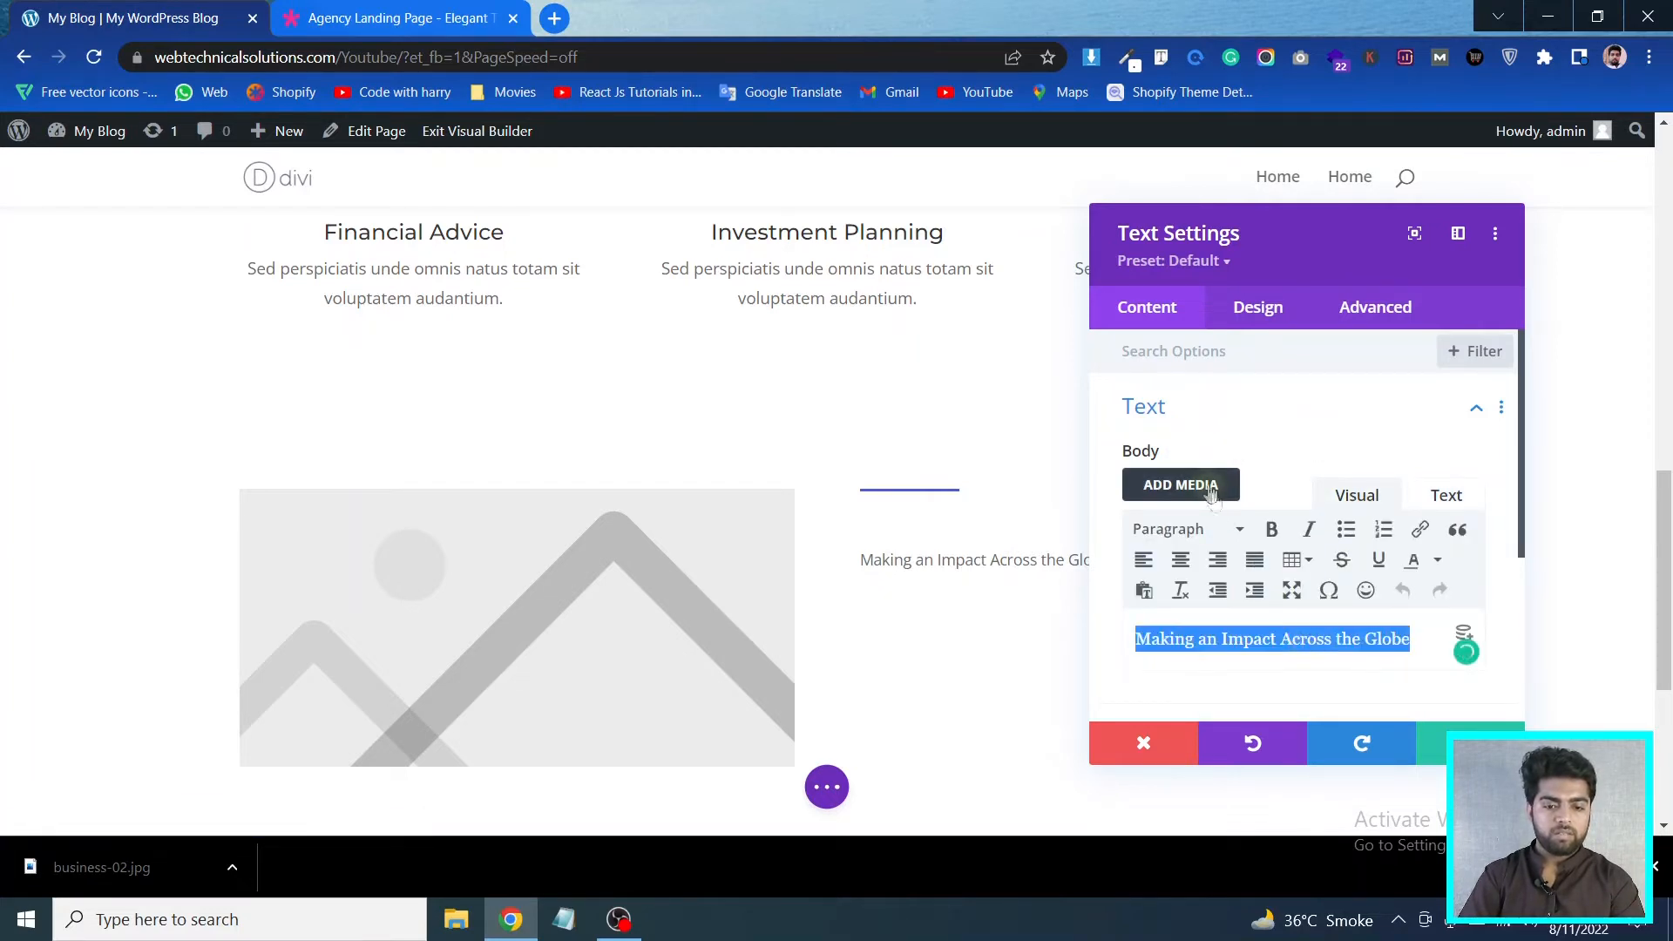
{"action": "left_click", "coordinate": [1224, 532]}
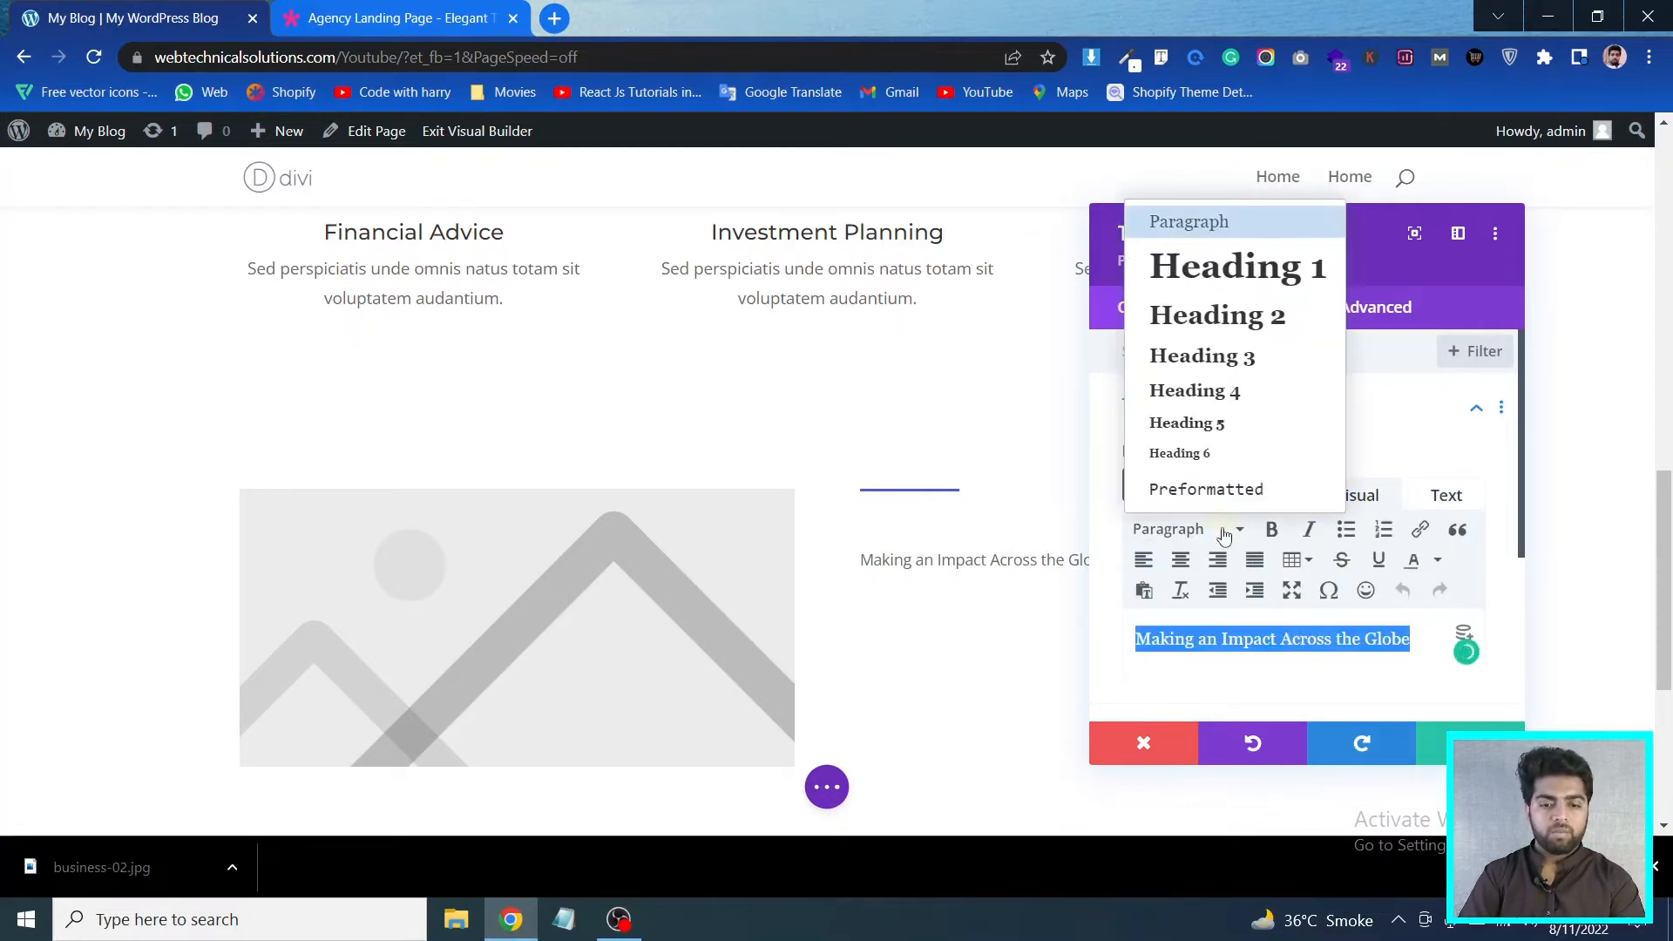
{"action": "left_click", "coordinate": [1239, 332]}
Copy the demo's "Consectetur adipisicing elit" paragraph into a new line below the heading and save the text module
{"action": "left_click", "coordinate": [1368, 686]}
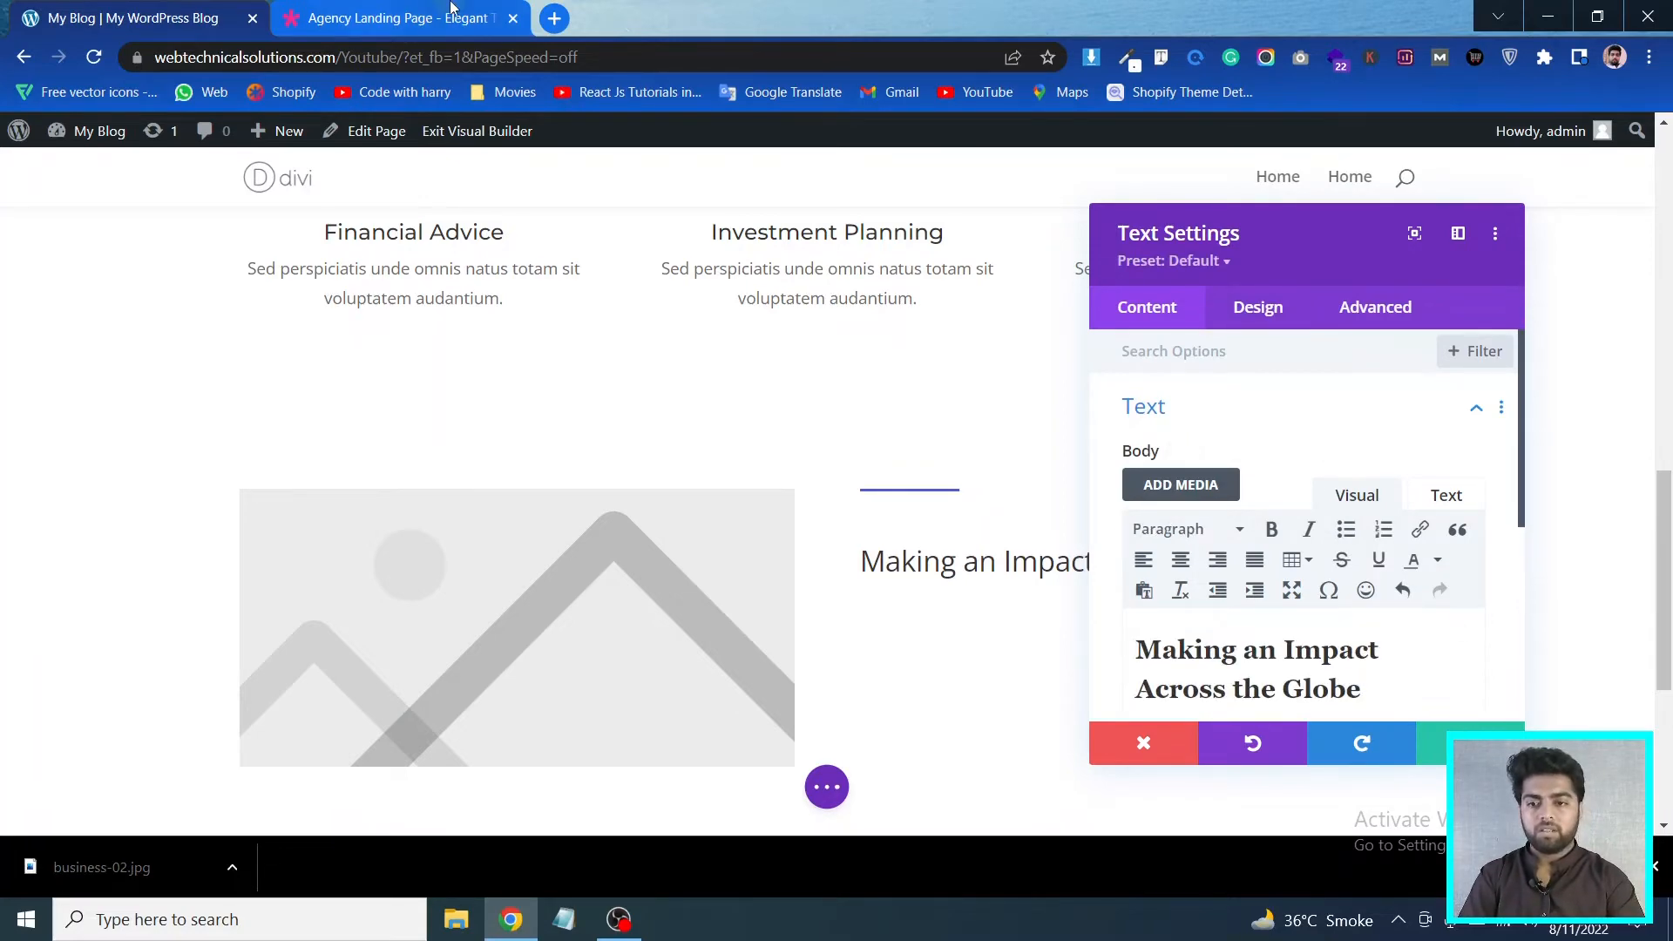
{"action": "left_click", "coordinate": [392, 18]}
{"action": "triple_click", "coordinate": [1156, 655]}
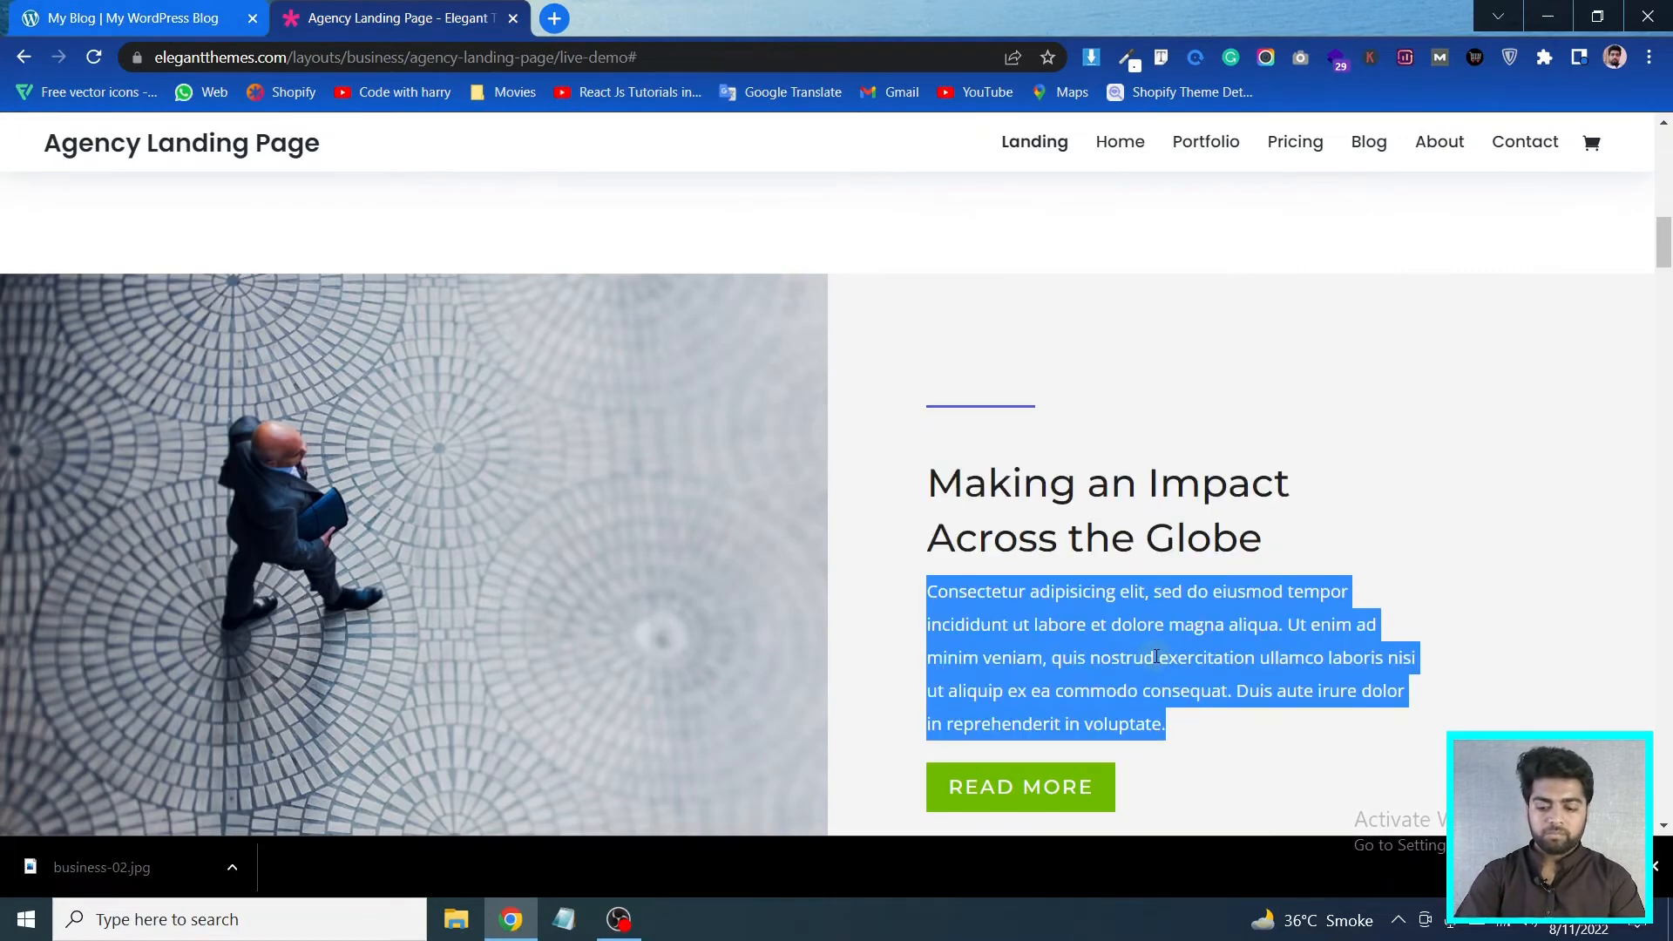
{"action": "left_click", "coordinate": [163, 10]}
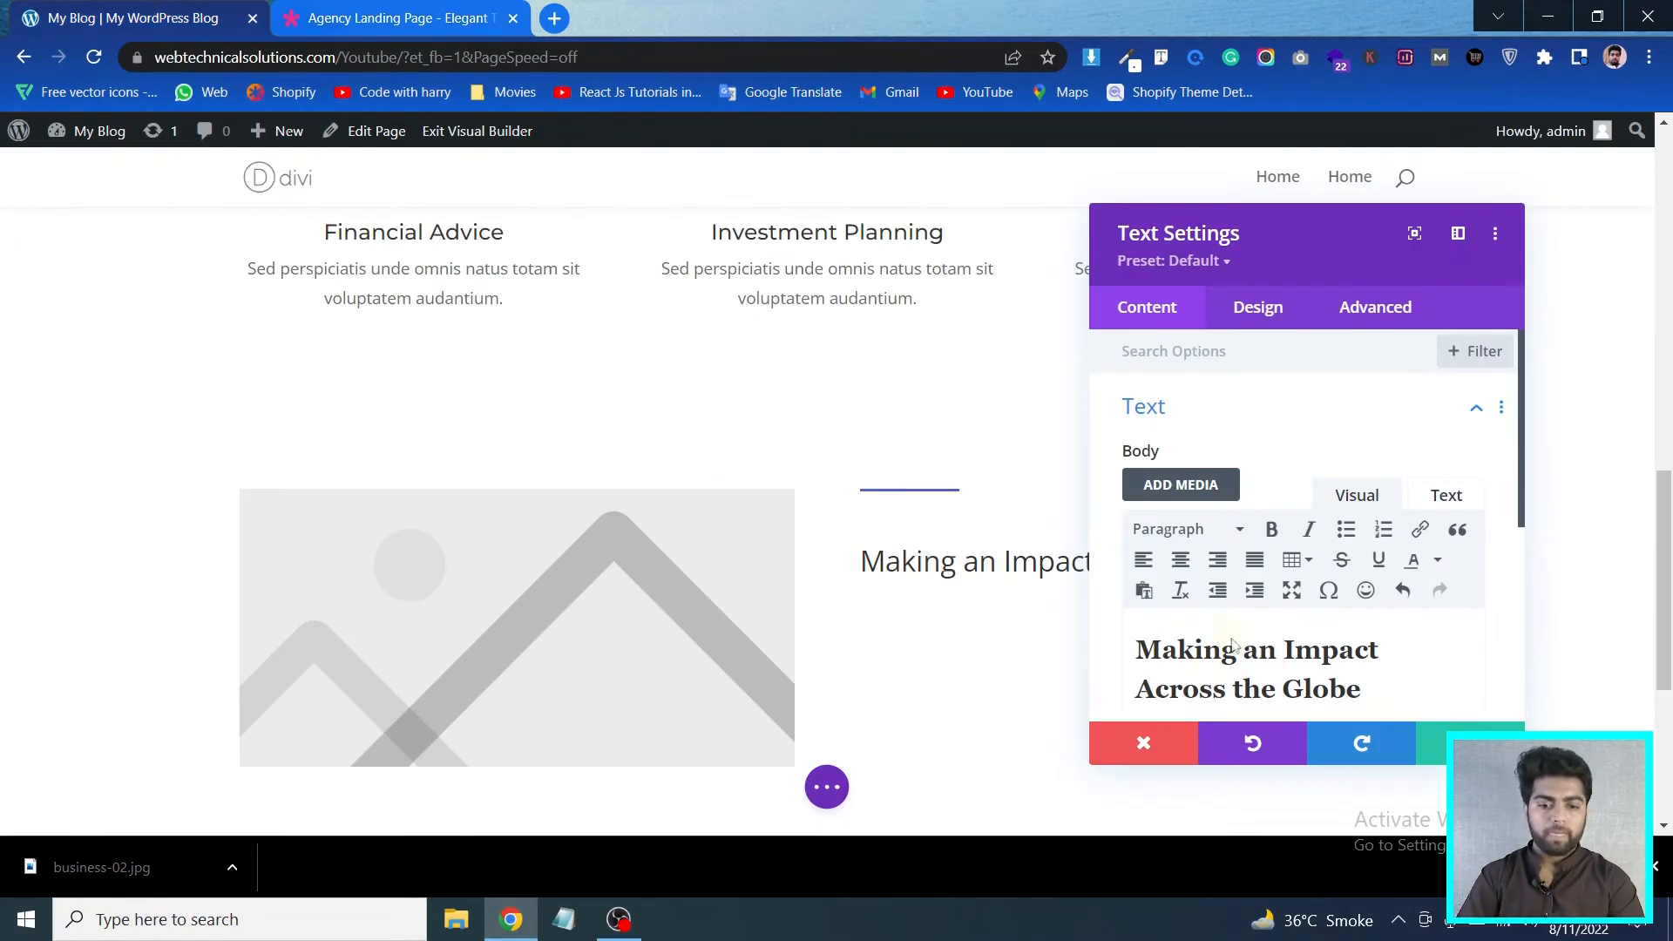
{"action": "scroll", "coordinate": [1228, 643], "scroll_direction": "down", "scroll_amount": 2}
{"action": "left_click", "coordinate": [1254, 622]}
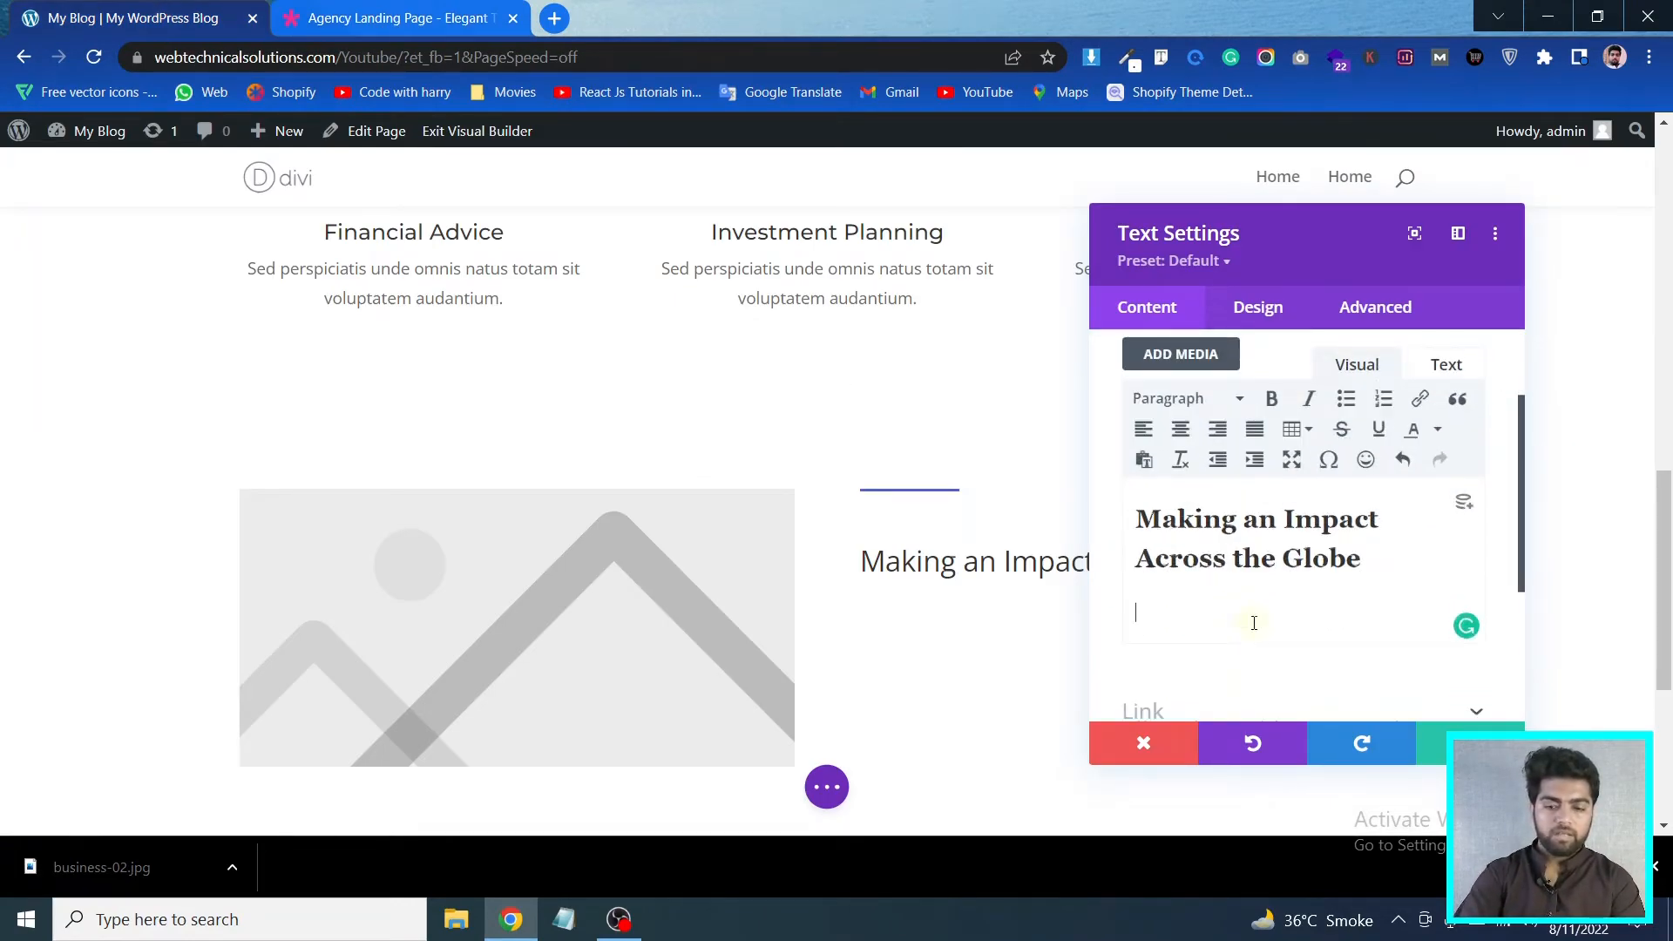
{"action": "key", "text": "ctrl+v"}
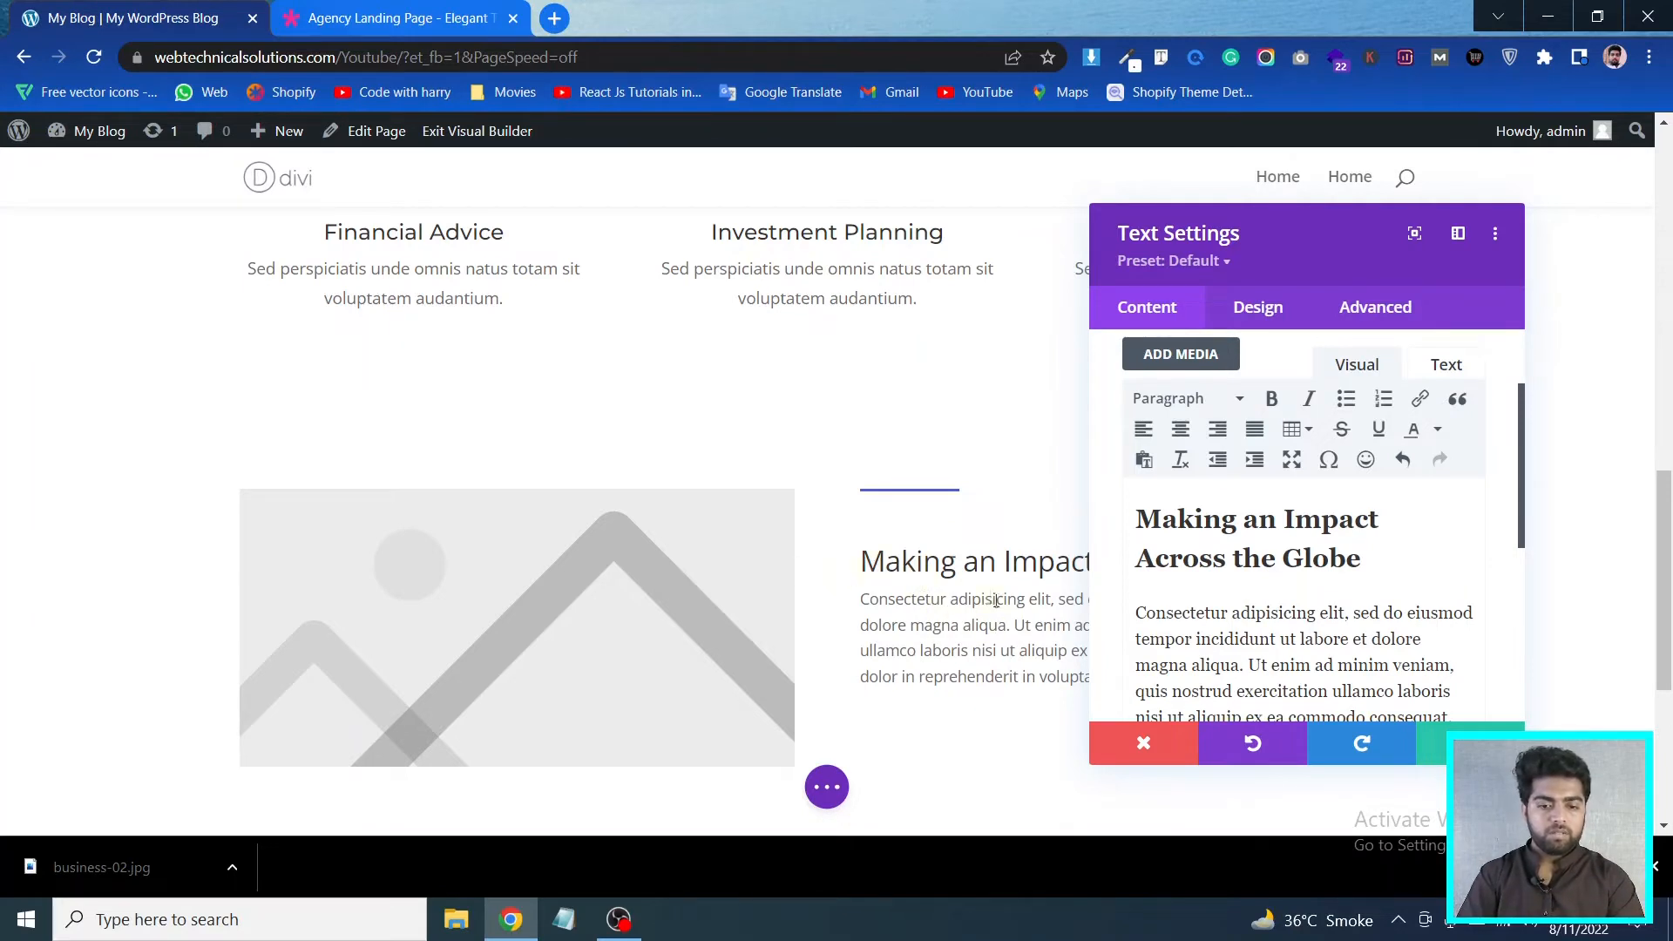
{"action": "left_click", "coordinate": [1470, 744]}
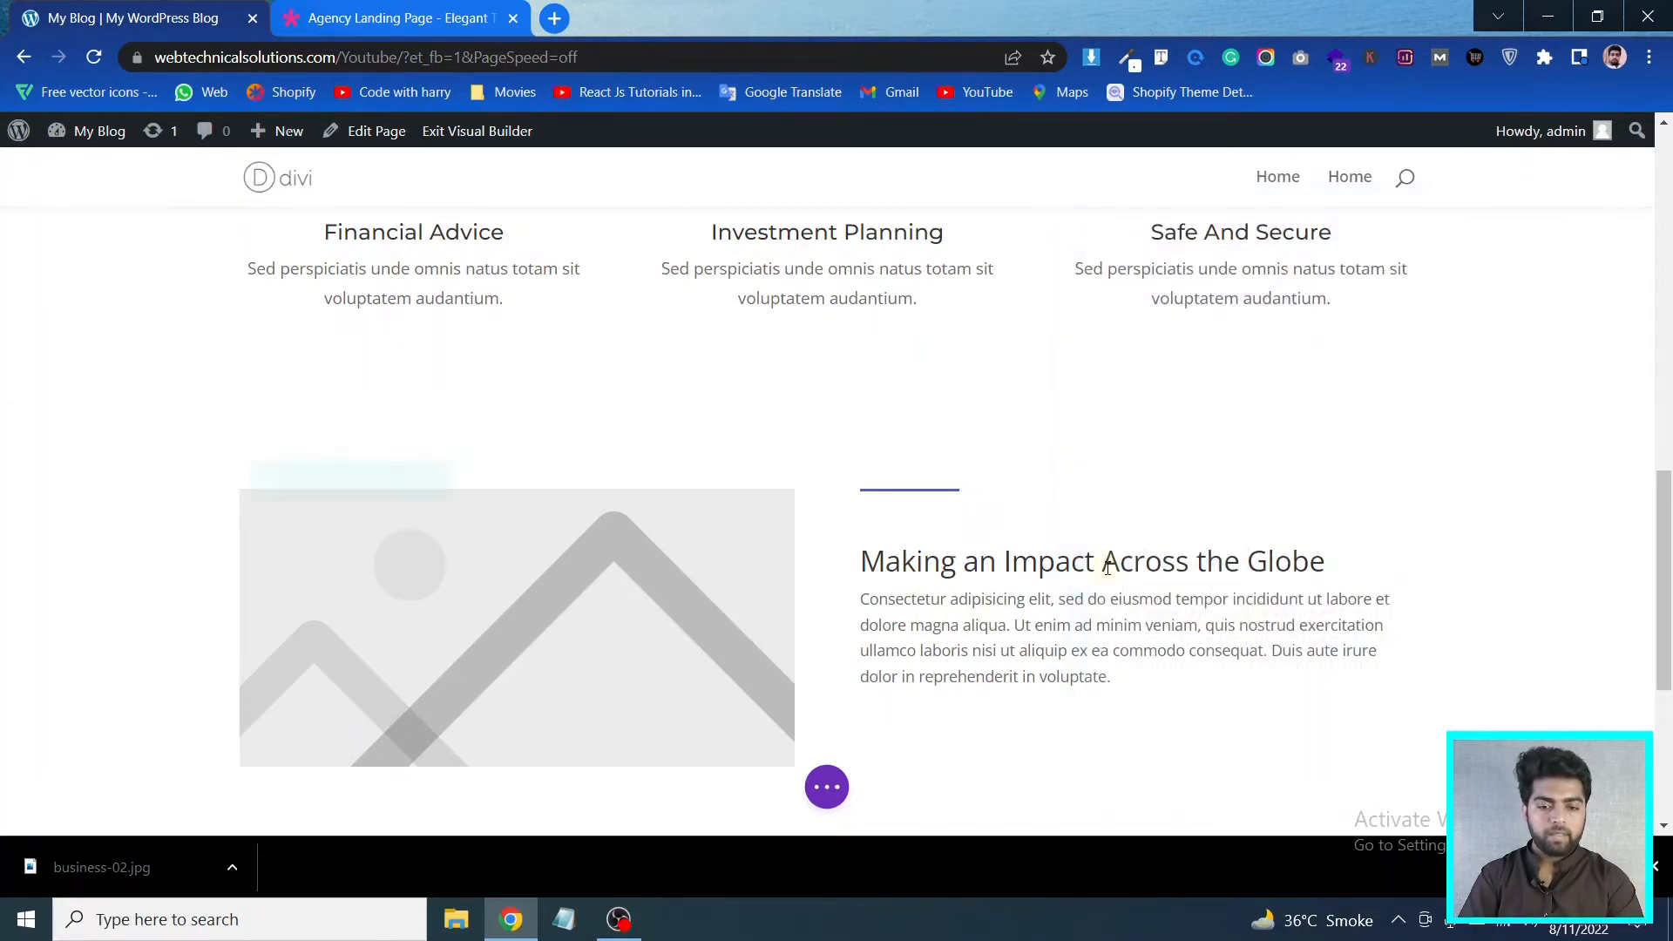
Set the Heading 2 font of the "Making an Impact Across the Globe" text module to Montserrat
{"action": "left_click", "coordinate": [1097, 604]}
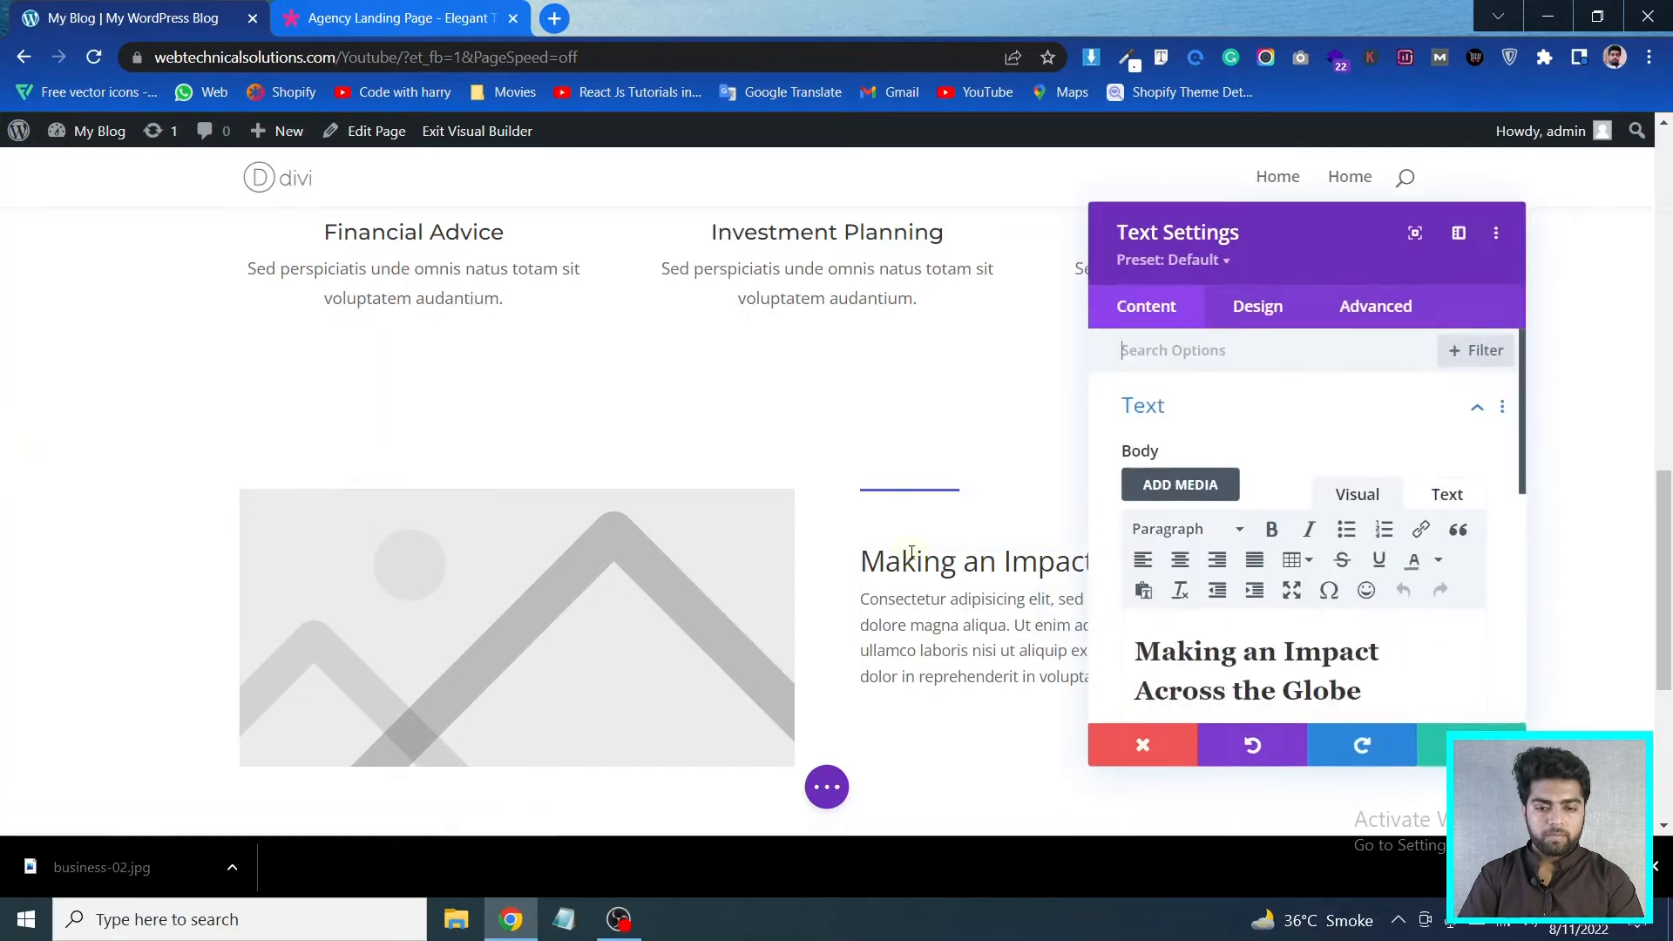
{"action": "left_click", "coordinate": [1258, 307]}
{"action": "left_click", "coordinate": [1220, 373]}
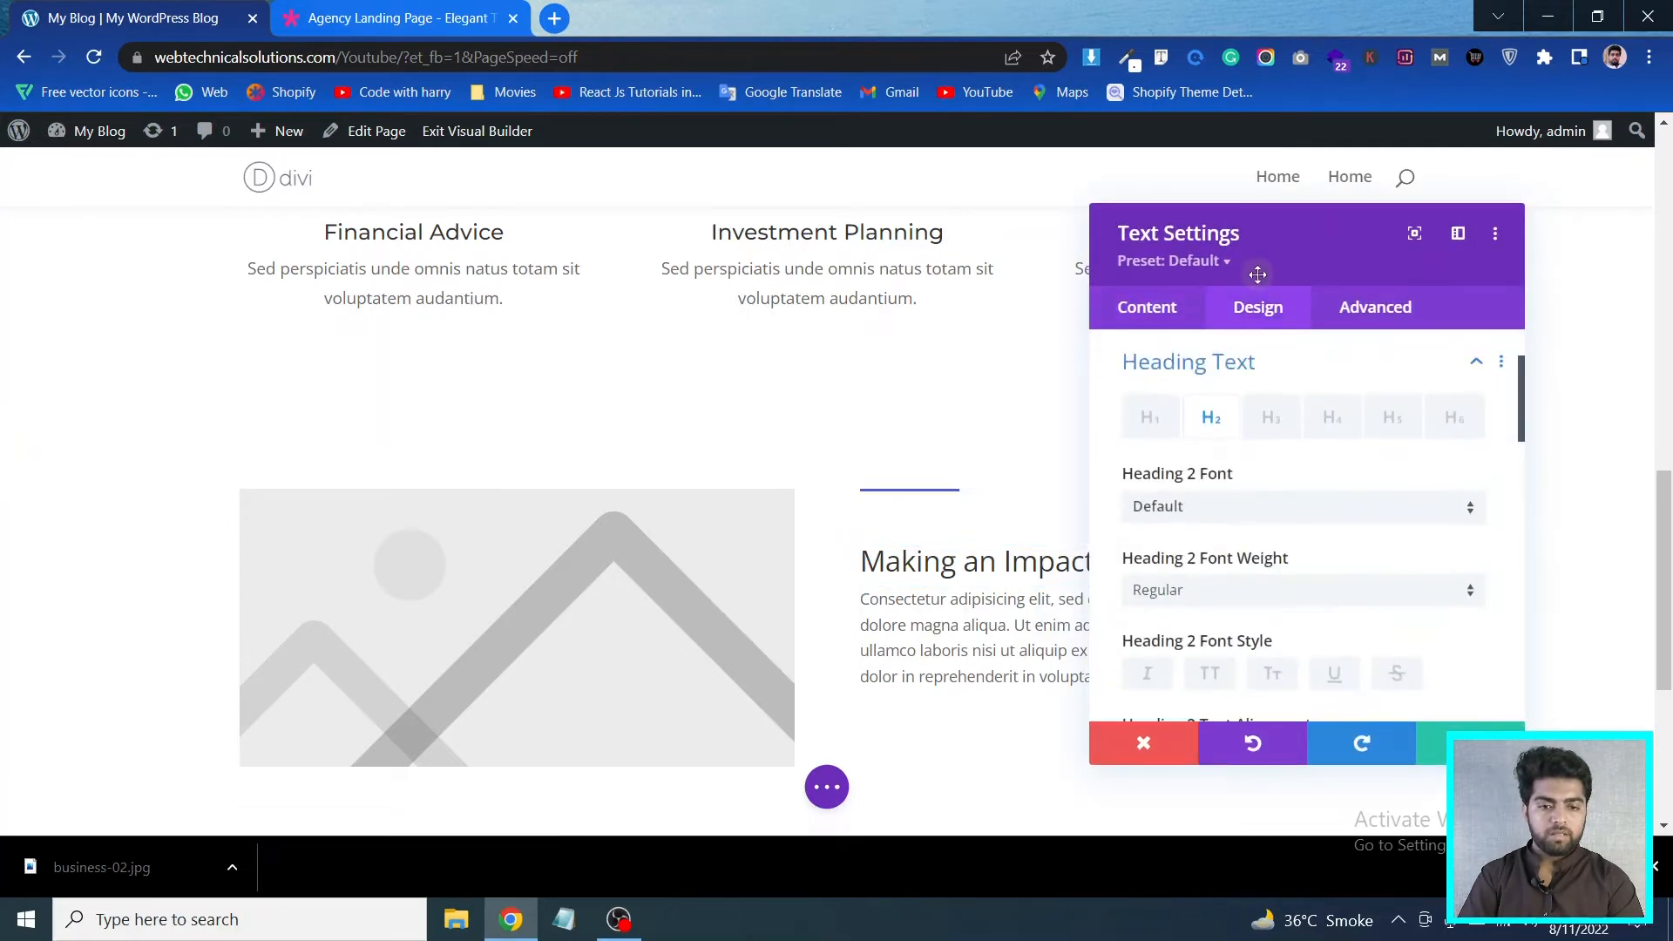
{"action": "left_click_drag", "start_coordinate": [1278, 258], "coordinate": [496, 244]}
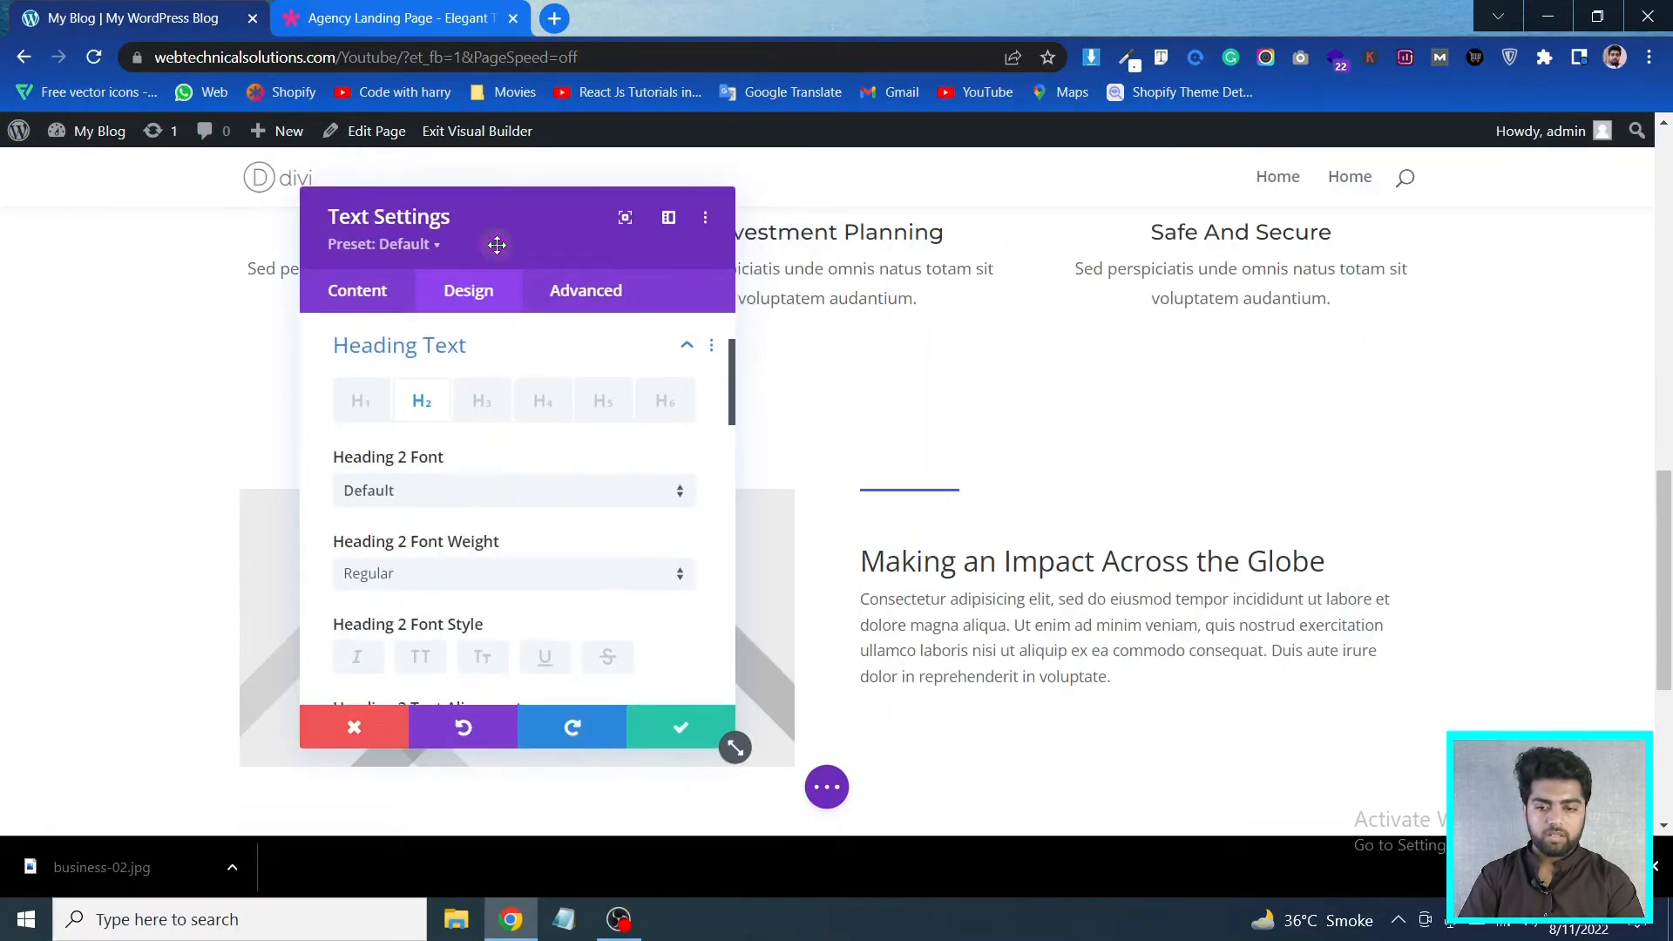
{"action": "left_click", "coordinate": [504, 489]}
{"action": "type", "text": "mont"}
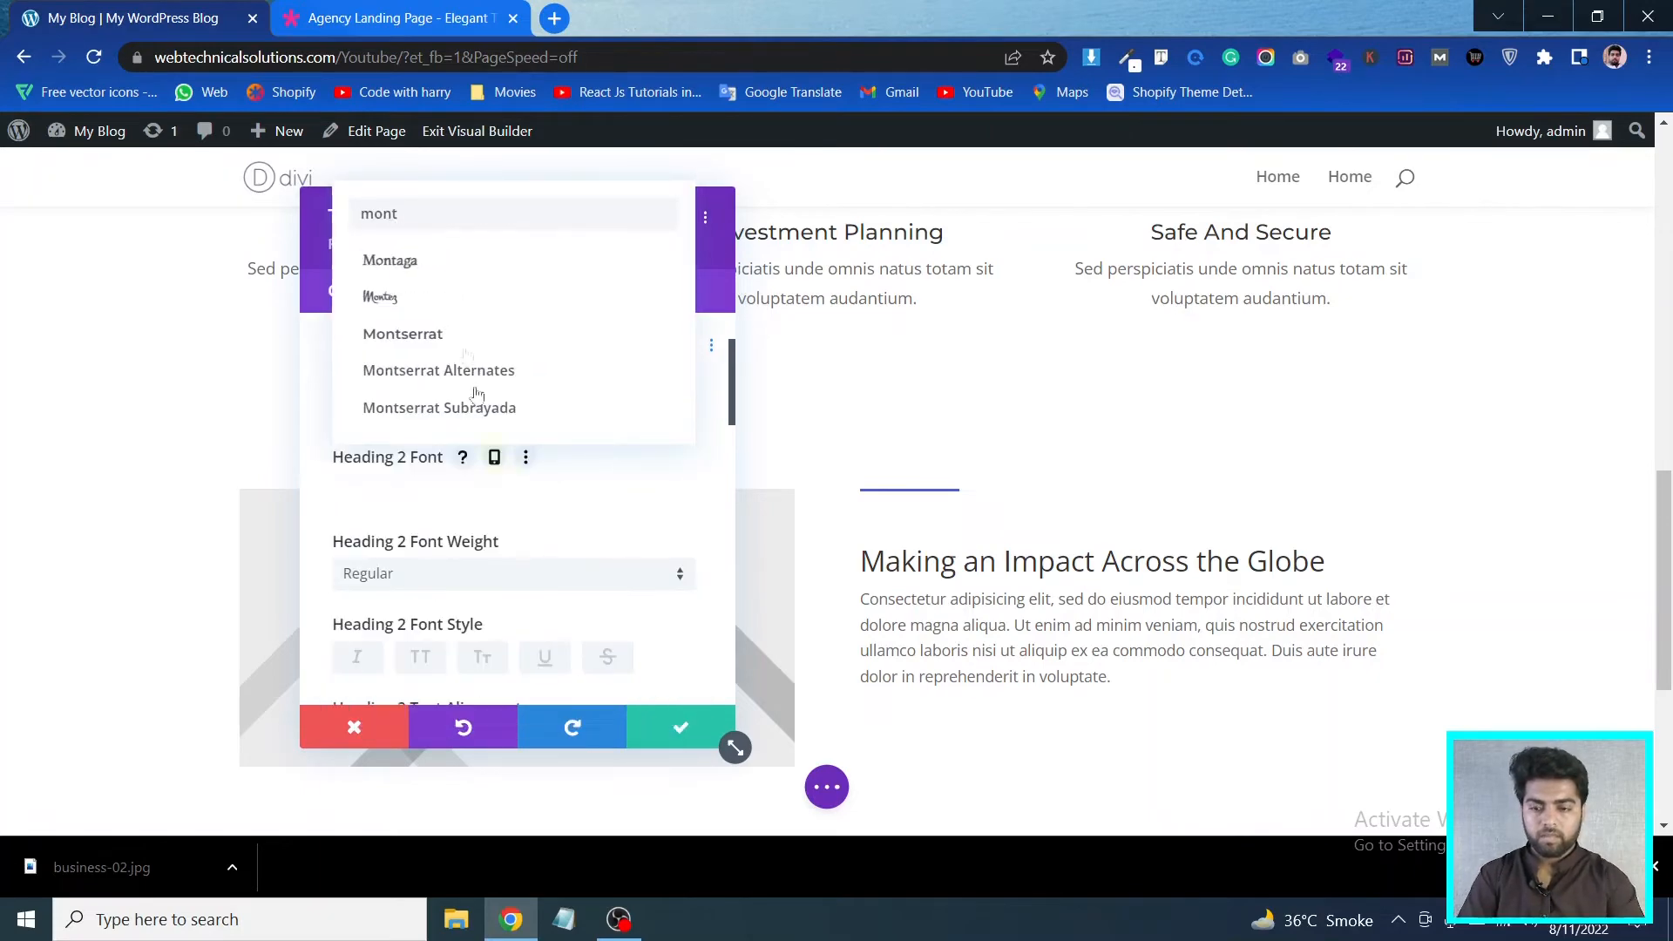
{"action": "left_click", "coordinate": [462, 335]}
Set the Heading 2 text size to 40px, comparing it with the demo page's heading
{"action": "scroll", "coordinate": [535, 471], "scroll_direction": "down", "scroll_amount": 3}
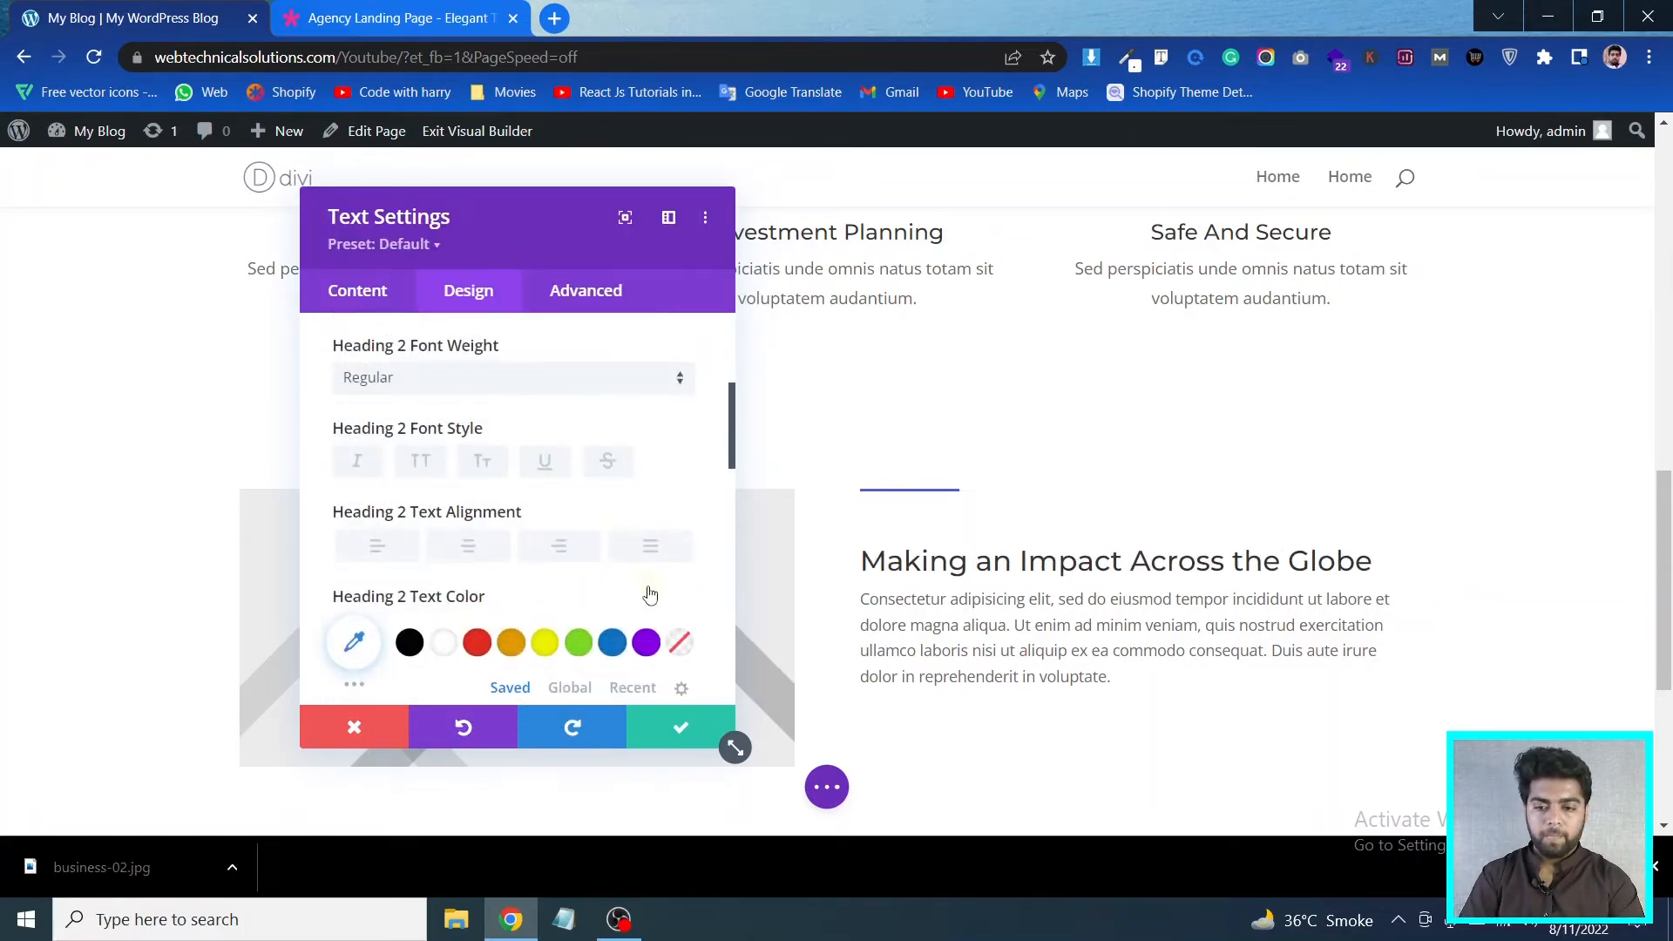
{"action": "scroll", "coordinate": [649, 594], "scroll_direction": "down", "scroll_amount": 1}
{"action": "left_click", "coordinate": [684, 649]}
{"action": "left_click", "coordinate": [686, 649]}
{"action": "left_click", "coordinate": [685, 649]}
{"action": "left_click", "coordinate": [686, 649]}
{"action": "left_click", "coordinate": [685, 649]}
{"action": "left_click", "coordinate": [685, 649]}
{"action": "left_click", "coordinate": [685, 649]}
{"action": "left_click", "coordinate": [685, 649]}
{"action": "left_click", "coordinate": [685, 649]}
{"action": "left_click", "coordinate": [686, 649]}
{"action": "left_click", "coordinate": [685, 649]}
{"action": "left_click", "coordinate": [685, 649]}
{"action": "left_click", "coordinate": [685, 649]}
{"action": "left_click", "coordinate": [686, 649]}
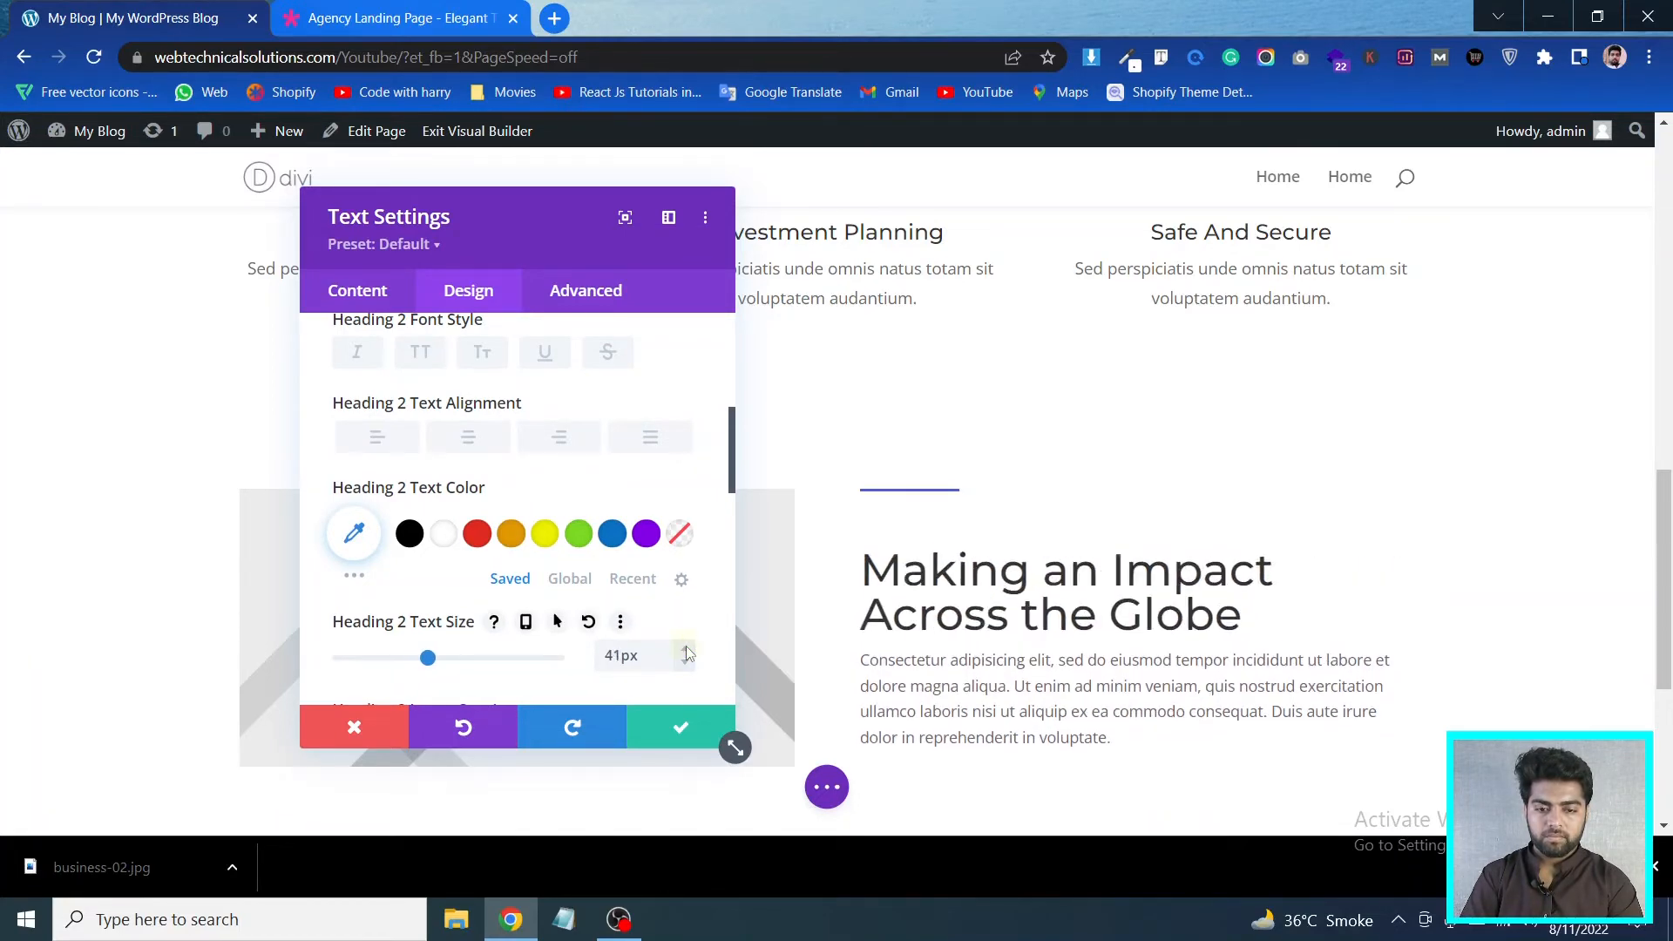
{"action": "left_click", "coordinate": [351, 7]}
{"action": "left_click", "coordinate": [46, 7]}
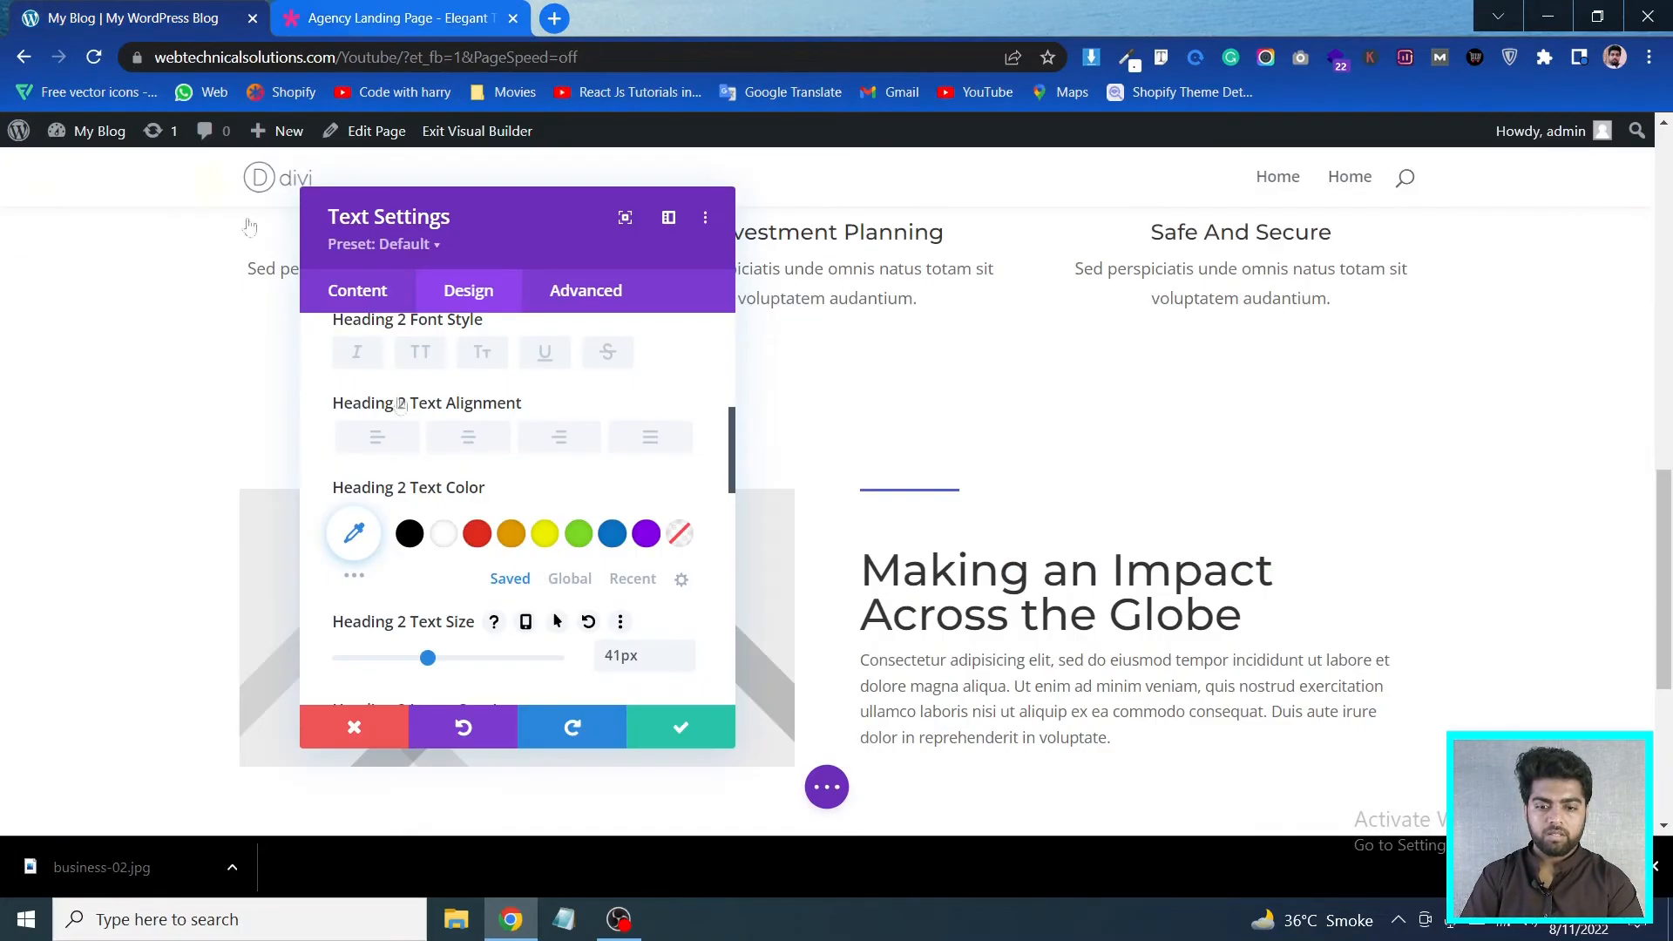
{"action": "left_click", "coordinate": [686, 665]}
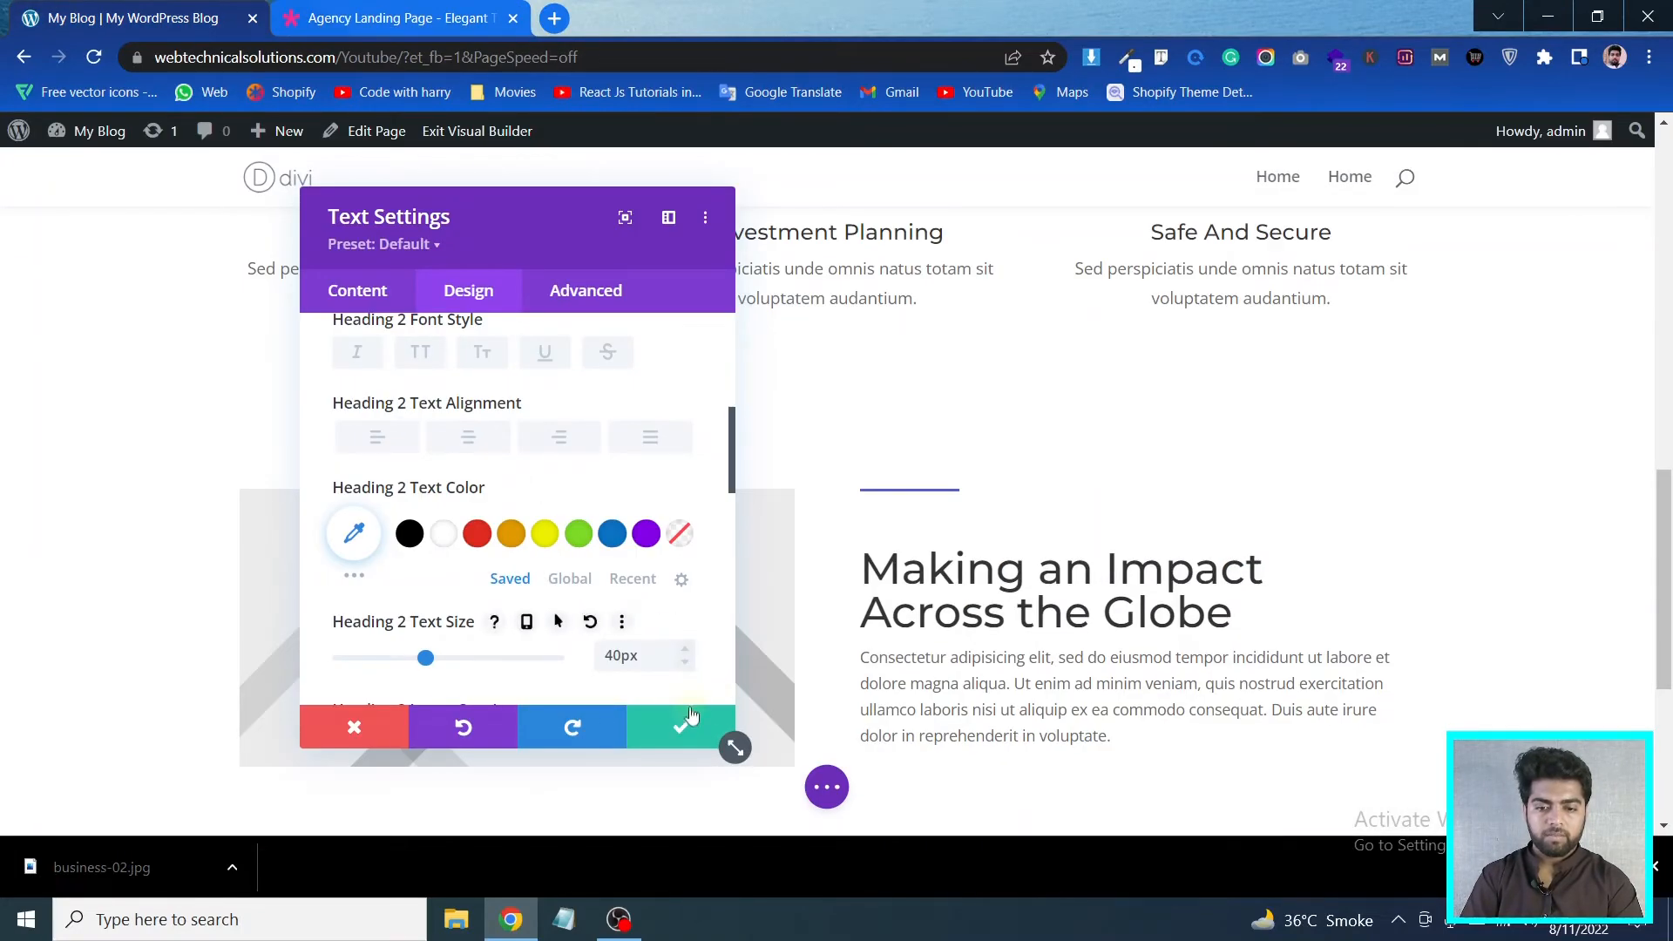
Compare the heading's line spacing with the demo page and set the Heading 2 line height to 1.3em
{"action": "left_click", "coordinate": [406, 7]}
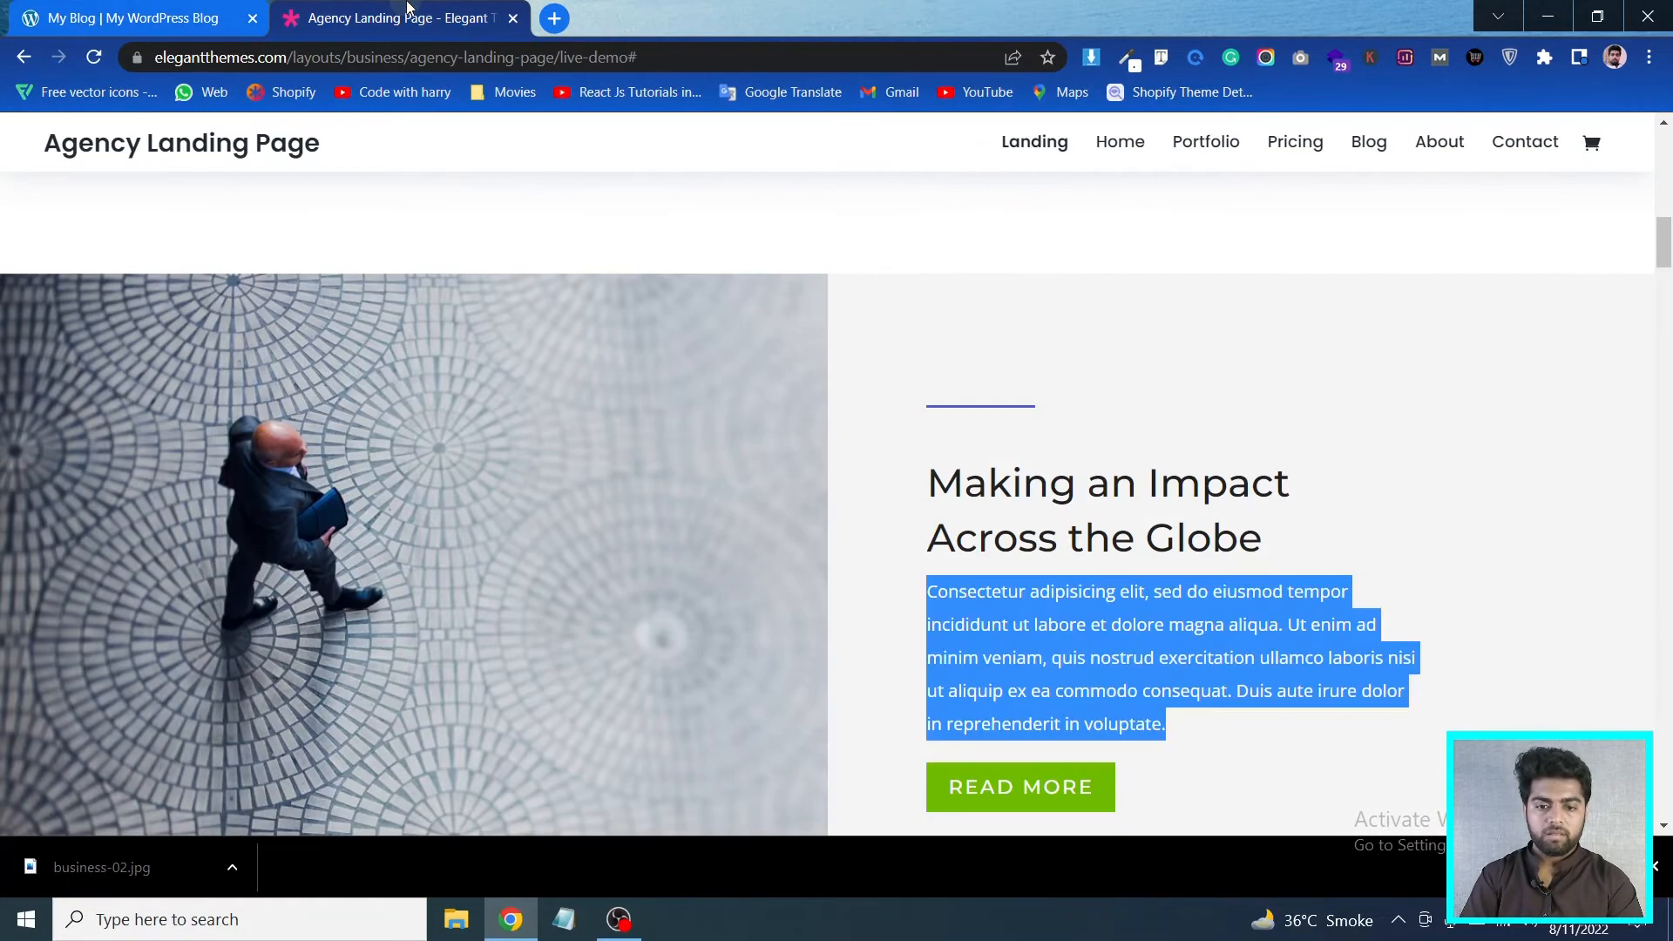
{"action": "left_click", "coordinate": [141, 12]}
{"action": "scroll", "coordinate": [538, 450], "scroll_direction": "down", "scroll_amount": 3}
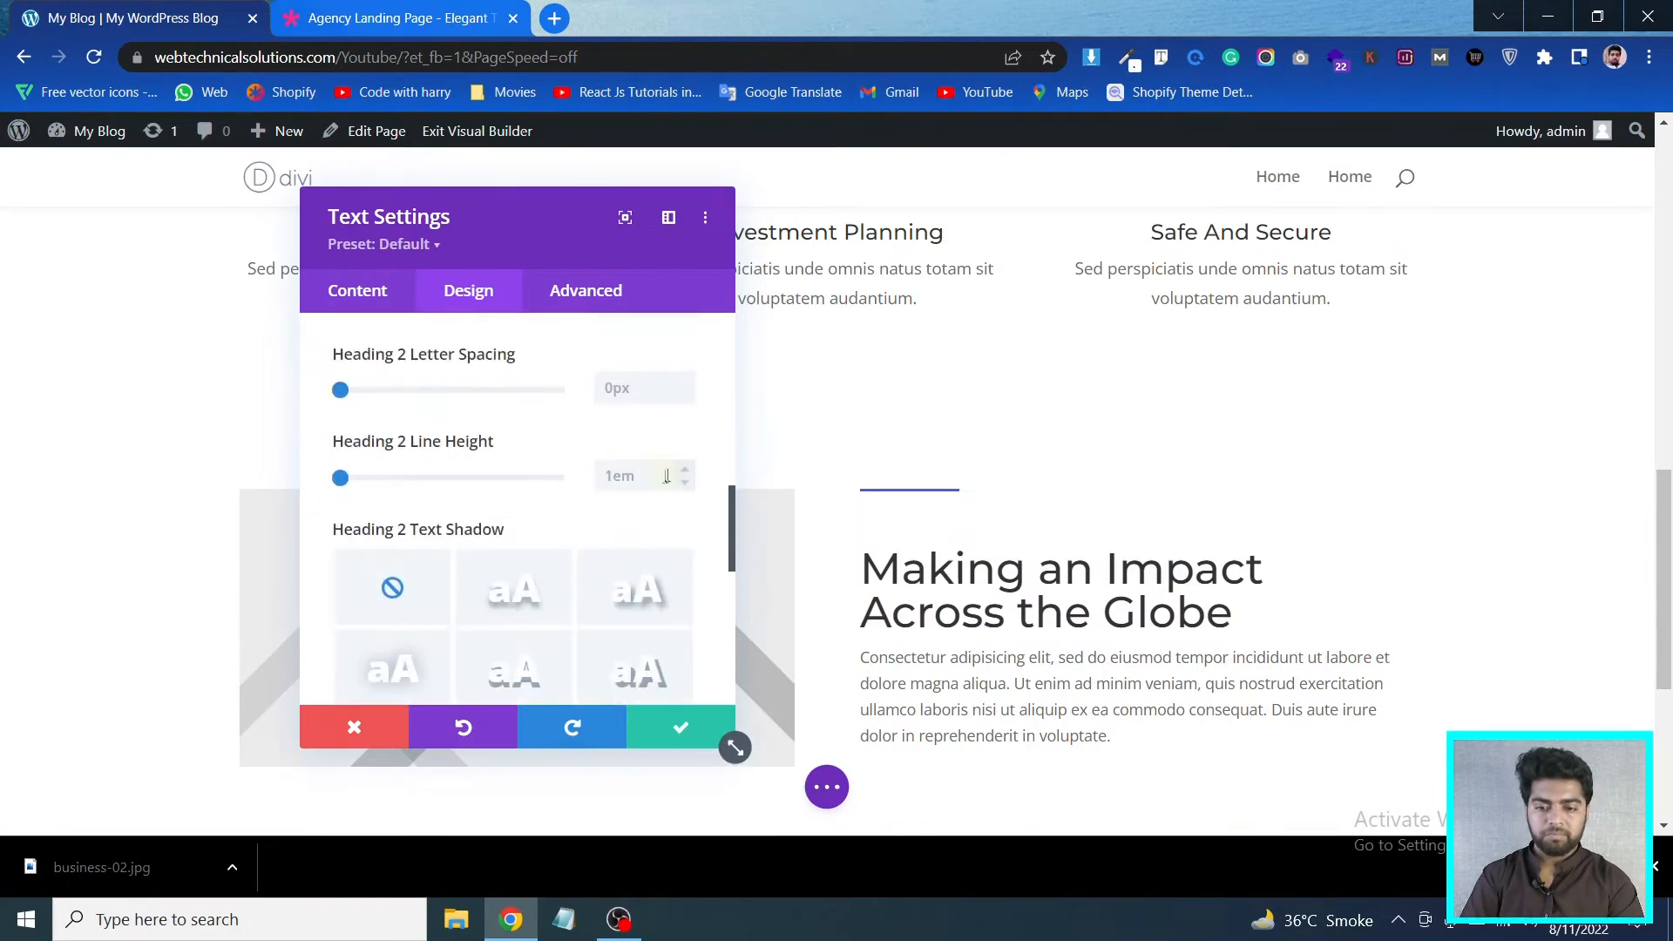
{"action": "left_click", "coordinate": [684, 472]}
{"action": "left_click", "coordinate": [683, 472]}
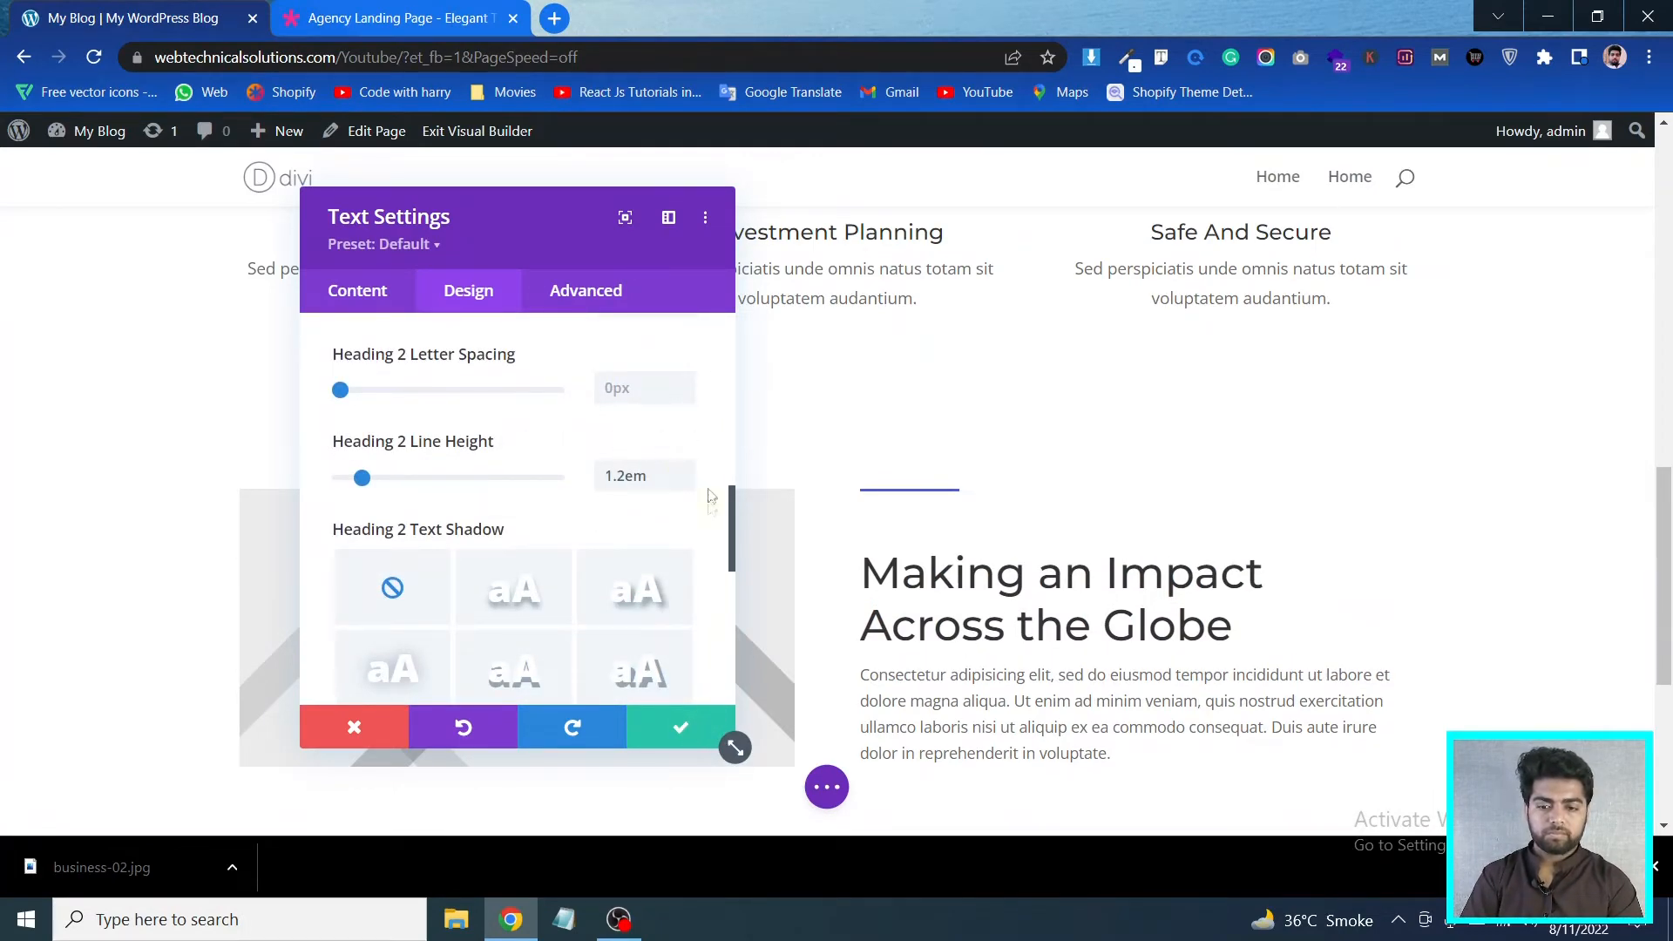
{"action": "left_click", "coordinate": [683, 471]}
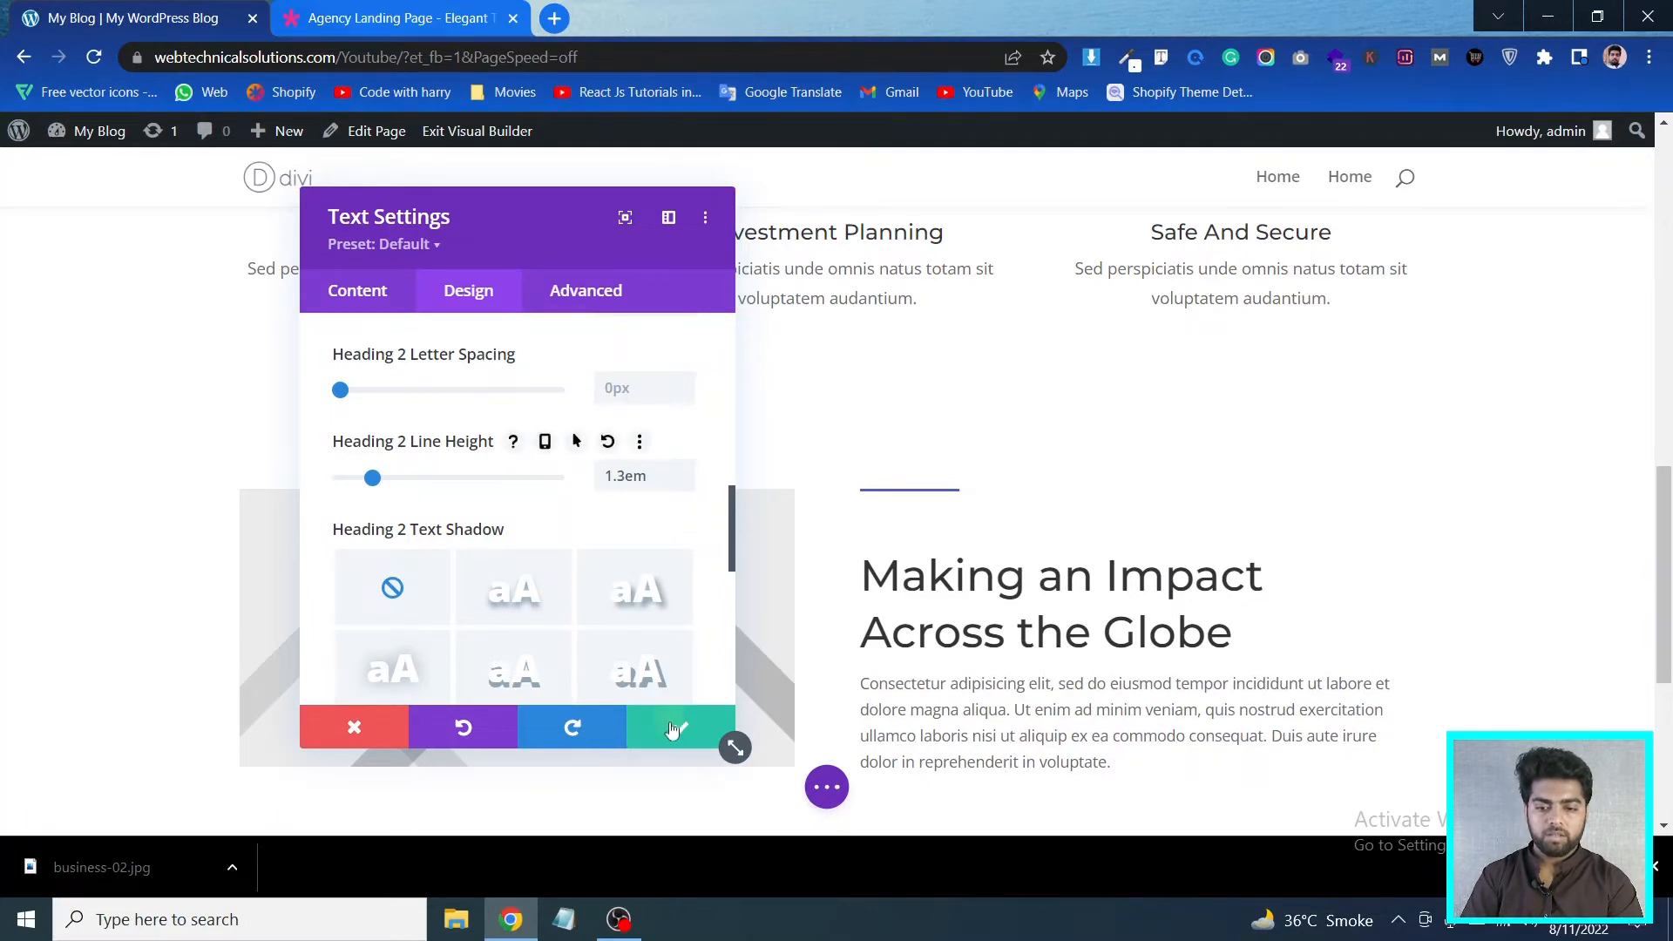
Set the text font of the paragraph under the heading to Open Sans
{"action": "left_click", "coordinate": [860, 673]}
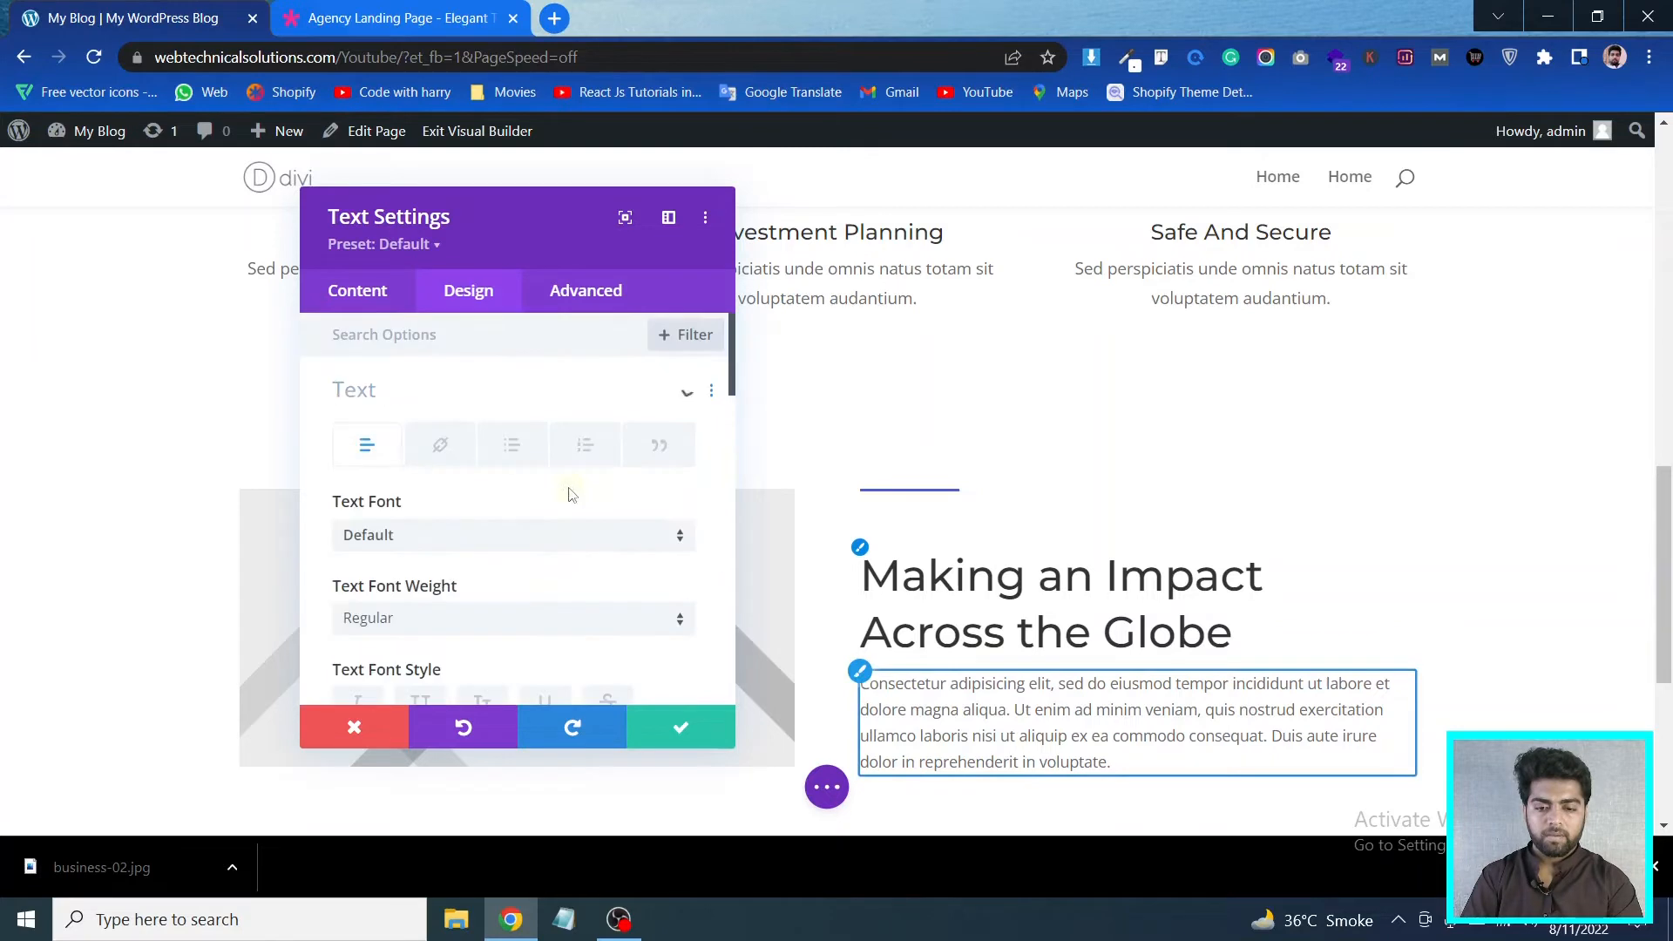
{"action": "left_click", "coordinate": [524, 547]}
{"action": "type", "text": "open"}
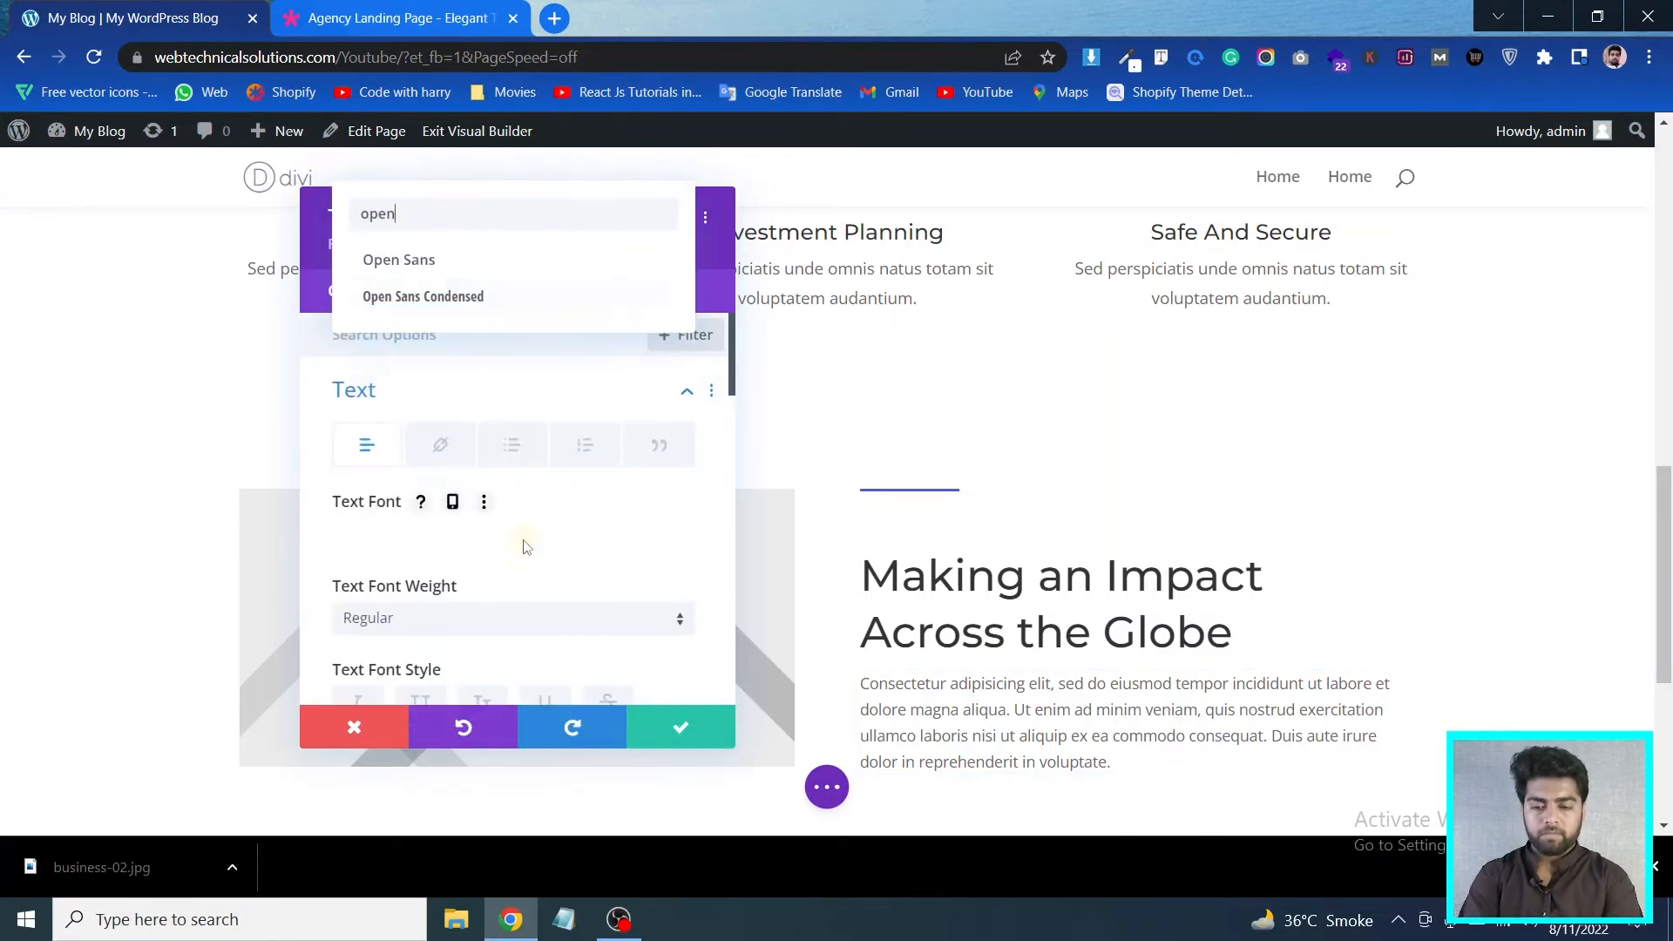
{"action": "left_click", "coordinate": [437, 262]}
Set the paragraph's text size to 16px and its line height to 1.8em, and close the text module's settings
{"action": "scroll", "coordinate": [511, 500], "scroll_direction": "down", "scroll_amount": 4}
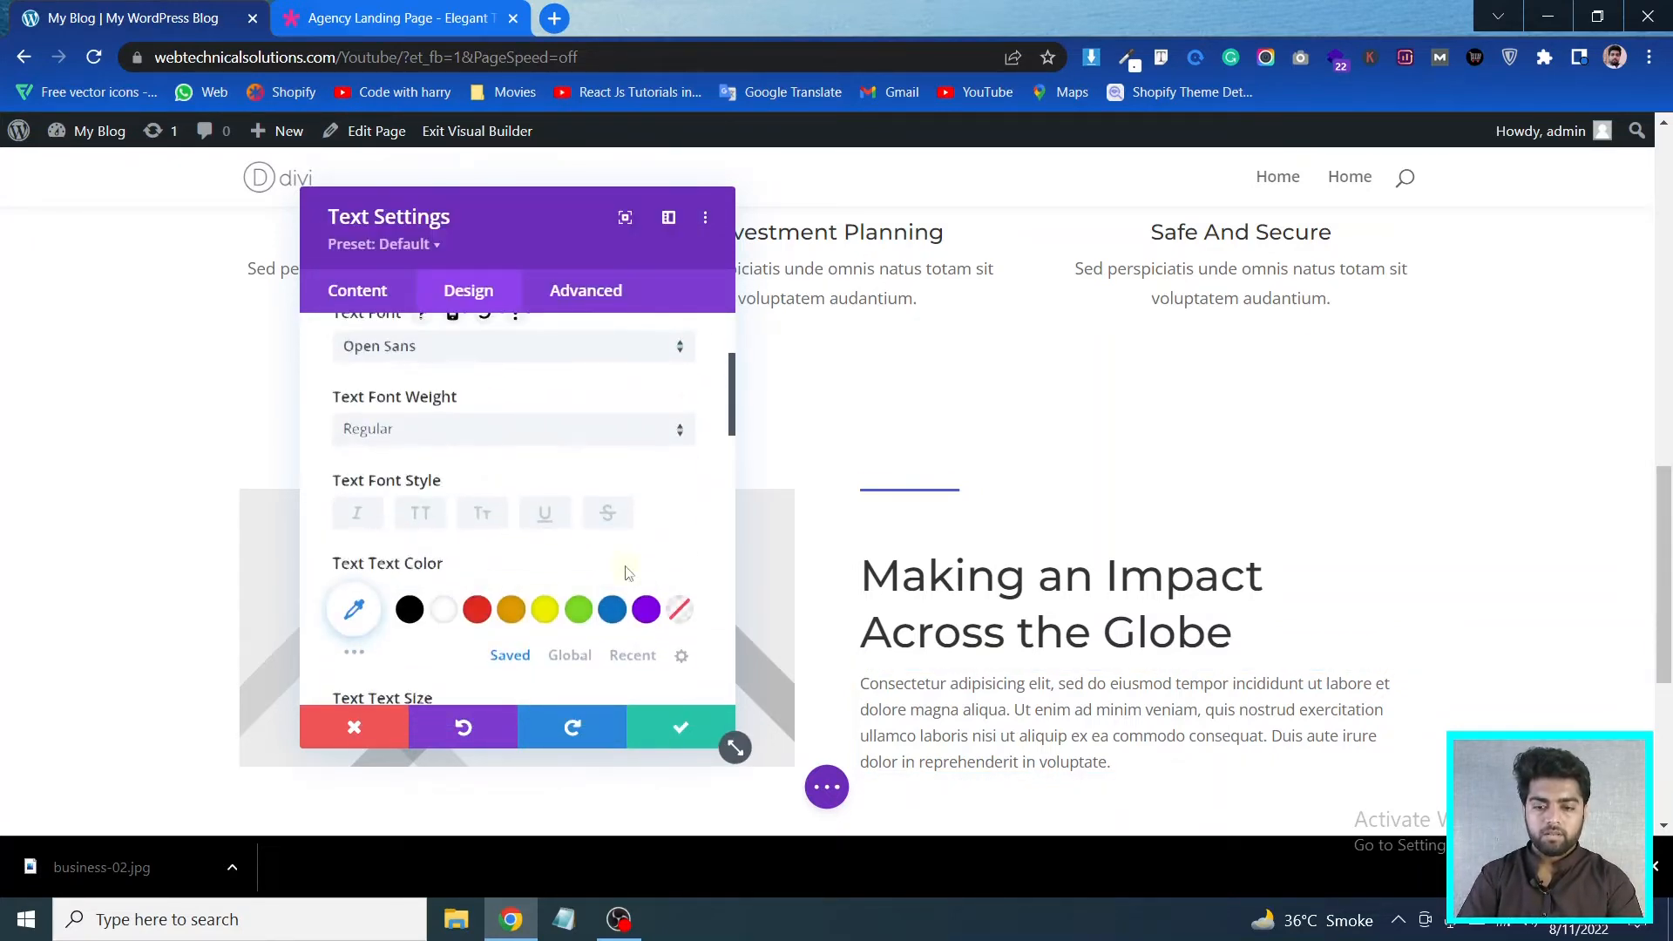
{"action": "left_click", "coordinate": [684, 573]}
{"action": "left_click", "coordinate": [685, 573]}
{"action": "scroll", "coordinate": [676, 580], "scroll_direction": "down", "scroll_amount": 3}
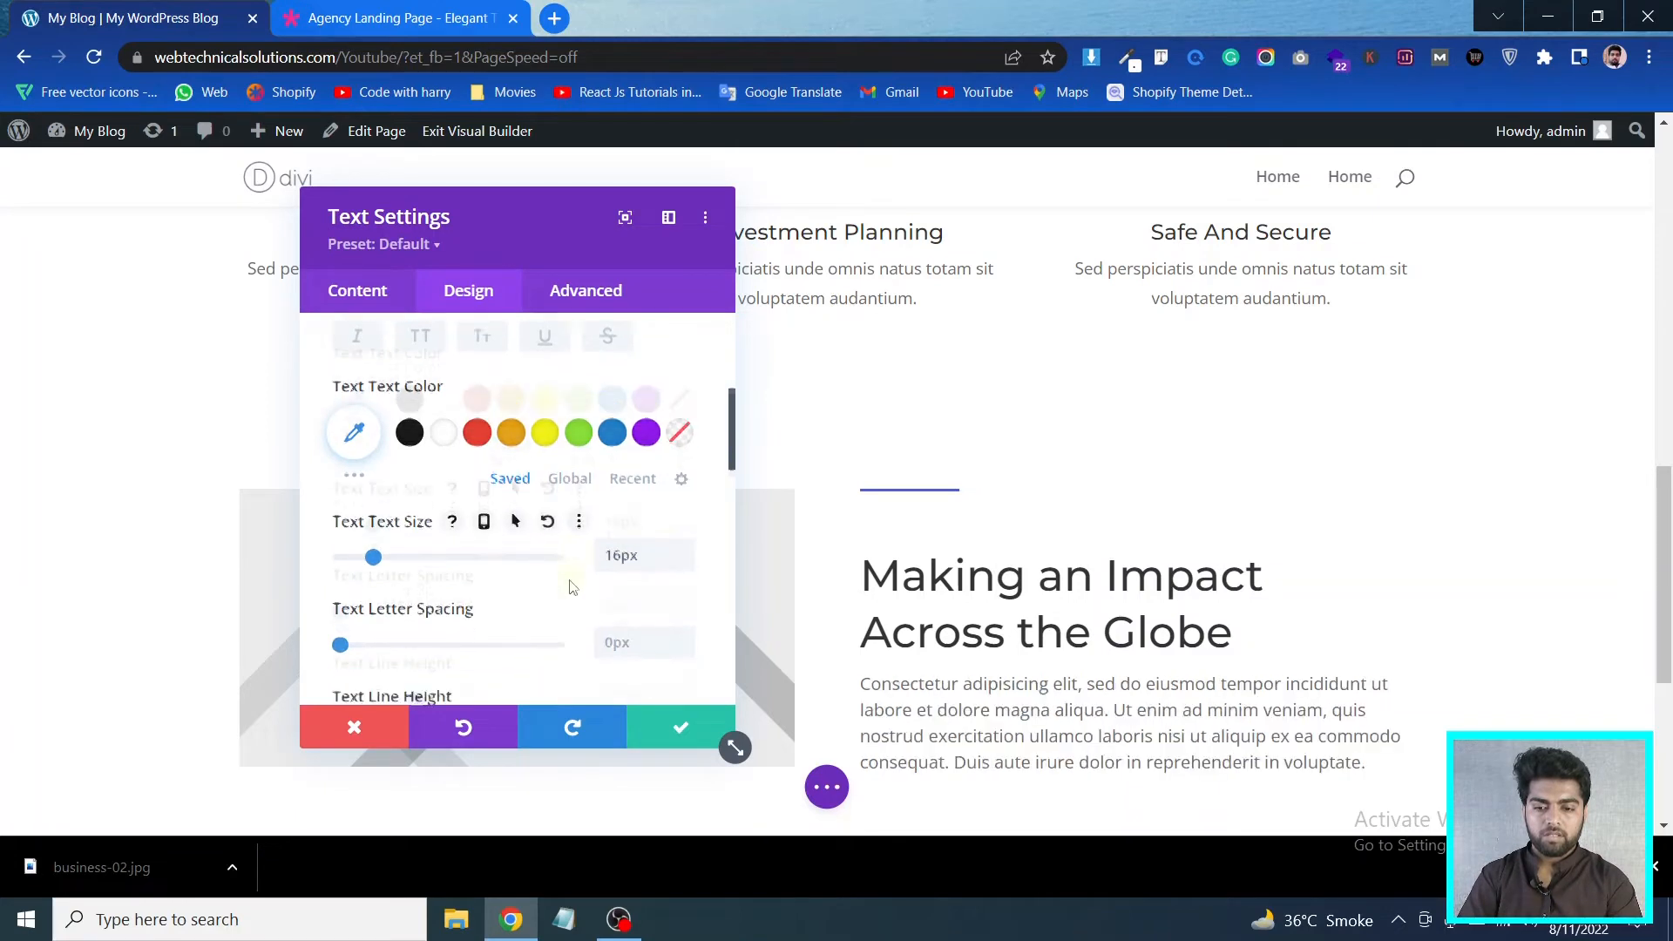
{"action": "left_click", "coordinate": [685, 531]}
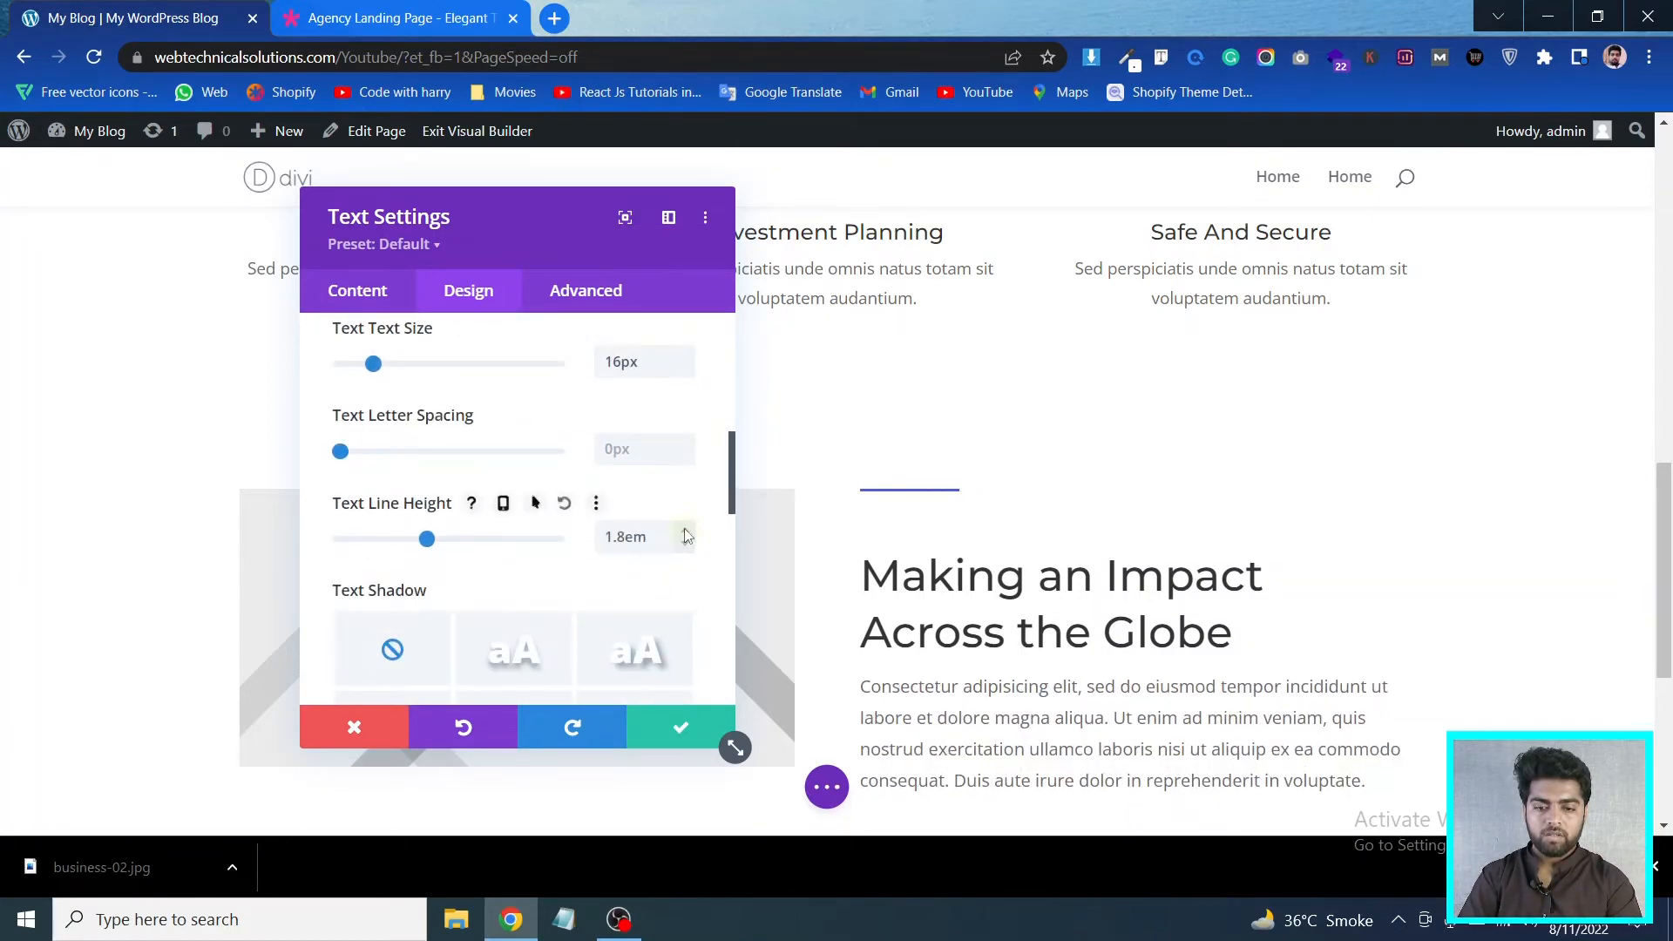
{"action": "left_click", "coordinate": [924, 552]}
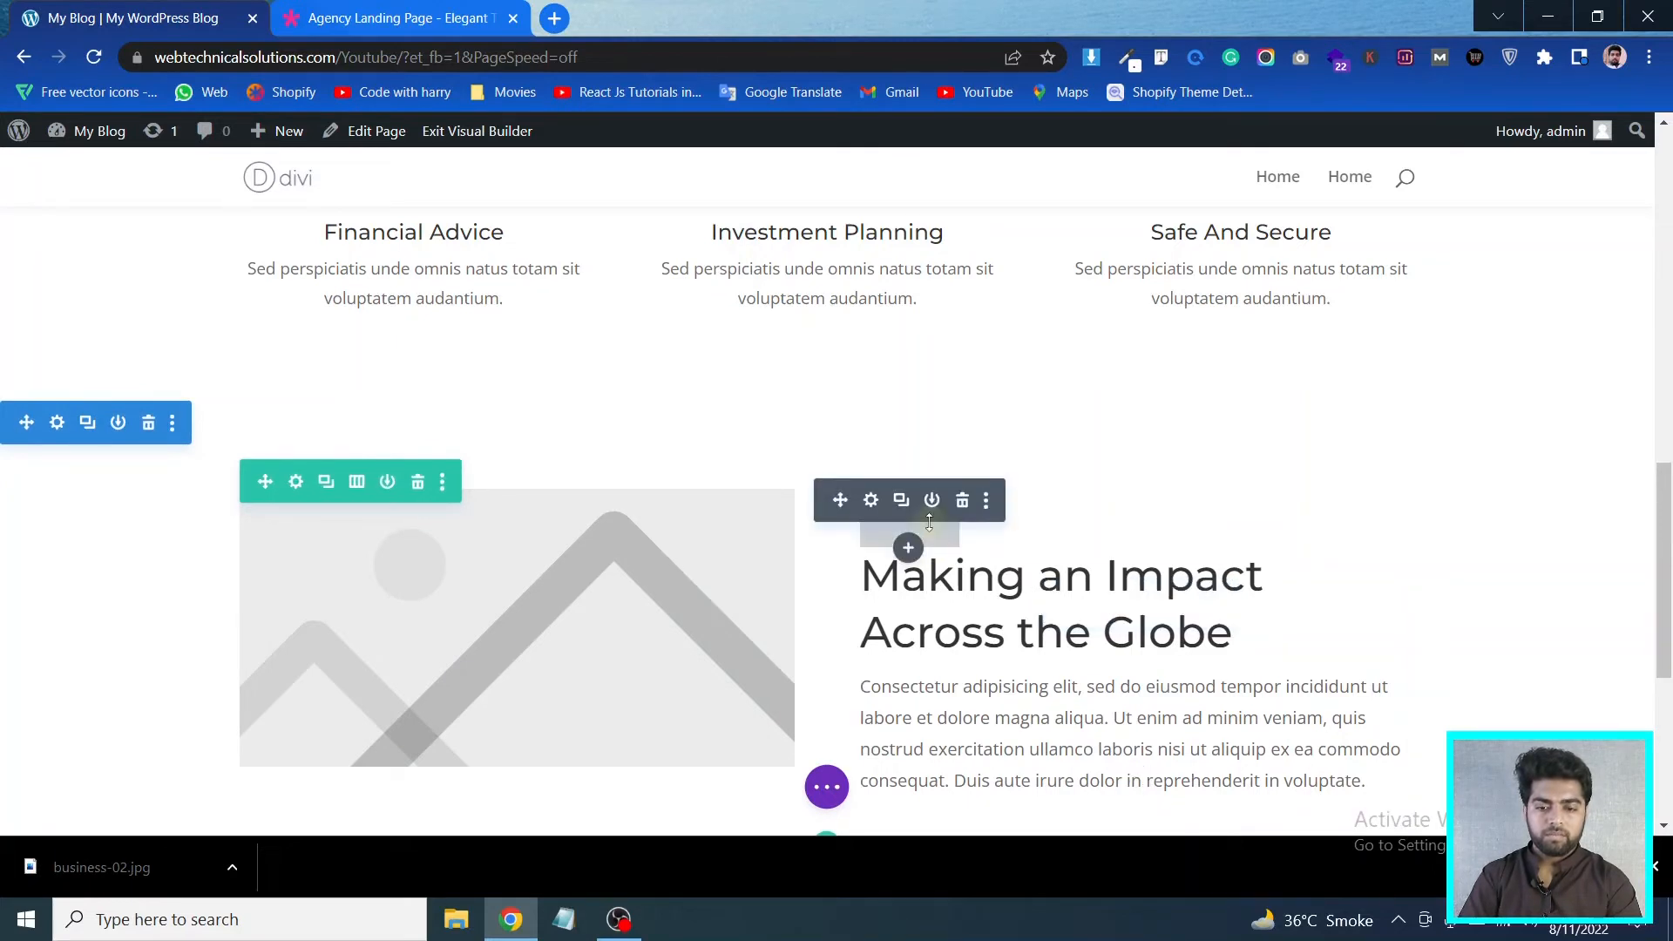
Set the top and bottom padding and margin of the divider above the heading to 0 and save the divider
{"action": "left_click", "coordinate": [872, 501]}
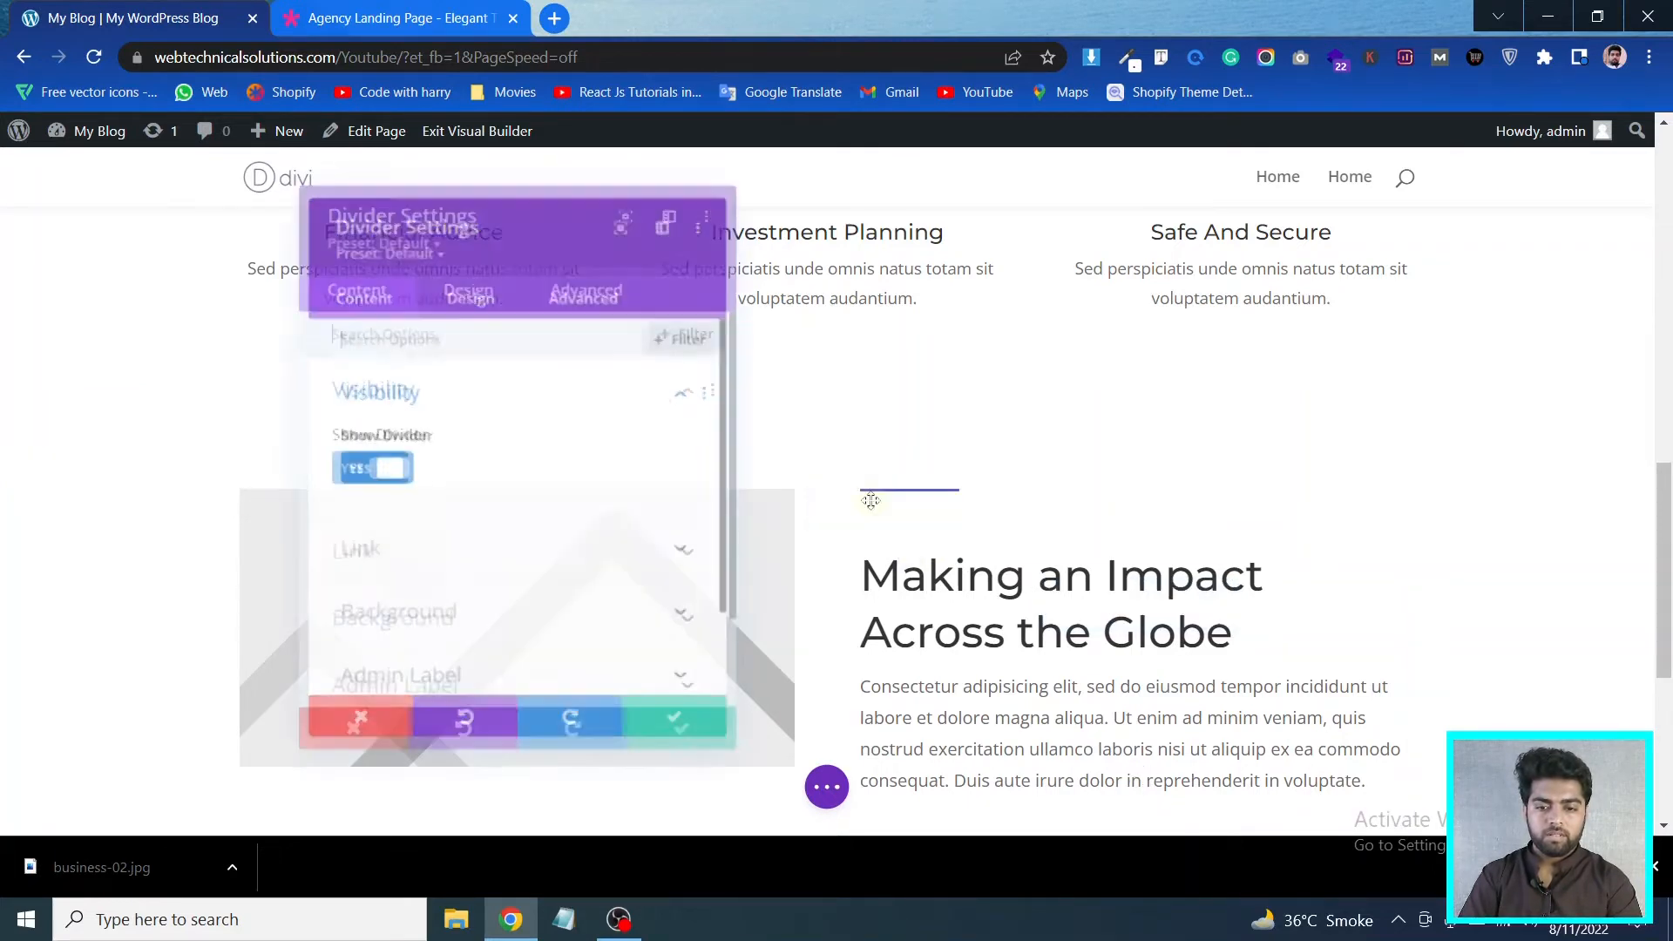
{"action": "left_click", "coordinate": [467, 290]}
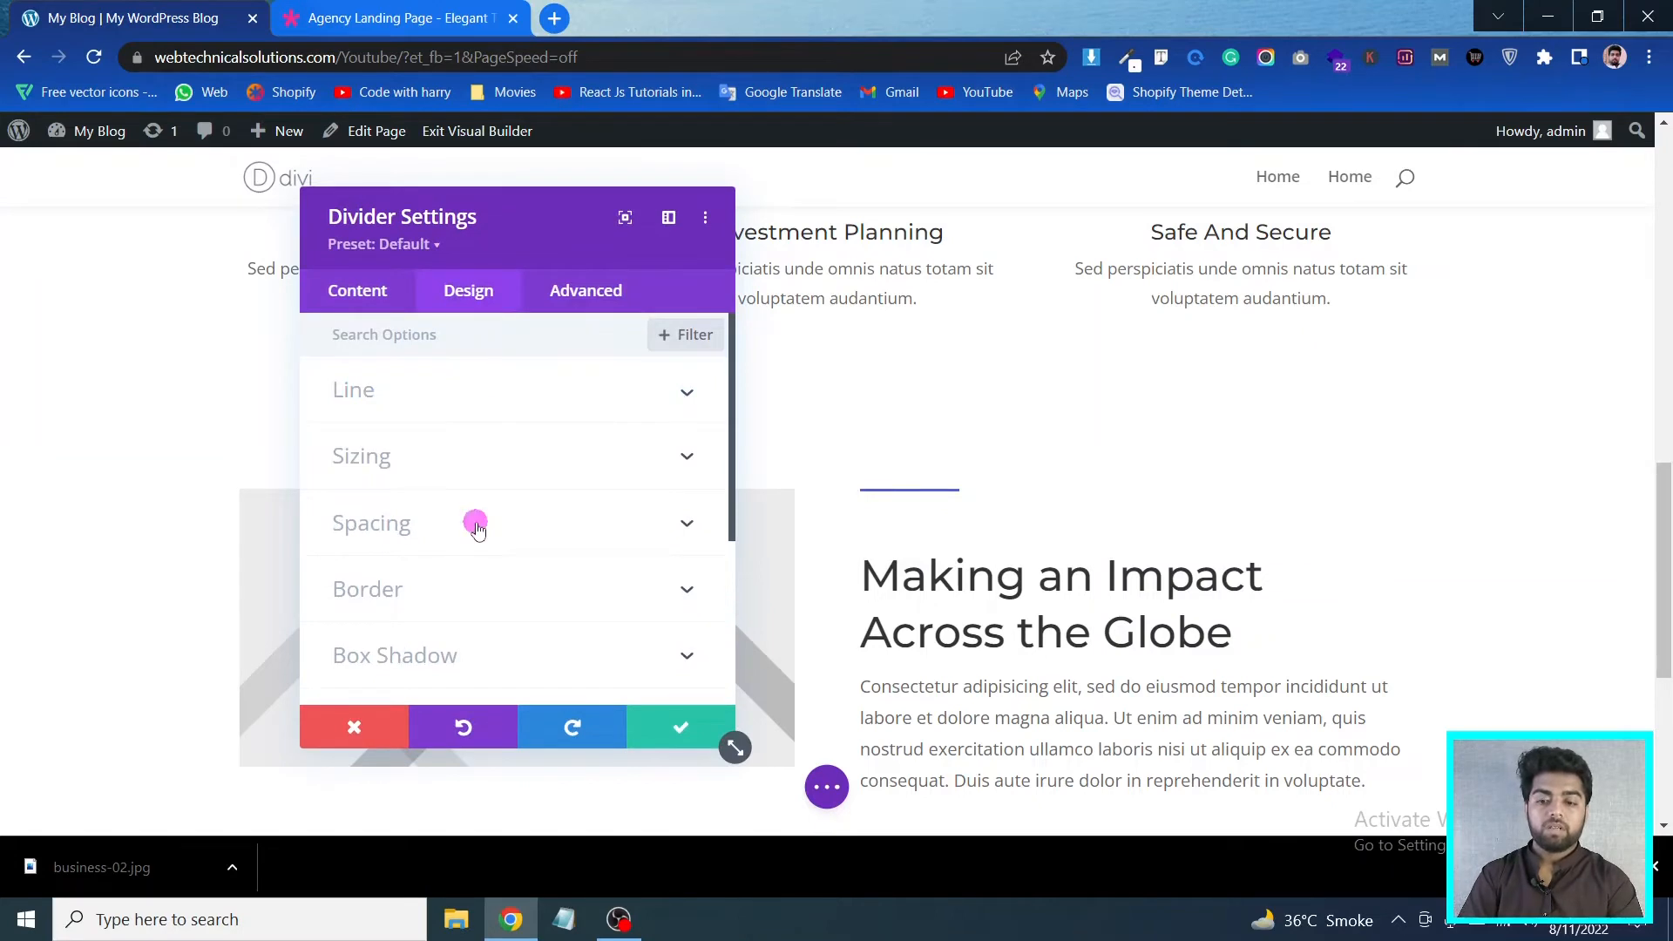
{"action": "left_click", "coordinate": [476, 525]}
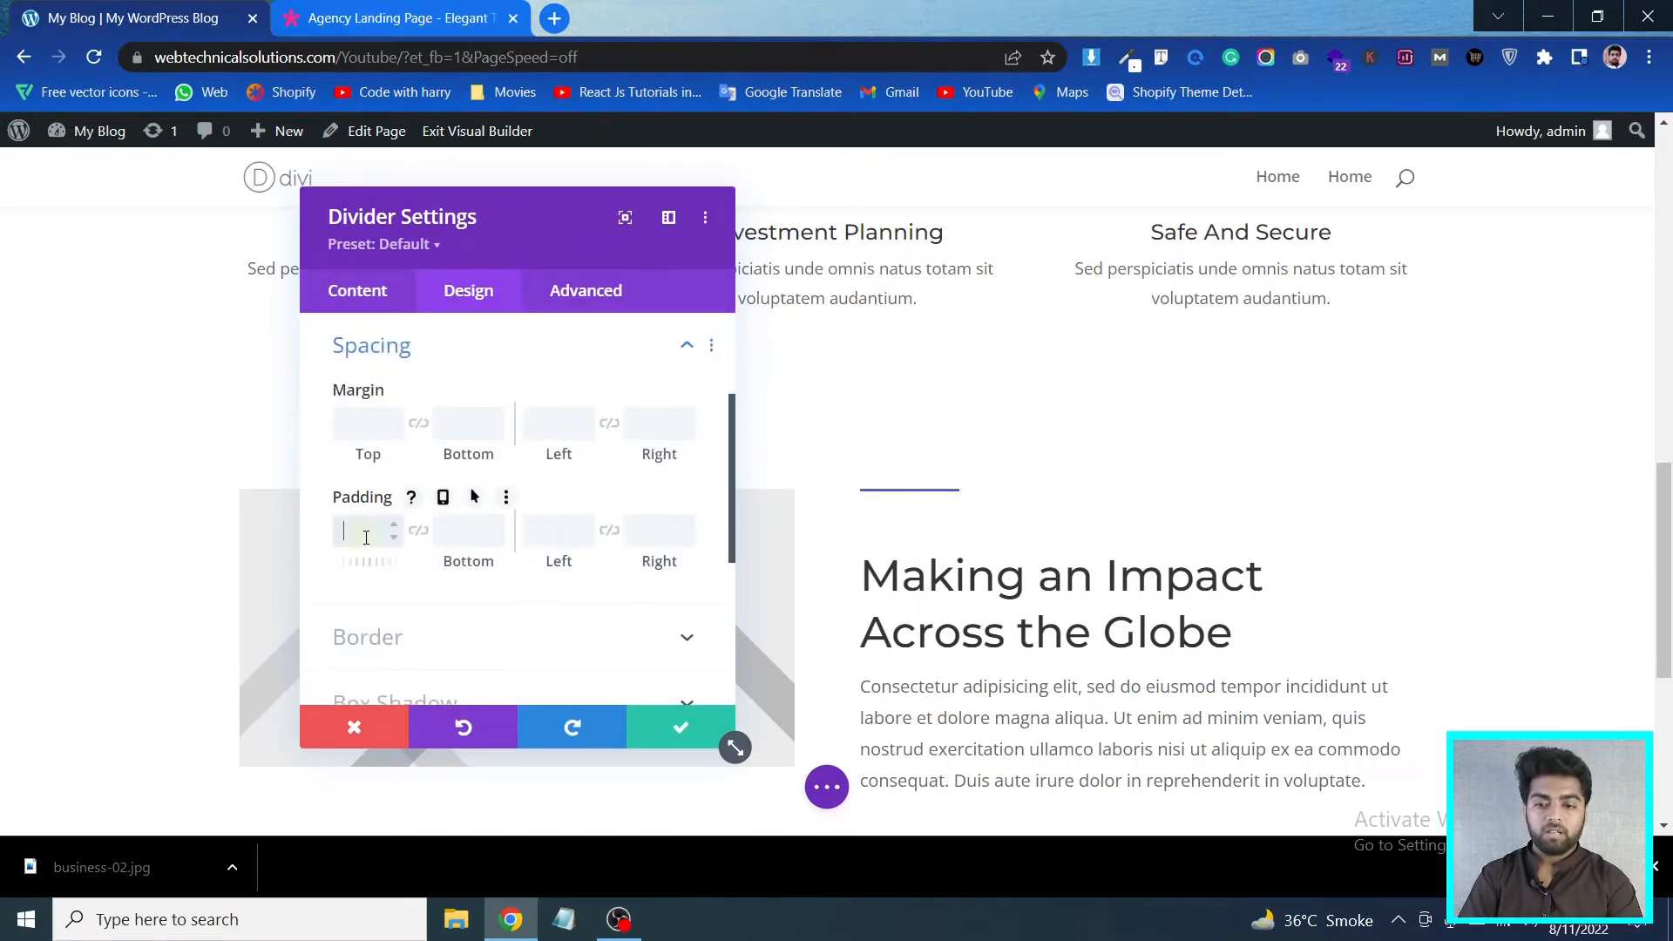
{"action": "type", "text": "px"}
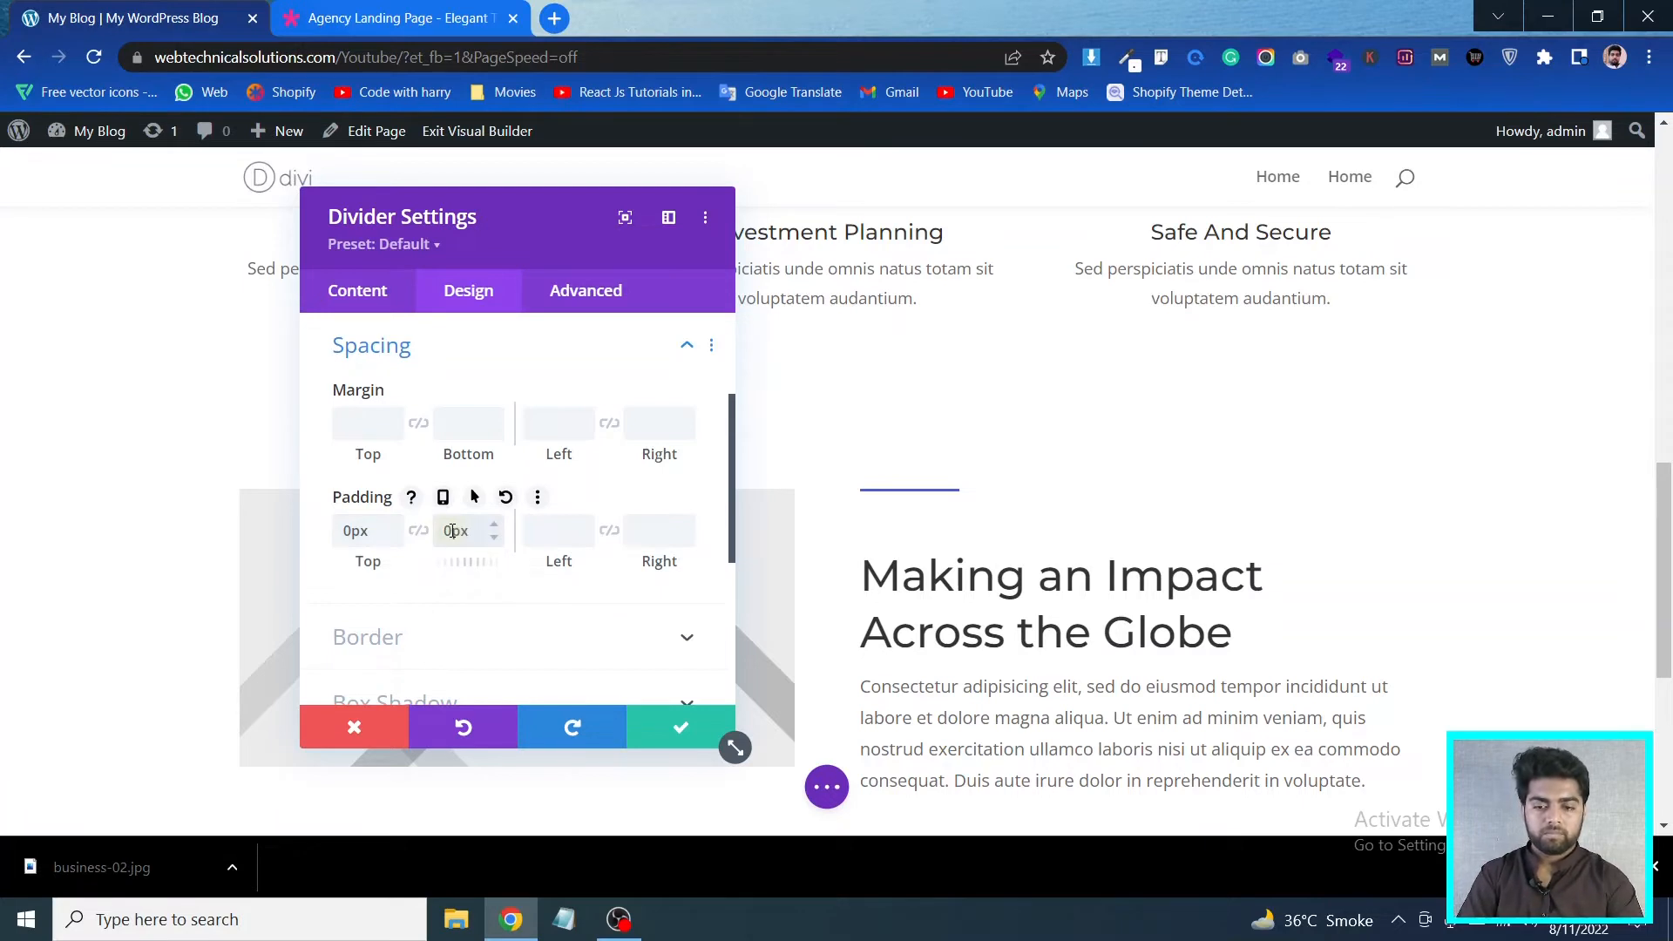
{"action": "left_click", "coordinate": [451, 426]}
{"action": "type", "text": "0px"}
{"action": "left_click", "coordinate": [354, 424]}
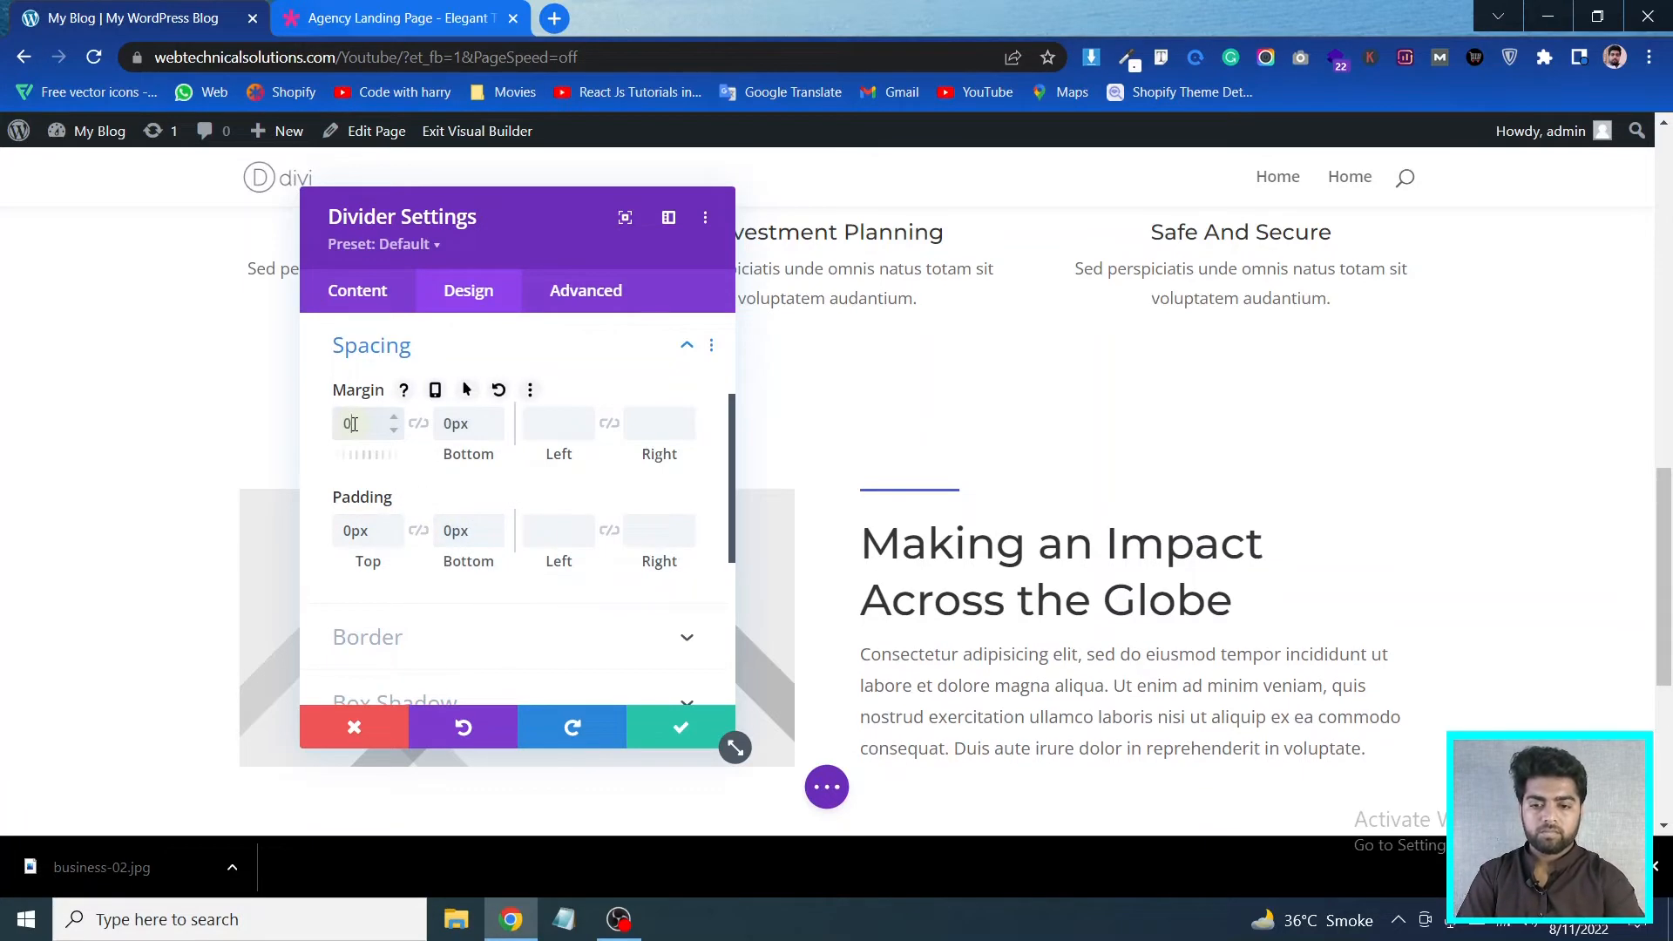
{"action": "left_click", "coordinate": [676, 734]}
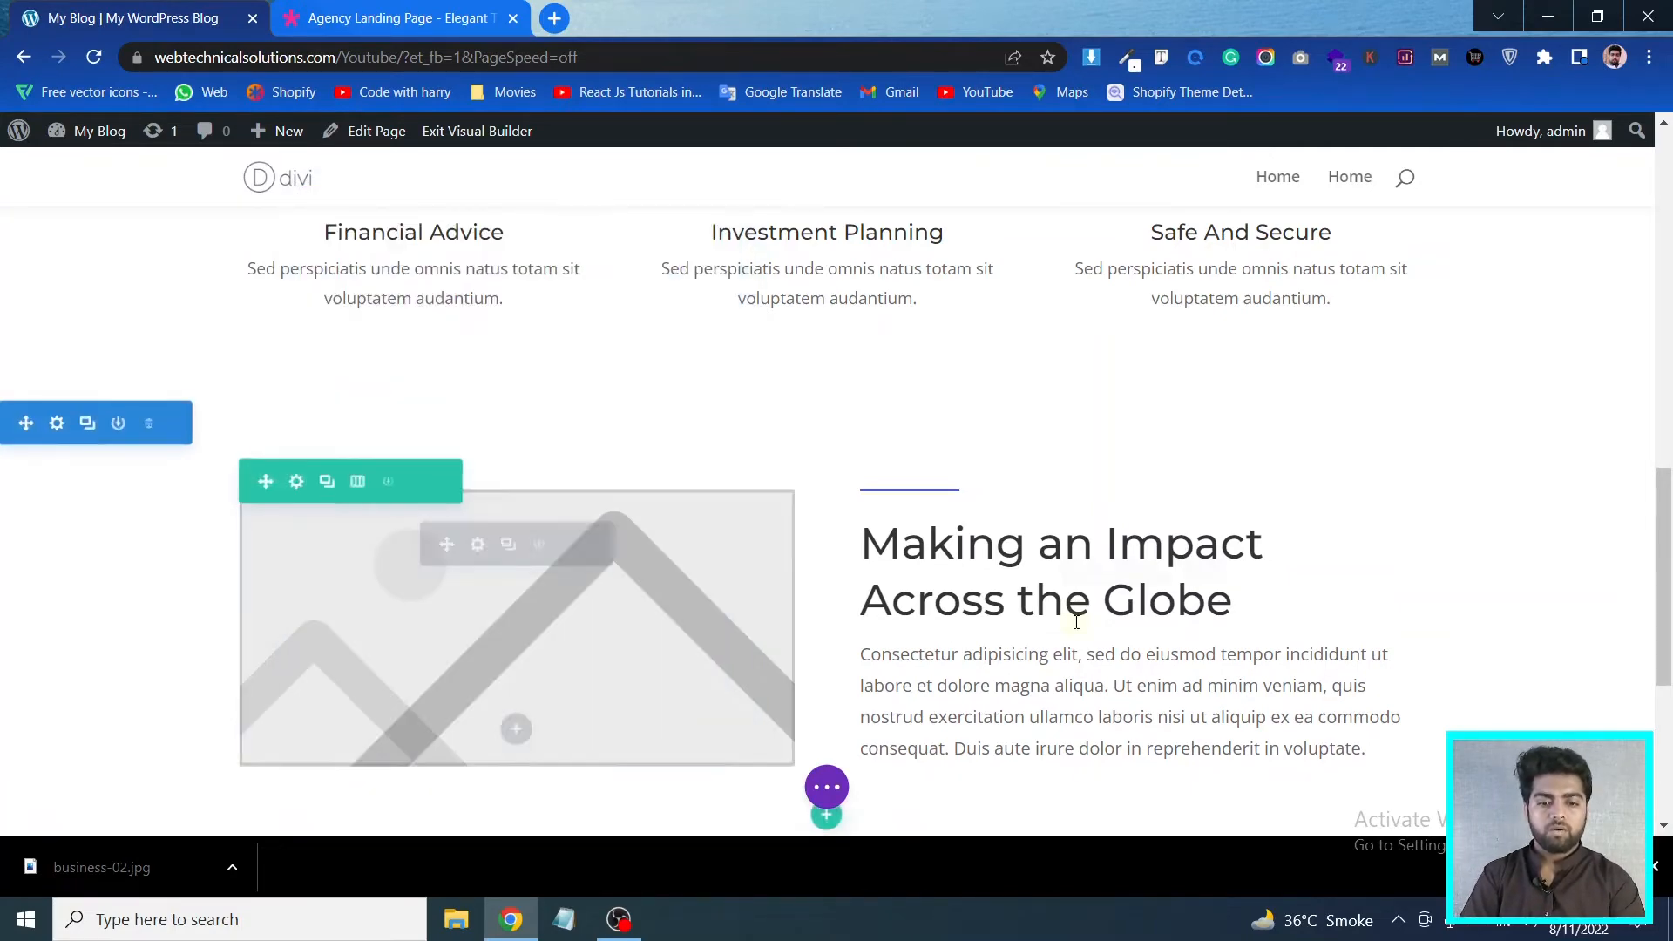
Check the demo's section below its paragraph and insert a Button module under the text module
{"action": "left_click", "coordinate": [516, 8]}
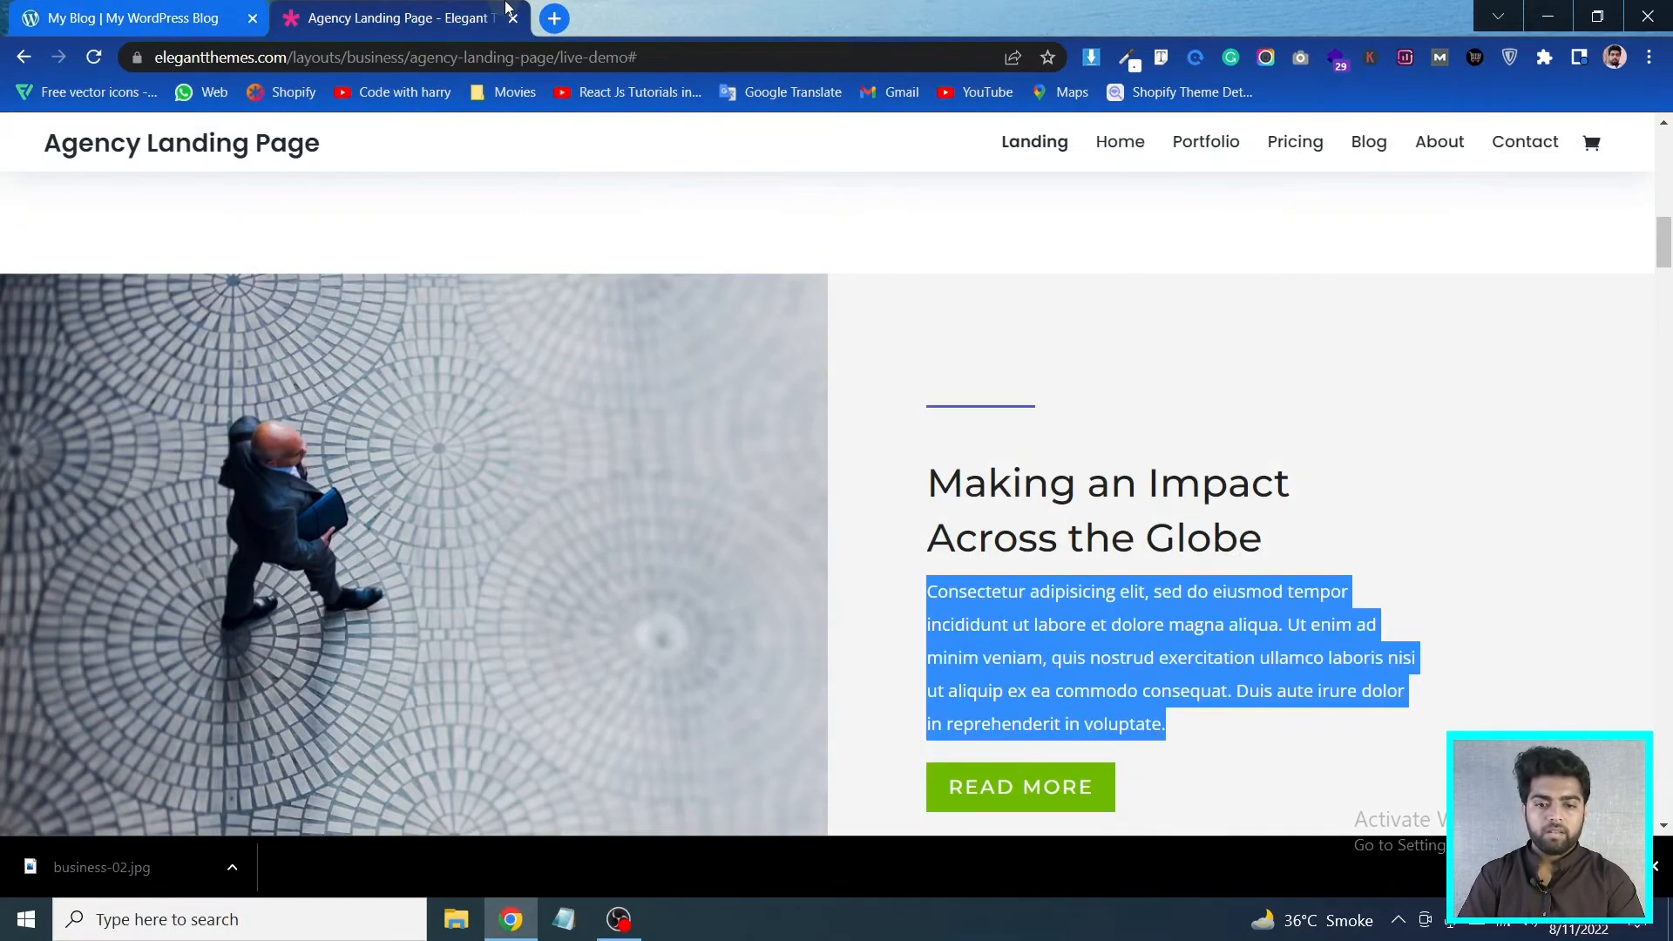
{"action": "left_click", "coordinate": [1215, 414]}
{"action": "scroll", "coordinate": [1203, 466], "scroll_direction": "down", "scroll_amount": 3}
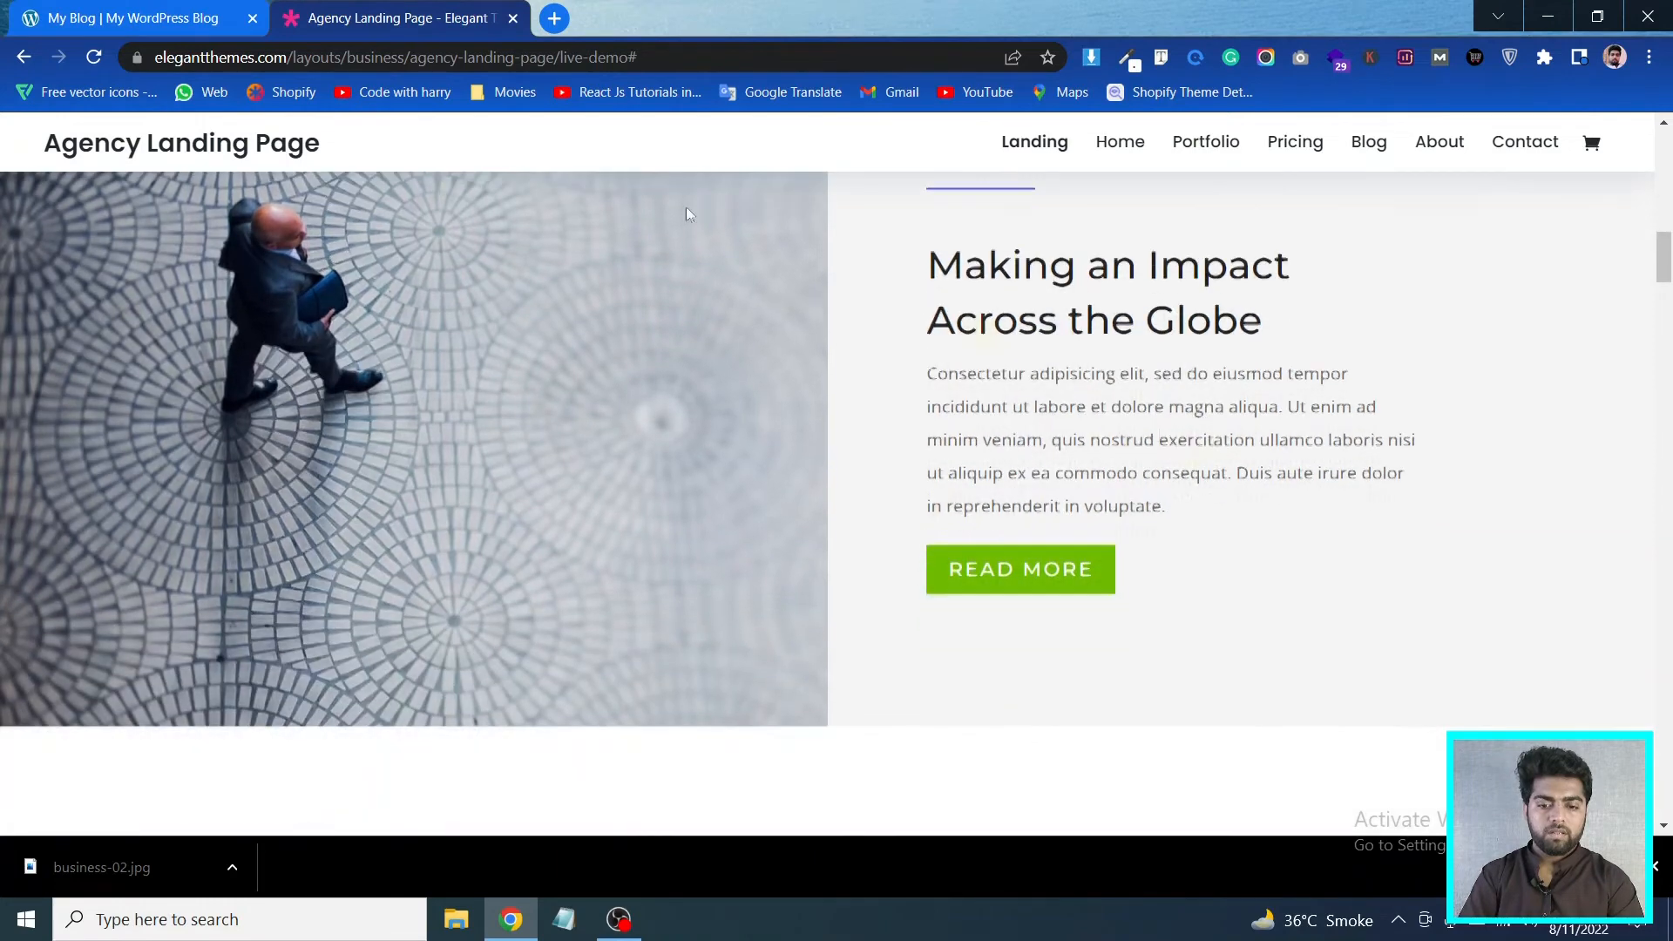
{"action": "left_click", "coordinate": [118, 11]}
{"action": "scroll", "coordinate": [1041, 717], "scroll_direction": "down", "scroll_amount": 5}
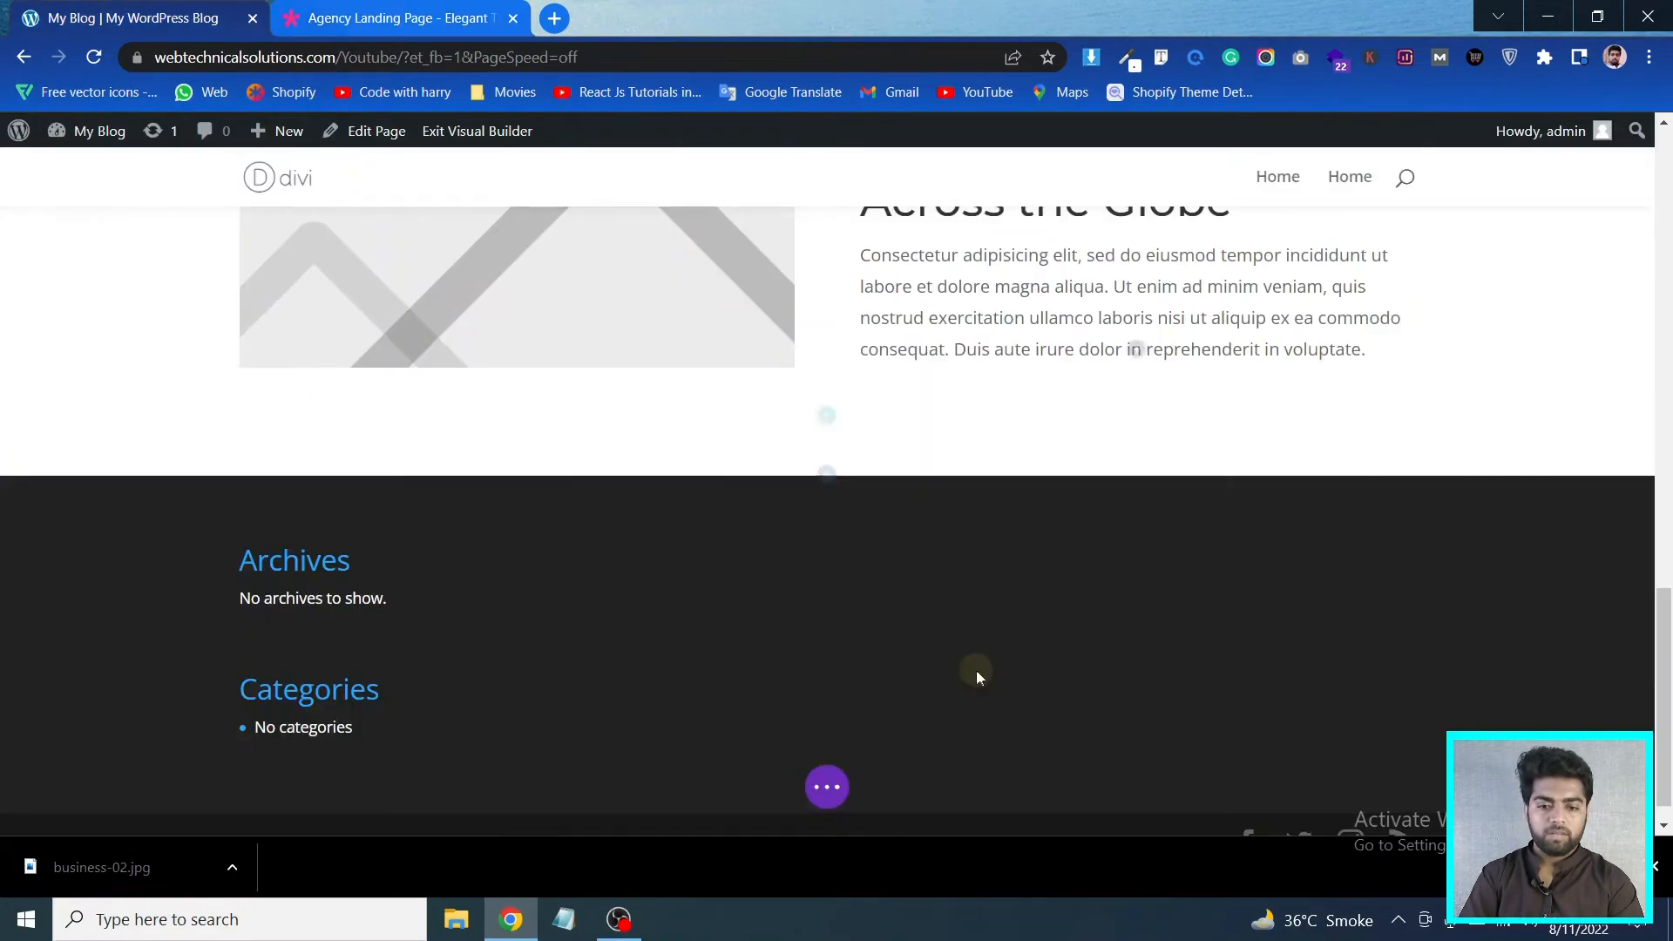
{"action": "left_click", "coordinate": [1136, 352]}
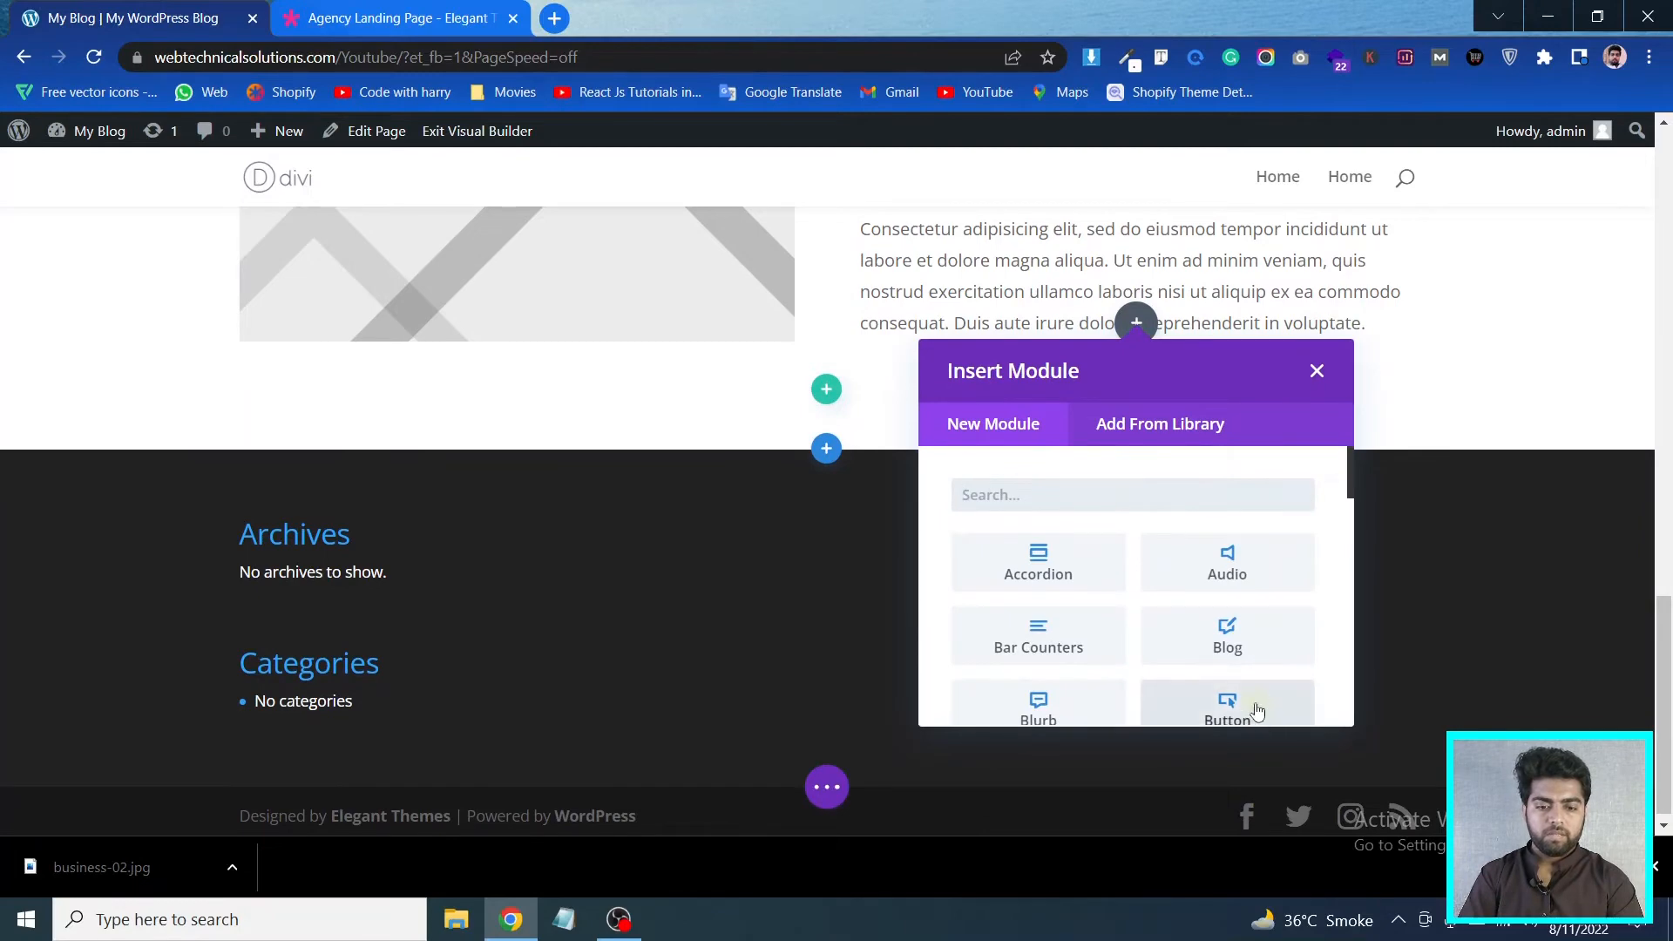
{"action": "left_click", "coordinate": [1255, 707]}
Check the demo button's label and set the new button's text to "READ MORE"
{"action": "left_click", "coordinate": [438, 10]}
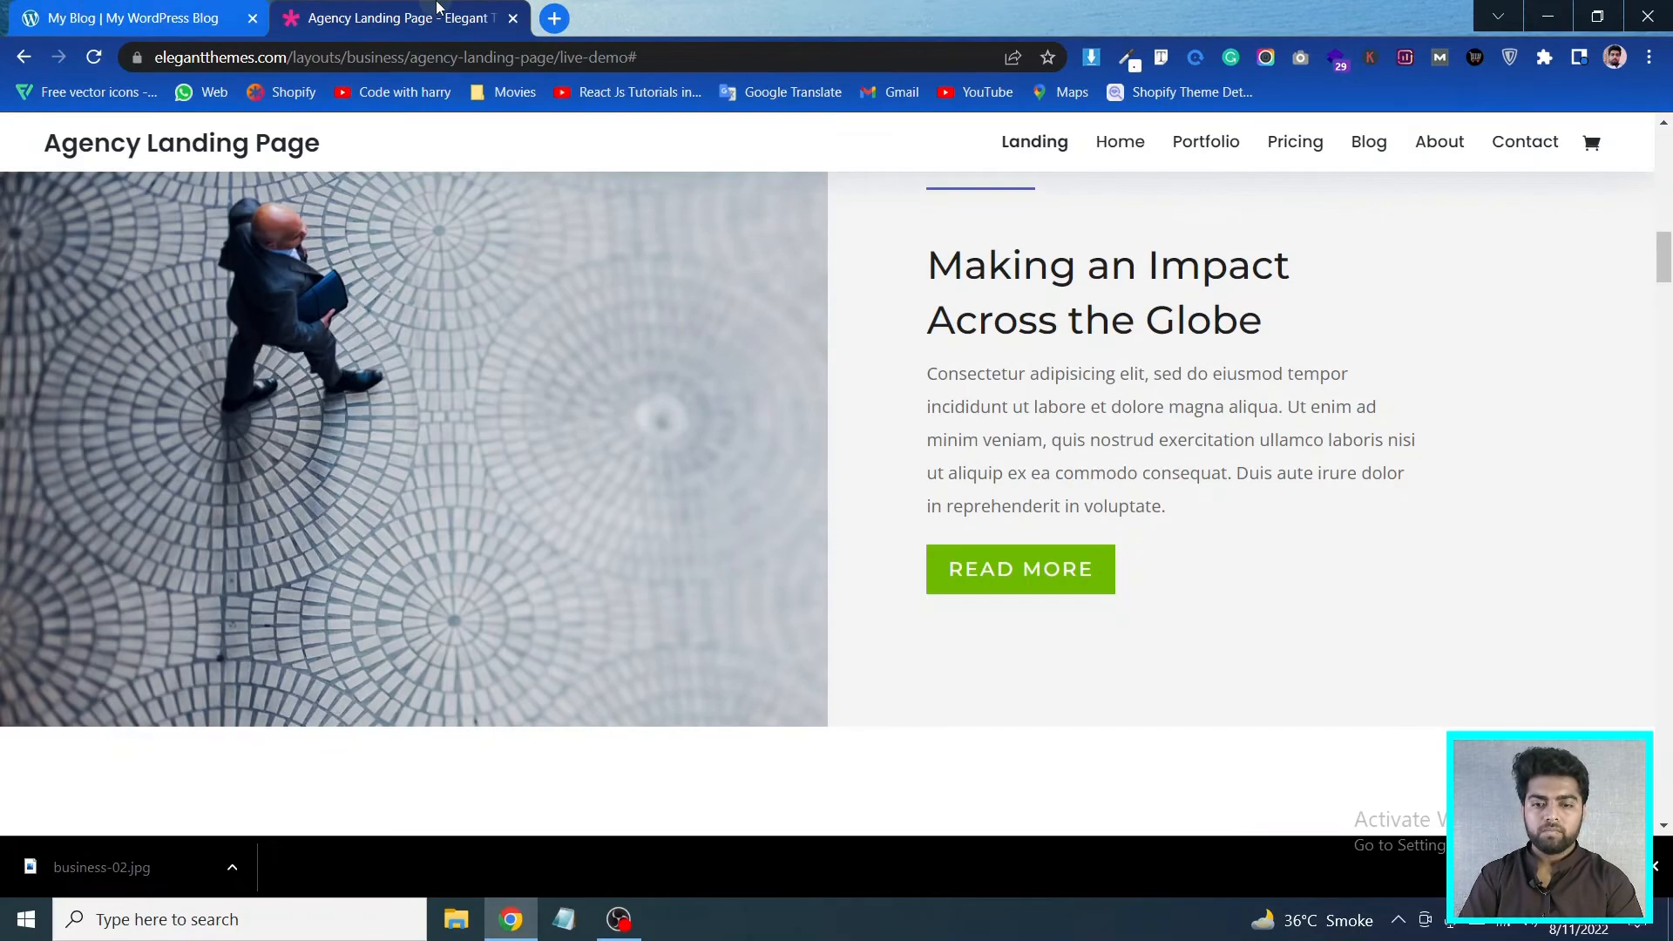
{"action": "left_click", "coordinate": [95, 7]}
{"action": "triple_click", "coordinate": [469, 464]}
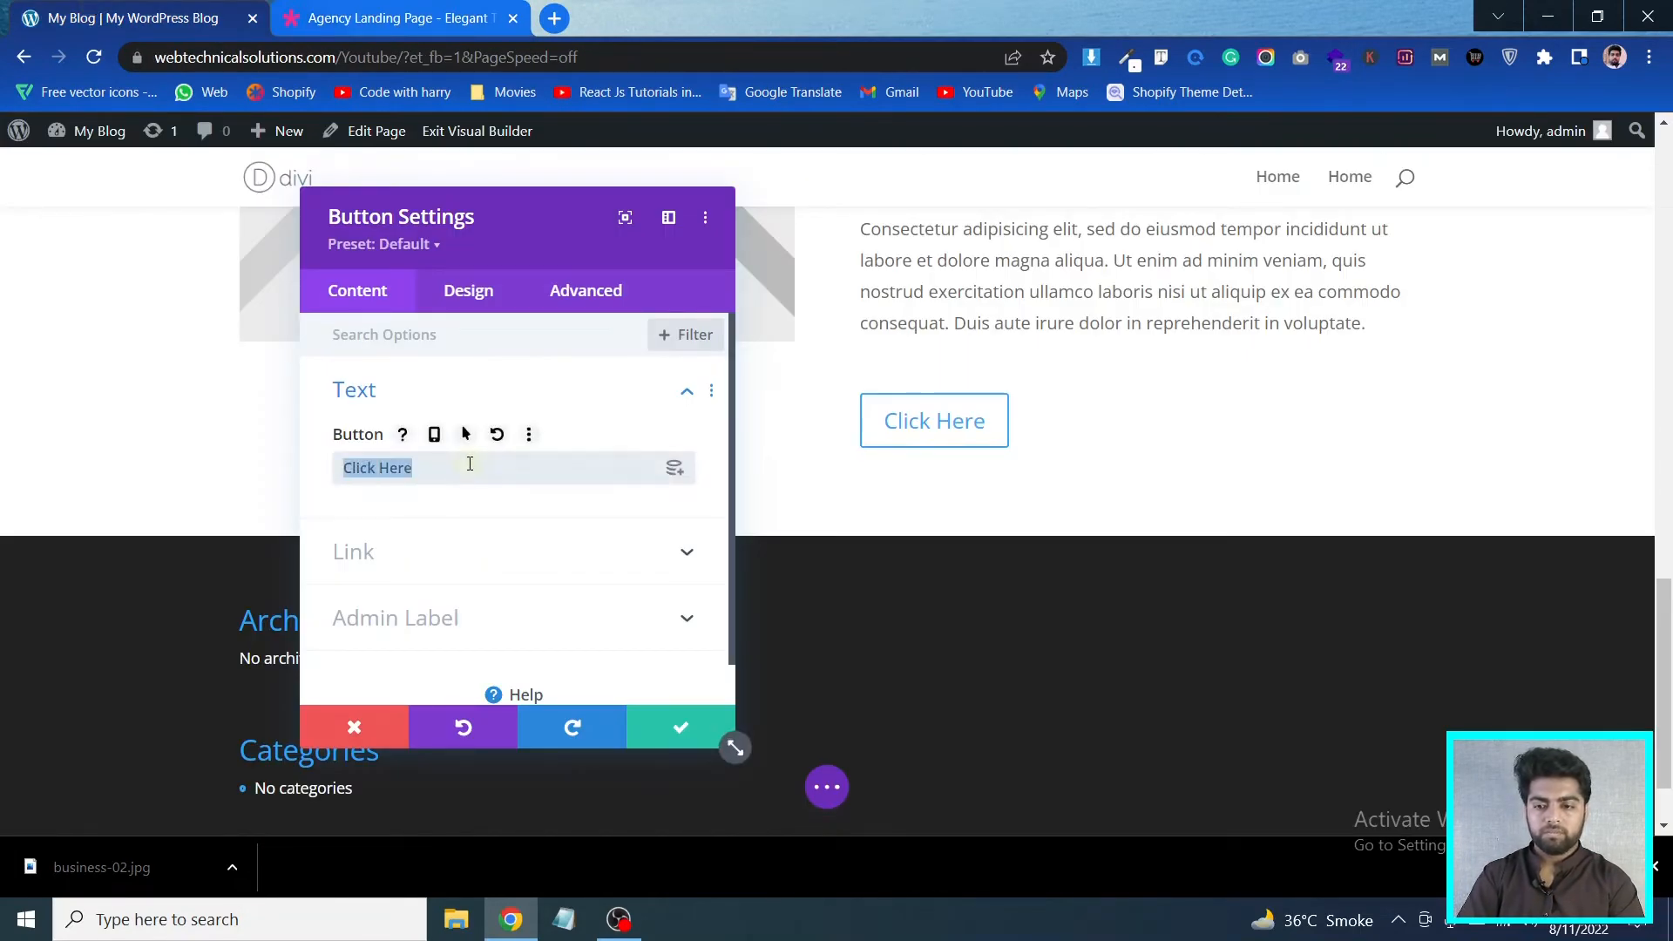
{"action": "type", "text": "READ MORE"}
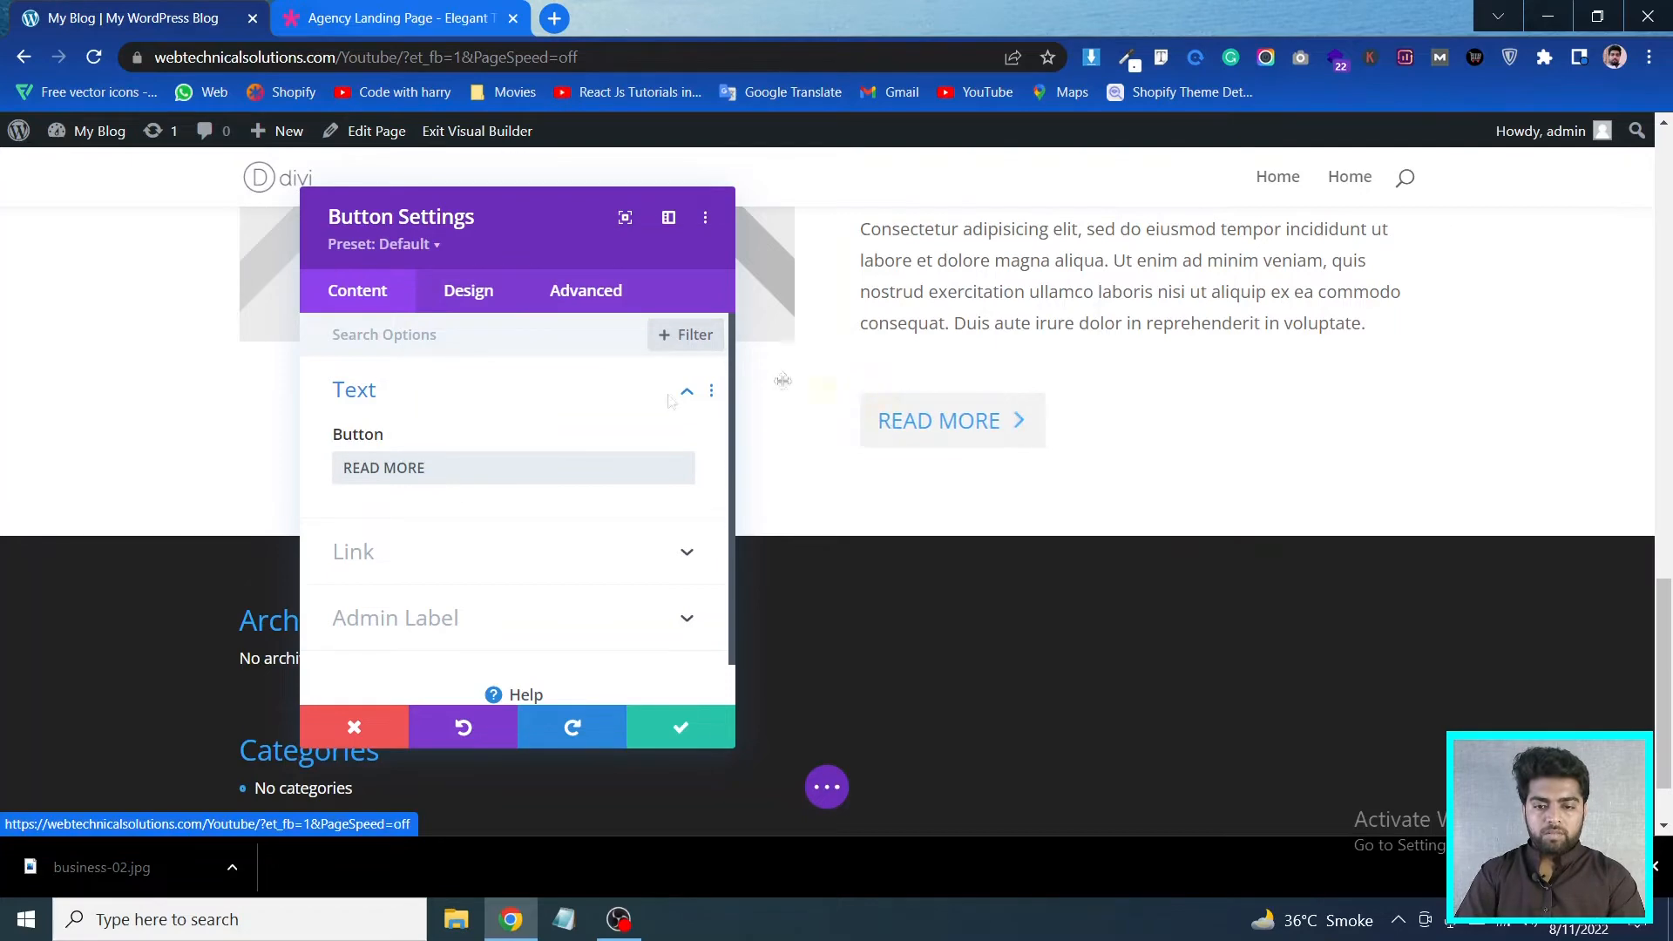
Enable custom styles for the READ MORE button in its design settings, checking the demo button's look
{"action": "left_click", "coordinate": [450, 300]}
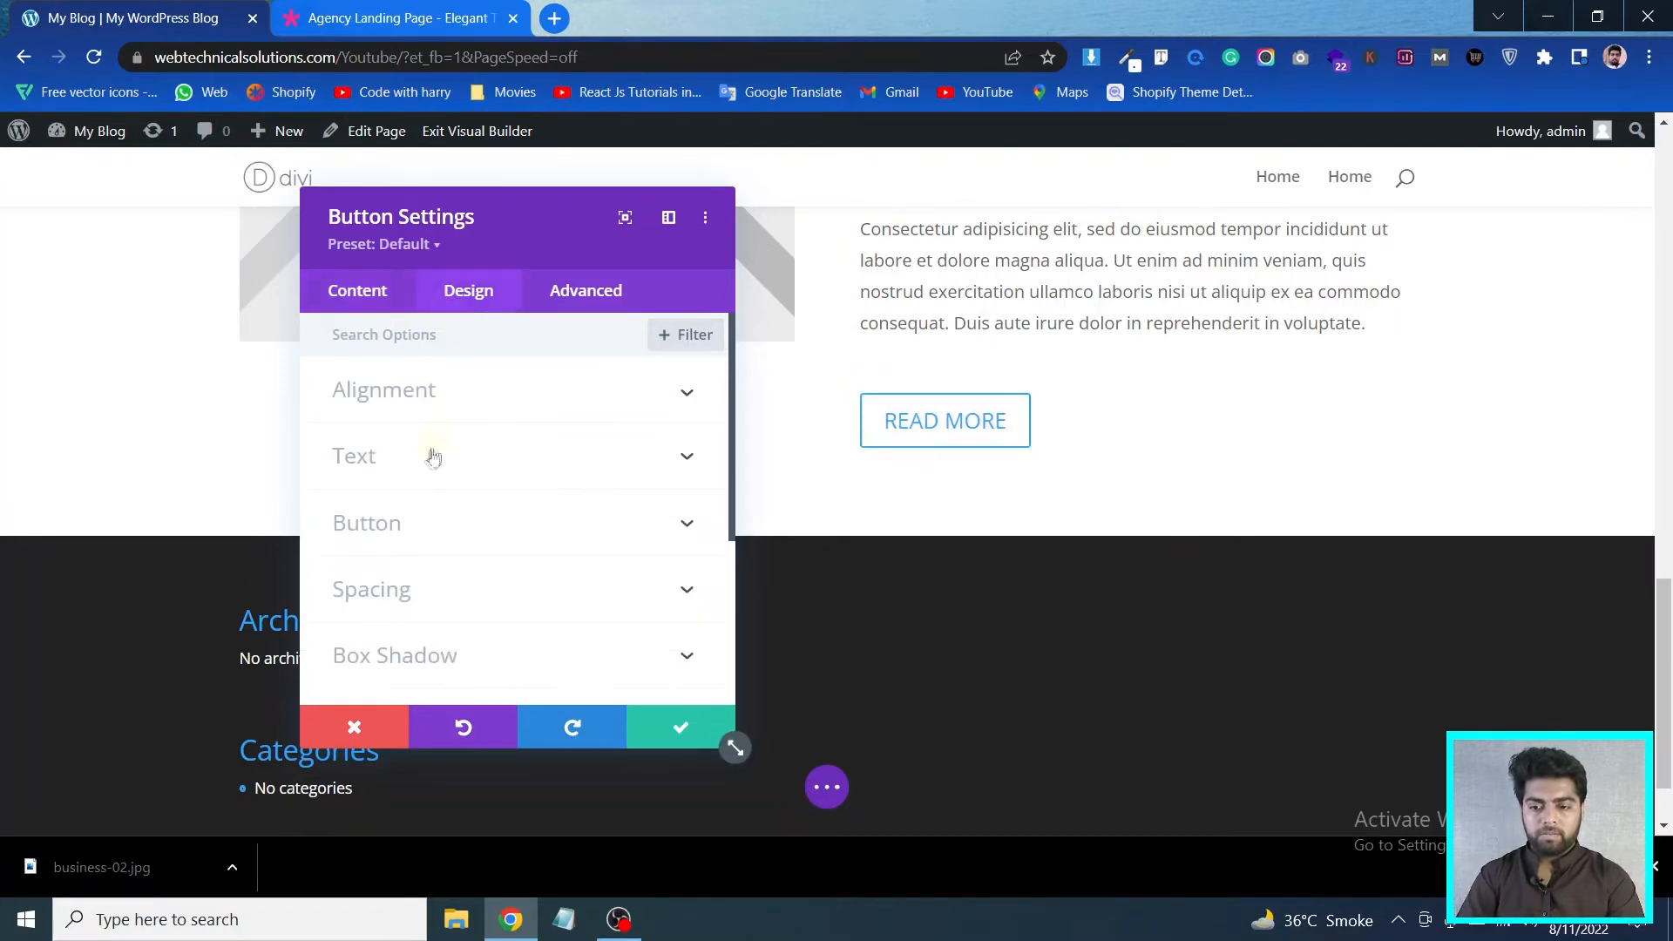
{"action": "left_click", "coordinate": [428, 519]}
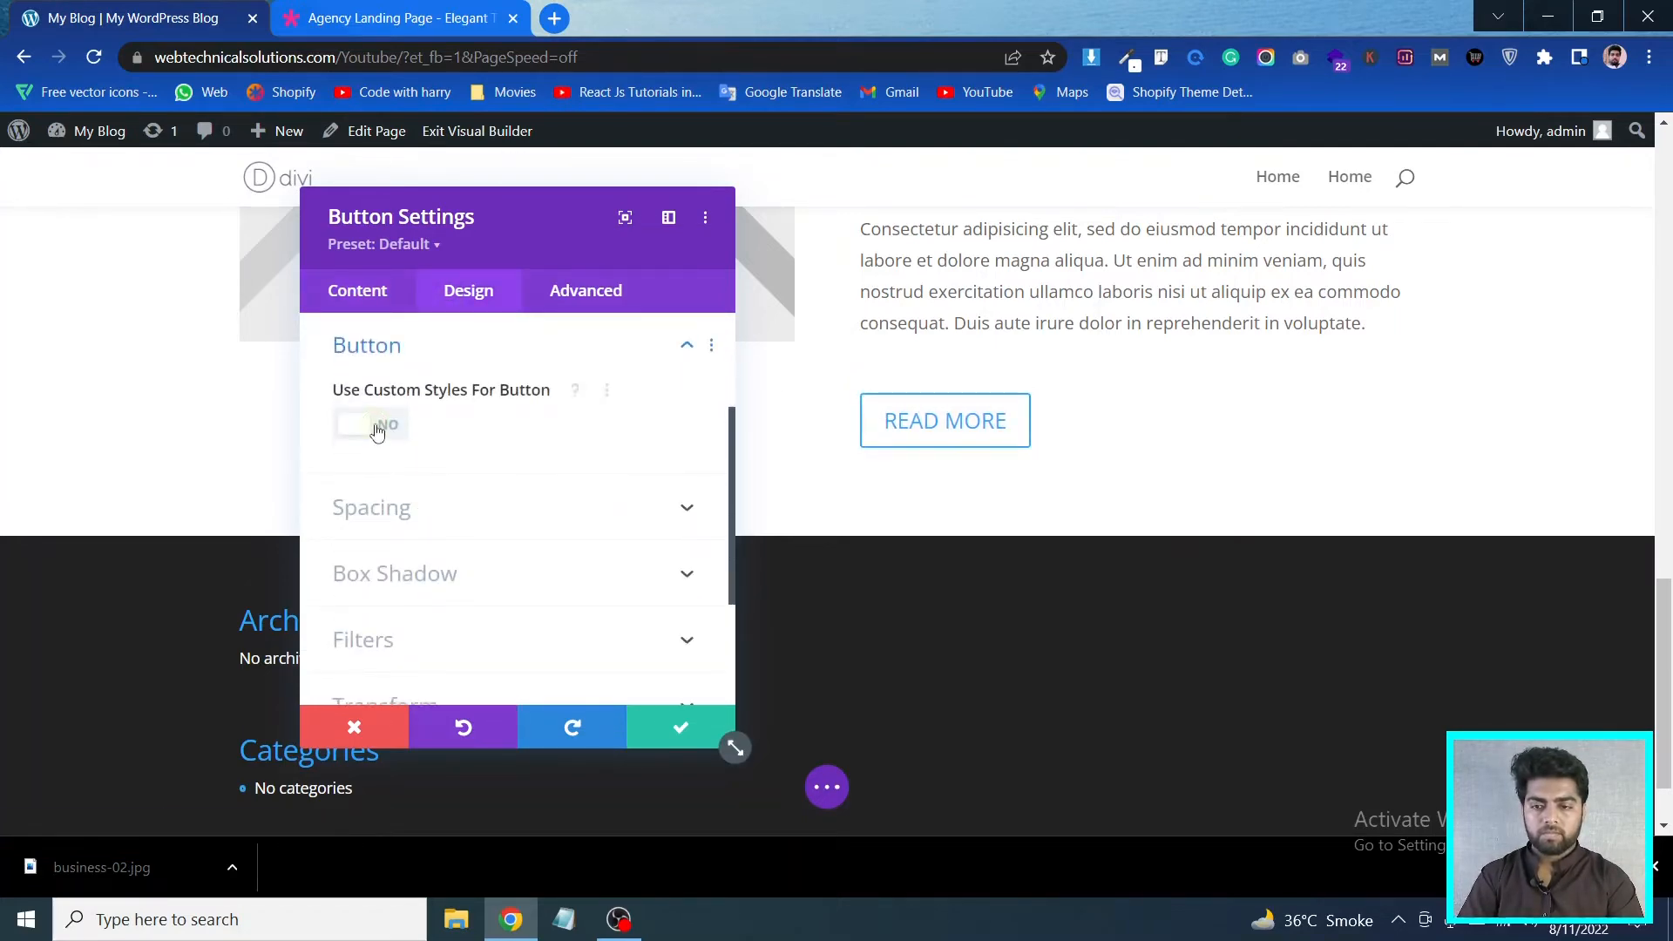
{"action": "left_click", "coordinate": [410, 10]}
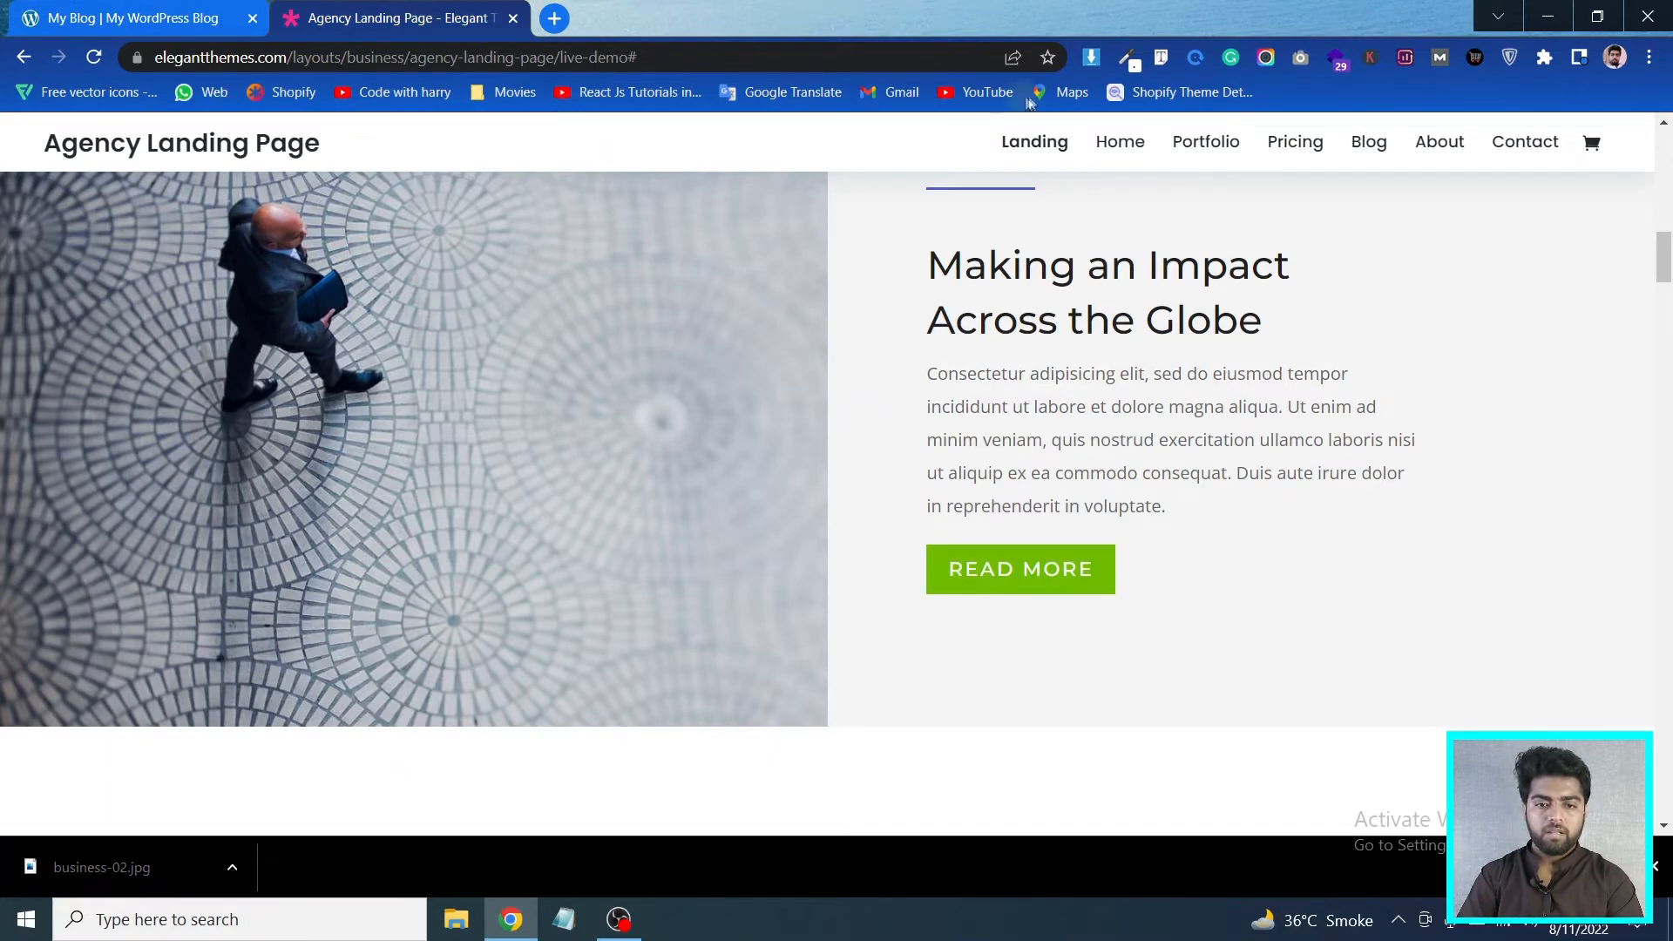
{"action": "left_click", "coordinate": [130, 13]}
{"action": "left_click", "coordinate": [369, 424]}
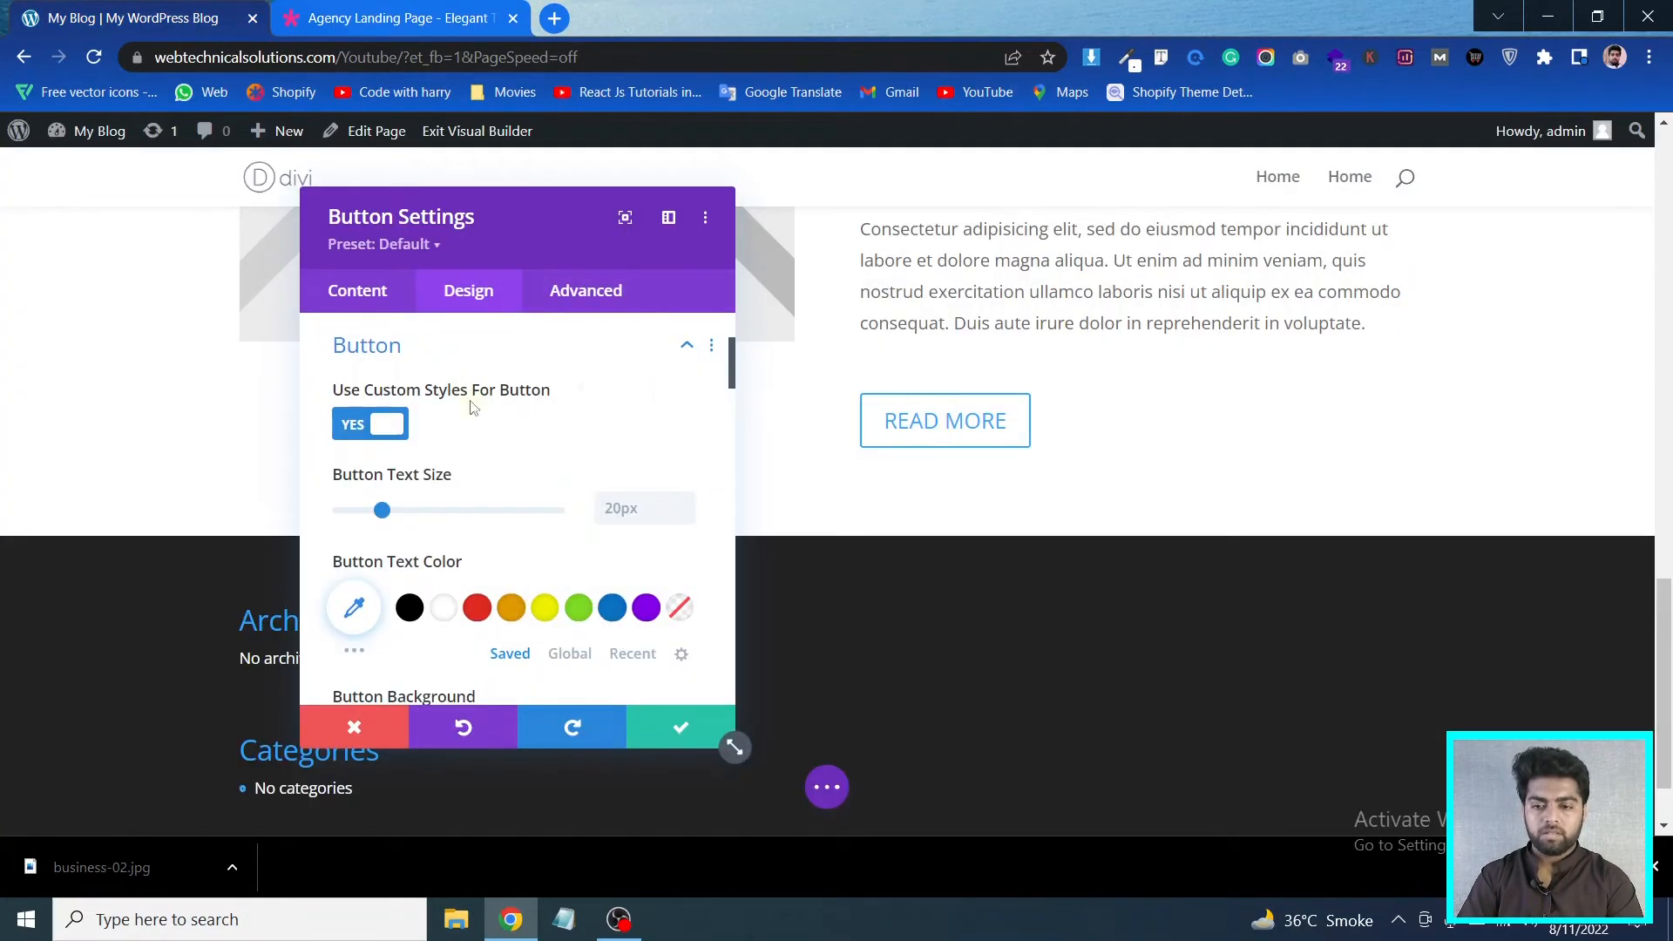
Give the READ MORE button white text and the sampled palette's green background, and save the button
{"action": "left_click", "coordinate": [442, 609]}
{"action": "scroll", "coordinate": [493, 551], "scroll_direction": "down", "scroll_amount": 4}
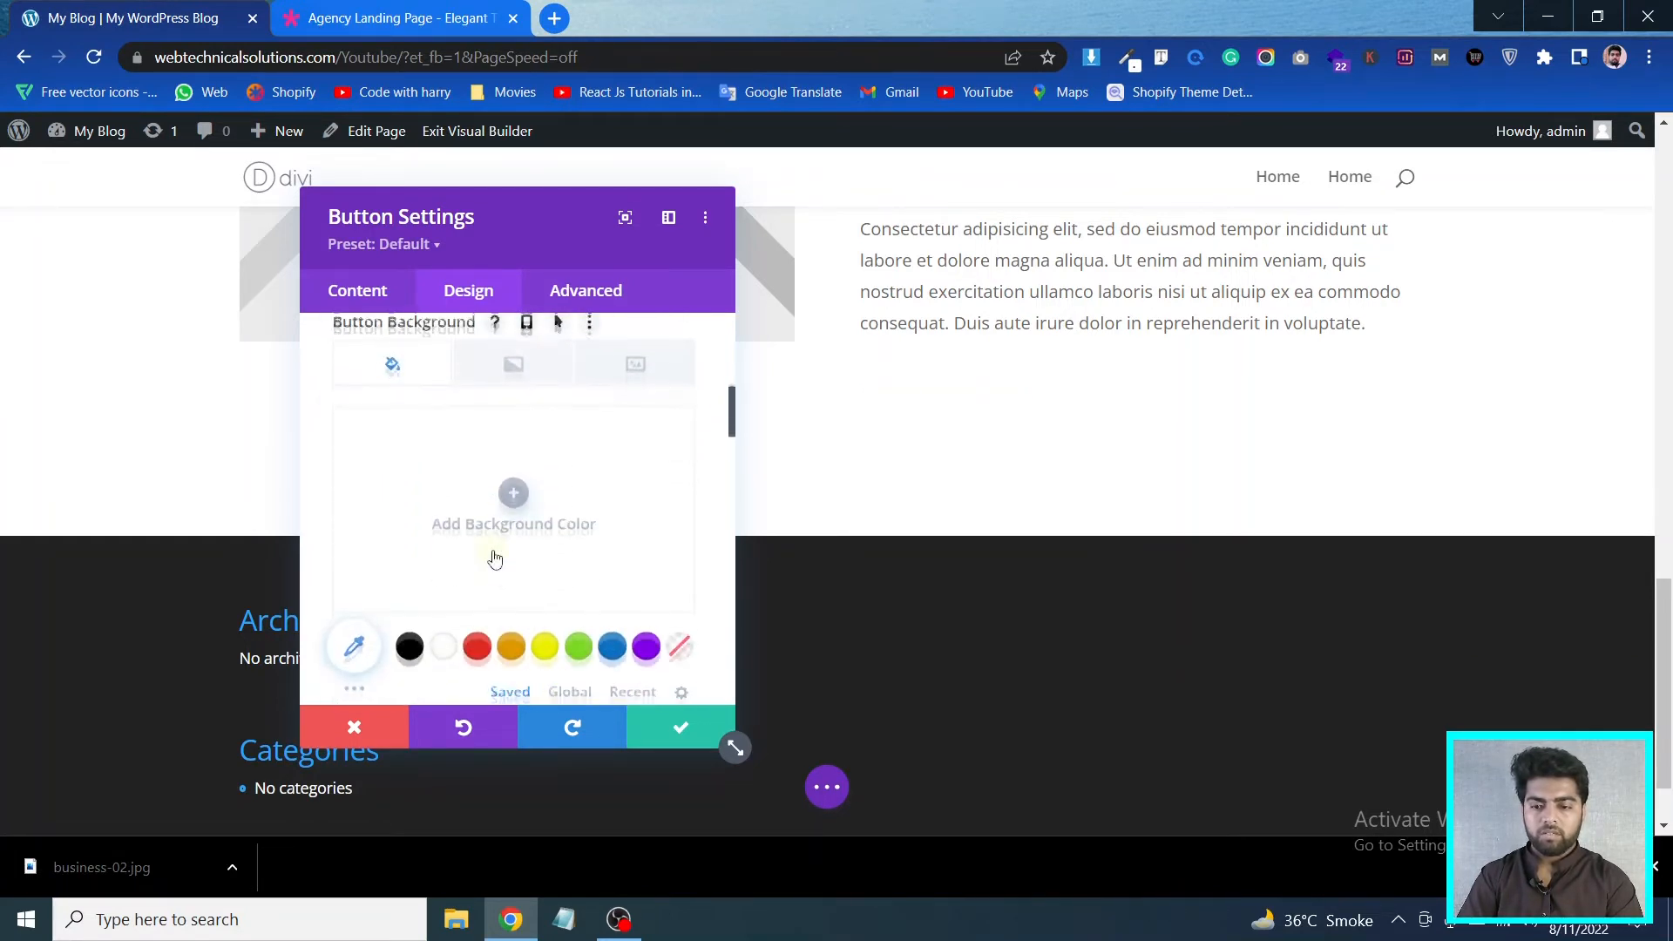
{"action": "left_click", "coordinate": [590, 578]}
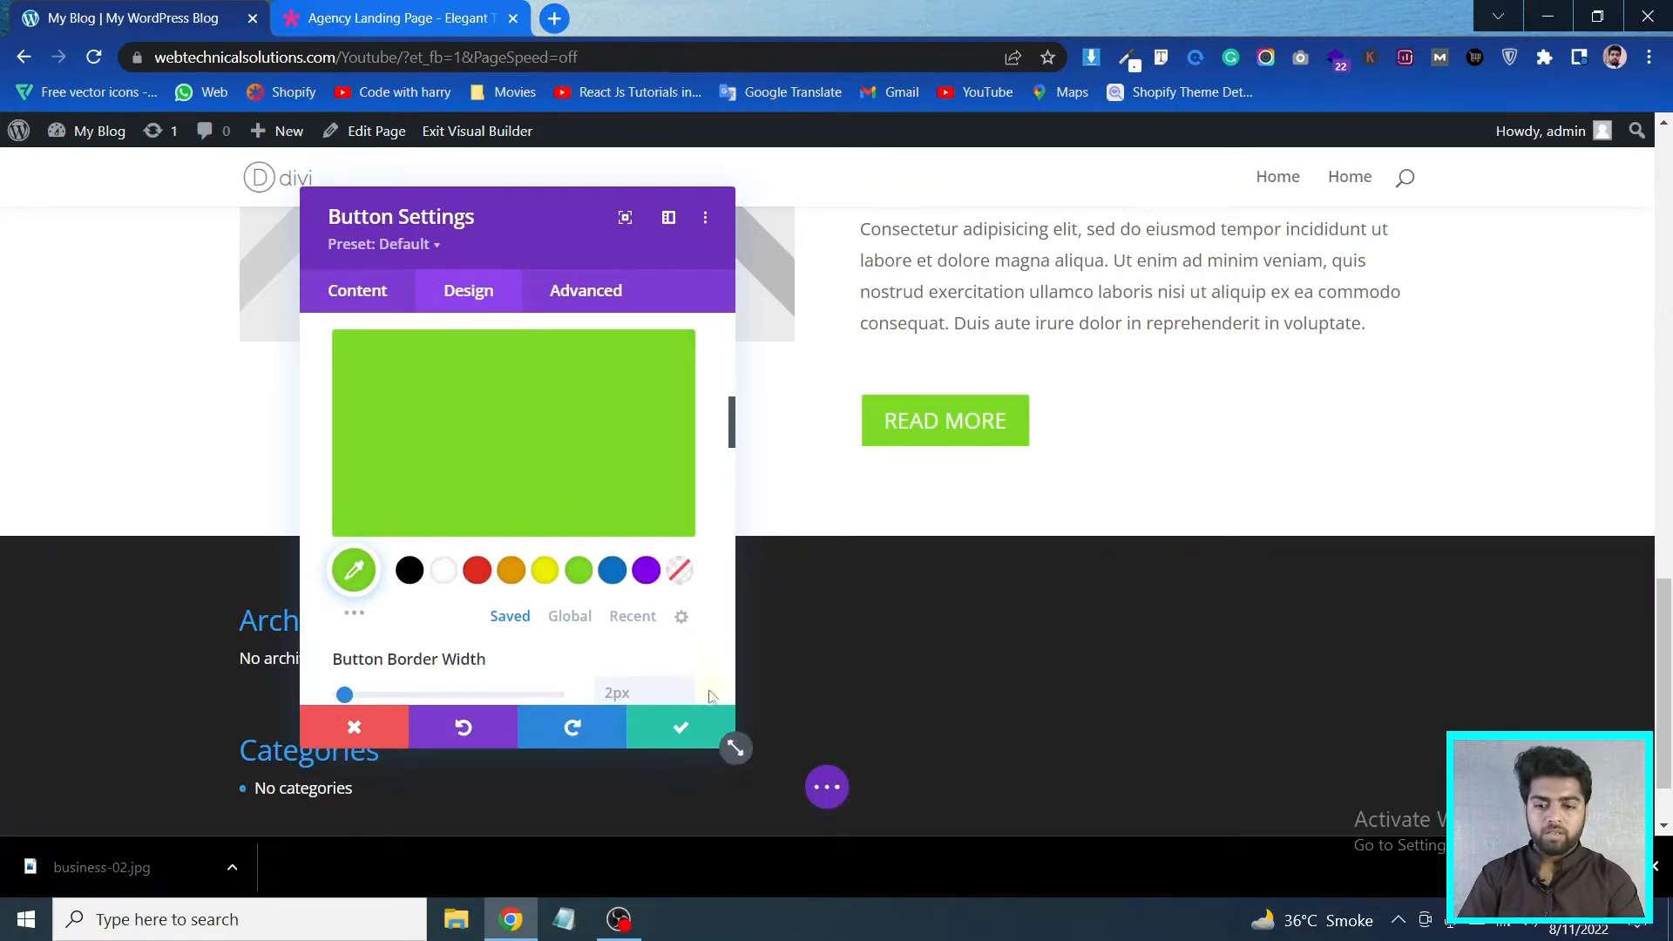
{"action": "left_click", "coordinate": [672, 740]}
Open the placeholder image's media chooser and upload business-02.jpg to the media library
{"action": "scroll", "coordinate": [673, 740], "scroll_direction": "up", "scroll_amount": 3}
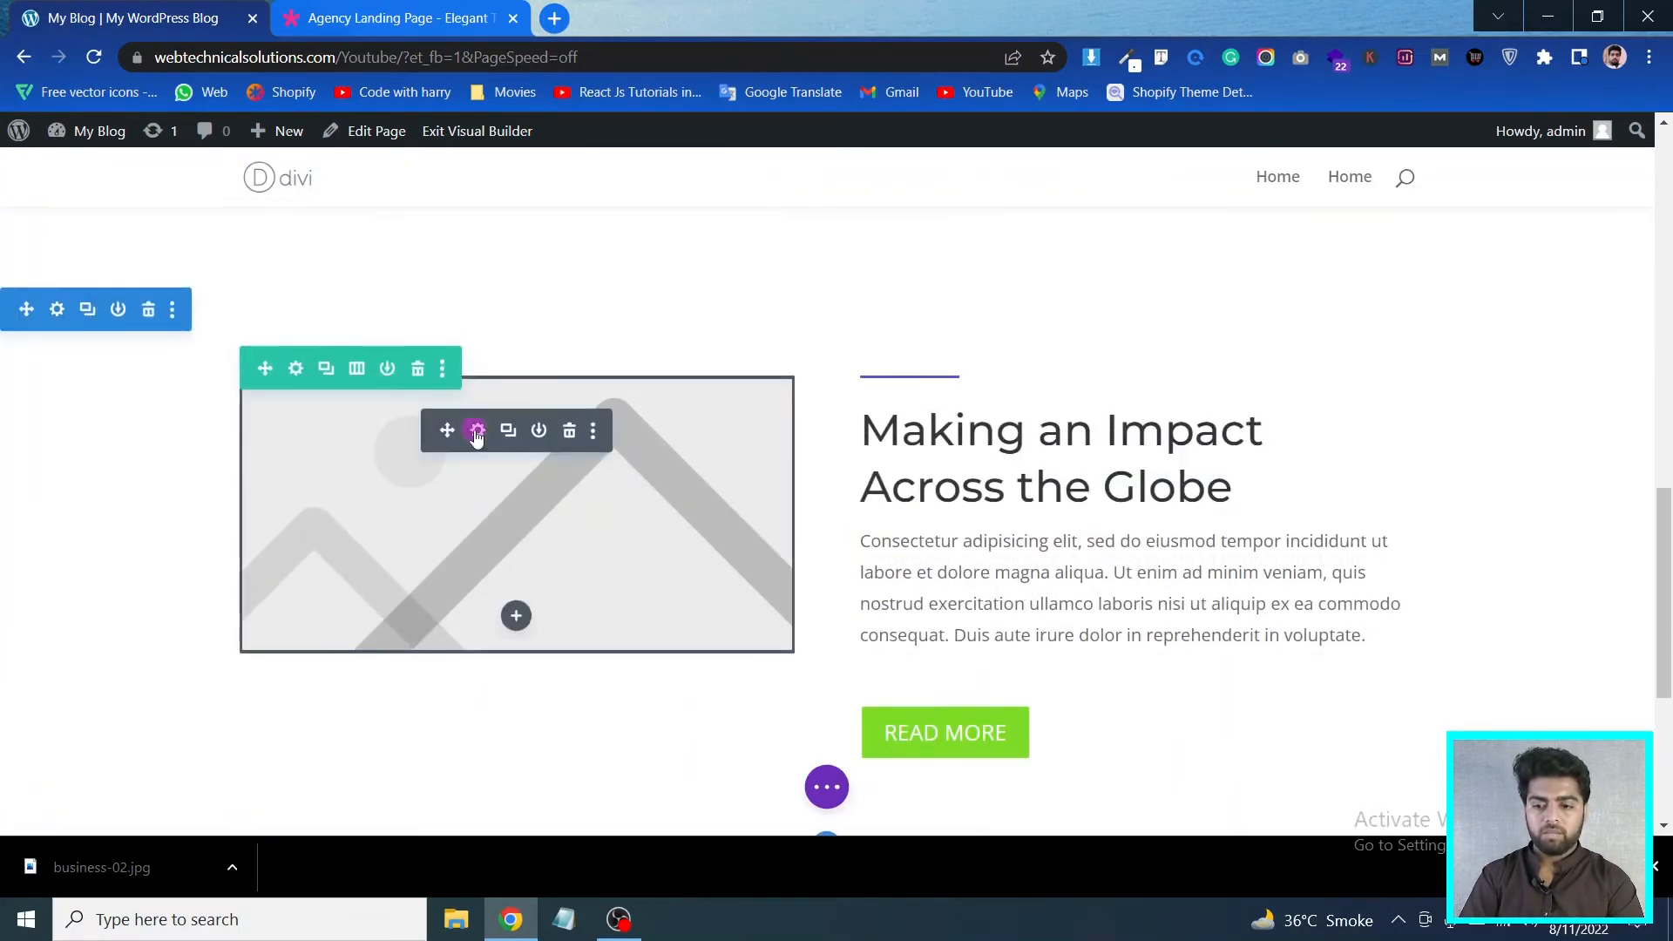
{"action": "left_click", "coordinate": [477, 430]}
{"action": "left_click", "coordinate": [517, 499]}
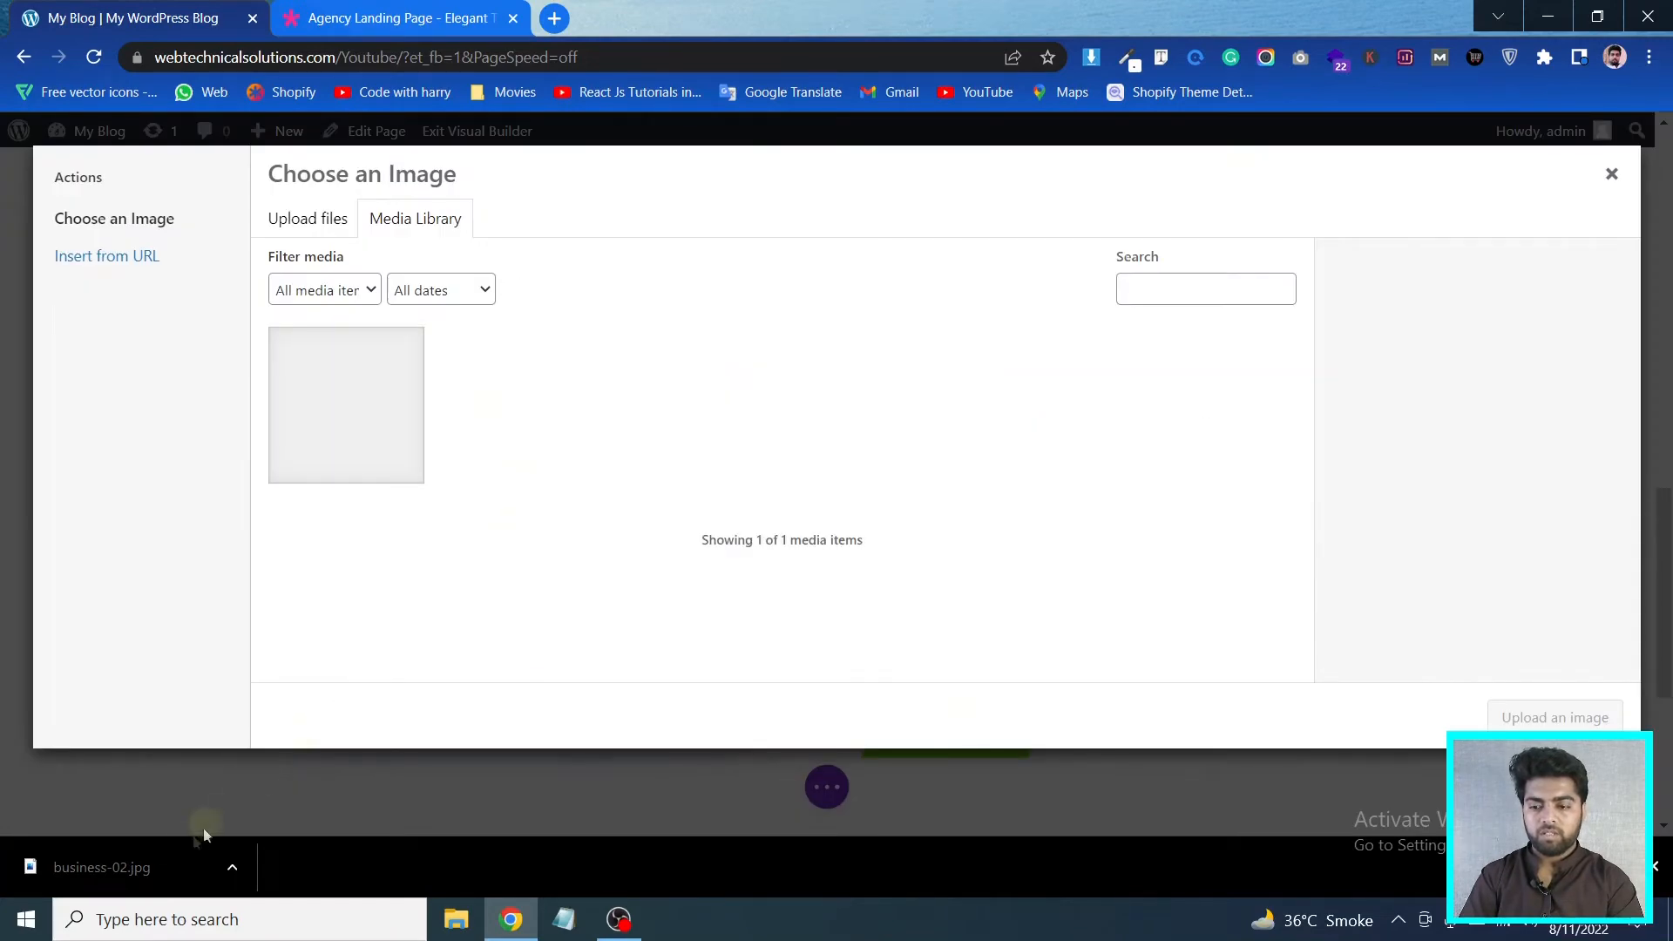
{"action": "left_click_drag", "start_coordinate": [131, 866], "coordinate": [662, 517]}
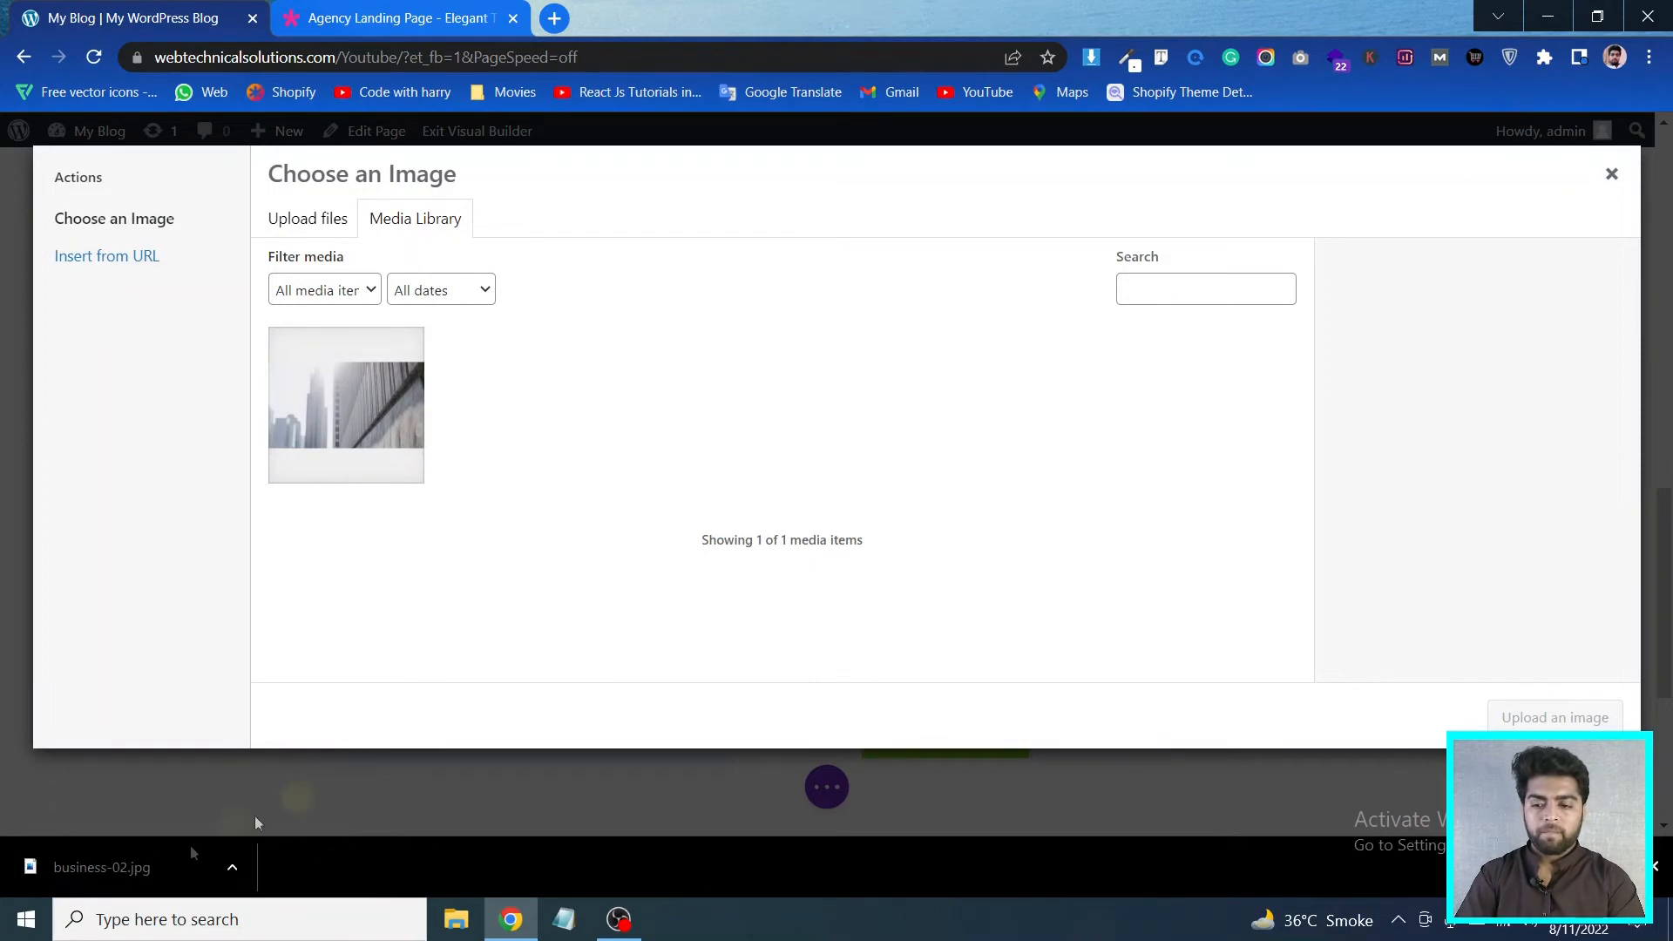
{"action": "left_click_drag", "start_coordinate": [112, 867], "coordinate": [800, 473]}
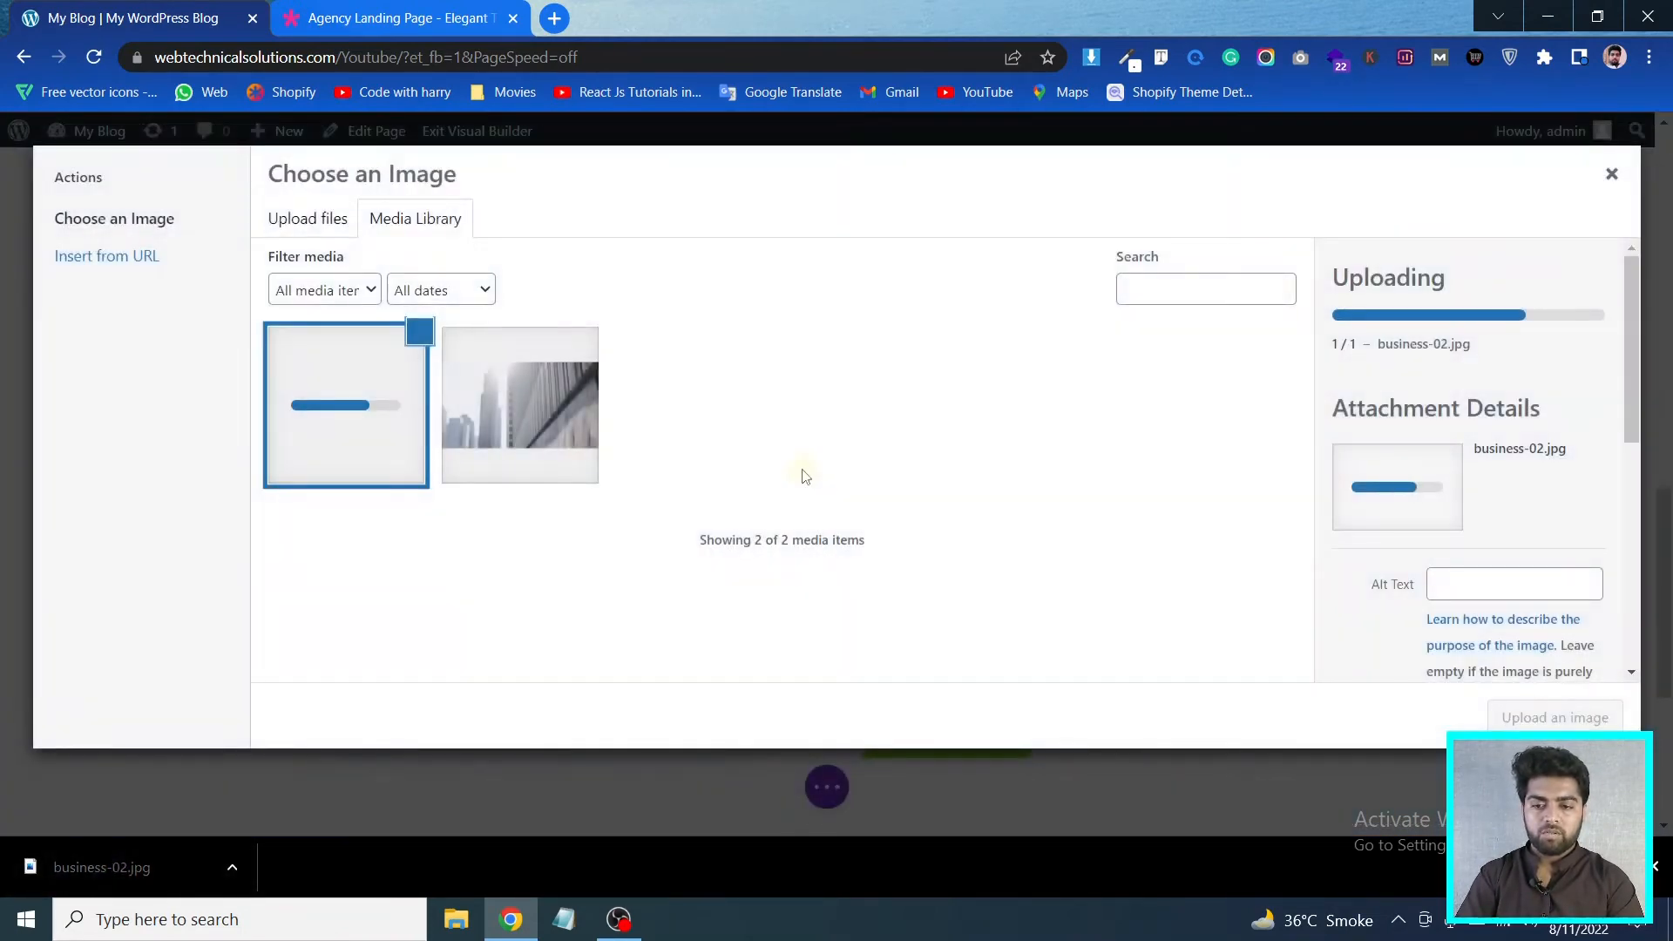
{"action": "left_click", "coordinate": [287, 218]}
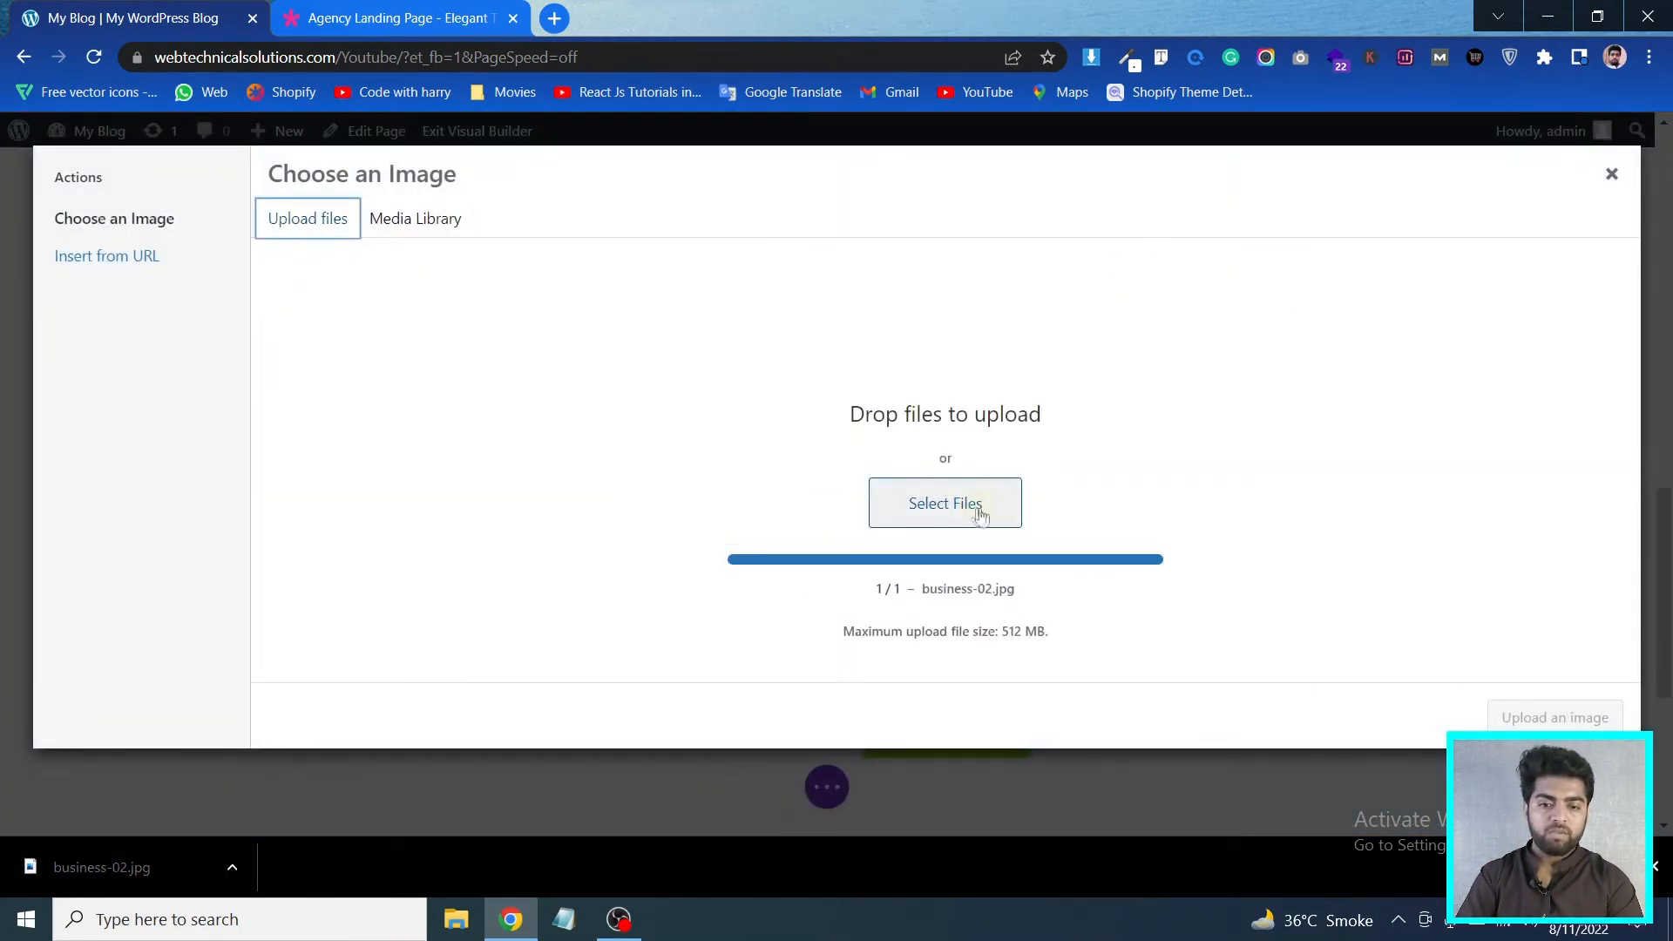
{"action": "left_click", "coordinate": [961, 512]}
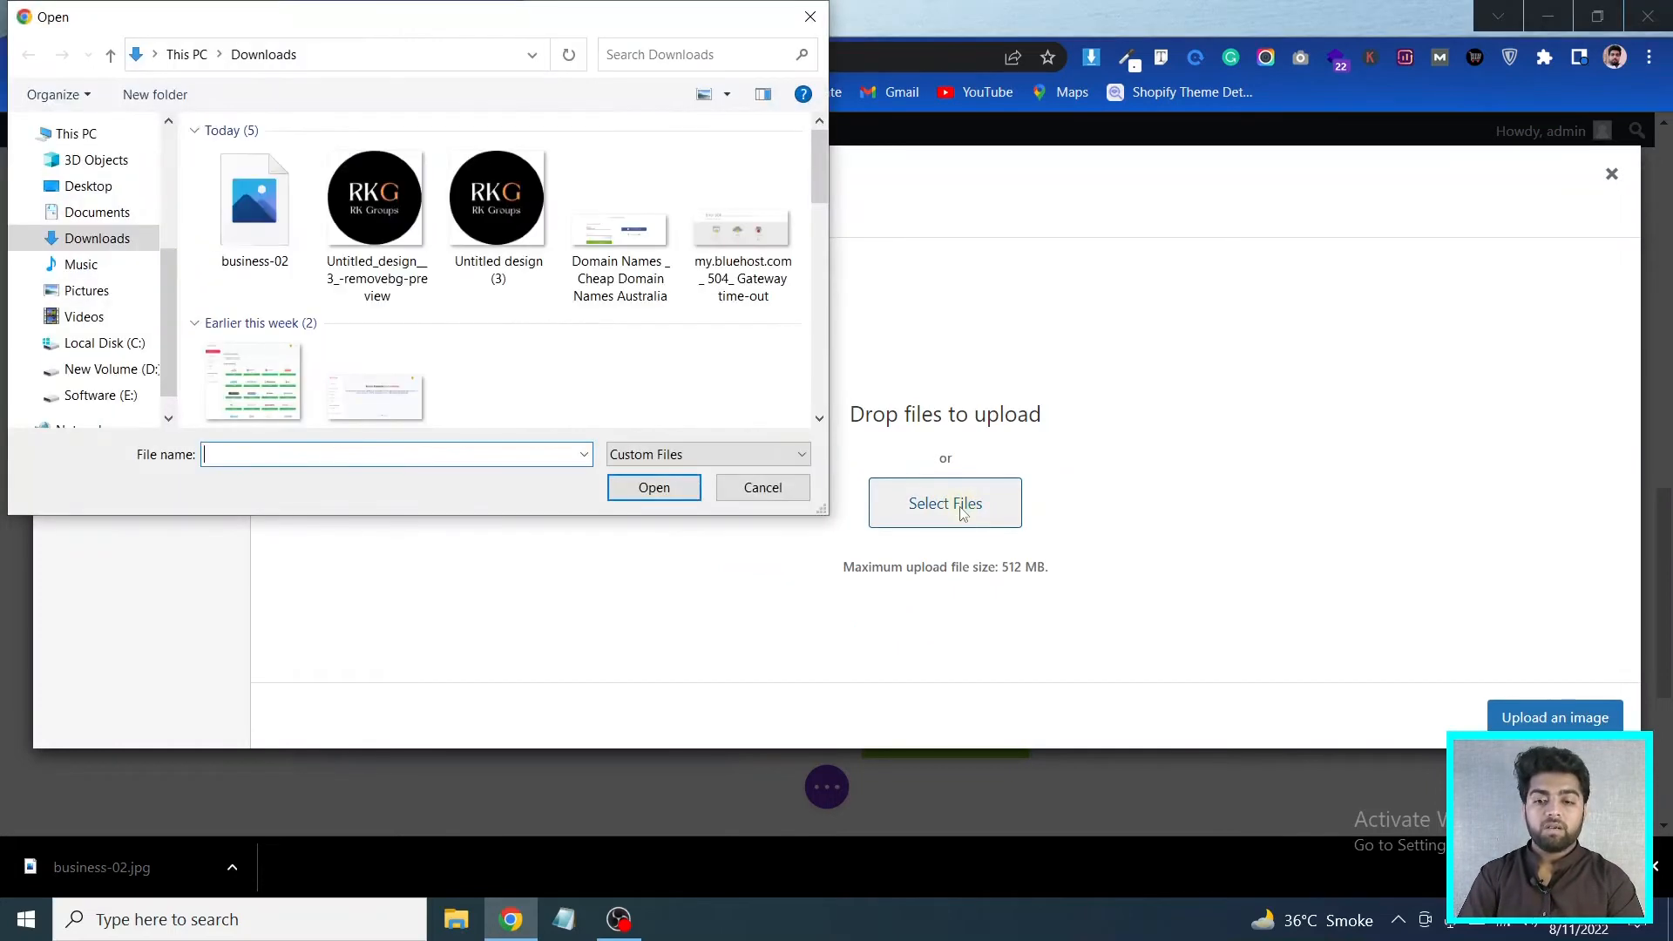
{"action": "left_click", "coordinate": [279, 218]}
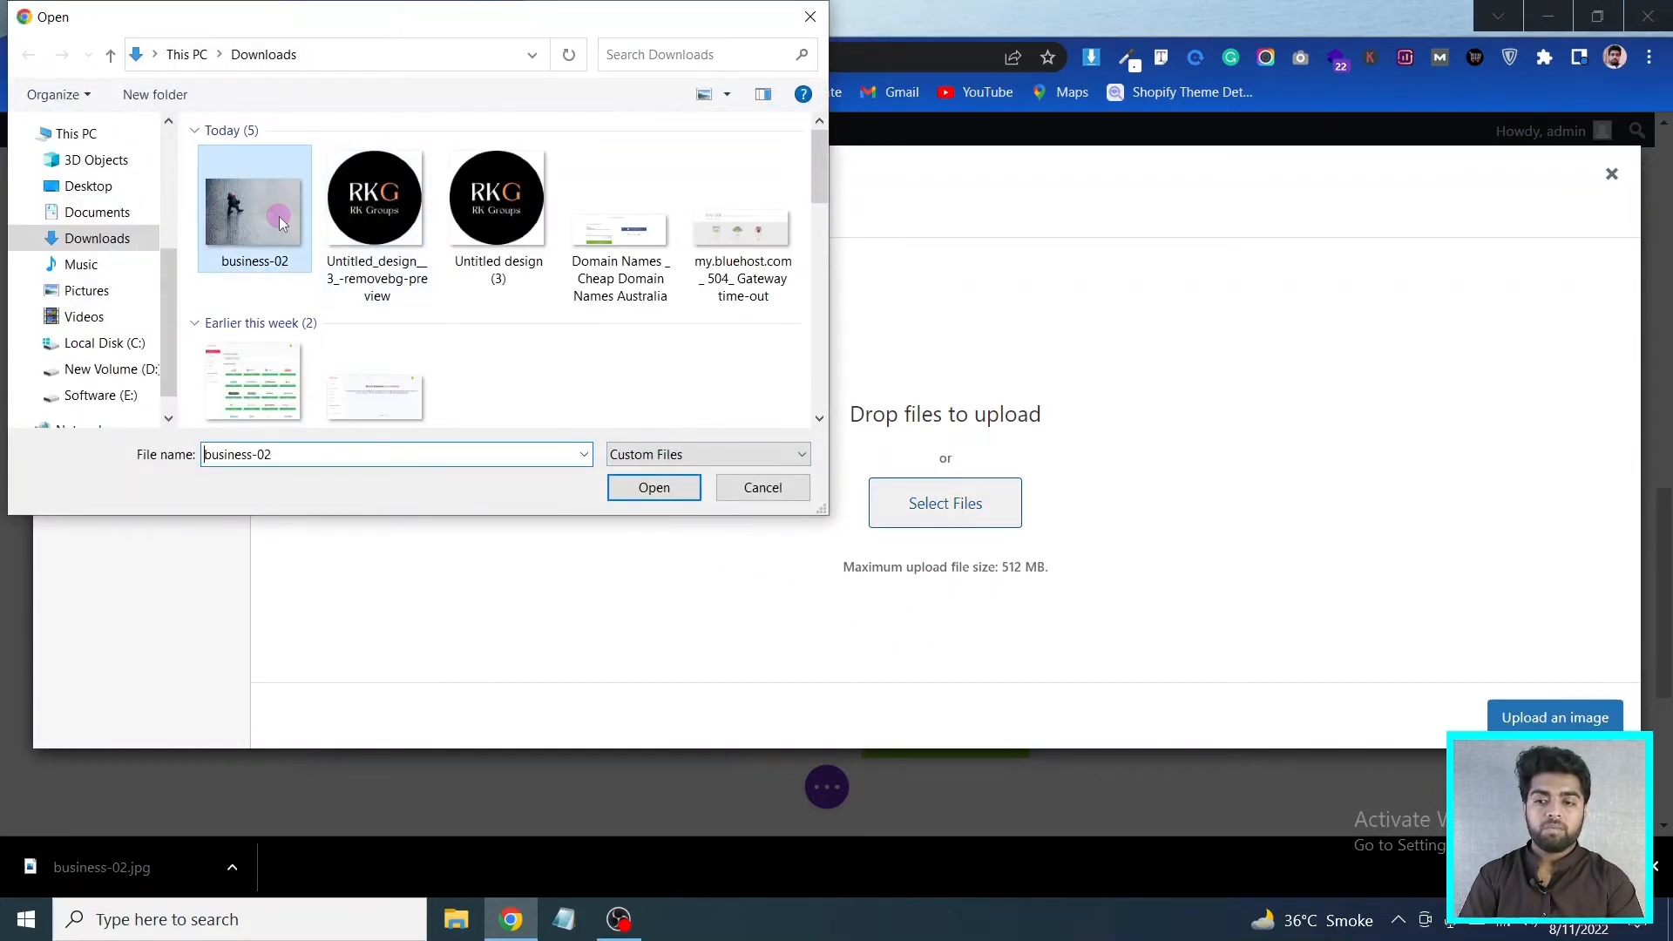
{"action": "left_click", "coordinate": [763, 487]}
Use business-02.jpg from the media library as the module's image and save the image module
{"action": "left_click", "coordinate": [410, 222]}
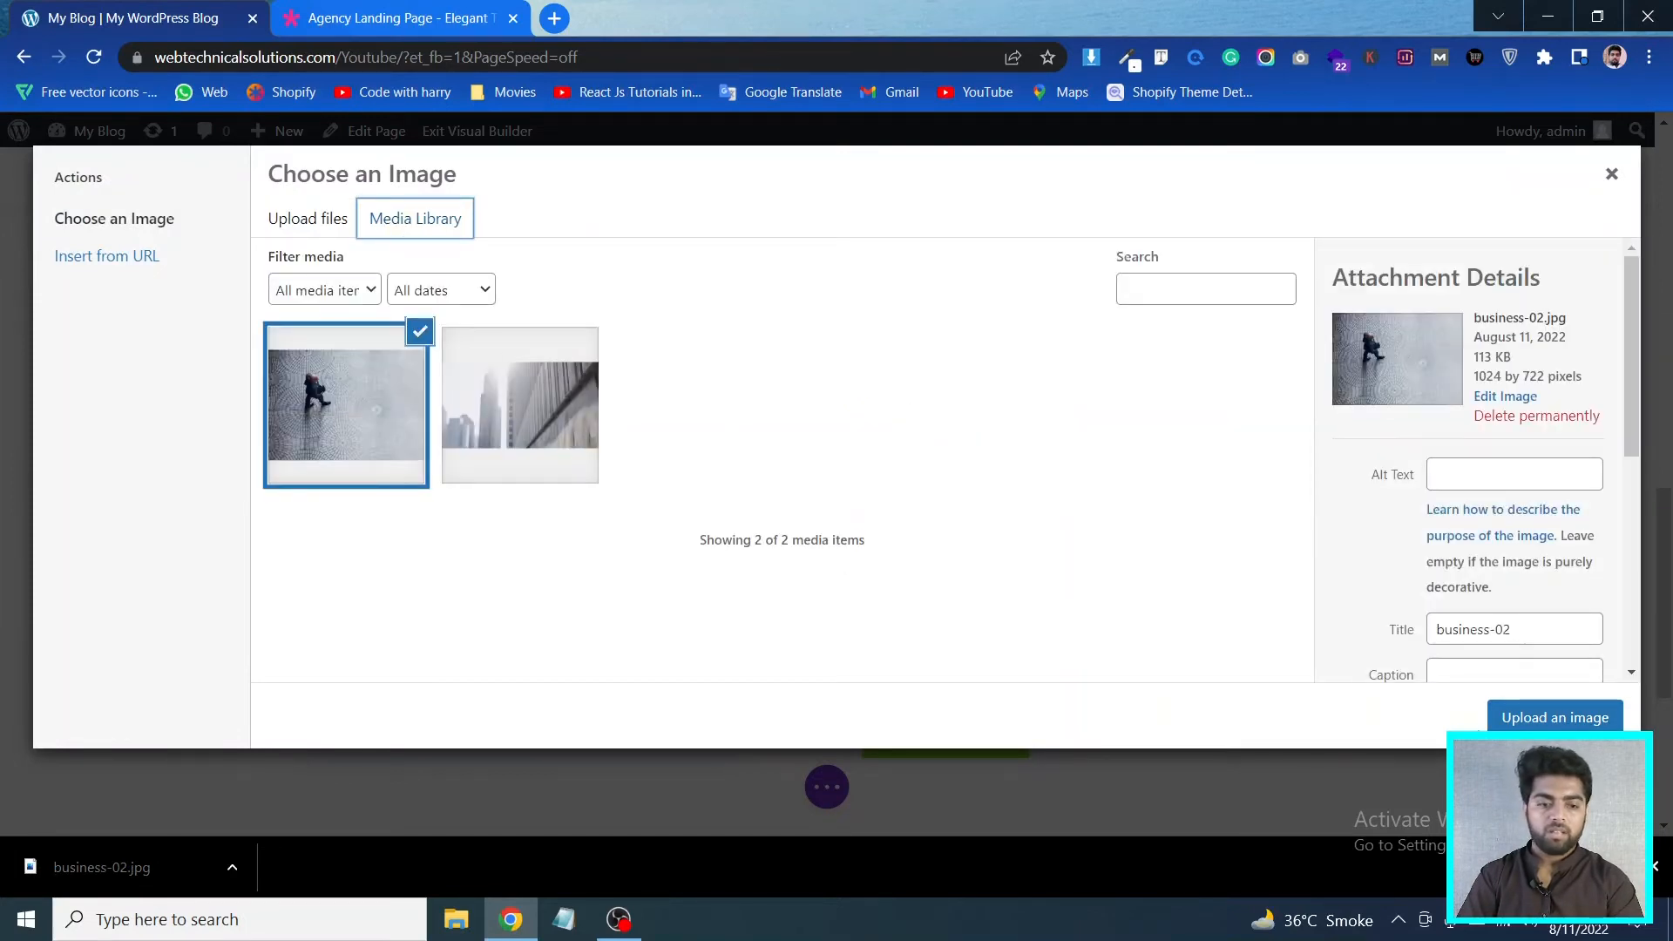
{"action": "left_click", "coordinate": [1517, 723]}
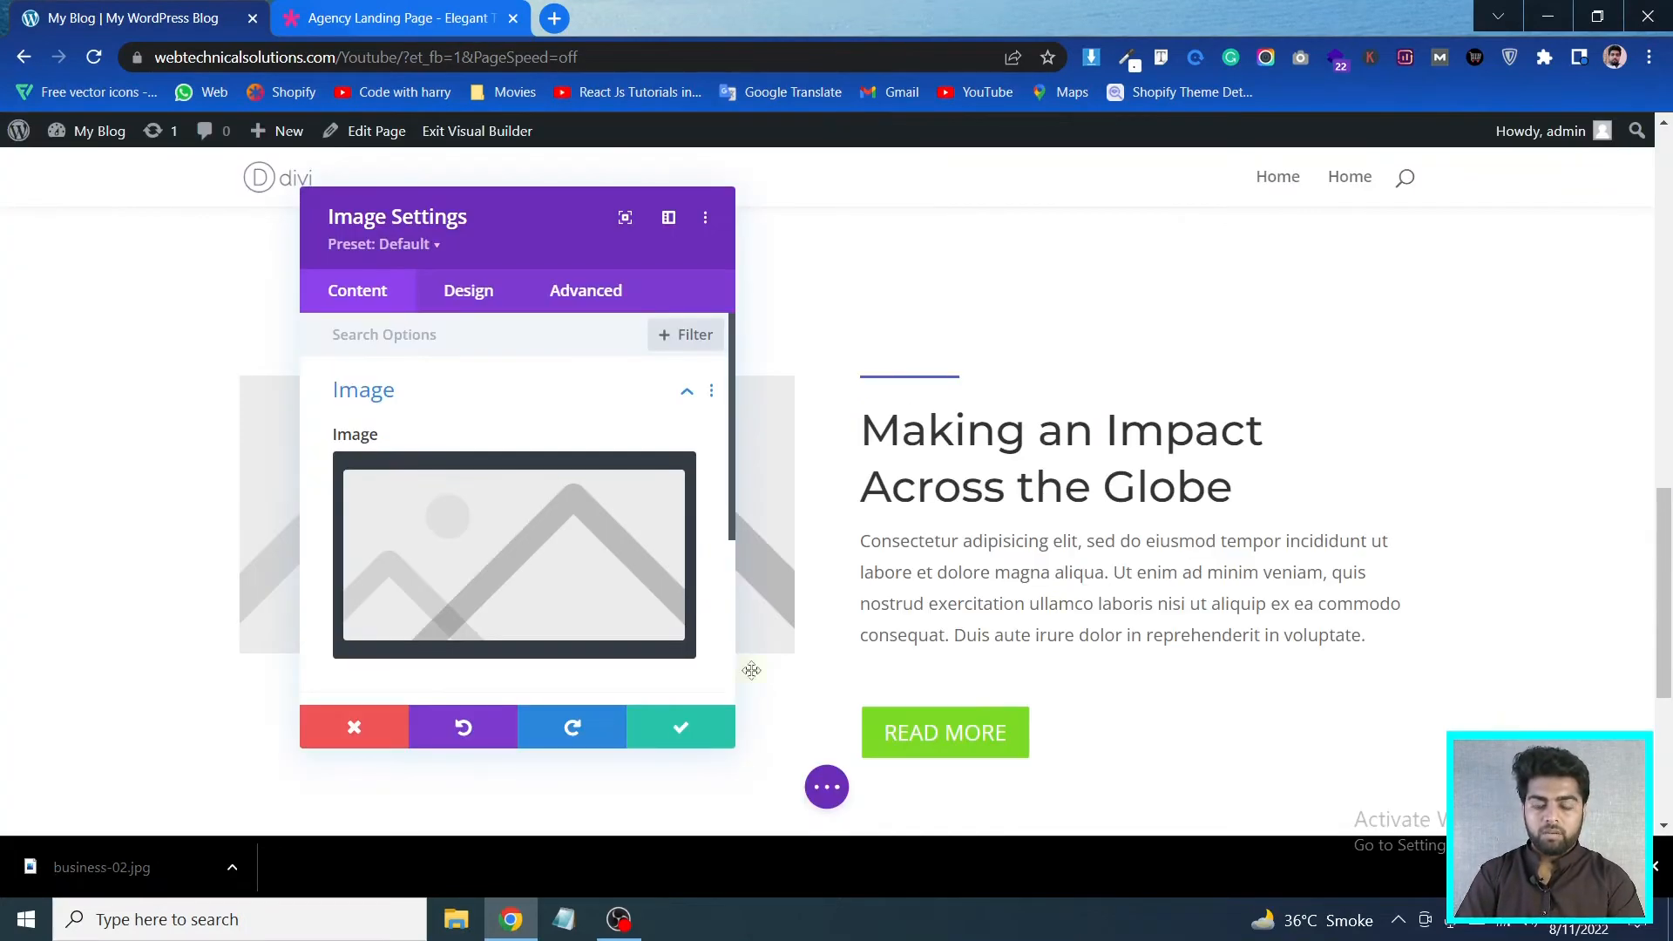
{"action": "left_click", "coordinate": [676, 732]}
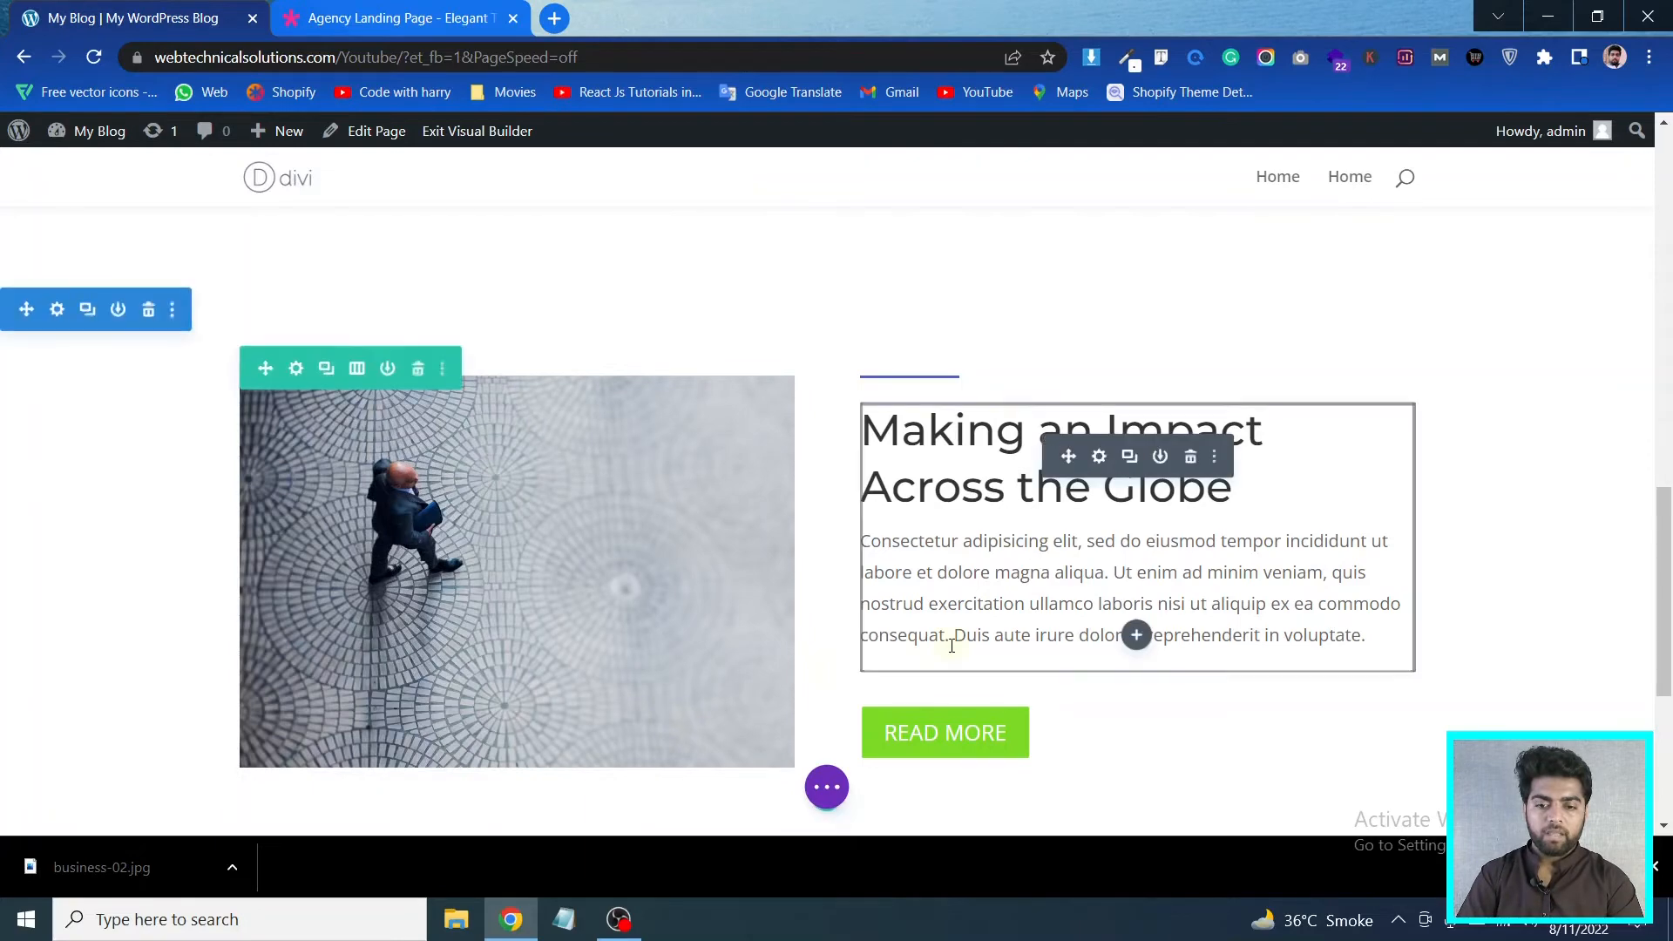
Open the image-and-text row's settings and sample the demo section's light grey background with the page color picker
{"action": "scroll", "coordinate": [949, 645], "scroll_direction": "down", "scroll_amount": 3}
{"action": "scroll", "coordinate": [949, 649], "scroll_direction": "up", "scroll_amount": 1}
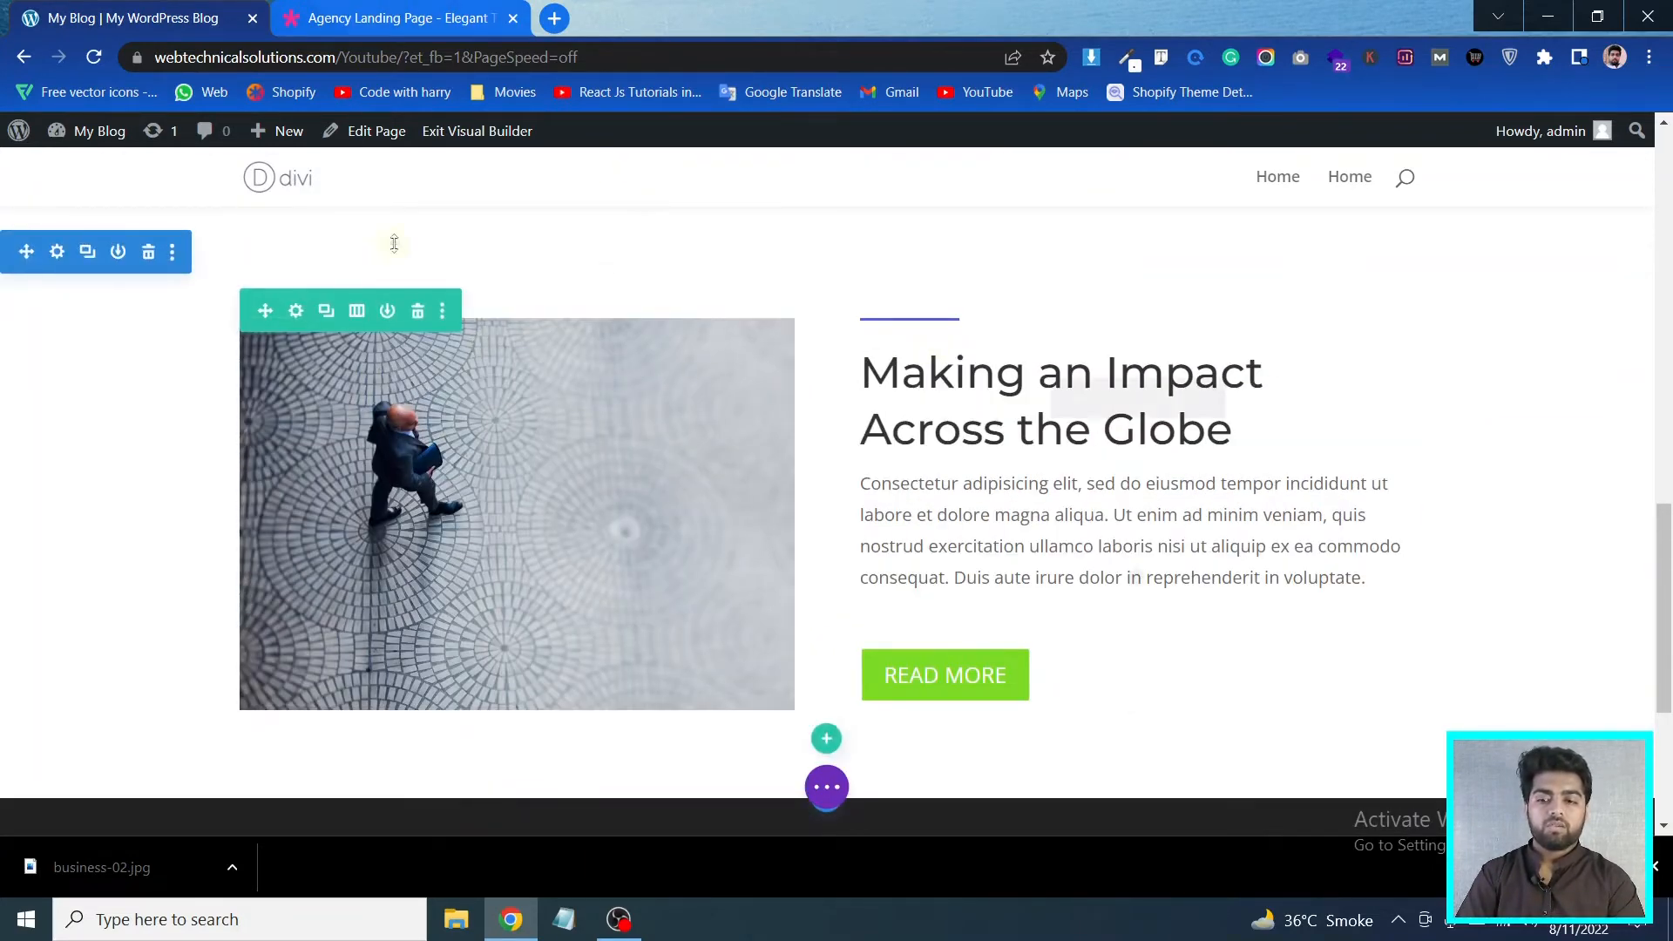
{"action": "left_click", "coordinate": [296, 312]}
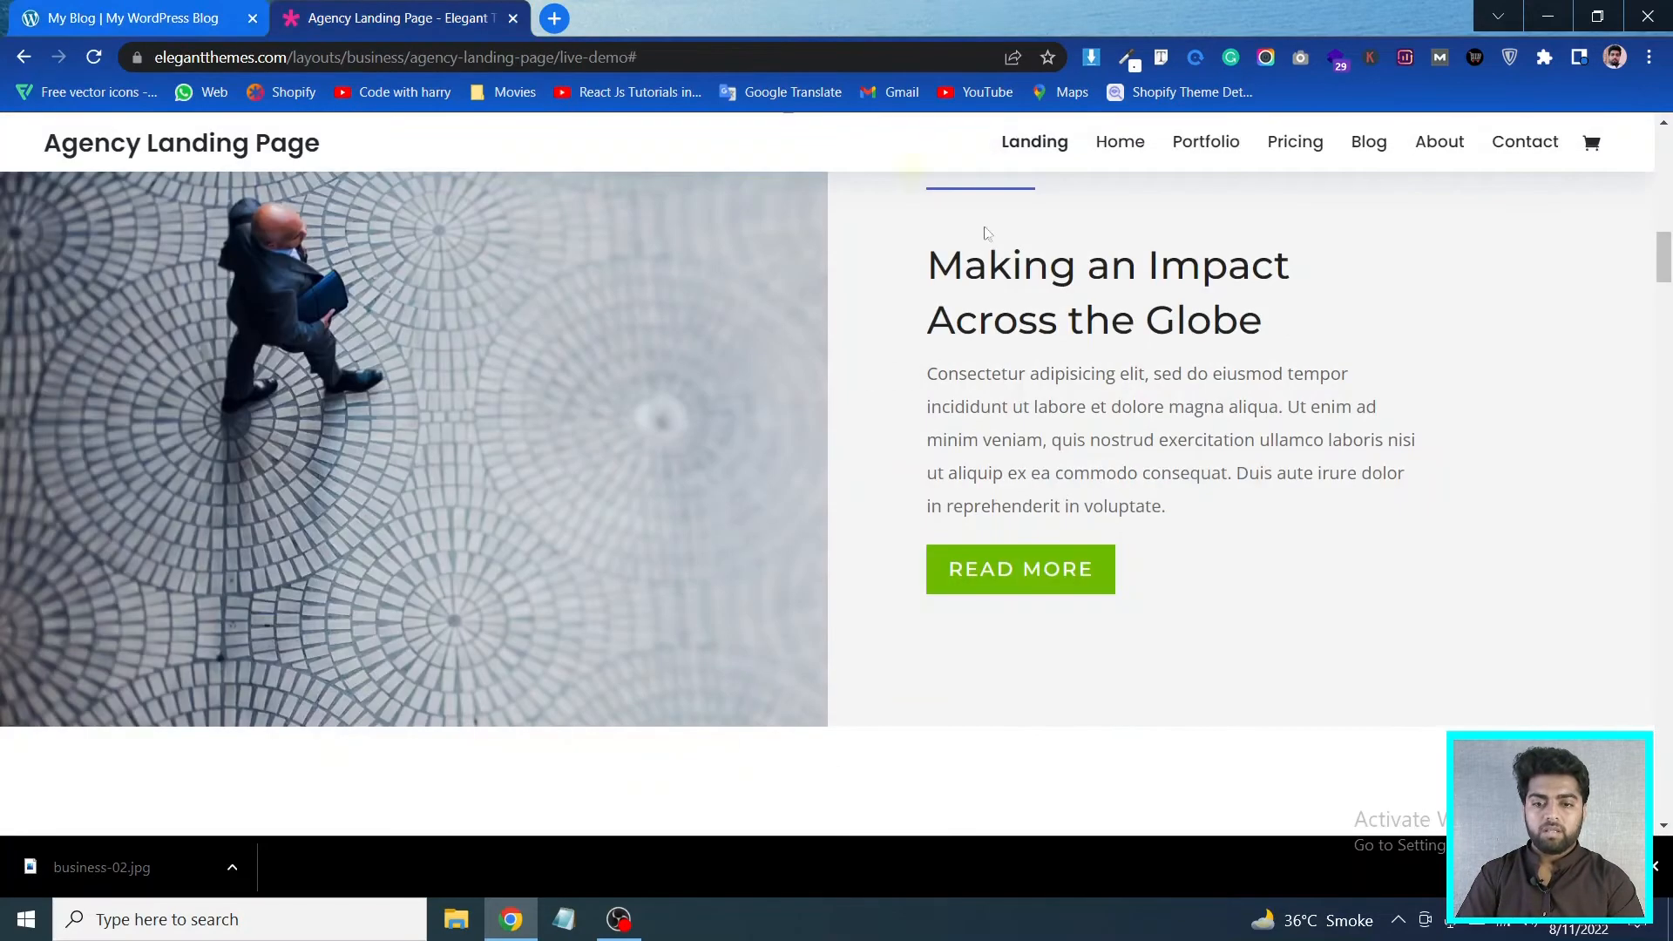
{"action": "left_click", "coordinate": [1129, 58]}
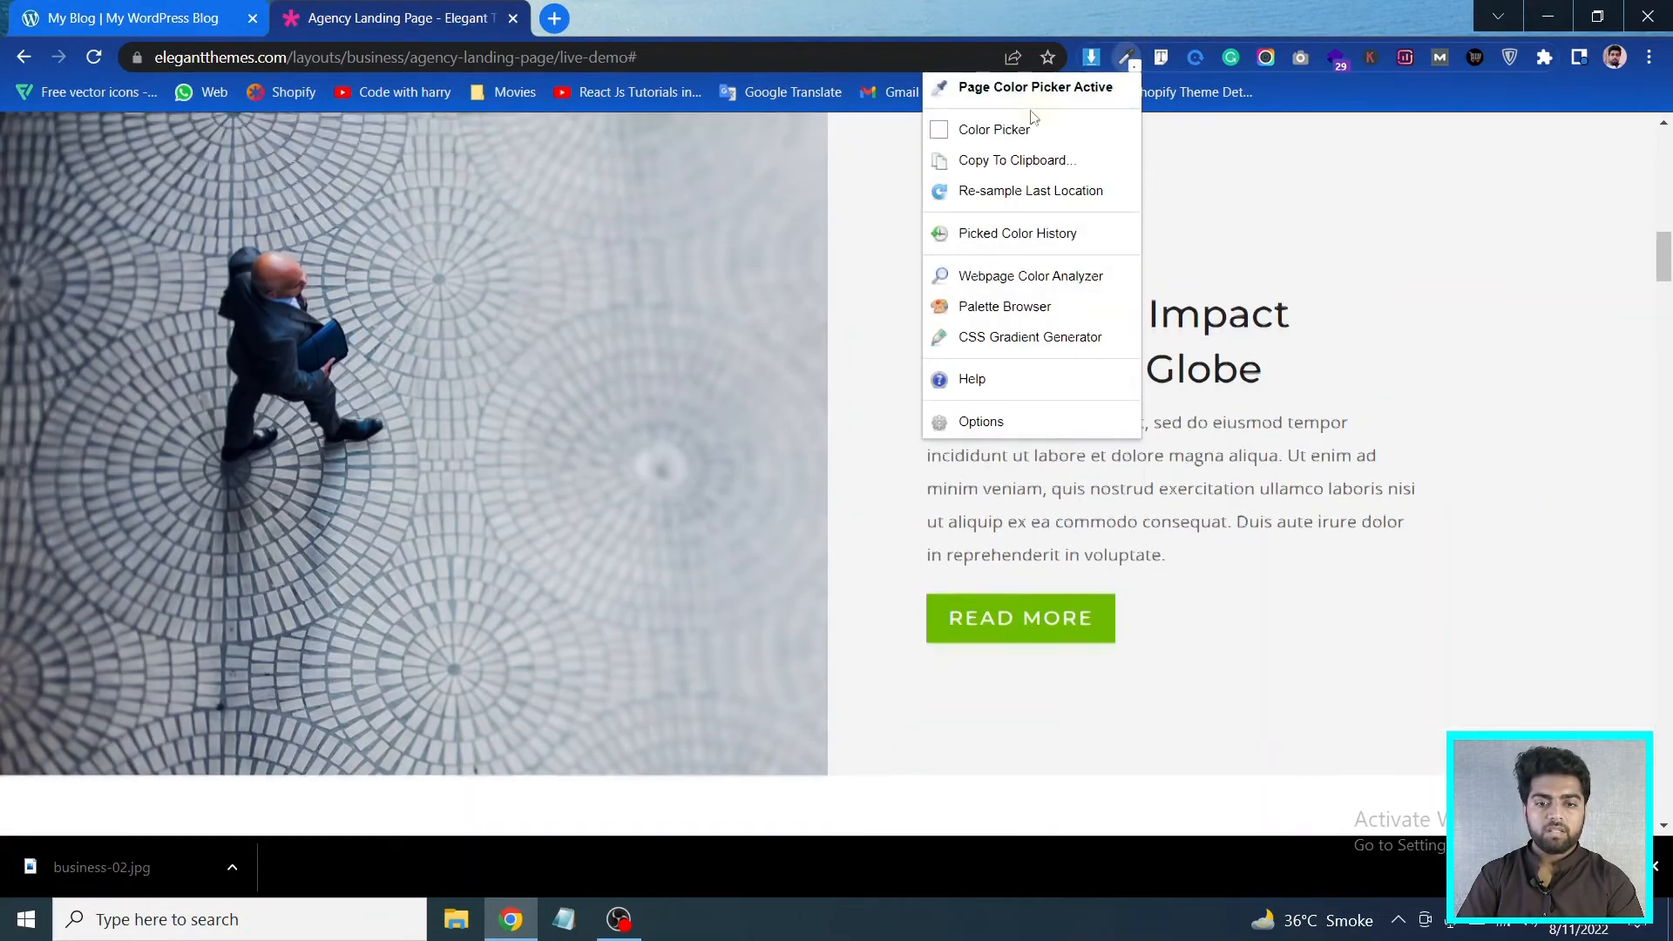
{"action": "left_click", "coordinate": [1002, 80]}
{"action": "left_click", "coordinate": [1610, 361]}
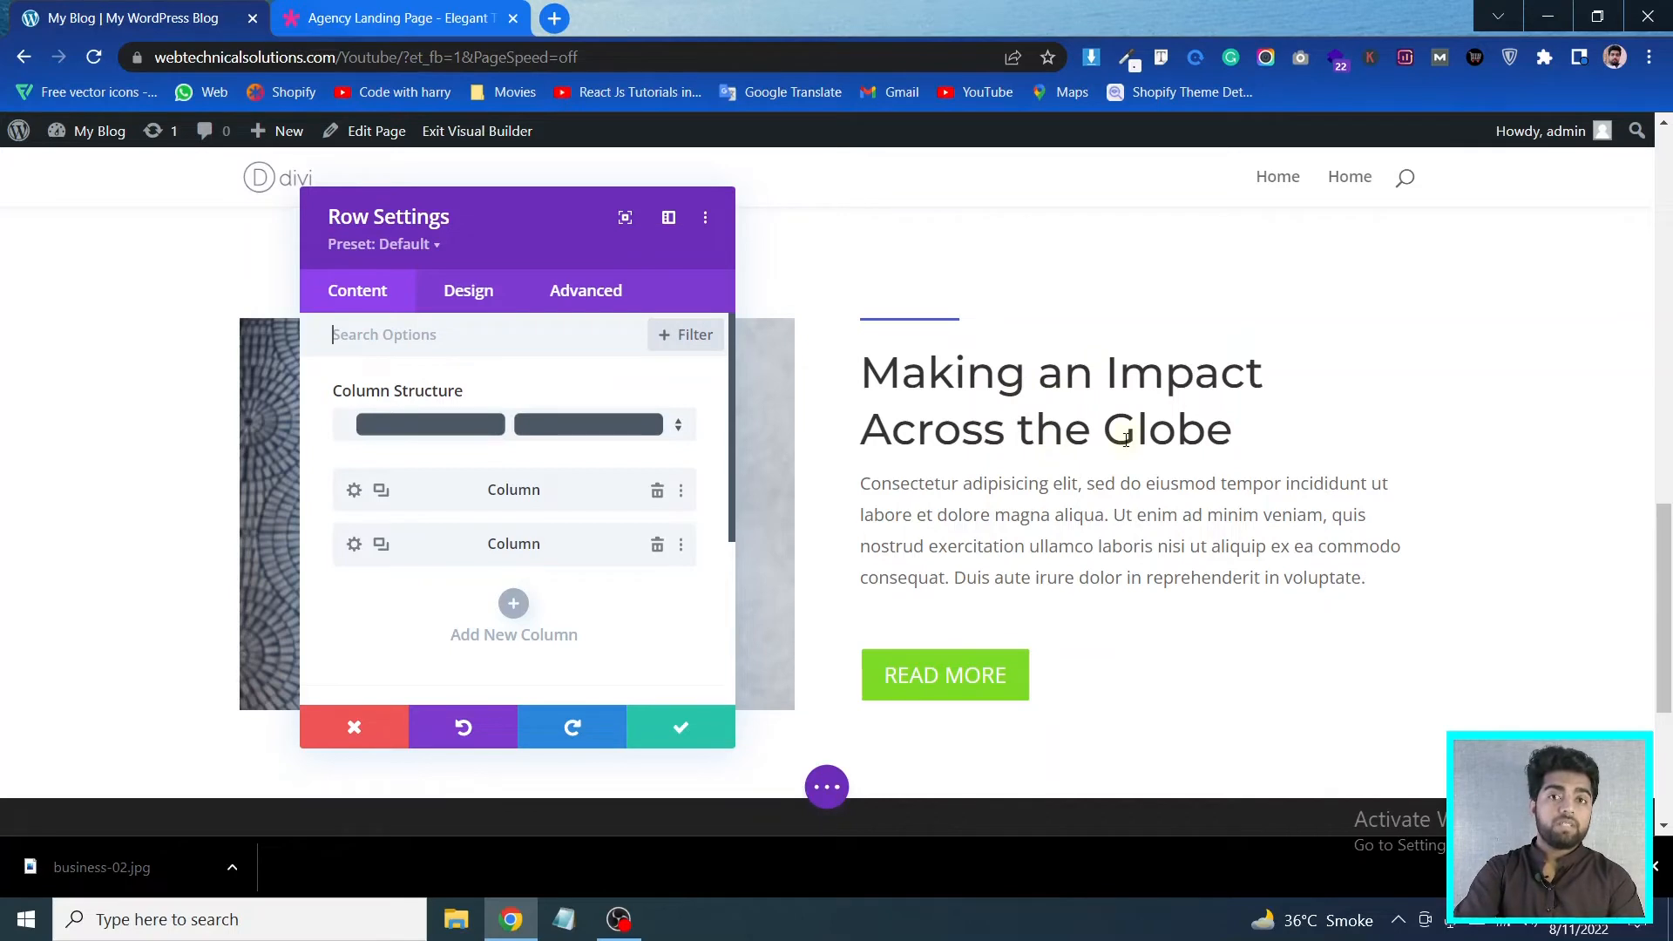
Set the text column's background to the sampled light grey and save the column and row settings
{"action": "left_click", "coordinate": [353, 544]}
{"action": "scroll", "coordinate": [478, 568], "scroll_direction": "down", "scroll_amount": 2}
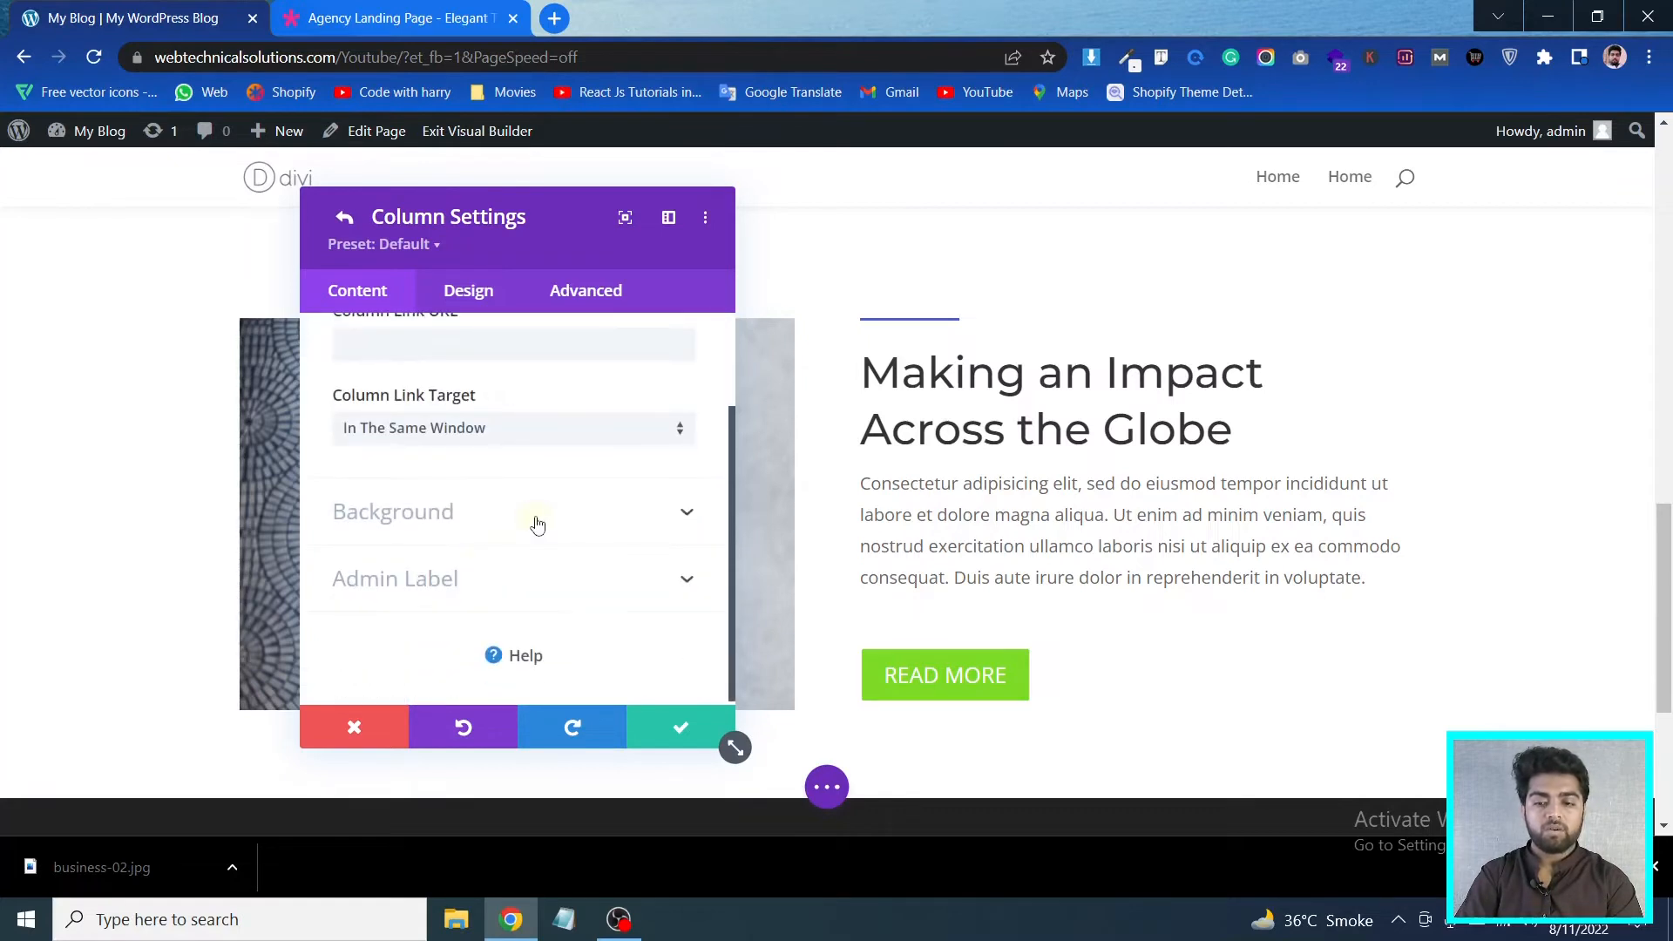
{"action": "left_click", "coordinate": [534, 522]}
{"action": "left_click", "coordinate": [514, 560]}
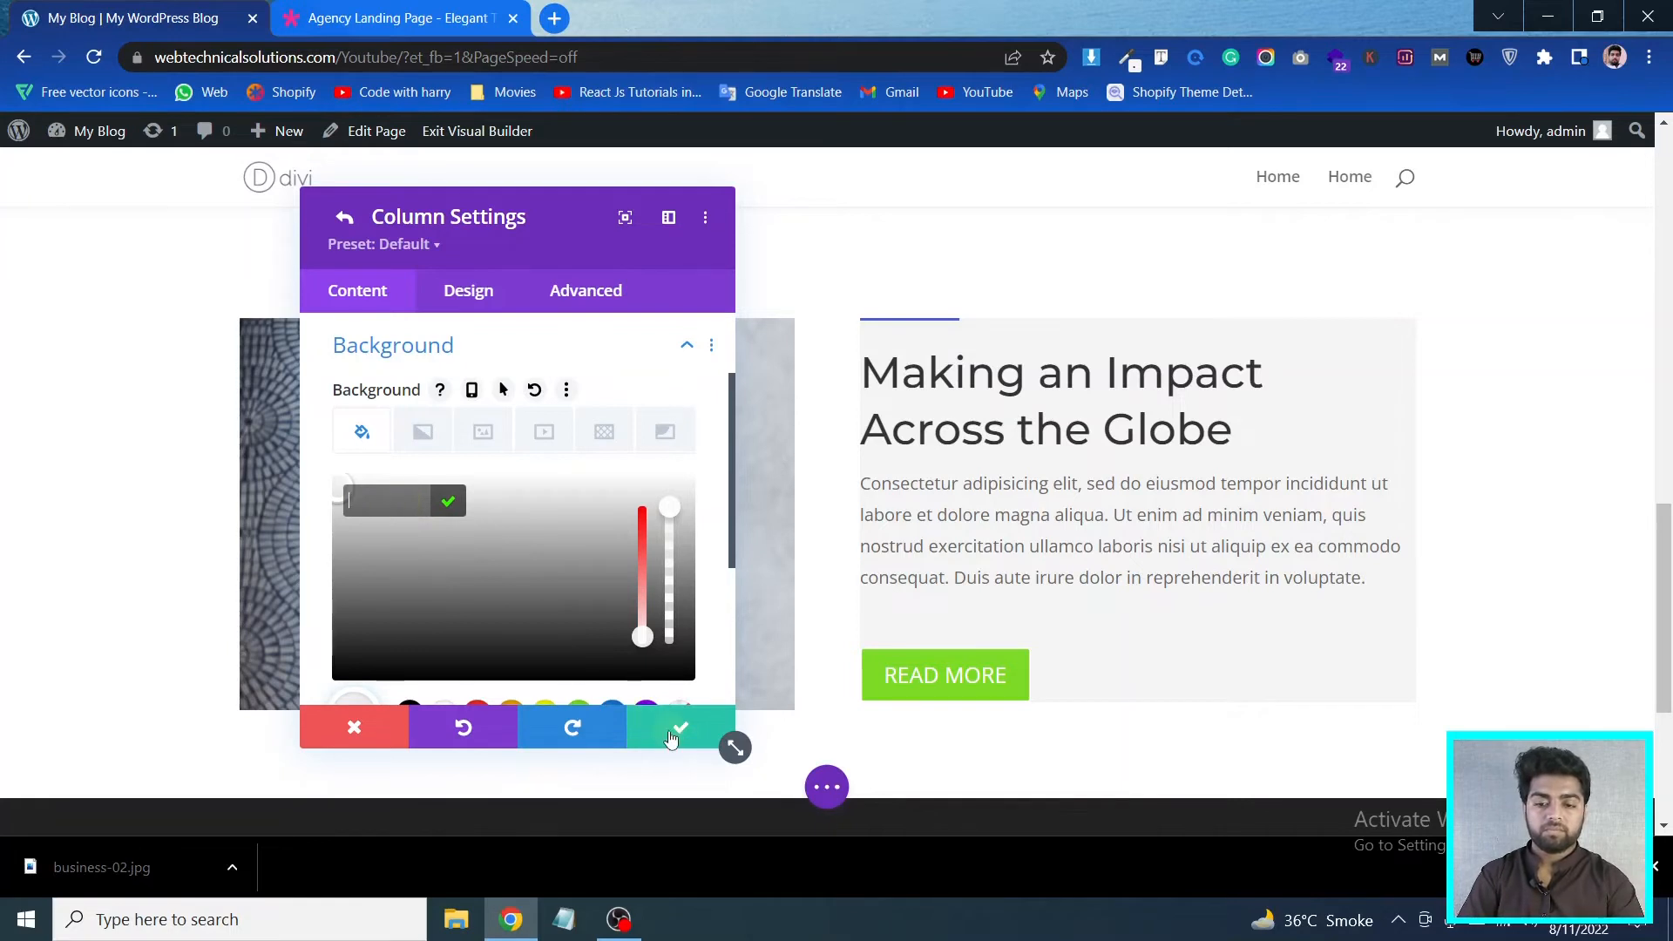
{"action": "left_click", "coordinate": [678, 730]}
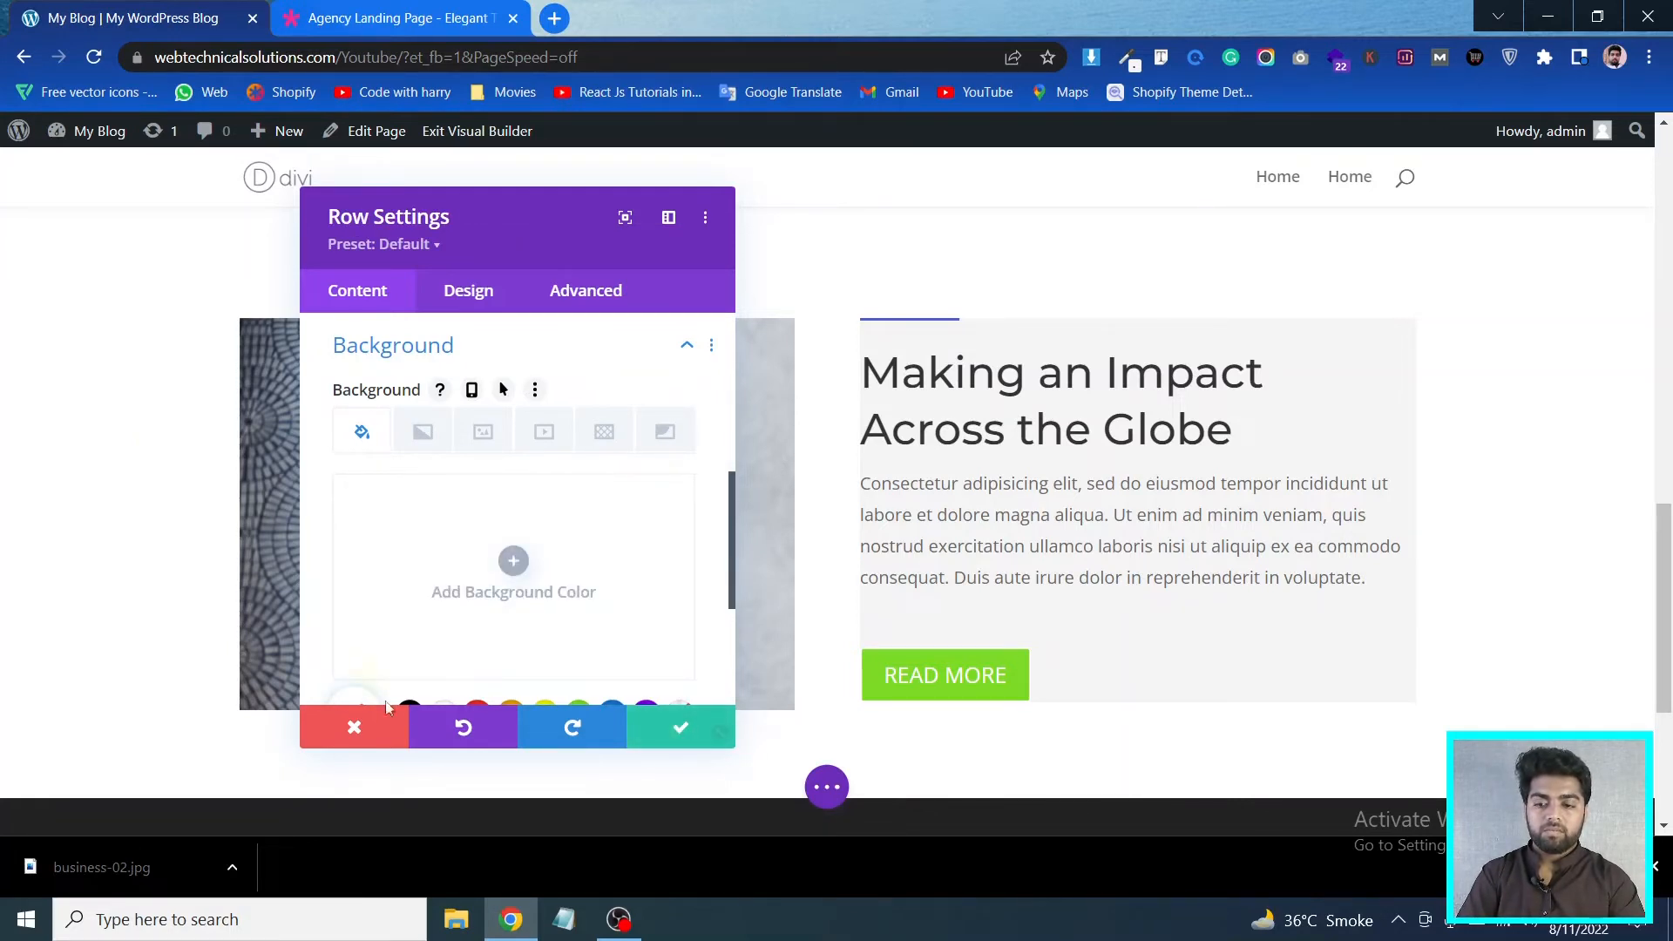
{"action": "left_click", "coordinate": [672, 728]}
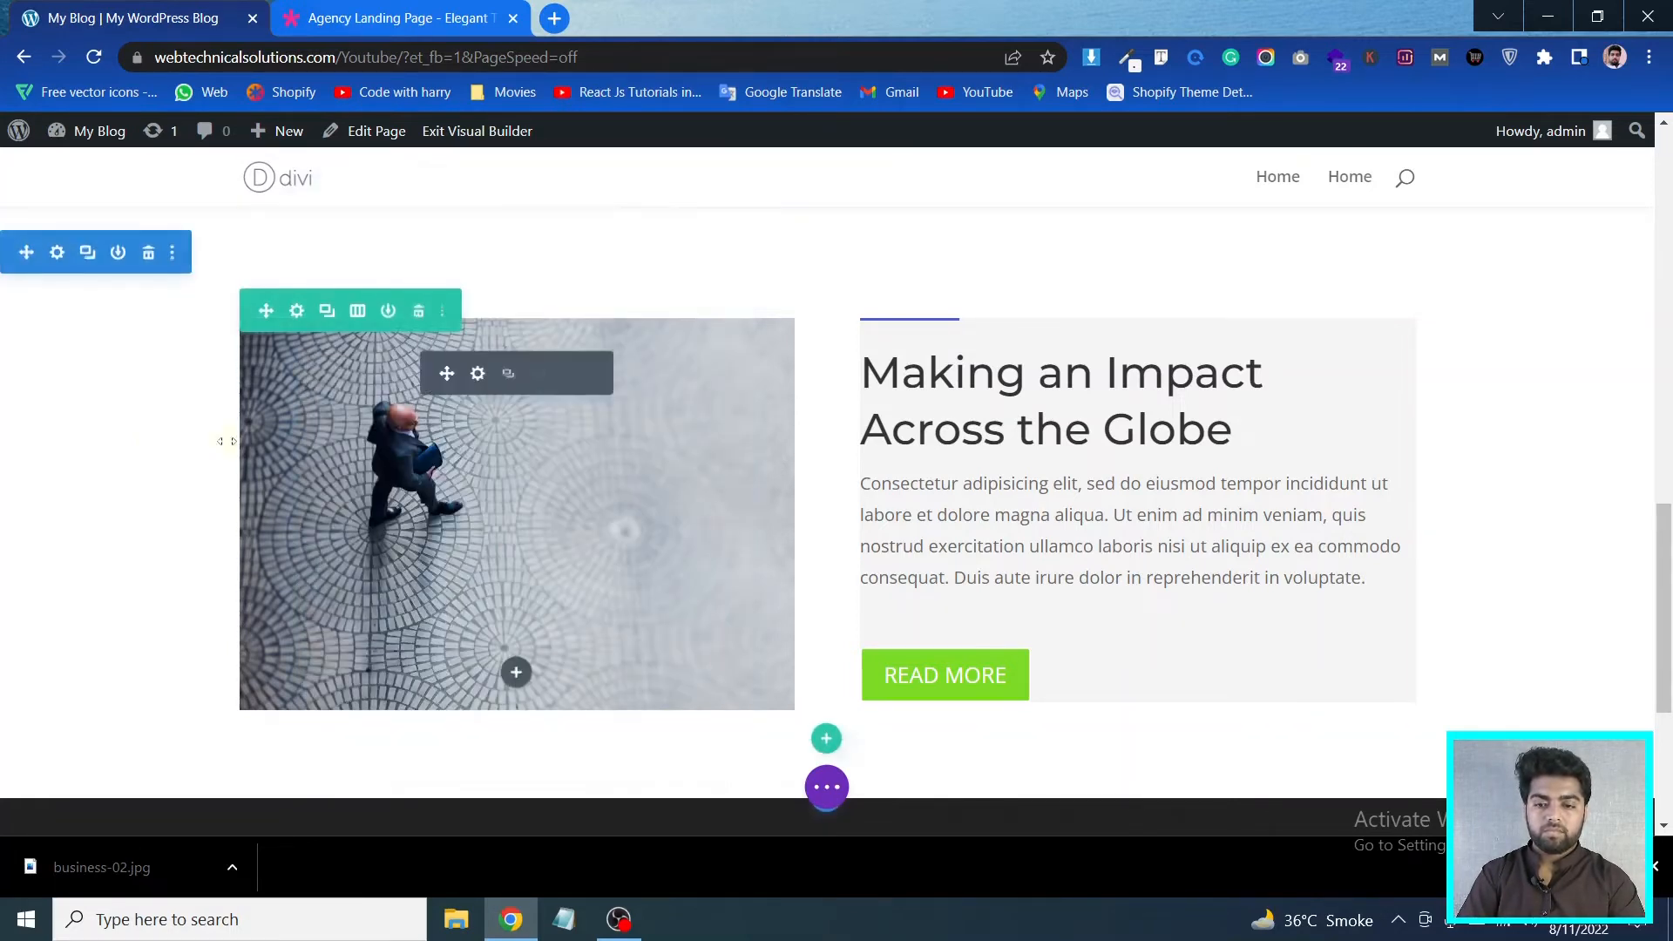
Set the image-and-text section's background to the sampled light grey and save the section
{"action": "left_click", "coordinate": [56, 252]}
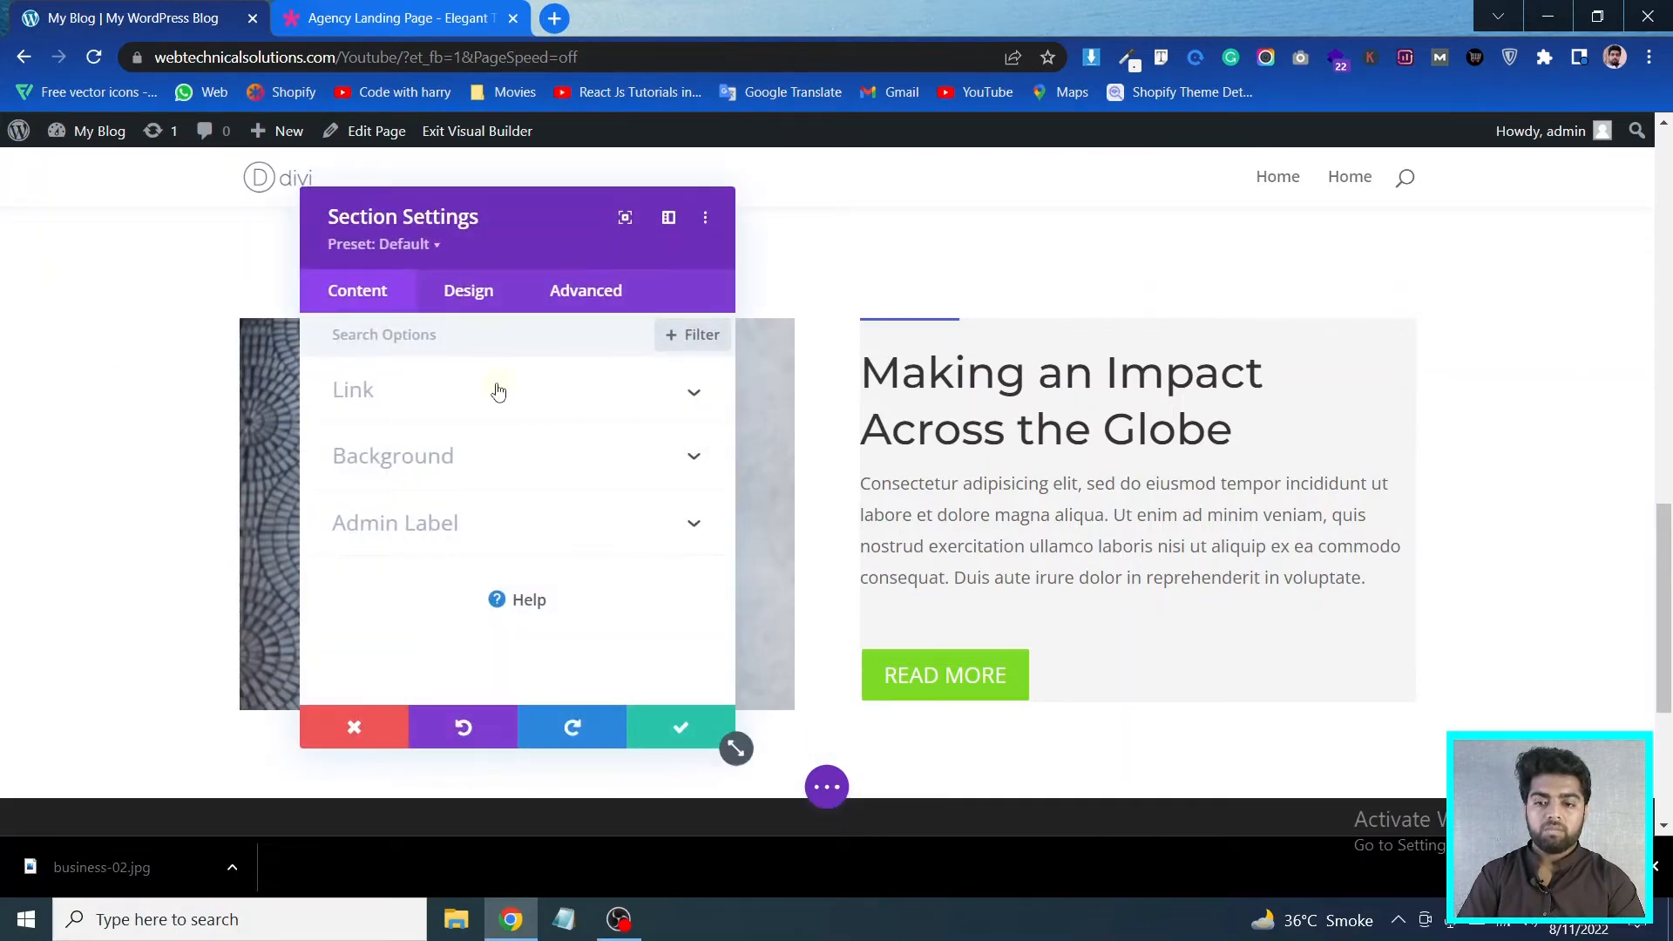
{"action": "left_click", "coordinate": [464, 466]}
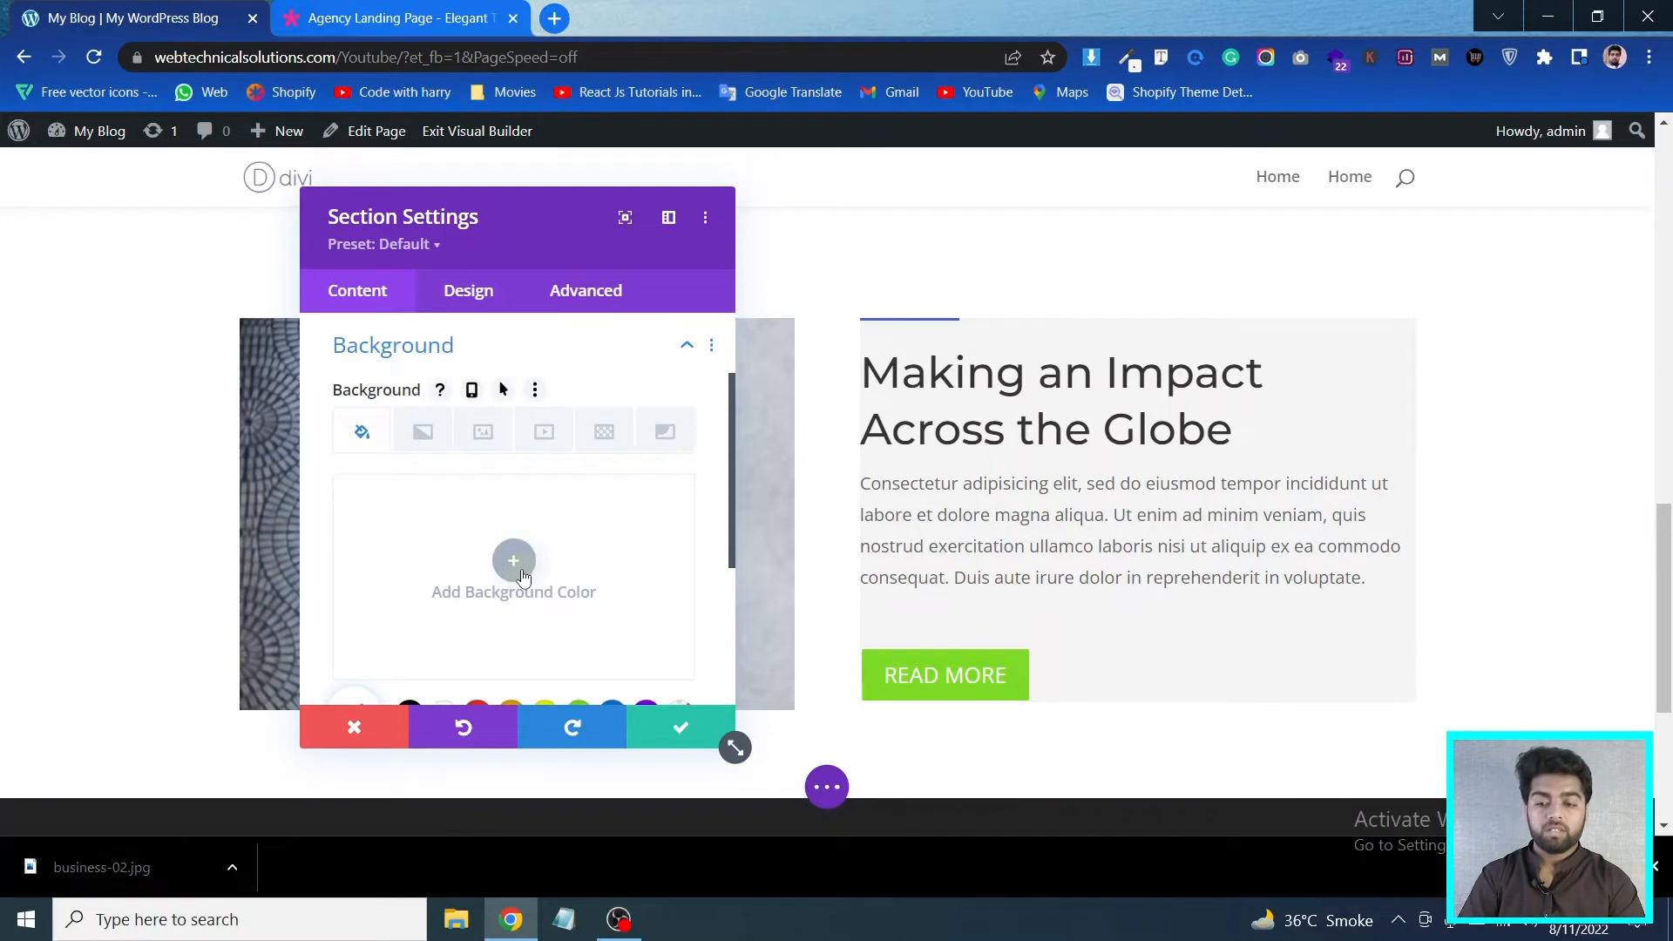
{"action": "left_click", "coordinate": [516, 564]}
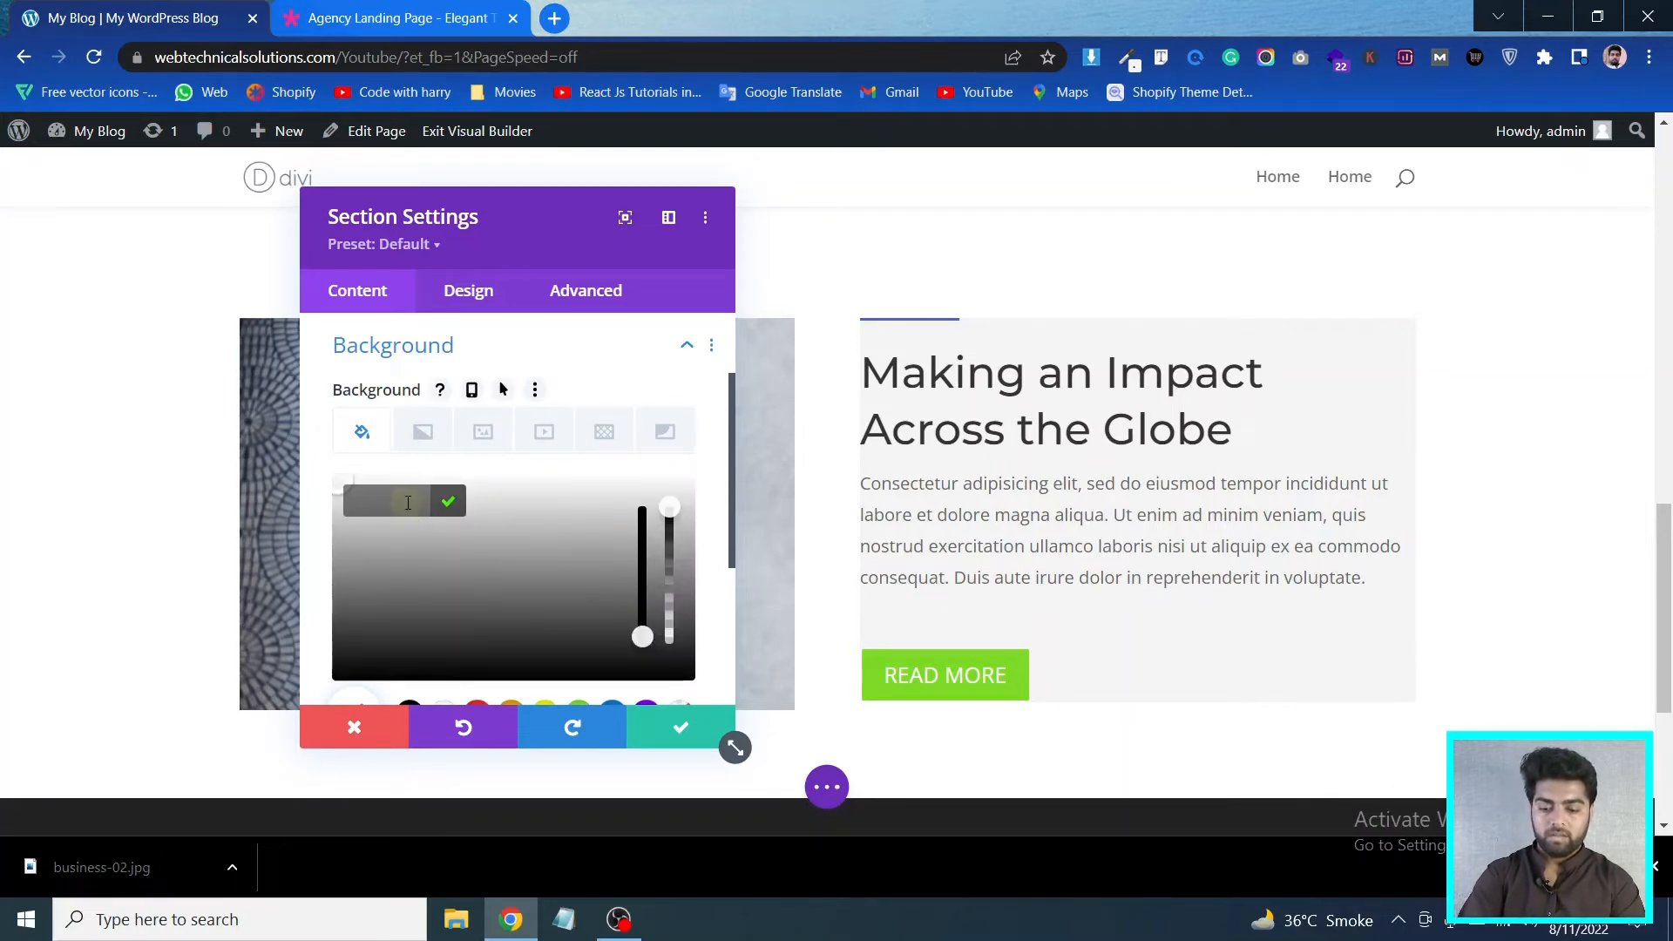
{"action": "left_click", "coordinate": [680, 727]}
{"action": "left_click", "coordinate": [680, 730]}
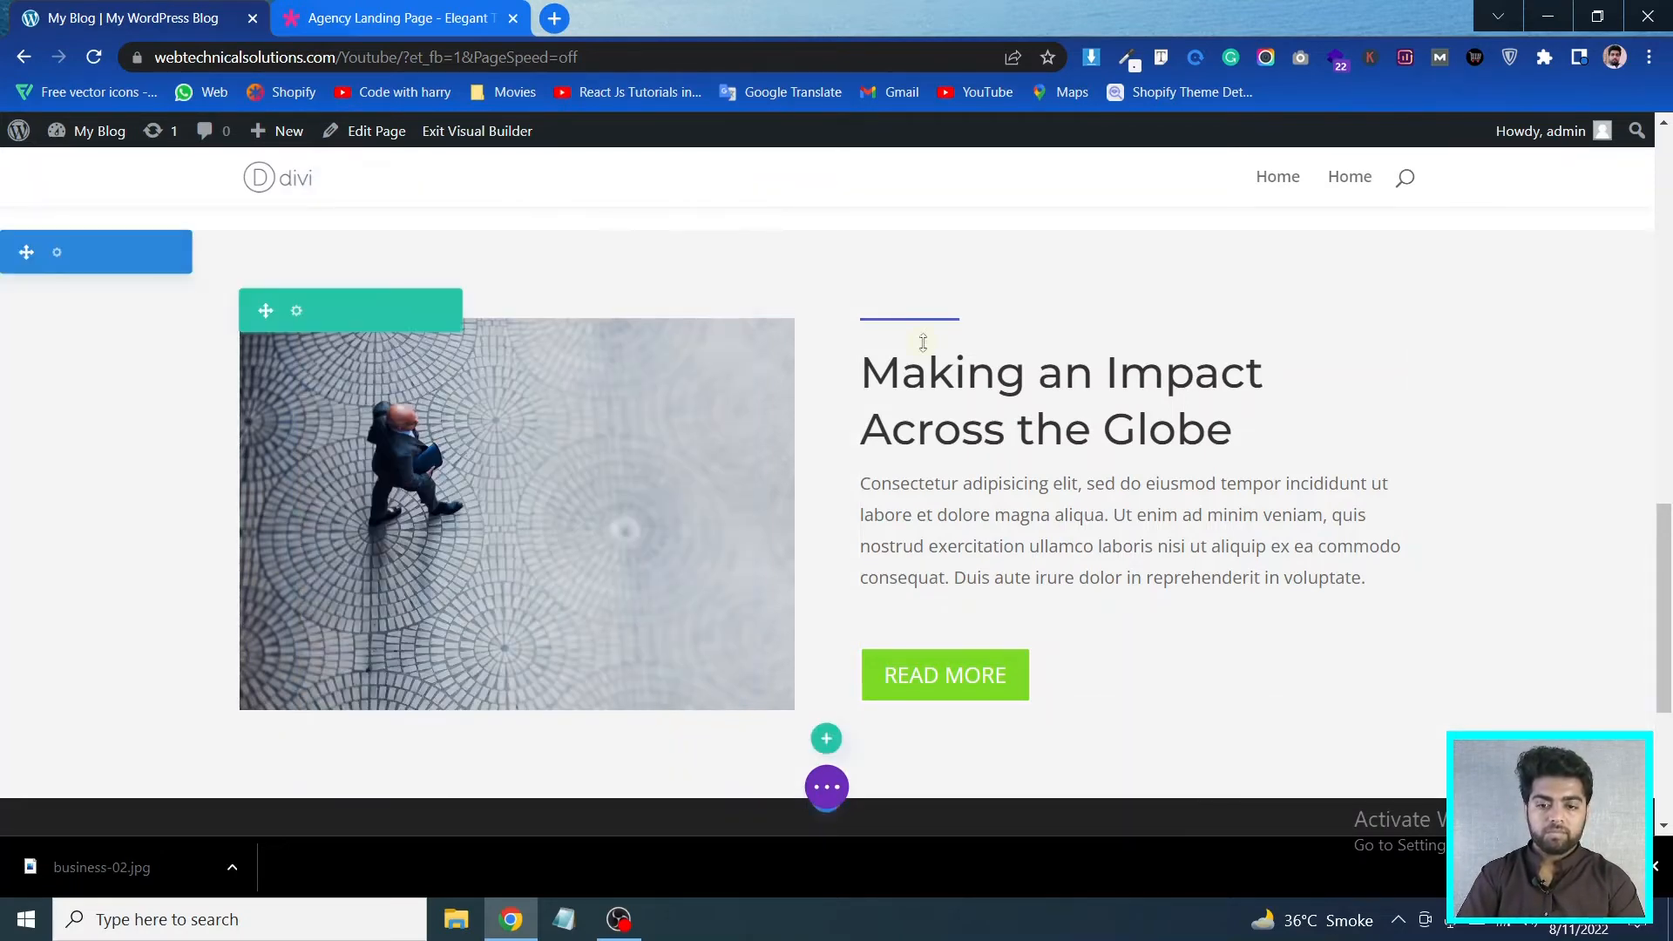
Remove the background color from the text column and save the column and row settings
{"action": "left_click", "coordinate": [291, 311]}
{"action": "left_click", "coordinate": [353, 543]}
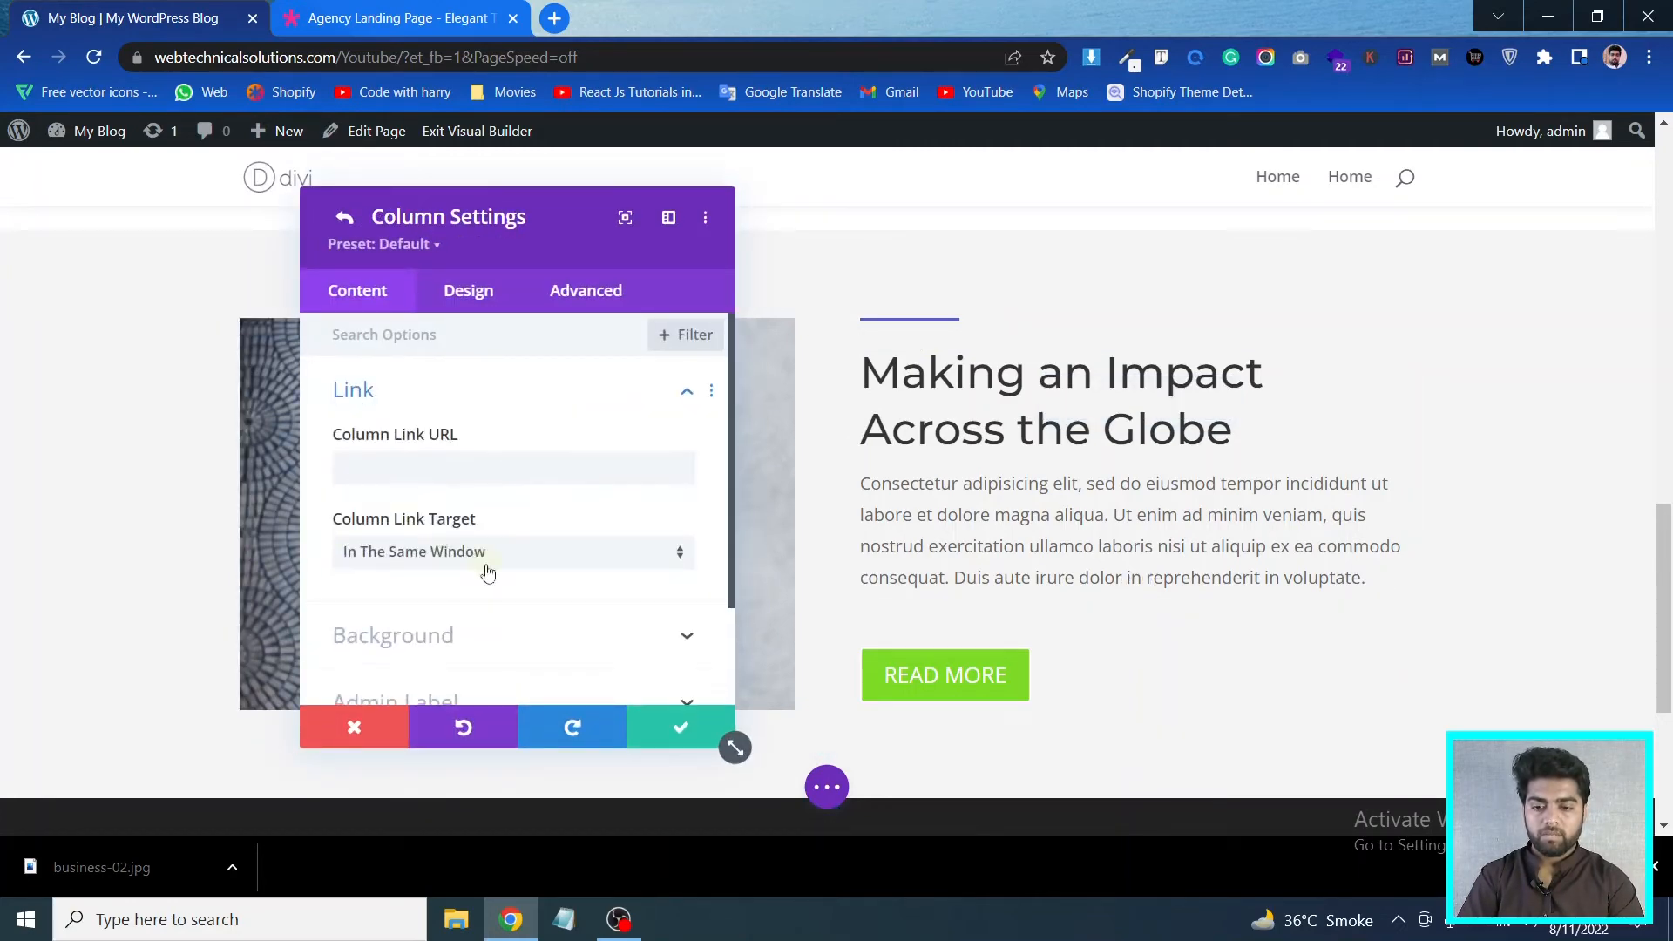
{"action": "left_click", "coordinate": [501, 626]}
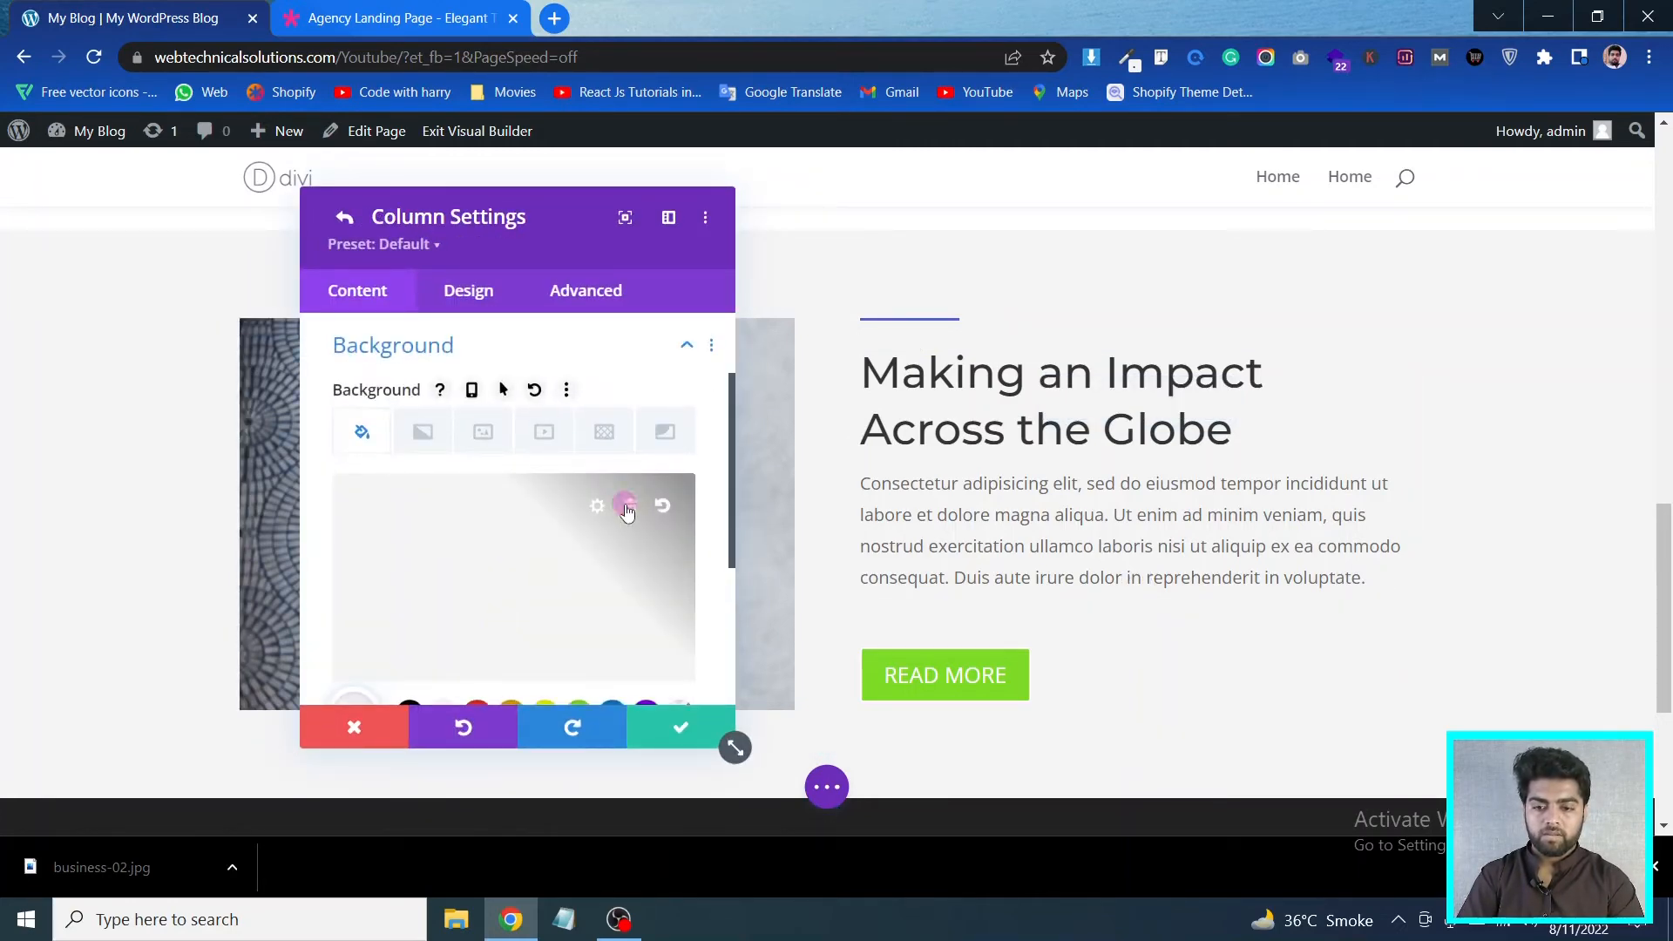
{"action": "left_click", "coordinate": [680, 727]}
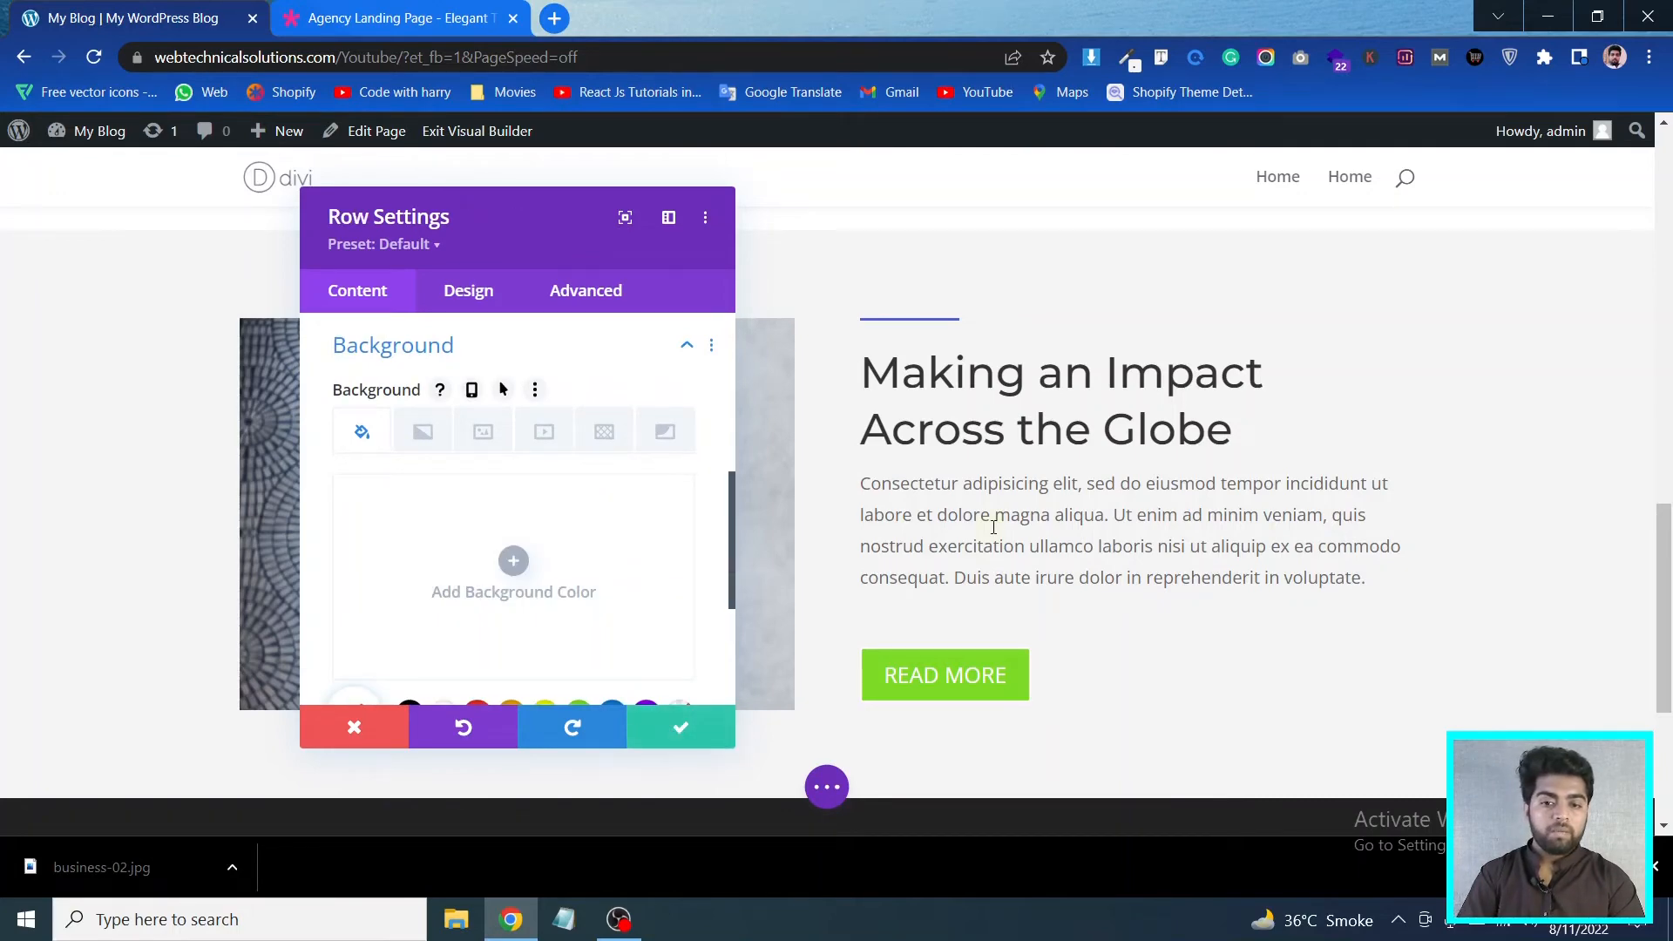
{"action": "left_click", "coordinate": [678, 730]}
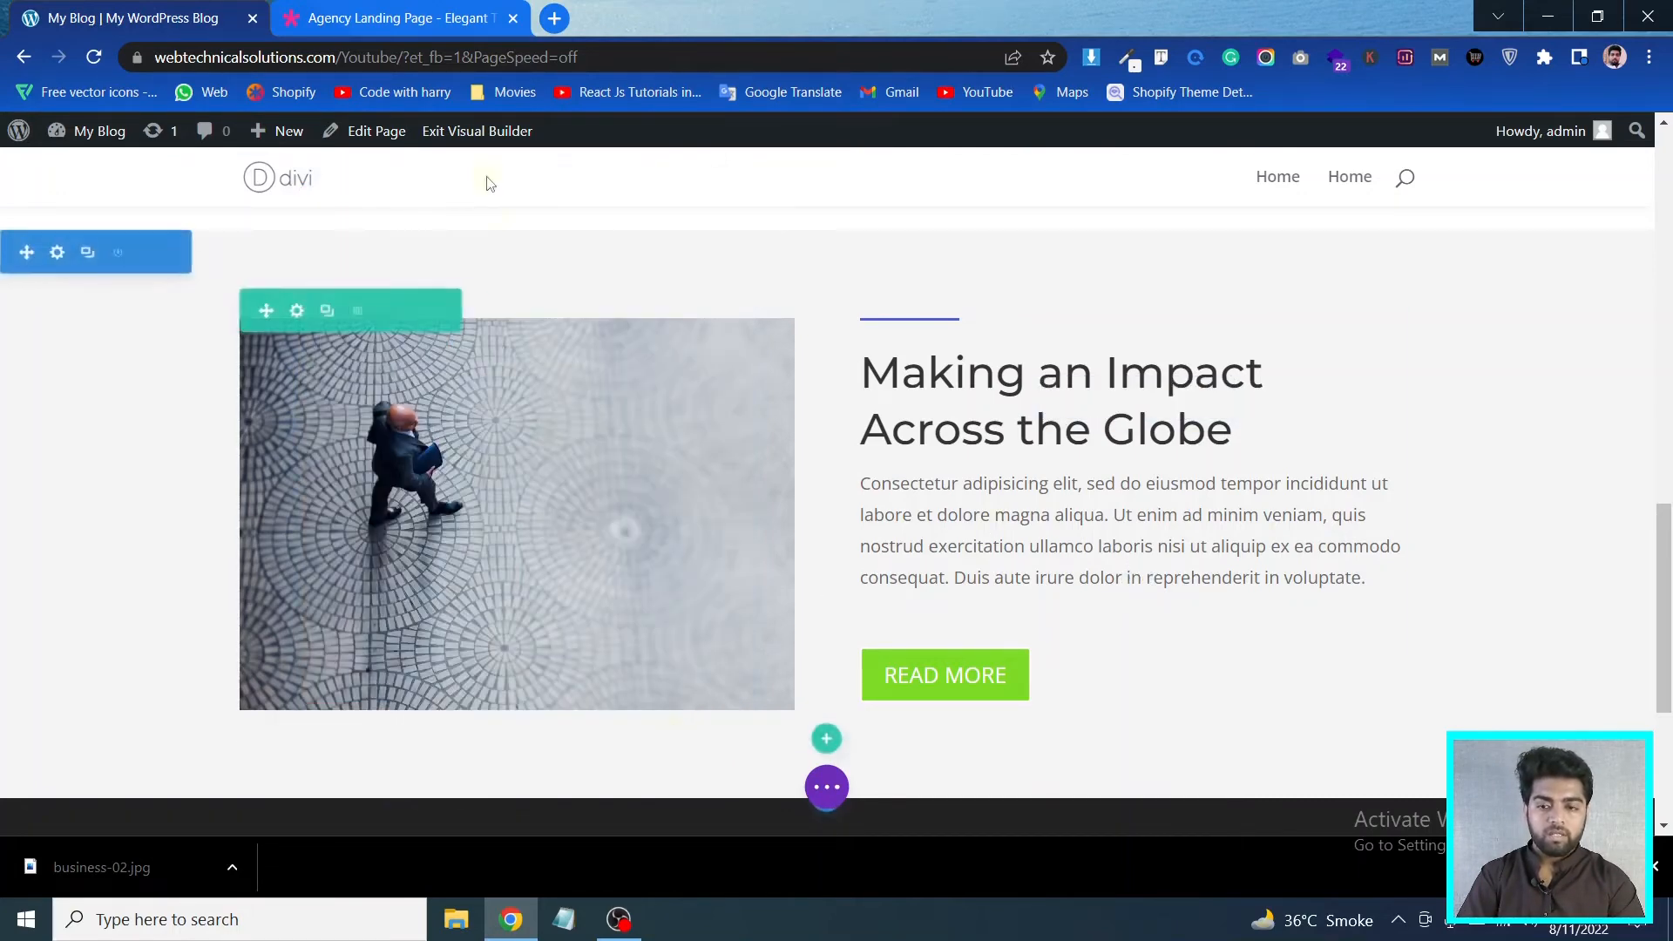
Check the demo's image-and-text section, remove the background color from the matching section in the builder, and save it
{"action": "left_click", "coordinate": [417, 11]}
{"action": "scroll", "coordinate": [688, 370], "scroll_direction": "up", "scroll_amount": 4}
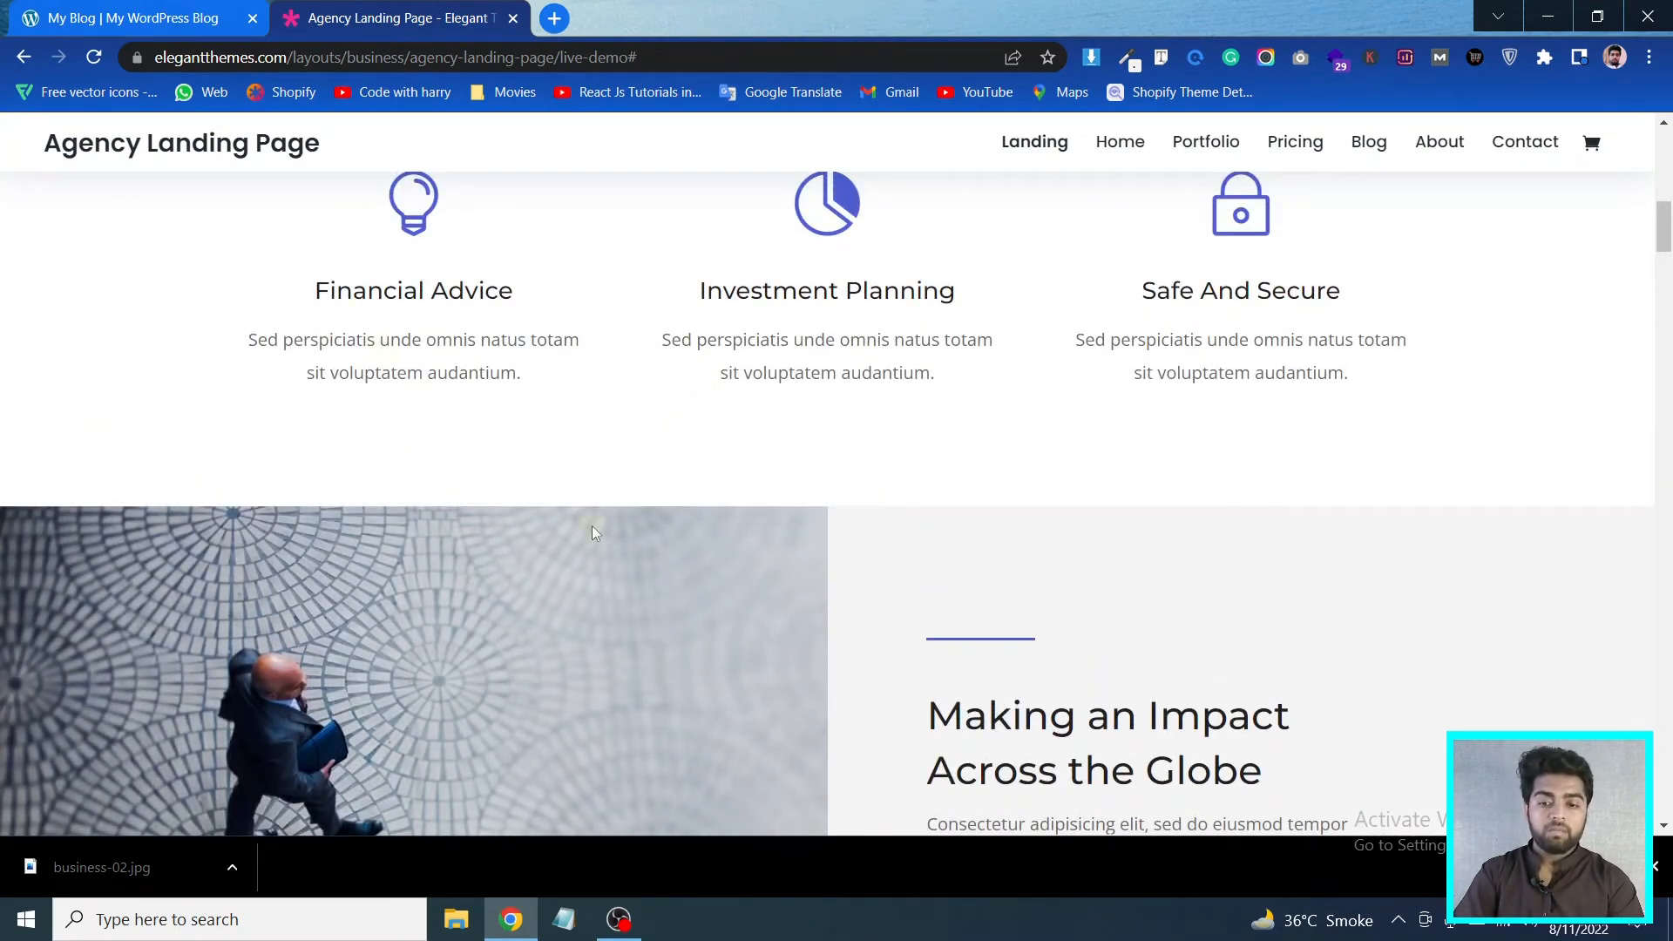
{"action": "left_click", "coordinate": [124, 9]}
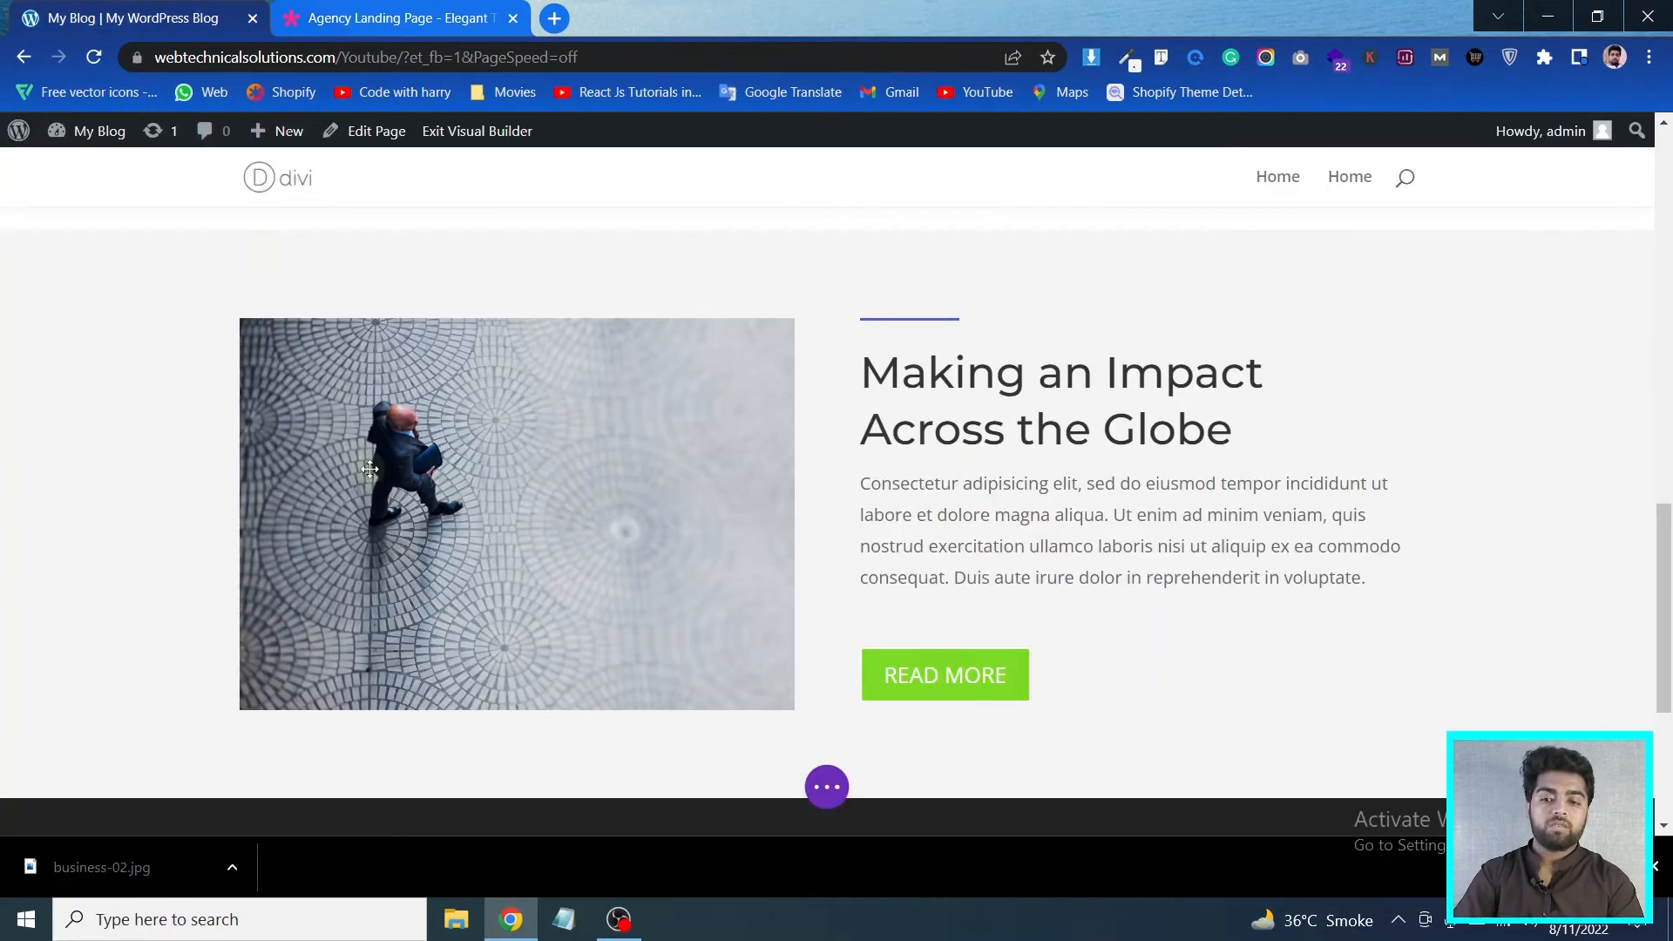
{"action": "scroll", "coordinate": [501, 524], "scroll_direction": "up", "scroll_amount": 1}
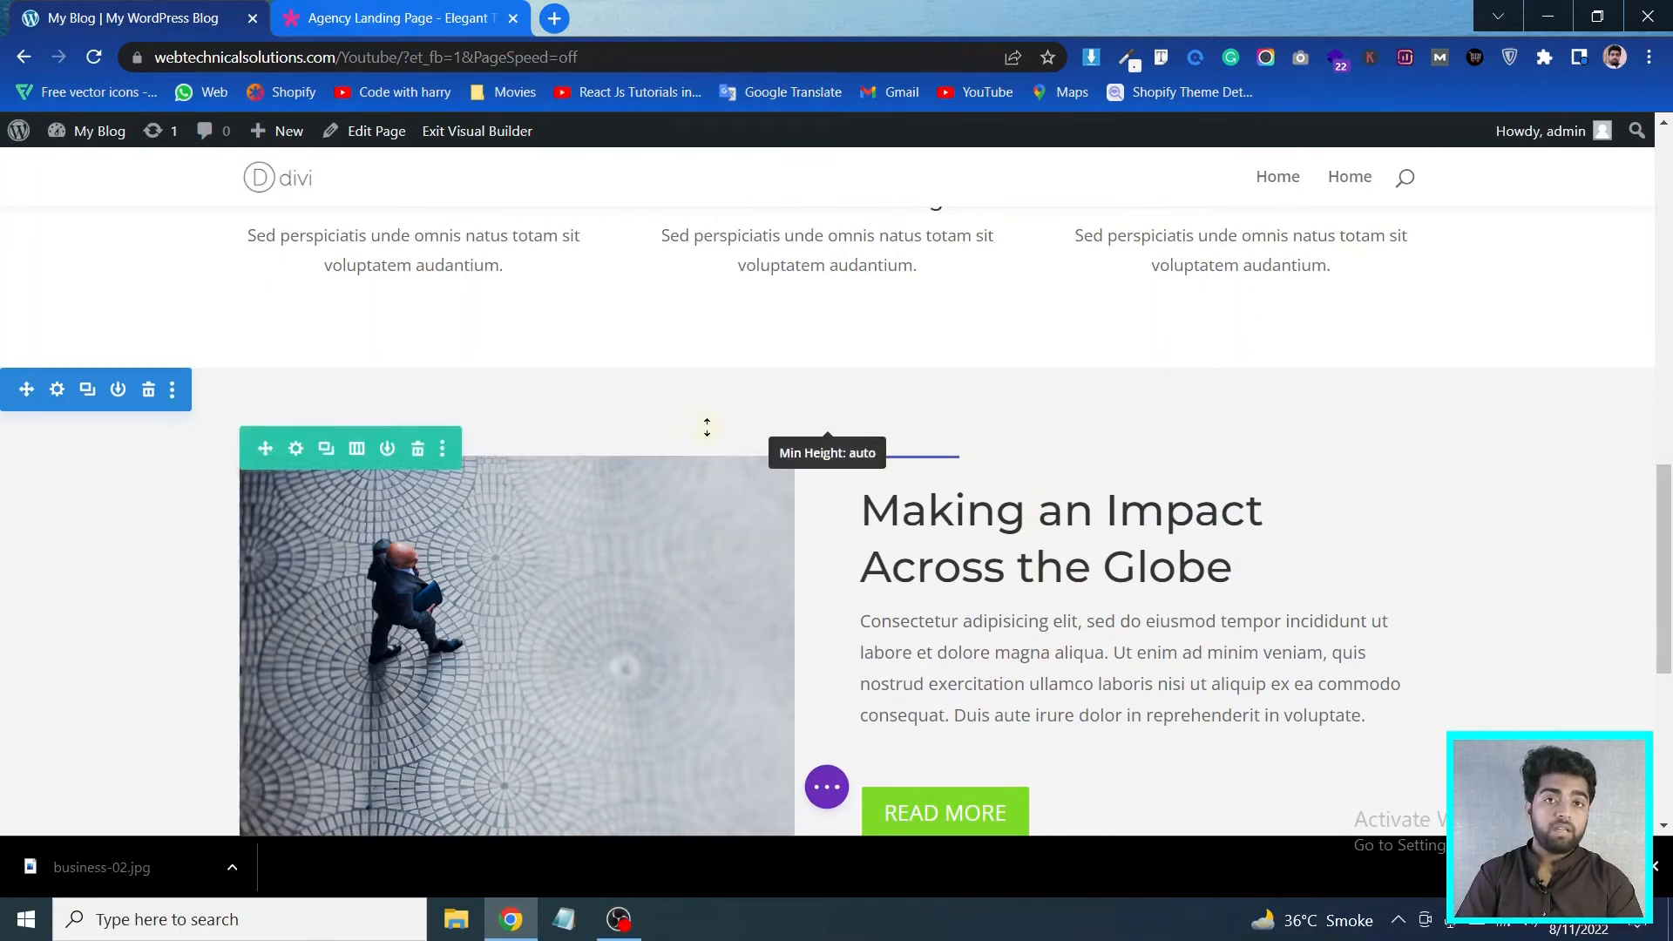
{"action": "left_click", "coordinate": [57, 389]}
{"action": "left_click", "coordinate": [436, 452]}
{"action": "left_click", "coordinate": [427, 443]}
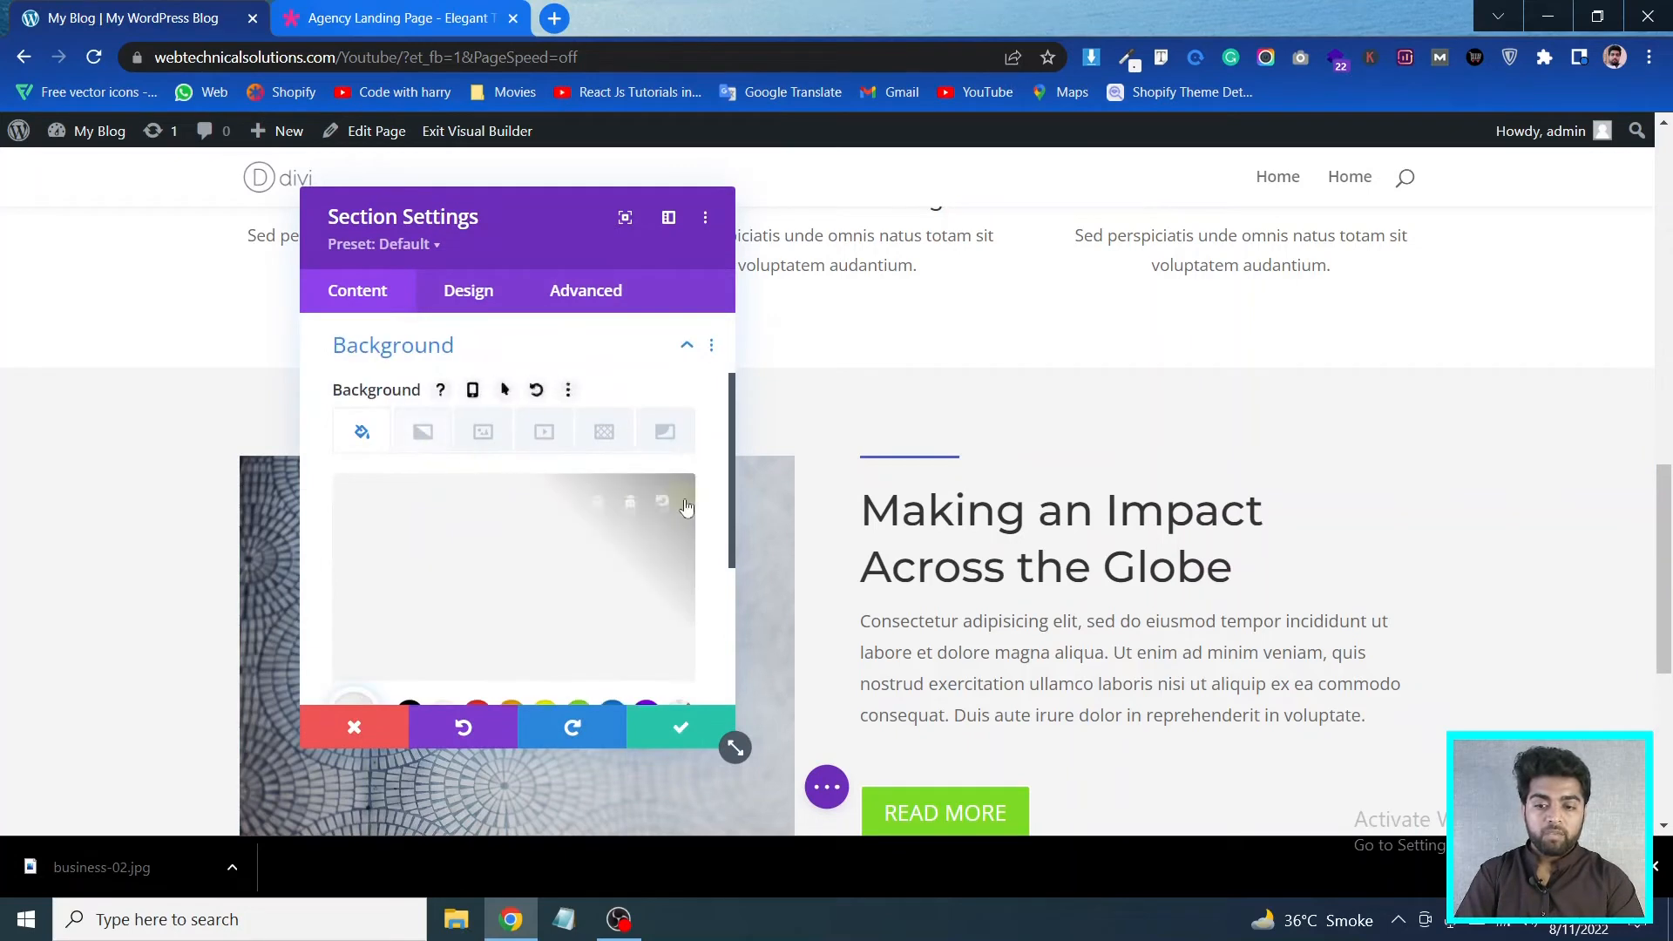
{"action": "left_click", "coordinate": [629, 503]}
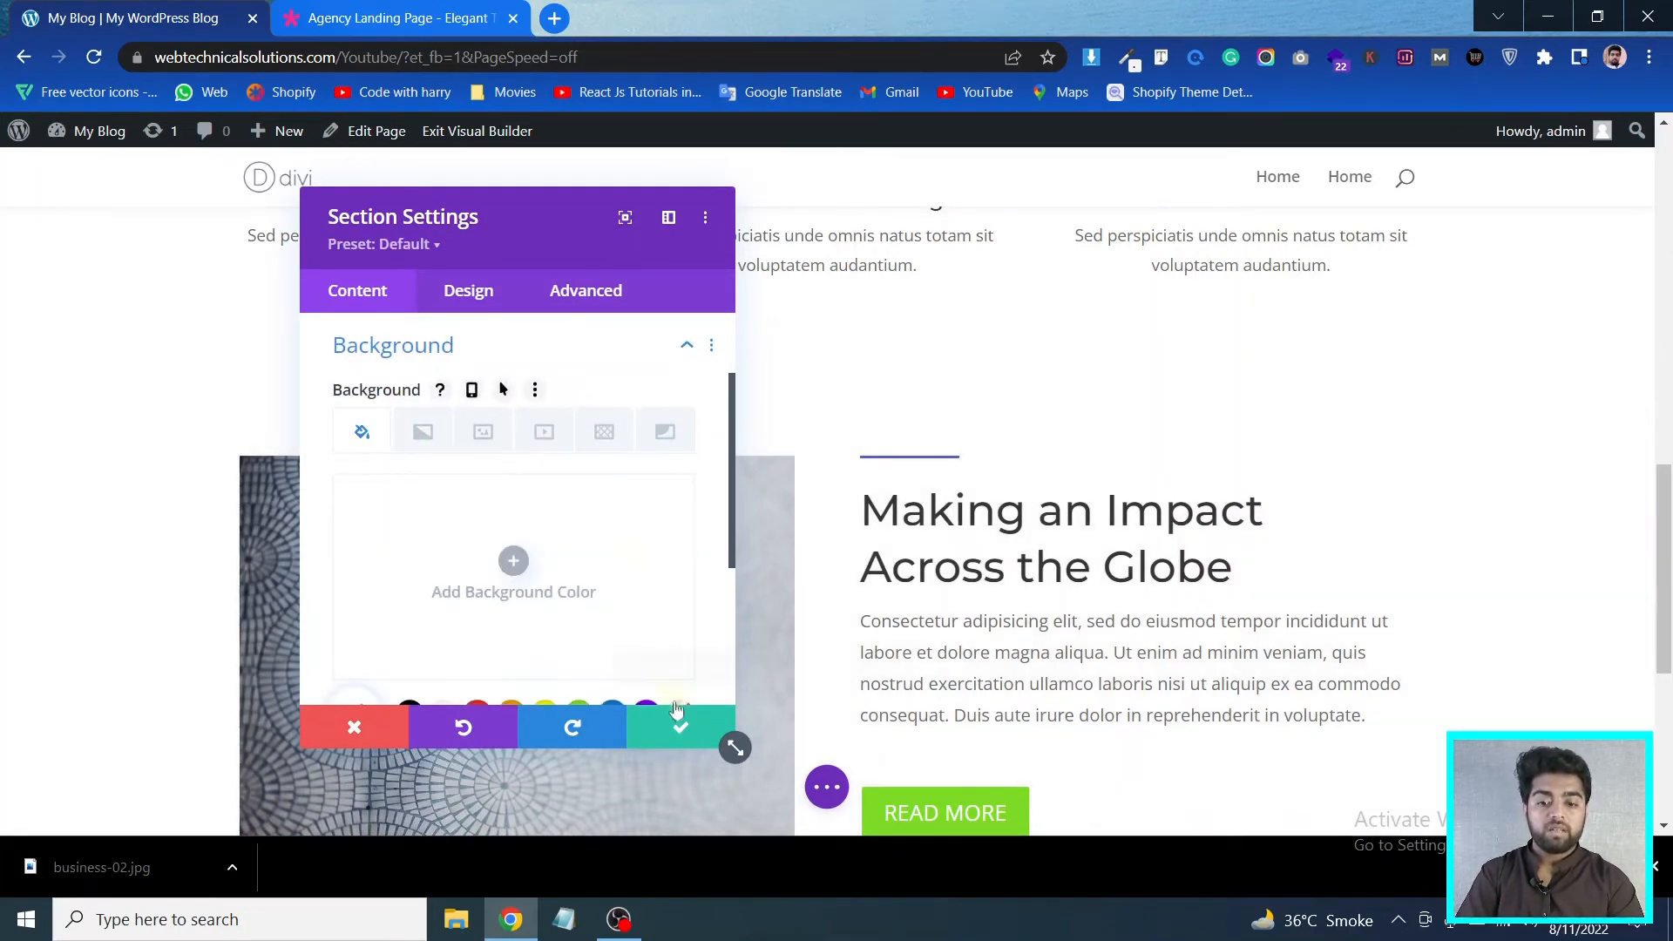
{"action": "left_click", "coordinate": [678, 724]}
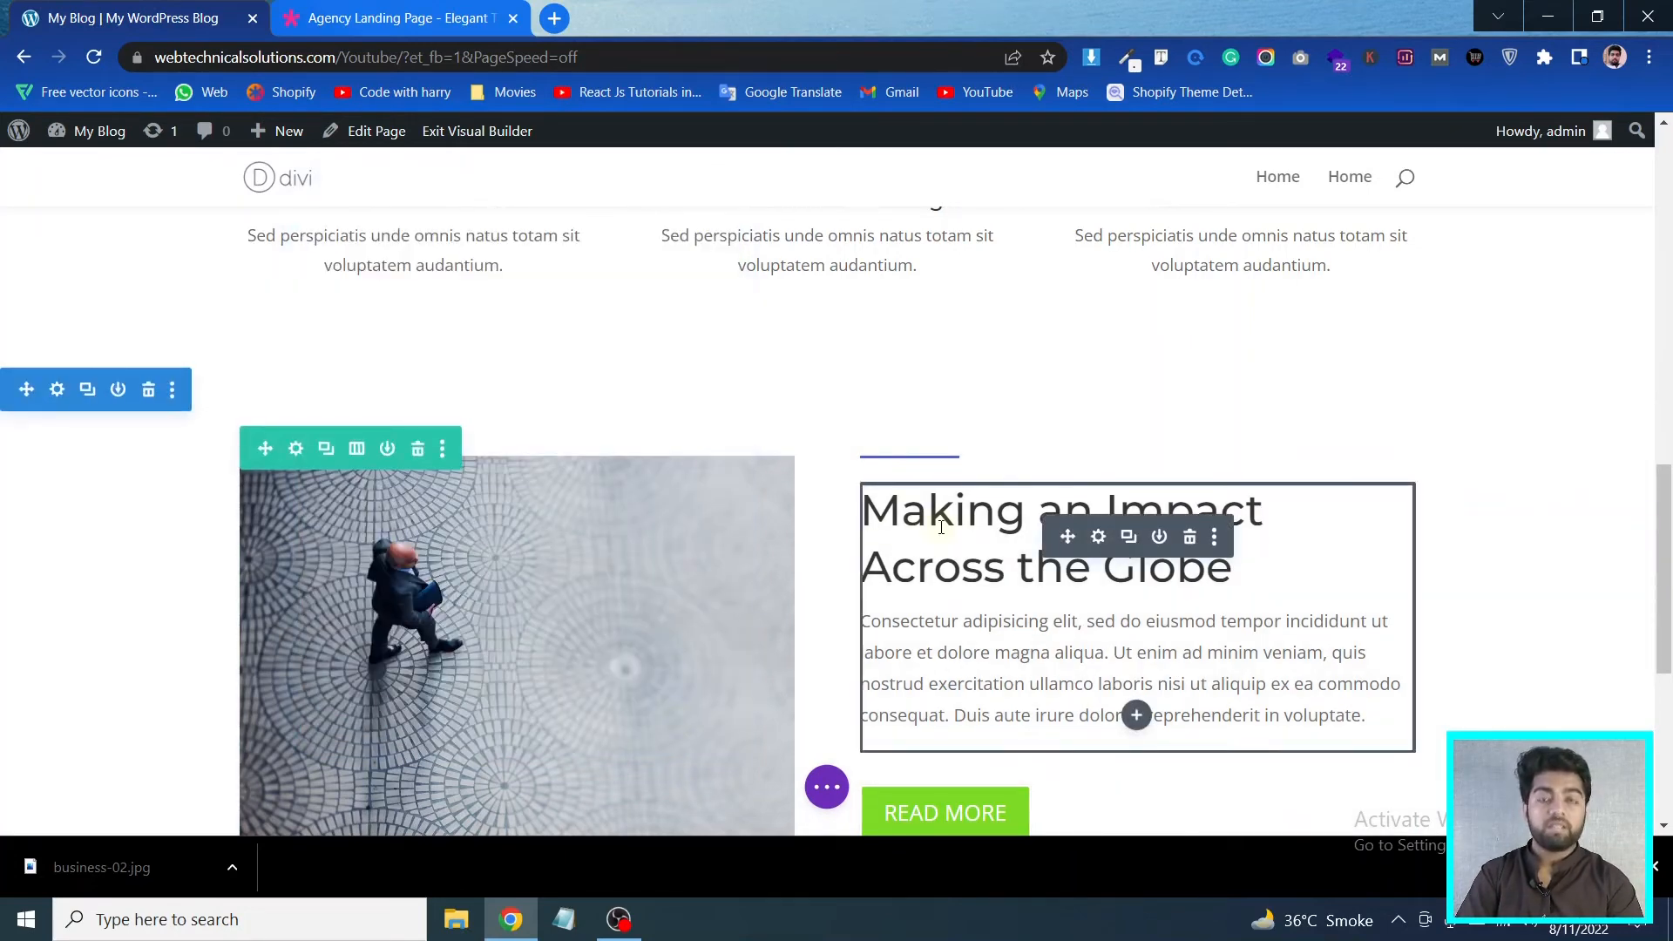
Add a #f4f4f4 light grey background to the text column of the image-and-text row
{"action": "left_click", "coordinate": [296, 449]}
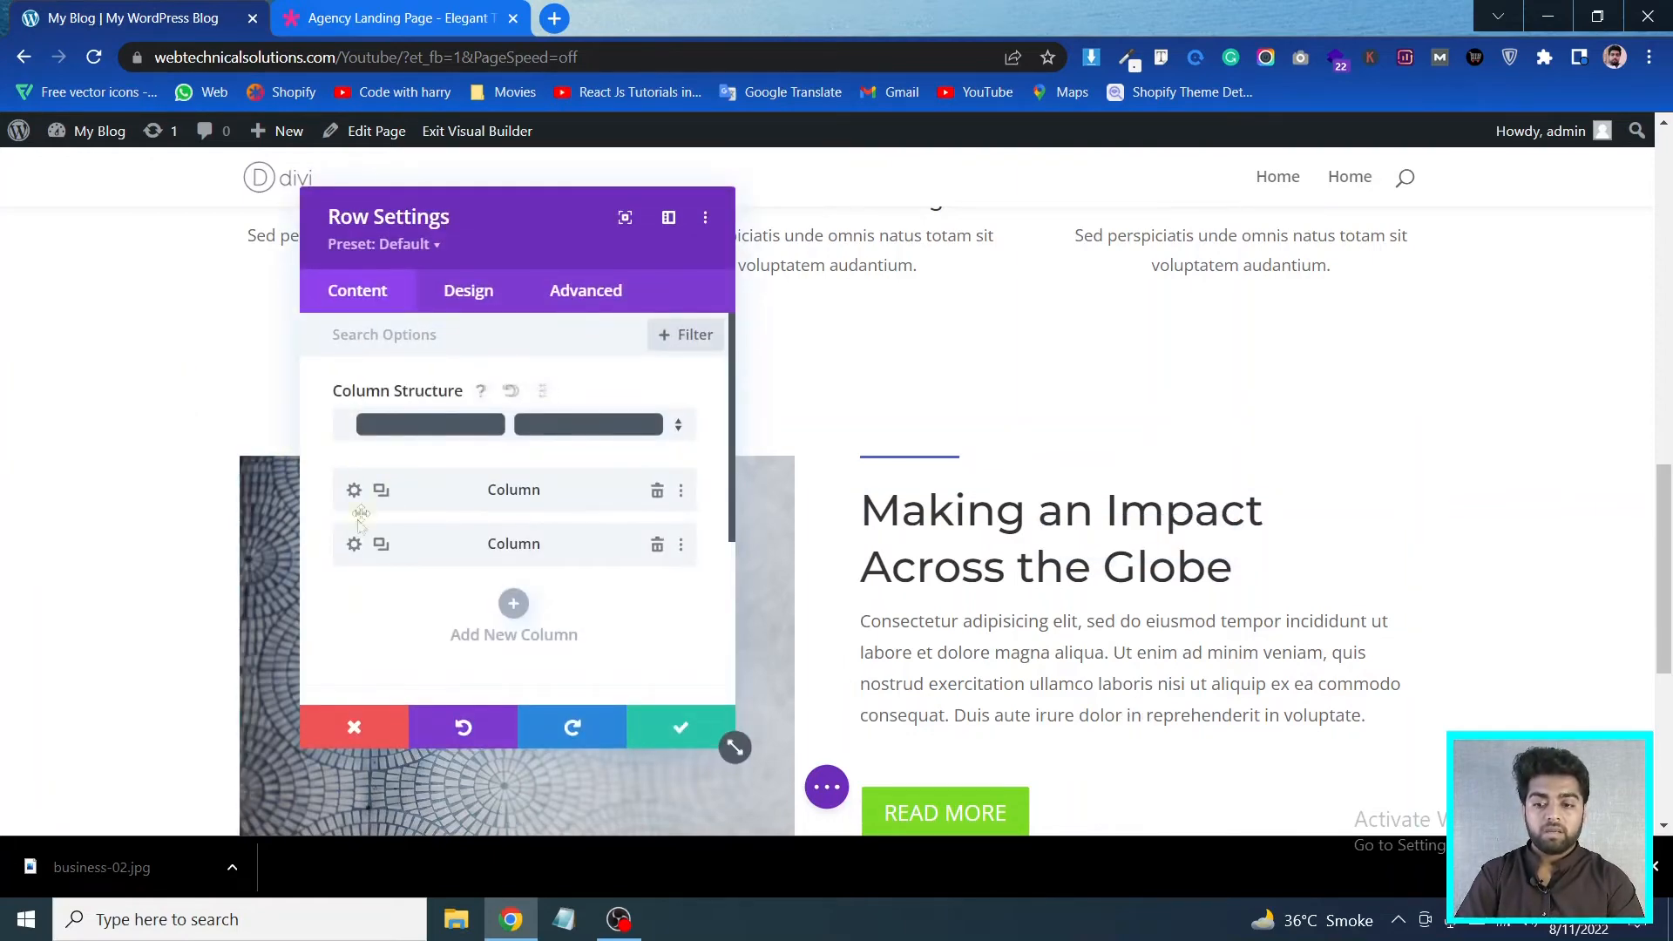
{"action": "left_click", "coordinate": [354, 546]}
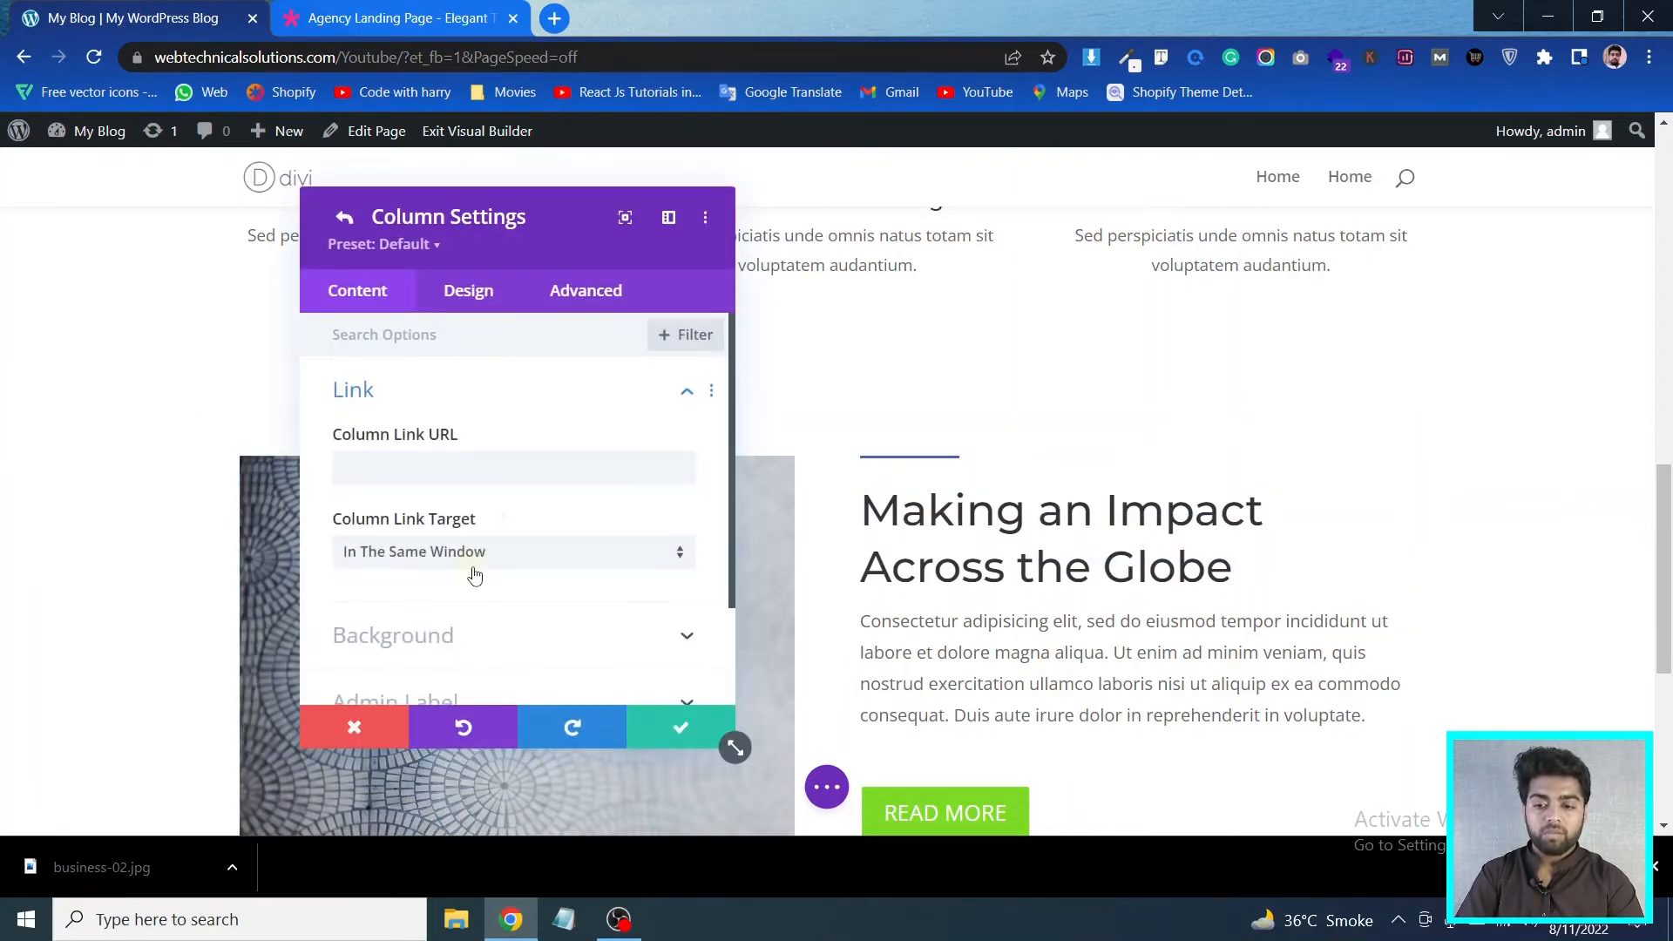
{"action": "scroll", "coordinate": [488, 549], "scroll_direction": "down", "scroll_amount": 2}
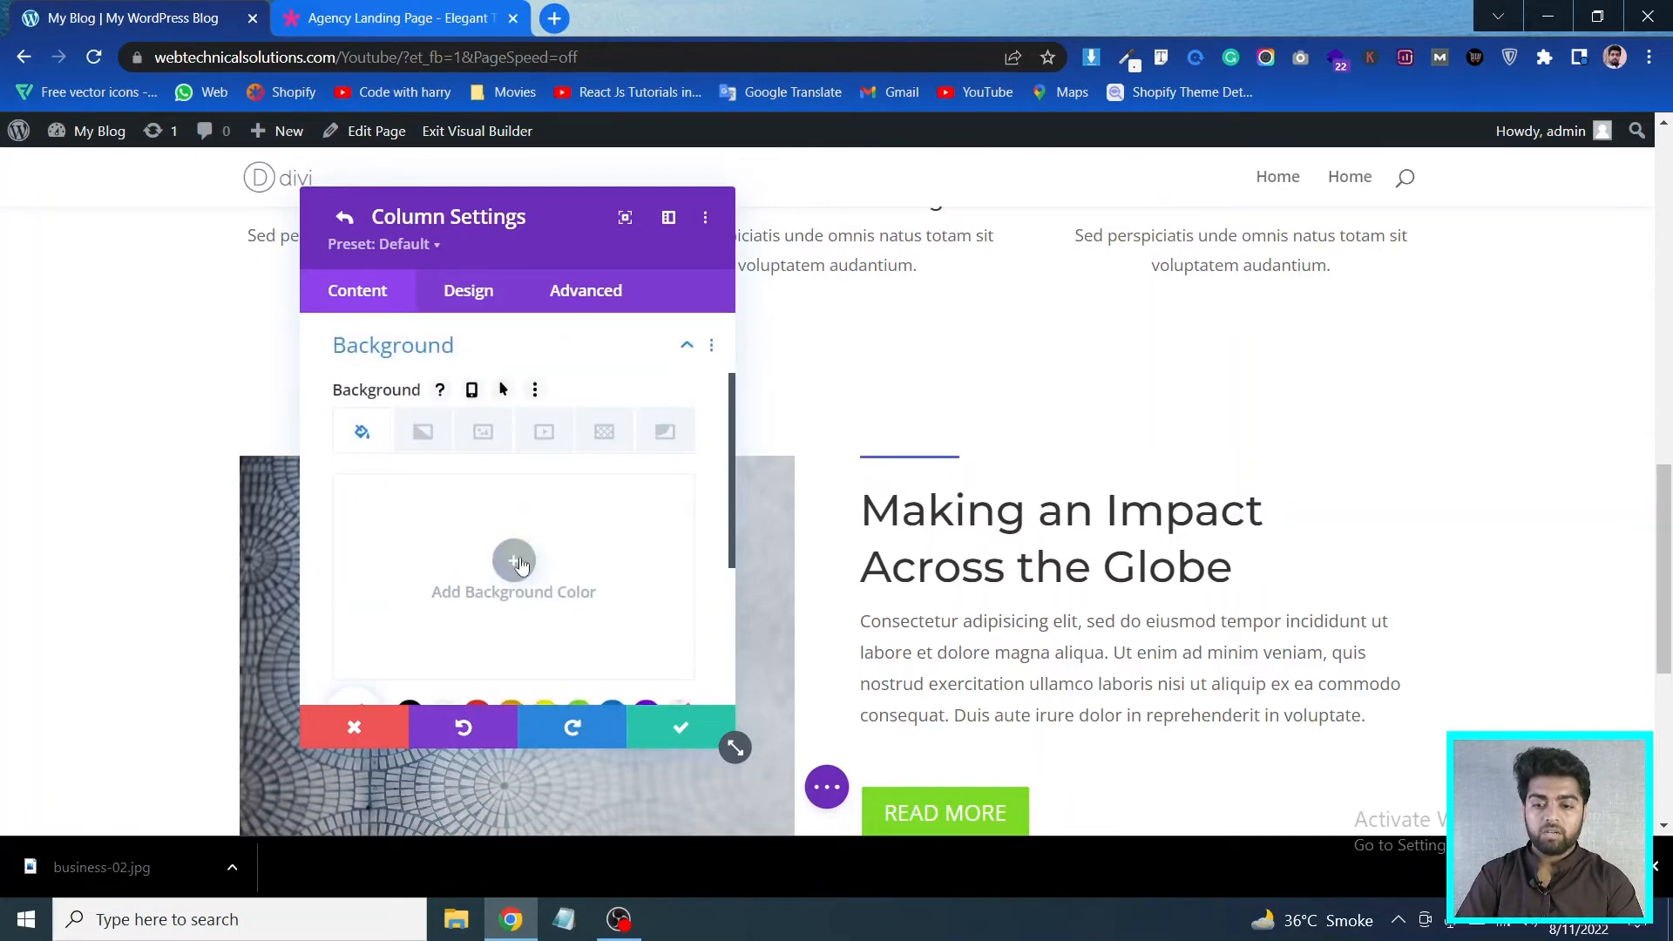
{"action": "left_click", "coordinate": [515, 561]}
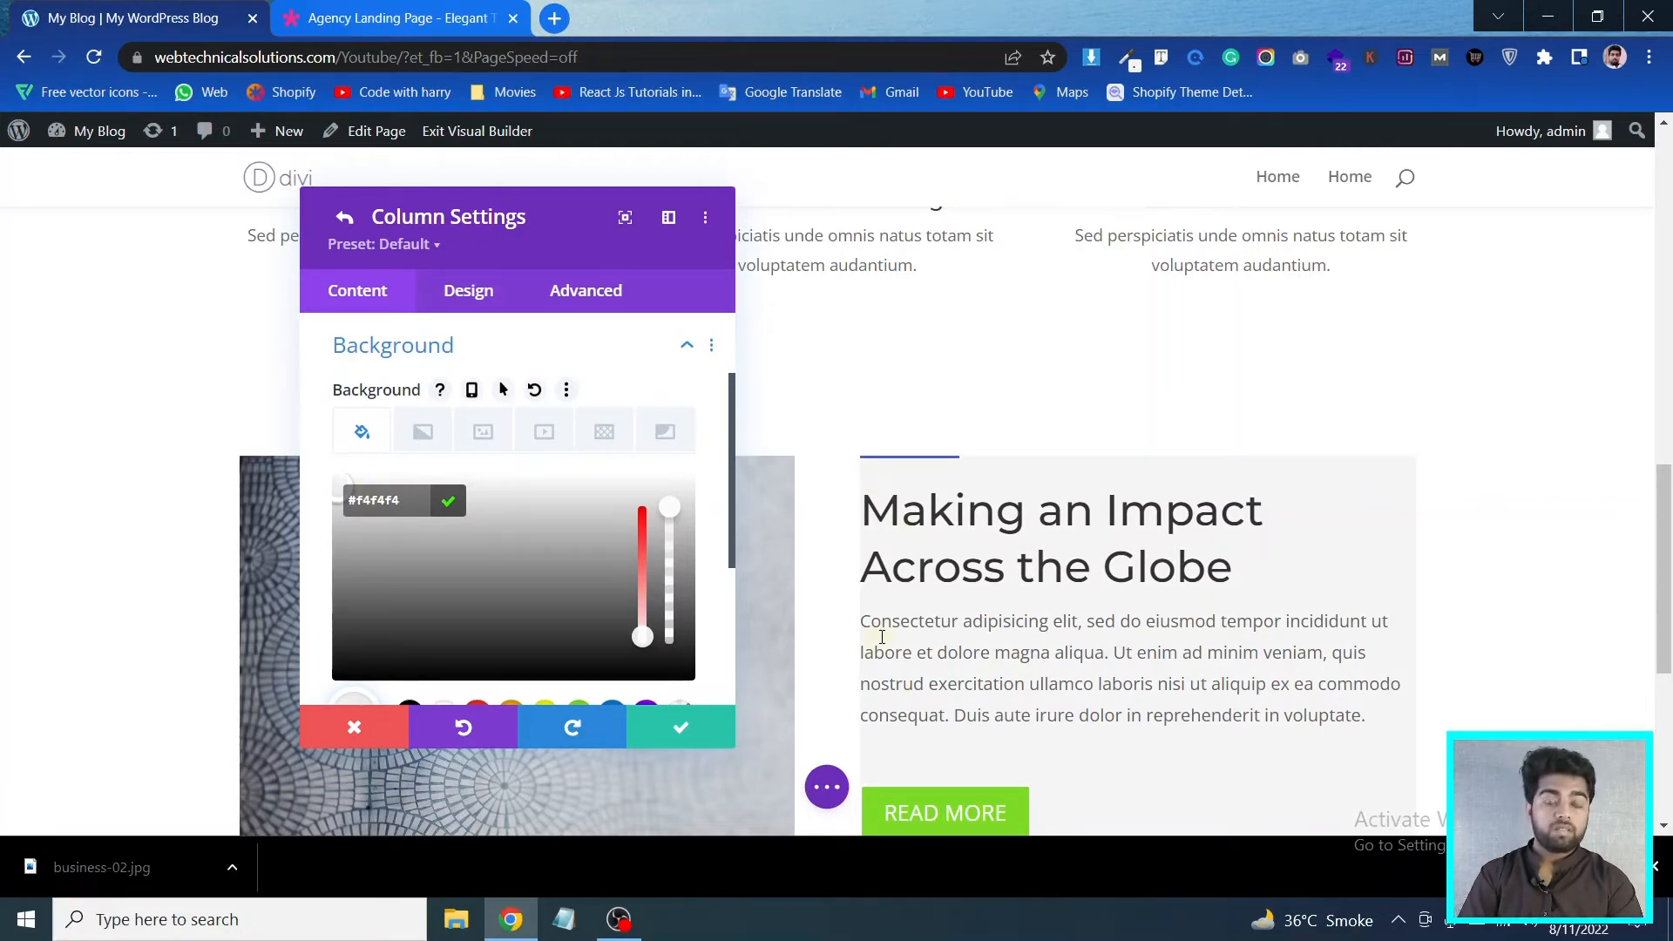
Set the text column's left padding to 50px
{"action": "left_click", "coordinate": [459, 299]}
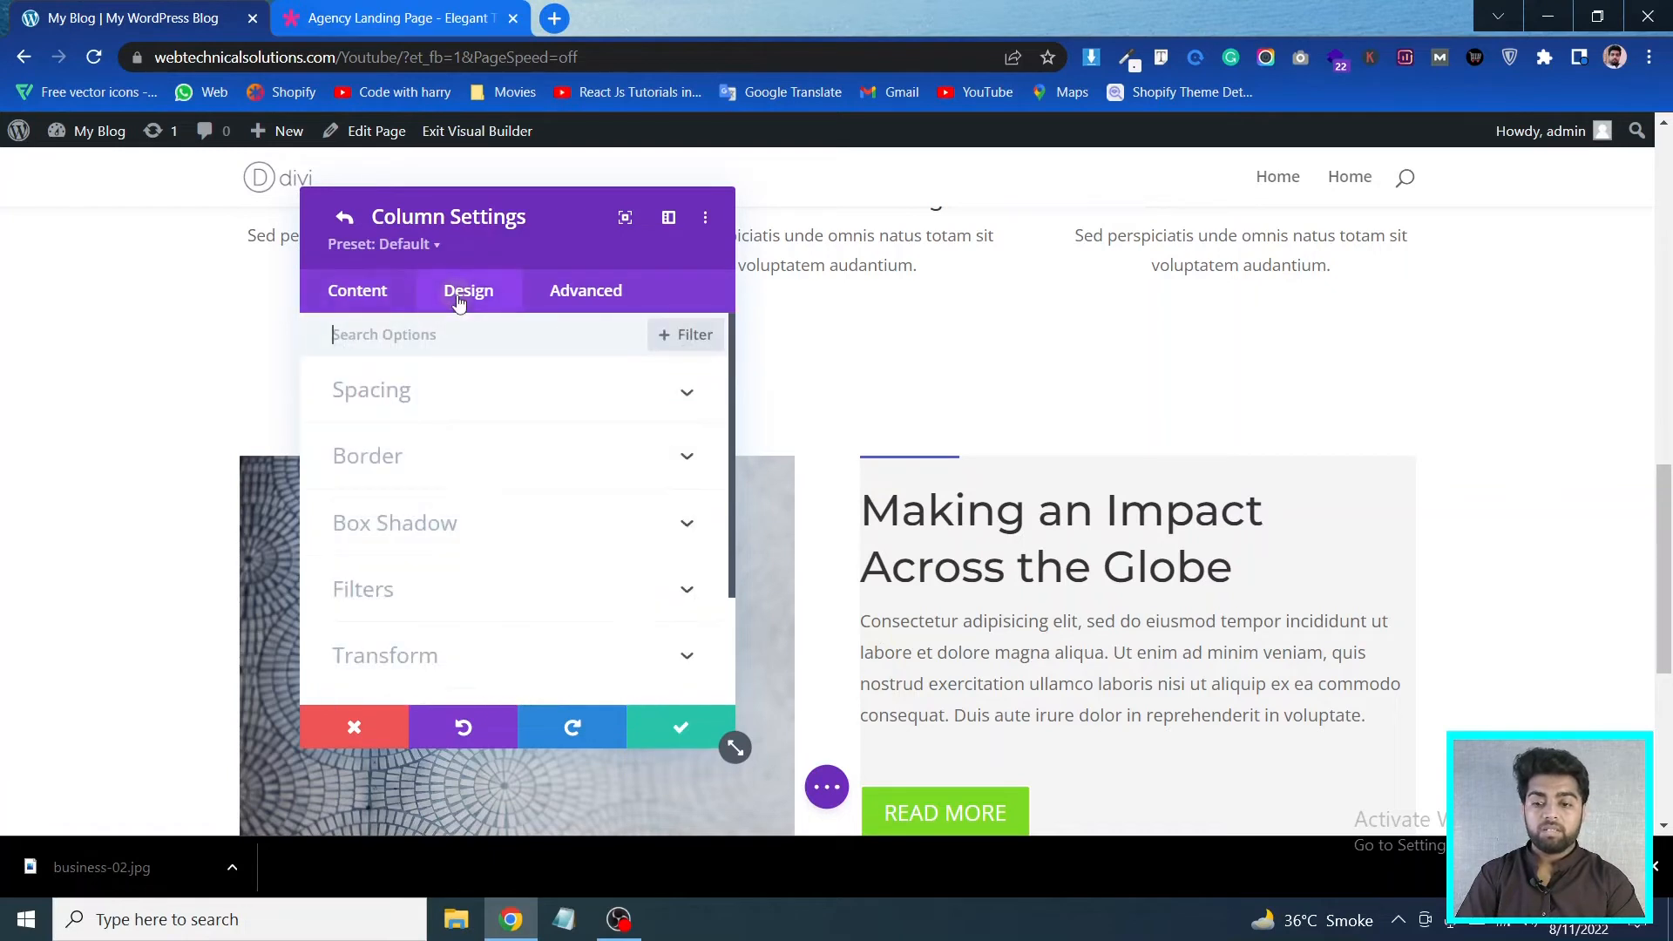
{"action": "left_click", "coordinate": [446, 408]}
{"action": "left_click_drag", "start_coordinate": [559, 500], "coordinate": [728, 505]}
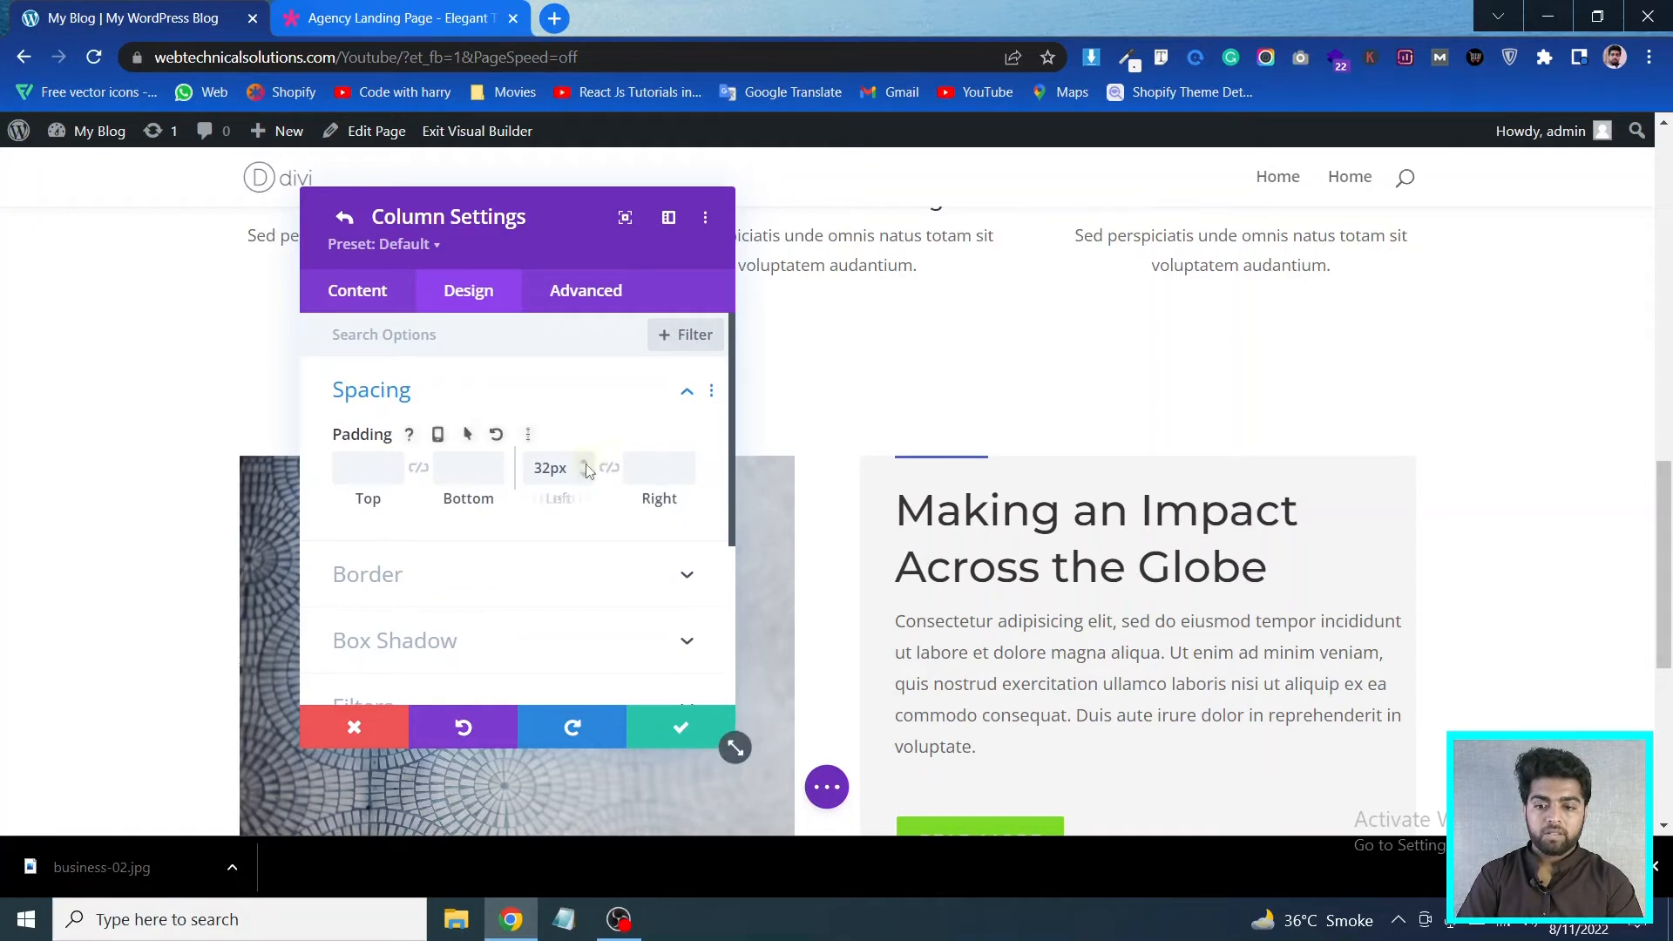
{"action": "double_click", "coordinate": [552, 470]}
{"action": "type", "text": "35"}
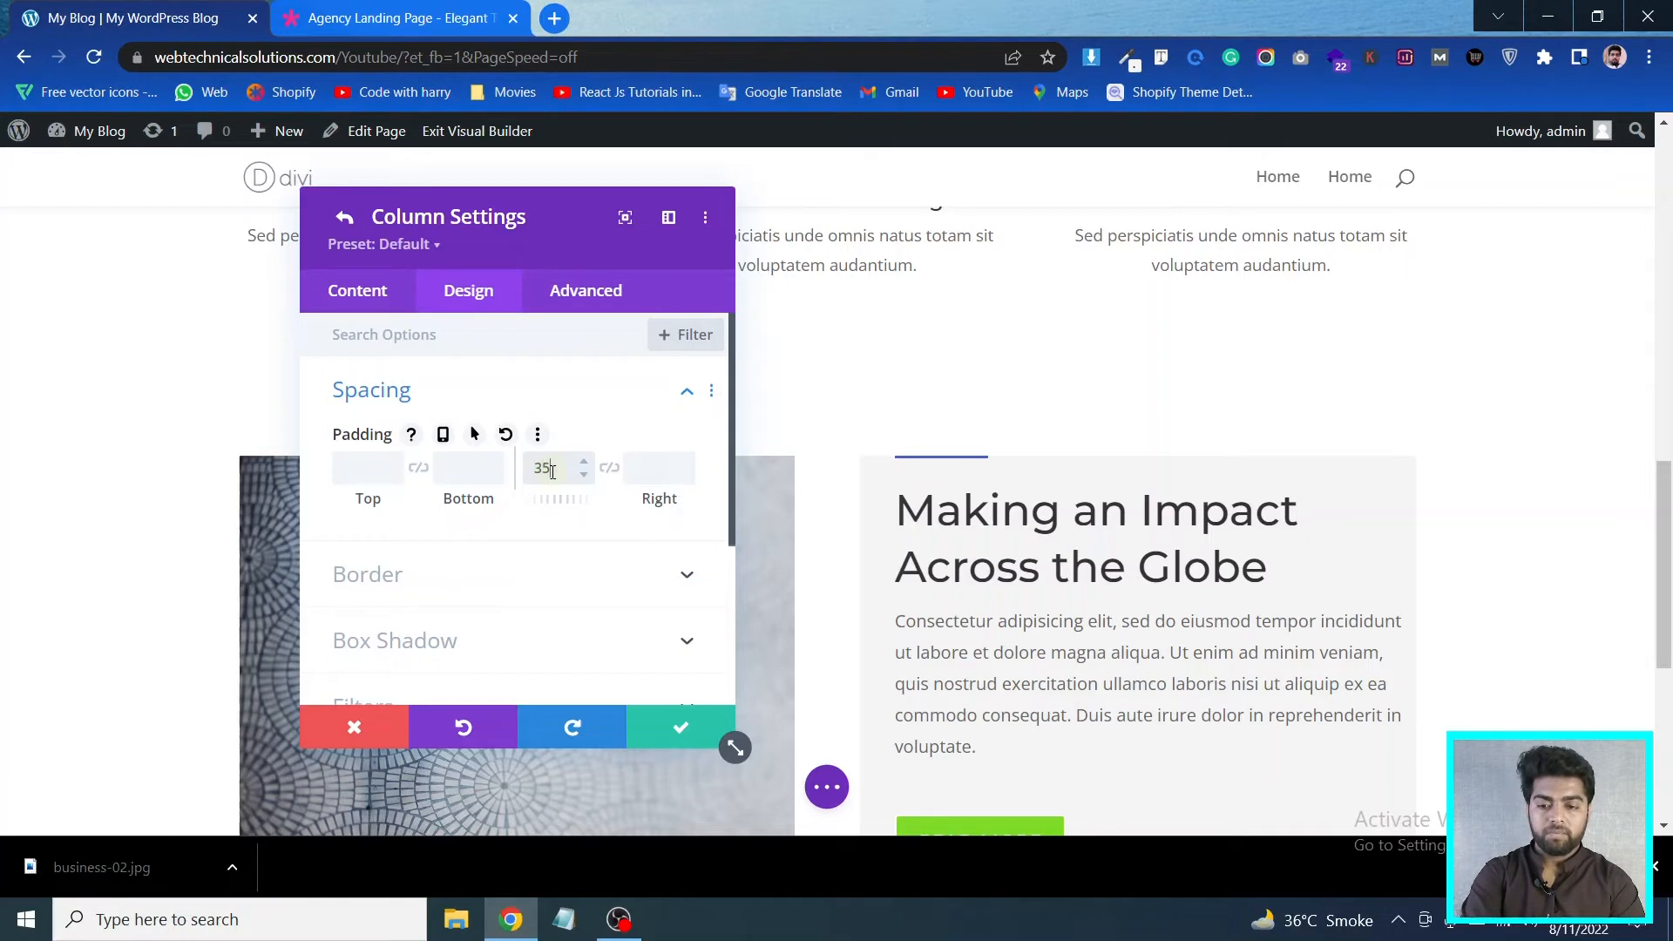
{"action": "double_click", "coordinate": [552, 471]}
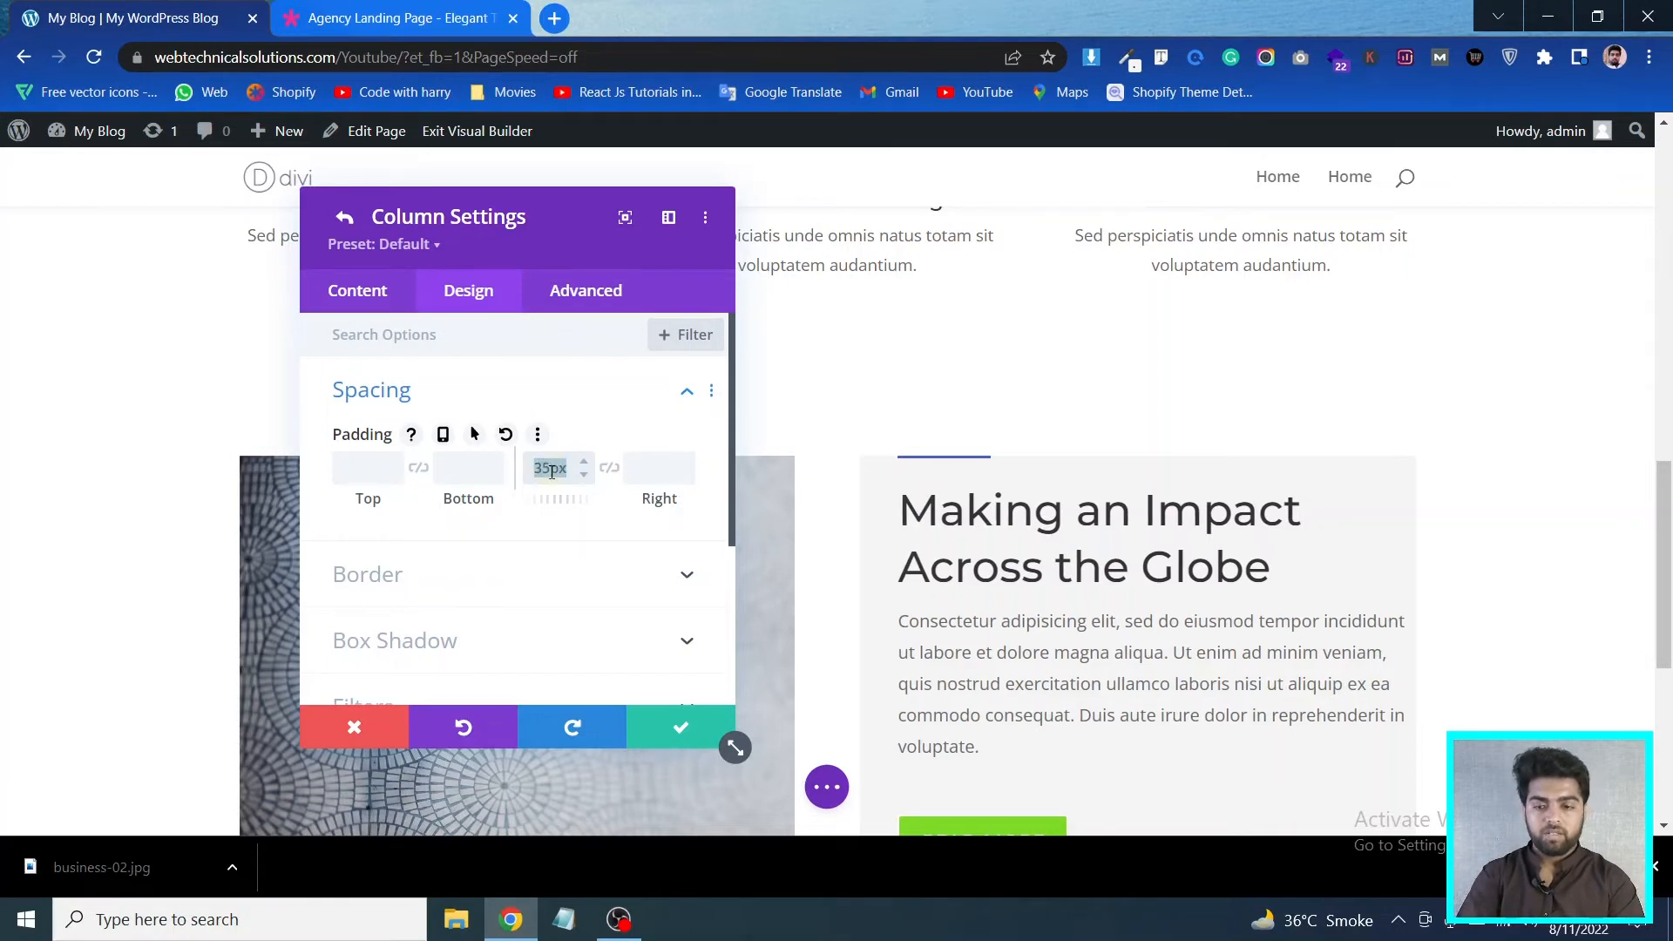
{"action": "type", "text": "40"}
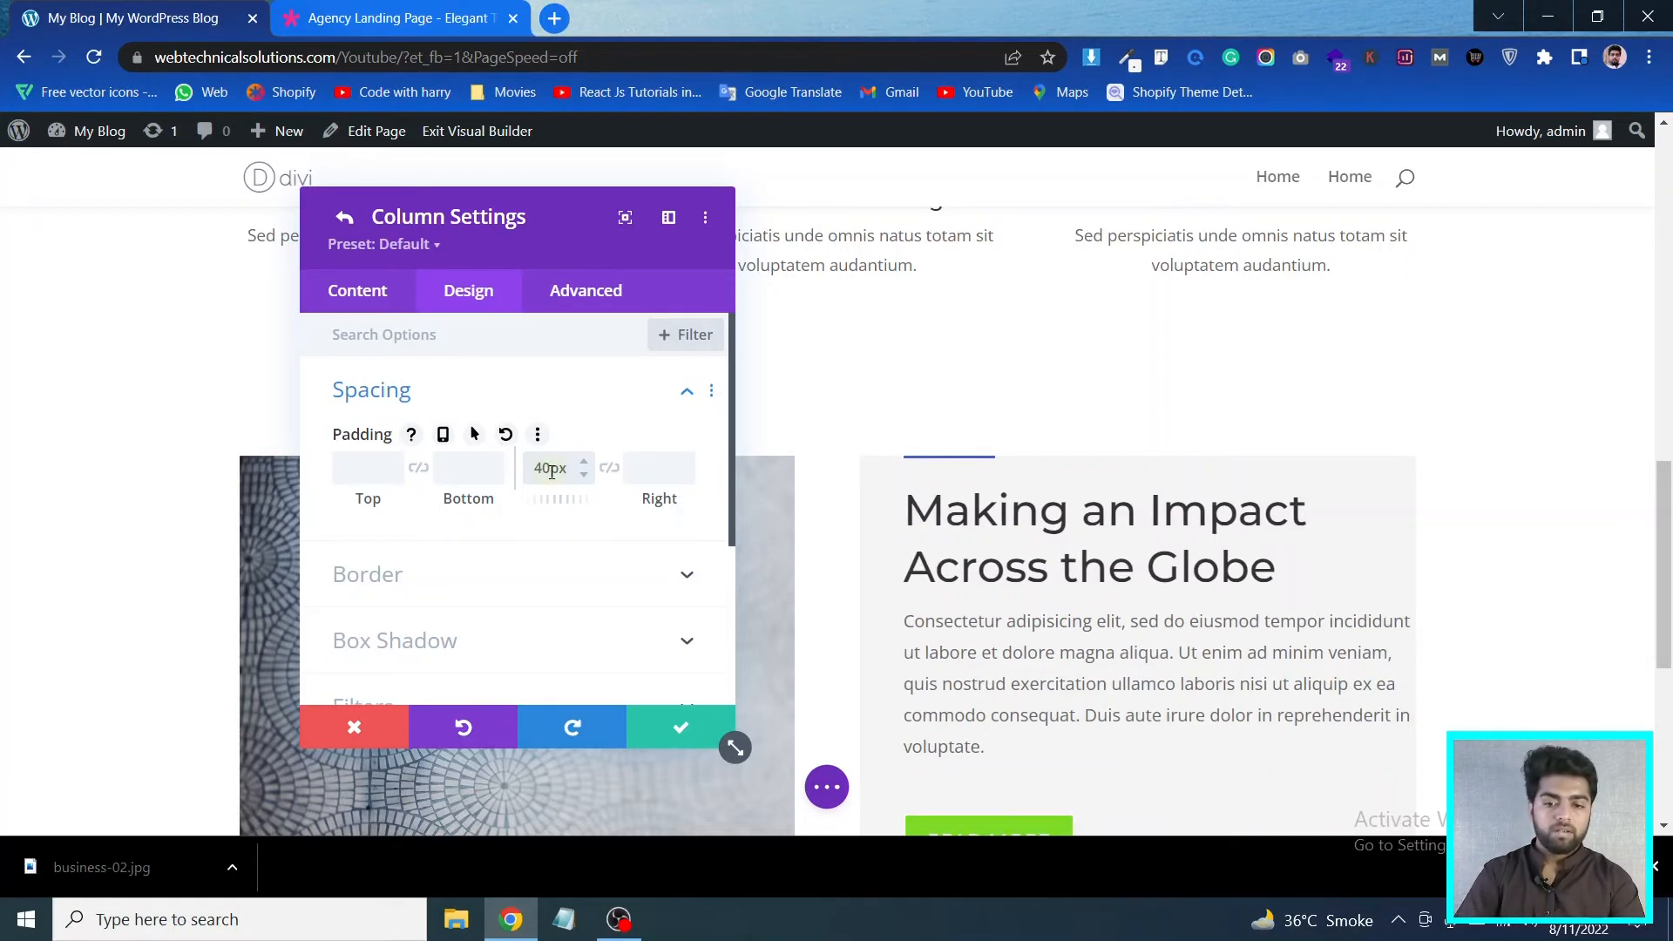
{"action": "double_click", "coordinate": [546, 463]}
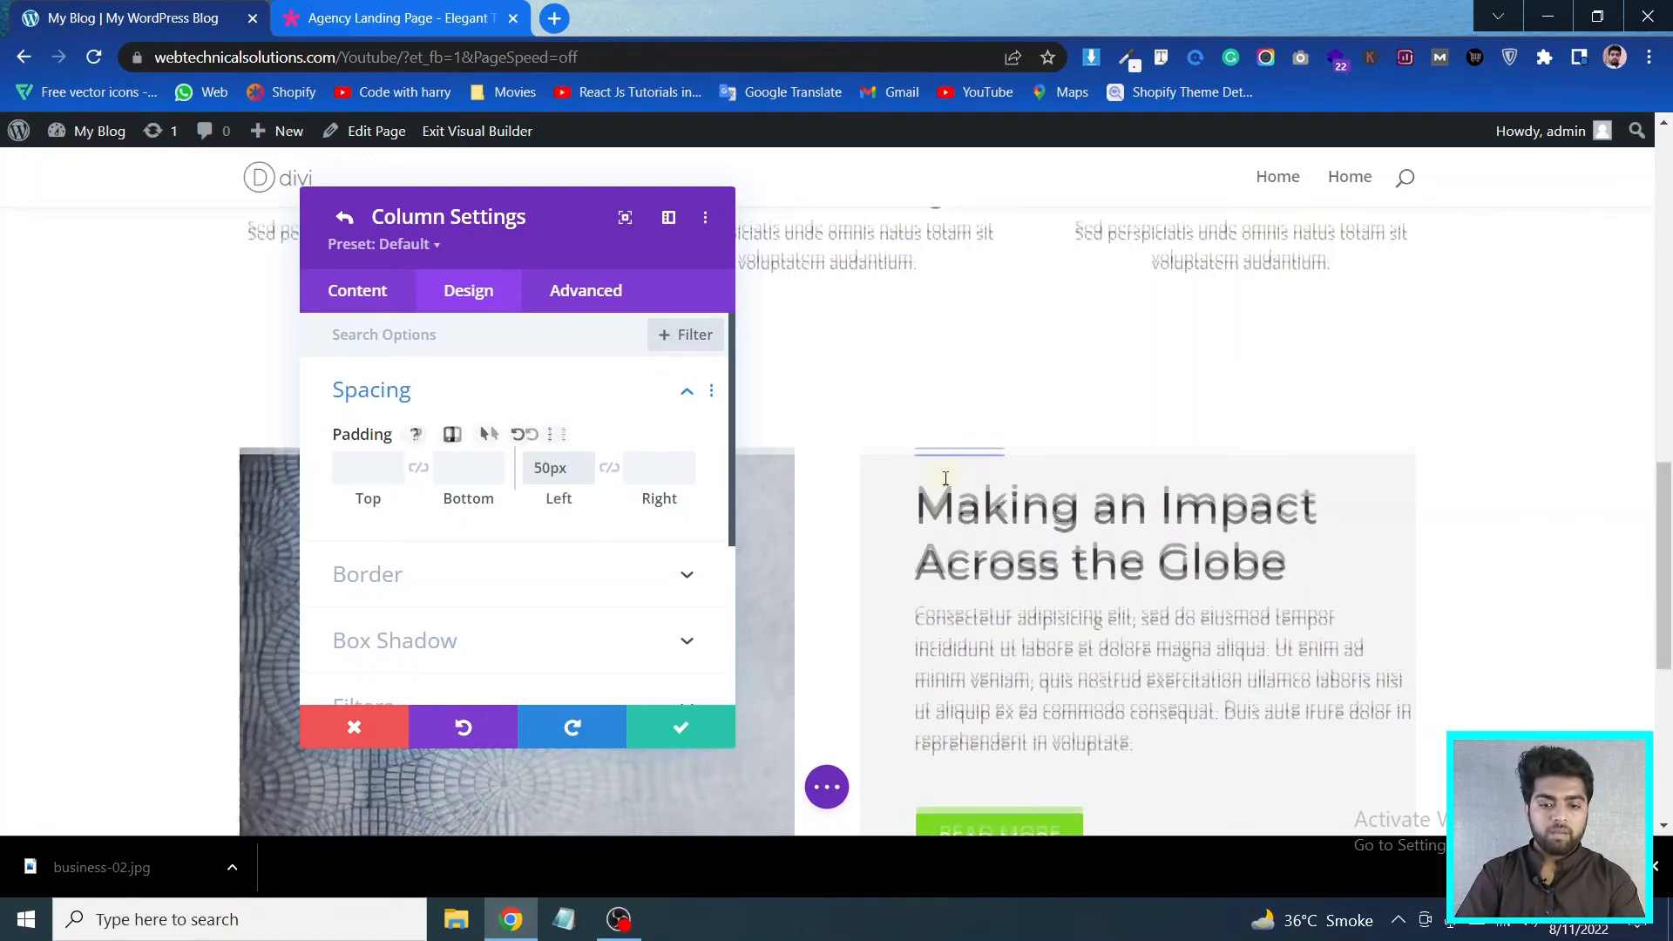
Check the text block's spacing in the demo and try a 100px top padding on the text column
{"action": "left_click", "coordinate": [426, 7]}
{"action": "scroll", "coordinate": [824, 446], "scroll_direction": "down", "scroll_amount": 5}
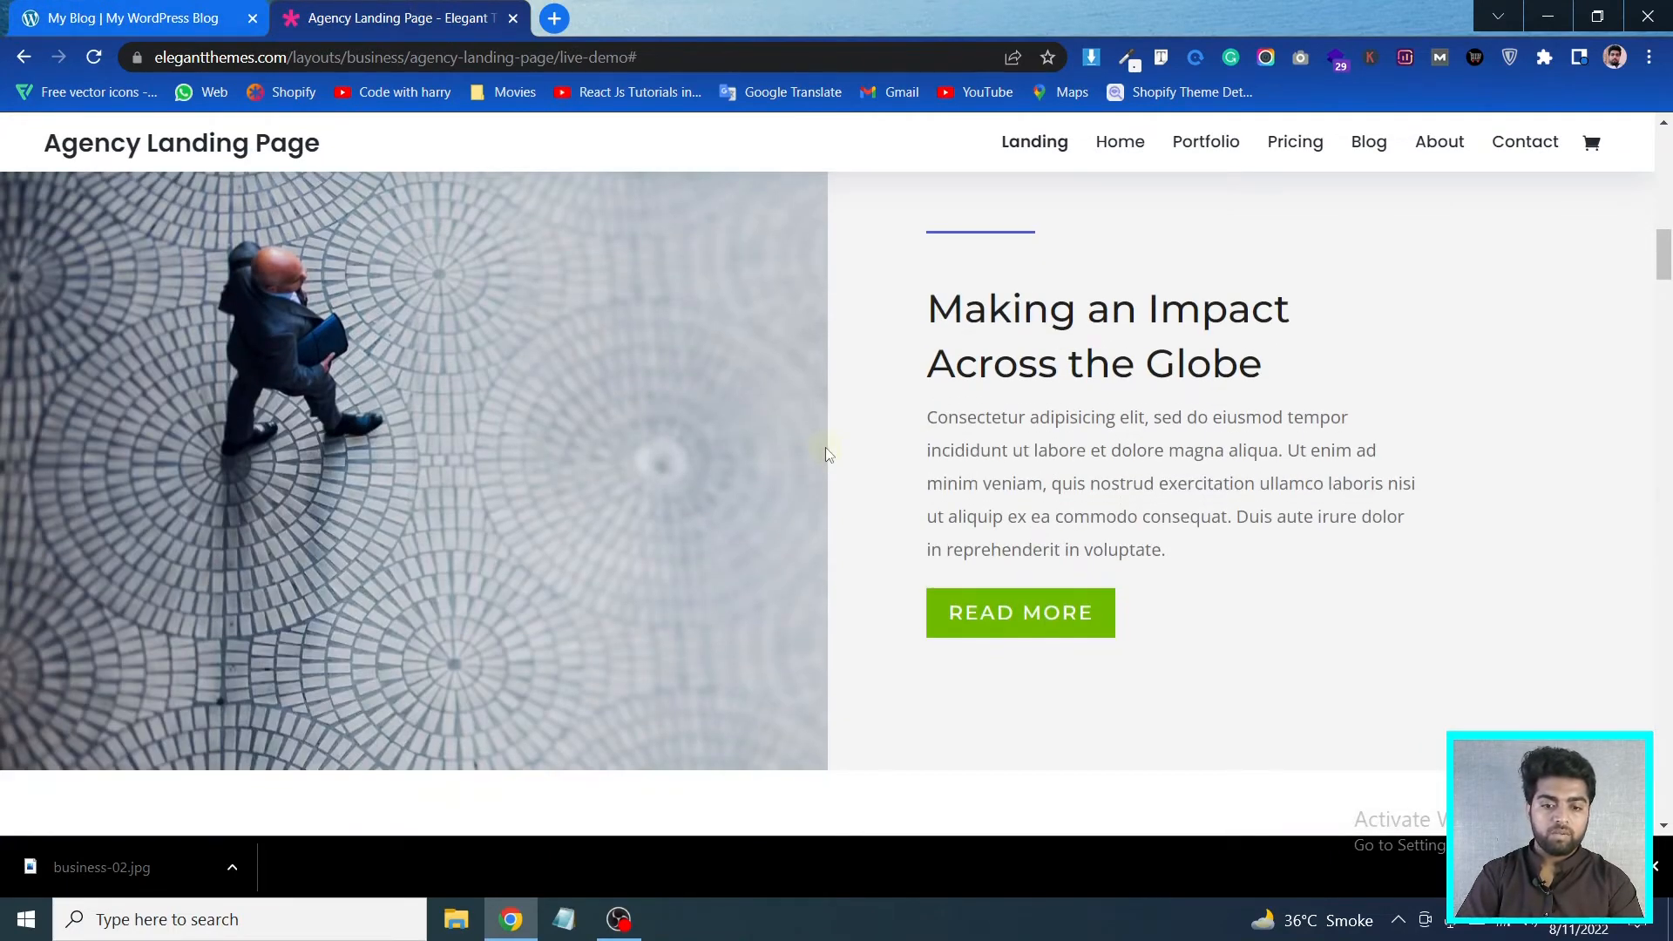
{"action": "left_click", "coordinate": [166, 14]}
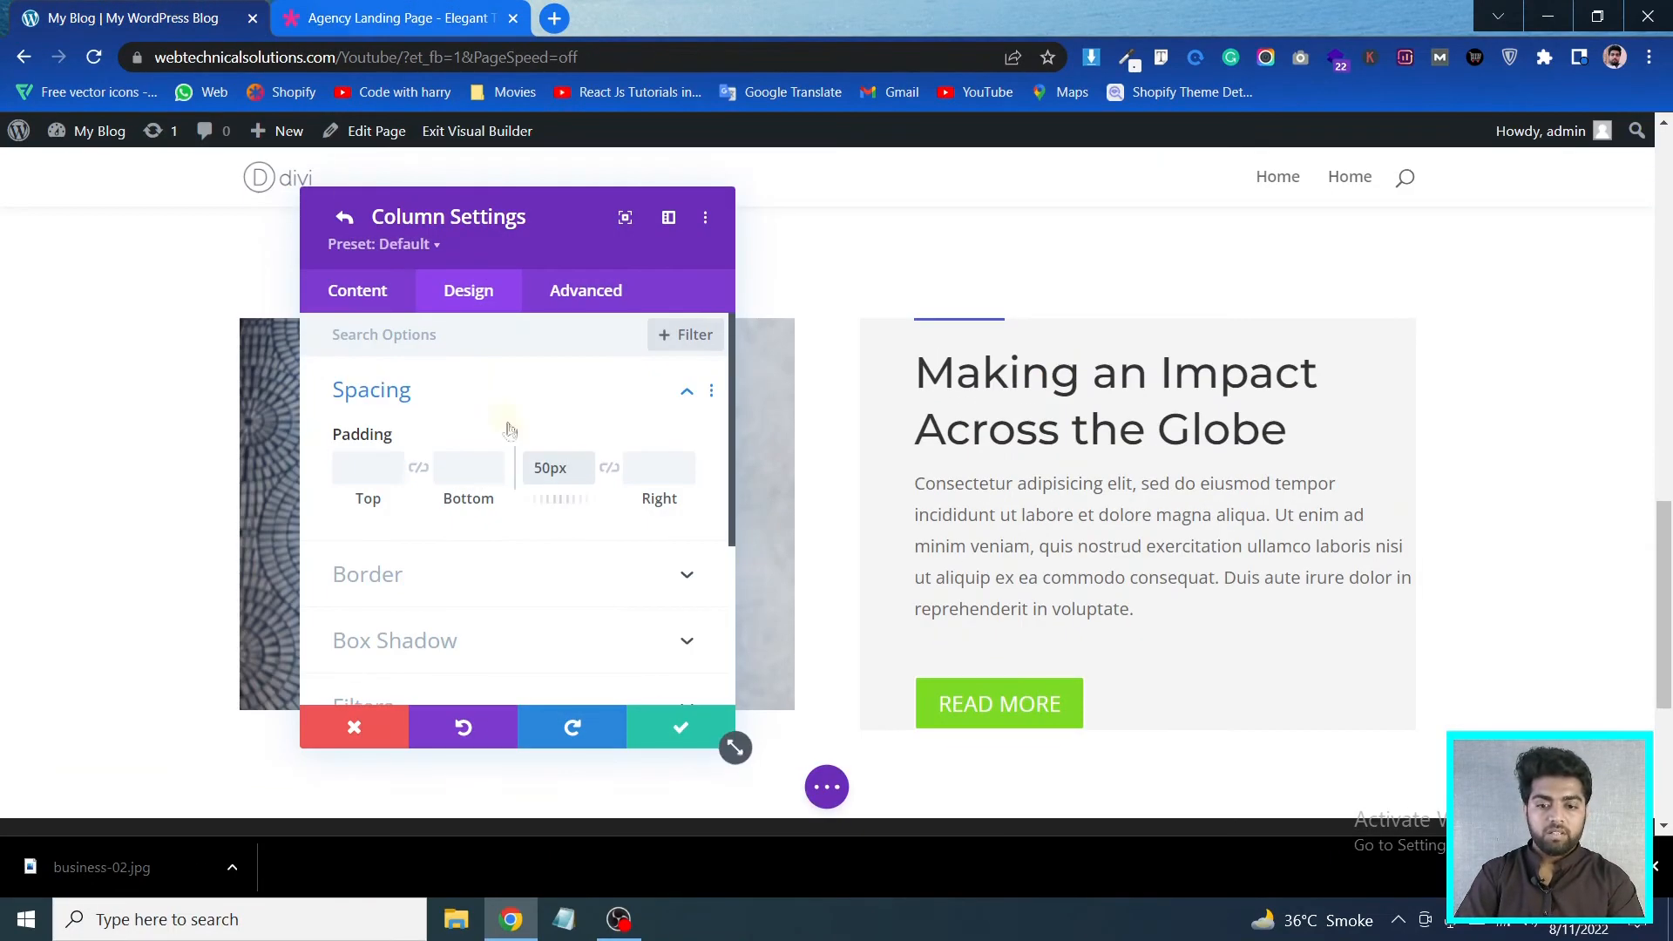
{"action": "left_click", "coordinate": [355, 466]}
{"action": "type", "text": "100px"}
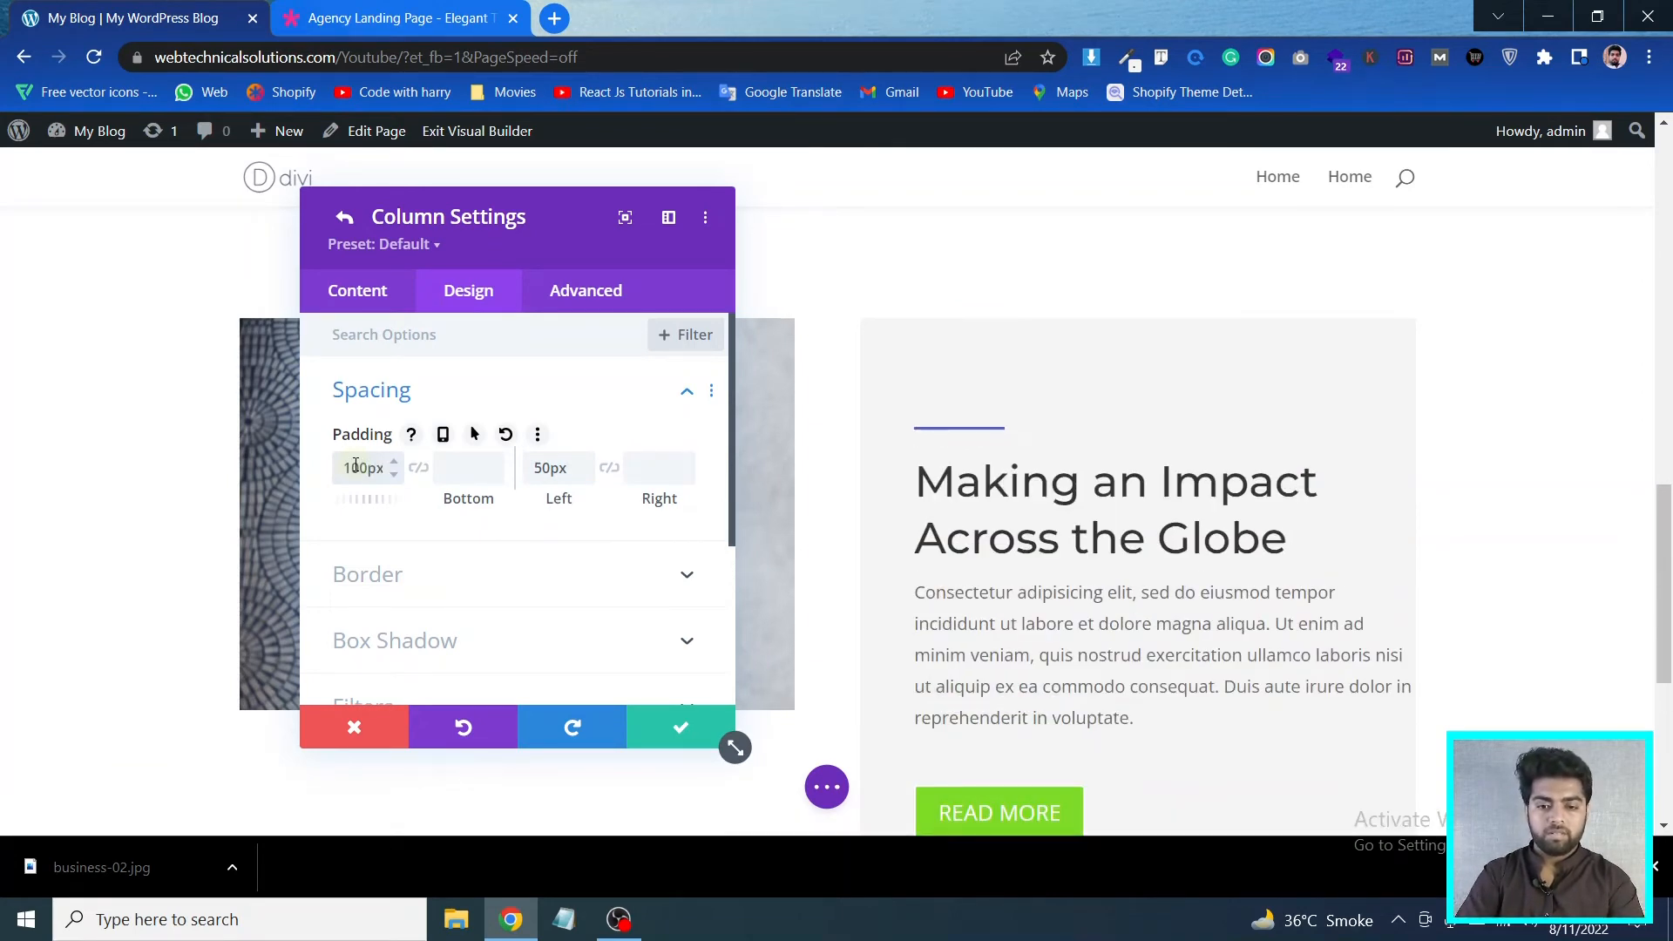
{"action": "double_click", "coordinate": [355, 465]}
{"action": "key", "text": "BackSpace"}
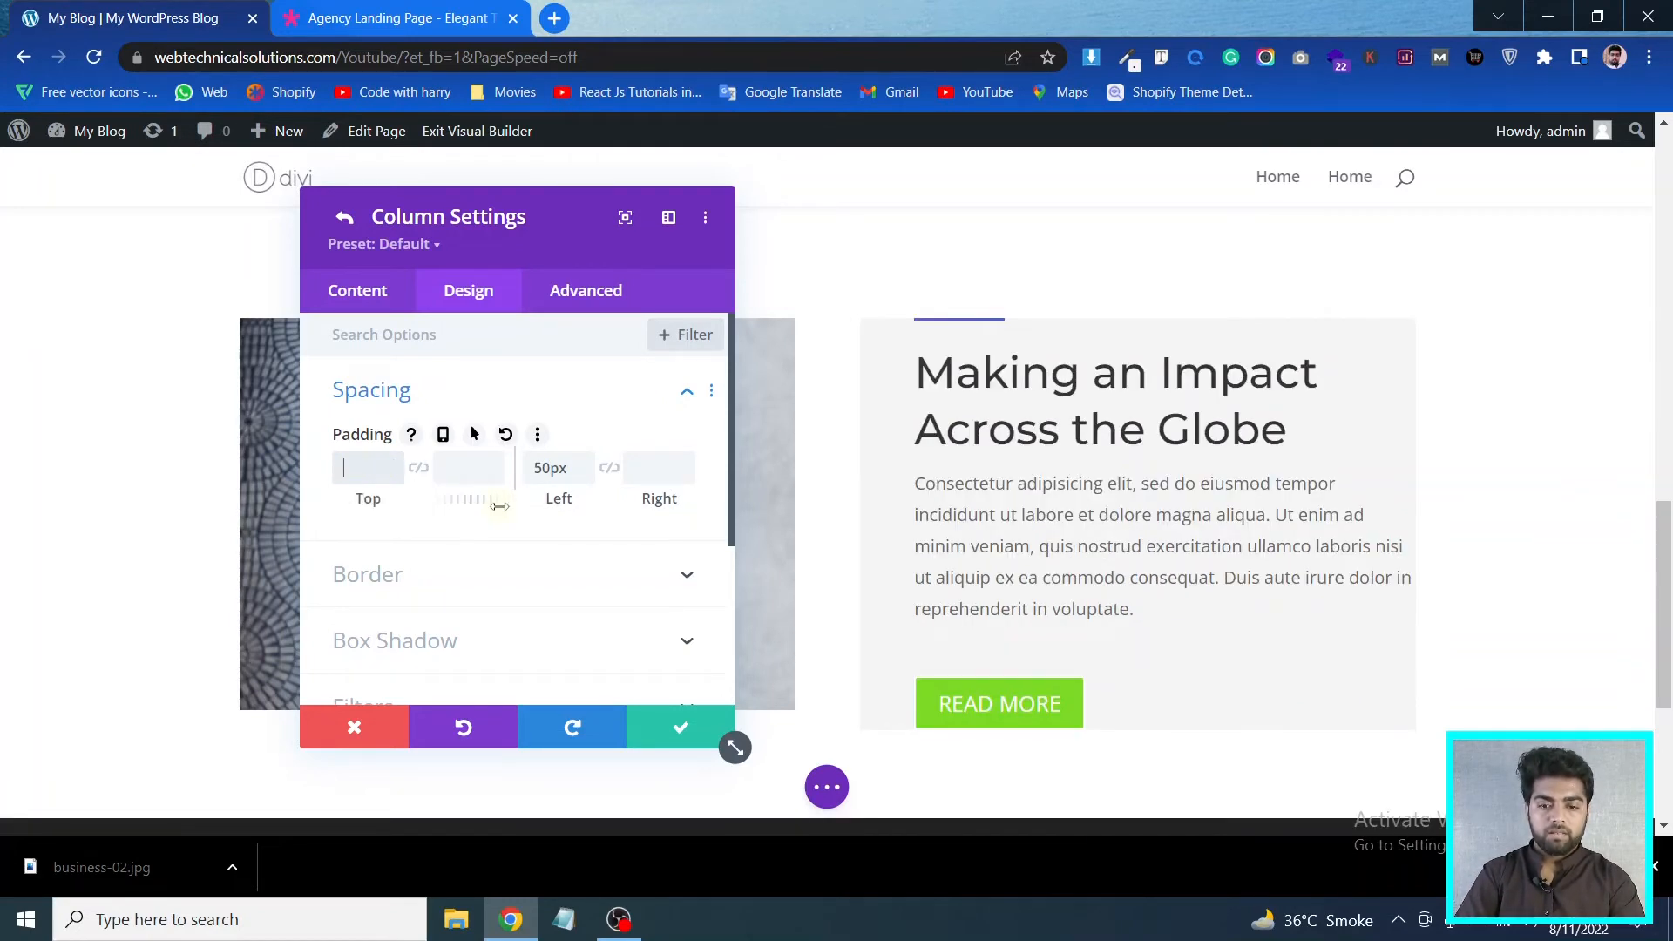
Save the column and row settings and compare the section with the demo
{"action": "left_click", "coordinate": [680, 725]}
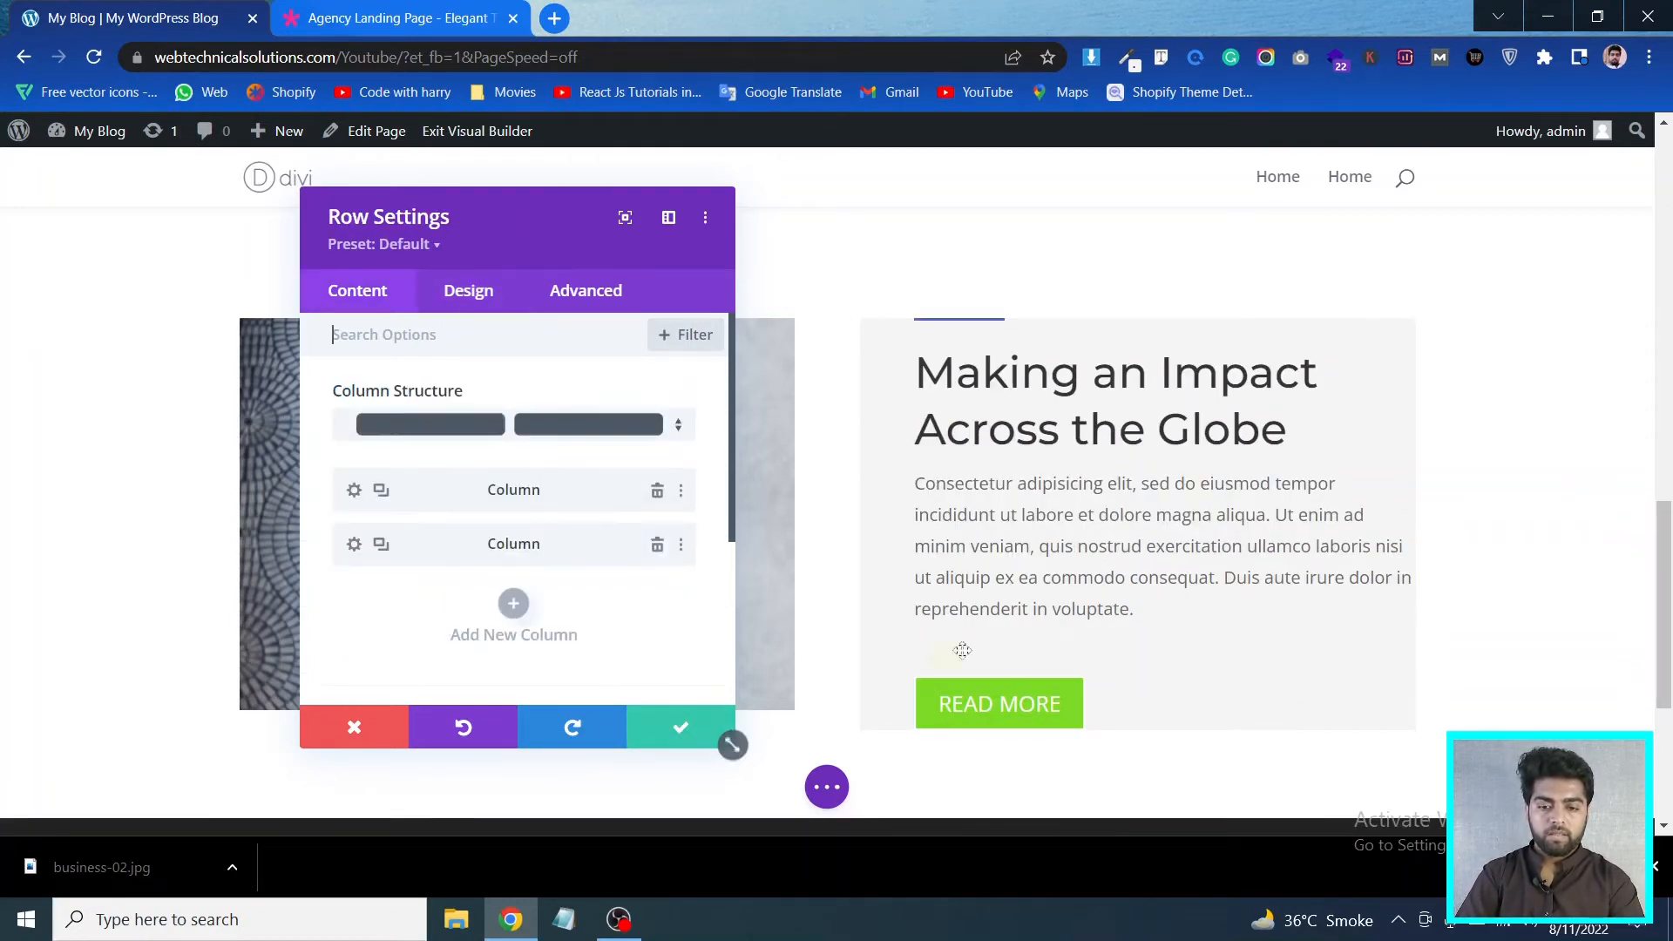
{"action": "left_click", "coordinate": [667, 727]}
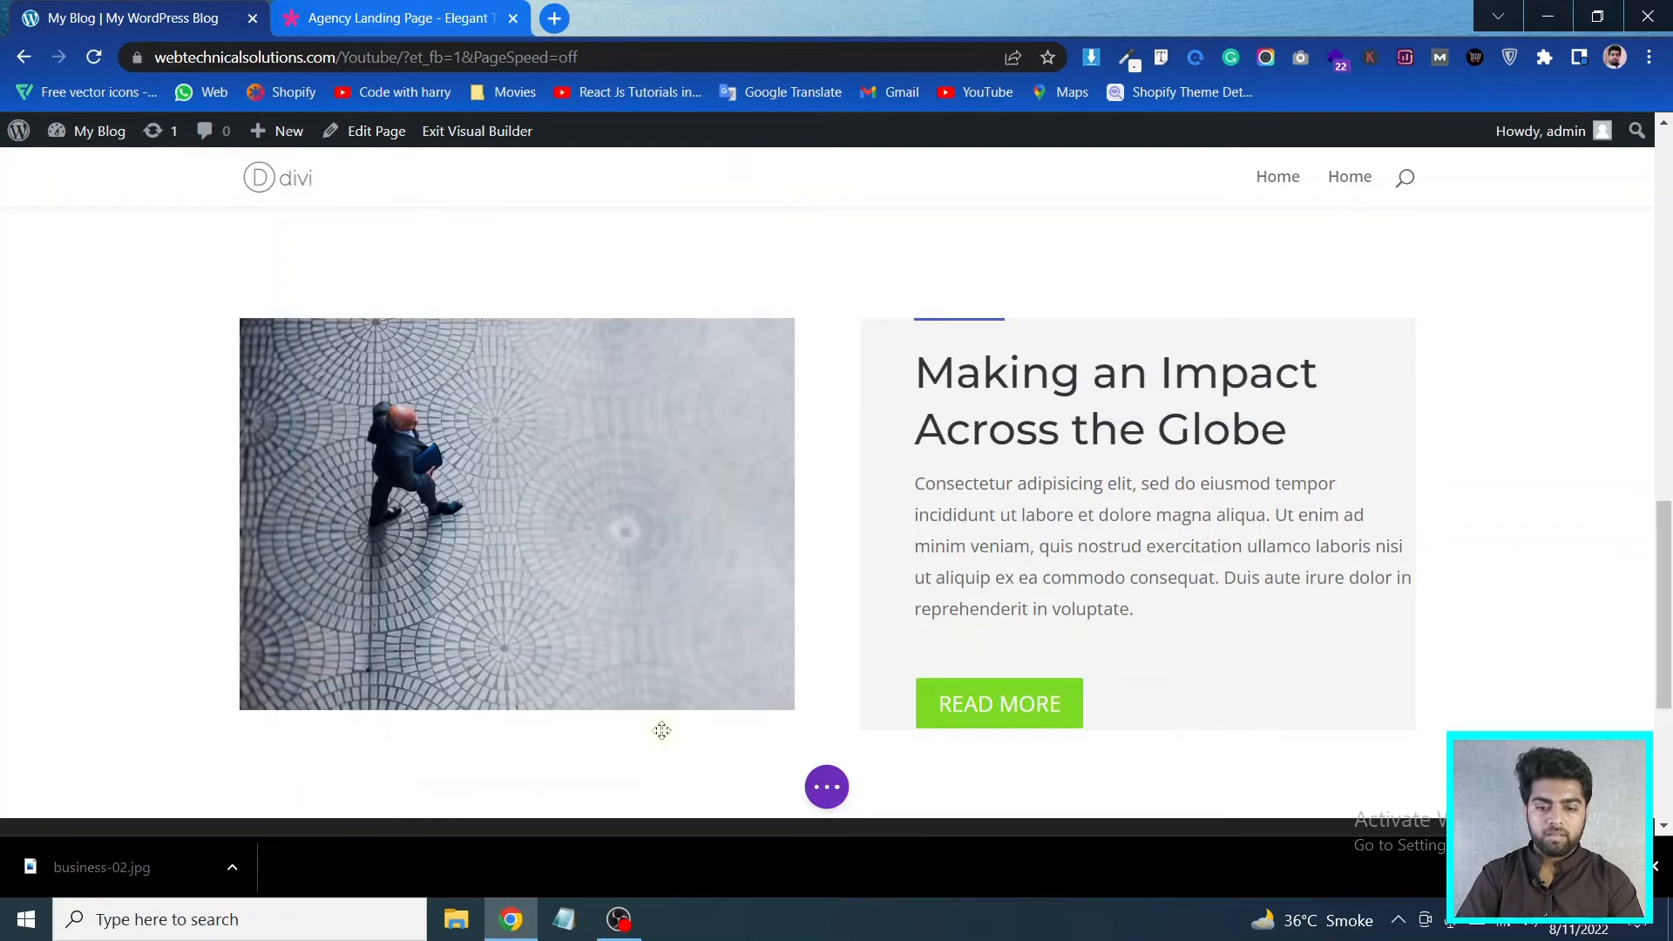
{"action": "key", "text": "ctrl+Tab"}
{"action": "key", "text": "ctrl+Tab"}
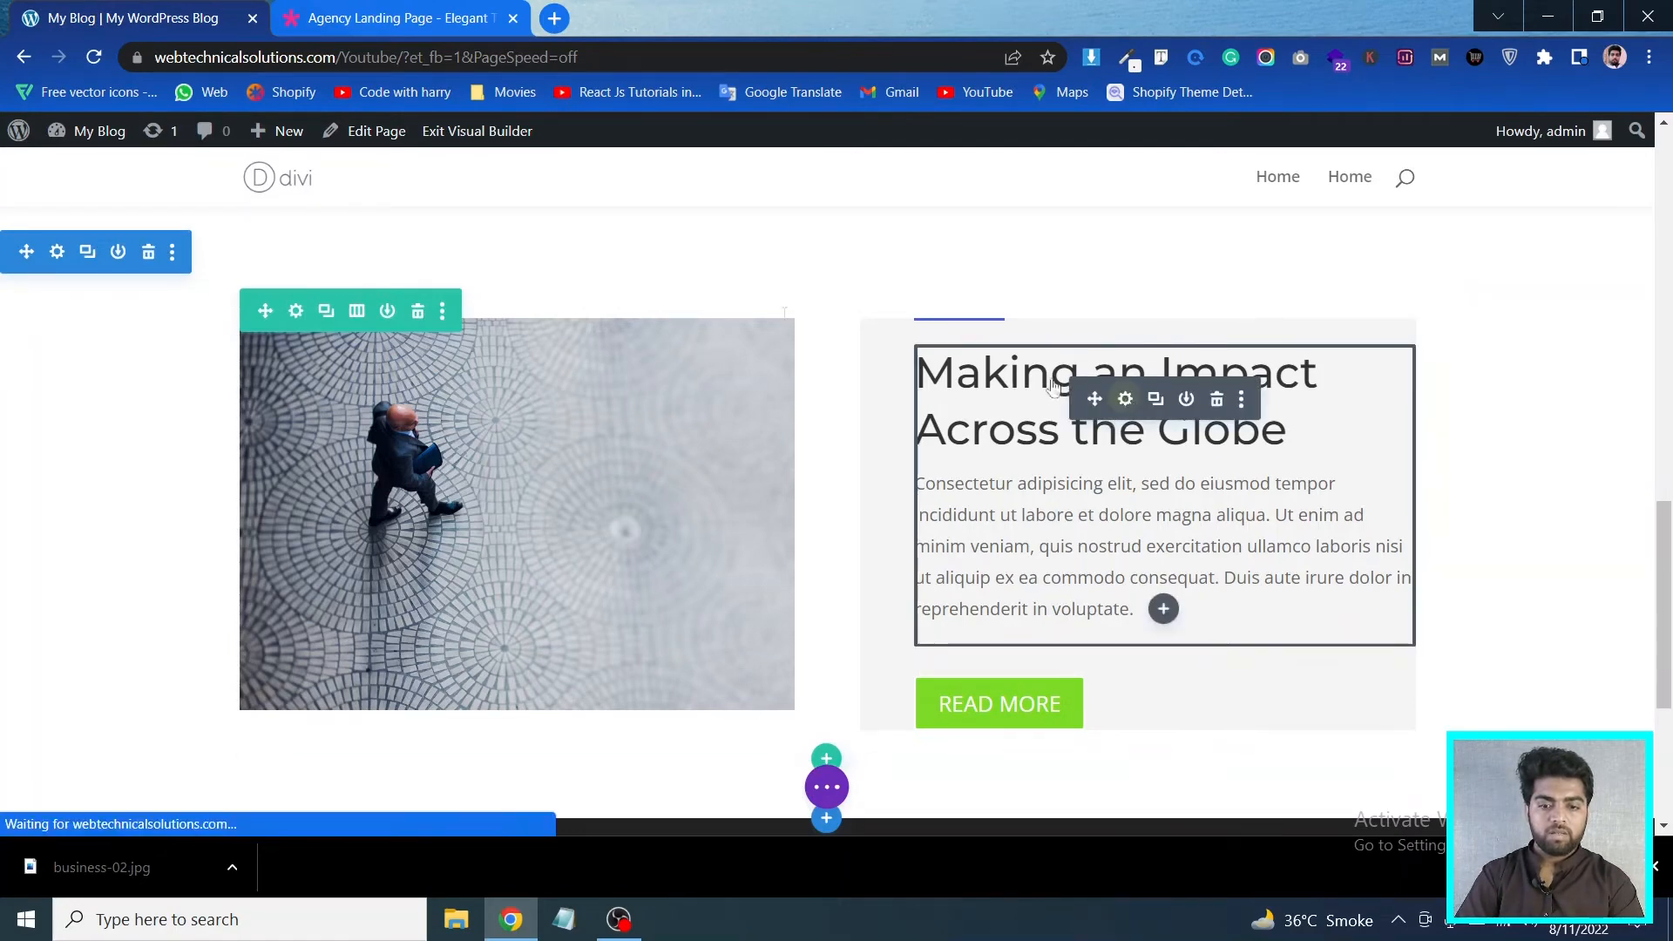
Set the bottom margin of the "Making an Impact Across the Globe" text module to 0px and save it
{"action": "left_click", "coordinate": [470, 288]}
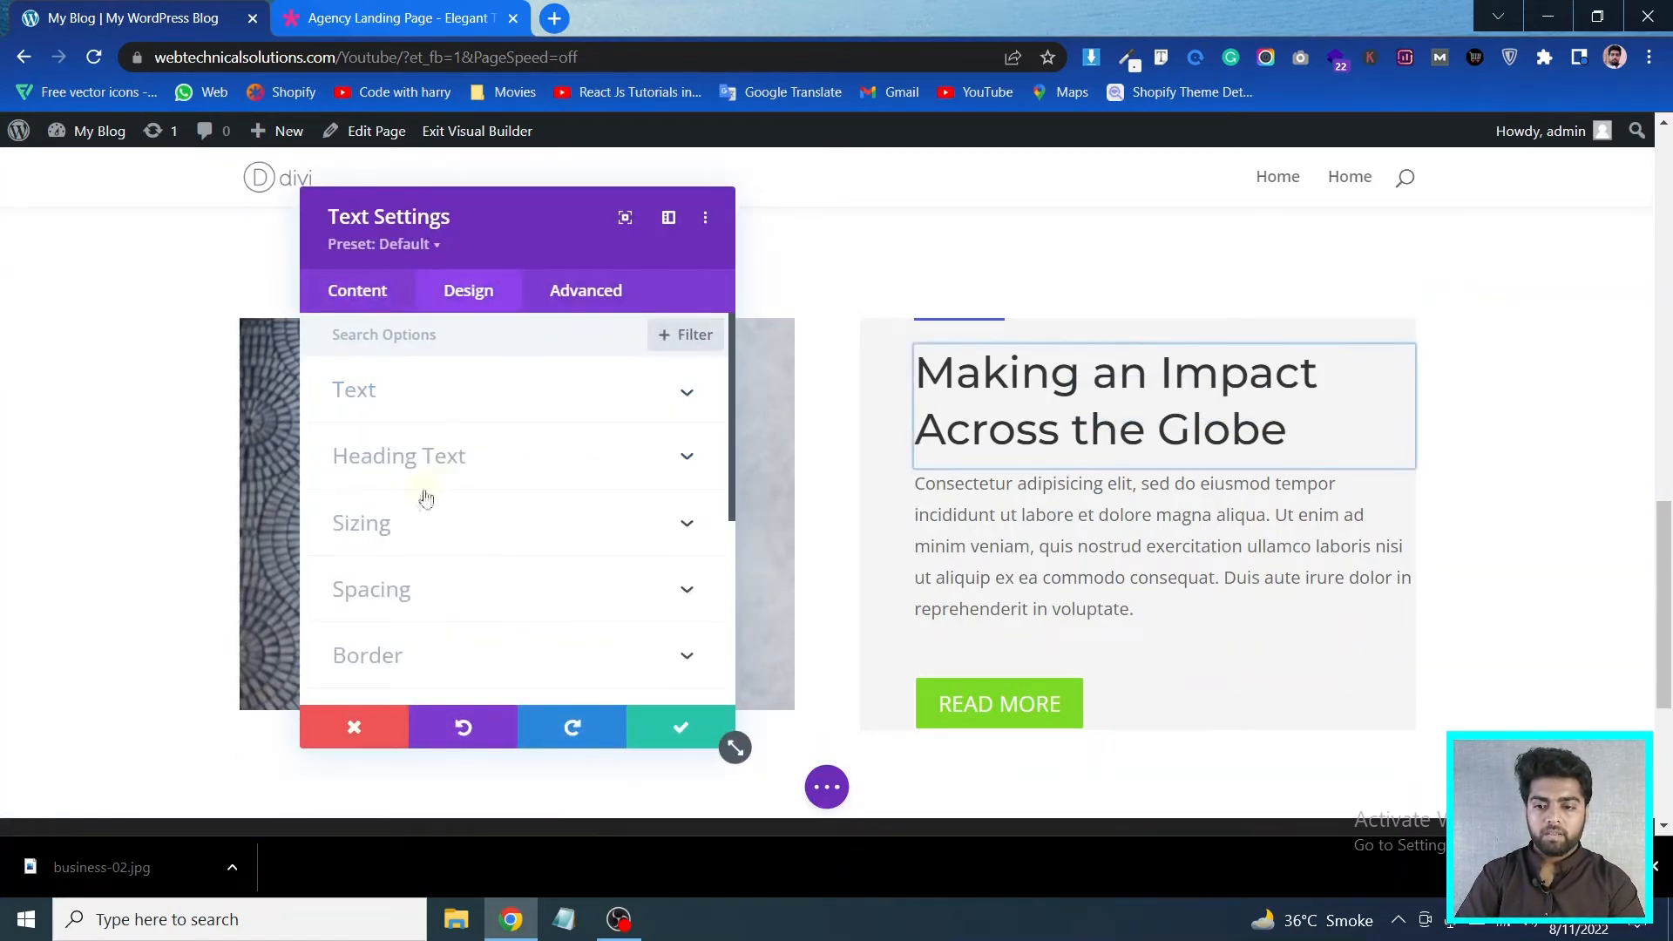
{"action": "left_click", "coordinate": [425, 590]}
{"action": "left_click", "coordinate": [441, 427]}
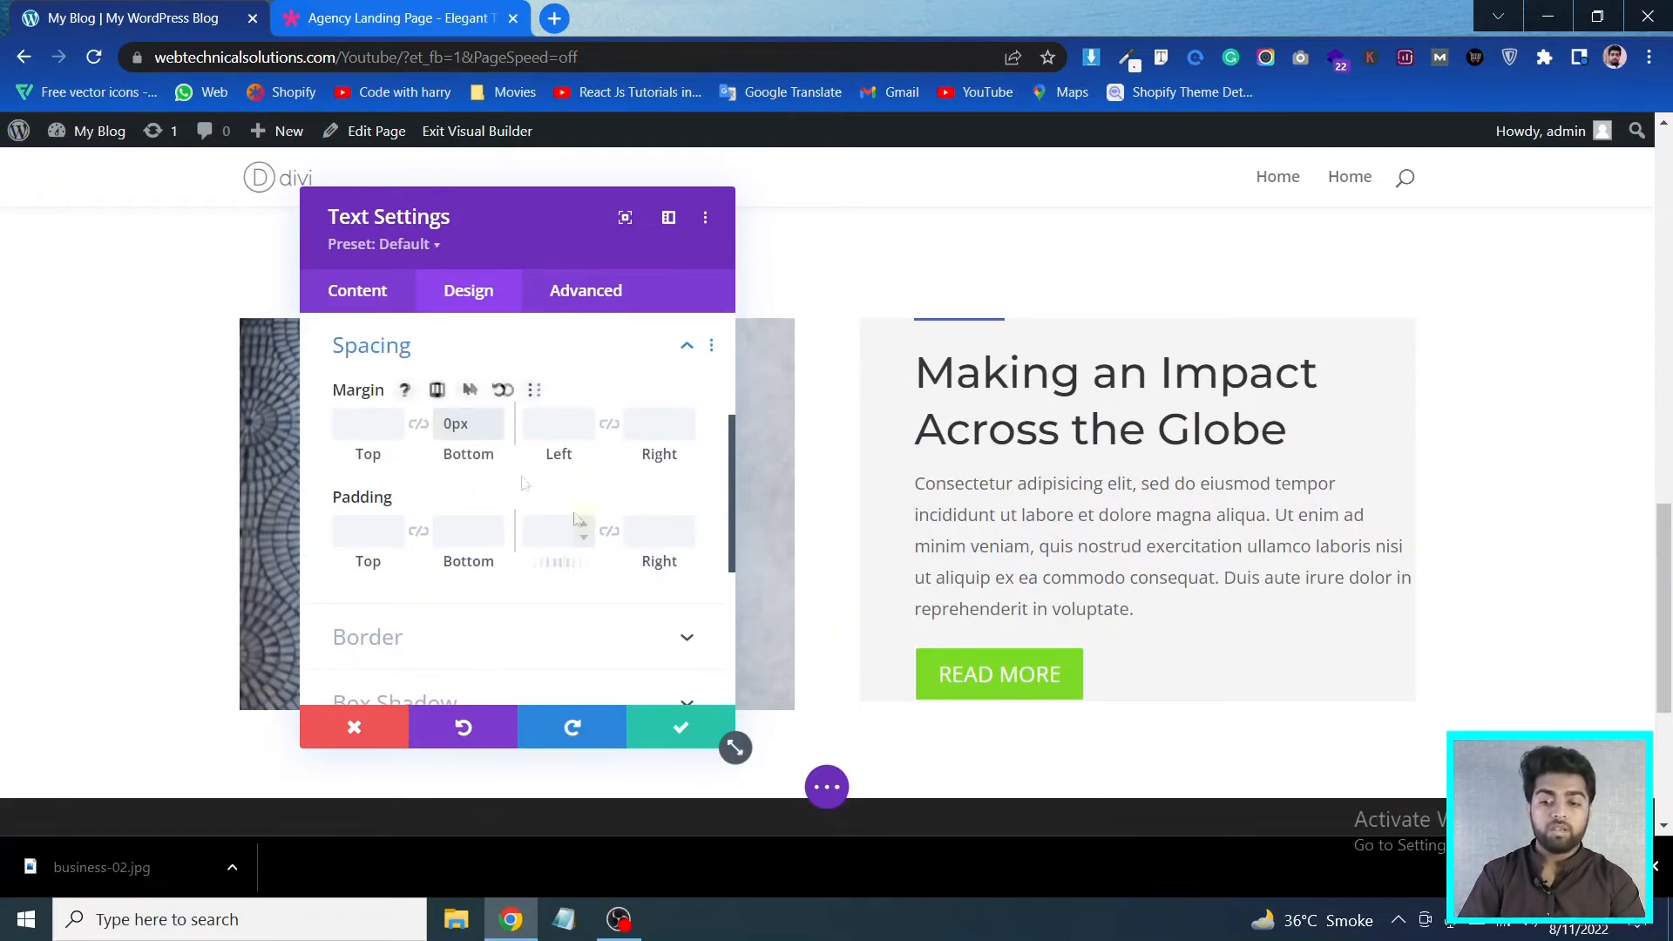
{"action": "double_click", "coordinate": [453, 426]}
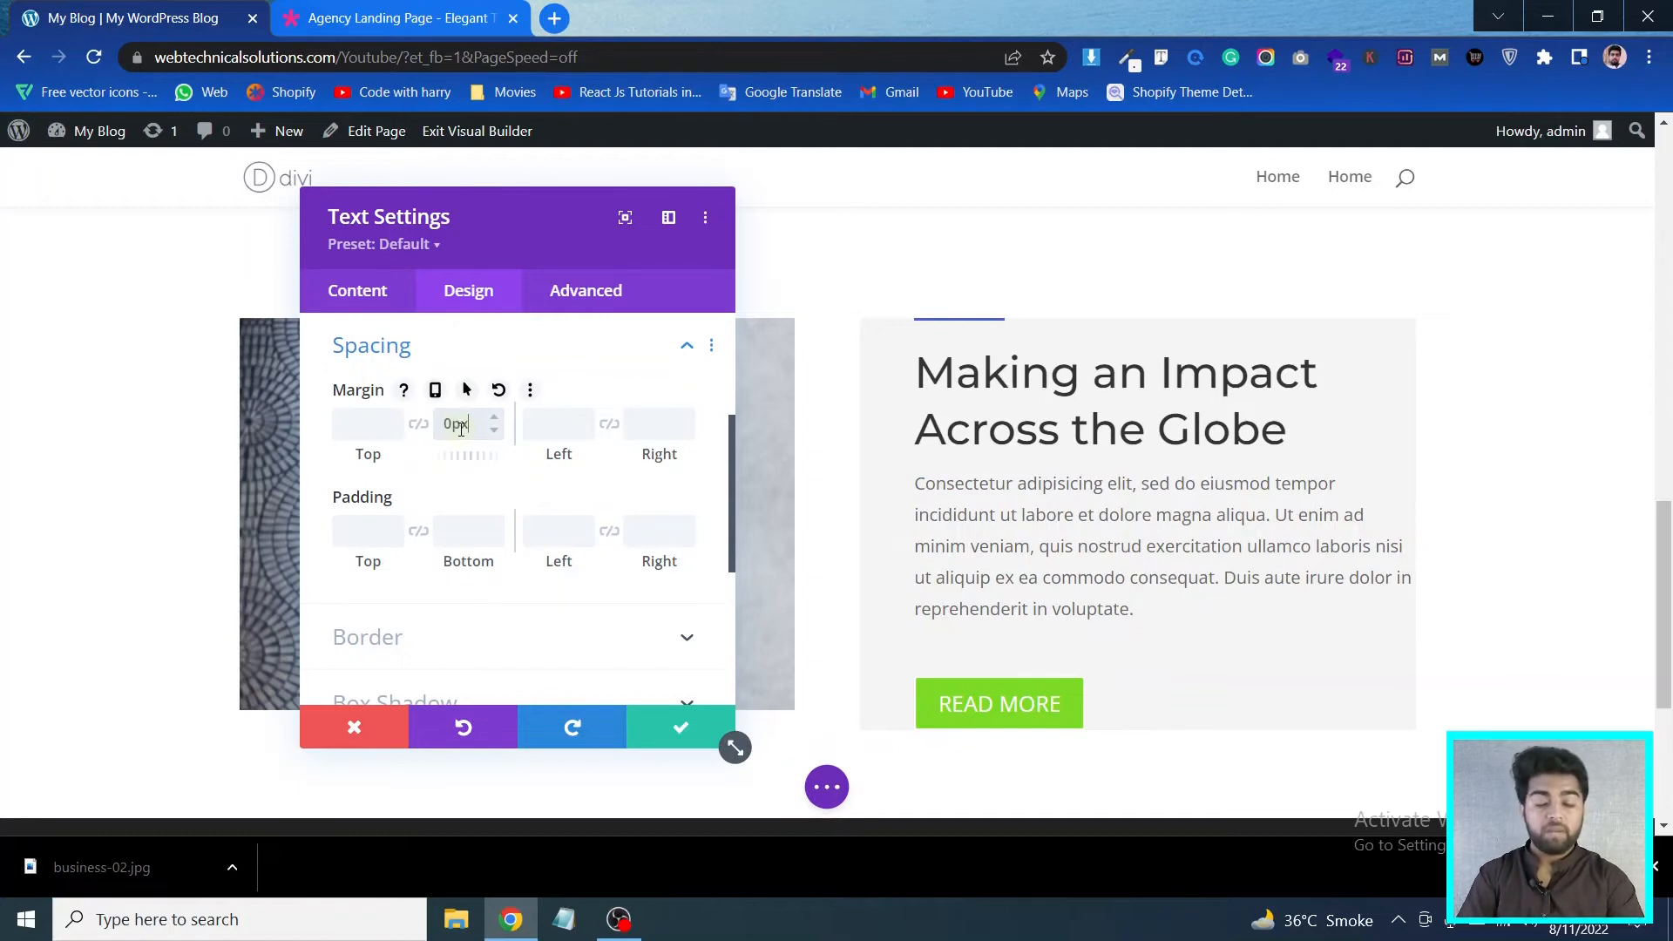
{"action": "left_click", "coordinate": [665, 736]}
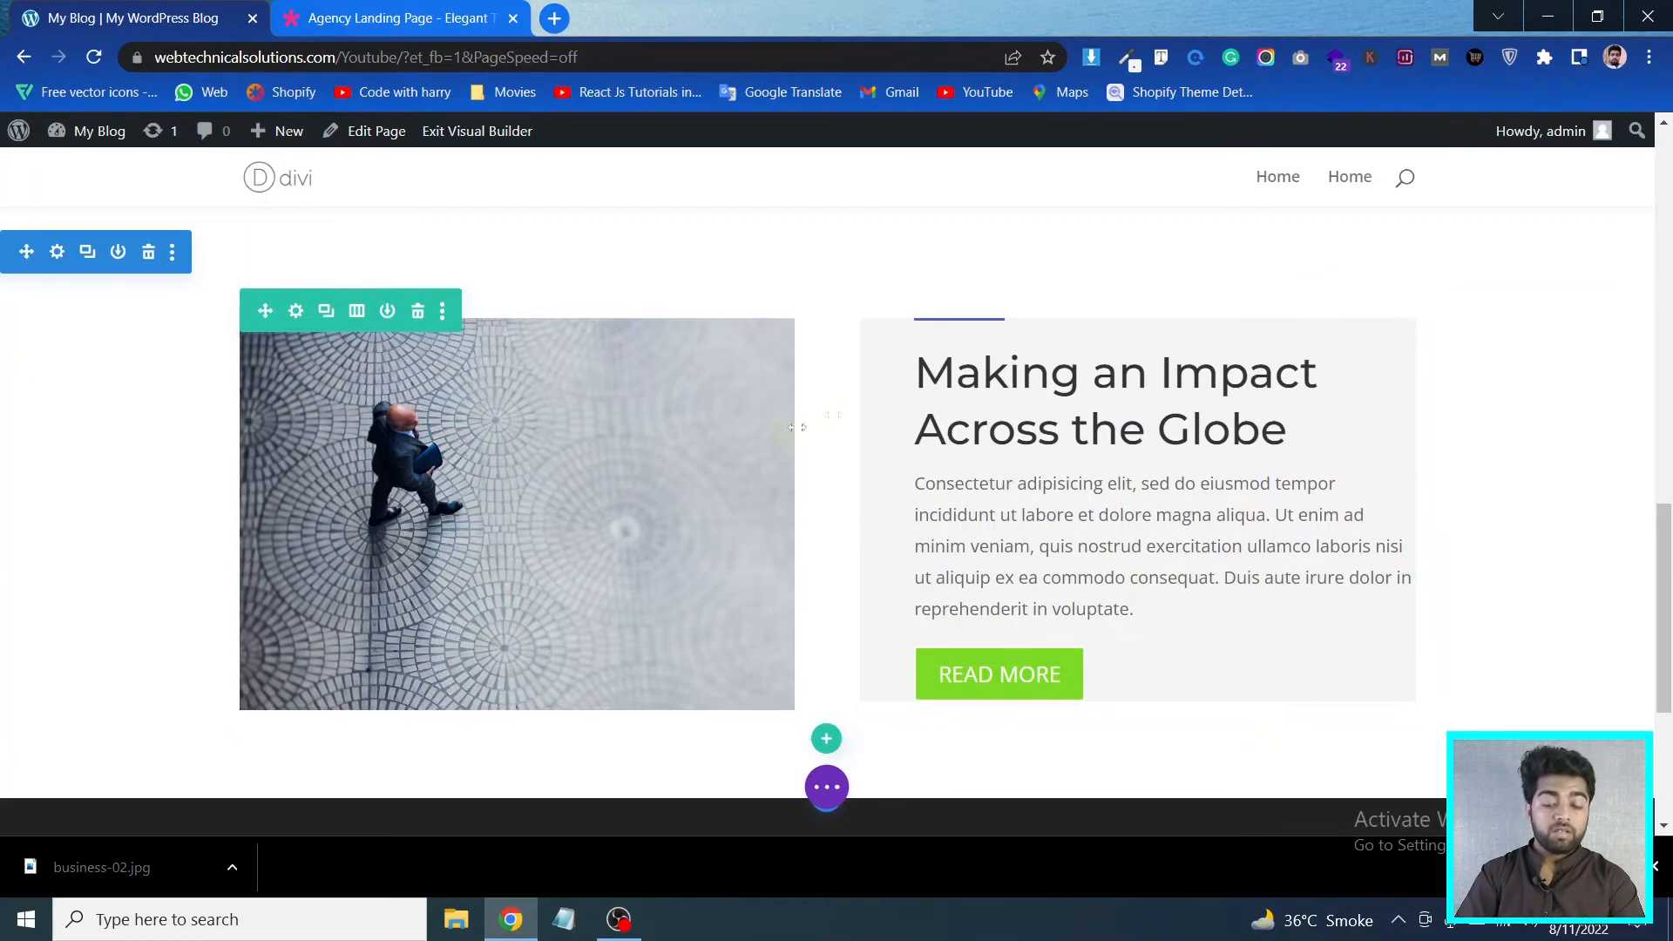
Enable a custom gutter width of 1 for the image-and-text row and save the row
{"action": "left_click", "coordinate": [296, 312]}
{"action": "left_click", "coordinate": [488, 295]}
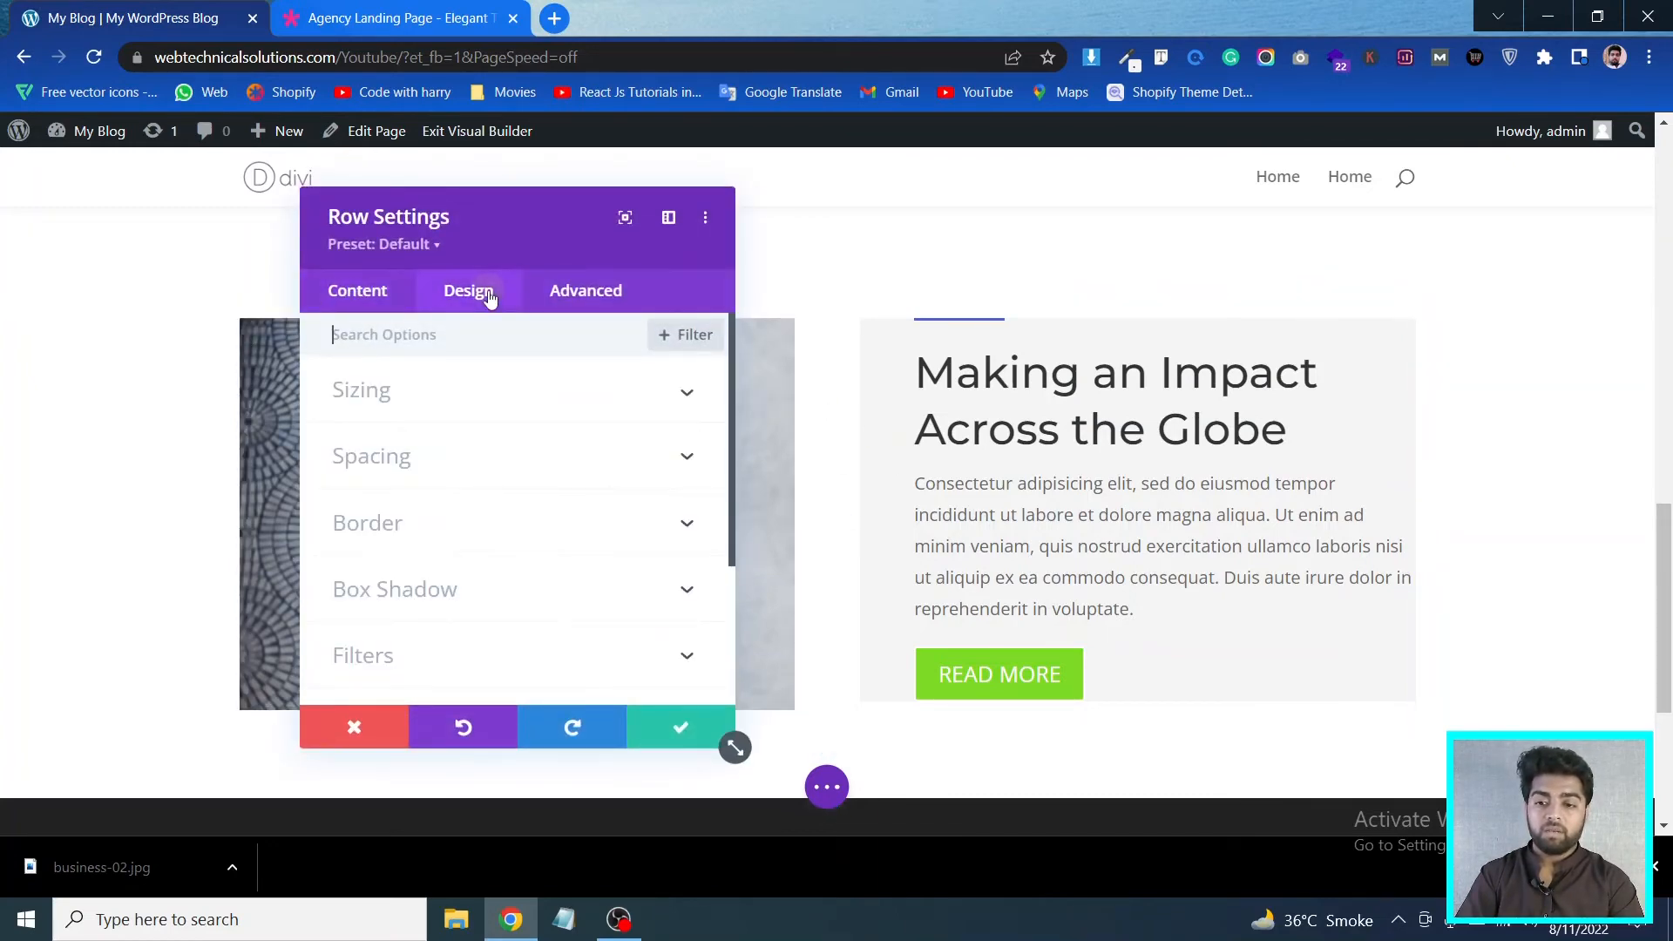
{"action": "left_click", "coordinate": [448, 391]}
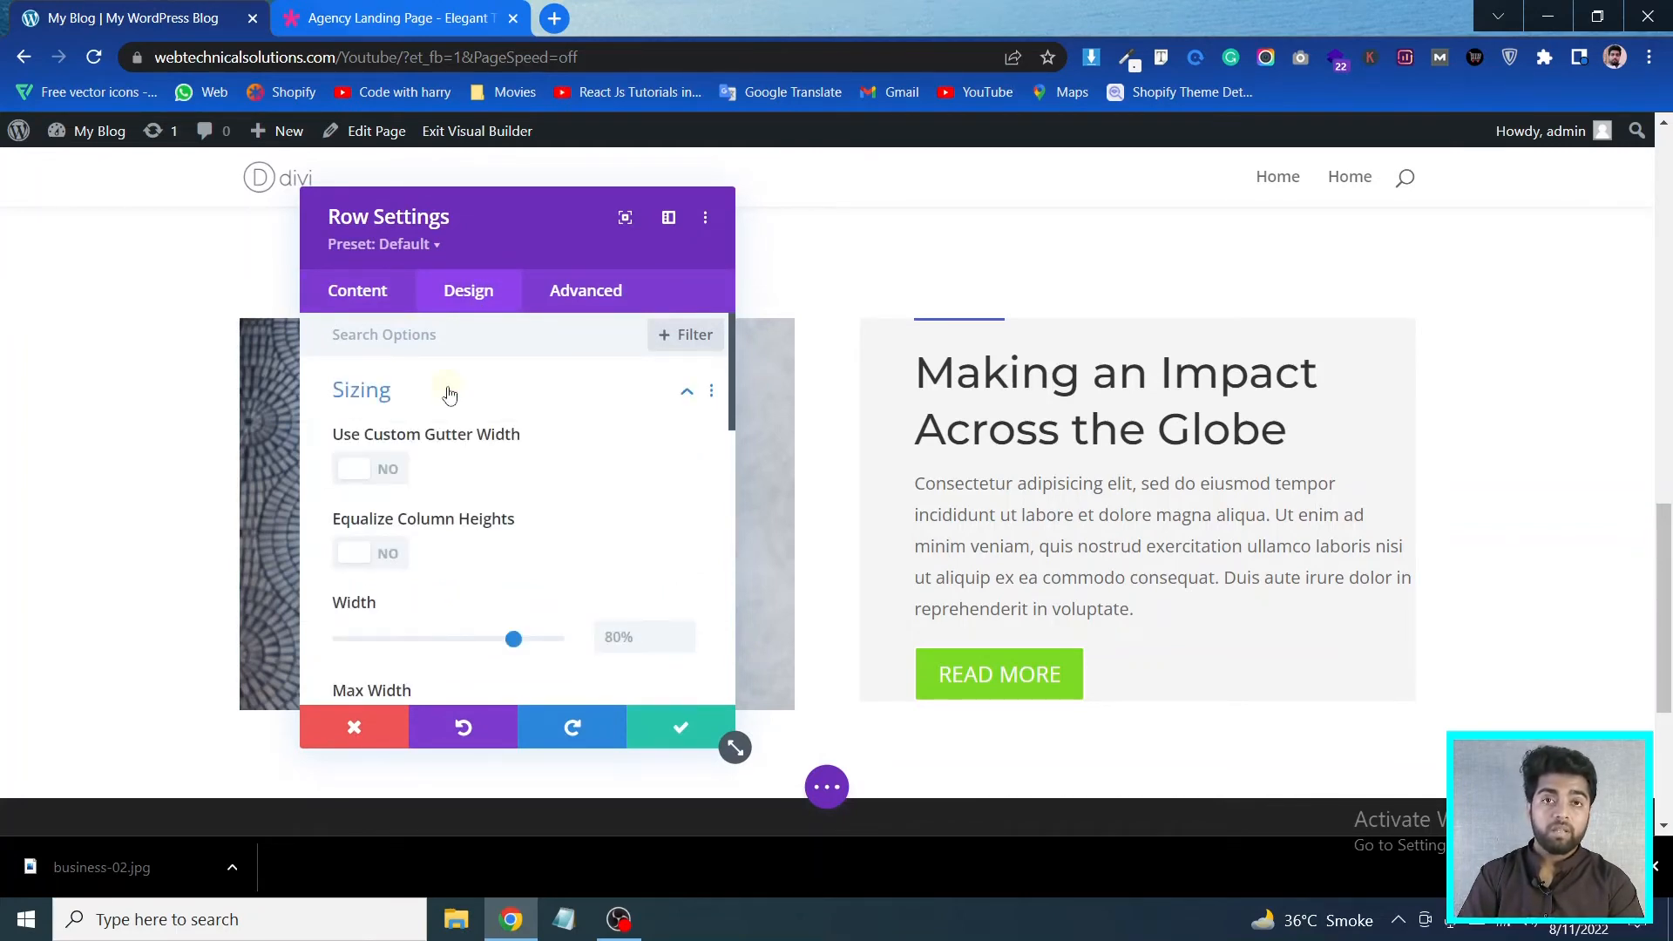
{"action": "left_click", "coordinate": [369, 468]}
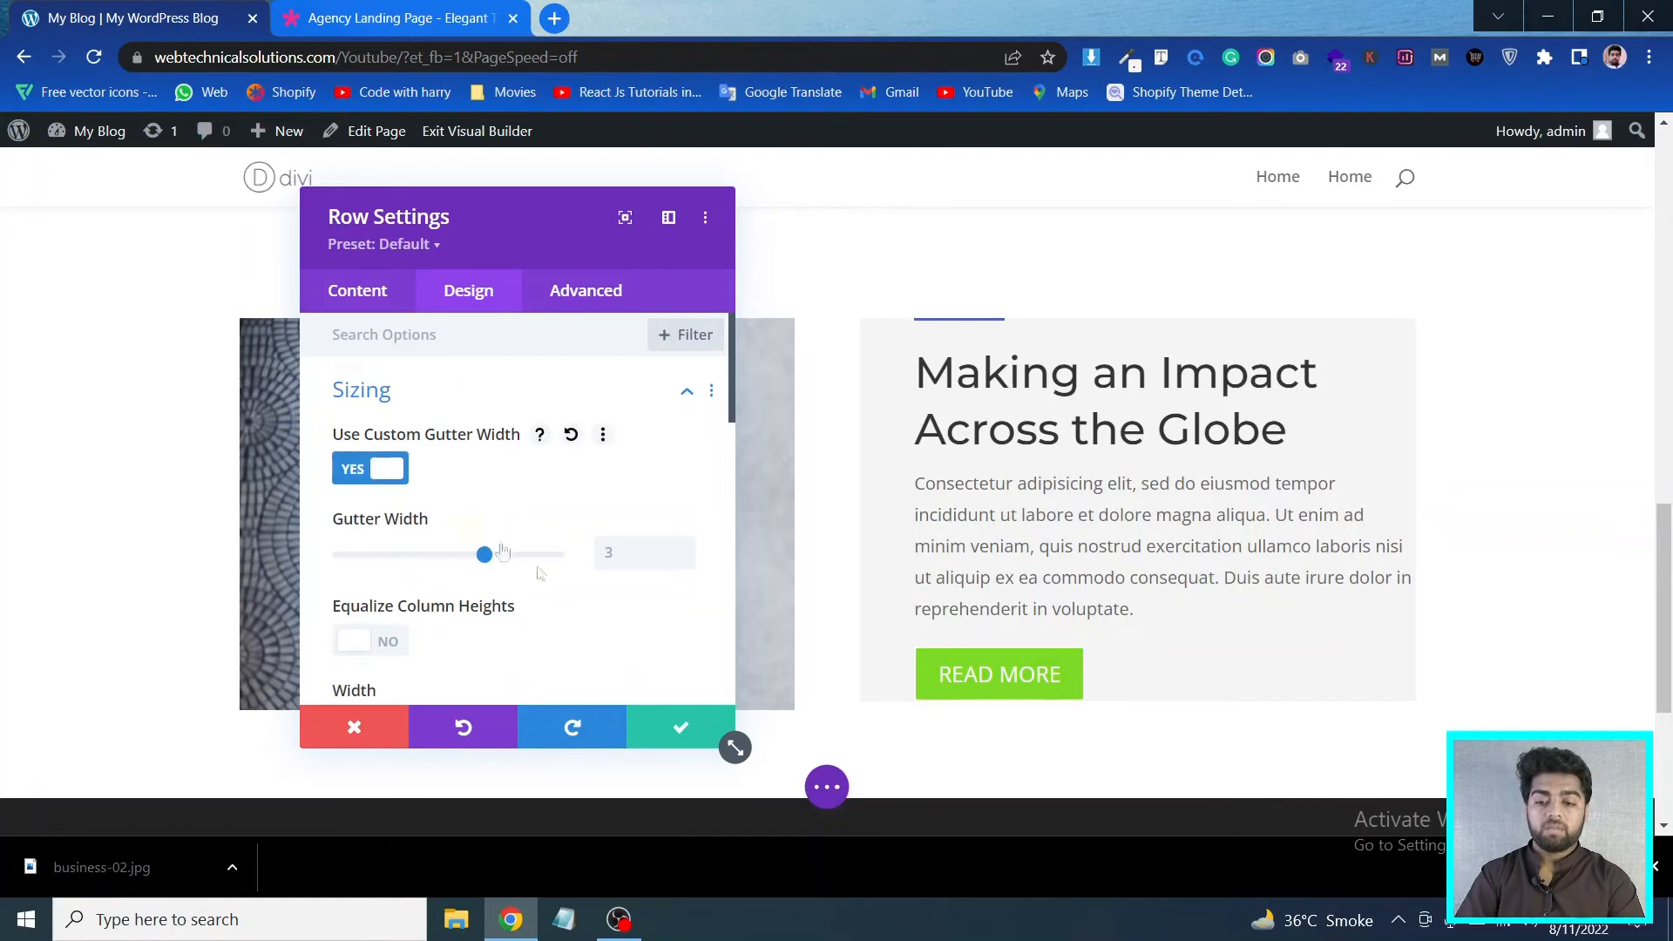
{"action": "left_click_drag", "start_coordinate": [485, 555], "coordinate": [246, 567]}
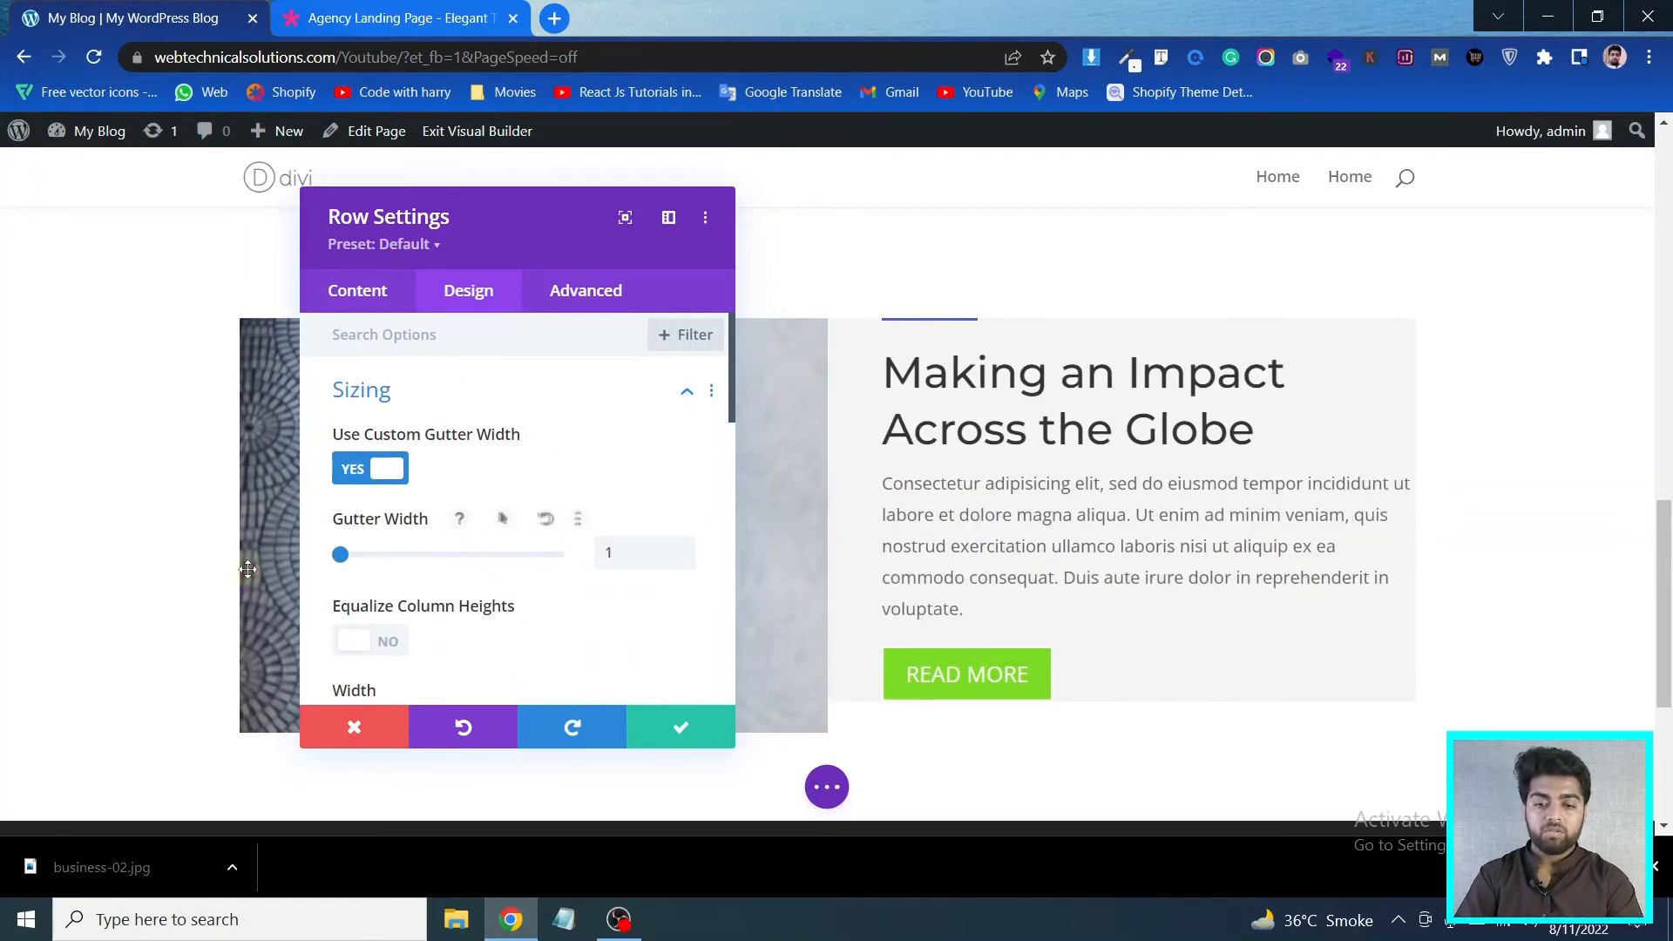
{"action": "left_click", "coordinate": [677, 730]}
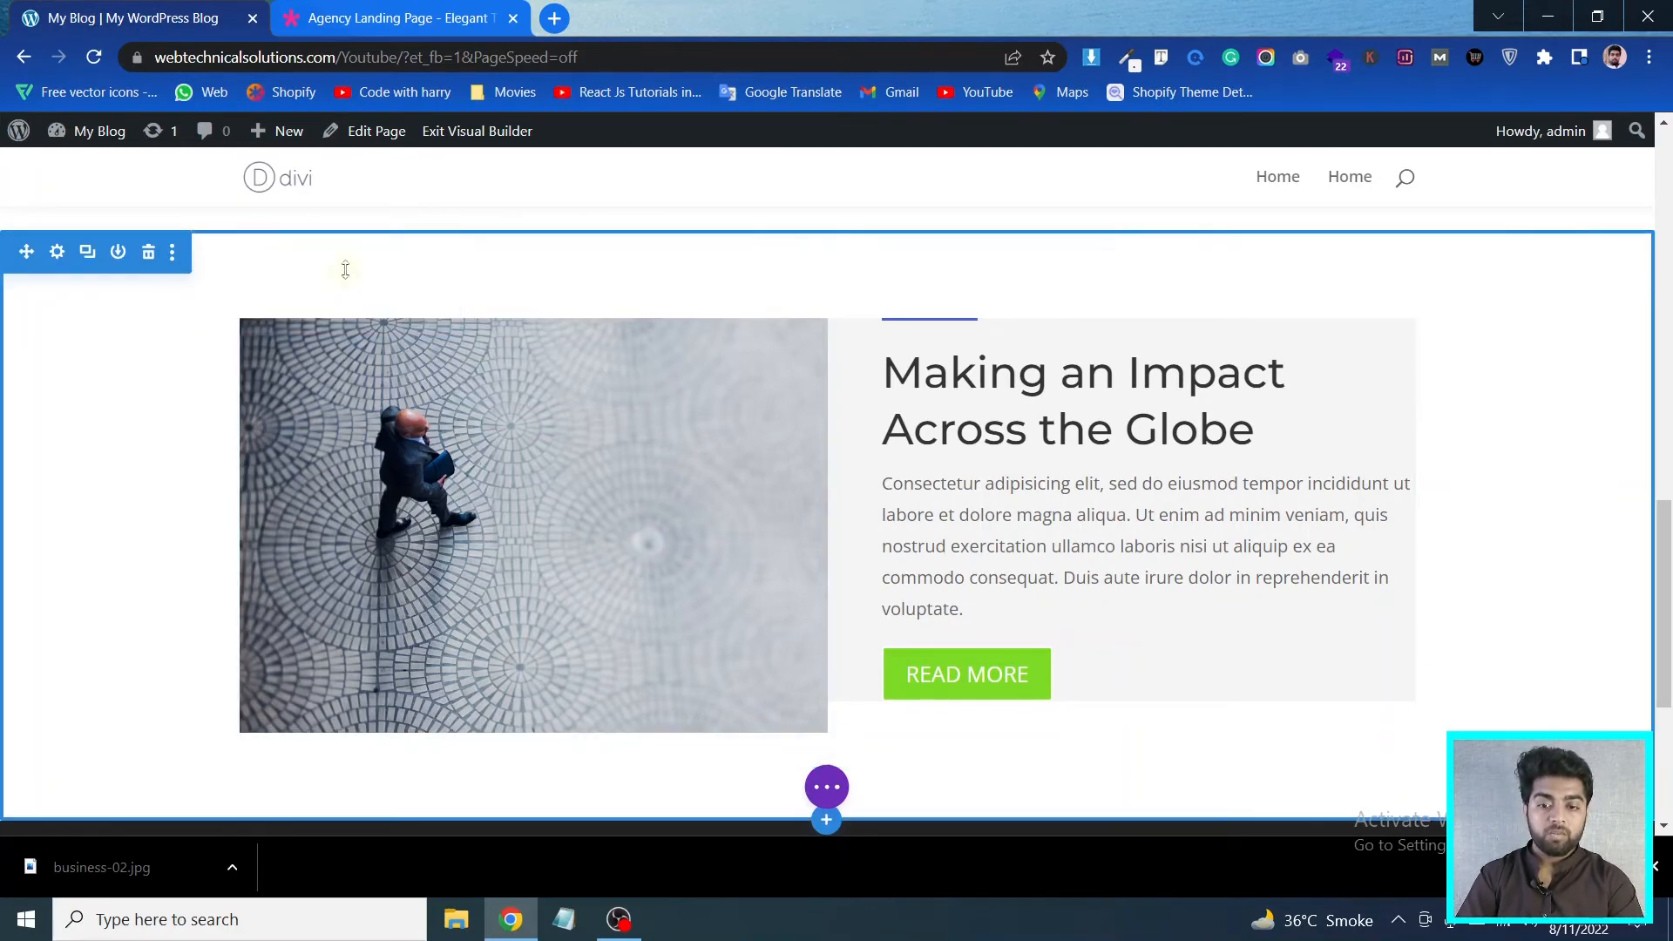
Set the image-and-text section's top and bottom margins and top and bottom padding to 0px, and save the section
{"action": "left_click", "coordinate": [57, 252]}
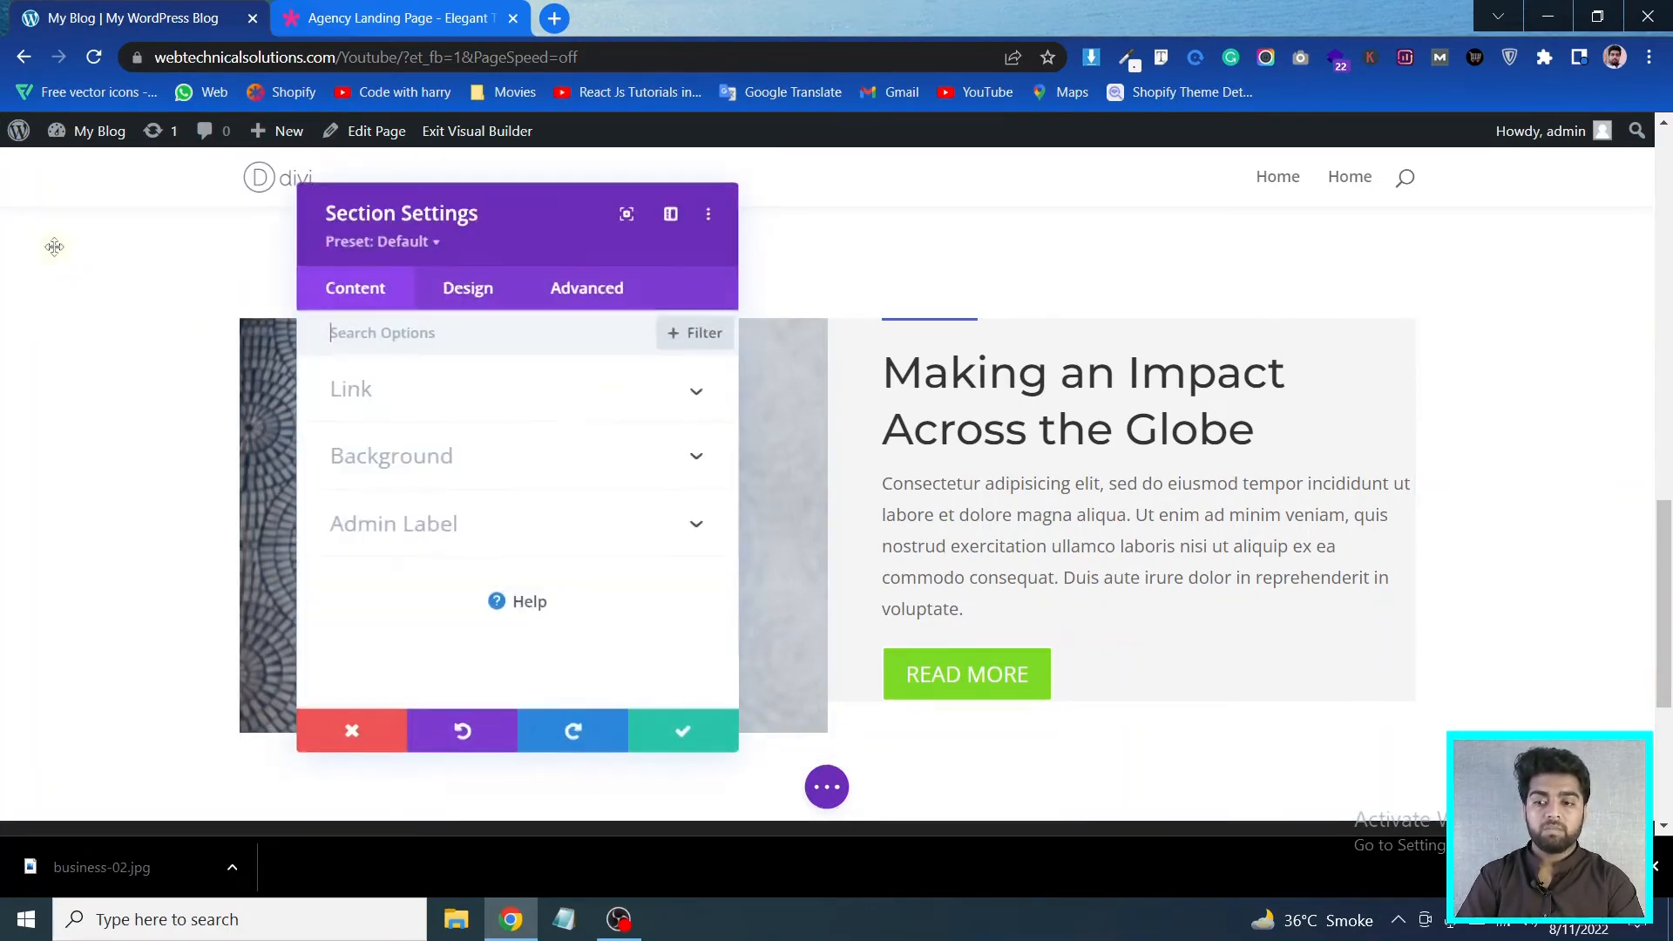
{"action": "left_click", "coordinate": [466, 291]}
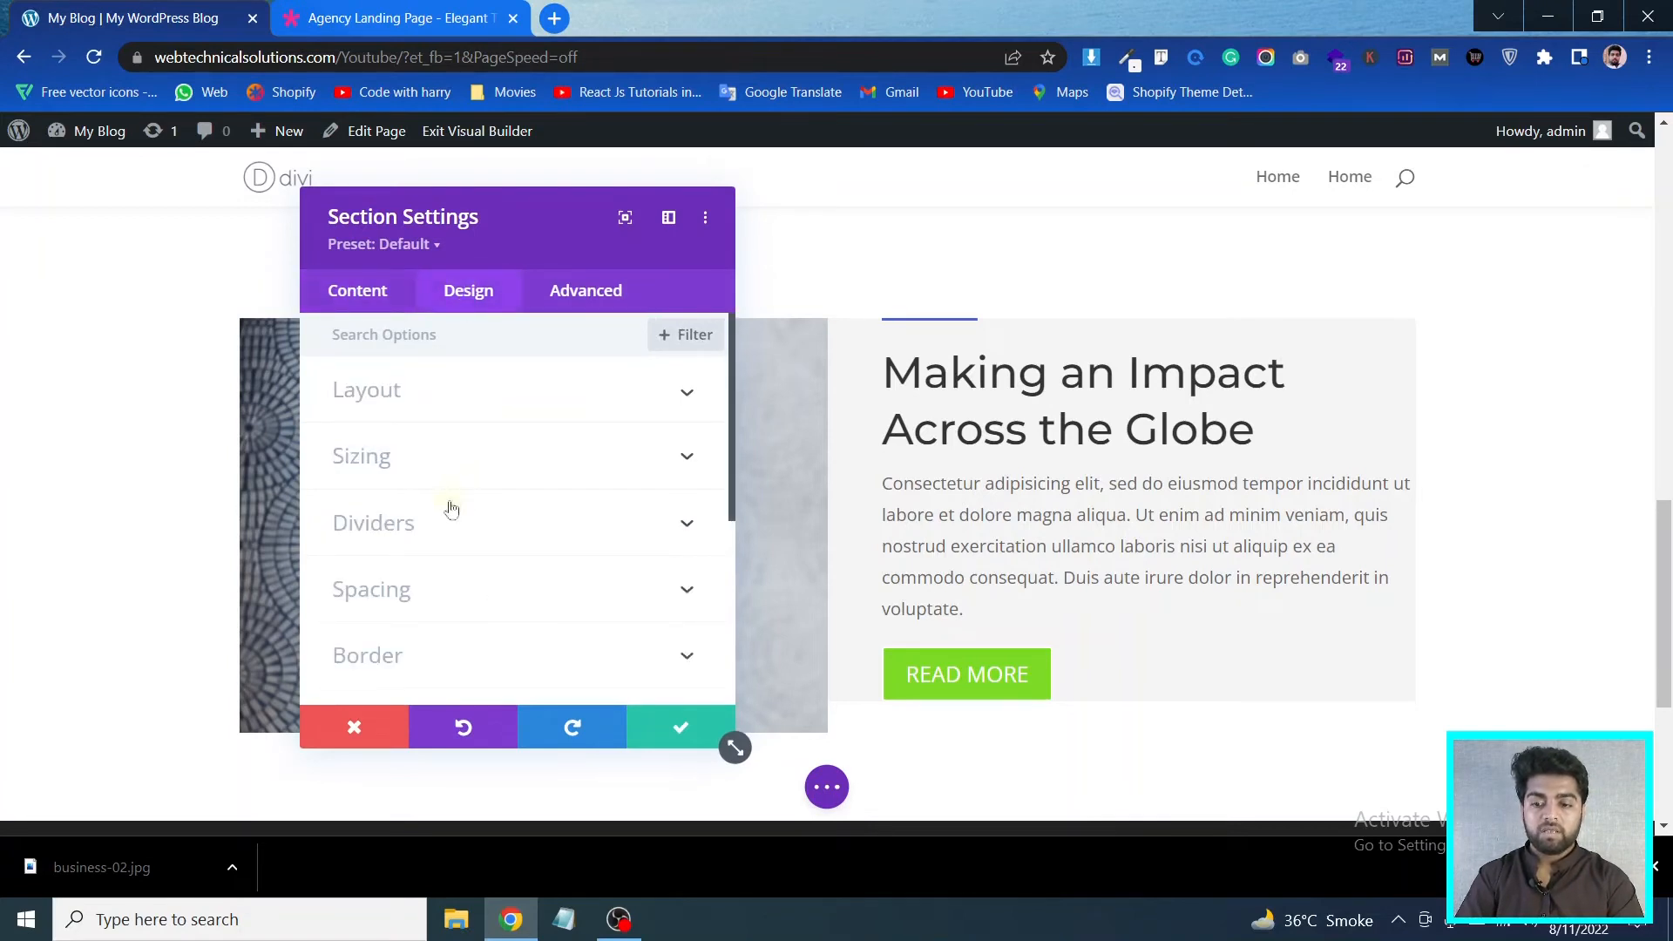
{"action": "left_click", "coordinate": [467, 580]}
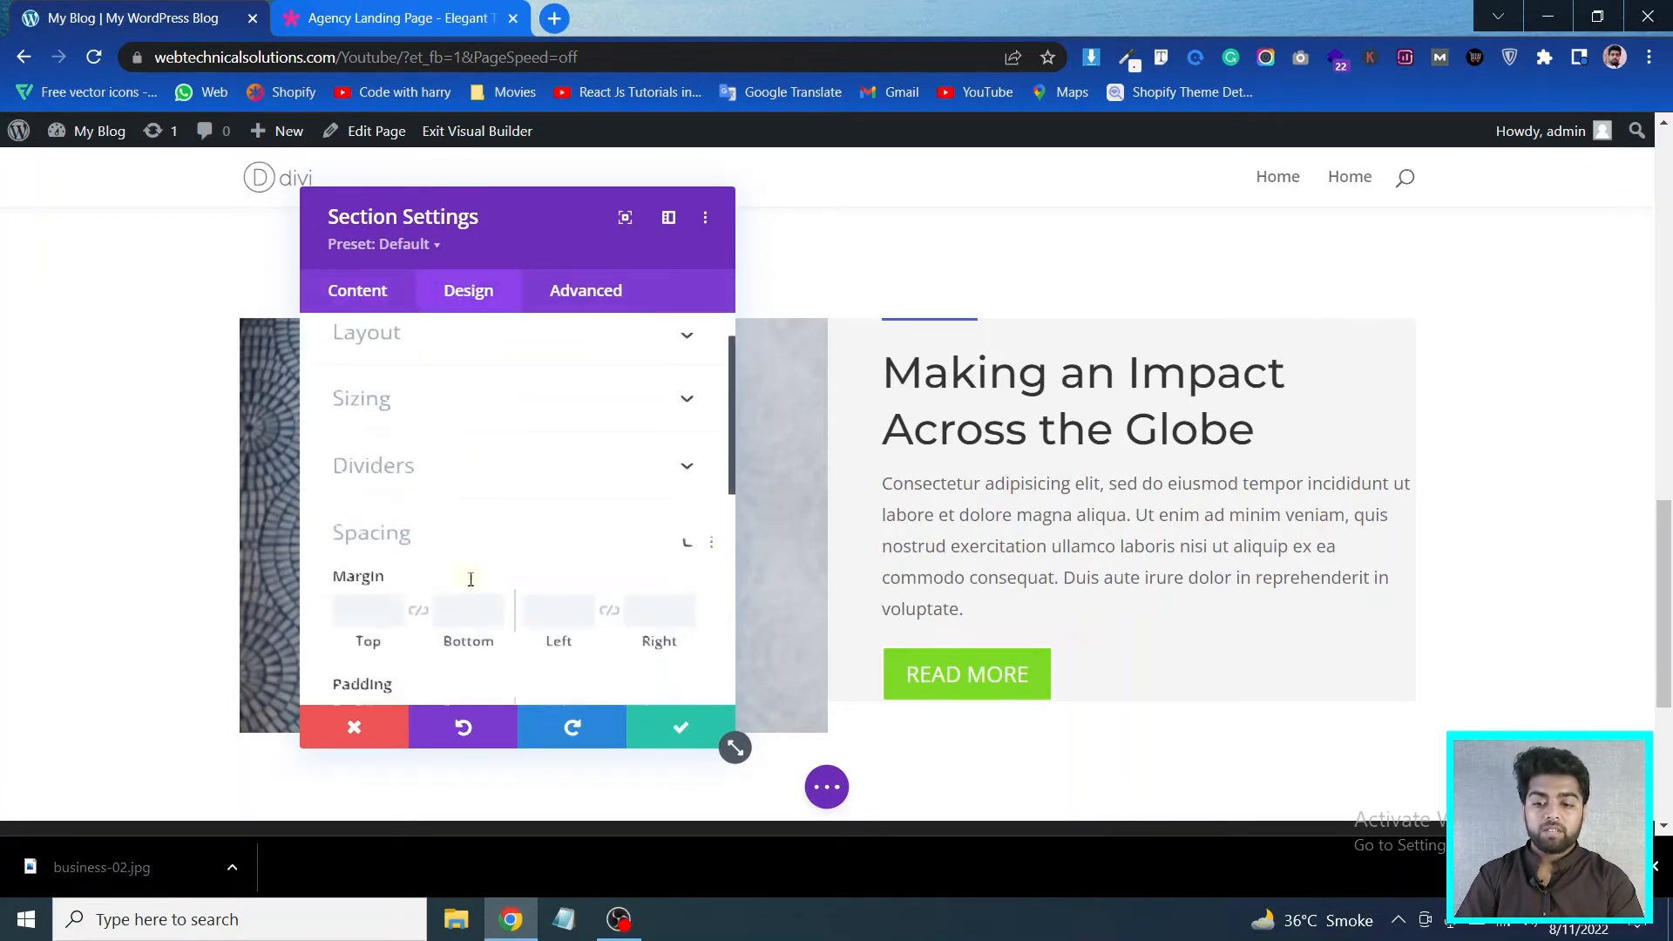
{"action": "left_click", "coordinate": [363, 428]}
{"action": "type", "text": "0"}
{"action": "left_click", "coordinate": [448, 423]}
{"action": "type", "text": "0"}
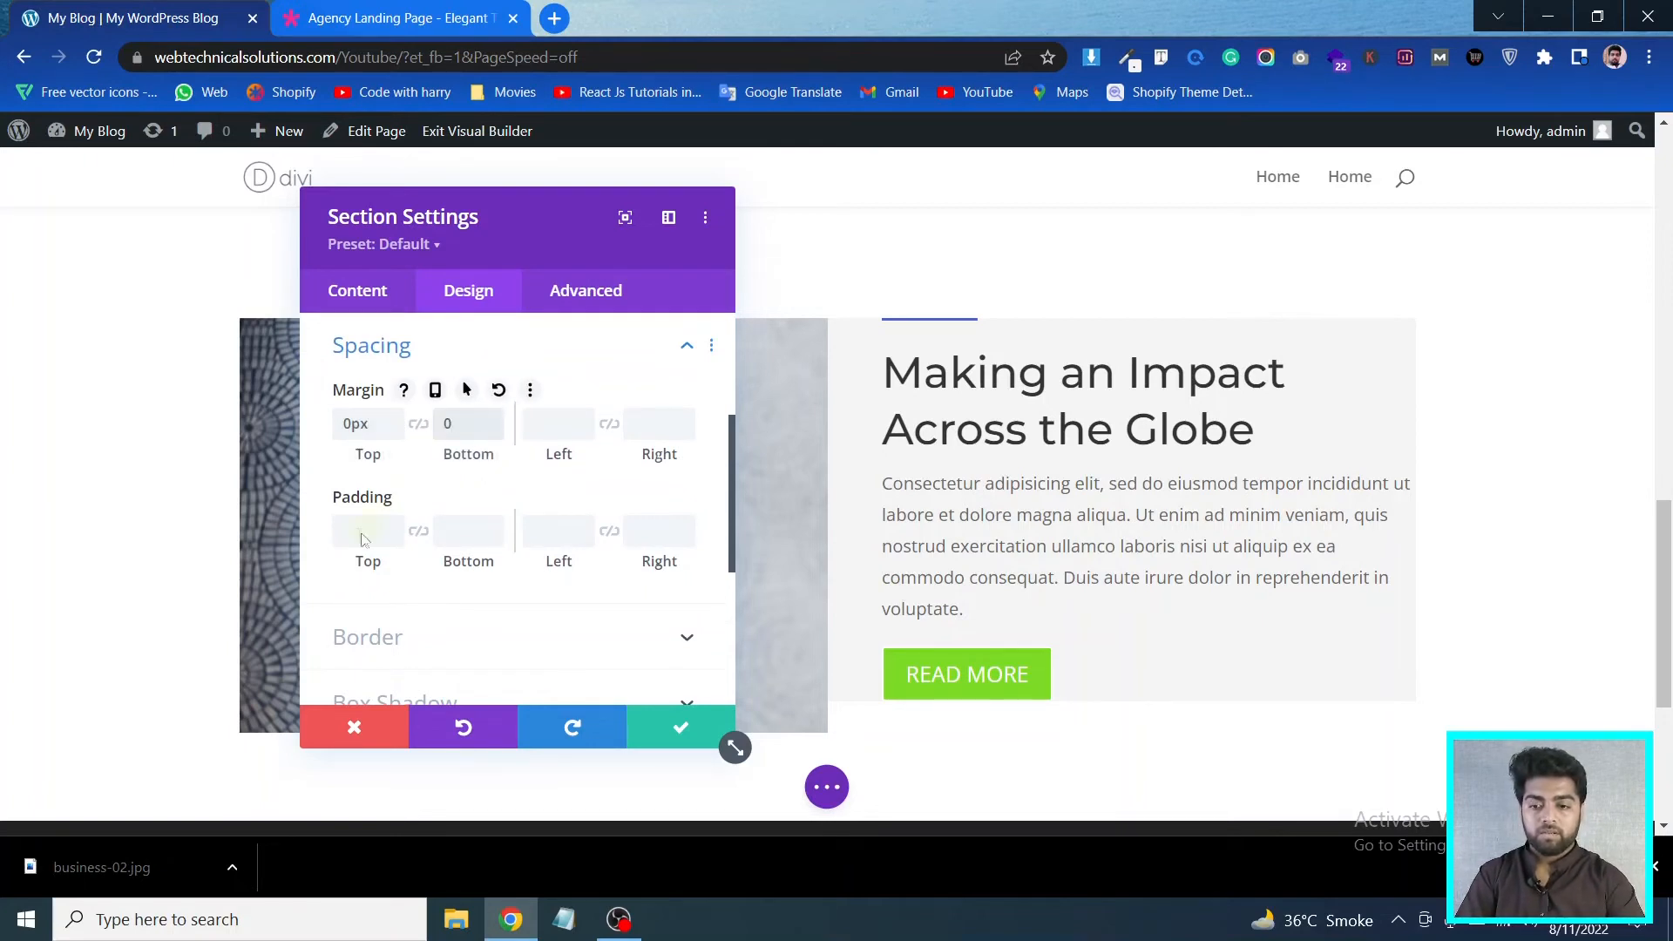
{"action": "left_click", "coordinate": [356, 536]}
{"action": "type", "text": "0"}
{"action": "left_click", "coordinate": [448, 531]}
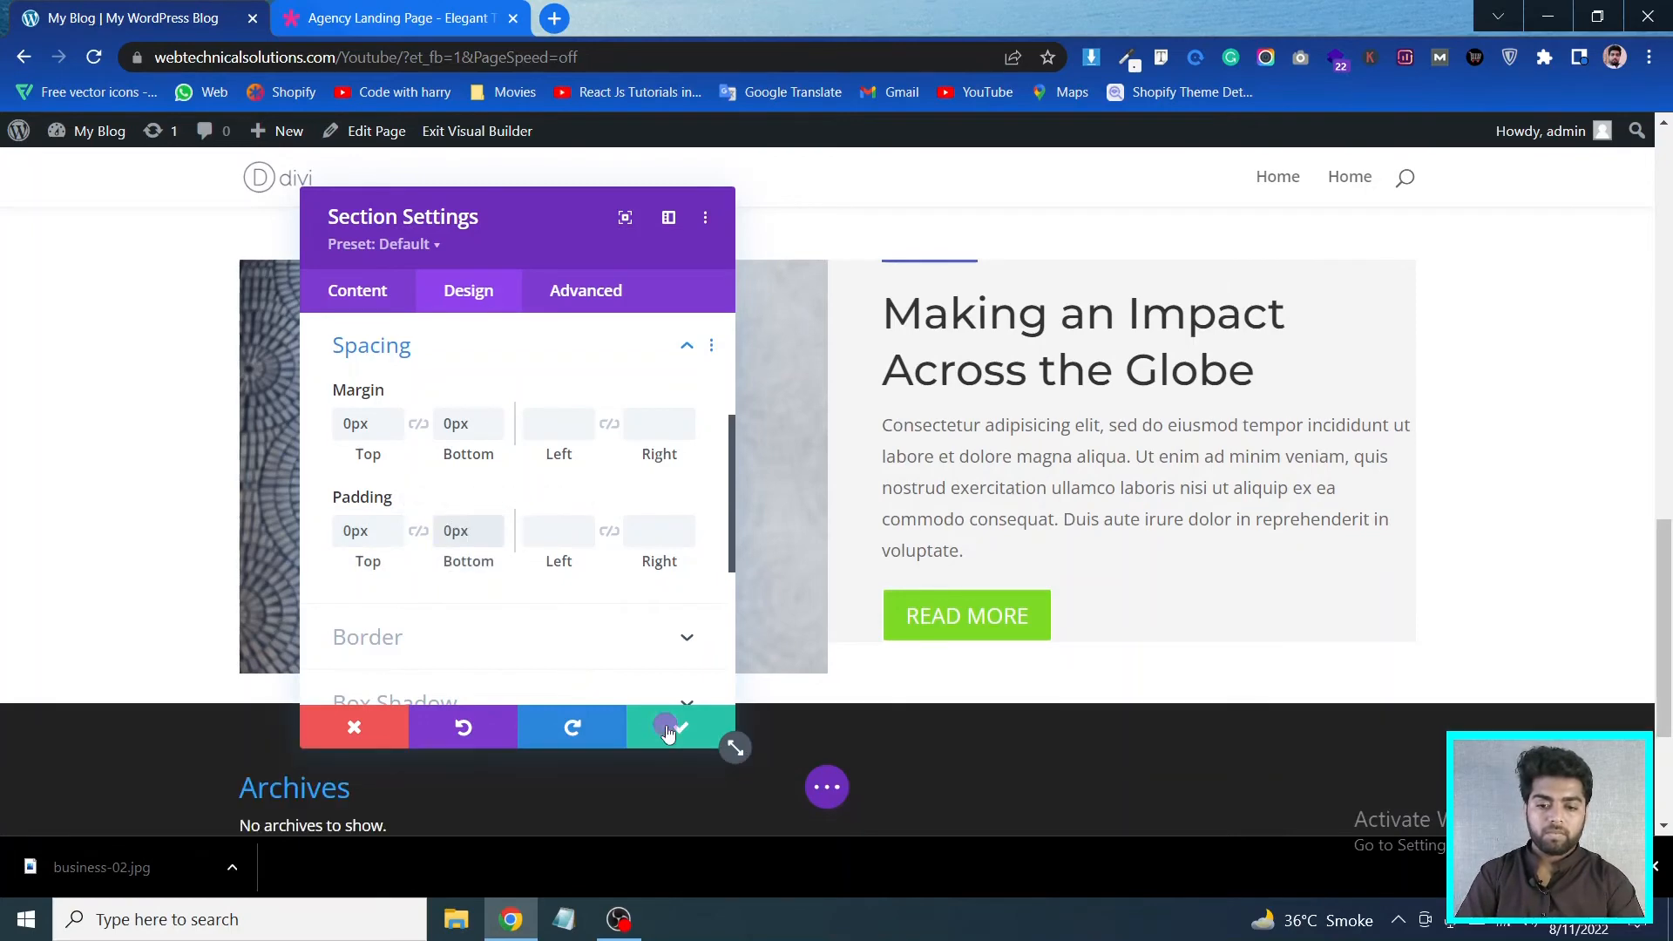
{"action": "left_click", "coordinate": [678, 730]}
Set the image-and-text row's top and bottom margins and top and bottom padding to 0px, and save the row
{"action": "scroll", "coordinate": [885, 579], "scroll_direction": "up", "scroll_amount": 3}
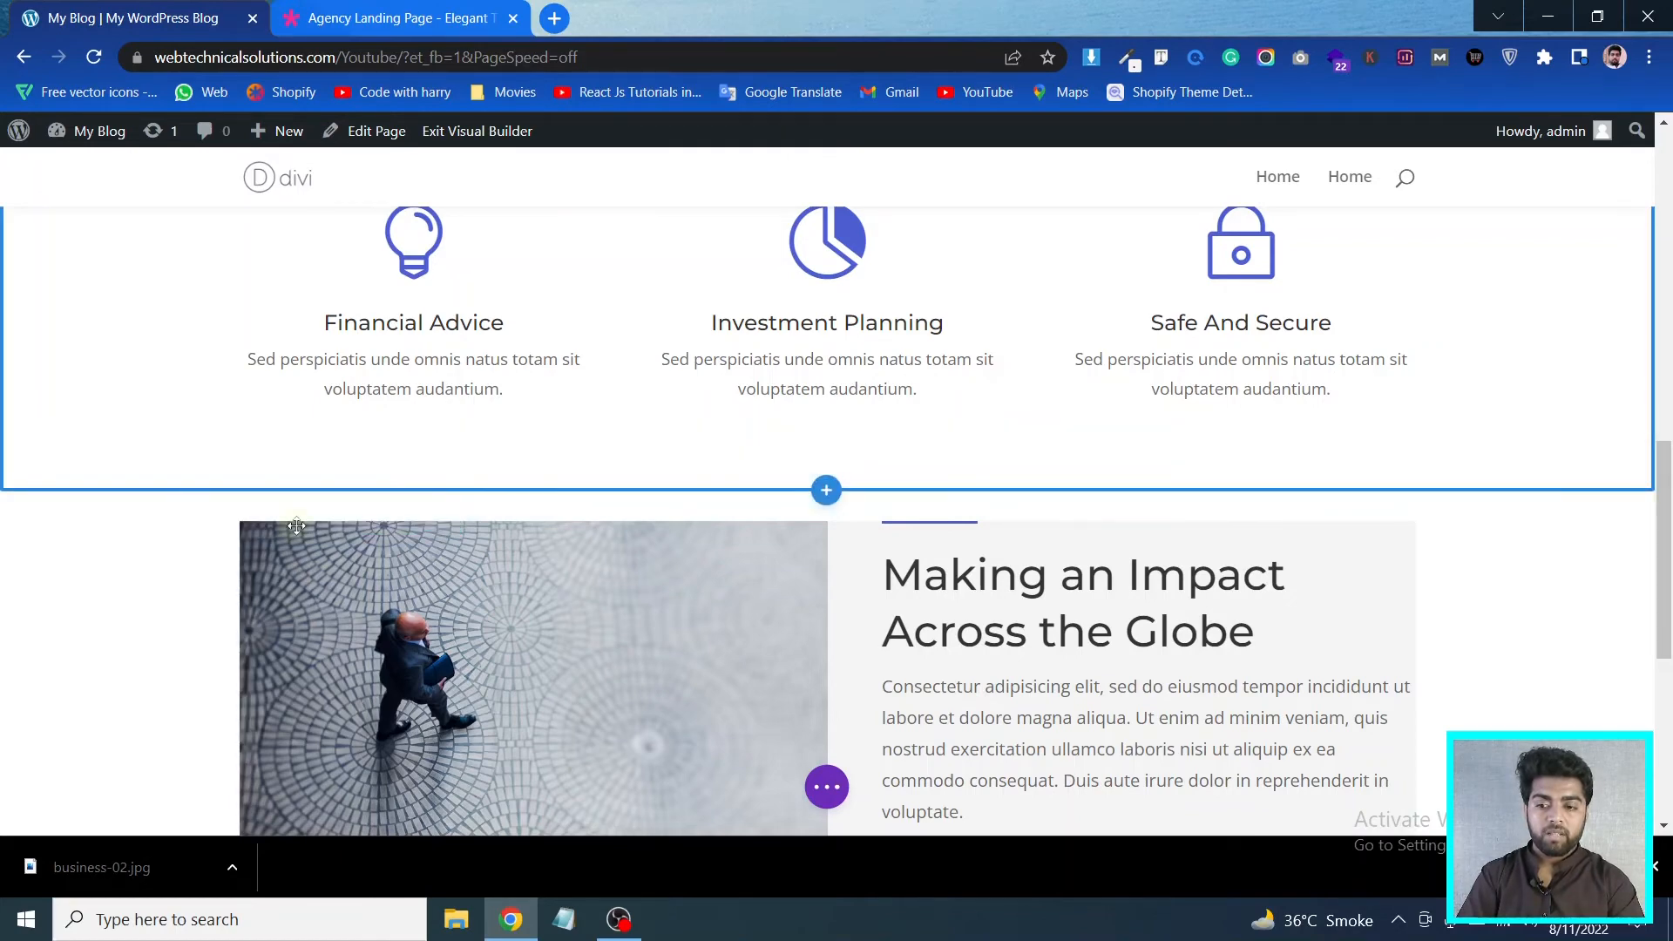
{"action": "left_click", "coordinate": [296, 514]}
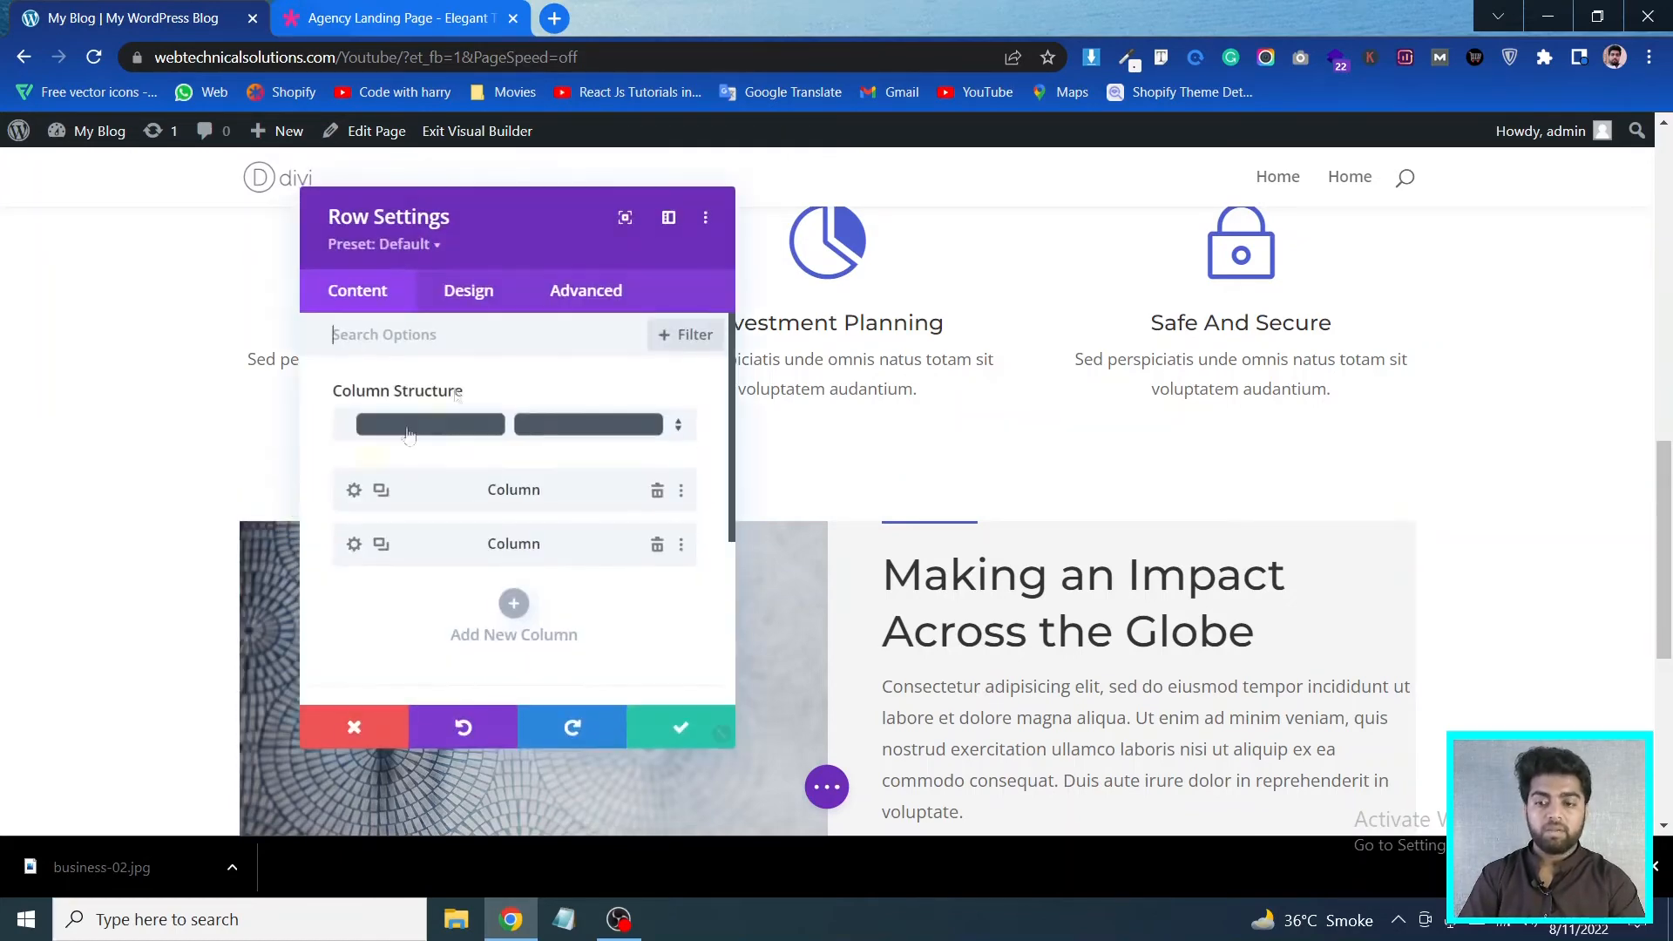
{"action": "left_click", "coordinate": [485, 296]}
{"action": "left_click", "coordinate": [444, 468]}
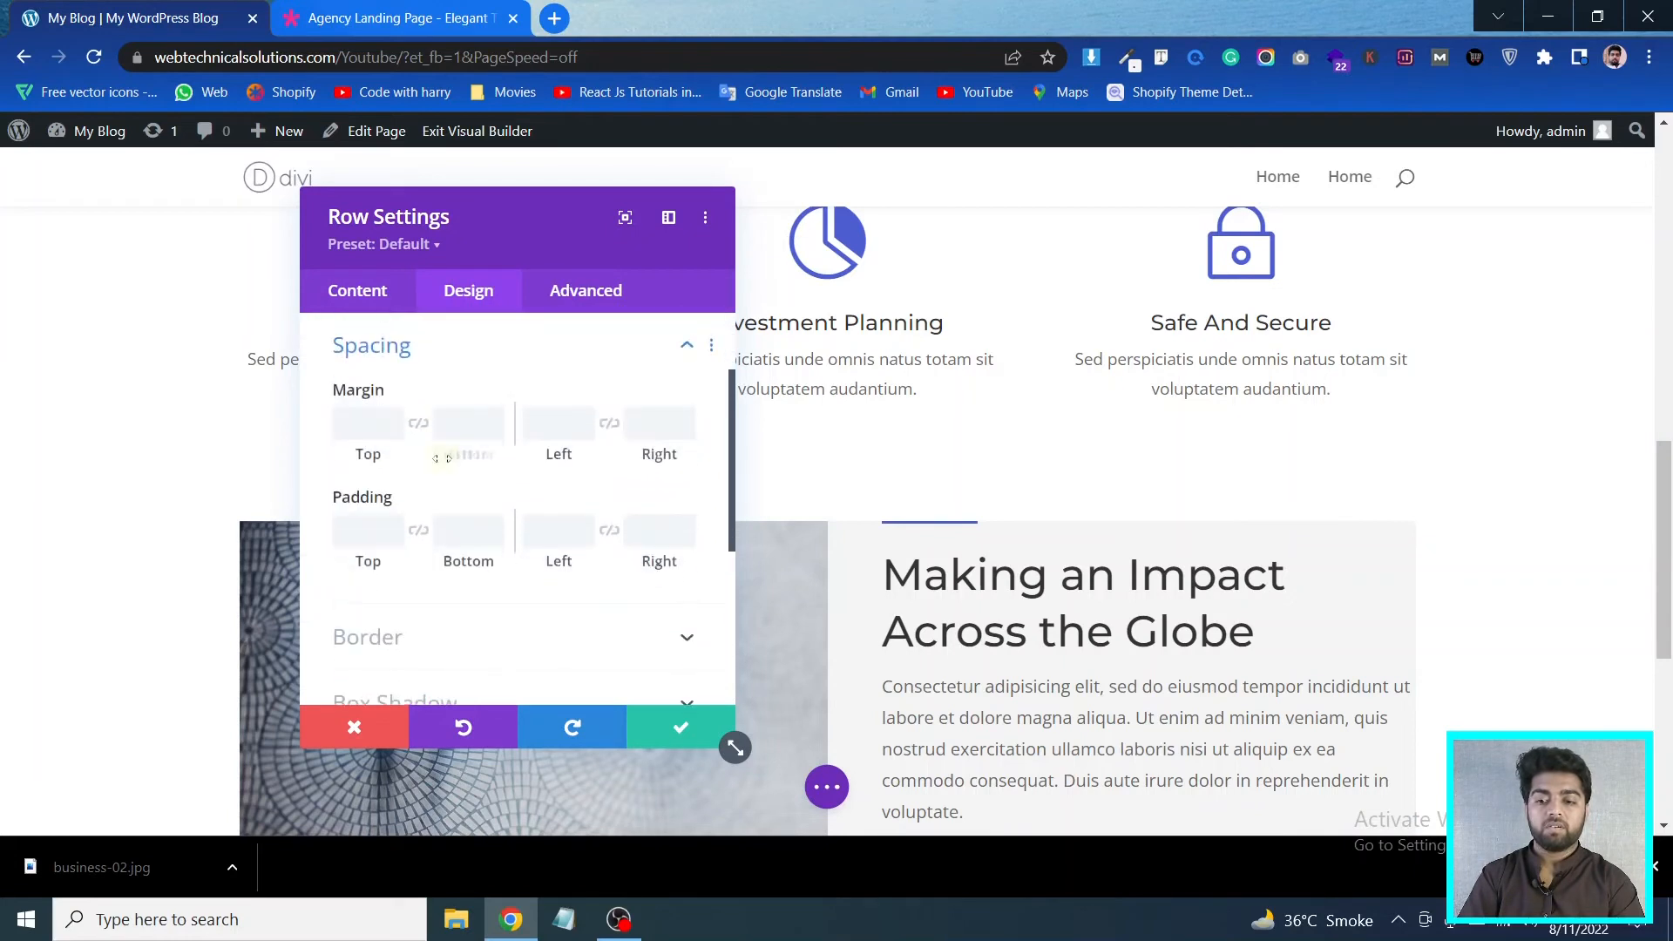
{"action": "left_click", "coordinate": [450, 434]}
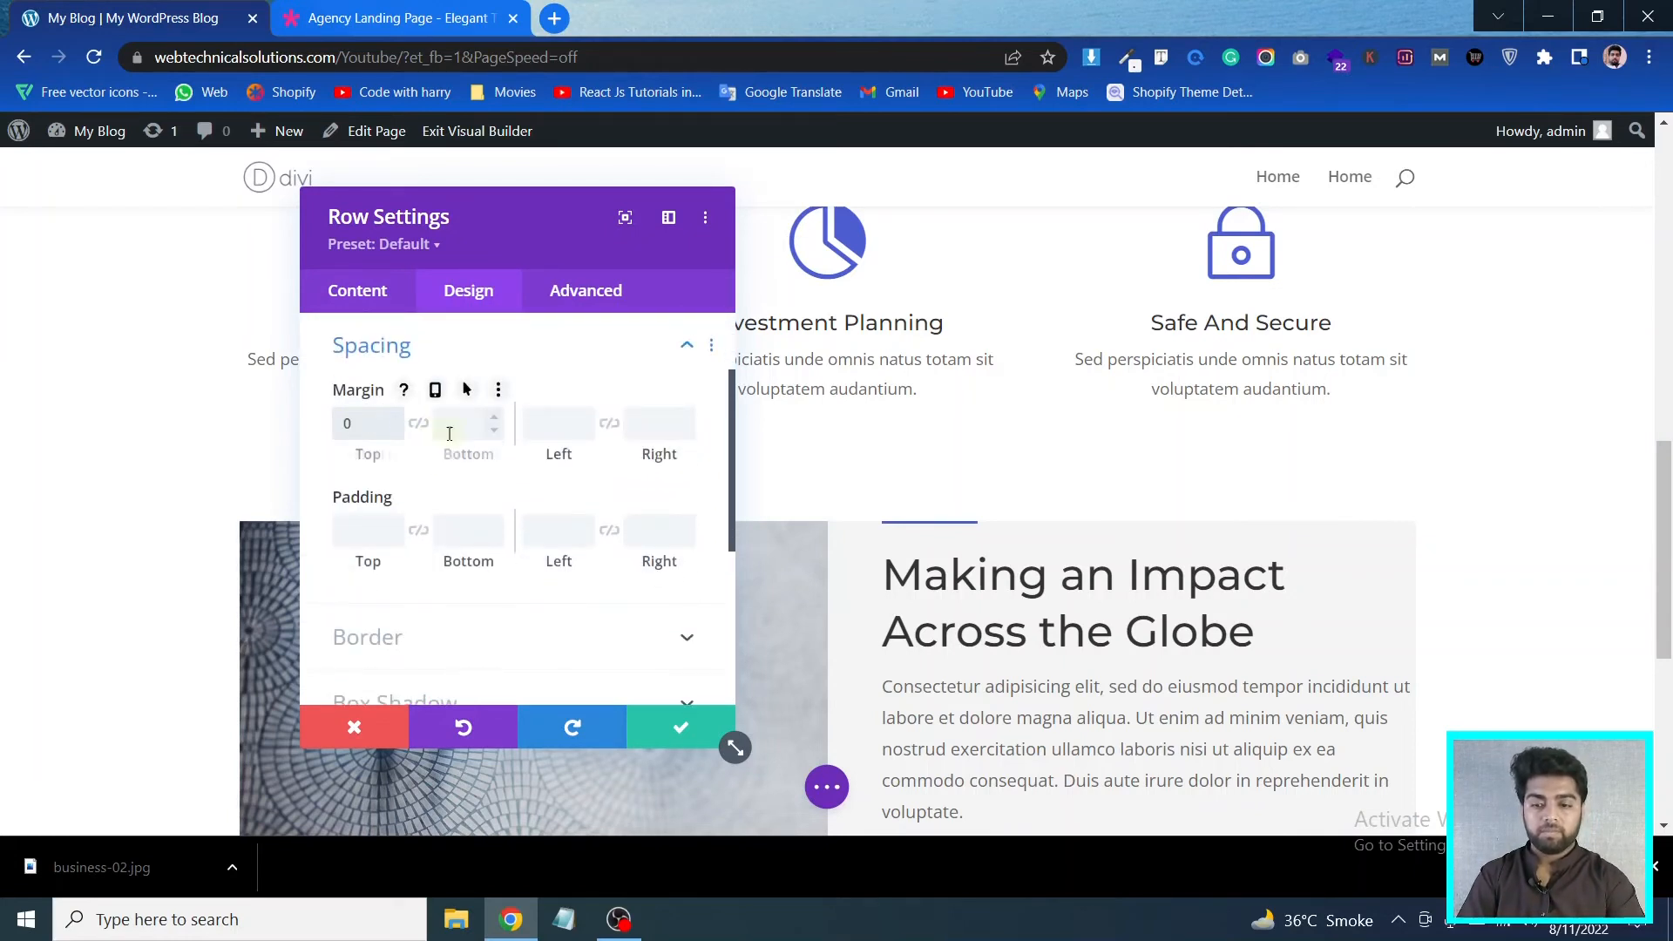
{"action": "type", "text": "0"}
{"action": "left_click", "coordinate": [355, 533]}
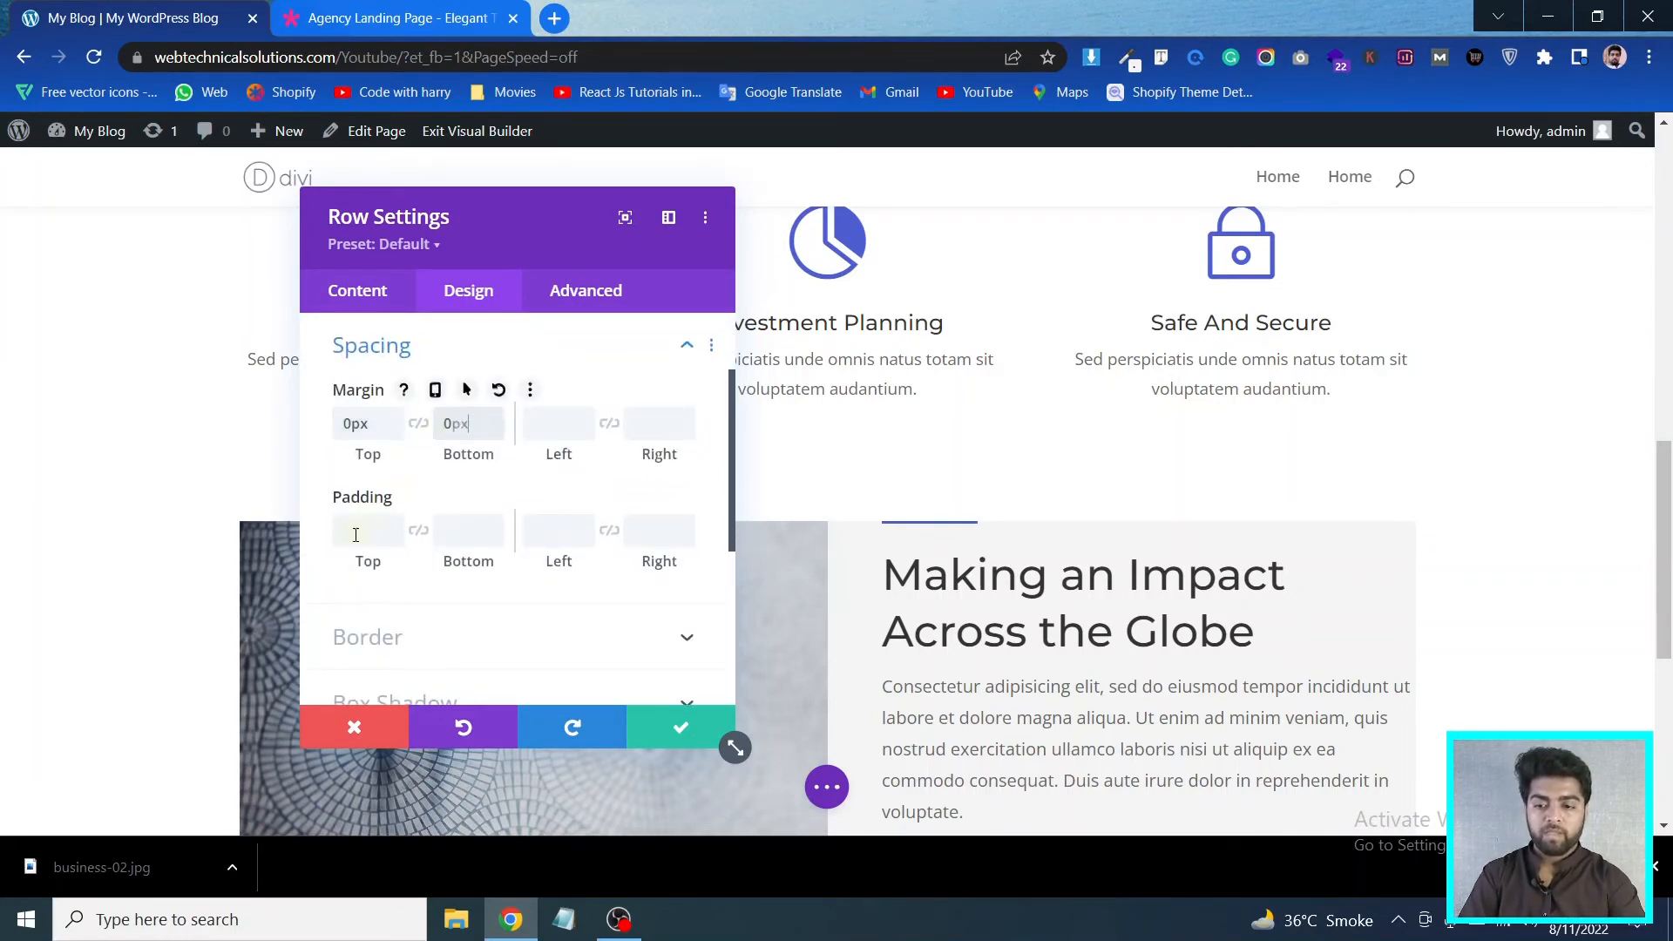
{"action": "left_click", "coordinate": [452, 529]}
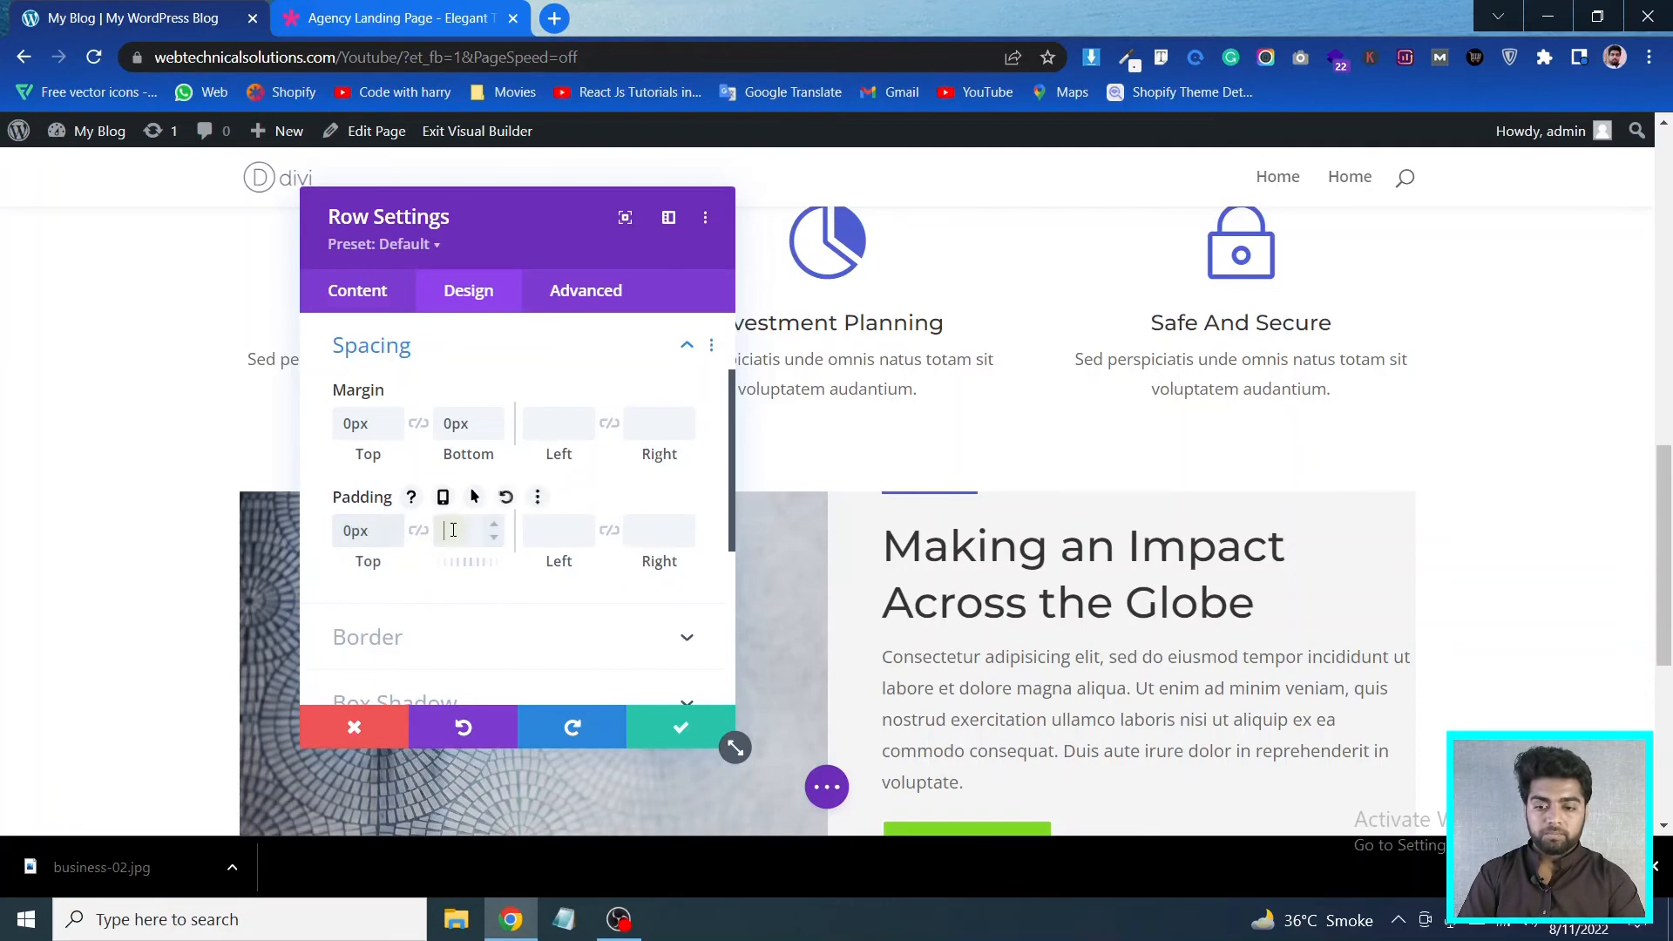
{"action": "type", "text": "0"}
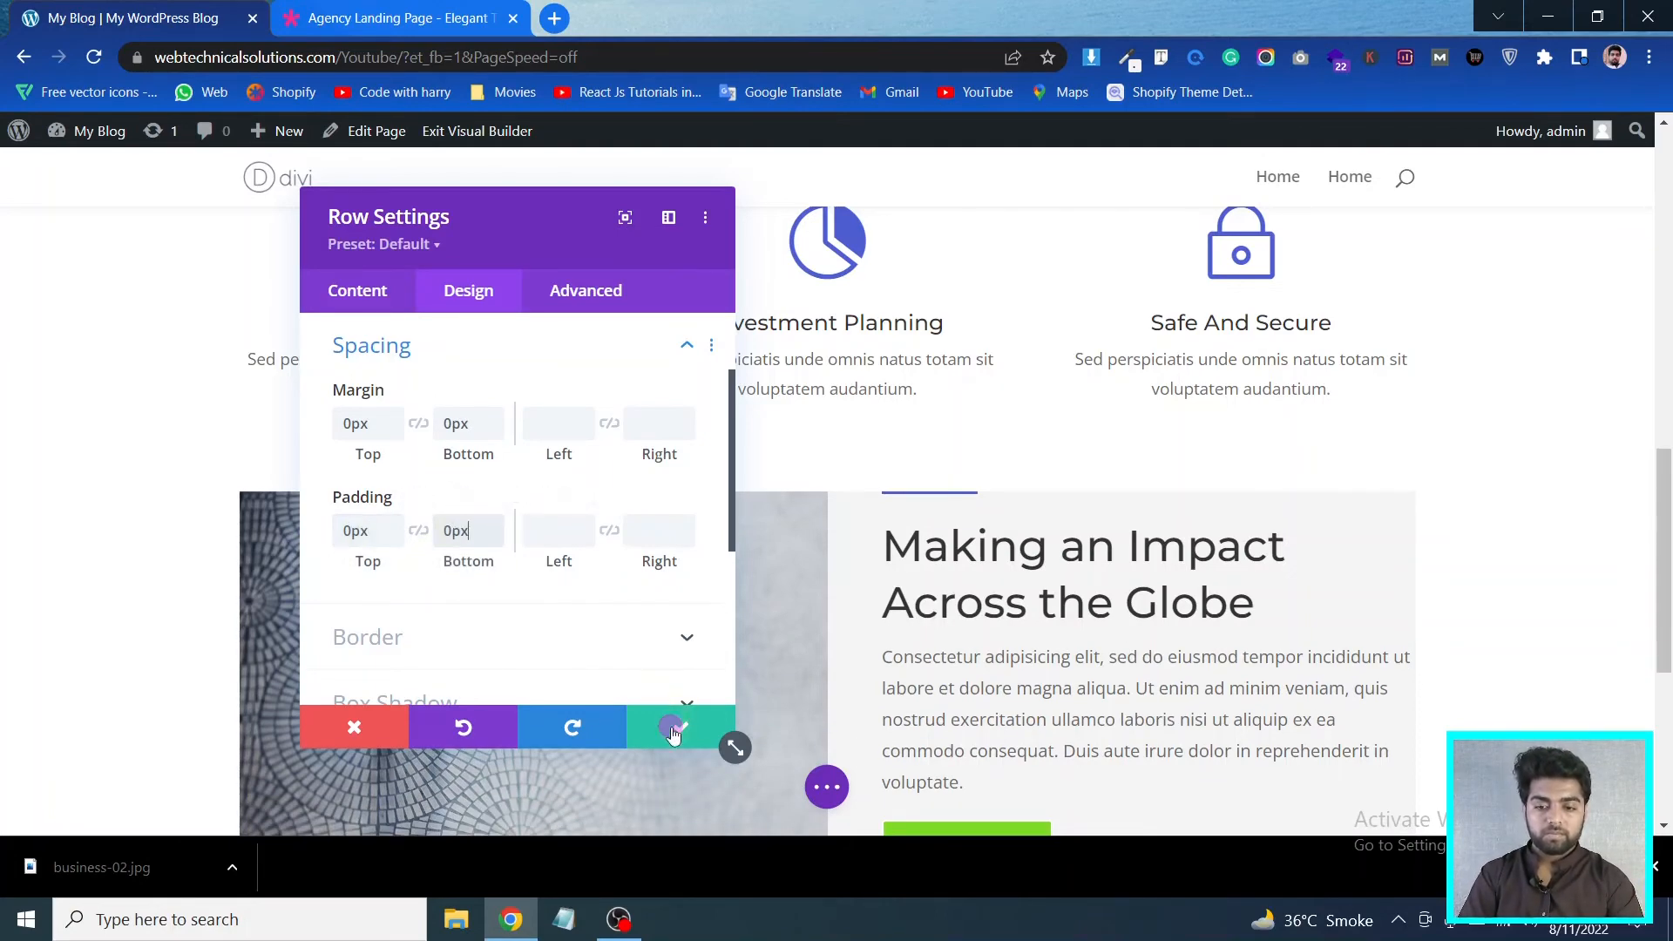
{"action": "left_click", "coordinate": [680, 727]}
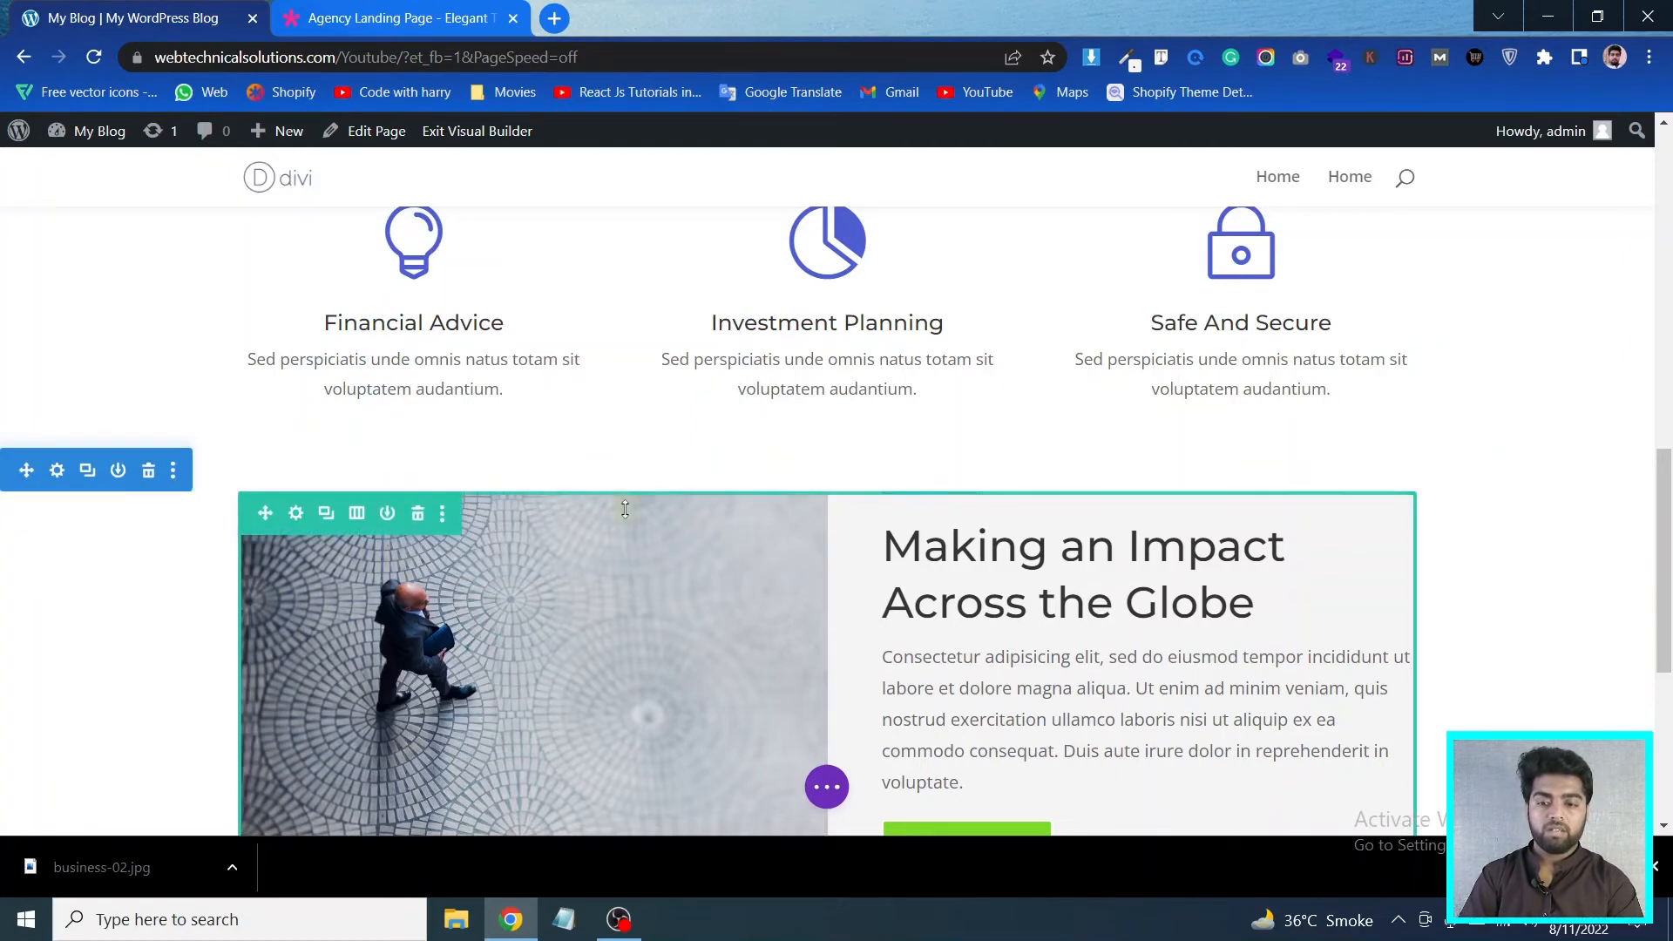
Set the width of the image-and-text row to 100% in its sizing settings
{"action": "scroll", "coordinate": [488, 545], "scroll_direction": "down", "scroll_amount": 2}
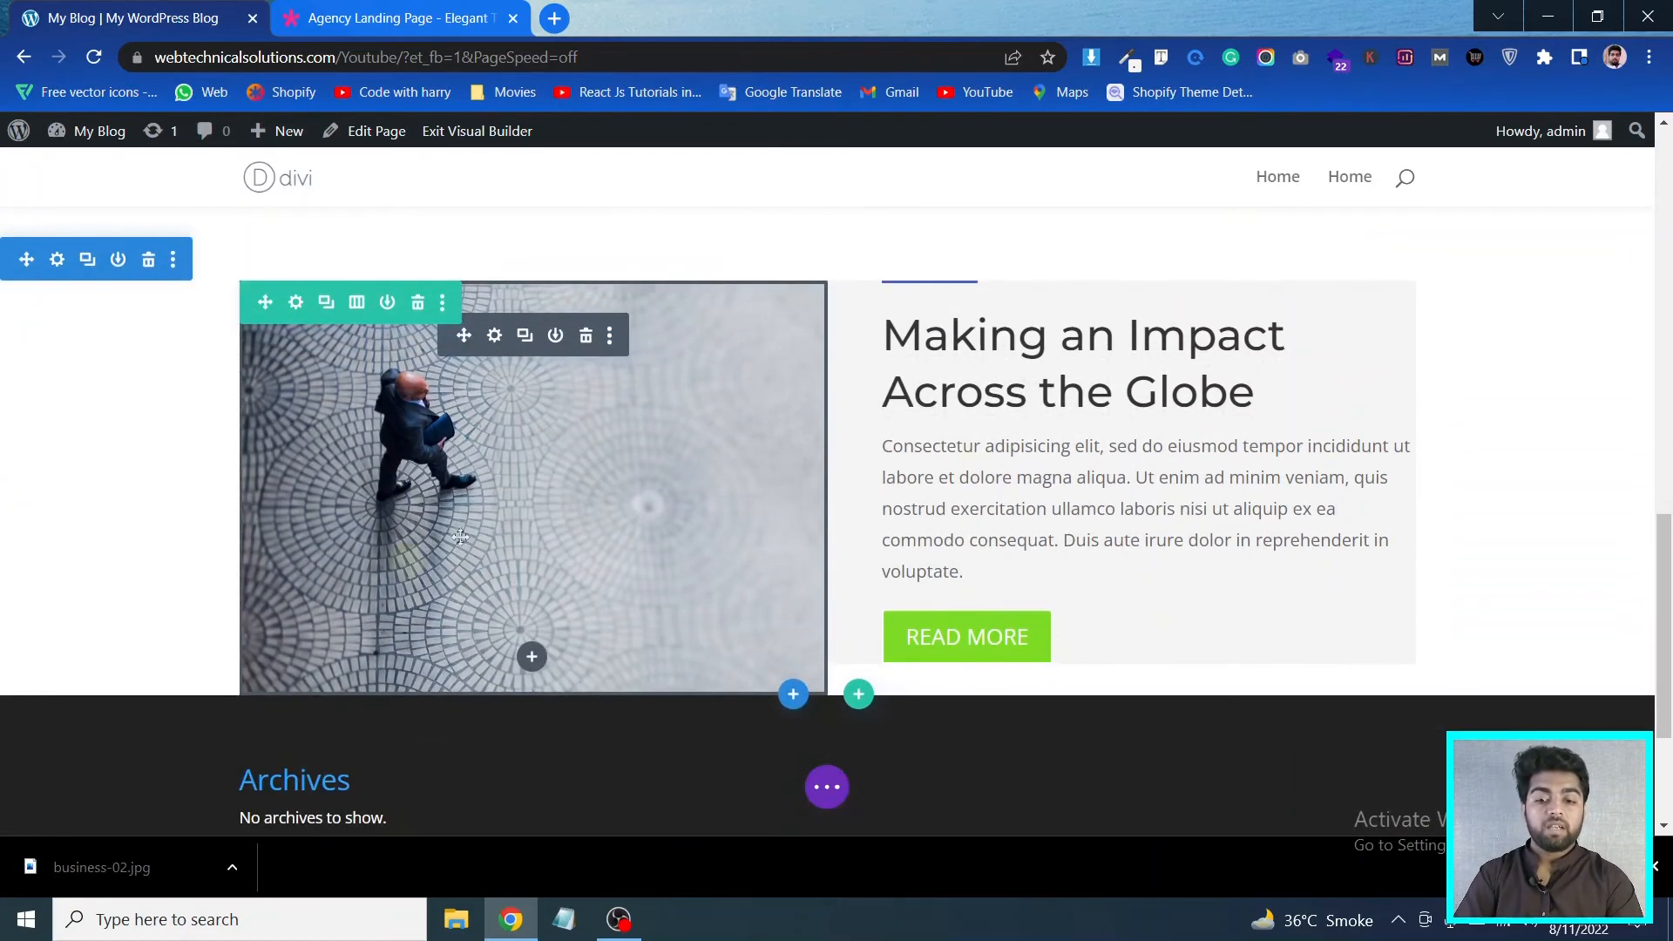
{"action": "left_click", "coordinate": [295, 301]}
{"action": "left_click", "coordinate": [472, 296]}
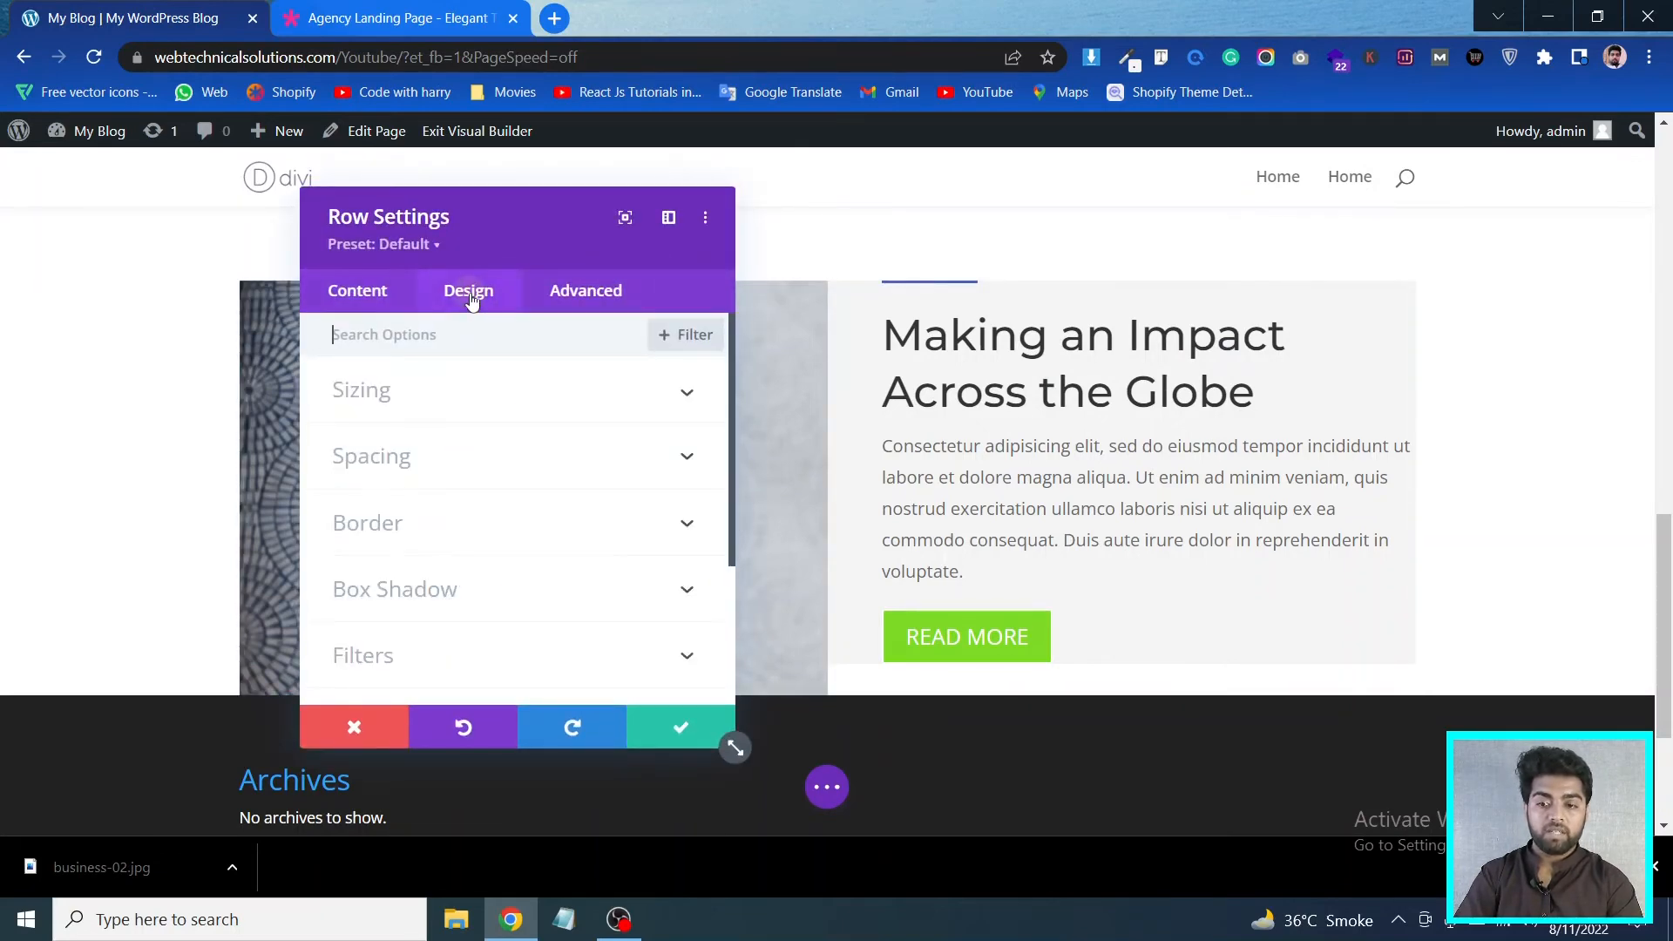
{"action": "left_click", "coordinate": [445, 389]}
{"action": "scroll", "coordinate": [501, 537], "scroll_direction": "down", "scroll_amount": 3}
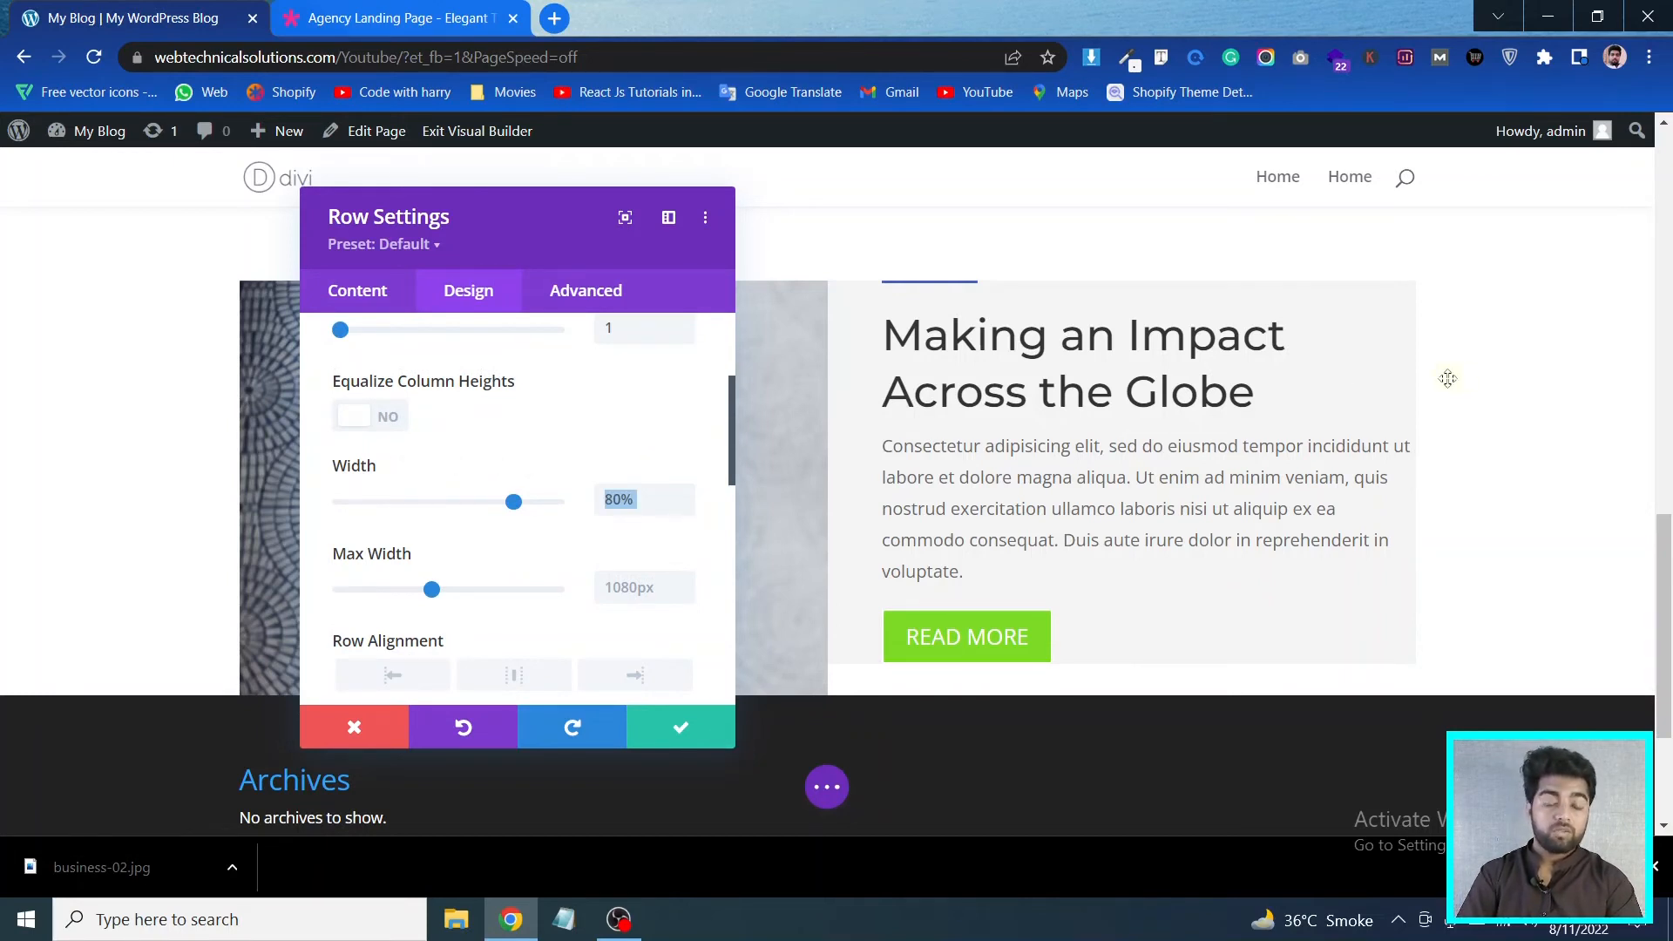
{"action": "left_click_drag", "start_coordinate": [527, 501], "coordinate": [592, 498]}
{"action": "left_click", "coordinate": [682, 463]}
Set the image-and-text row's maximum width to 1550px and save the row
{"action": "left_click", "coordinate": [683, 583]}
{"action": "left_click", "coordinate": [683, 581]}
{"action": "left_click", "coordinate": [683, 582]}
{"action": "left_click", "coordinate": [683, 582]}
{"action": "left_click", "coordinate": [682, 582]}
{"action": "mouse_move", "coordinate": [471, 595]}
{"action": "left_mouse_down"}
{"action": "mouse_move", "coordinate": [446, 592]}
{"action": "mouse_move", "coordinate": [463, 595]}
{"action": "left_mouse_up"}
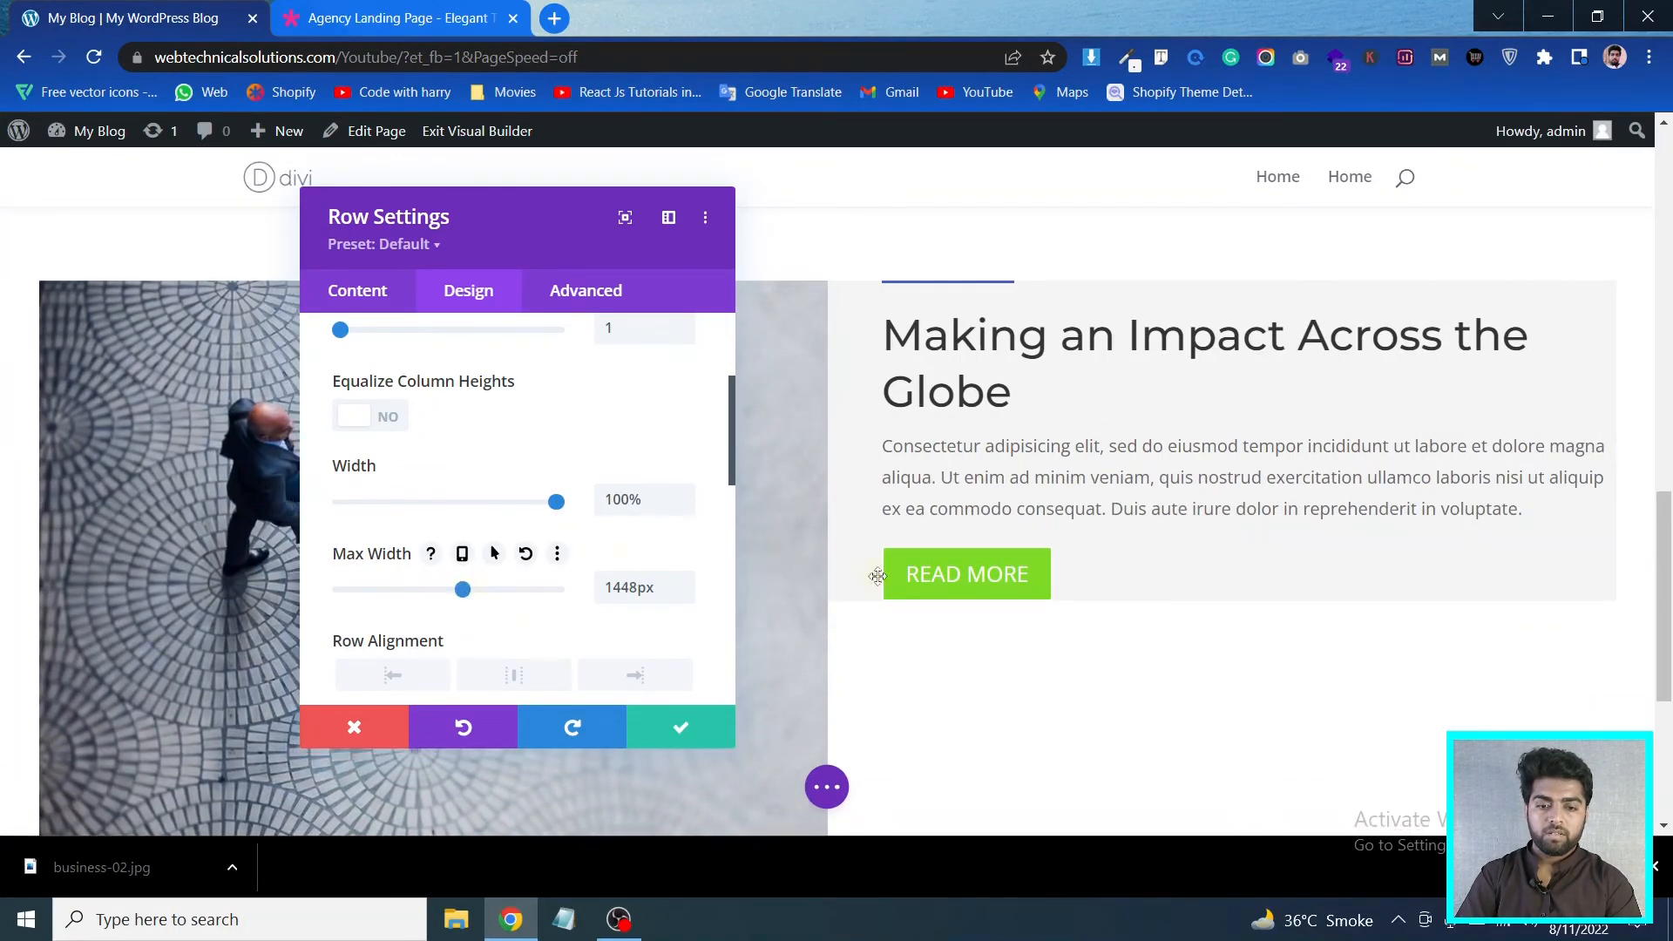
{"action": "left_click", "coordinate": [684, 582]}
{"action": "left_click", "coordinate": [684, 582]}
{"action": "left_click", "coordinate": [683, 582]}
{"action": "left_click", "coordinate": [684, 582]}
{"action": "left_click", "coordinate": [684, 582]}
{"action": "left_click", "coordinate": [684, 582]}
{"action": "left_click", "coordinate": [684, 582]}
{"action": "left_click", "coordinate": [684, 582]}
{"action": "left_click", "coordinate": [684, 582]}
{"action": "left_click", "coordinate": [684, 582]}
{"action": "left_click", "coordinate": [684, 582]}
{"action": "left_click", "coordinate": [684, 582]}
{"action": "left_click", "coordinate": [684, 582]}
{"action": "left_click", "coordinate": [684, 582]}
{"action": "left_click", "coordinate": [684, 582]}
{"action": "left_click", "coordinate": [684, 582]}
{"action": "left_click", "coordinate": [683, 582]}
{"action": "left_click", "coordinate": [684, 582]}
{"action": "left_click", "coordinate": [683, 582]}
{"action": "left_click", "coordinate": [684, 582]}
{"action": "left_click", "coordinate": [684, 582]}
{"action": "left_click", "coordinate": [683, 582]}
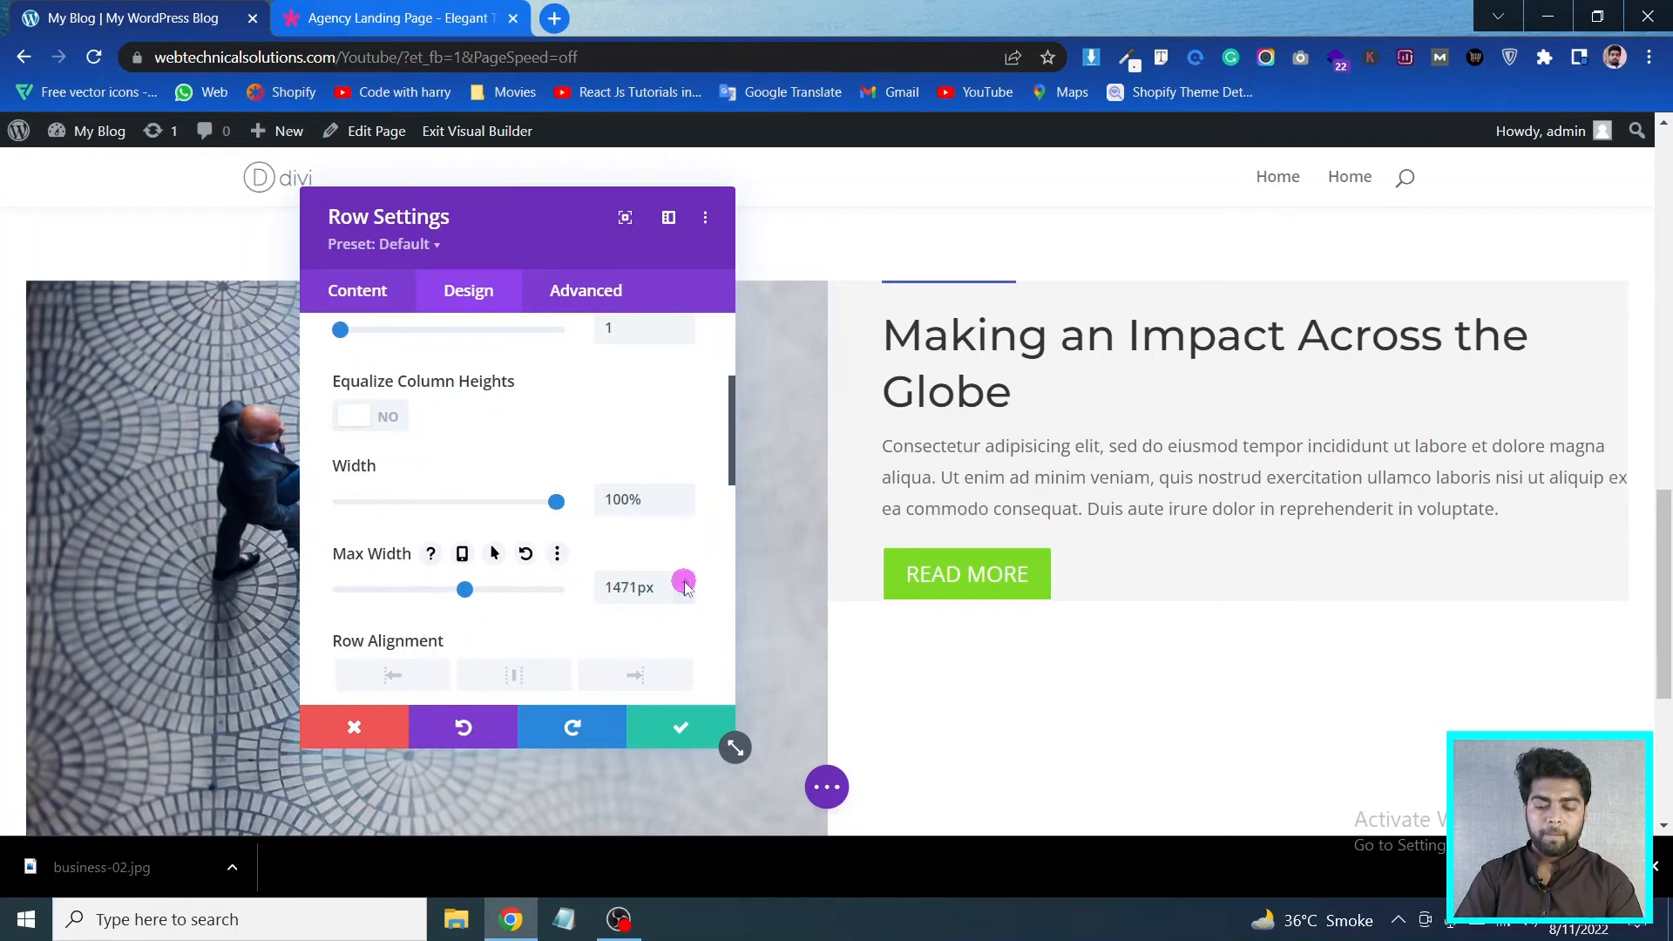
{"action": "left_click", "coordinate": [683, 582]}
{"action": "left_click", "coordinate": [684, 582]}
{"action": "left_click", "coordinate": [684, 582]}
{"action": "left_click", "coordinate": [684, 581]}
{"action": "left_click", "coordinate": [684, 582]}
{"action": "left_click", "coordinate": [684, 582]}
{"action": "left_click", "coordinate": [684, 582]}
{"action": "left_click", "coordinate": [683, 582]}
{"action": "double_click", "coordinate": [642, 586]}
{"action": "type", "text": "1550px"}
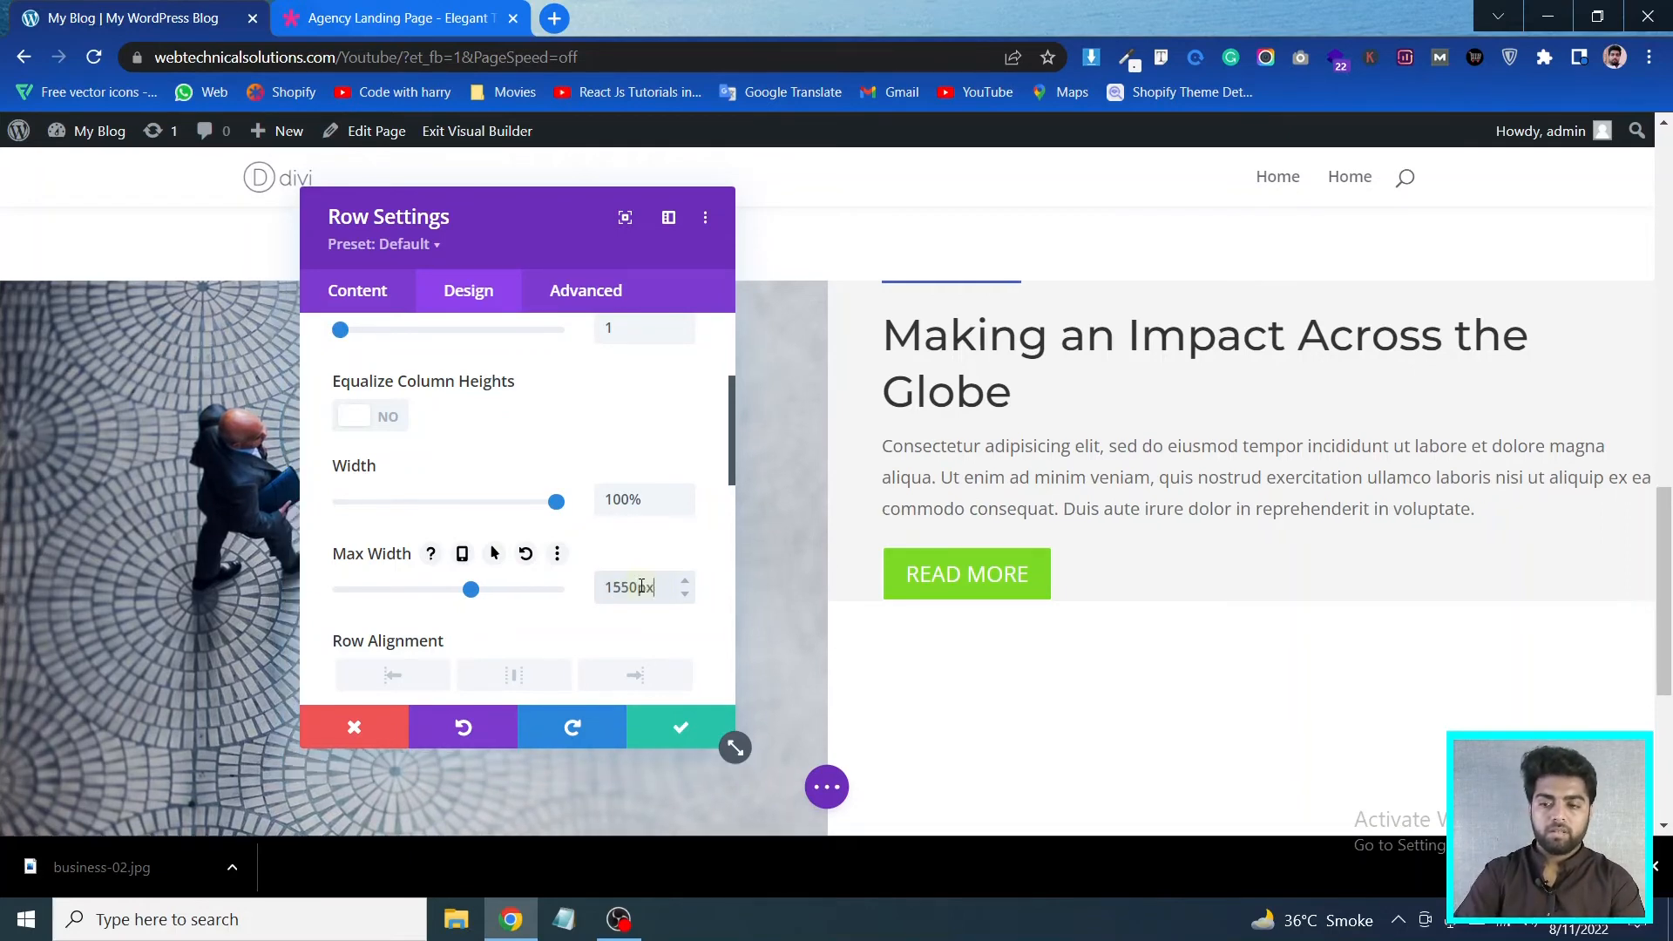
{"action": "left_click", "coordinate": [678, 728]}
Compare the section with the demo, and link the text column's top and bottom padding, raising it to 70px
{"action": "scroll", "coordinate": [985, 627], "scroll_direction": "down", "scroll_amount": 3}
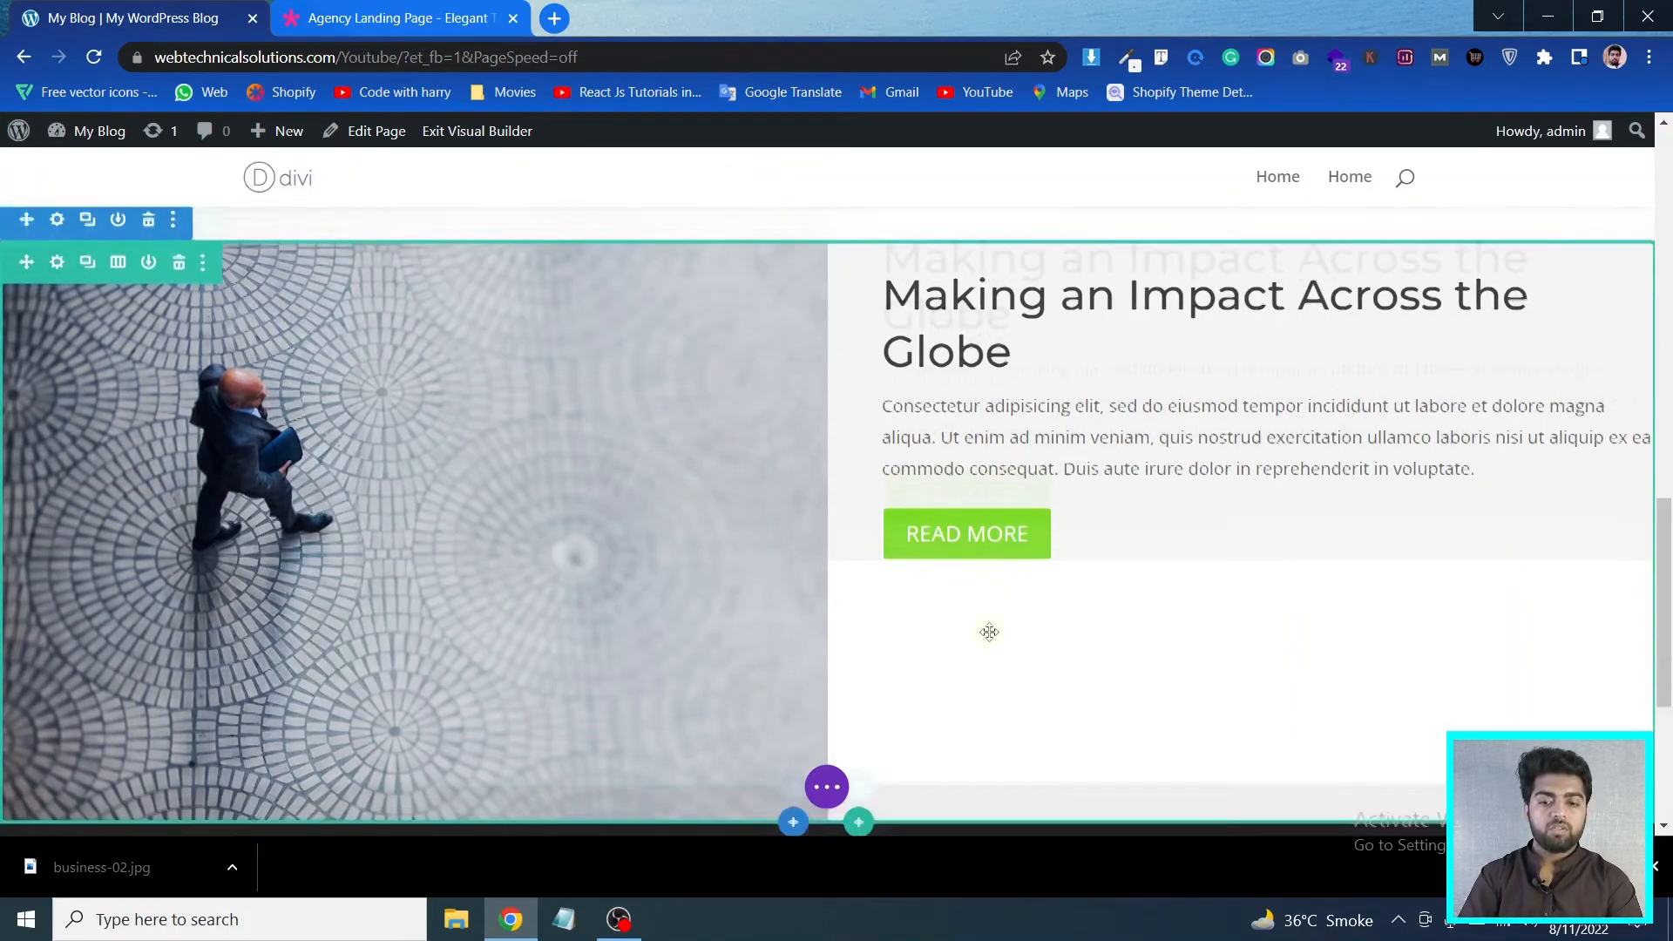
{"action": "scroll", "coordinate": [989, 629], "scroll_direction": "up", "scroll_amount": 3}
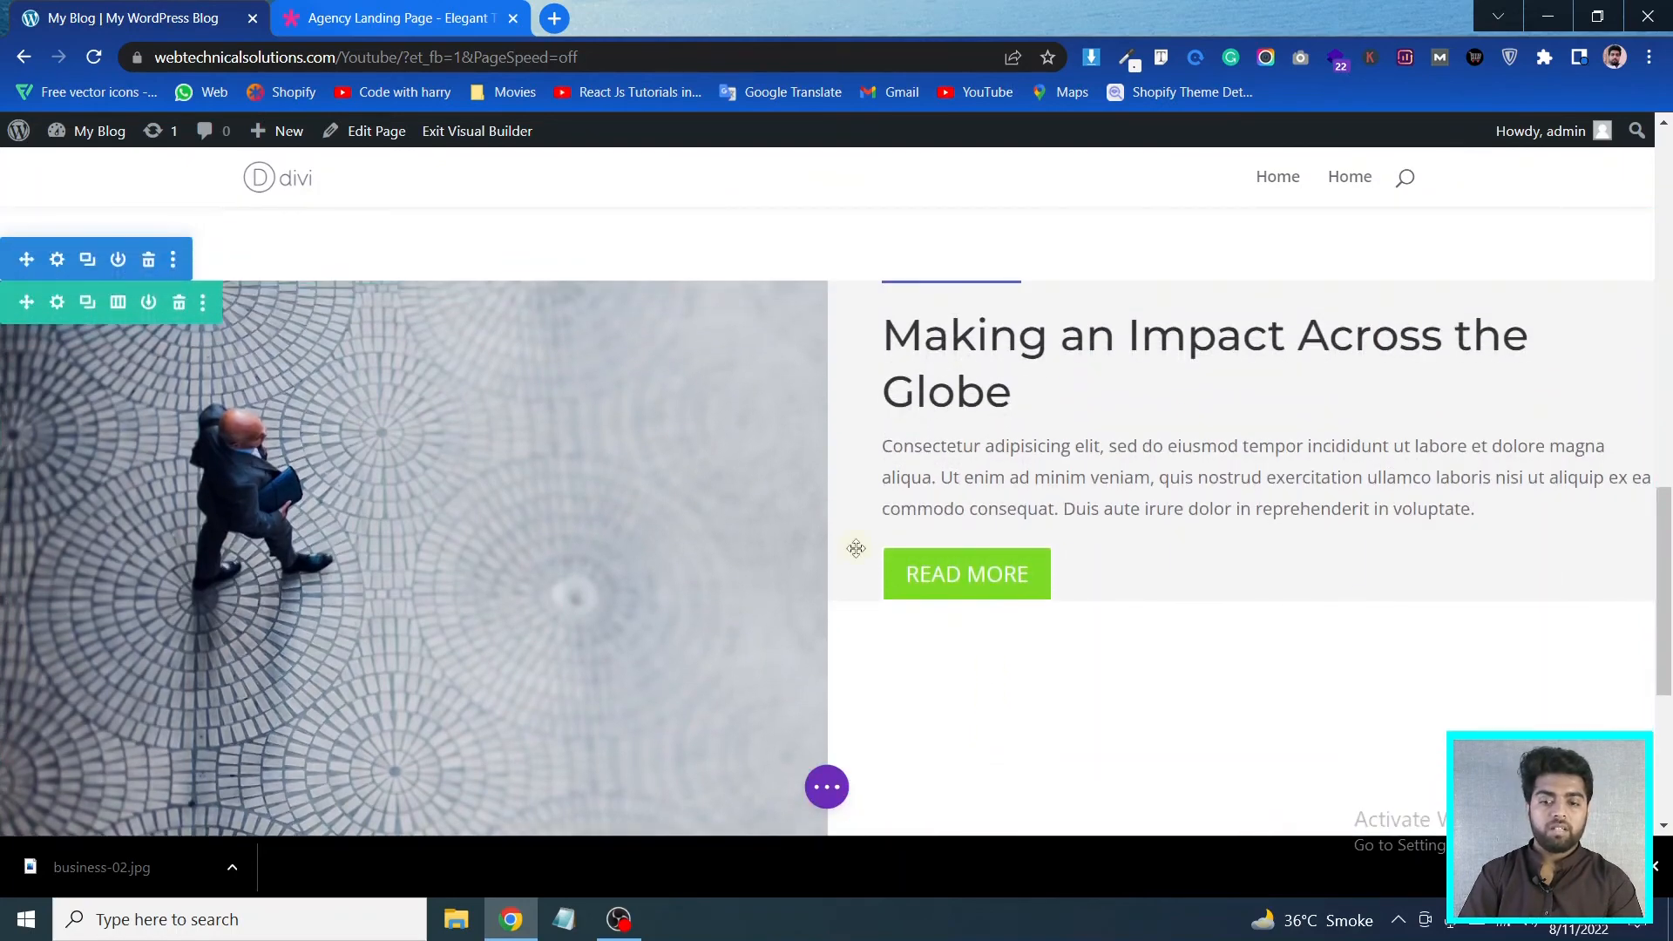
{"action": "left_click", "coordinate": [405, 17]}
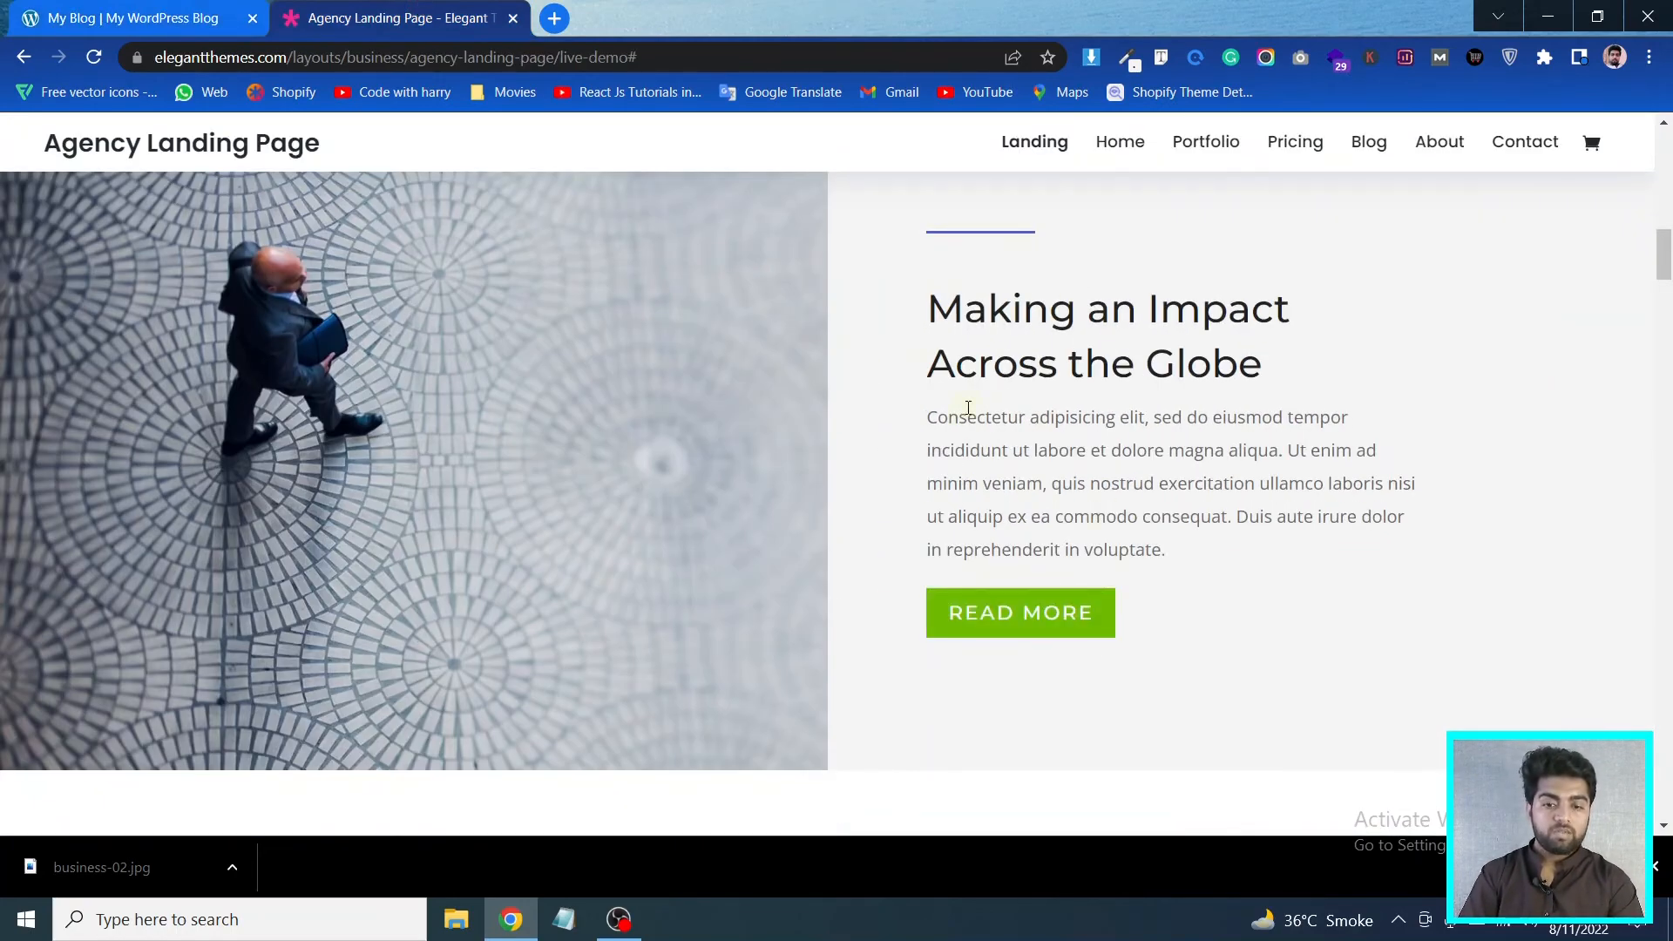
{"action": "left_click", "coordinate": [219, 19]}
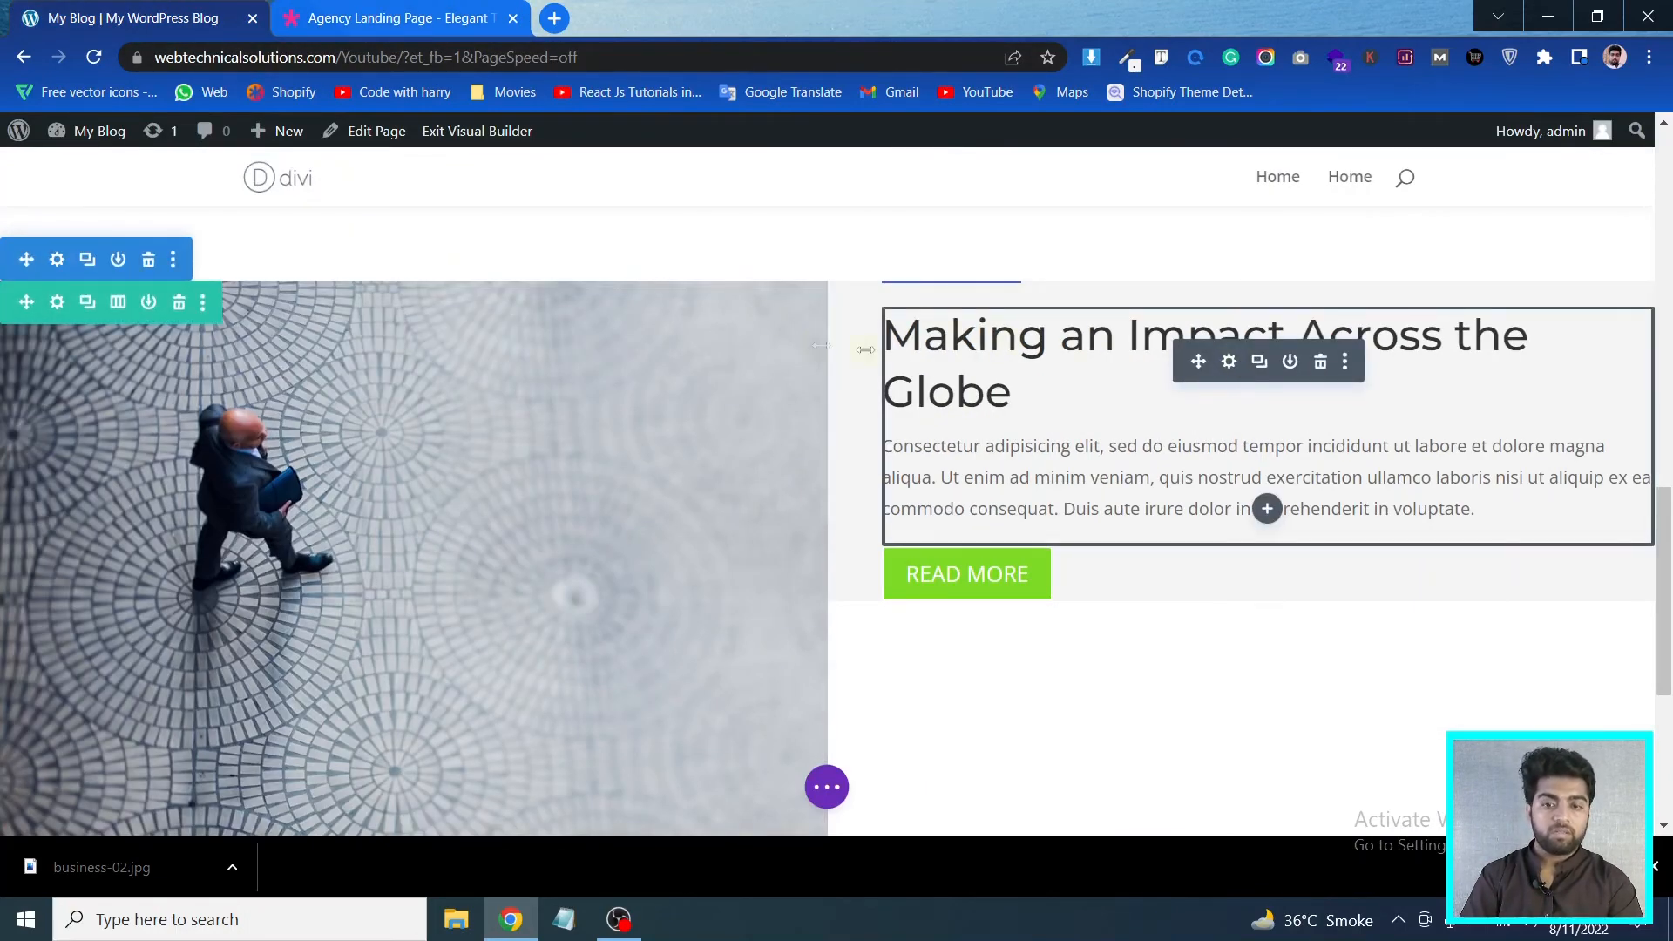
{"action": "left_click", "coordinate": [57, 302]}
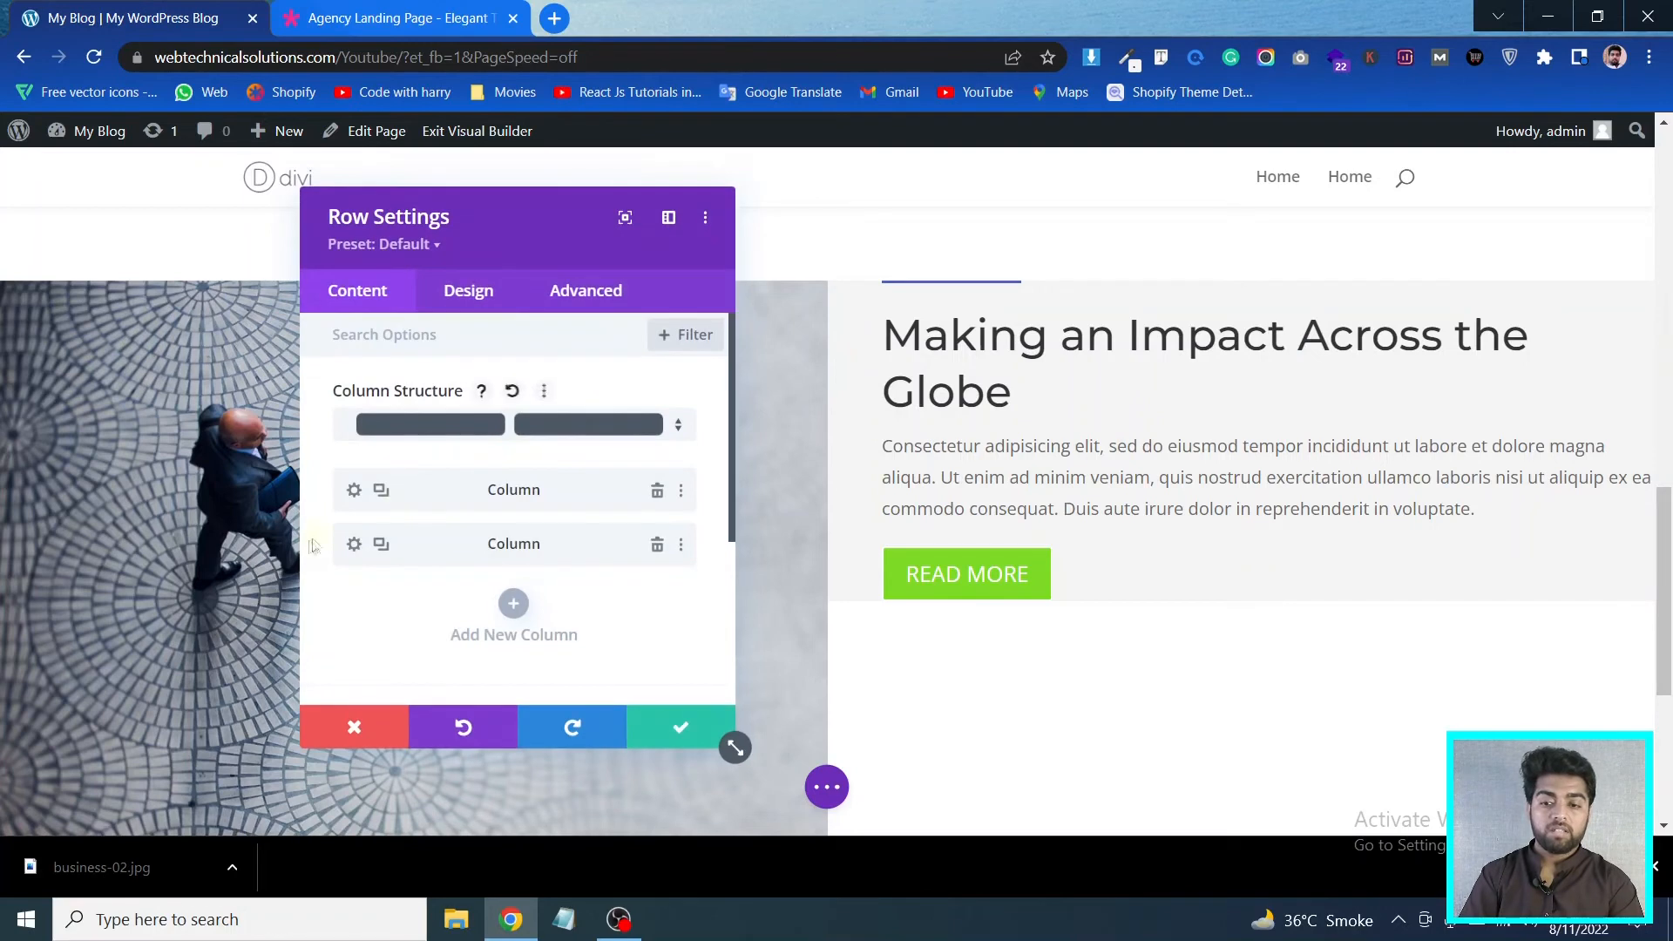
{"action": "left_click", "coordinate": [354, 544]}
{"action": "left_click", "coordinate": [462, 293]}
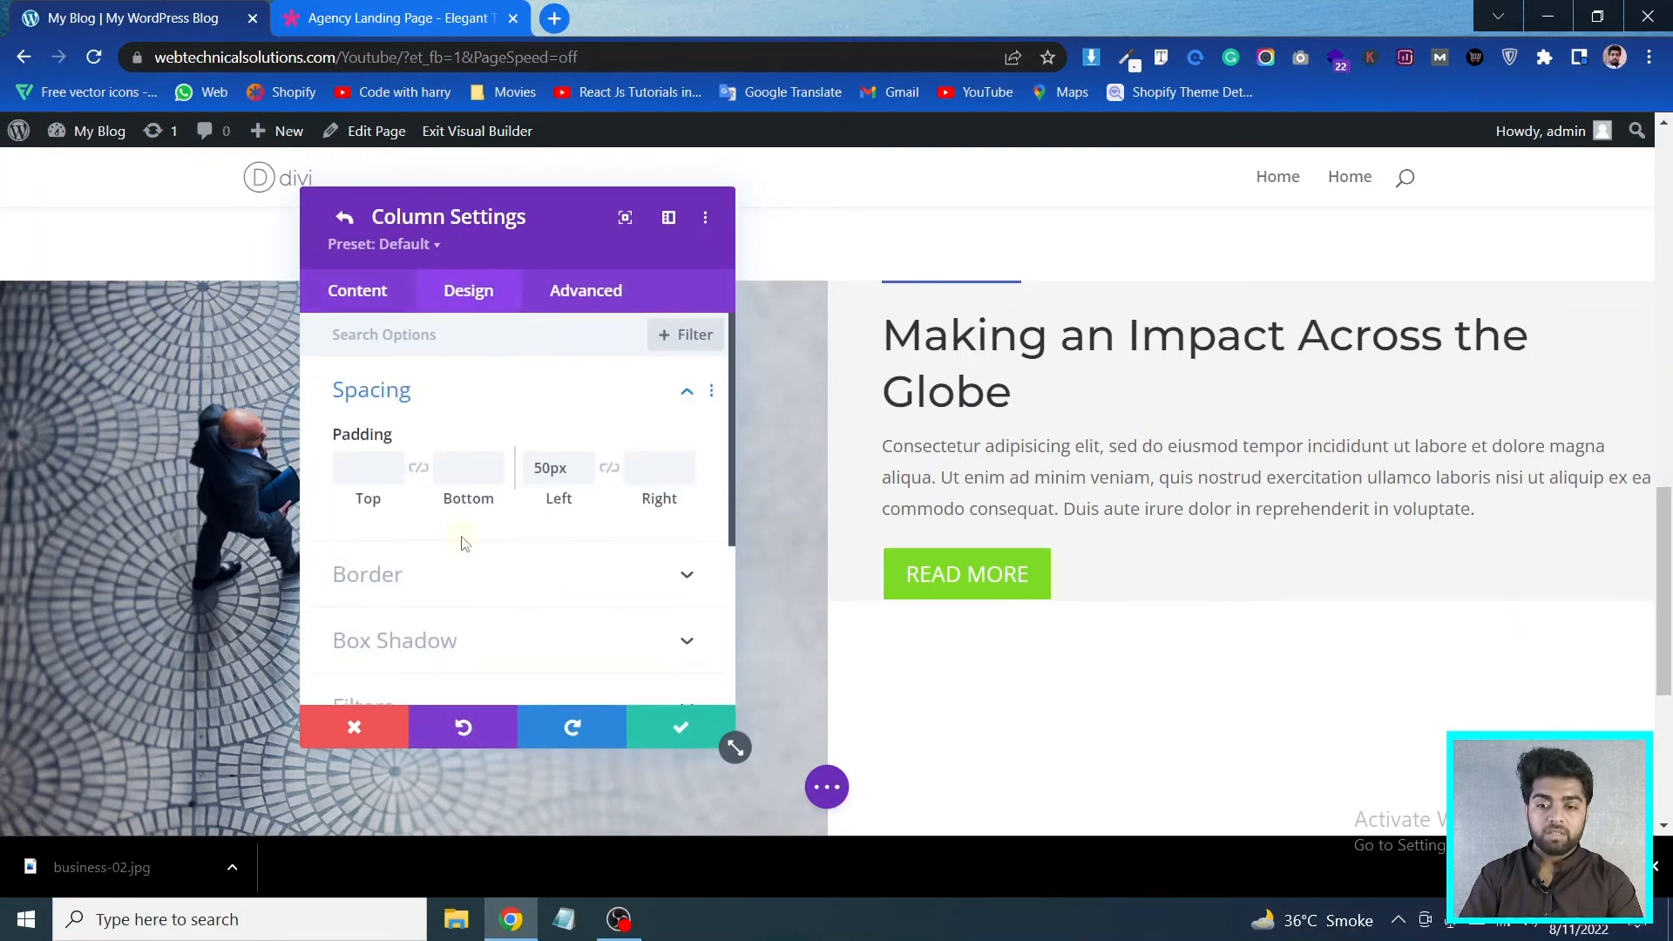
{"action": "left_click", "coordinate": [393, 463]}
{"action": "left_click", "coordinate": [393, 463]}
{"action": "left_click", "coordinate": [393, 463]}
{"action": "left_click", "coordinate": [393, 463]}
{"action": "left_click", "coordinate": [393, 464]}
{"action": "left_click", "coordinate": [392, 464]}
{"action": "left_click", "coordinate": [393, 463]}
{"action": "left_click", "coordinate": [393, 463]}
{"action": "left_click", "coordinate": [392, 464]}
{"action": "left_click", "coordinate": [392, 464]}
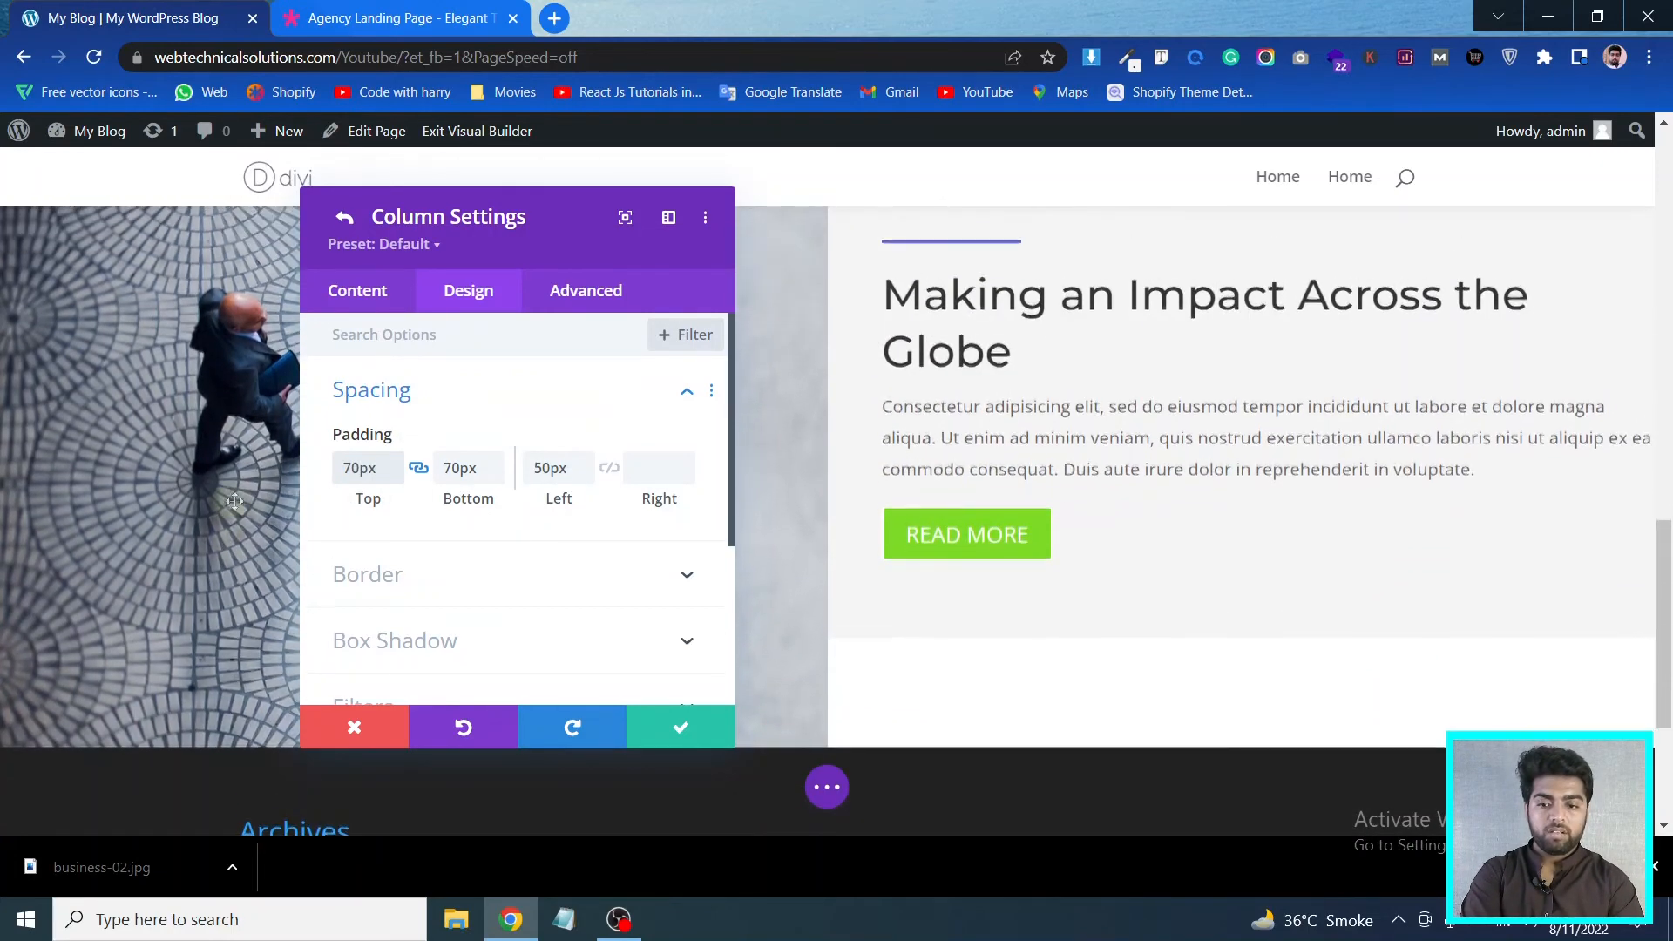
Set the text column's linked top and bottom padding to 121px, and save the column and the row
{"action": "double_click", "coordinate": [366, 470]}
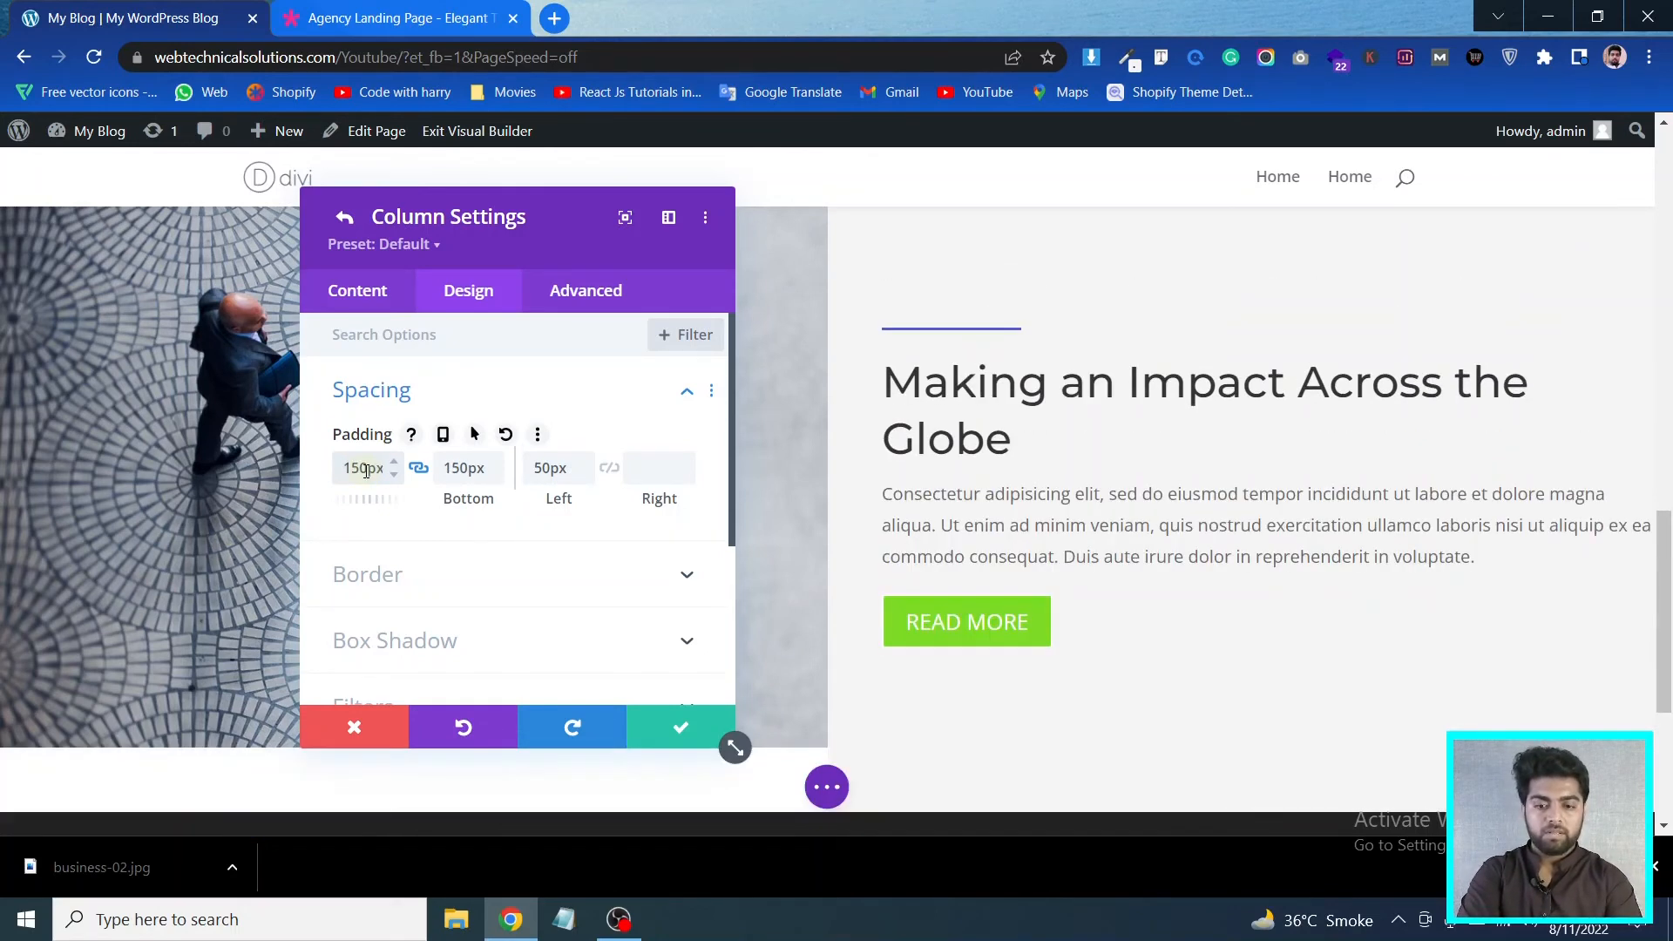
{"action": "left_click", "coordinate": [395, 477]}
{"action": "left_click", "coordinate": [396, 476]}
{"action": "left_click", "coordinate": [395, 476]}
{"action": "left_click", "coordinate": [395, 477]}
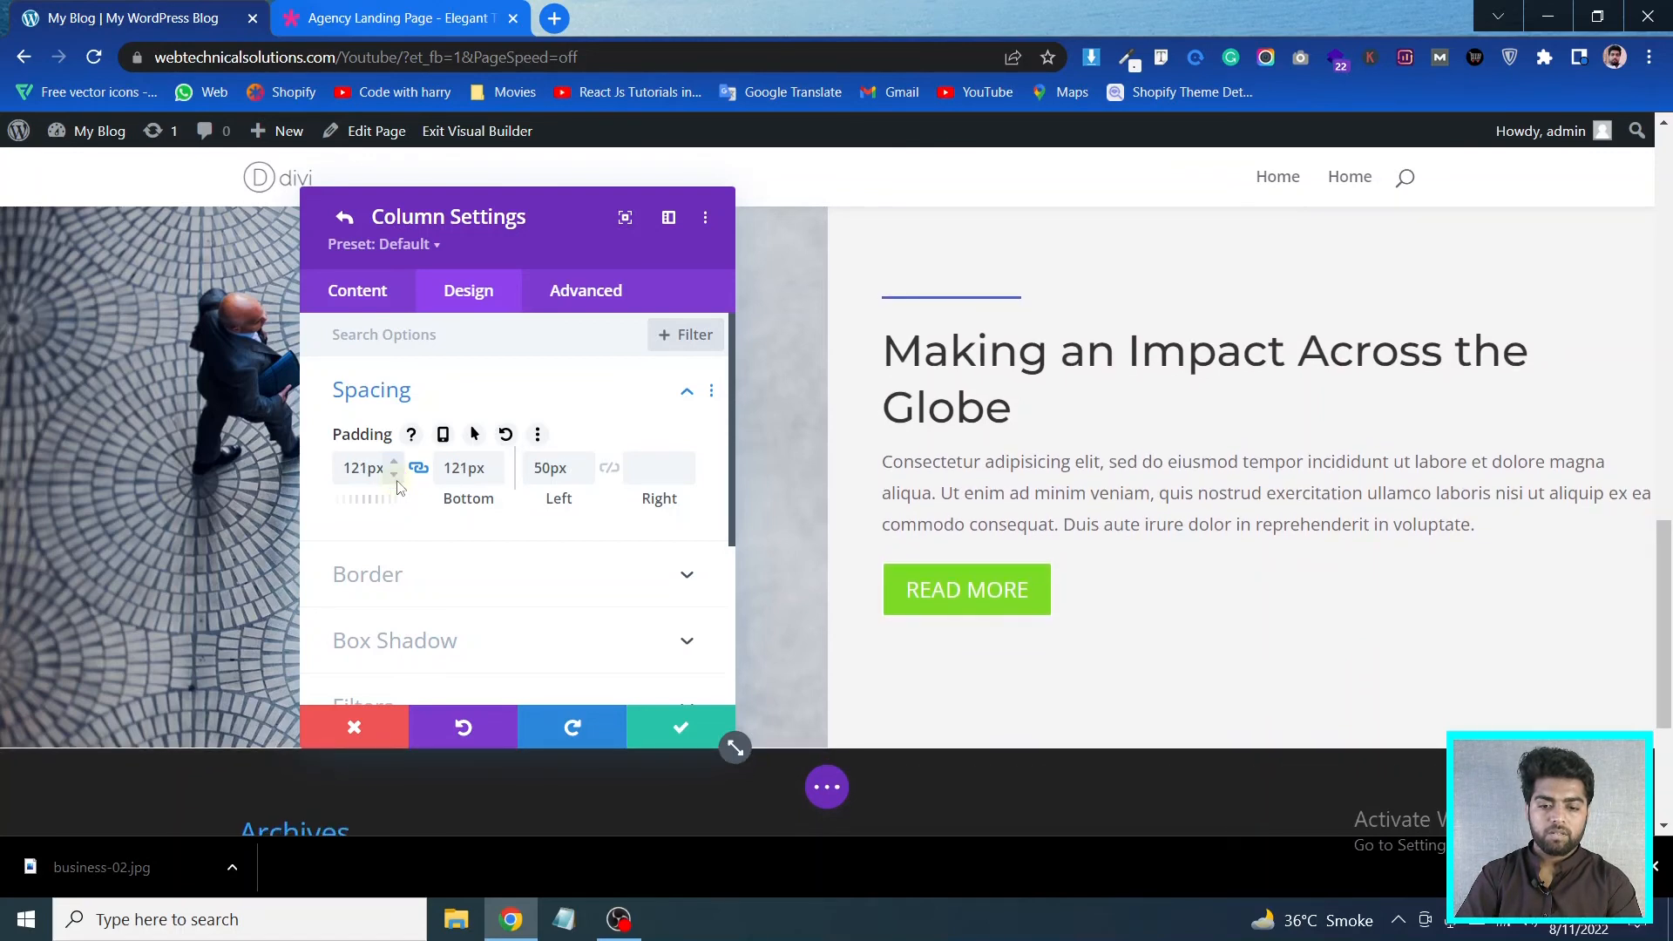
{"action": "left_click", "coordinate": [653, 723]}
{"action": "scroll", "coordinate": [1046, 627], "scroll_direction": "up", "scroll_amount": 2}
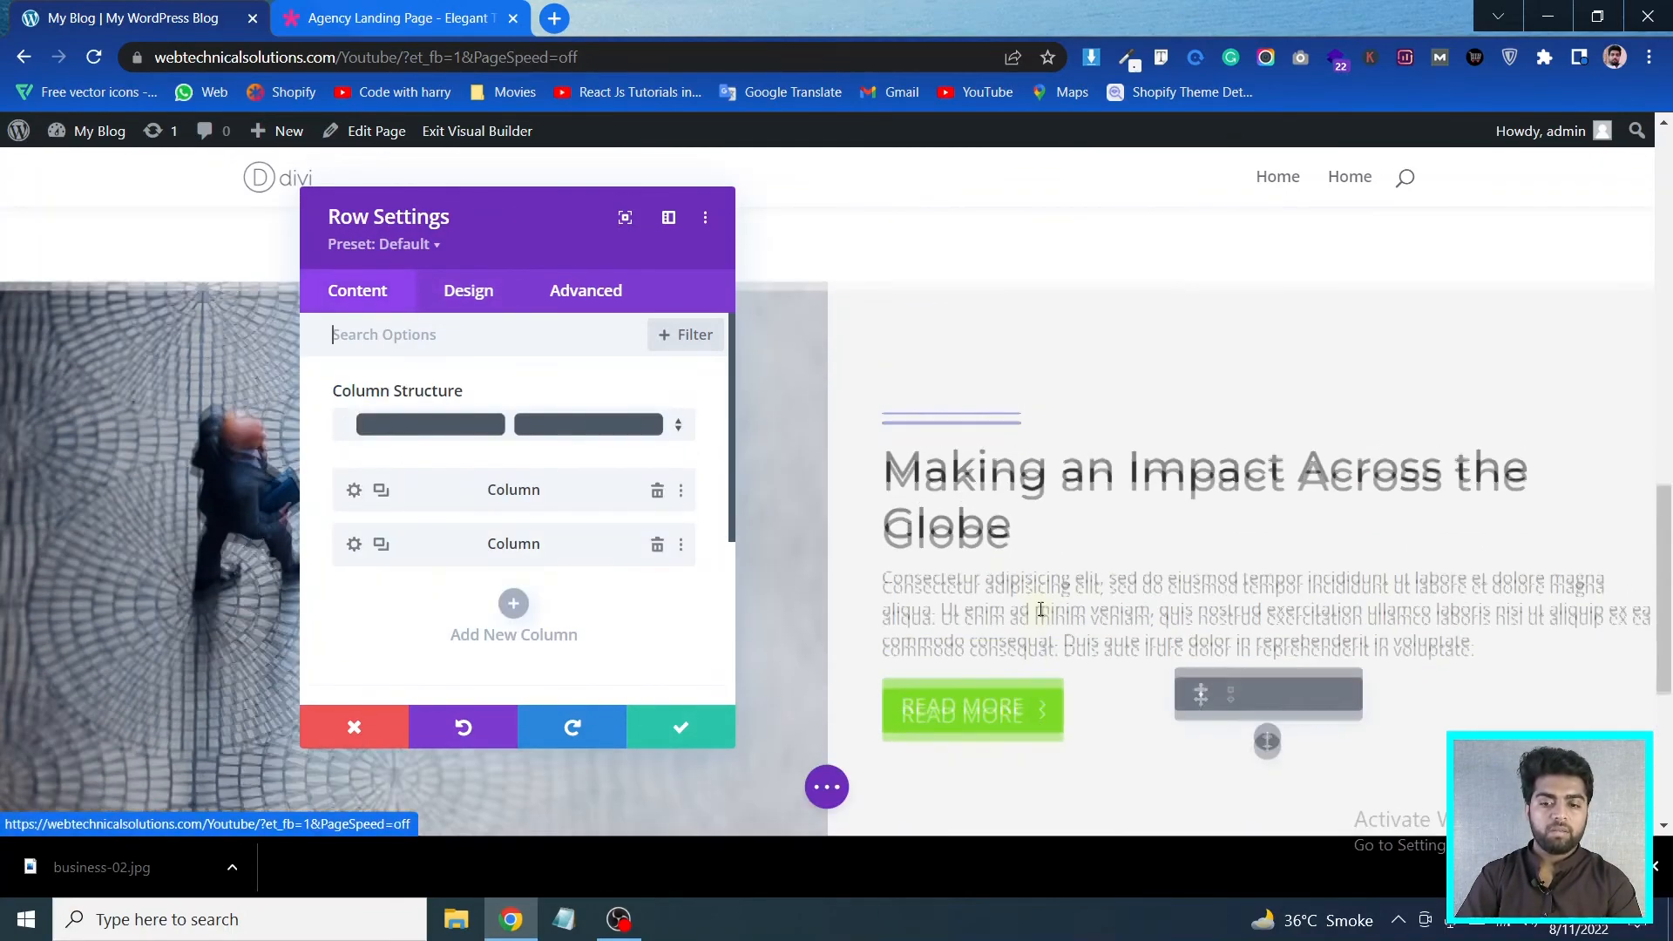
{"action": "left_click", "coordinate": [692, 722]}
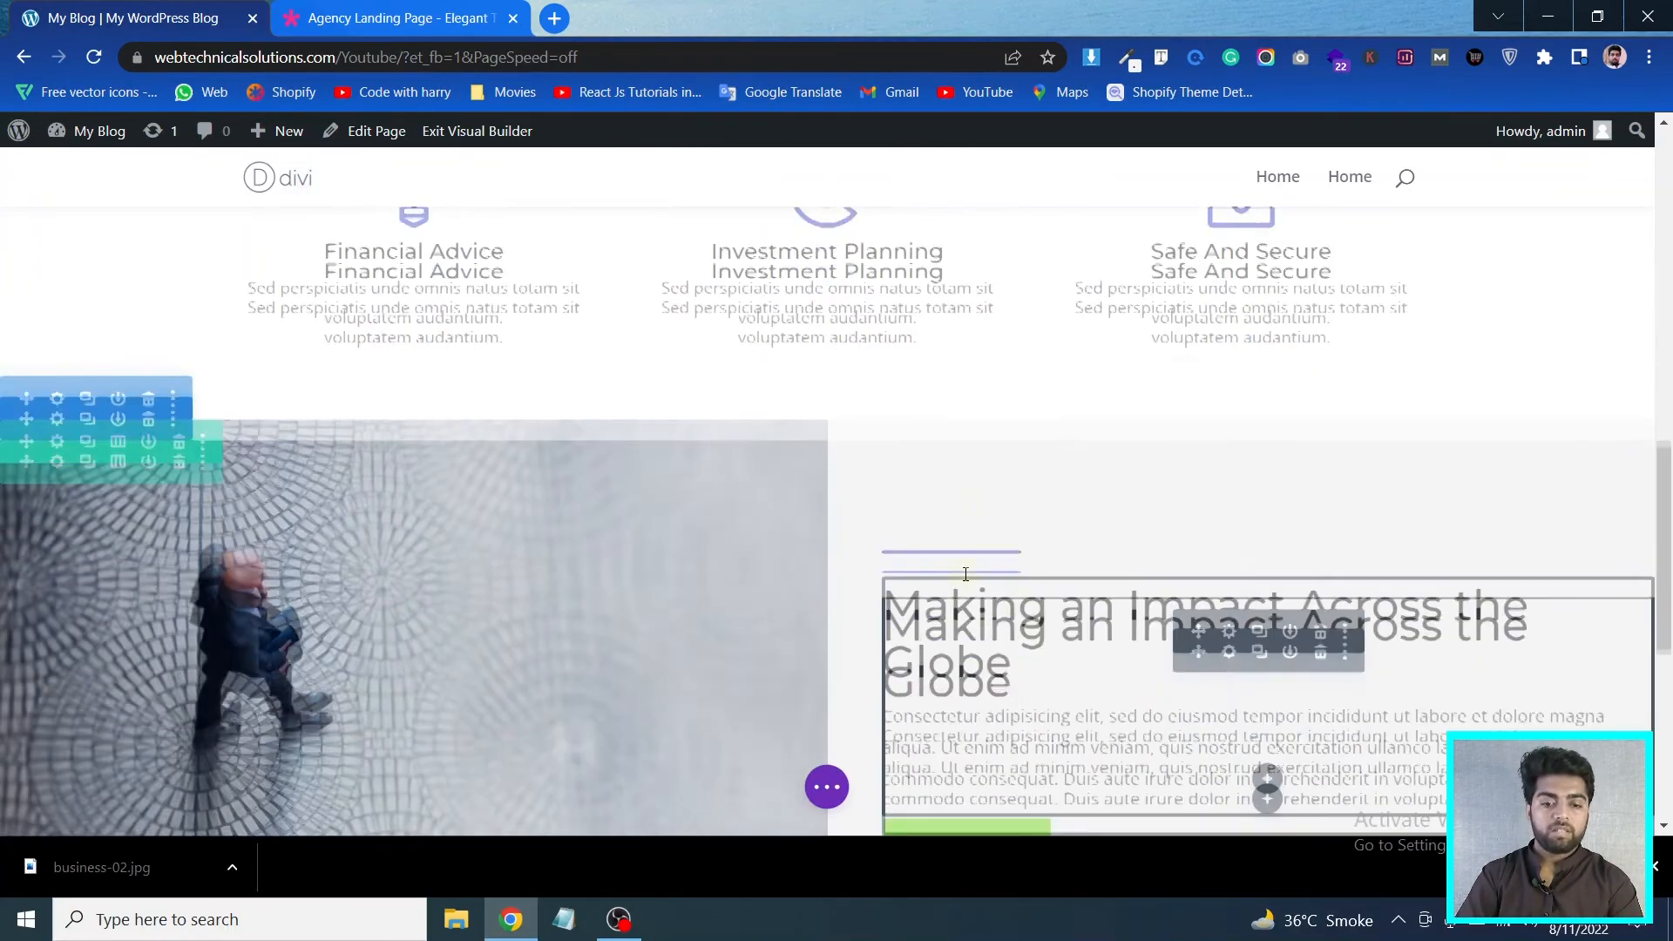
Try breaking the heading after "Impact" onto a second line, compare it with the demo, and undo the line break
{"action": "left_click", "coordinate": [407, 16]}
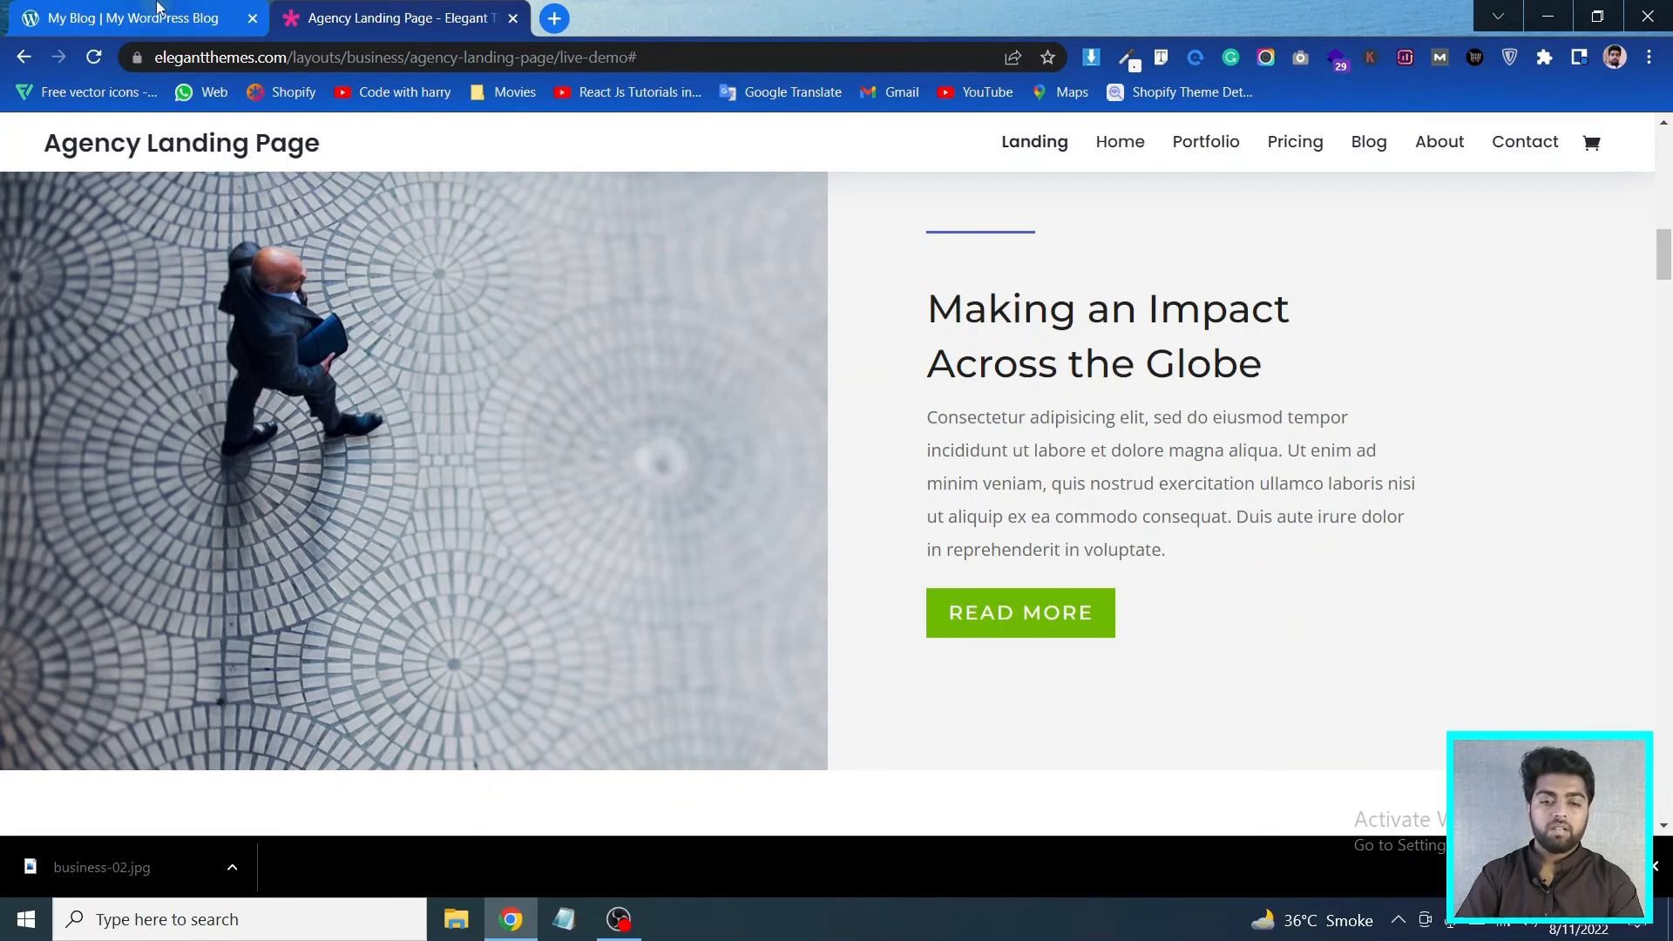
{"action": "left_click", "coordinate": [157, 12]}
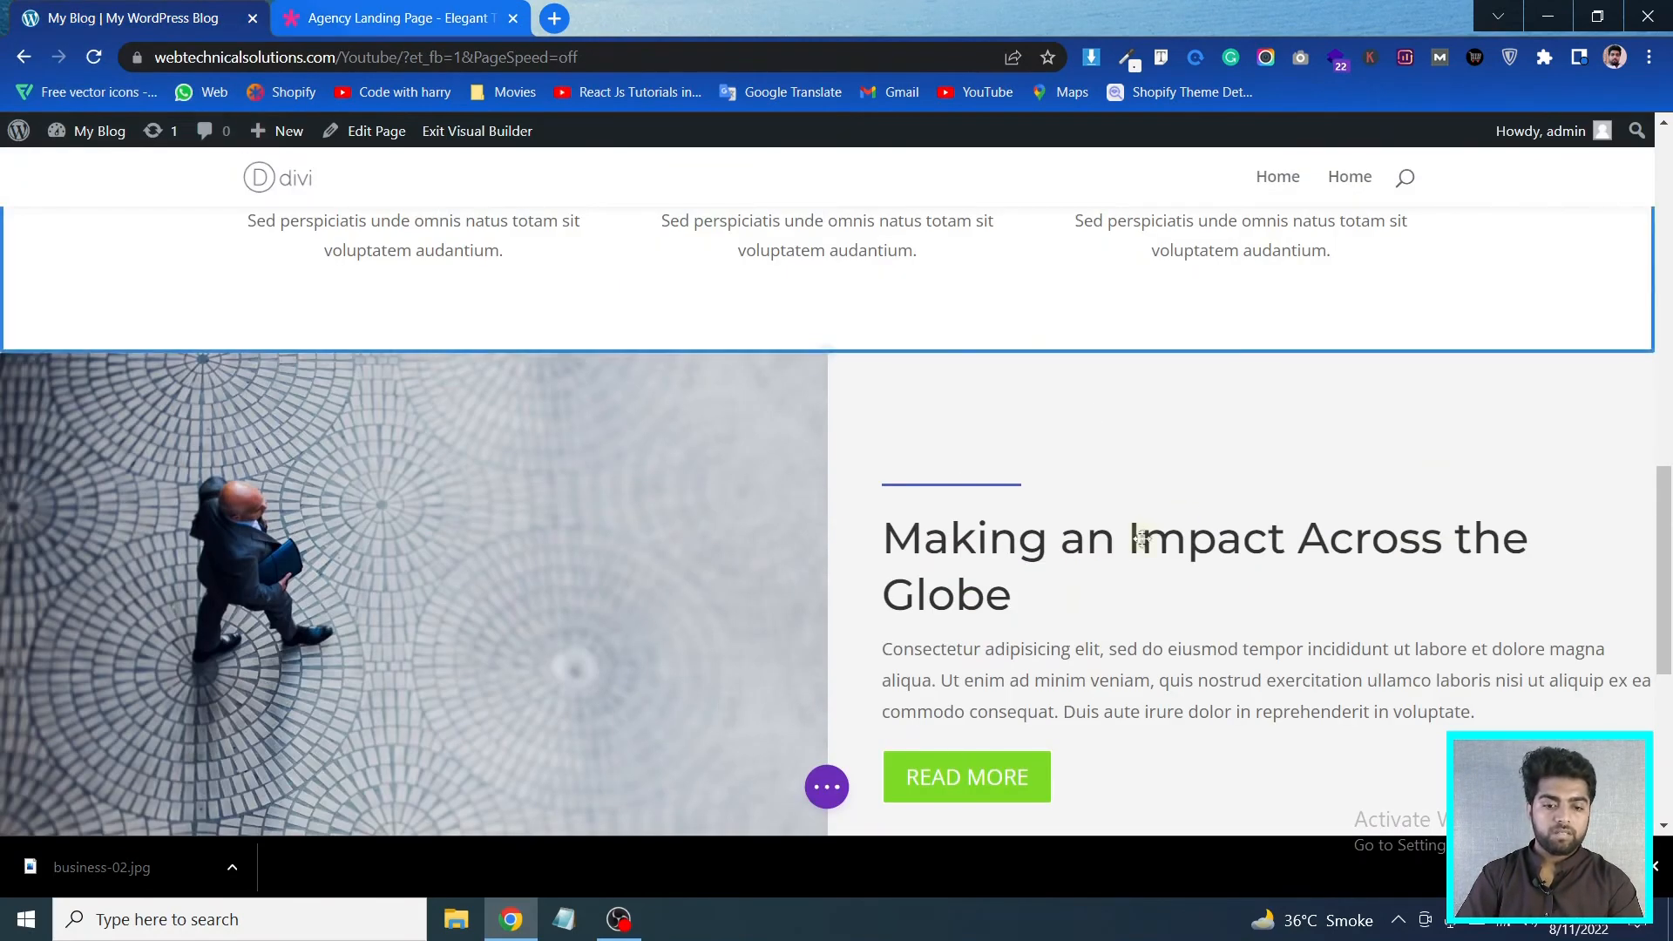
{"action": "left_click", "coordinate": [1298, 555]}
{"action": "key", "text": "Return"}
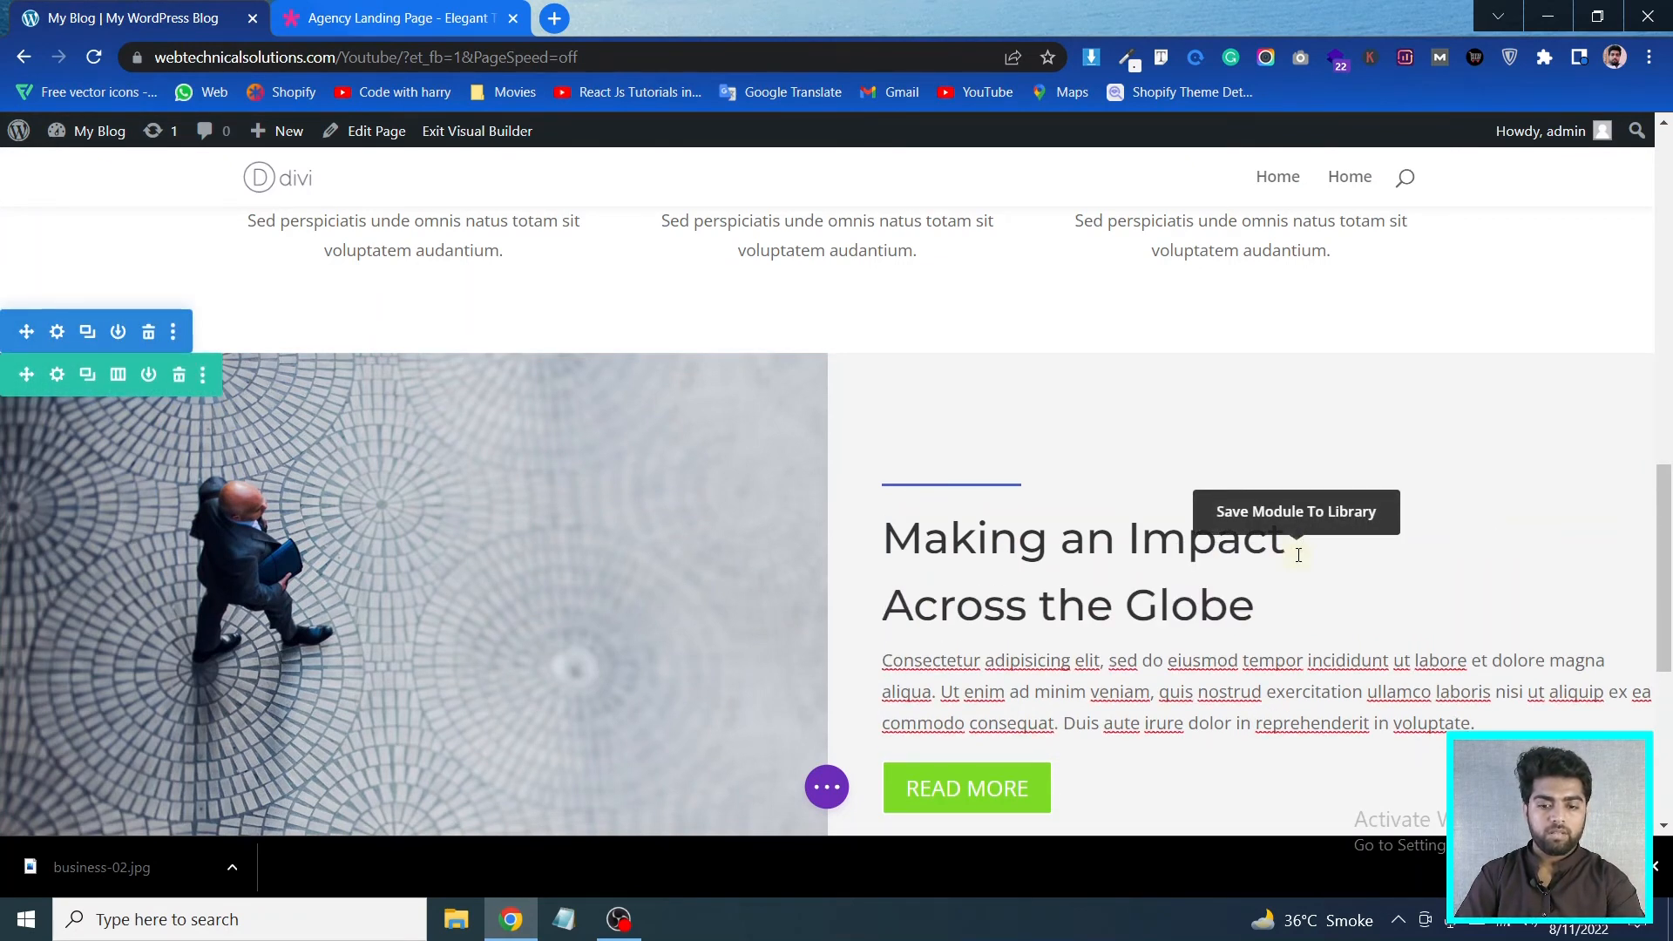
{"action": "left_click", "coordinate": [1410, 567]}
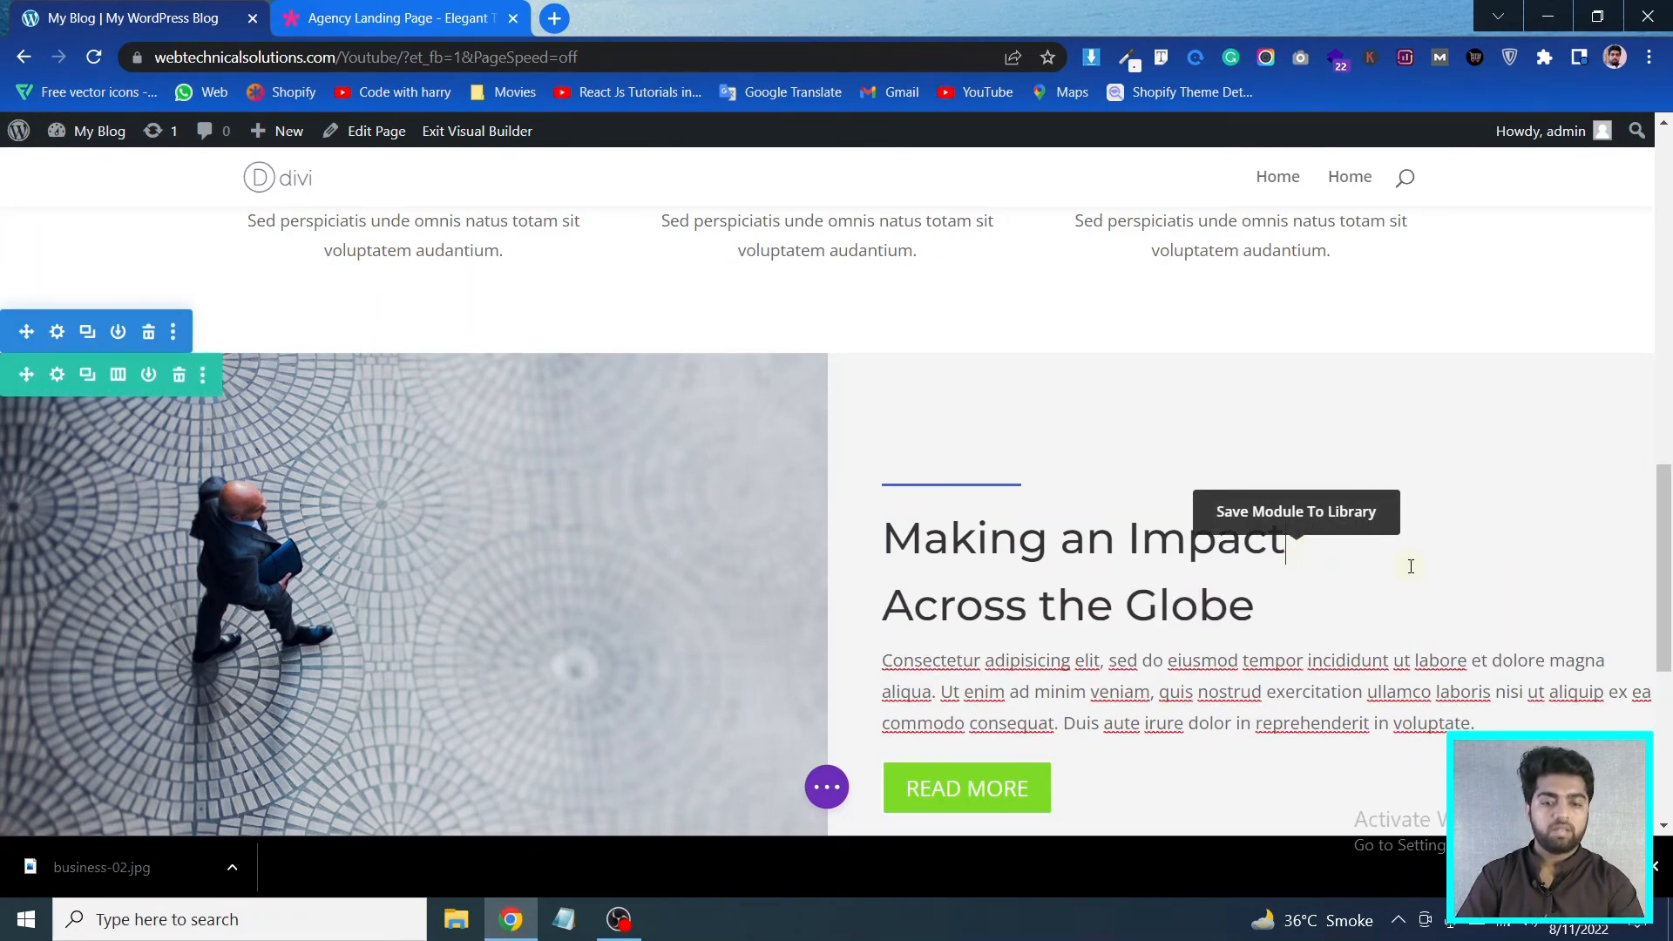
{"action": "left_click", "coordinate": [793, 403]}
{"action": "scroll", "coordinate": [789, 566], "scroll_direction": "down", "scroll_amount": 2}
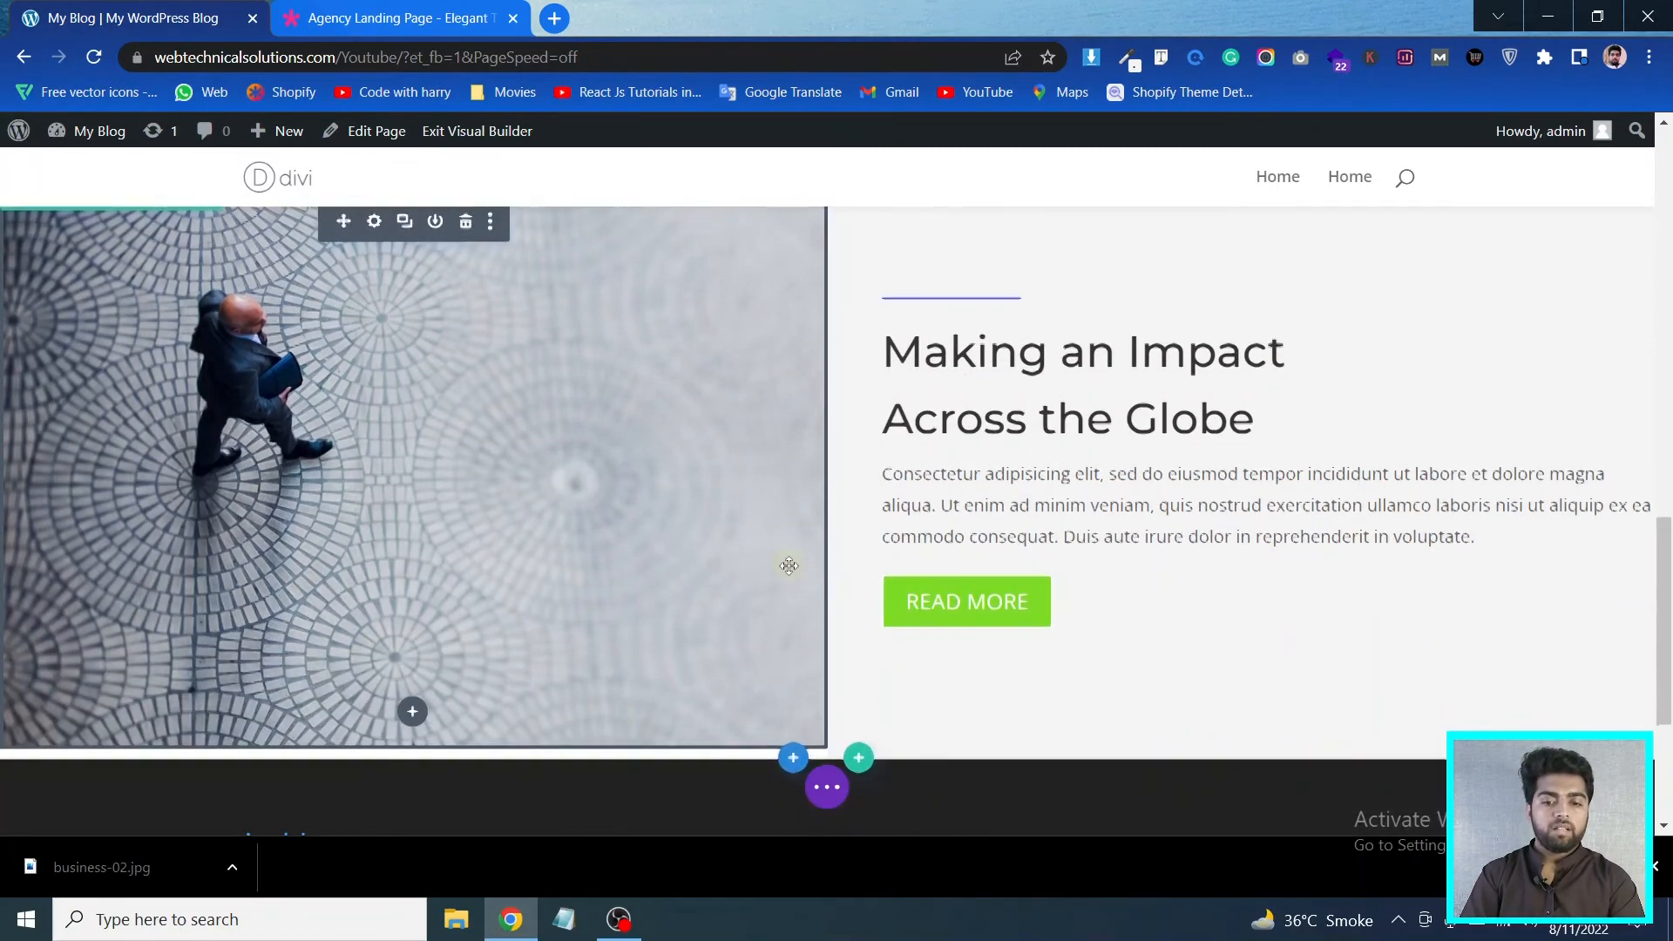
{"action": "scroll", "coordinate": [788, 566], "scroll_direction": "up", "scroll_amount": 1}
{"action": "left_click", "coordinate": [385, 12]}
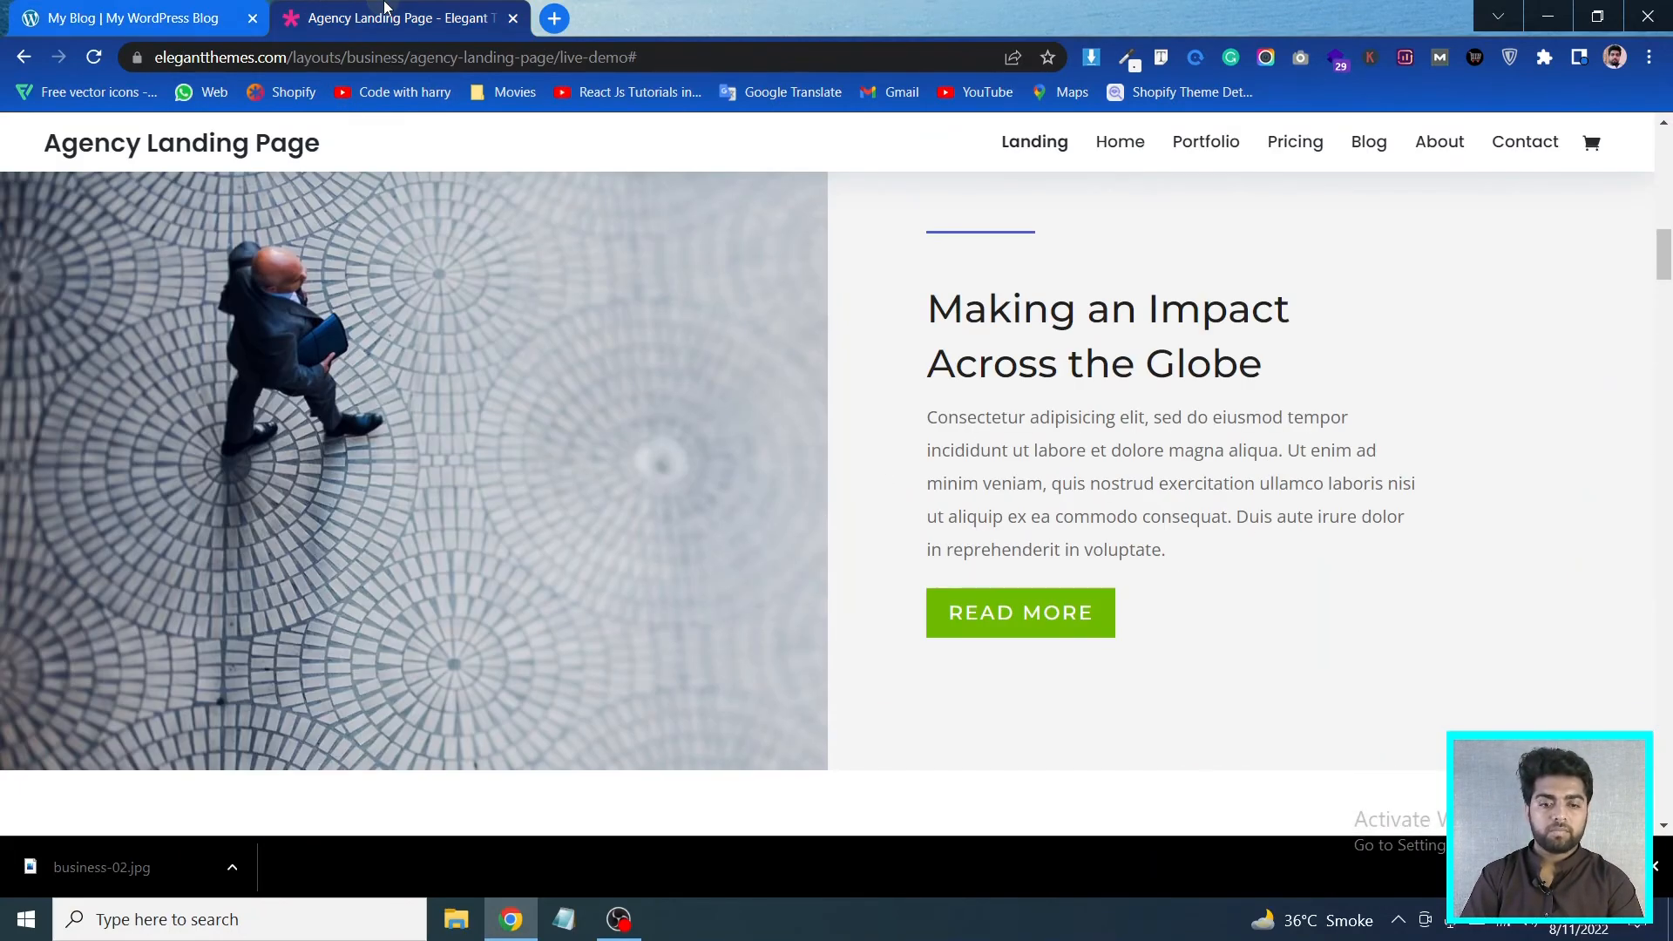
{"action": "left_click", "coordinate": [188, 10]}
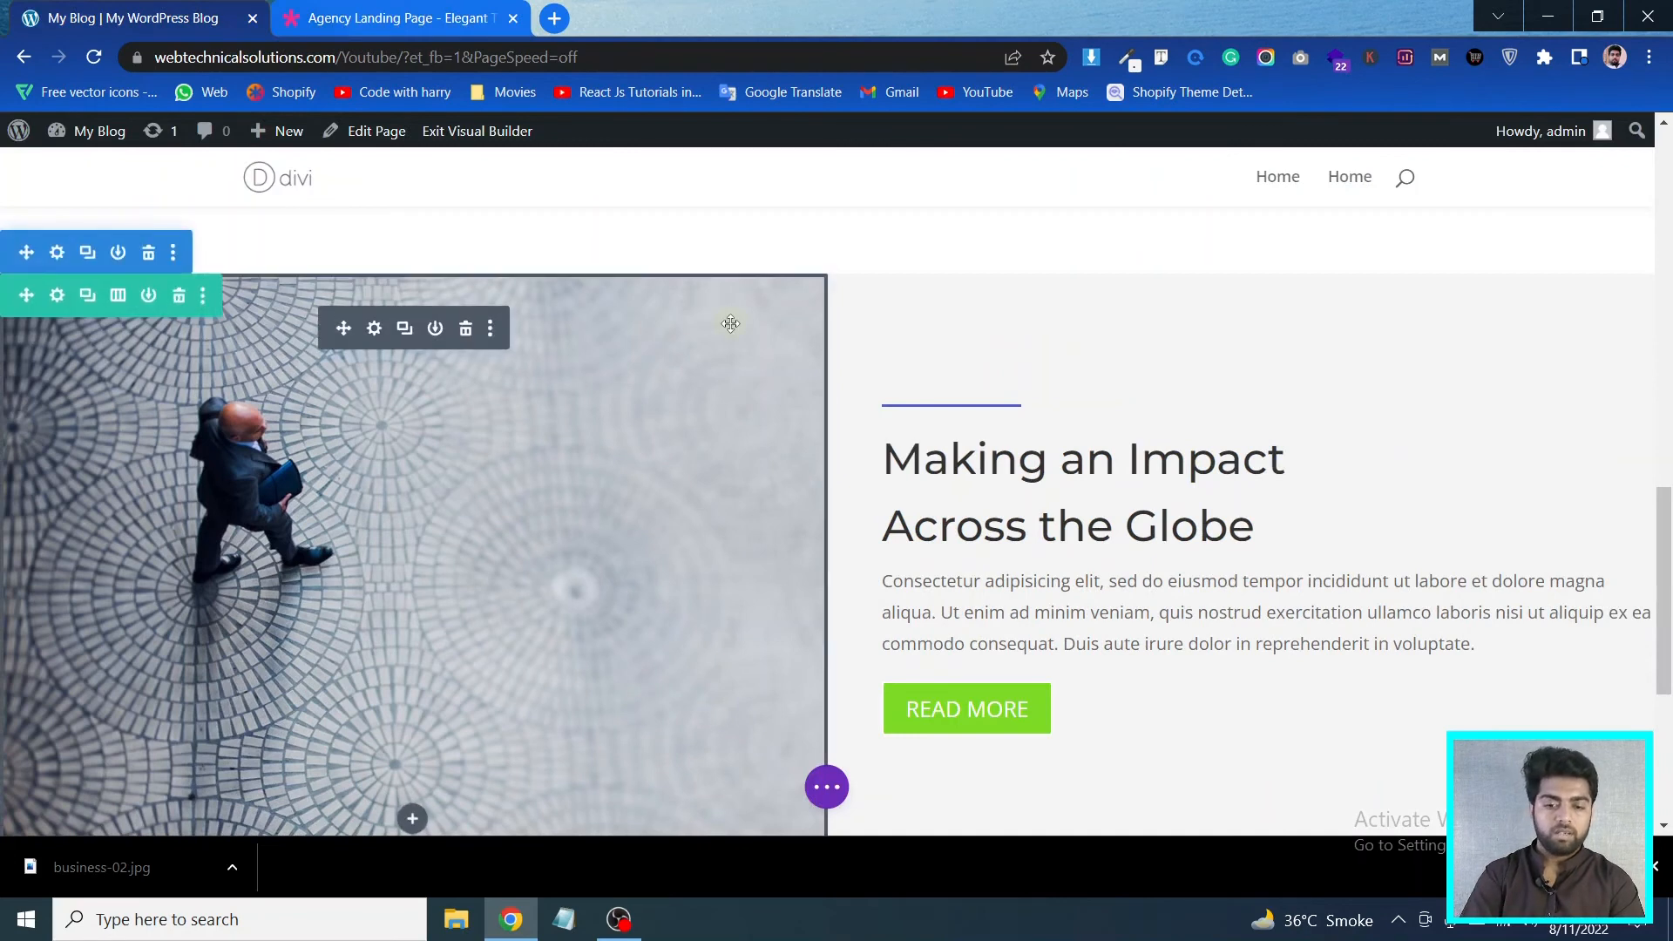
{"action": "key", "text": "ctrl+z"}
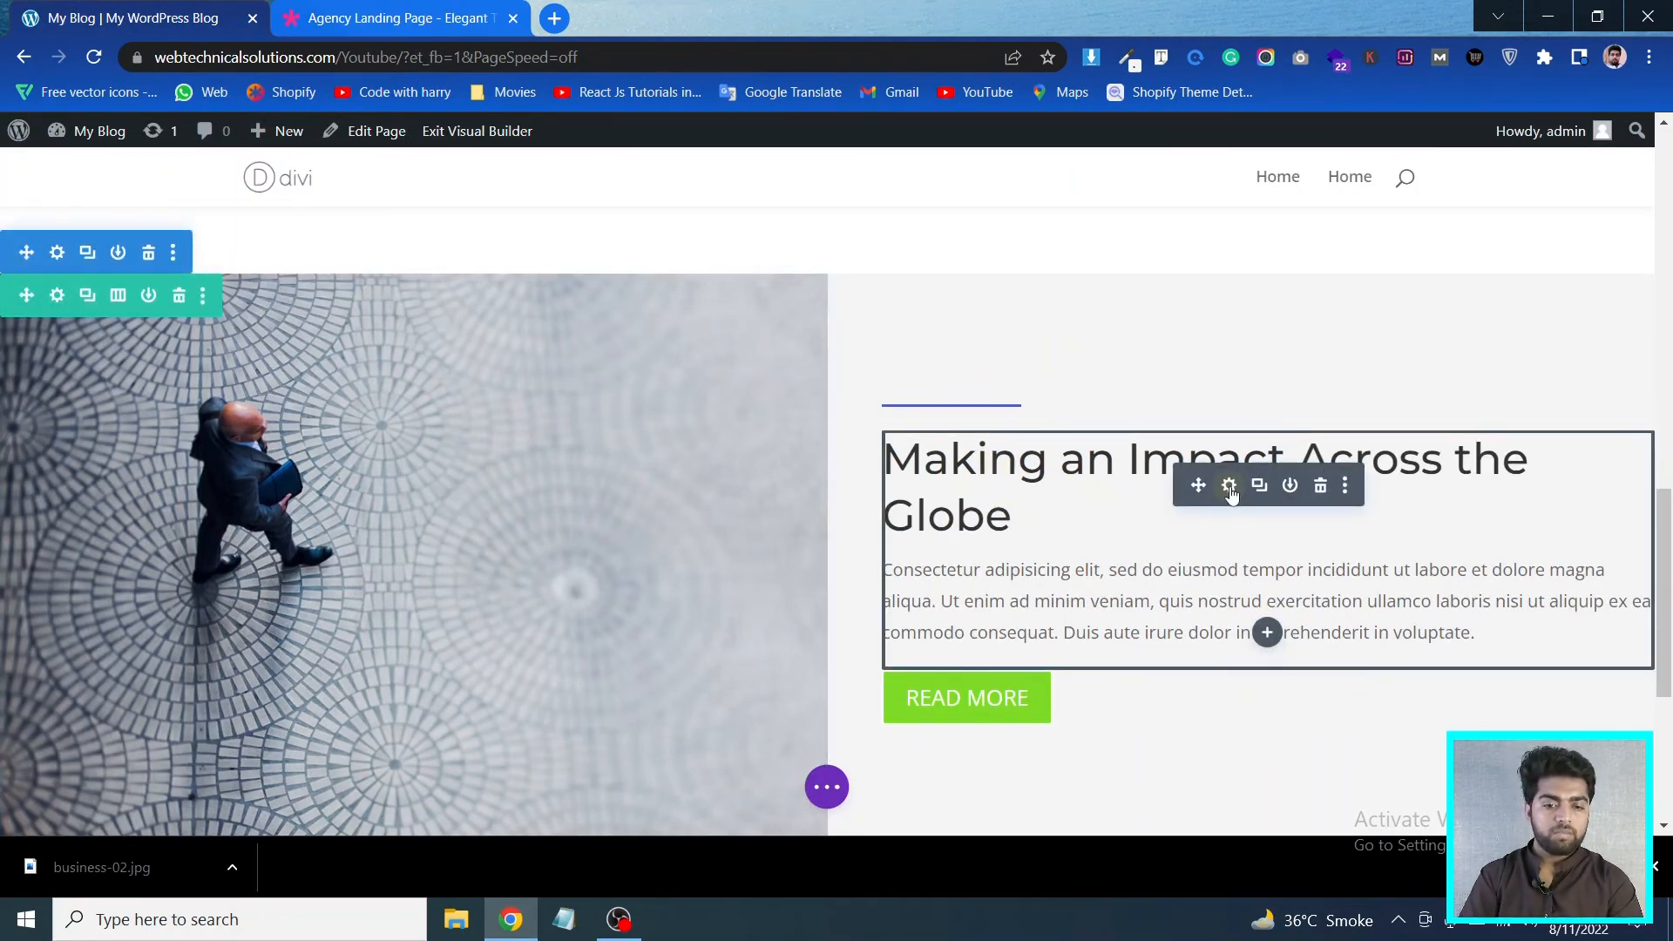
{"action": "left_click", "coordinate": [1229, 487]}
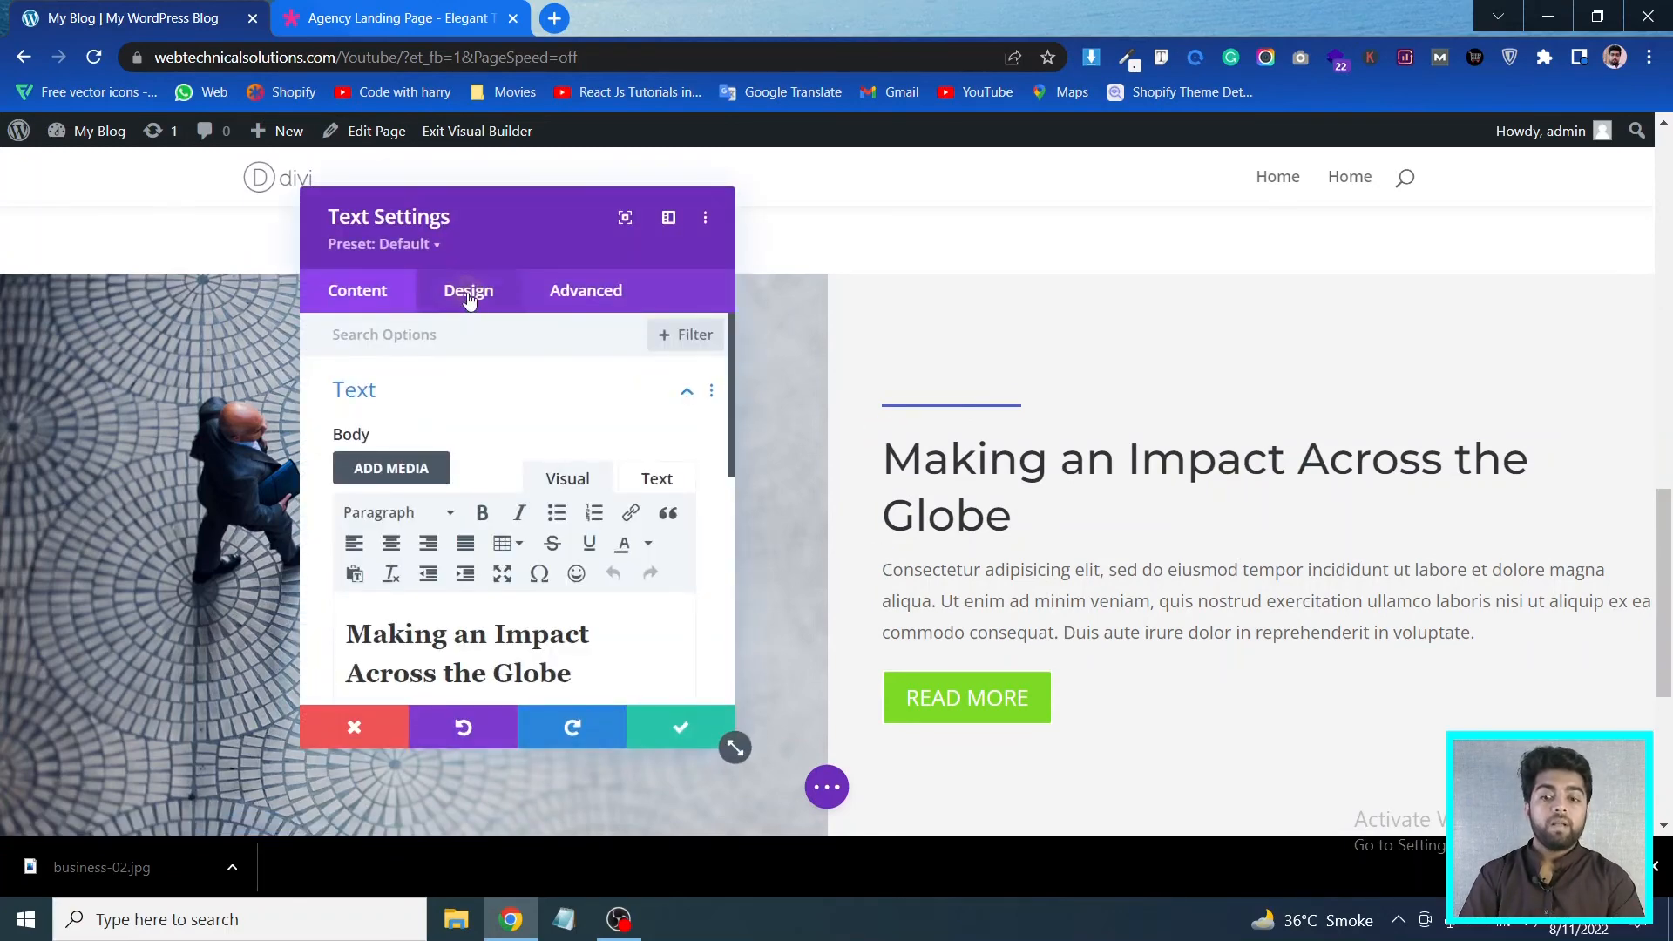
{"action": "left_click", "coordinate": [469, 294]}
{"action": "left_click", "coordinate": [497, 599]}
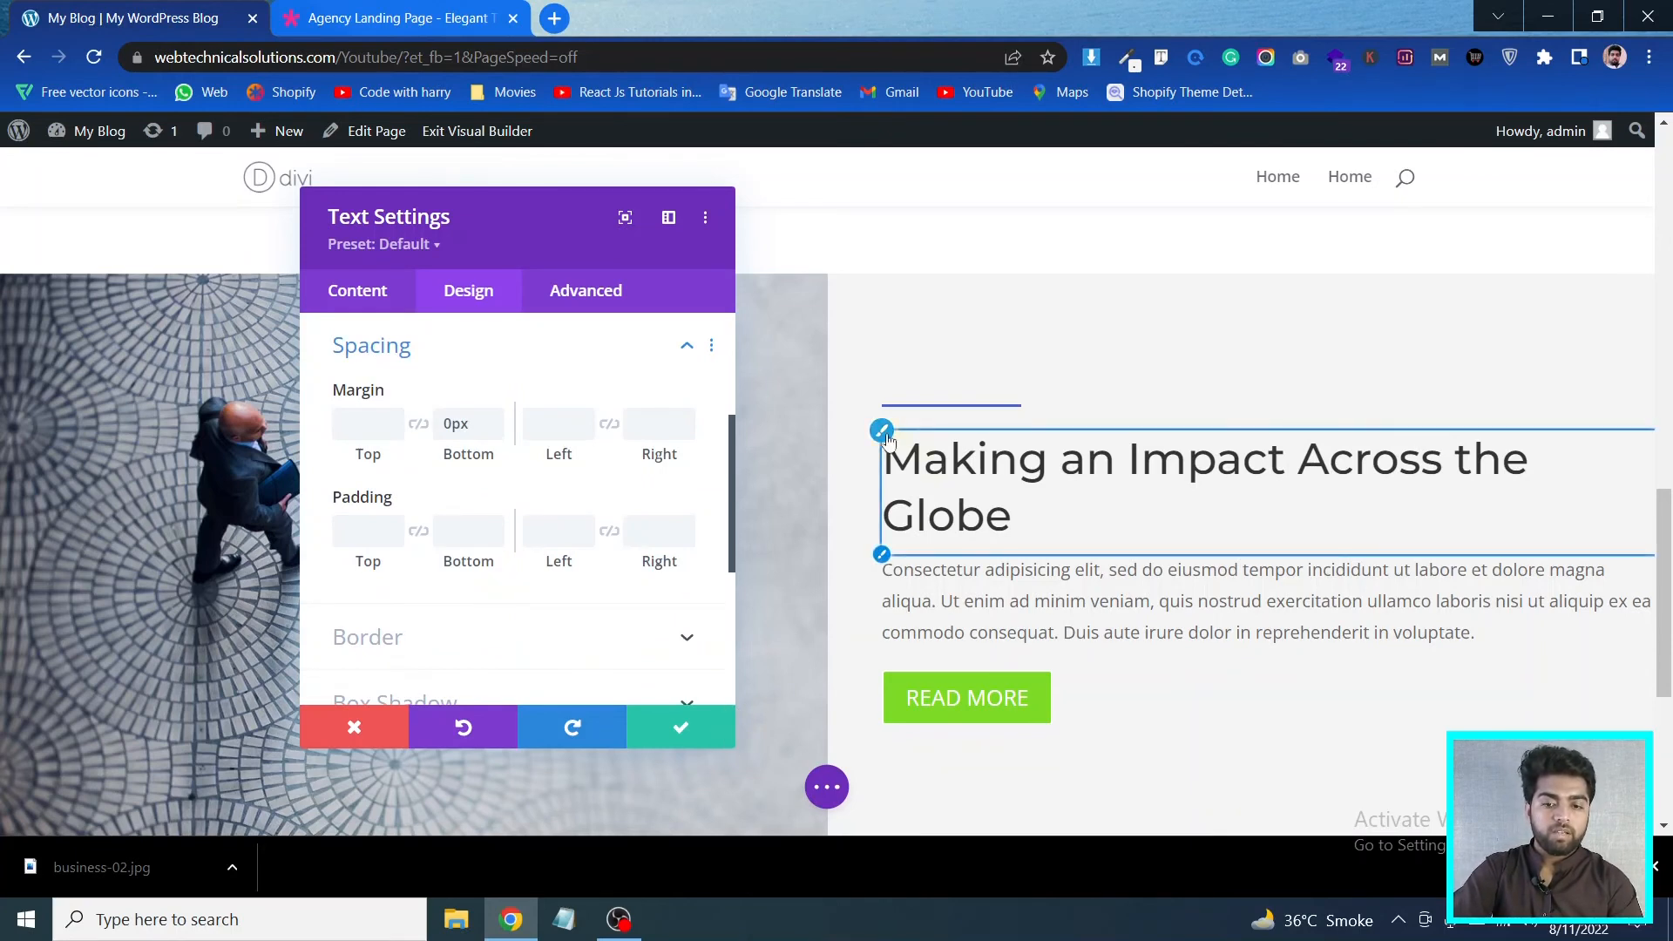
{"action": "left_click", "coordinate": [678, 745]}
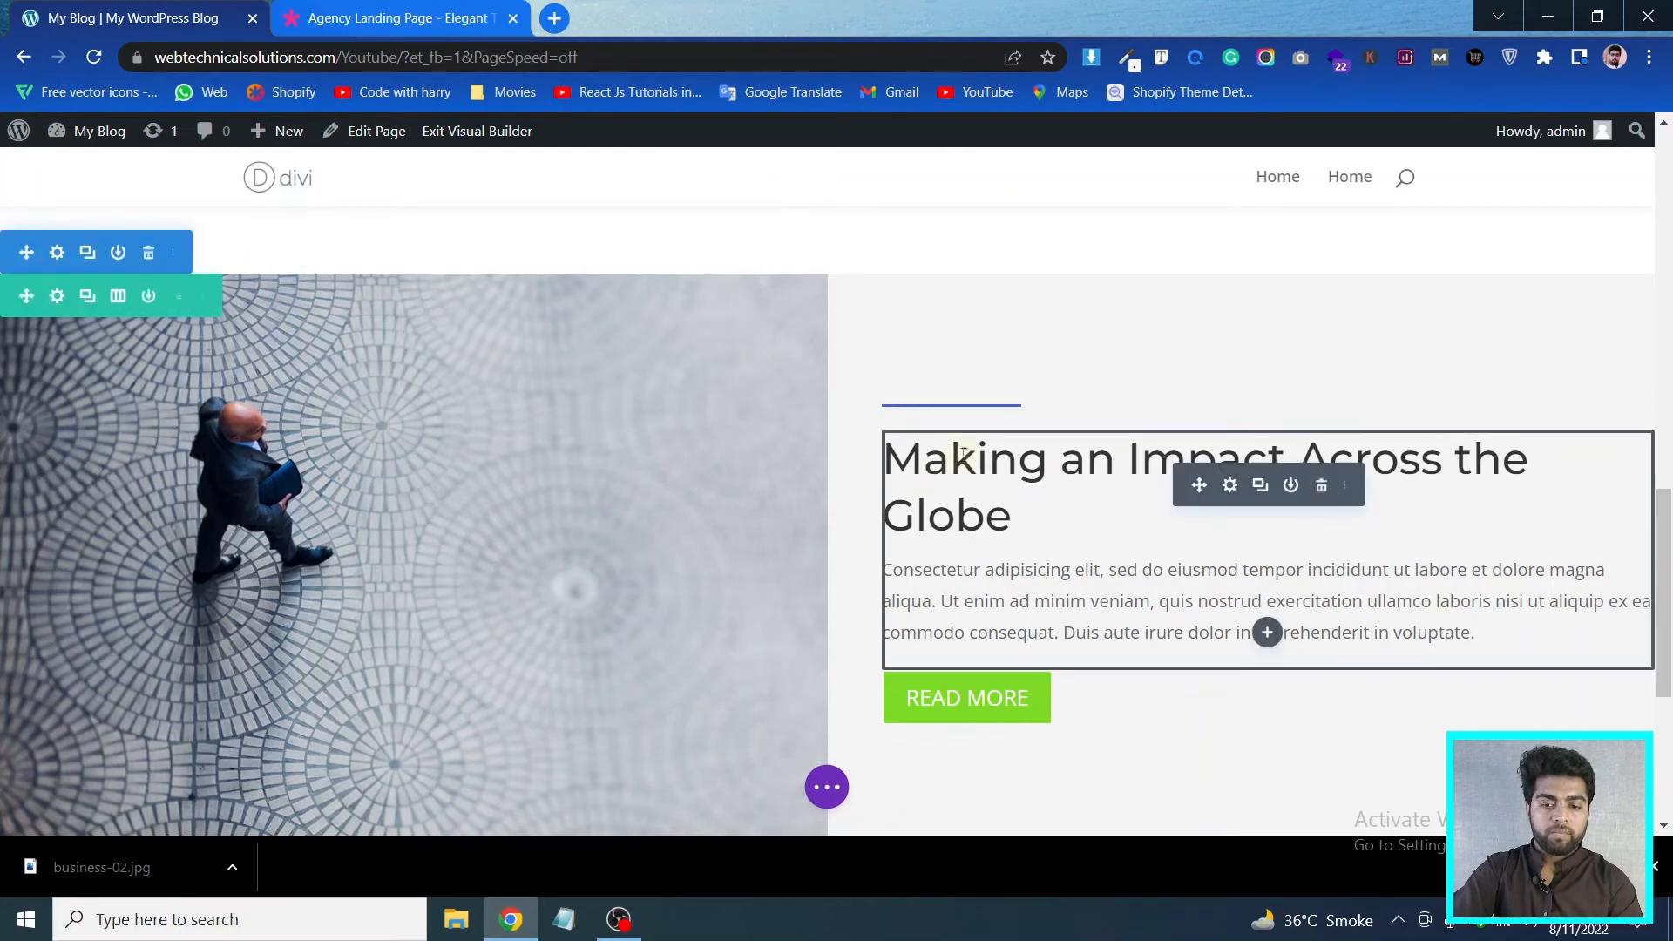
Open the spacing settings of the text module containing the "Making an Impact Across the Globe" heading
{"action": "left_click", "coordinate": [1232, 486]}
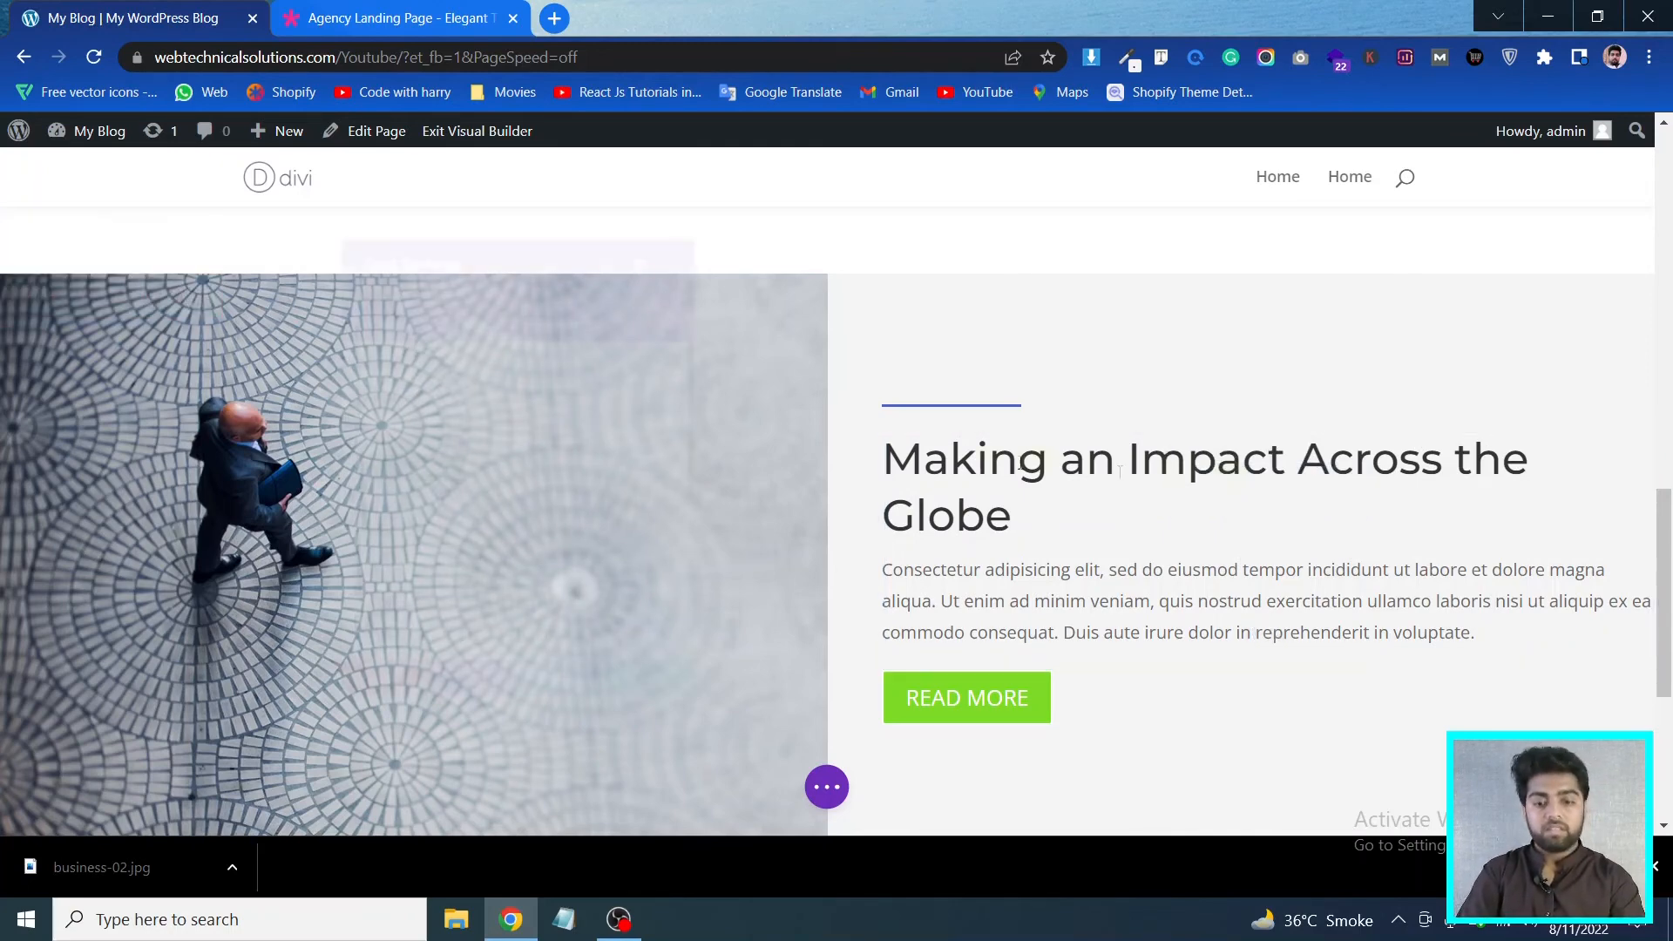
{"action": "left_click", "coordinate": [467, 297]}
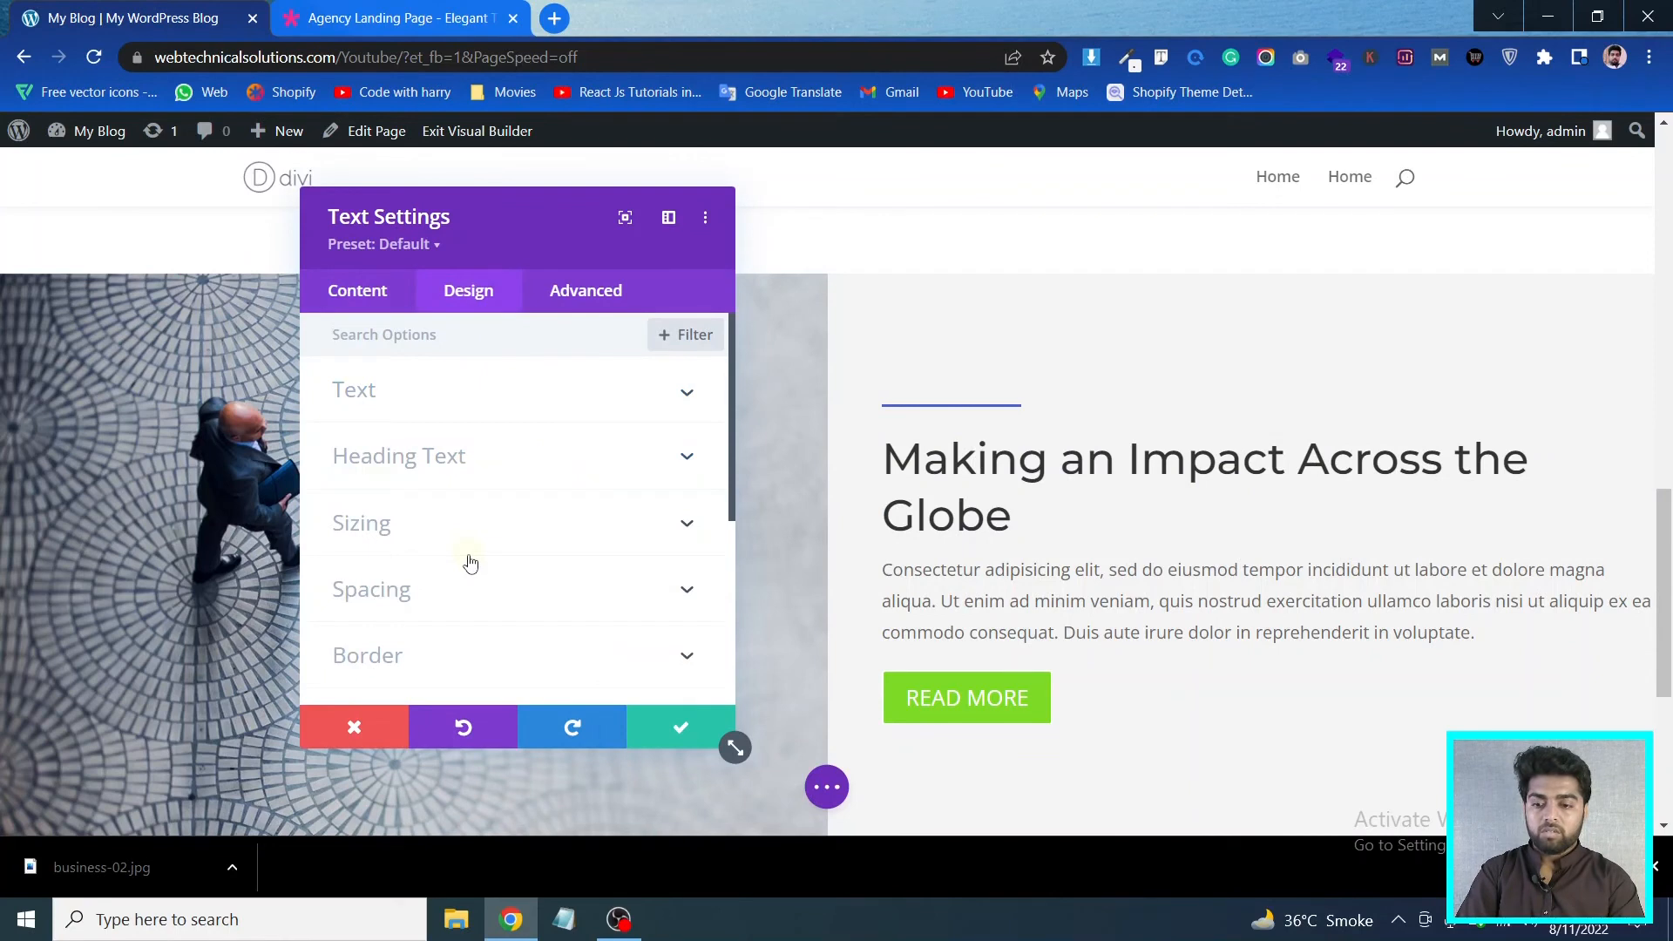
{"action": "left_click", "coordinate": [467, 594]}
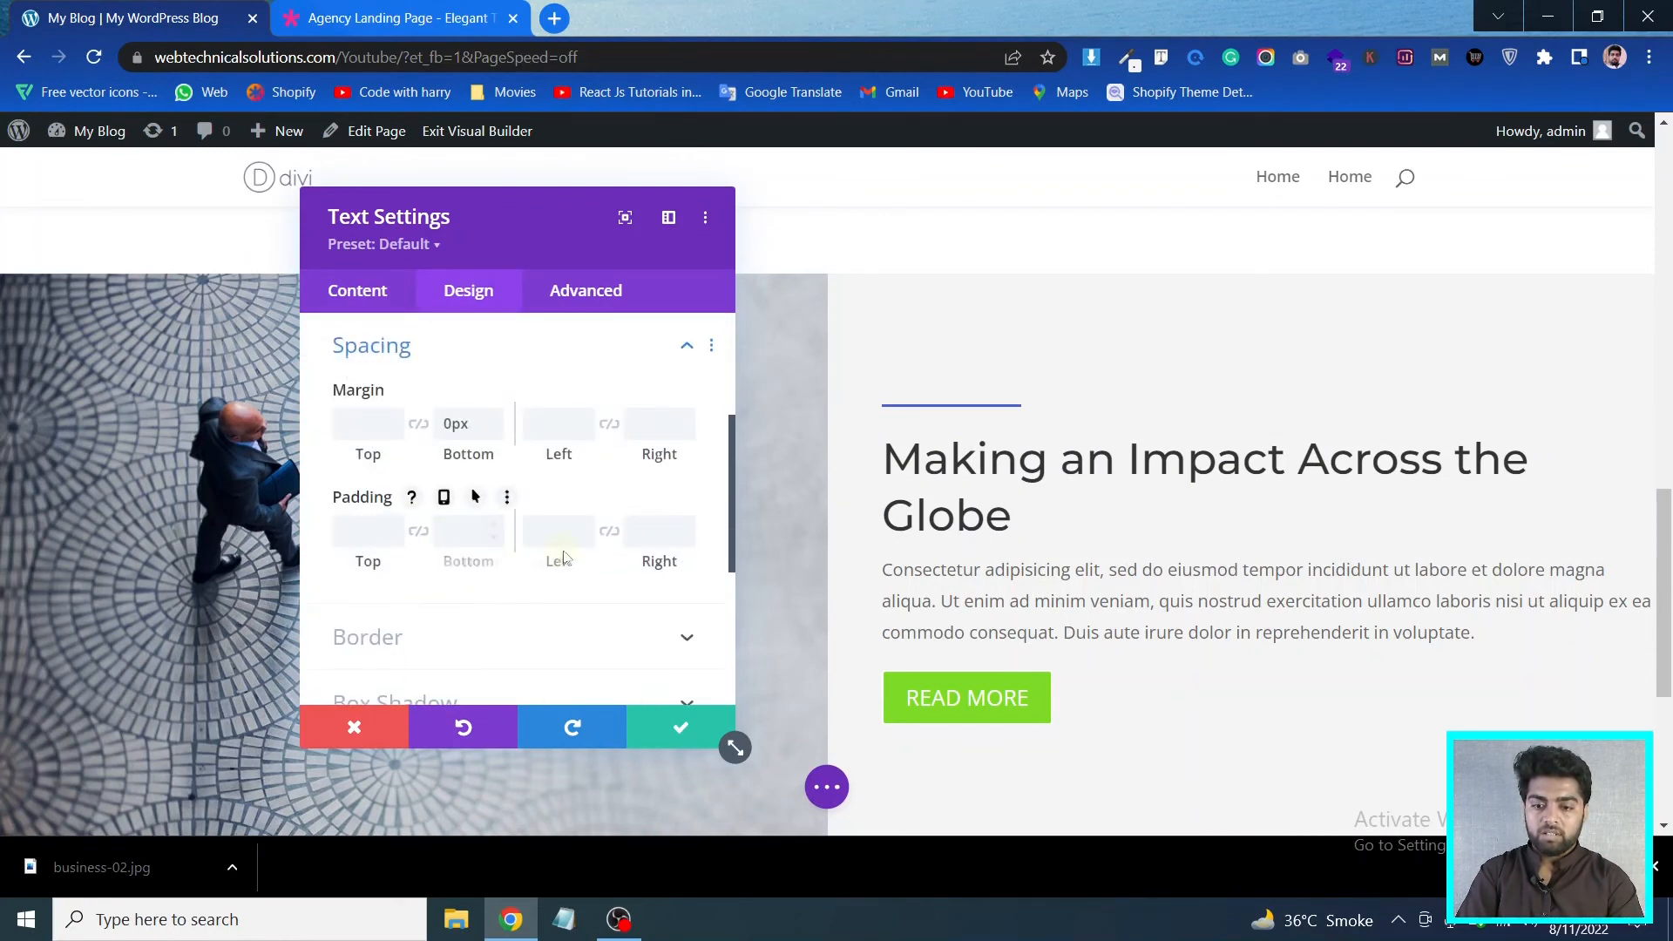
Try linked left and right padding of 13px on the heading text module, and clear it
{"action": "left_click", "coordinate": [607, 531]}
{"action": "left_click_drag", "start_coordinate": [586, 557], "coordinate": [626, 558]}
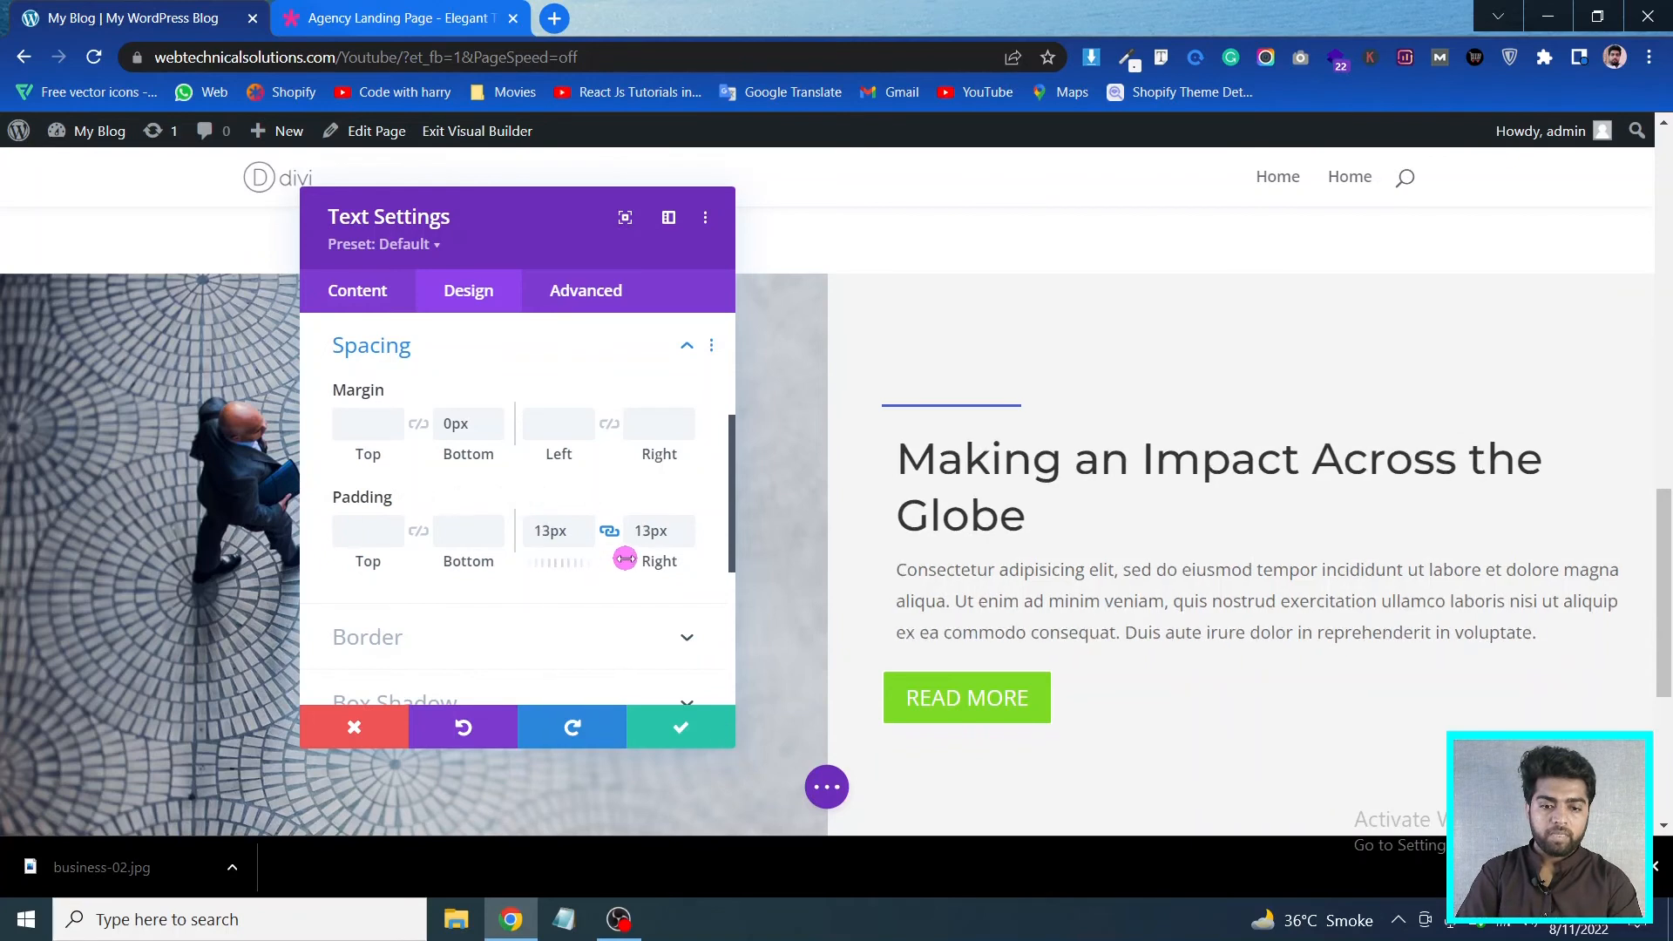
{"action": "double_click", "coordinate": [554, 531]}
{"action": "key", "text": "BackSpace"}
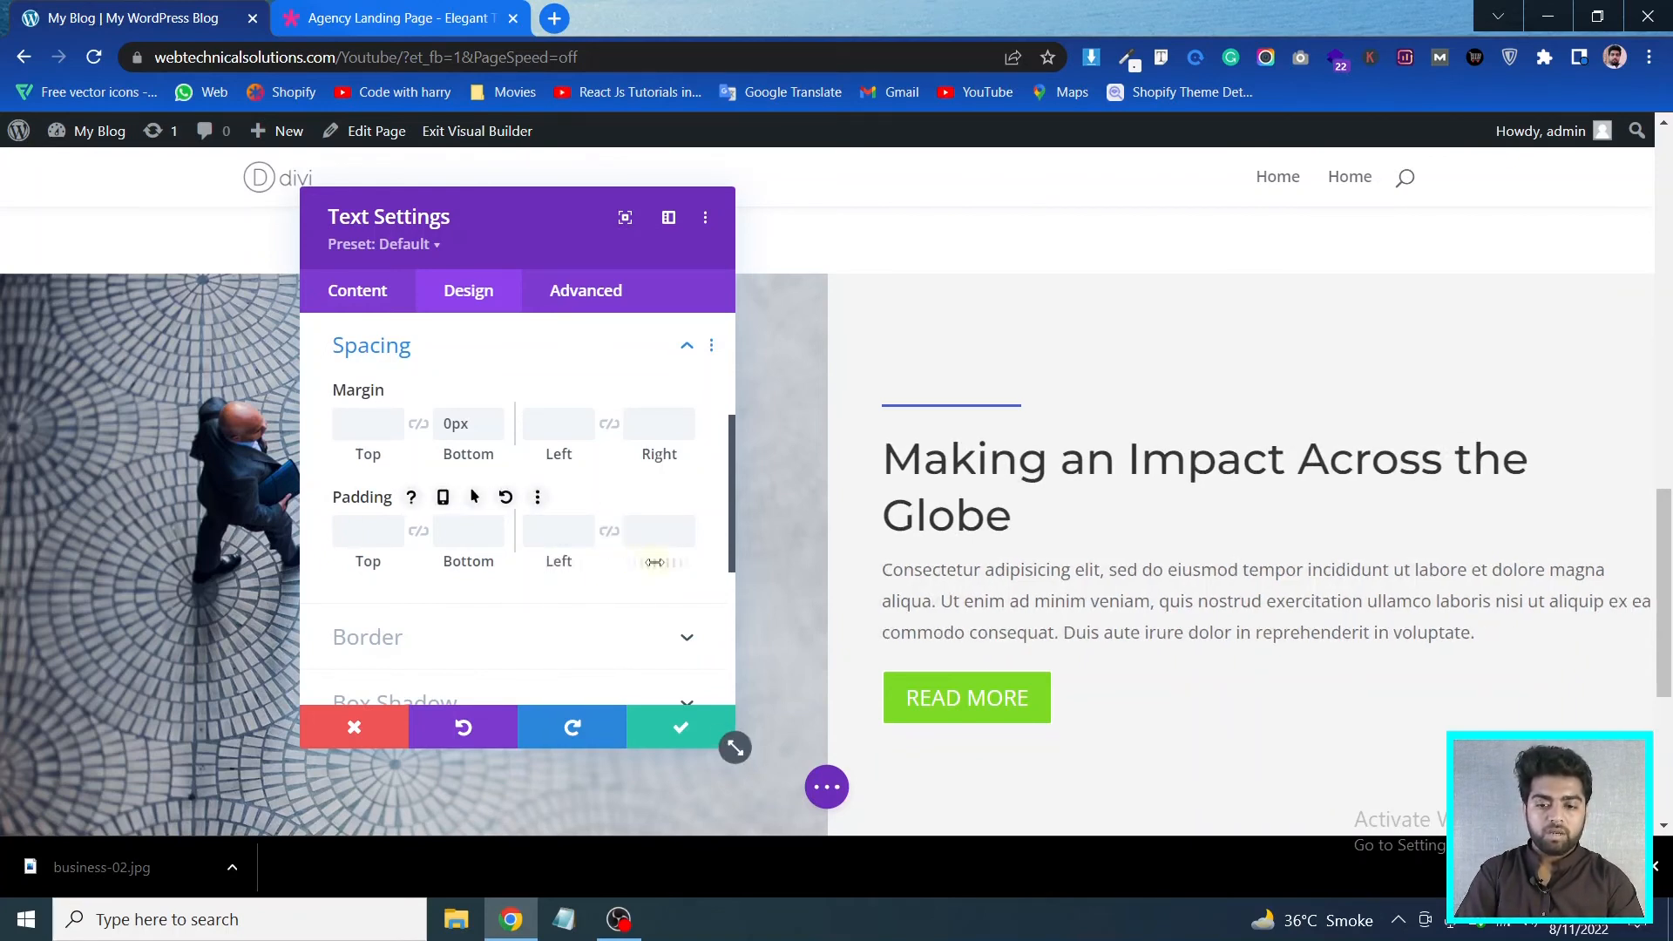
Set only the right padding of the heading text module to 200px and save the module
{"action": "left_click_drag", "start_coordinate": [654, 561], "coordinate": [1054, 546]}
{"action": "left_click_drag", "start_coordinate": [642, 557], "coordinate": [842, 537]}
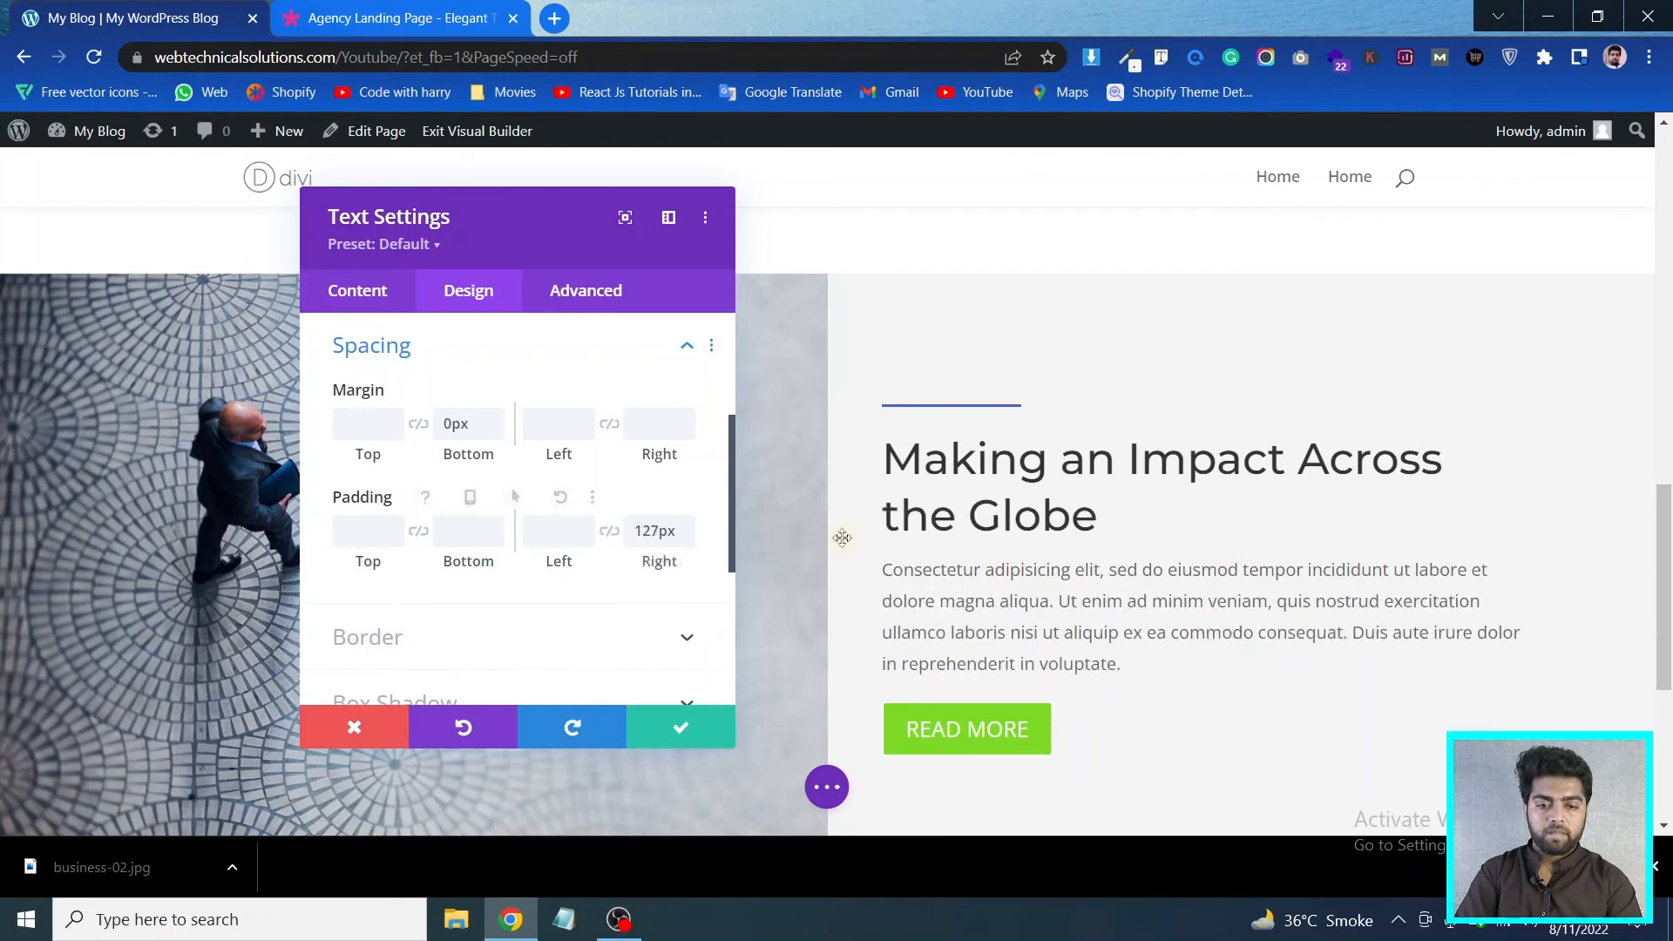
{"action": "double_click", "coordinate": [656, 533]}
{"action": "type", "text": "200"}
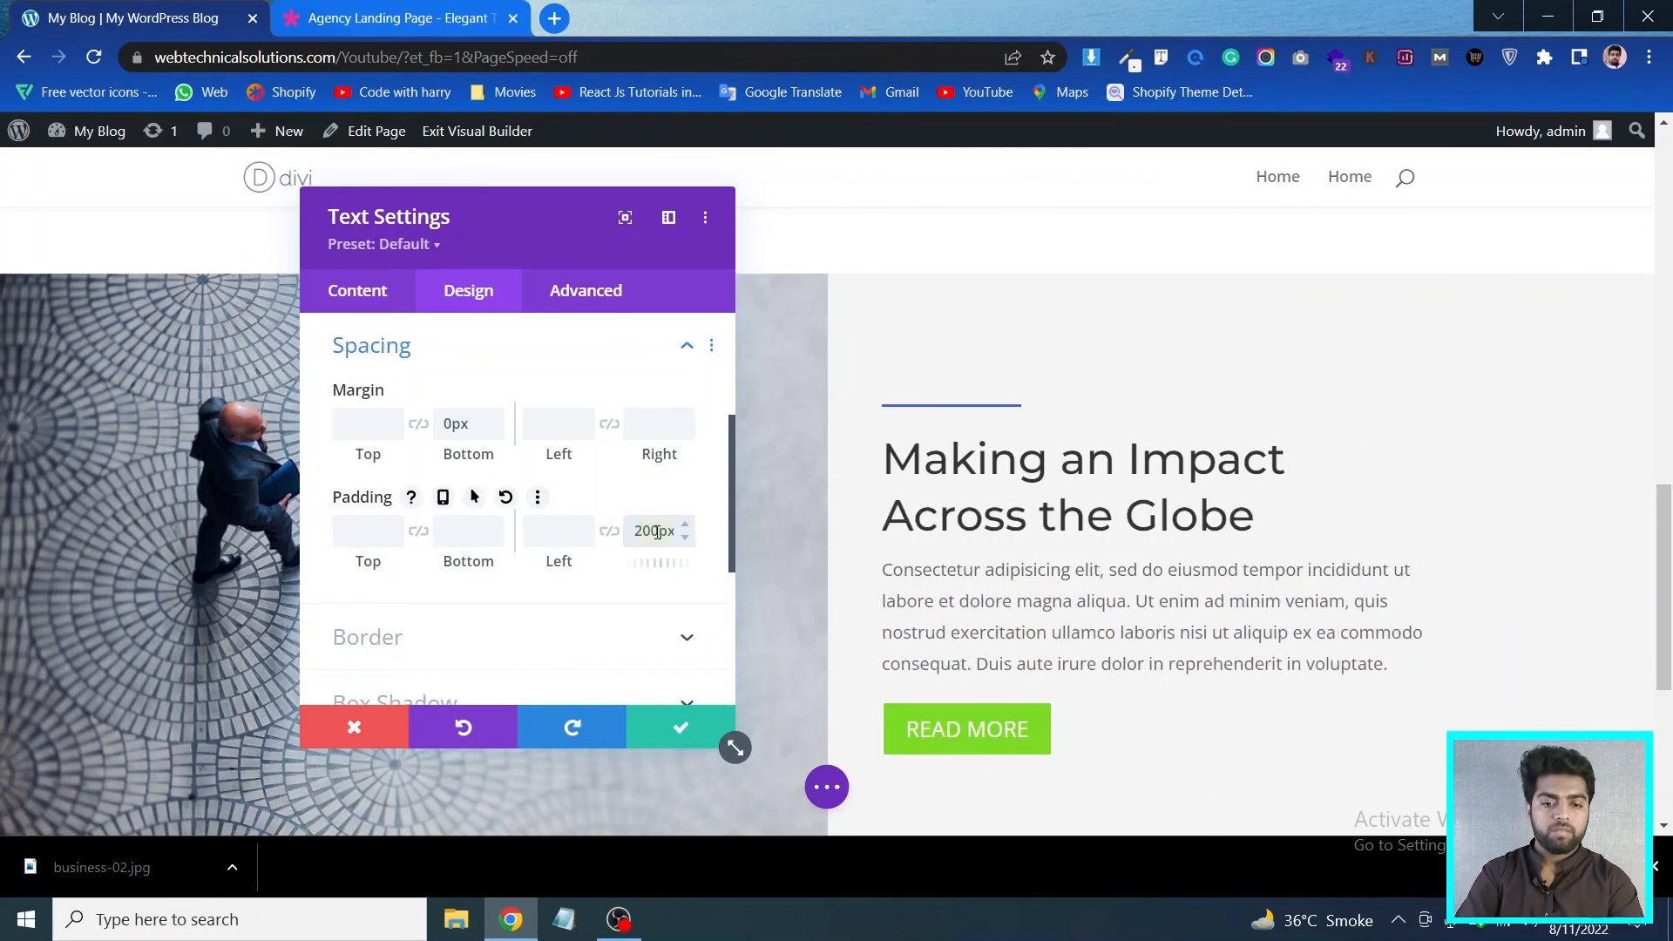
{"action": "left_click", "coordinate": [680, 729]}
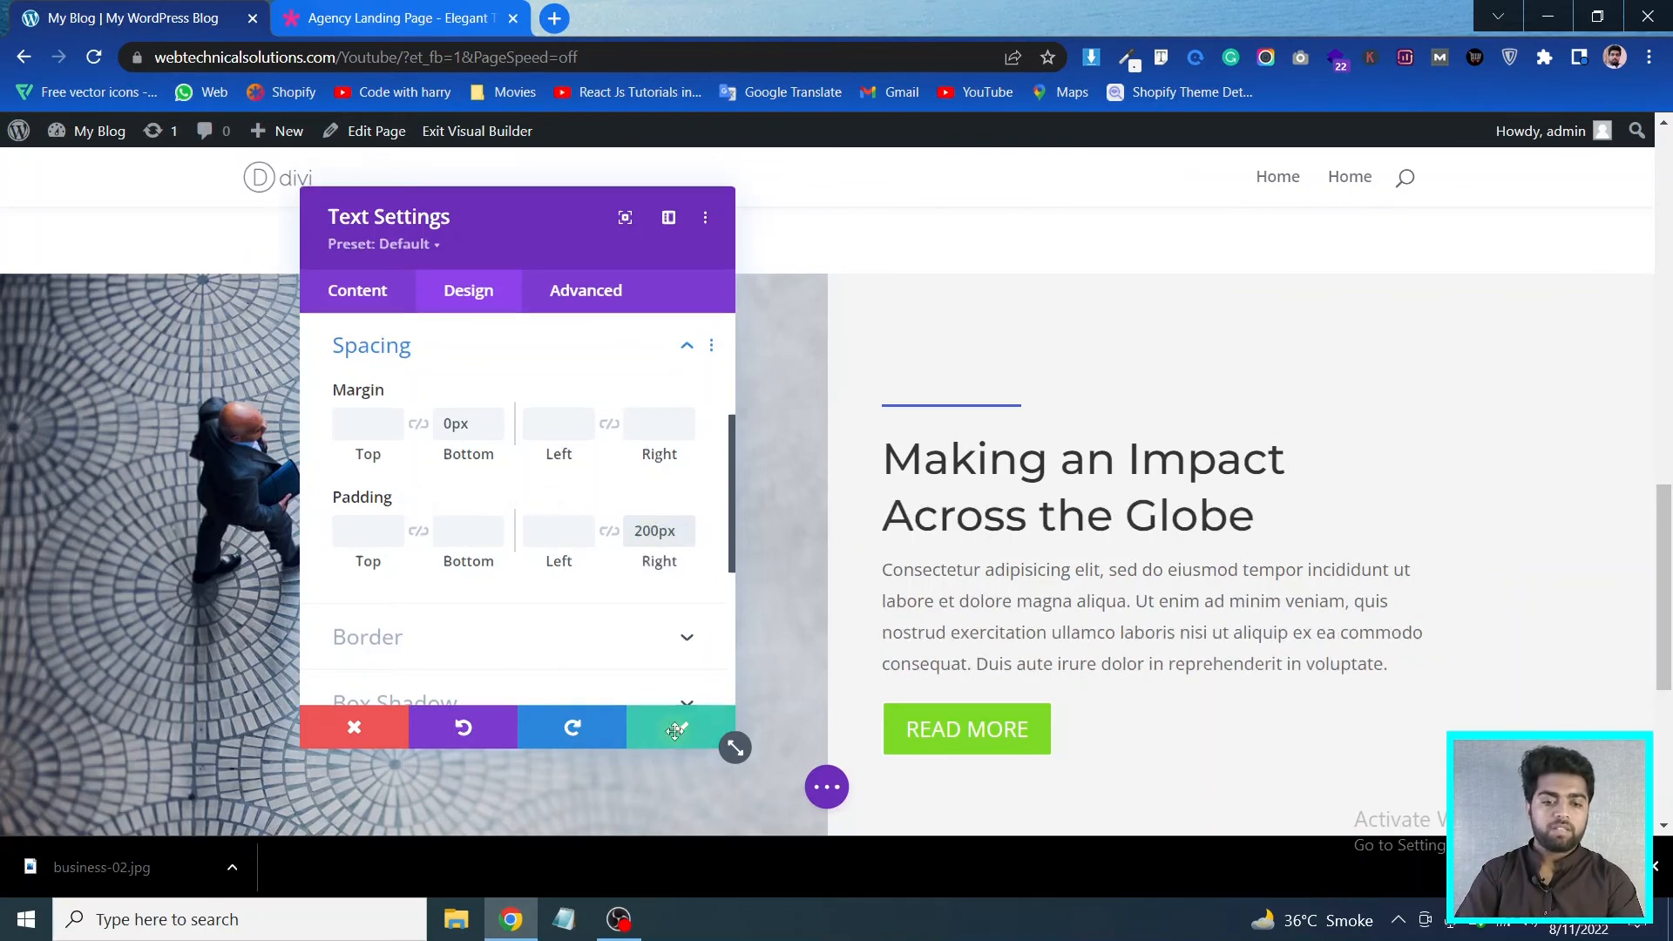
Examine the gap below the image and check the image-and-text row's margin and padding settings
{"action": "scroll", "coordinate": [1093, 582], "scroll_direction": "down", "scroll_amount": 3}
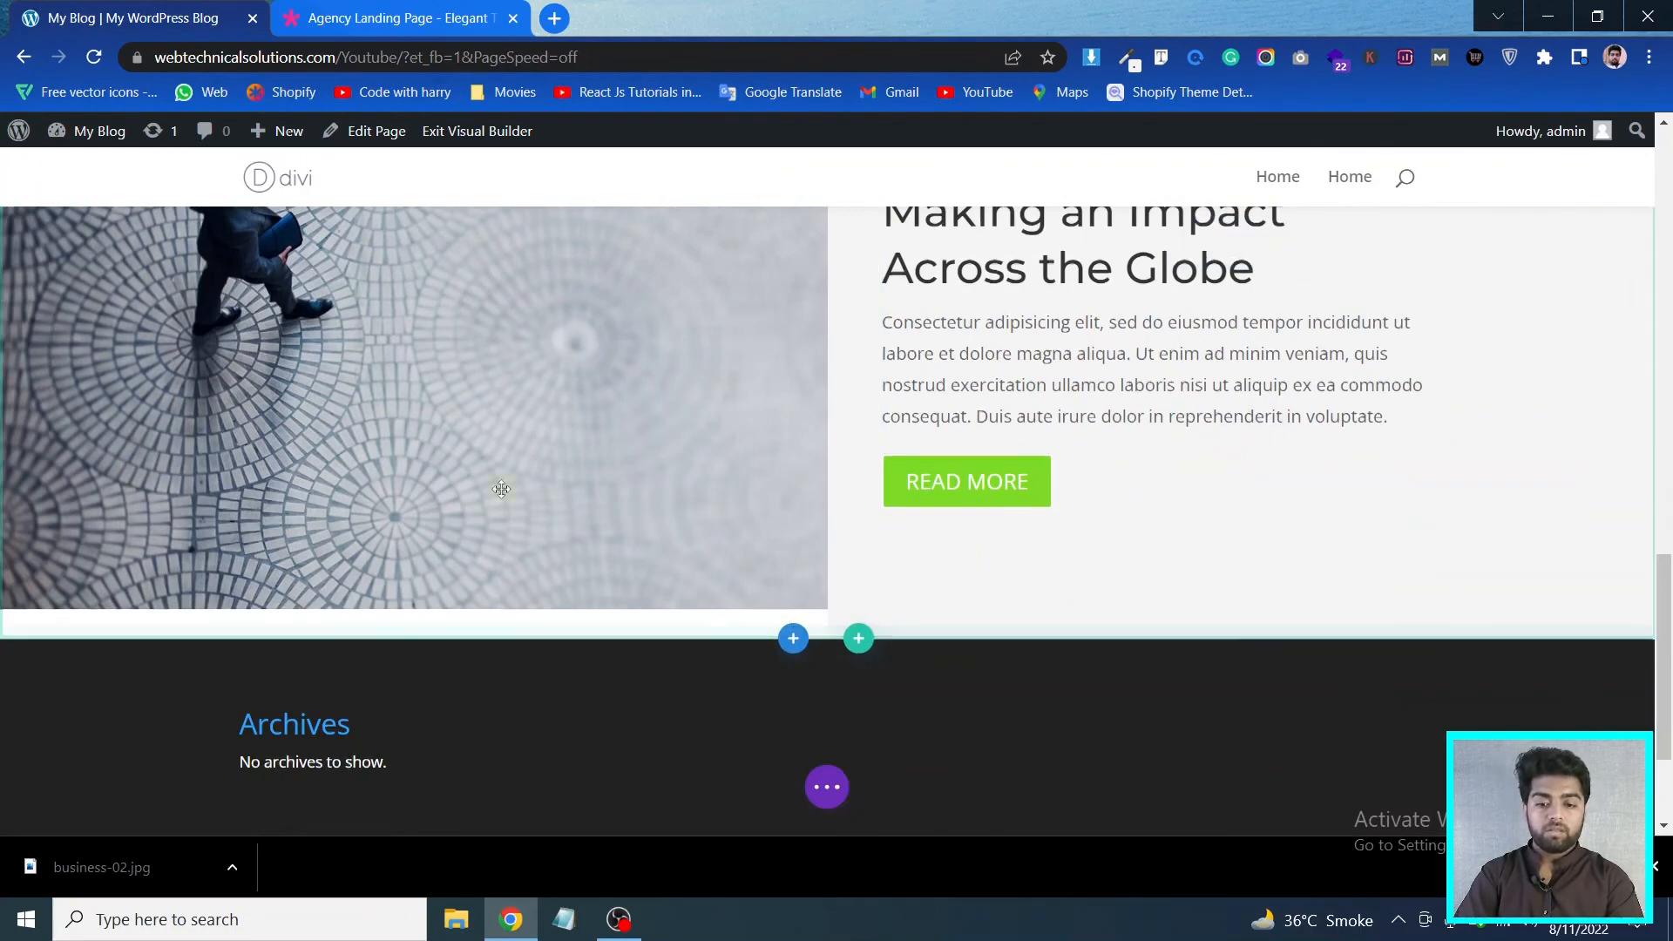
{"action": "scroll", "coordinate": [229, 381], "scroll_direction": "up", "scroll_amount": 3}
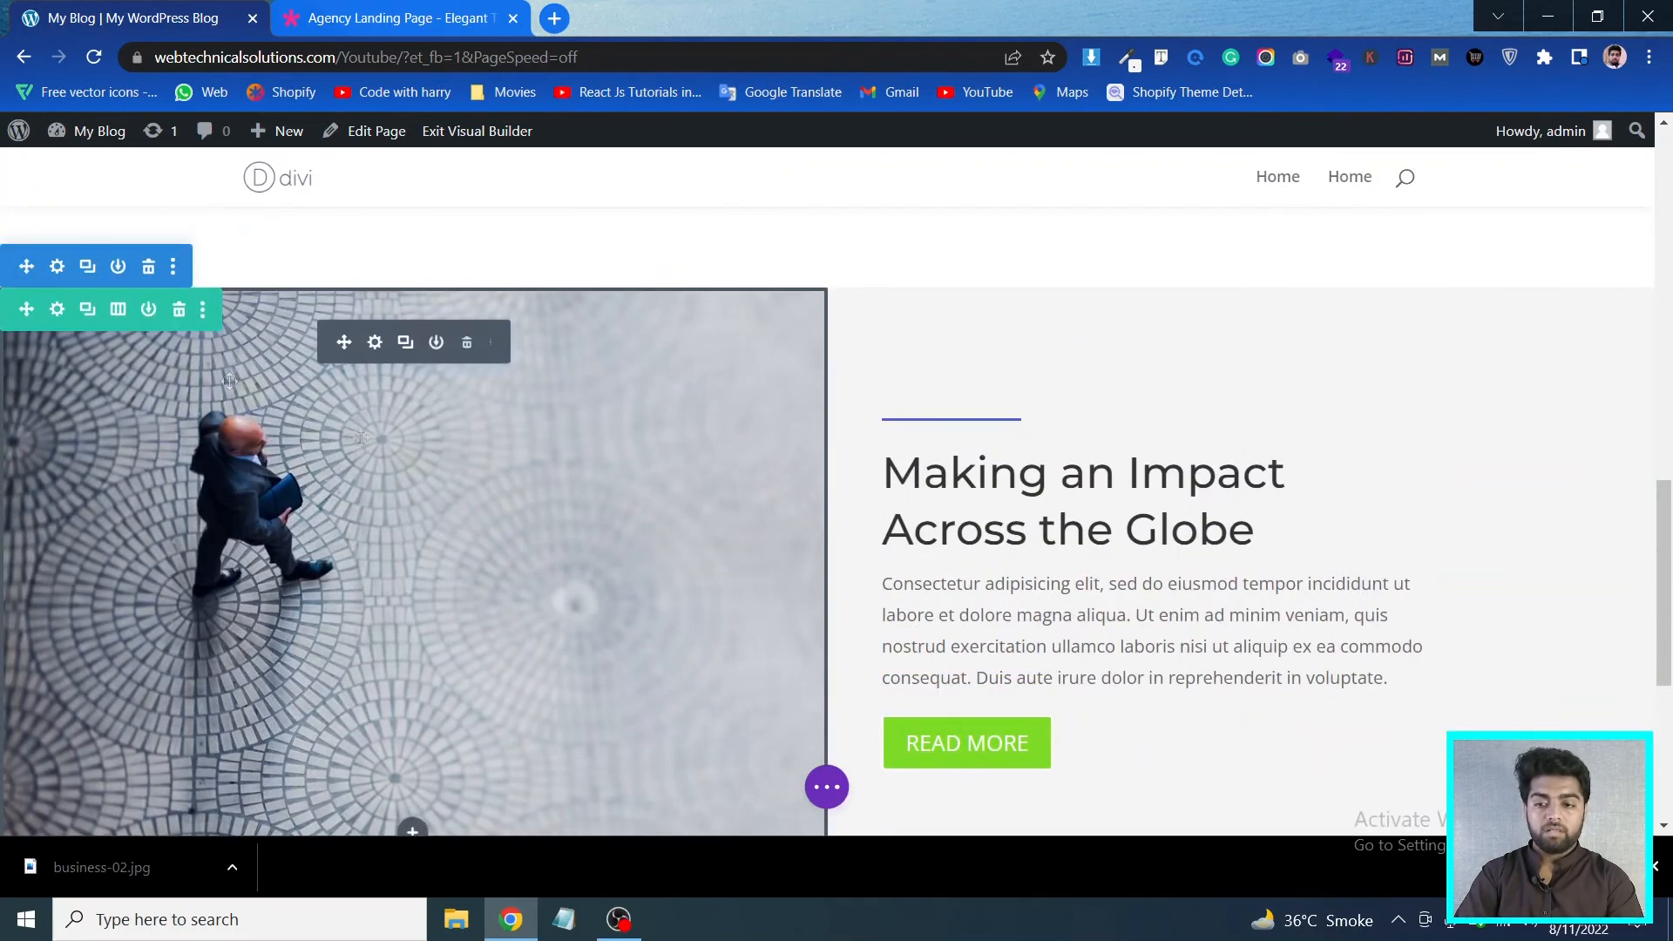
{"action": "left_click", "coordinate": [56, 311]}
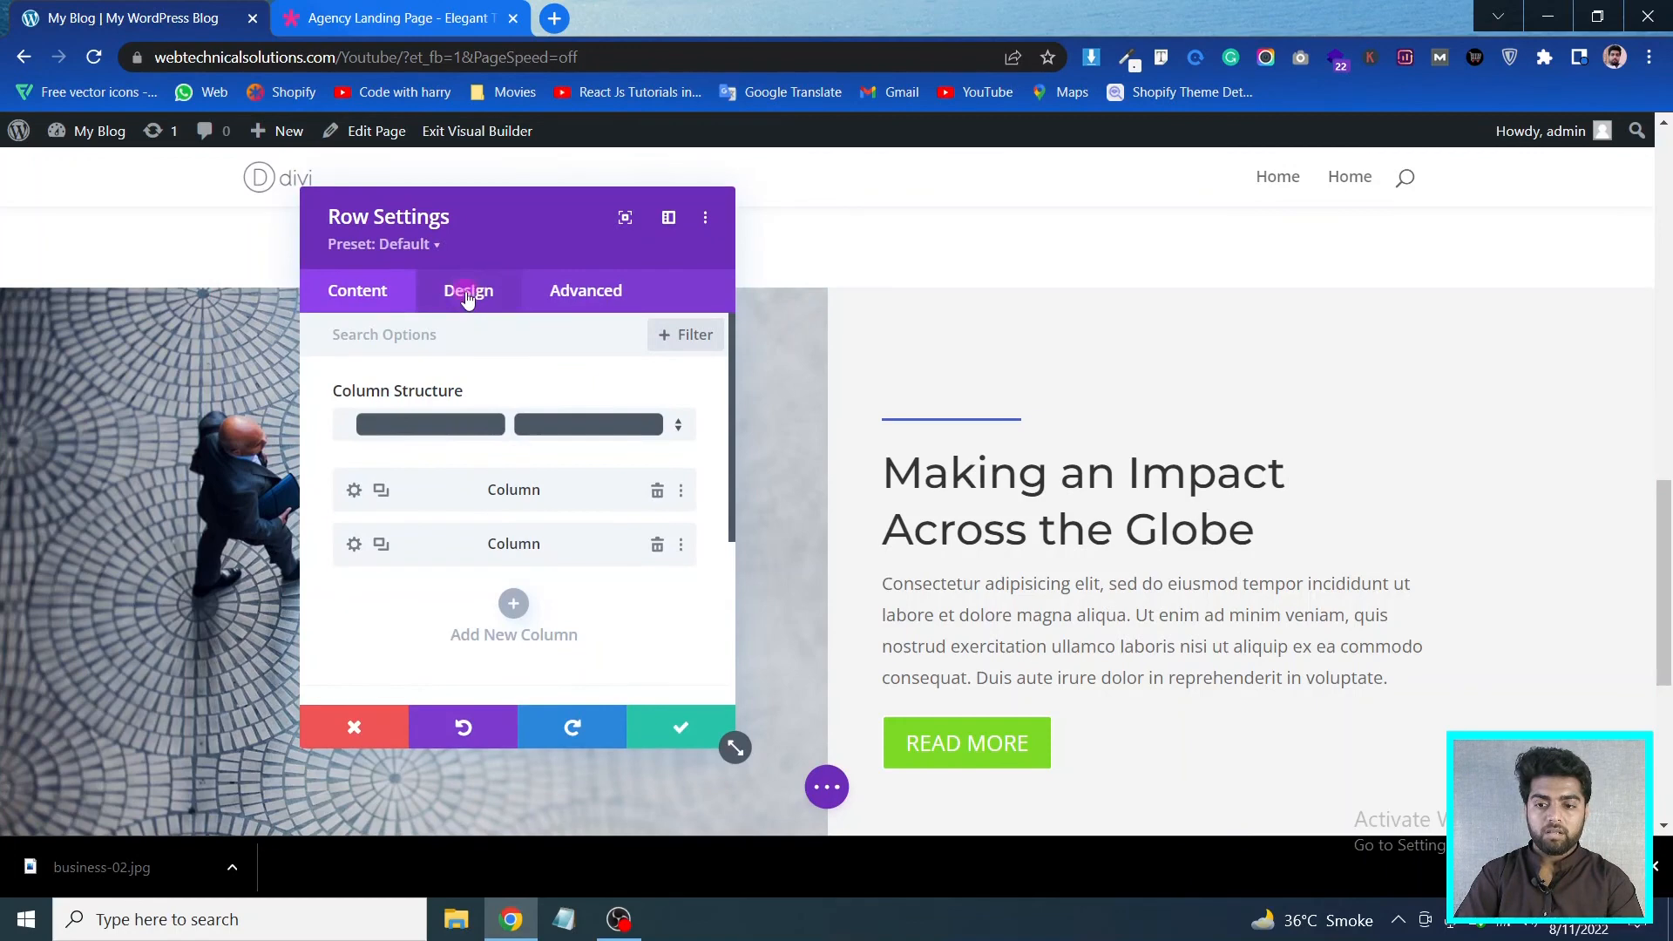
{"action": "left_click", "coordinate": [468, 290]}
{"action": "scroll", "coordinate": [930, 418], "scroll_direction": "down", "scroll_amount": 2}
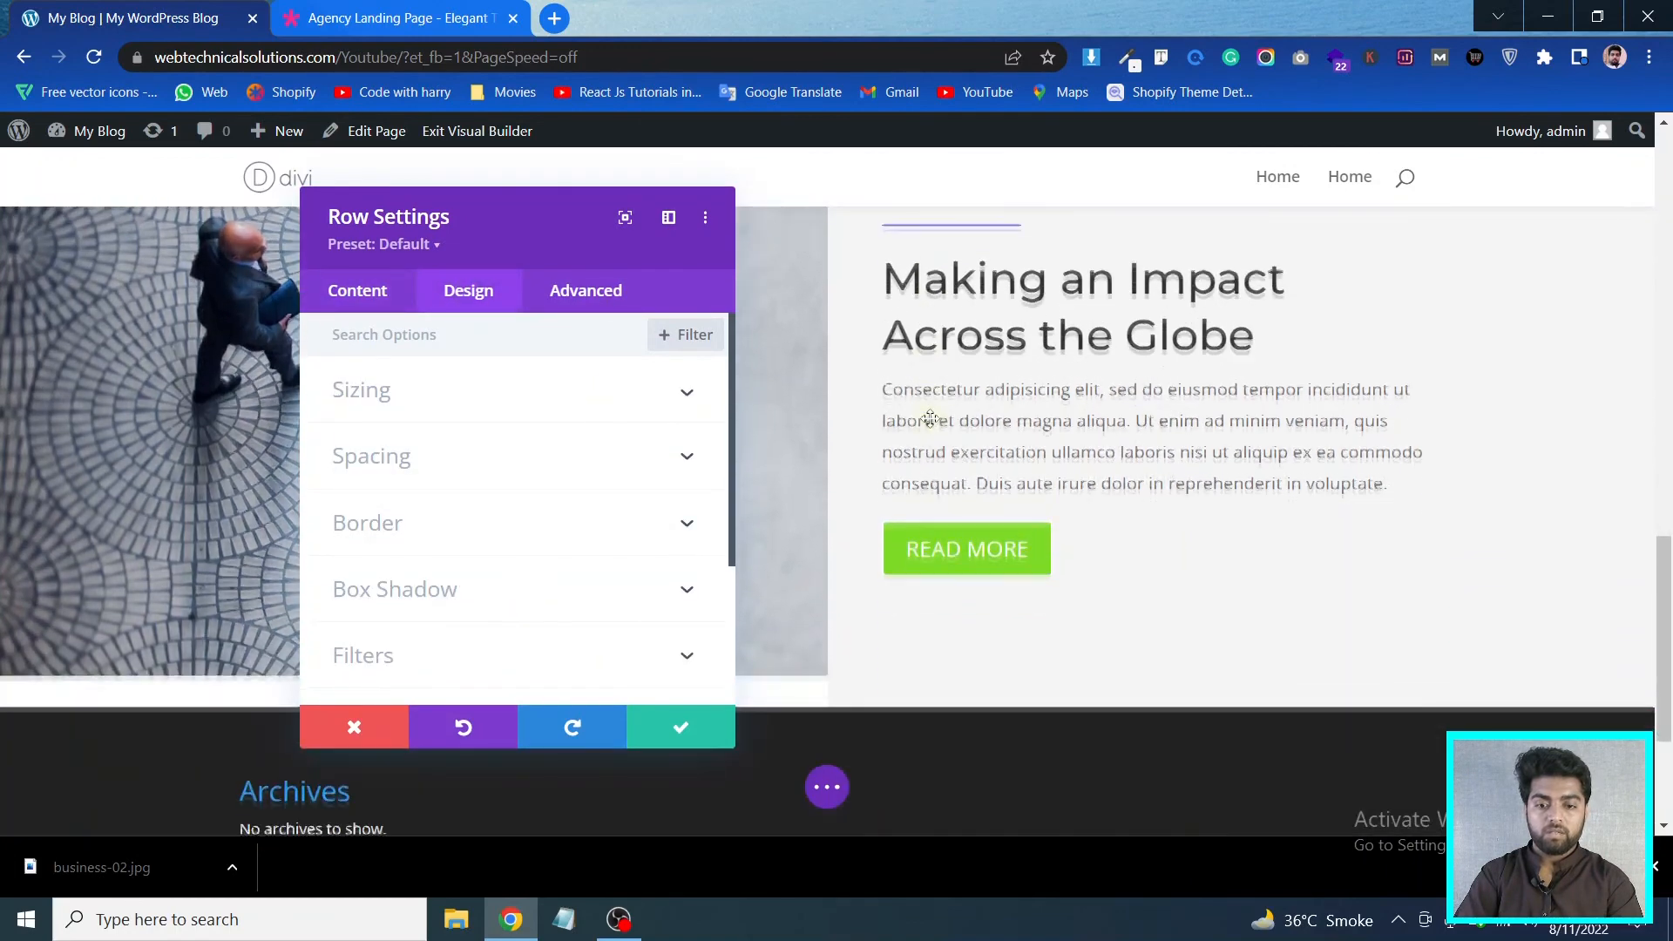
{"action": "left_click", "coordinate": [454, 462]}
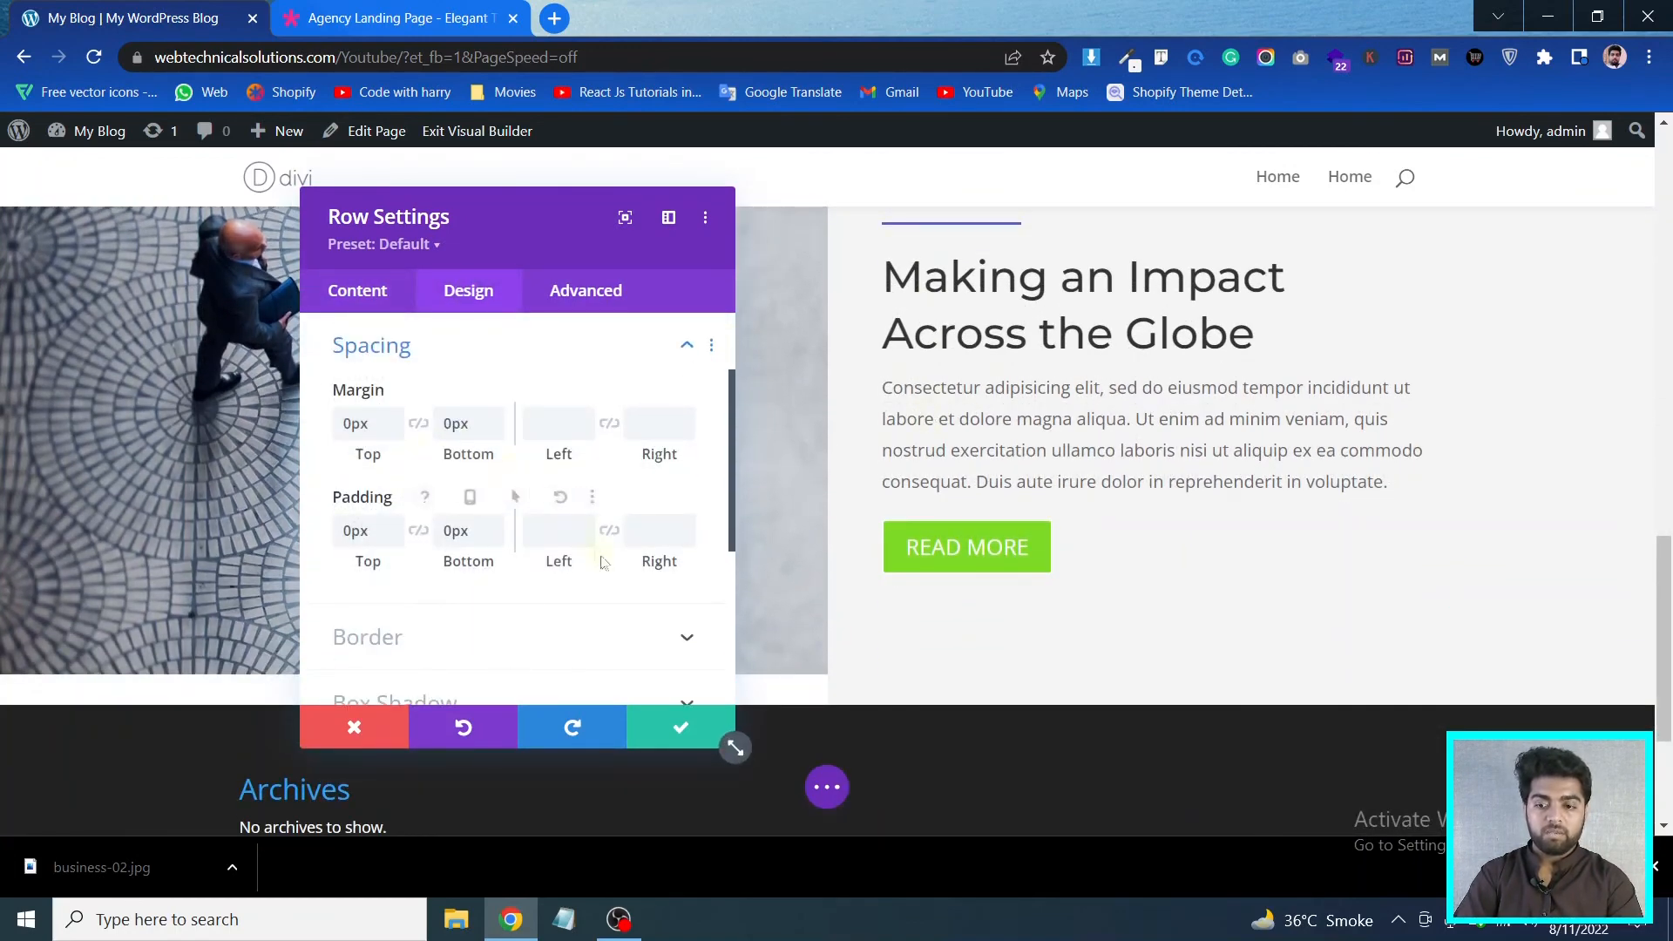
{"action": "left_click", "coordinate": [677, 730]}
{"action": "scroll", "coordinate": [96, 349], "scroll_direction": "up", "scroll_amount": 2}
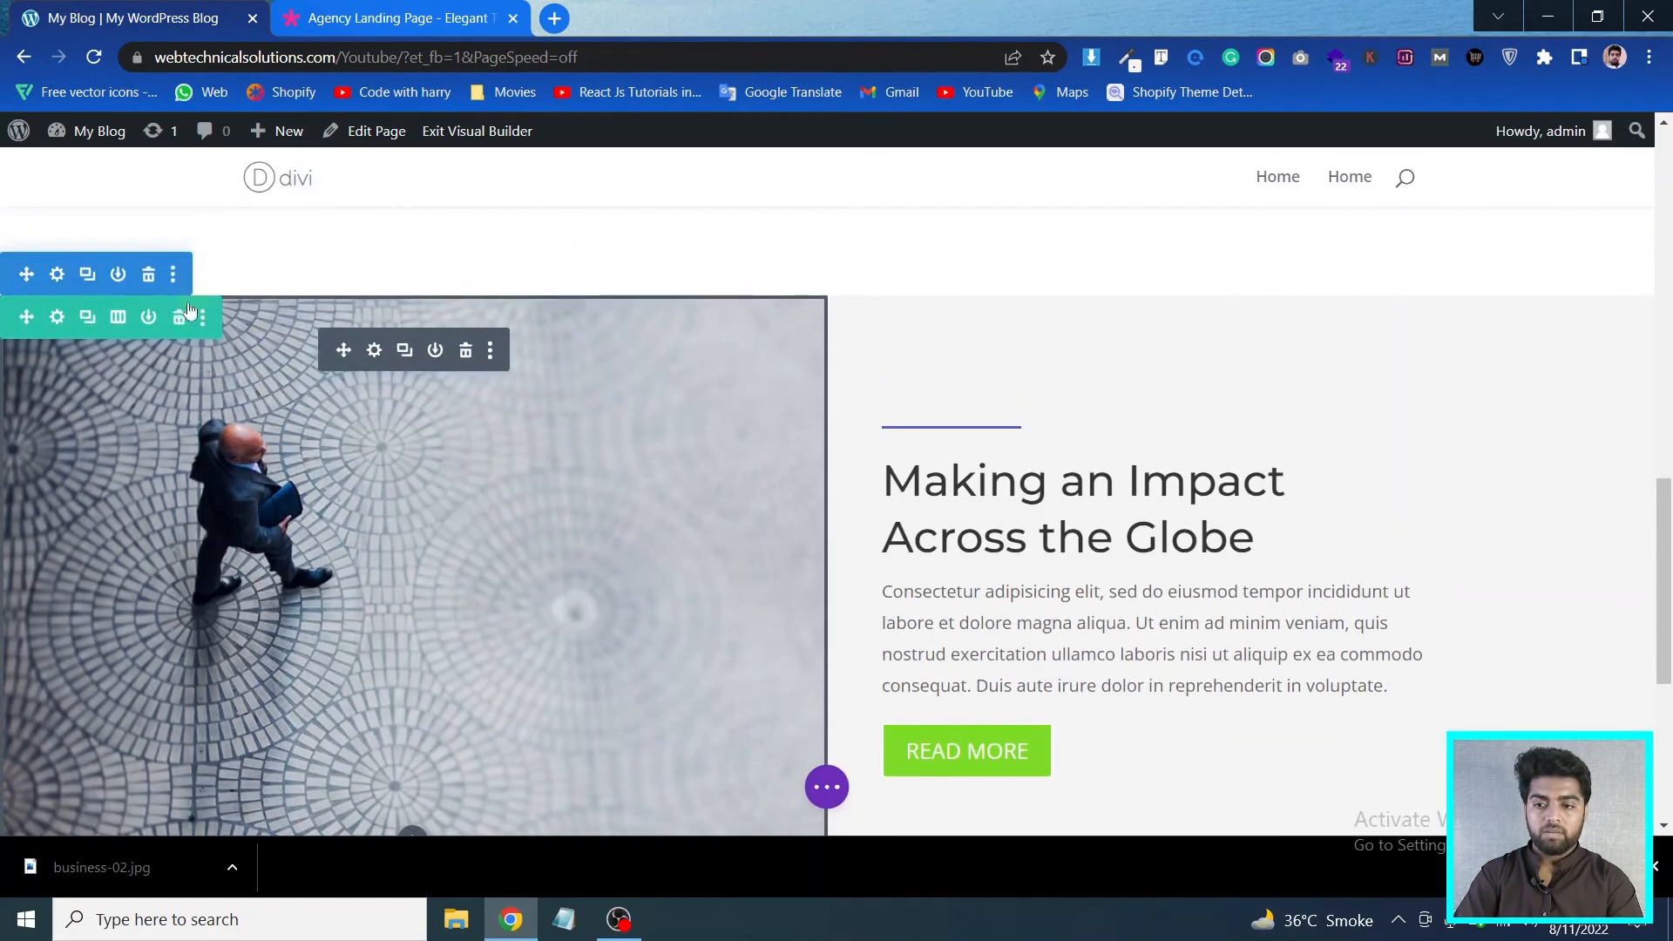
Reduce the text column's linked top and bottom padding to 106px, and save the column and the row
{"action": "left_click", "coordinate": [58, 317]}
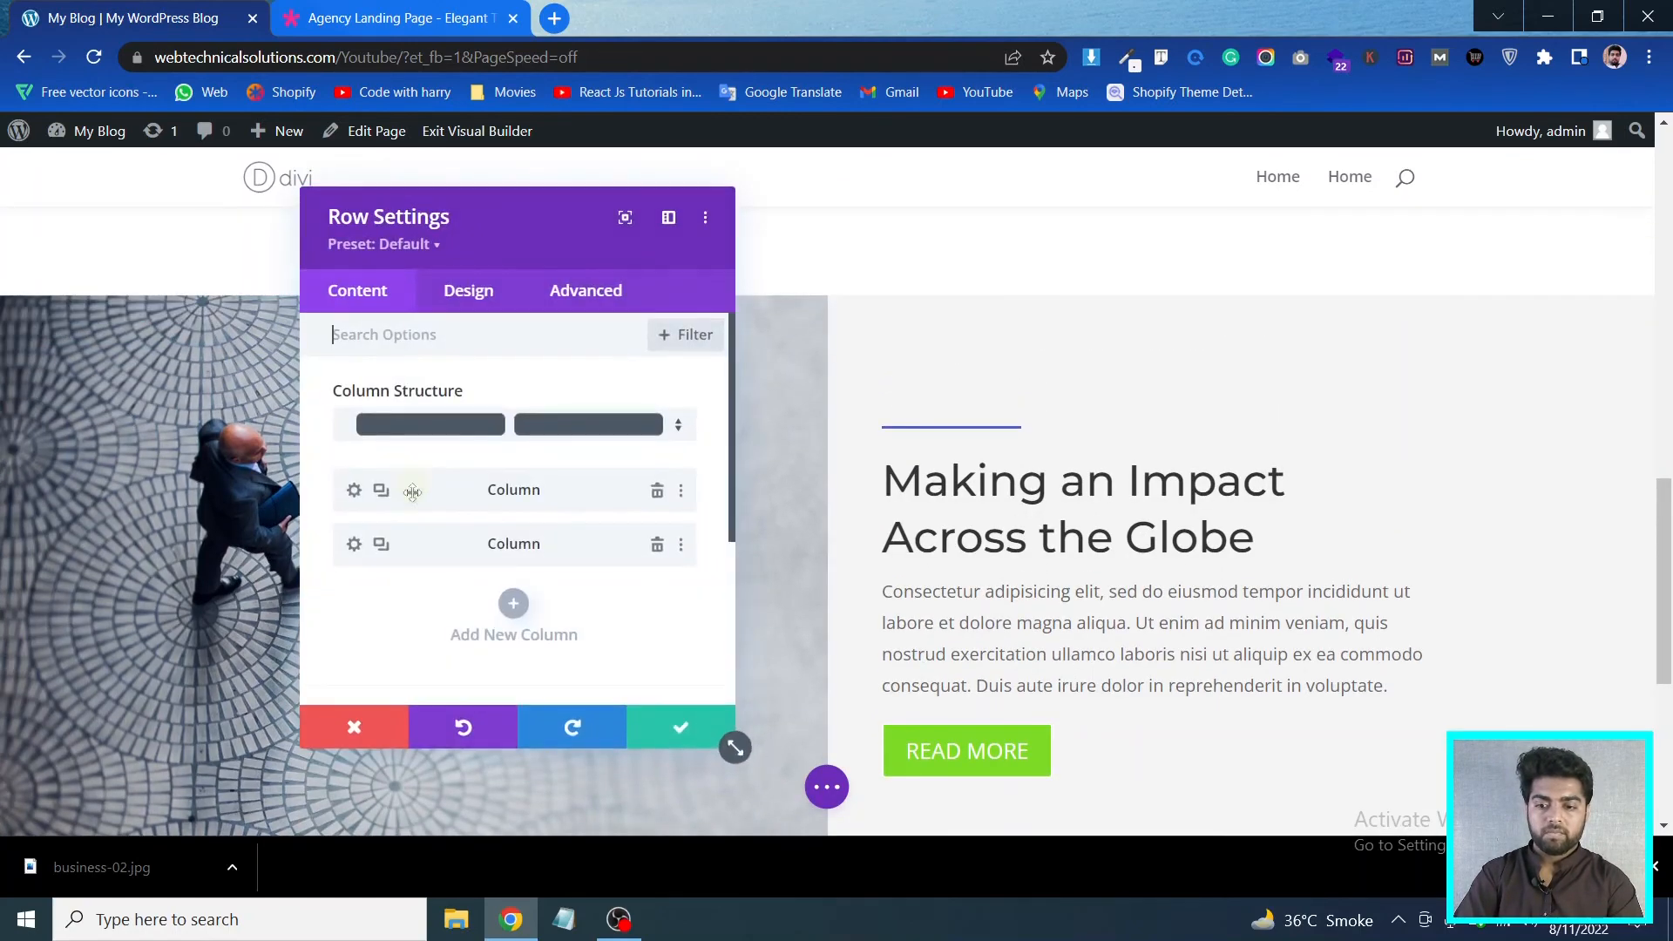
{"action": "left_click", "coordinate": [353, 544]}
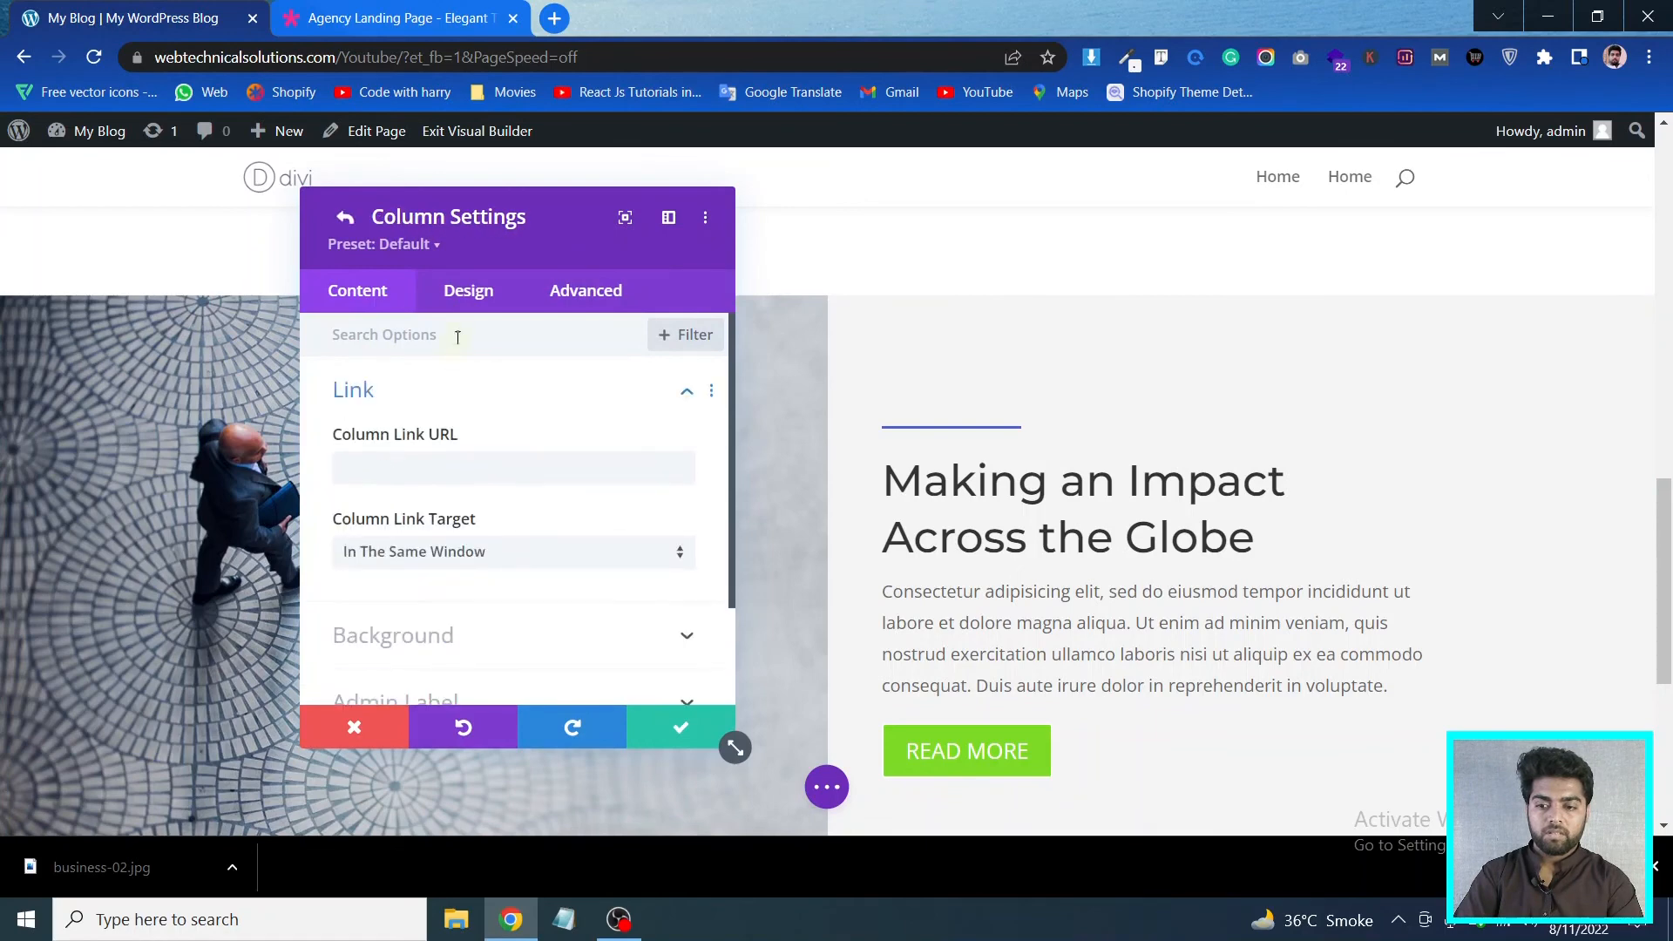
{"action": "left_click", "coordinate": [468, 292]}
{"action": "left_click", "coordinate": [438, 395]}
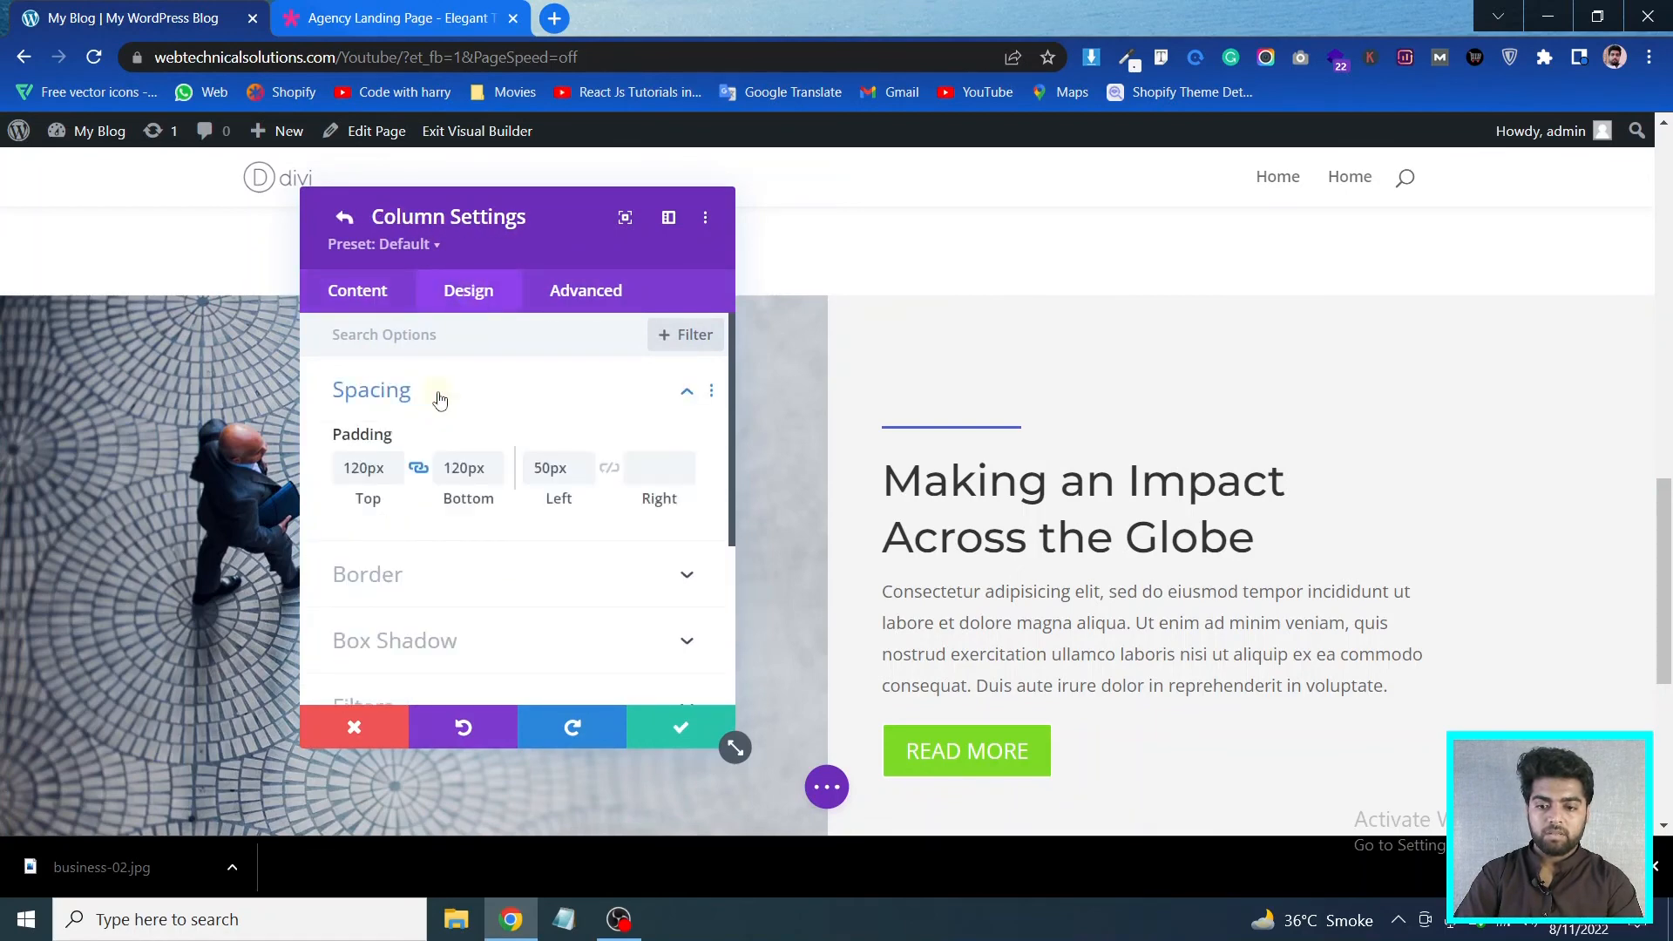
{"action": "scroll", "coordinate": [951, 510], "scroll_direction": "down", "scroll_amount": 2}
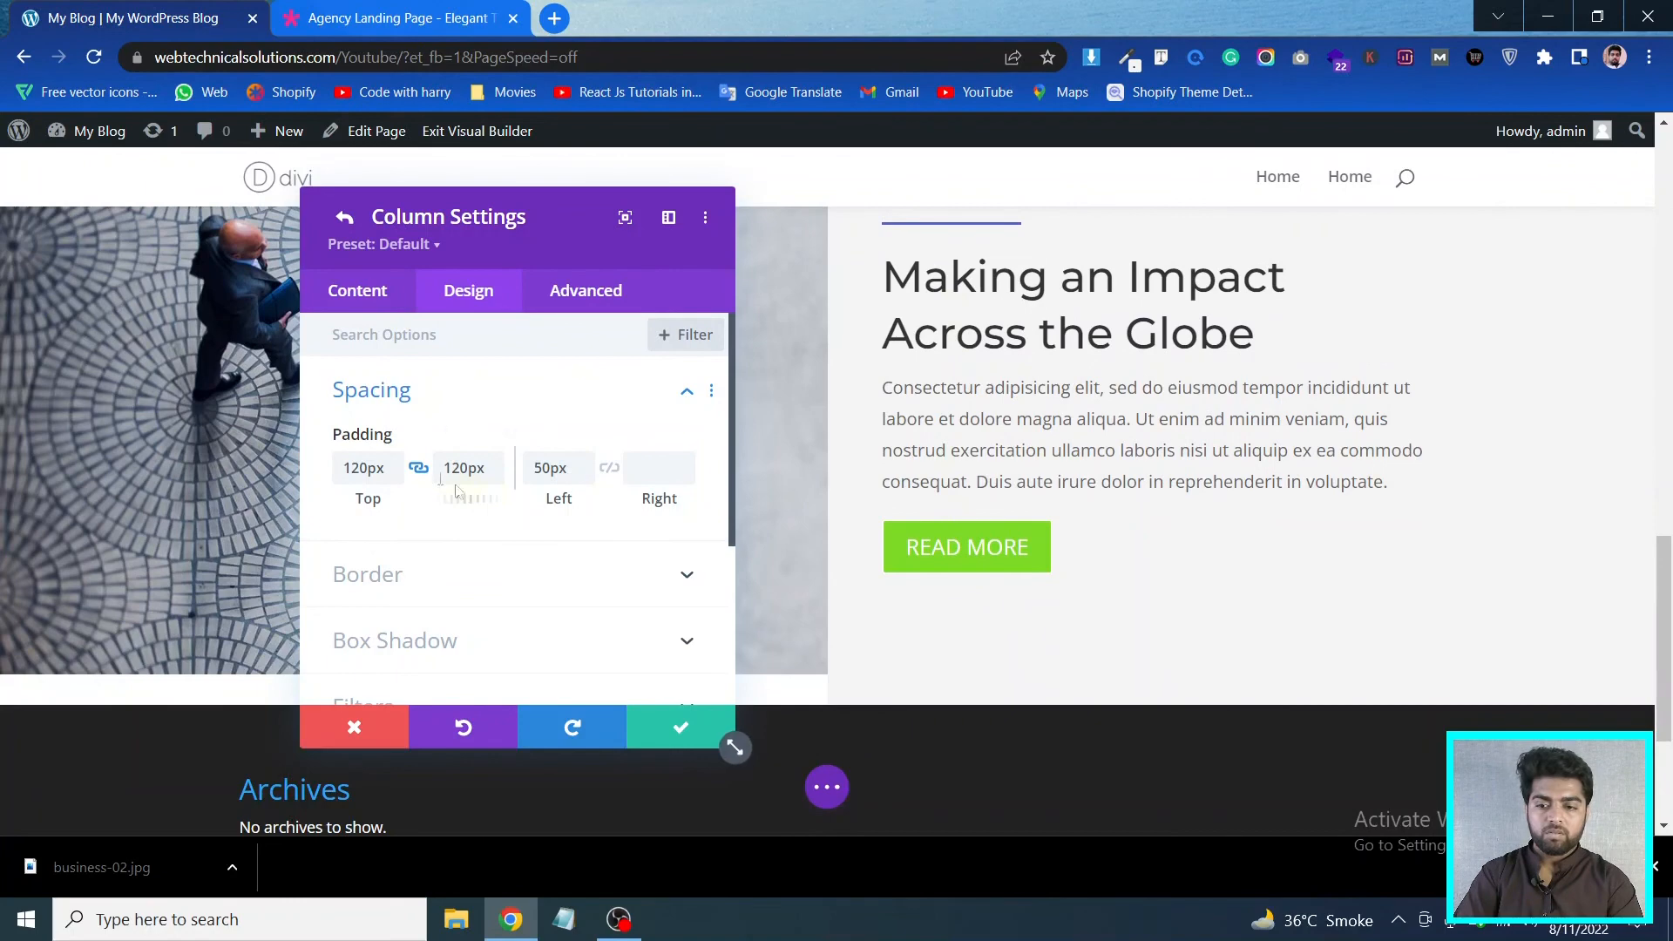
{"action": "left_click", "coordinate": [392, 474]}
{"action": "key", "text": "Down"}
{"action": "key", "text": "Down"}
{"action": "key", "text": "Down"}
{"action": "key", "text": "Down"}
{"action": "key", "text": "Down"}
{"action": "key", "text": "Down"}
{"action": "key", "text": "Down"}
{"action": "key", "text": "Down"}
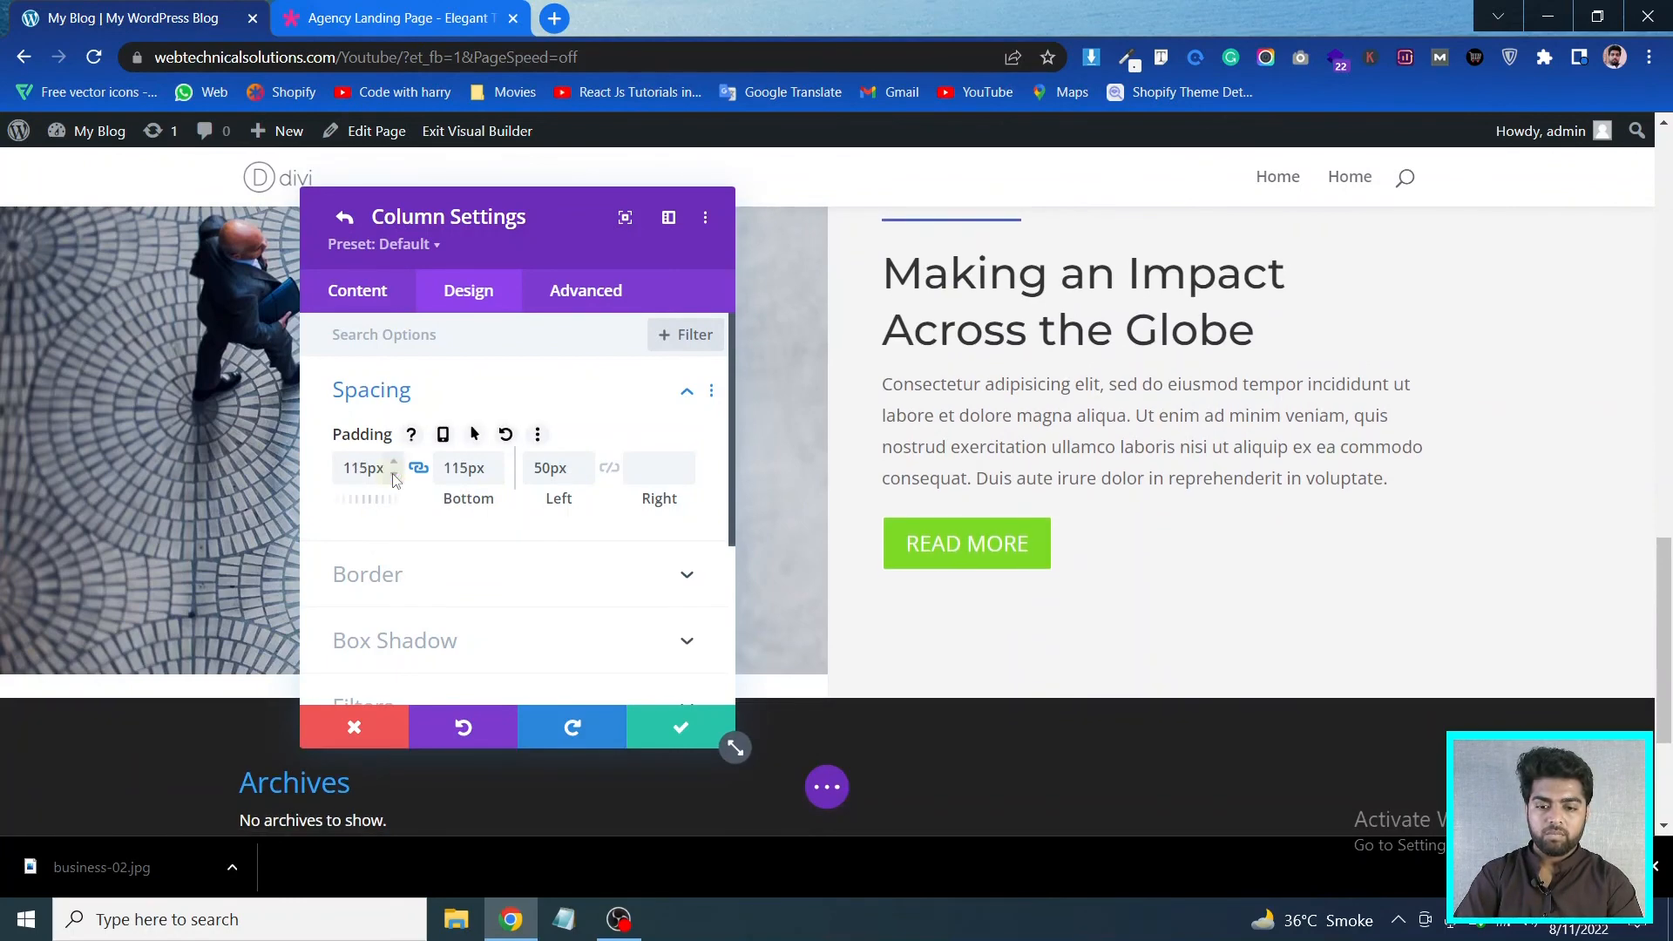
{"action": "key", "text": "Down"}
{"action": "key", "text": "Down"}
{"action": "key", "text": "Down"}
{"action": "key", "text": "Down"}
{"action": "key", "text": "Down"}
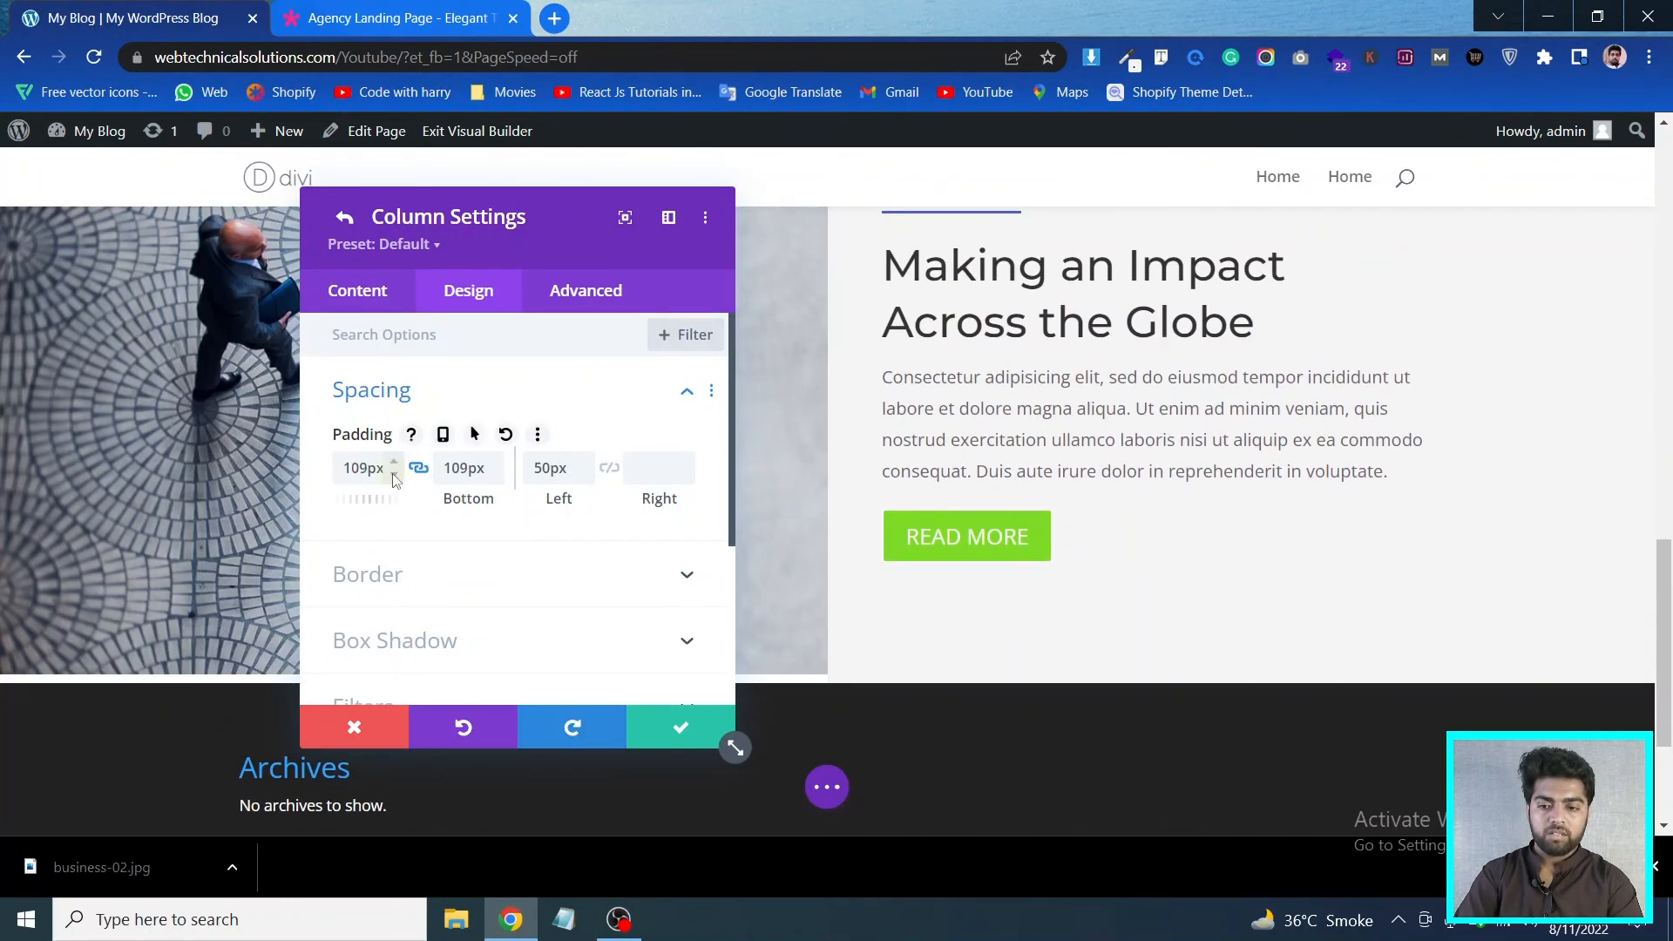
{"action": "key", "text": "Down"}
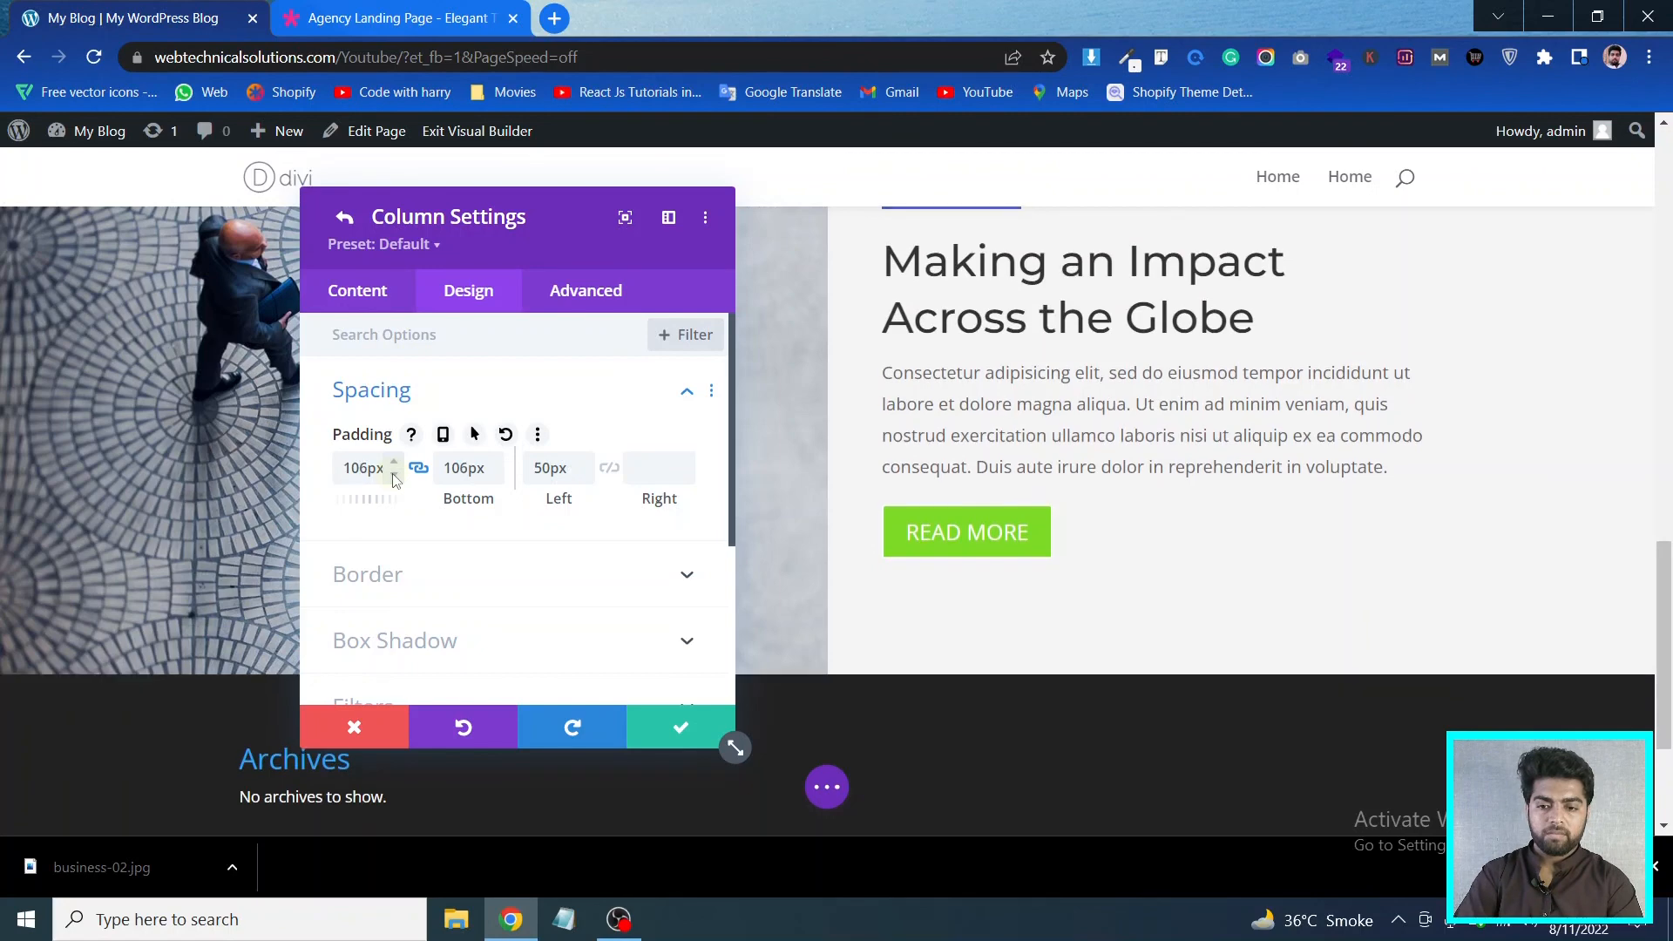
{"action": "left_click", "coordinate": [688, 723]}
{"action": "left_click", "coordinate": [691, 723]}
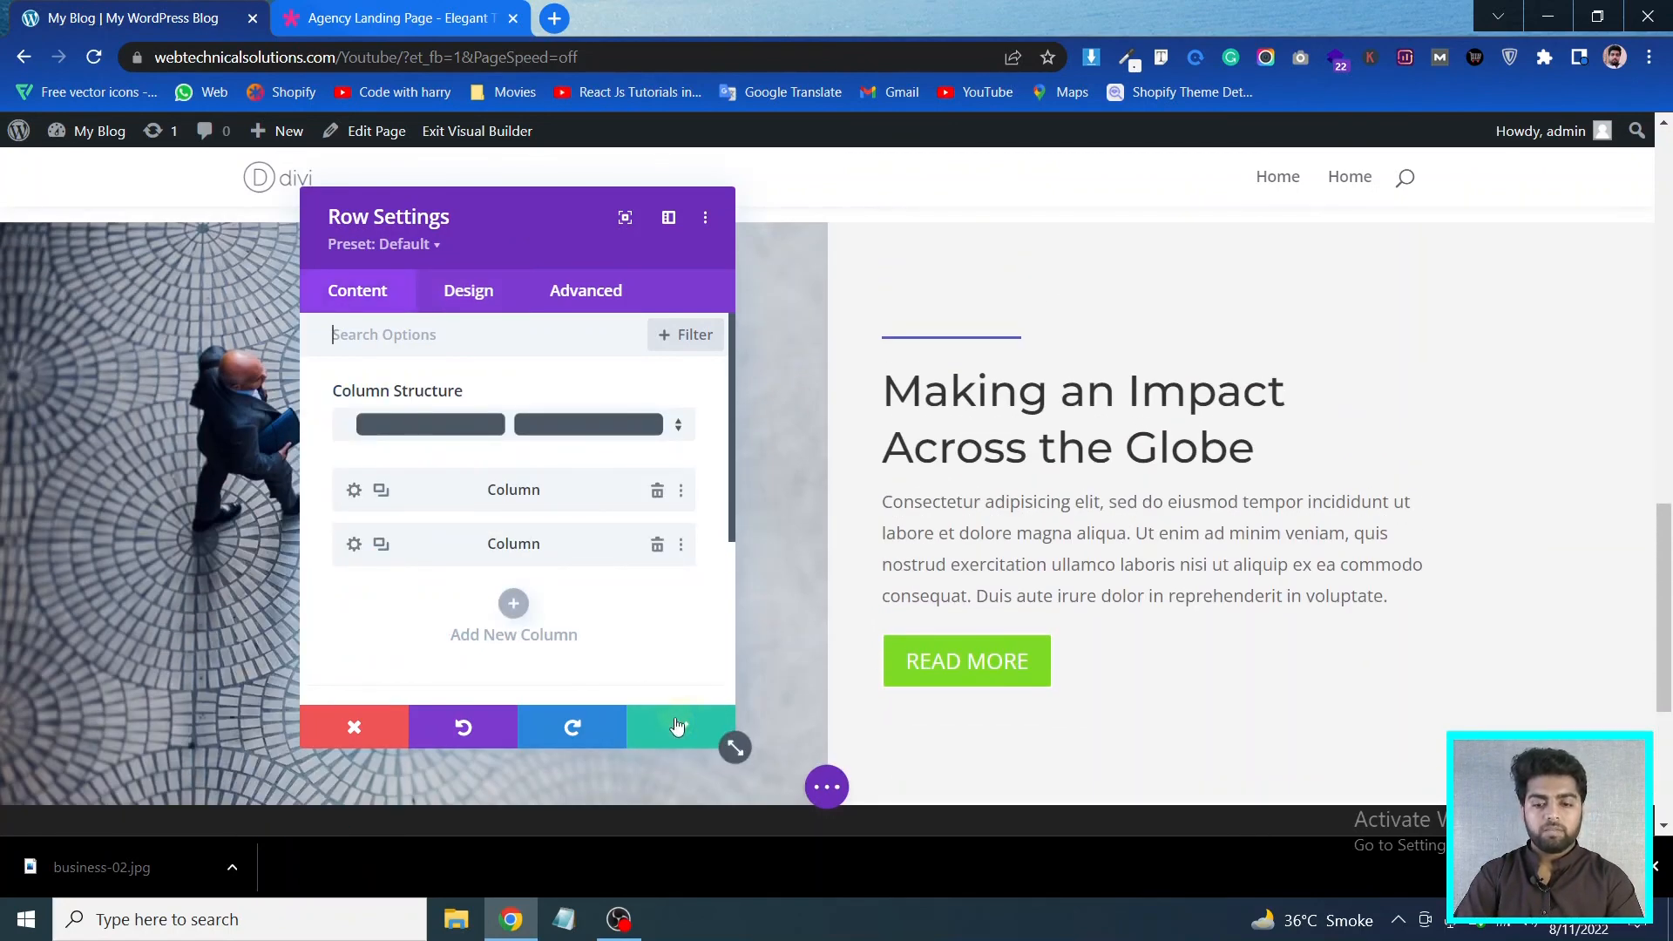
Save the page changes and exit the visual builder
{"action": "left_click", "coordinate": [478, 127]}
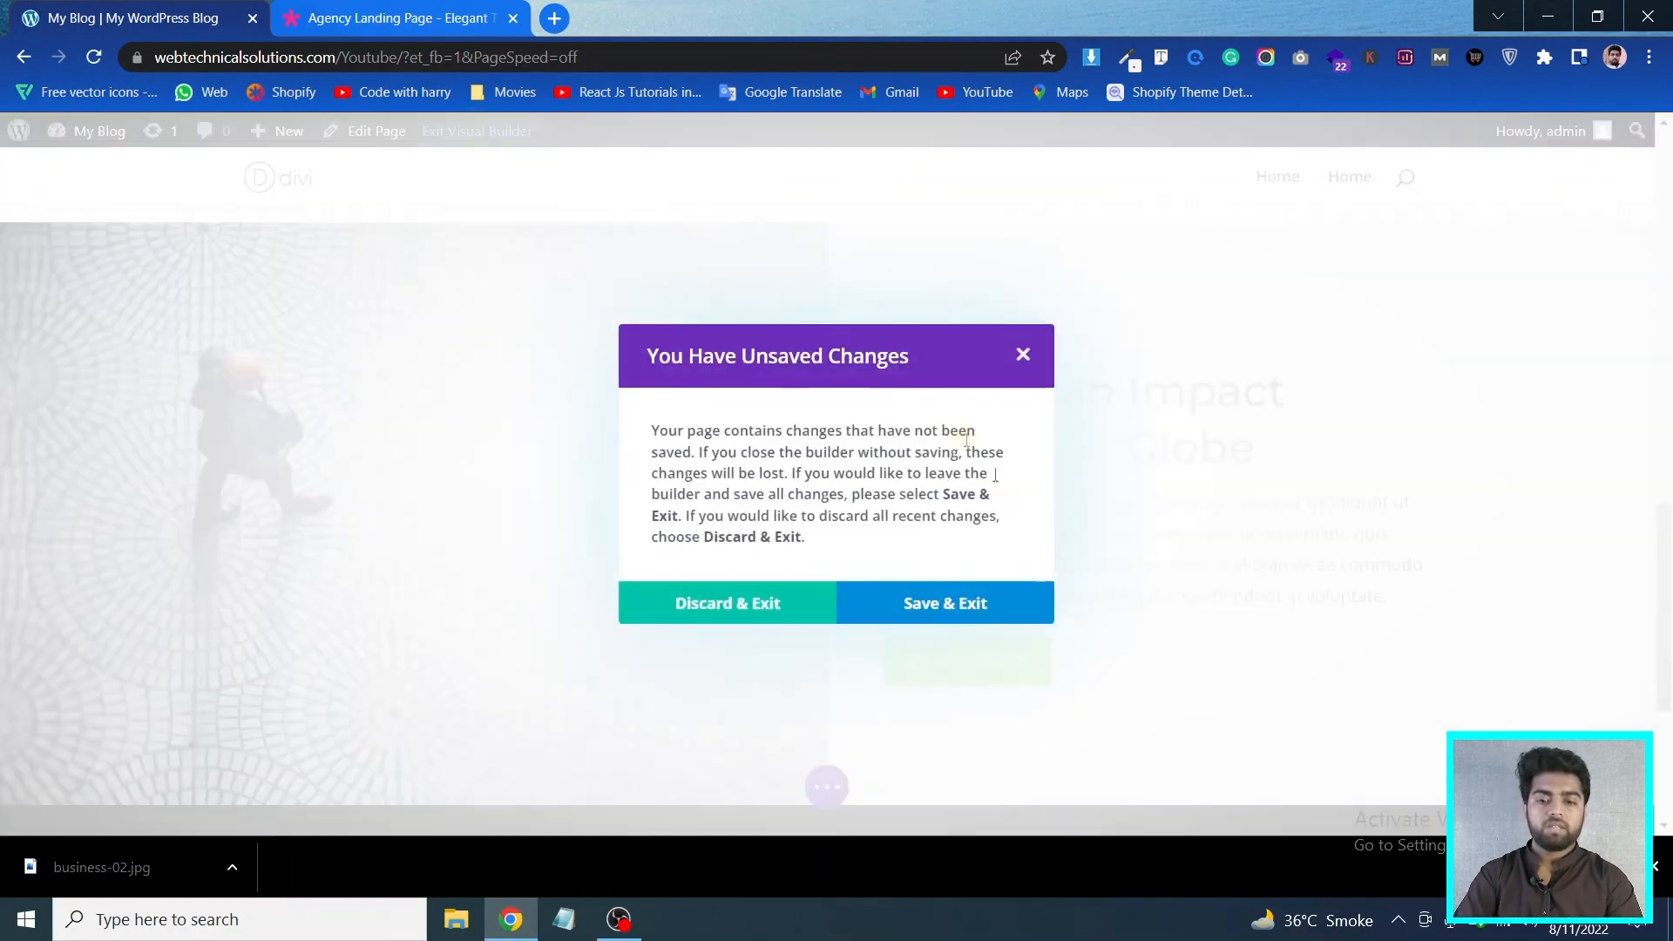
{"action": "left_click", "coordinate": [964, 612]}
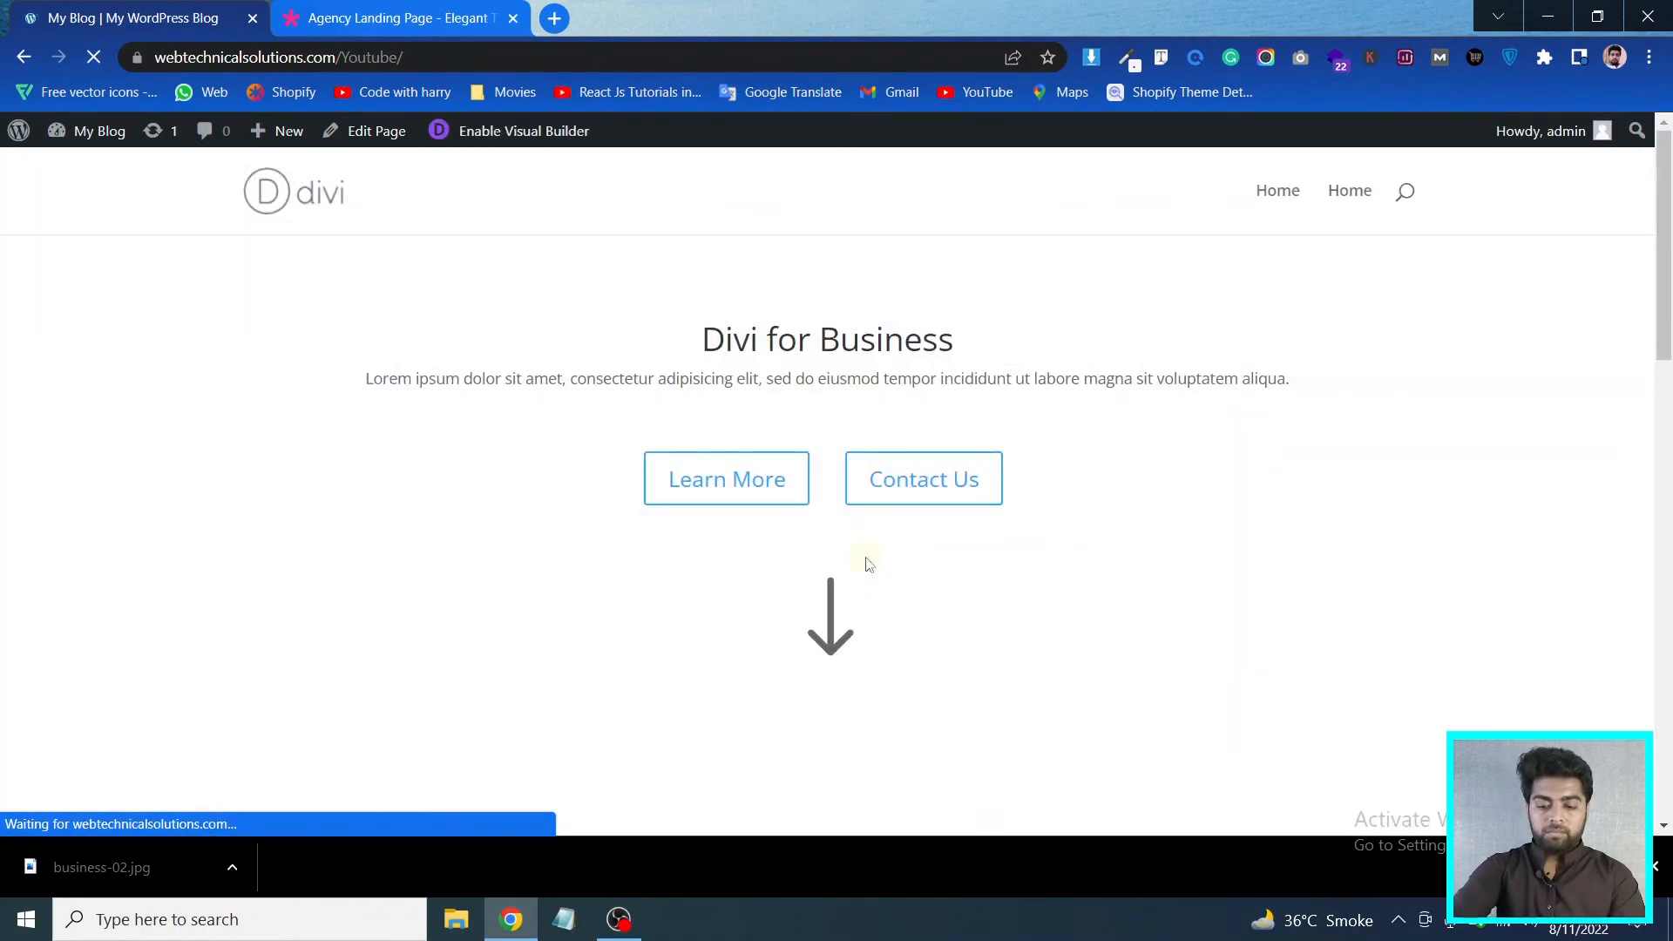
{"action": "key", "text": "XF86MonBrightnessDown"}
{"action": "key", "text": "XF86MonBrightnessDown"}
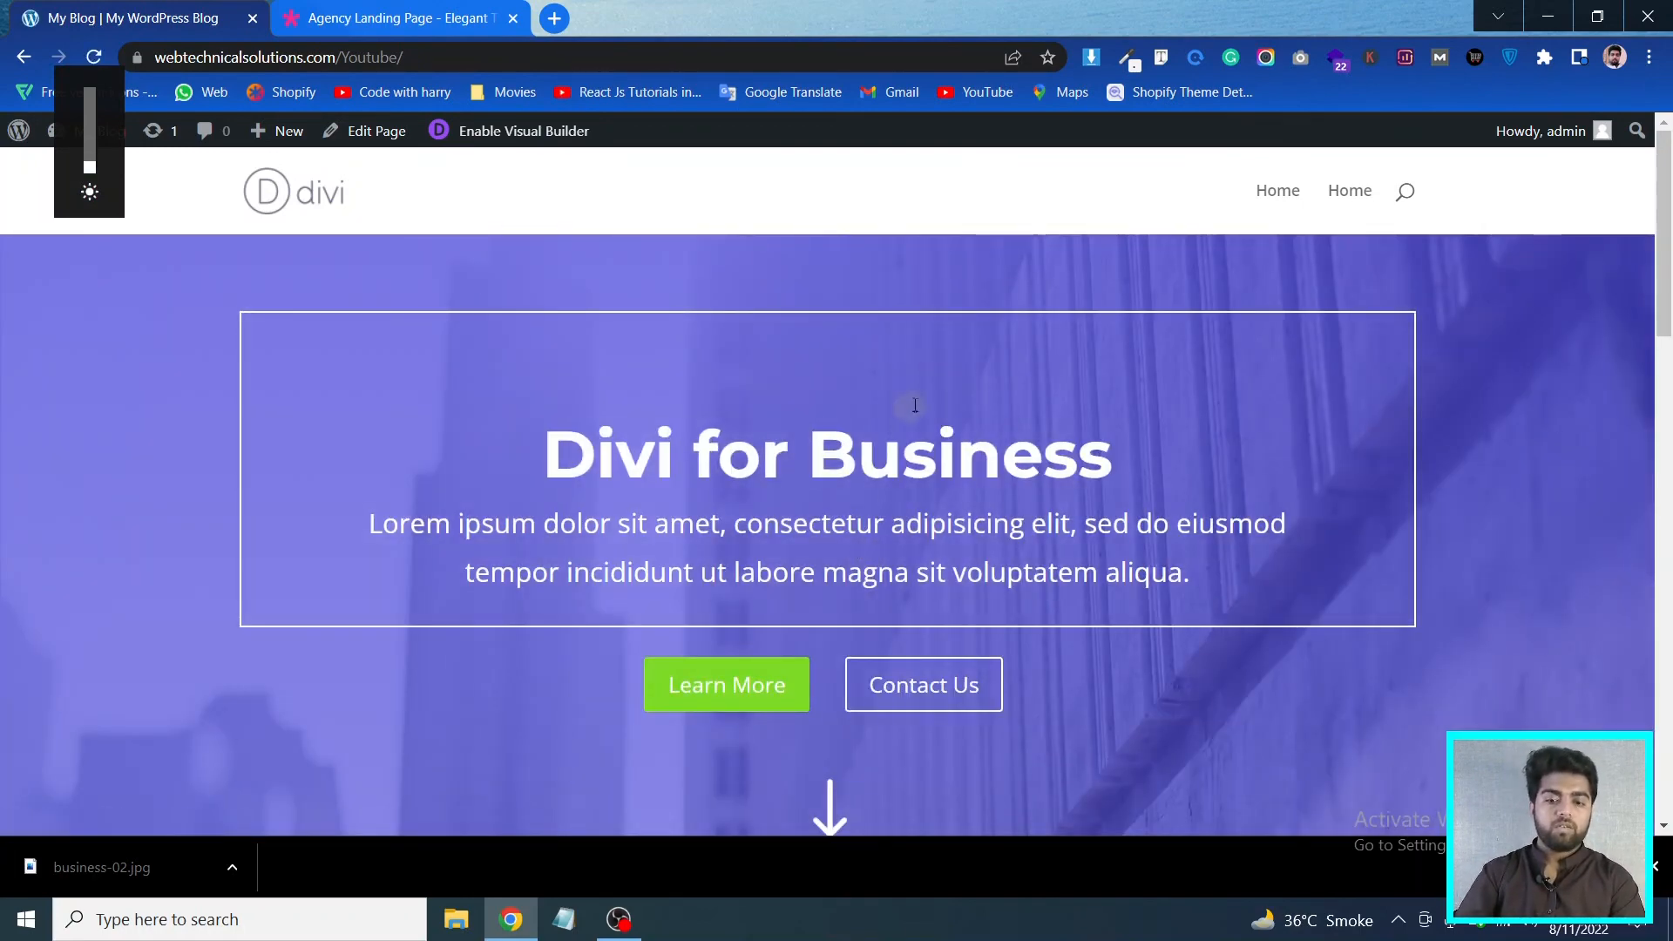
Review the published page down to the image-and-text section, and look through the demo's following sections for comparison
{"action": "scroll", "coordinate": [954, 552], "scroll_direction": "down", "scroll_amount": 6}
{"action": "scroll", "coordinate": [954, 558], "scroll_direction": "down", "scroll_amount": 1}
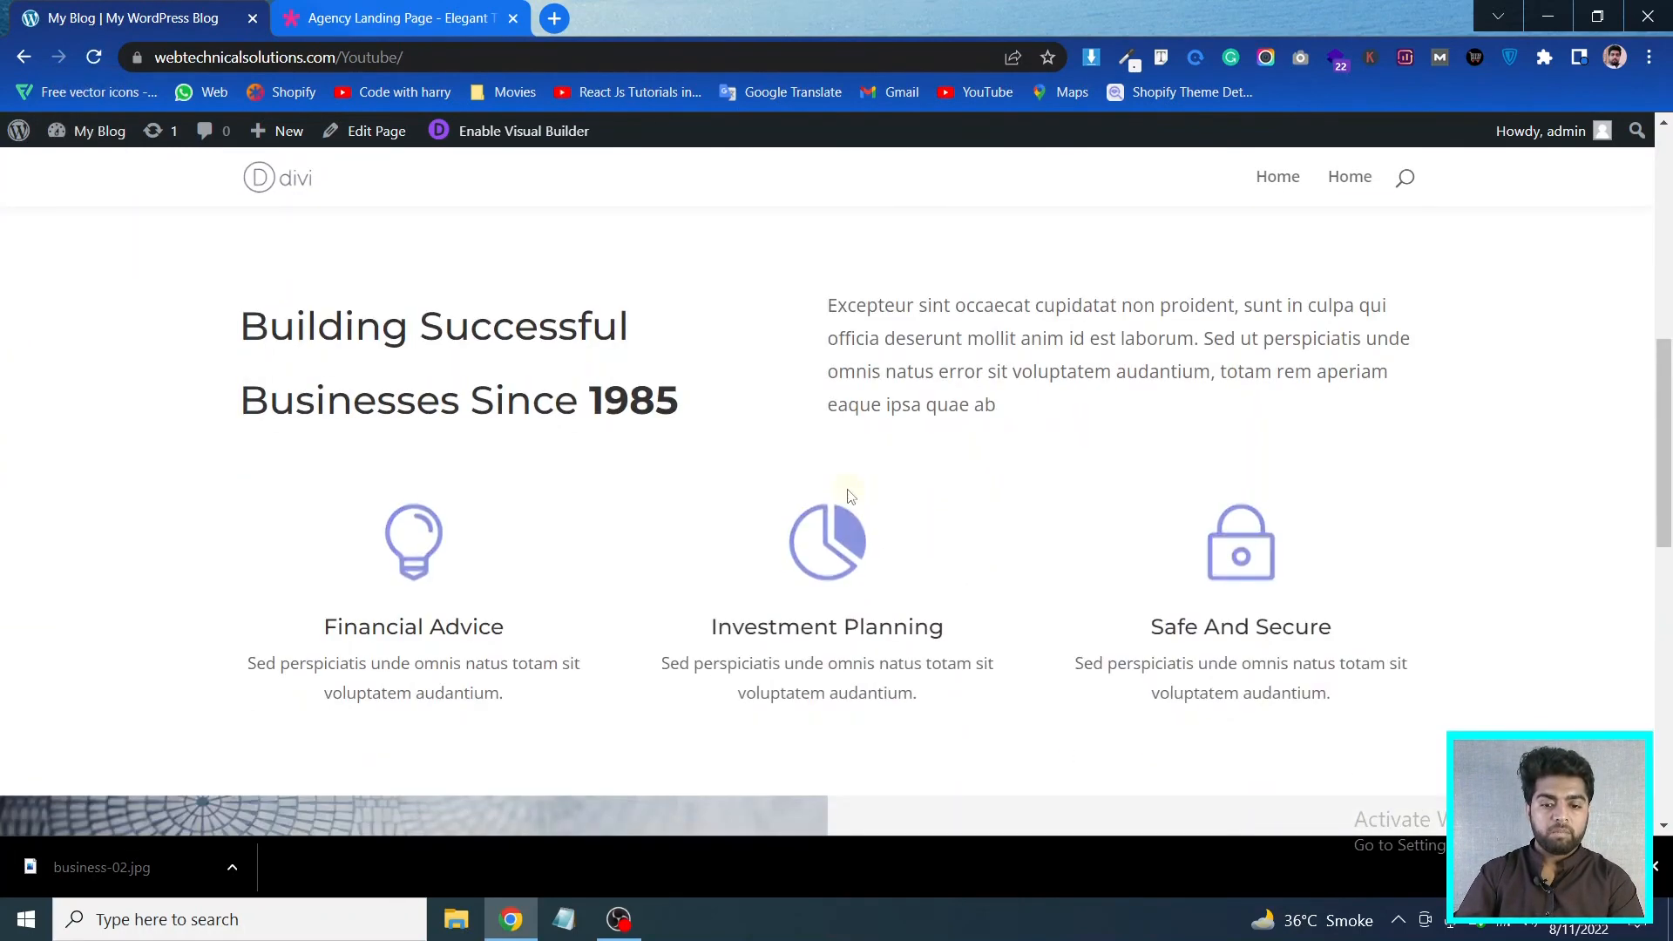
{"action": "scroll", "coordinate": [702, 445], "scroll_direction": "down", "scroll_amount": 2}
{"action": "scroll", "coordinate": [807, 450], "scroll_direction": "down", "scroll_amount": 6}
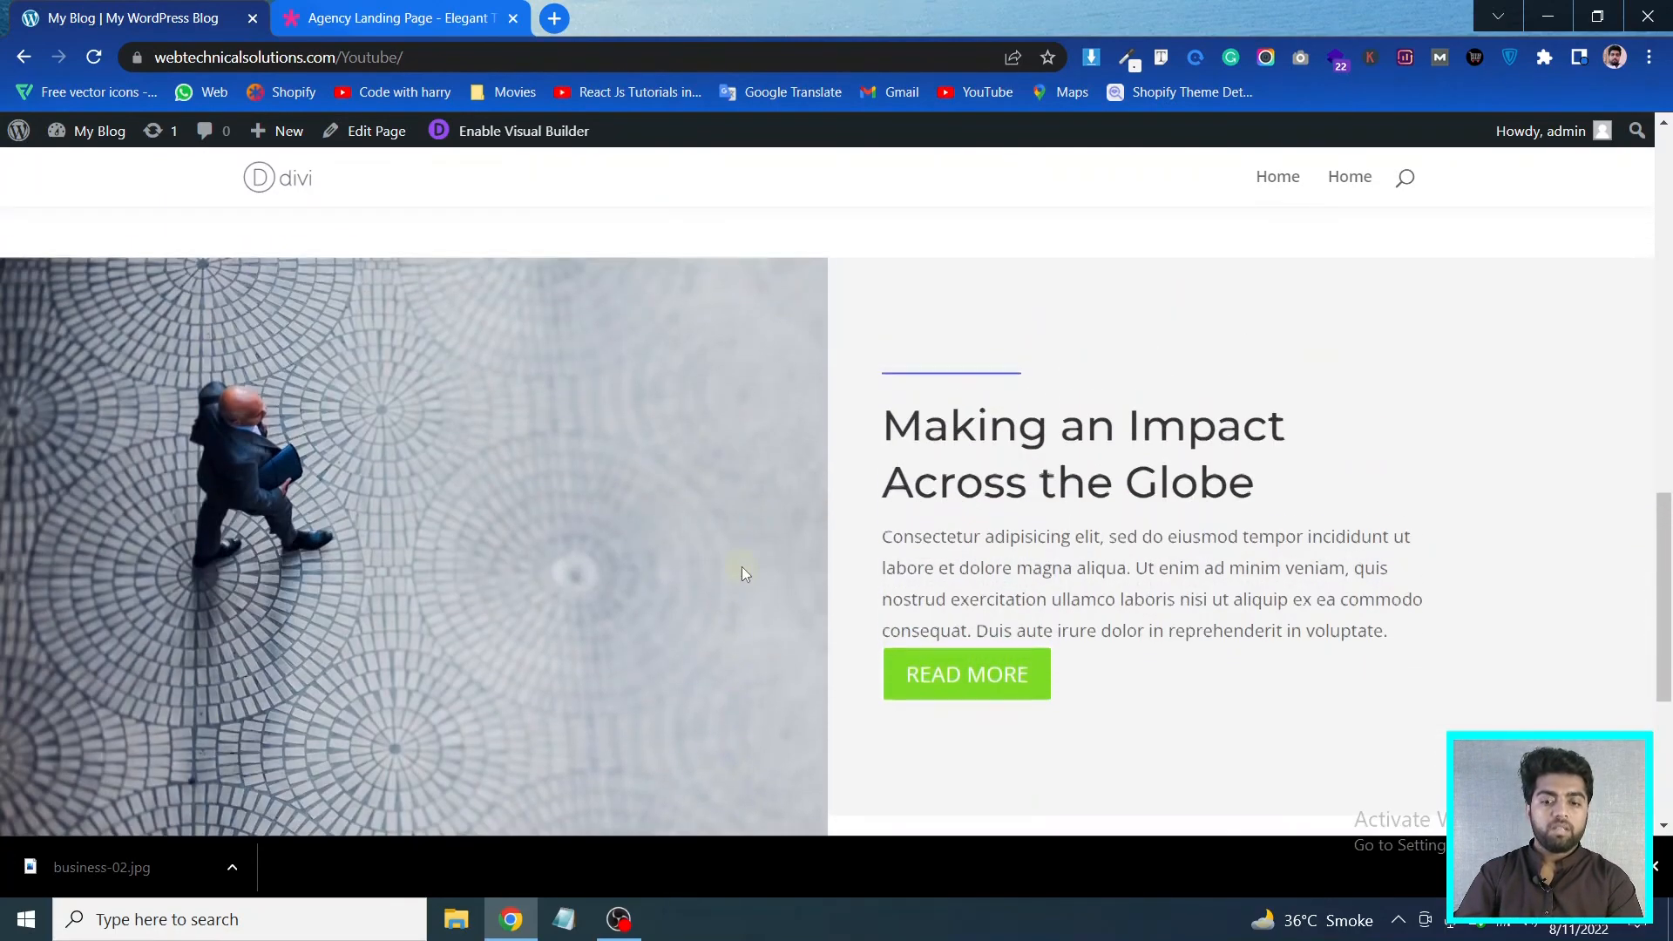
{"action": "left_click", "coordinate": [401, 18]}
{"action": "scroll", "coordinate": [752, 446], "scroll_direction": "down", "scroll_amount": 10}
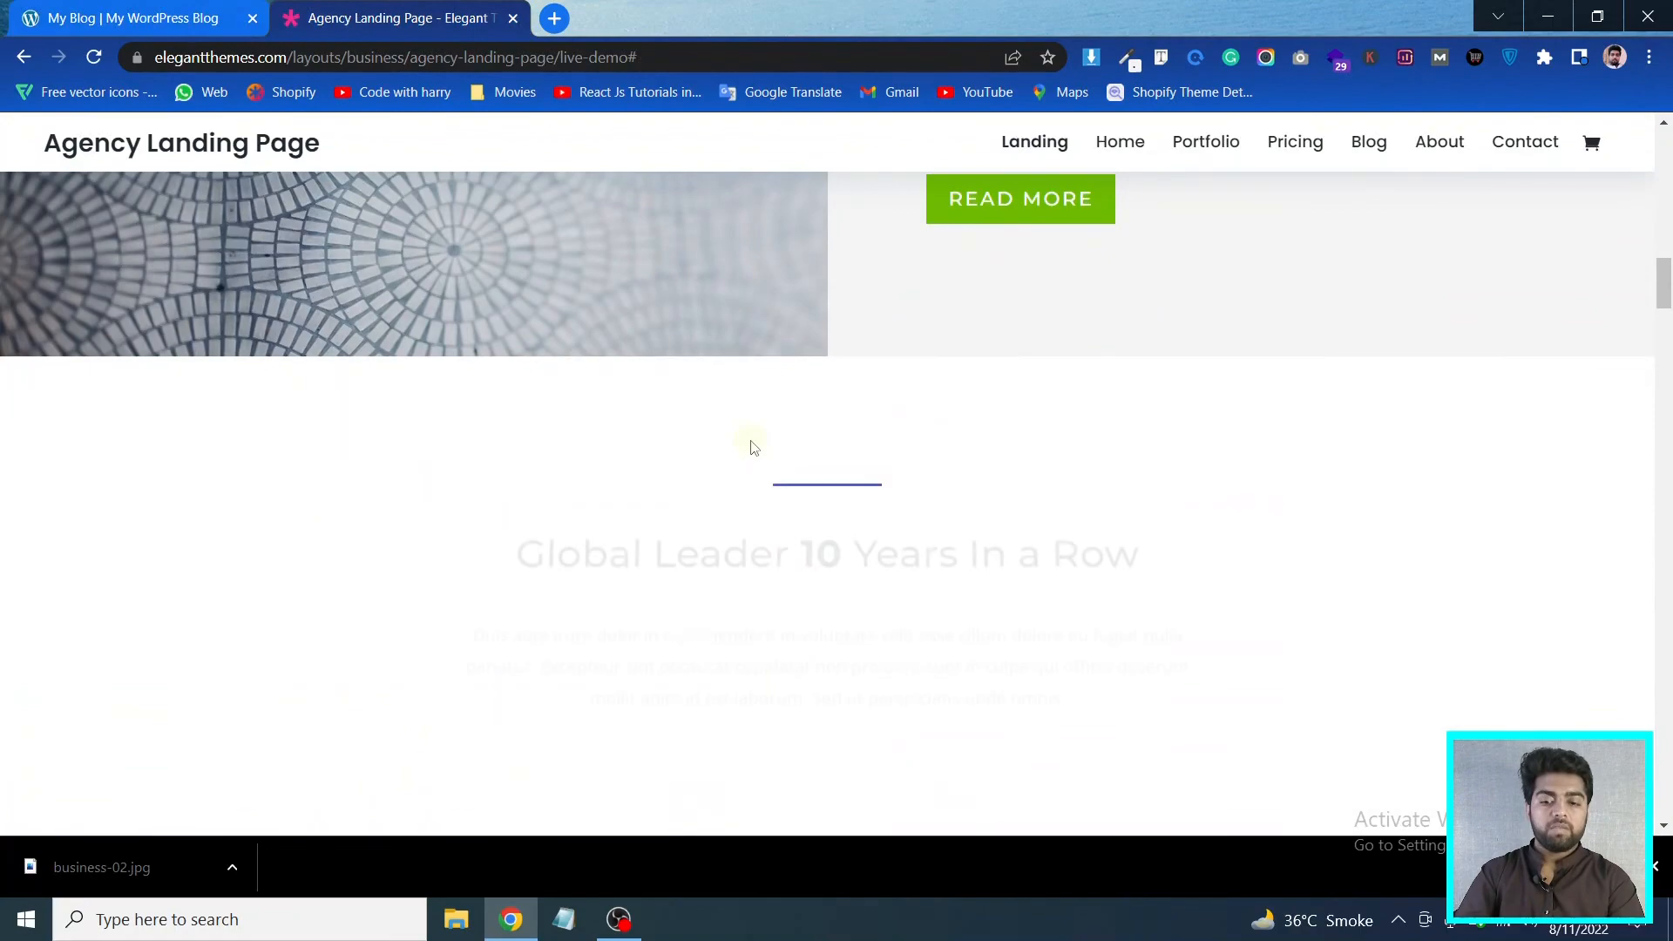
{"action": "scroll", "coordinate": [754, 447], "scroll_direction": "down", "scroll_amount": 3}
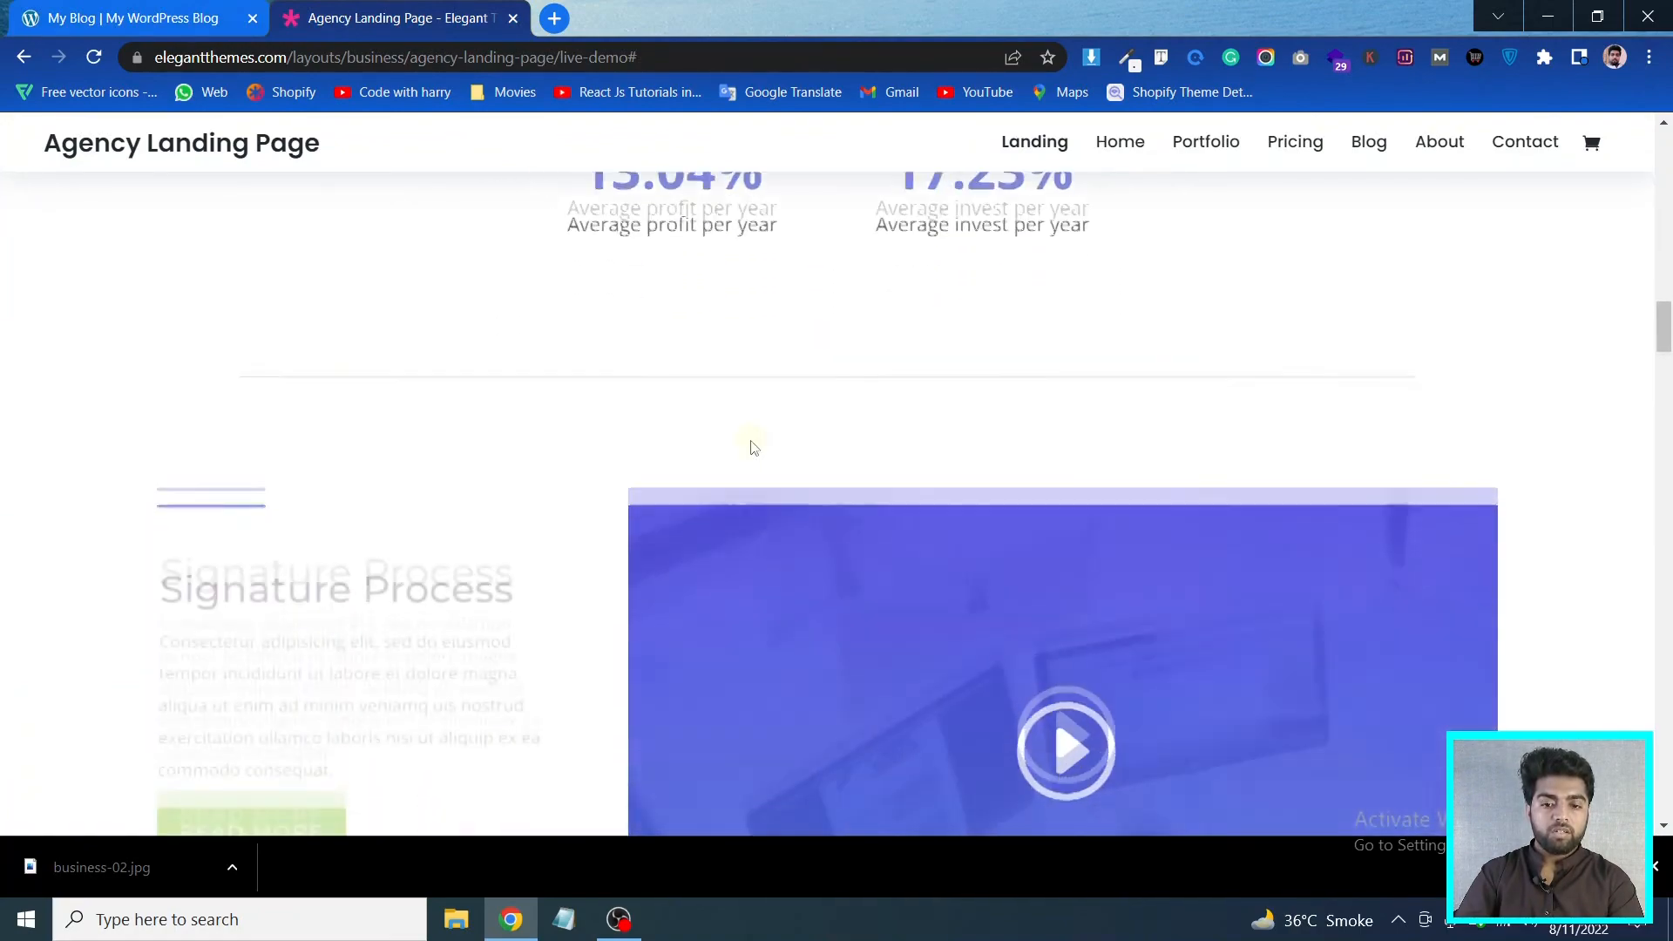
{"action": "scroll", "coordinate": [754, 447], "scroll_direction": "up", "scroll_amount": 10}
{"action": "scroll", "coordinate": [754, 447], "scroll_direction": "up", "scroll_amount": 5}
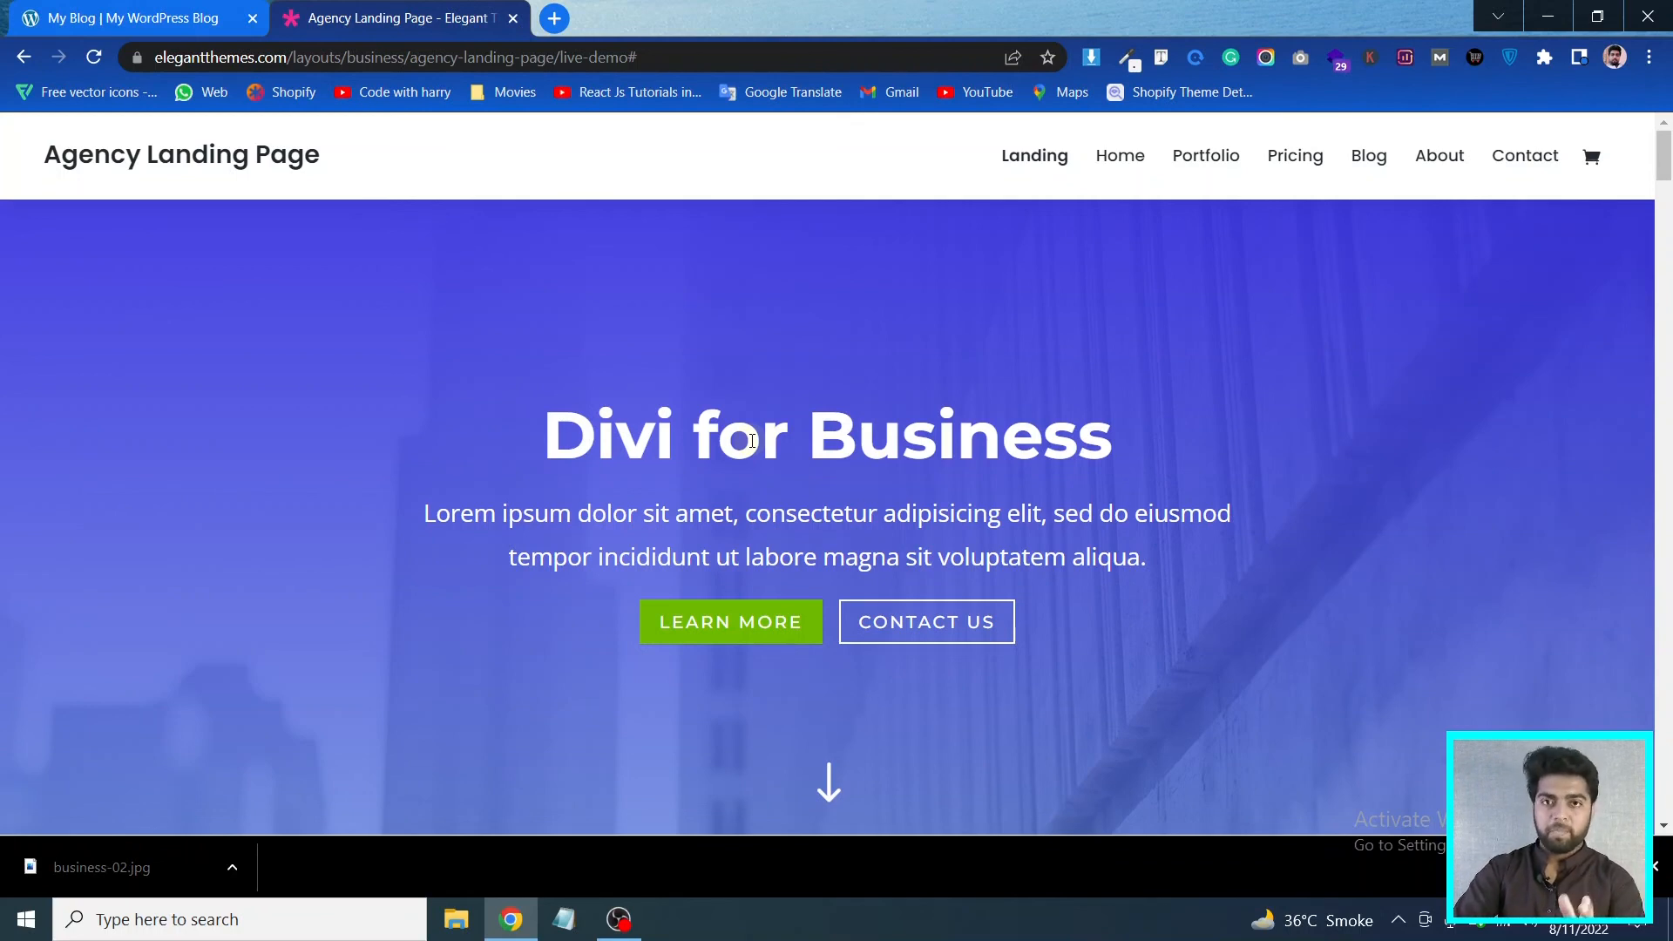
{"action": "left_click", "coordinate": [635, 928]}
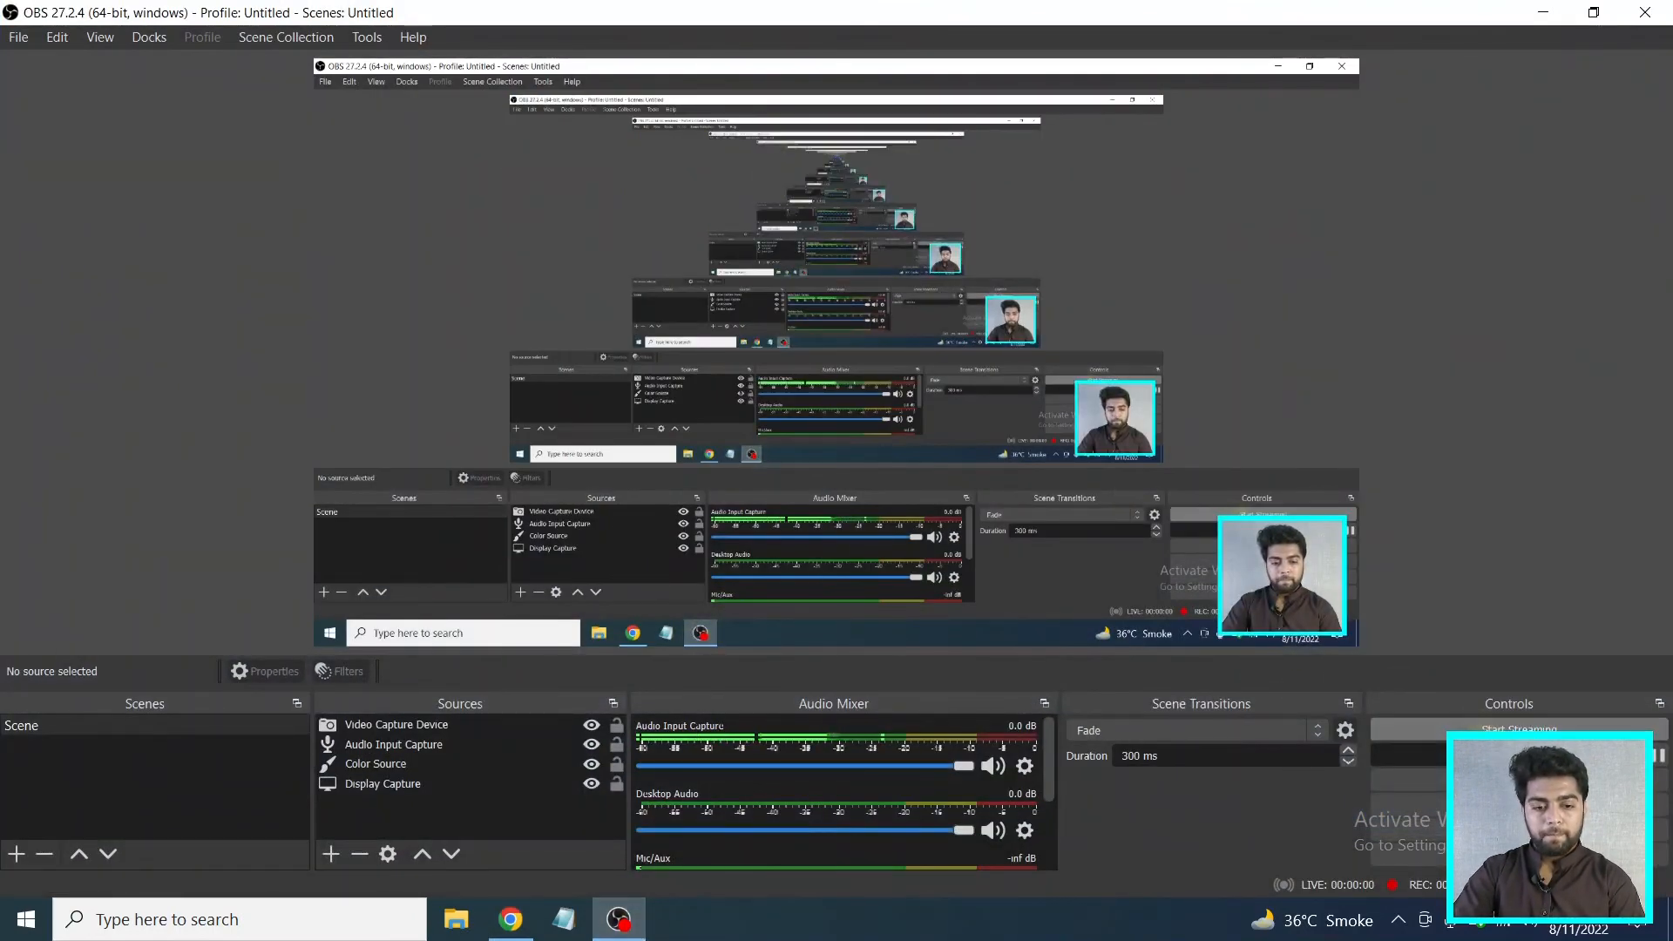